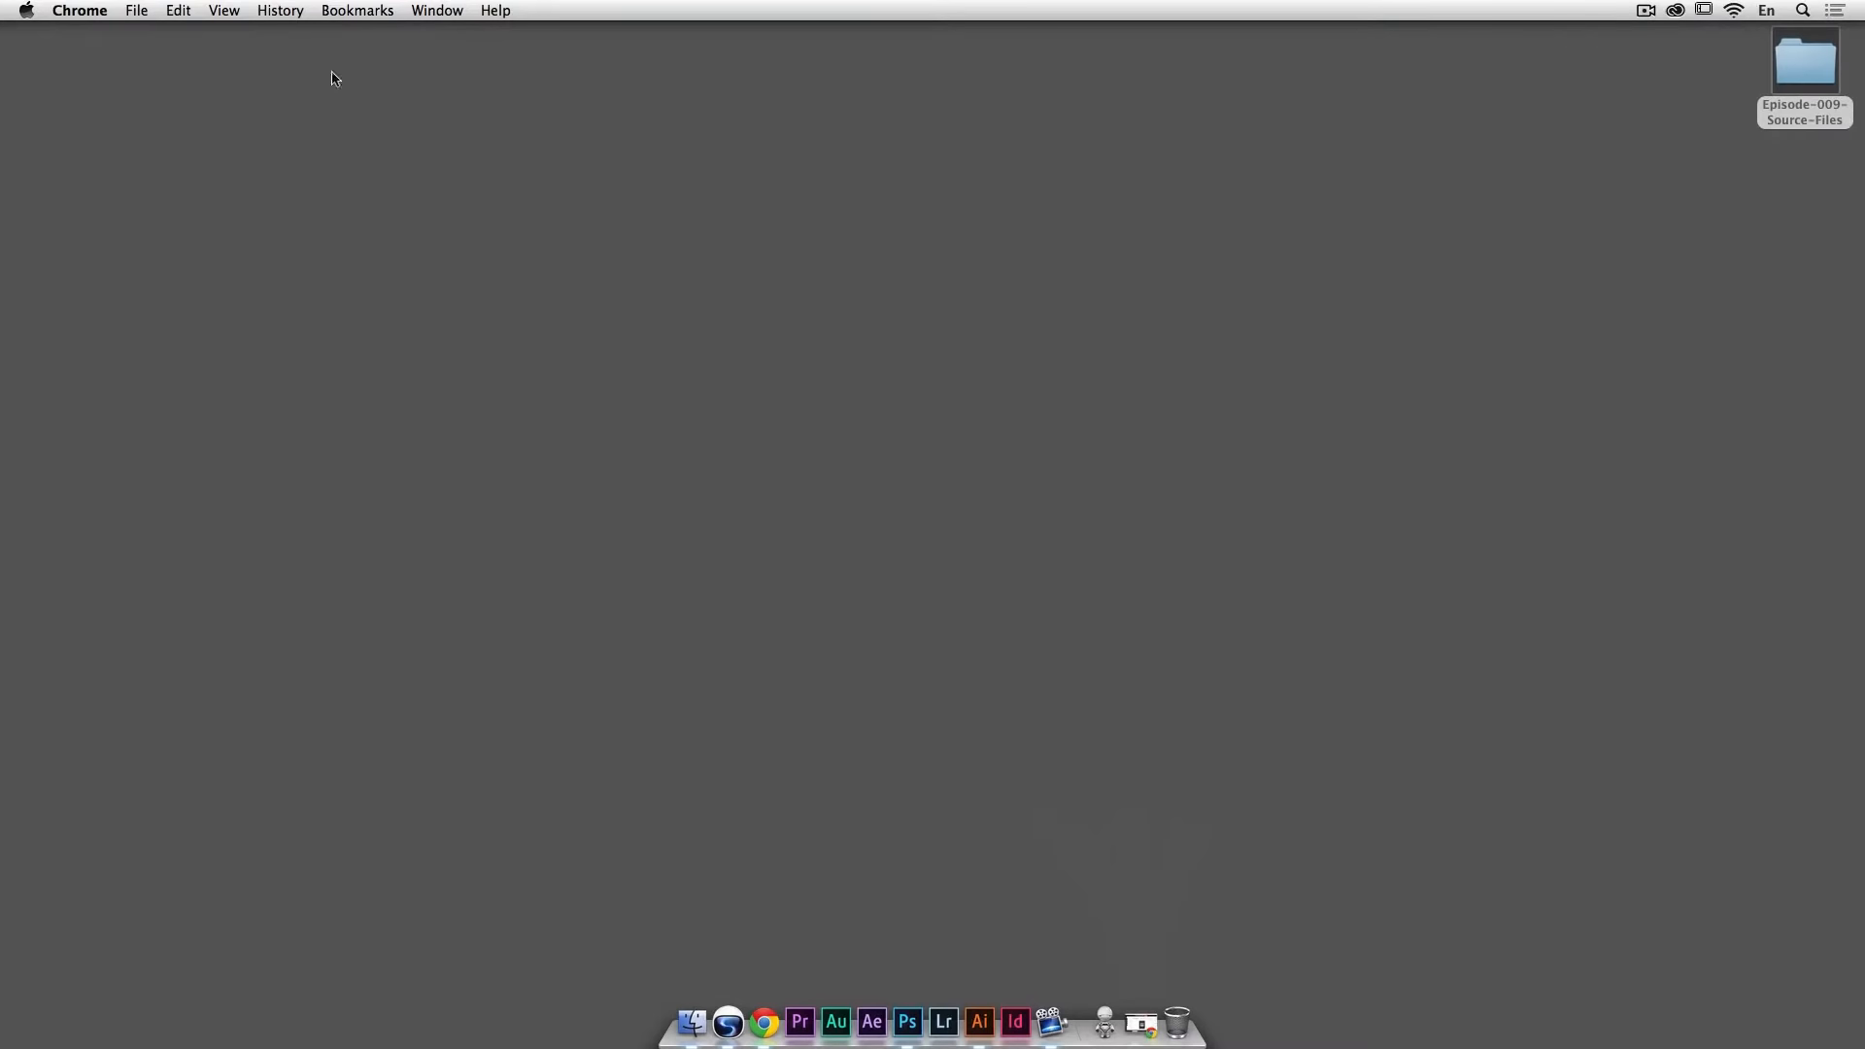
Step: Switch to Chrome and run a Google image search for "rope" in a new tab
{"action": "left_click", "coordinate": [1143, 1022]}
{"action": "left_click", "coordinate": [392, 45]}
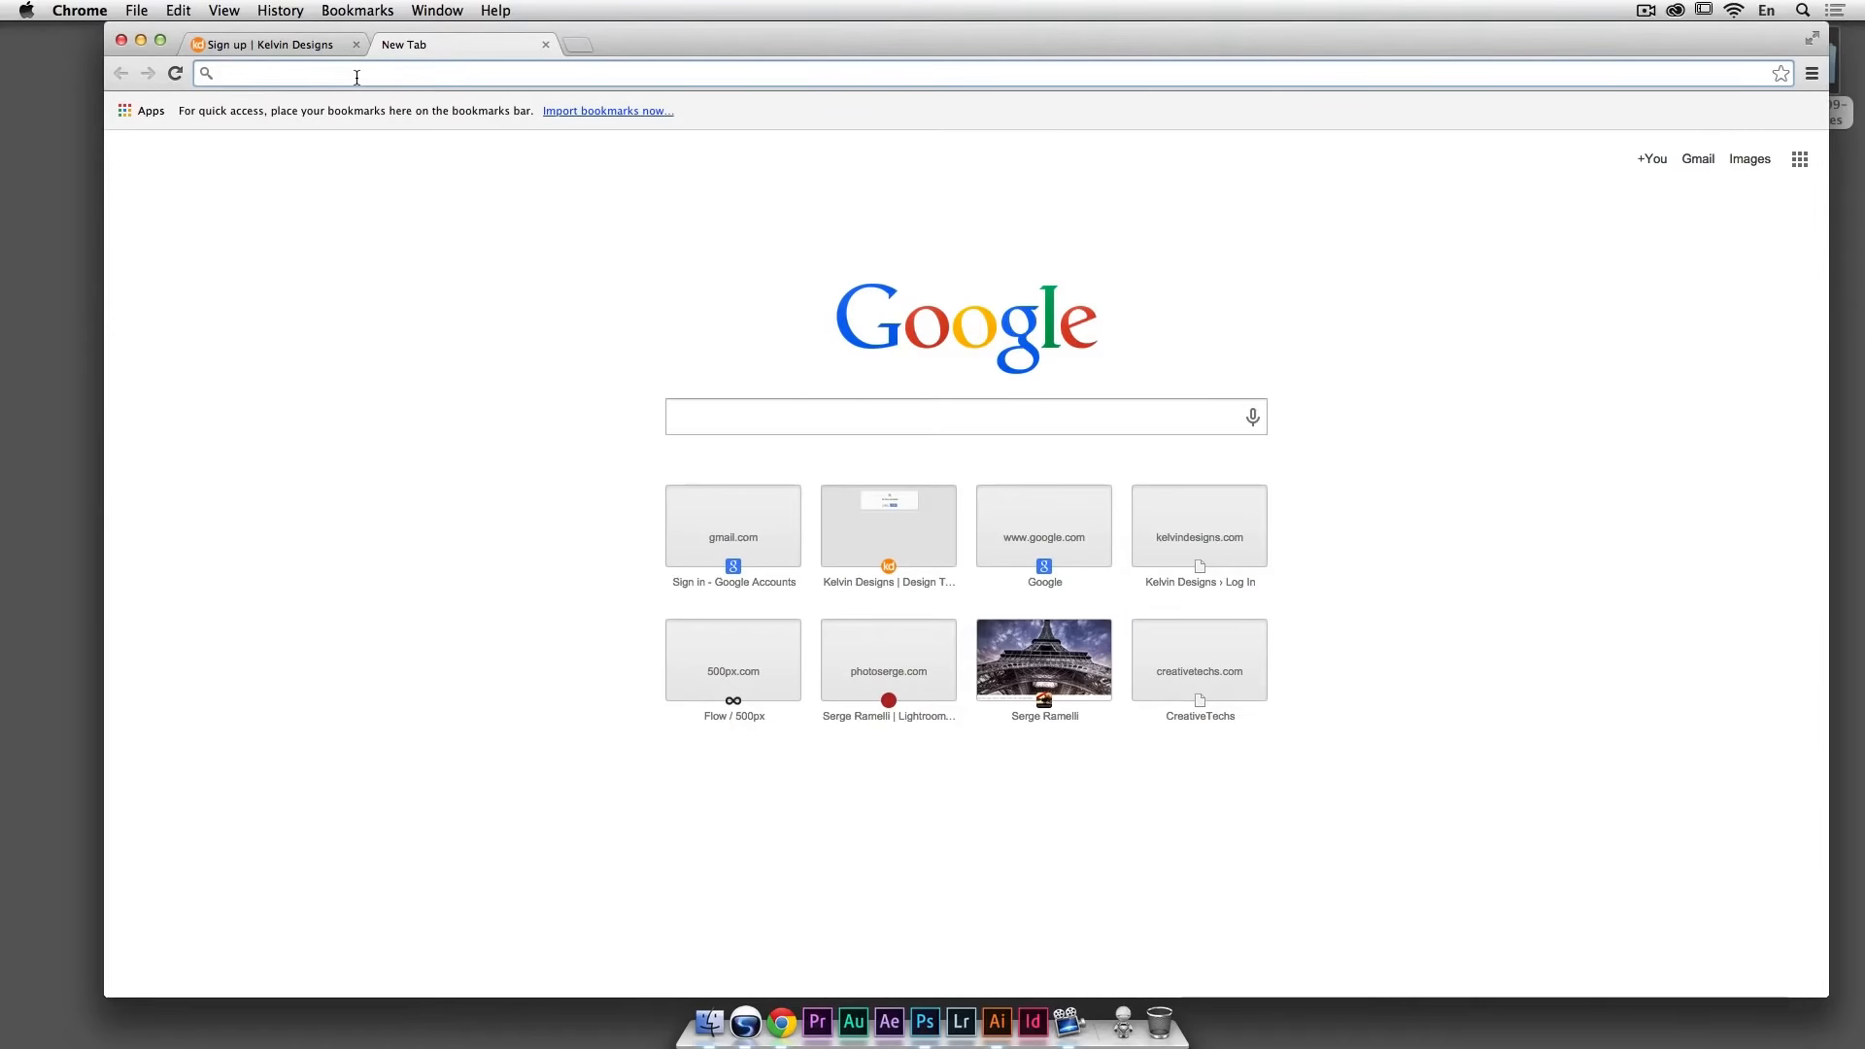
{"action": "left_click", "coordinate": [825, 418]}
{"action": "type", "text": "r"}
{"action": "key", "text": "Return"}
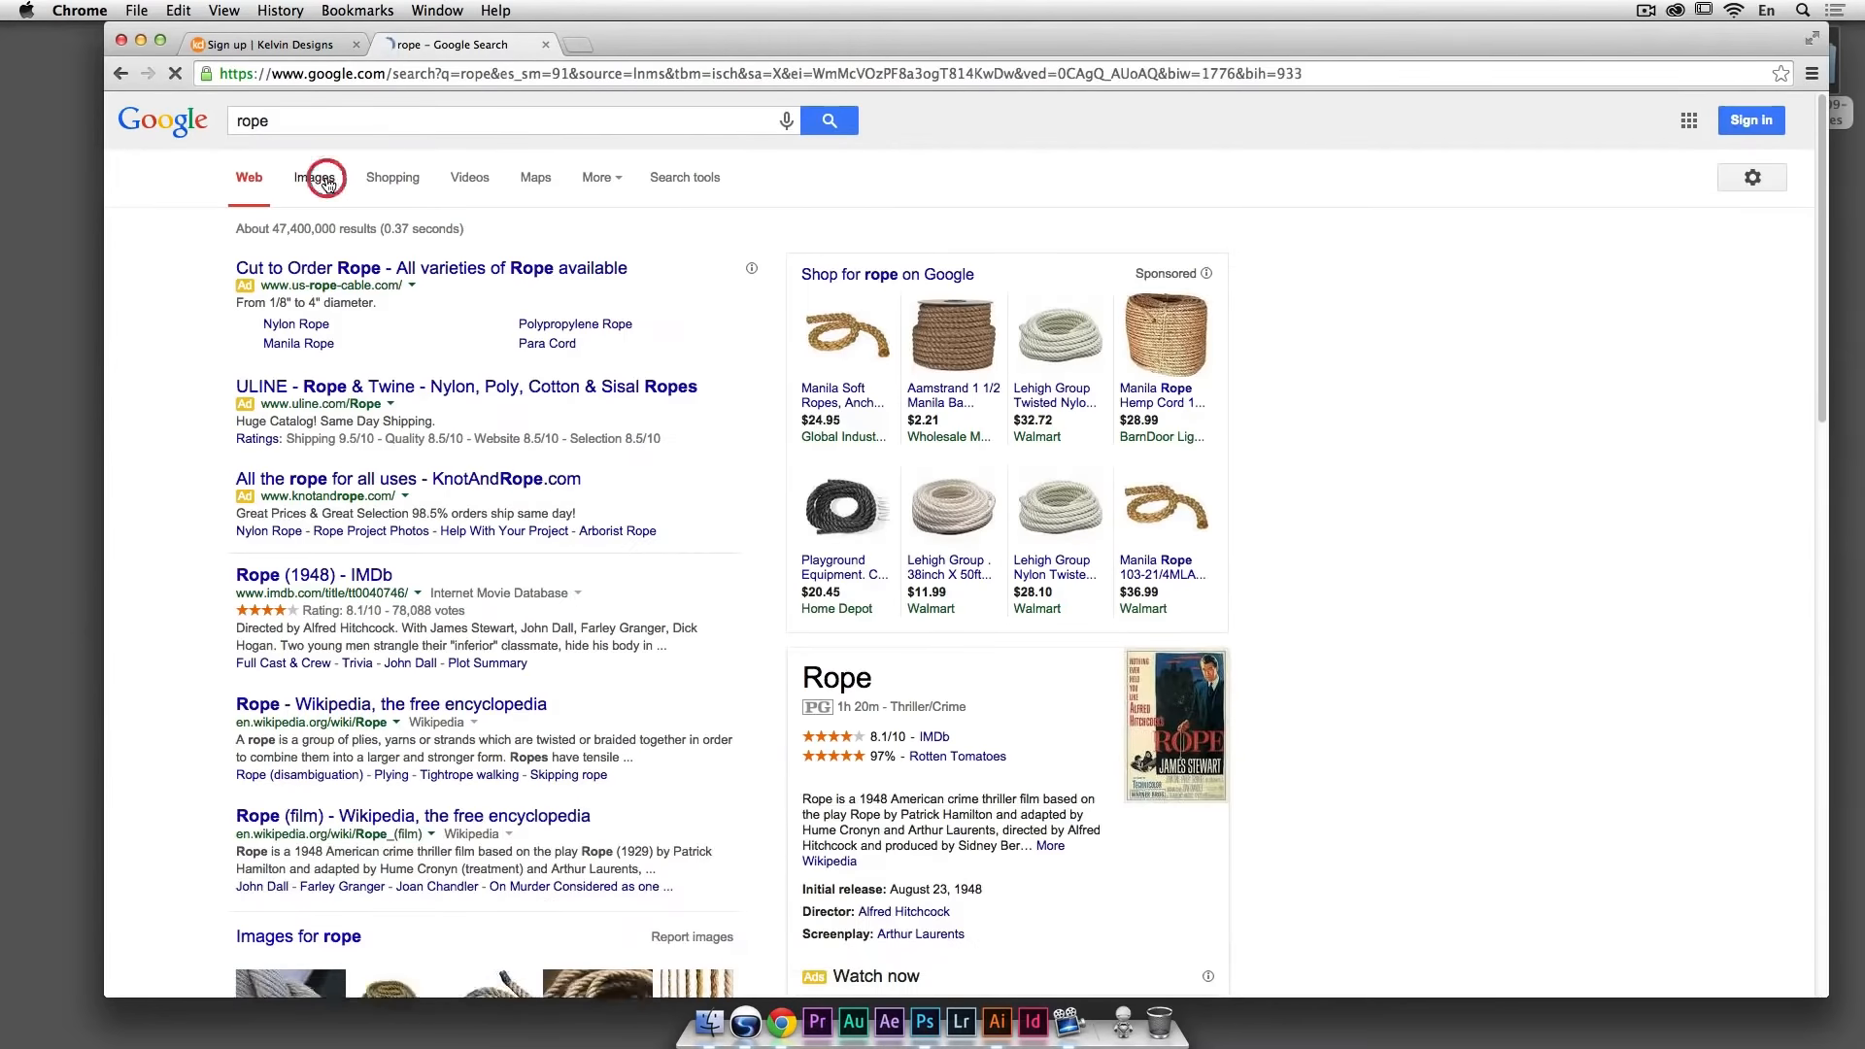
{"action": "left_click", "coordinate": [314, 177]}
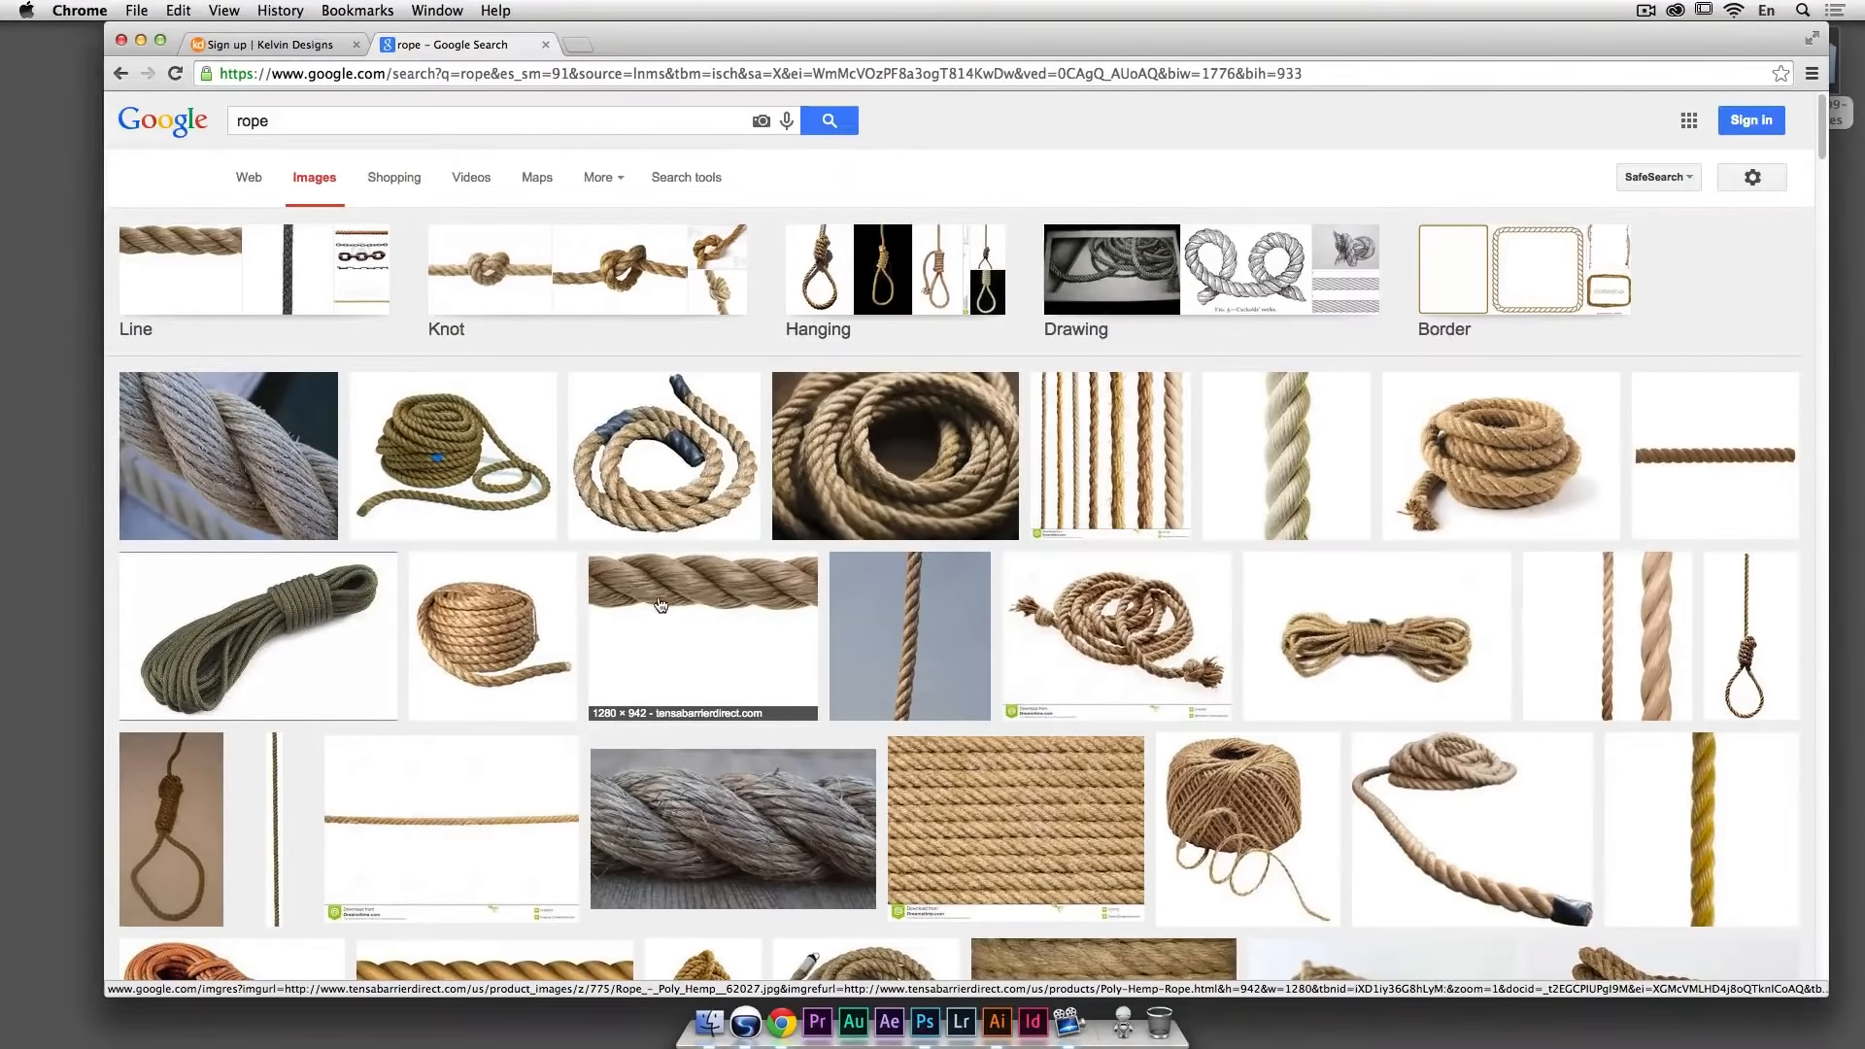
Step: Open the tensabarrierdirect.com poly hemp rope image at full size and save it to the desktop
{"action": "right_click", "coordinate": [720, 605]}
{"action": "left_click", "coordinate": [719, 602]}
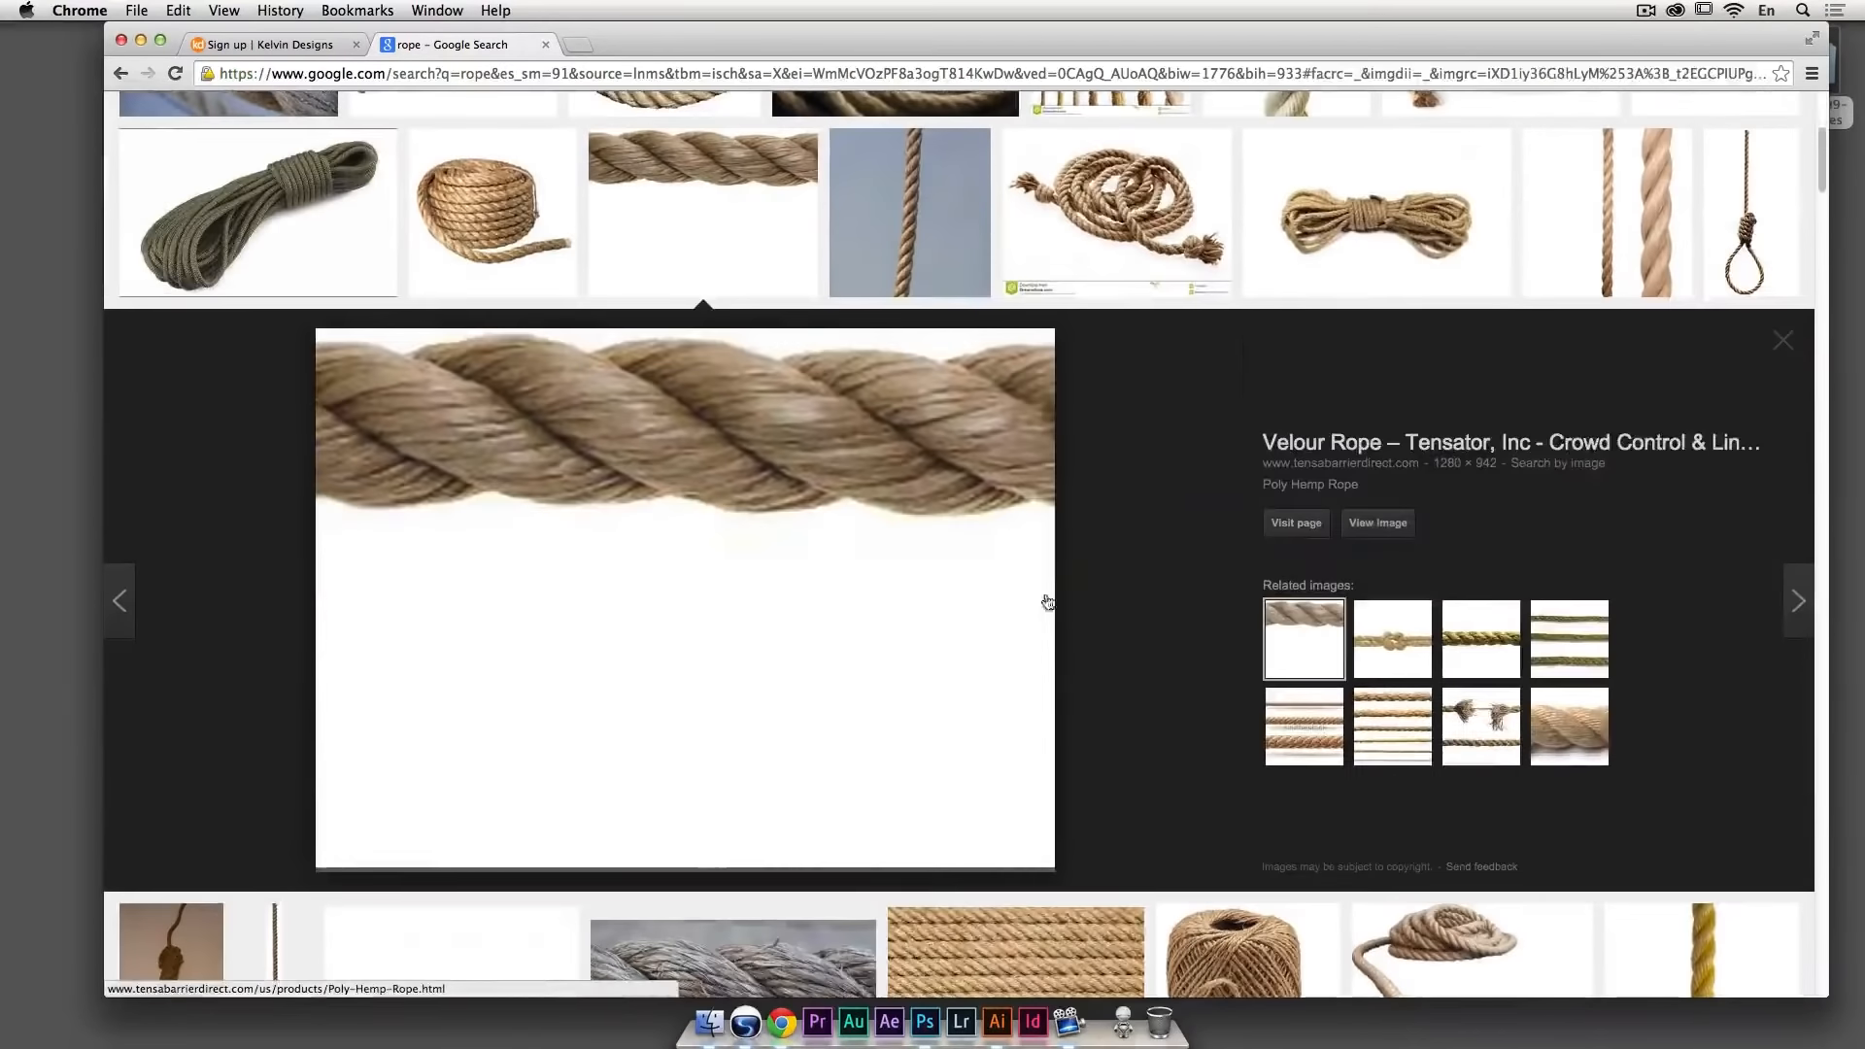
{"action": "left_click", "coordinate": [1377, 523]}
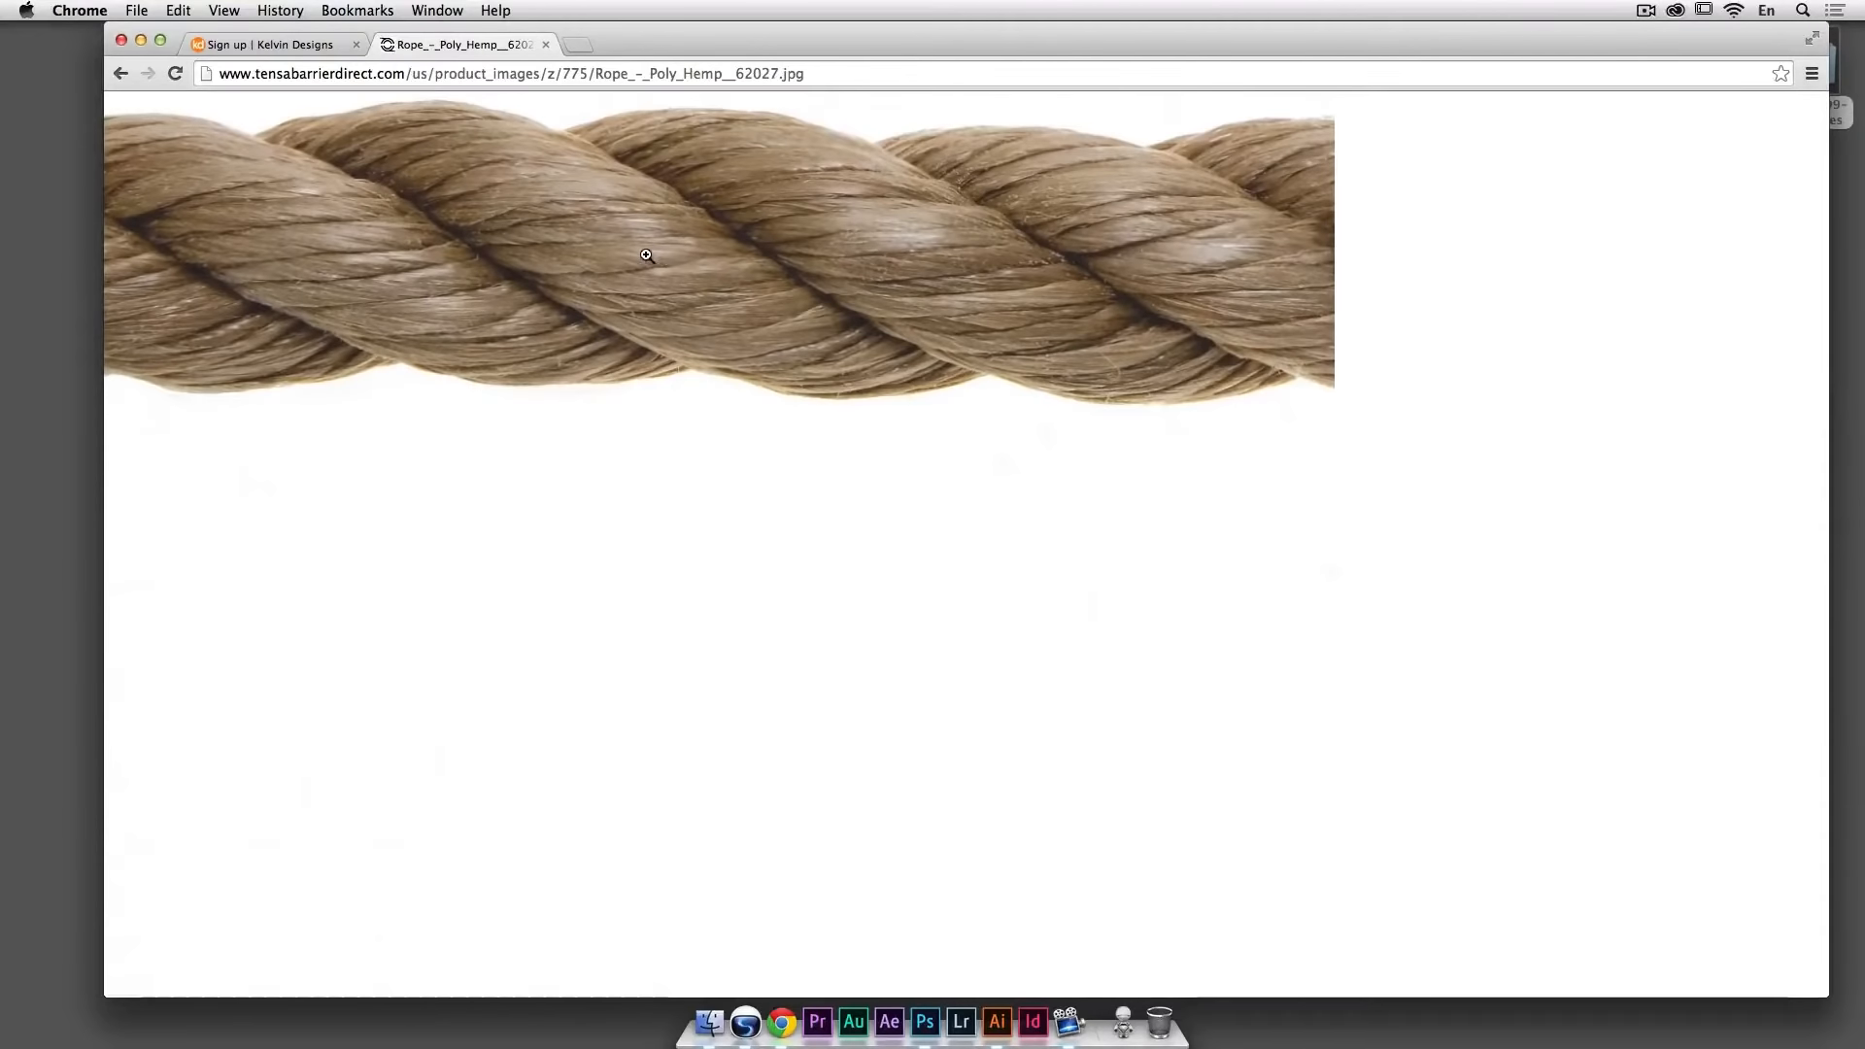
{"action": "left_click_drag", "start_coordinate": [646, 256], "coordinate": [1439, 1043]}
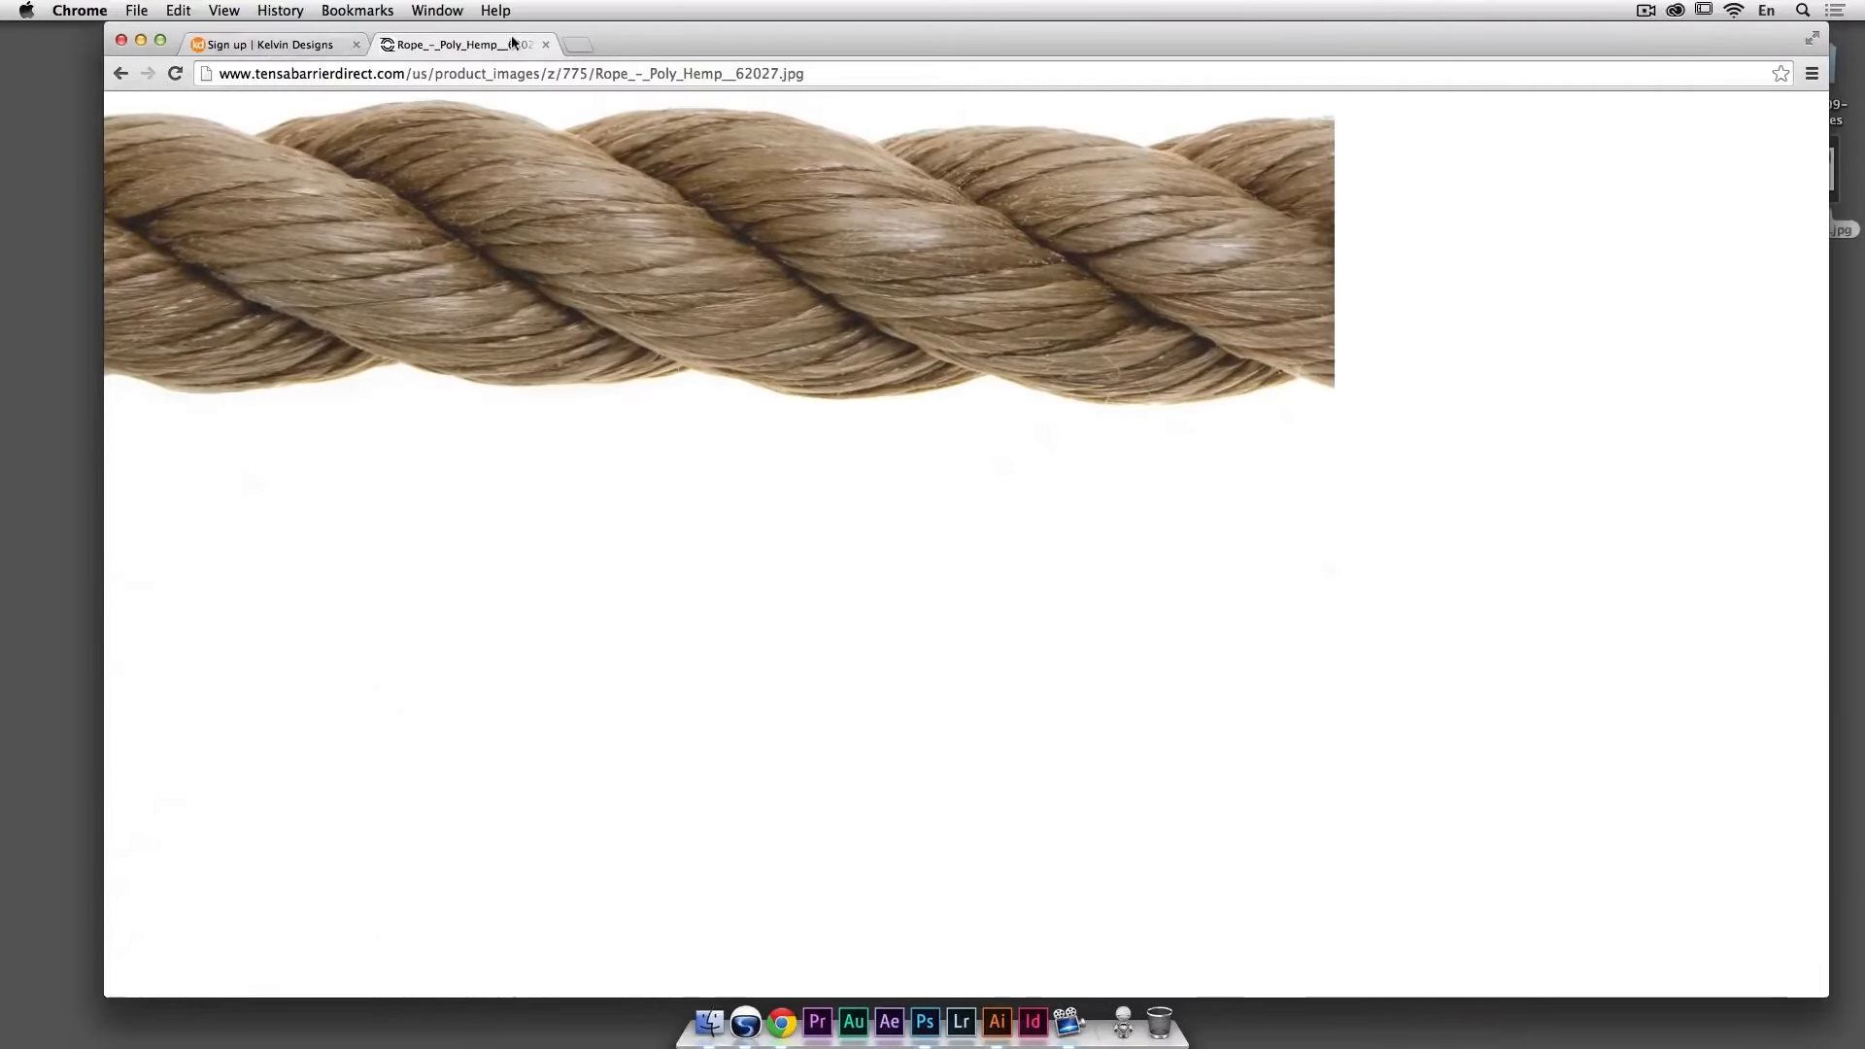
Step: Put the browser away and open the saved Rope_-_Poly_Hemp__62027.jpg in Photoshop, centring its window in the workspace
{"action": "left_click", "coordinate": [546, 44]}
{"action": "left_click", "coordinate": [141, 39]}
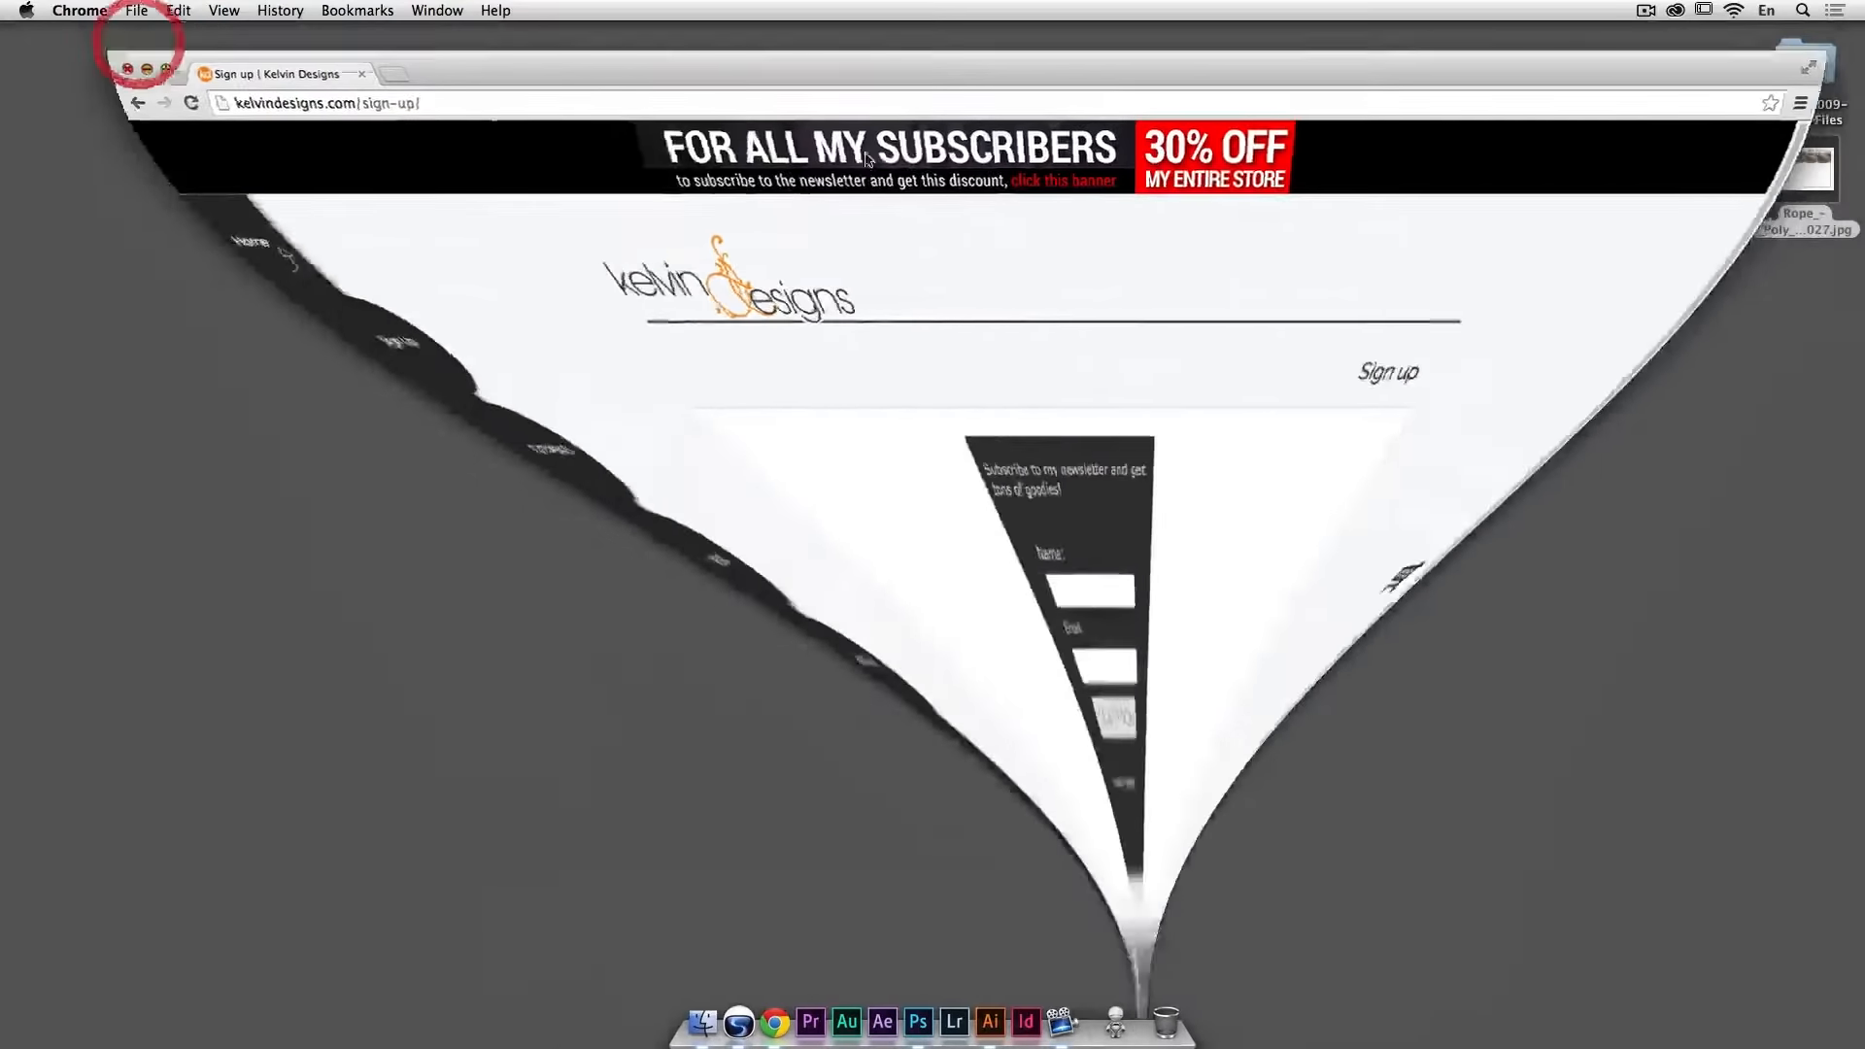
{"action": "left_click_drag", "start_coordinate": [1819, 178], "coordinate": [914, 1027]}
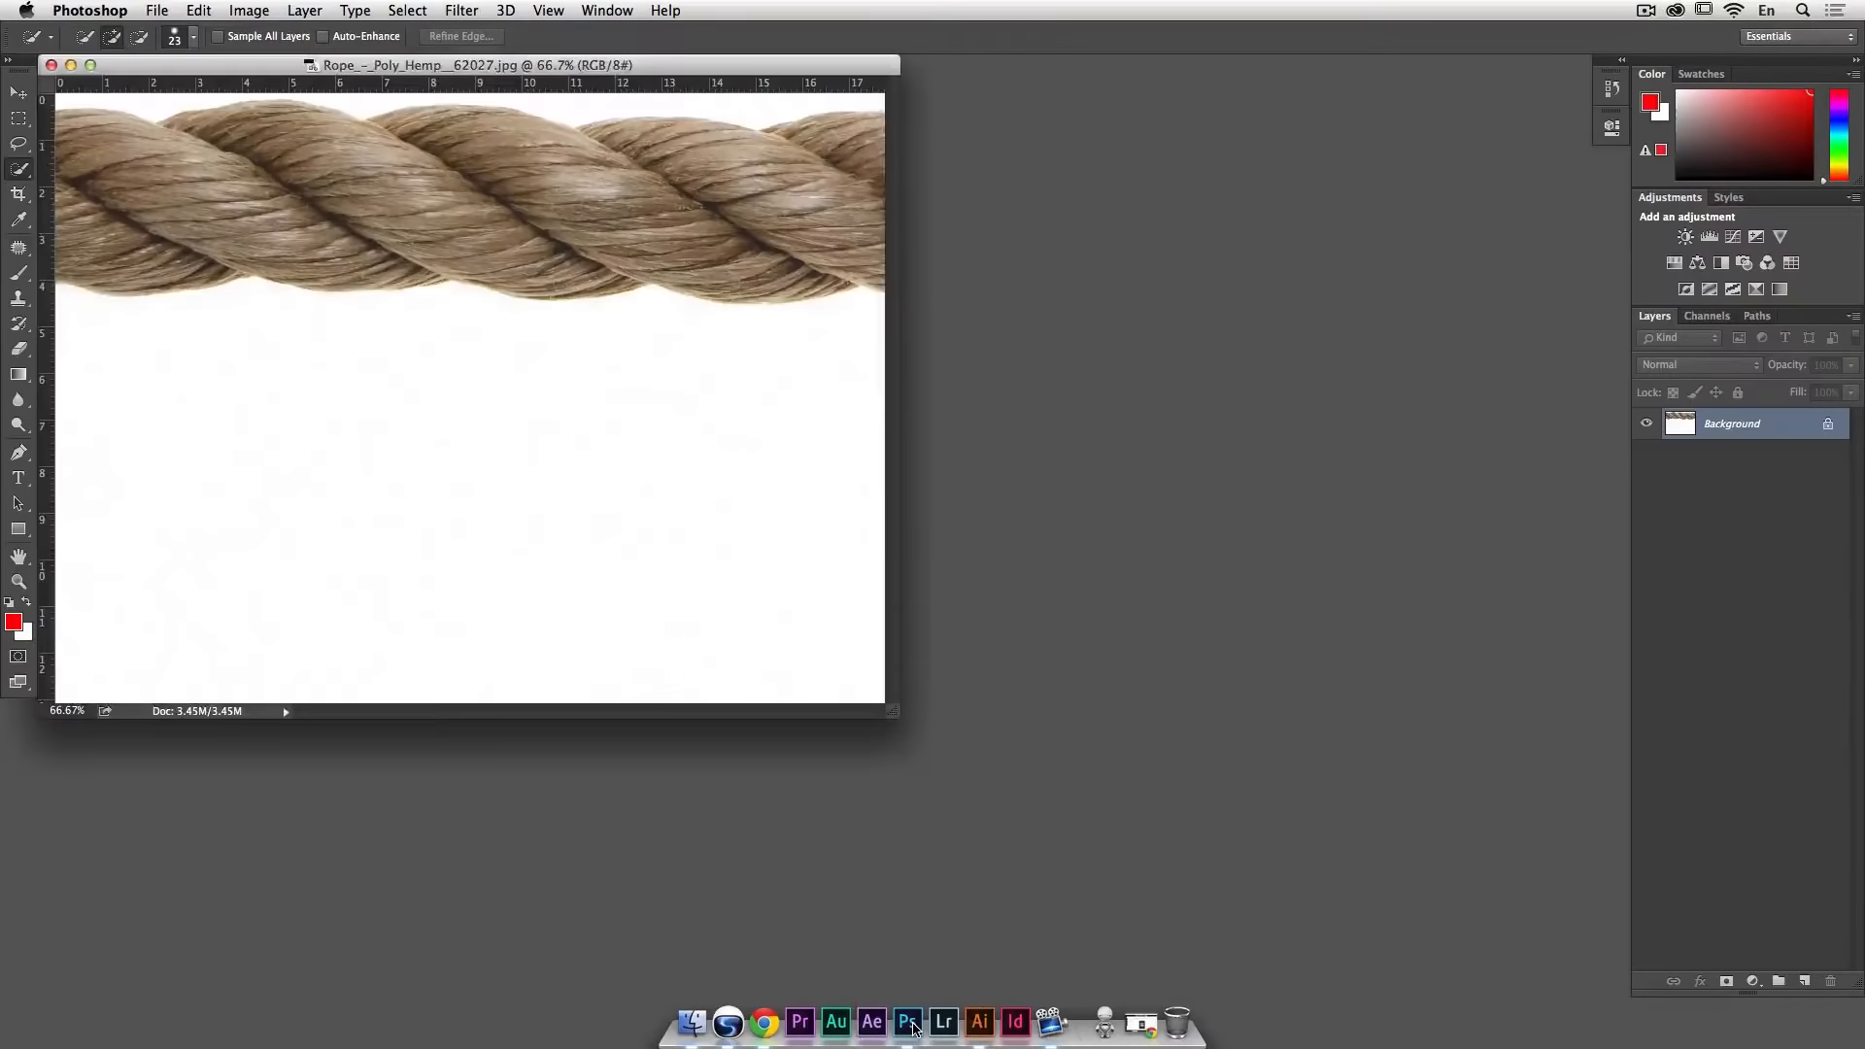
{"action": "left_click_drag", "start_coordinate": [698, 65], "coordinate": [1113, 184]}
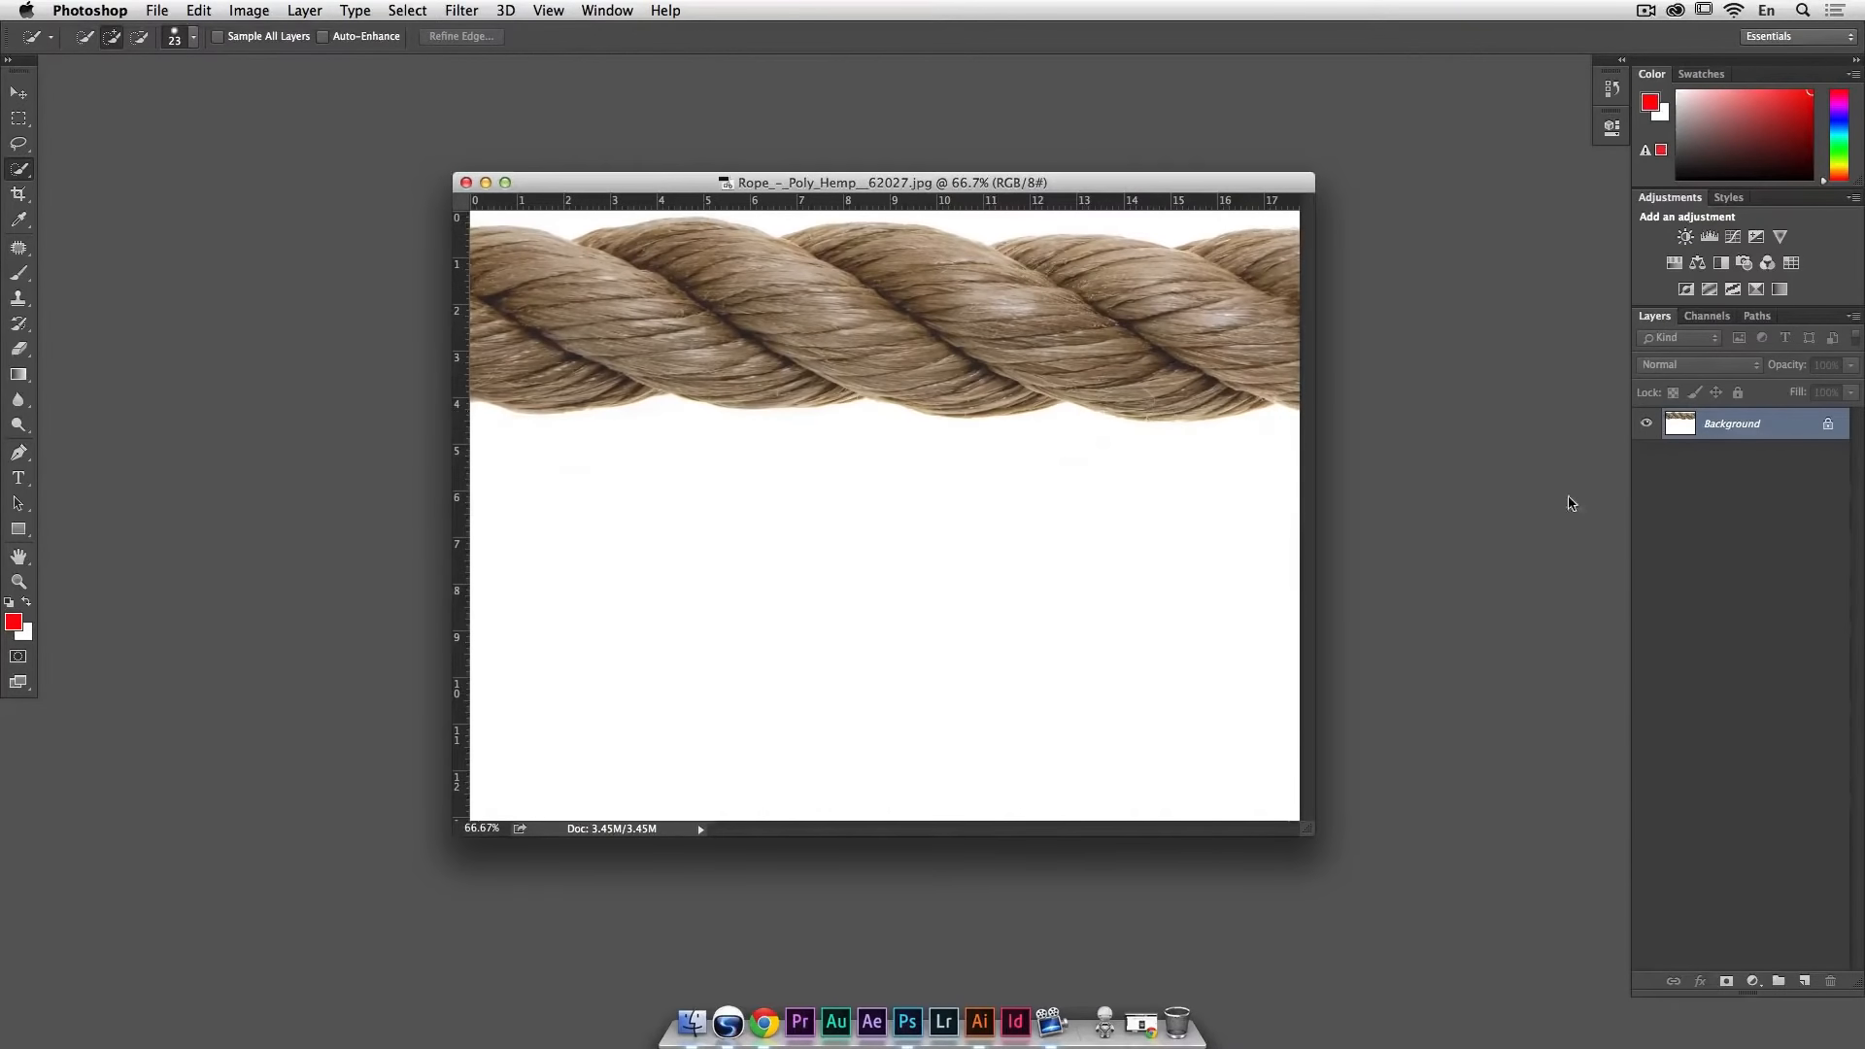
Step: Convert the locked Background into a regular layer named Layer 0 and enlarge the document window slightly
{"action": "double_click", "coordinate": [1769, 433]}
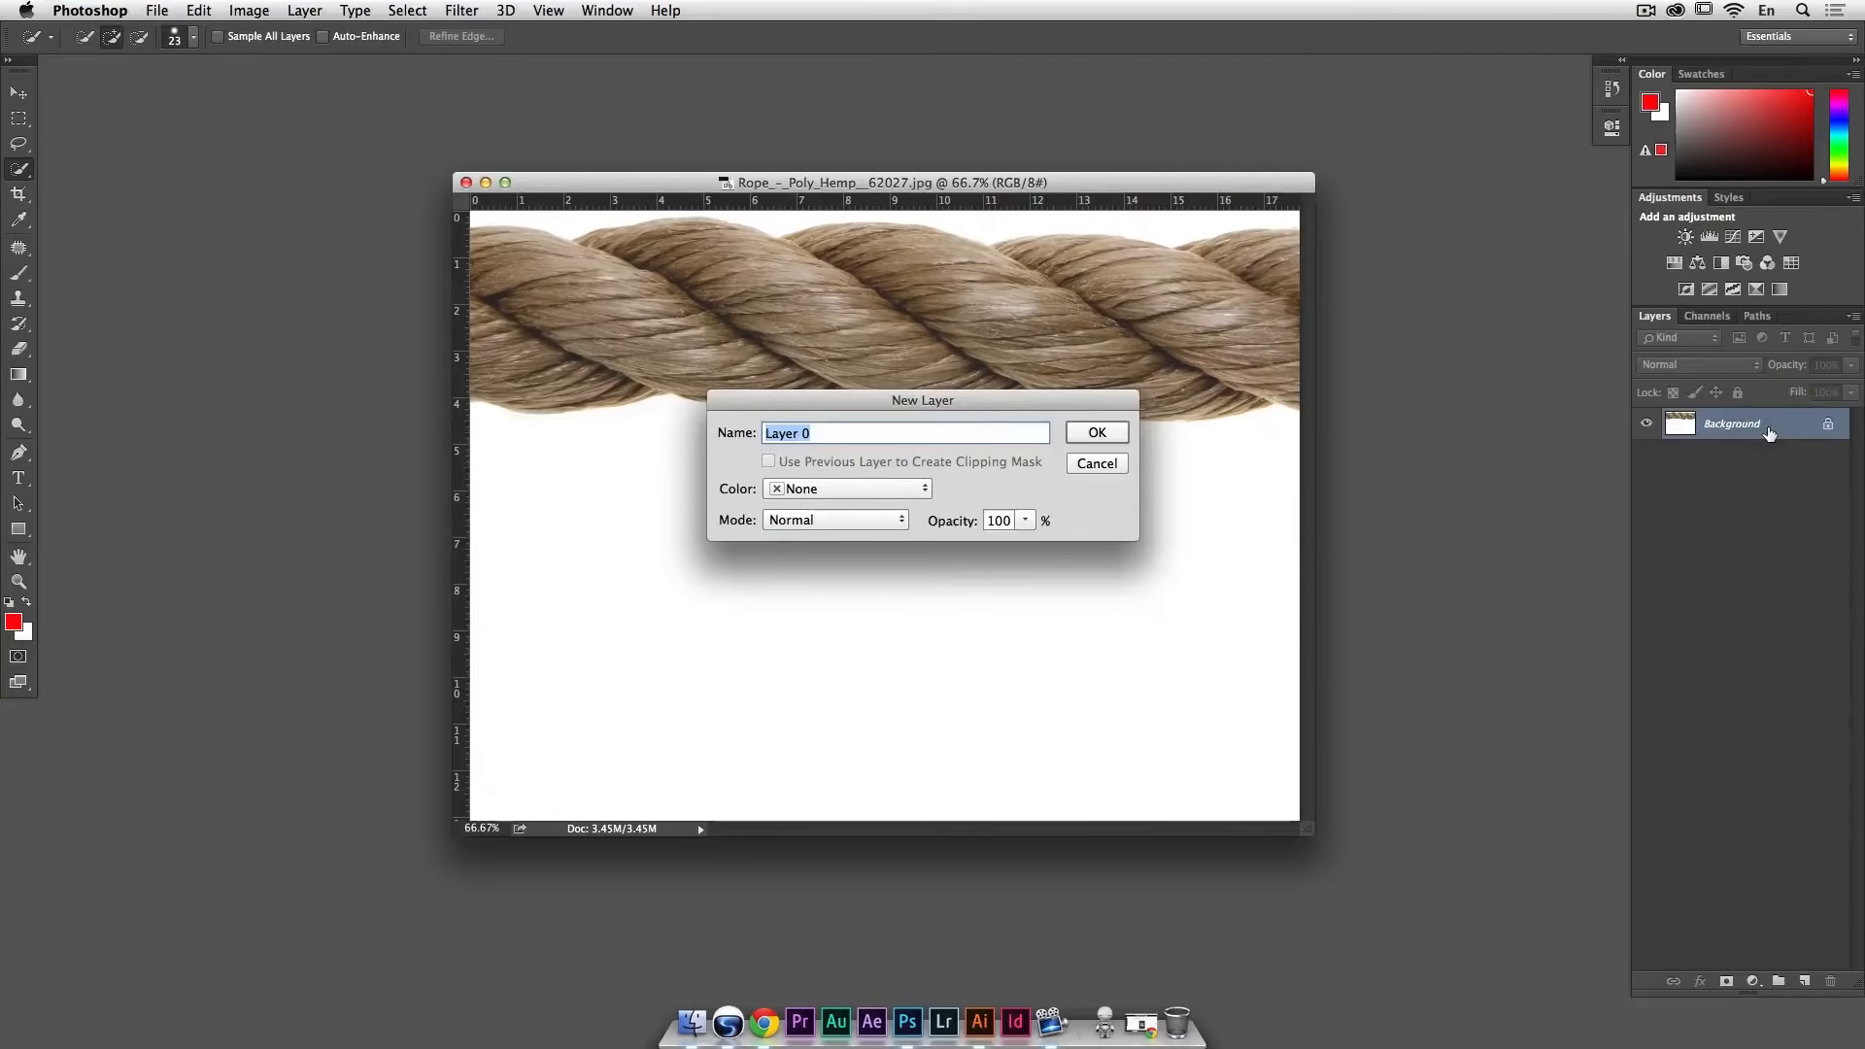
{"action": "key", "text": "Return"}
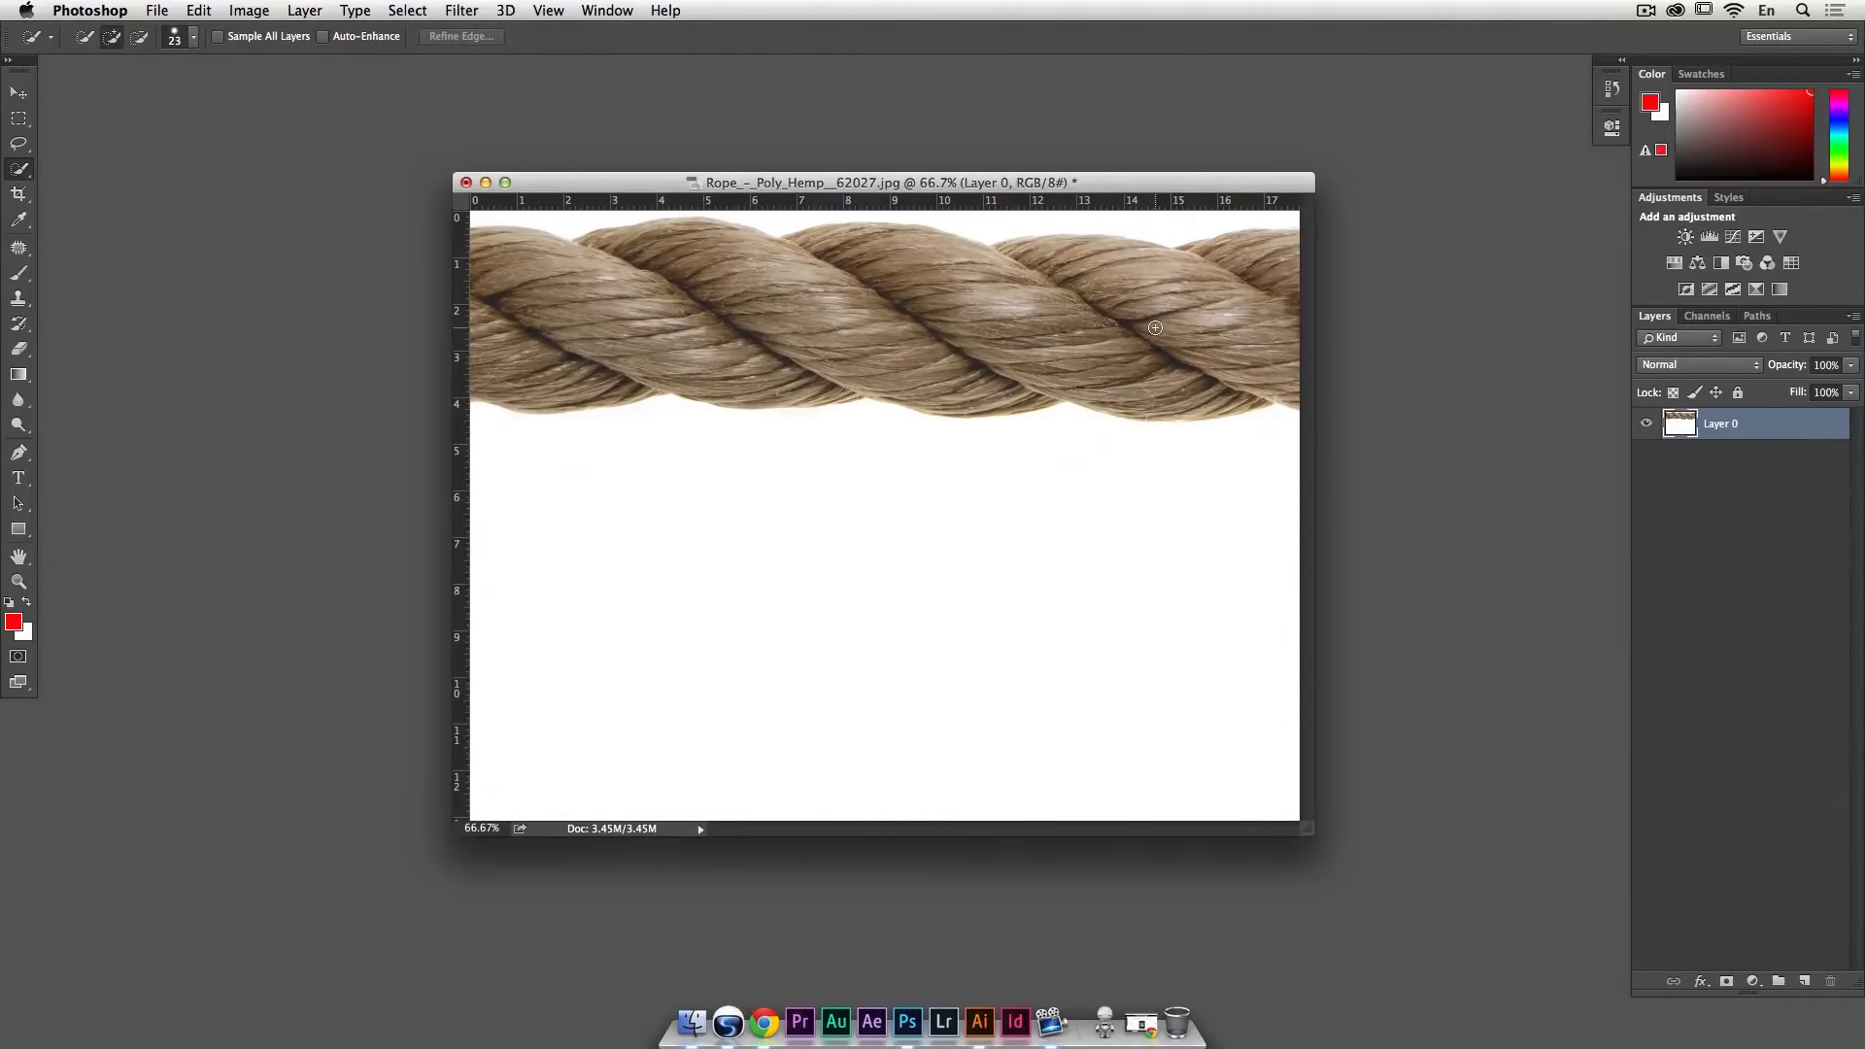
{"action": "left_click_drag", "start_coordinate": [1307, 832], "coordinate": [1363, 860]}
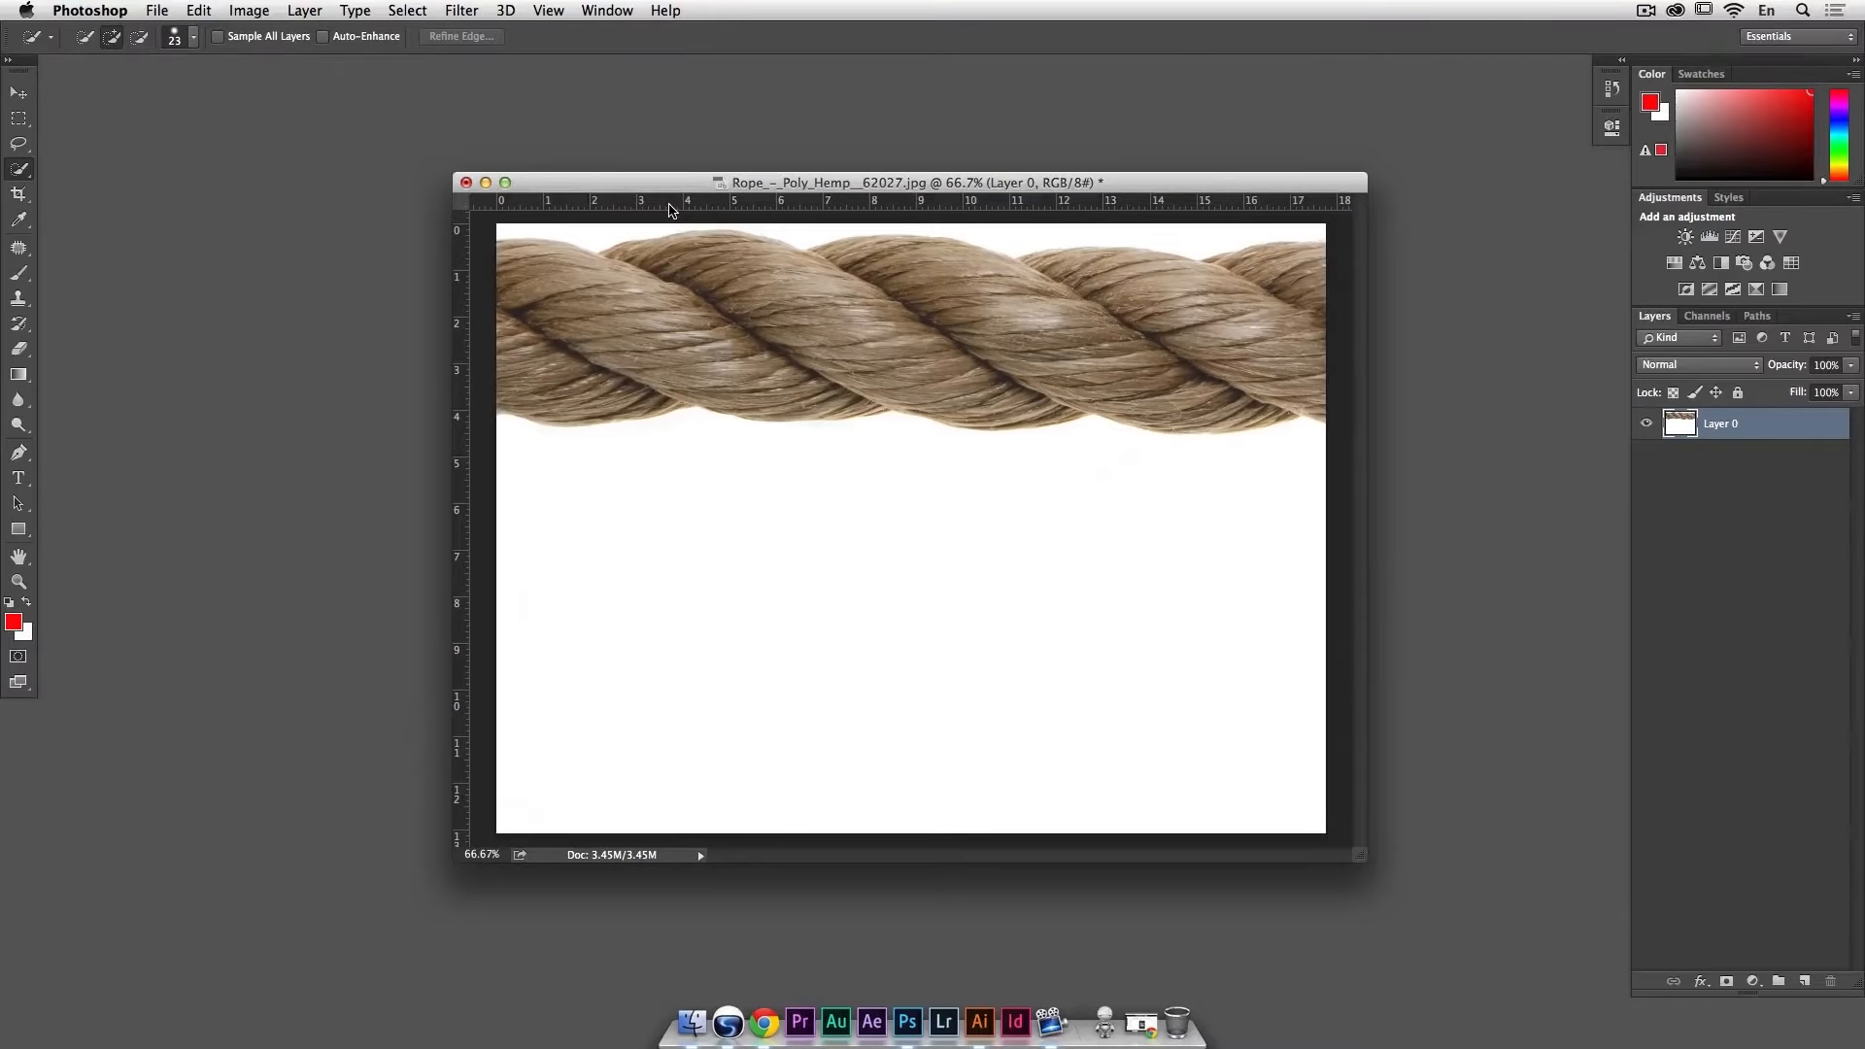
Step: Place a vertical guide through the horizontal centre of the image, using Free Transform on the full selection to find the middle
{"action": "left_click", "coordinate": [566, 8]}
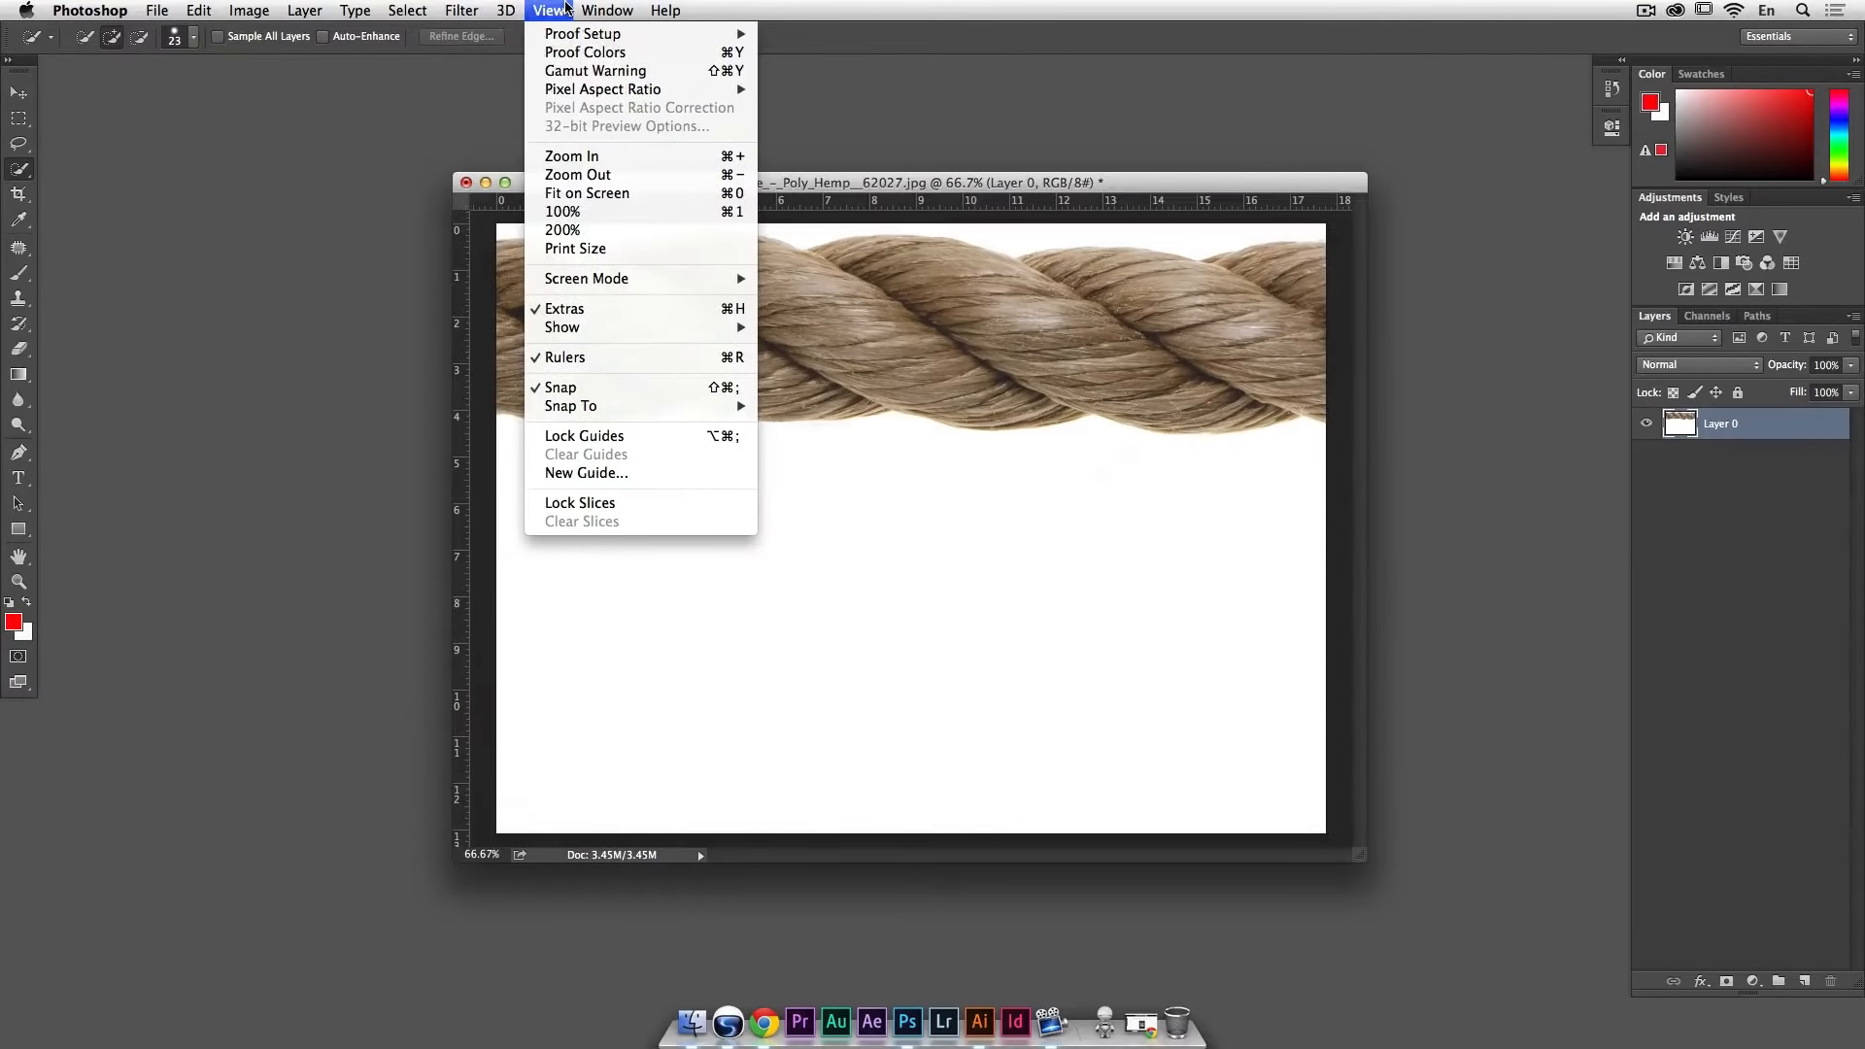
{"action": "left_click", "coordinate": [550, 10]}
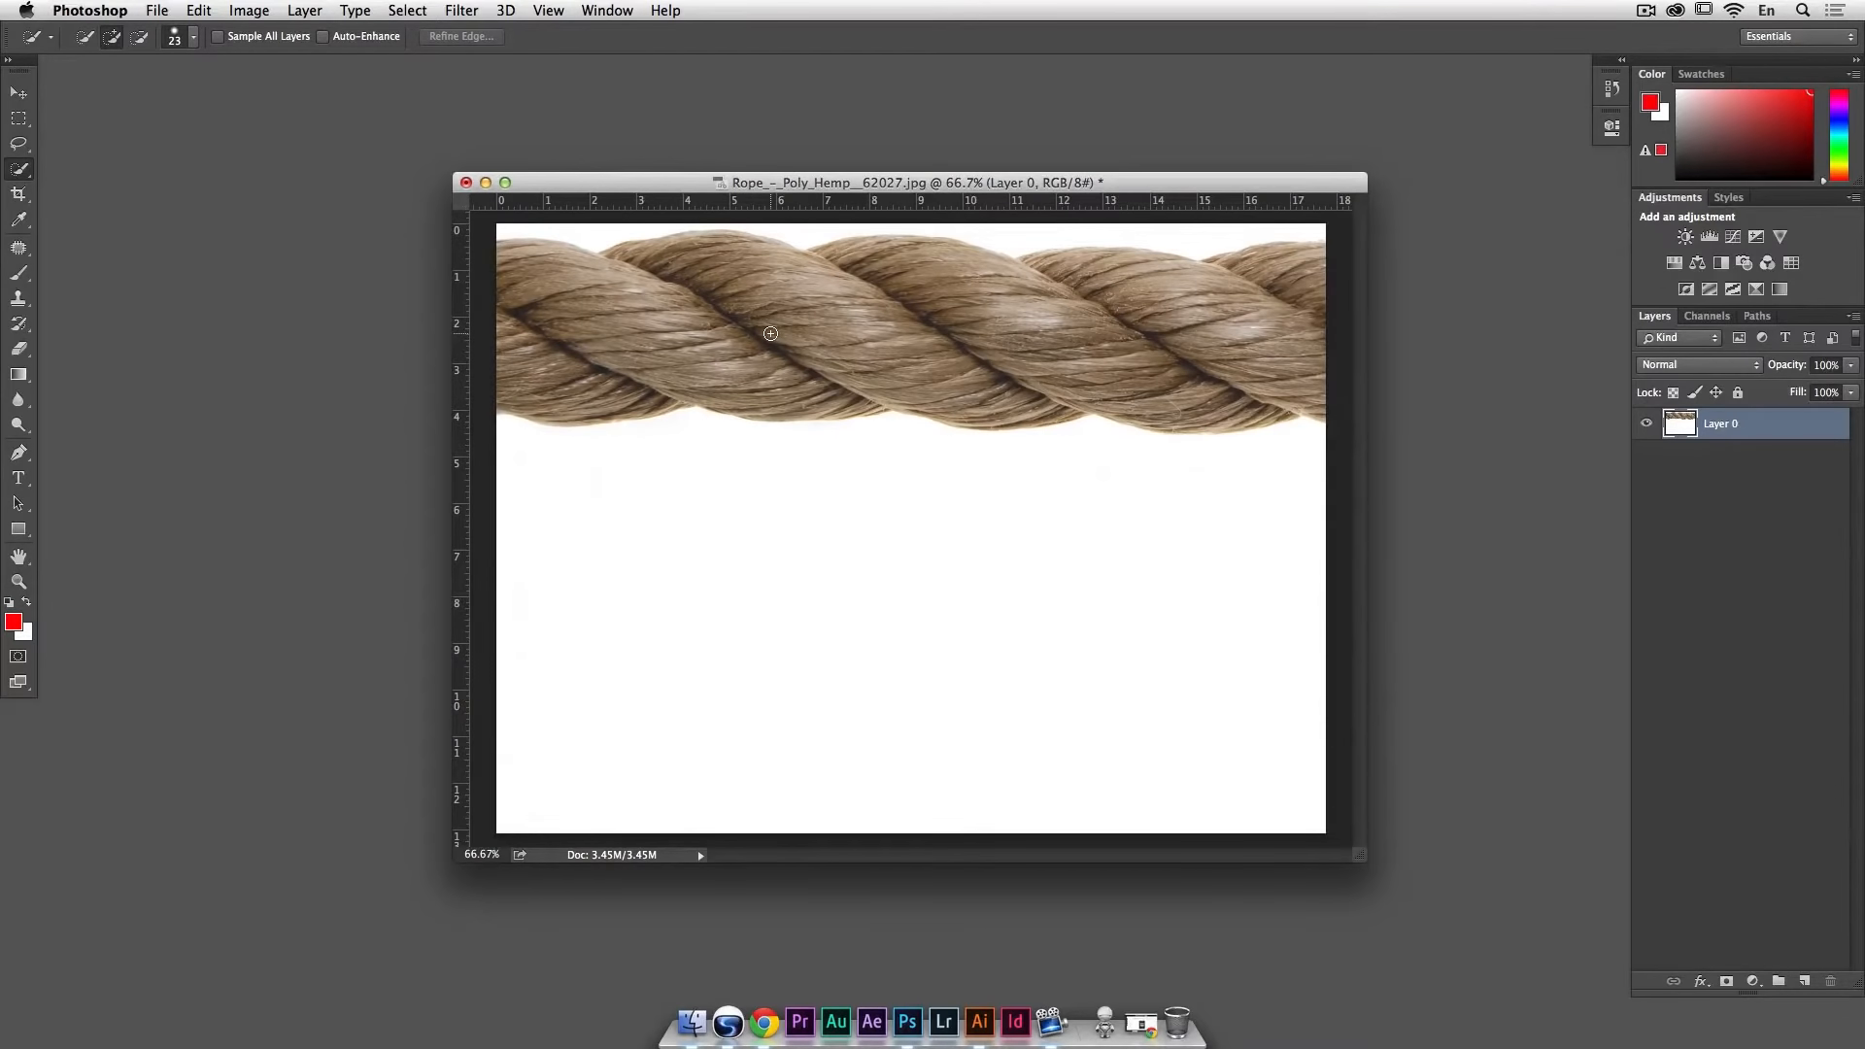
{"action": "key", "text": "super+a"}
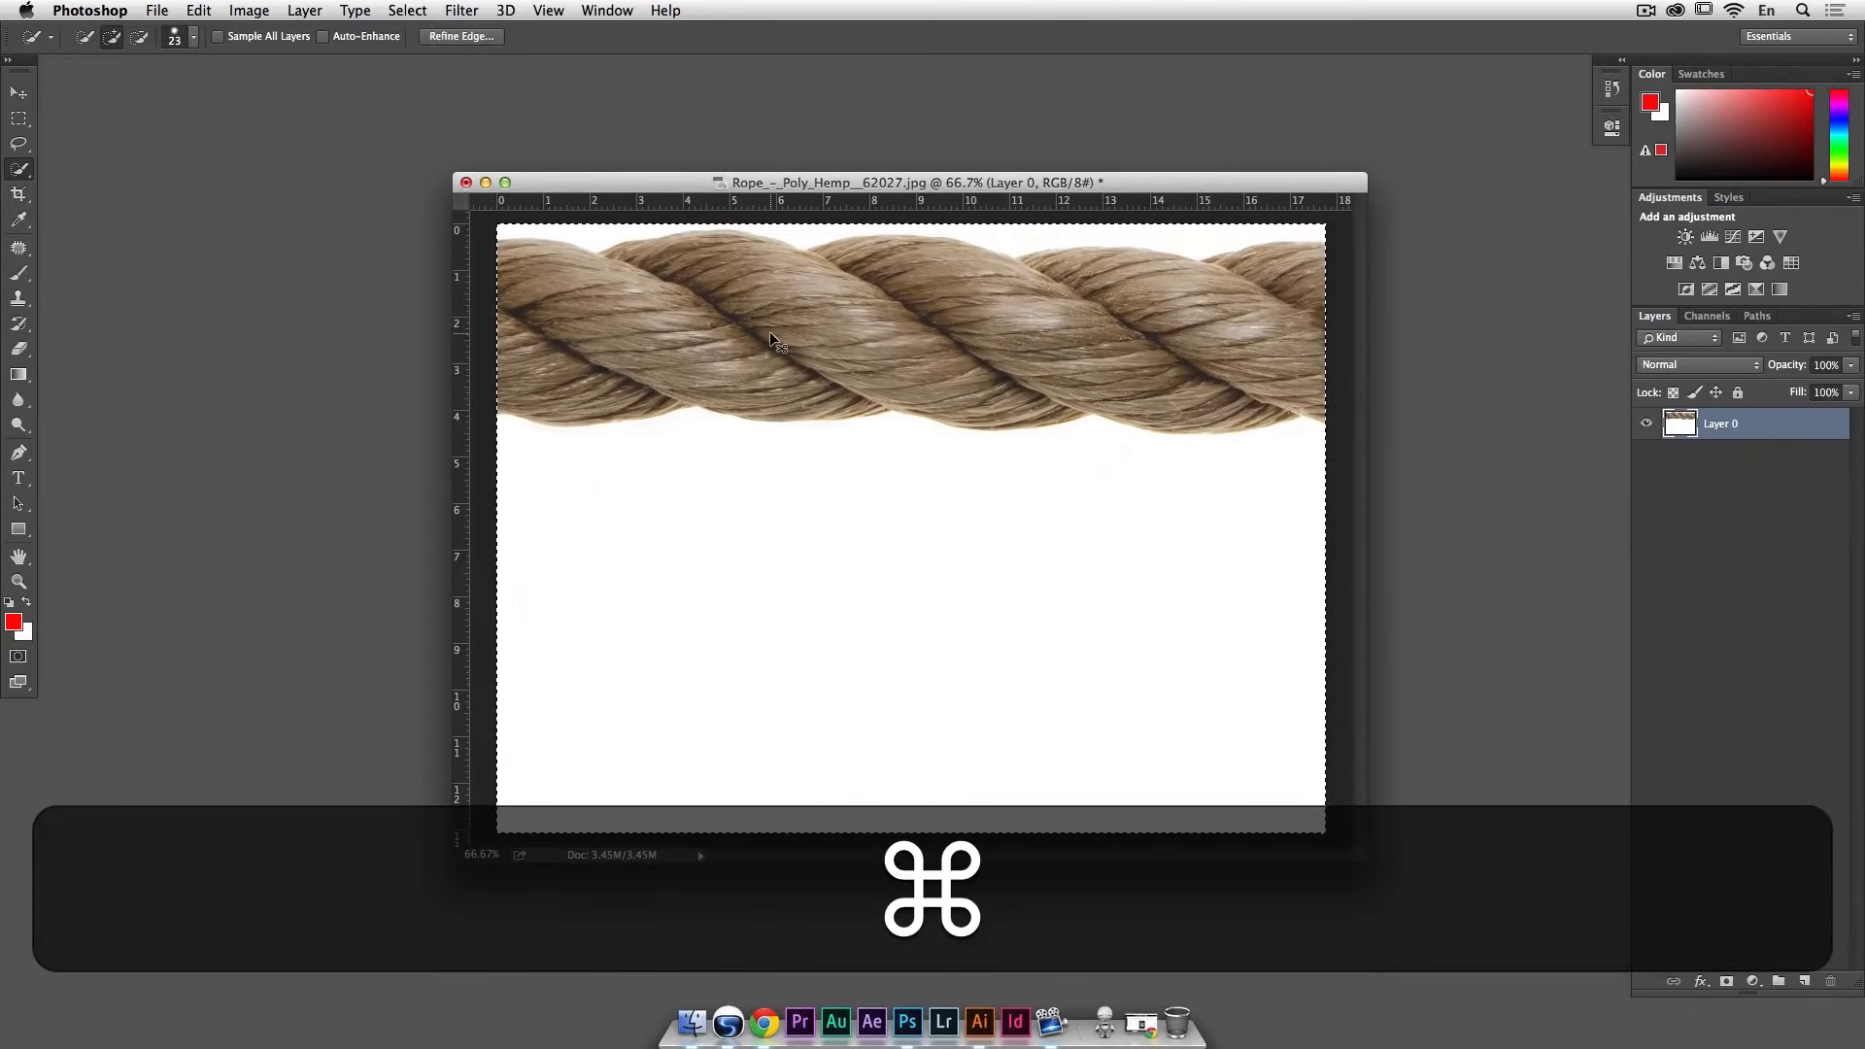
{"action": "key", "text": "super+t"}
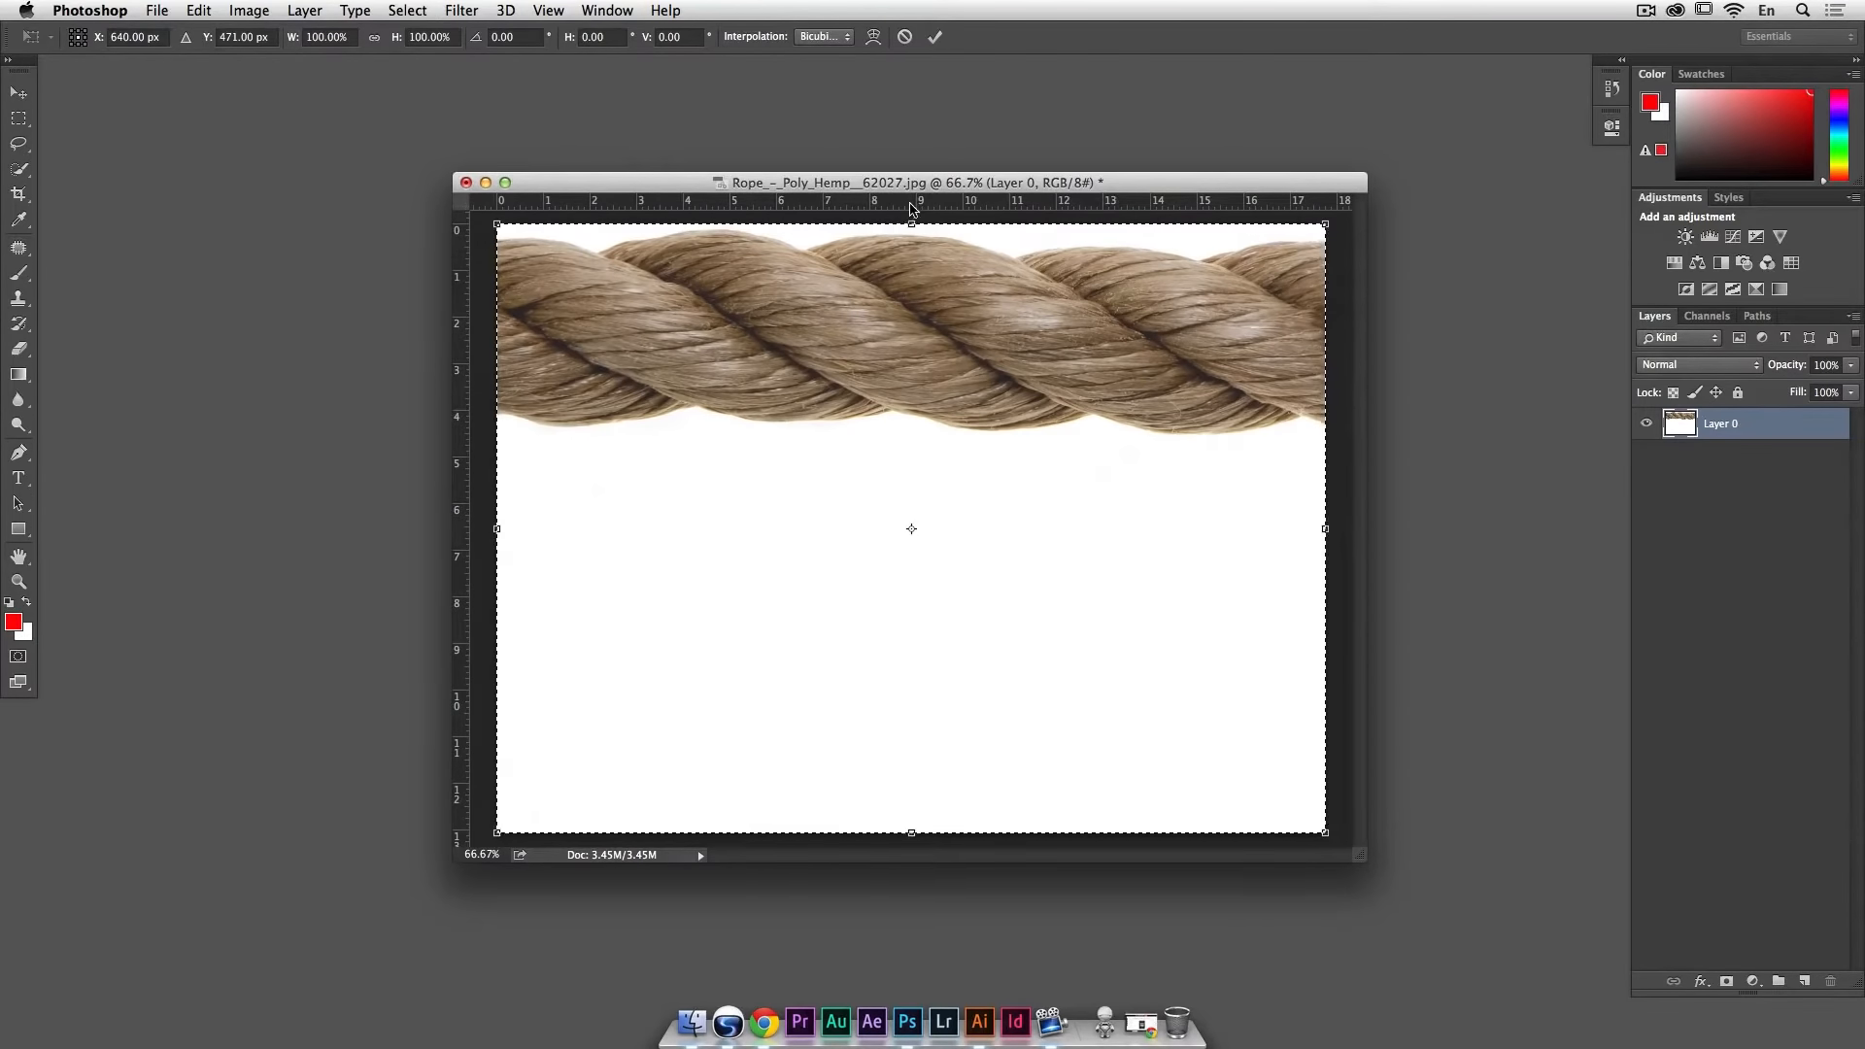
{"action": "left_click_drag", "start_coordinate": [549, 377], "coordinate": [914, 417]}
{"action": "left_click", "coordinate": [535, 9]}
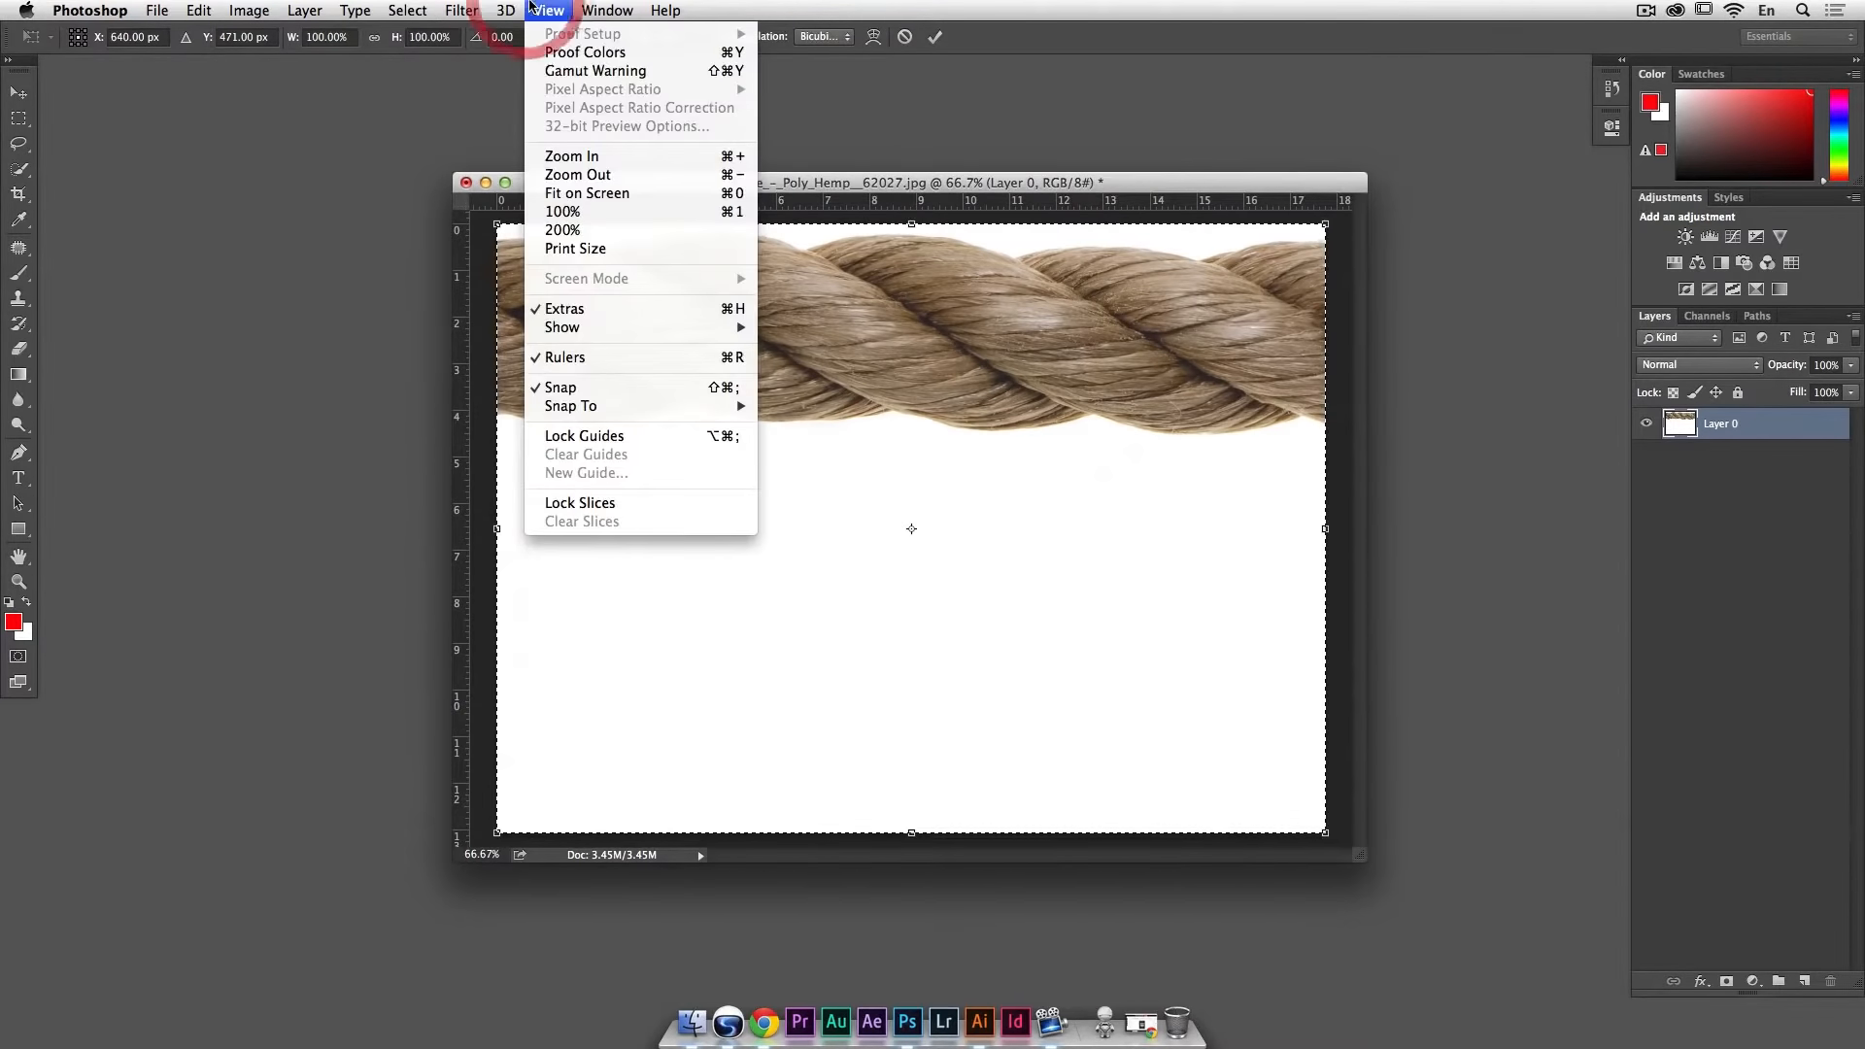
{"action": "mouse_move", "coordinate": [646, 330]}
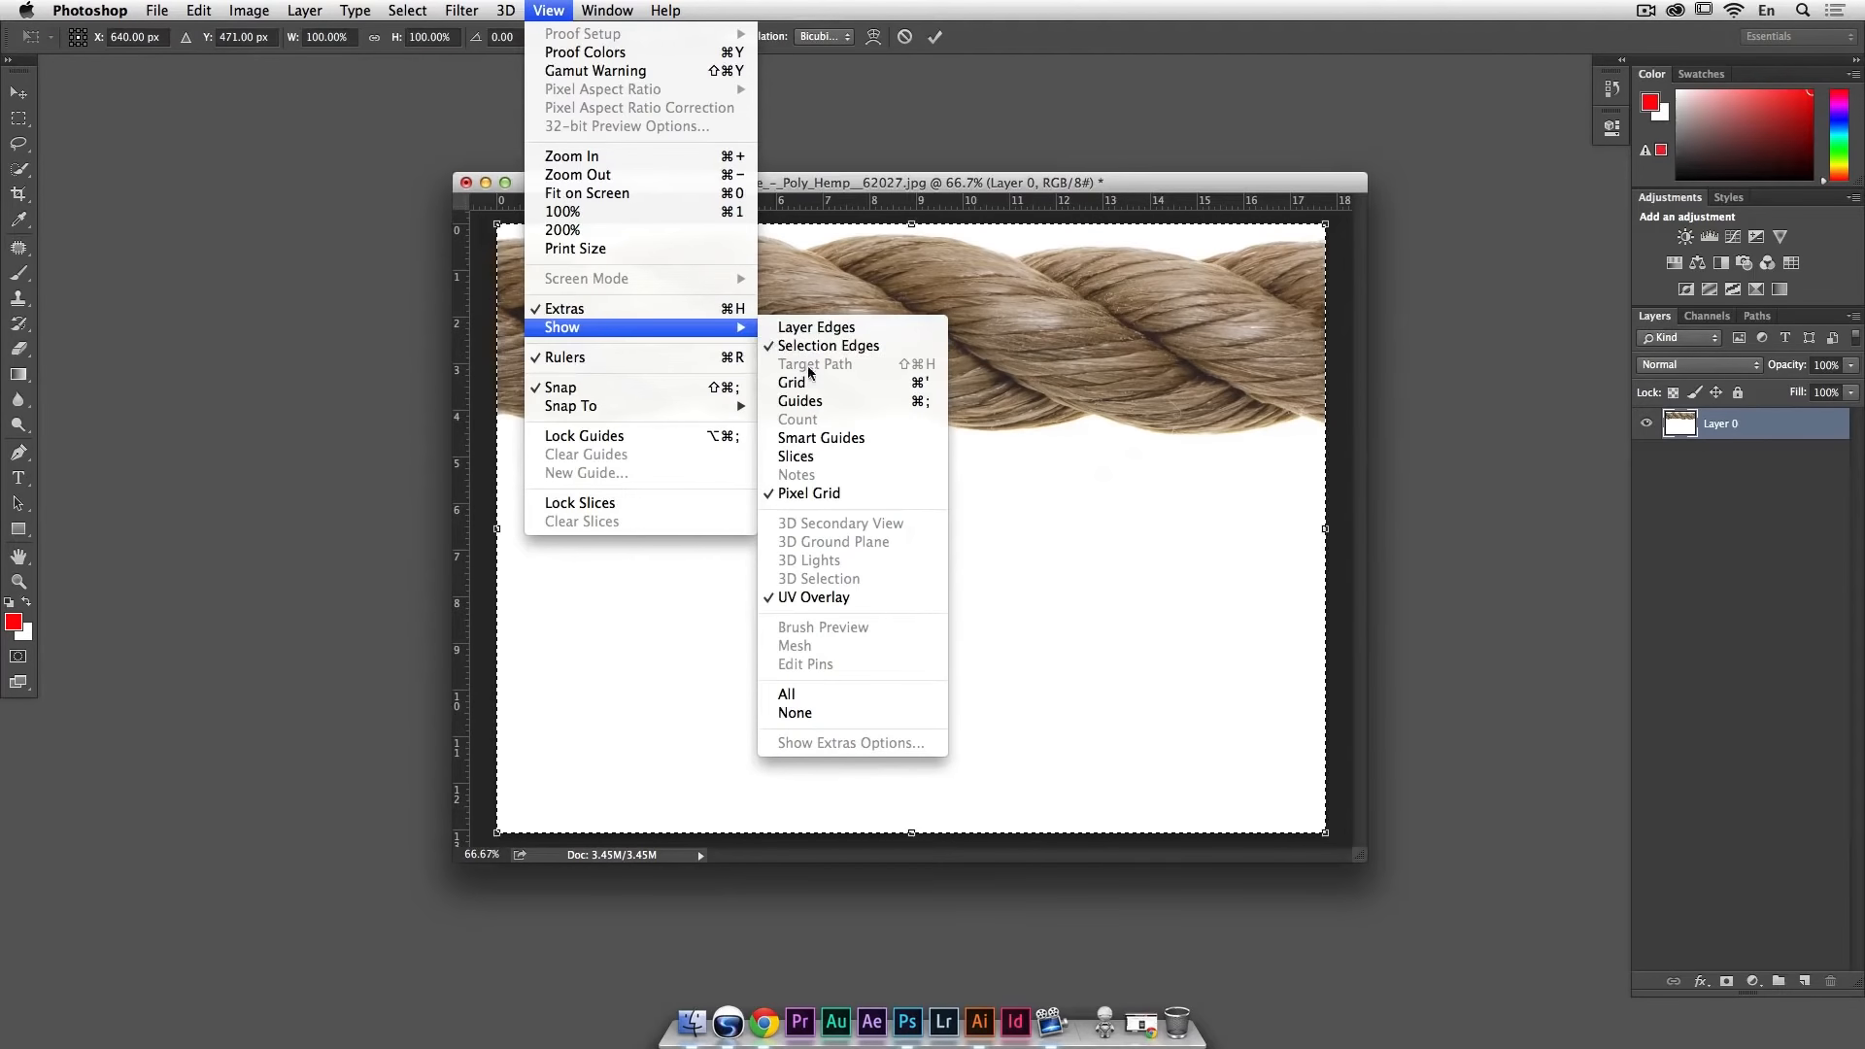
{"action": "left_click", "coordinate": [814, 399]}
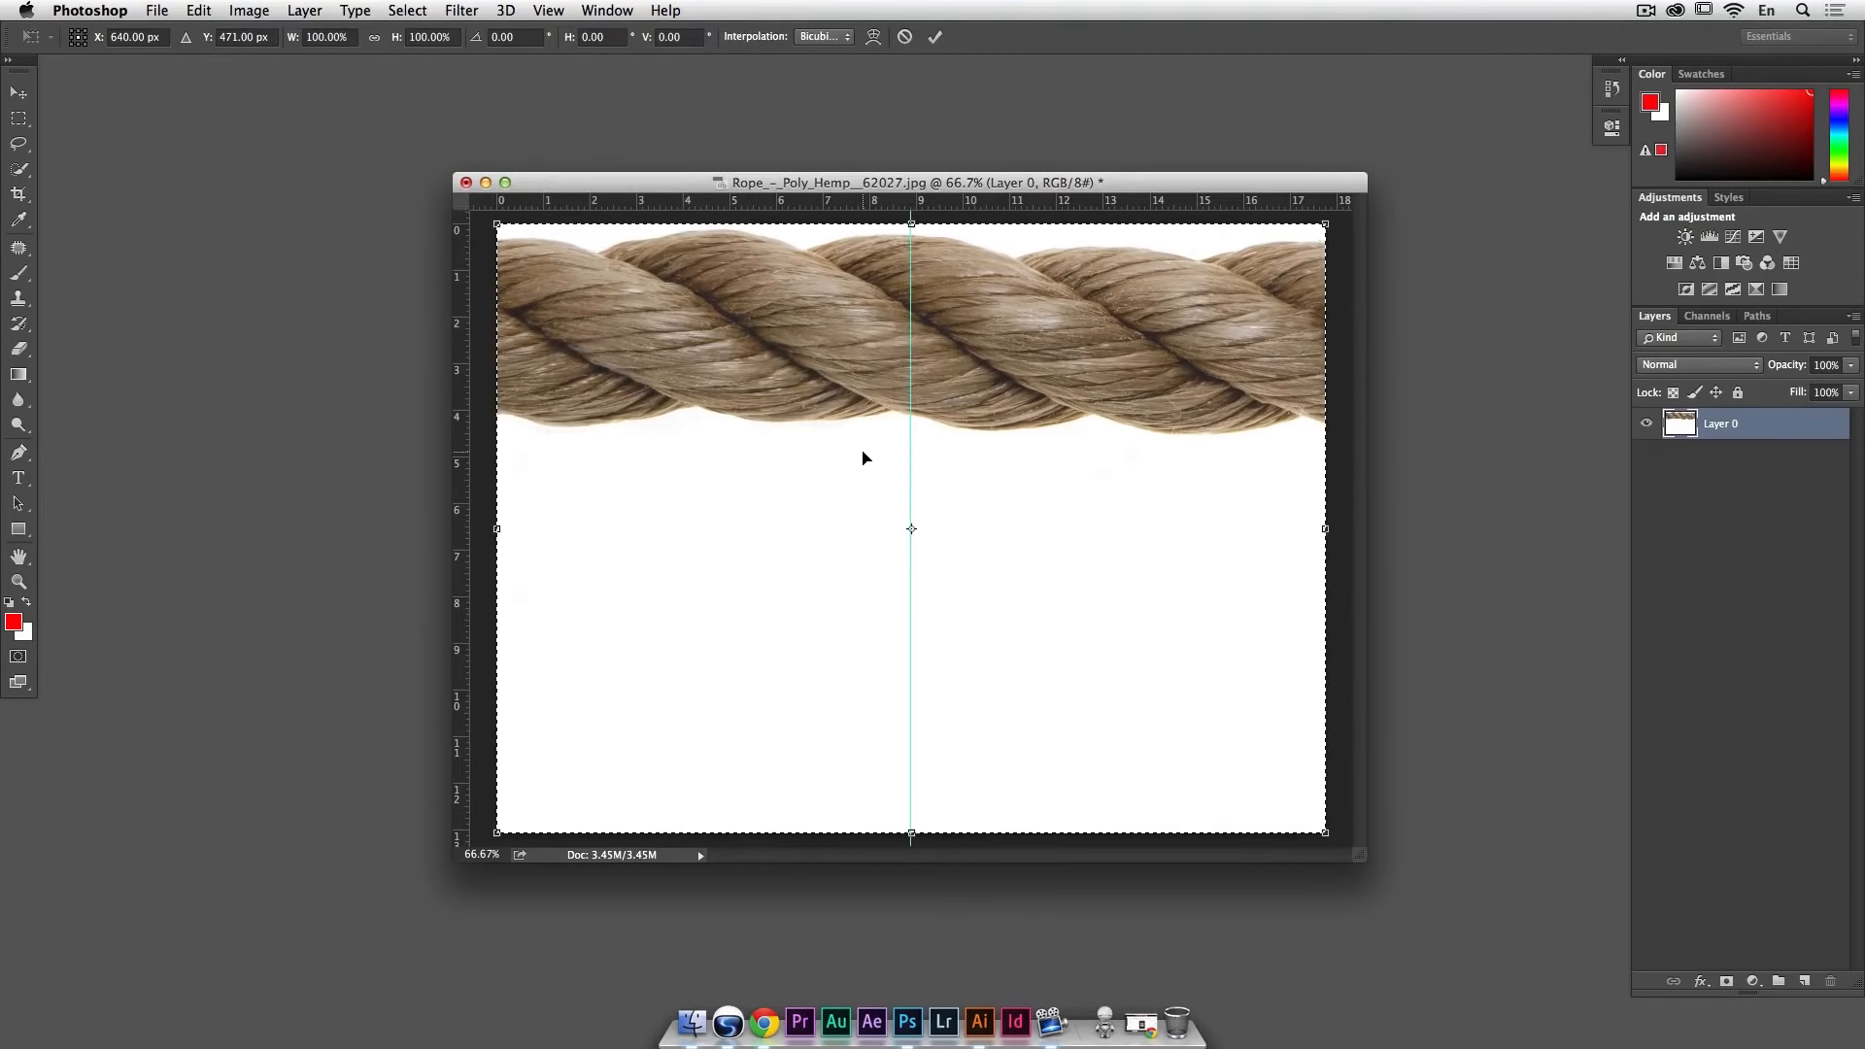
{"action": "key", "text": "Escape"}
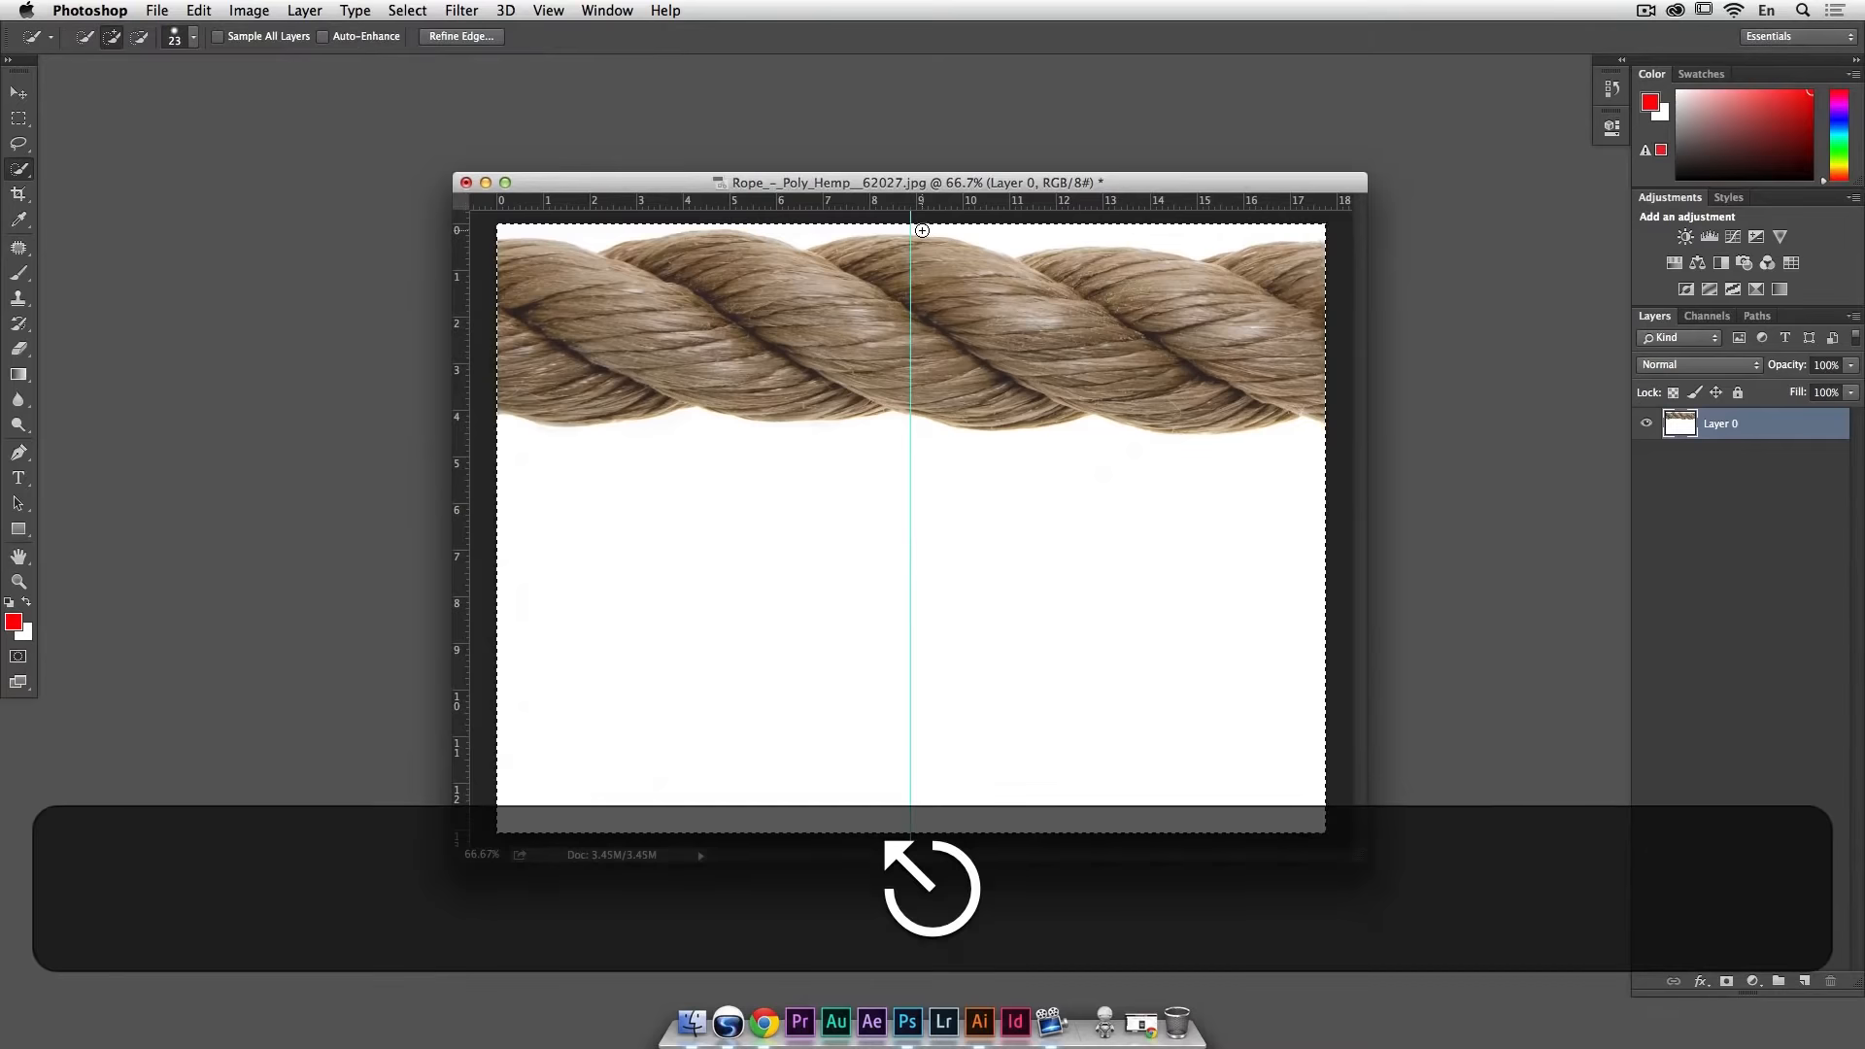
{"action": "key", "text": "super+d"}
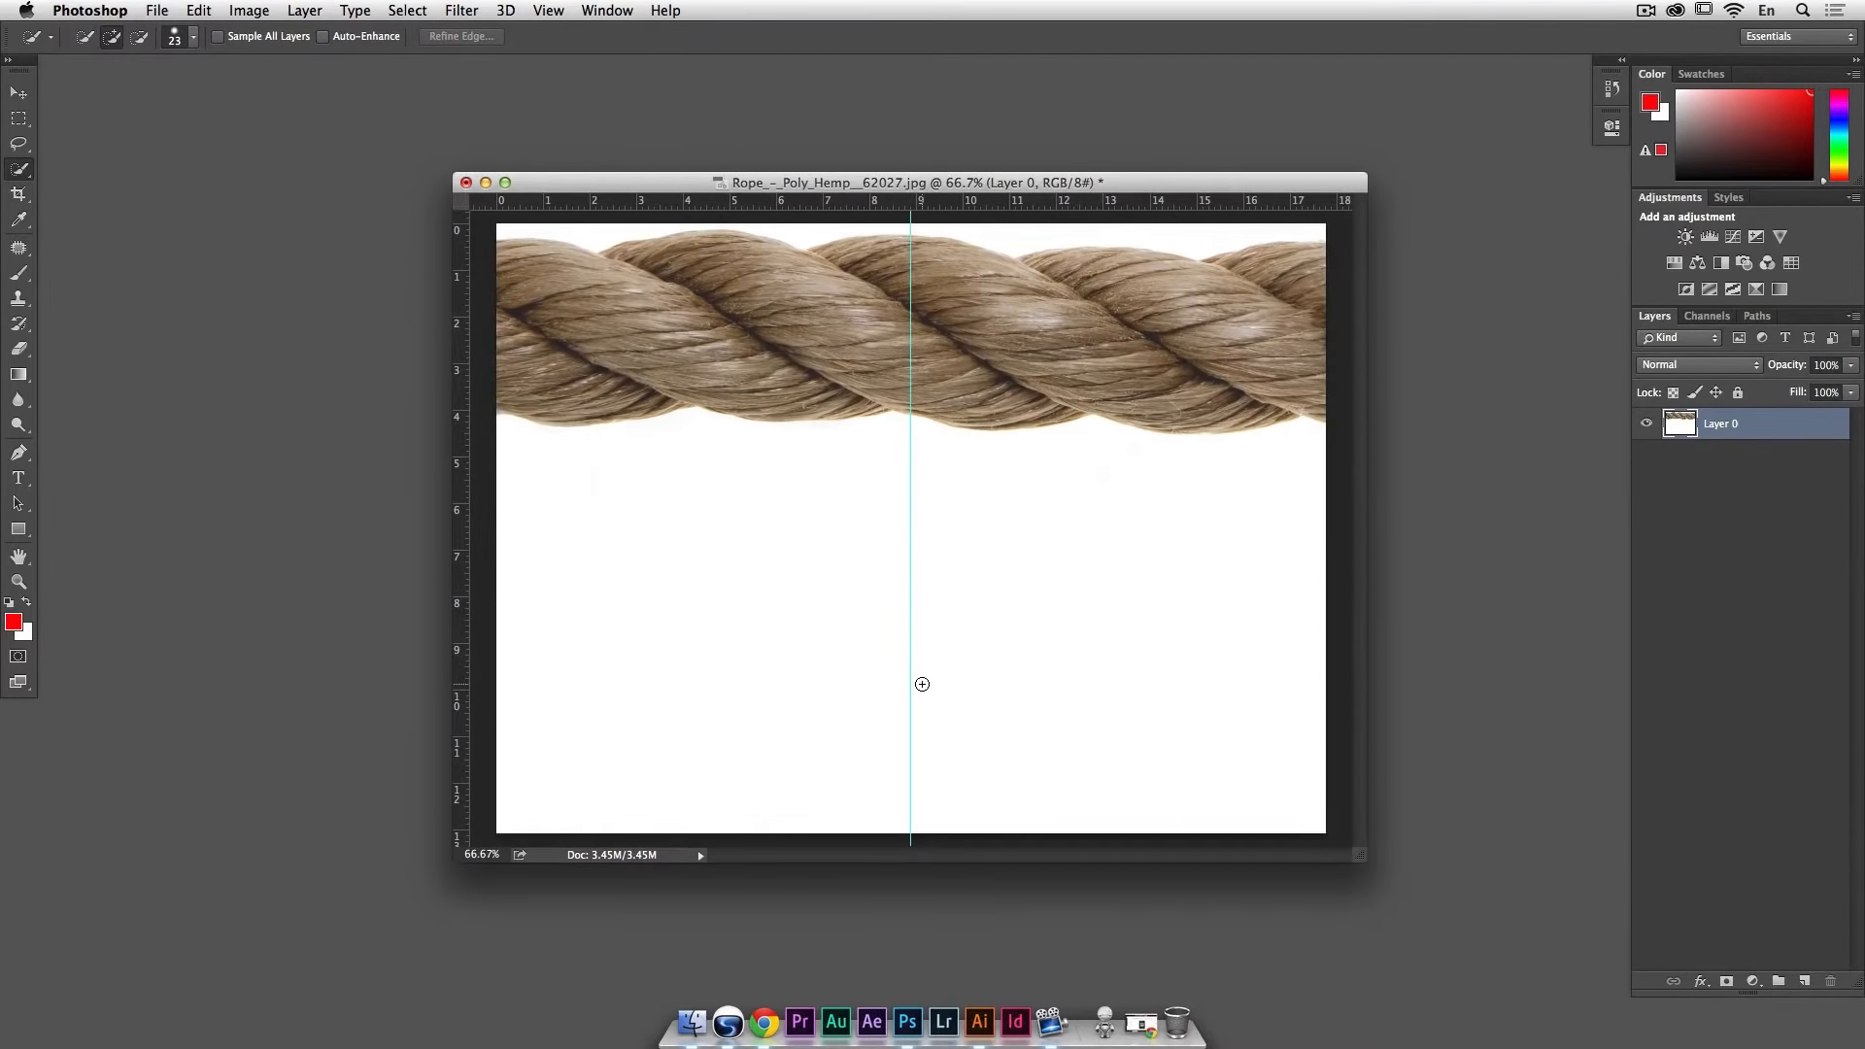
Step: Select everything right of the centre guide with the Rectangular Marquee and cut it to a new layer
{"action": "left_click_drag", "start_coordinate": [1357, 858], "coordinate": [1477, 979]}
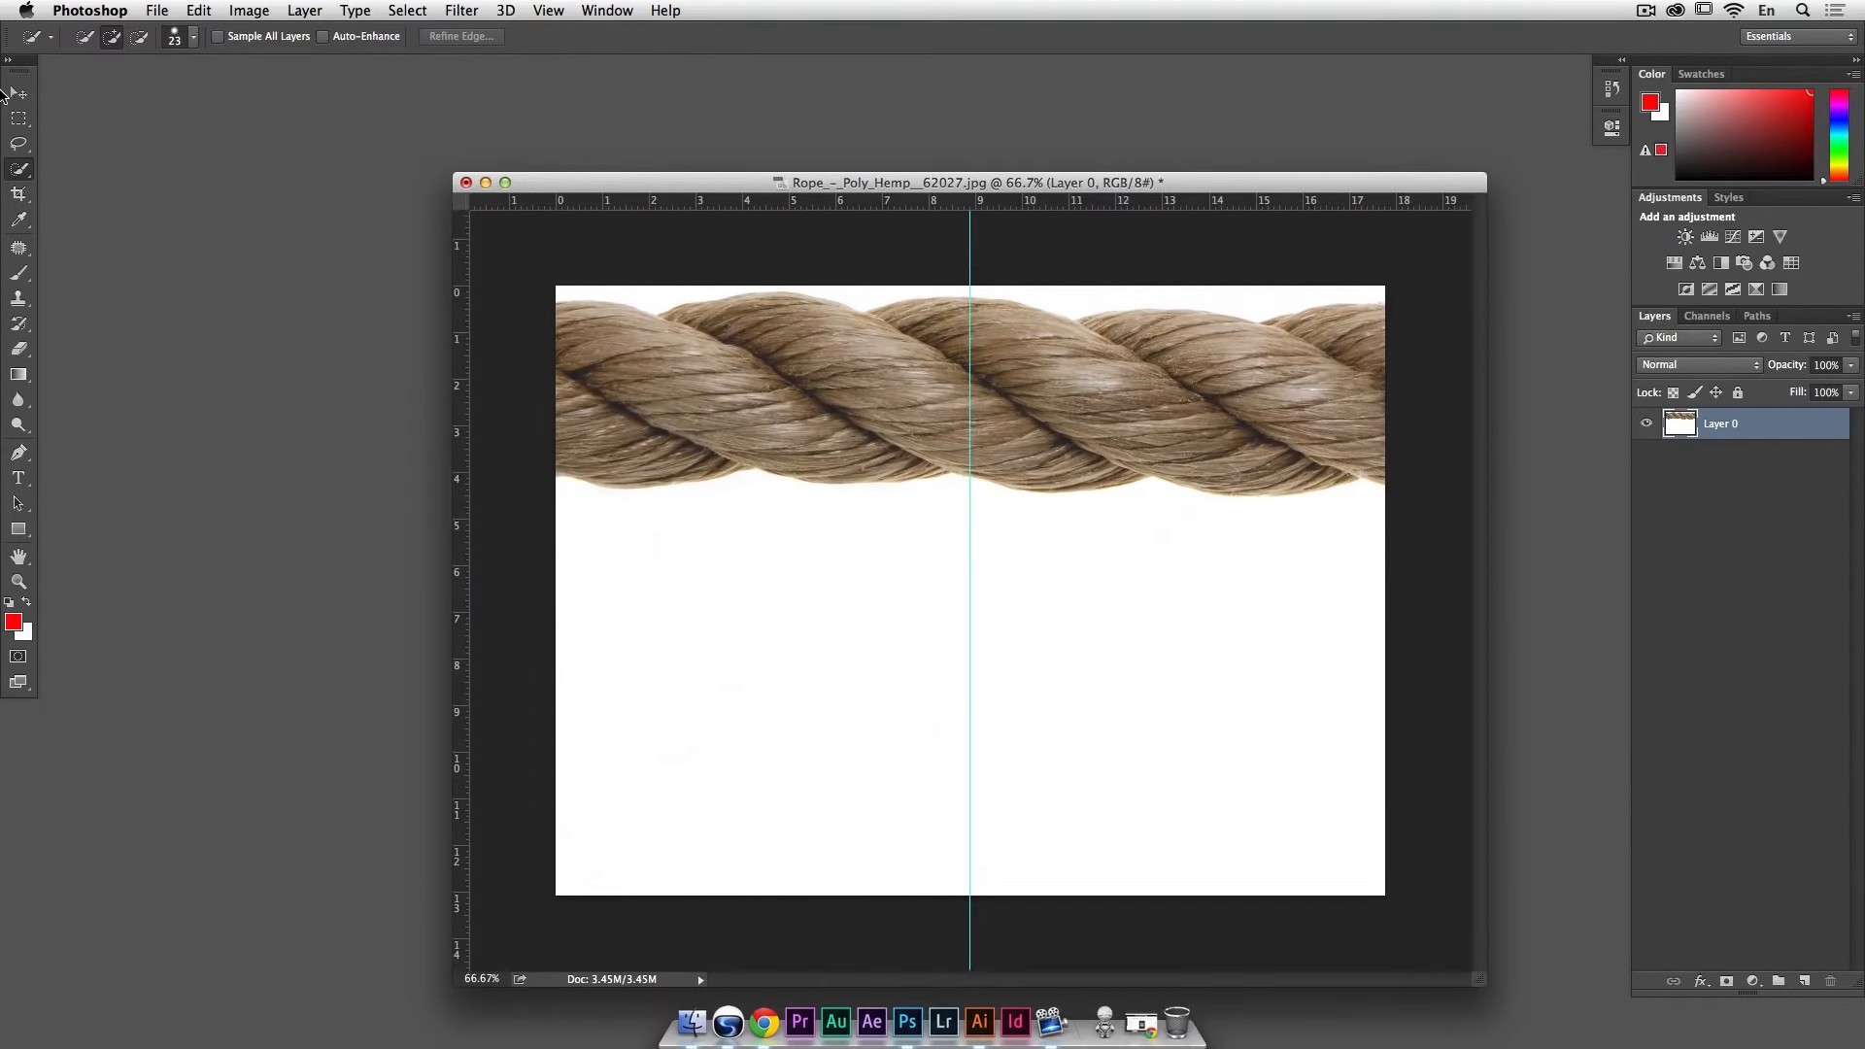
{"action": "left_click", "coordinate": [19, 117]}
{"action": "left_click_drag", "start_coordinate": [1436, 928], "coordinate": [966, 260]}
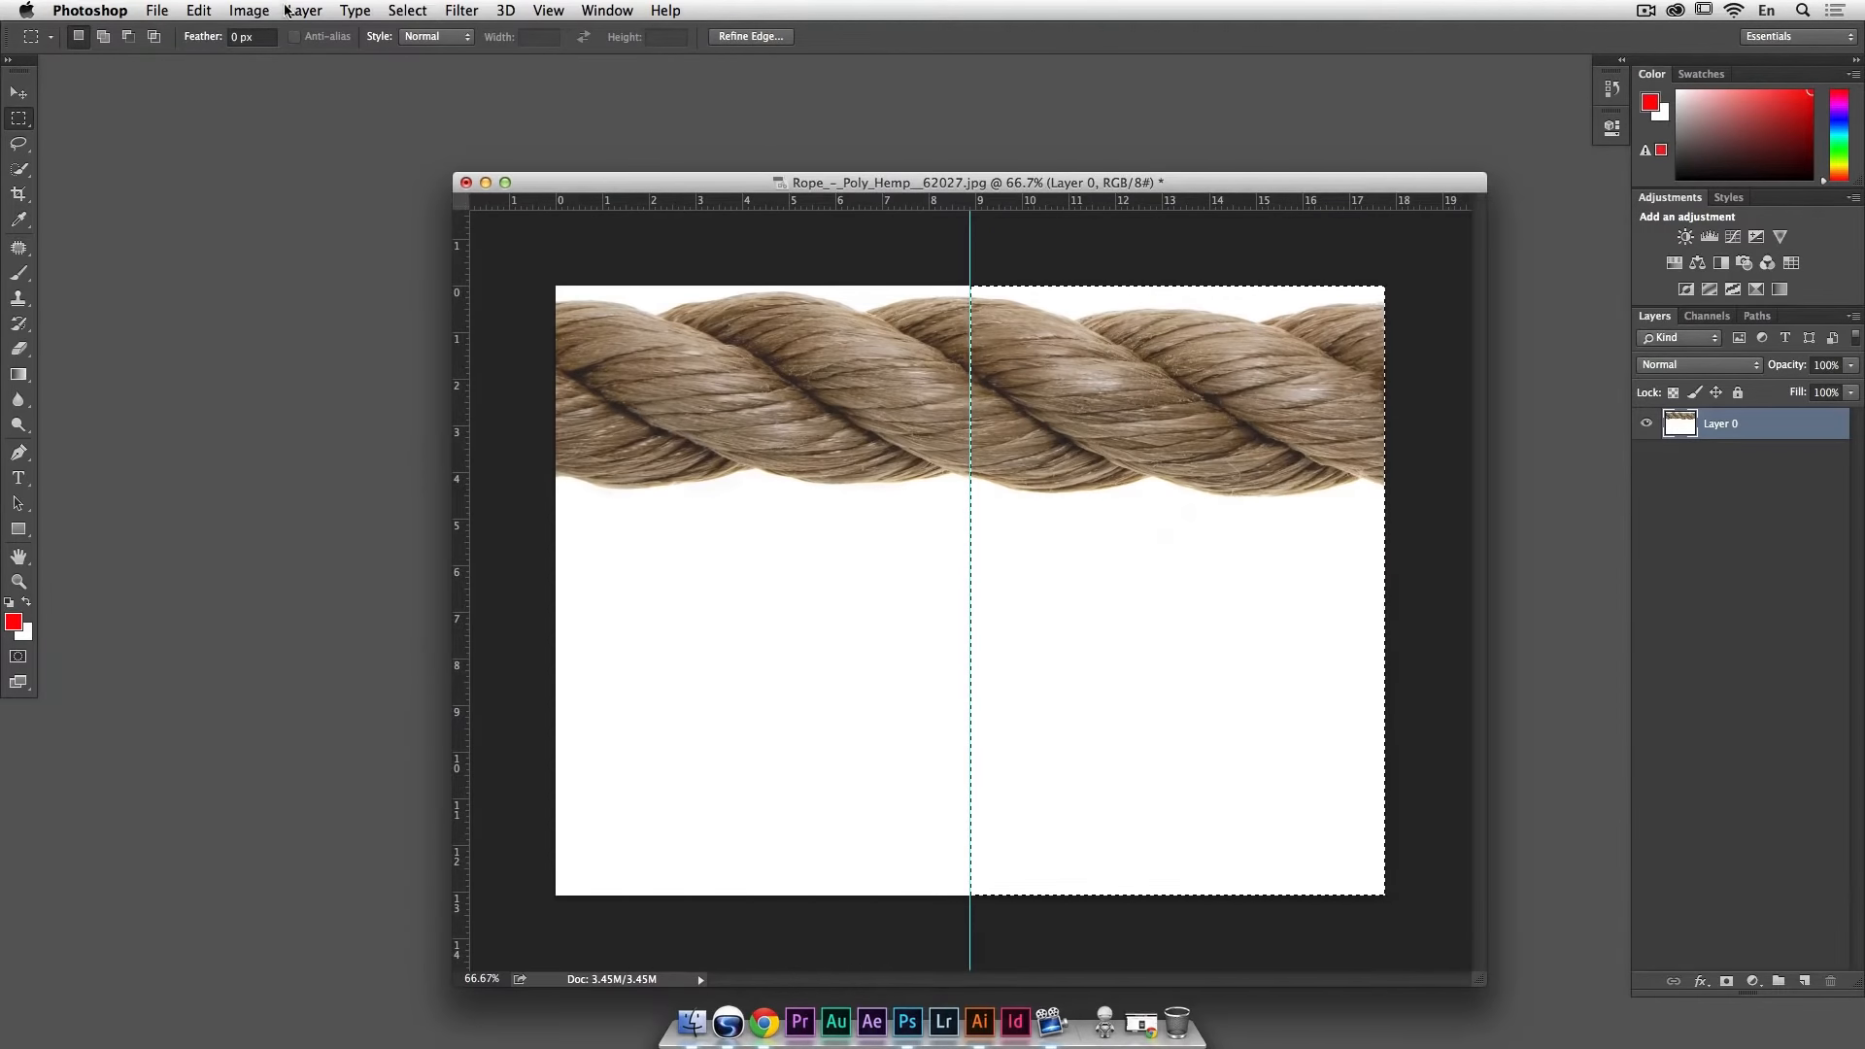
{"action": "left_click", "coordinate": [287, 12]}
{"action": "mouse_move", "coordinate": [309, 33]}
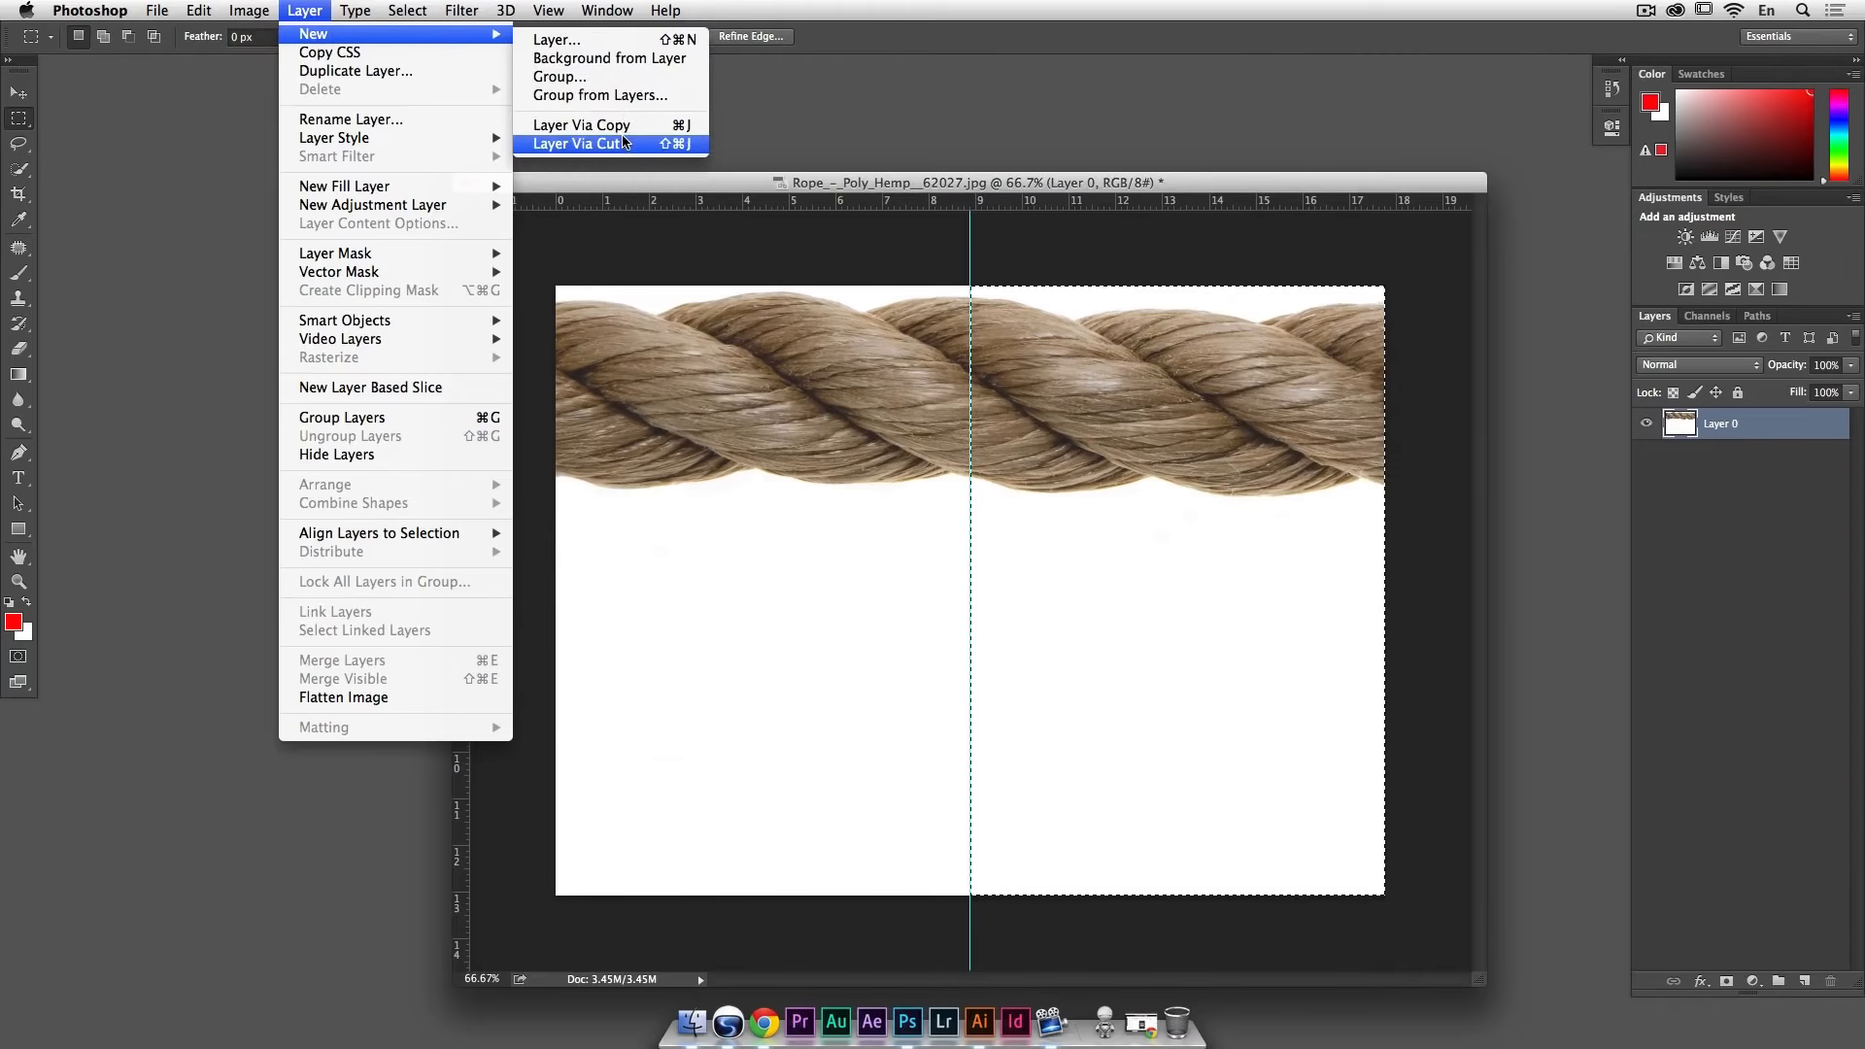
{"action": "left_click", "coordinate": [666, 145]}
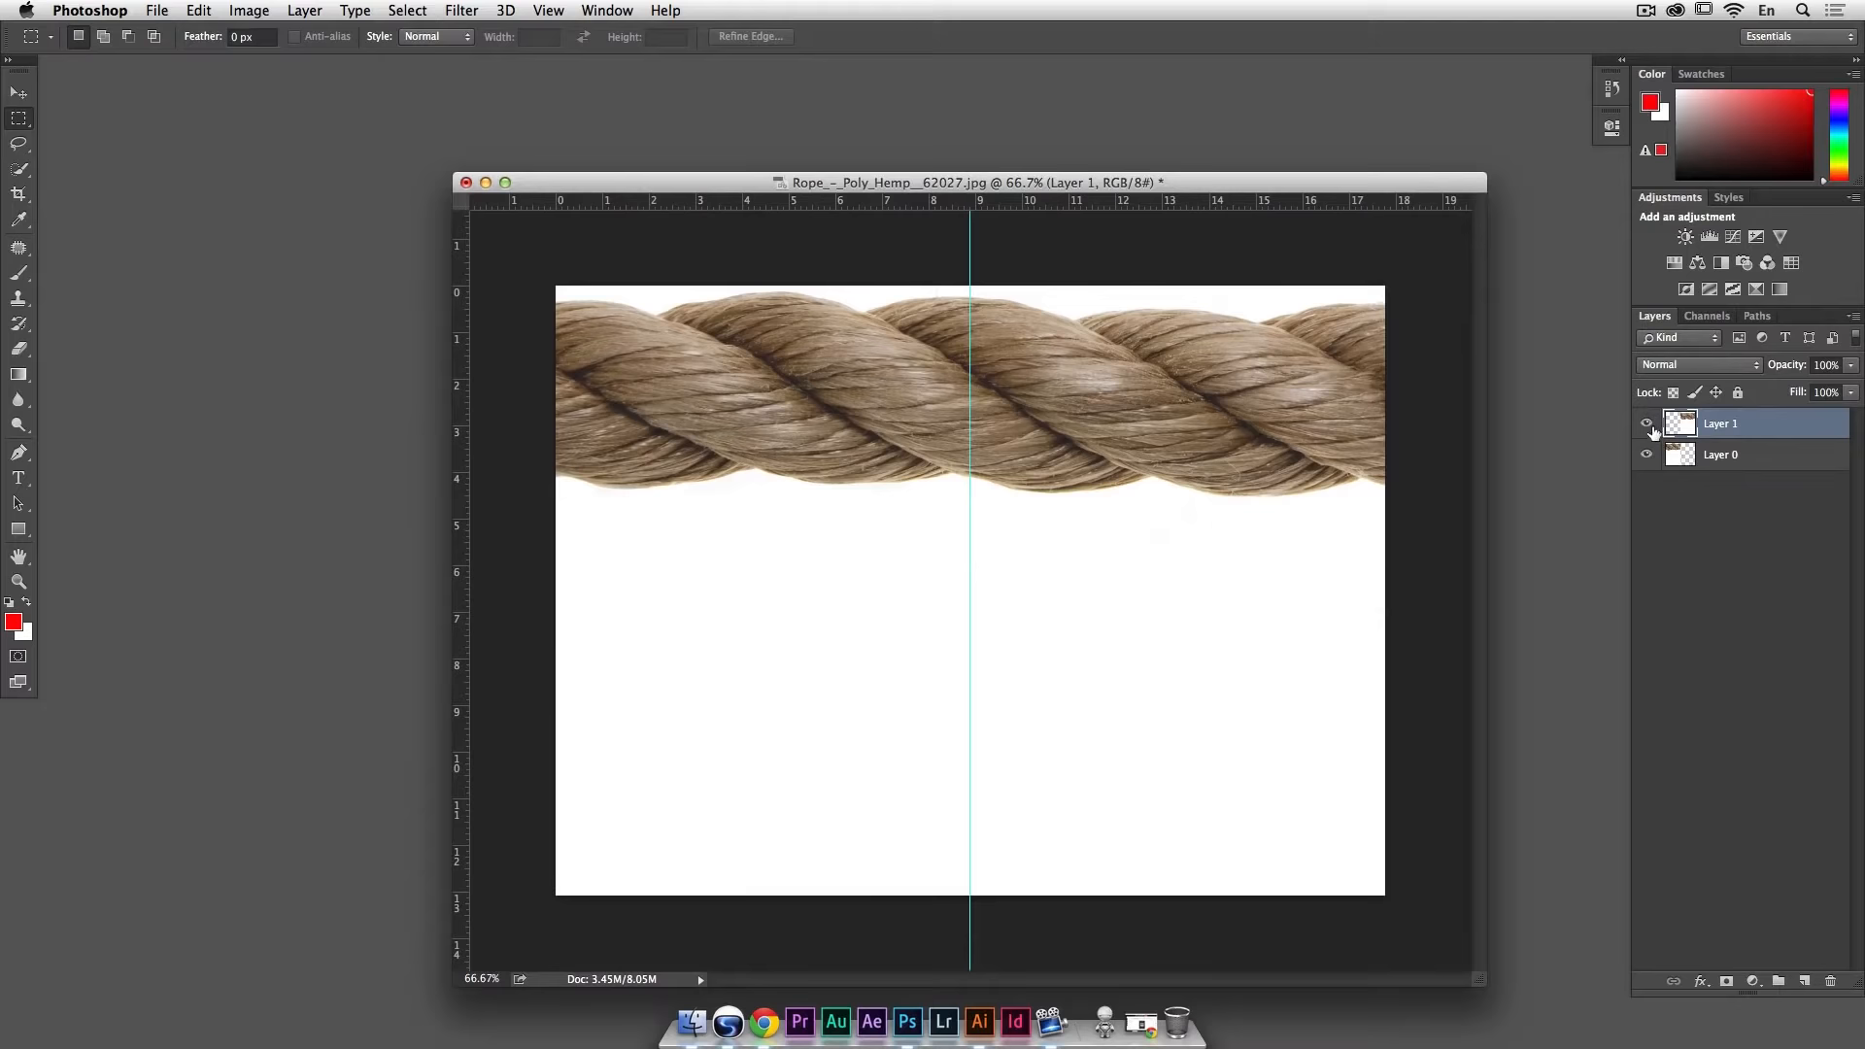
{"action": "left_click", "coordinate": [1647, 423]}
{"action": "left_click", "coordinate": [1647, 423]}
Step: Lower the opacity of Layer 1 to 60% and move its rope half left over the other half
{"action": "key", "text": "v"}
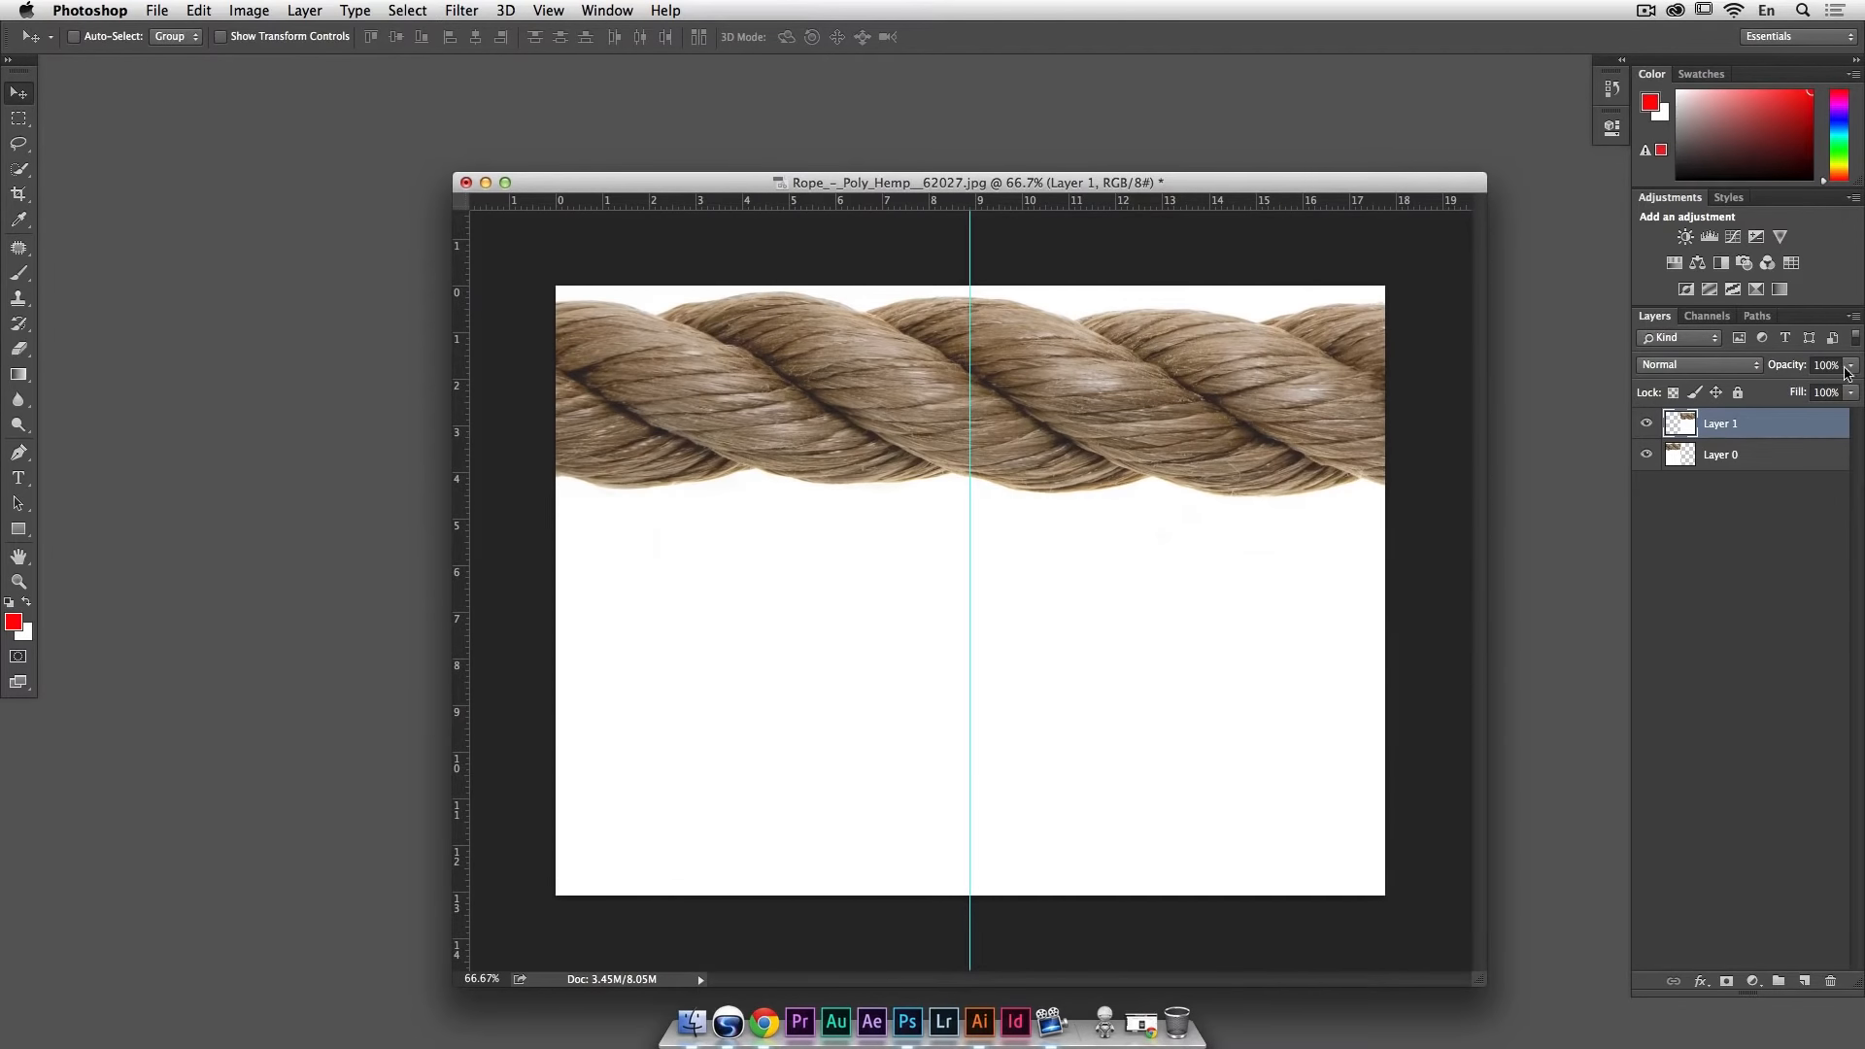
{"action": "left_click", "coordinate": [1855, 370]}
{"action": "left_click_drag", "start_coordinate": [1852, 386], "coordinate": [1818, 389]}
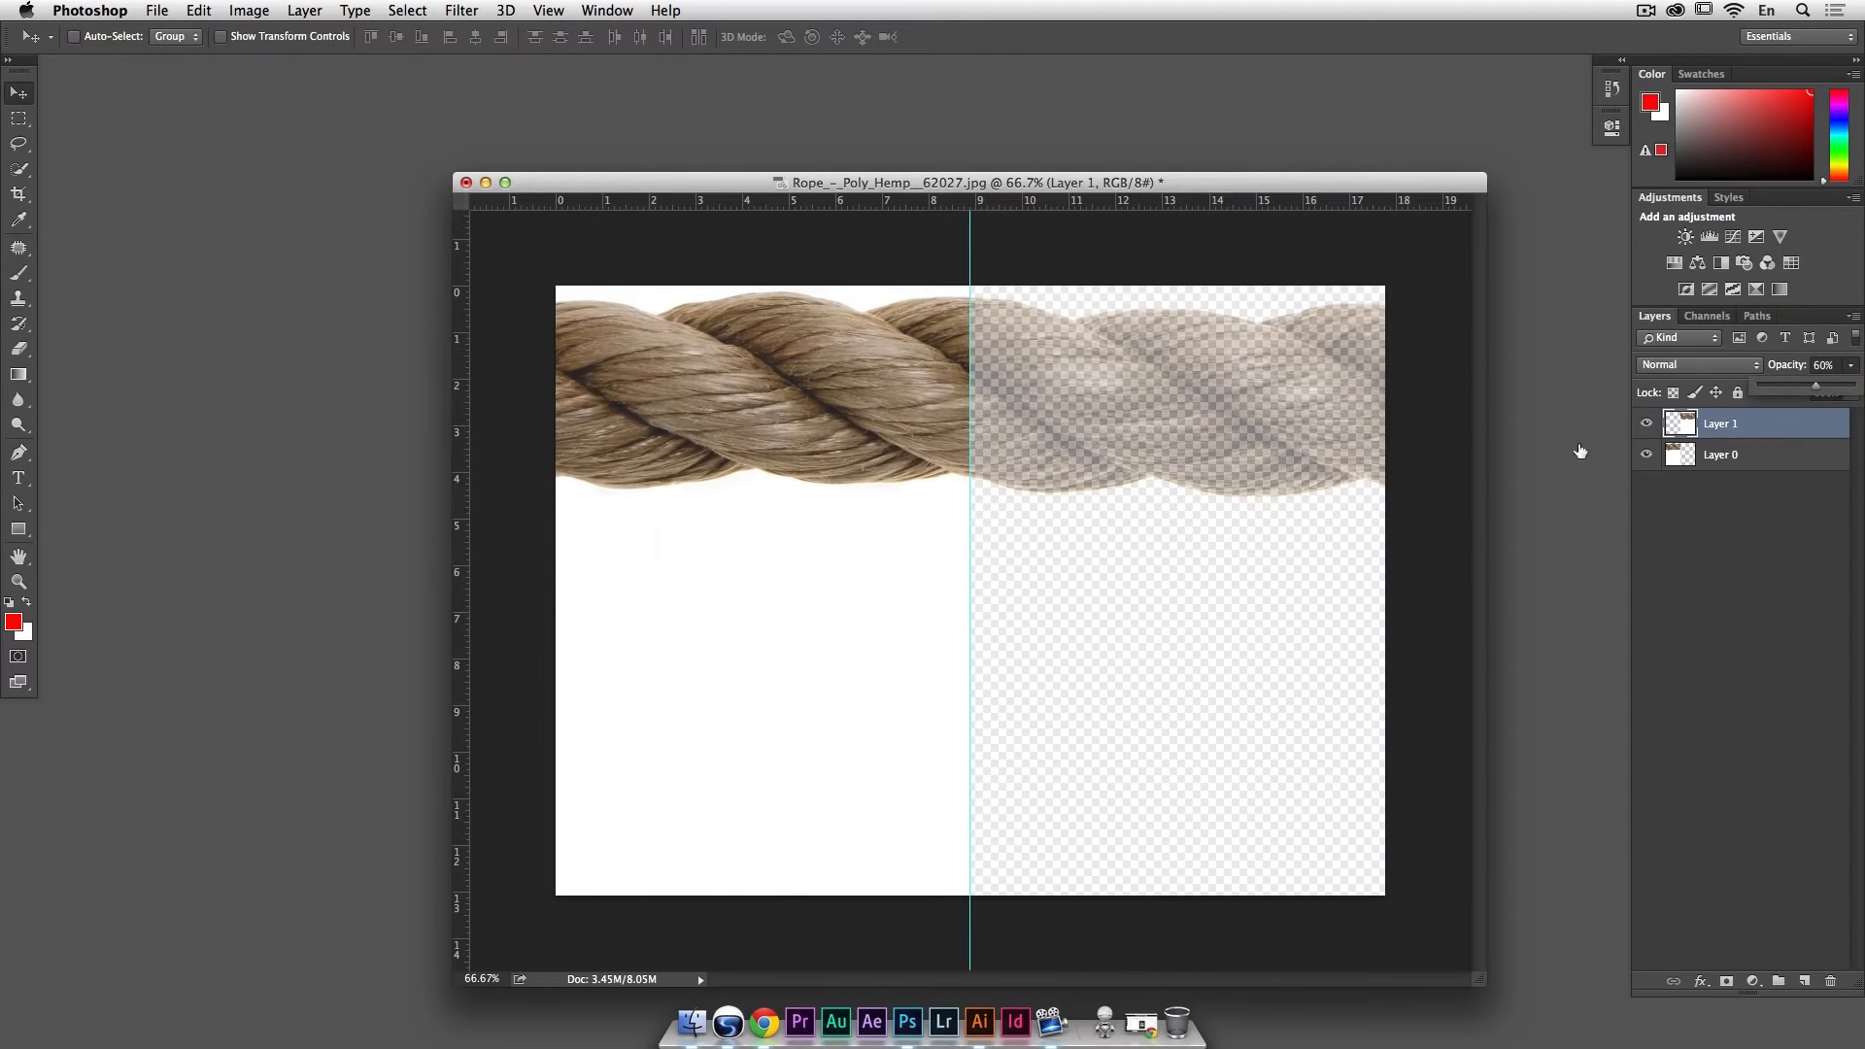
{"action": "left_click_drag", "start_coordinate": [1256, 483], "coordinate": [976, 478]}
Step: Move Layer 0 right beneath Layer 1 and nudge it horizontally until the twists of both rope halves line up
{"action": "left_click", "coordinate": [1748, 455]}
{"action": "left_click_drag", "start_coordinate": [842, 633], "coordinate": [1074, 635]}
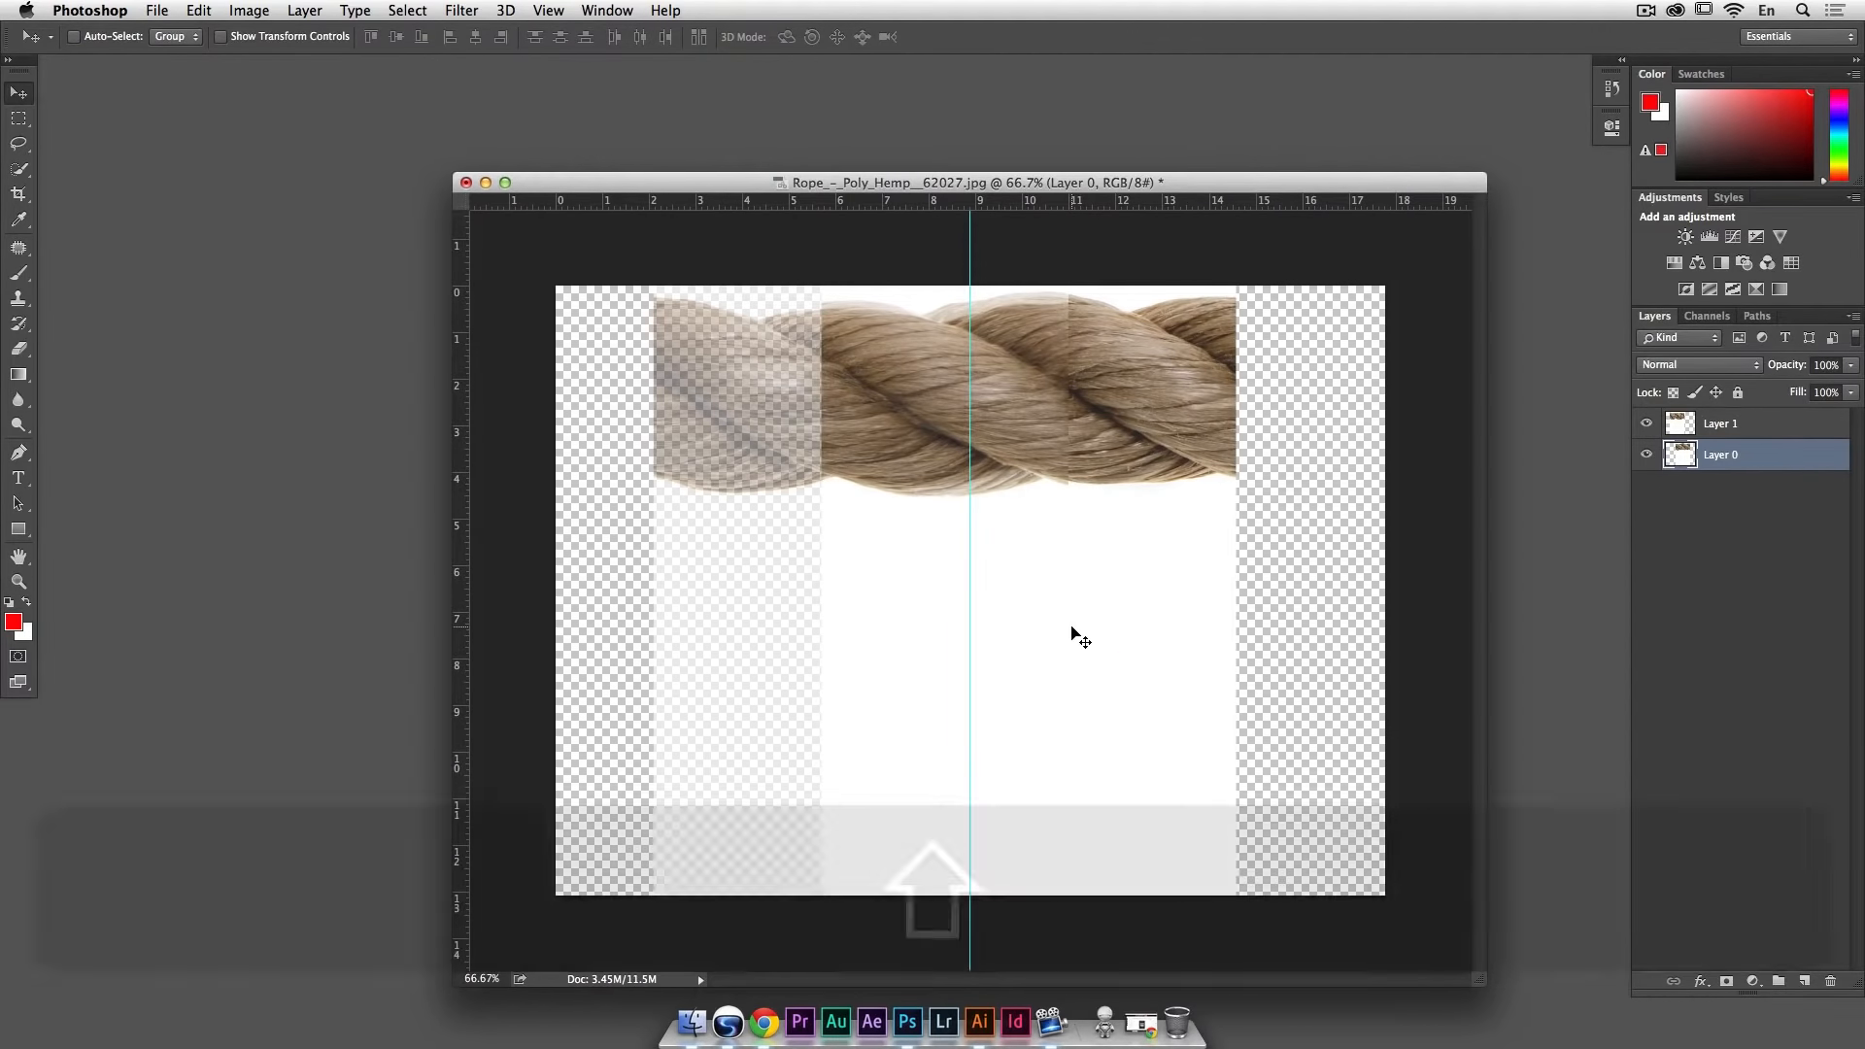
{"action": "key", "text": "Right"}
{"action": "key", "text": "Right"}
{"action": "key", "text": "Right"}
{"action": "key", "text": "Right"}
{"action": "key", "text": "Right"}
{"action": "key", "text": "Right"}
{"action": "key", "text": "Right"}
{"action": "key", "text": "Right"}
{"action": "key", "text": "Right"}
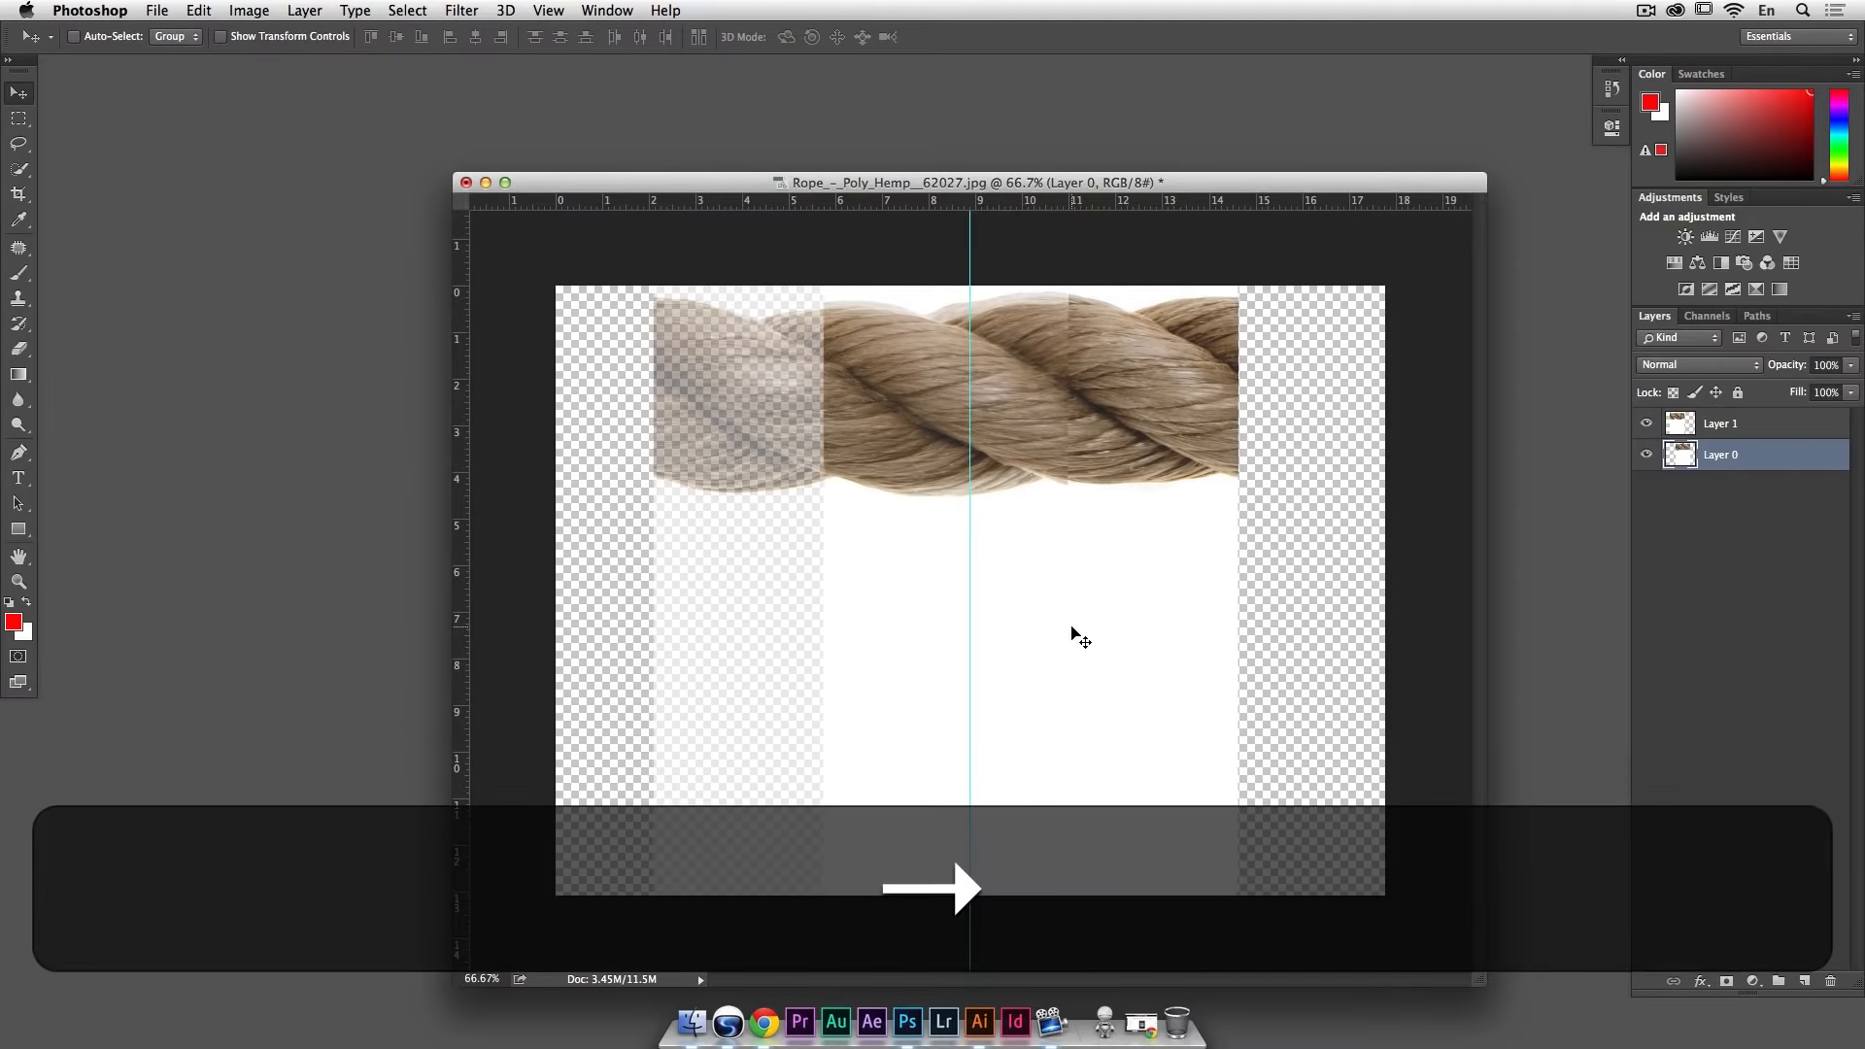
{"action": "key", "text": "Left"}
{"action": "key", "text": "Left"}
{"action": "key", "text": "Left"}
{"action": "key", "text": "Left"}
{"action": "key", "text": "Left"}
{"action": "key", "text": "Left"}
{"action": "key", "text": "Left"}
{"action": "key", "text": "Left"}
{"action": "key", "text": "Left"}
{"action": "key", "text": "Left"}
{"action": "key", "text": "Left"}
{"action": "key", "text": "Left"}
{"action": "key", "text": "Left"}
{"action": "key", "text": "Left"}
{"action": "key", "text": "Left"}
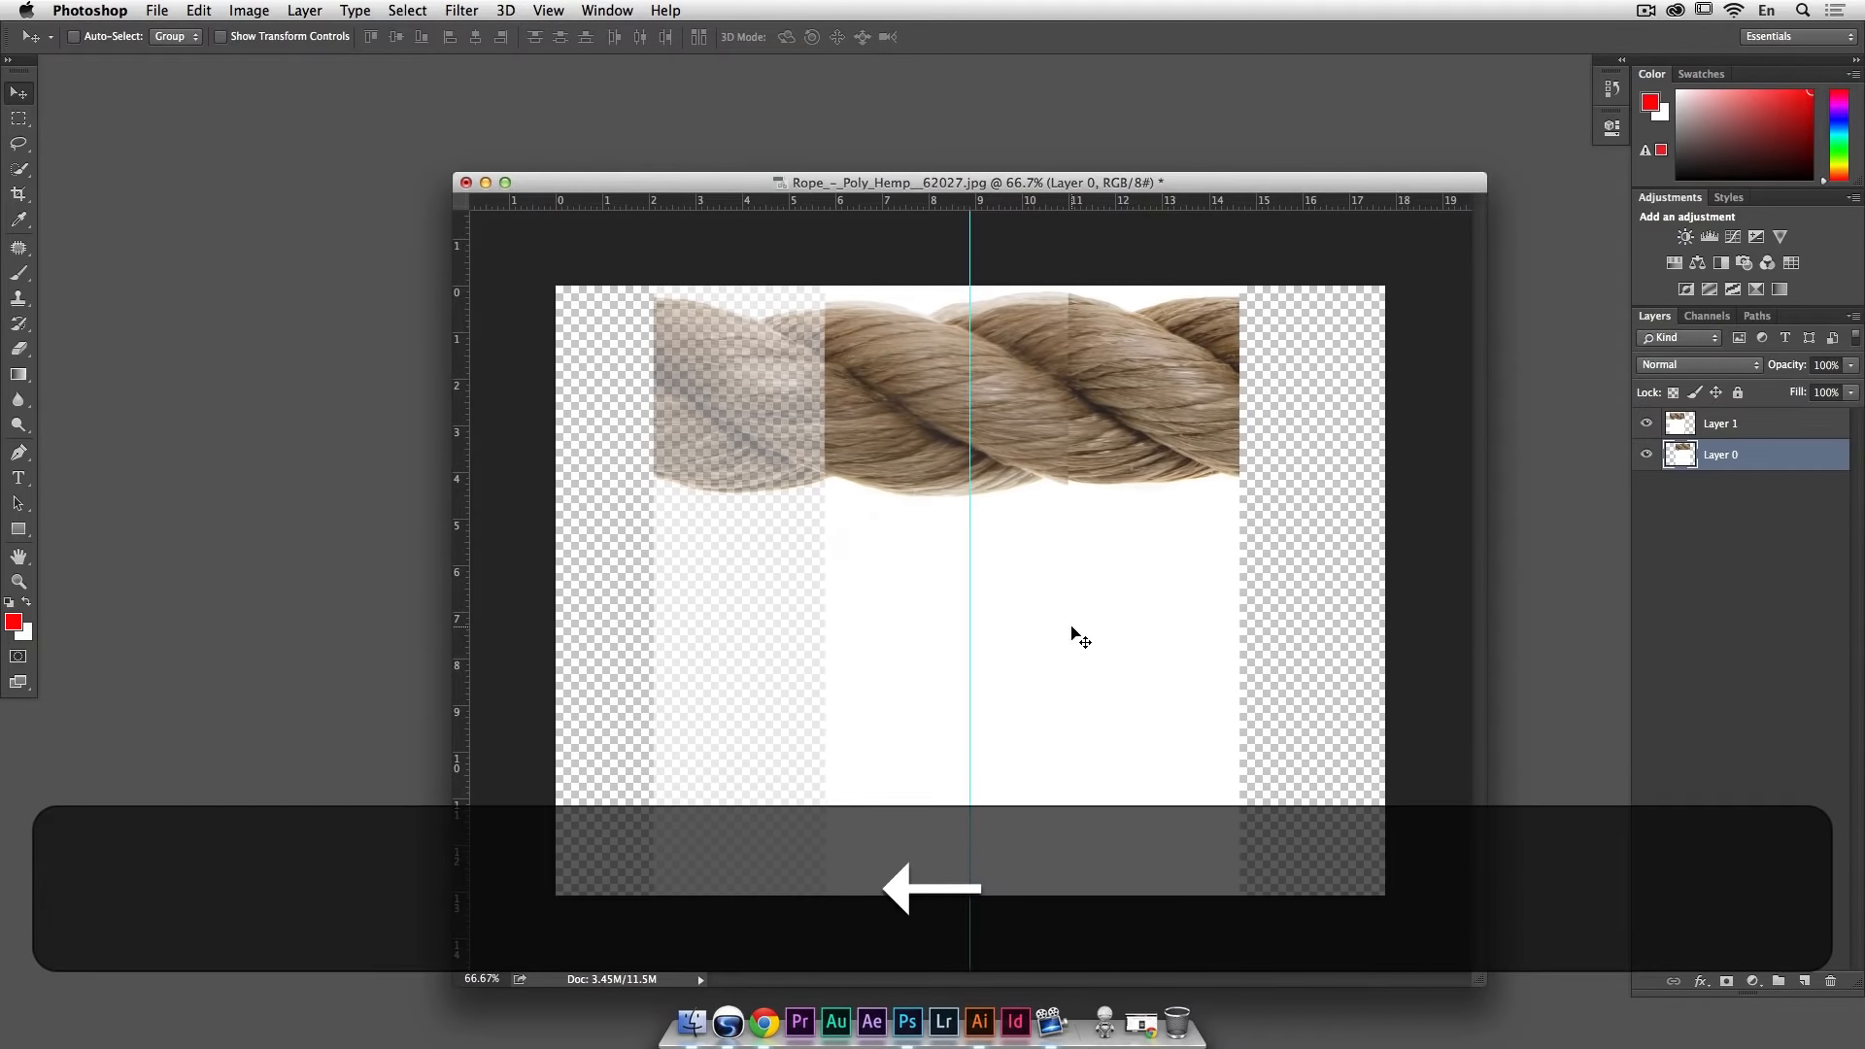
{"action": "key", "text": "Right"}
{"action": "key", "text": "Right"}
{"action": "key", "text": "Right"}
{"action": "key", "text": "Right"}
{"action": "key", "text": "Right"}
{"action": "key", "text": "Right"}
{"action": "key", "text": "Right"}
{"action": "key", "text": "Right"}
{"action": "key", "text": "Right"}
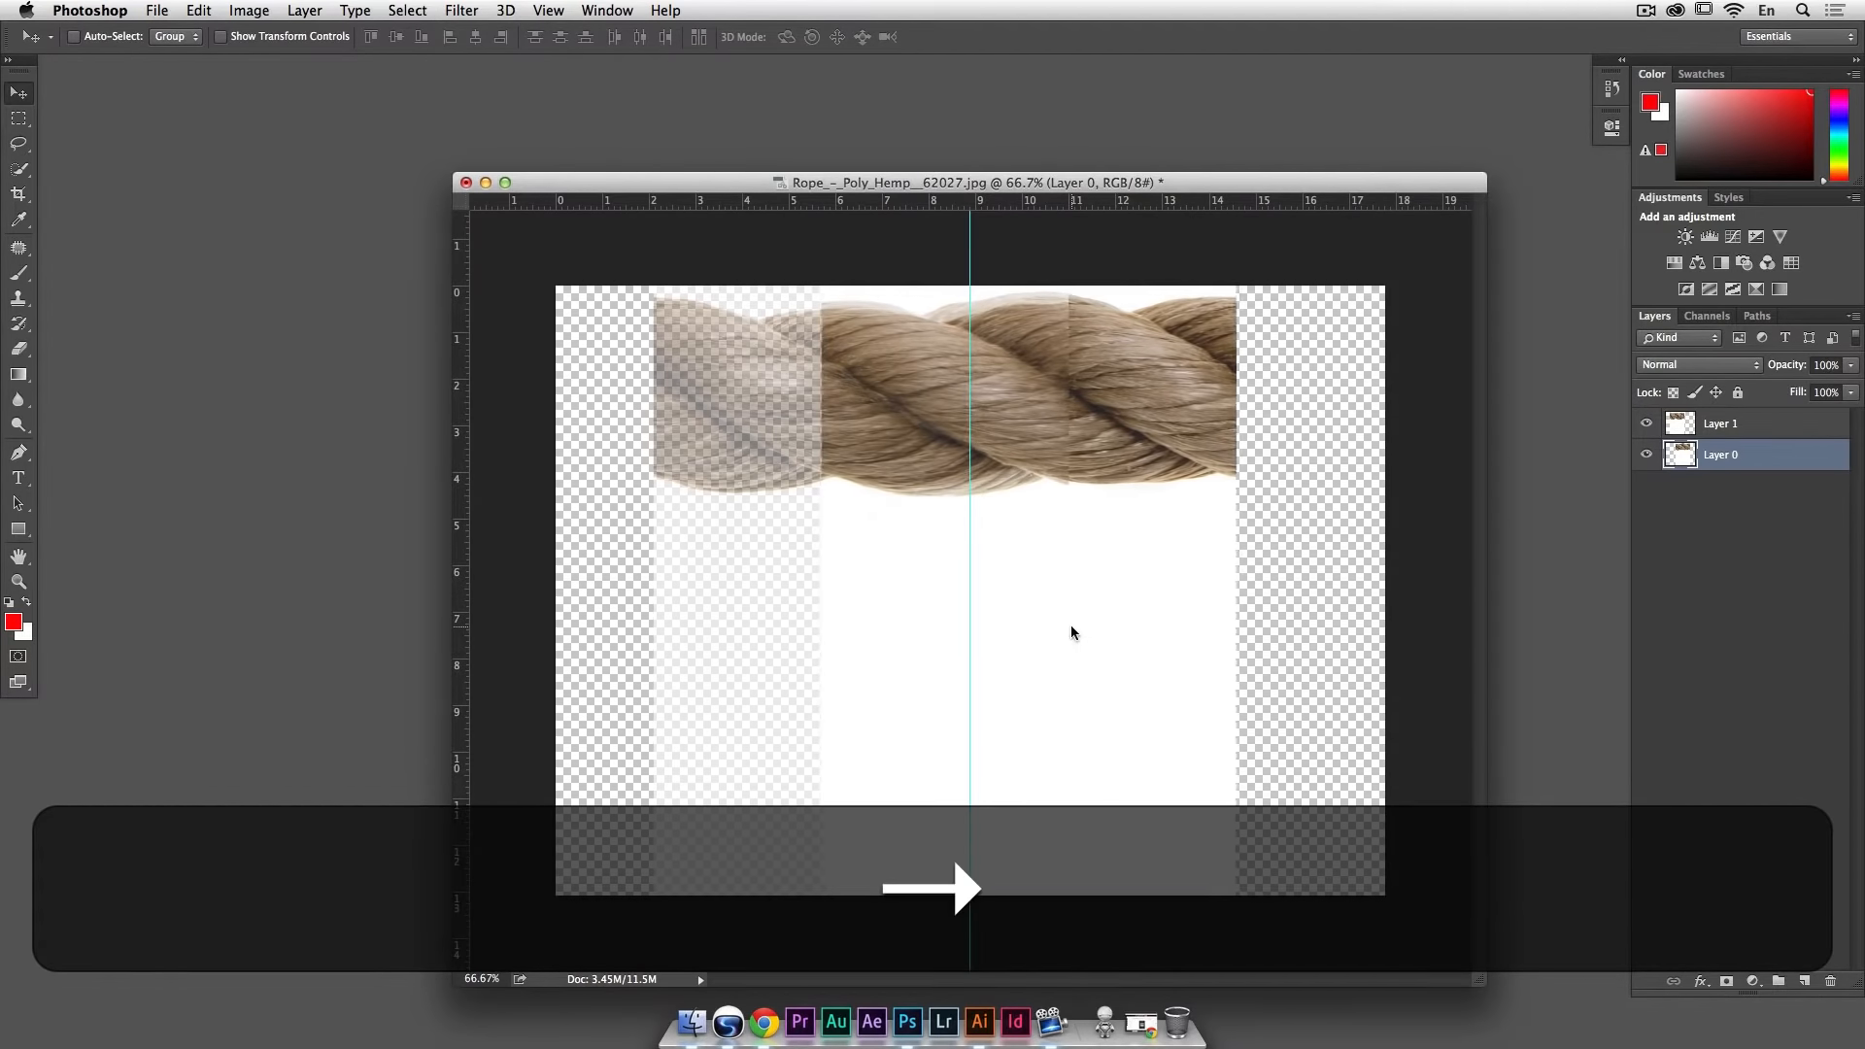
{"action": "key", "text": "Left"}
{"action": "key", "text": "Left"}
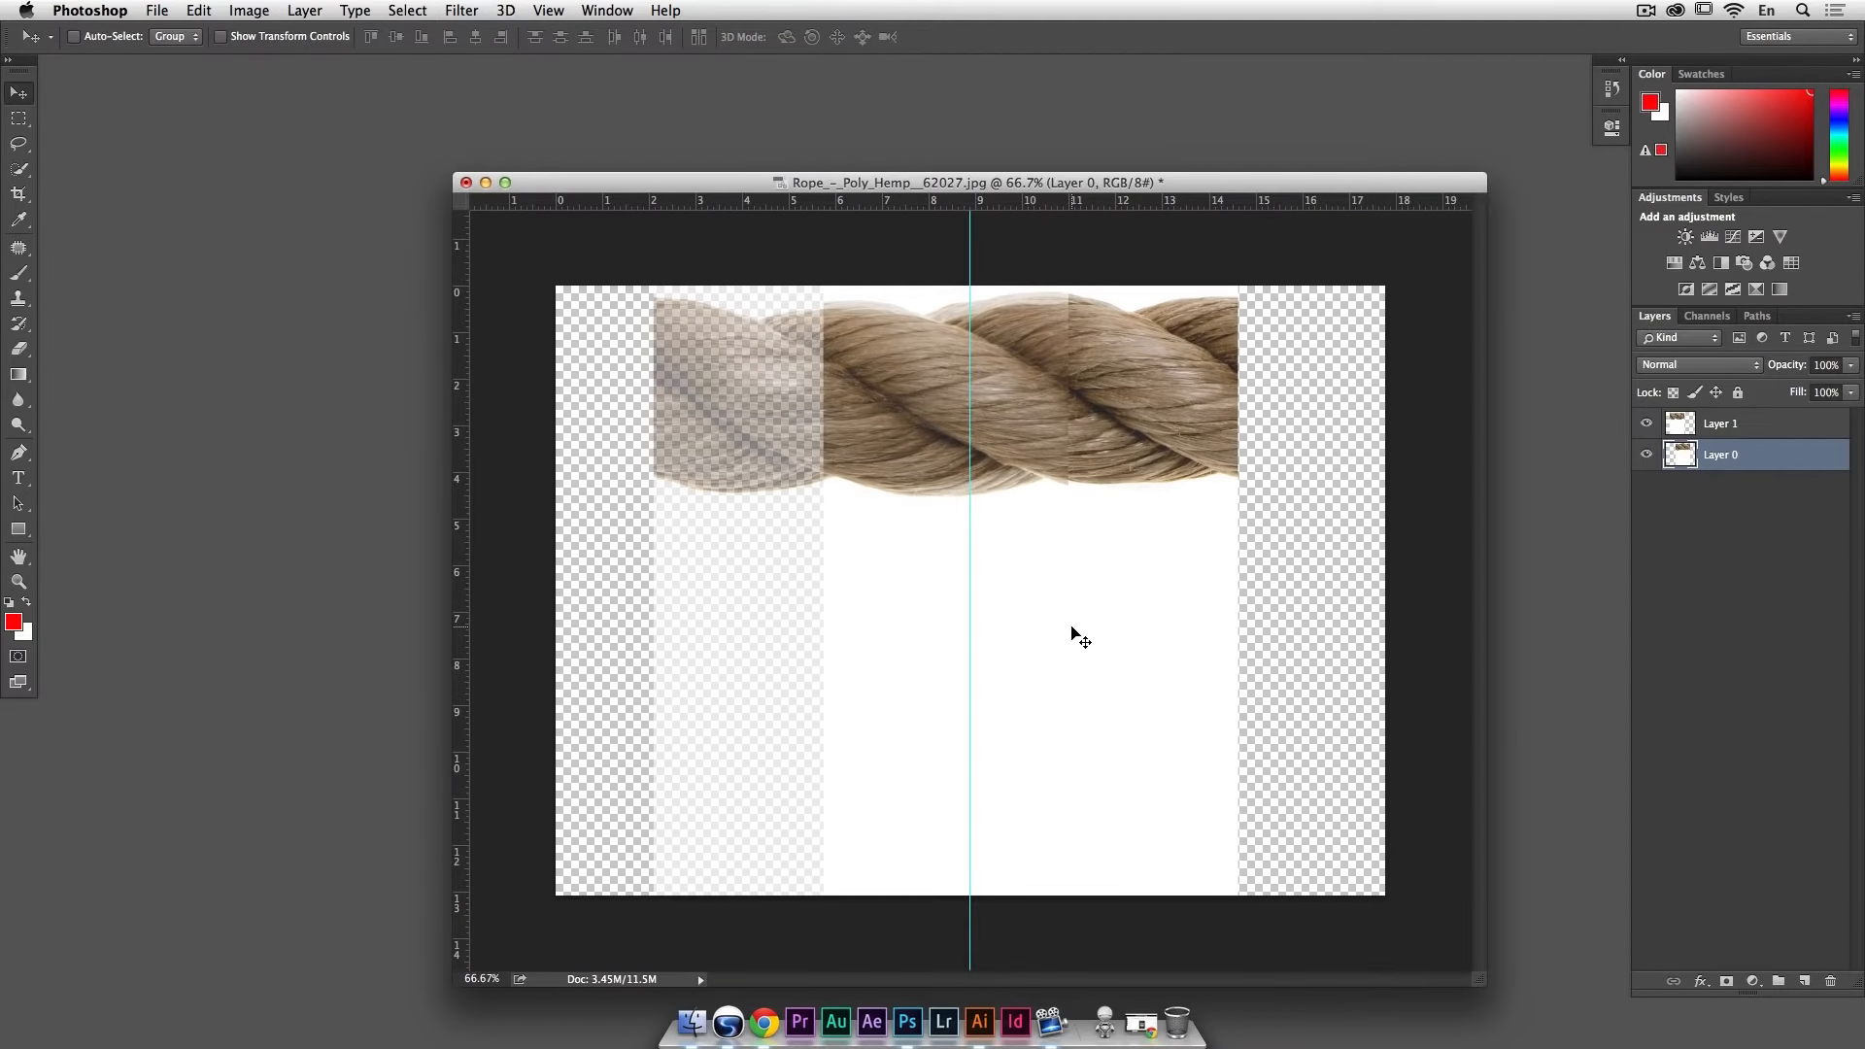
{"action": "key", "text": "Right"}
{"action": "key", "text": "Right"}
{"action": "key", "text": "Left"}
{"action": "key", "text": "Left"}
{"action": "key", "text": "Left"}
{"action": "key", "text": "Left"}
{"action": "key", "text": "Left"}
{"action": "key", "text": "Left"}
{"action": "key", "text": "Left"}
{"action": "key", "text": "Left"}
{"action": "key", "text": "Right"}
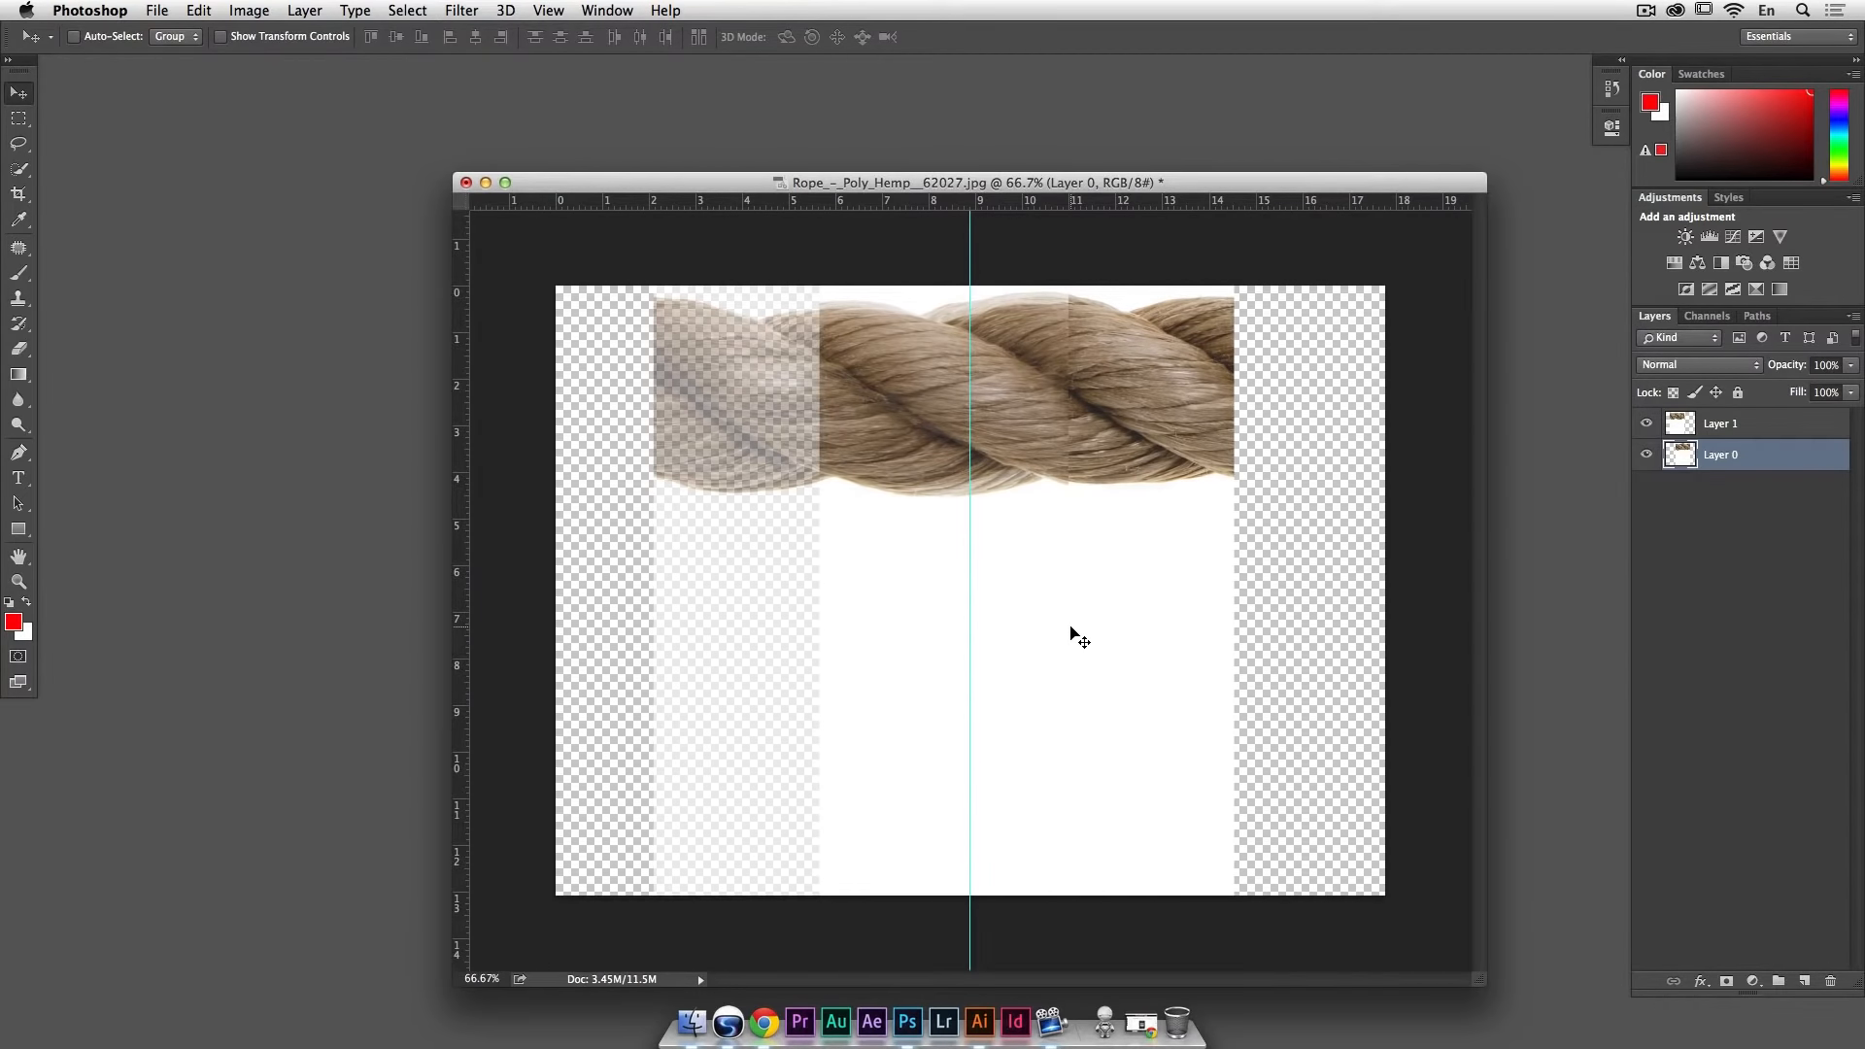
Step: Set the opacity of Layer 1 to 100%
{"action": "left_click", "coordinate": [1782, 428]}
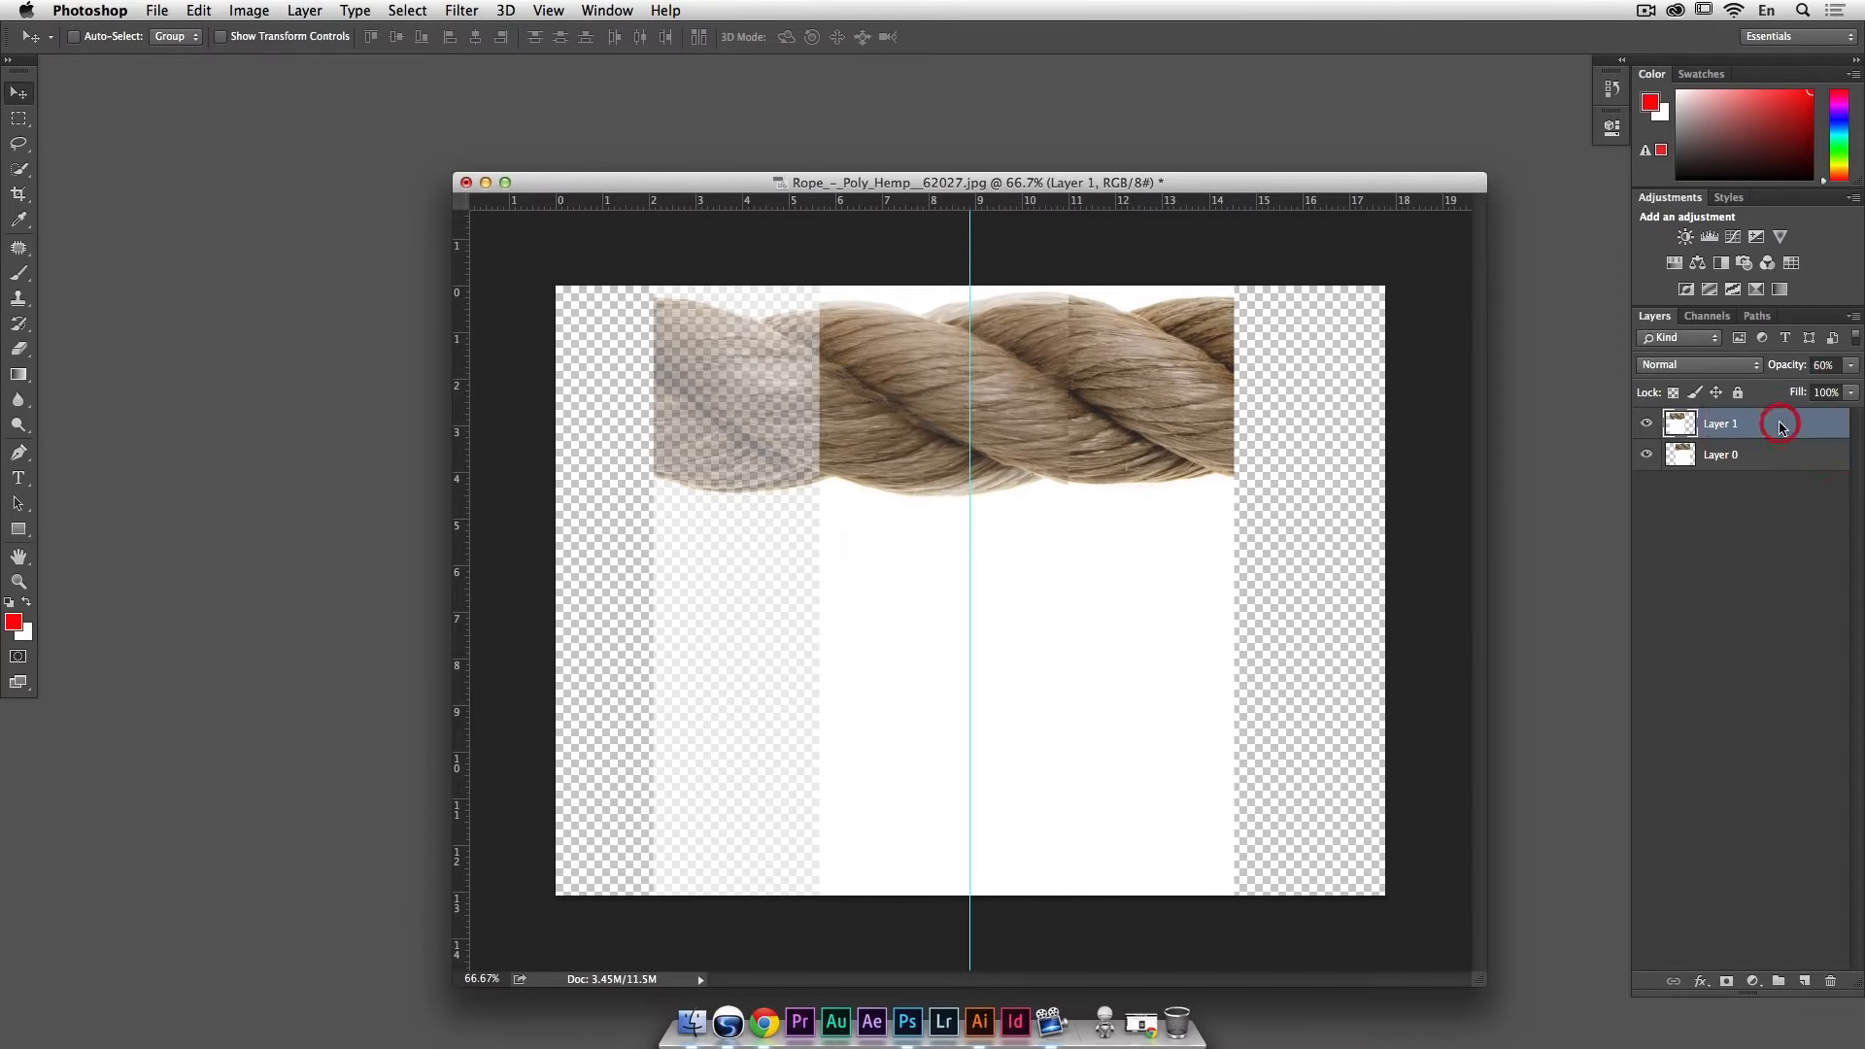
{"action": "mouse_move", "coordinate": [1852, 364]}
{"action": "left_mouse_down"}
{"action": "mouse_move", "coordinate": [1834, 386]}
{"action": "mouse_move", "coordinate": [1855, 386]}
{"action": "left_mouse_up"}
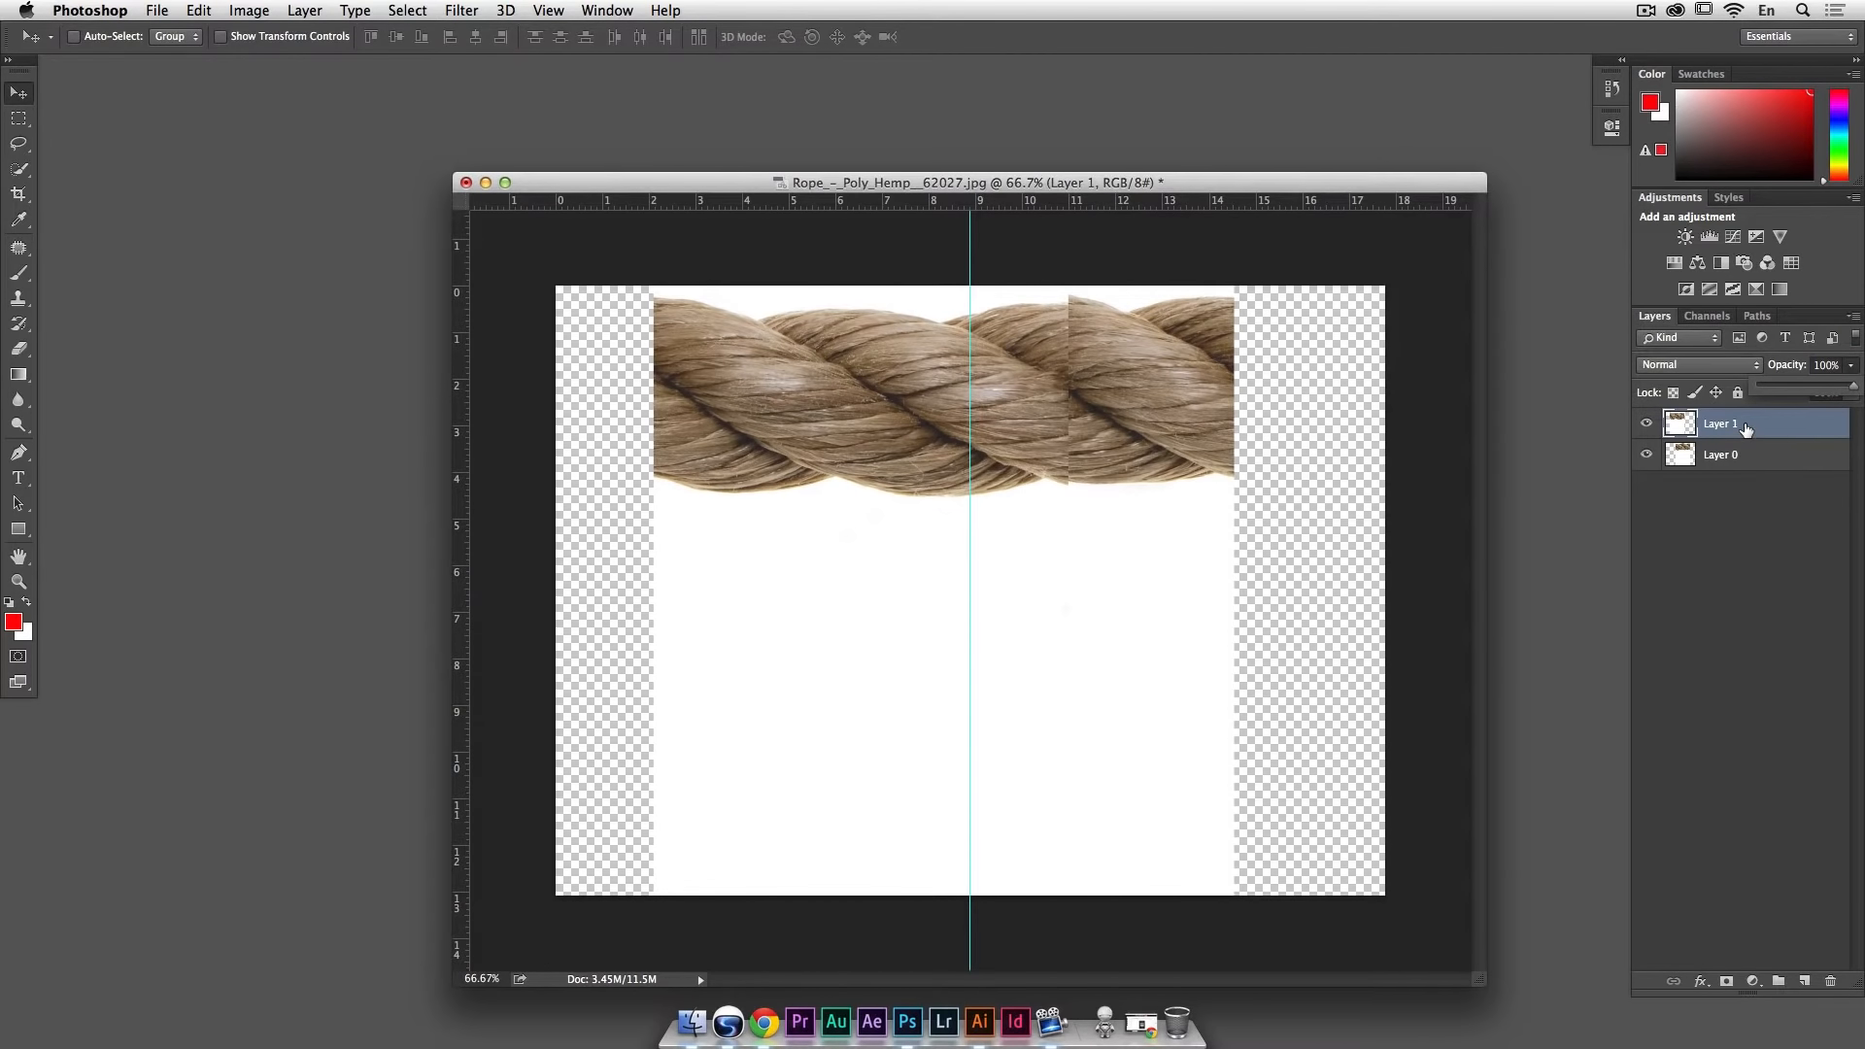
Step: Add a layer mask to Layer 1 and set the Brush to 73 px with 62% hardness
{"action": "left_click", "coordinate": [1728, 981]}
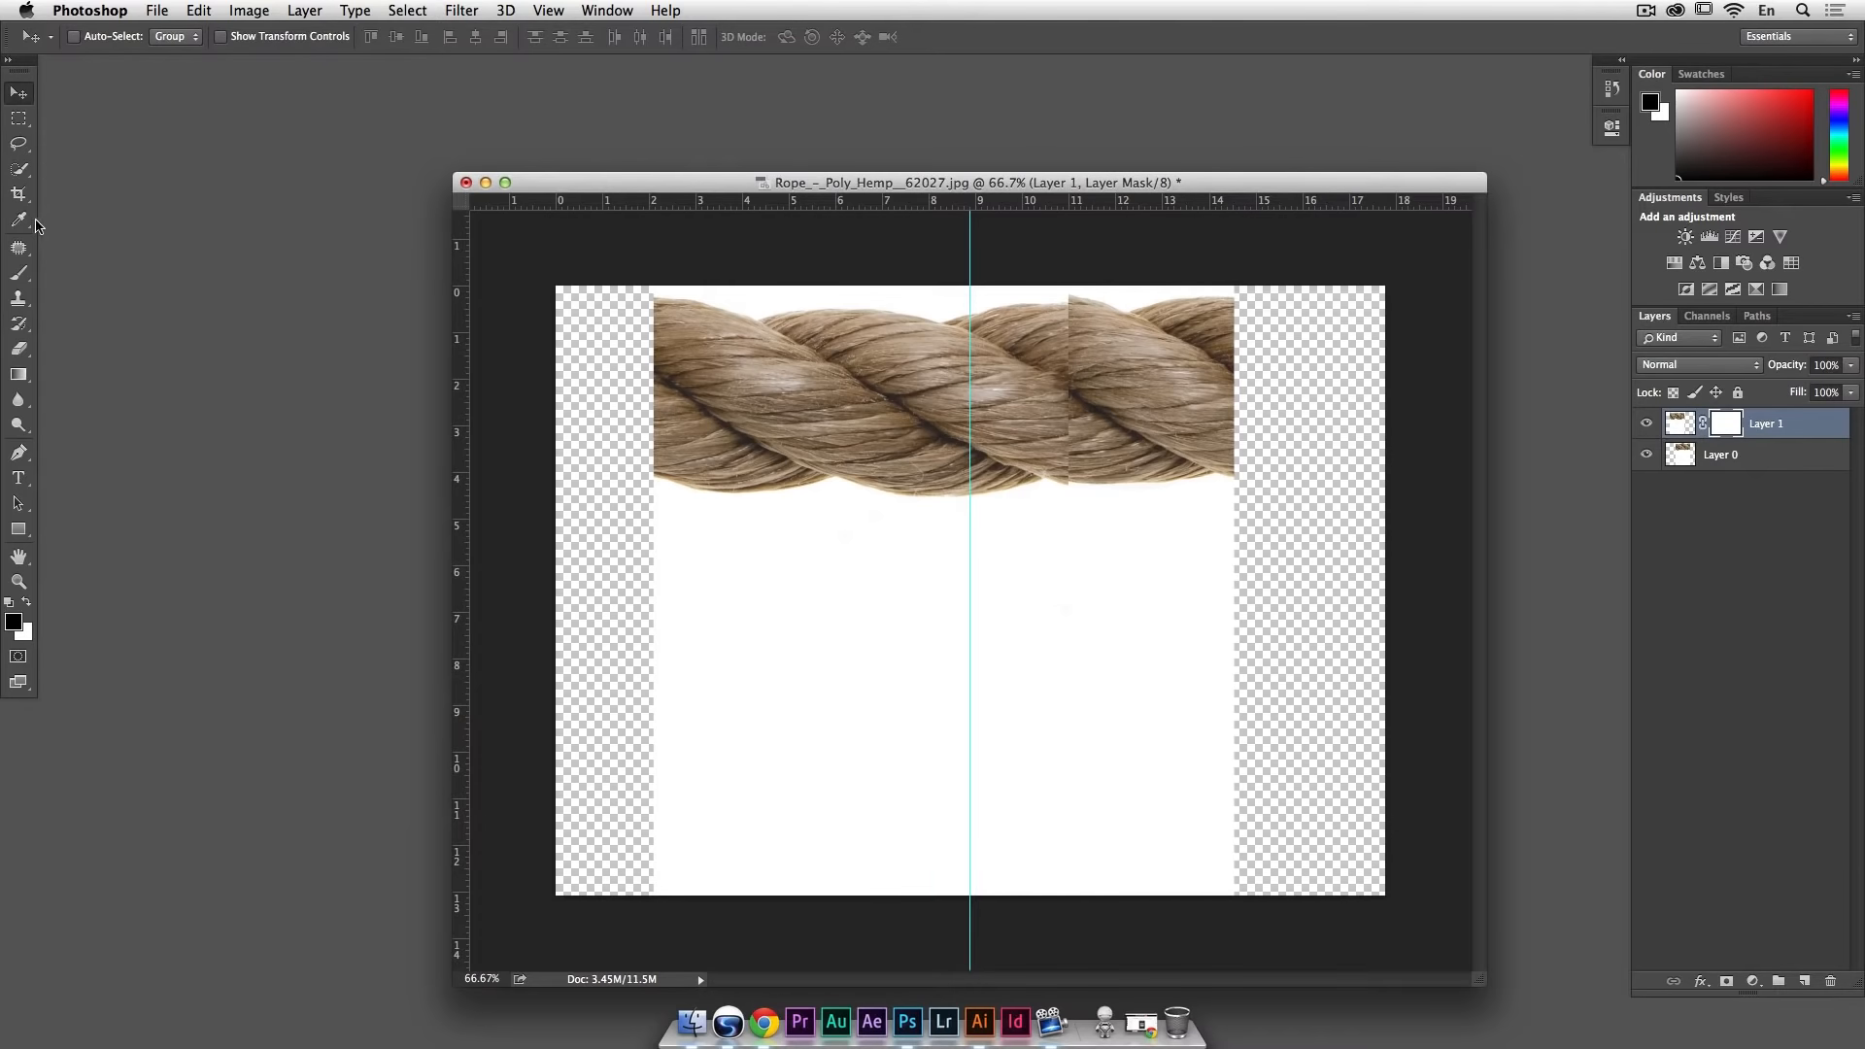
{"action": "left_click", "coordinate": [21, 280]}
{"action": "right_click", "coordinate": [865, 388]}
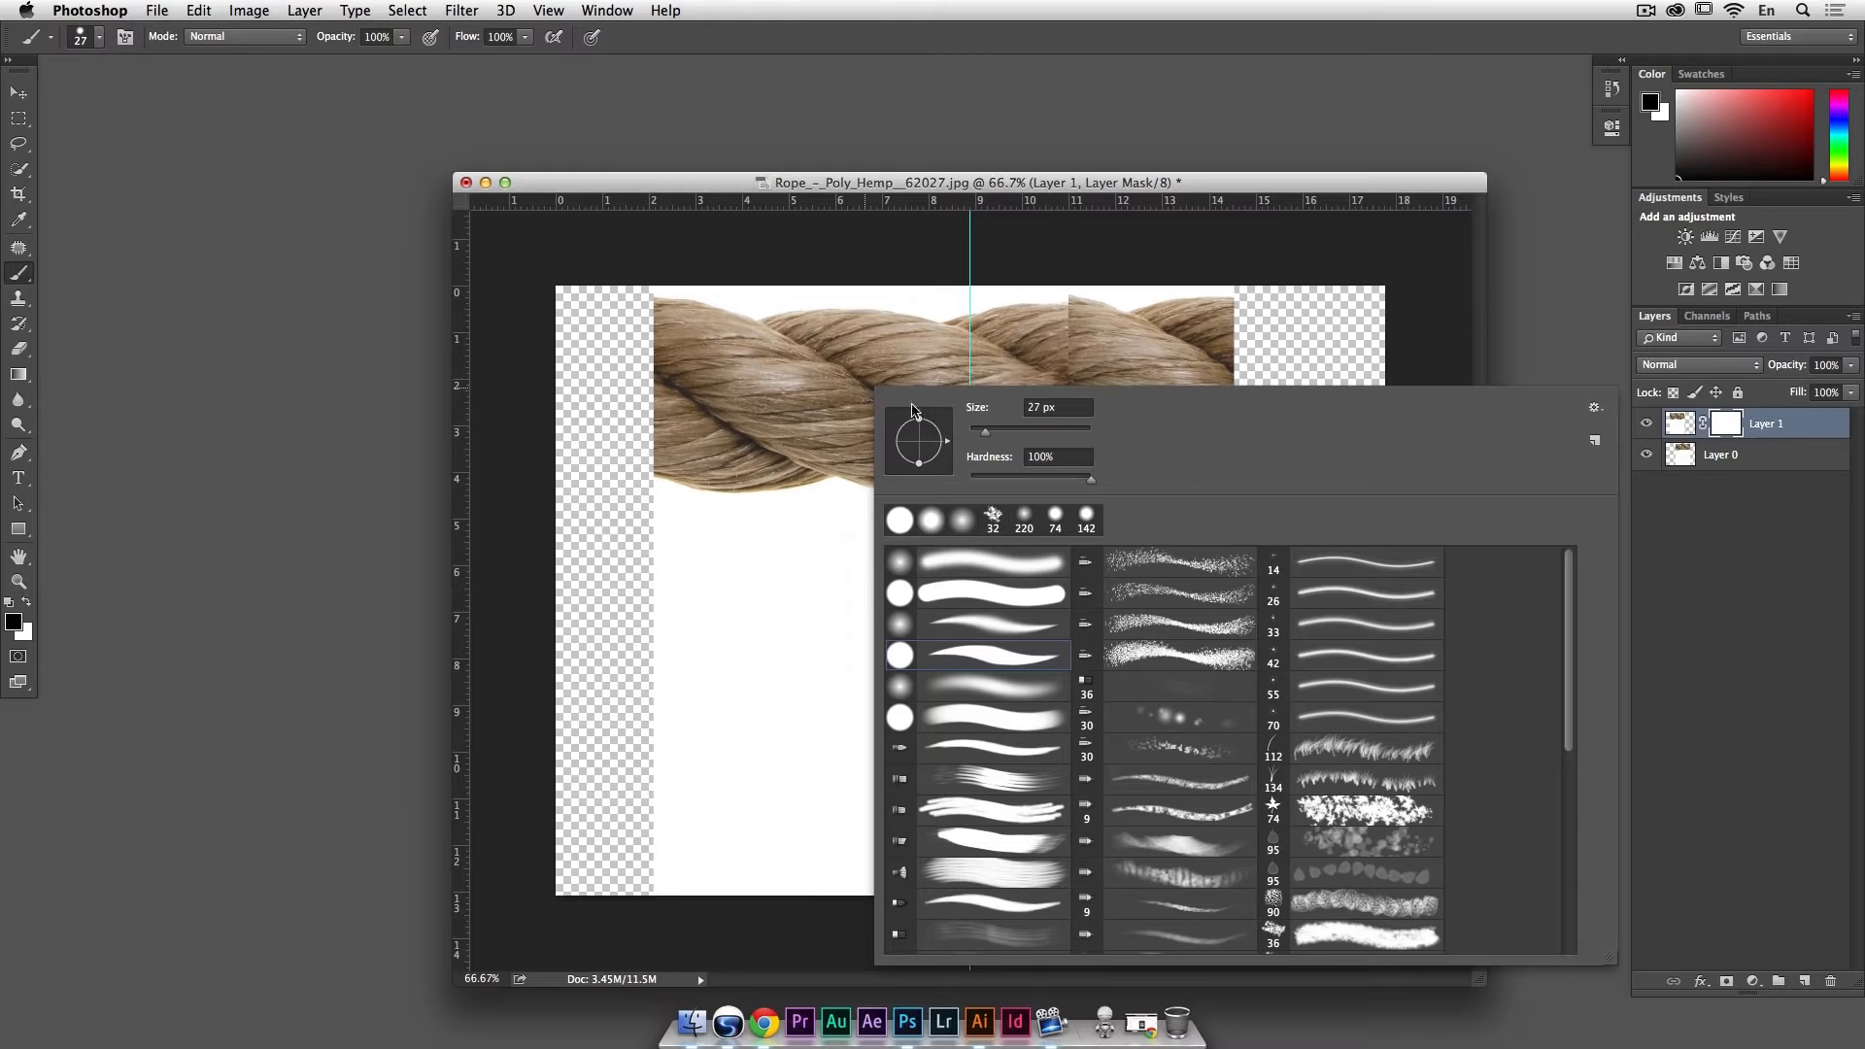
{"action": "left_click", "coordinate": [1045, 478]}
{"action": "left_click", "coordinate": [1014, 428]}
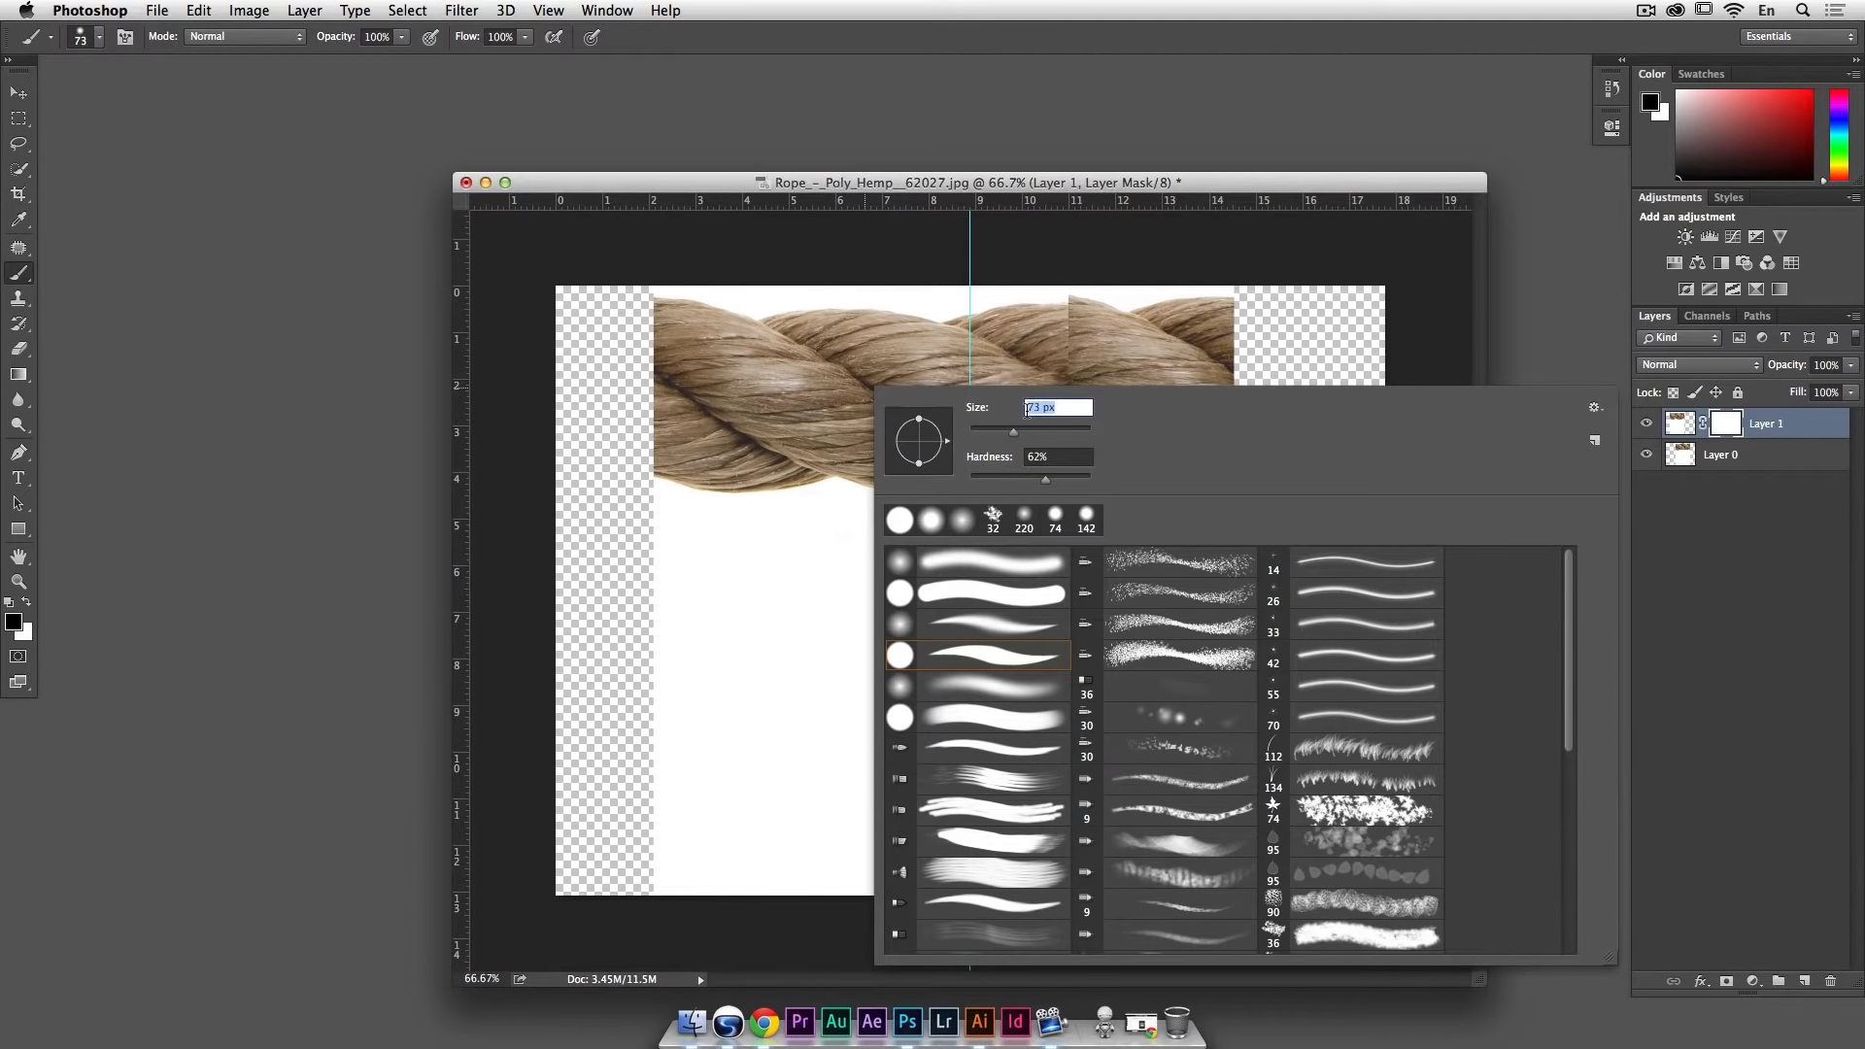
{"action": "key", "text": "Return"}
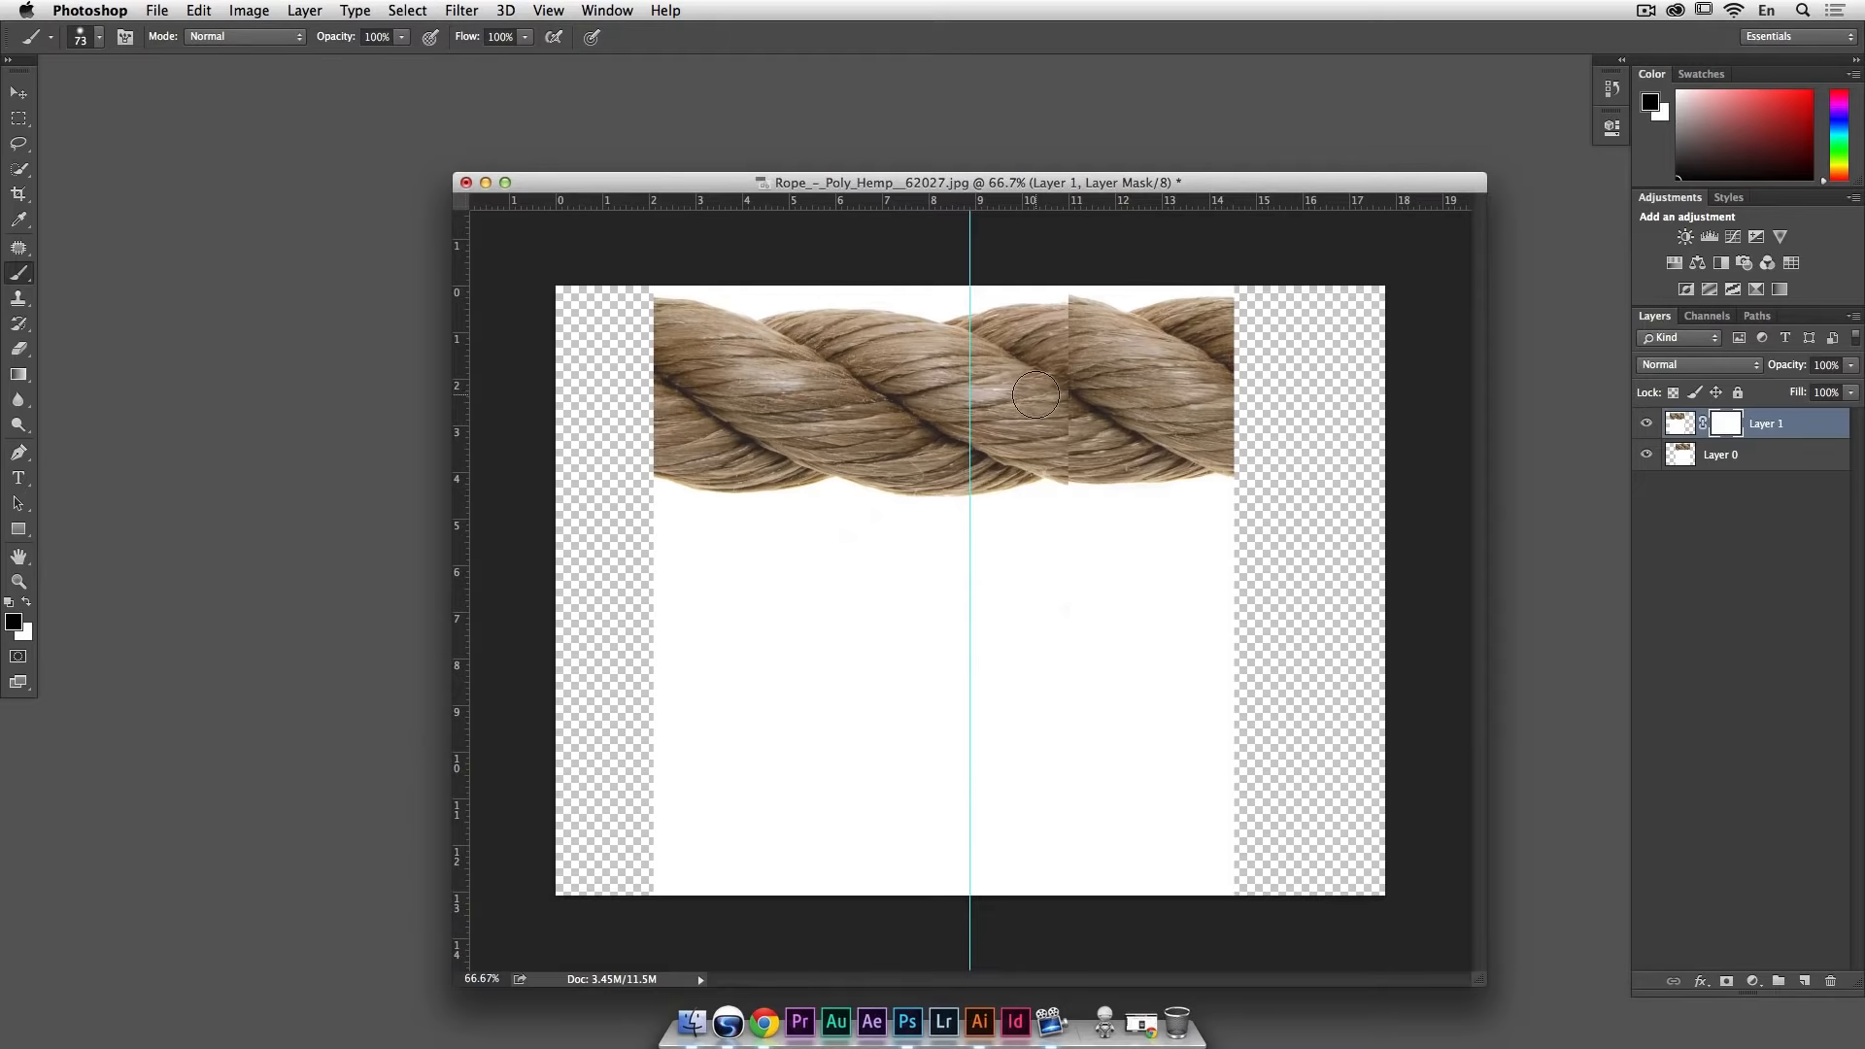
Step: Paint black on Layer 1's mask over the vertical seam to blend both rope halves, touching up the lower edge with white
{"action": "mouse_move", "coordinate": [1062, 321]}
{"action": "left_mouse_down"}
{"action": "mouse_move", "coordinate": [953, 330]}
{"action": "mouse_move", "coordinate": [1059, 382]}
{"action": "mouse_move", "coordinate": [1049, 337]}
{"action": "mouse_move", "coordinate": [1001, 325]}
{"action": "left_mouse_up"}
{"action": "mouse_move", "coordinate": [1075, 394]}
{"action": "left_mouse_down"}
{"action": "mouse_move", "coordinate": [1077, 485]}
{"action": "mouse_move", "coordinate": [1020, 436]}
{"action": "mouse_move", "coordinate": [1013, 399]}
{"action": "mouse_move", "coordinate": [1035, 388]}
{"action": "mouse_move", "coordinate": [972, 408]}
{"action": "left_mouse_up"}
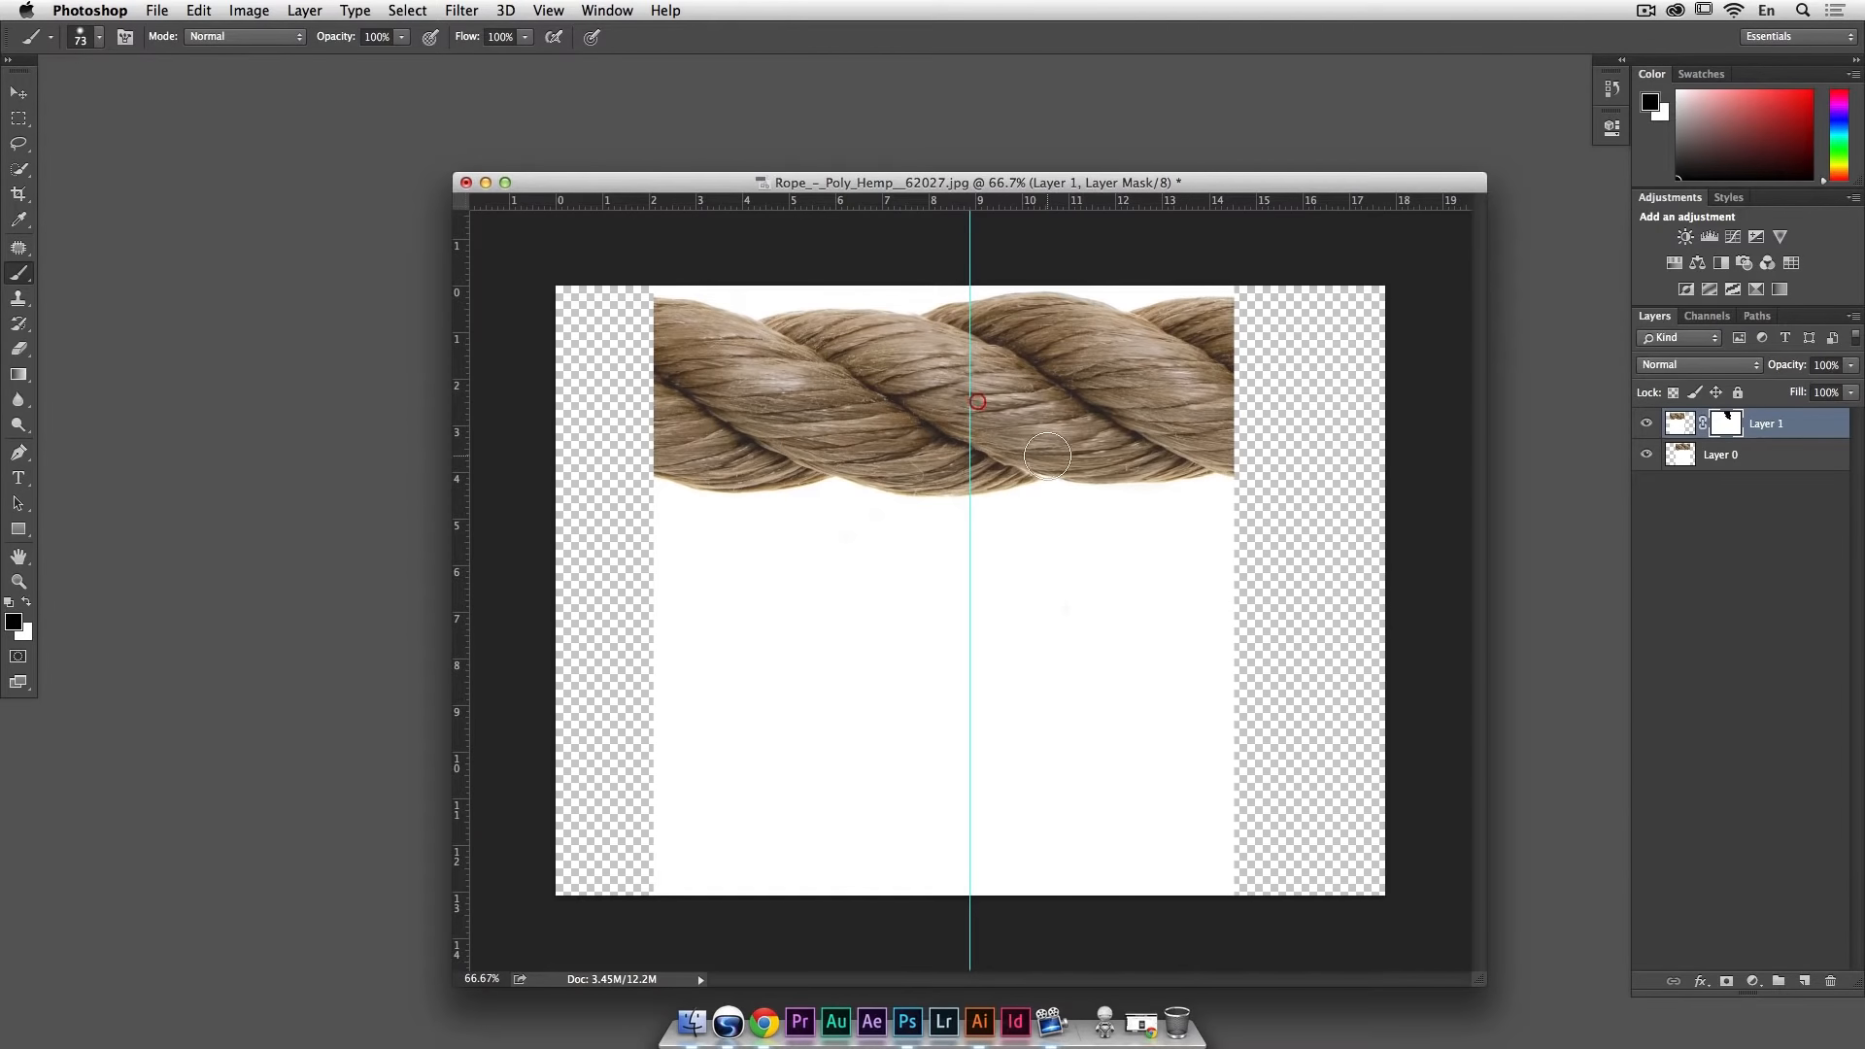
{"action": "left_click_drag", "start_coordinate": [1065, 487], "coordinate": [999, 466]}
{"action": "key", "text": "x"}
{"action": "left_click_drag", "start_coordinate": [1003, 482], "coordinate": [1015, 477]}
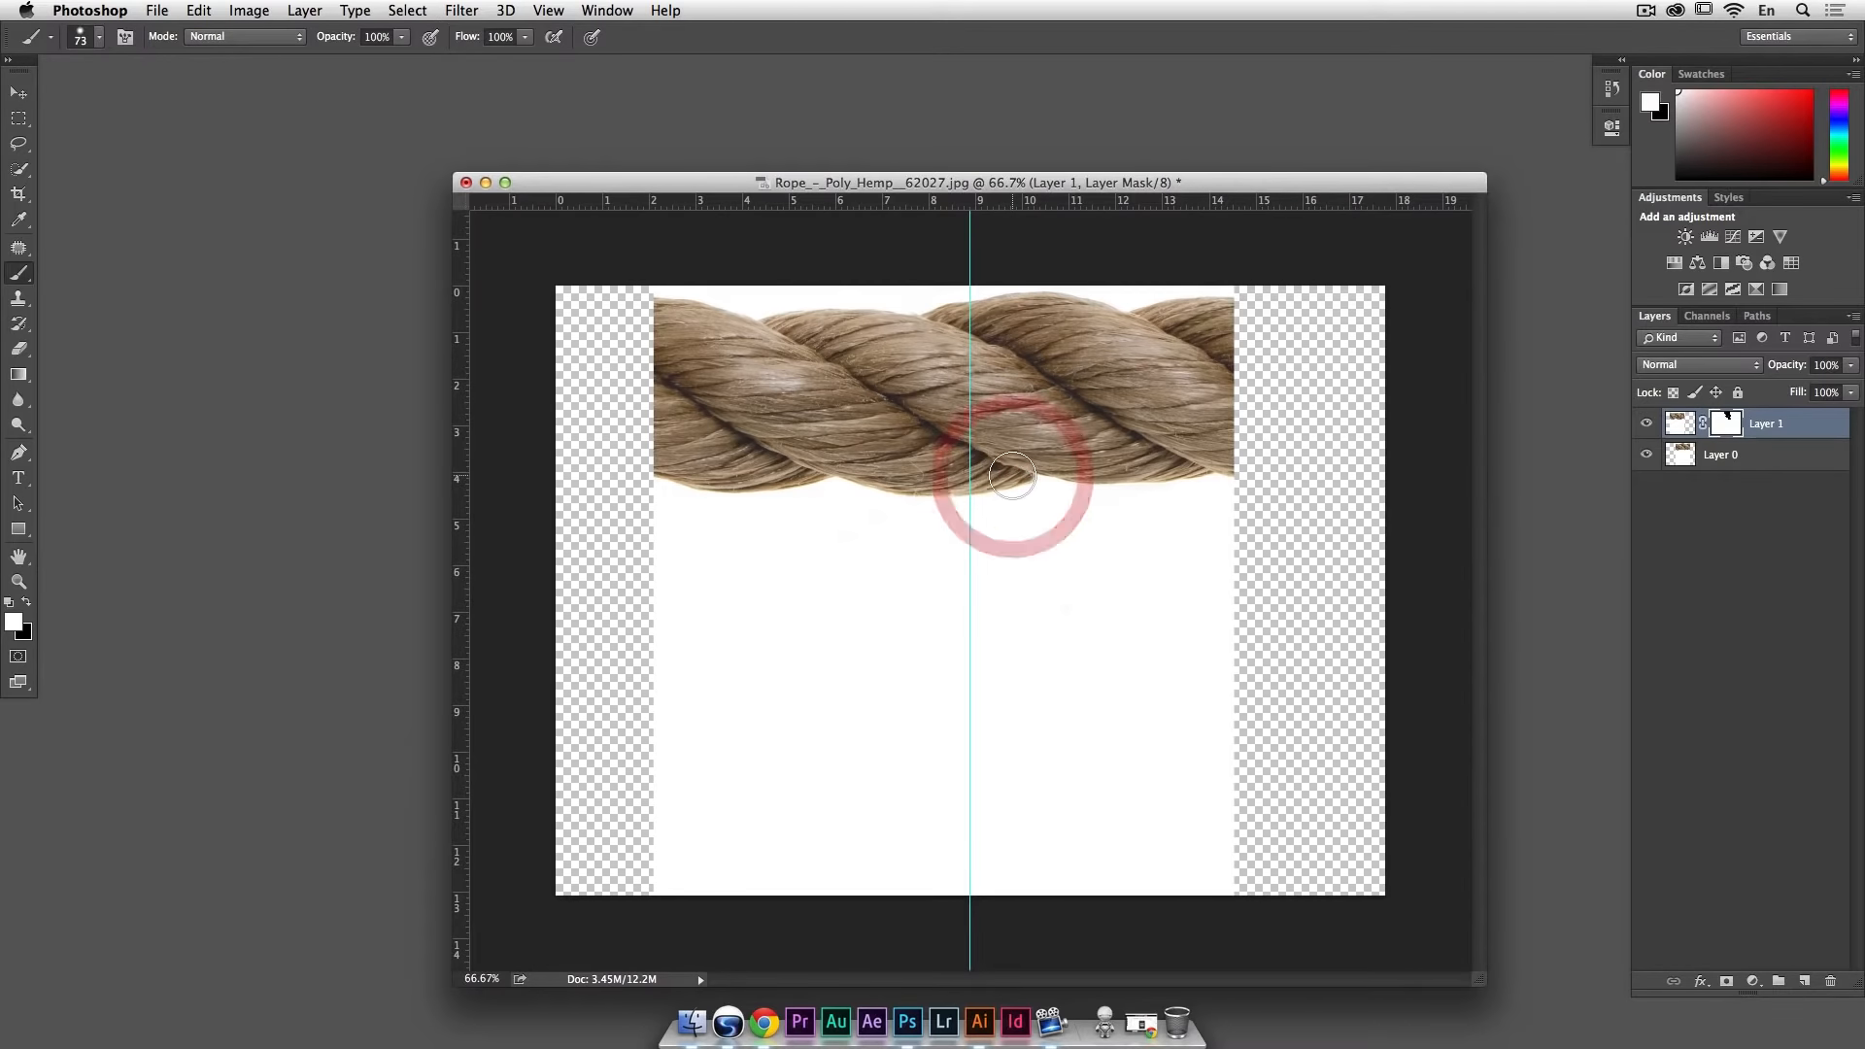
{"action": "left_click", "coordinate": [1019, 473]}
{"action": "left_click", "coordinate": [1020, 471]}
{"action": "key", "text": "x"}
{"action": "mouse_move", "coordinate": [1048, 451]}
{"action": "left_mouse_down"}
{"action": "mouse_move", "coordinate": [891, 365]}
{"action": "mouse_move", "coordinate": [962, 363]}
{"action": "mouse_move", "coordinate": [818, 321]}
{"action": "left_mouse_up"}
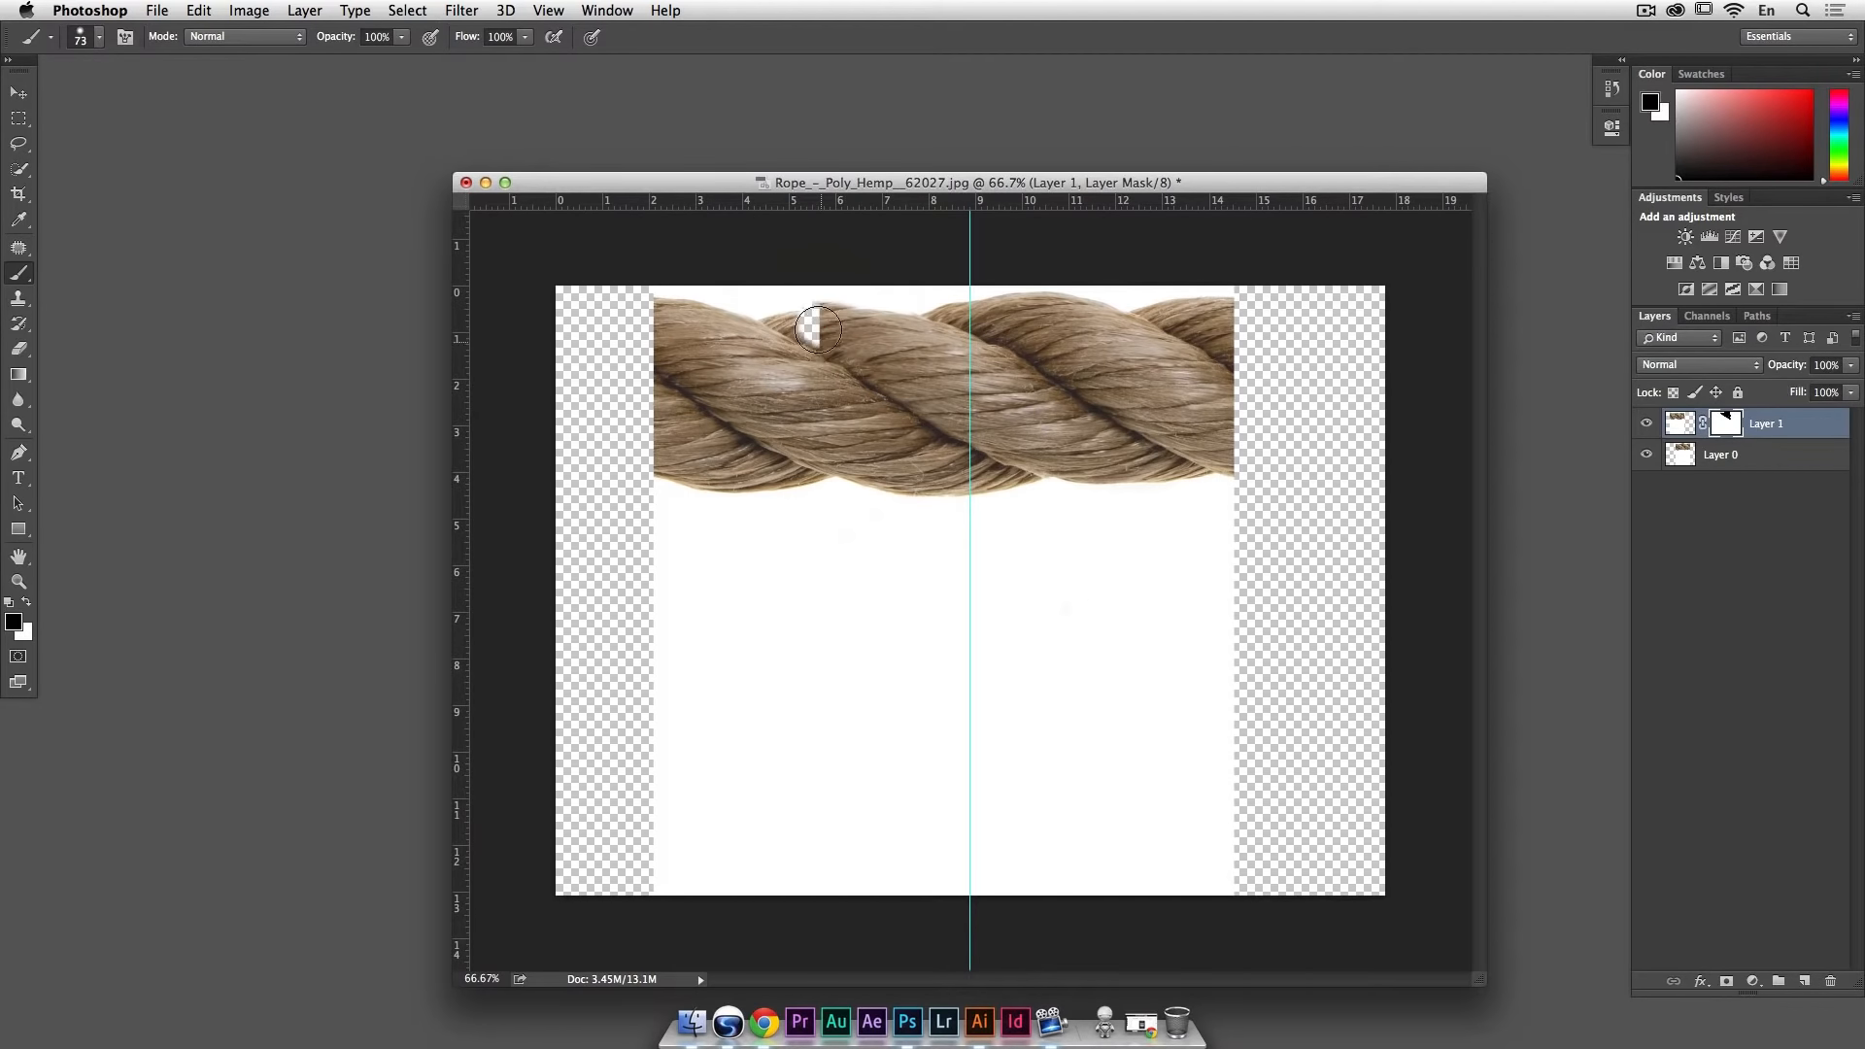
Step: Paint white on Layer 1's mask to restore the hole at the rope's upper edge, and hide the guides
{"action": "left_click", "coordinate": [1646, 424]}
{"action": "left_click", "coordinate": [1645, 425]}
{"action": "key", "text": "x"}
{"action": "mouse_move", "coordinate": [824, 350]}
{"action": "left_mouse_down"}
{"action": "mouse_move", "coordinate": [803, 312]}
{"action": "mouse_move", "coordinate": [843, 316]}
{"action": "mouse_move", "coordinate": [871, 292]}
{"action": "mouse_move", "coordinate": [822, 322]}
{"action": "left_mouse_up"}
{"action": "left_click", "coordinate": [878, 302]}
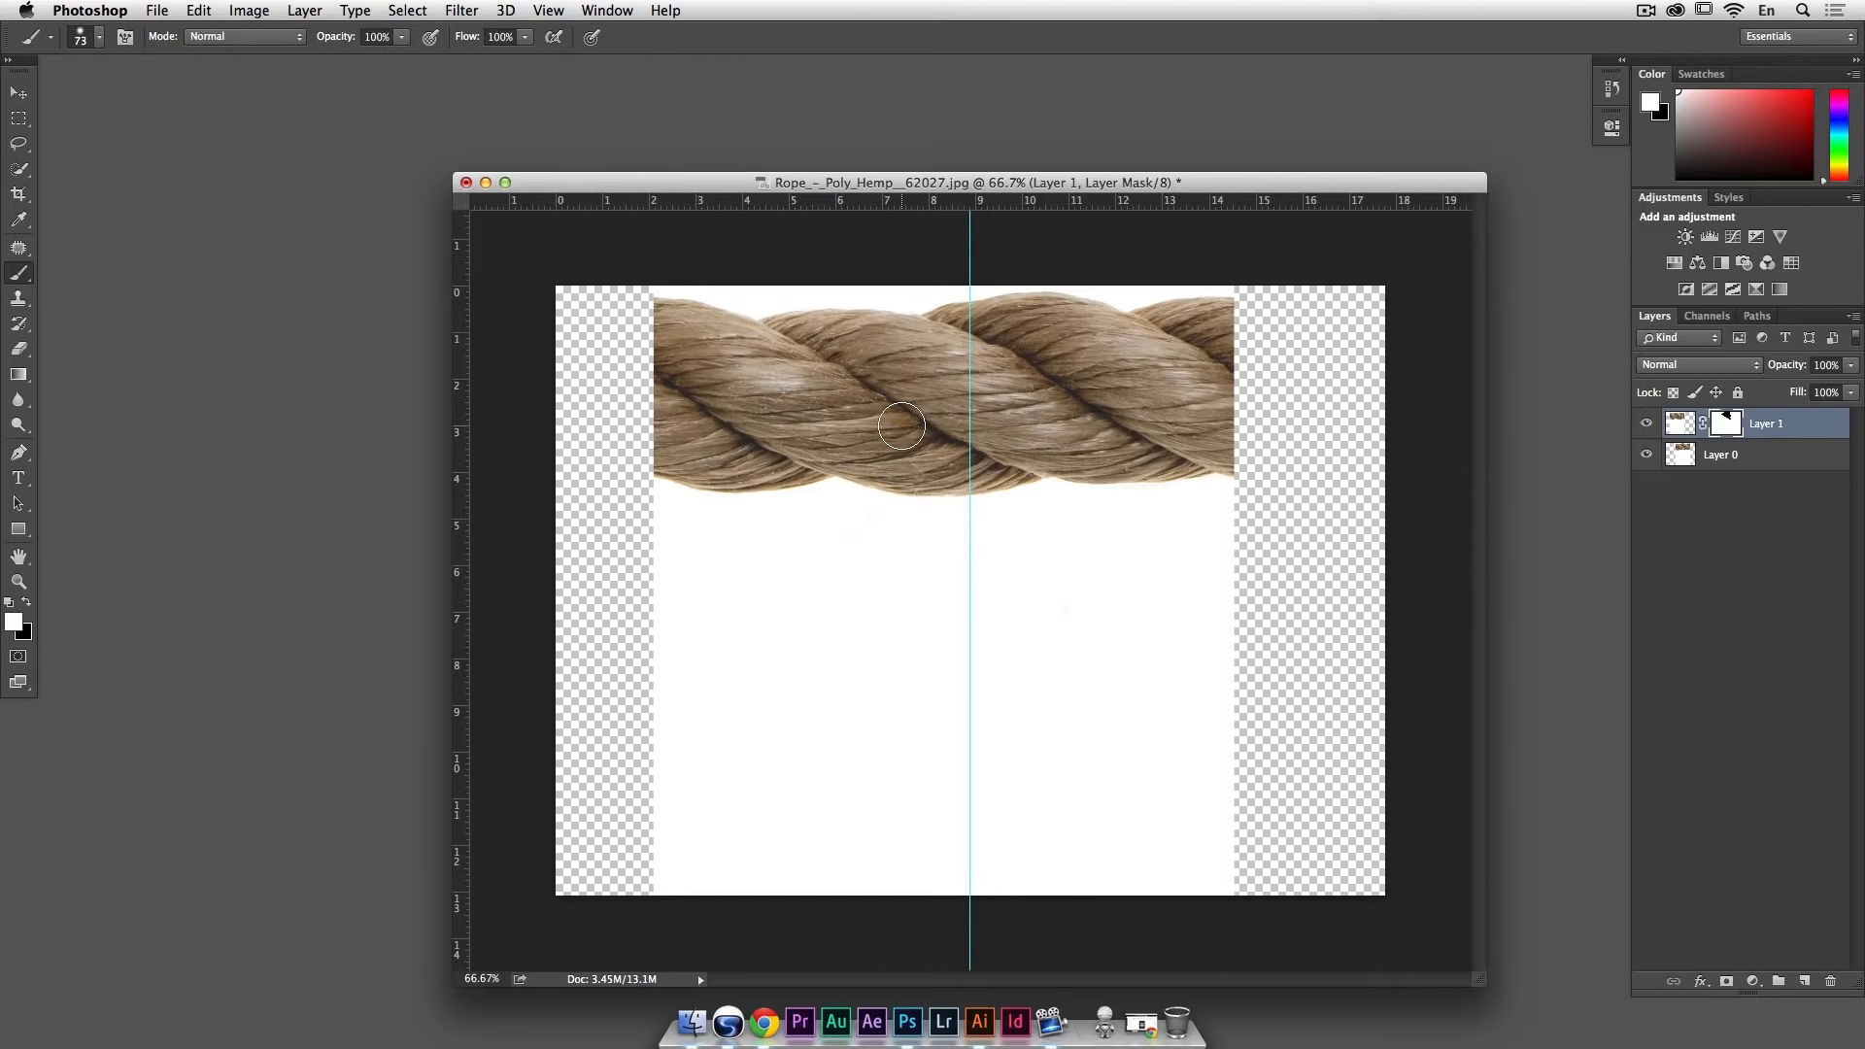
{"action": "key", "text": "super"}
{"action": "key", "text": "super+semicolon"}
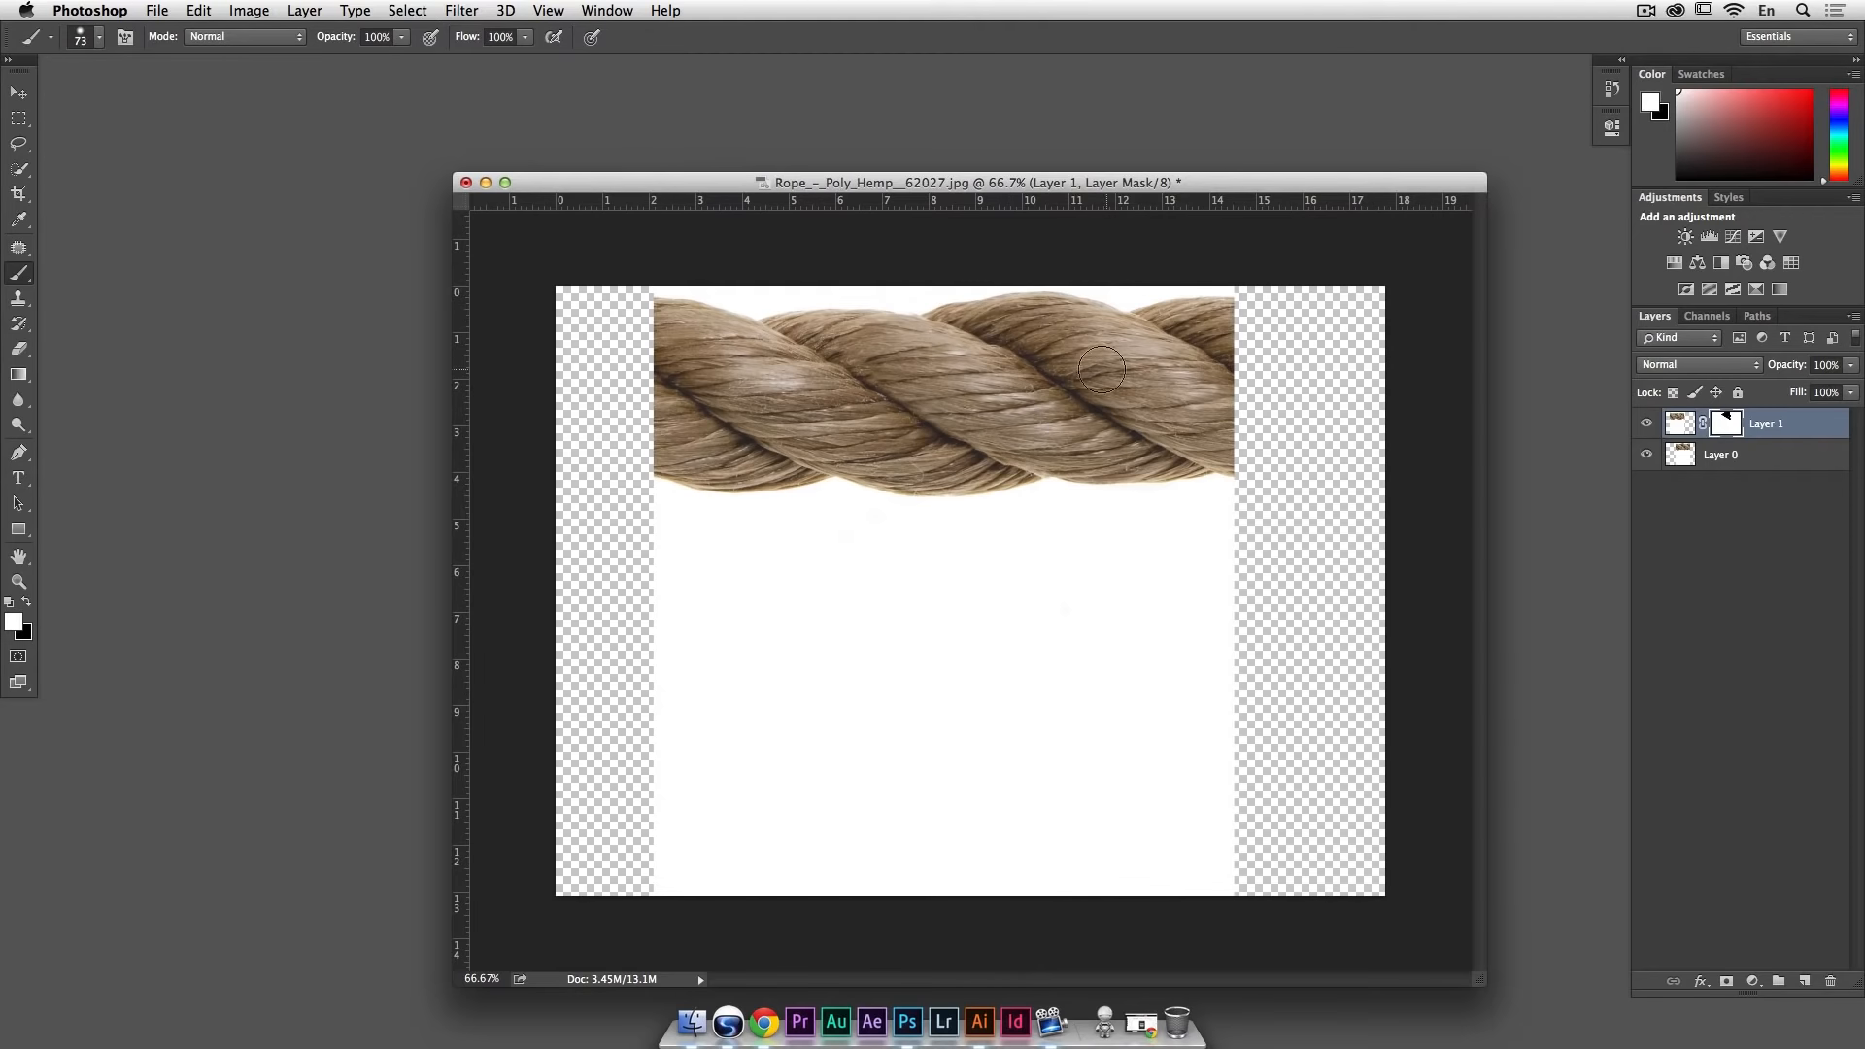
Step: Reduce the brush to 36 px and refine Layer 1's mask at the upper notch between strands, alternating black and white
{"action": "right_click", "coordinate": [974, 376]}
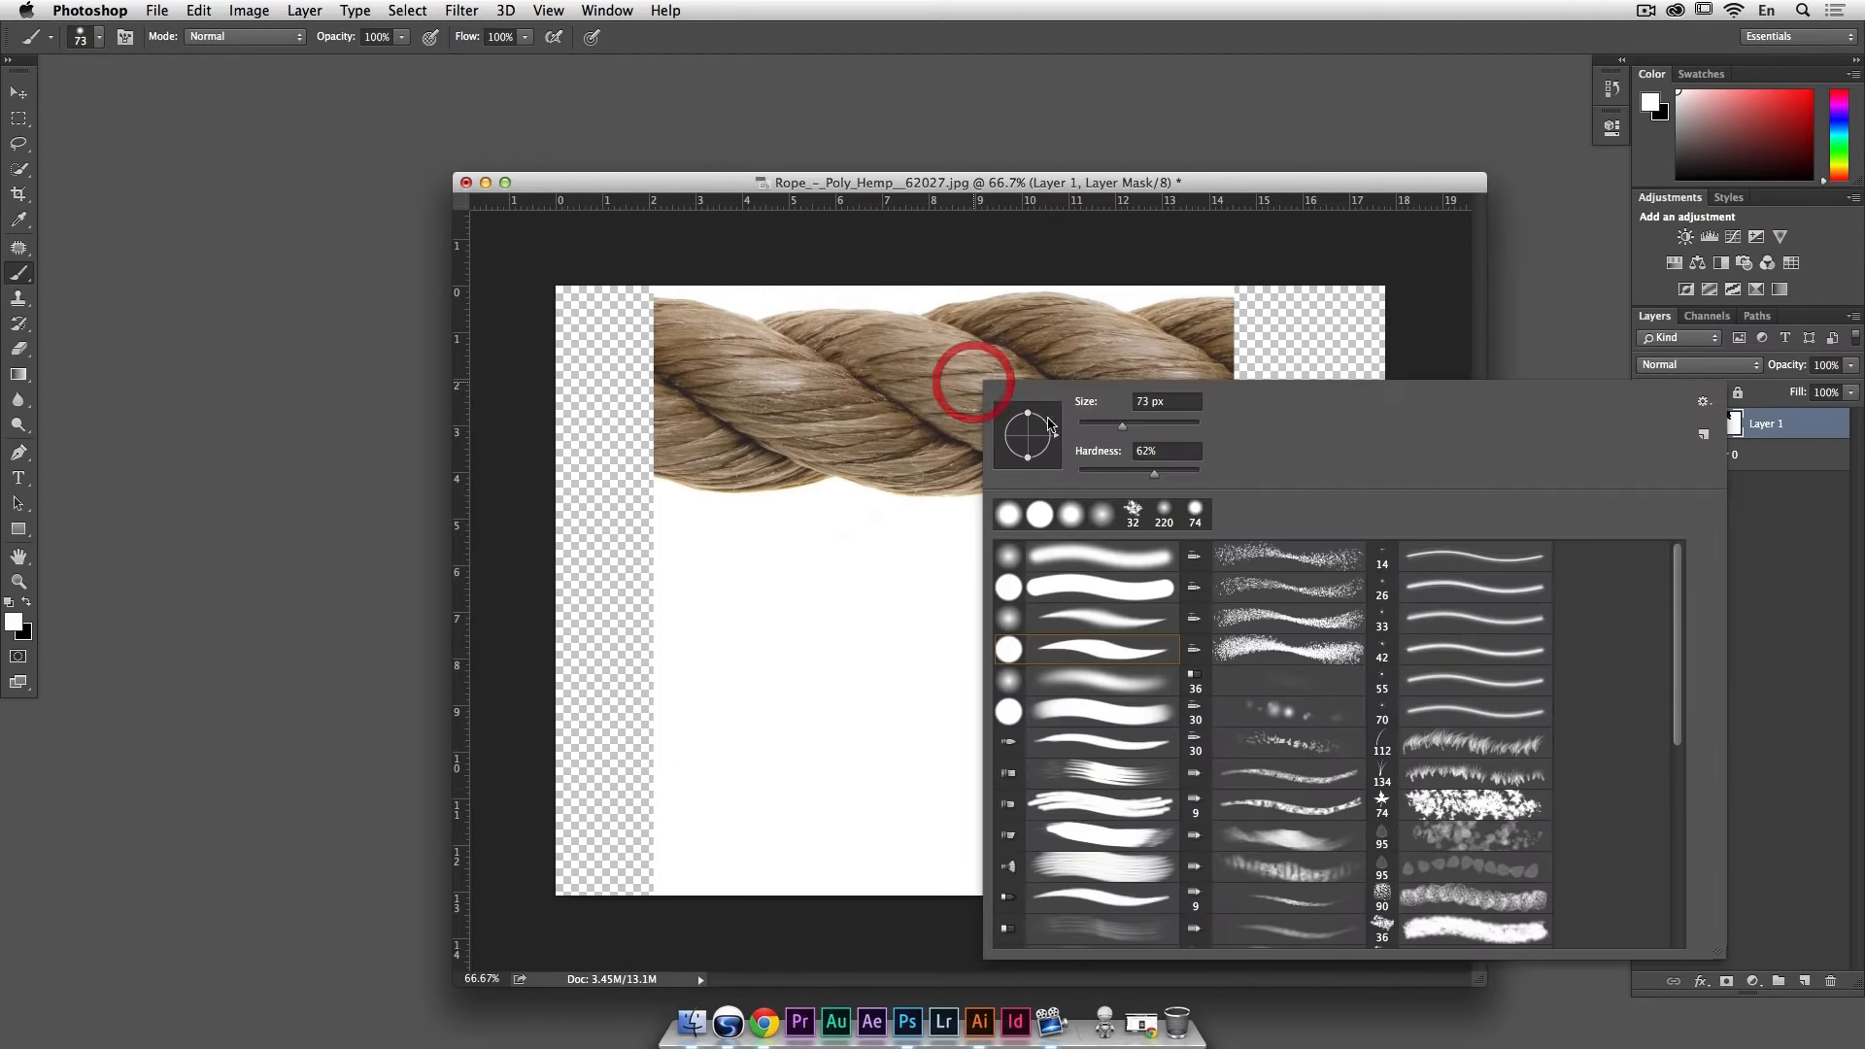
{"action": "left_click_drag", "start_coordinate": [1110, 427], "coordinate": [1095, 426]}
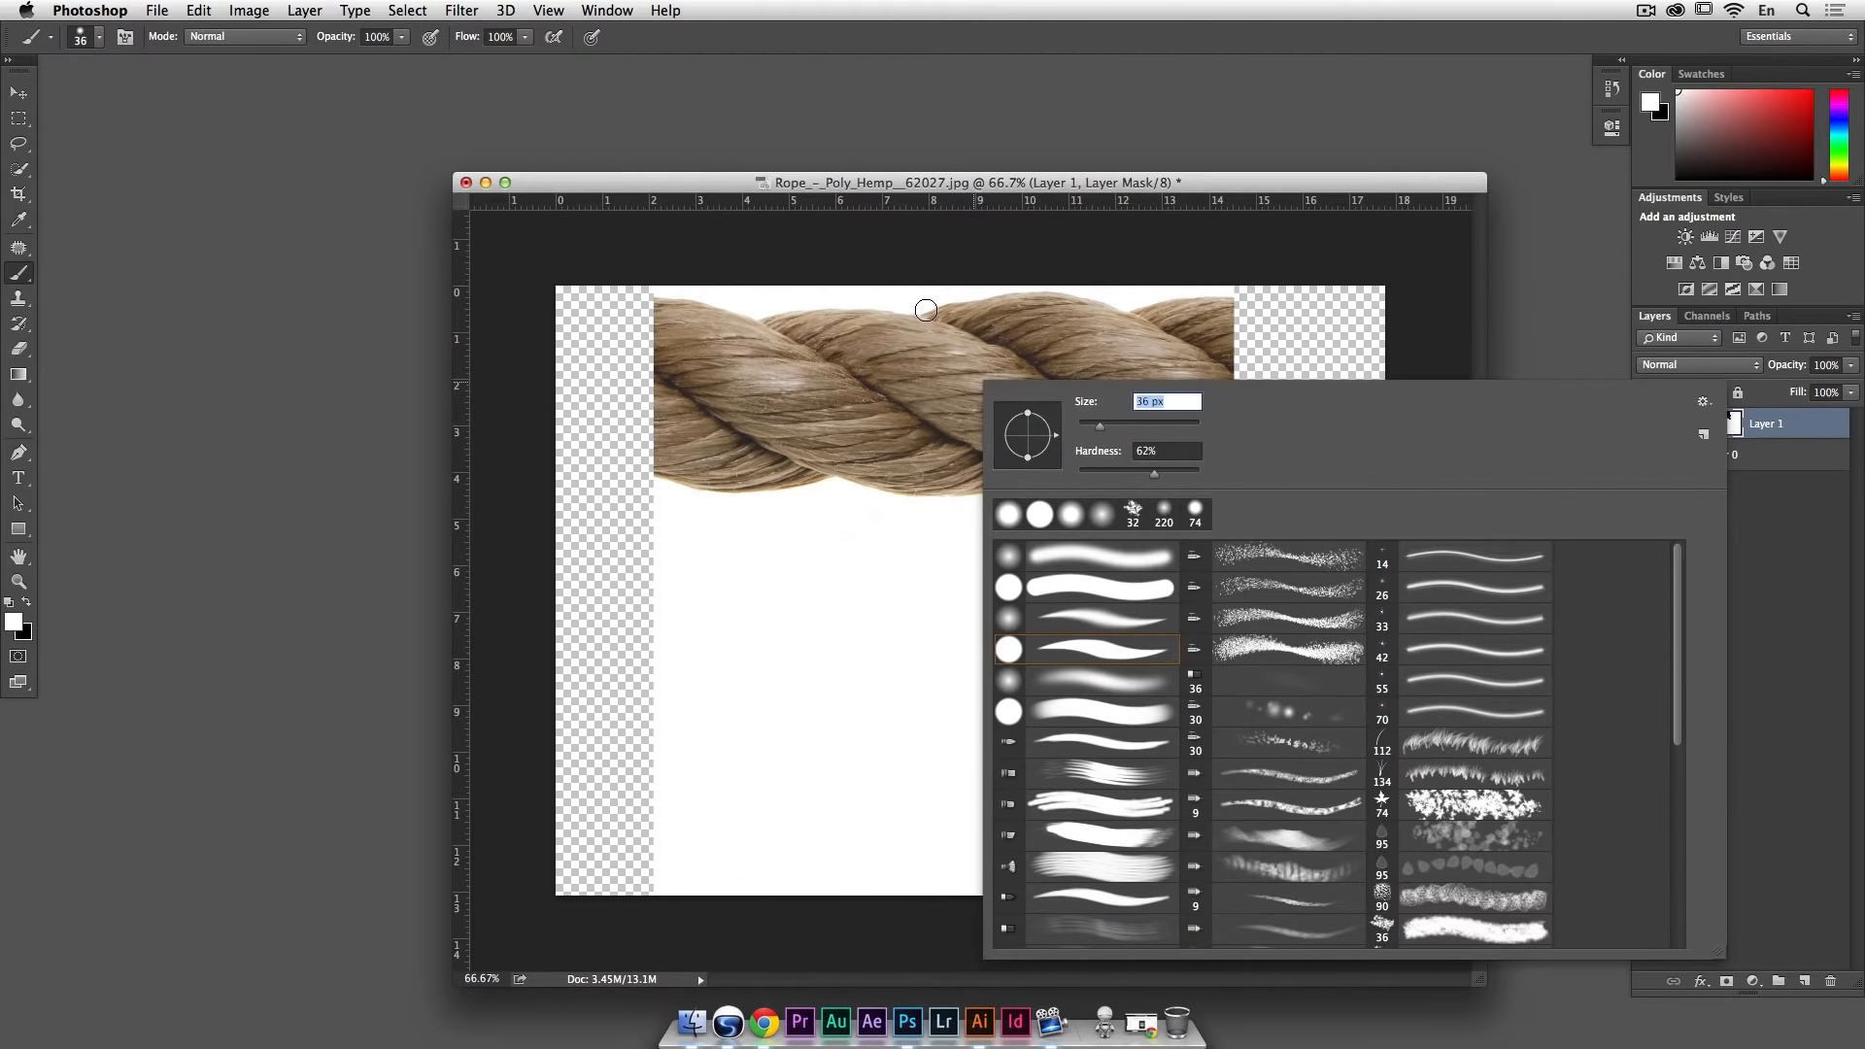
{"action": "key", "text": "Return"}
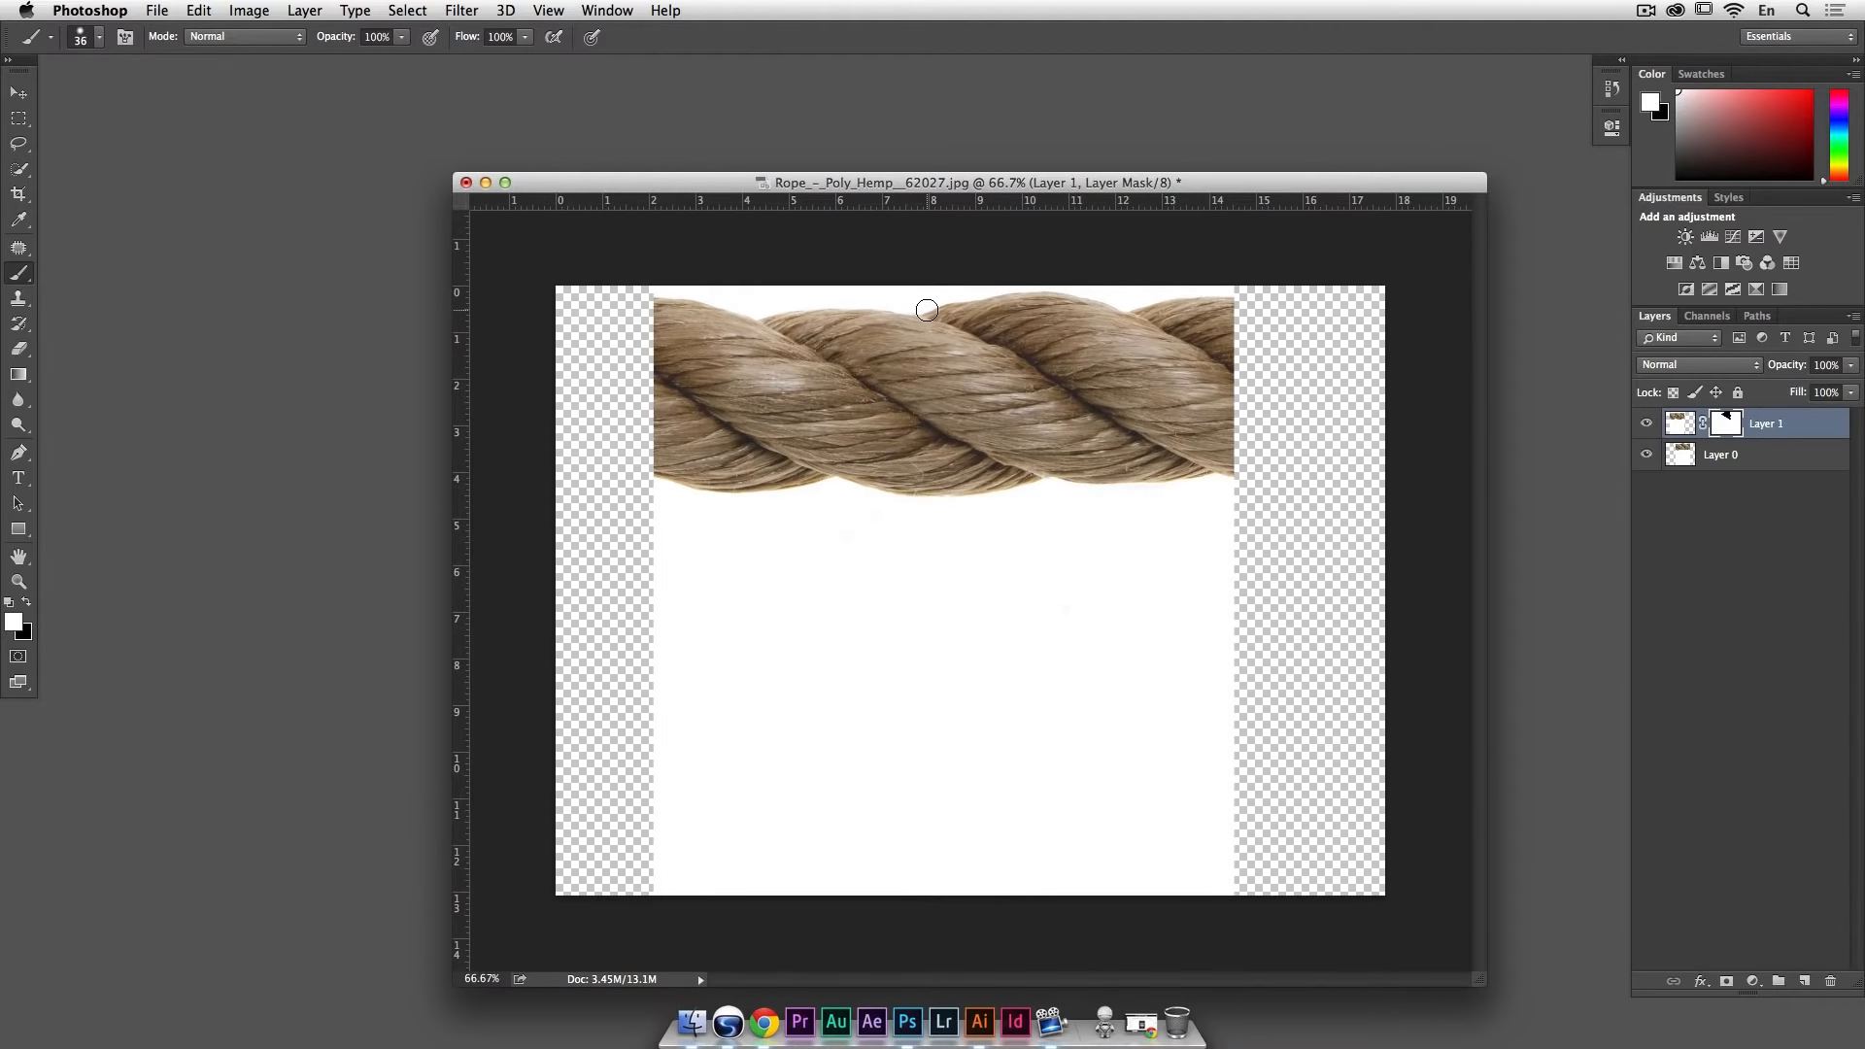
{"action": "key", "text": "x"}
{"action": "left_click", "coordinate": [917, 309]}
{"action": "key", "text": "x"}
{"action": "left_click", "coordinate": [916, 307]}
{"action": "left_click", "coordinate": [920, 309]}
{"action": "left_click", "coordinate": [924, 313]}
{"action": "left_click", "coordinate": [925, 321]}
{"action": "key", "text": "x"}
{"action": "left_click", "coordinate": [934, 321]}
{"action": "left_click", "coordinate": [923, 321]}
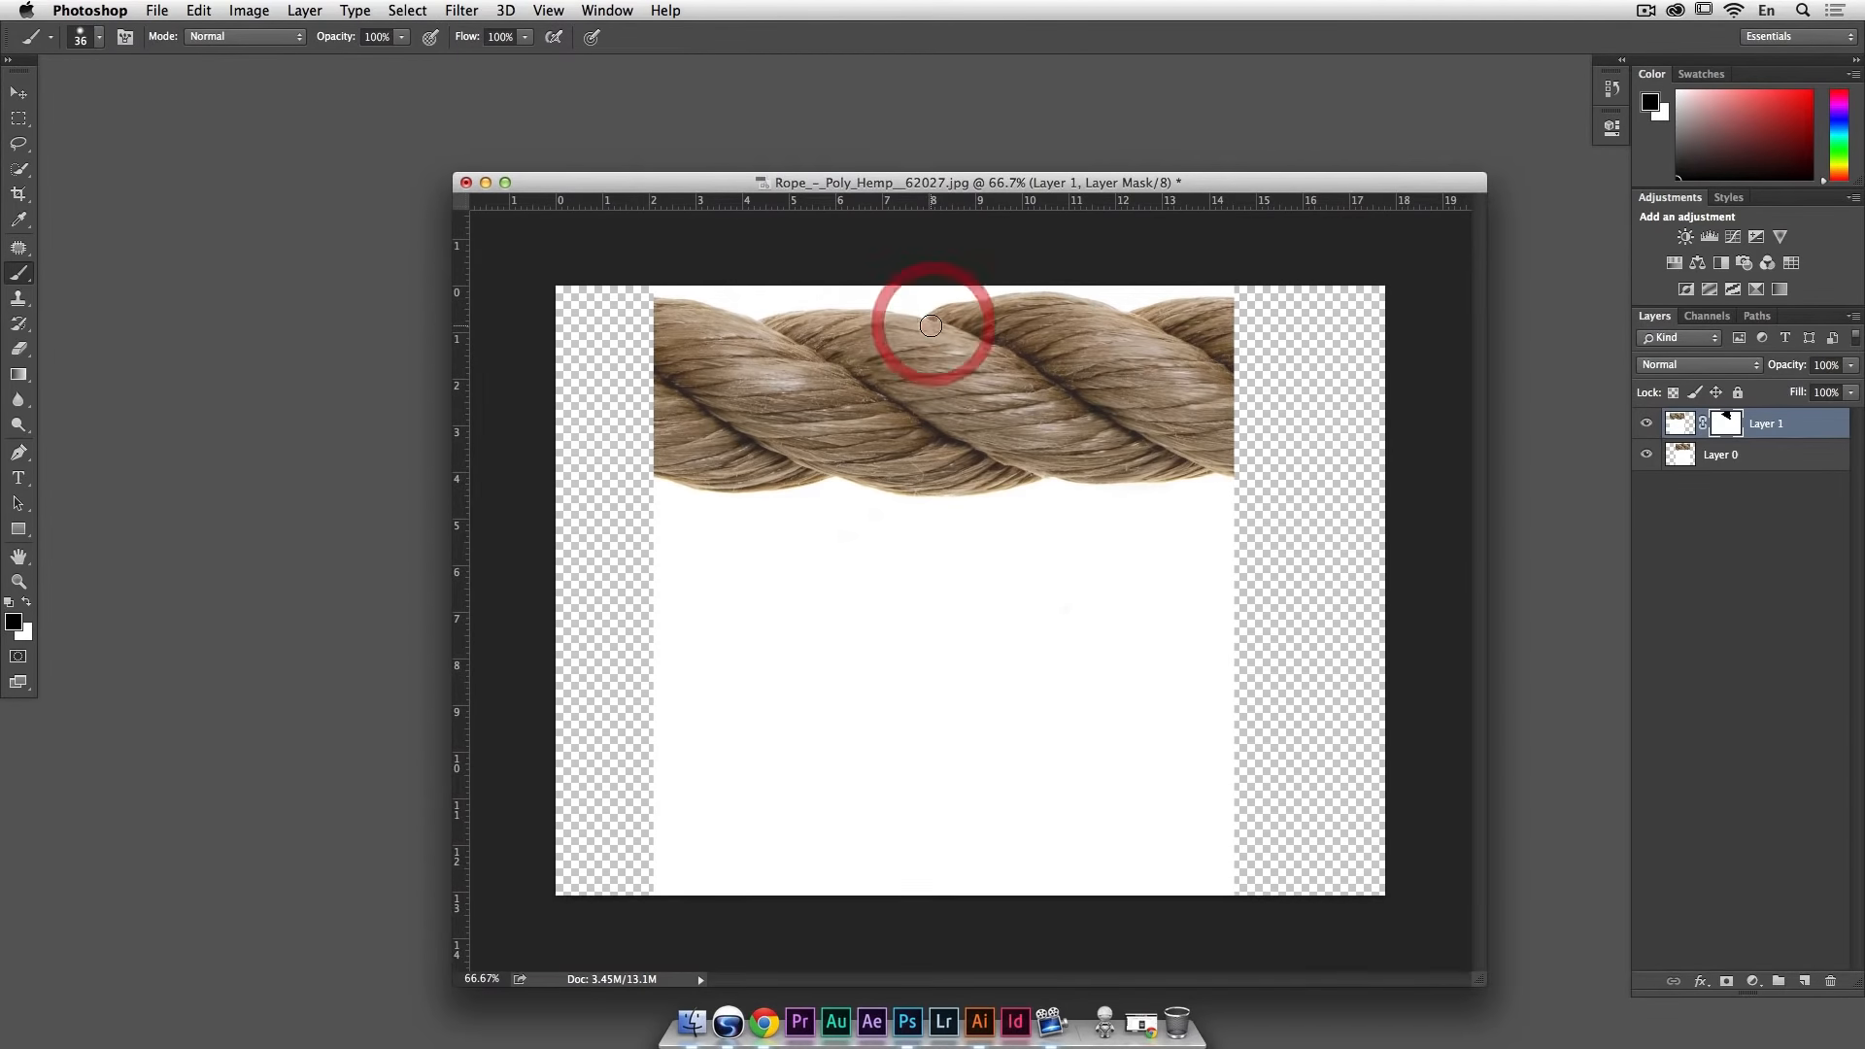
{"action": "left_click", "coordinate": [924, 320]}
{"action": "left_click", "coordinate": [931, 322]}
{"action": "left_click", "coordinate": [950, 315]}
{"action": "left_click", "coordinate": [935, 332]}
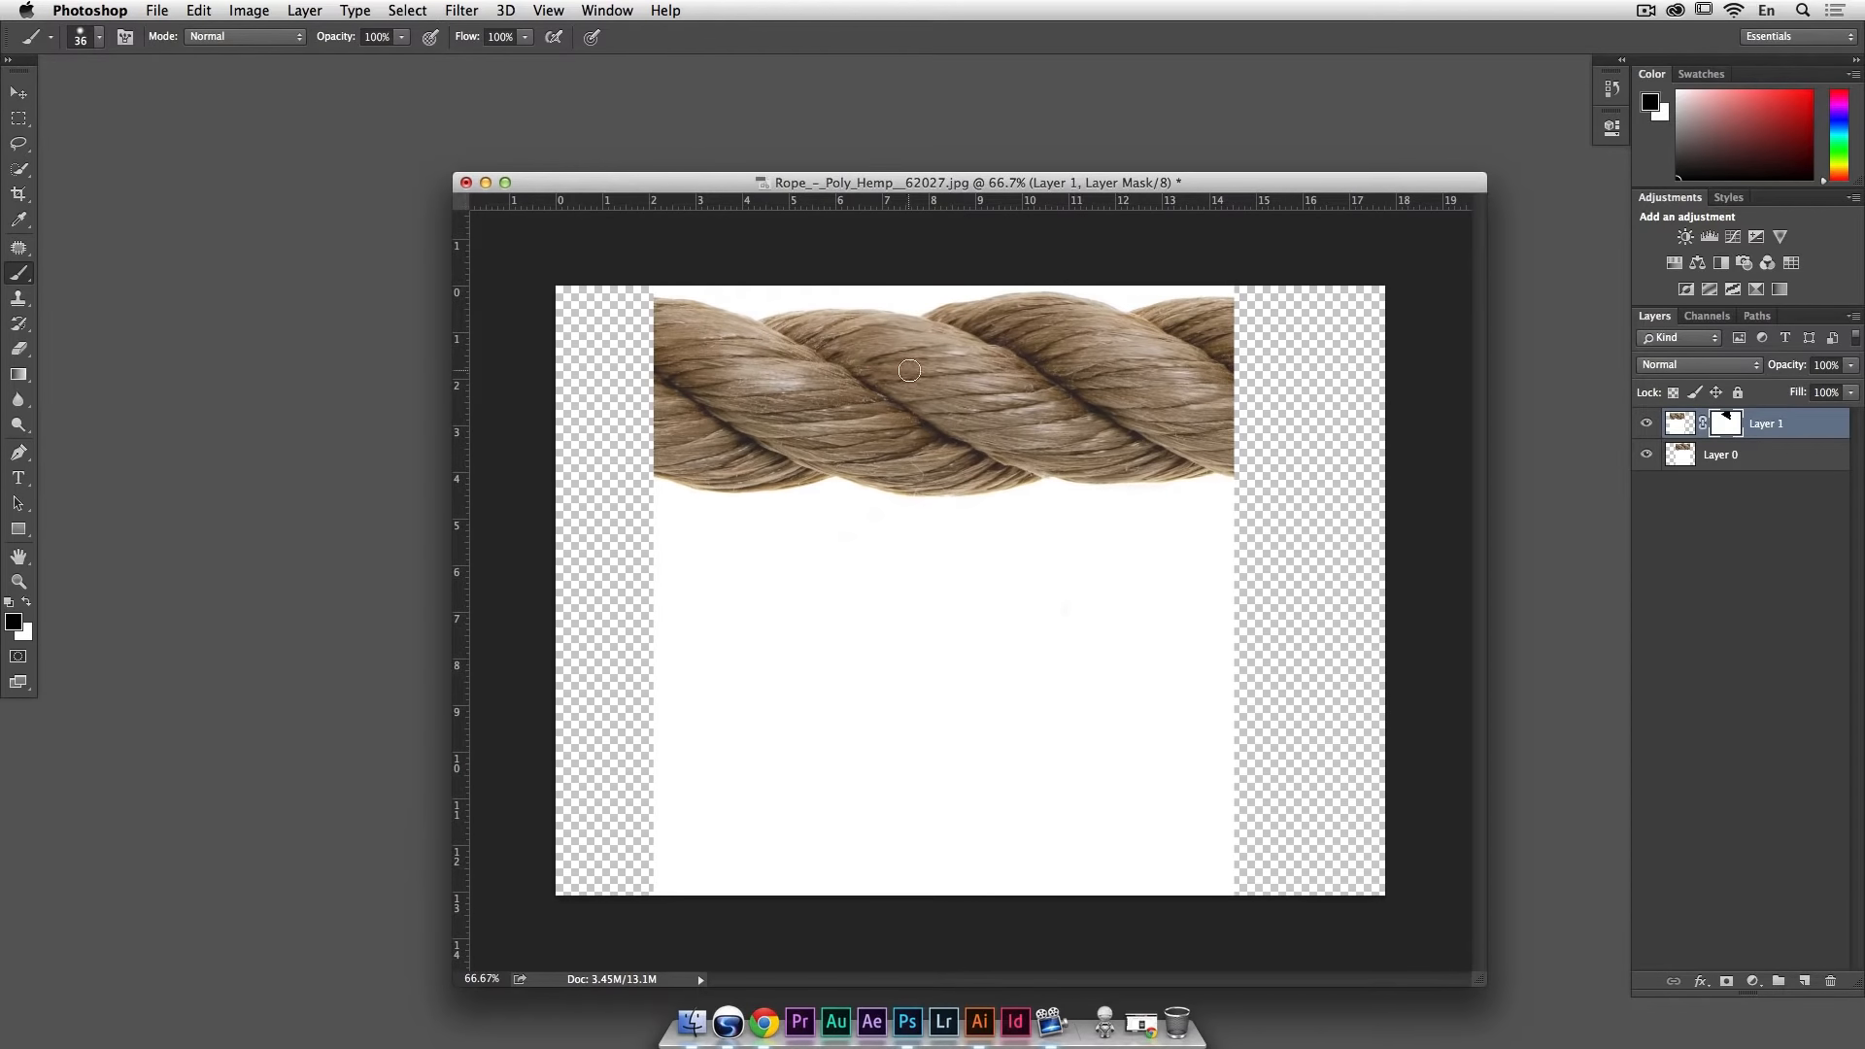
Step: Merge Layer 1 and Layer 0 into a single layer
{"action": "left_click", "coordinate": [1744, 457], "text": "shift"}
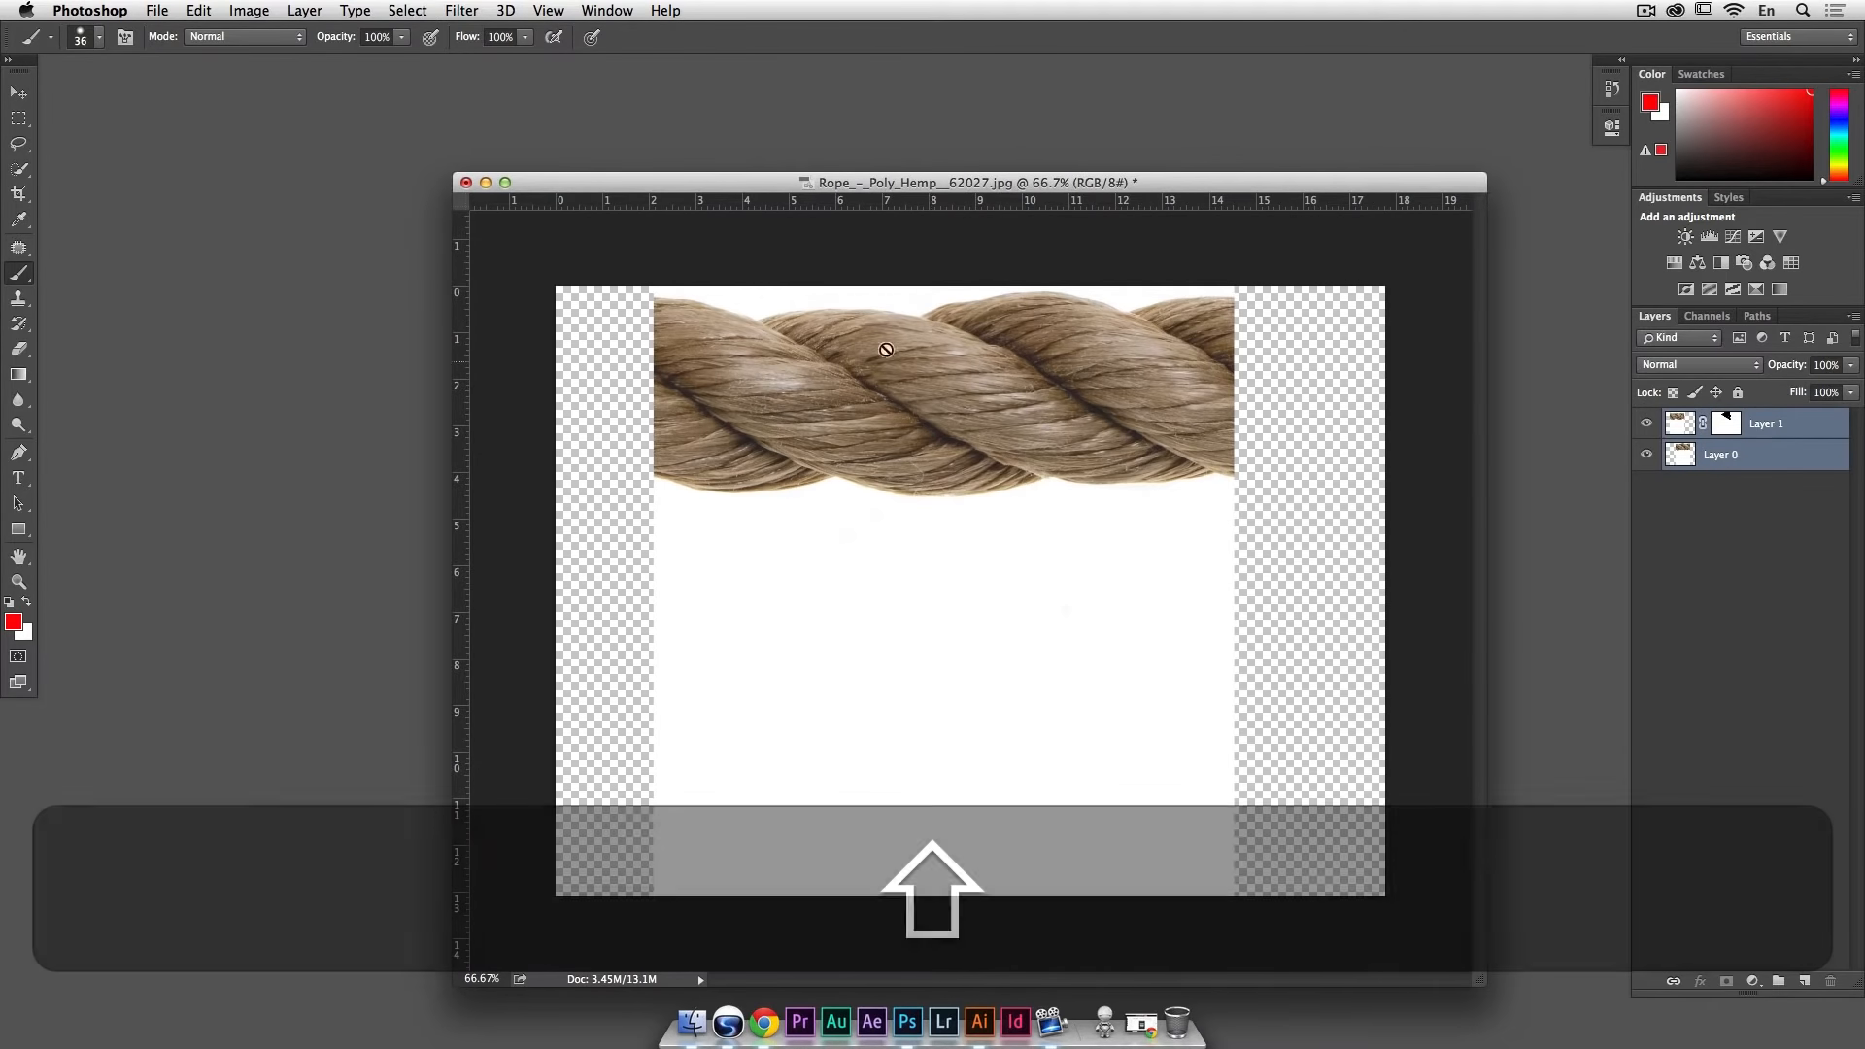
{"action": "left_click", "coordinate": [304, 11]}
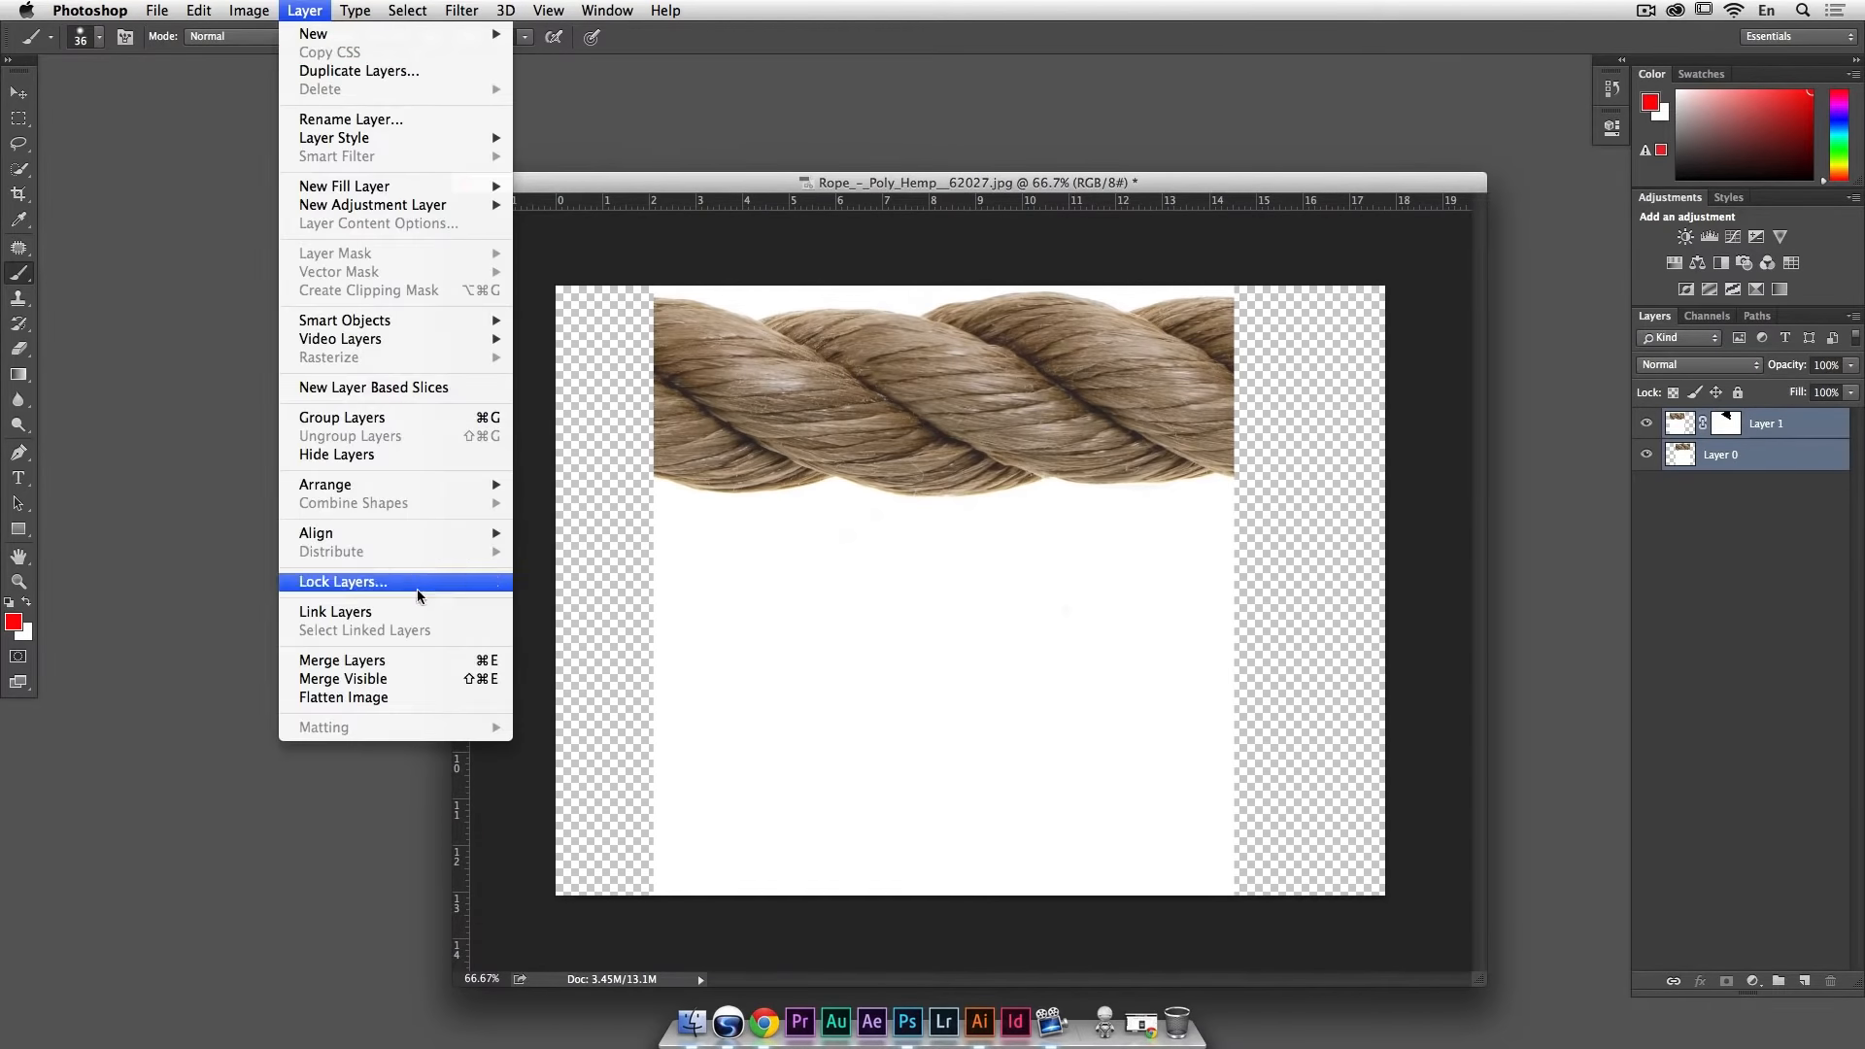
{"action": "left_click", "coordinate": [440, 667]}
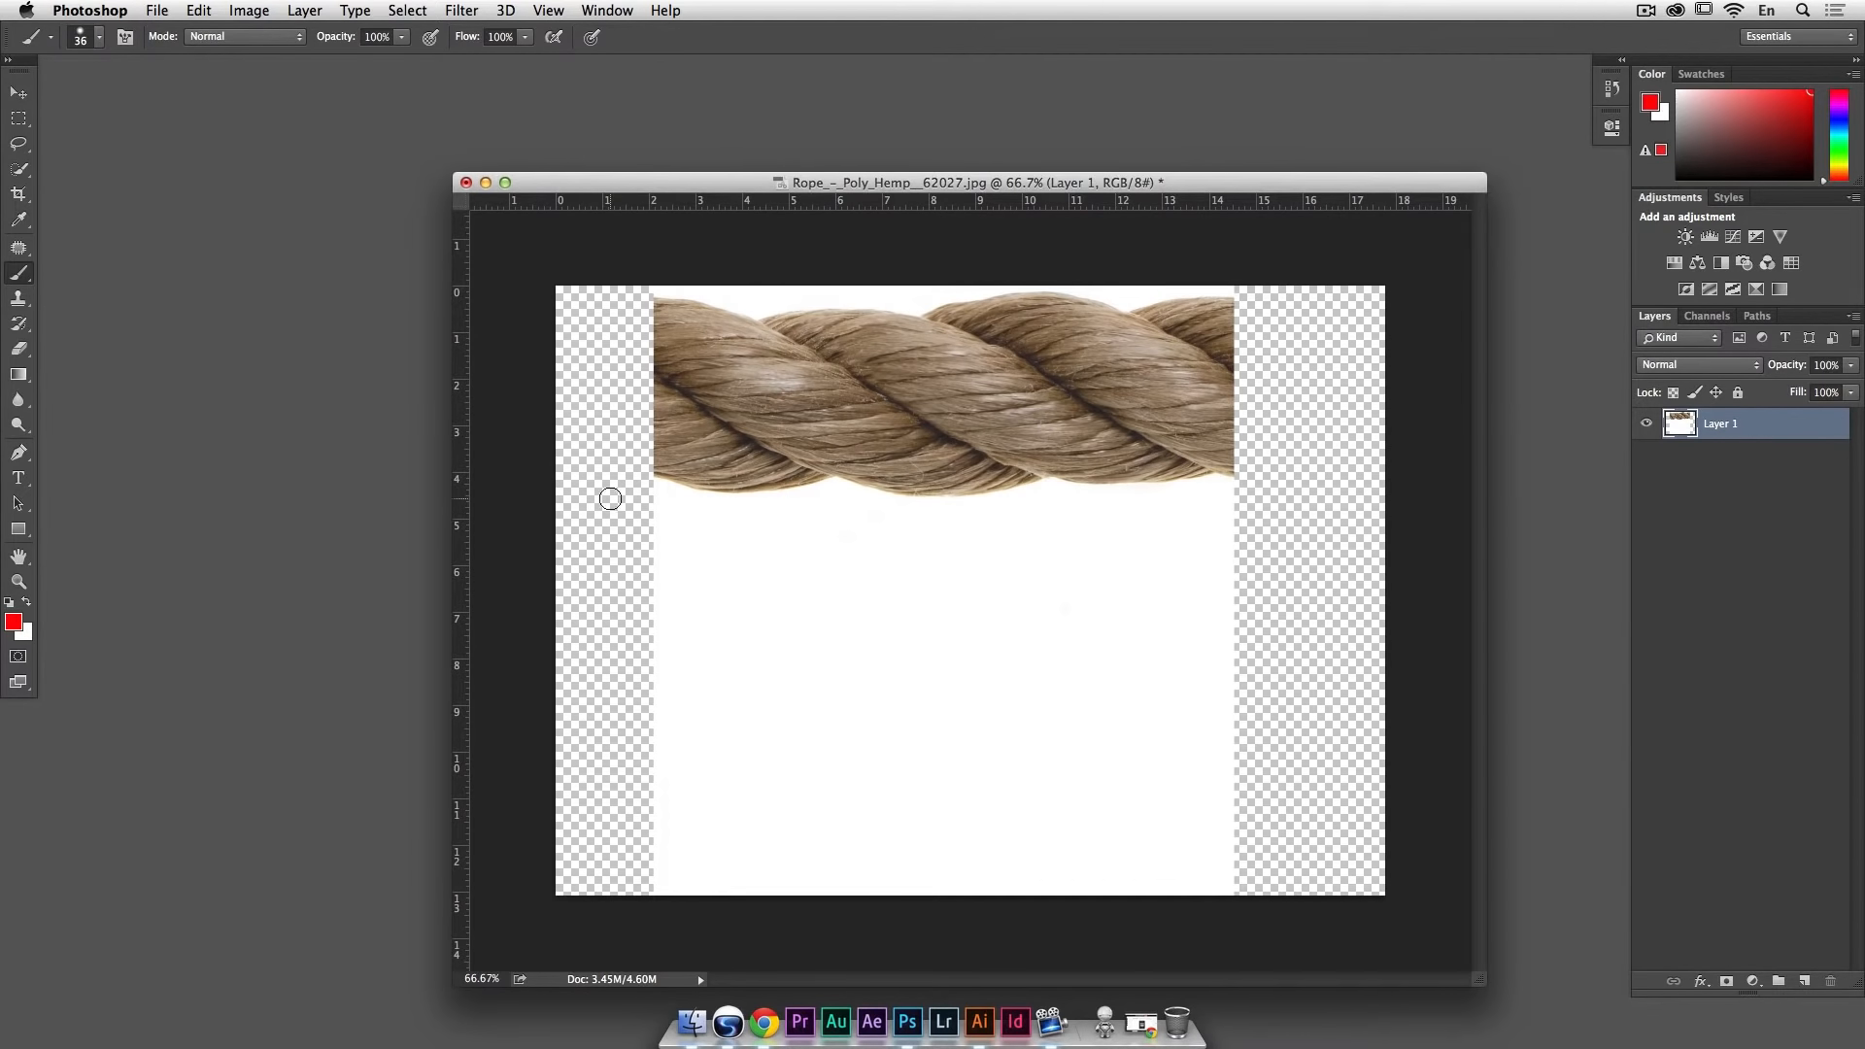
Step: Enter Quick Mask mode, set the brush hardness to 85%, and undo a test stroke painted below the rope
{"action": "left_click", "coordinate": [18, 655]}
{"action": "right_click", "coordinate": [754, 419]}
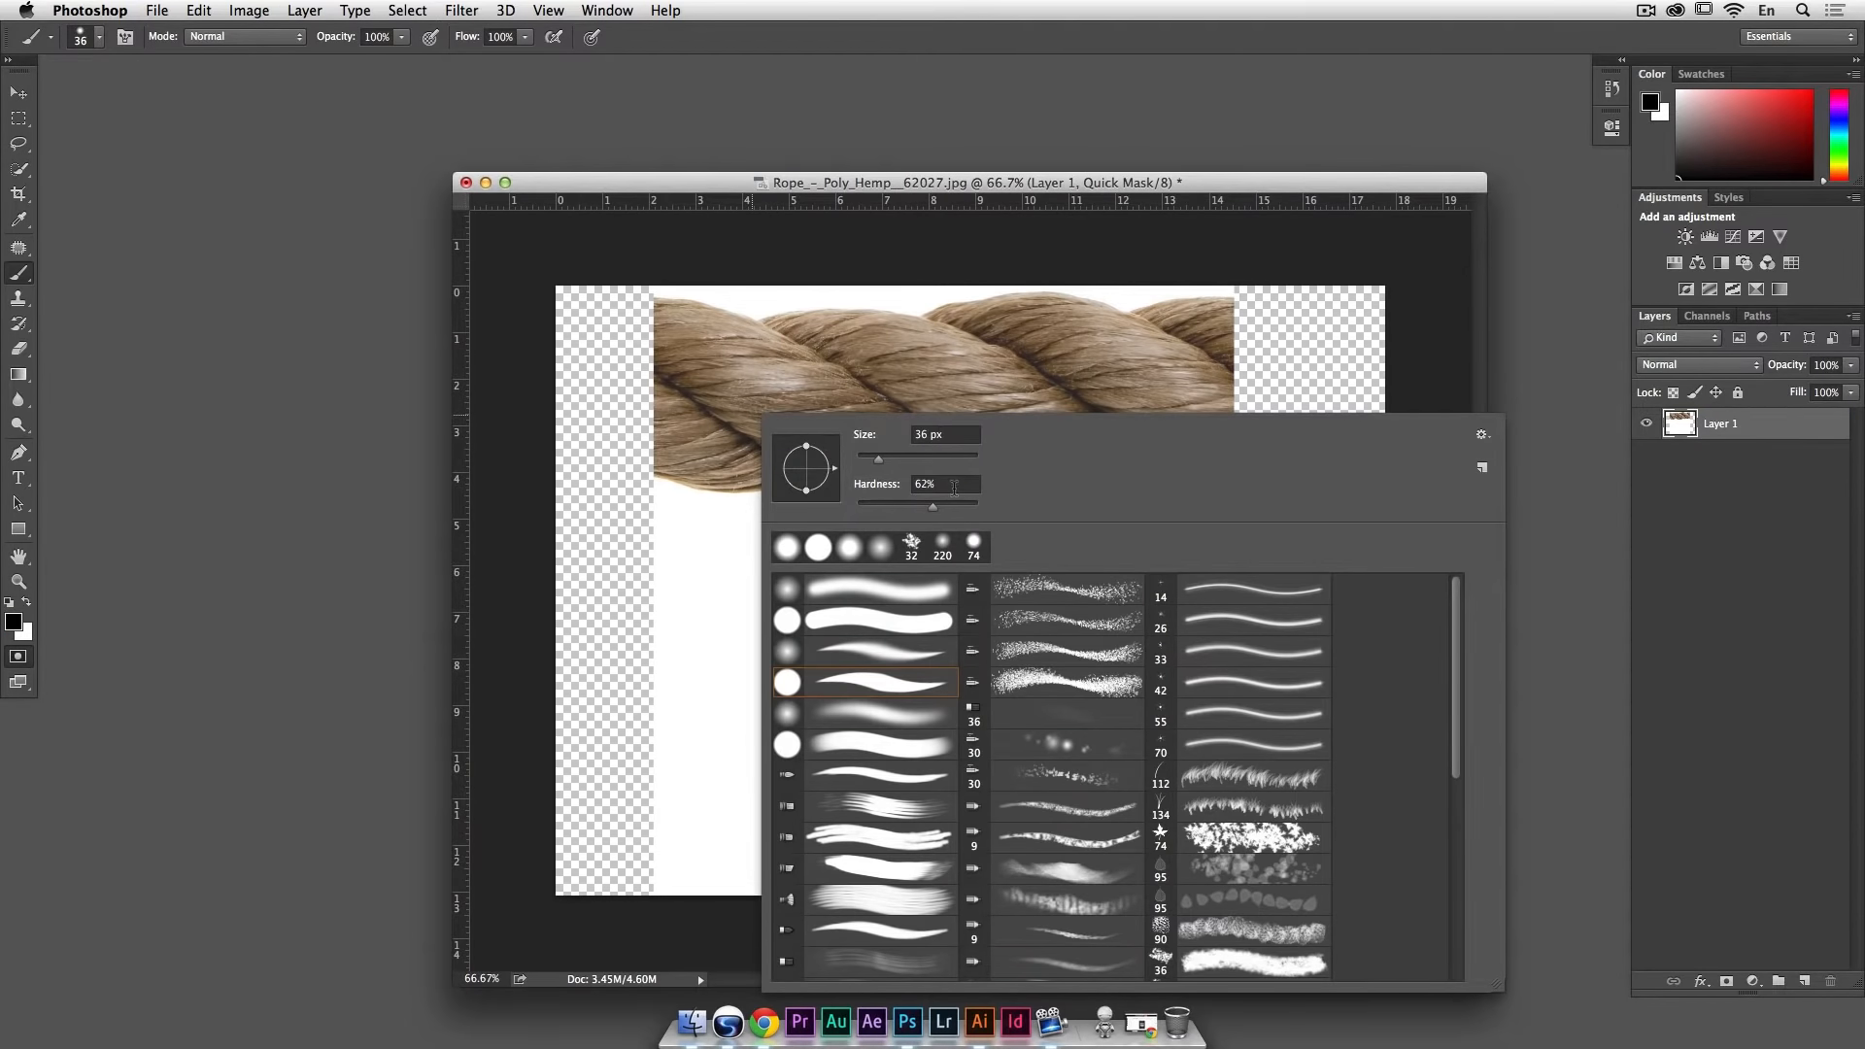
{"action": "double_click", "coordinate": [951, 445]}
{"action": "double_click", "coordinate": [948, 488]}
{"action": "type", "text": "85"}
{"action": "key", "text": "Return"}
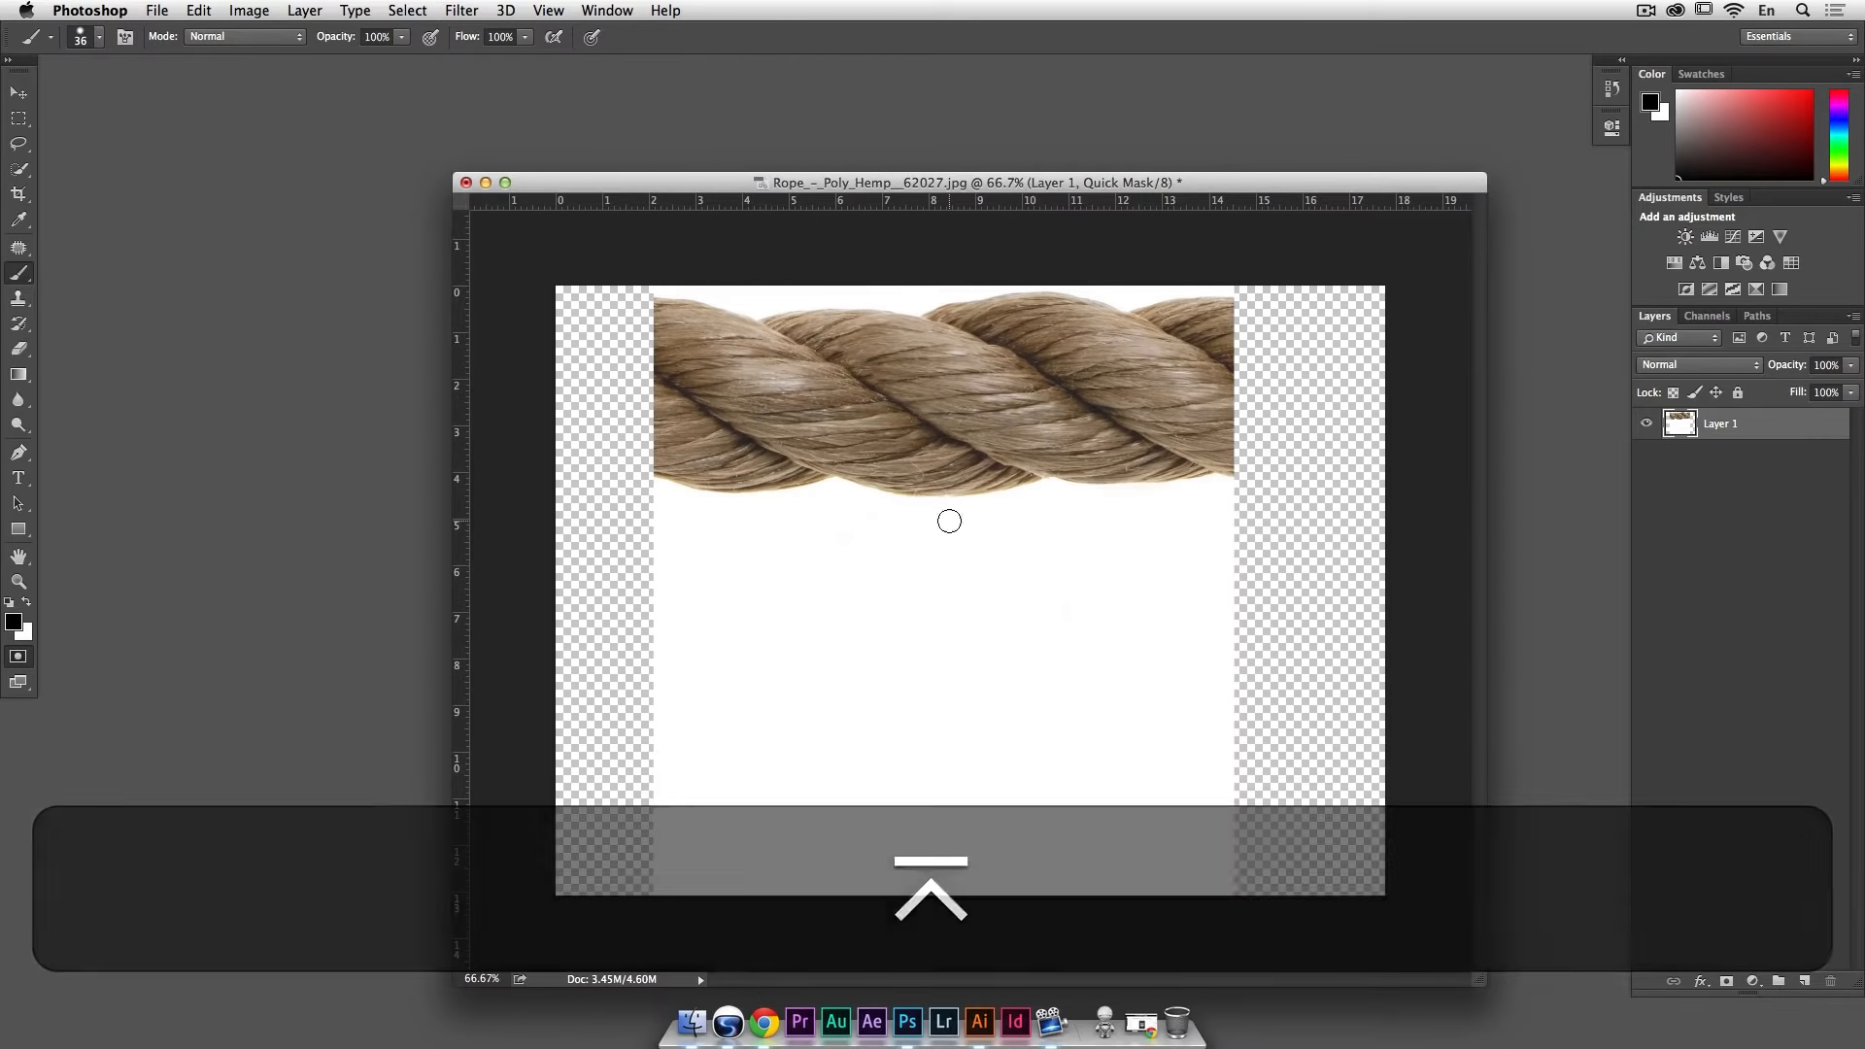
{"action": "left_click_drag", "start_coordinate": [910, 549], "coordinate": [1055, 644]}
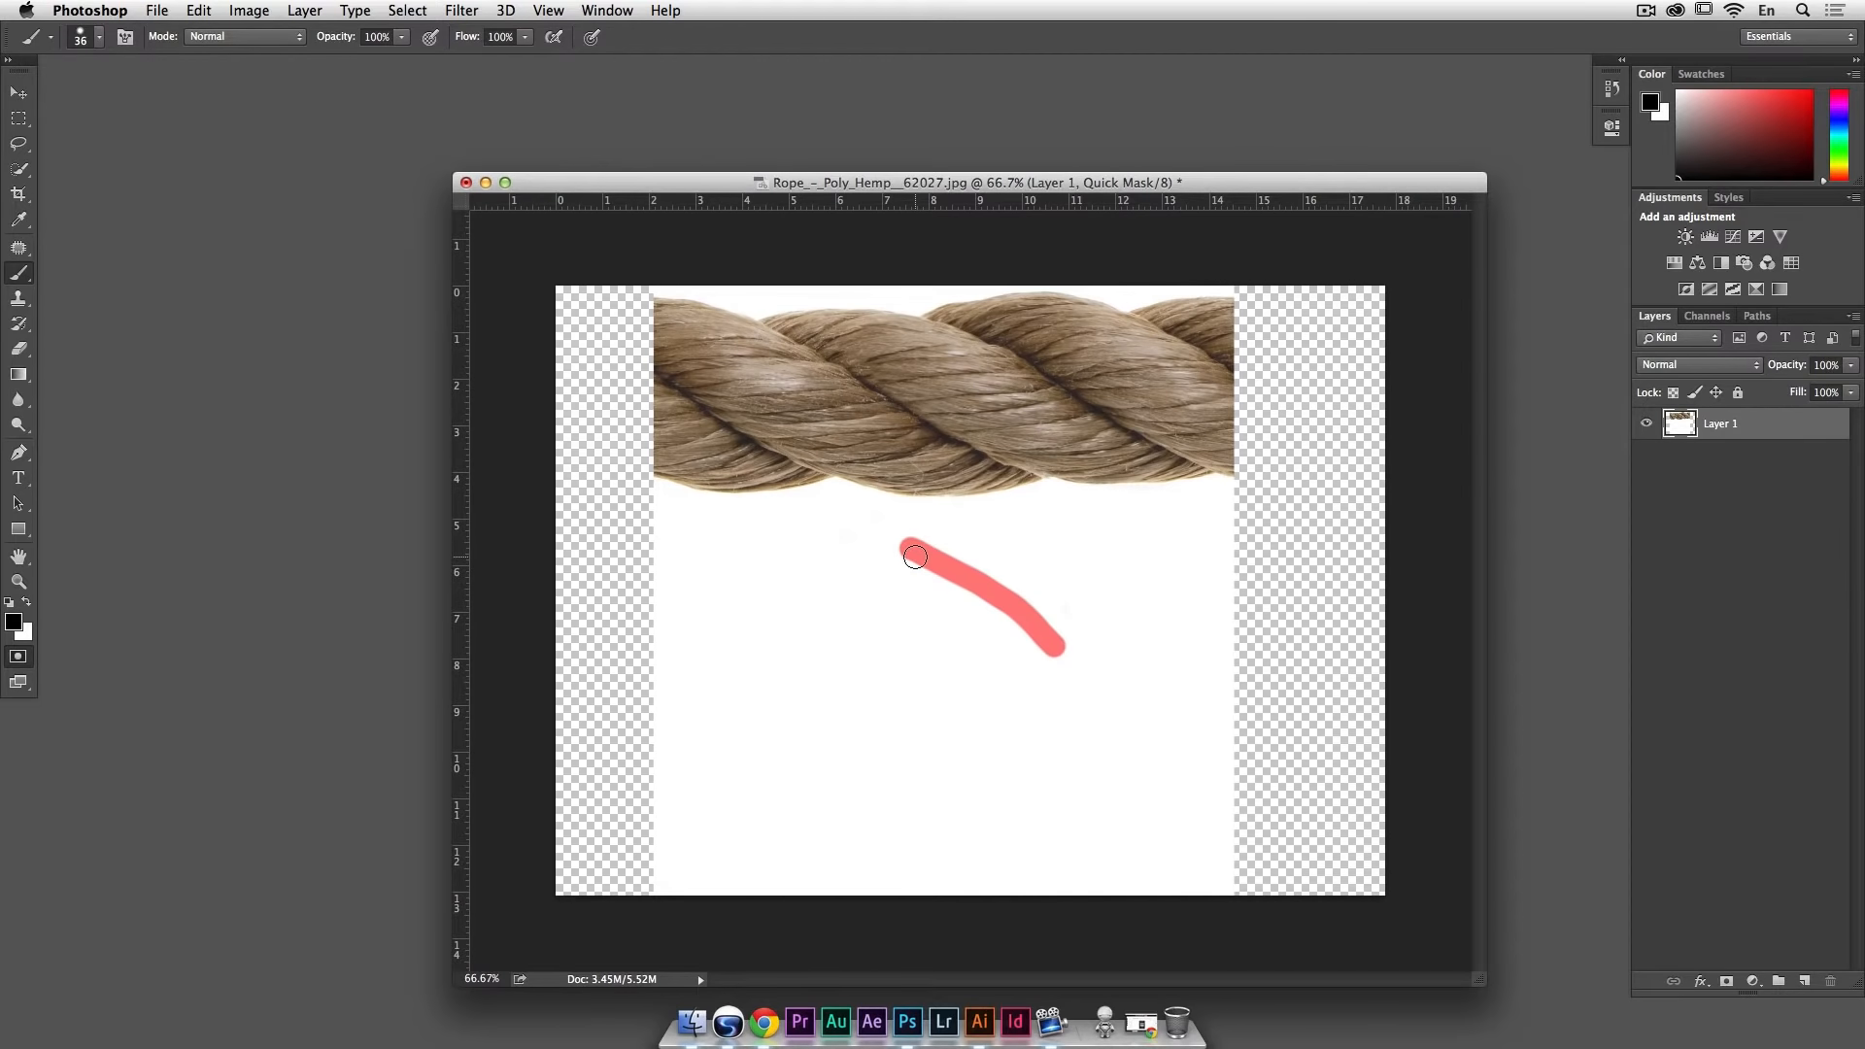
{"action": "key", "text": "super+z"}
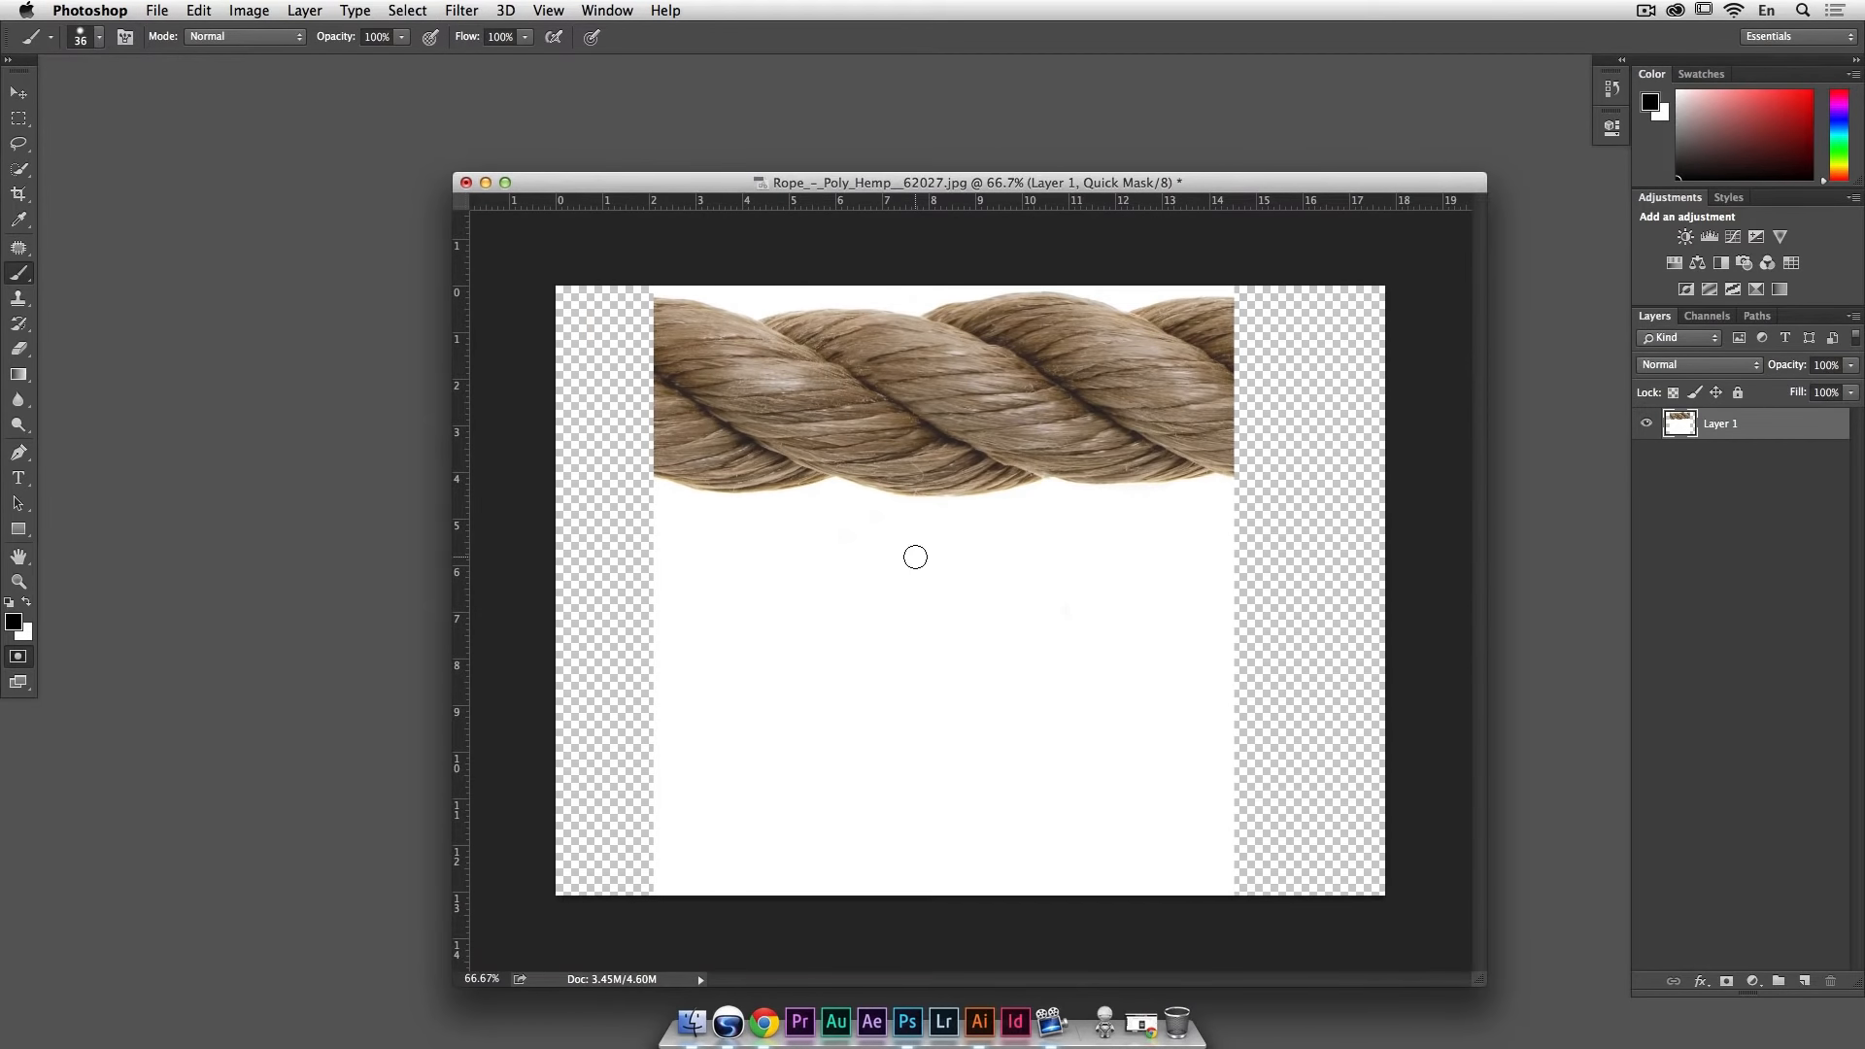
Step: Paint the quick mask in connected straight strokes along the lower edge of the first strand, from the rope's left end to the first notch
{"action": "key", "text": "super+plus"}
{"action": "key", "text": "super+plus"}
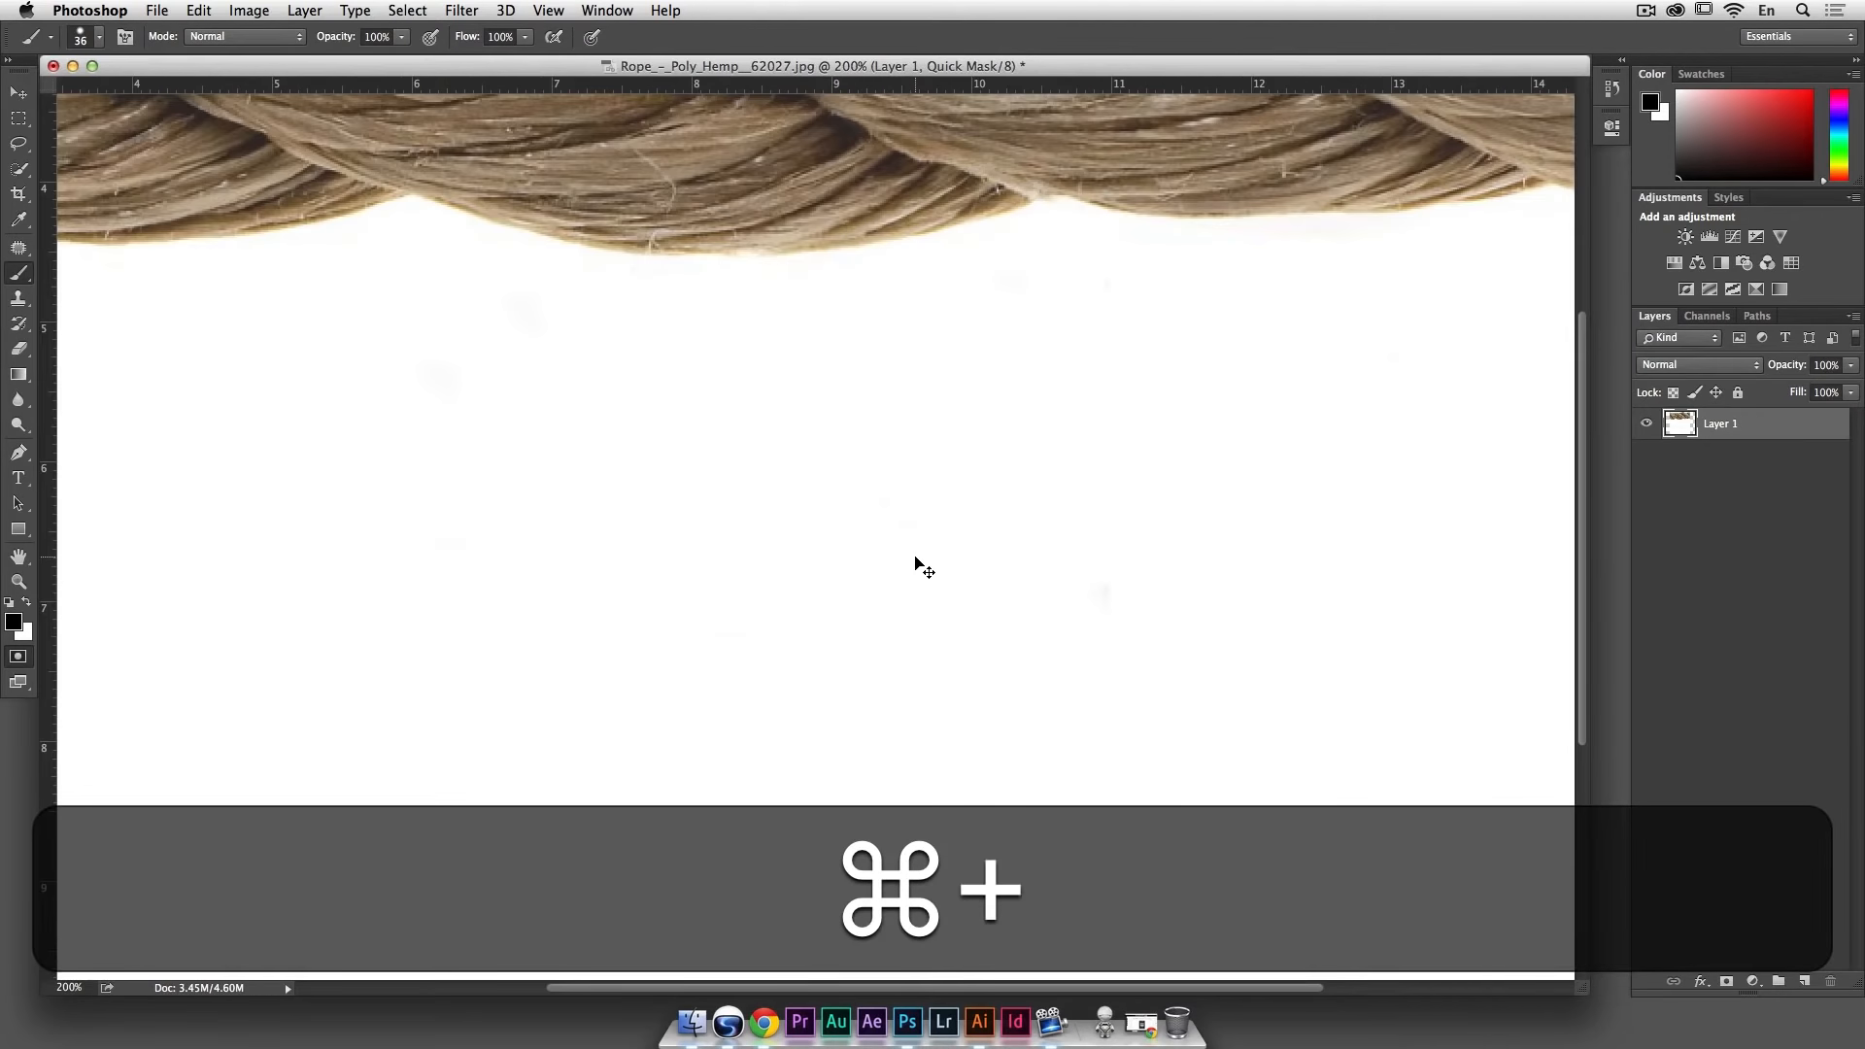
{"action": "key", "text": "space"}
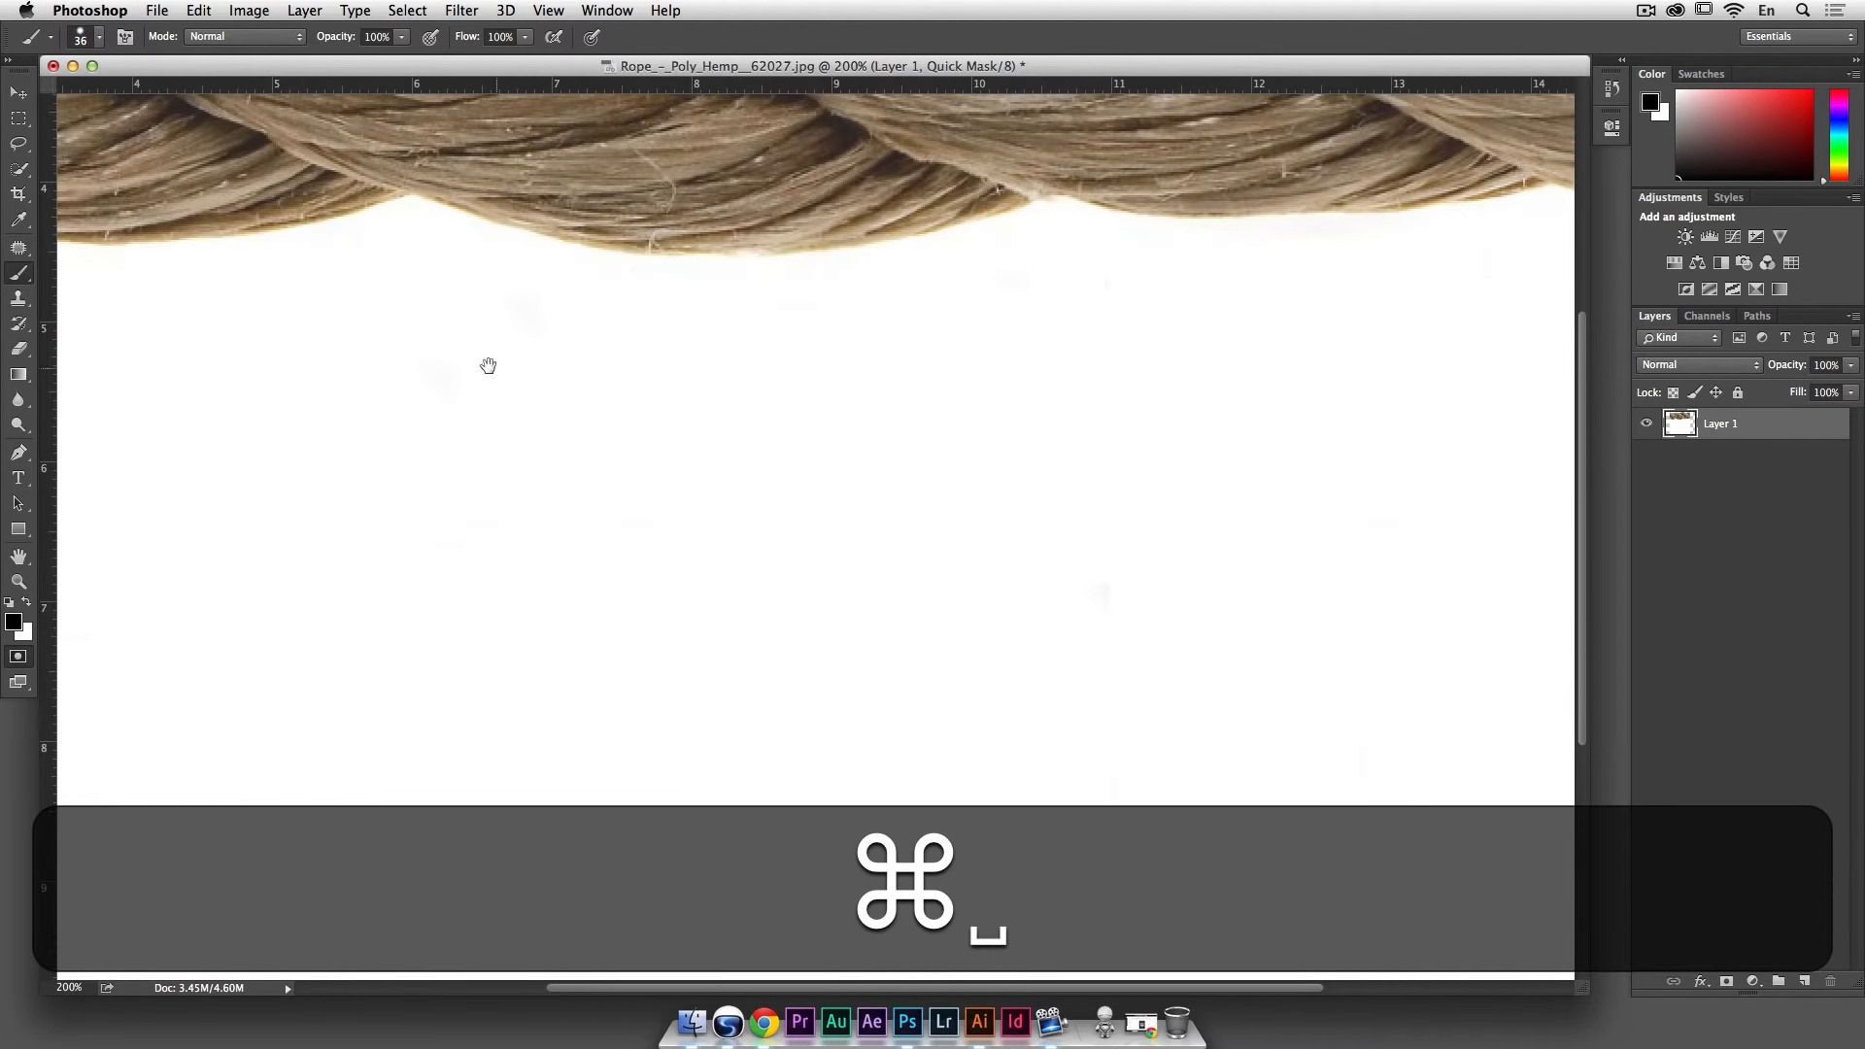
{"action": "left_click_drag", "start_coordinate": [487, 367], "coordinate": [1238, 529]}
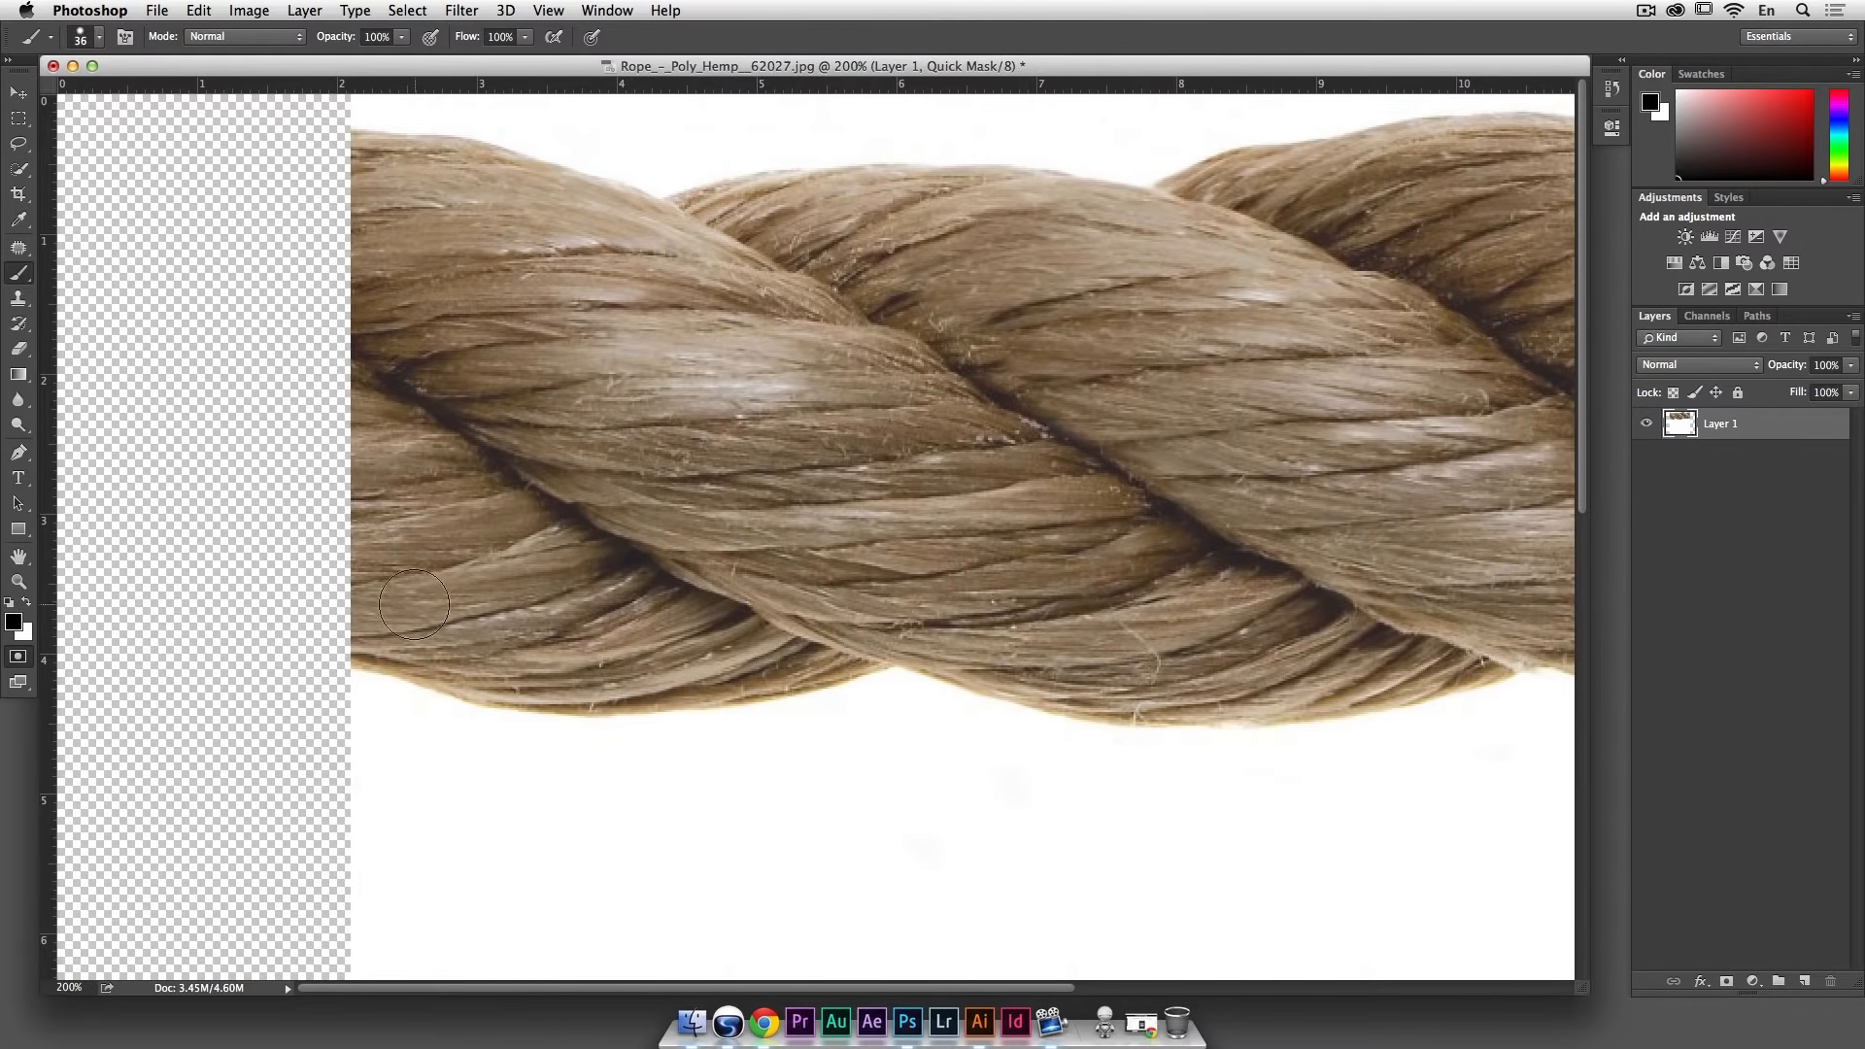
{"action": "left_click", "coordinate": [351, 632]}
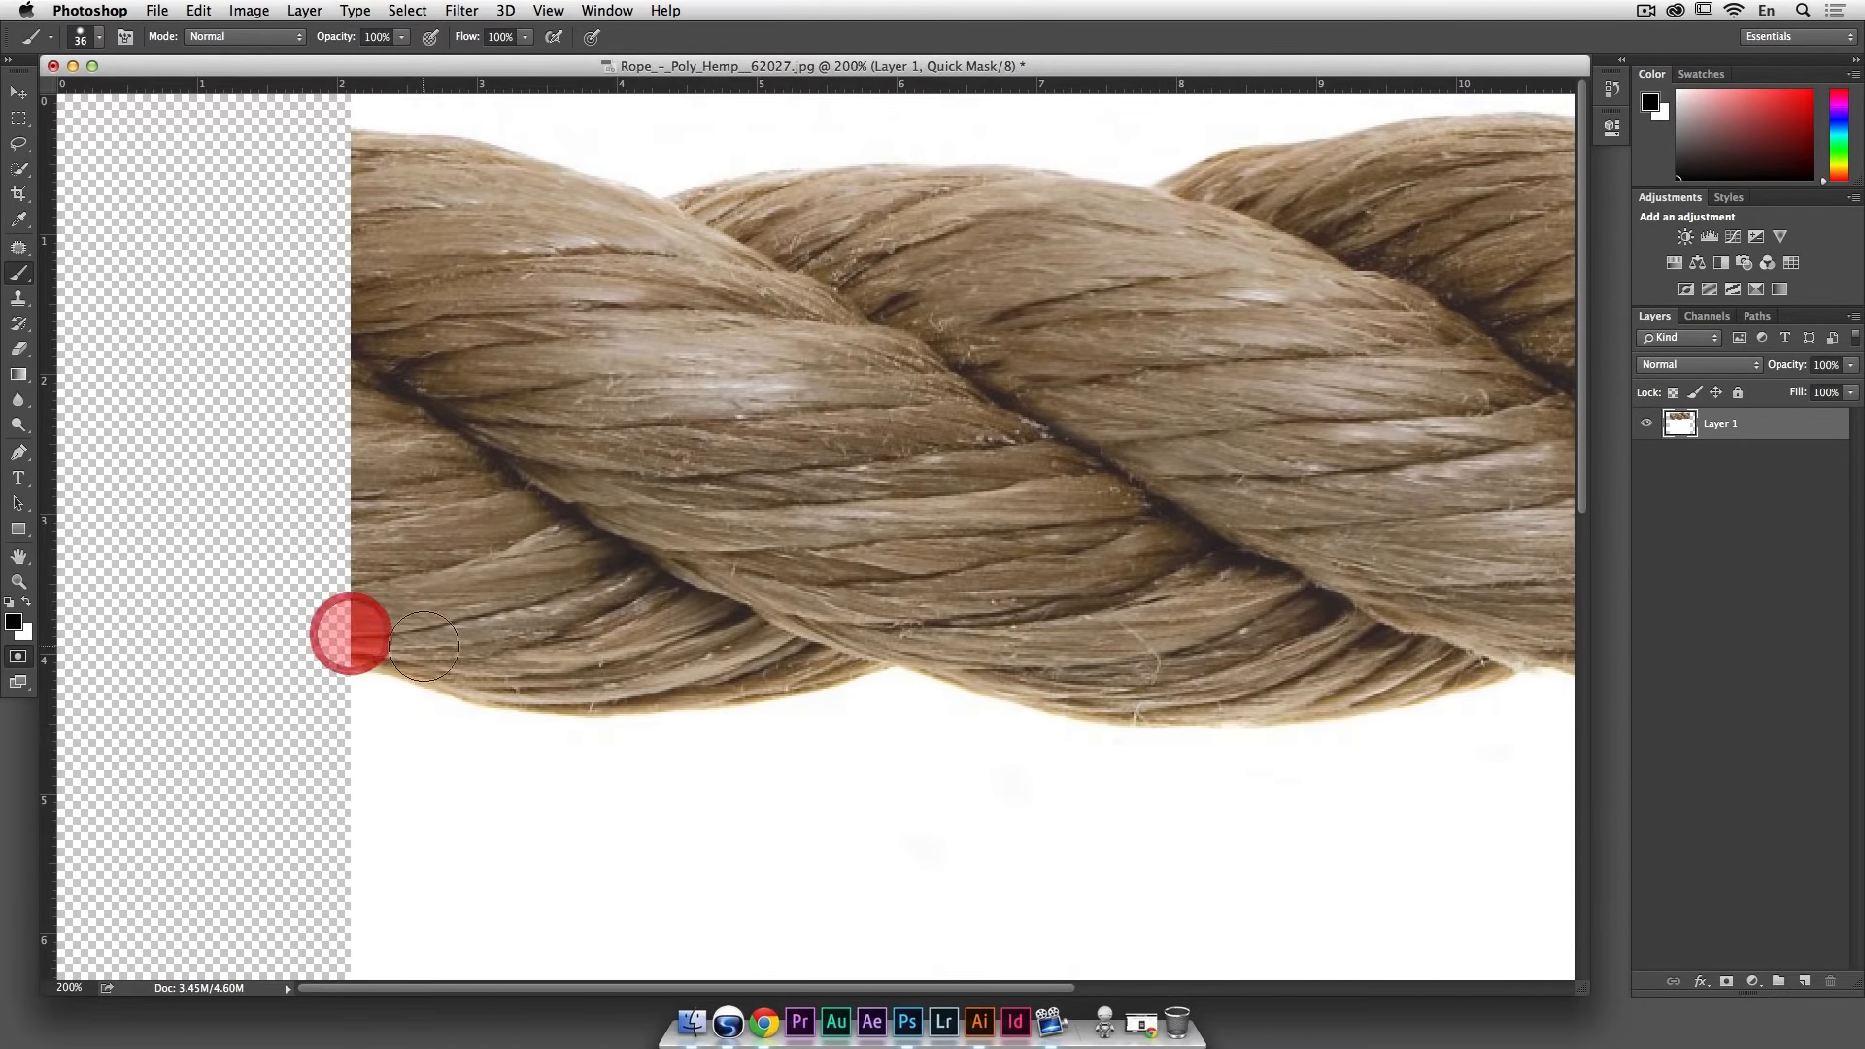
{"action": "key", "text": "shift"}
{"action": "left_click", "coordinate": [418, 646], "text": "shift"}
{"action": "left_click", "coordinate": [454, 663], "text": "shift"}
{"action": "left_click", "coordinate": [515, 672], "text": "shift"}
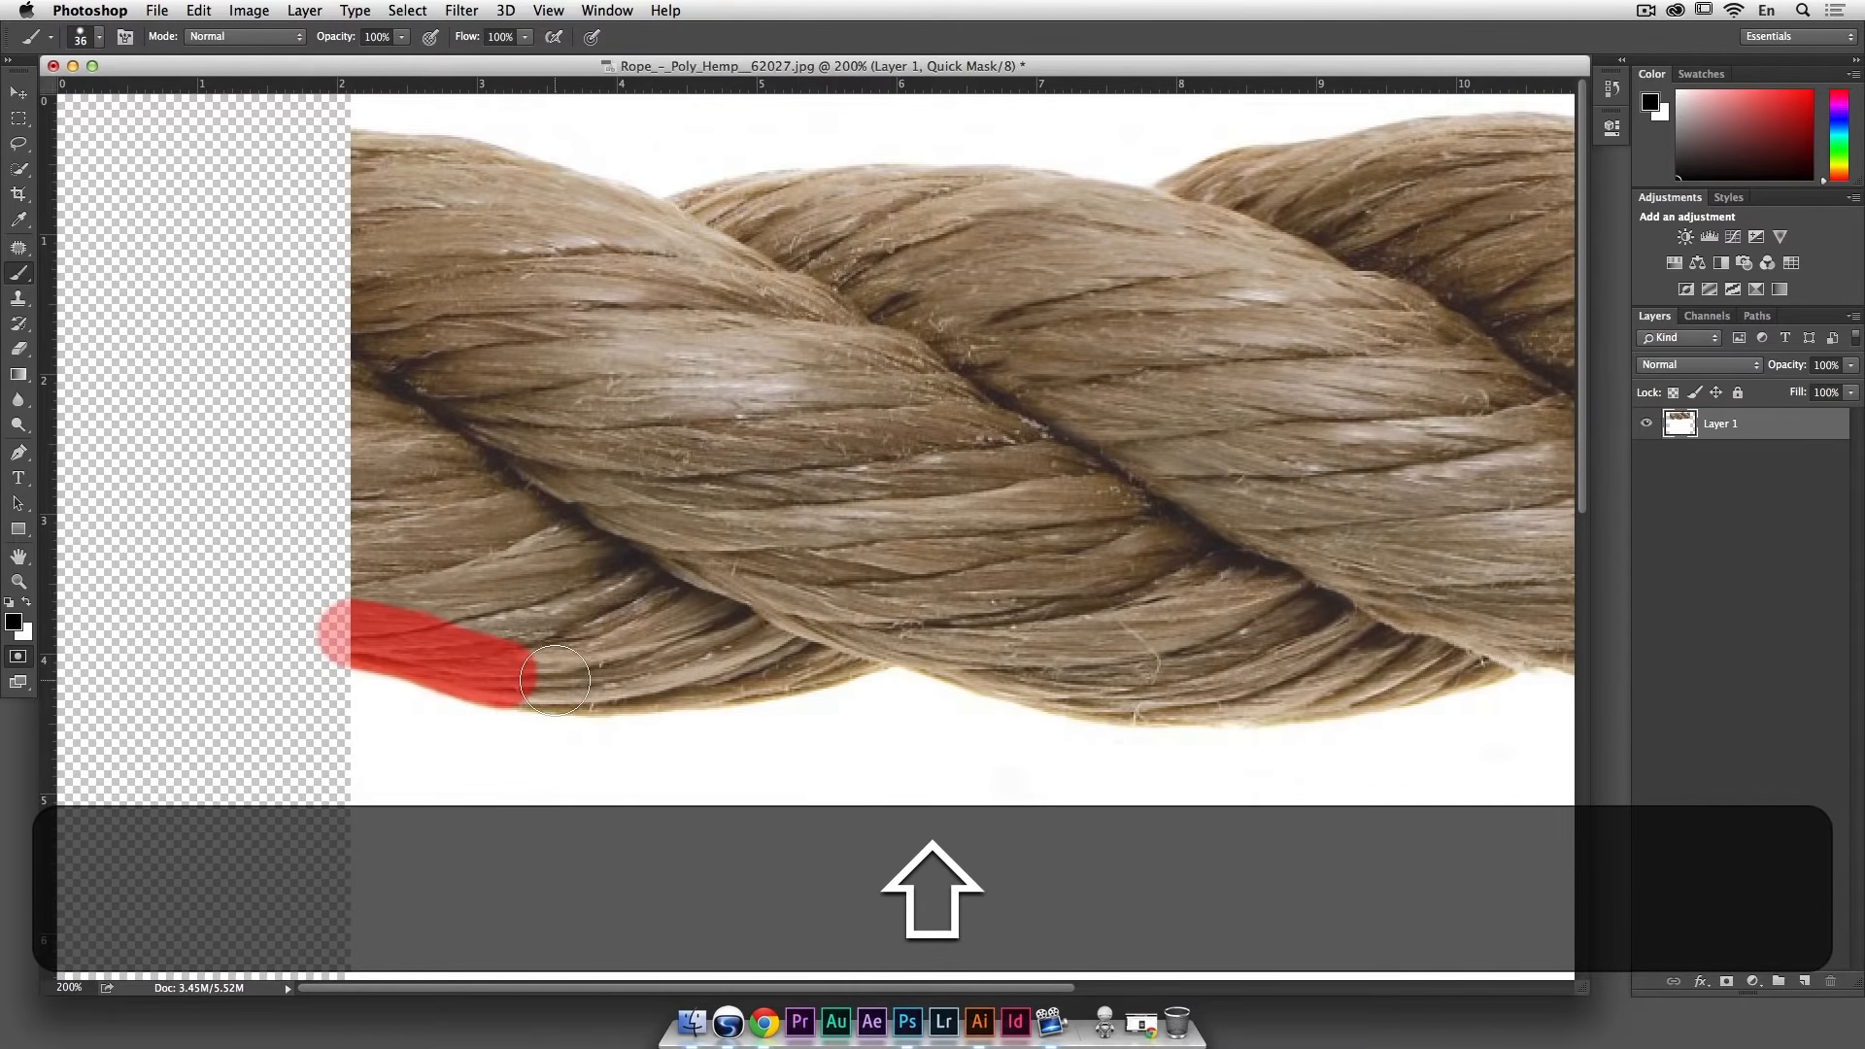
{"action": "left_click", "coordinate": [554, 680], "text": "shift"}
{"action": "left_click", "coordinate": [625, 677], "text": "shift"}
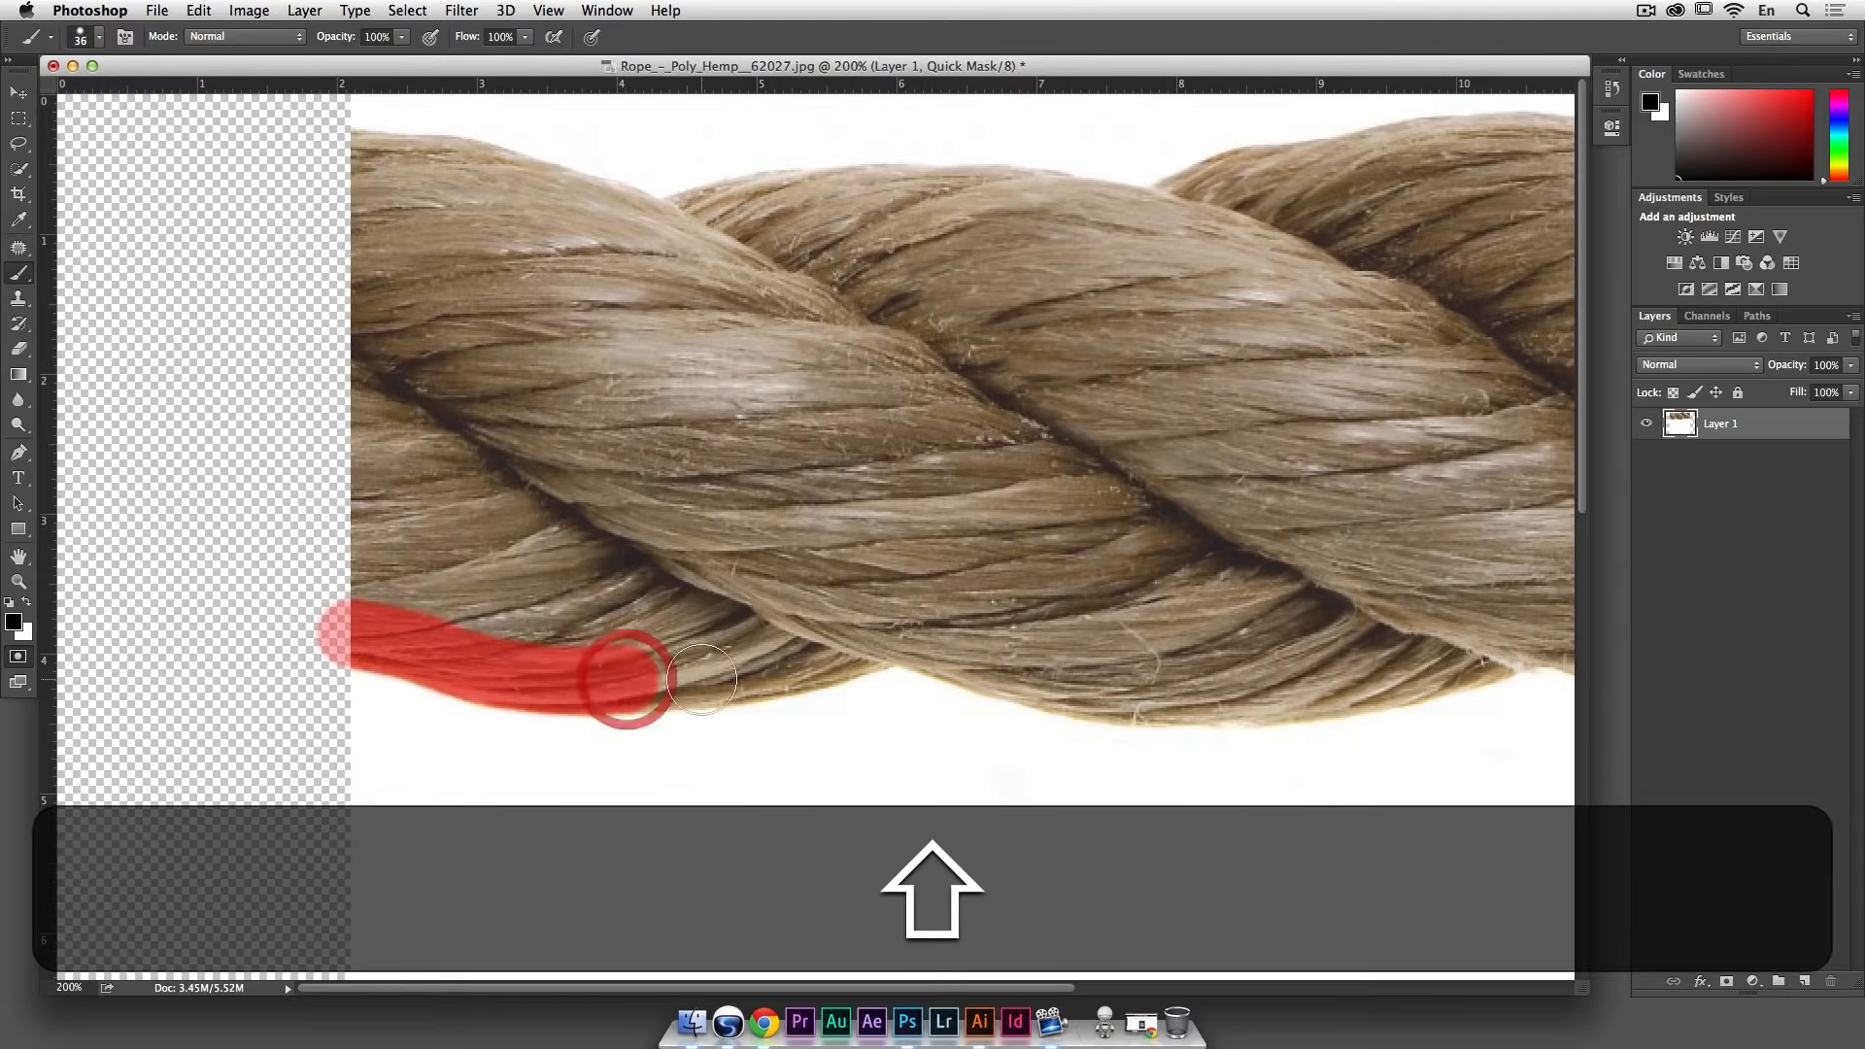
{"action": "left_click", "coordinate": [702, 672], "text": "shift"}
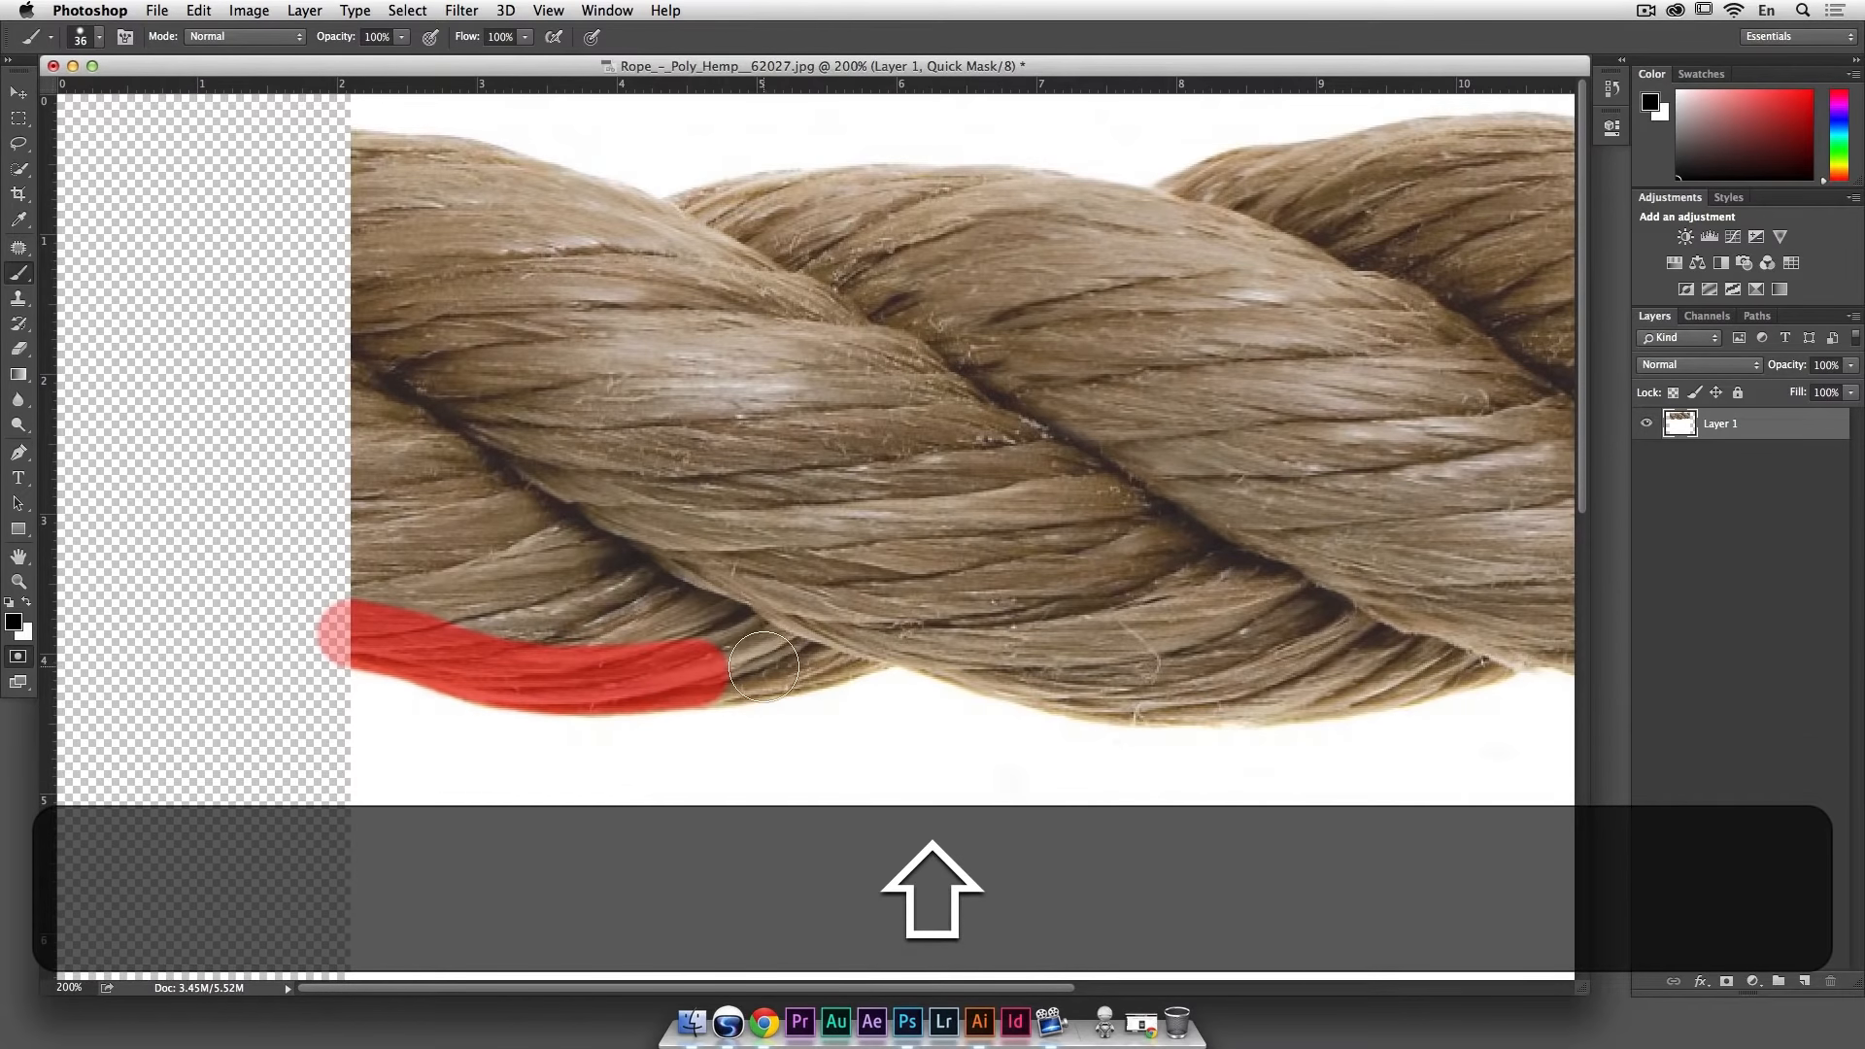
{"action": "left_click", "coordinate": [799, 656], "text": "shift"}
{"action": "mouse_move", "coordinate": [873, 633]}
{"action": "left_mouse_down"}
{"action": "mouse_move", "coordinate": [928, 616]}
{"action": "mouse_move", "coordinate": [911, 632]}
{"action": "left_mouse_up"}
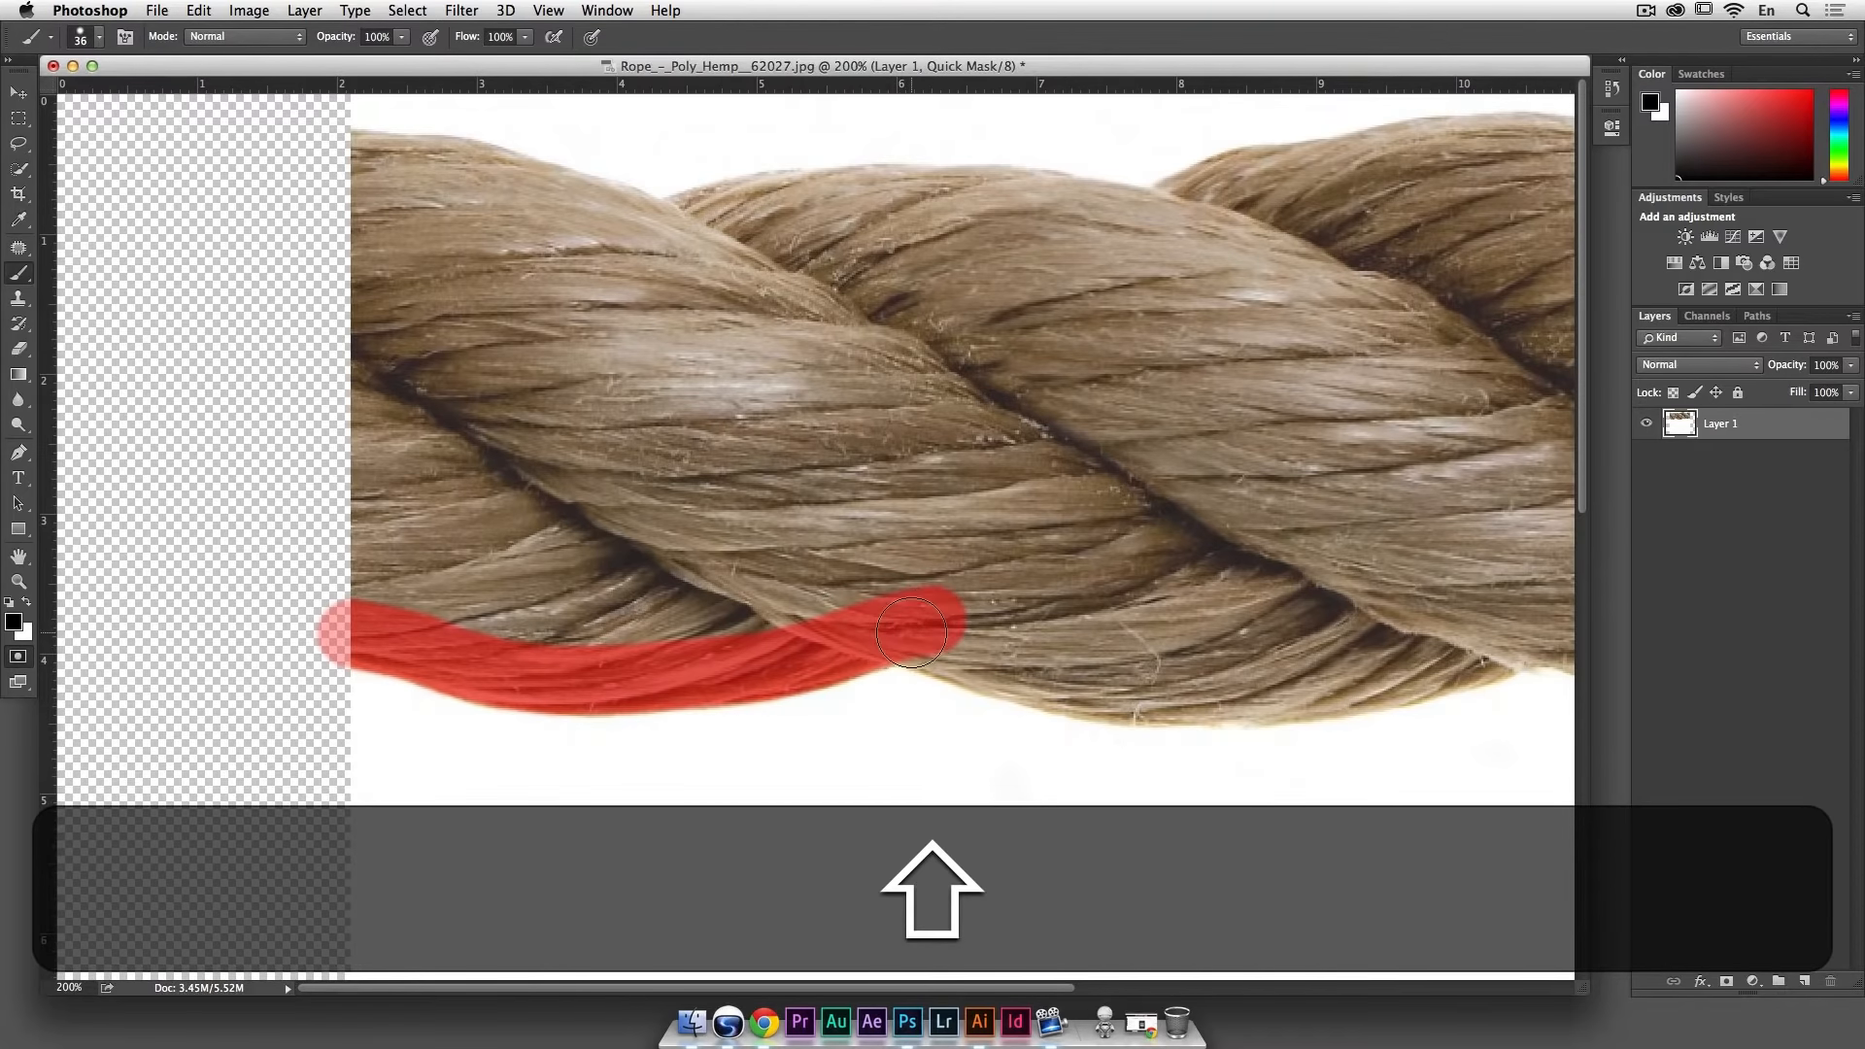
Step: Extend the quick mask along the lower edge of the second strand up to the next notch
{"action": "left_click", "coordinate": [984, 656]}
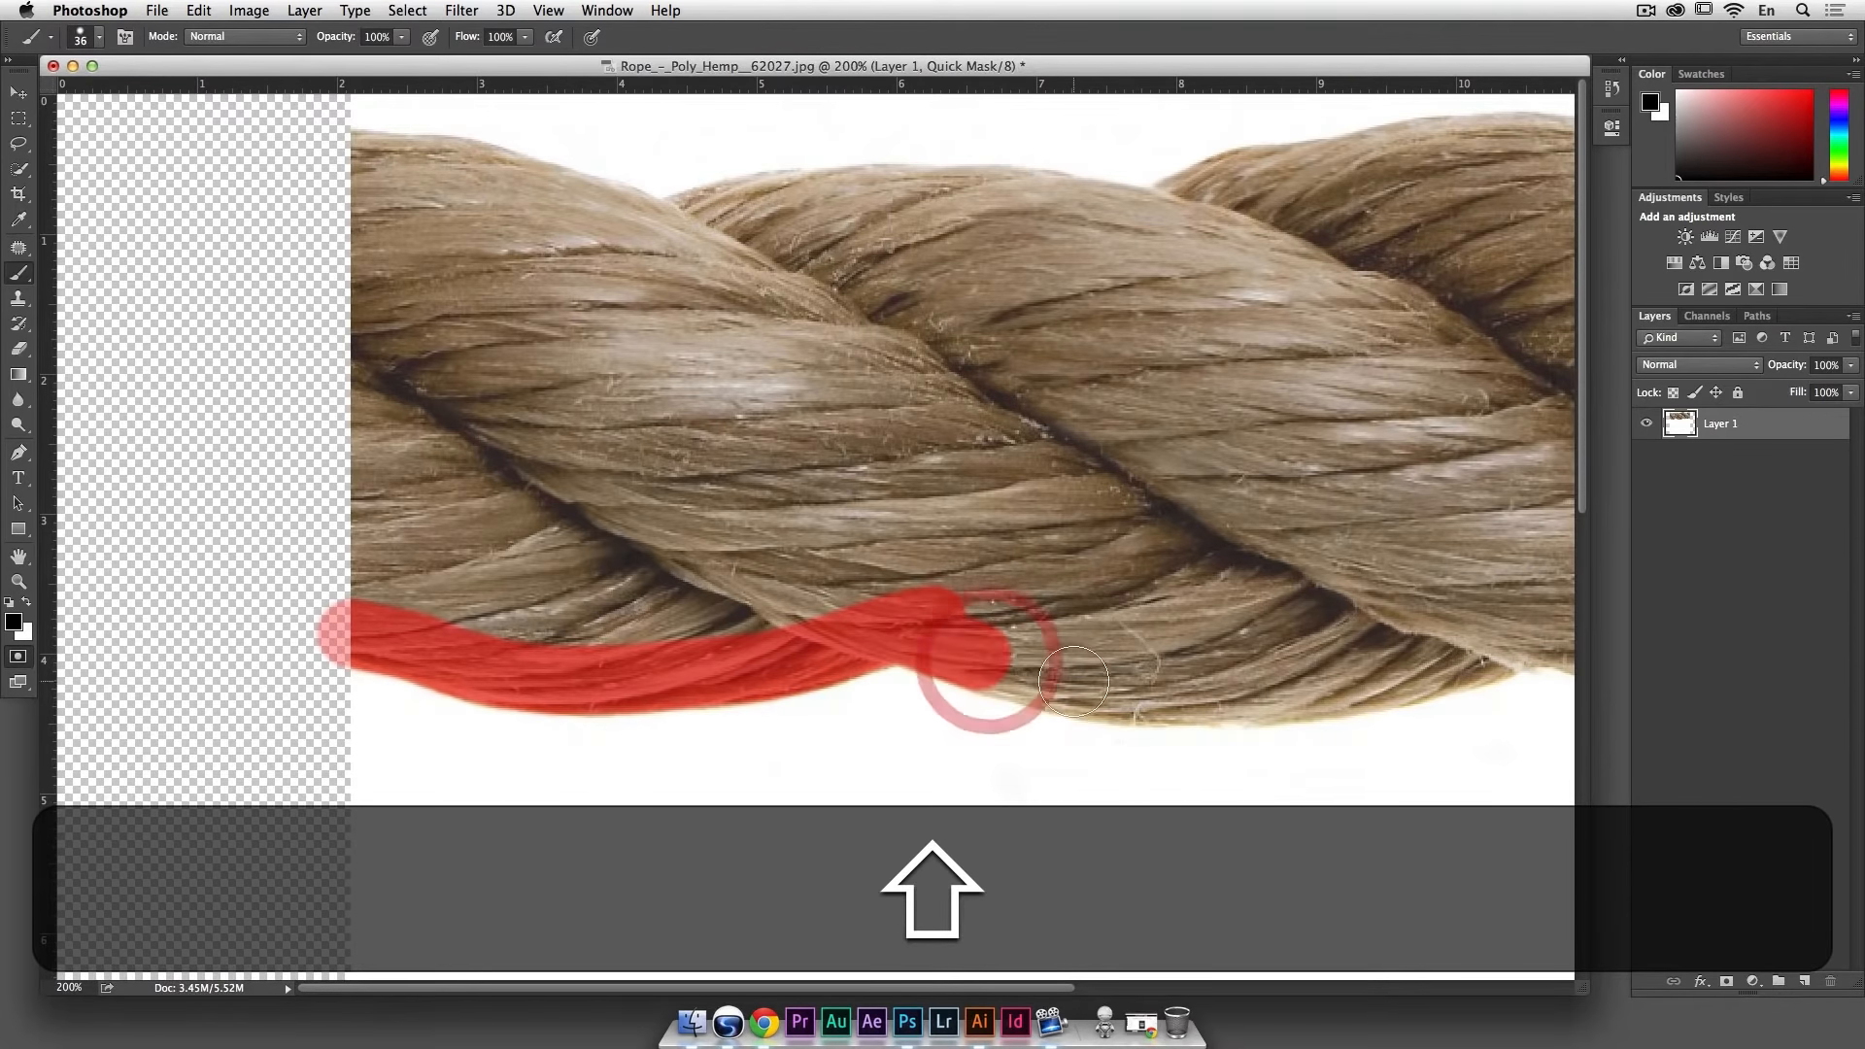
{"action": "mouse_move", "coordinate": [1073, 680]}
{"action": "left_mouse_down"}
{"action": "mouse_move", "coordinate": [1266, 691]}
{"action": "mouse_move", "coordinate": [1472, 645]}
{"action": "left_mouse_up"}
{"action": "left_click", "coordinate": [1522, 631], "text": "shift"}
Step: Continue the quick mask in connected straight strokes along the third strand's lower edge, past the last notch to the rope's right end
{"action": "left_click_drag", "start_coordinate": [1475, 613], "coordinate": [883, 504]}
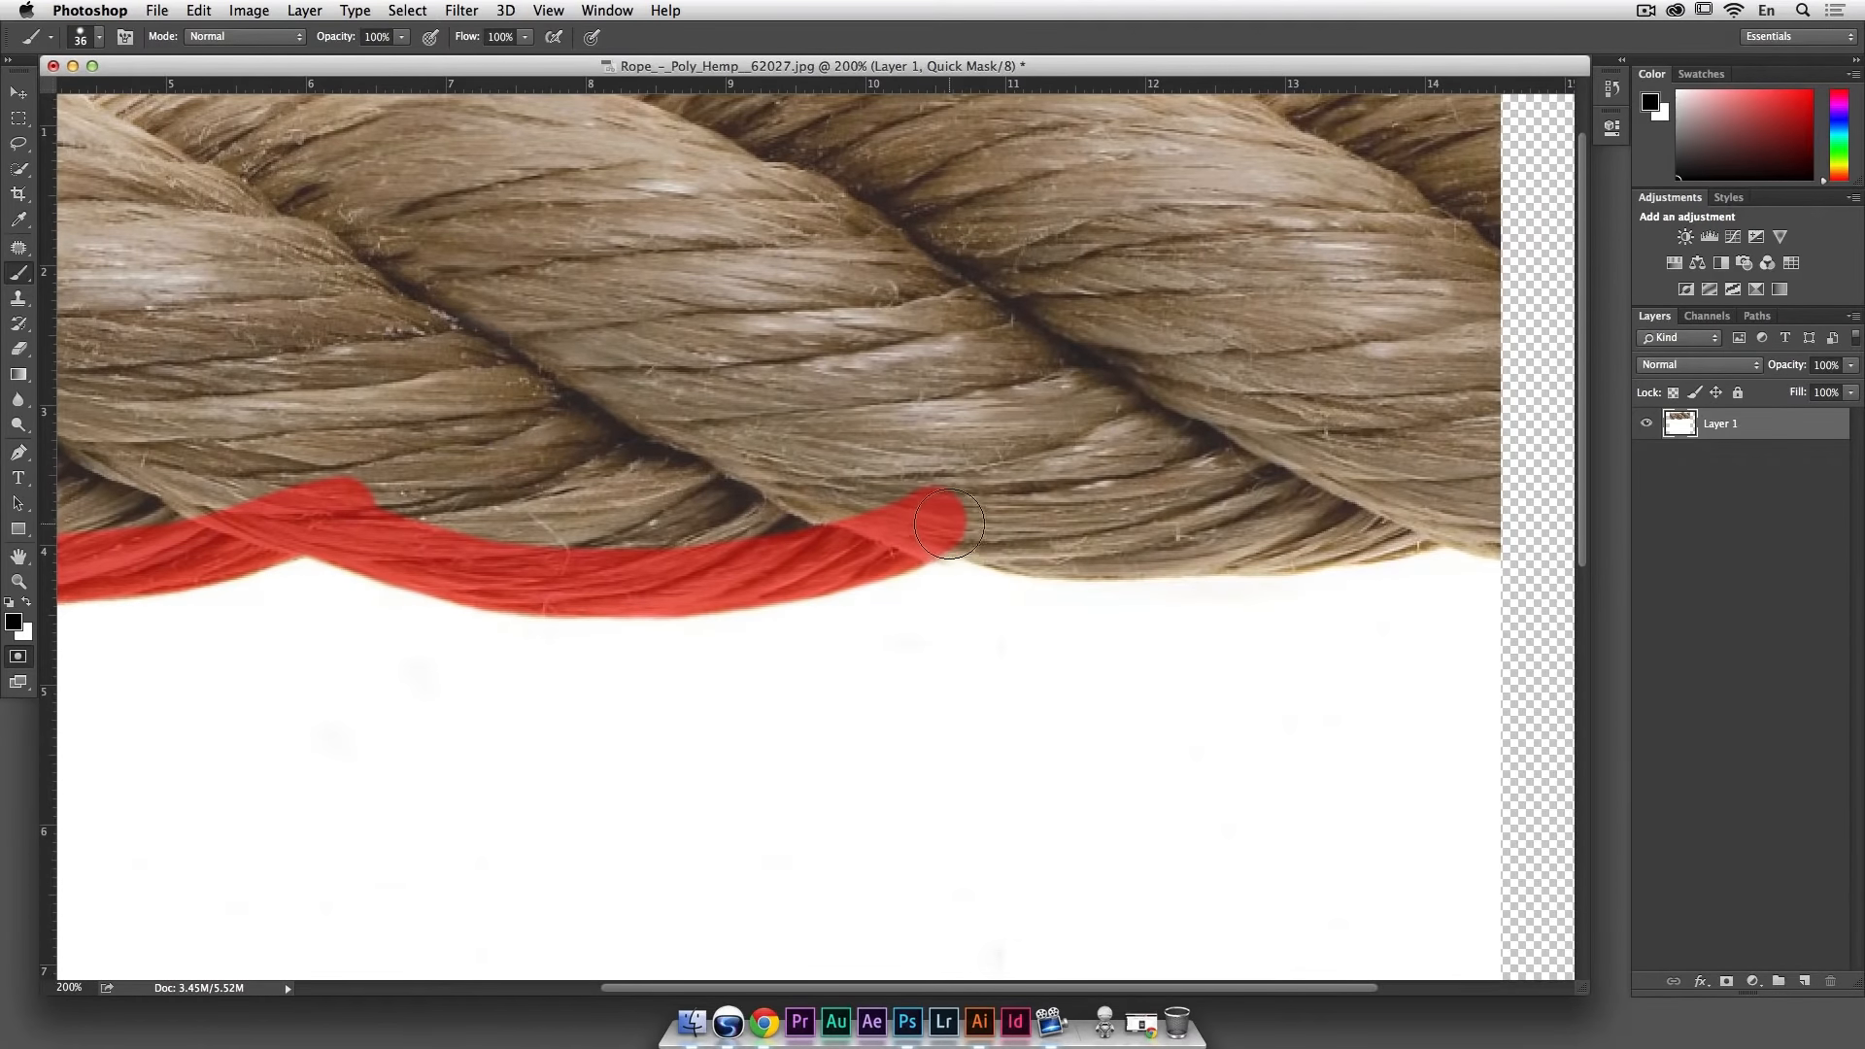
{"action": "left_click", "coordinate": [941, 521], "text": "shift"}
{"action": "left_click", "coordinate": [990, 531], "text": "shift"}
{"action": "left_click", "coordinate": [1019, 538], "text": "shift"}
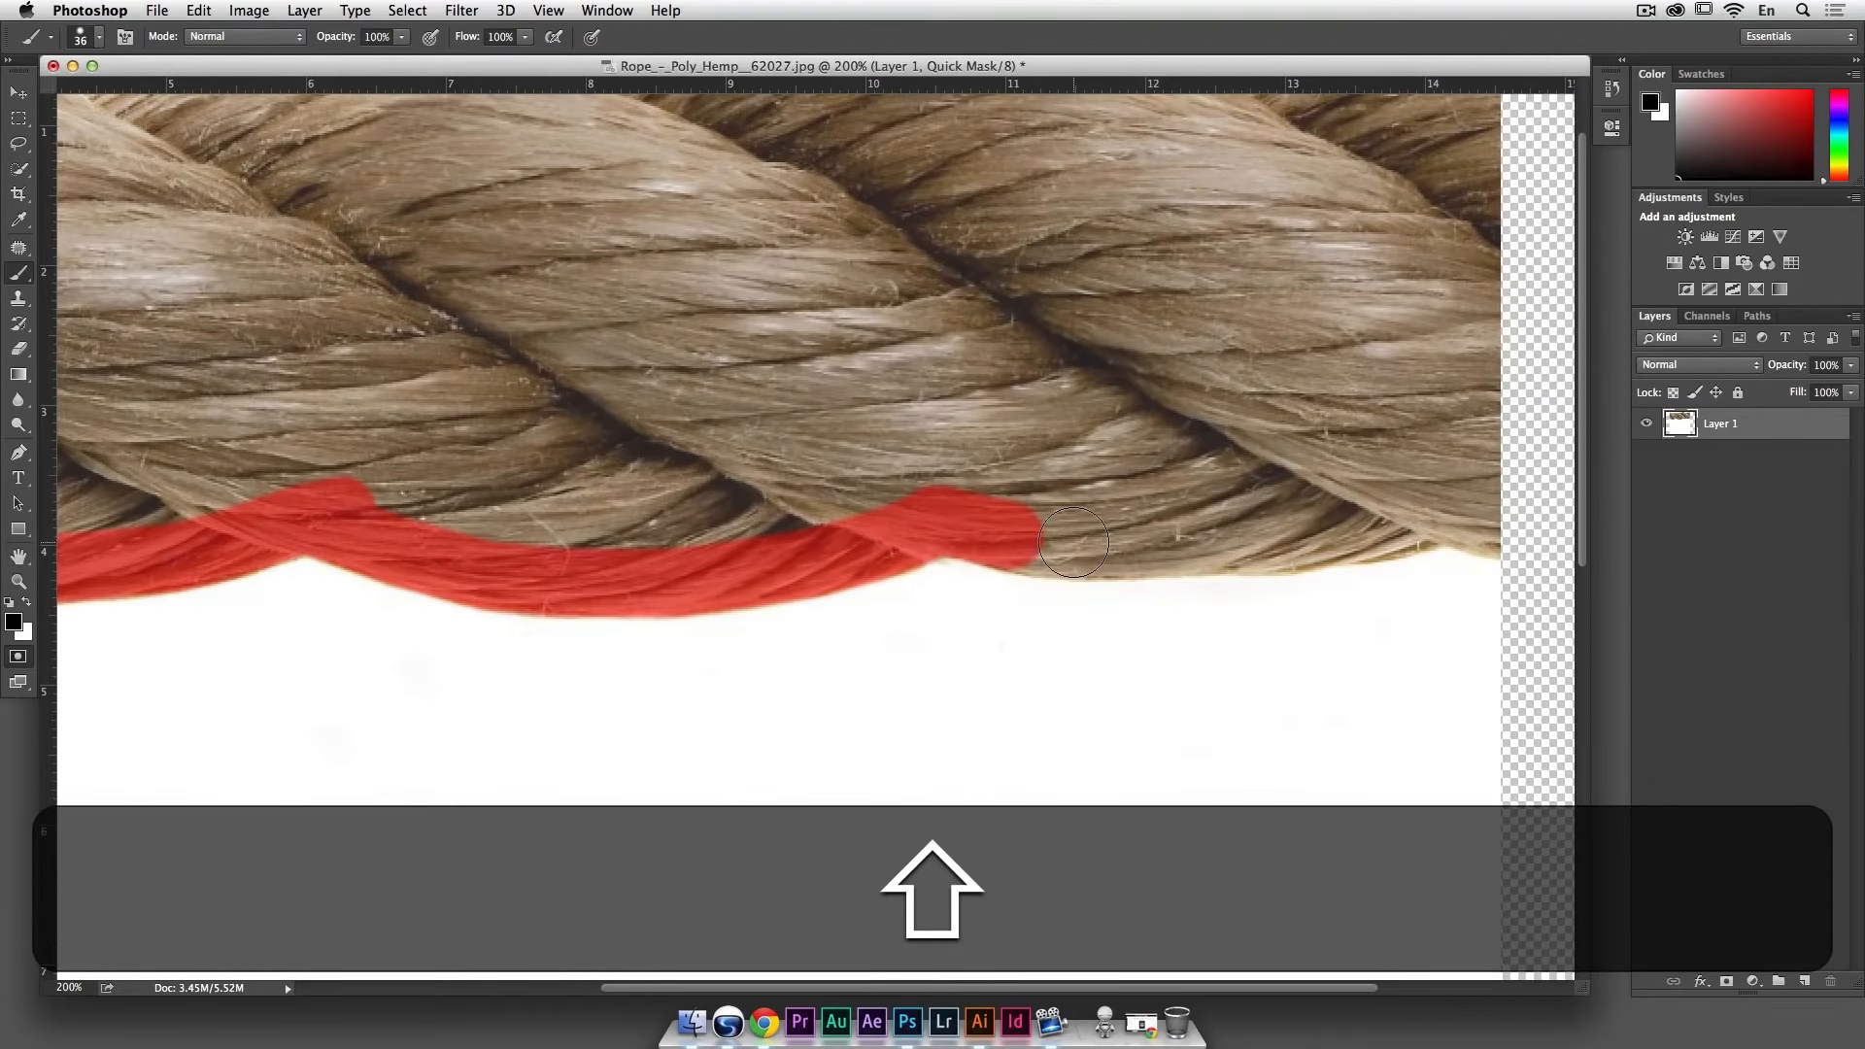
{"action": "left_click", "coordinate": [1086, 542], "text": "shift"}
{"action": "left_click", "coordinate": [1175, 541], "text": "shift"}
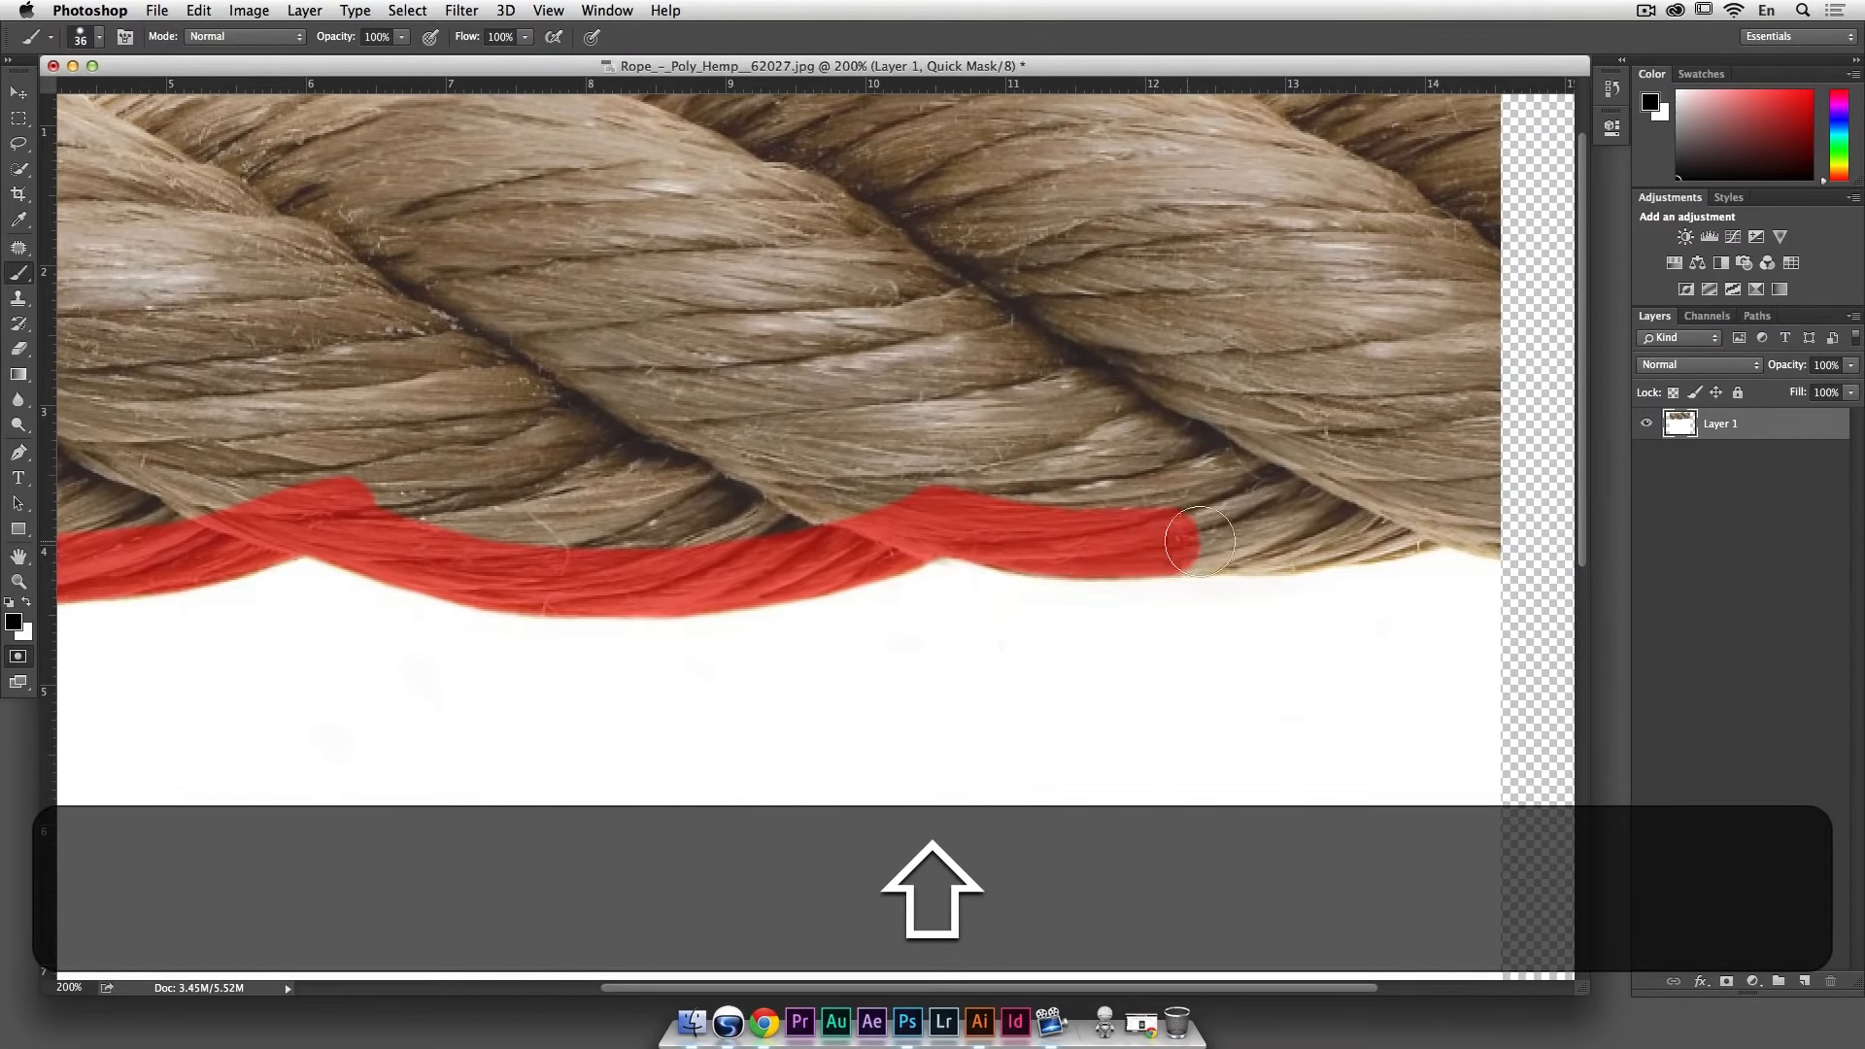
{"action": "left_click", "coordinate": [1238, 541], "text": "shift"}
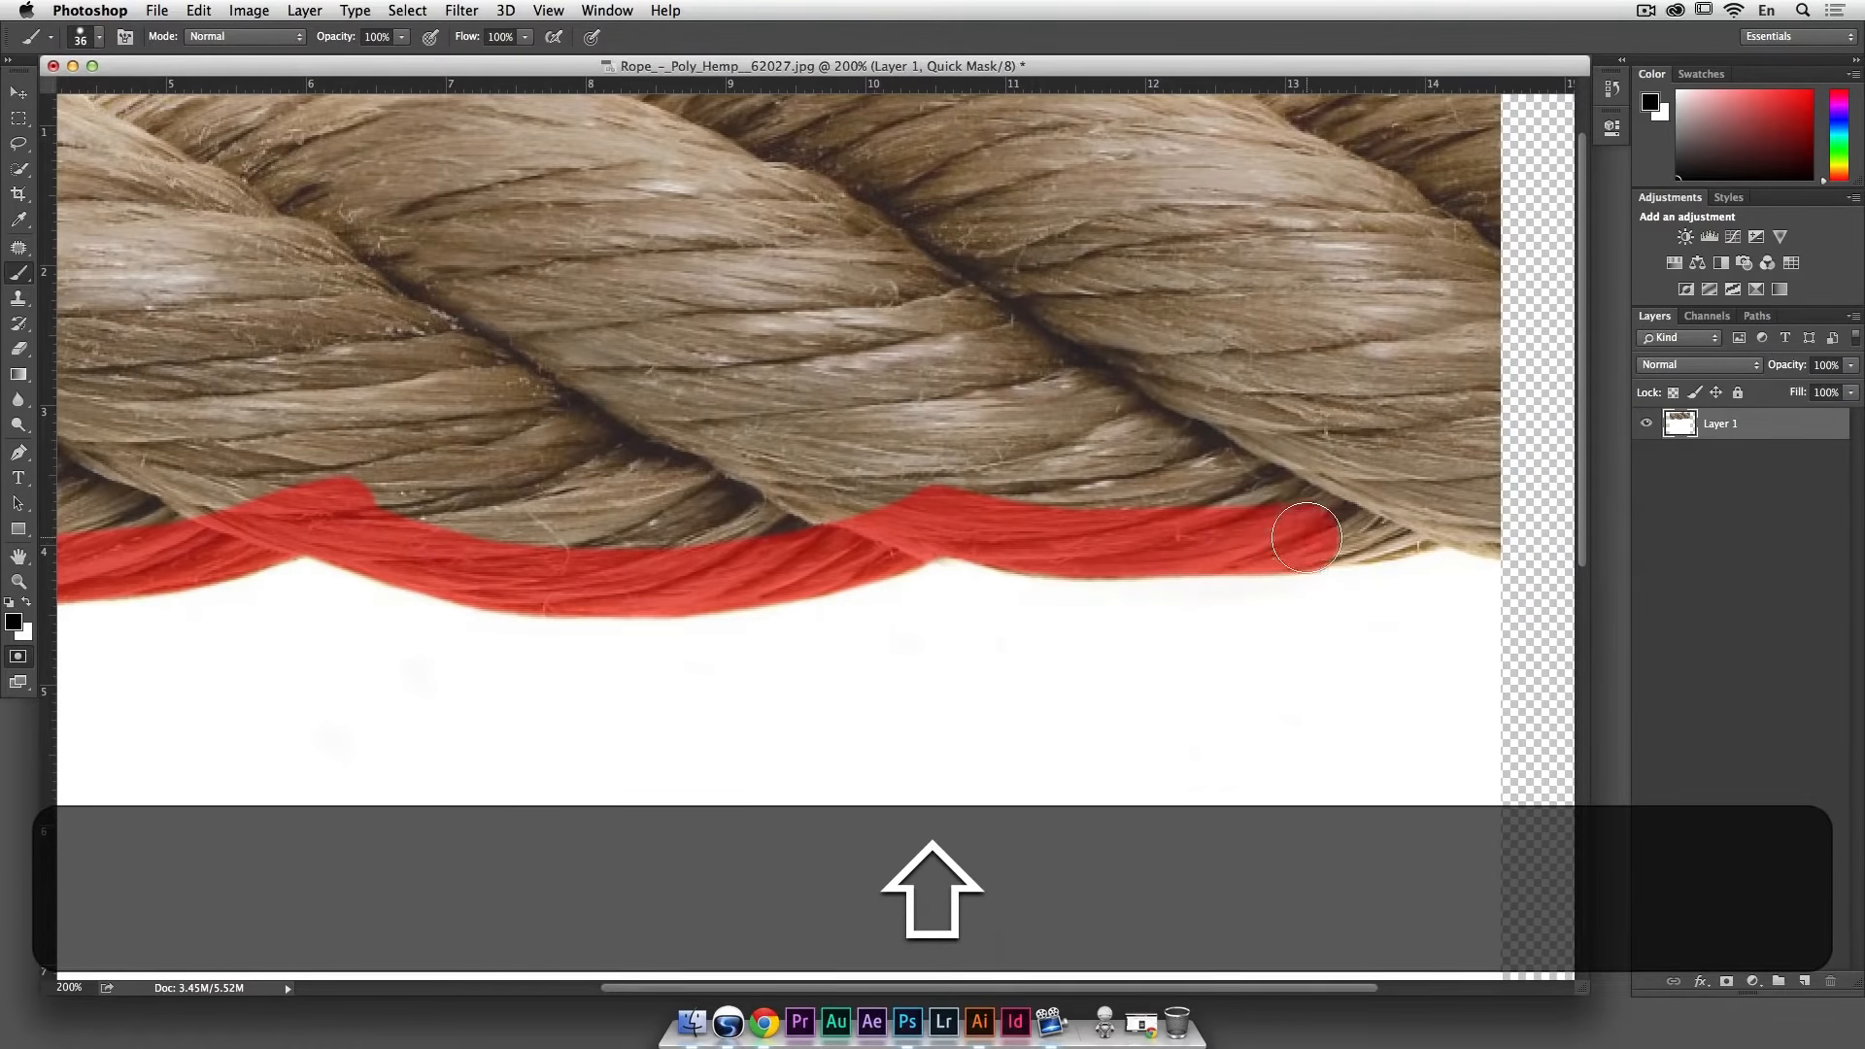
{"action": "left_click", "coordinate": [1344, 530], "text": "shift"}
{"action": "left_click", "coordinate": [1389, 519], "text": "shift"}
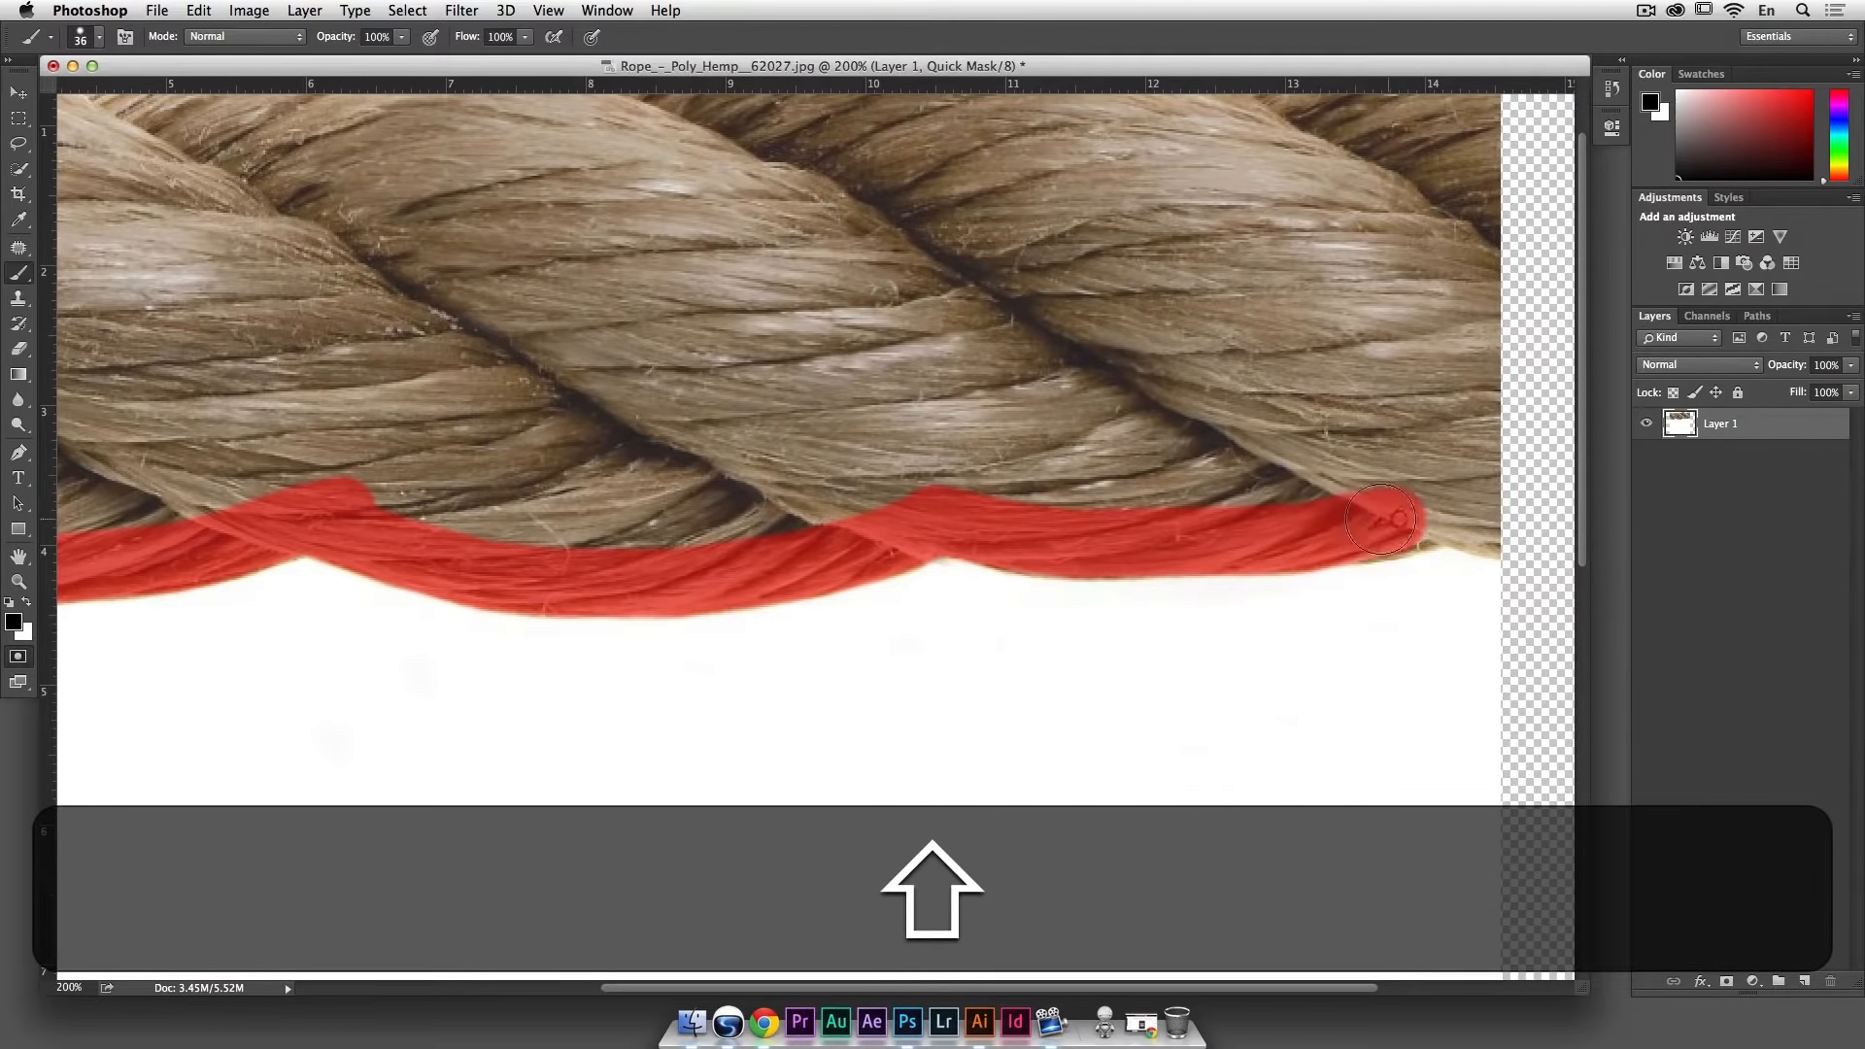
{"action": "left_click", "coordinate": [1361, 526], "text": "shift"}
{"action": "left_click", "coordinate": [1399, 525], "text": "shift"}
{"action": "left_click", "coordinate": [1464, 510], "text": "shift"}
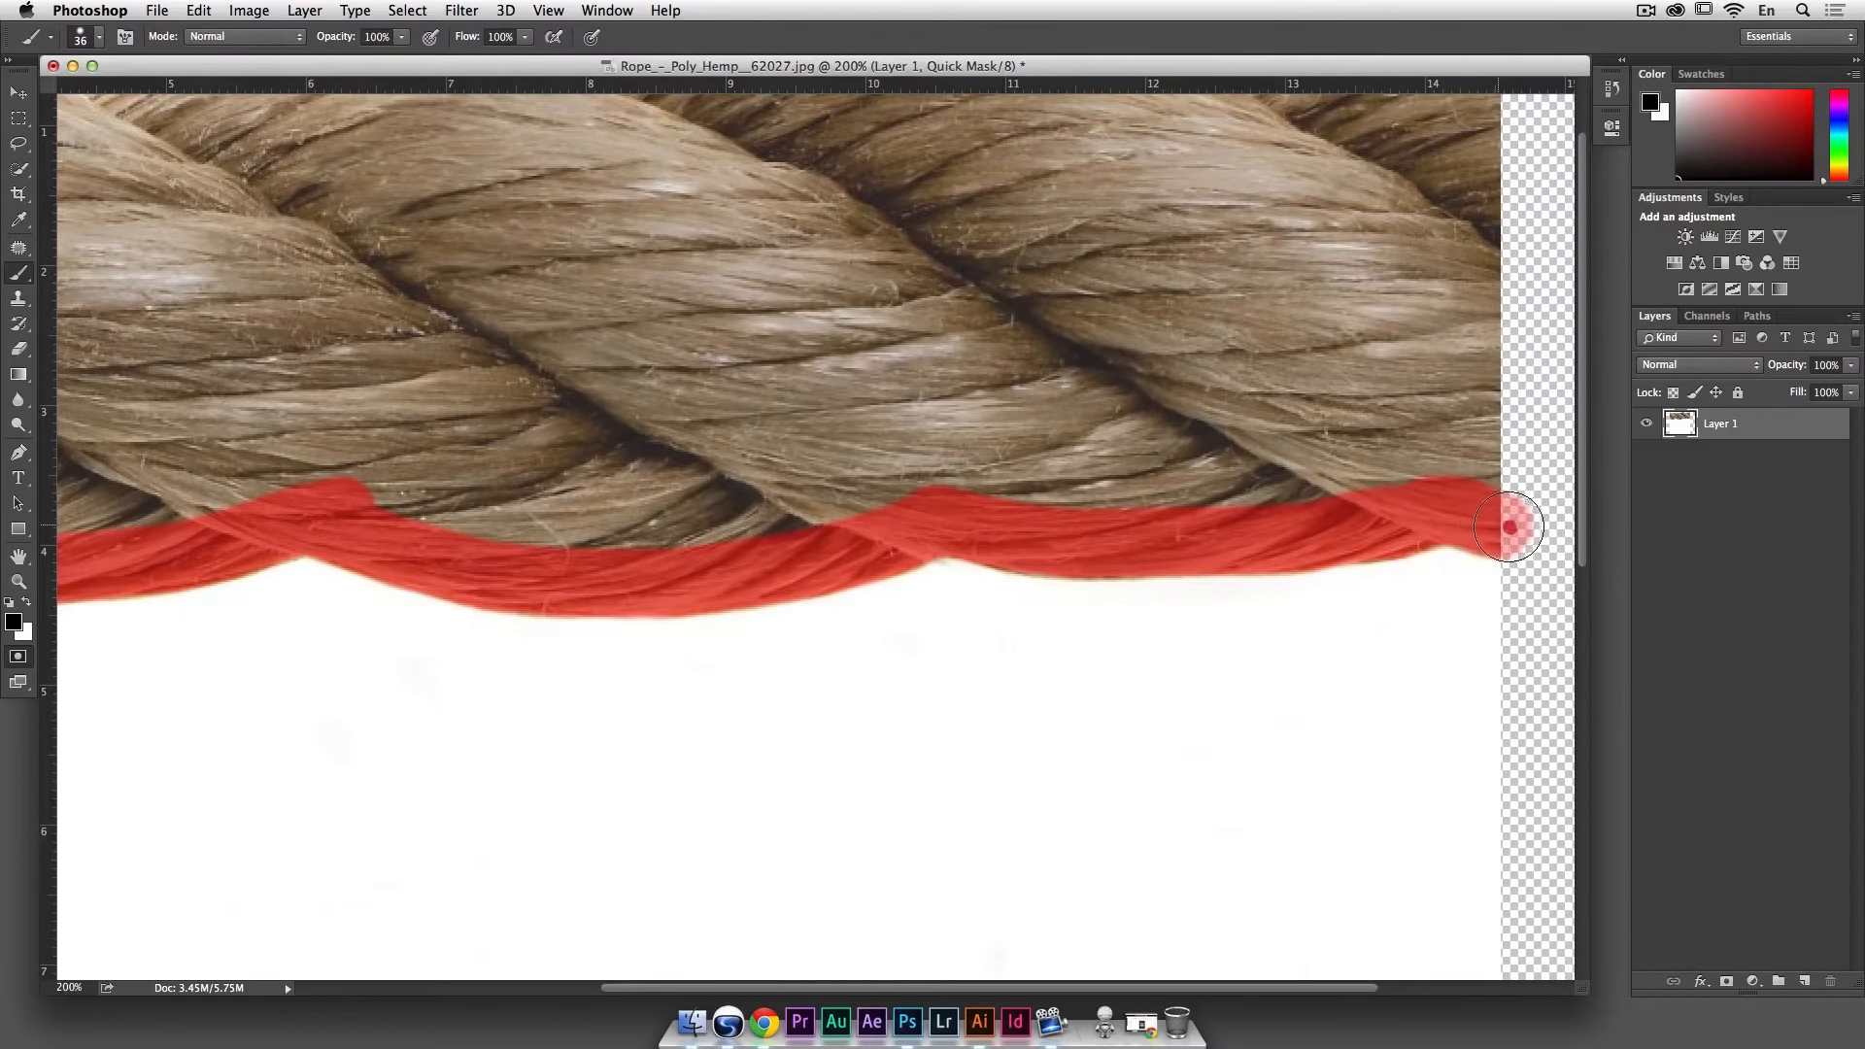
Step: Paint the quick mask along the rope's right end, from the lower edge up to the upper edge
{"action": "key", "text": "space"}
{"action": "left_click_drag", "start_coordinate": [1514, 512], "coordinate": [1503, 616]}
{"action": "left_click_drag", "start_coordinate": [1467, 316], "coordinate": [1448, 393]}
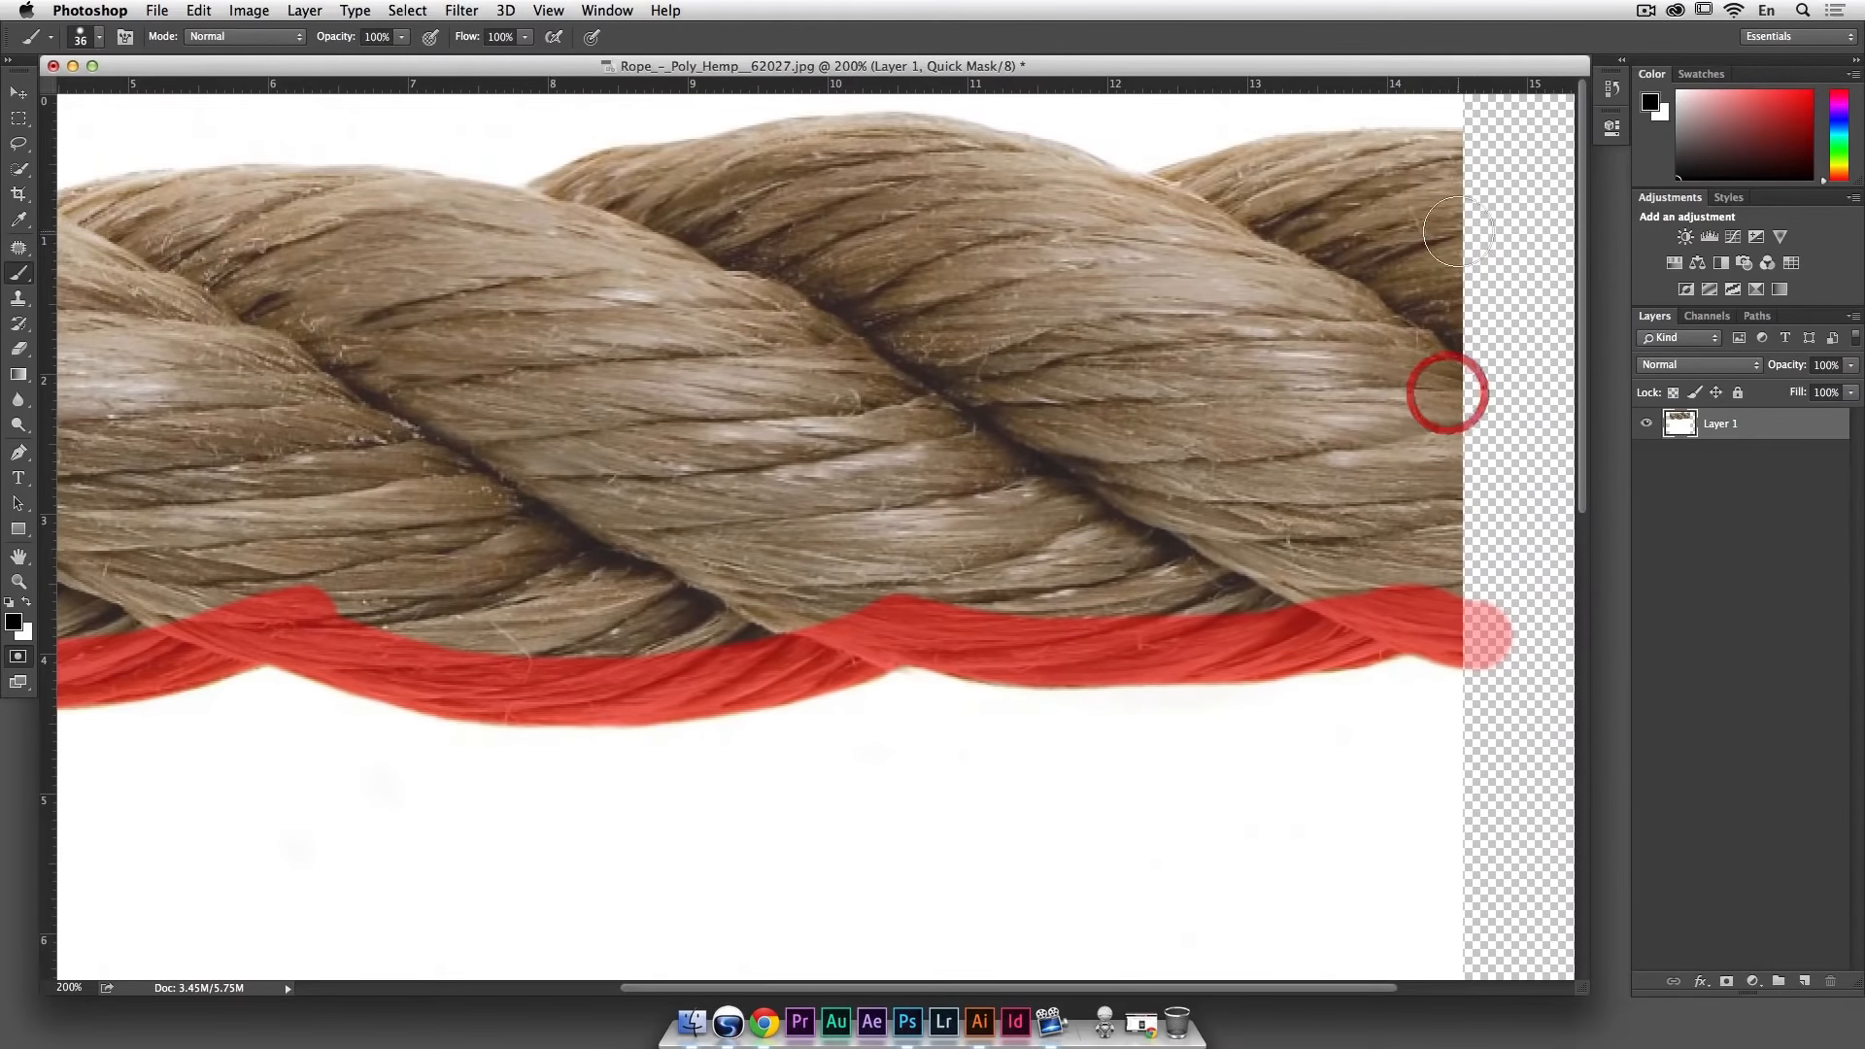
{"action": "left_click", "coordinate": [1460, 163]}
{"action": "mouse_move", "coordinate": [1408, 163]}
{"action": "left_mouse_down"}
{"action": "mouse_move", "coordinate": [1460, 176]}
{"action": "mouse_move", "coordinate": [1443, 581]}
{"action": "left_mouse_up"}
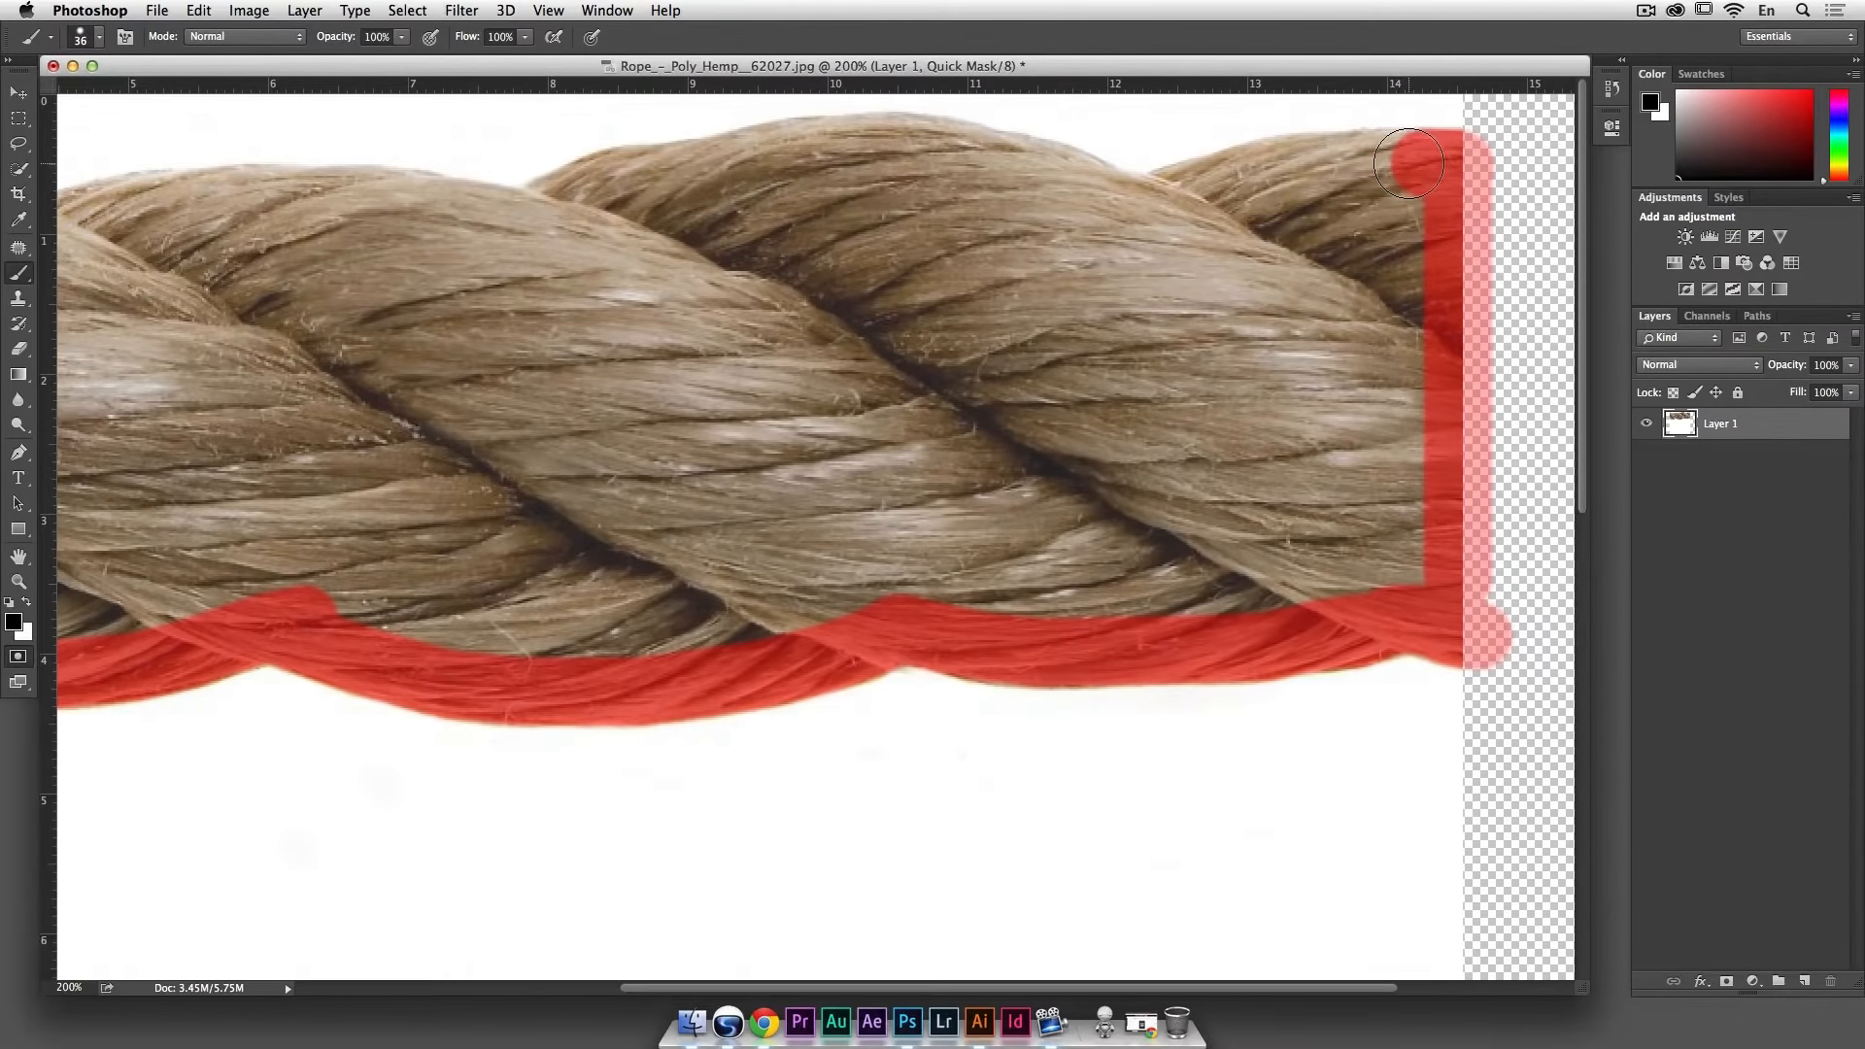
Step: Paint the quick mask in connected straight strokes along the rope's upper edge, from the right end across two strands to the second notch
{"action": "key", "text": "shift"}
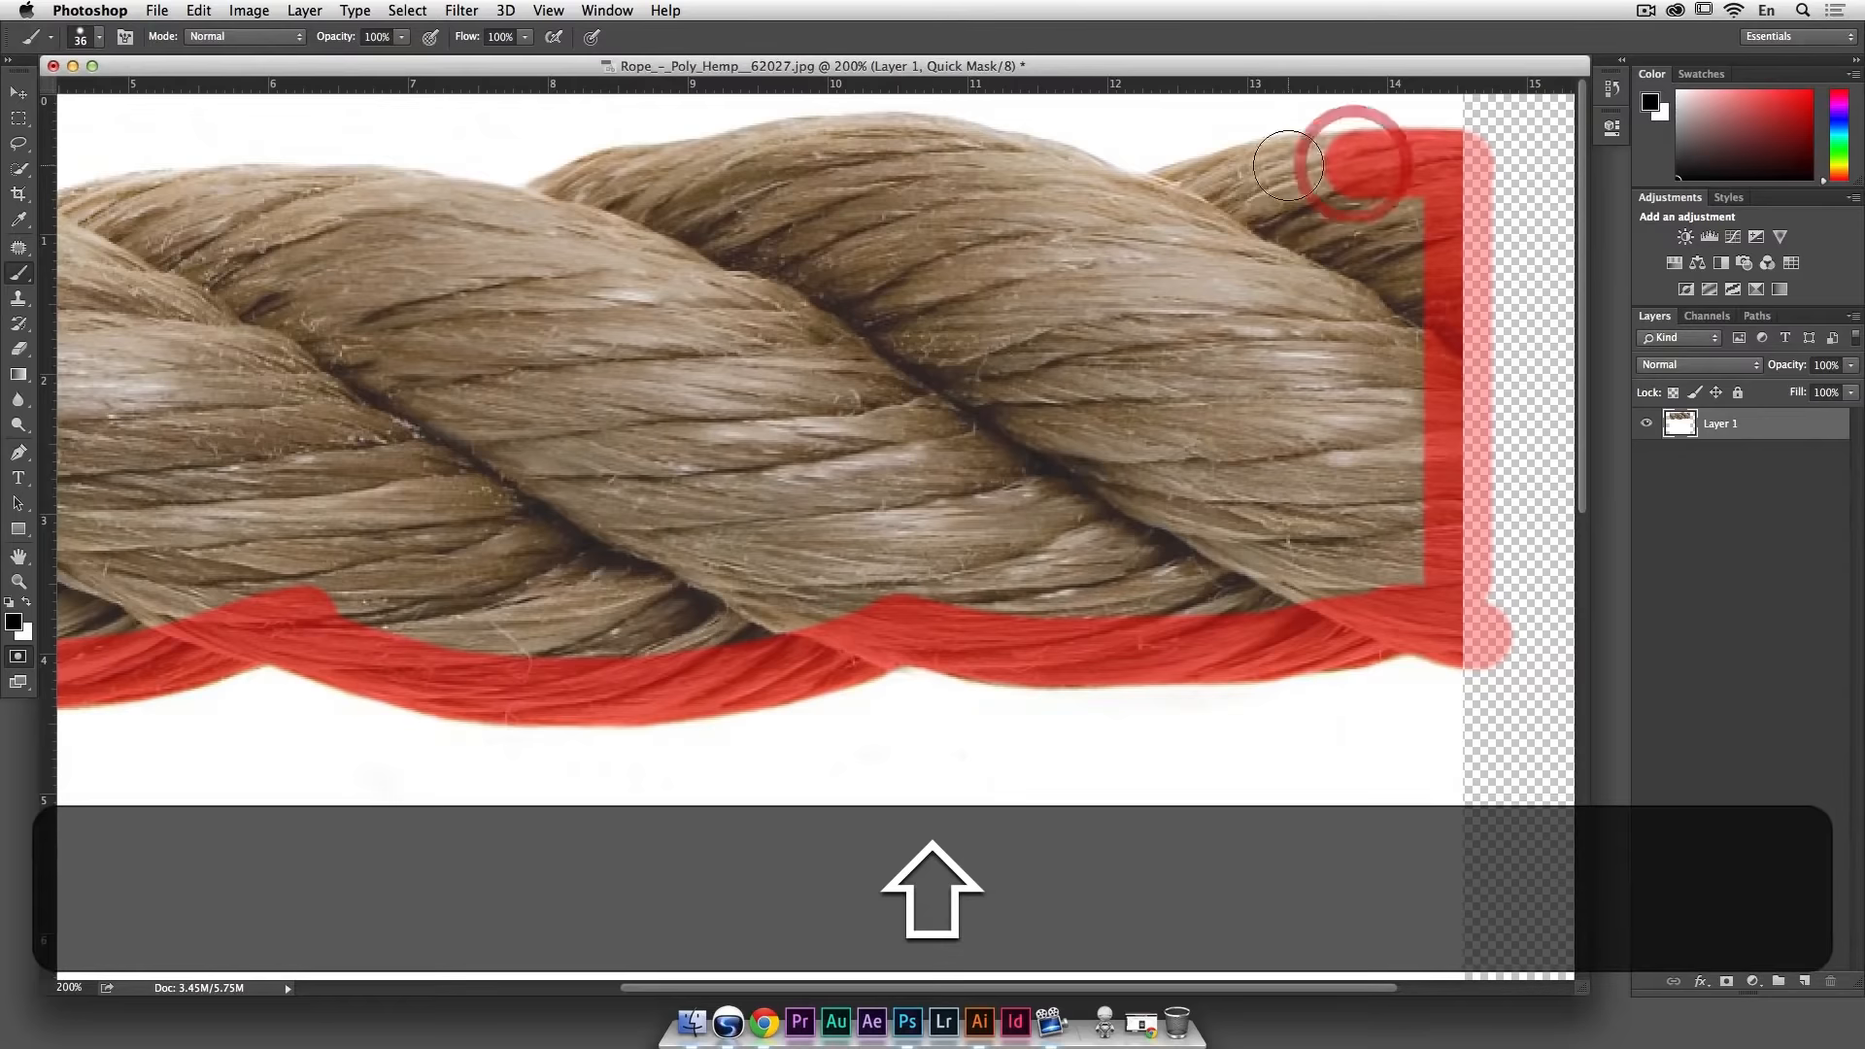
{"action": "mouse_move", "coordinate": [1353, 164]}
{"action": "left_mouse_down"}
{"action": "mouse_move", "coordinate": [1140, 208]}
{"action": "mouse_move", "coordinate": [938, 146]}
{"action": "mouse_move", "coordinate": [800, 146]}
{"action": "mouse_move", "coordinate": [572, 198]}
{"action": "left_mouse_up"}
{"action": "left_click", "coordinate": [573, 198], "text": "shift"}
{"action": "left_click", "coordinate": [542, 213], "text": "shift"}
{"action": "left_click", "coordinate": [521, 227], "text": "shift"}
Step: Extend the quick mask along the upper edge of the middle strand to the next notch on its left
{"action": "key", "text": "space"}
{"action": "left_click_drag", "start_coordinate": [485, 239], "coordinate": [1003, 242]}
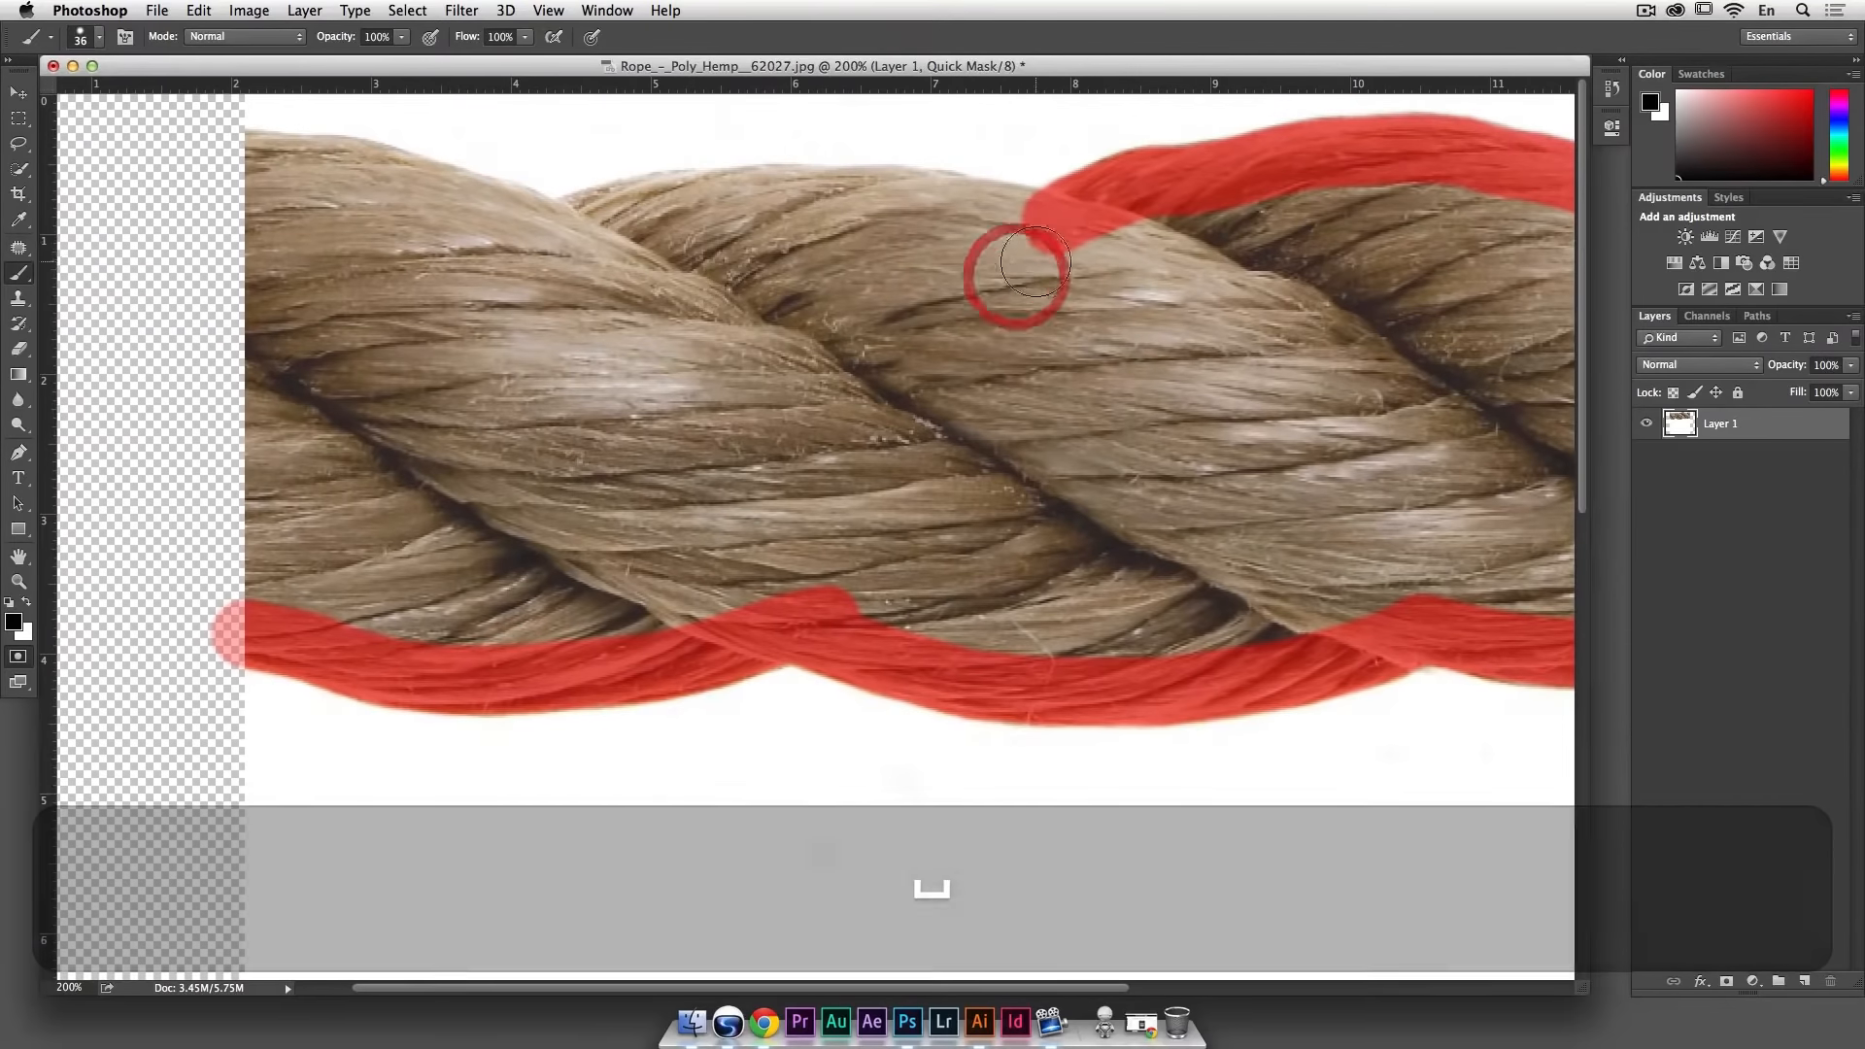
{"action": "left_click", "coordinate": [1014, 219], "text": "shift"}
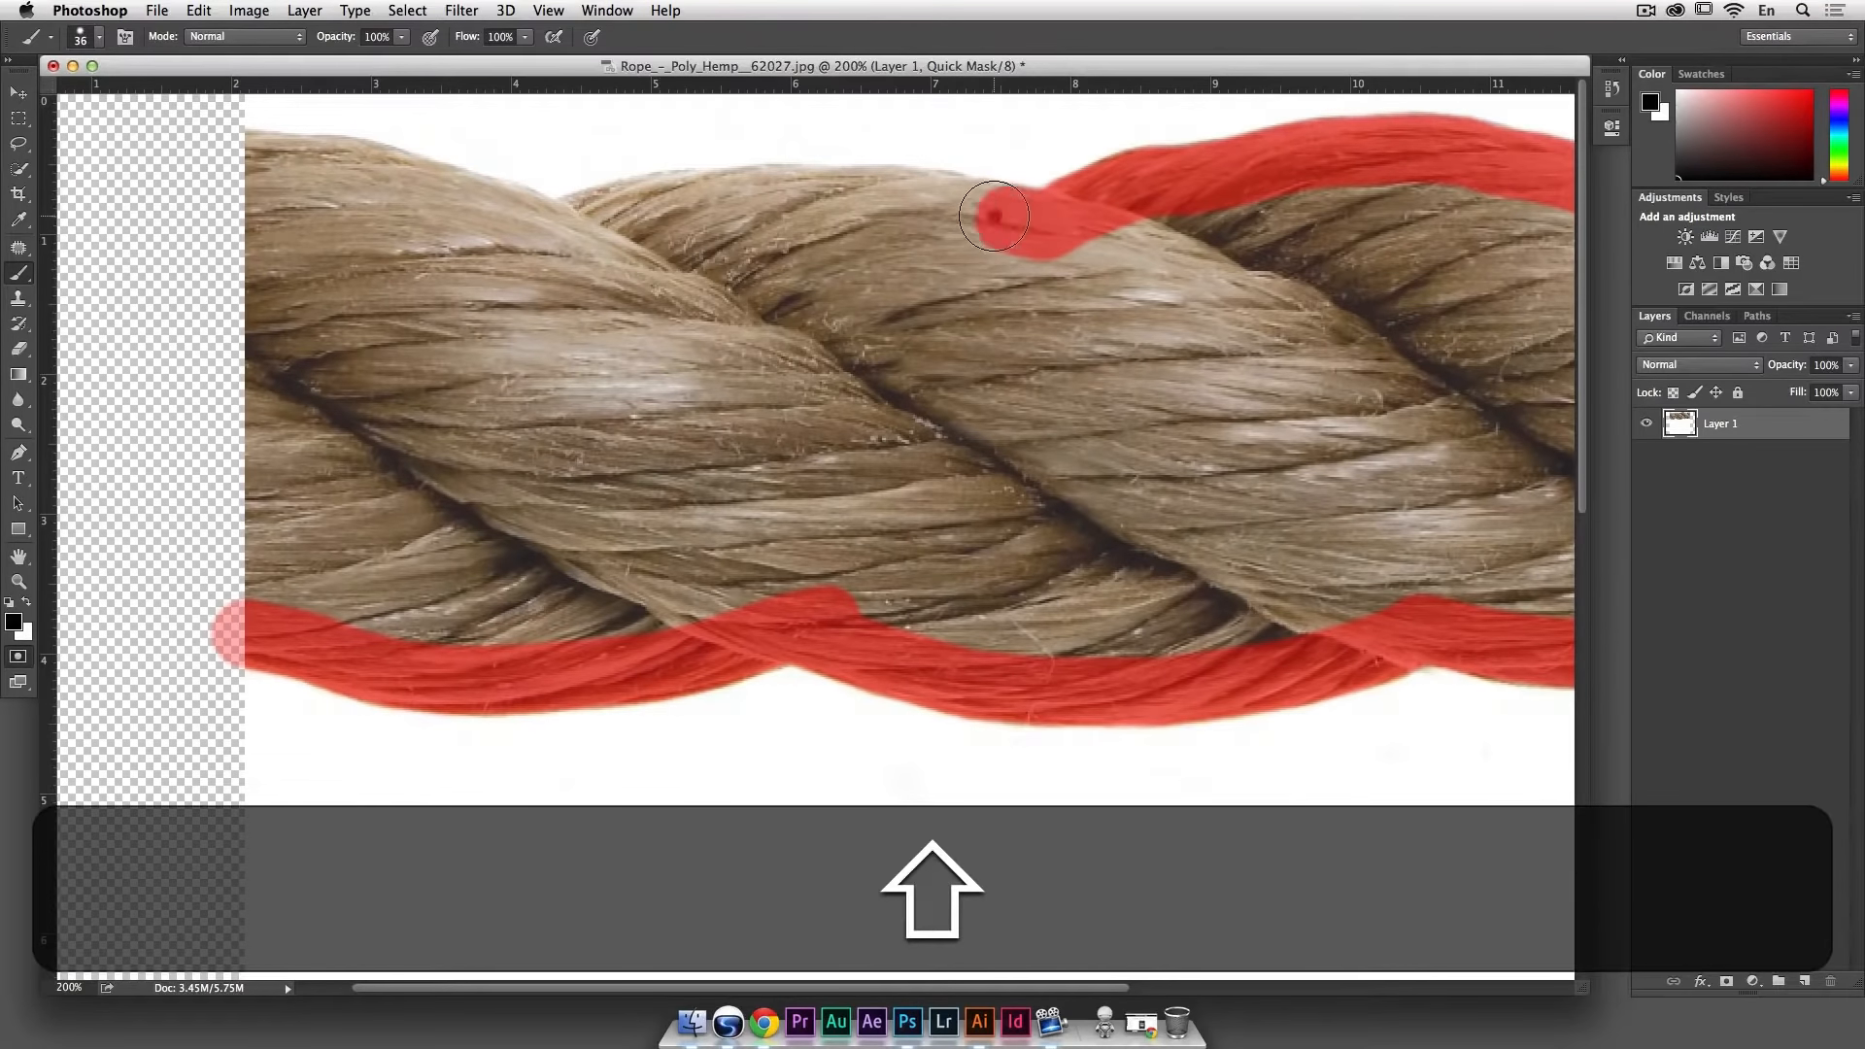
{"action": "left_click", "coordinate": [934, 207], "text": "shift"}
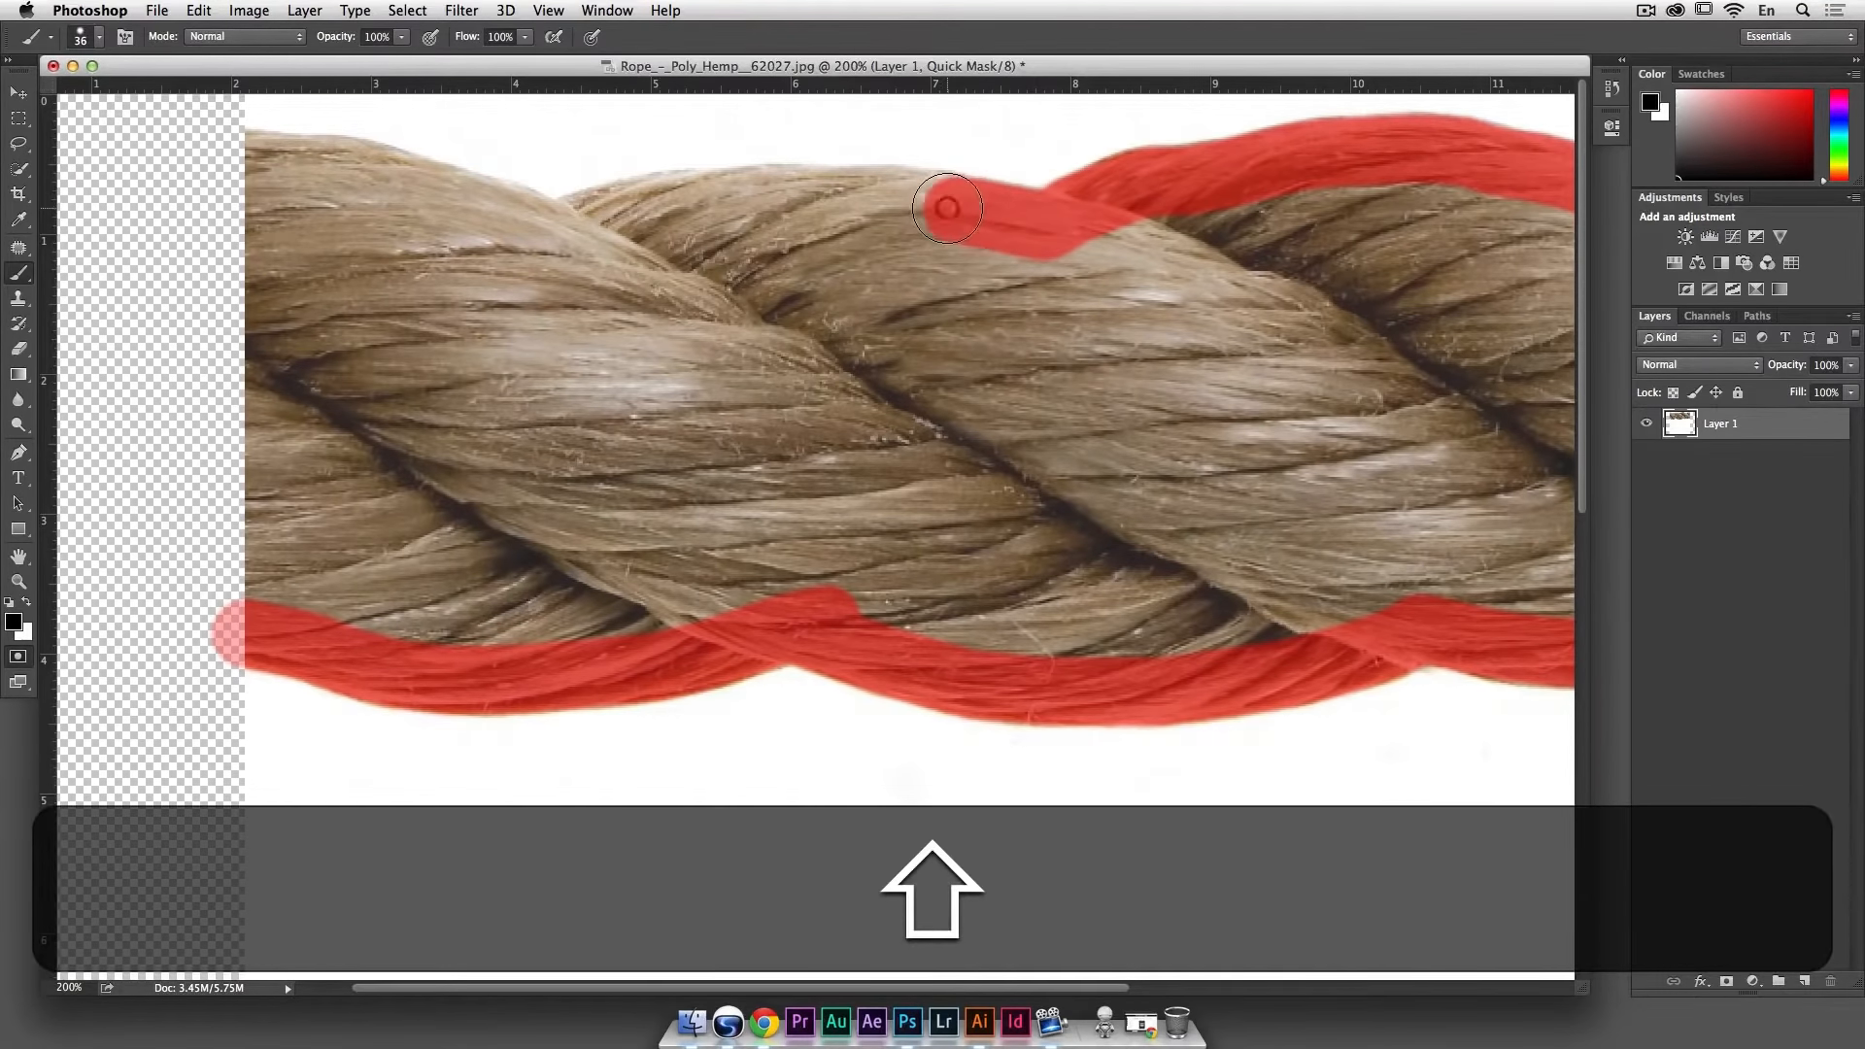
{"action": "left_click", "coordinate": [890, 201], "text": "shift"}
{"action": "left_click", "coordinate": [862, 199], "text": "shift"}
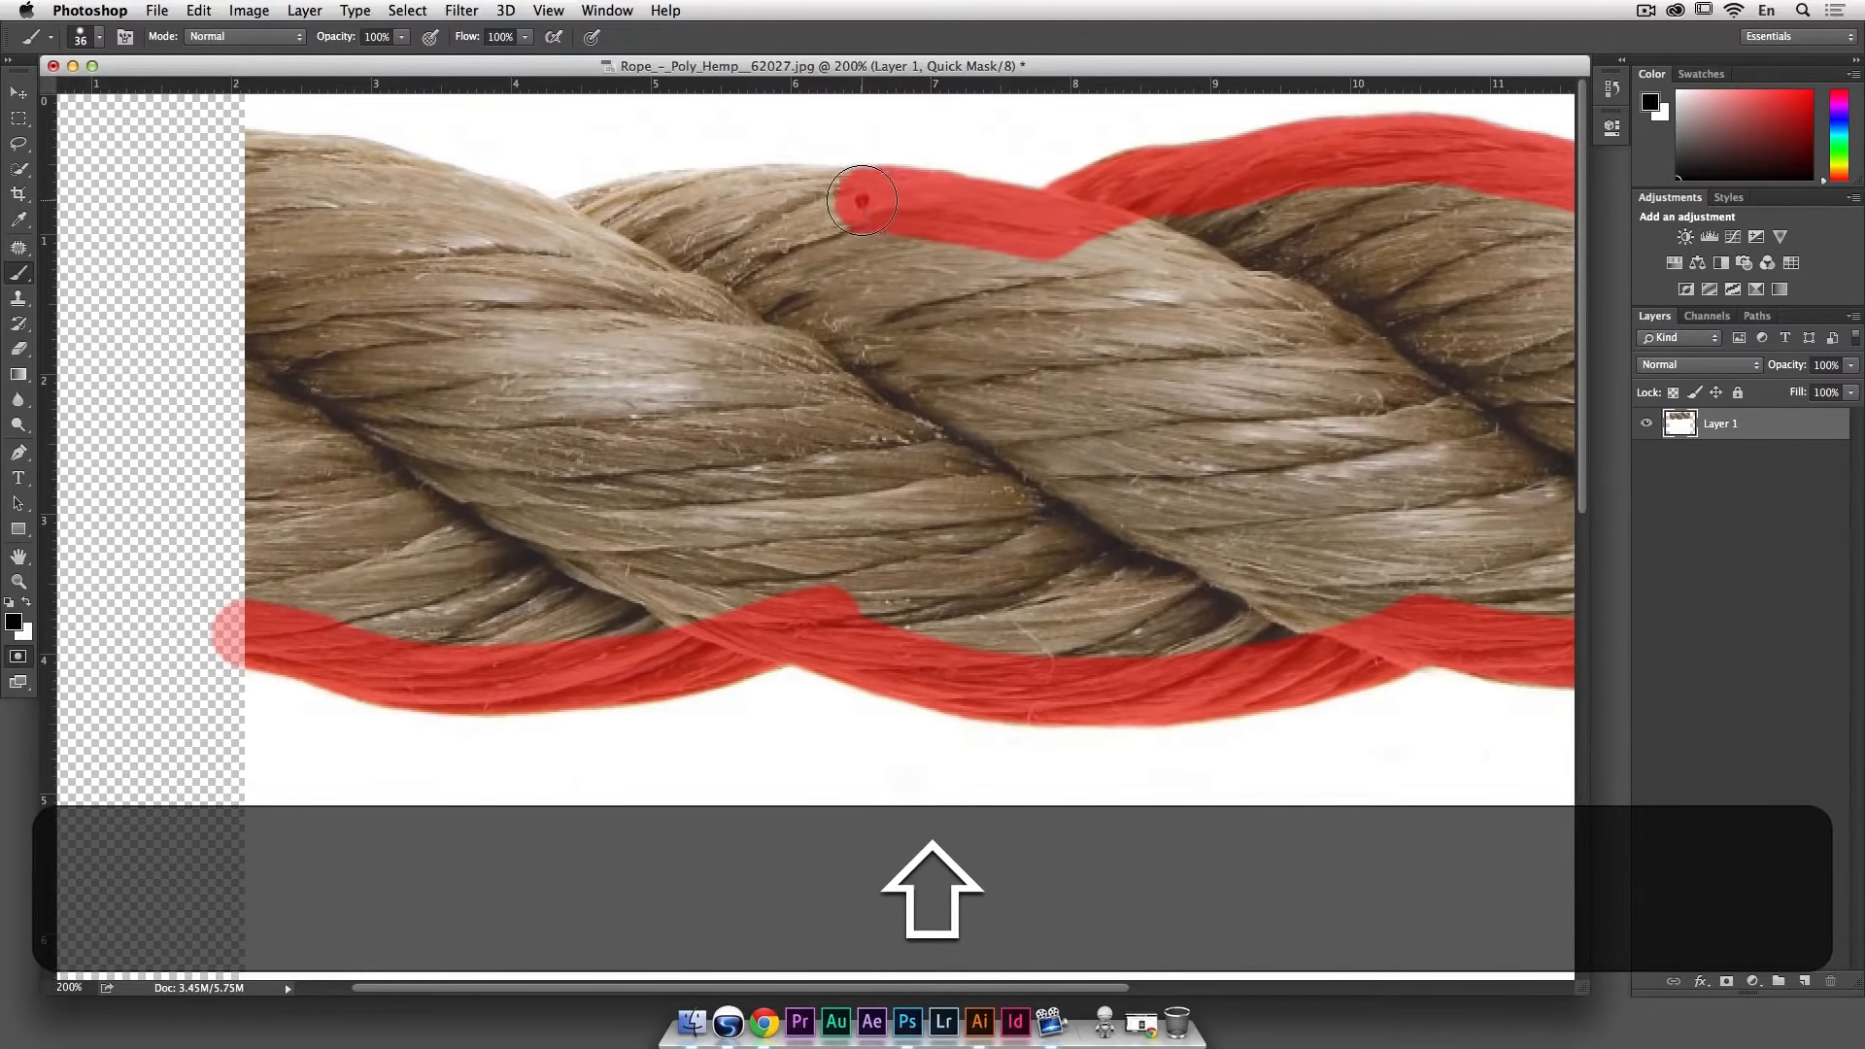
{"action": "left_click", "coordinate": [834, 201], "text": "shift"}
{"action": "left_click", "coordinate": [793, 202], "text": "shift"}
{"action": "left_click", "coordinate": [763, 197], "text": "shift"}
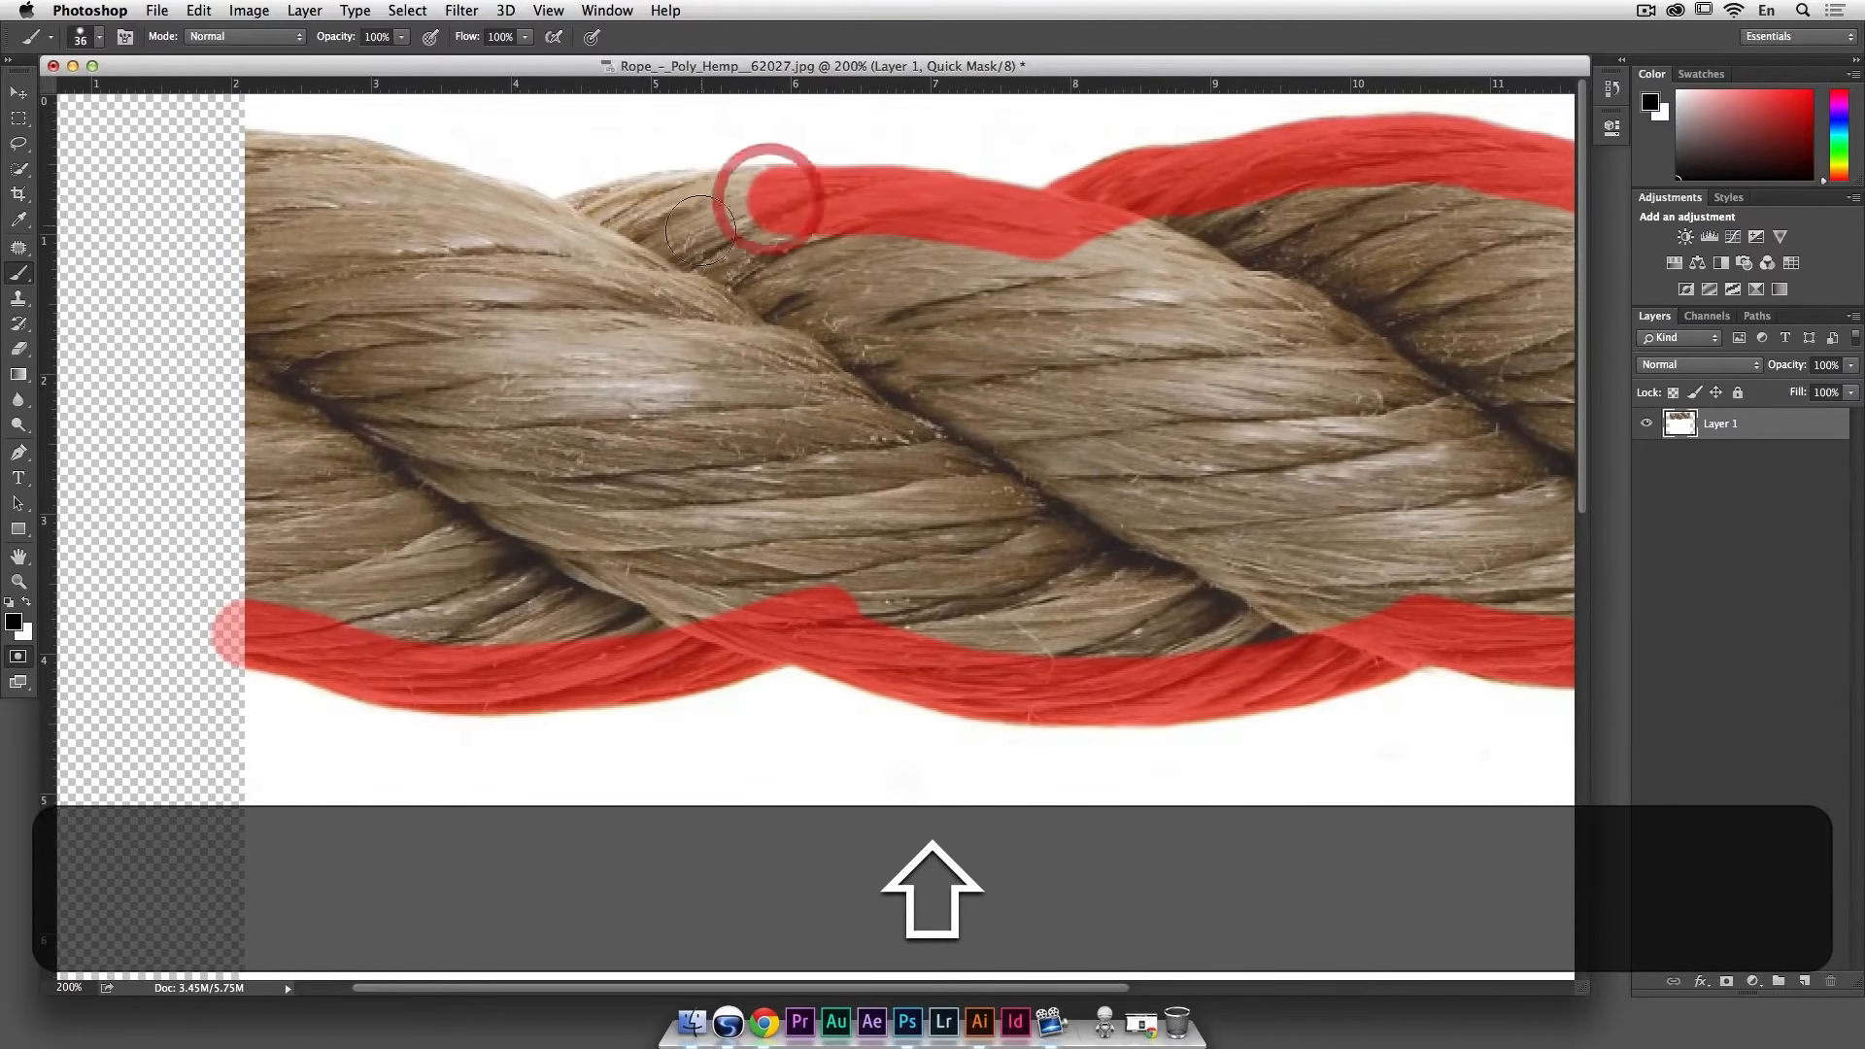
{"action": "left_click", "coordinate": [752, 198], "text": "shift"}
{"action": "left_click", "coordinate": [700, 202], "text": "shift"}
{"action": "left_click", "coordinate": [678, 204], "text": "shift"}
{"action": "left_click", "coordinate": [647, 206], "text": "shift"}
{"action": "left_click", "coordinate": [614, 216], "text": "shift"}
{"action": "left_click", "coordinate": [563, 234], "text": "shift"}
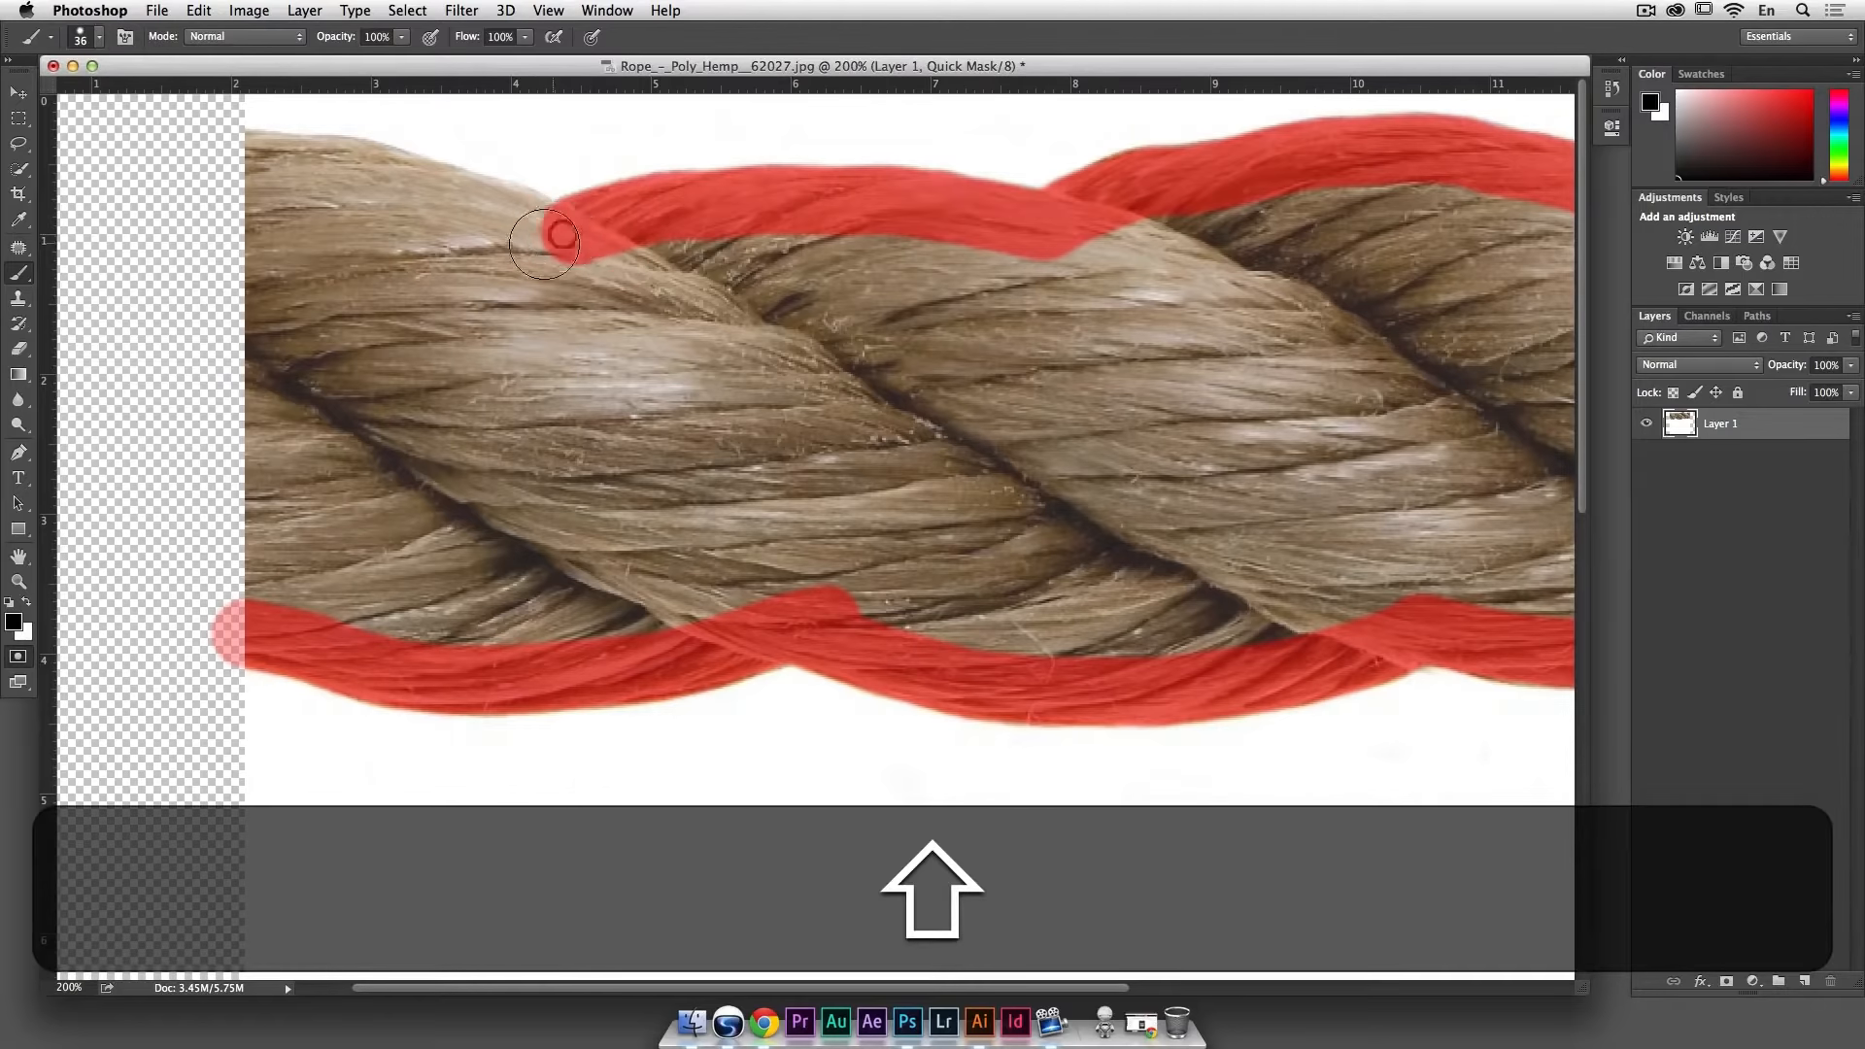
Step: Extend the quick mask along the leftmost strand's upper edge and down the rope's left end to close the outline
{"action": "scroll", "coordinate": [544, 242], "scroll_direction": "left", "scroll_amount": 3}
{"action": "left_click", "coordinate": [646, 231], "text": "shift"}
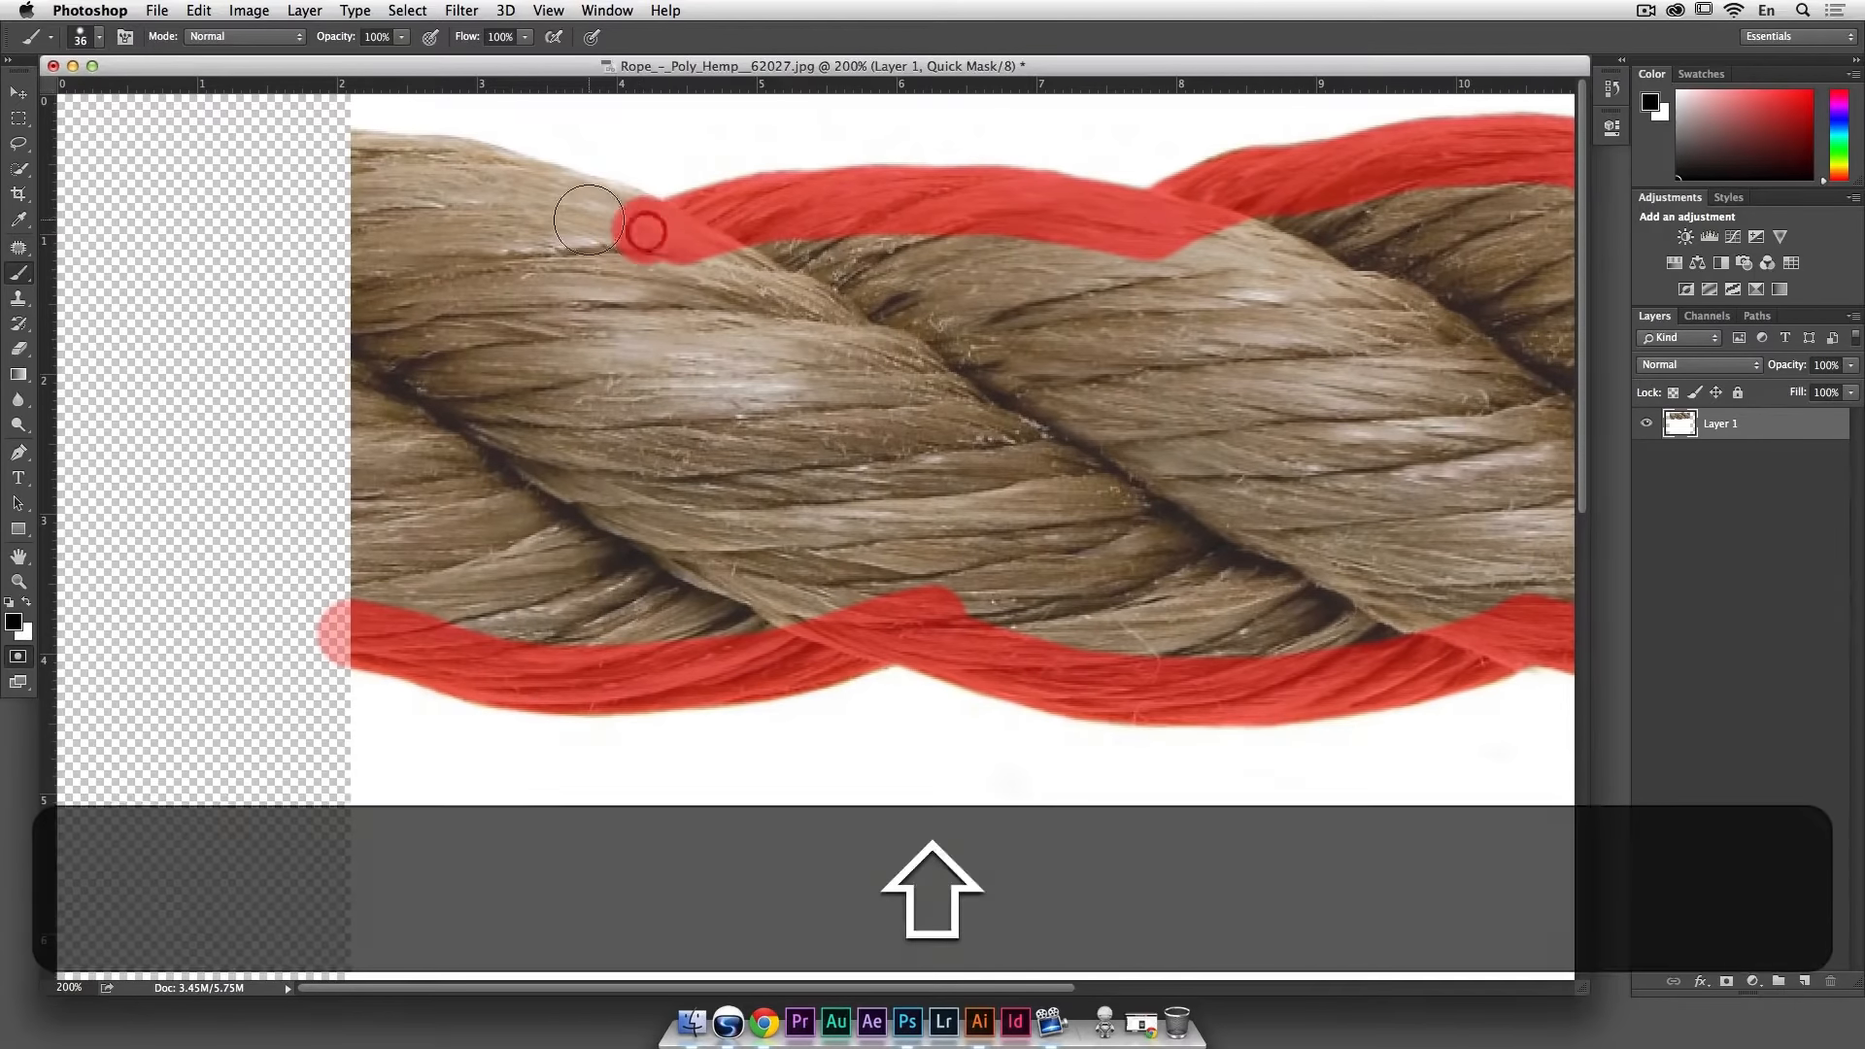
{"action": "left_click", "coordinate": [595, 216], "text": "shift"}
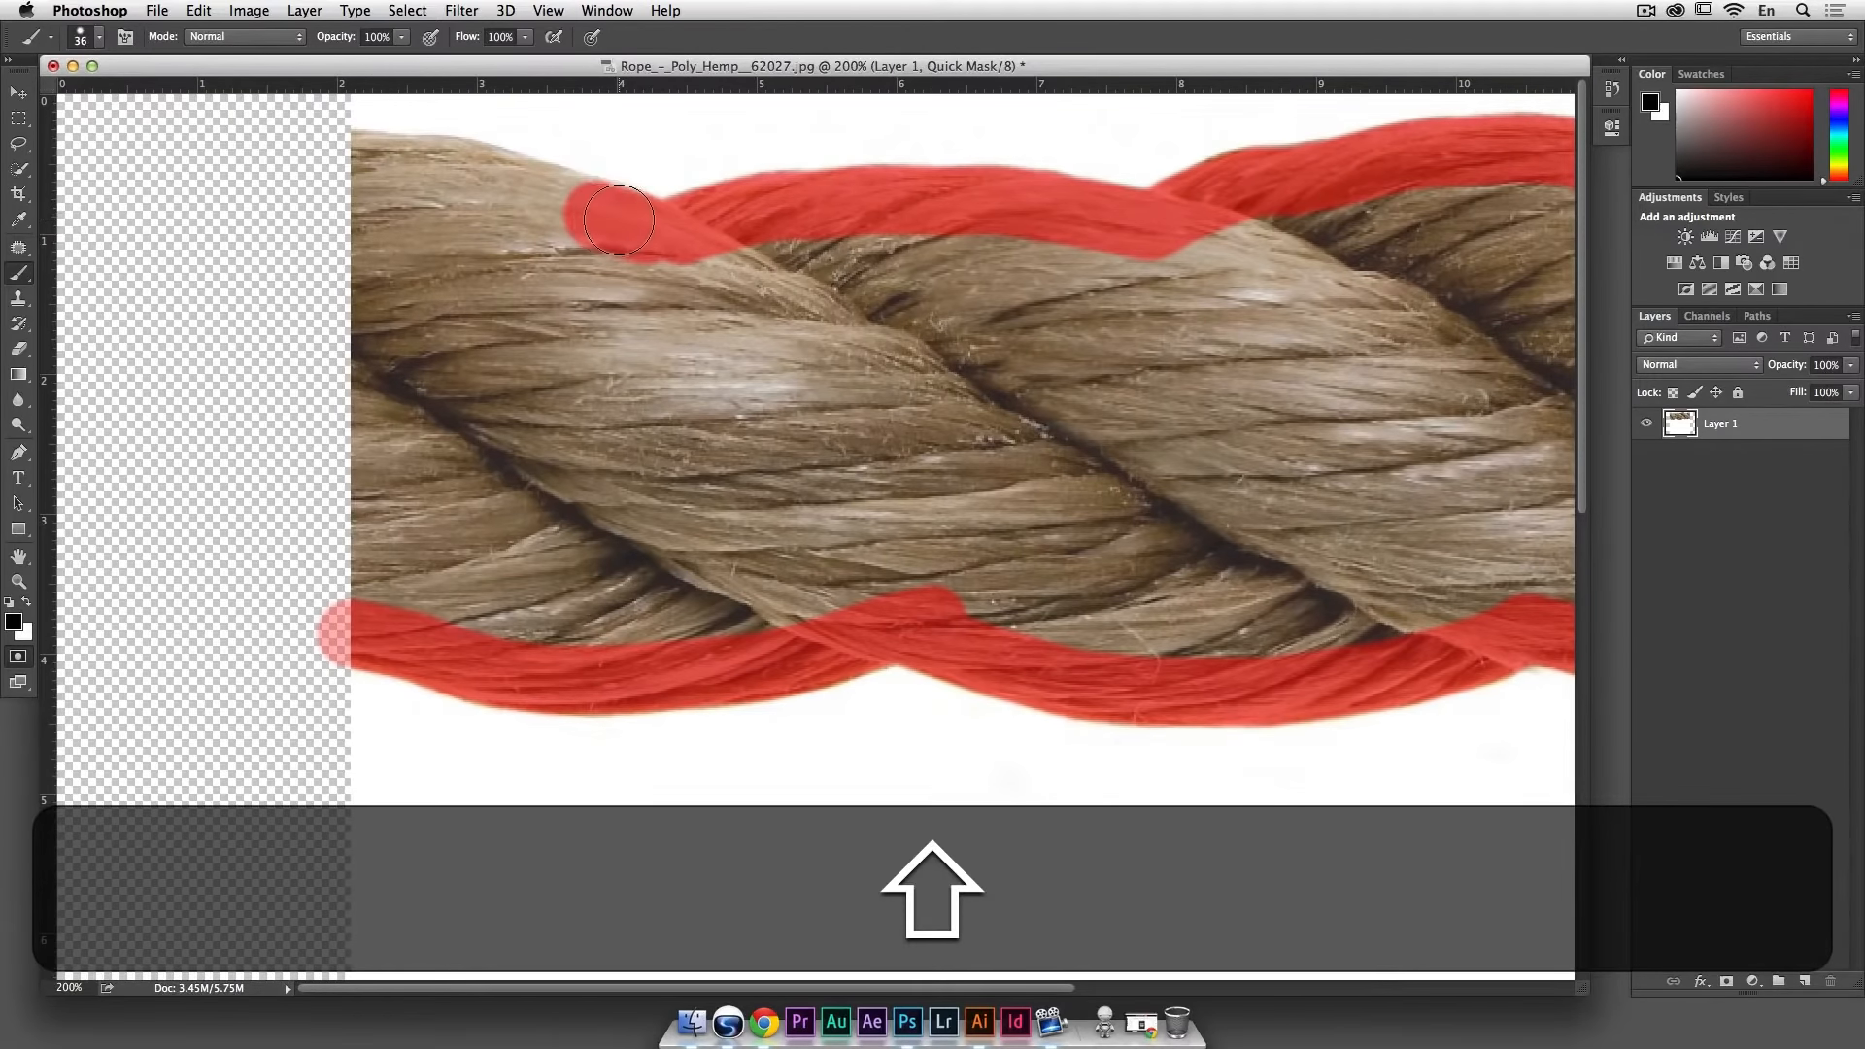
{"action": "left_click", "coordinate": [585, 209], "text": "shift"}
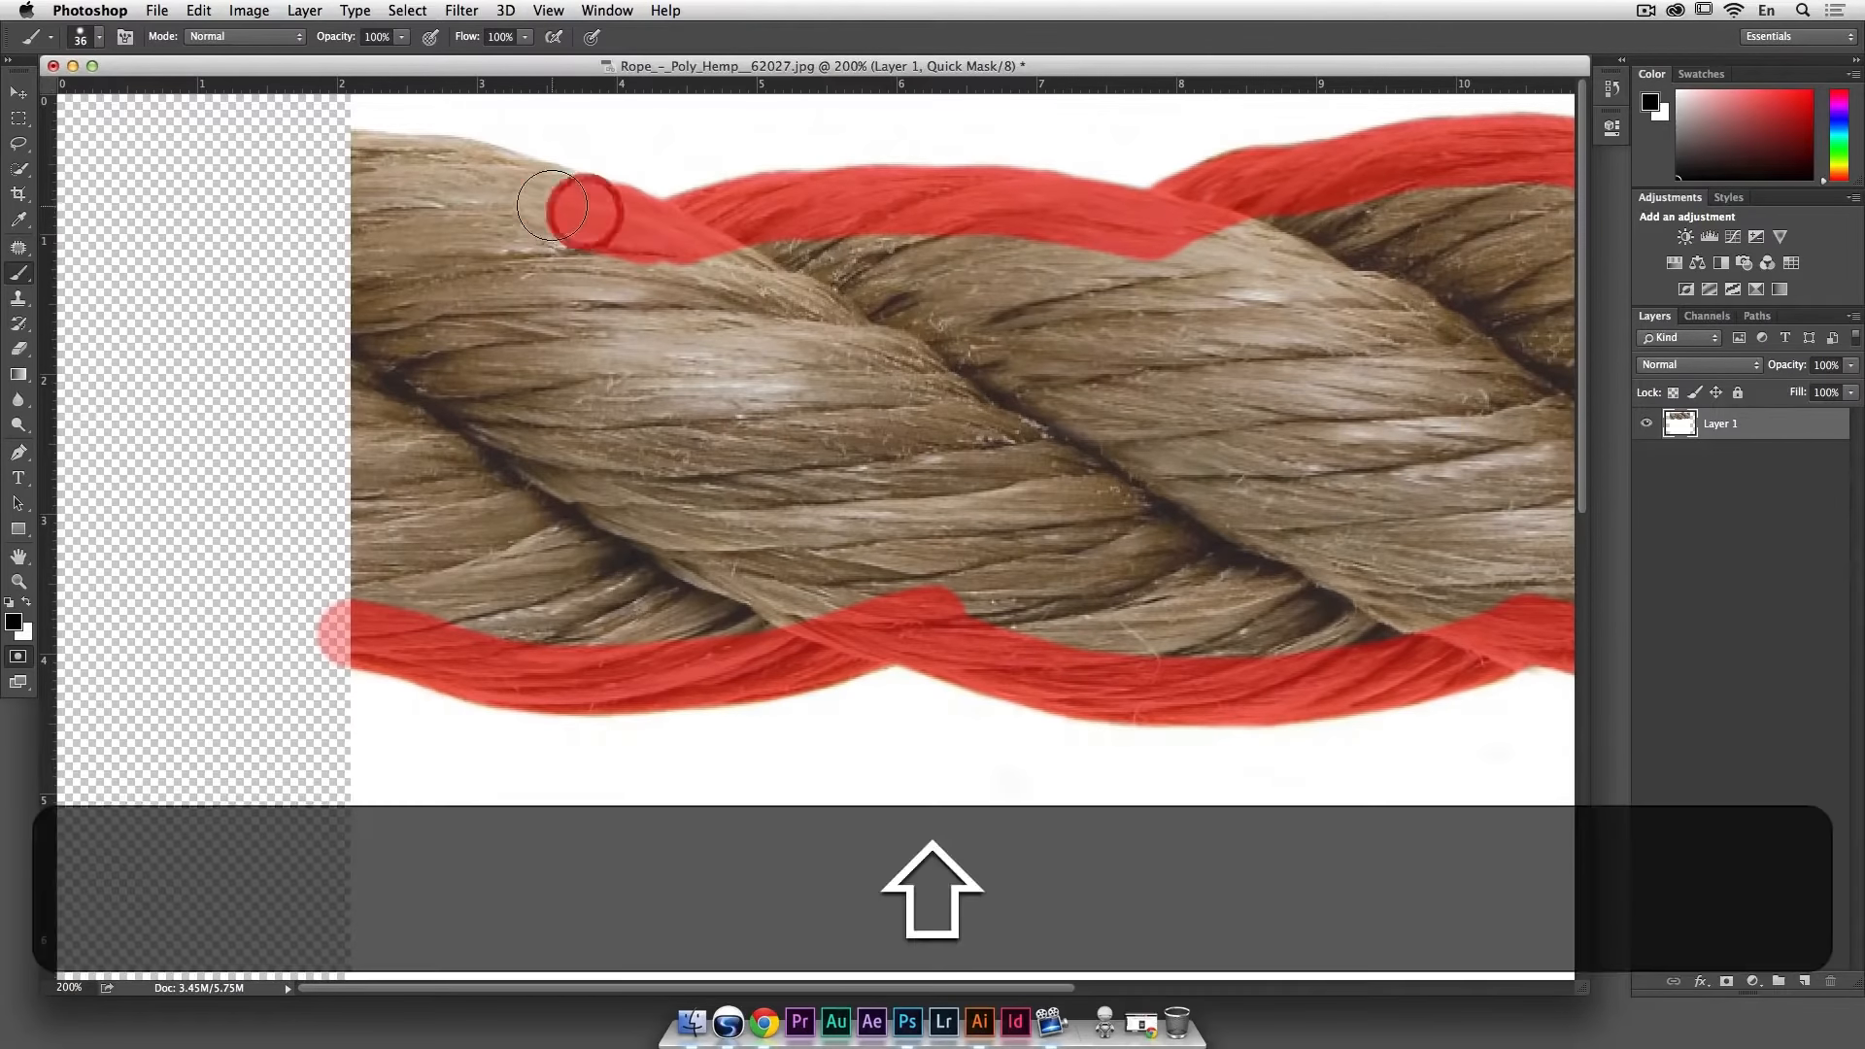
{"action": "left_click", "coordinate": [537, 192], "text": "shift"}
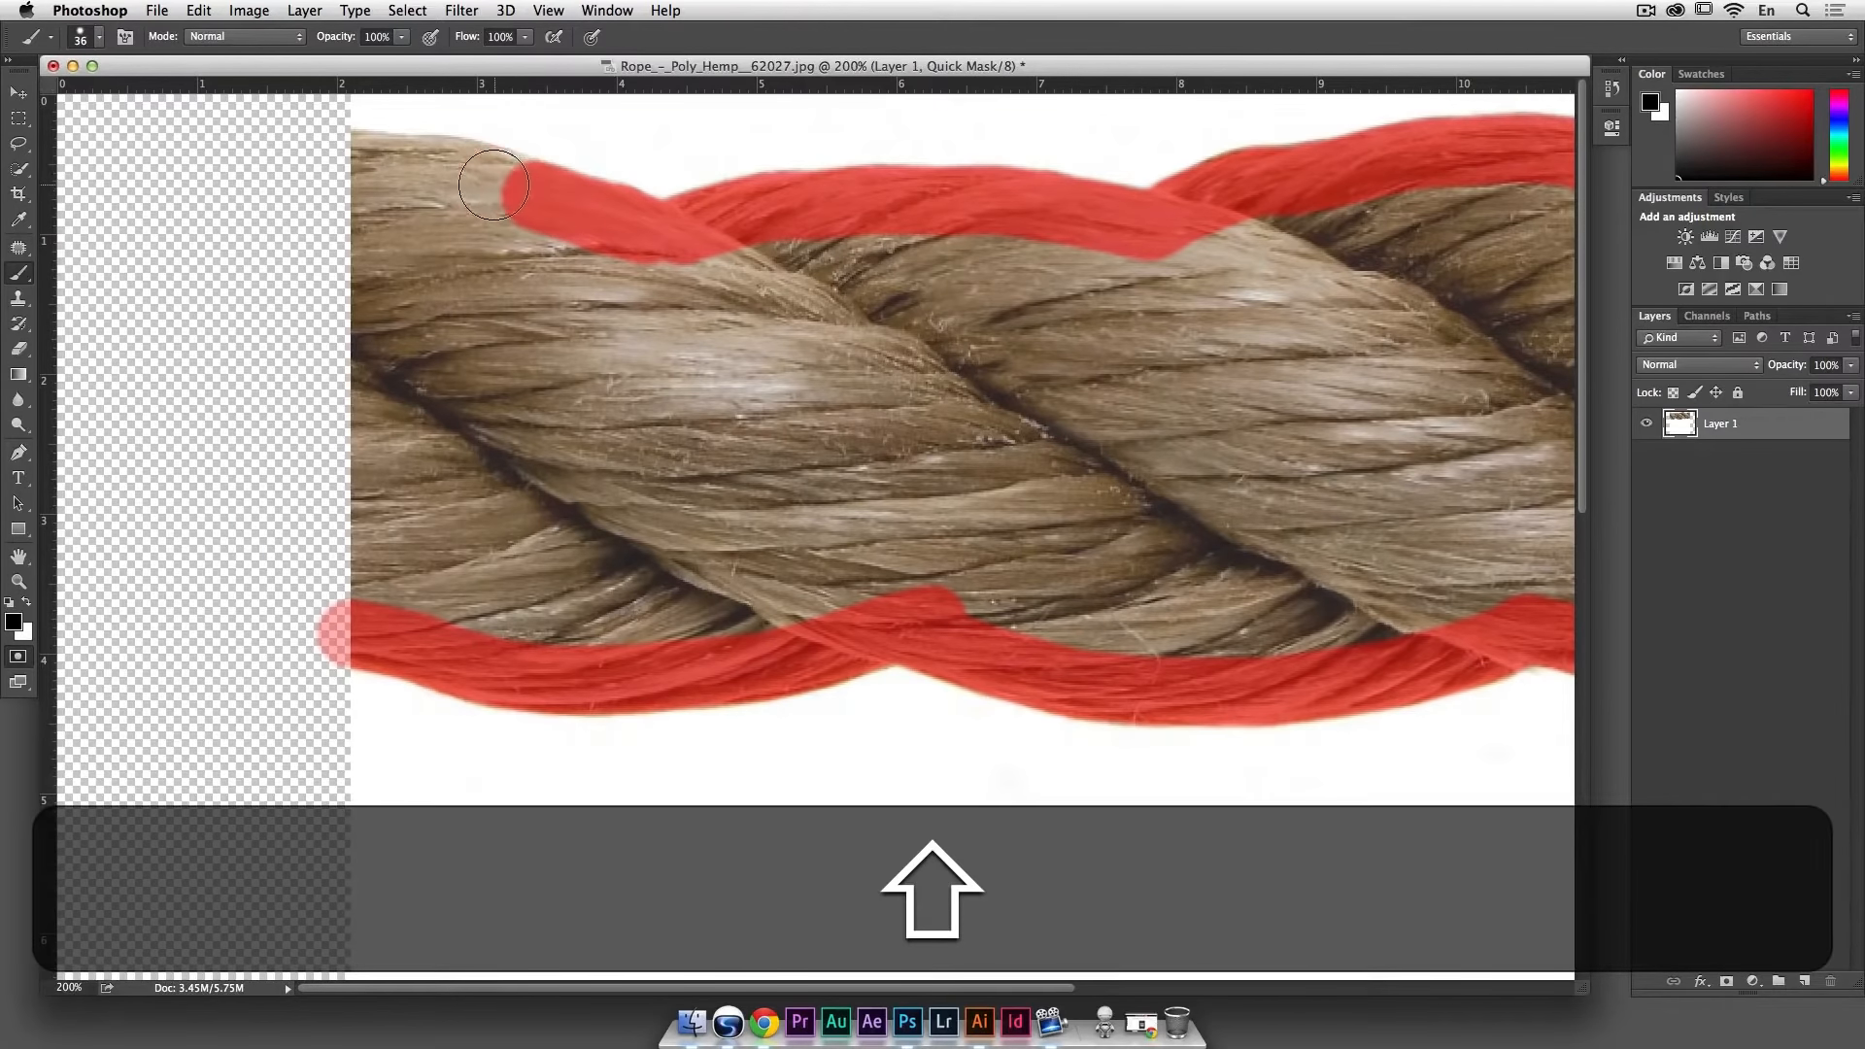
{"action": "left_click", "coordinate": [470, 170], "text": "shift"}
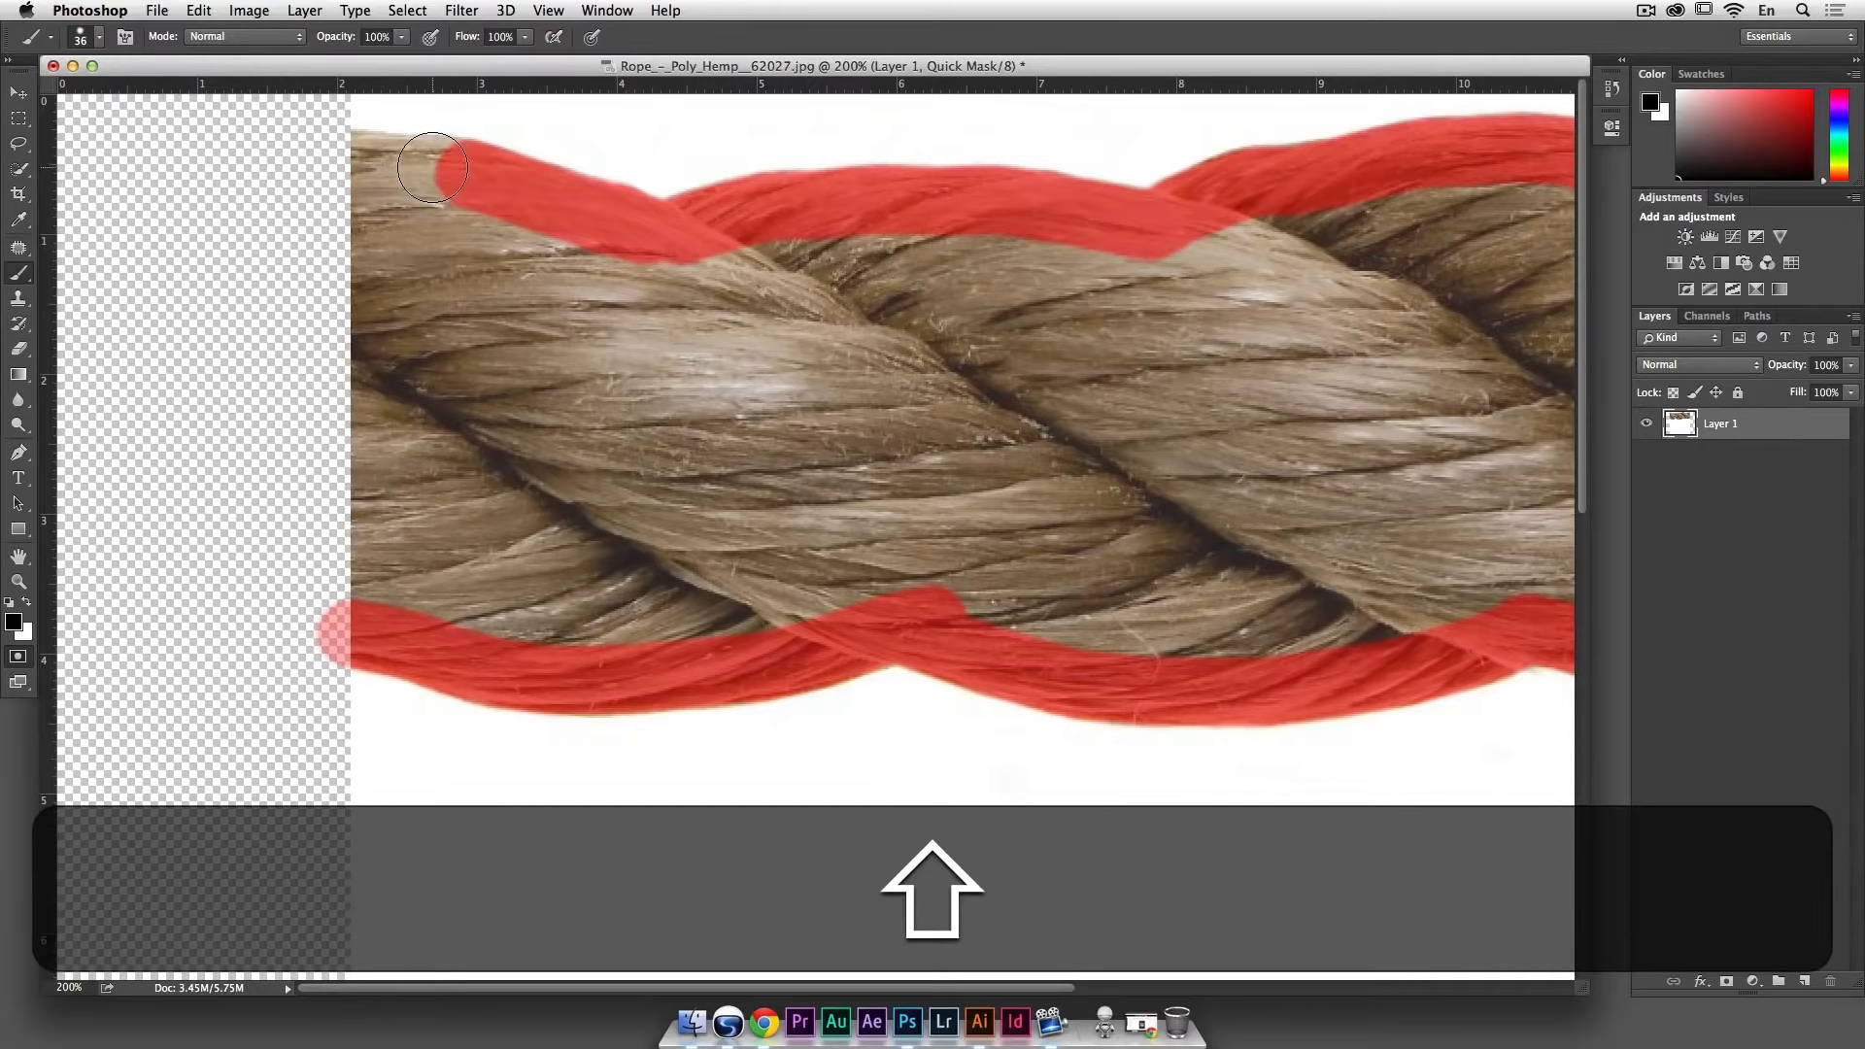
{"action": "left_click", "coordinate": [431, 171], "text": "shift"}
{"action": "left_click", "coordinate": [383, 166], "text": "shift"}
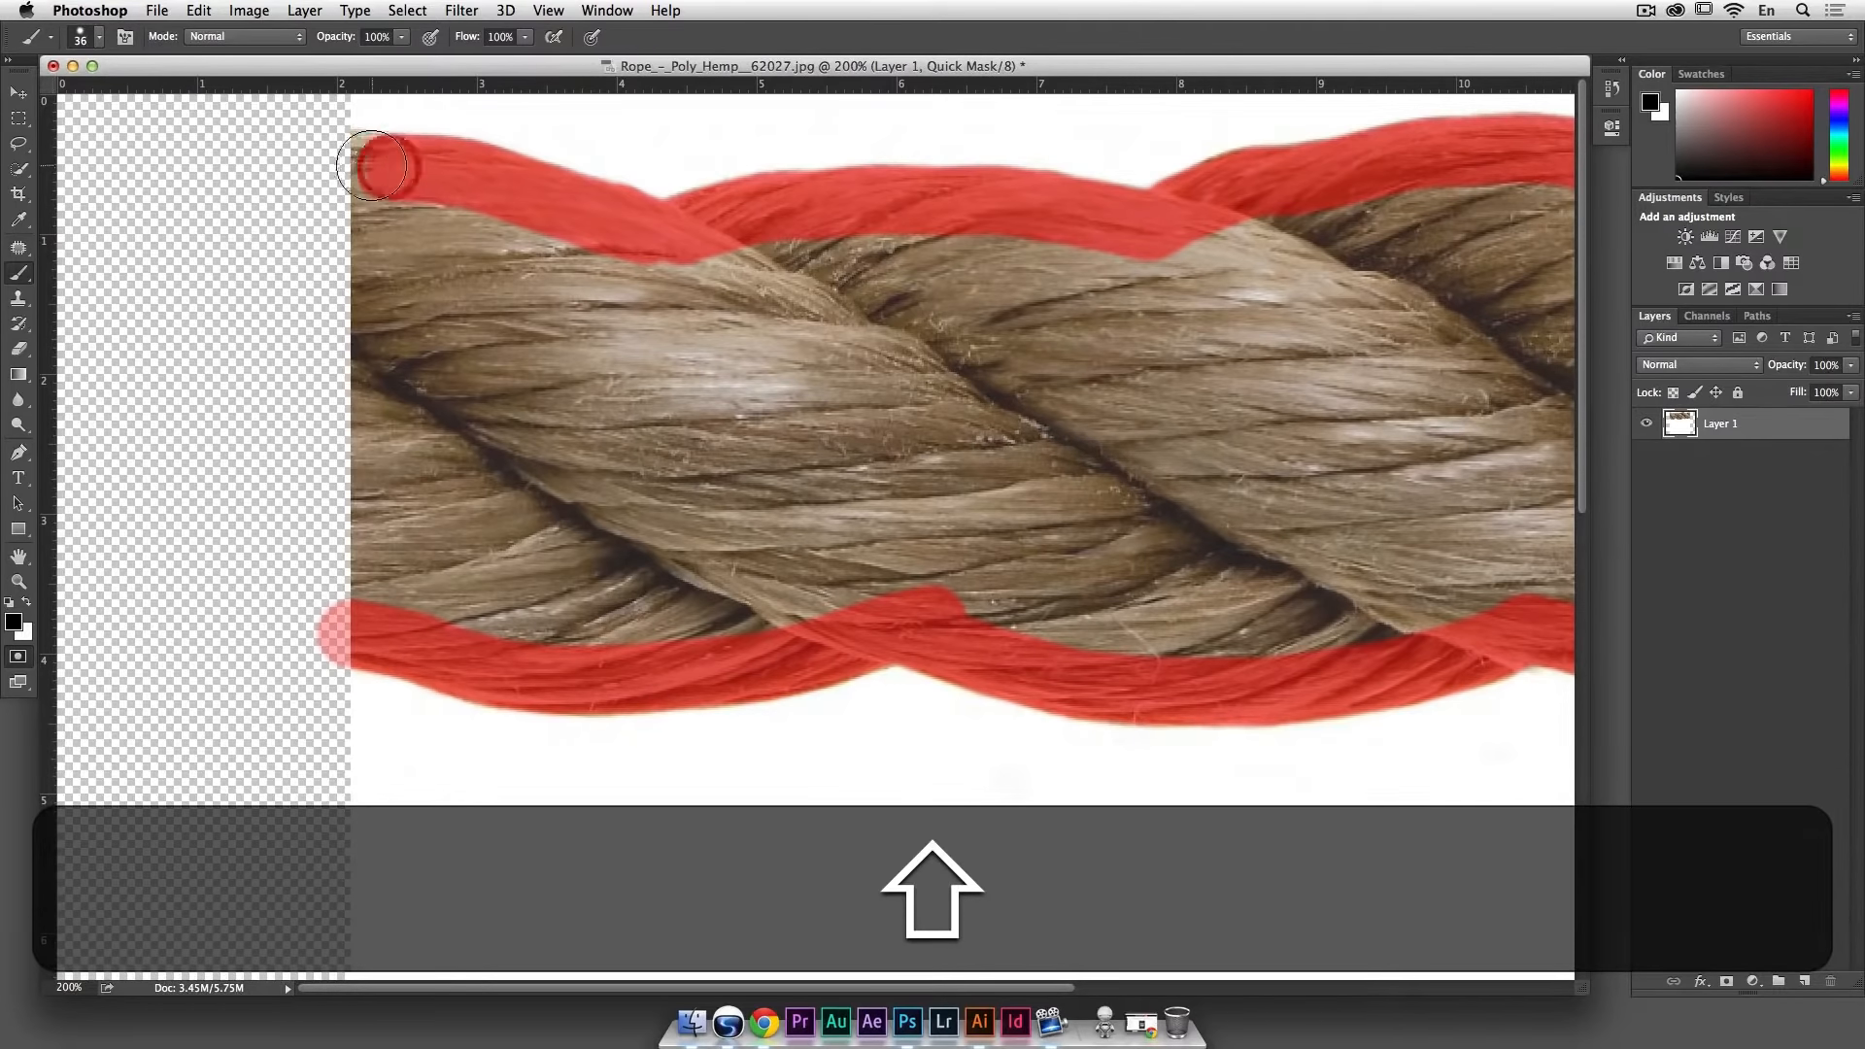
{"action": "left_click", "coordinate": [355, 166], "text": "shift"}
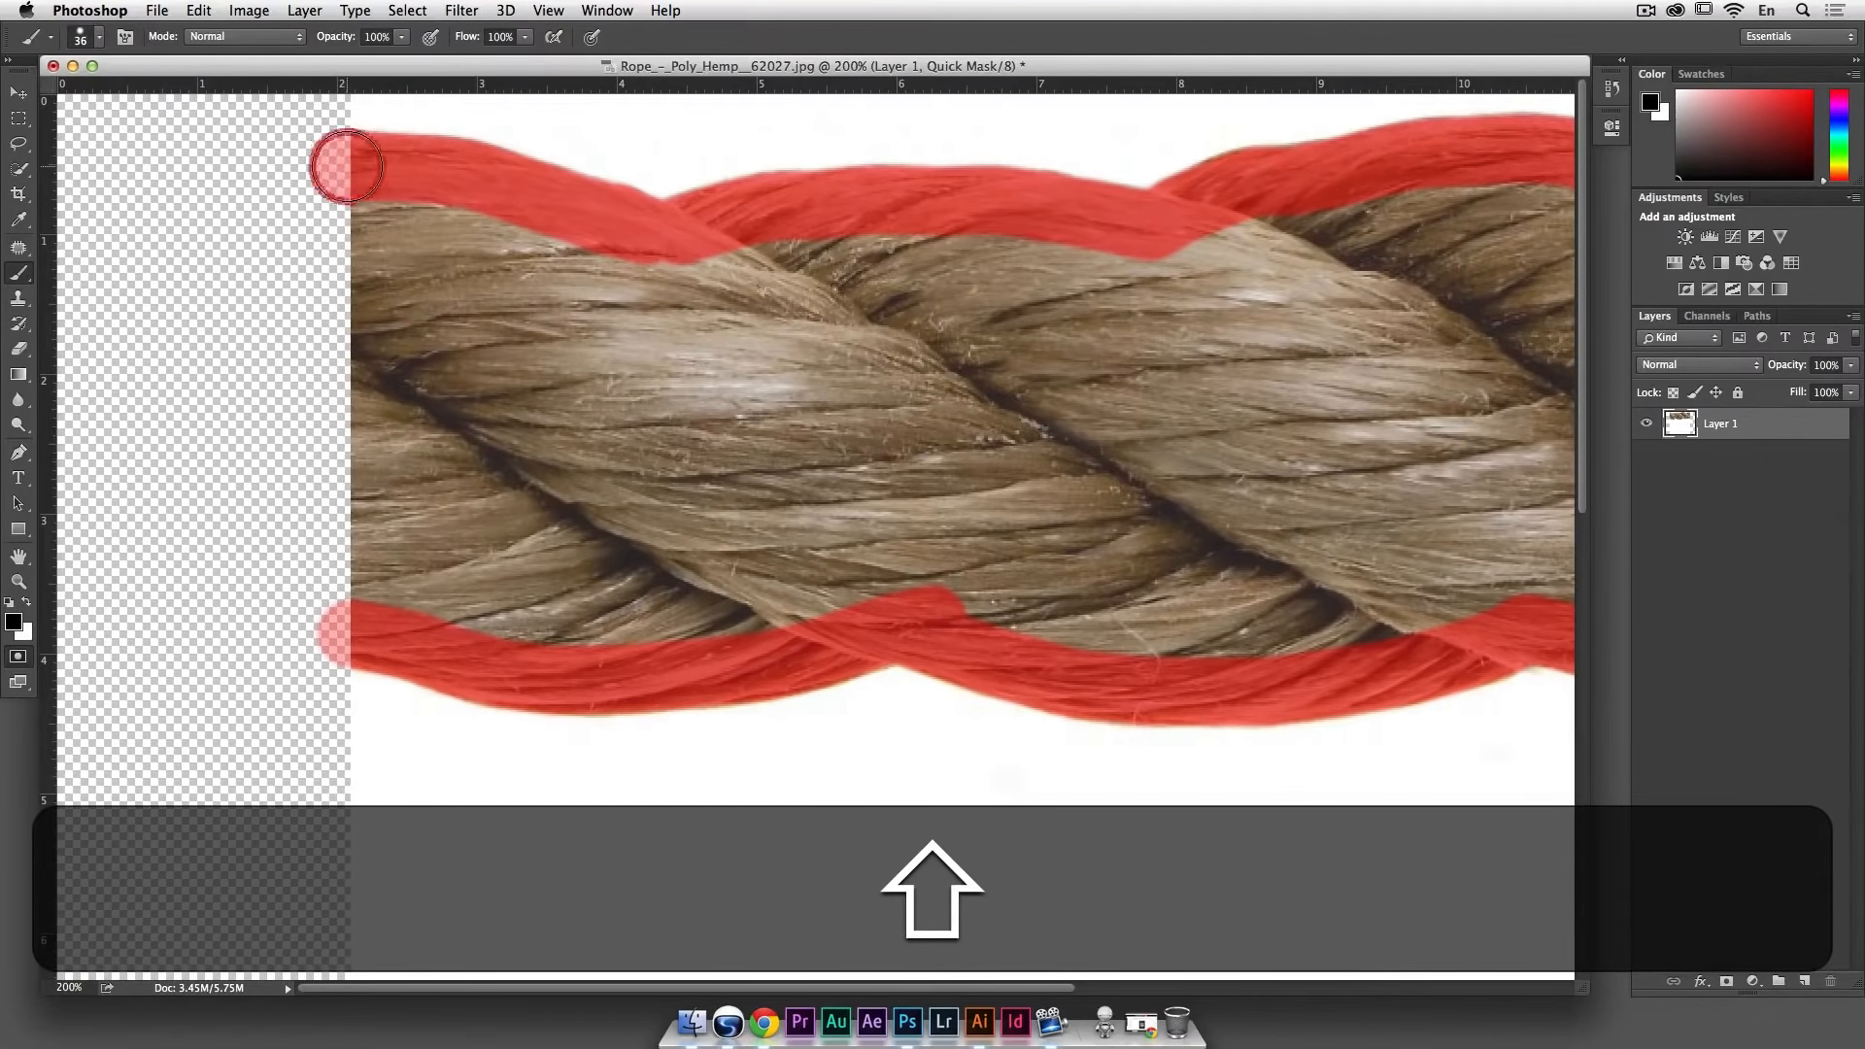
{"action": "left_click", "coordinate": [365, 605], "text": "shift"}
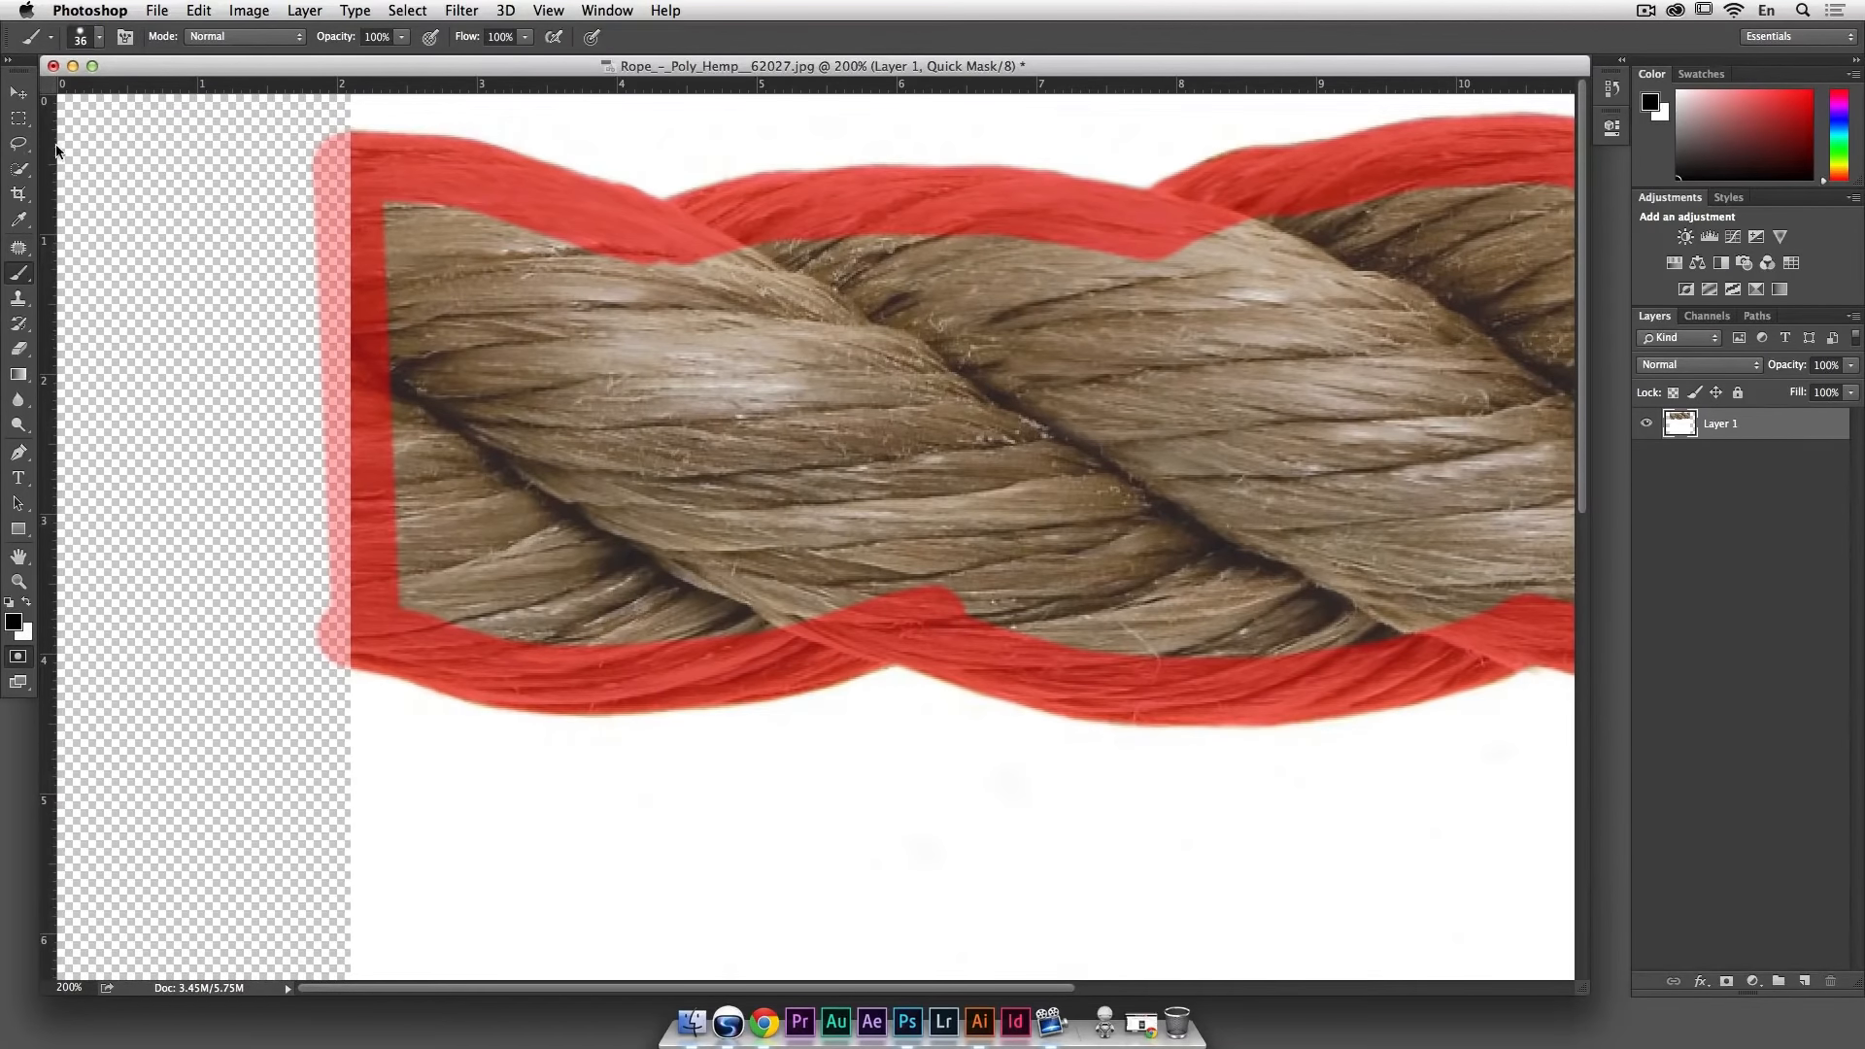
Step: Select the unmasked interior of the rope with the Magic Wand and expand the selection by 10 pixels
{"action": "left_click_drag", "start_coordinate": [18, 166], "coordinate": [67, 180]}
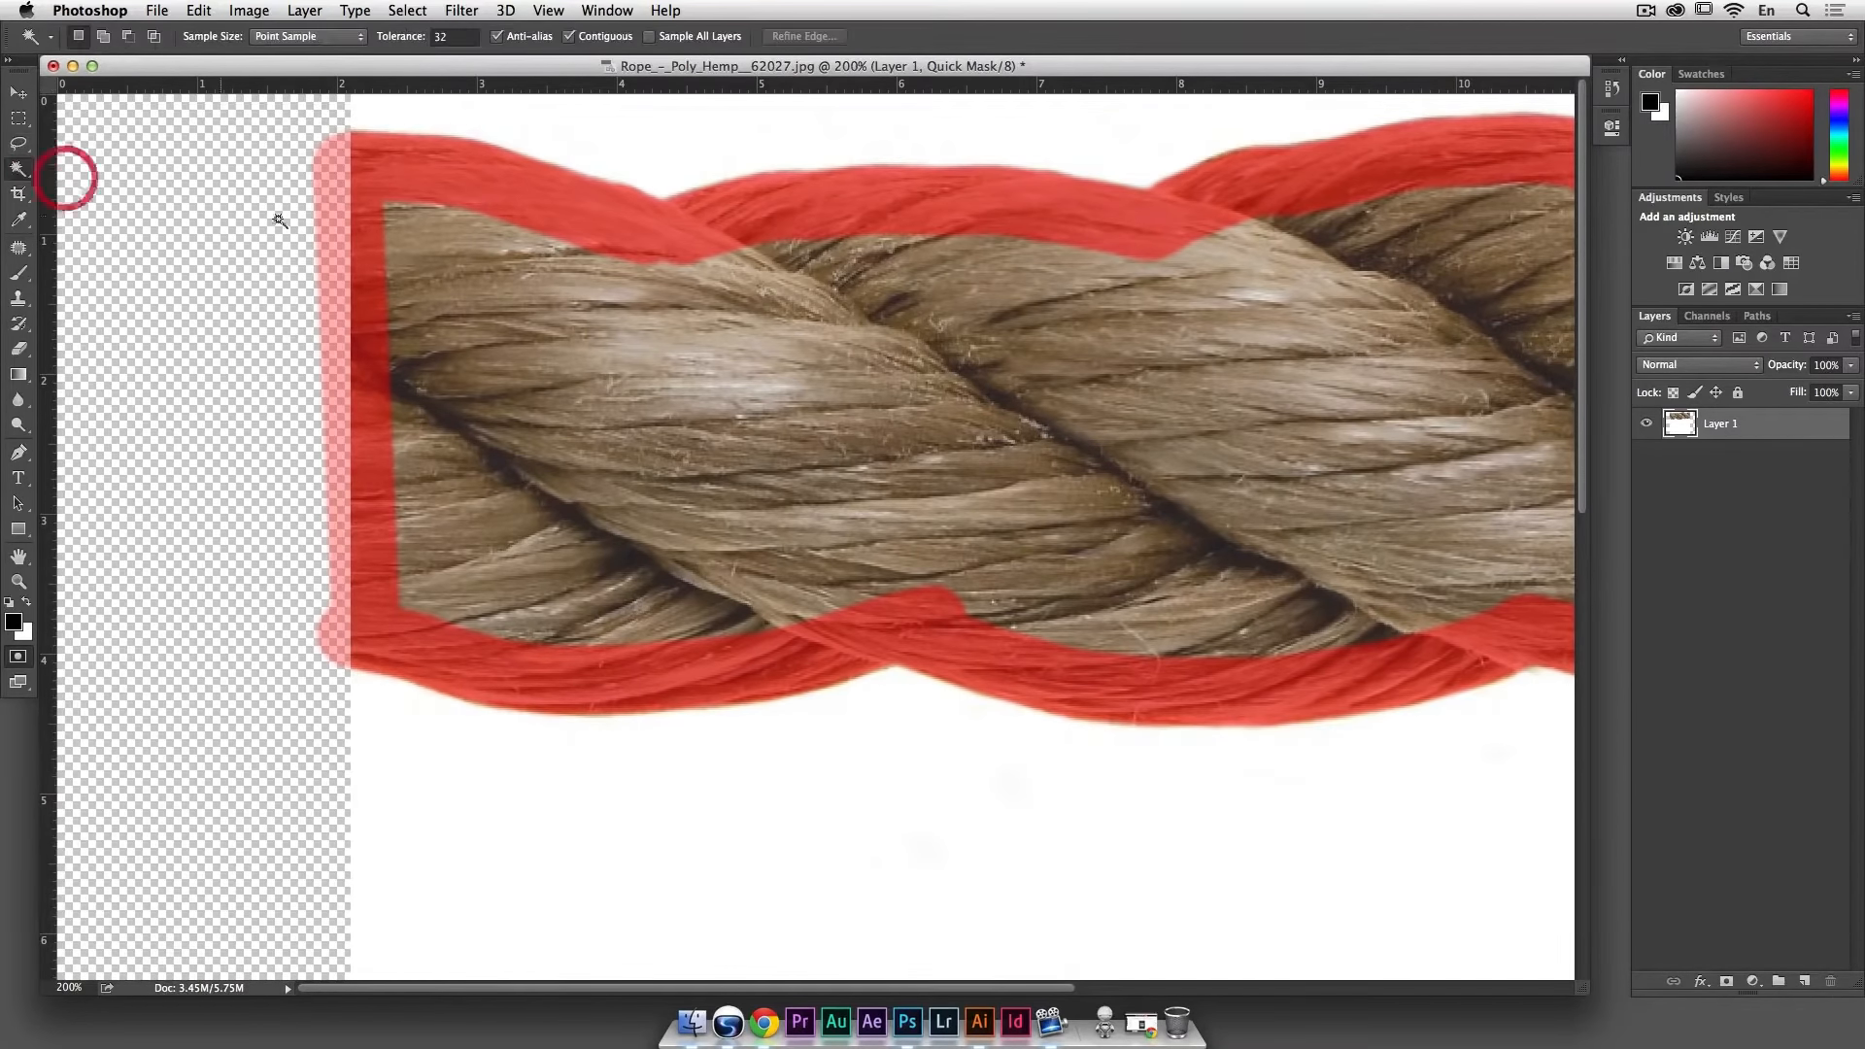
{"action": "left_click", "coordinate": [434, 271]}
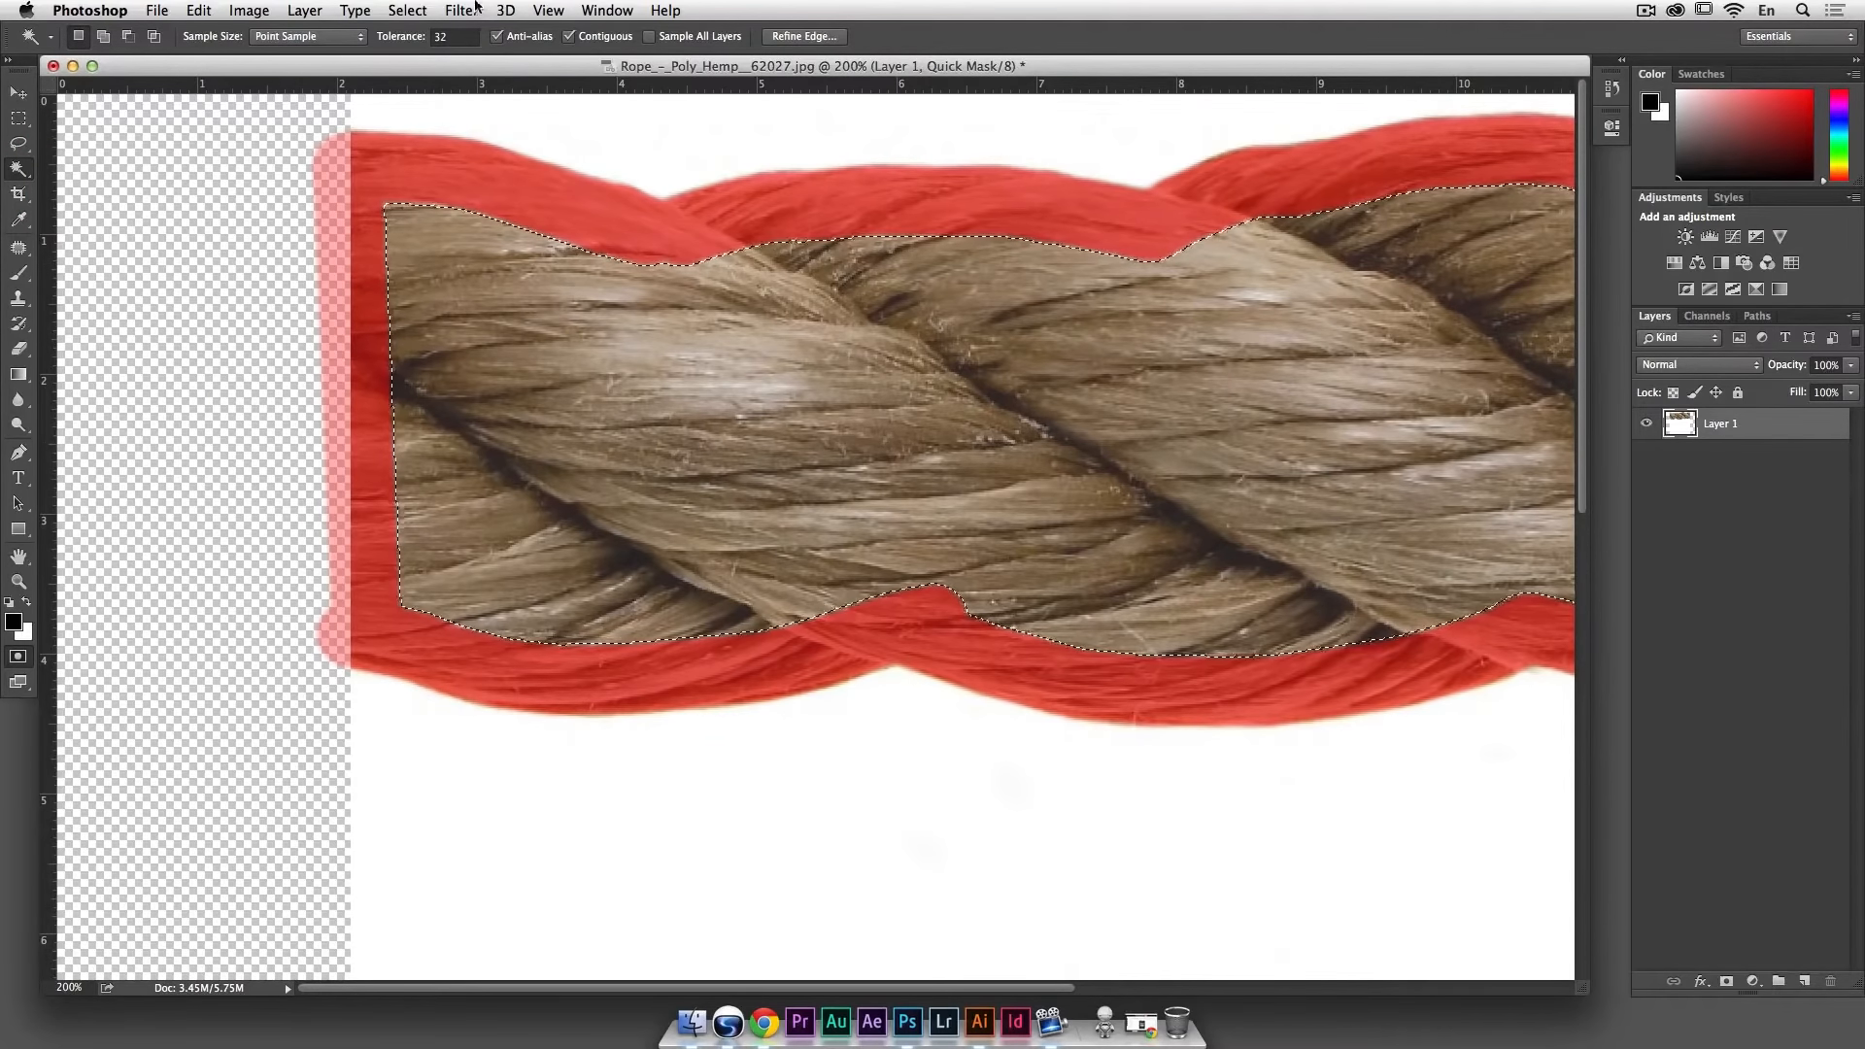
{"action": "left_click", "coordinate": [407, 10]}
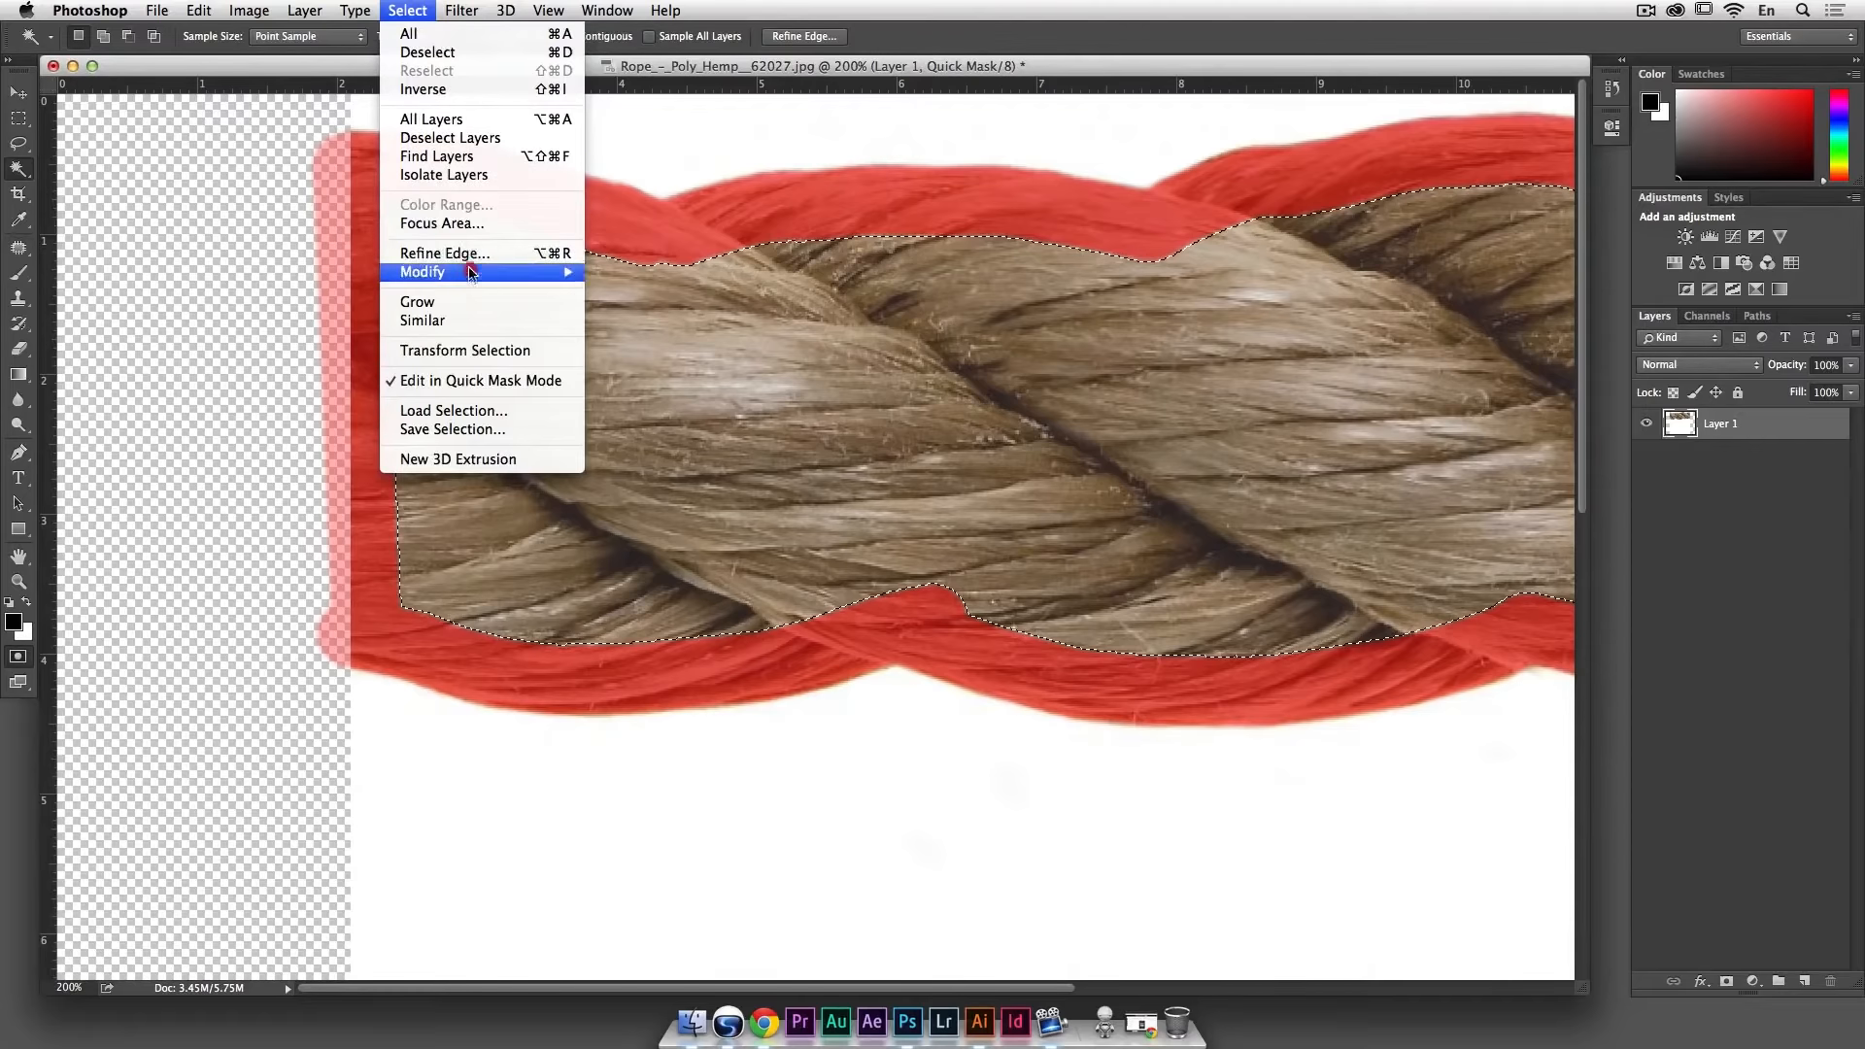
{"action": "mouse_move", "coordinate": [471, 273]}
{"action": "left_click", "coordinate": [623, 308]}
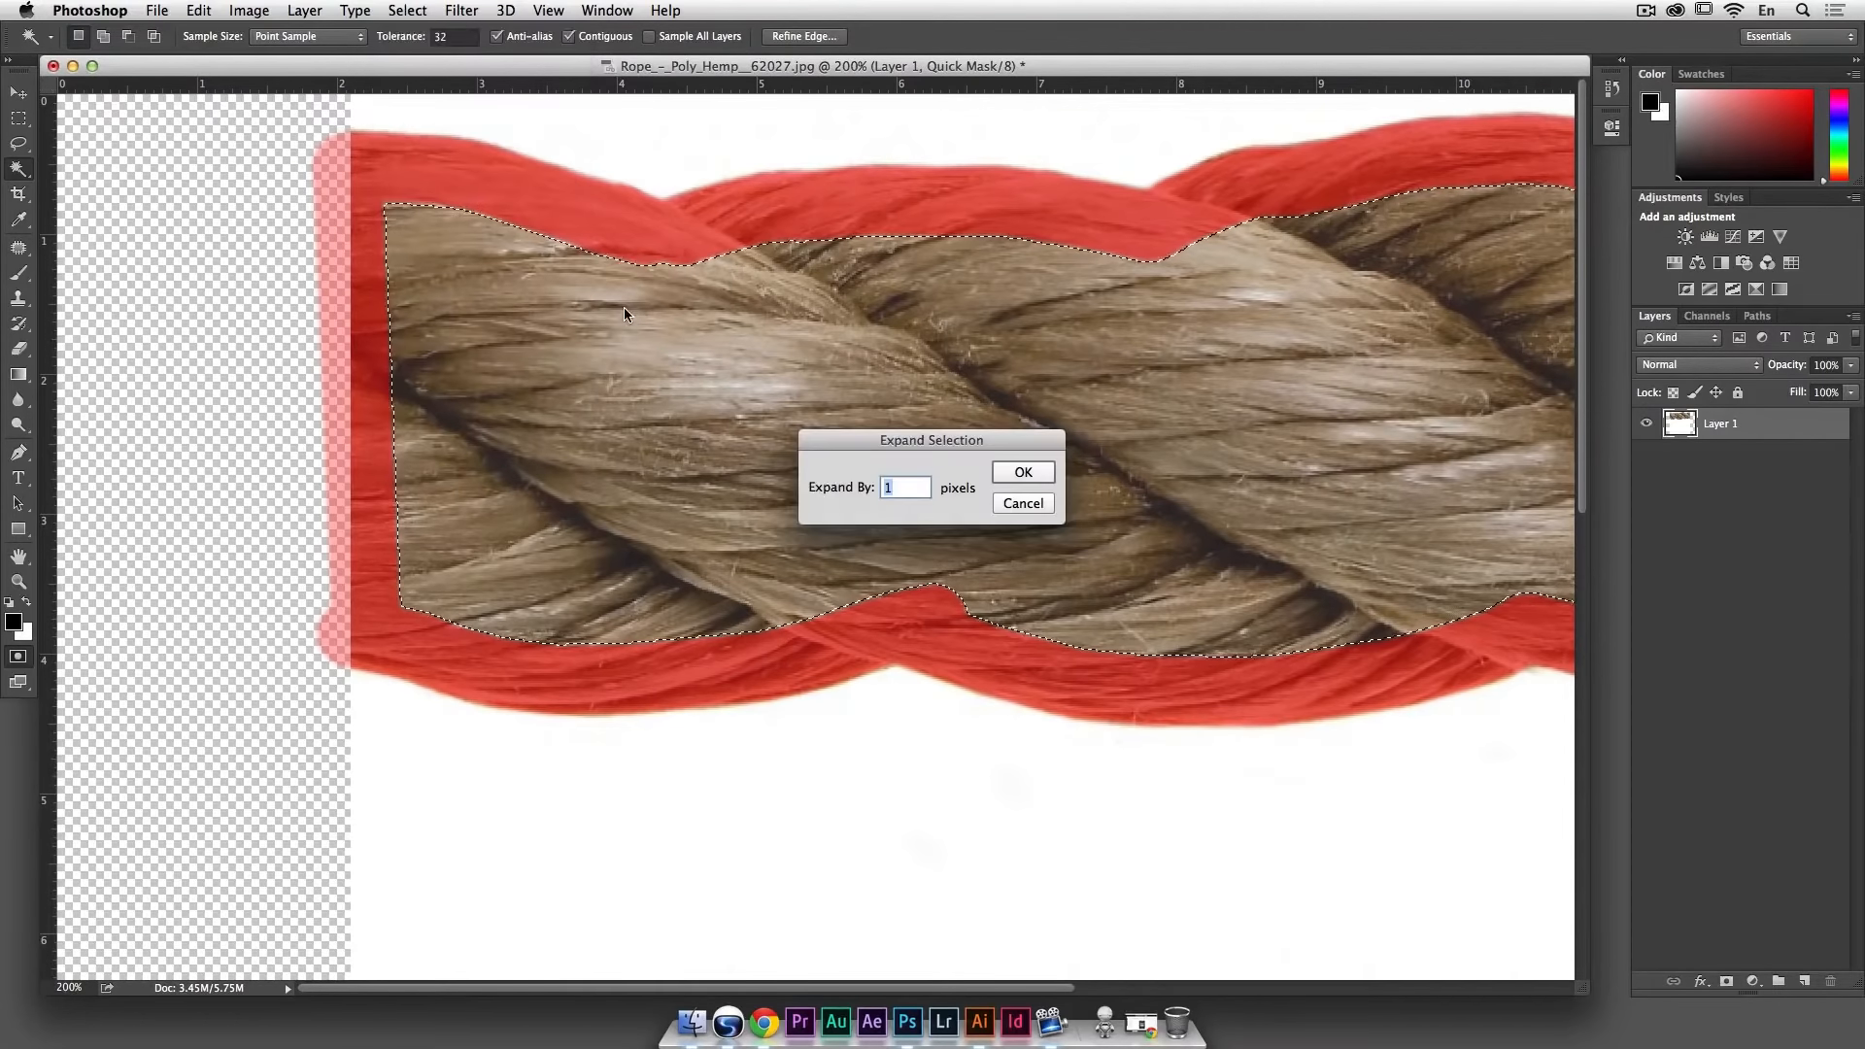
{"action": "type", "text": "10"}
{"action": "key", "text": "Return"}
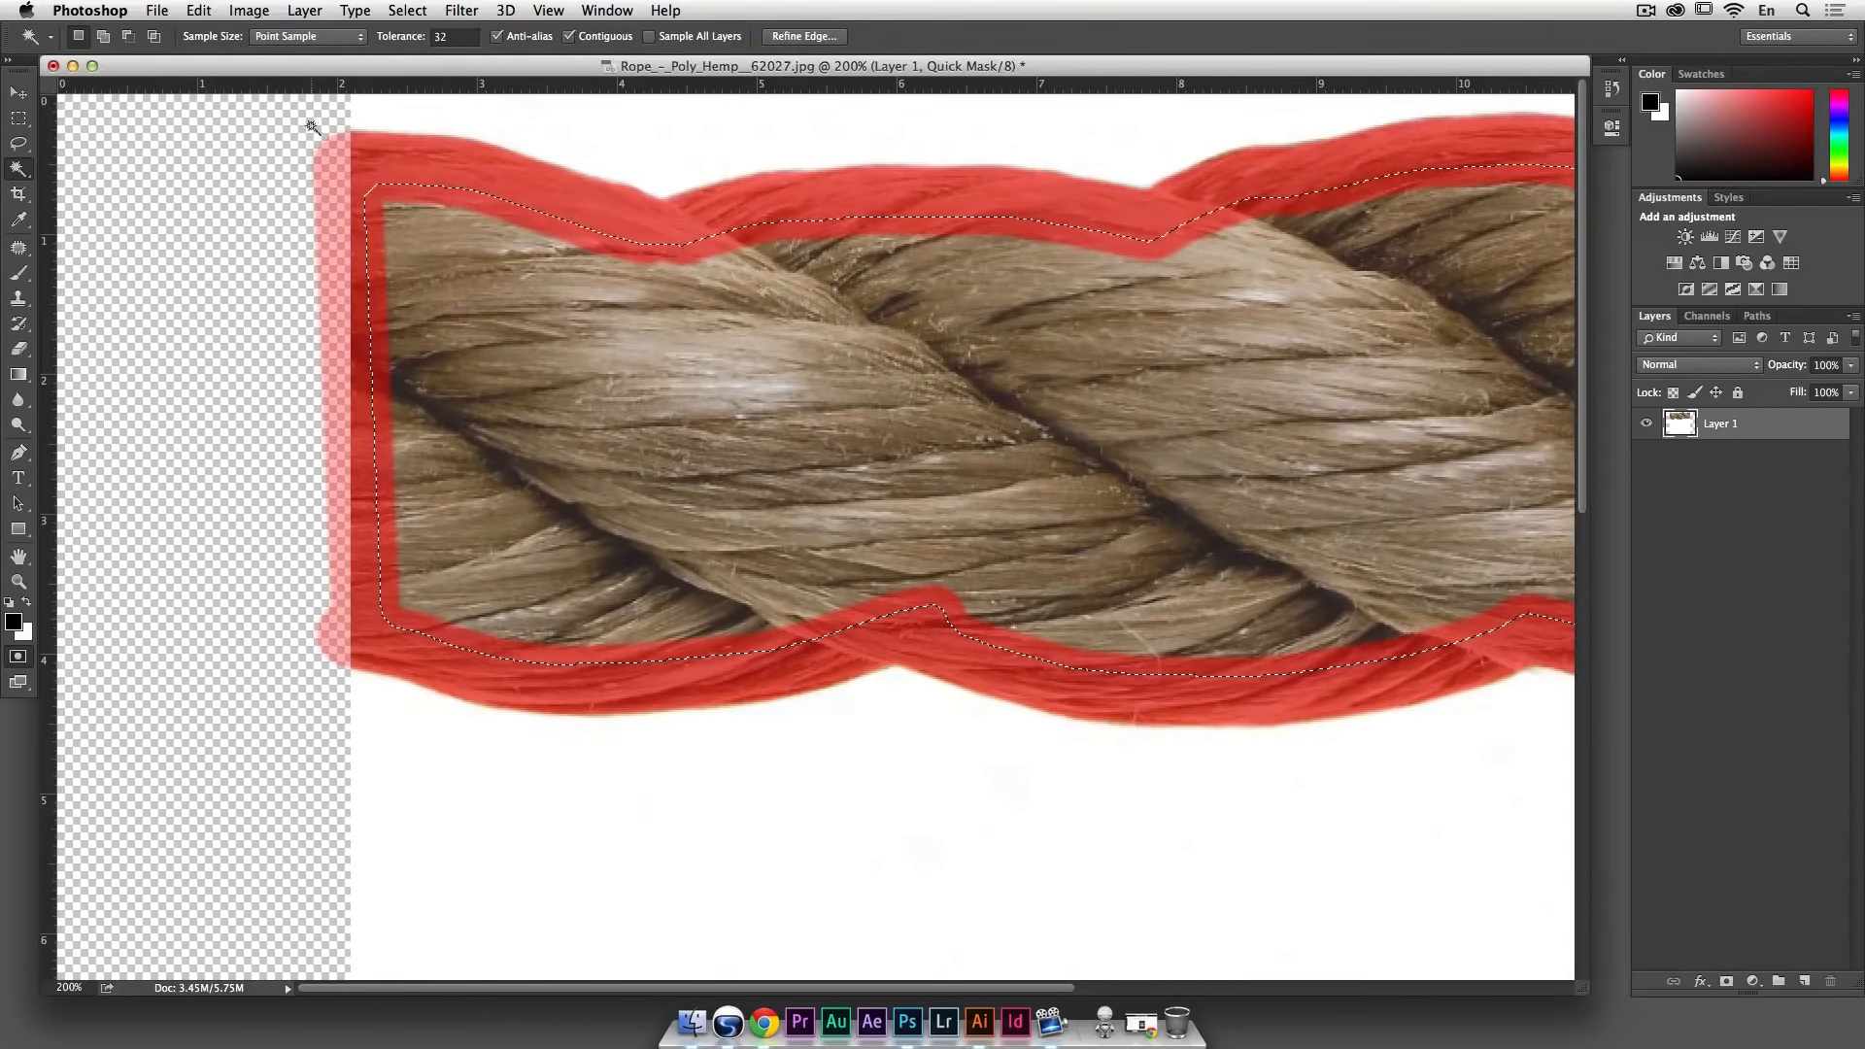
Step: Fill the expanded selection in the quick mask so the whole rope is masked, and deselect
{"action": "left_click", "coordinate": [199, 10]}
{"action": "left_click", "coordinate": [213, 301]}
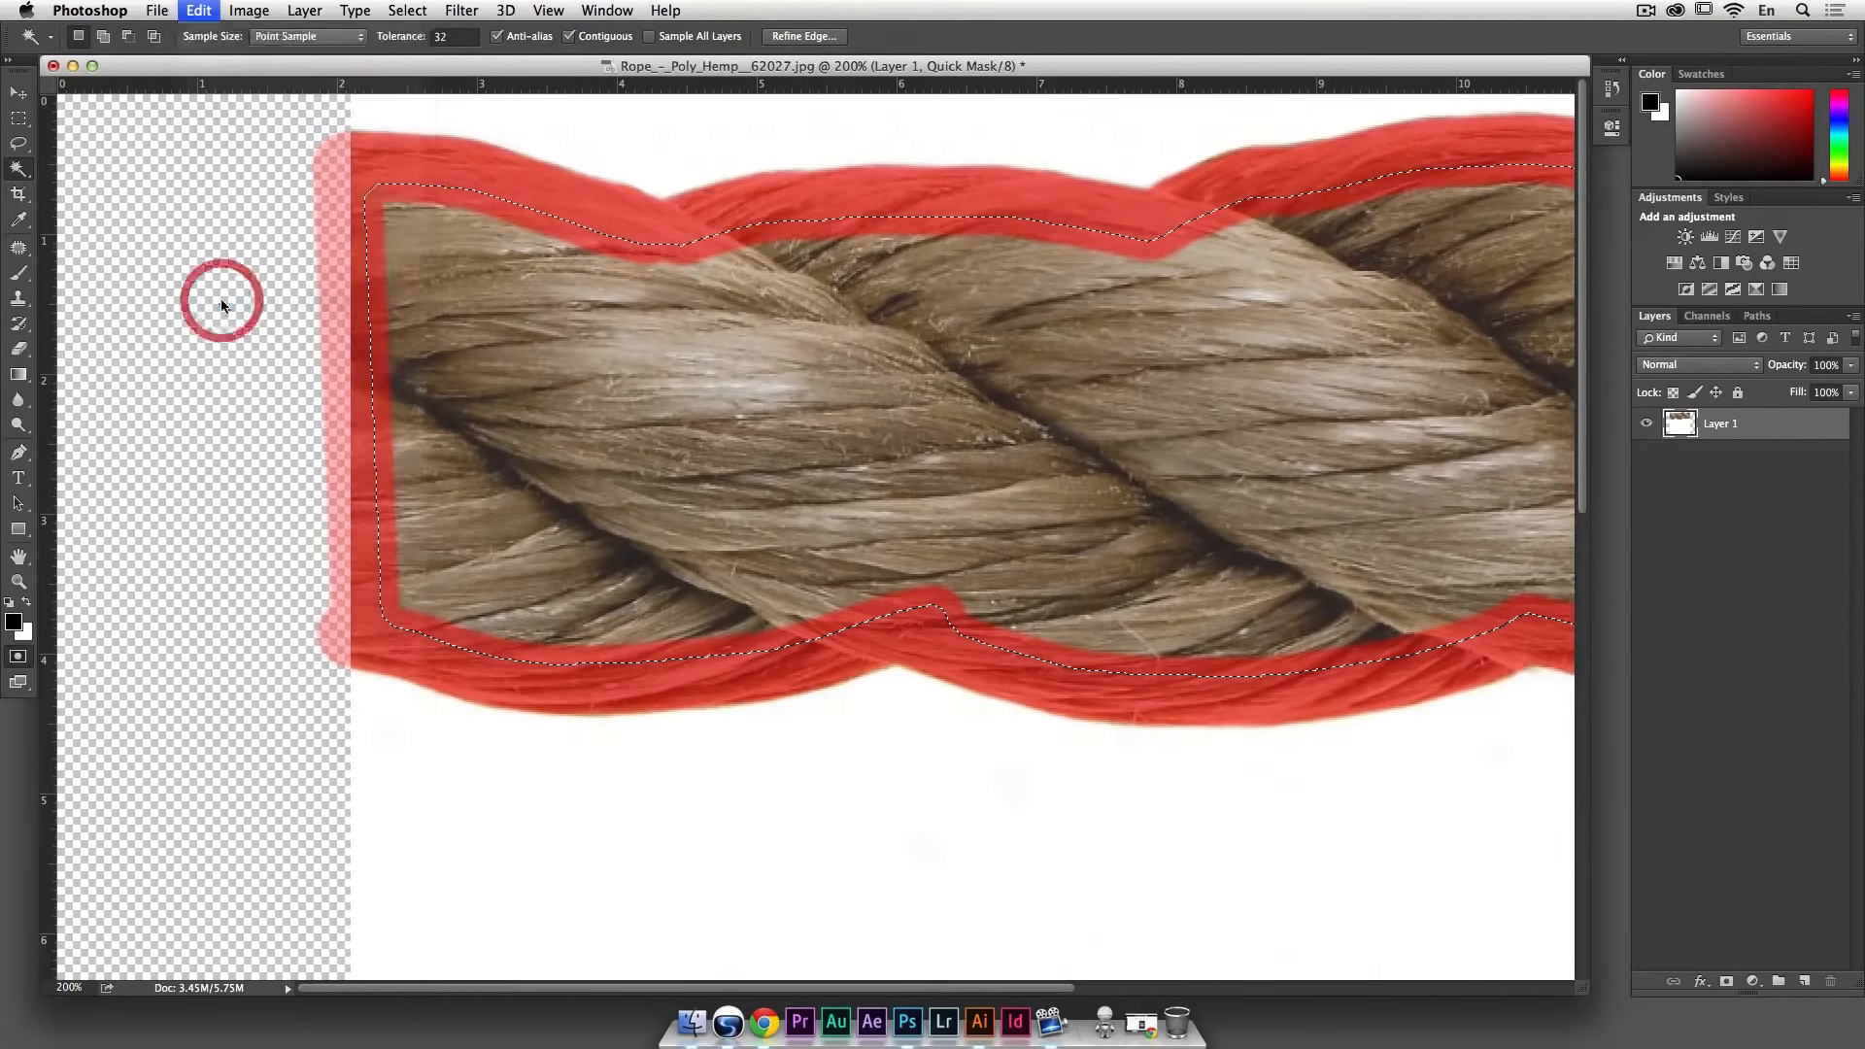
{"action": "left_click", "coordinate": [1092, 381]}
{"action": "key", "text": "w"}
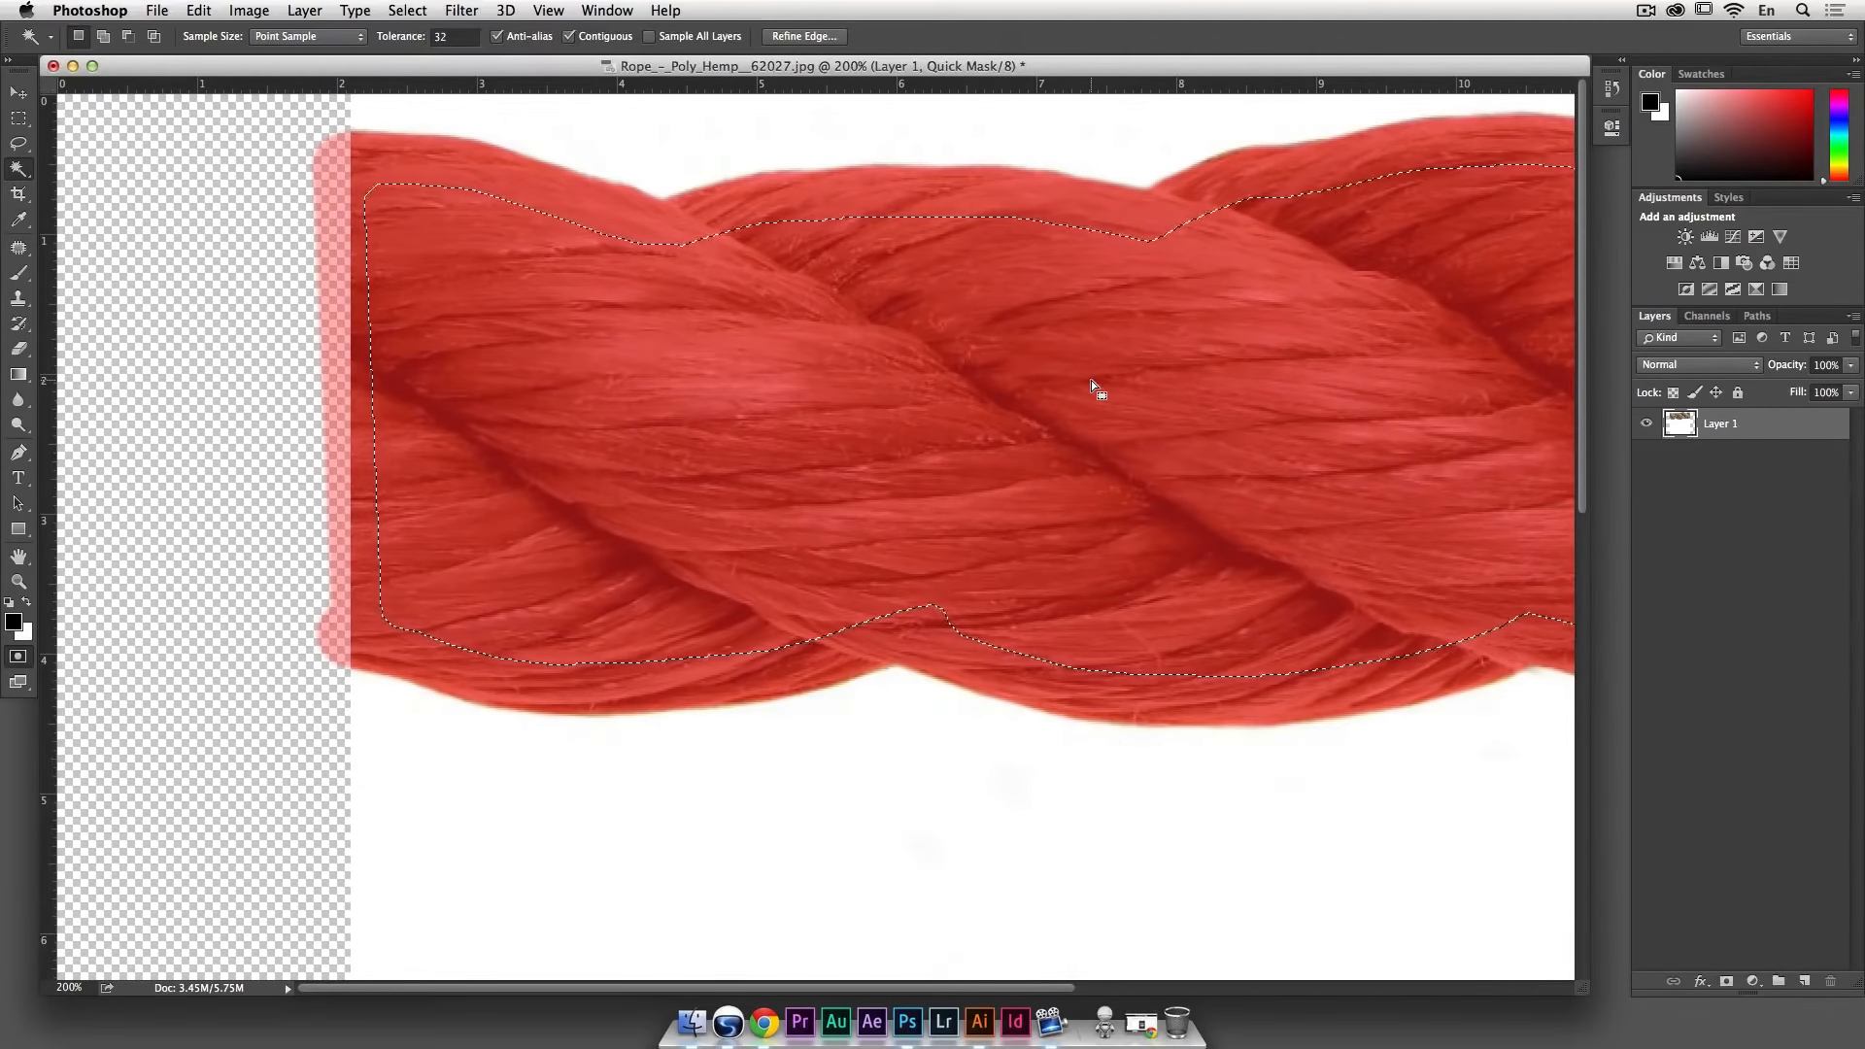
{"action": "key", "text": "super+d"}
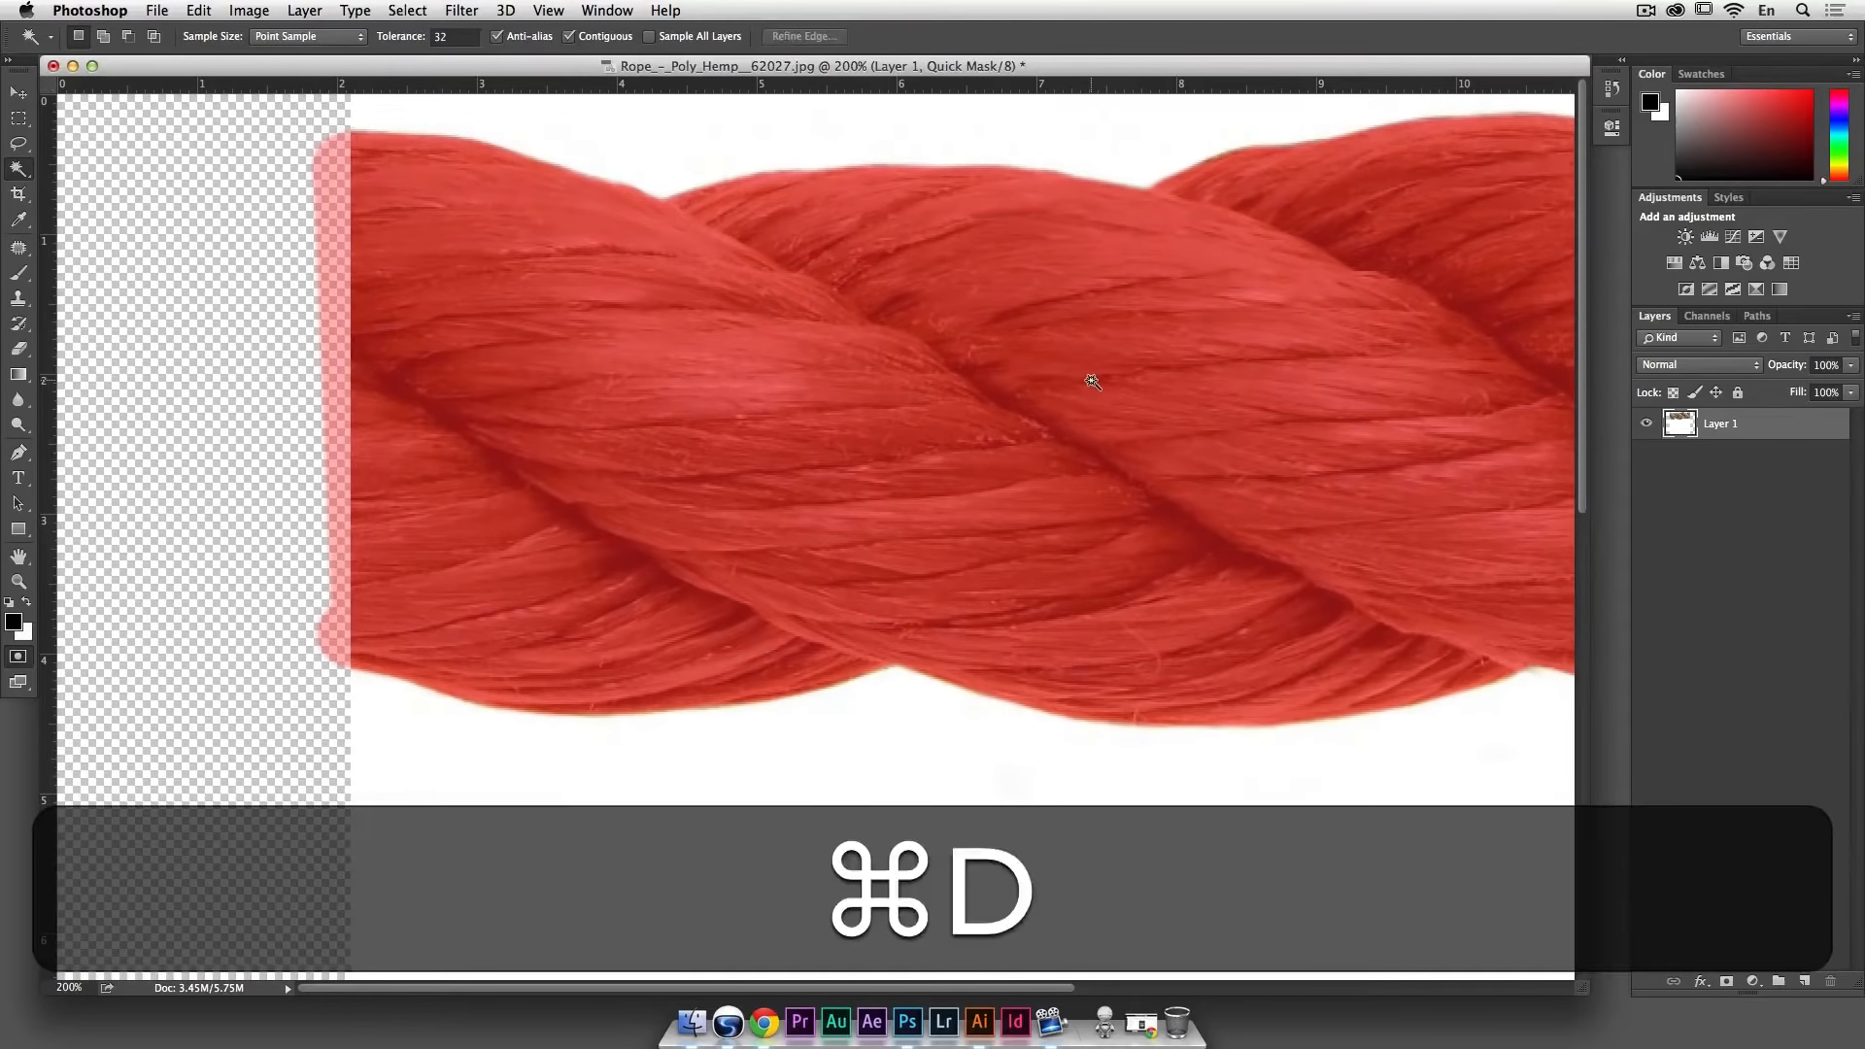
Step: Exit Quick Mask mode and turn the resulting rope selection into a layer mask on Layer 1
{"action": "left_click", "coordinate": [17, 659]}
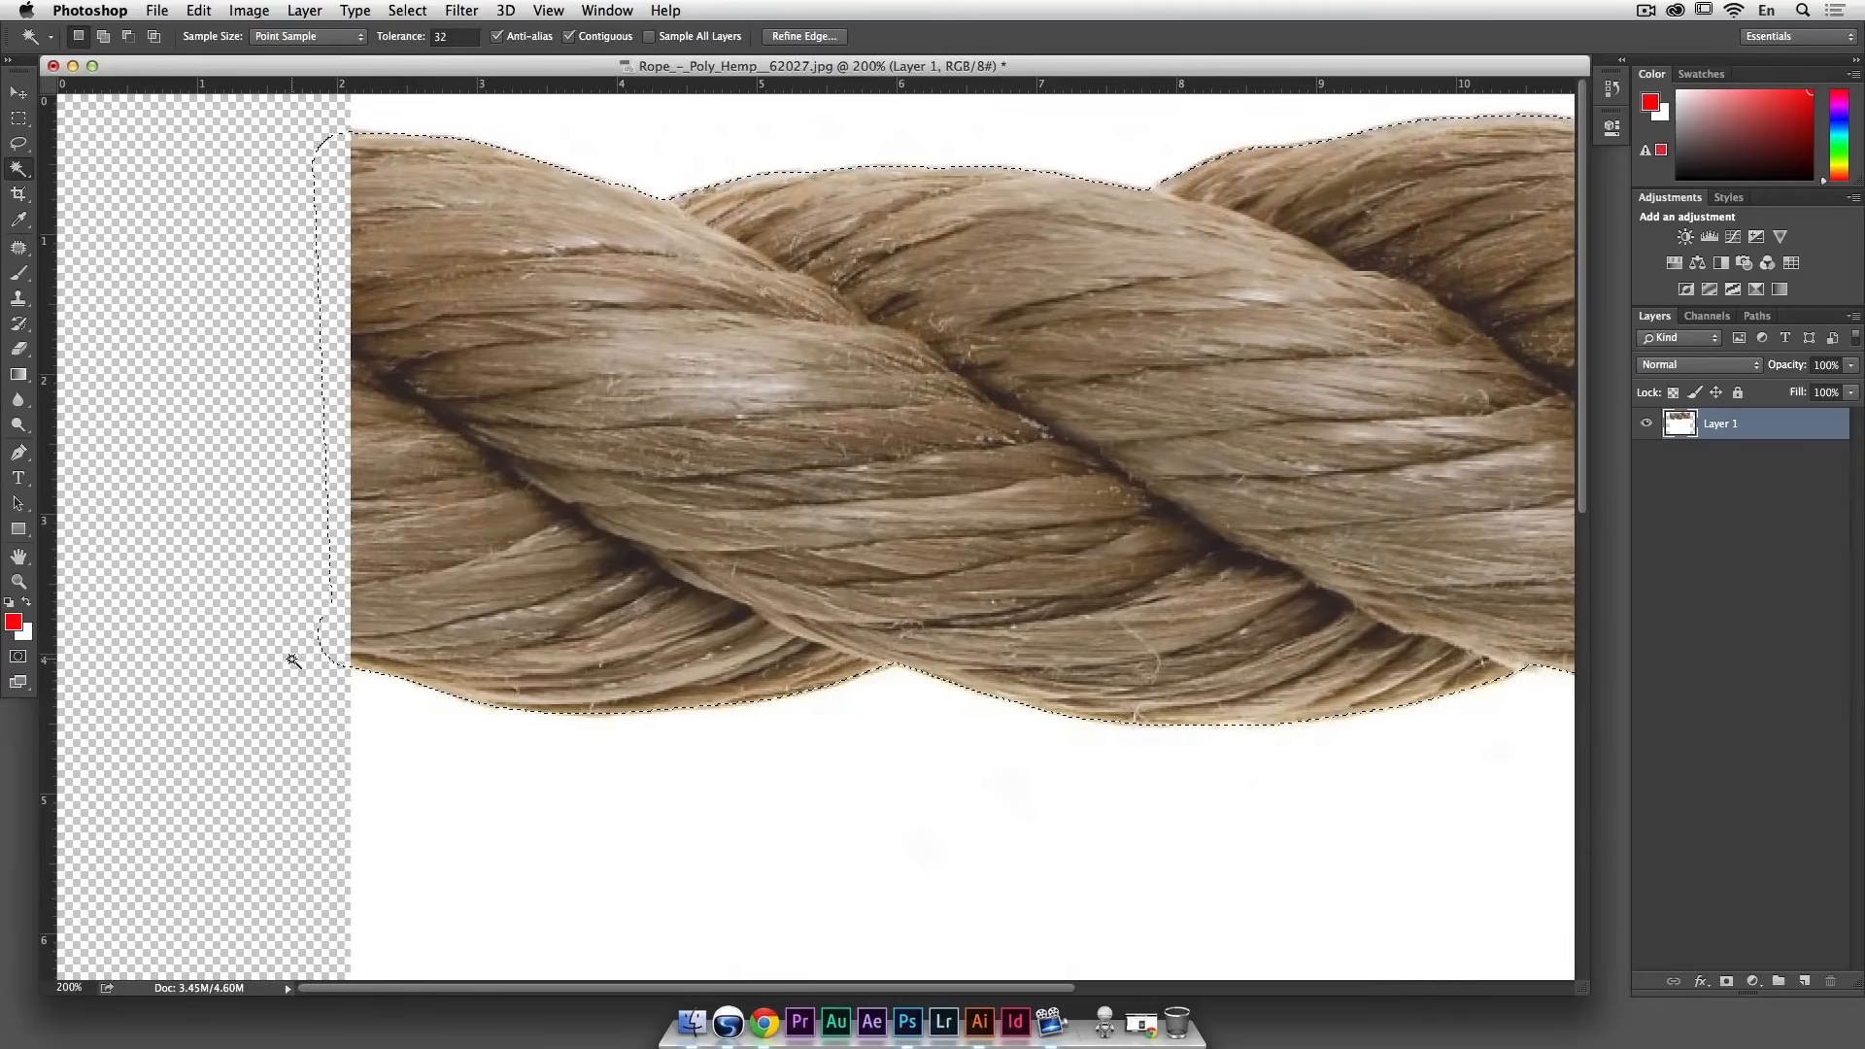
{"action": "key", "text": "alt+super+minus"}
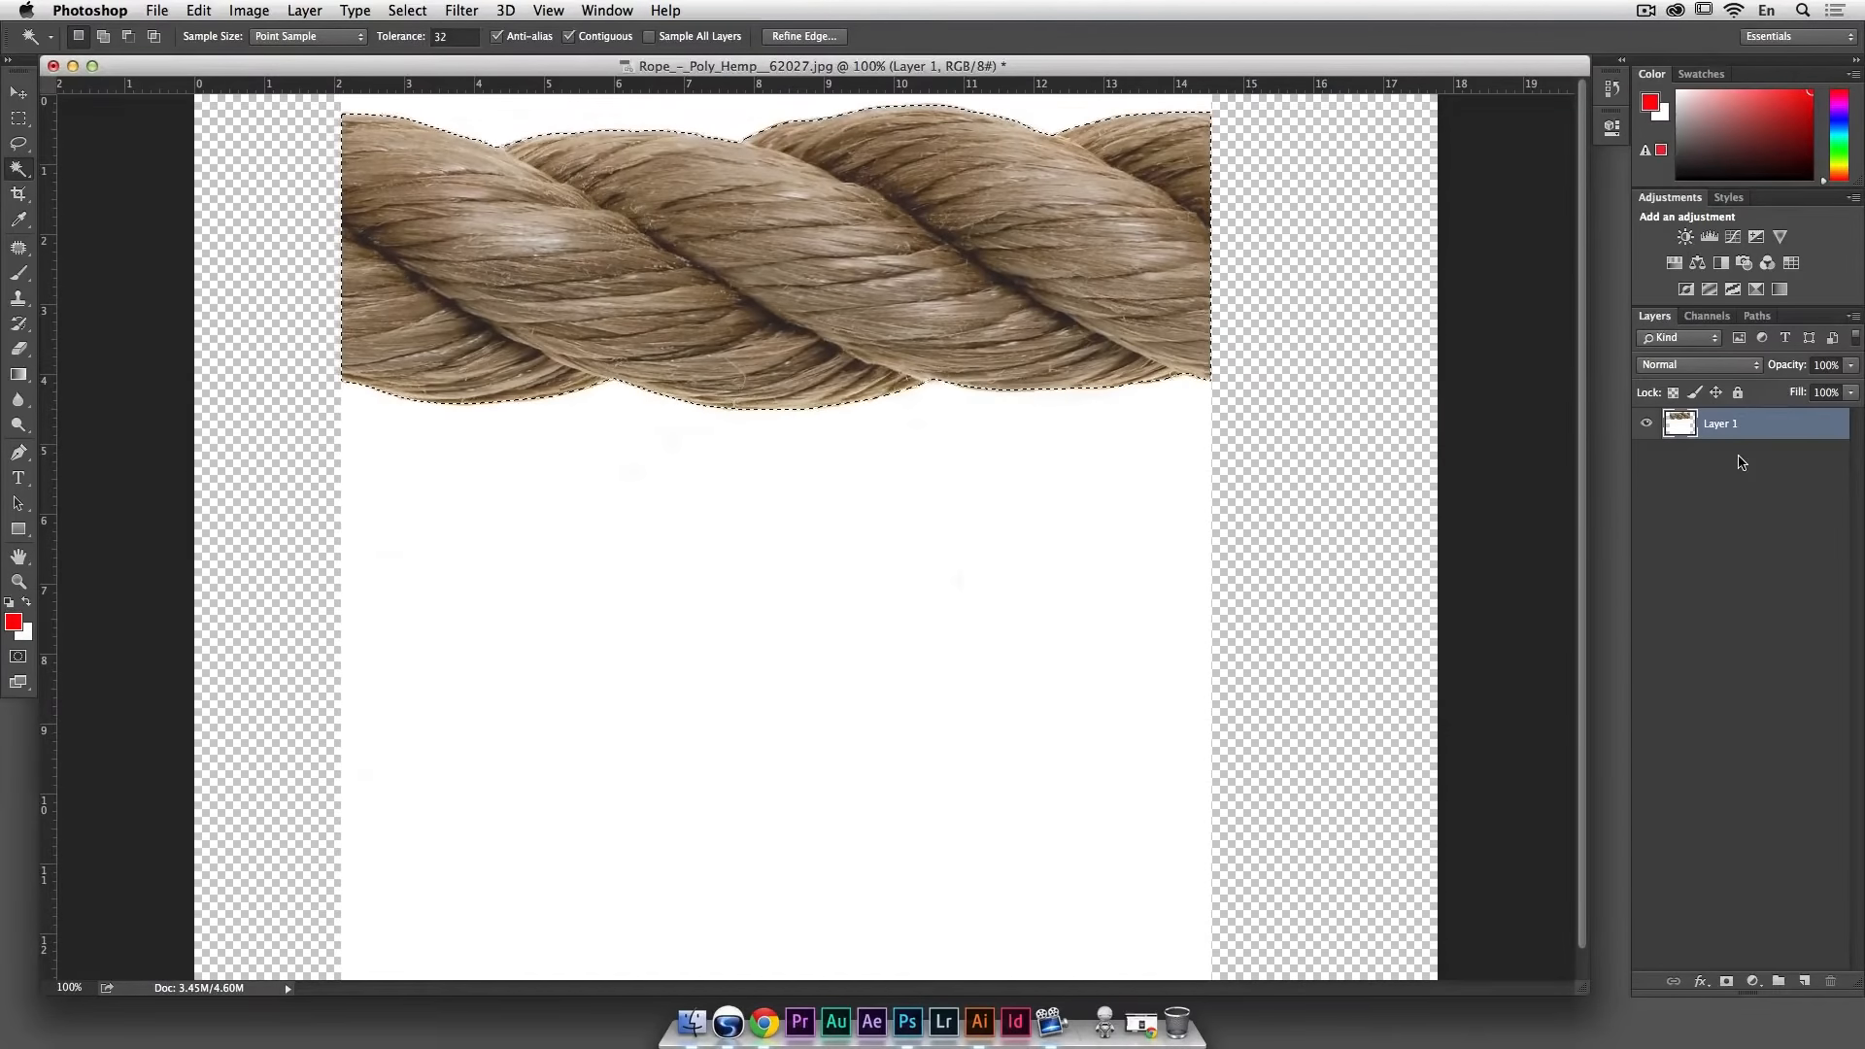
{"action": "left_click", "coordinate": [1725, 982]}
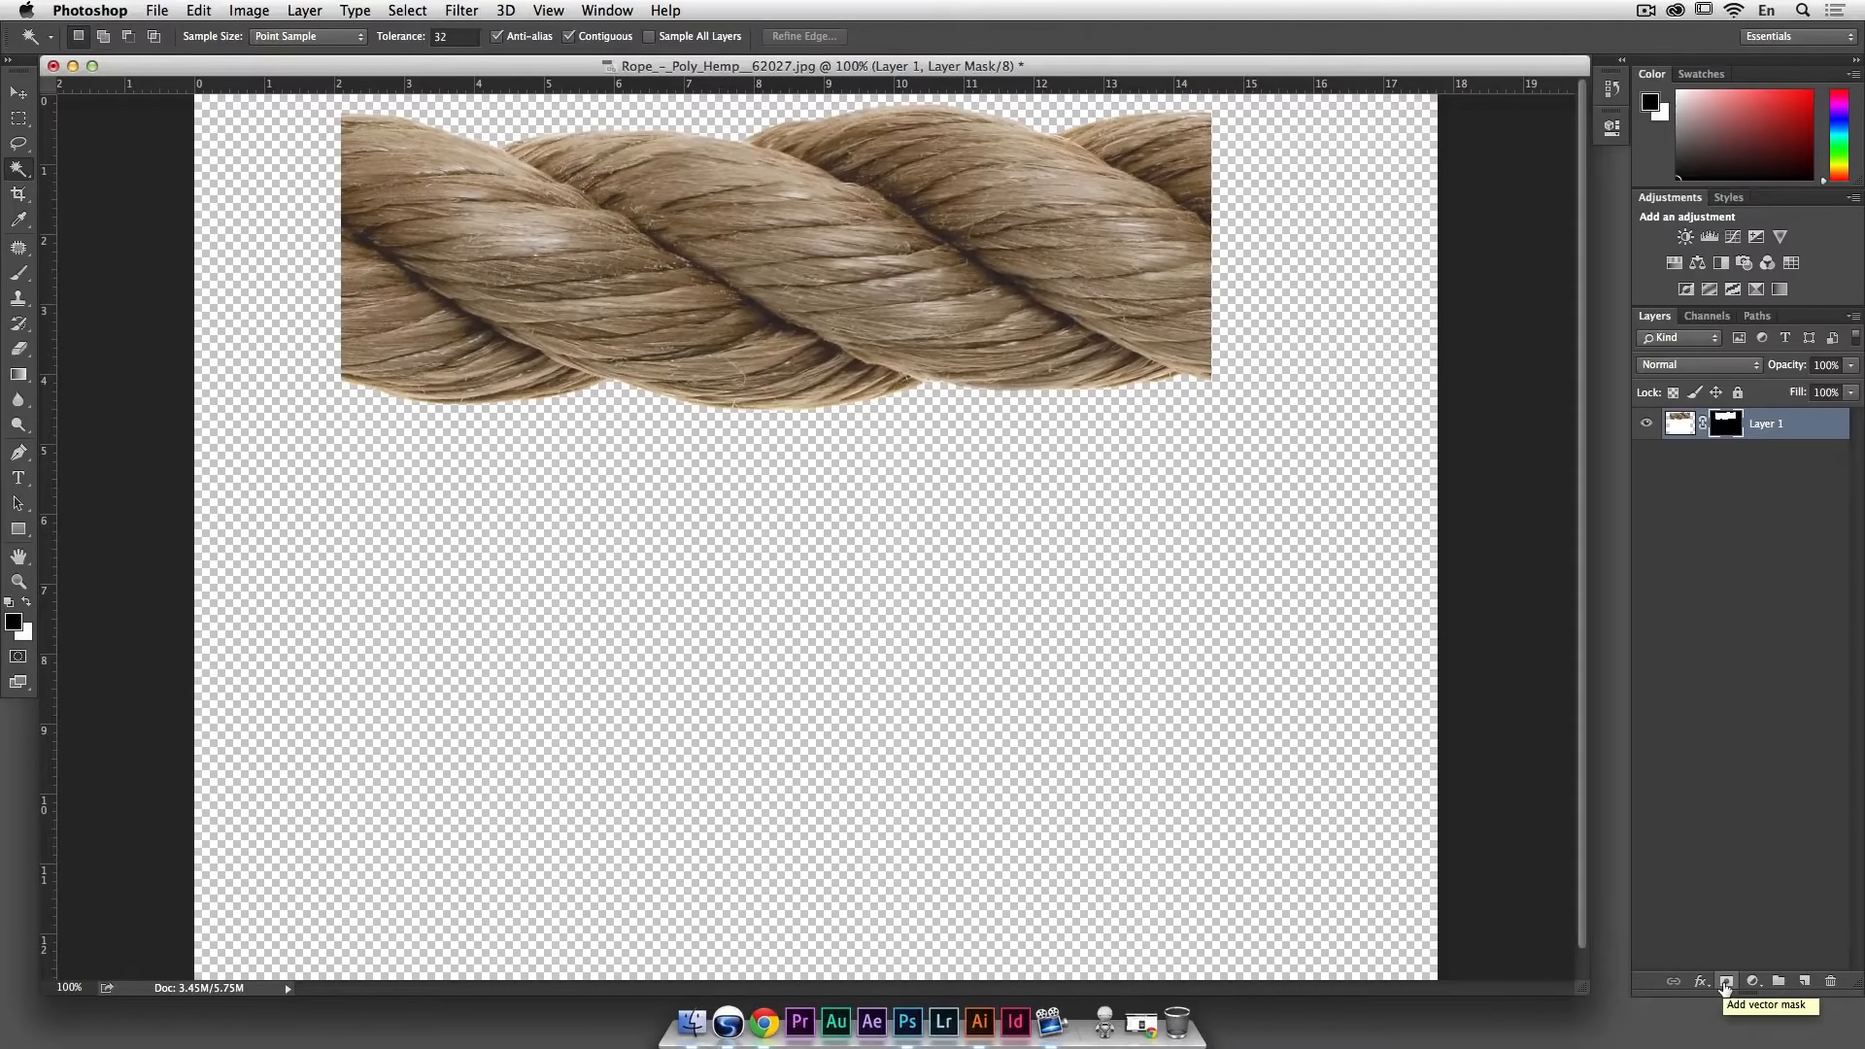
Step: Add a new layer and place it below Layer 1
{"action": "left_click", "coordinate": [1803, 980]}
{"action": "left_click_drag", "start_coordinate": [1739, 425], "coordinate": [1736, 476]}
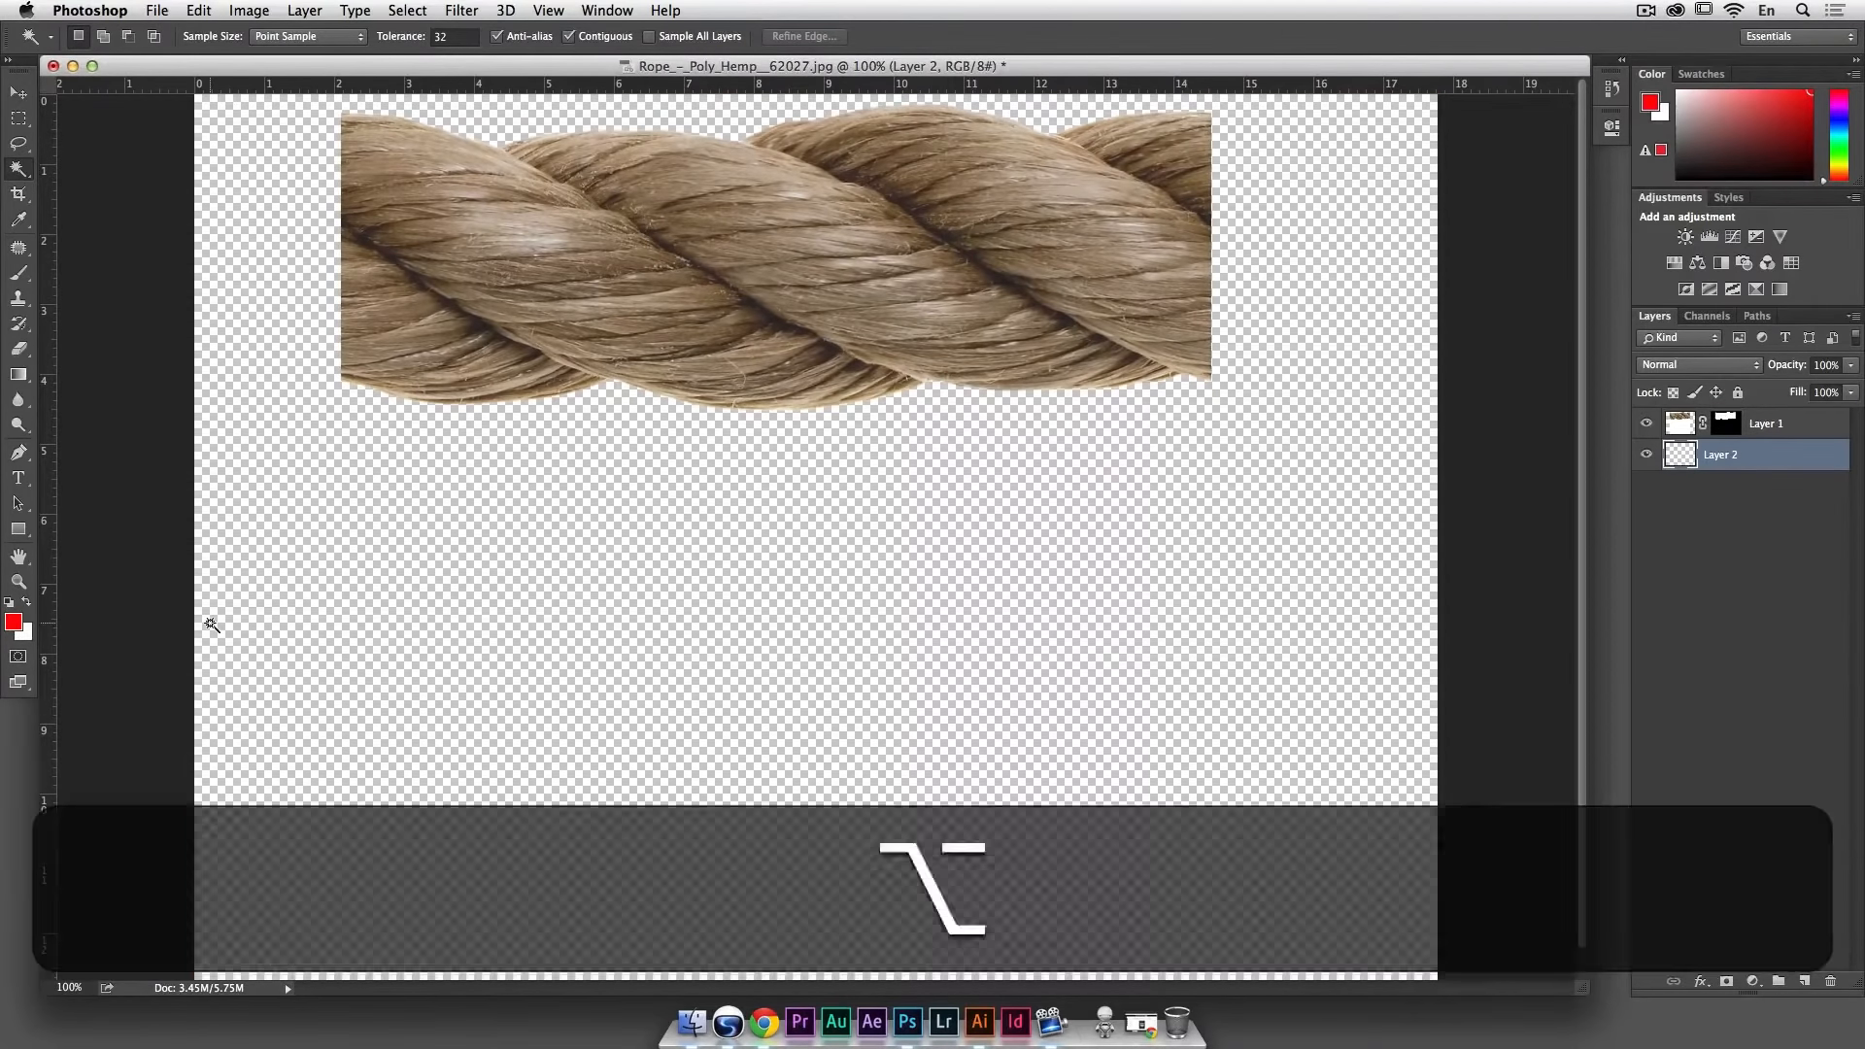
Step: Fill Layer 2 with red, change the foreground color to bright green 26ff02 and refill the layer with it
{"action": "key", "text": "alt+BackSpace"}
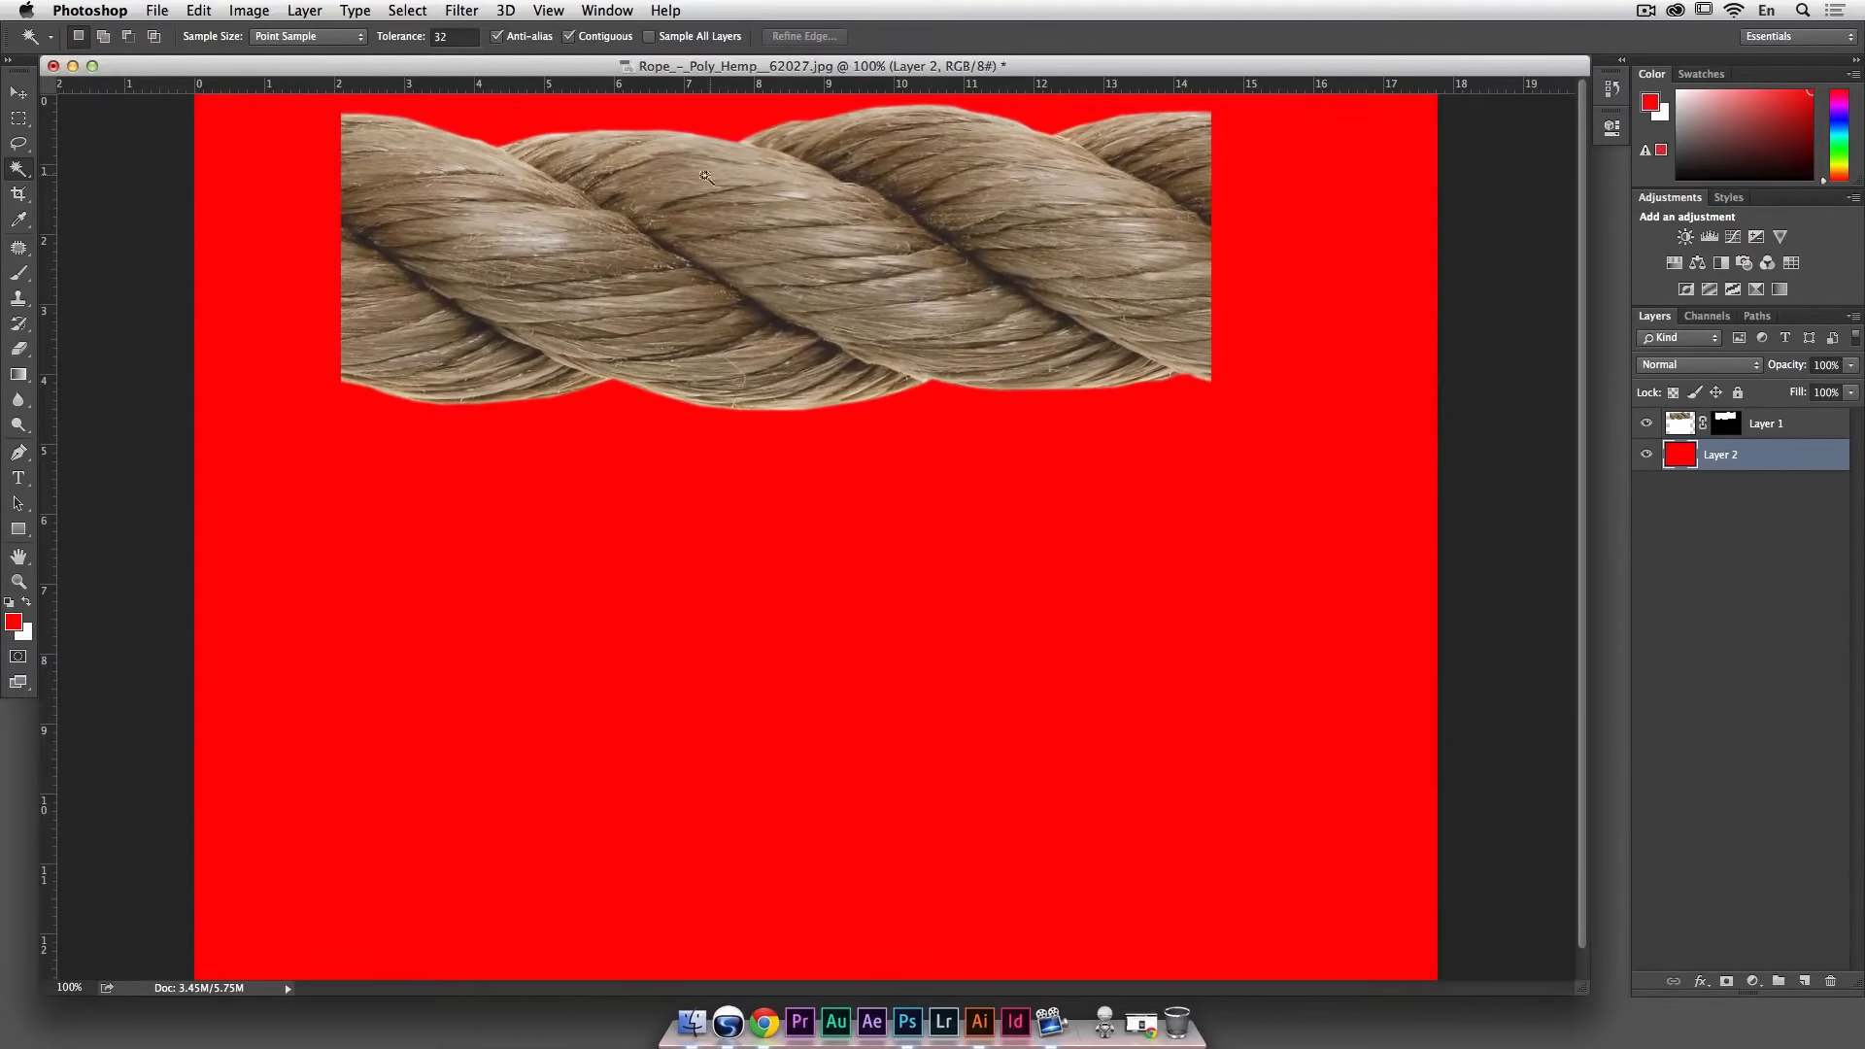
{"action": "left_click", "coordinate": [13, 622]}
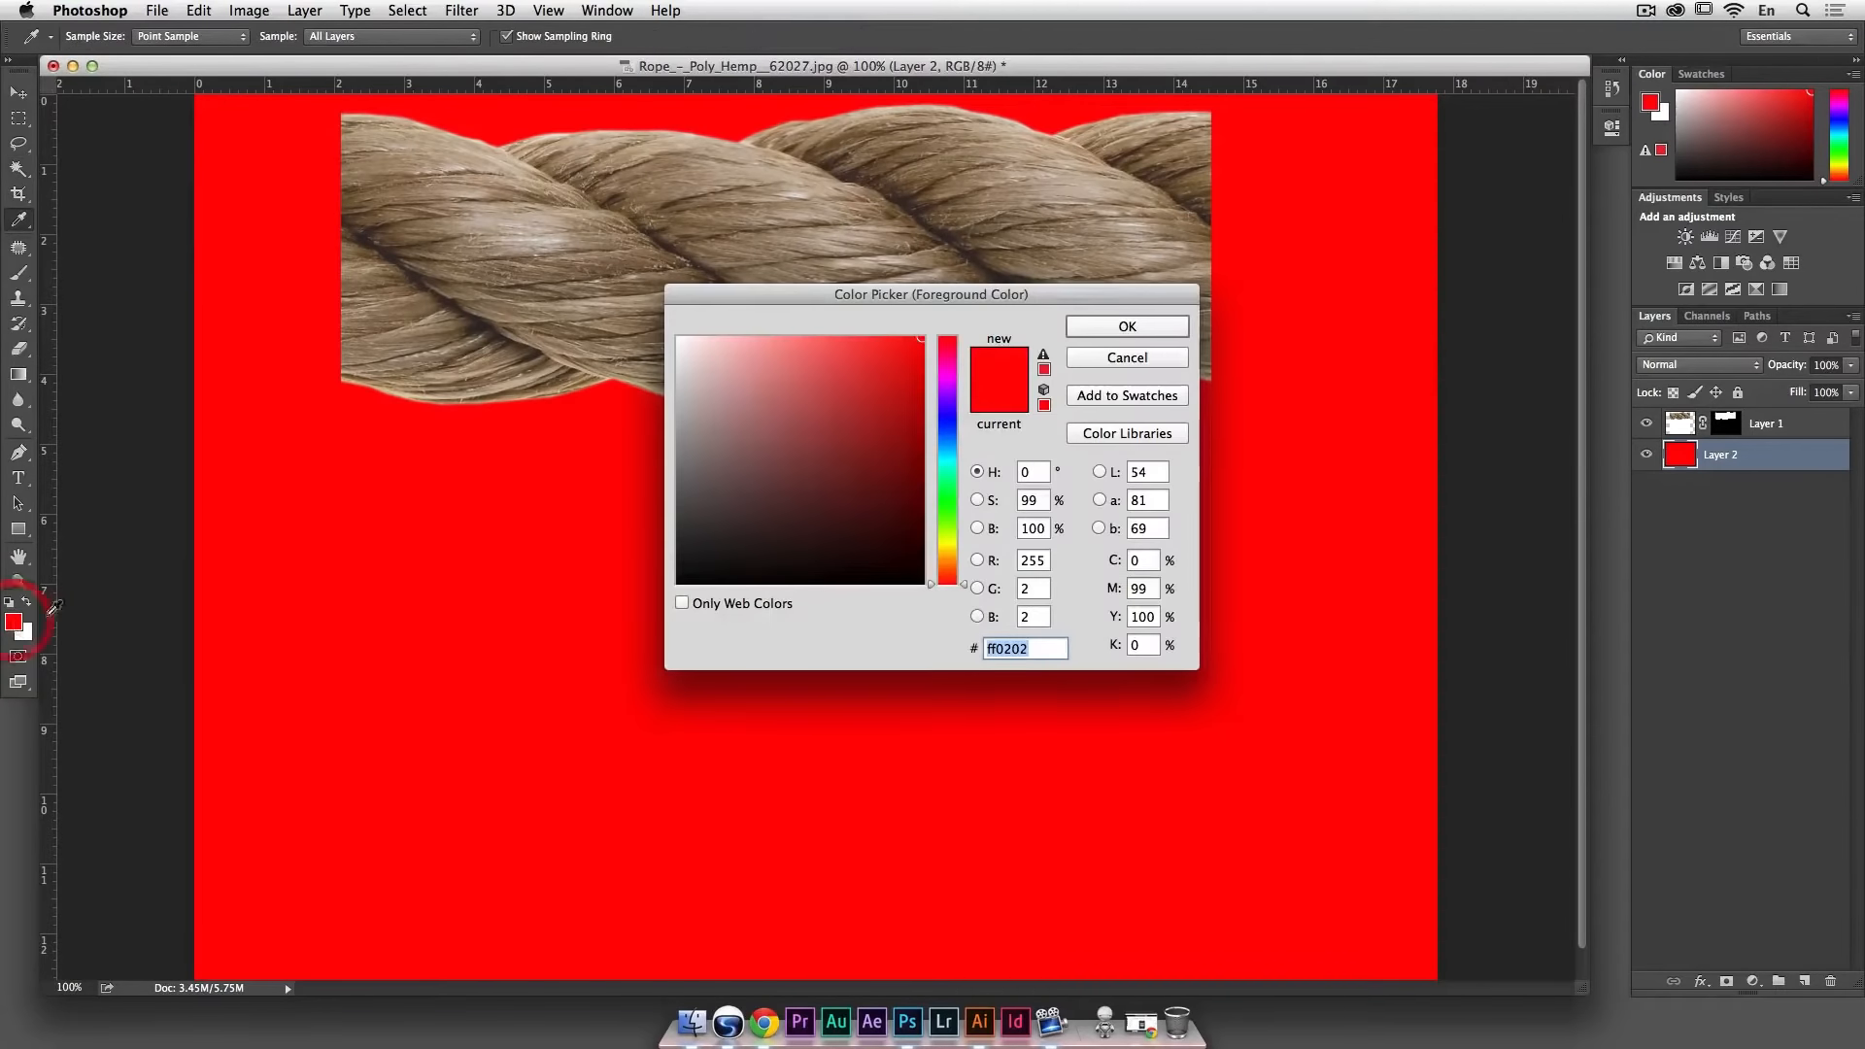
{"action": "left_click", "coordinate": [942, 501]}
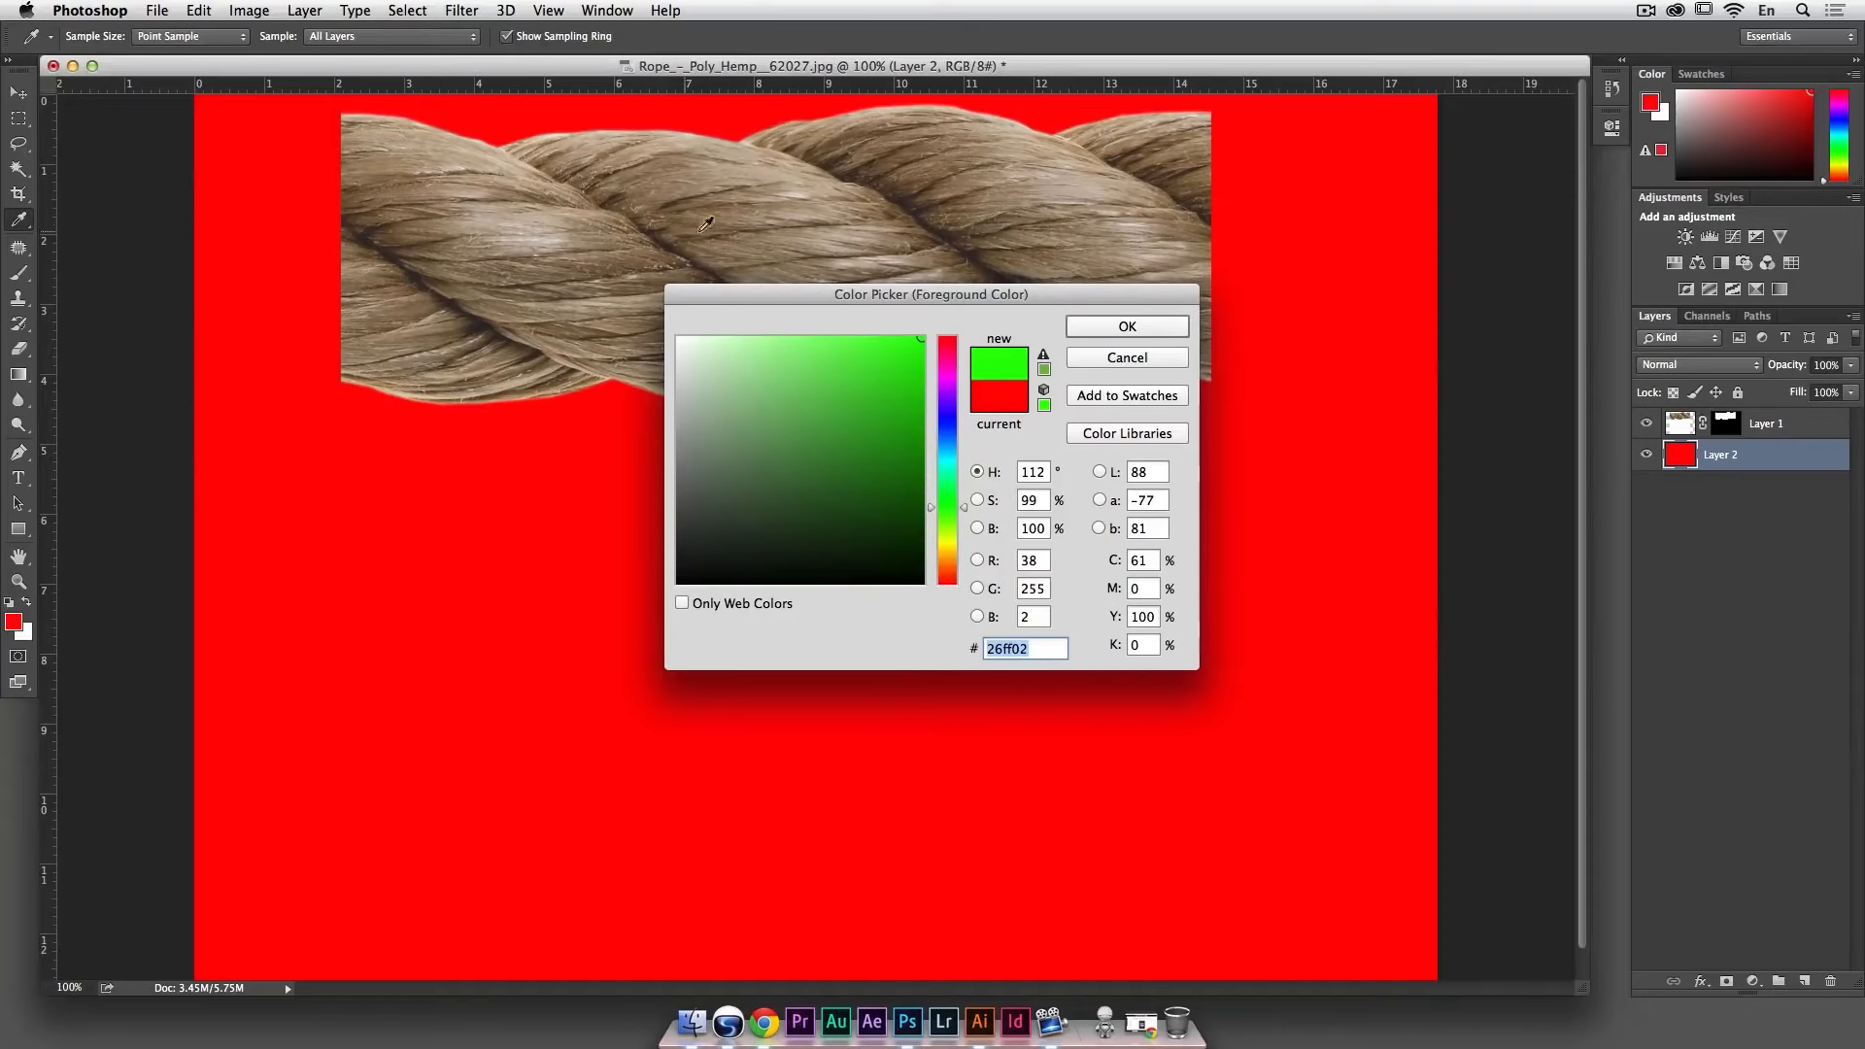
{"action": "left_click", "coordinate": [1127, 331]}
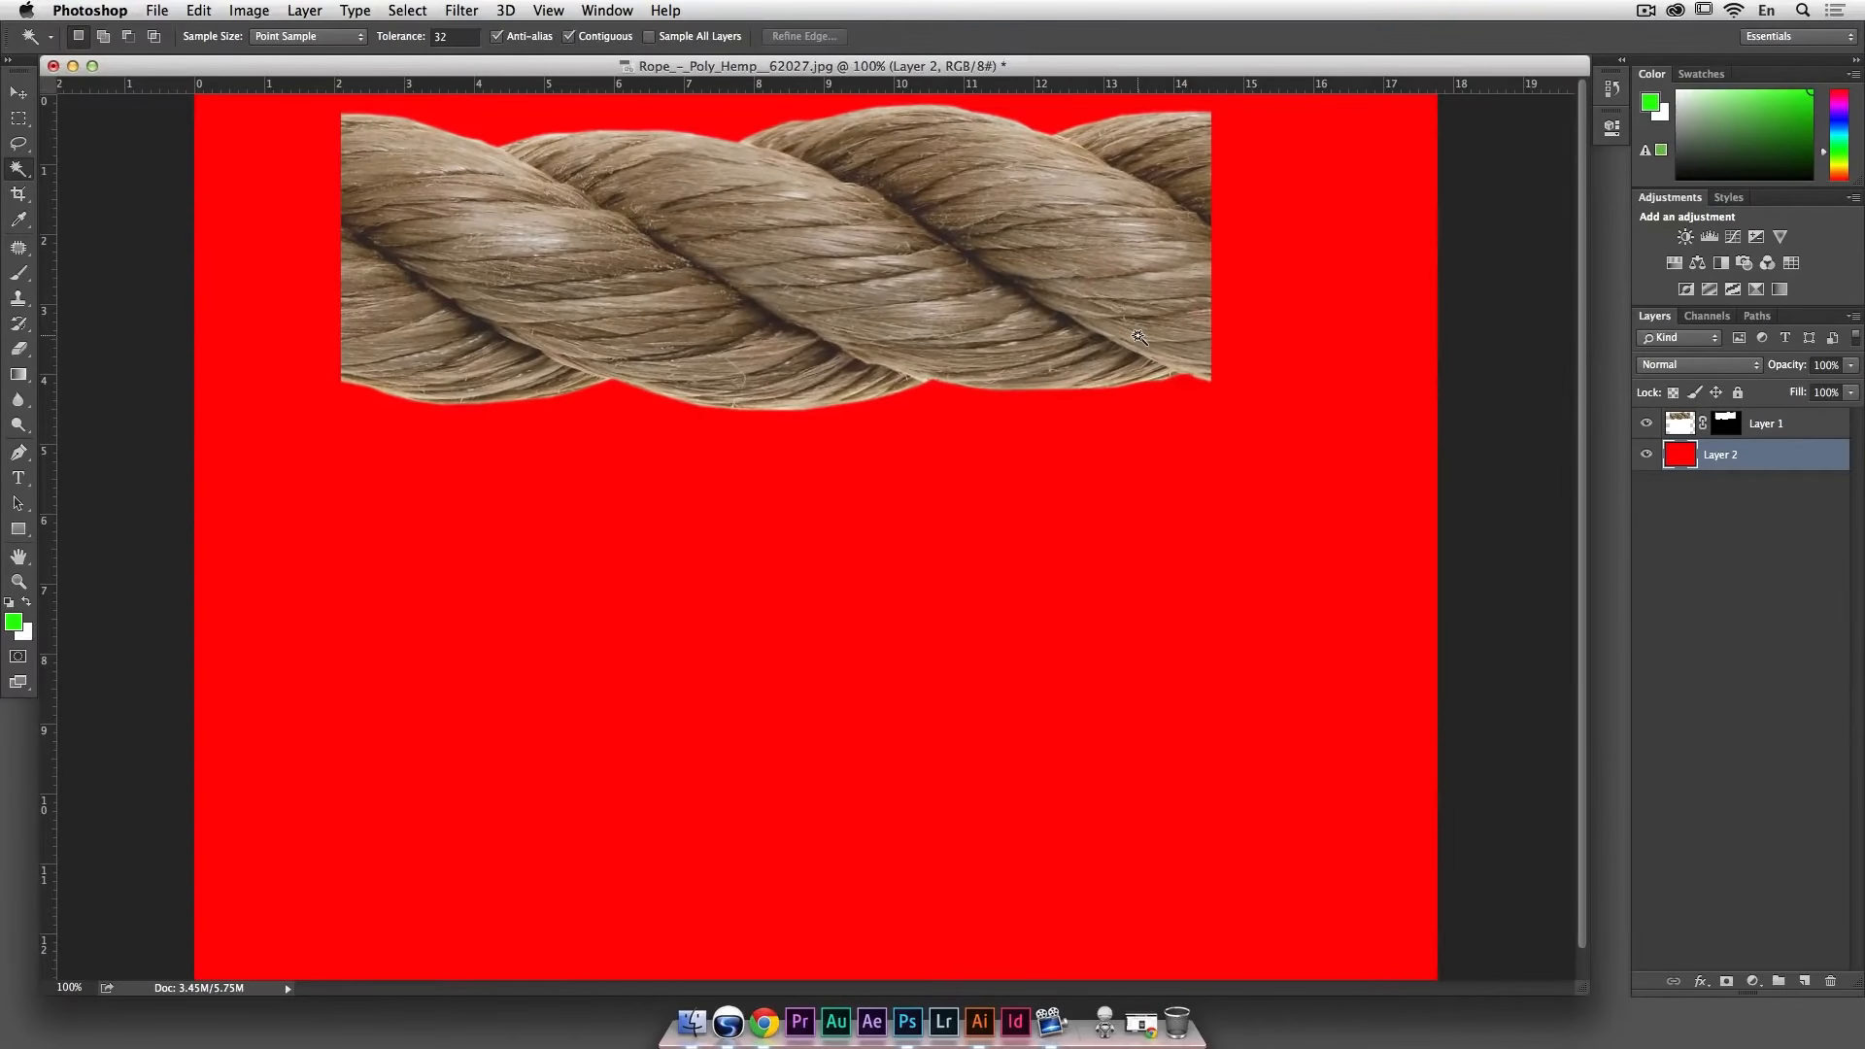
{"action": "key", "text": "alt+BackSpace"}
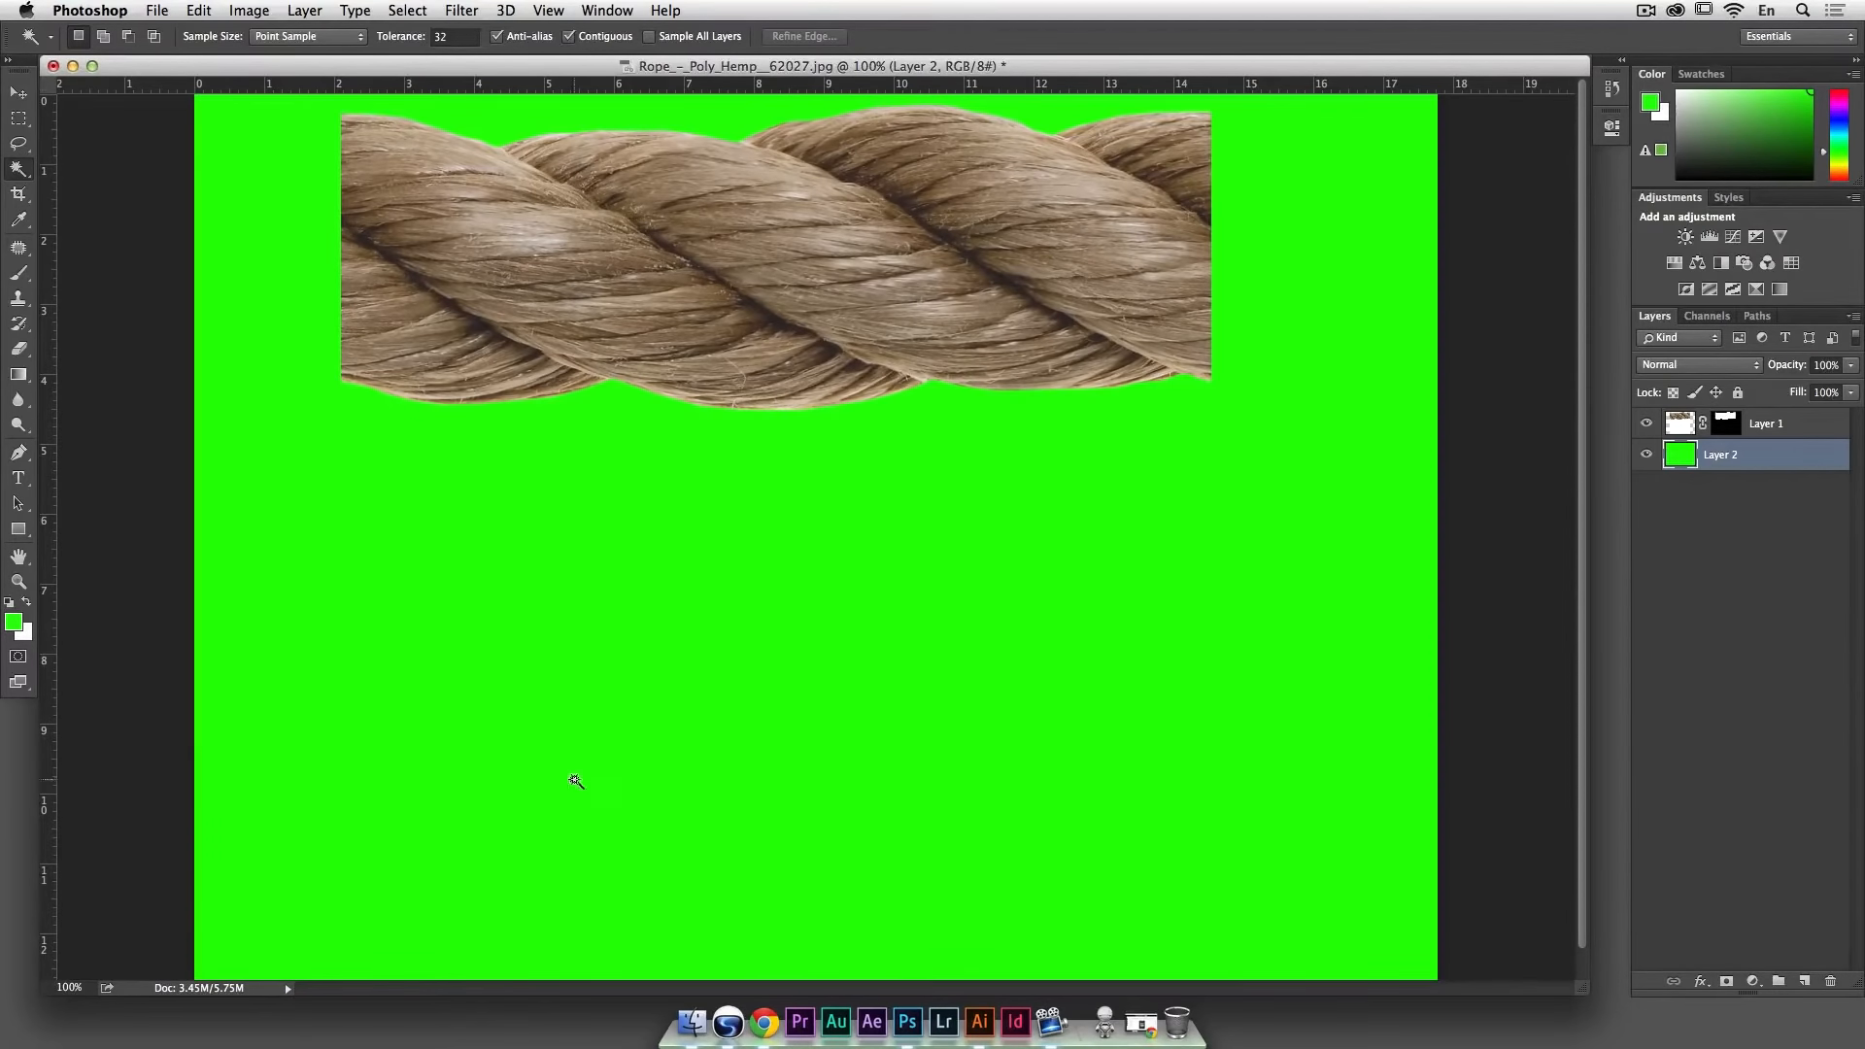
Step: Add a new layer above the green one, reset the default colors and fill it with black
{"action": "left_click", "coordinate": [1802, 981]}
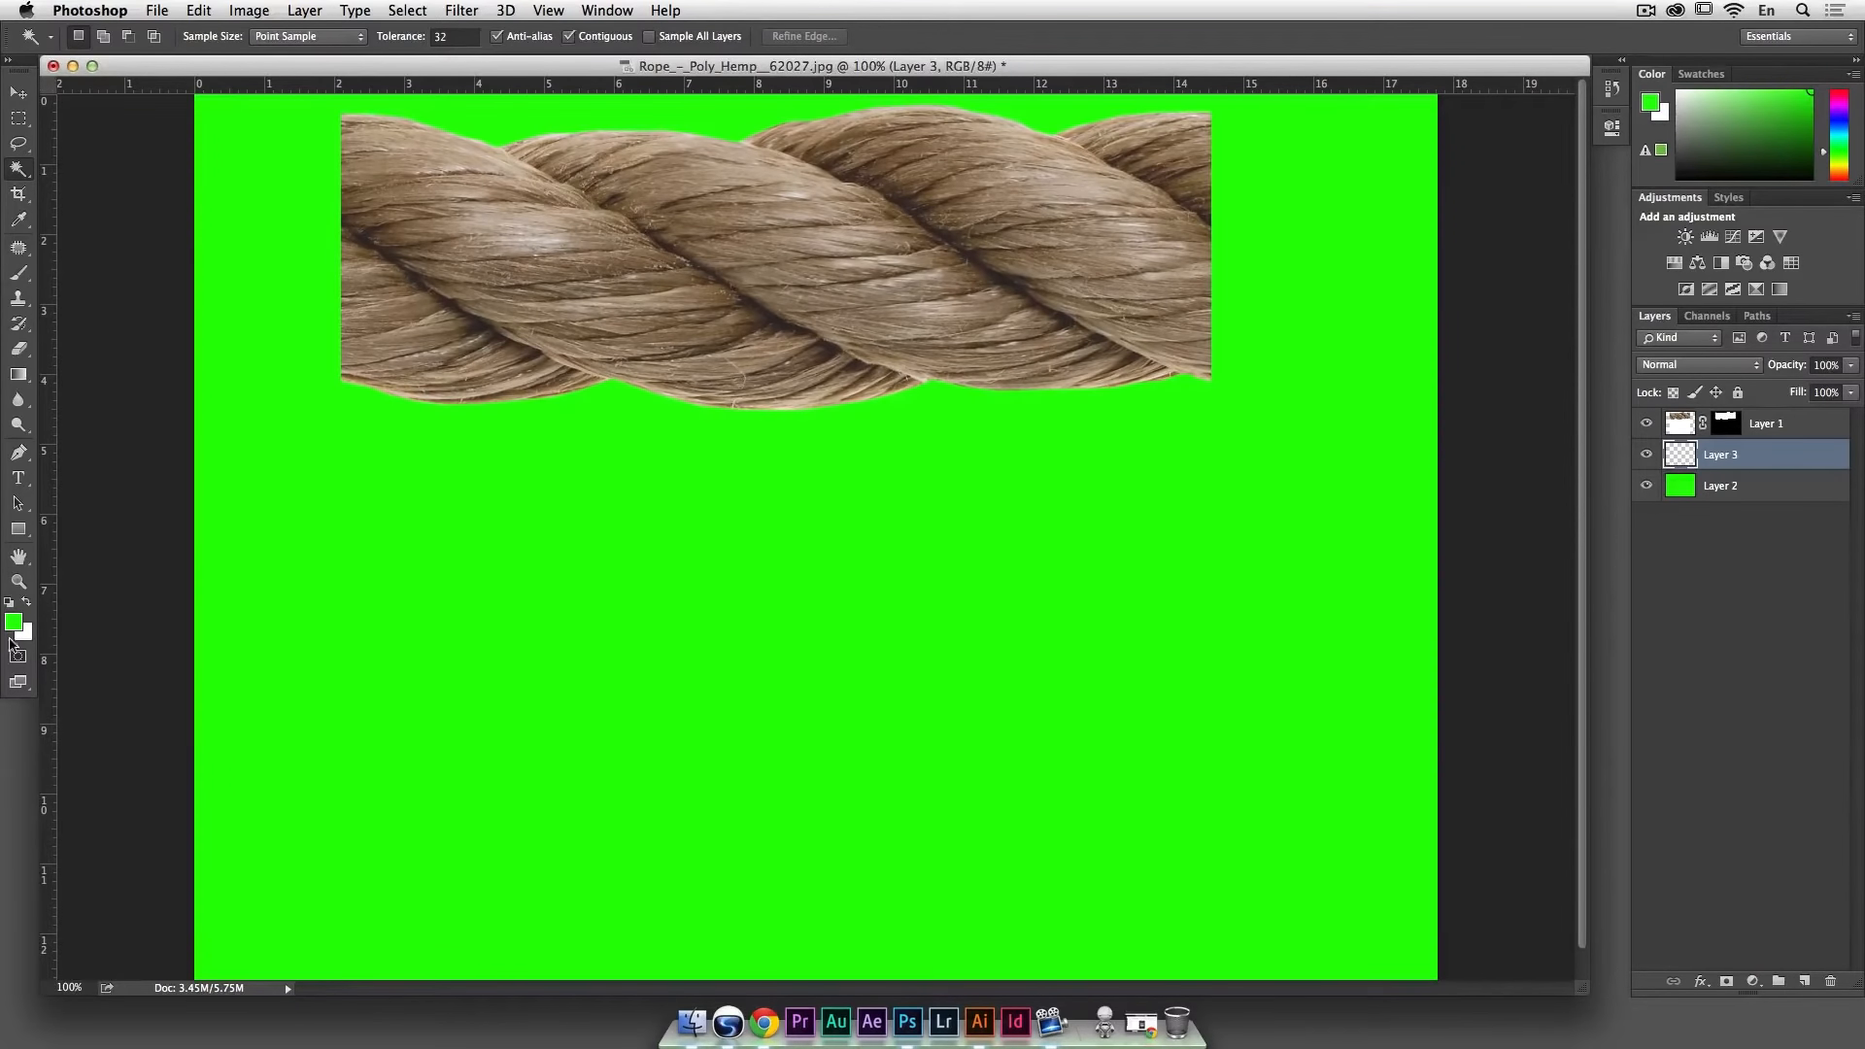
{"action": "left_click", "coordinate": [11, 603]}
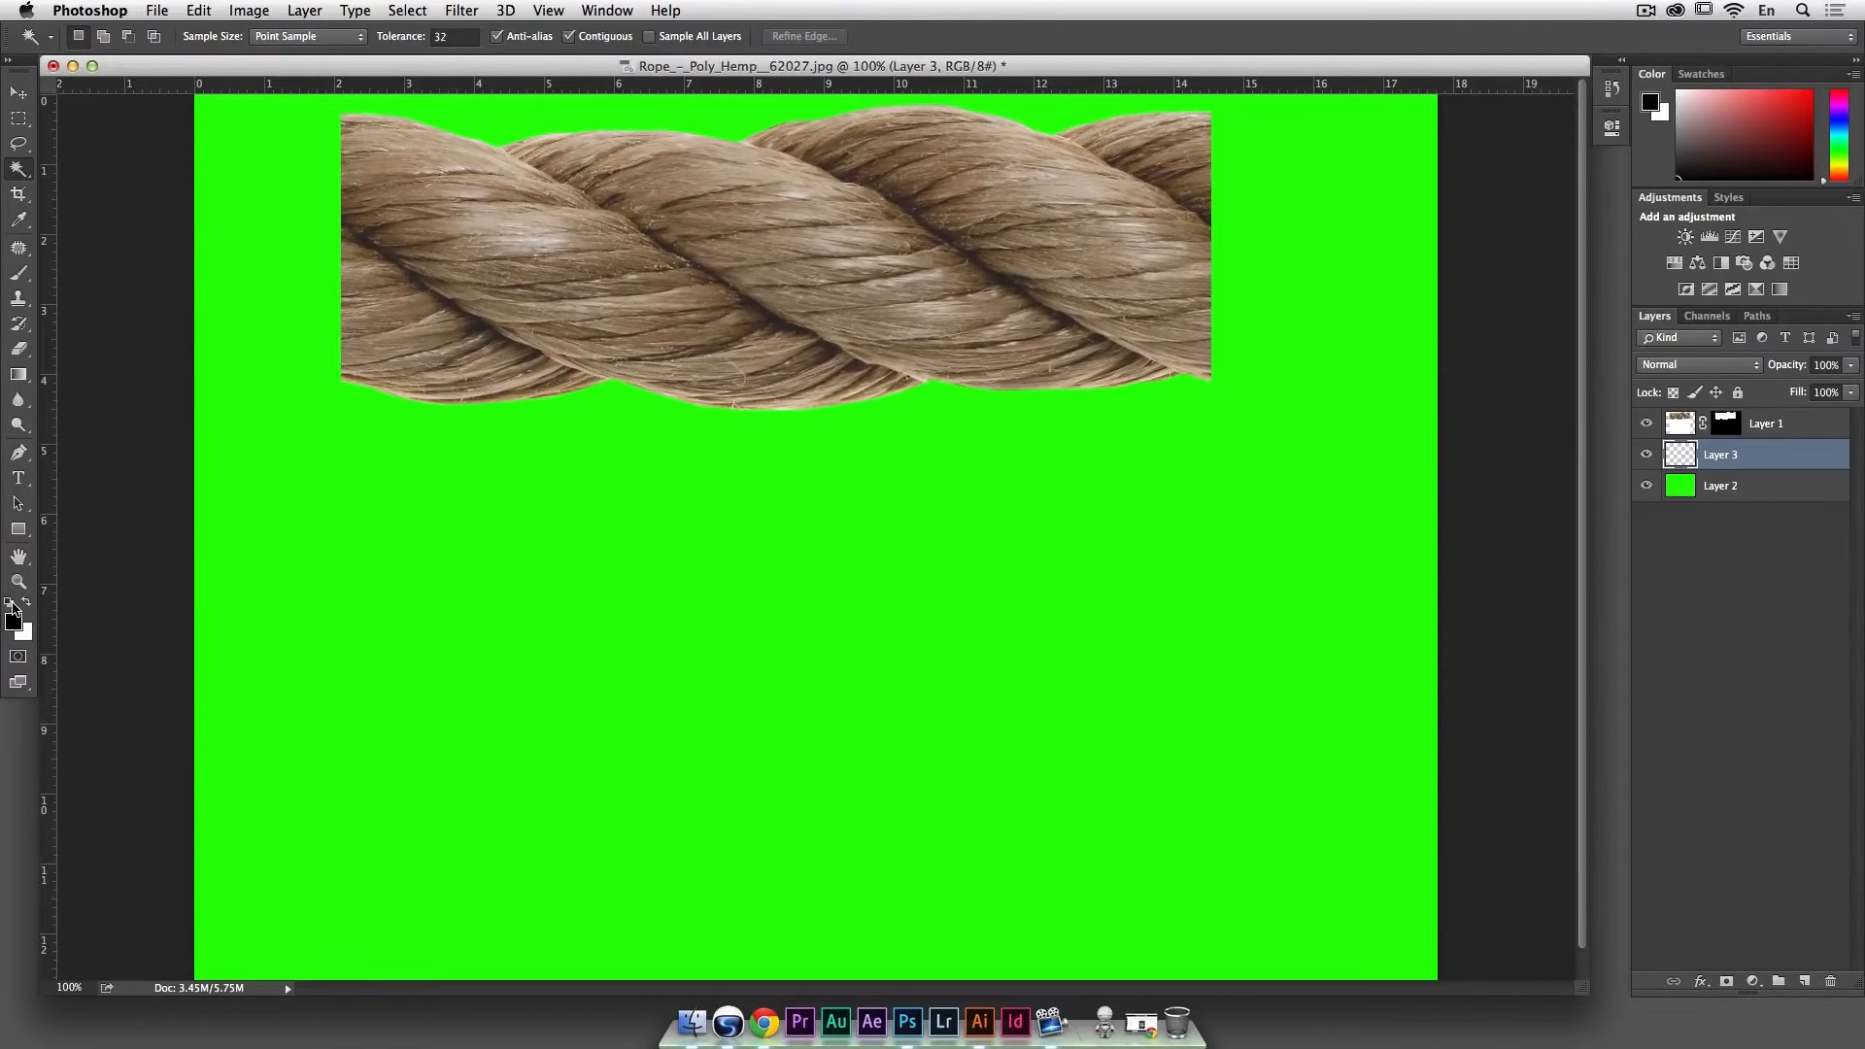
{"action": "key", "text": "alt+BackSpace"}
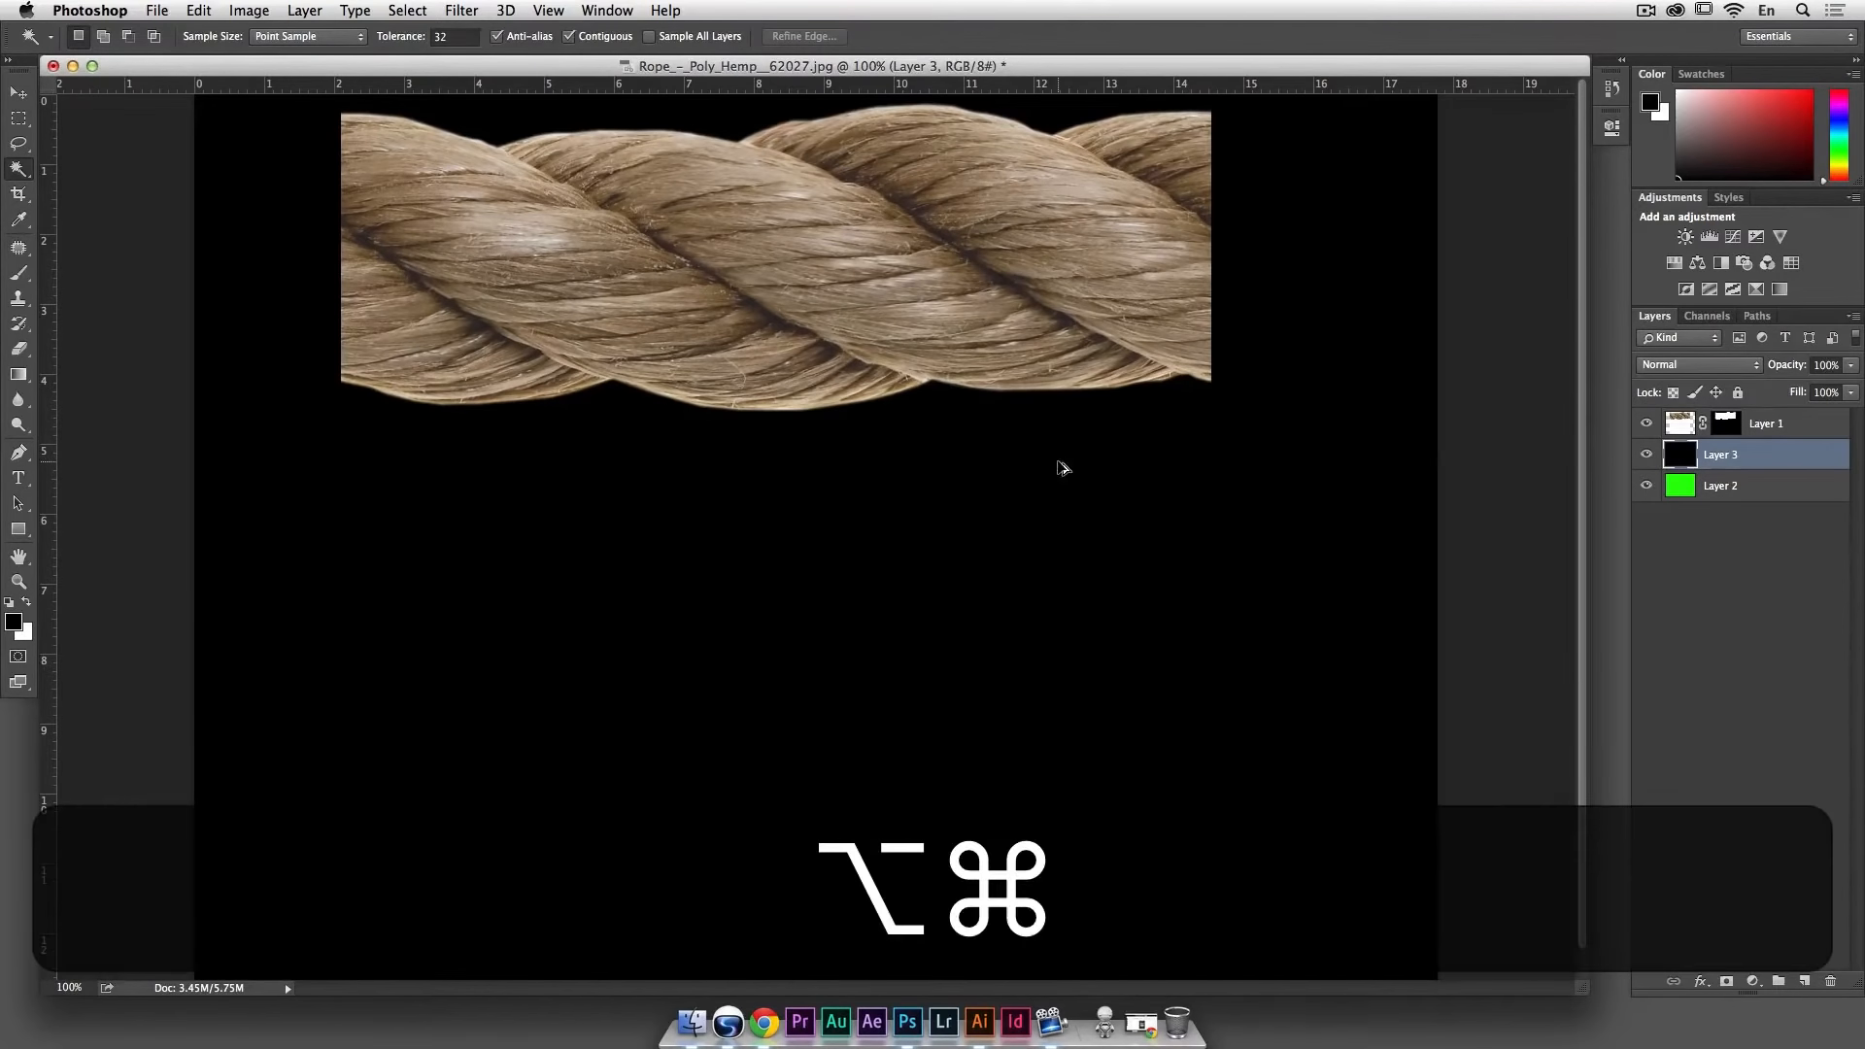
Step: Open a Levels adjustment on Layer 1's mask, set the midtone input to 0.65 and compare it with the preview off and on
{"action": "key", "text": "super+alt+minus"}
{"action": "key", "text": "super+alt+equal"}
{"action": "key", "text": "super+alt+minus"}
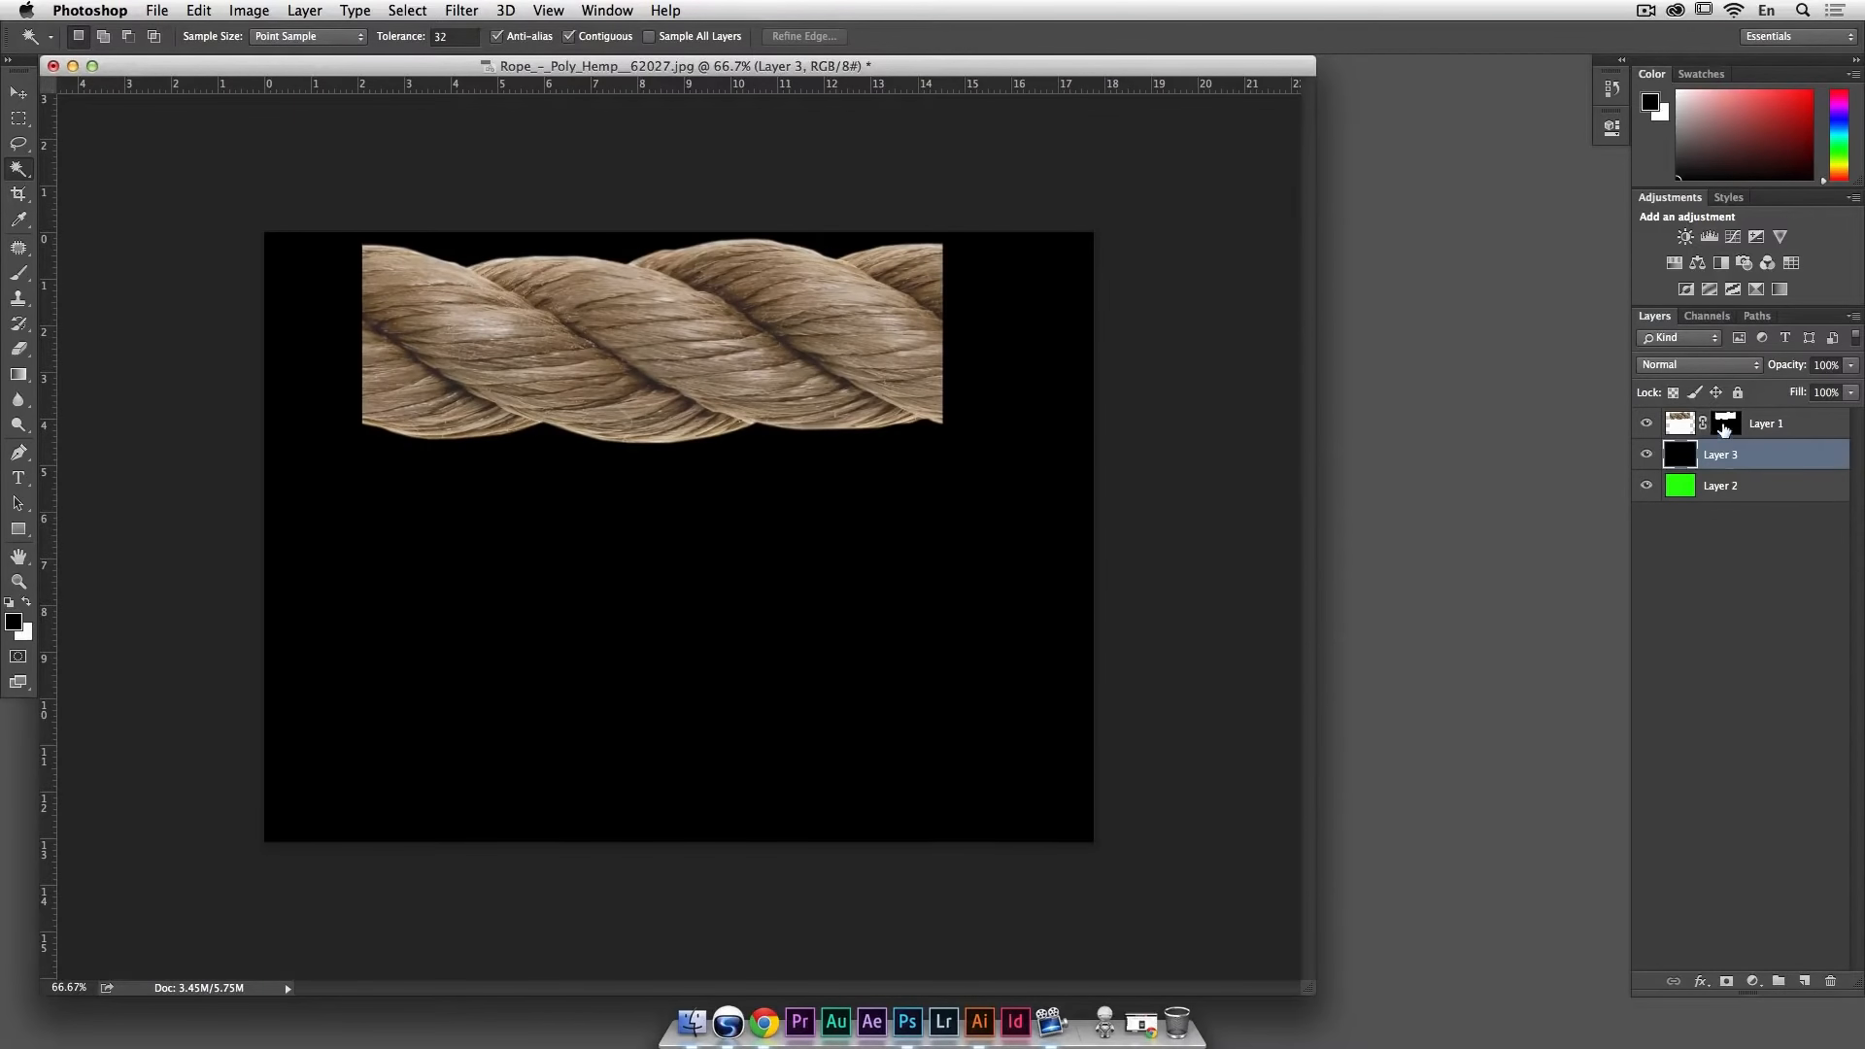
{"action": "left_click", "coordinate": [1726, 425]}
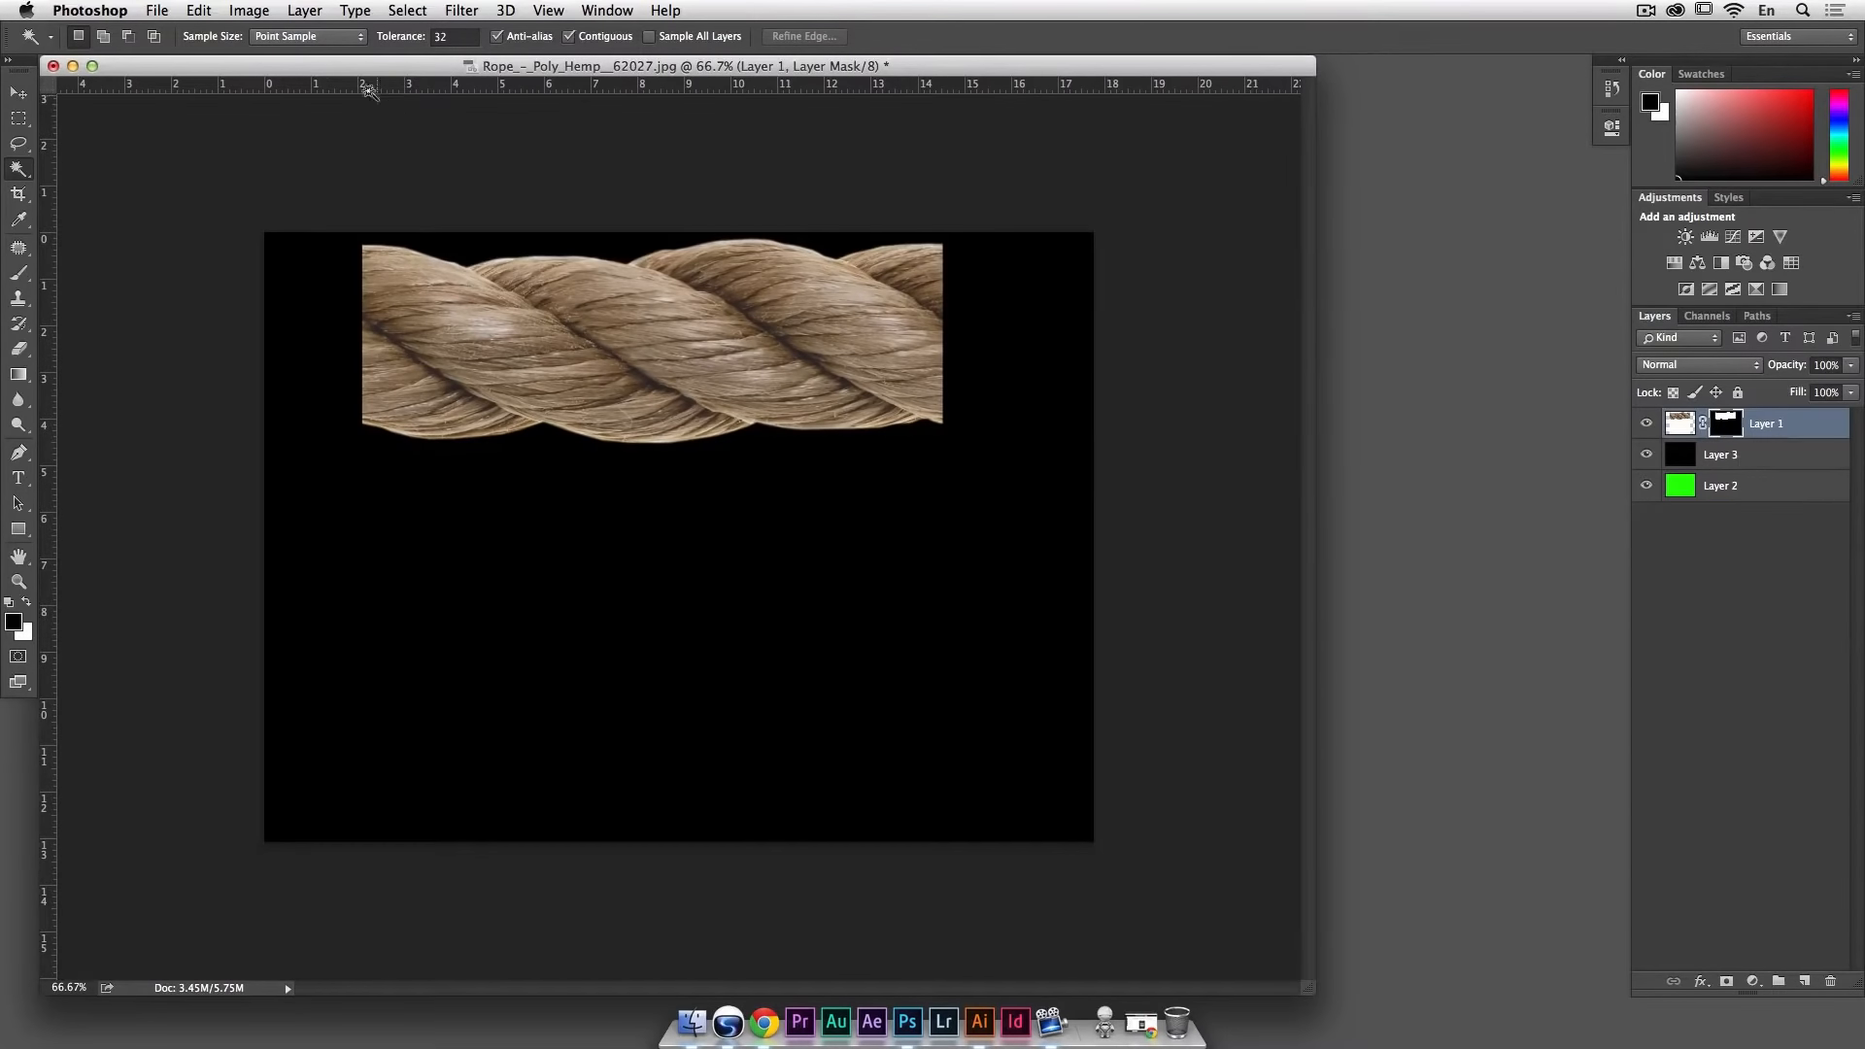
{"action": "left_click", "coordinate": [260, 15]}
{"action": "mouse_move", "coordinate": [267, 64]}
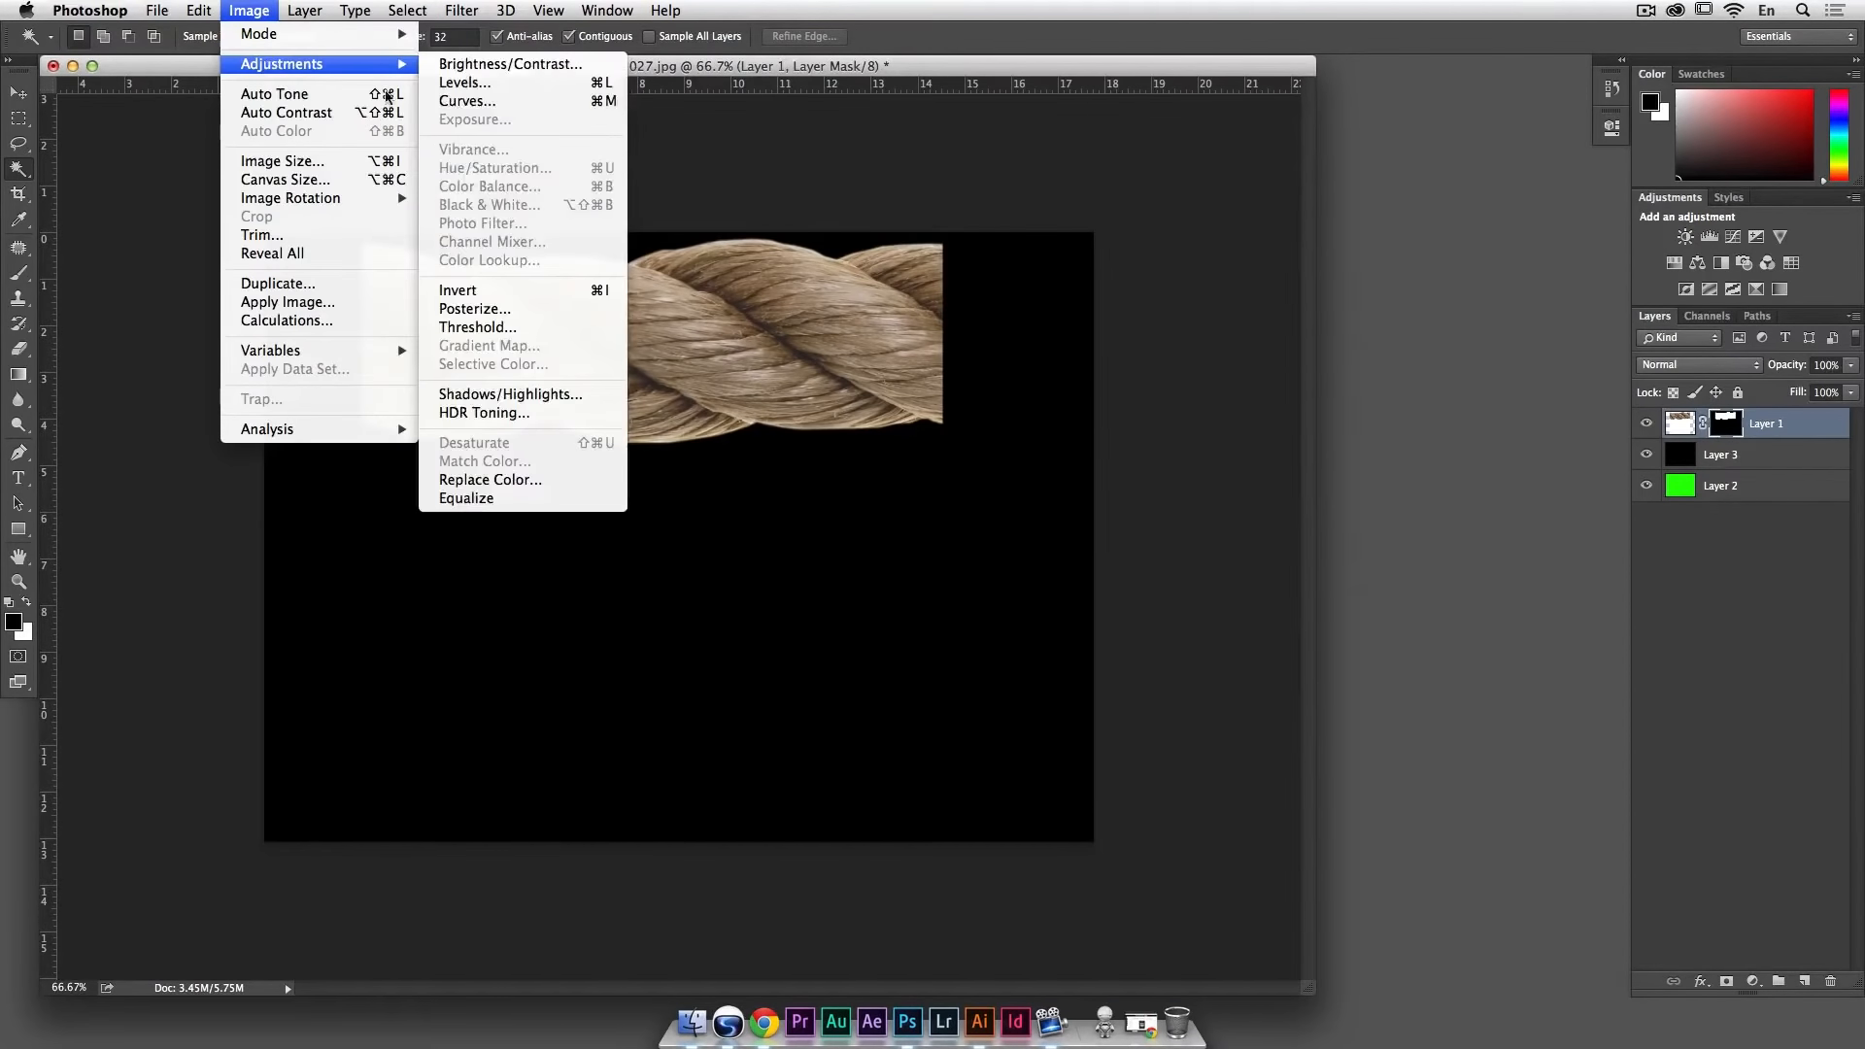
{"action": "left_click", "coordinate": [465, 82]}
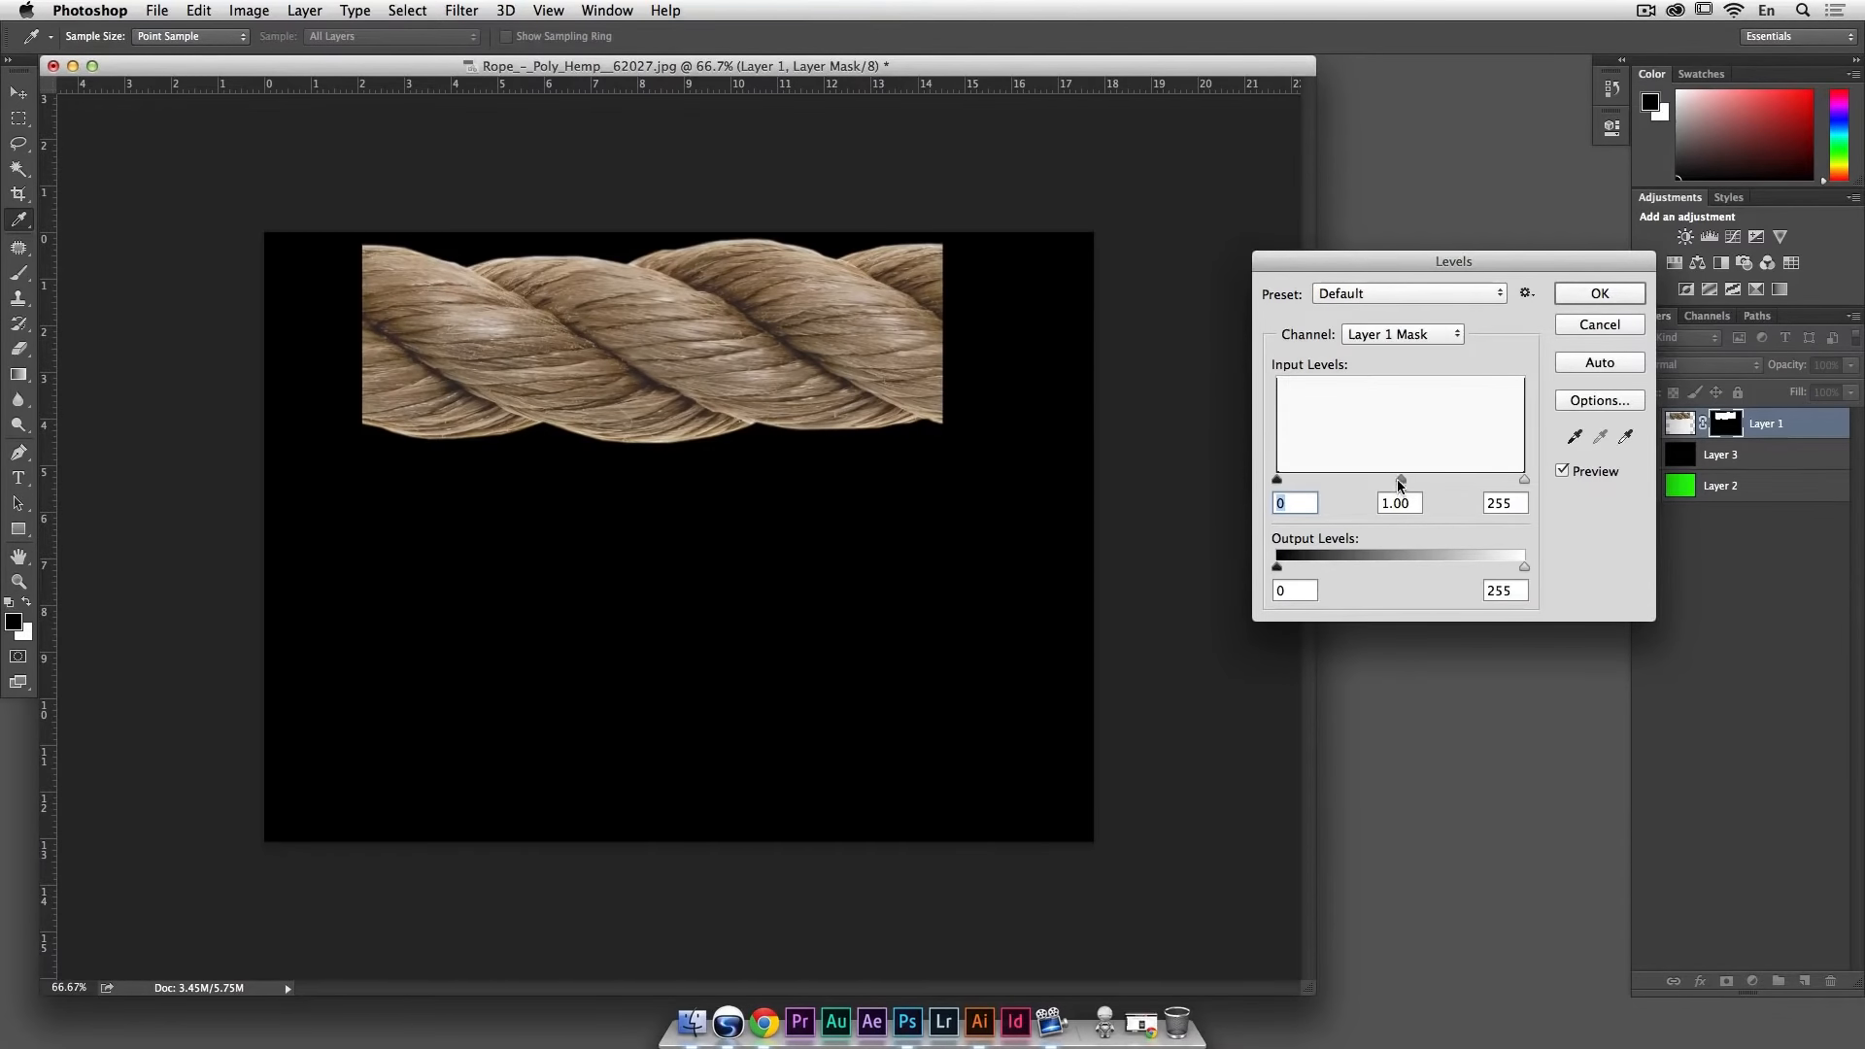
{"action": "left_click_drag", "start_coordinate": [1401, 480], "coordinate": [1455, 479]}
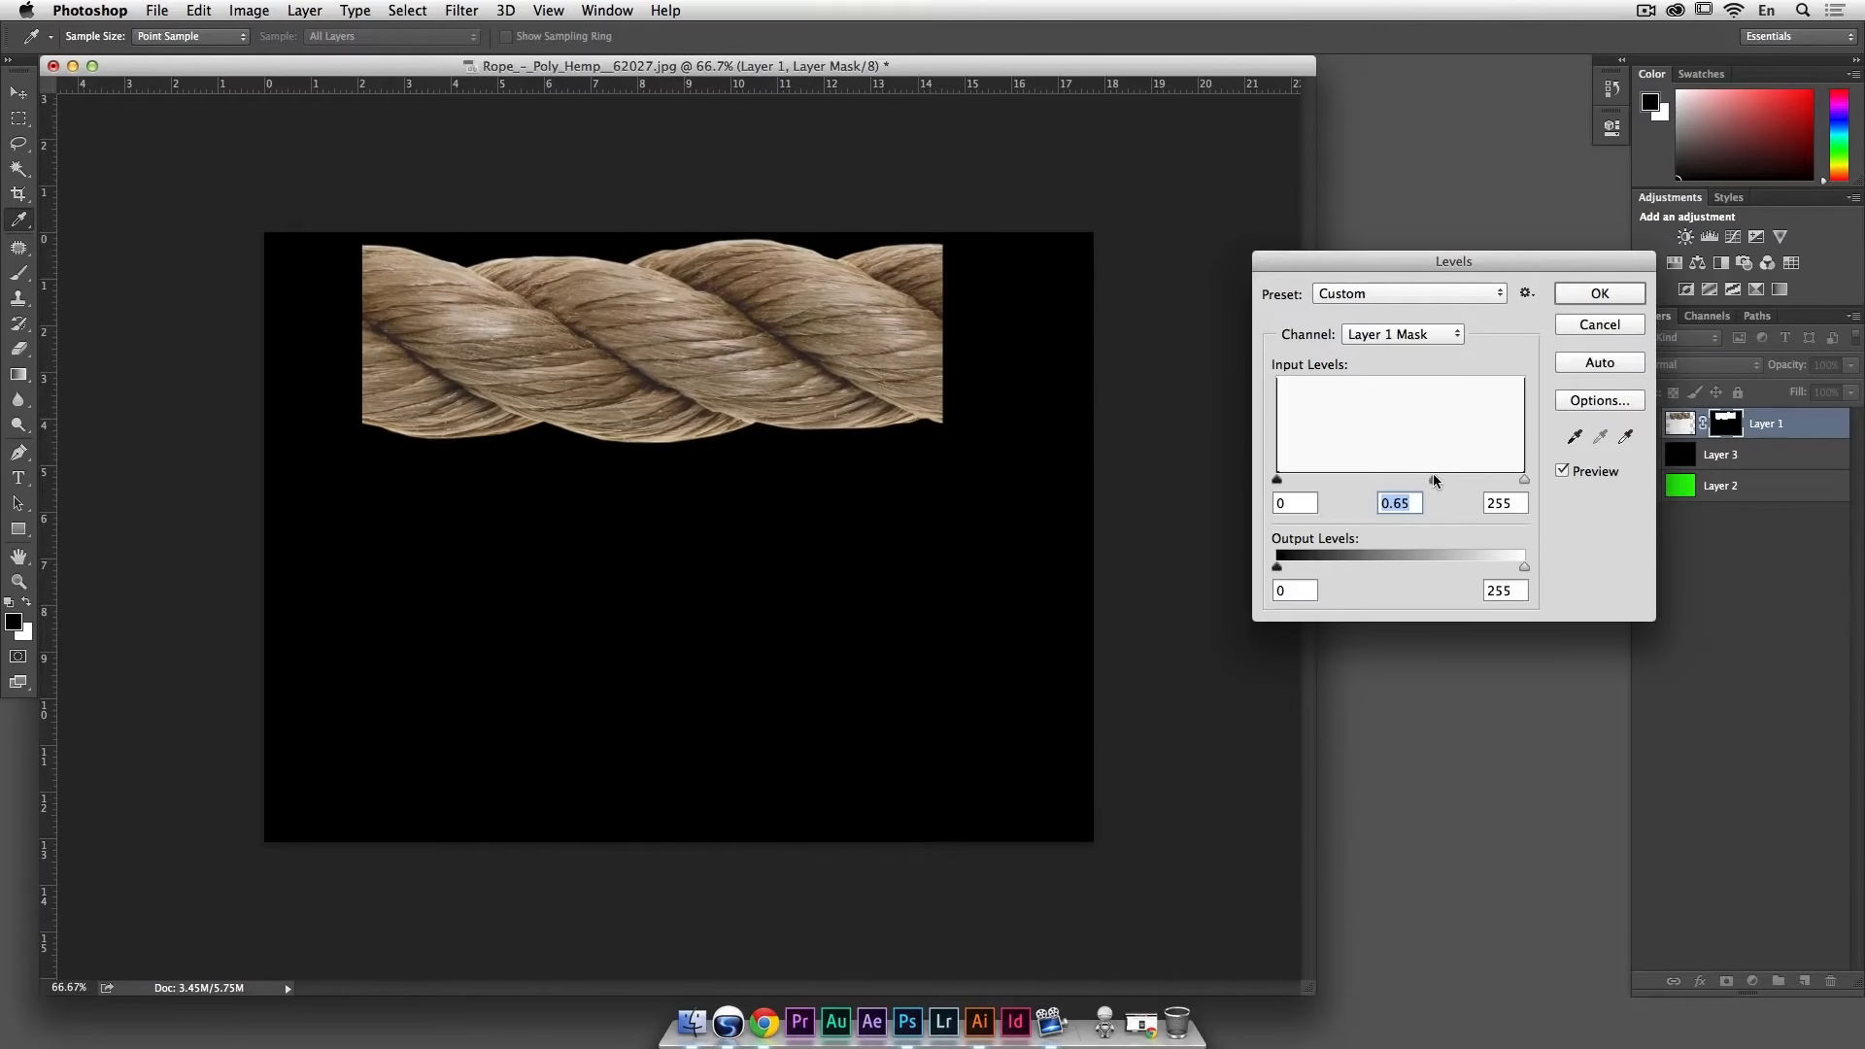
{"action": "left_click", "coordinate": [1594, 472]}
{"action": "left_click", "coordinate": [1595, 472]}
Step: Set the shadow input level of the mask to 5, compare before and after, and apply the Levels adjustment
{"action": "left_click_drag", "start_coordinate": [1278, 482], "coordinate": [1282, 482]}
{"action": "left_click", "coordinate": [1564, 471]}
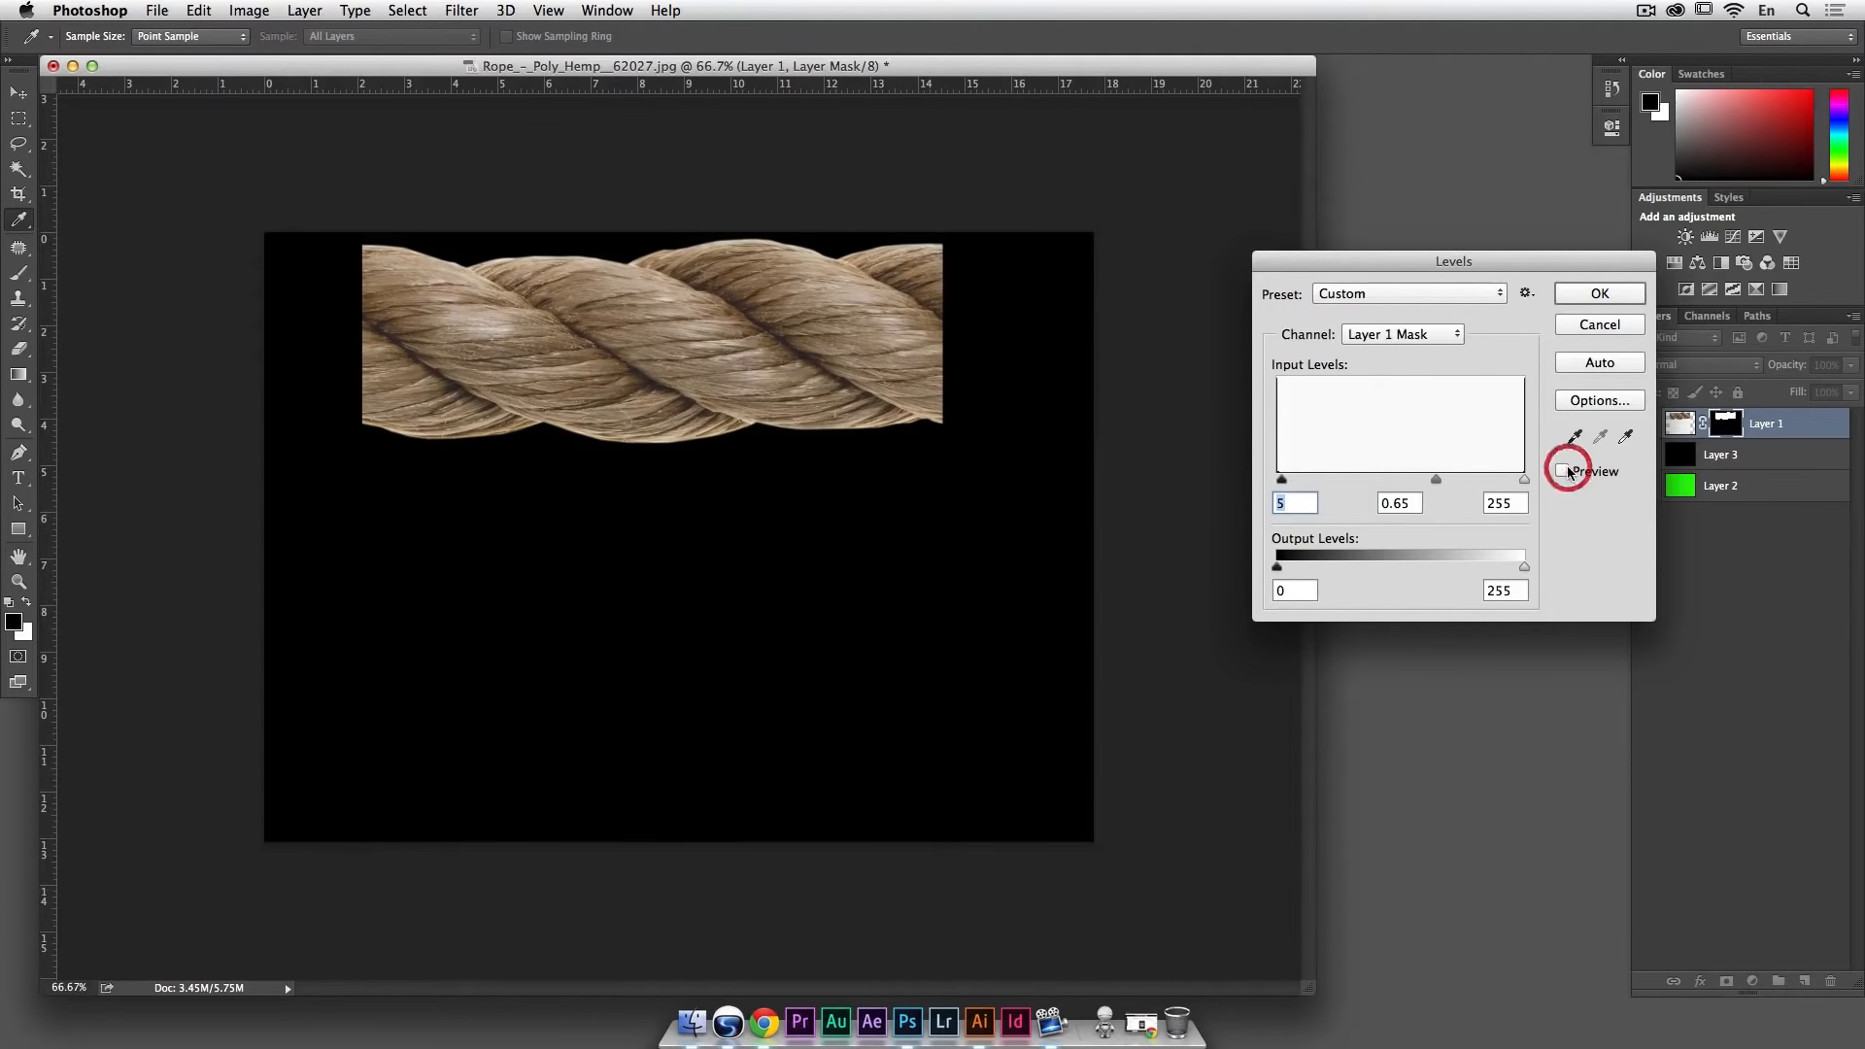
{"action": "left_click", "coordinate": [1566, 471]}
{"action": "left_click", "coordinate": [1566, 472]}
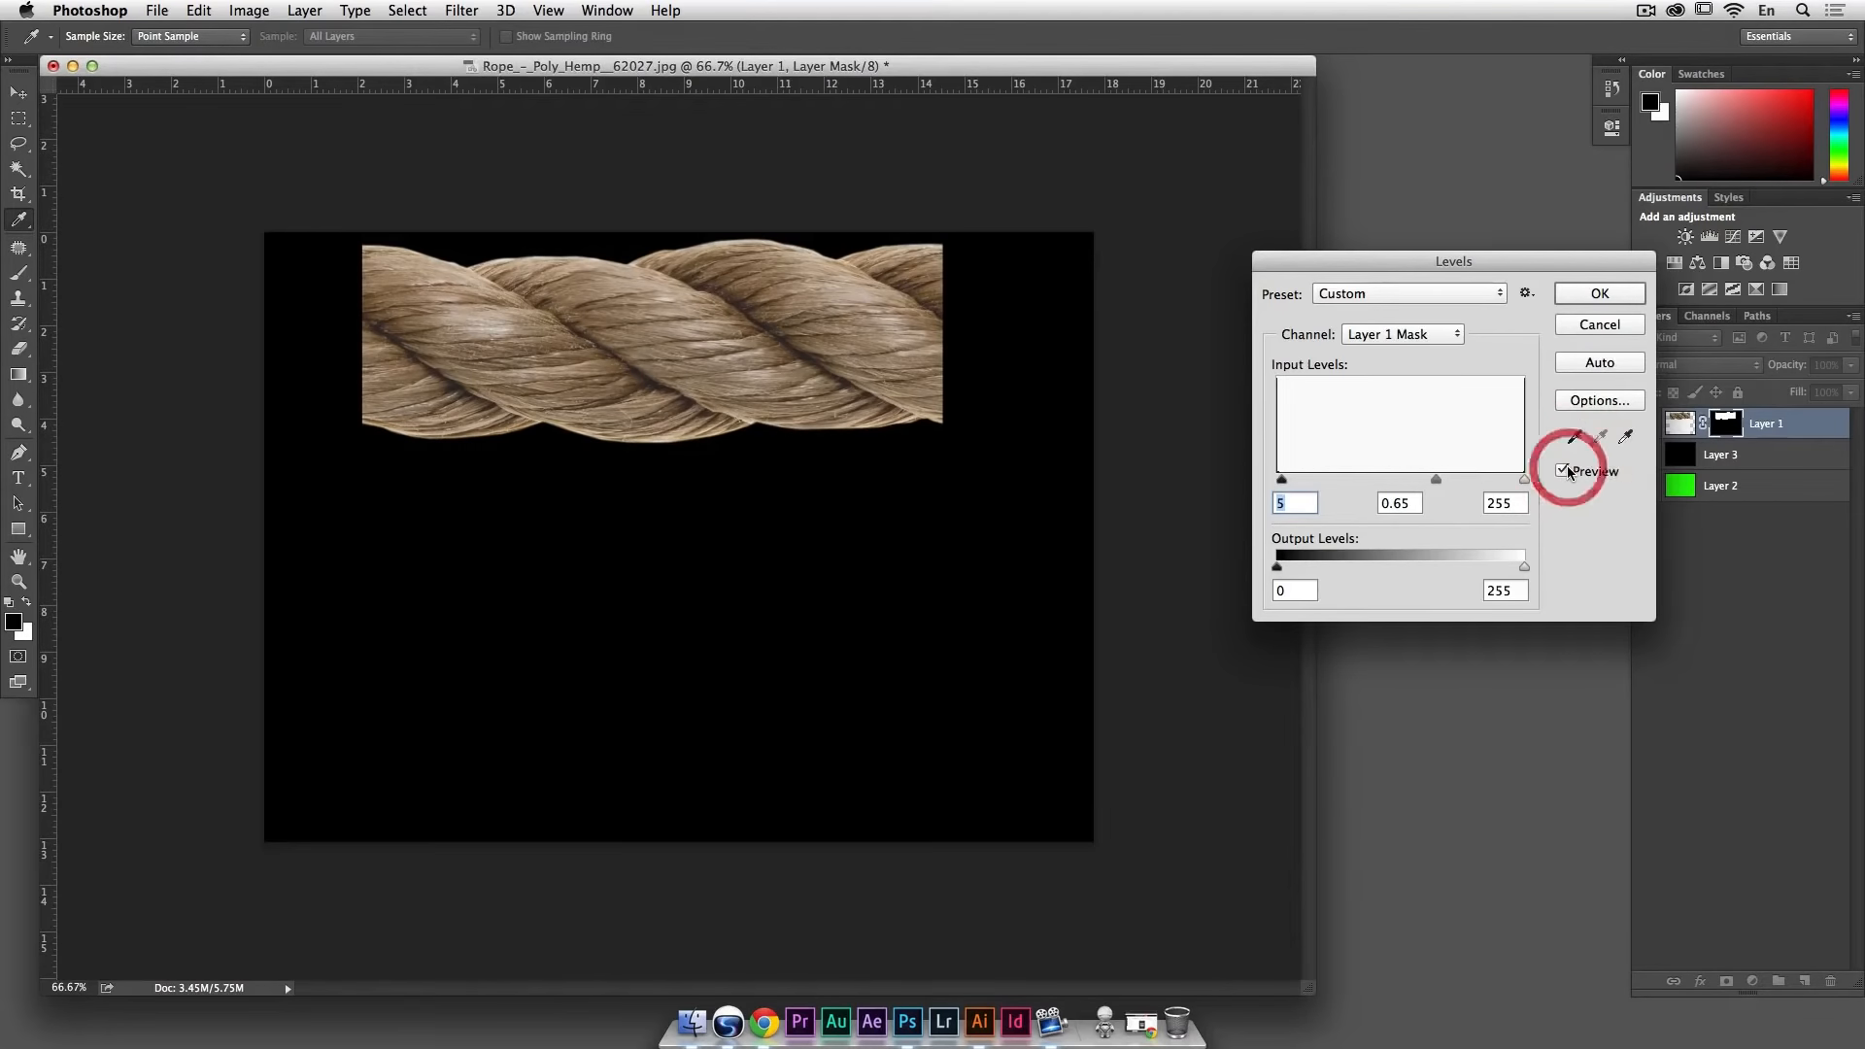
{"action": "left_click", "coordinate": [1566, 471]}
{"action": "left_click", "coordinate": [1567, 470]}
{"action": "left_click", "coordinate": [1566, 469]}
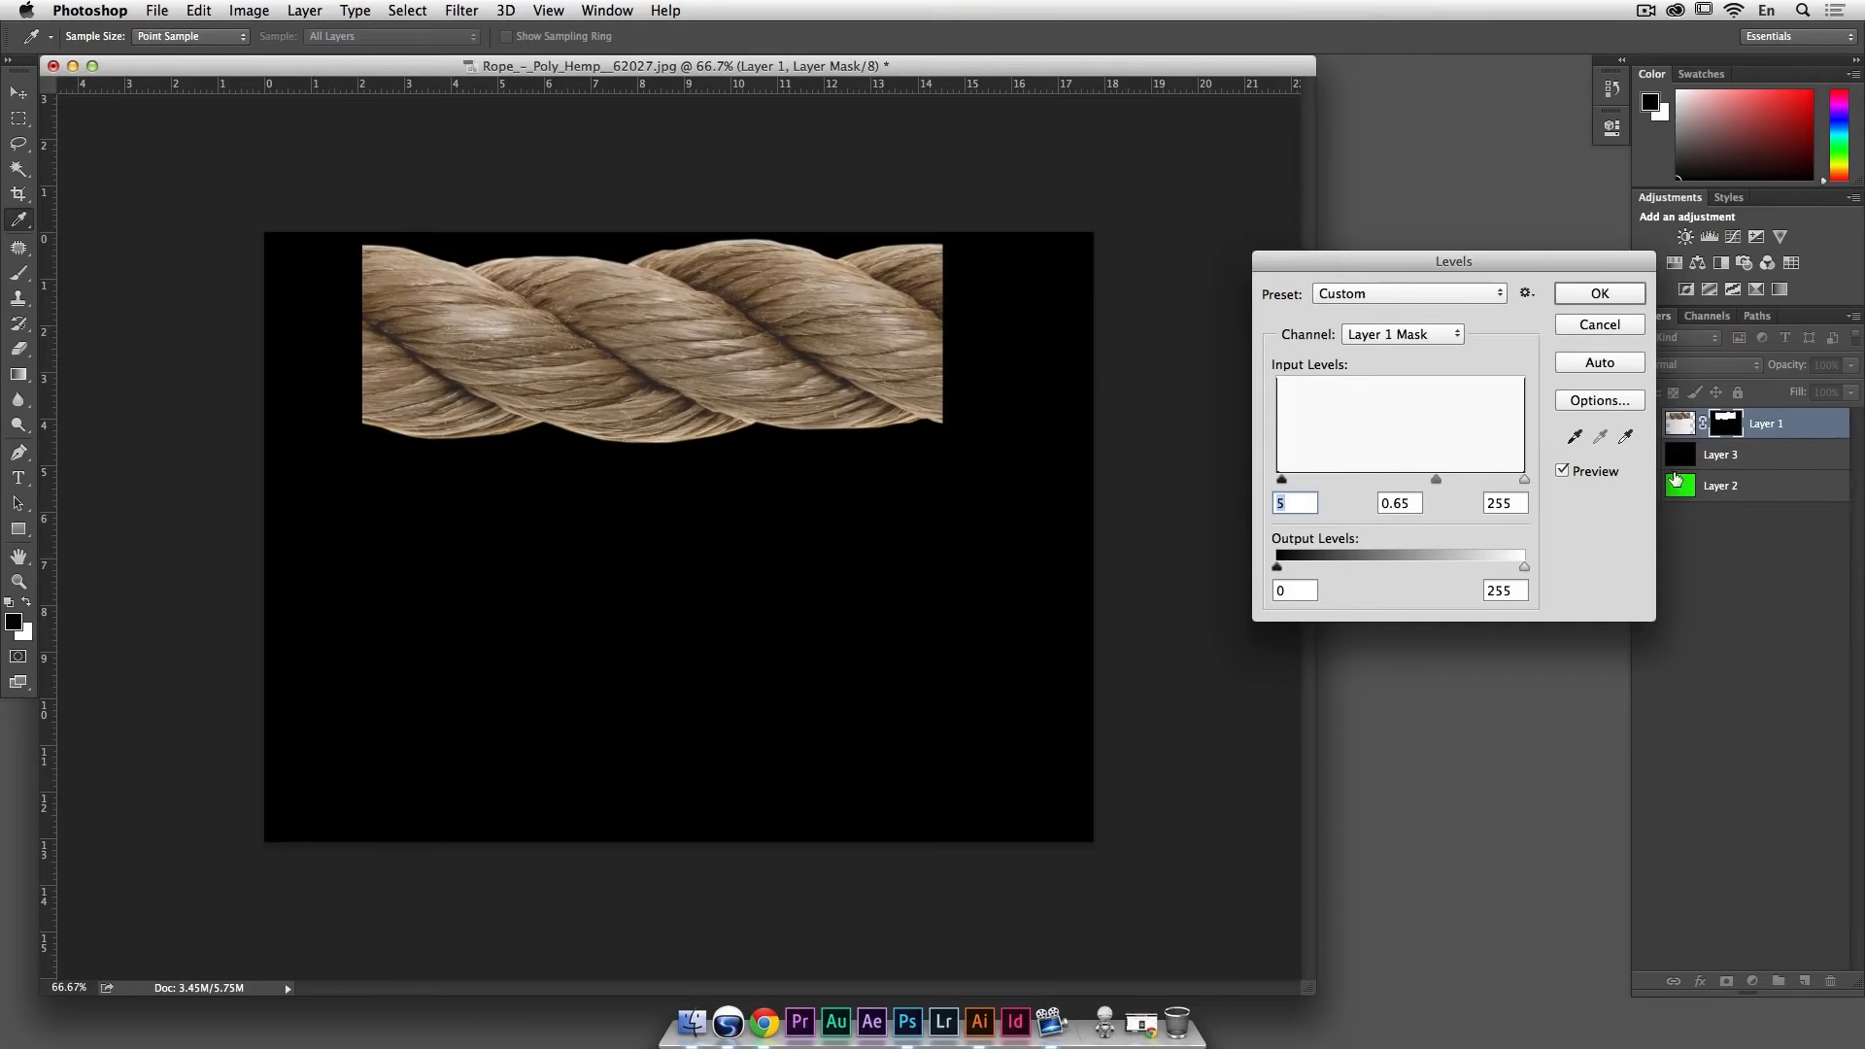
{"action": "left_click", "coordinate": [1615, 291]}
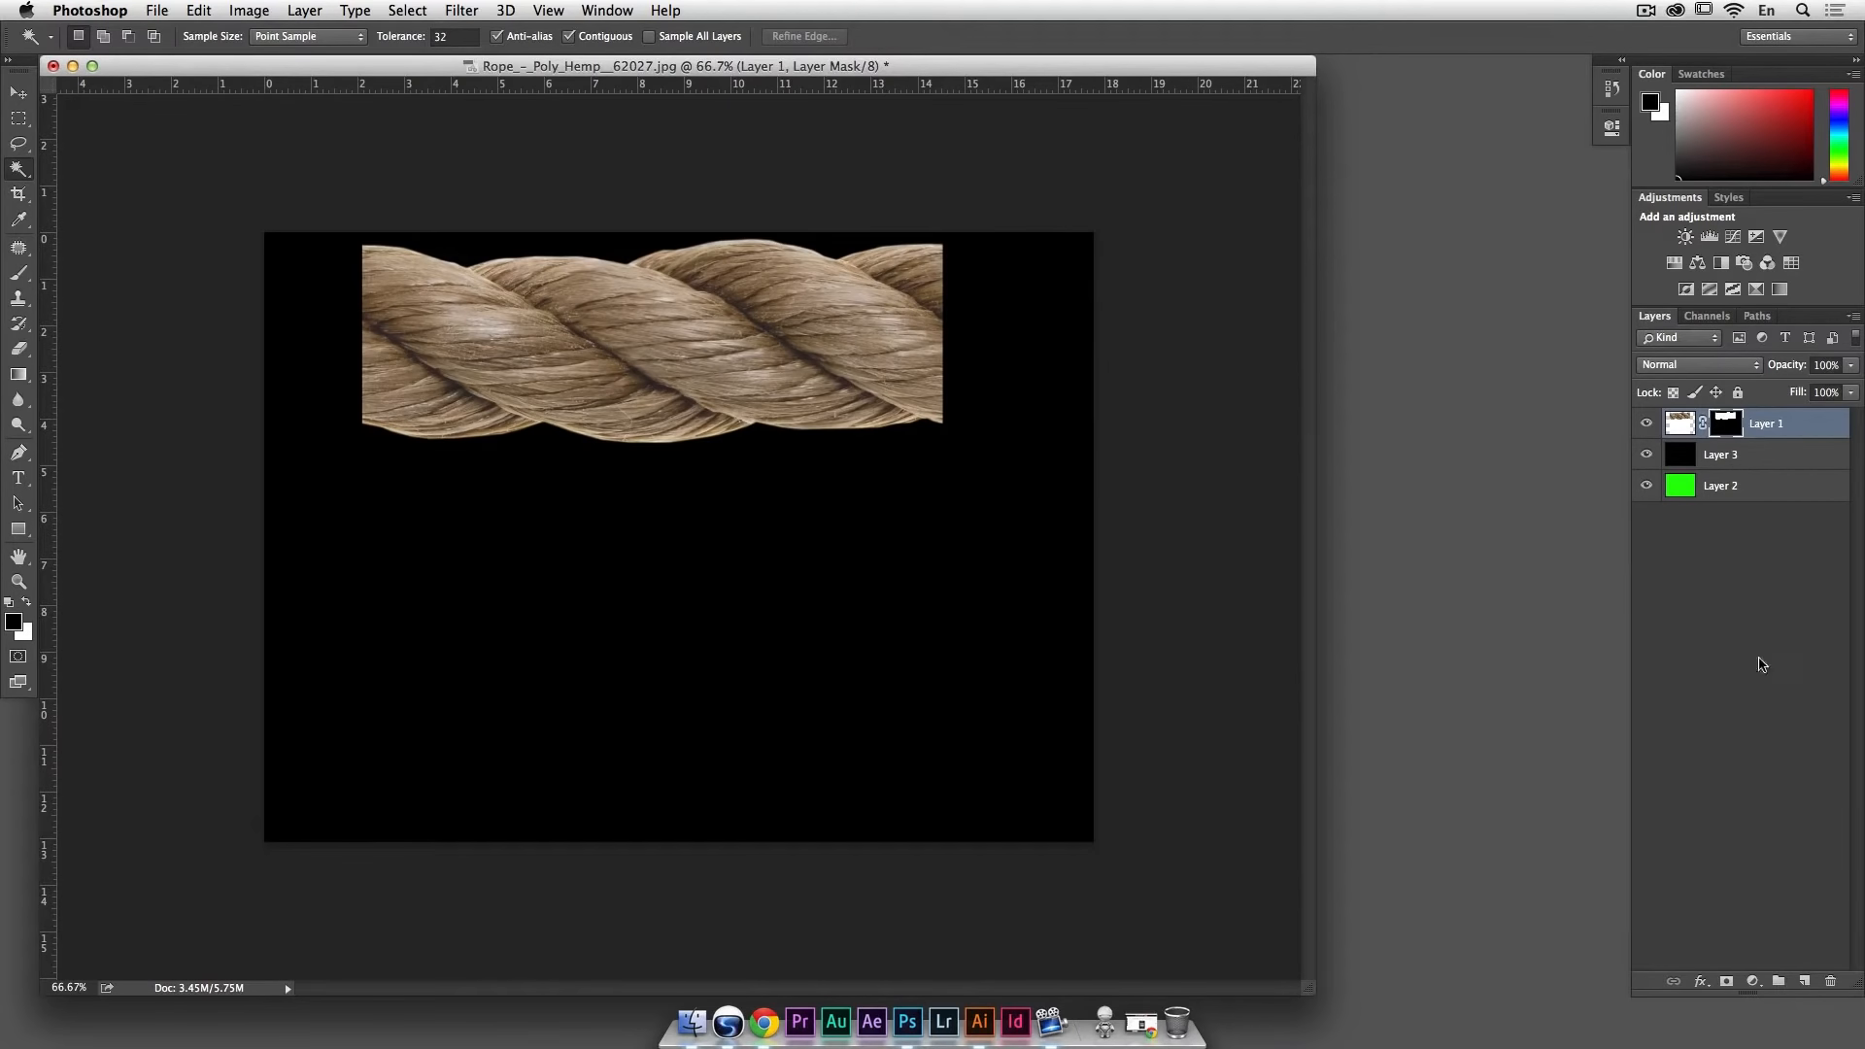
Step: Add a Selective Color adjustment layer with Neutrals at Cyan -5, Magenta +5 and Yellow +8, and compare before and after
{"action": "left_click", "coordinate": [1754, 984]}
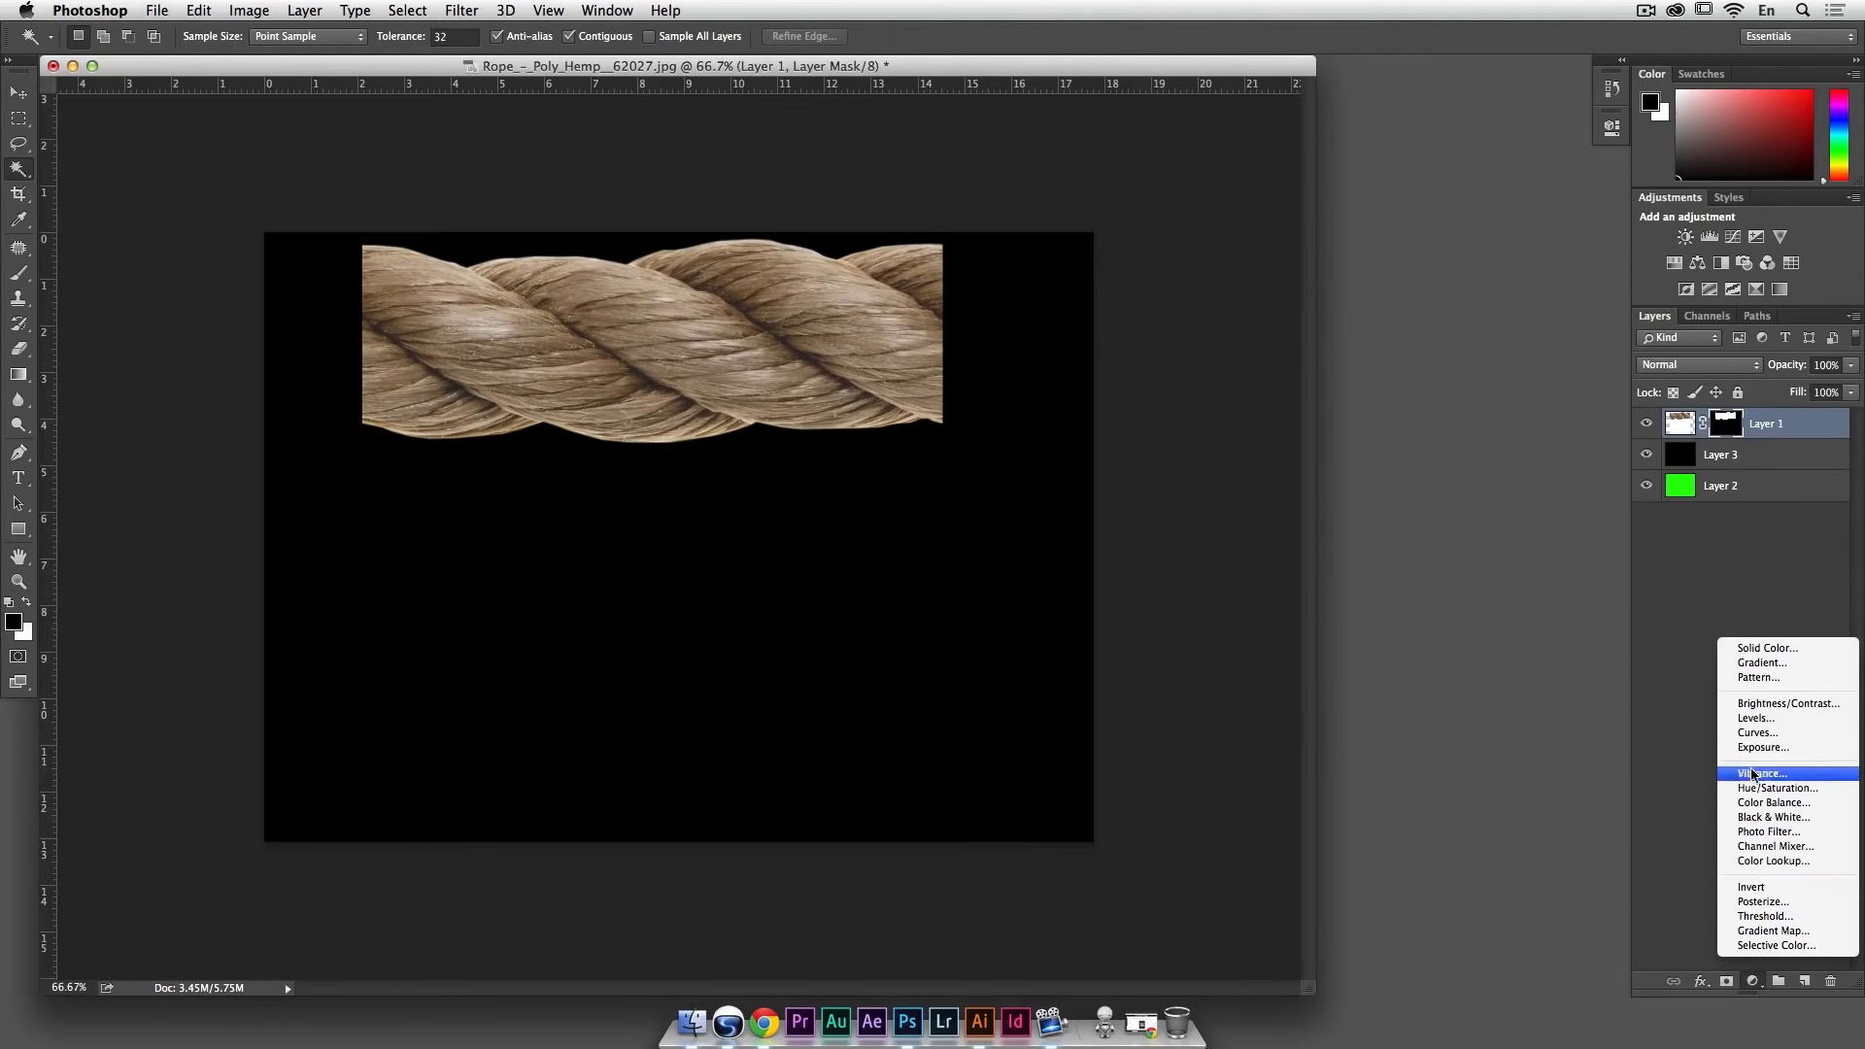
{"action": "left_click", "coordinate": [1783, 944]}
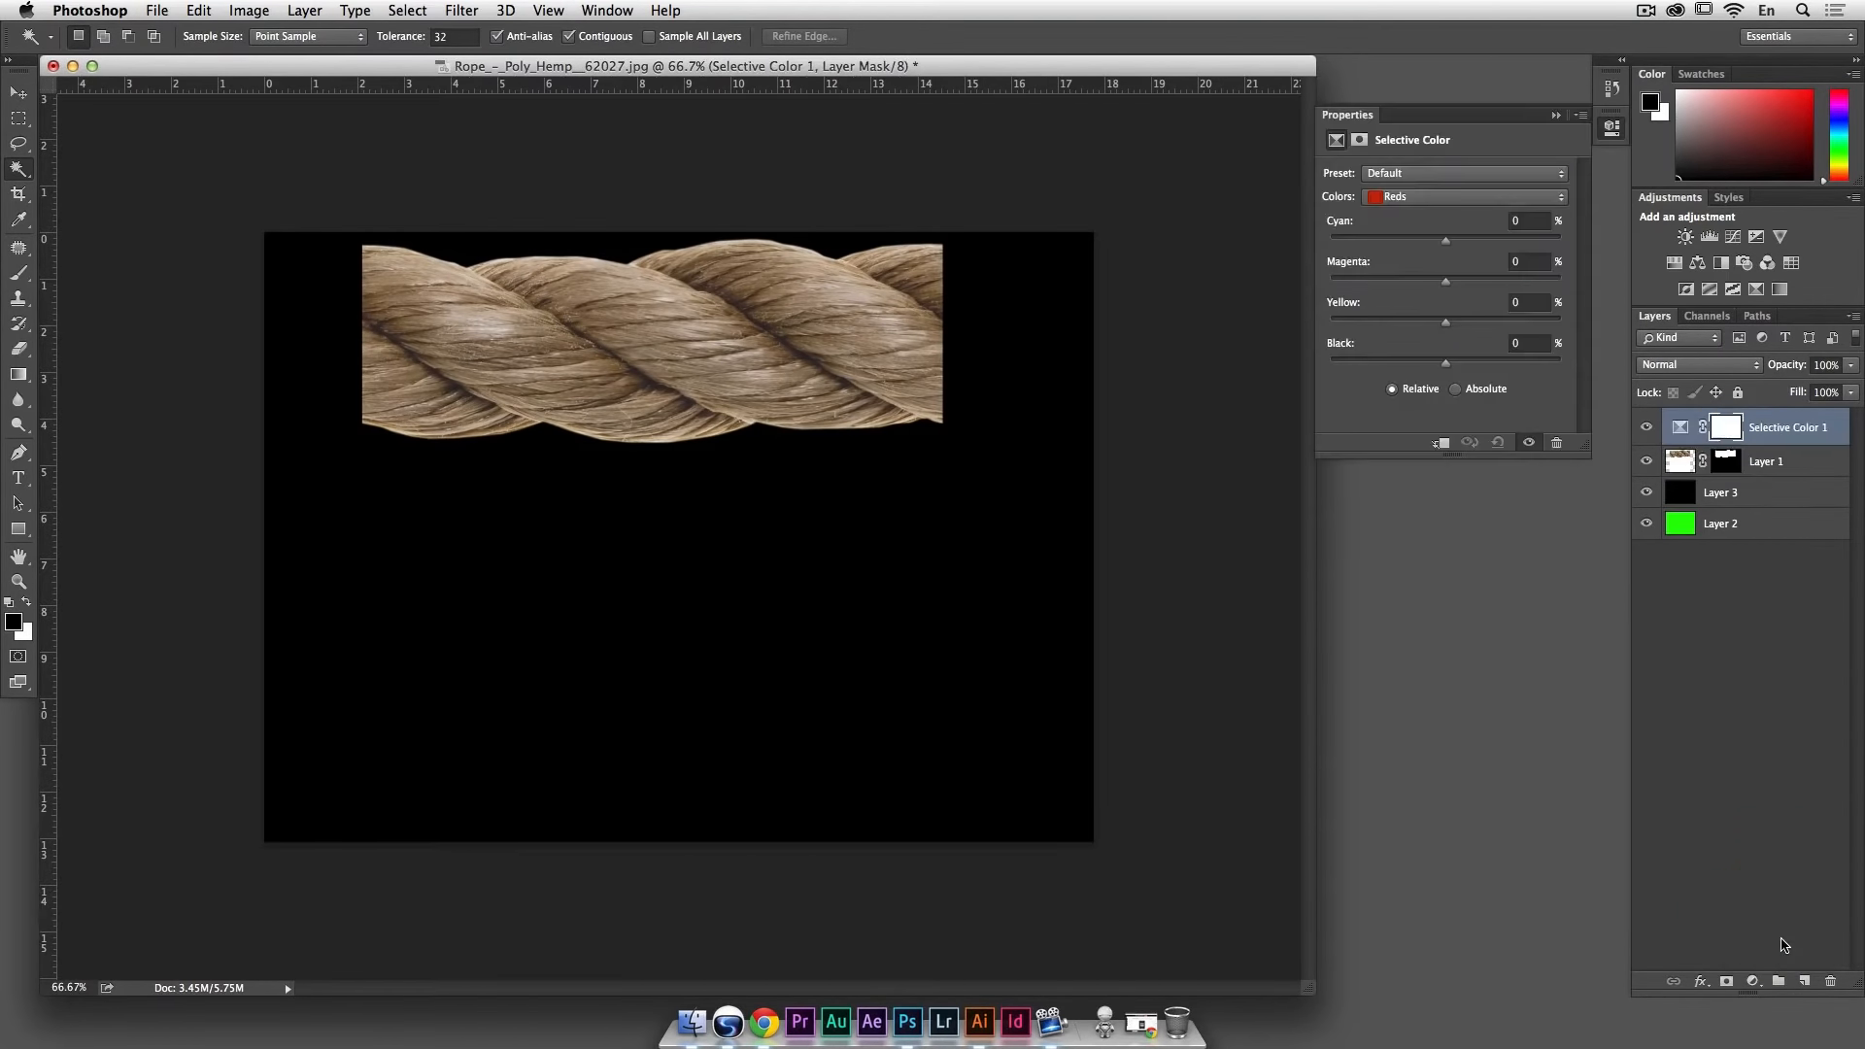
{"action": "left_click", "coordinate": [1421, 199]}
{"action": "left_click", "coordinate": [1438, 295]}
{"action": "left_click", "coordinate": [1434, 239]}
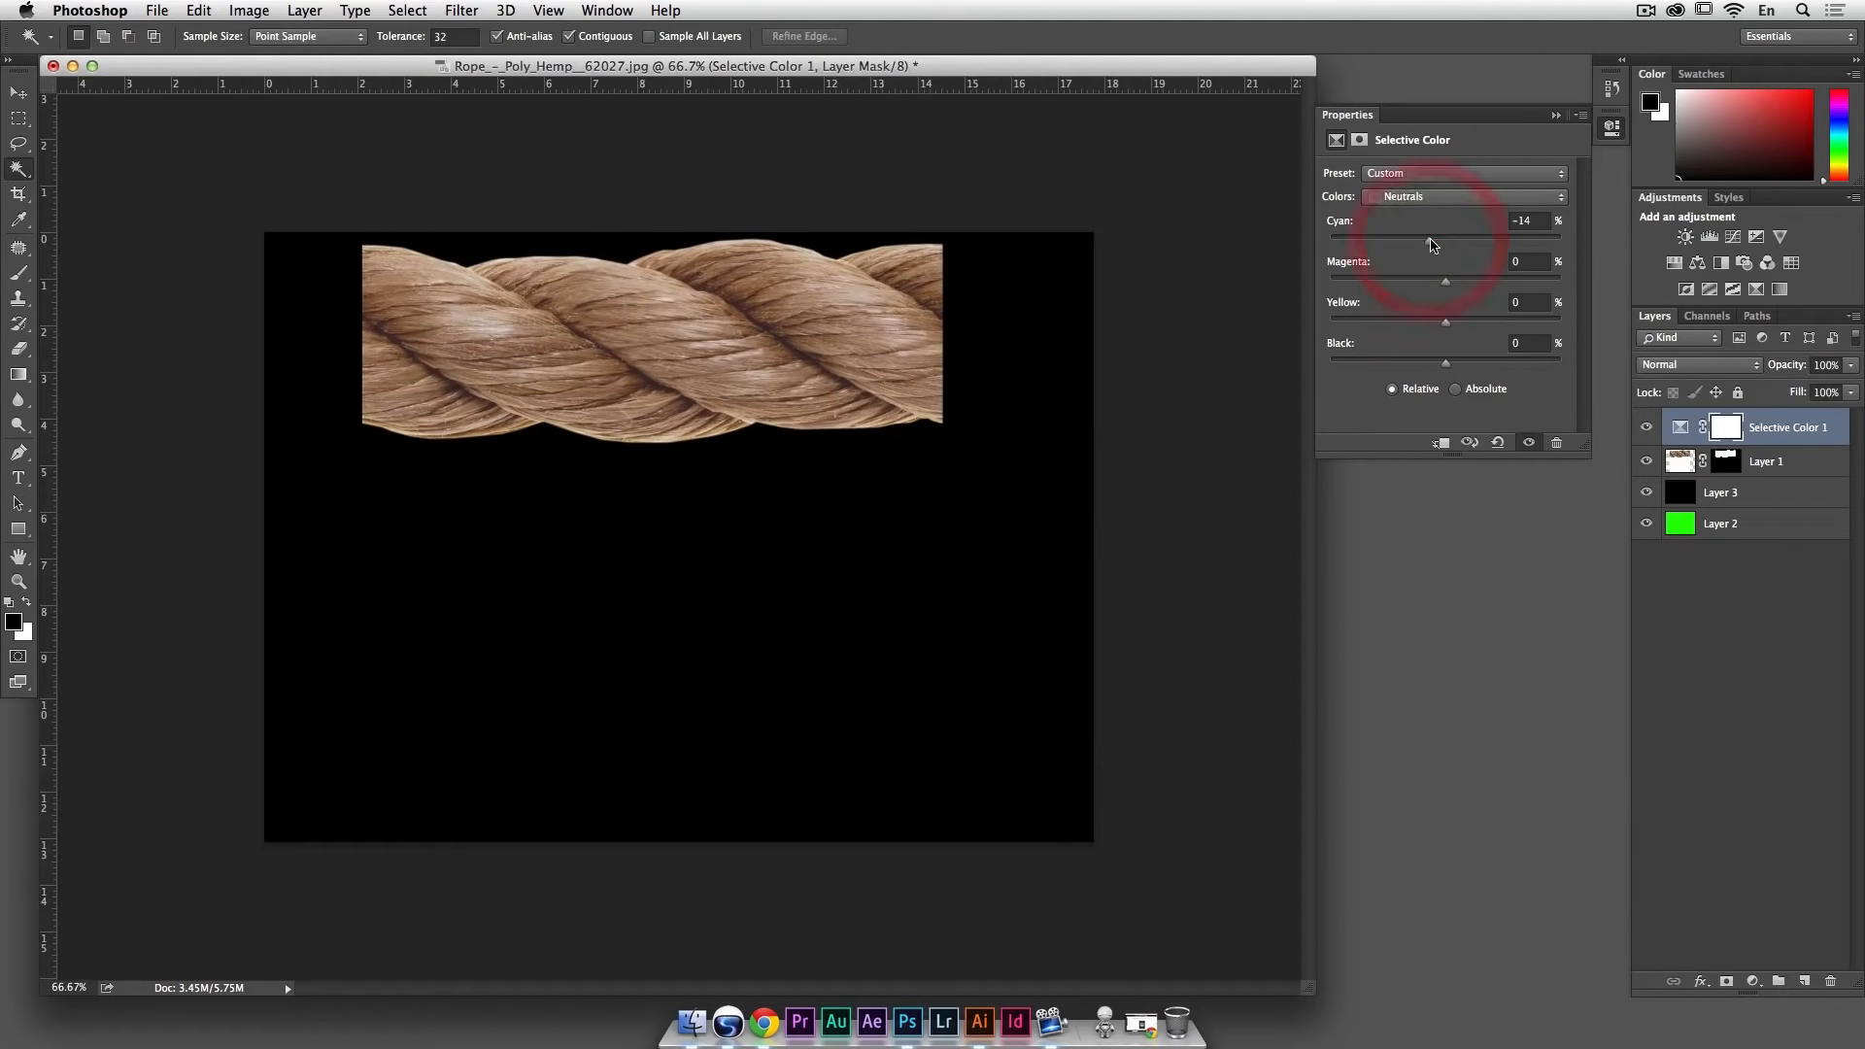
{"action": "left_click", "coordinate": [1456, 323]}
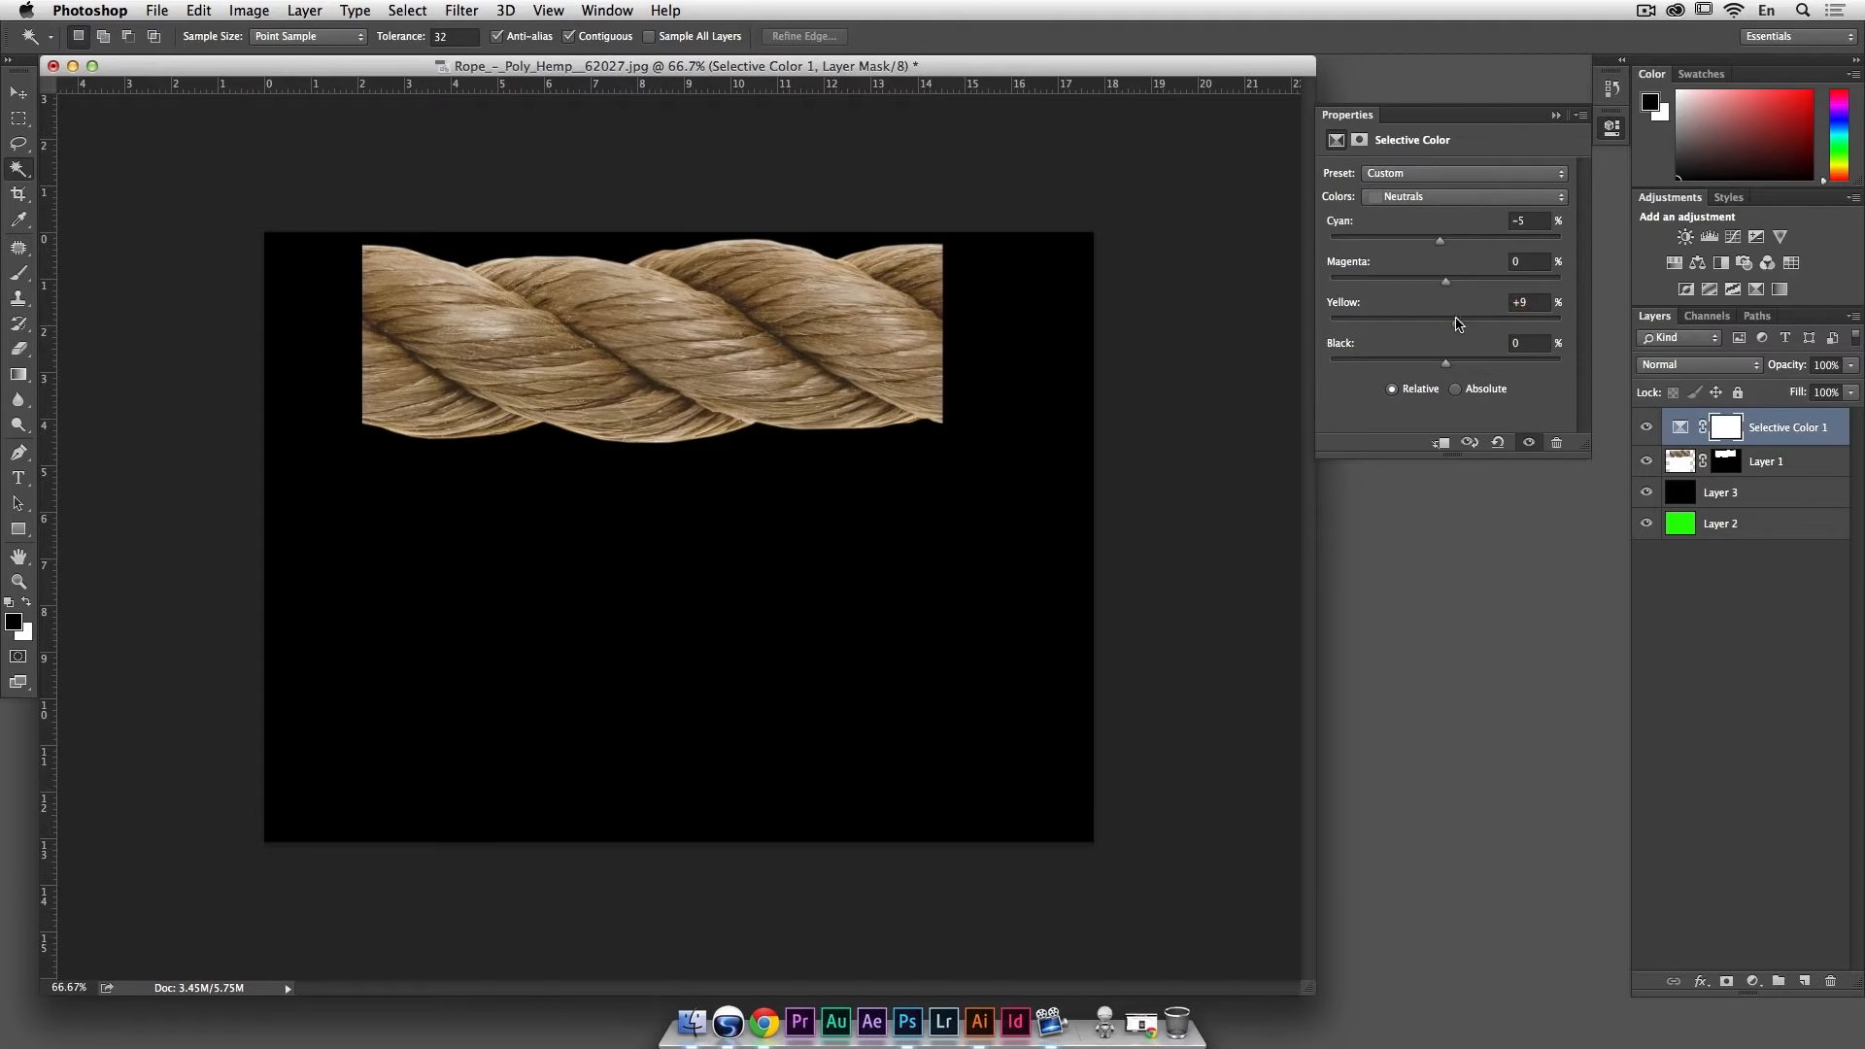
{"action": "left_click", "coordinate": [1451, 283]}
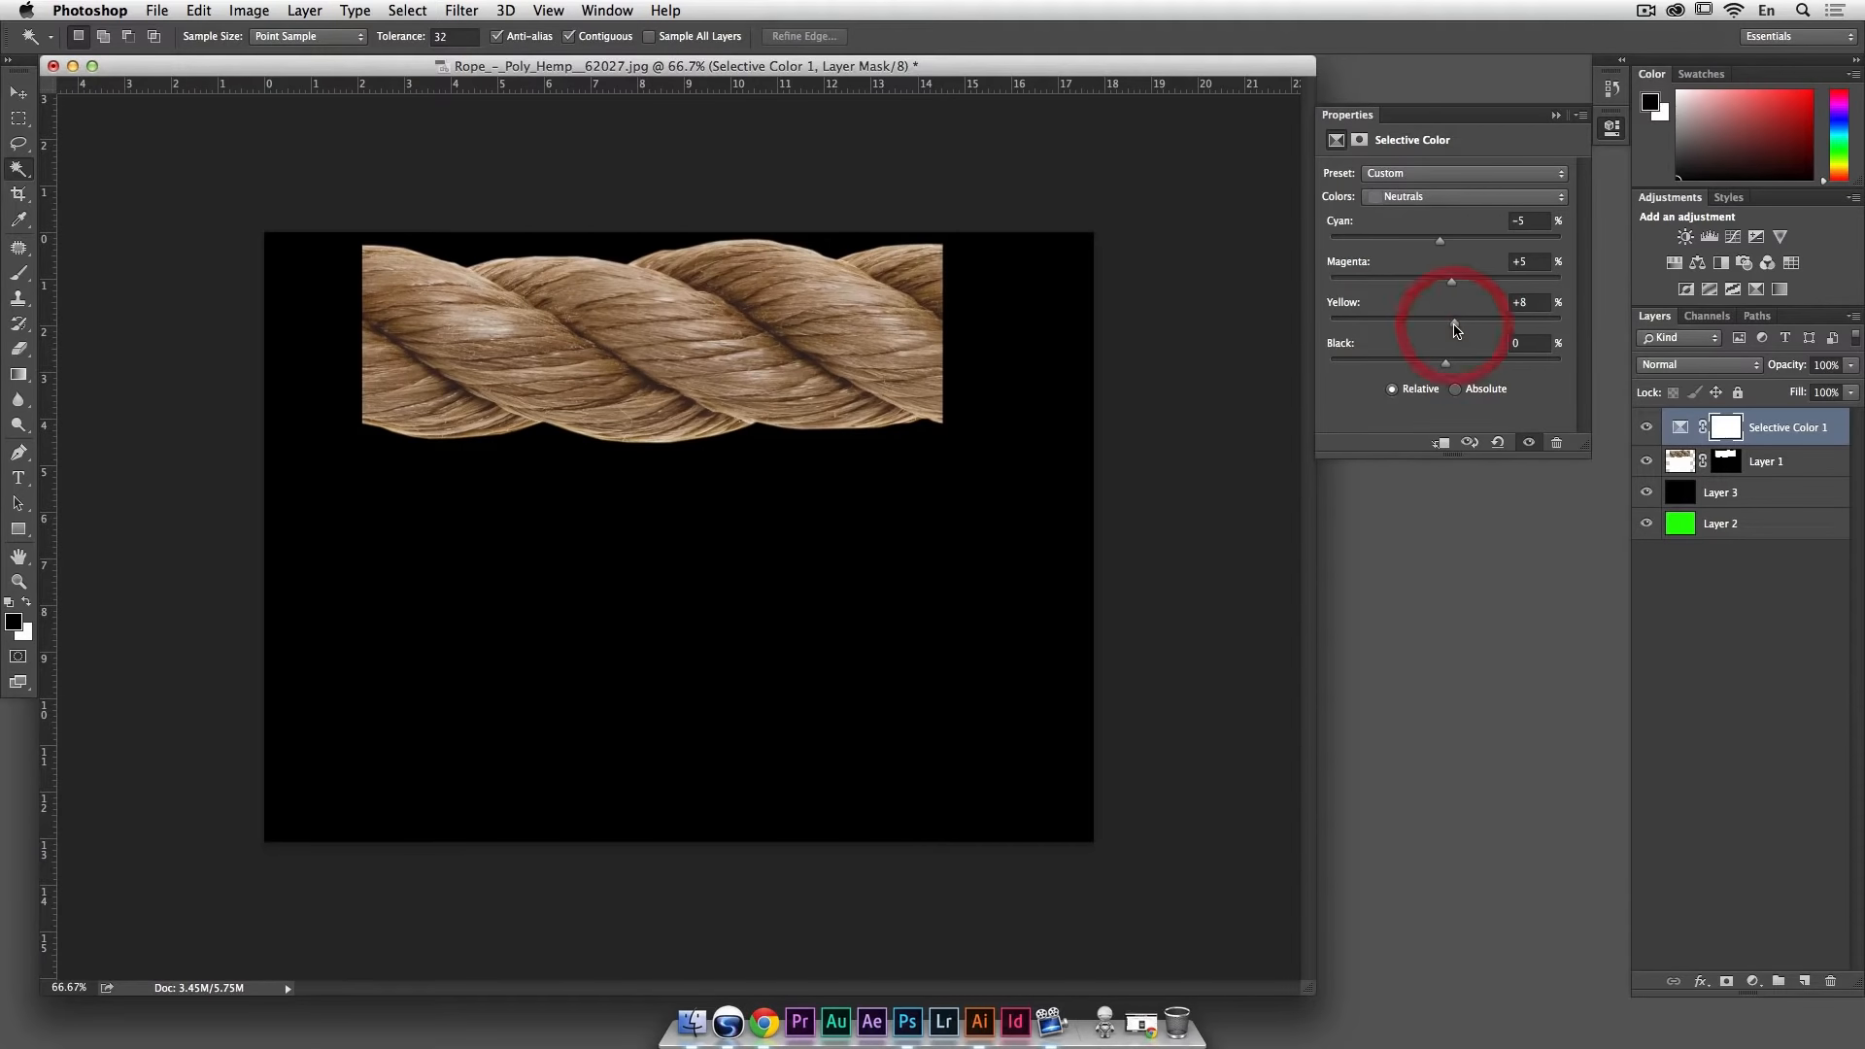
{"action": "left_click", "coordinate": [1526, 443]}
{"action": "left_click", "coordinate": [1527, 443]}
{"action": "left_click", "coordinate": [1527, 443]}
{"action": "left_click", "coordinate": [1527, 444]}
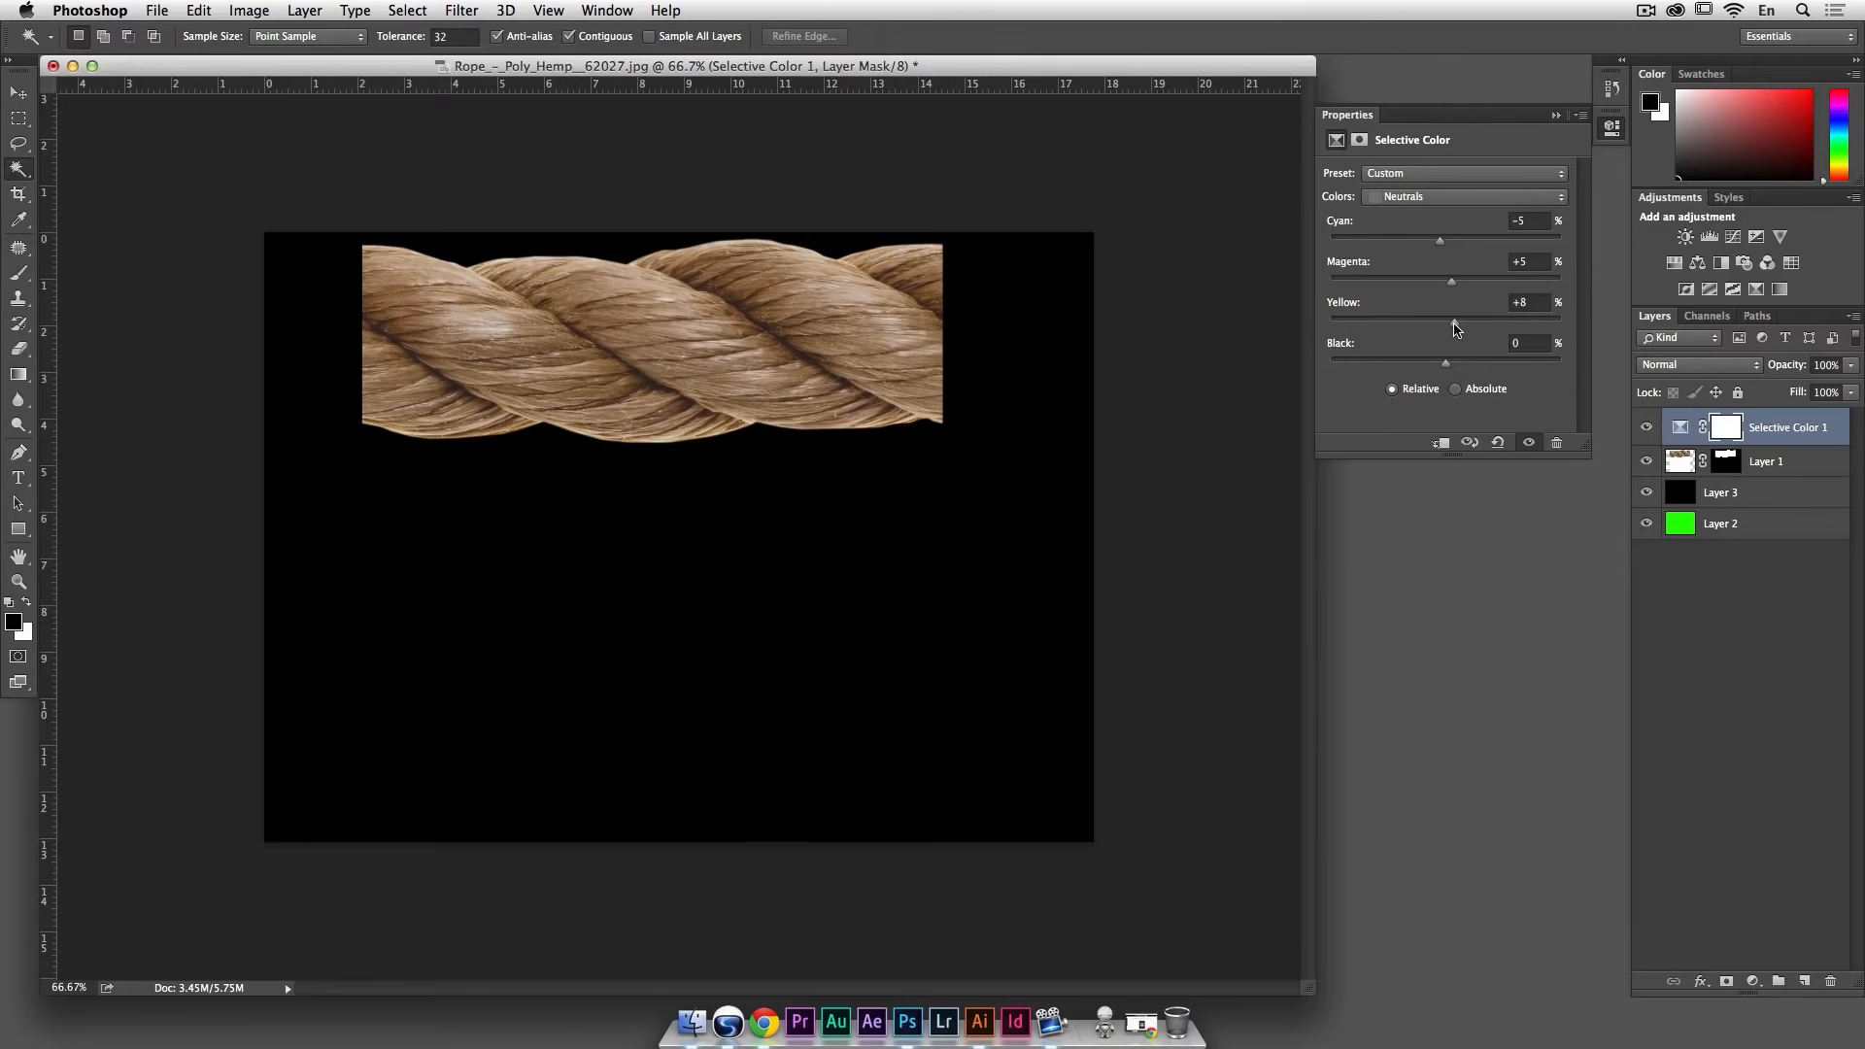
Step: Add a Curves adjustment layer with the Medium Contrast (RGB) preset and compare the rope with and without it
{"action": "left_click", "coordinate": [1753, 983]}
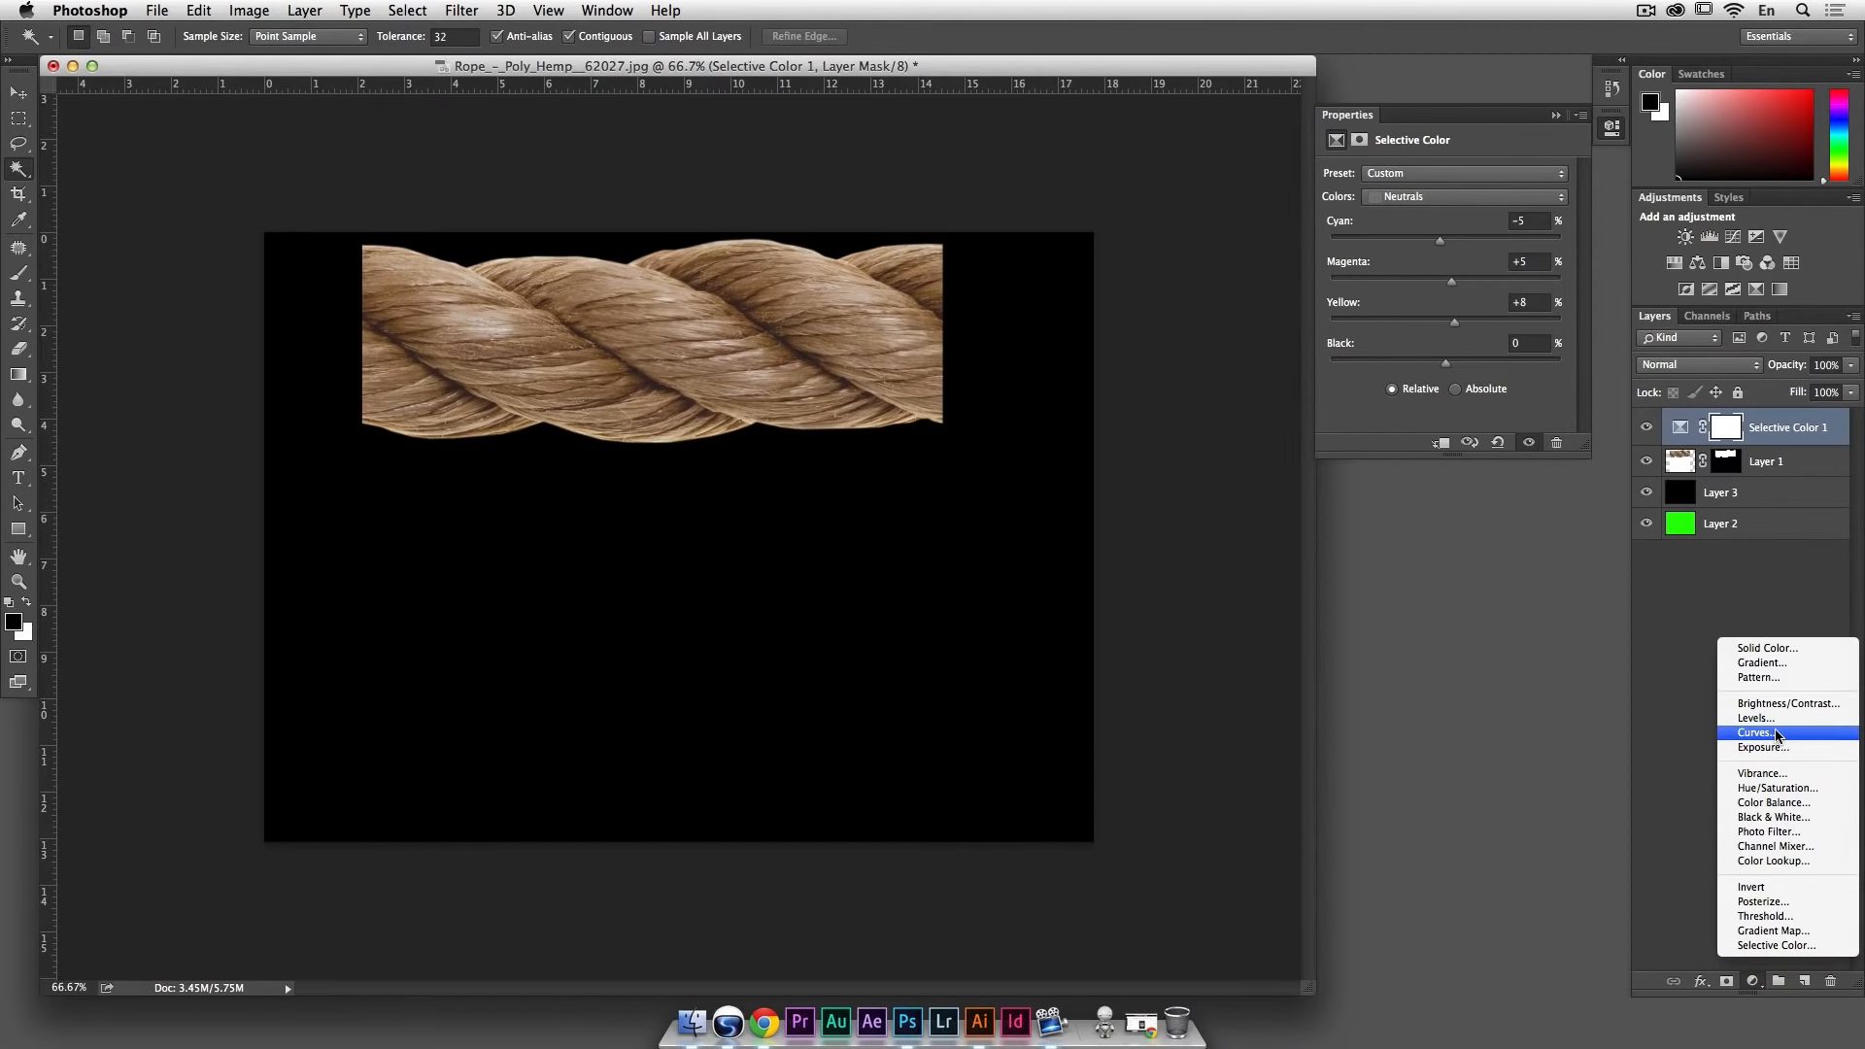
{"action": "left_click", "coordinate": [1782, 736]}
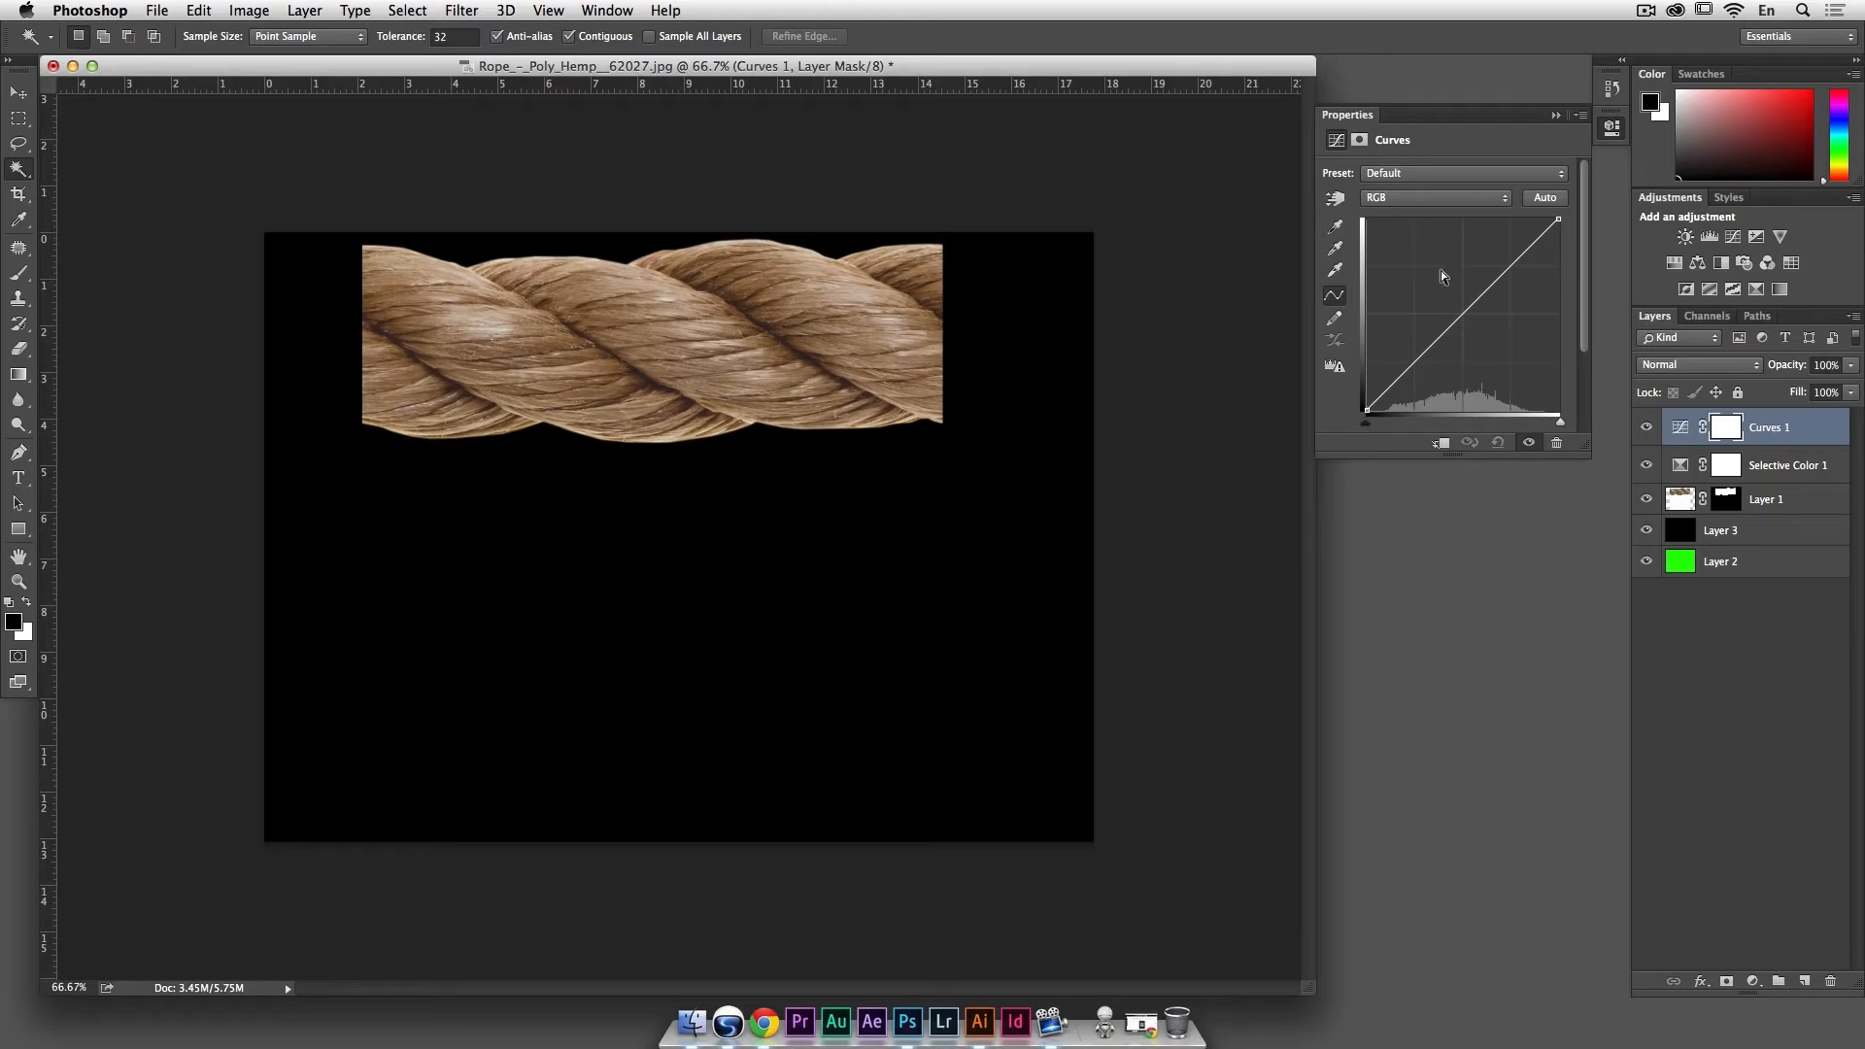
{"action": "left_click", "coordinate": [1436, 175]}
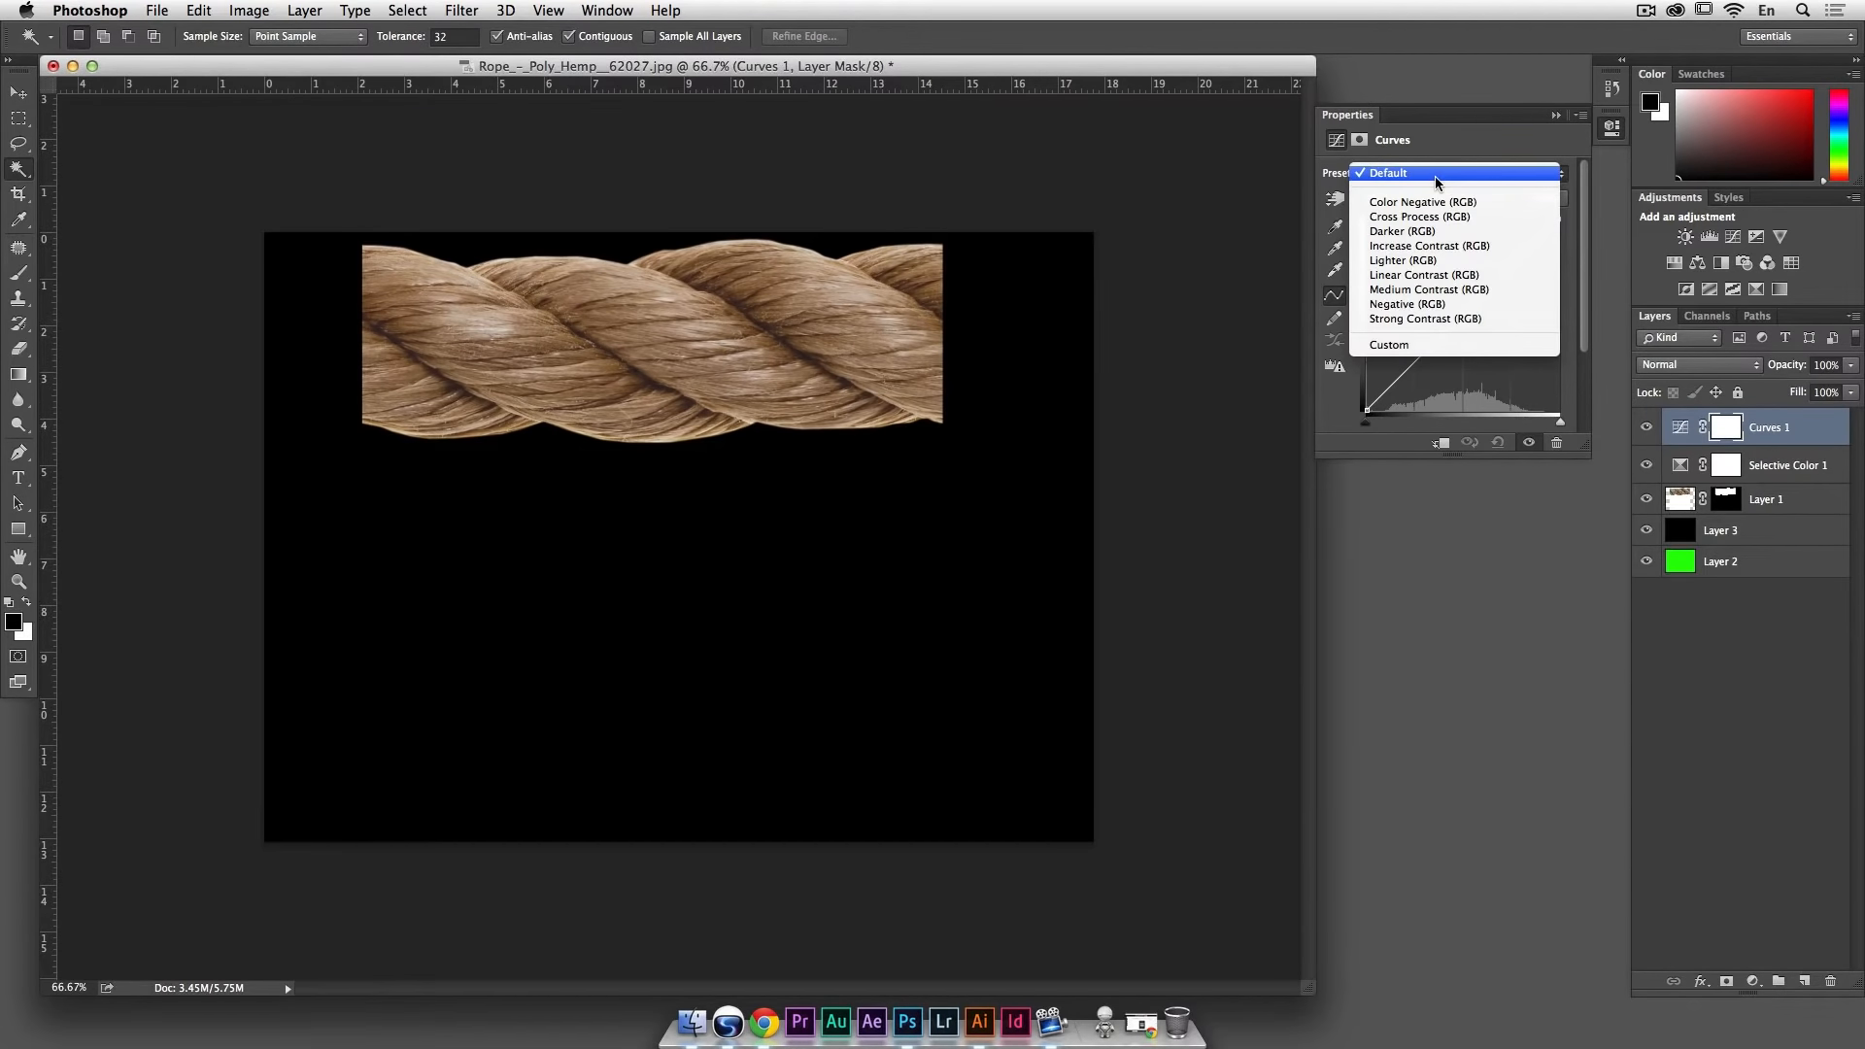
{"action": "left_click", "coordinate": [1456, 289]}
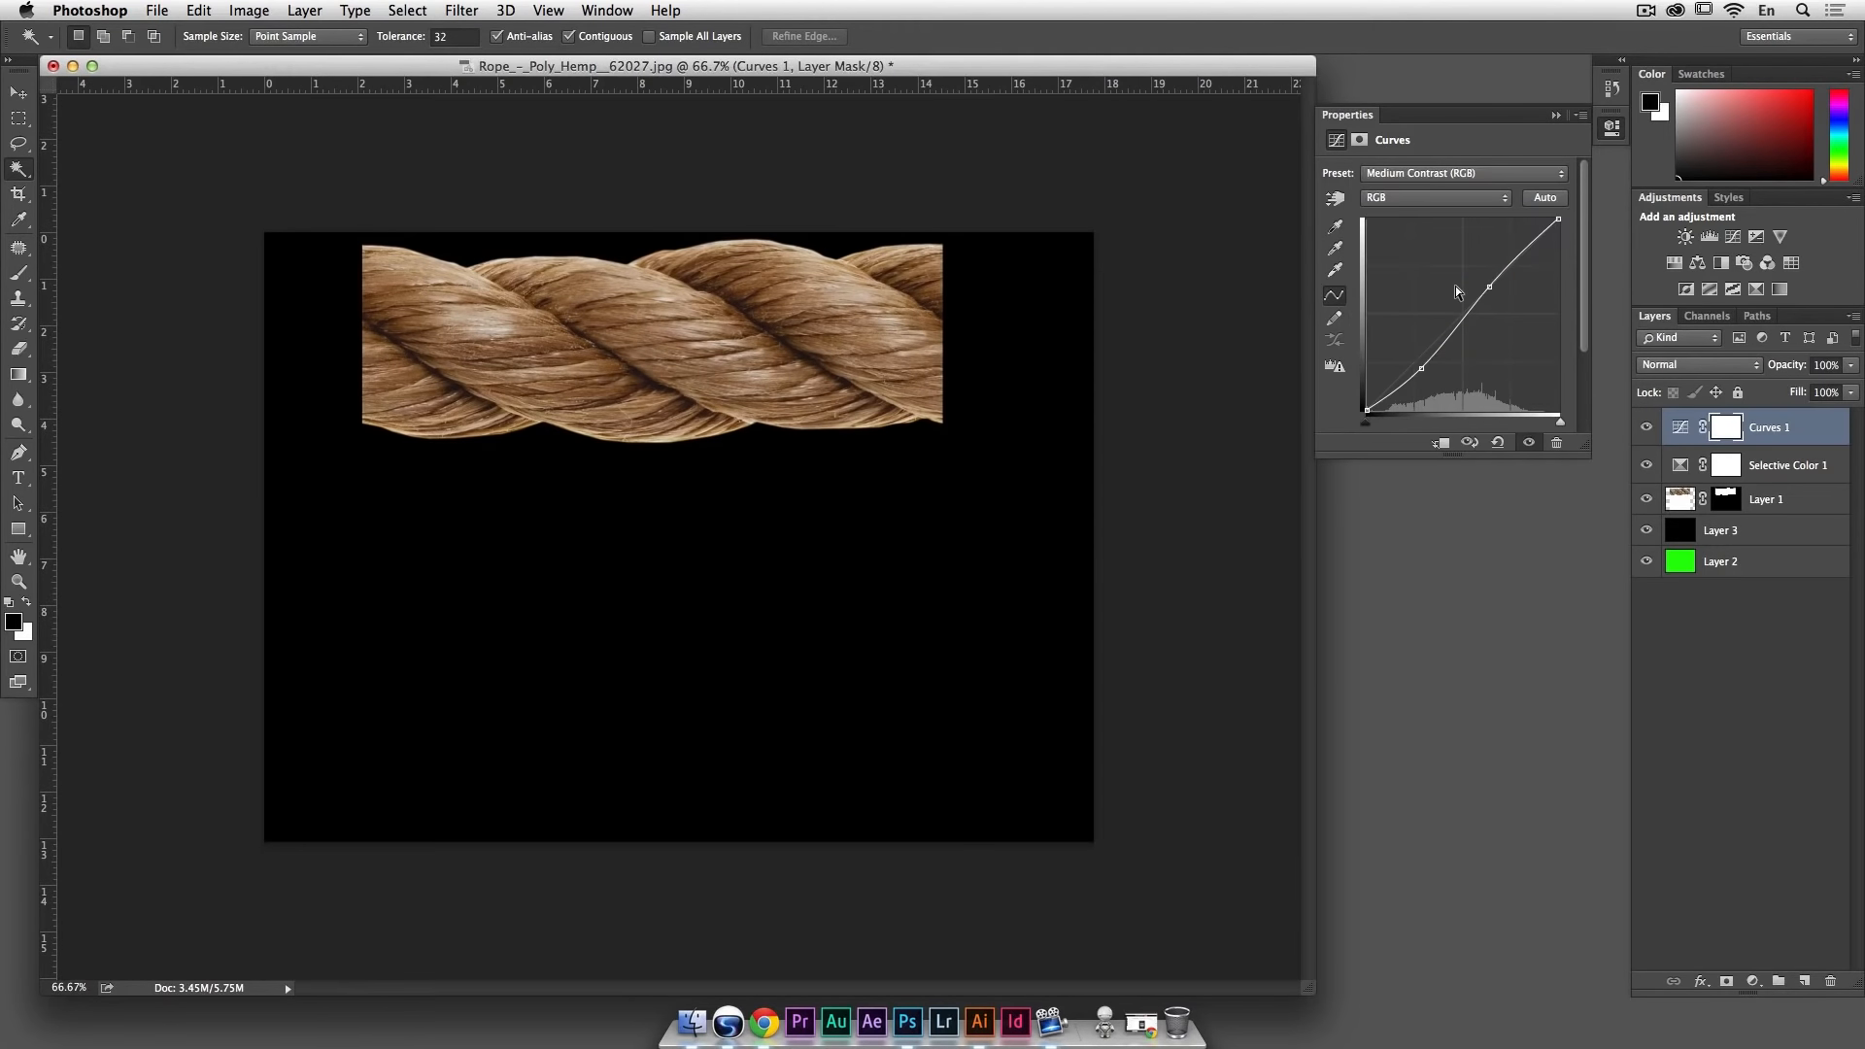
{"action": "left_click", "coordinate": [1527, 443]}
{"action": "left_click", "coordinate": [1527, 443]}
{"action": "left_click", "coordinate": [1527, 443]}
{"action": "left_click", "coordinate": [1527, 443]}
Step: Raise the shadow point of the curve slightly to soften the contrast, and compare before and after
{"action": "left_click_drag", "start_coordinate": [1423, 370], "coordinate": [1420, 364]}
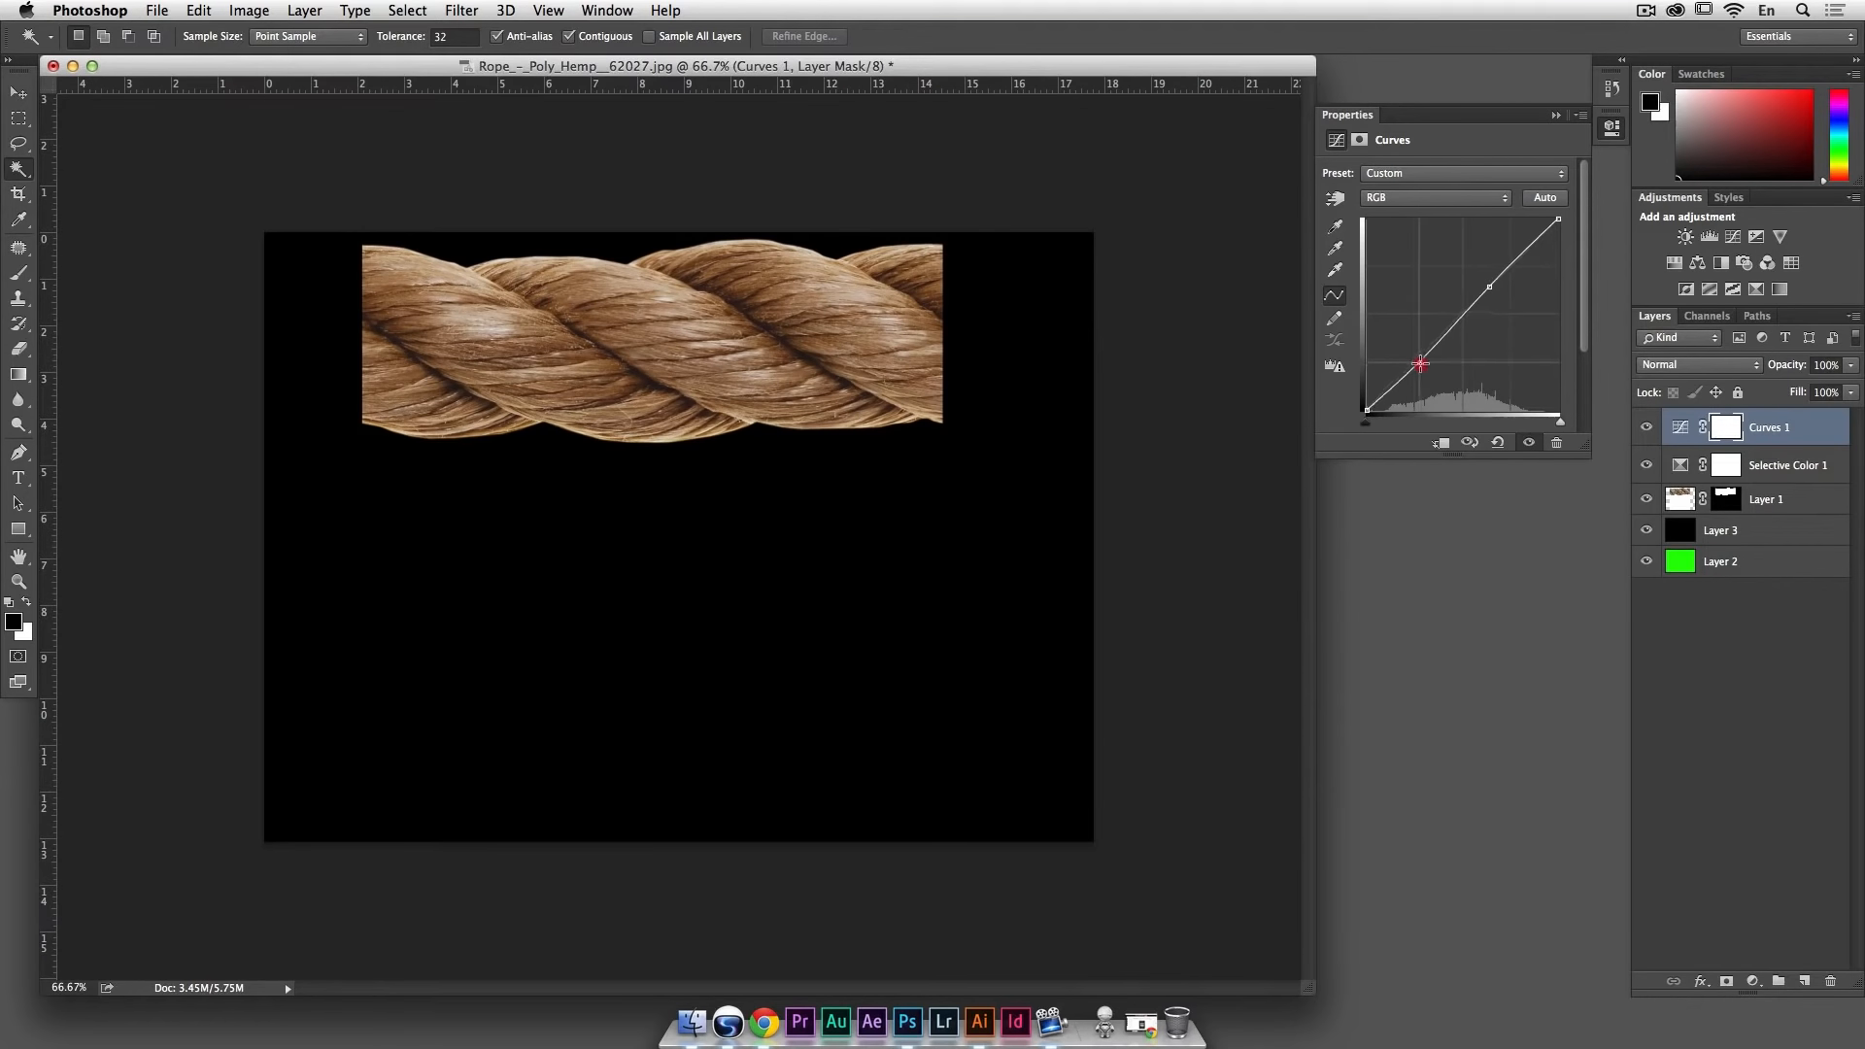
{"action": "left_click", "coordinate": [1528, 443]}
{"action": "left_click", "coordinate": [1527, 443]}
{"action": "left_click", "coordinate": [1525, 442]}
Step: Clip the Curves and Selective Color adjustments to Layer 1 and hide the black Layer 3 and green Layer 2
{"action": "left_click", "coordinate": [1687, 447], "text": "alt"}
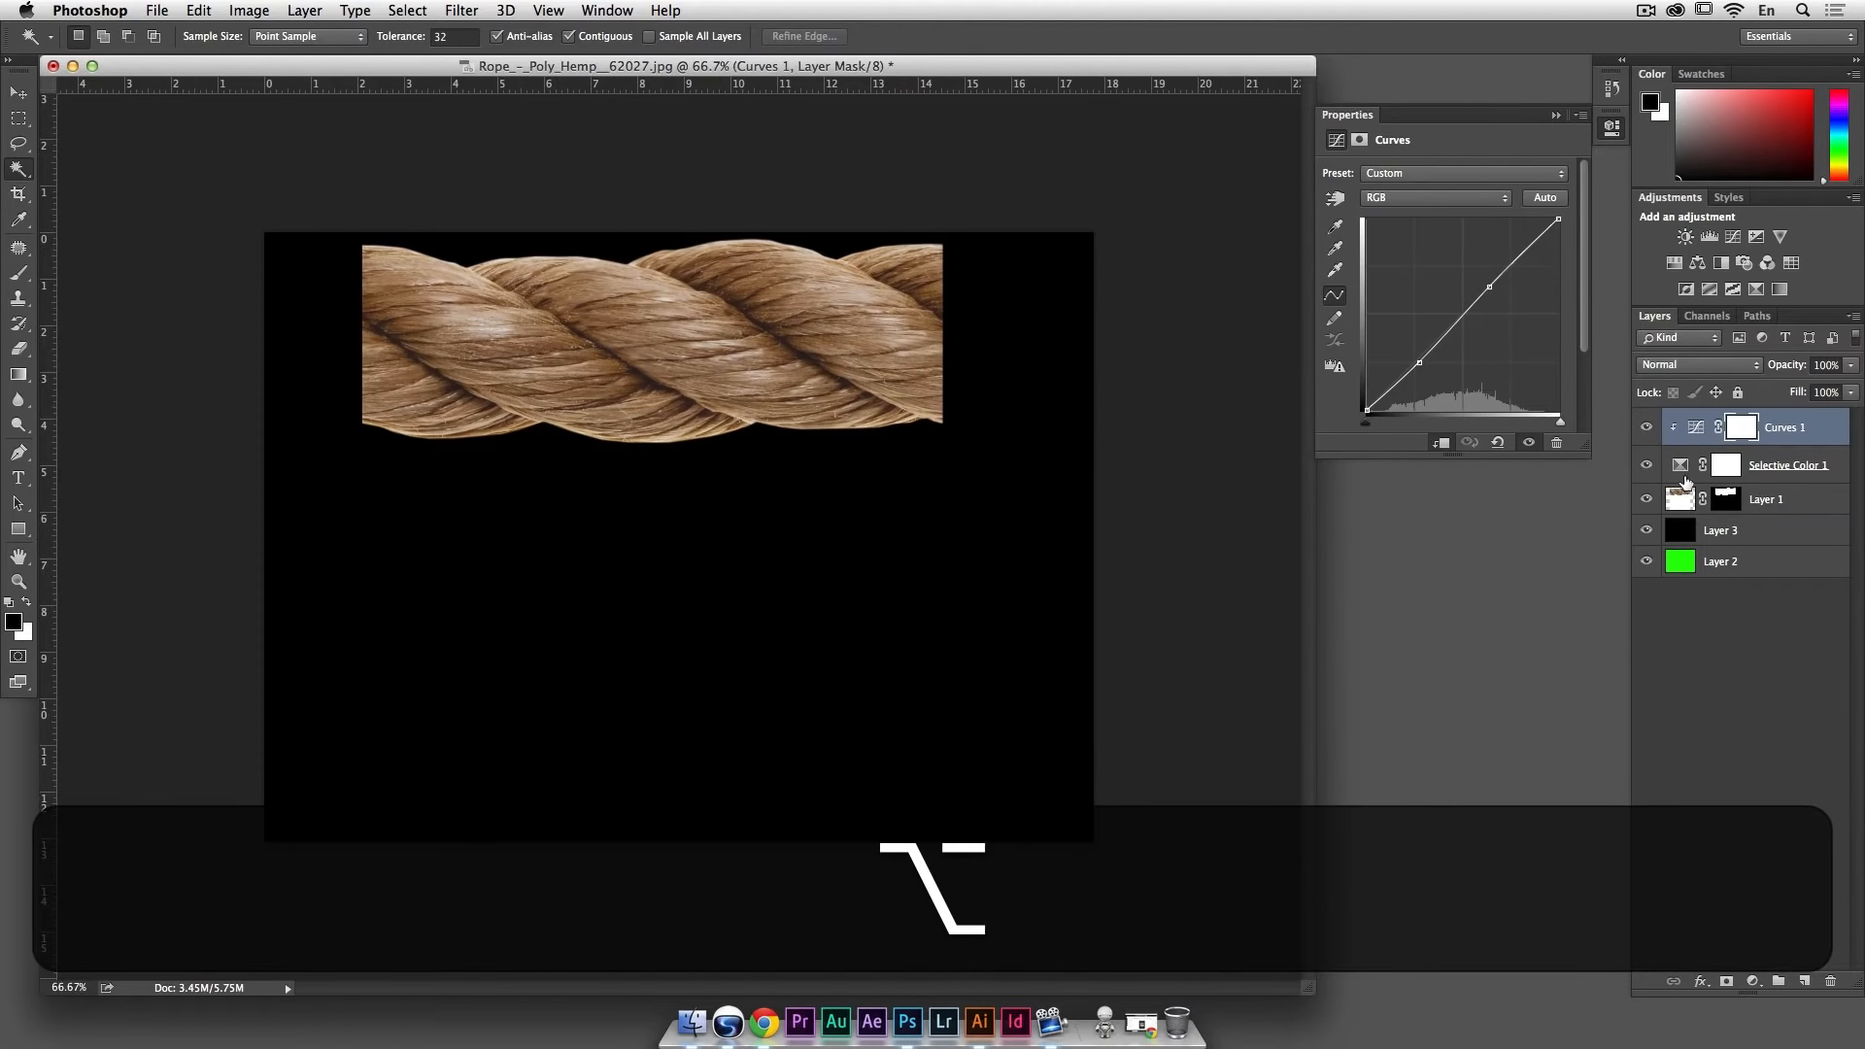
{"action": "left_click", "coordinate": [1686, 483], "text": "alt"}
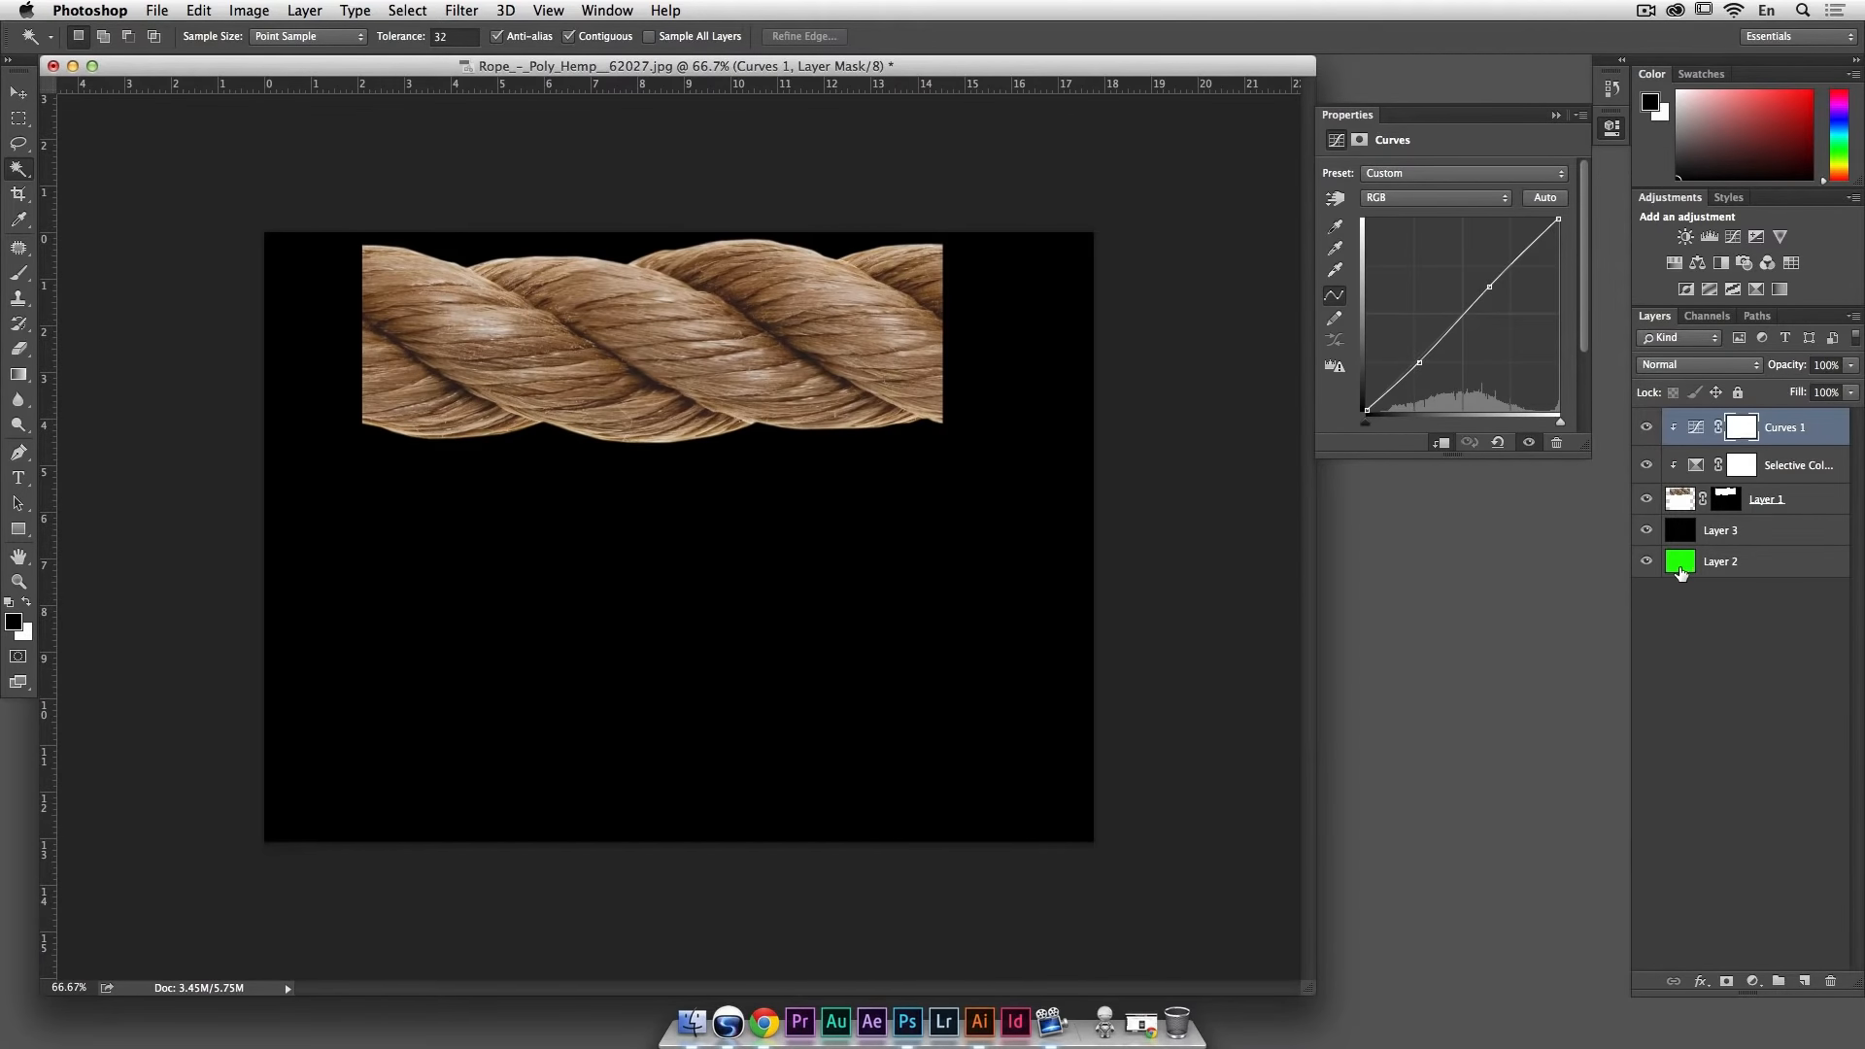
{"action": "left_click", "coordinate": [1645, 531]}
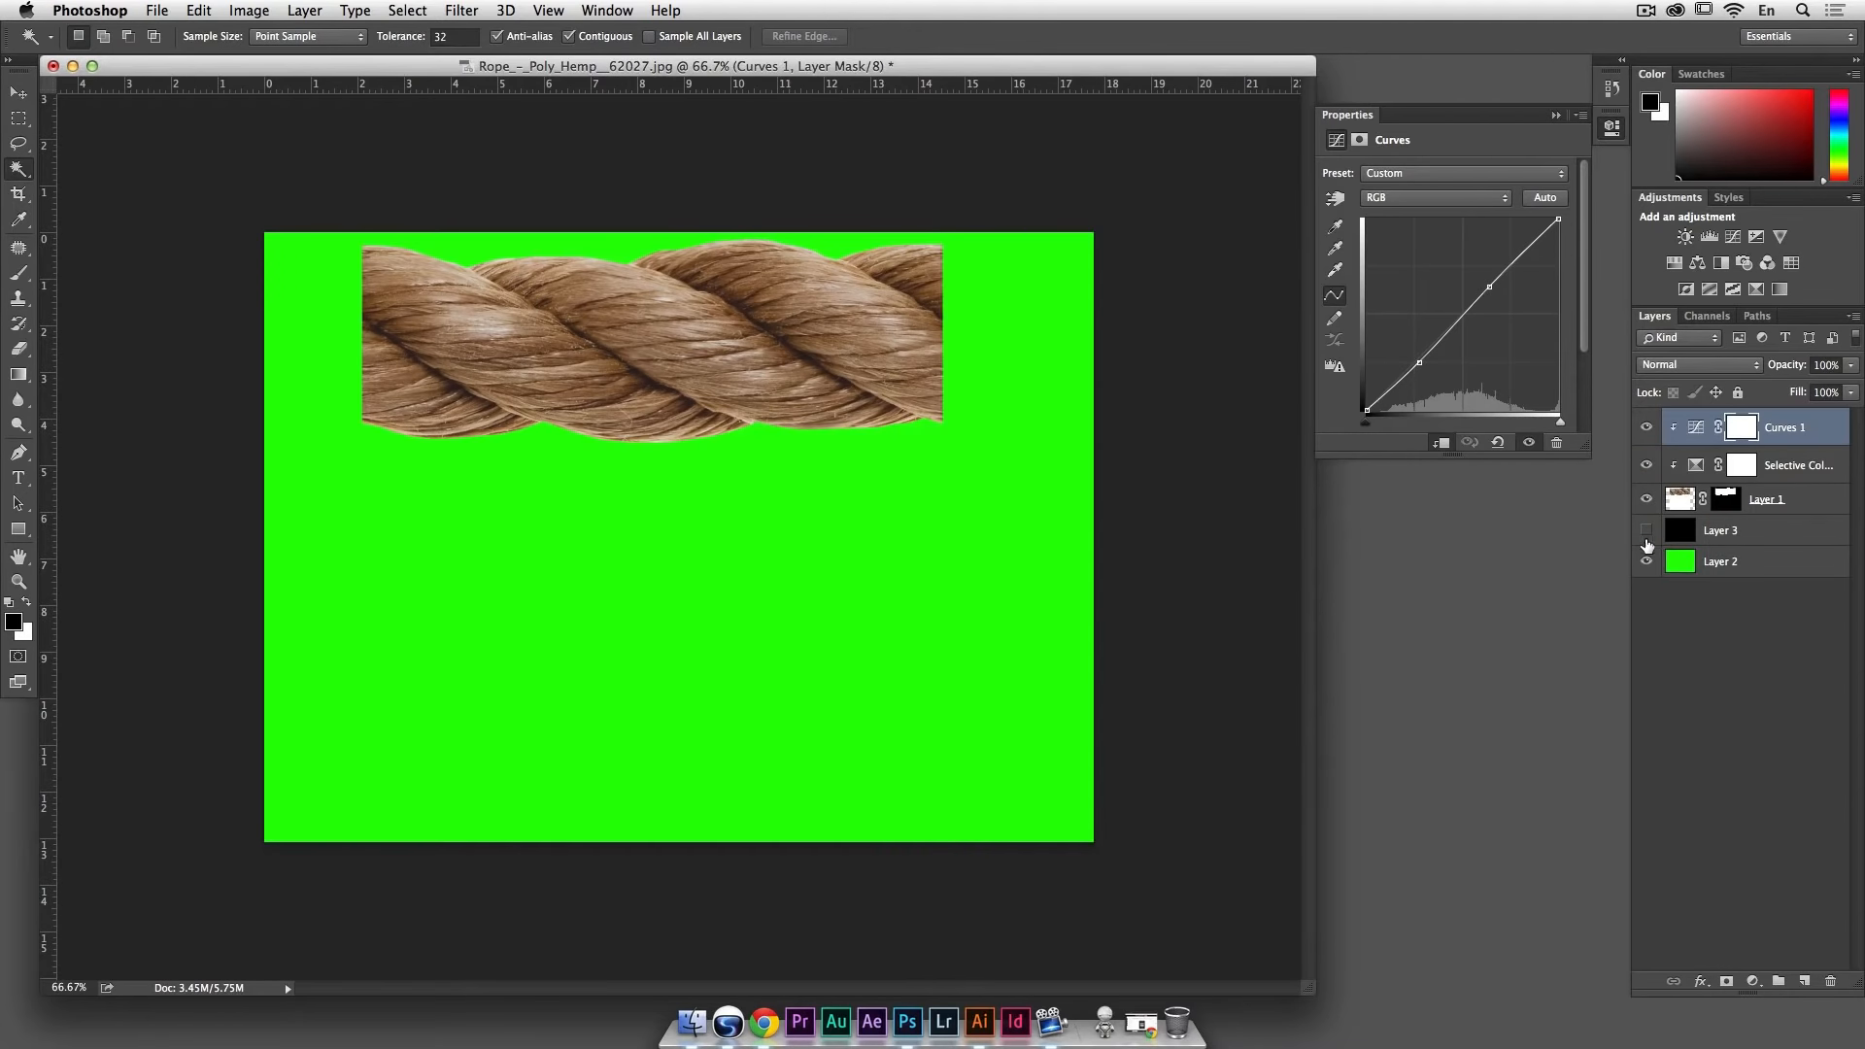
{"action": "left_click", "coordinate": [1647, 561]}
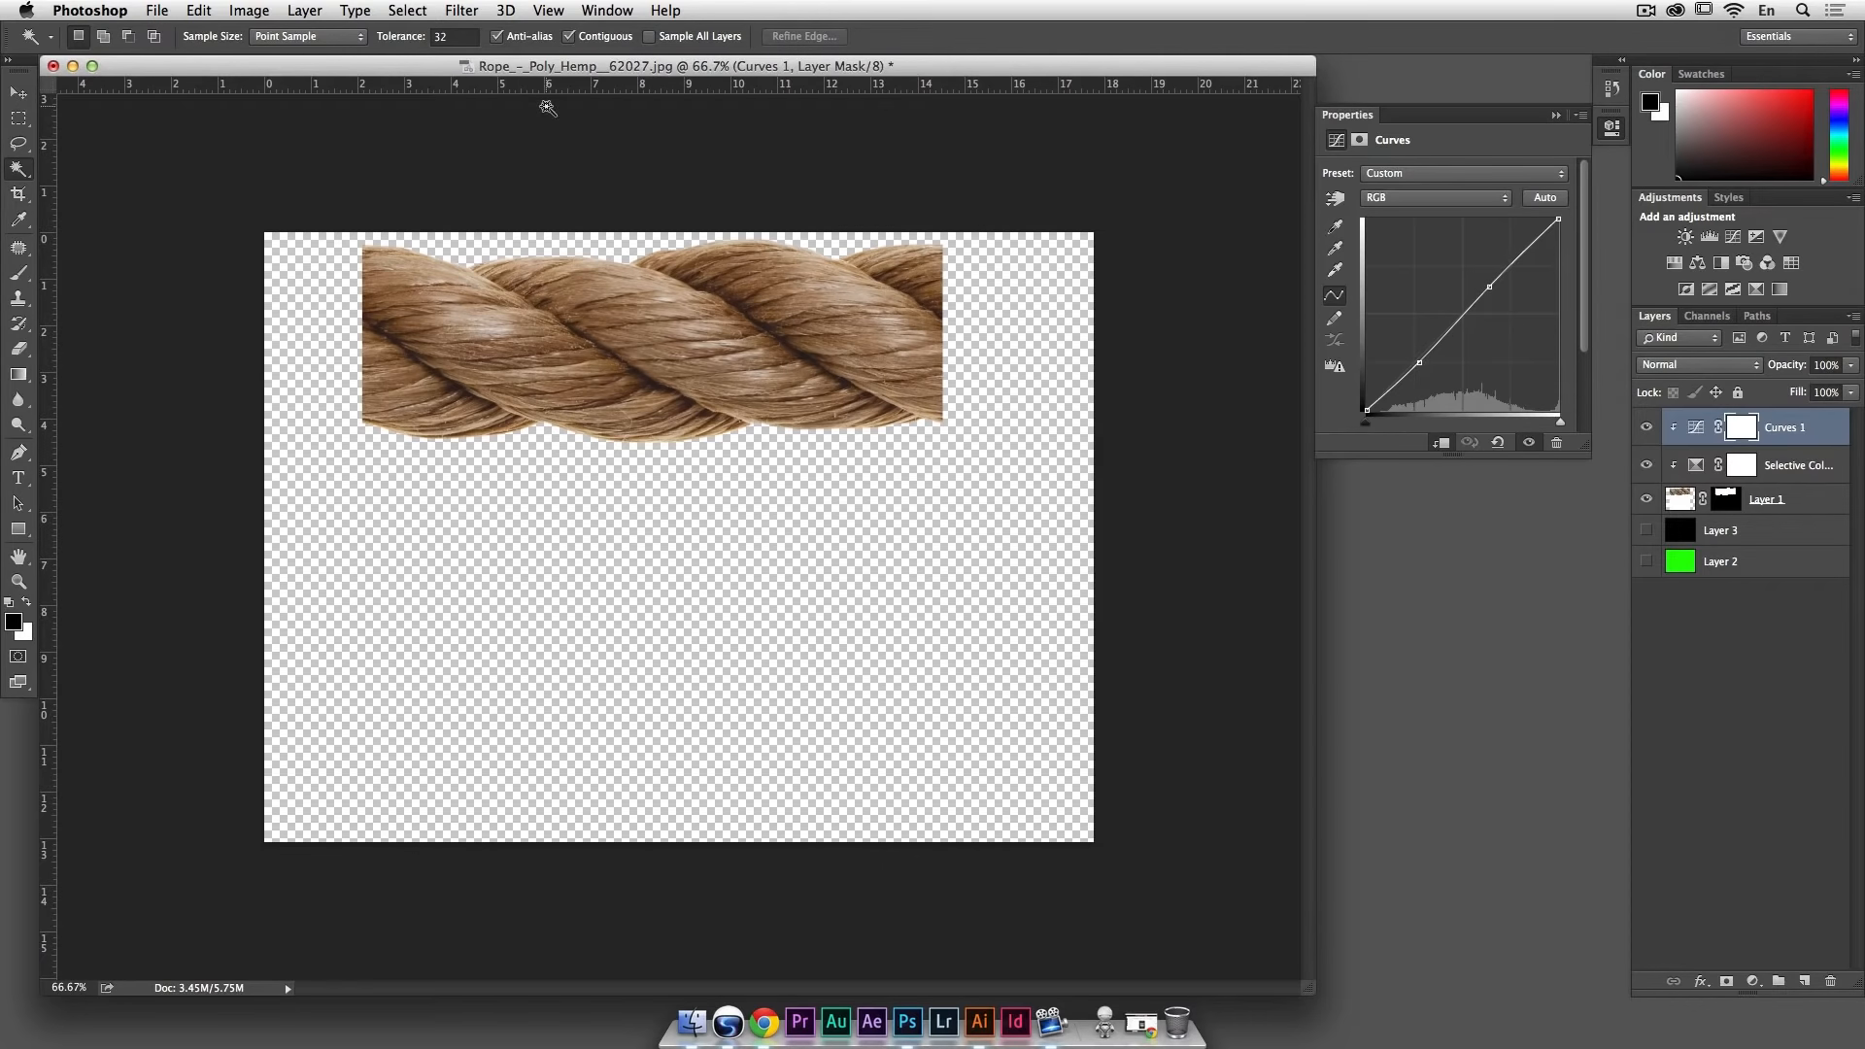
Step: Crop the canvas tightly around the rope, flush with its two cut ends, with Delete Cropped Pixels turned off
{"action": "key", "text": "c"}
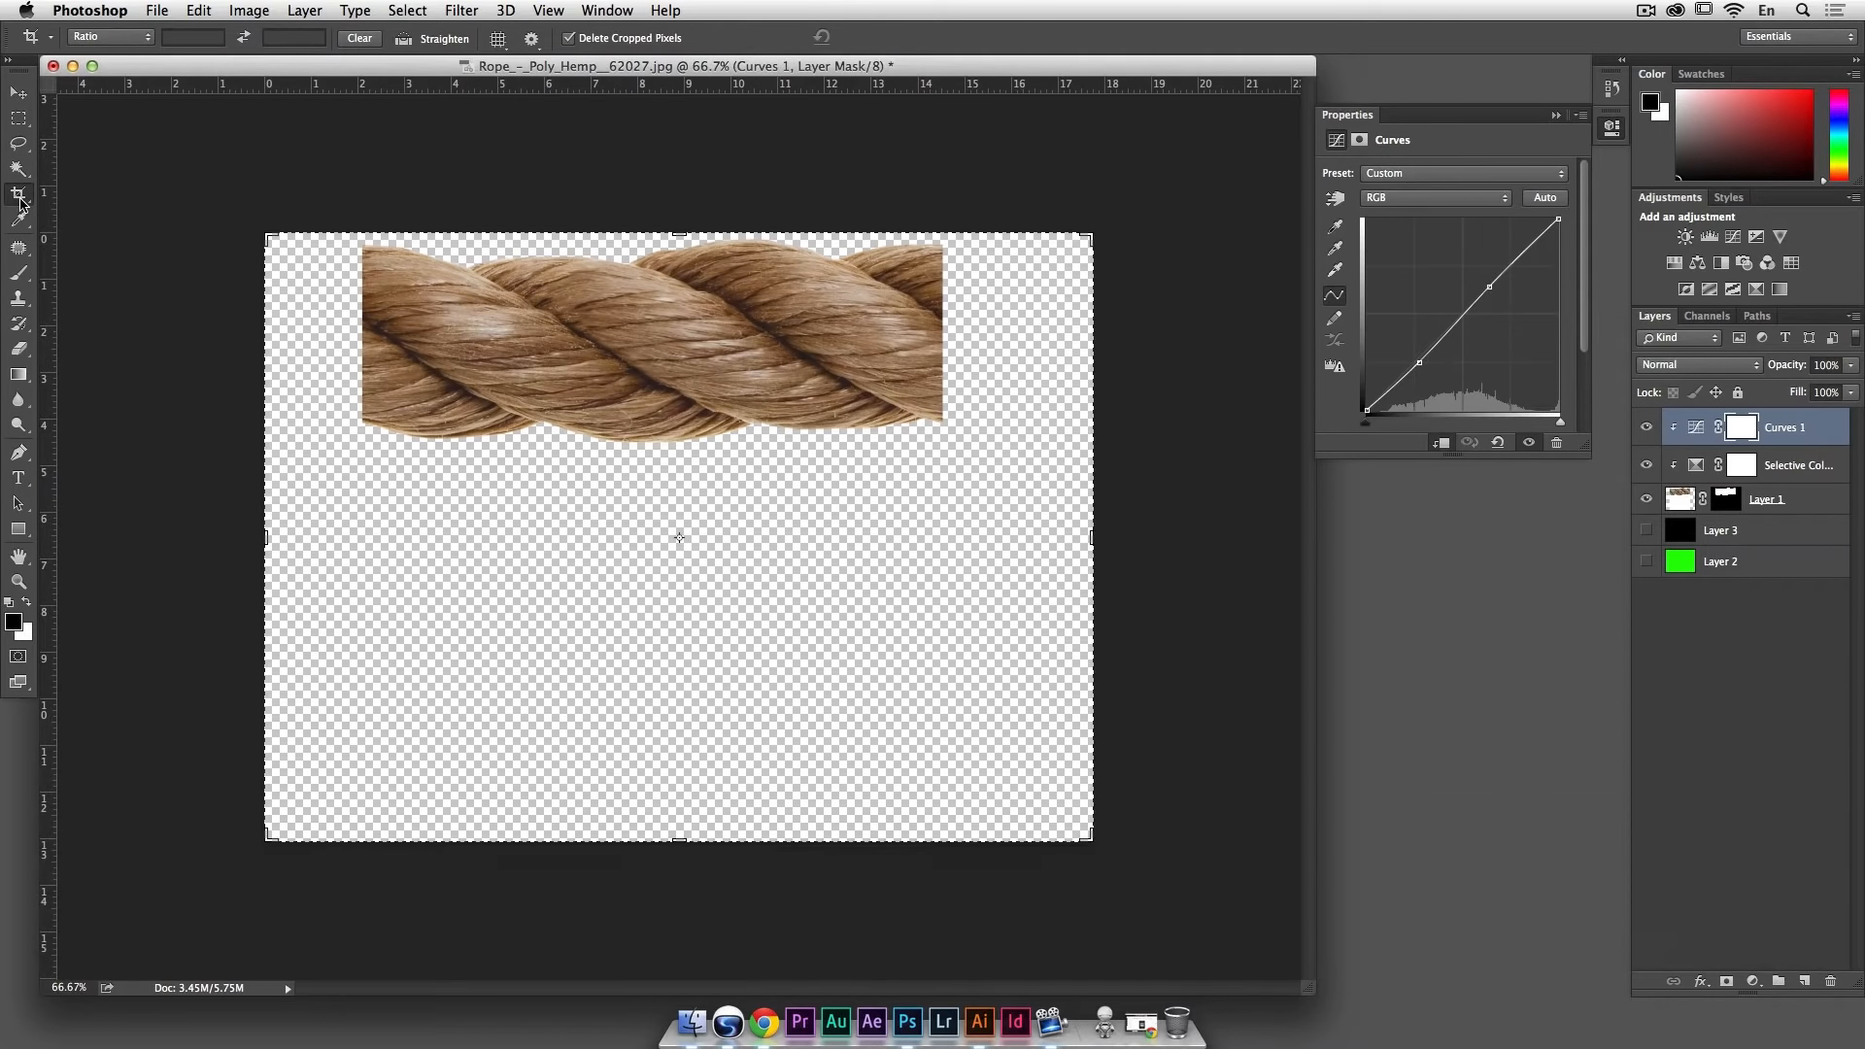
{"action": "left_click", "coordinate": [569, 39]}
{"action": "left_click_drag", "start_coordinate": [680, 843], "coordinate": [689, 647]}
{"action": "left_click_drag", "start_coordinate": [1095, 540], "coordinate": [1028, 533]}
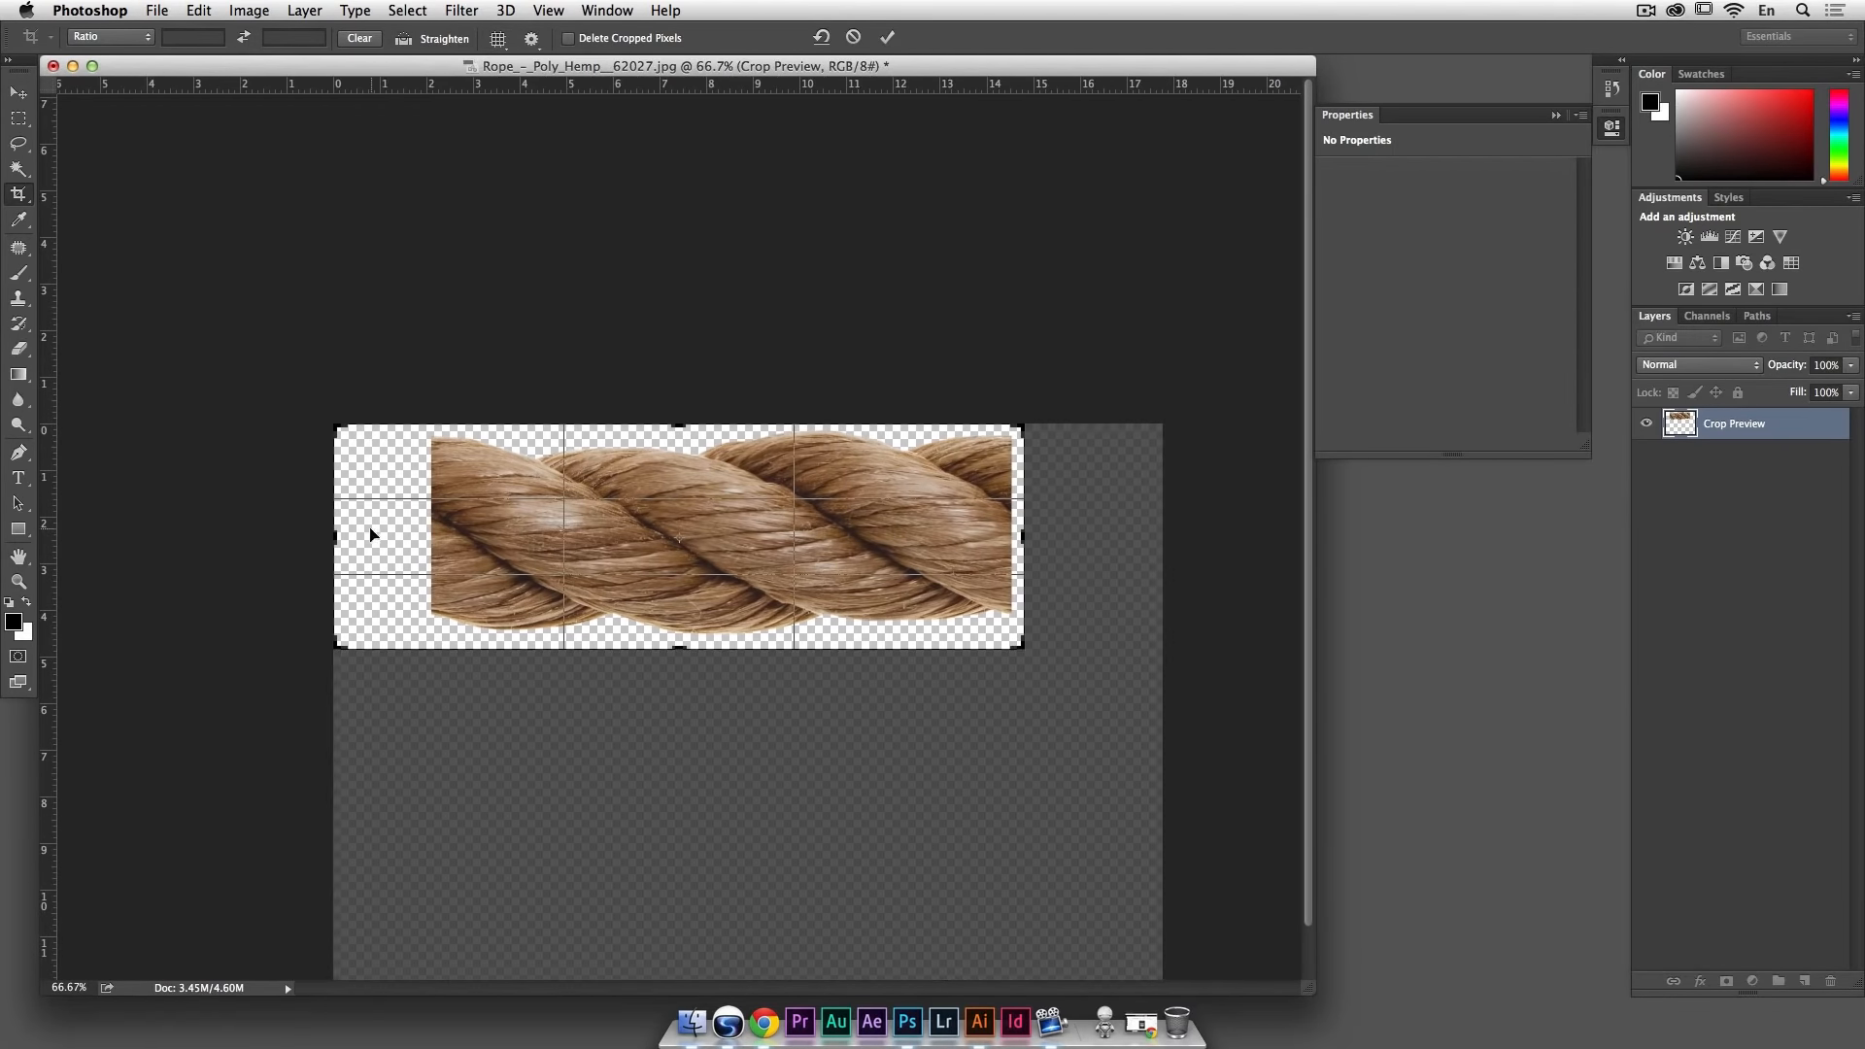
{"action": "left_click_drag", "start_coordinate": [333, 532], "coordinate": [377, 526]}
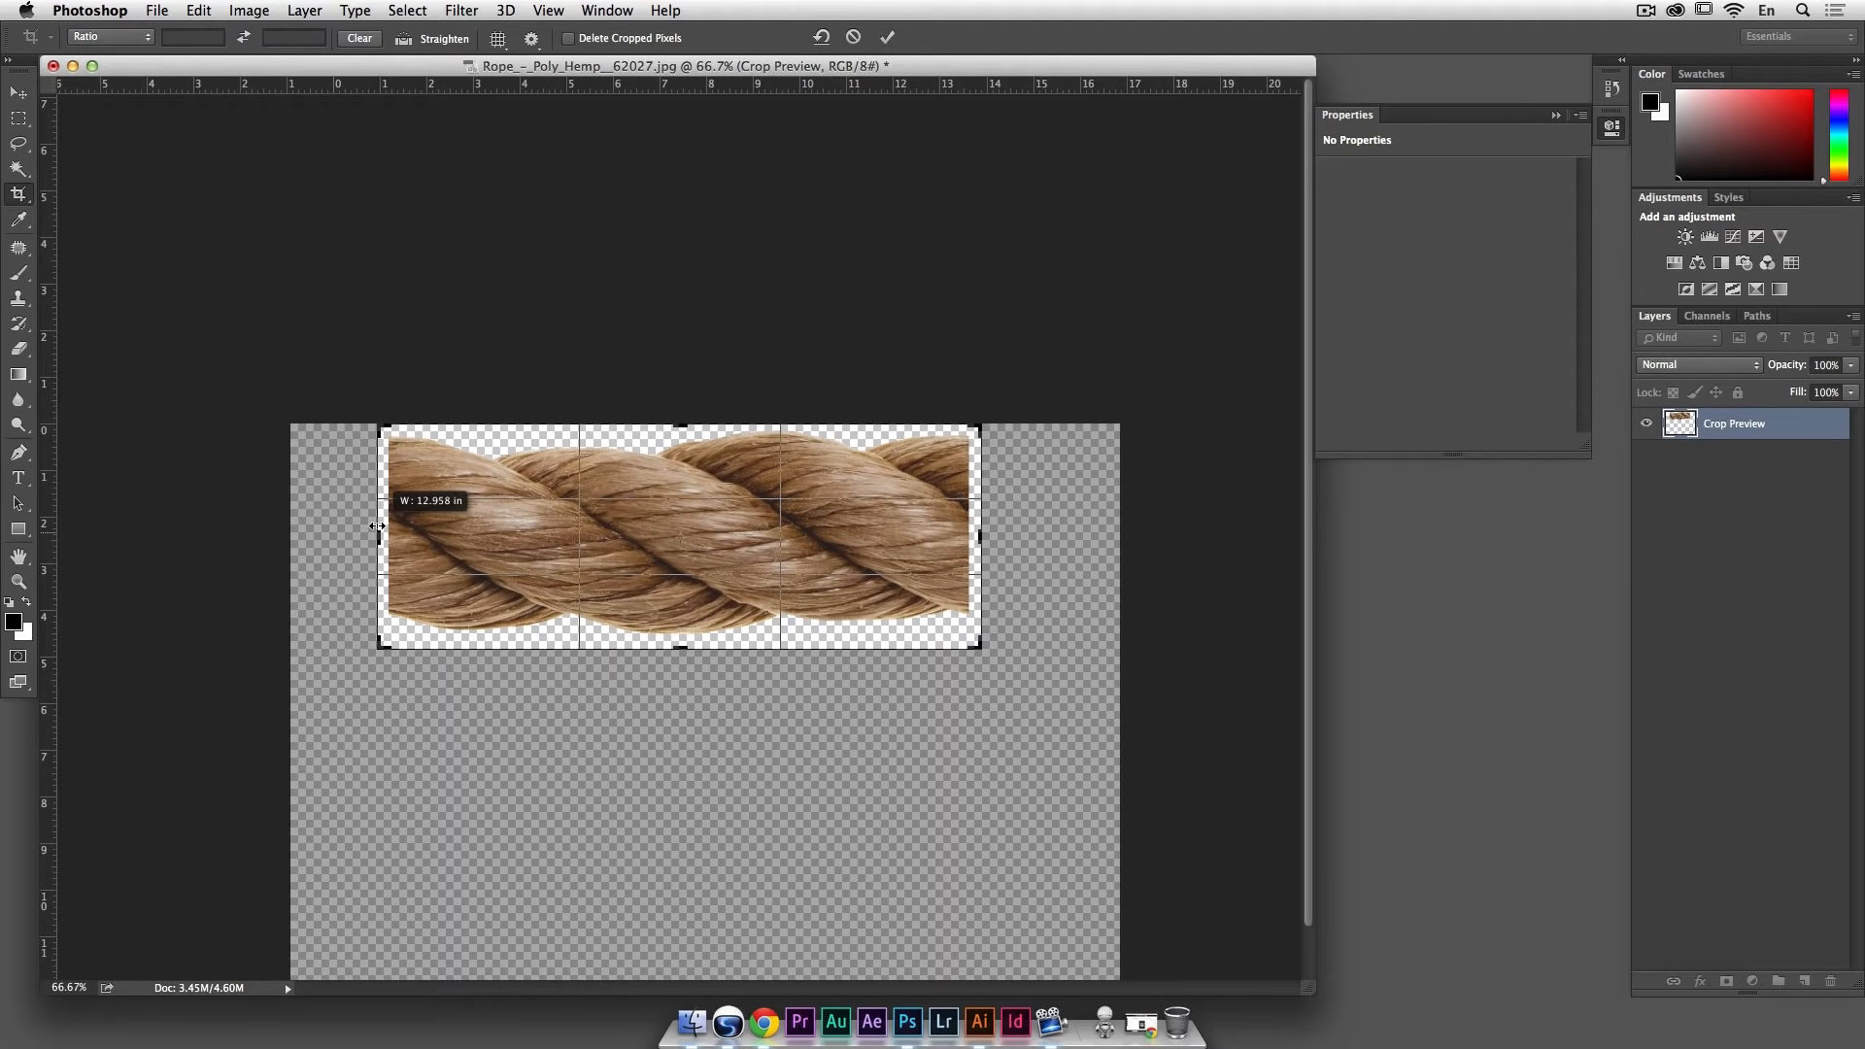
{"action": "left_click_drag", "start_coordinate": [377, 525], "coordinate": [383, 531]}
{"action": "left_click_drag", "start_coordinate": [379, 529], "coordinate": [376, 524]}
{"action": "left_click_drag", "start_coordinate": [972, 537], "coordinate": [972, 537]}
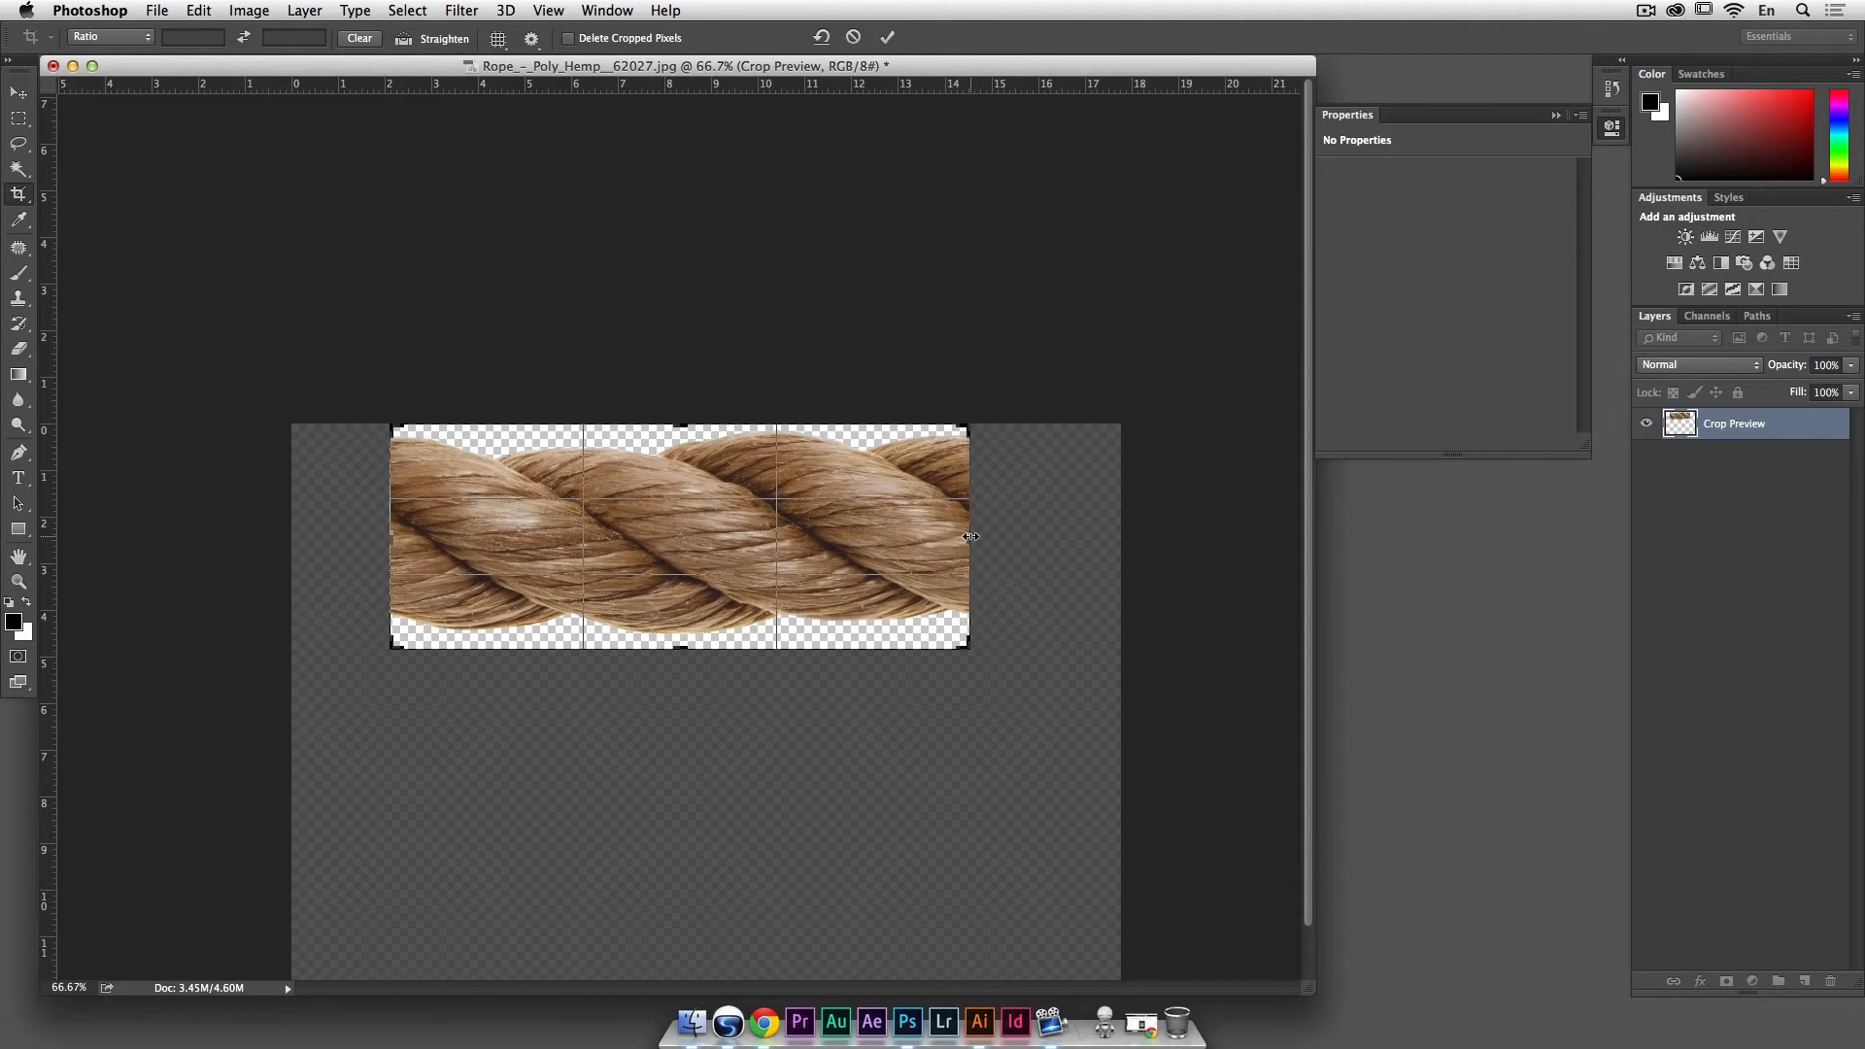
{"action": "left_click_drag", "start_coordinate": [681, 646], "coordinate": [683, 645]}
{"action": "key", "text": "Return"}
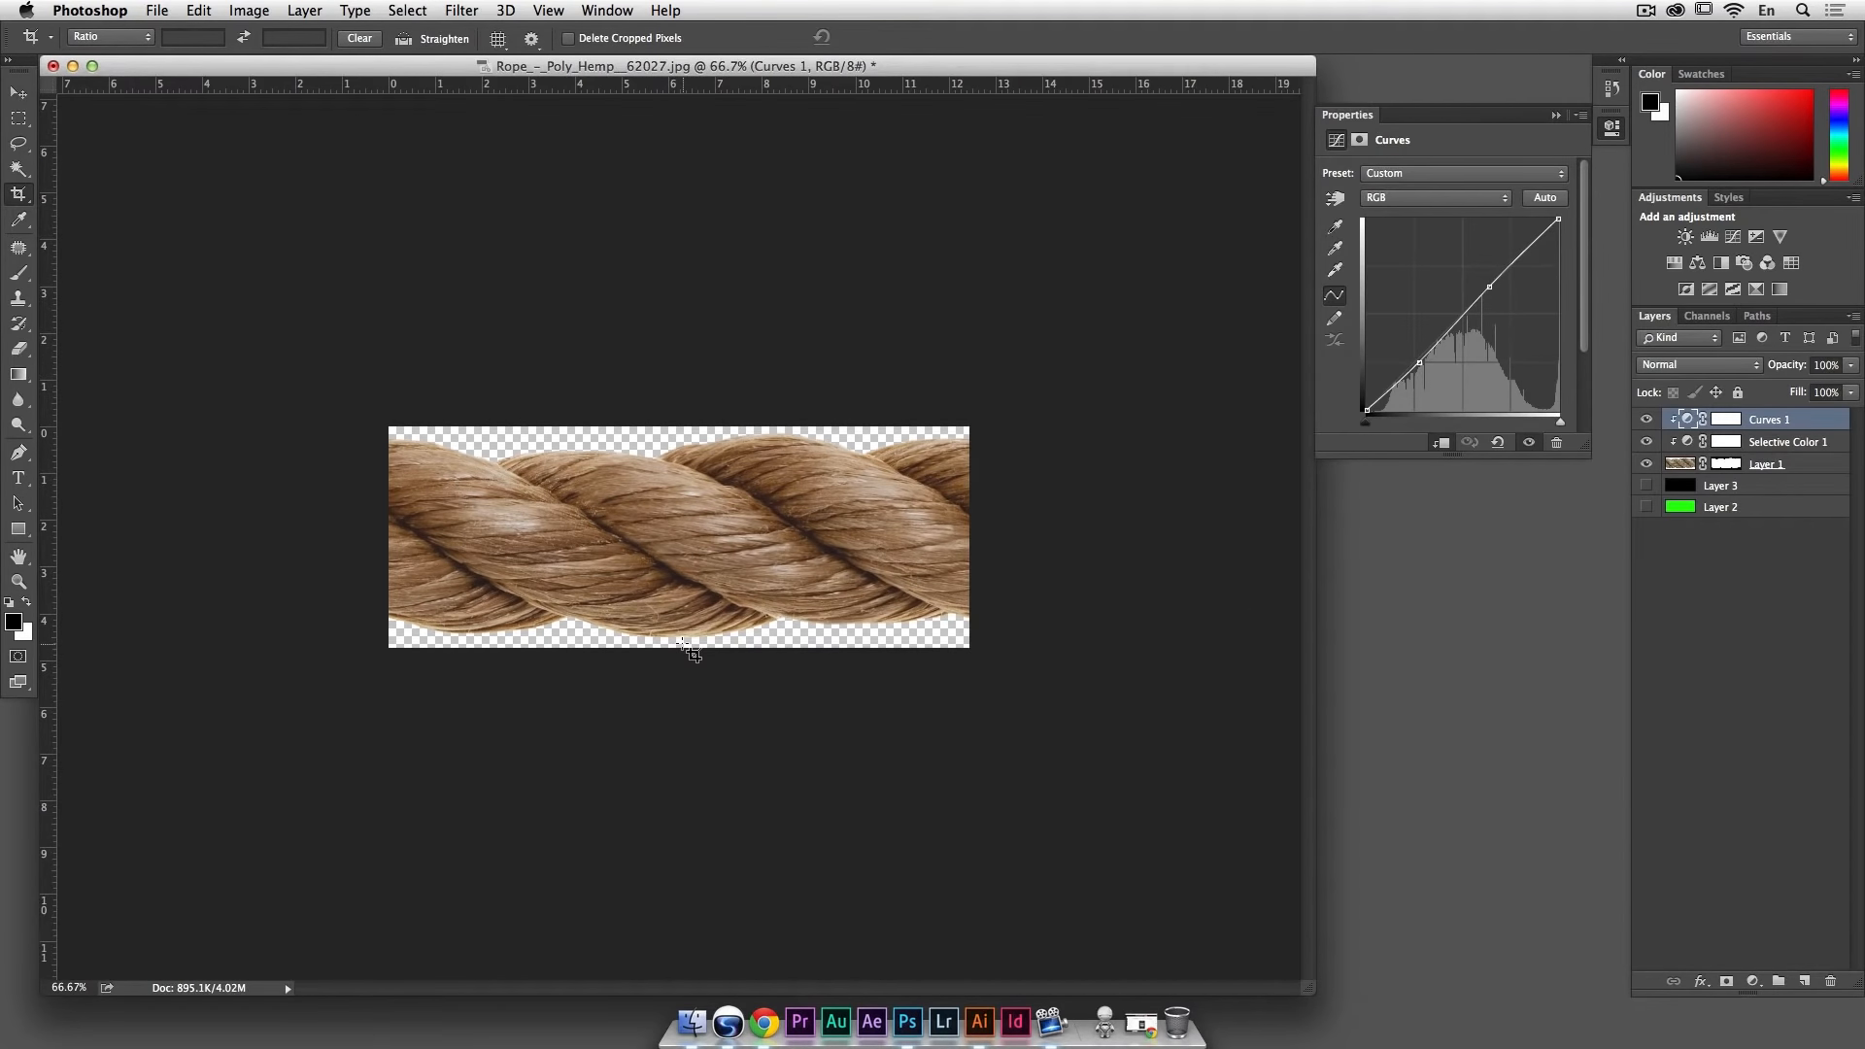
Step: Save the layered document as Rope.psd in the Episode-009-Source-Files folder
{"action": "key", "text": "shift+super+s"}
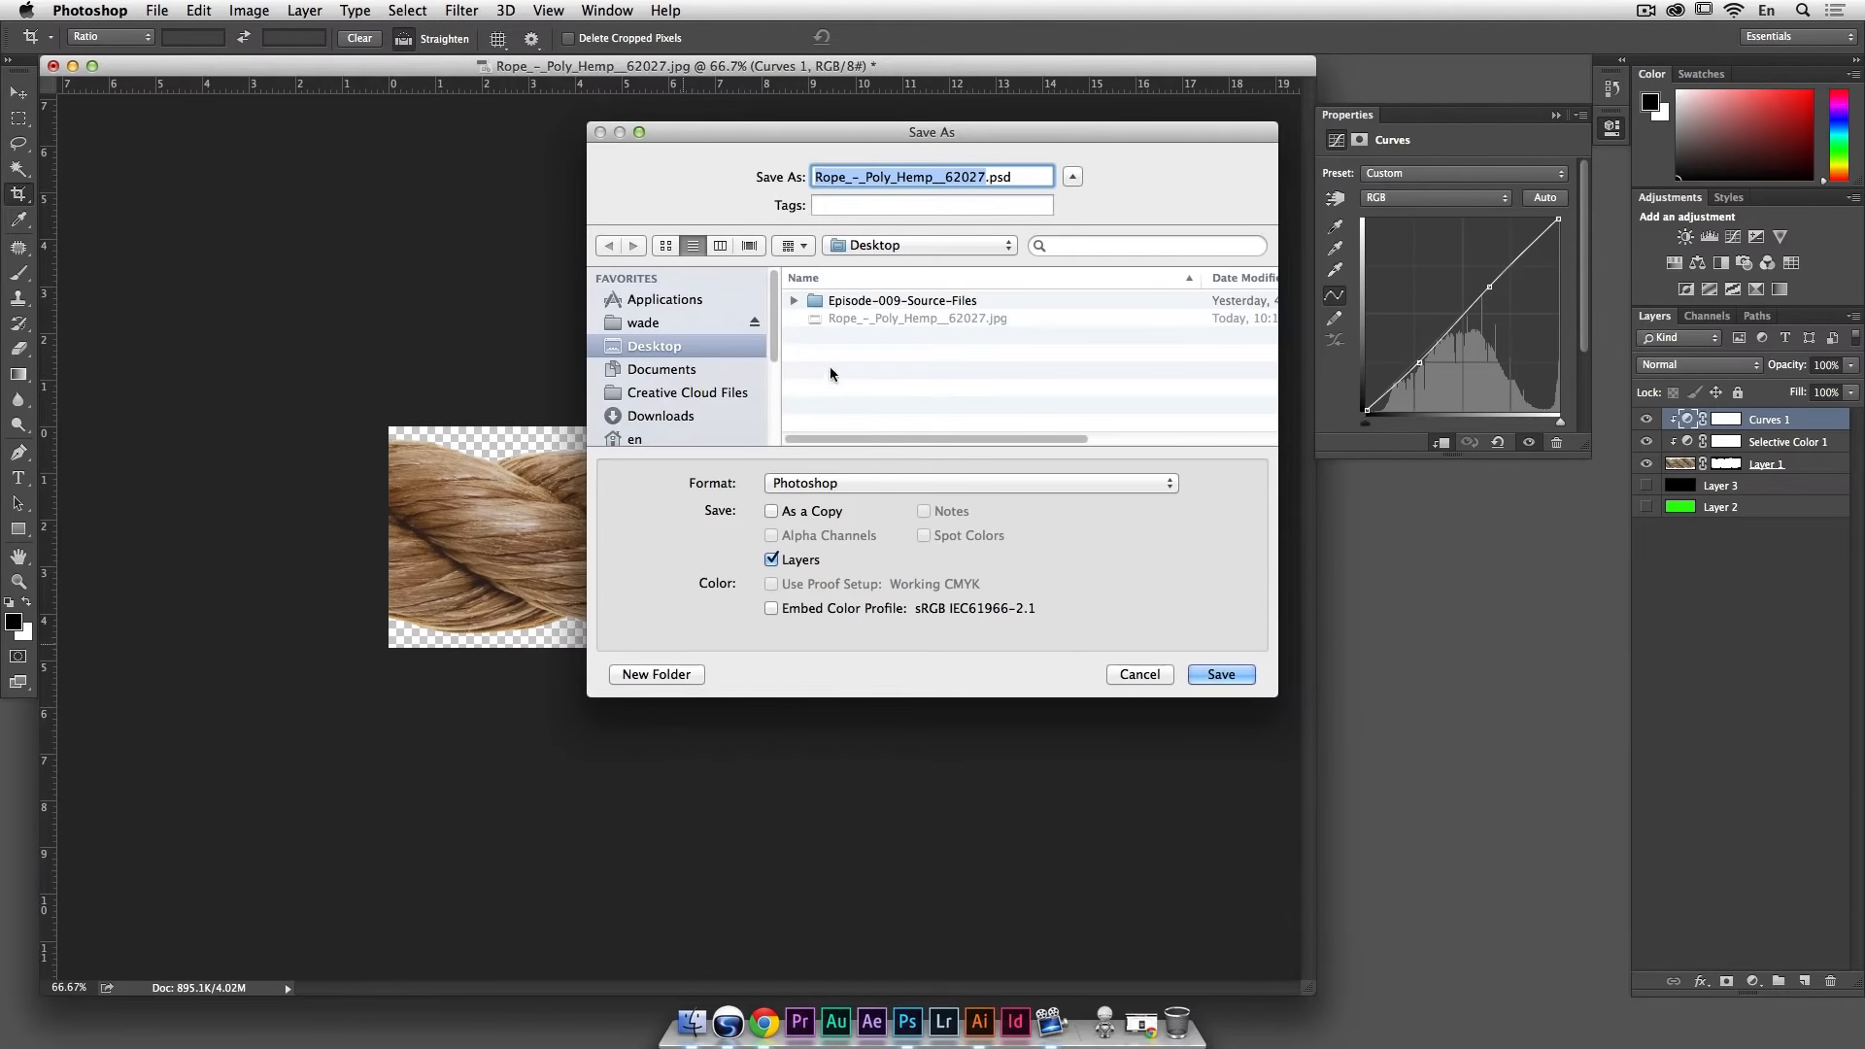
{"action": "double_click", "coordinate": [931, 301]}
{"action": "left_click", "coordinate": [971, 176]}
{"action": "type", "text": "Rope"}
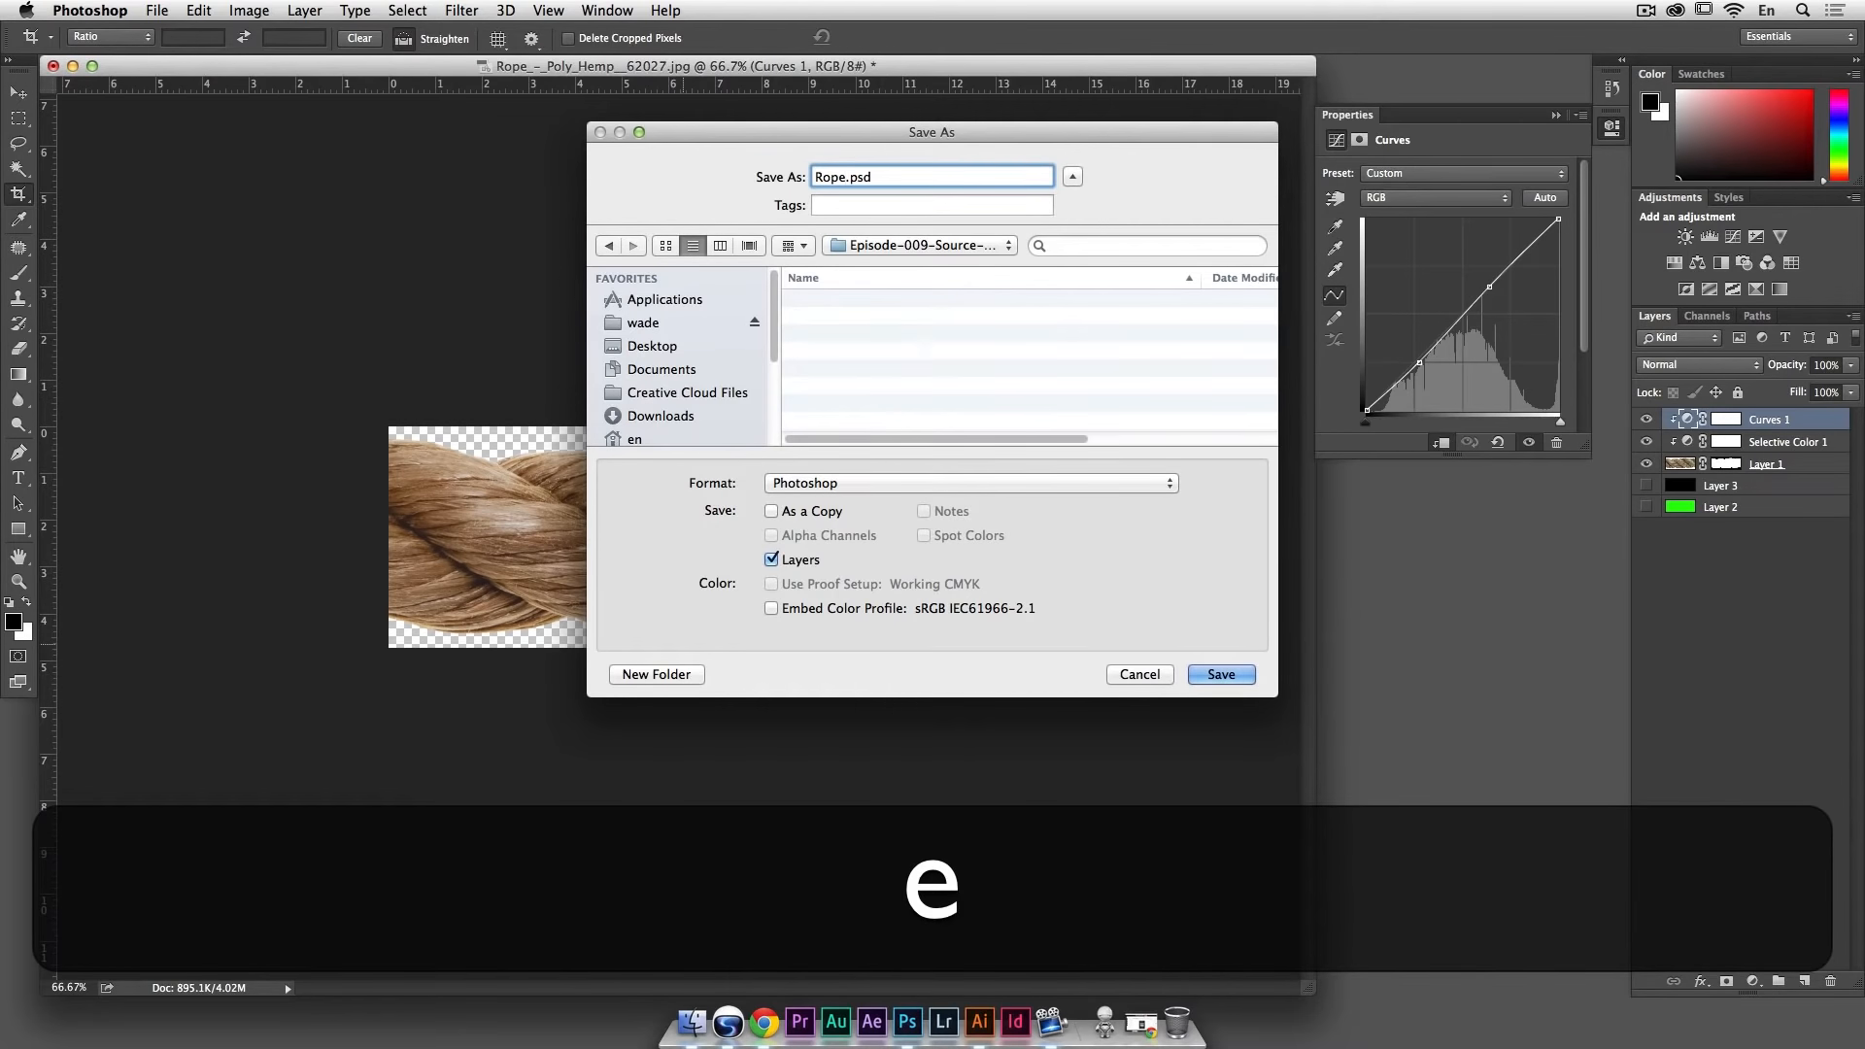
{"action": "left_click", "coordinate": [1210, 672]}
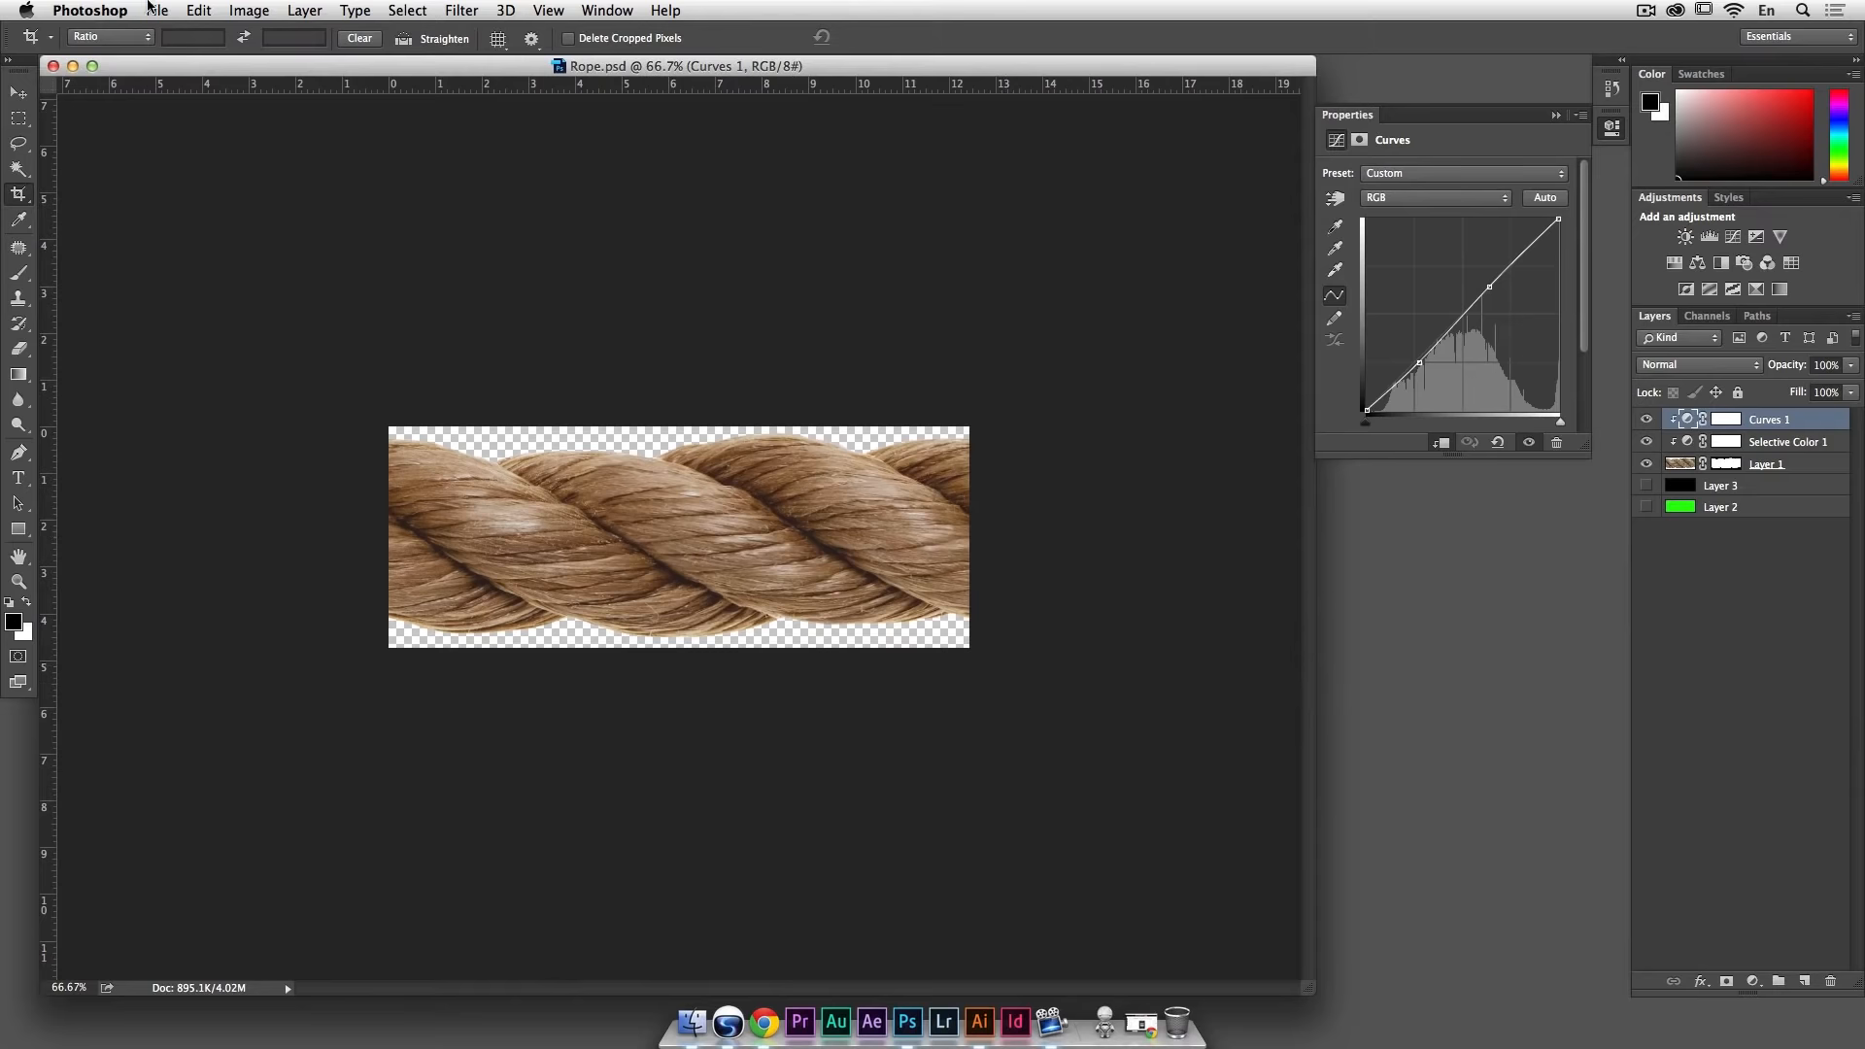
Step: Check the rope image's pixel dimensions and resolution, leave them as they are, and return to the Move tool
{"action": "left_click", "coordinate": [245, 10]}
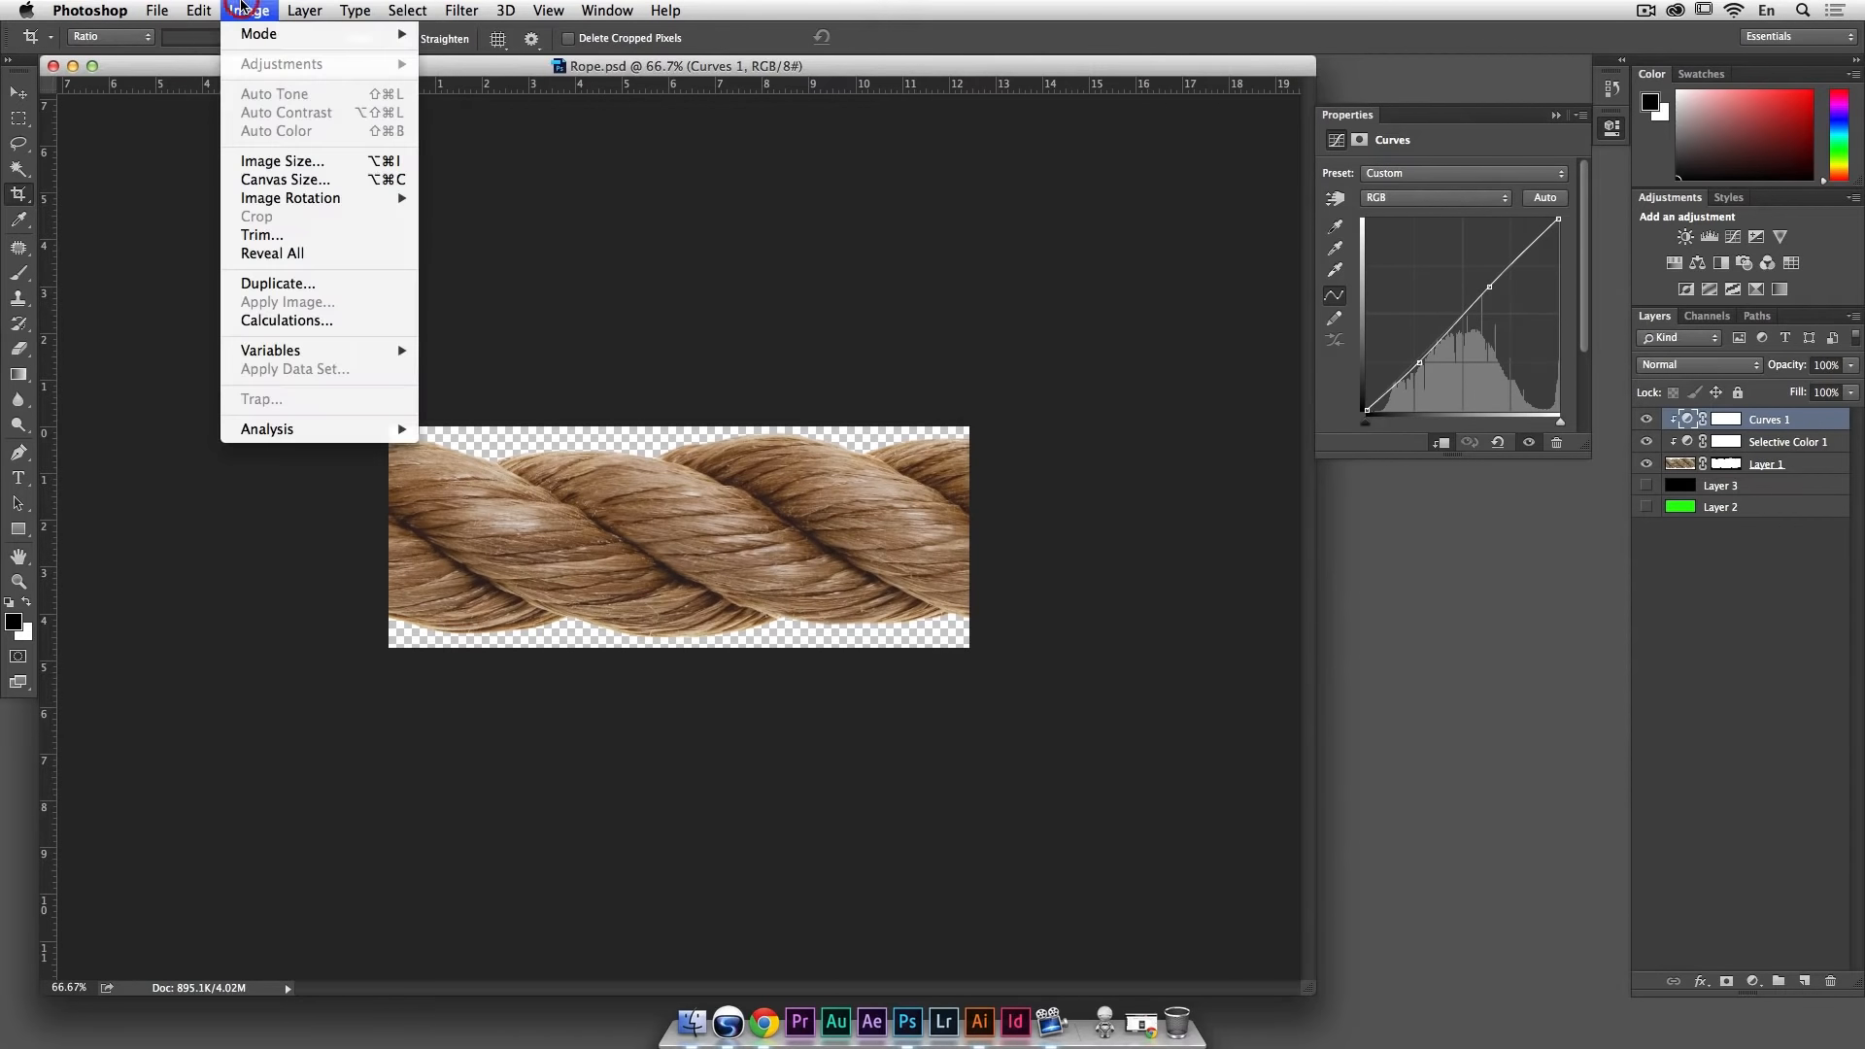
{"action": "left_click", "coordinate": [274, 160]}
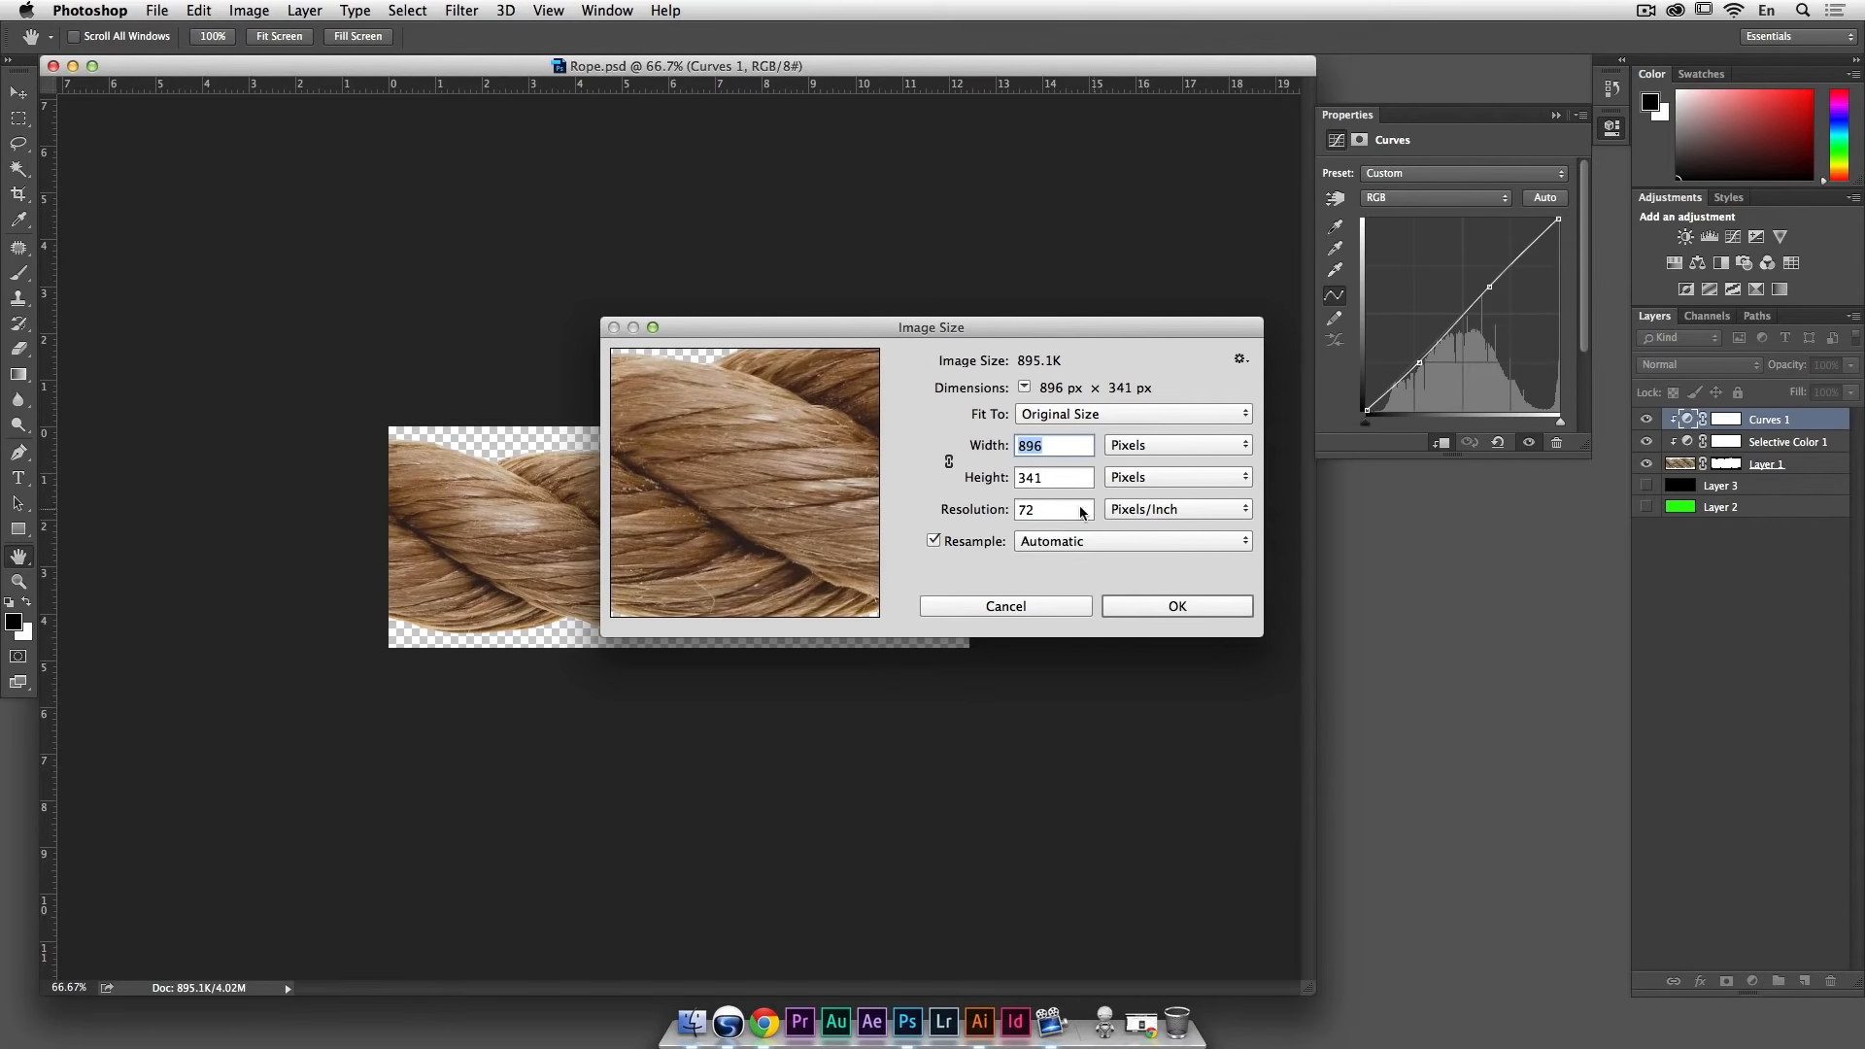
{"action": "left_click", "coordinate": [1047, 608]}
{"action": "key", "text": "c"}
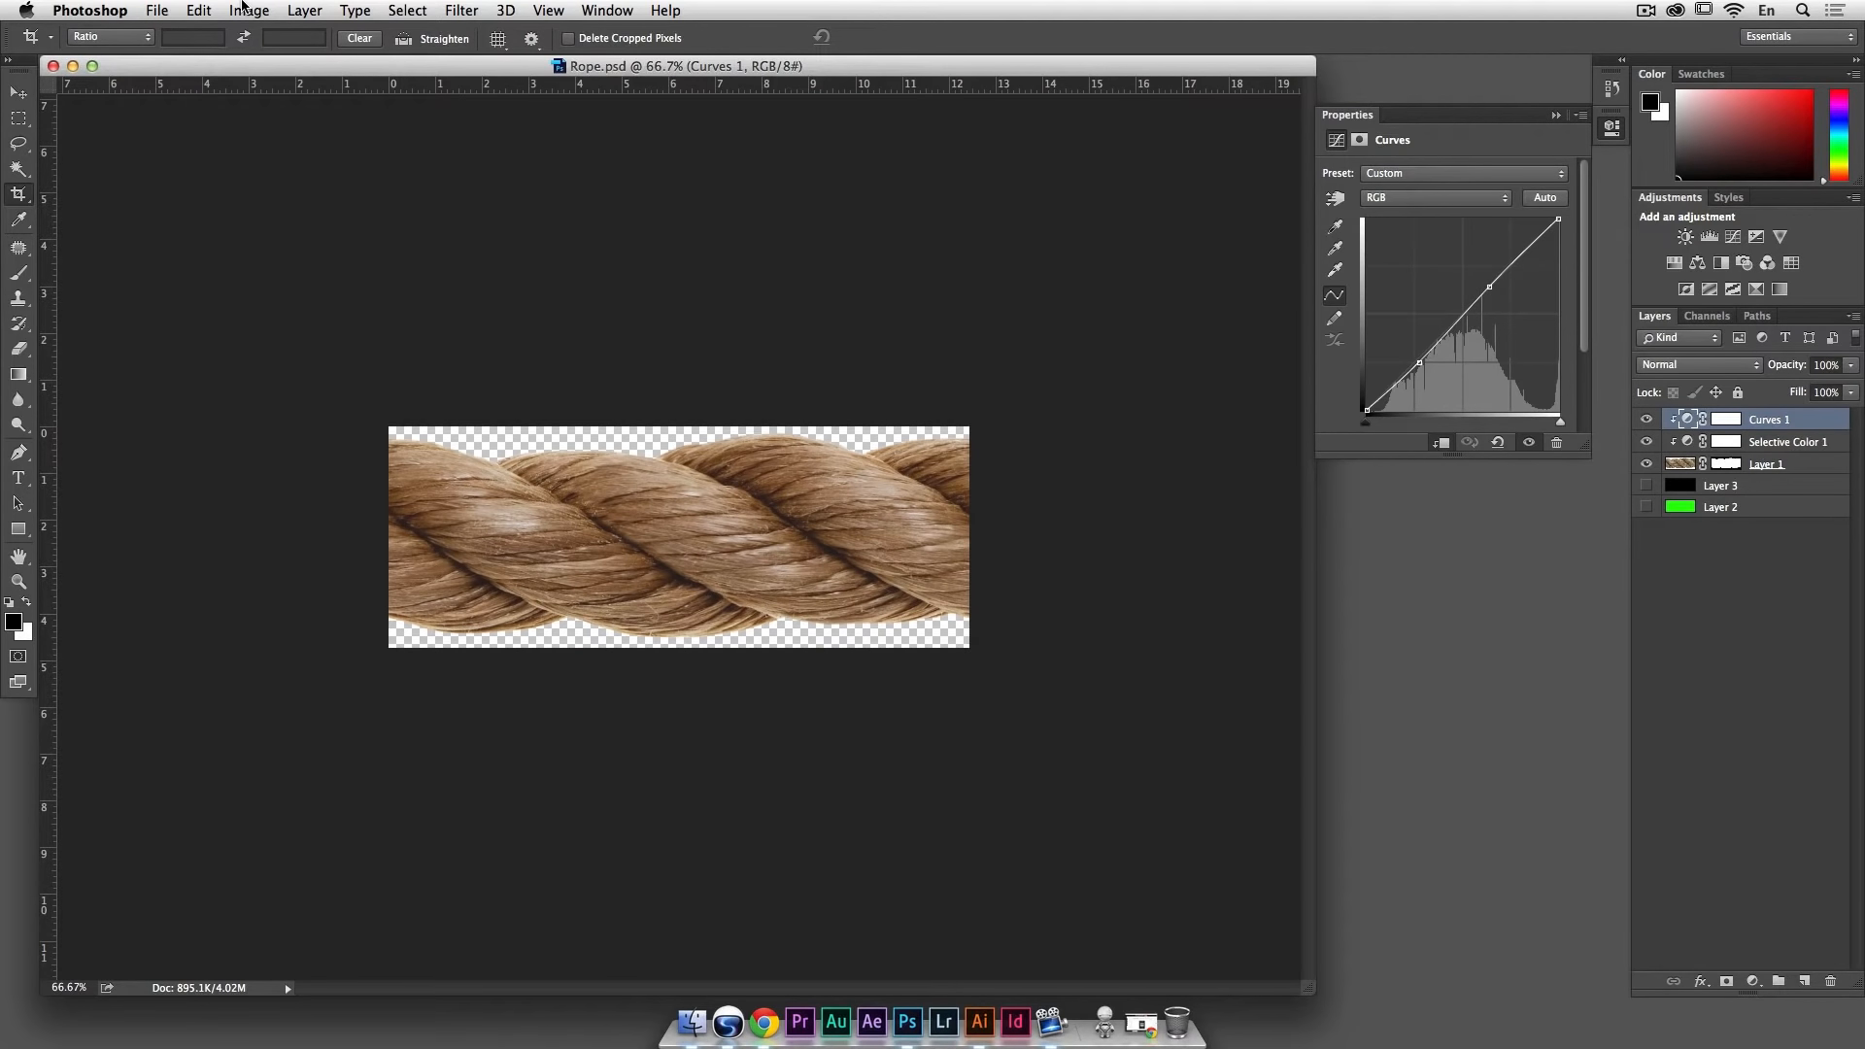
{"action": "left_click", "coordinate": [17, 92]}
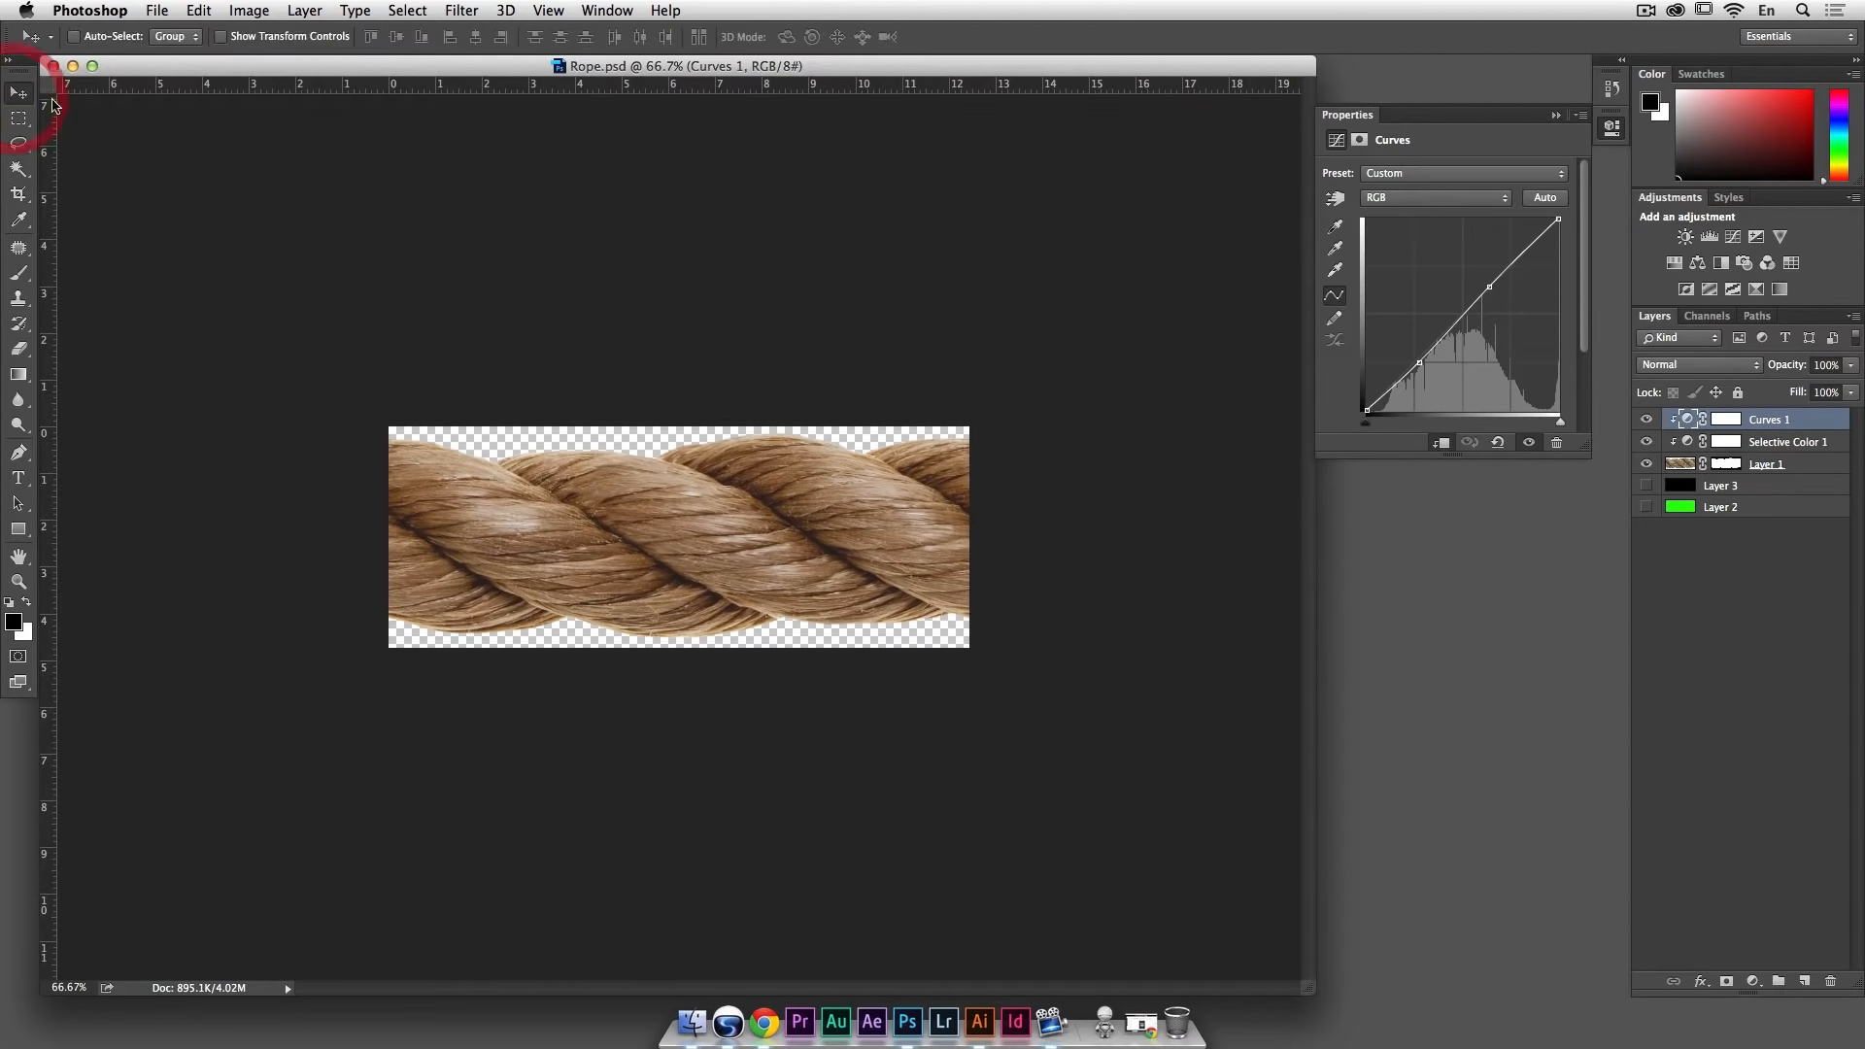
Step: Switch to Illustrator and create a new document from the Web profile at 1024 x 768 pixels
{"action": "left_click", "coordinate": [980, 1022]}
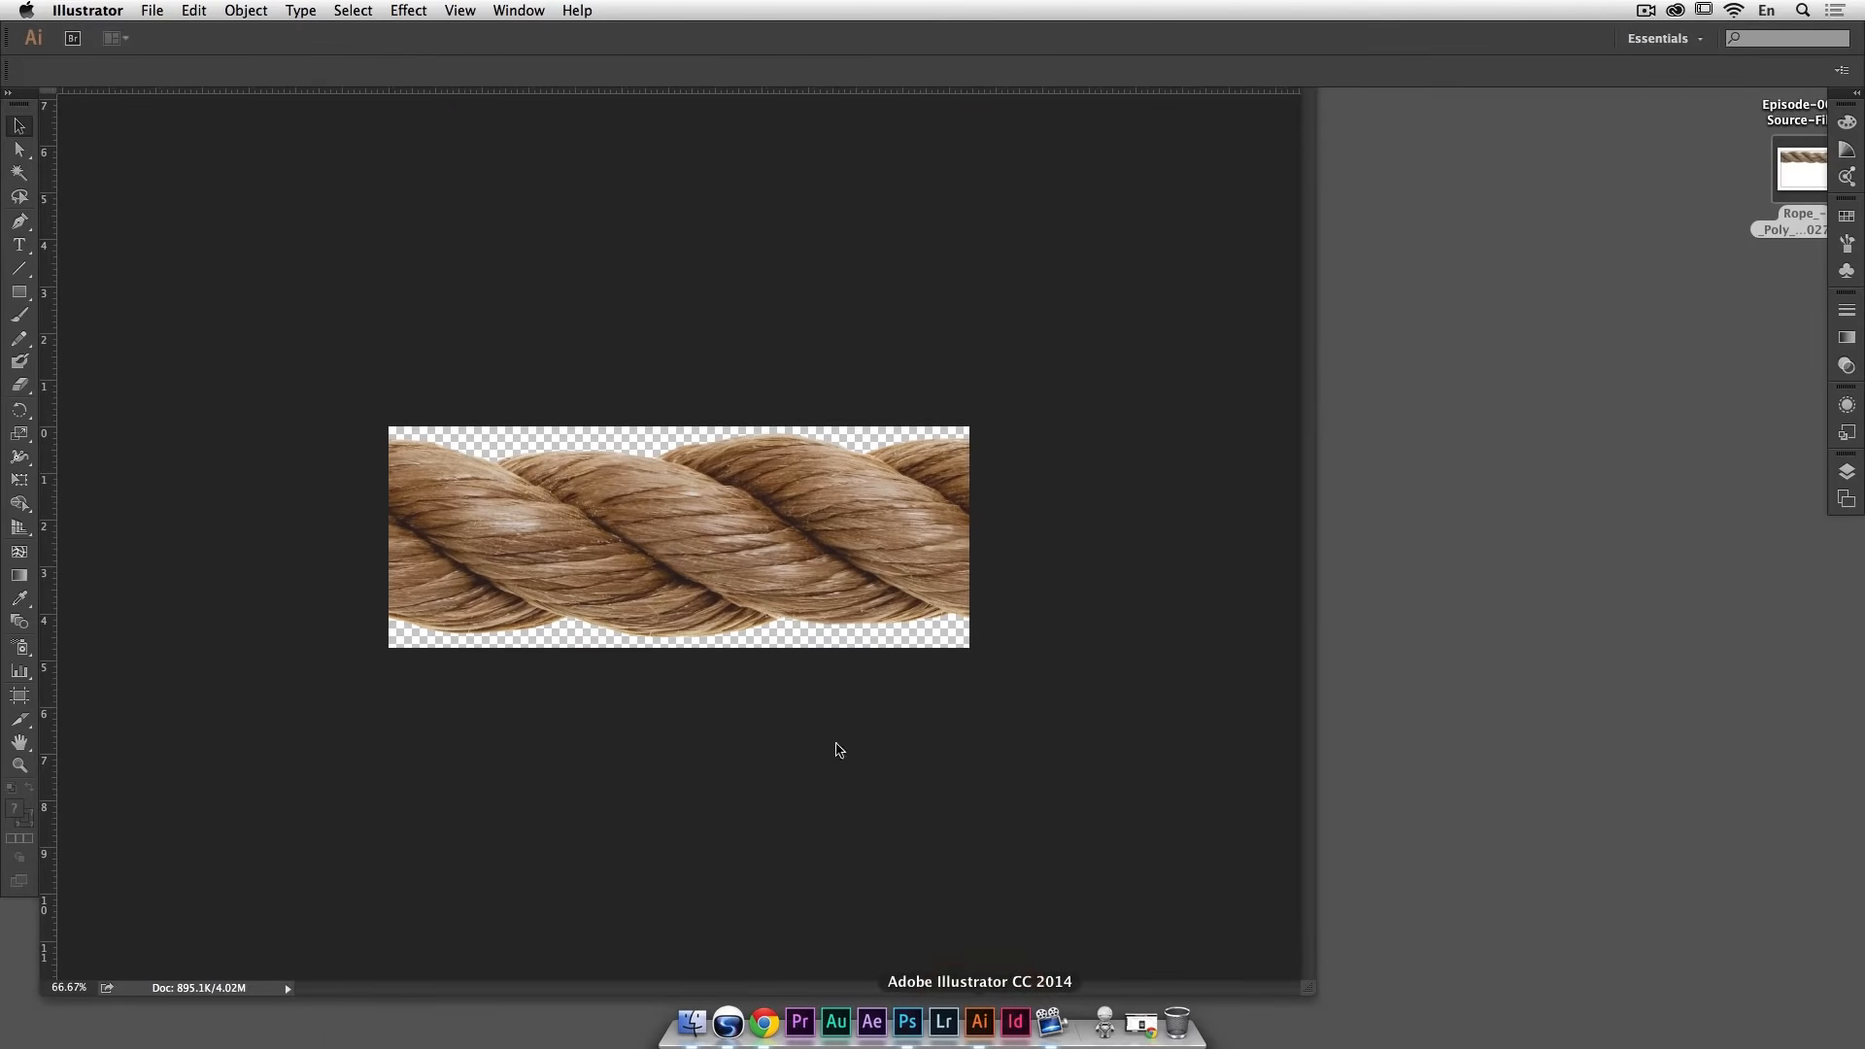
{"action": "left_click", "coordinate": [160, 10]}
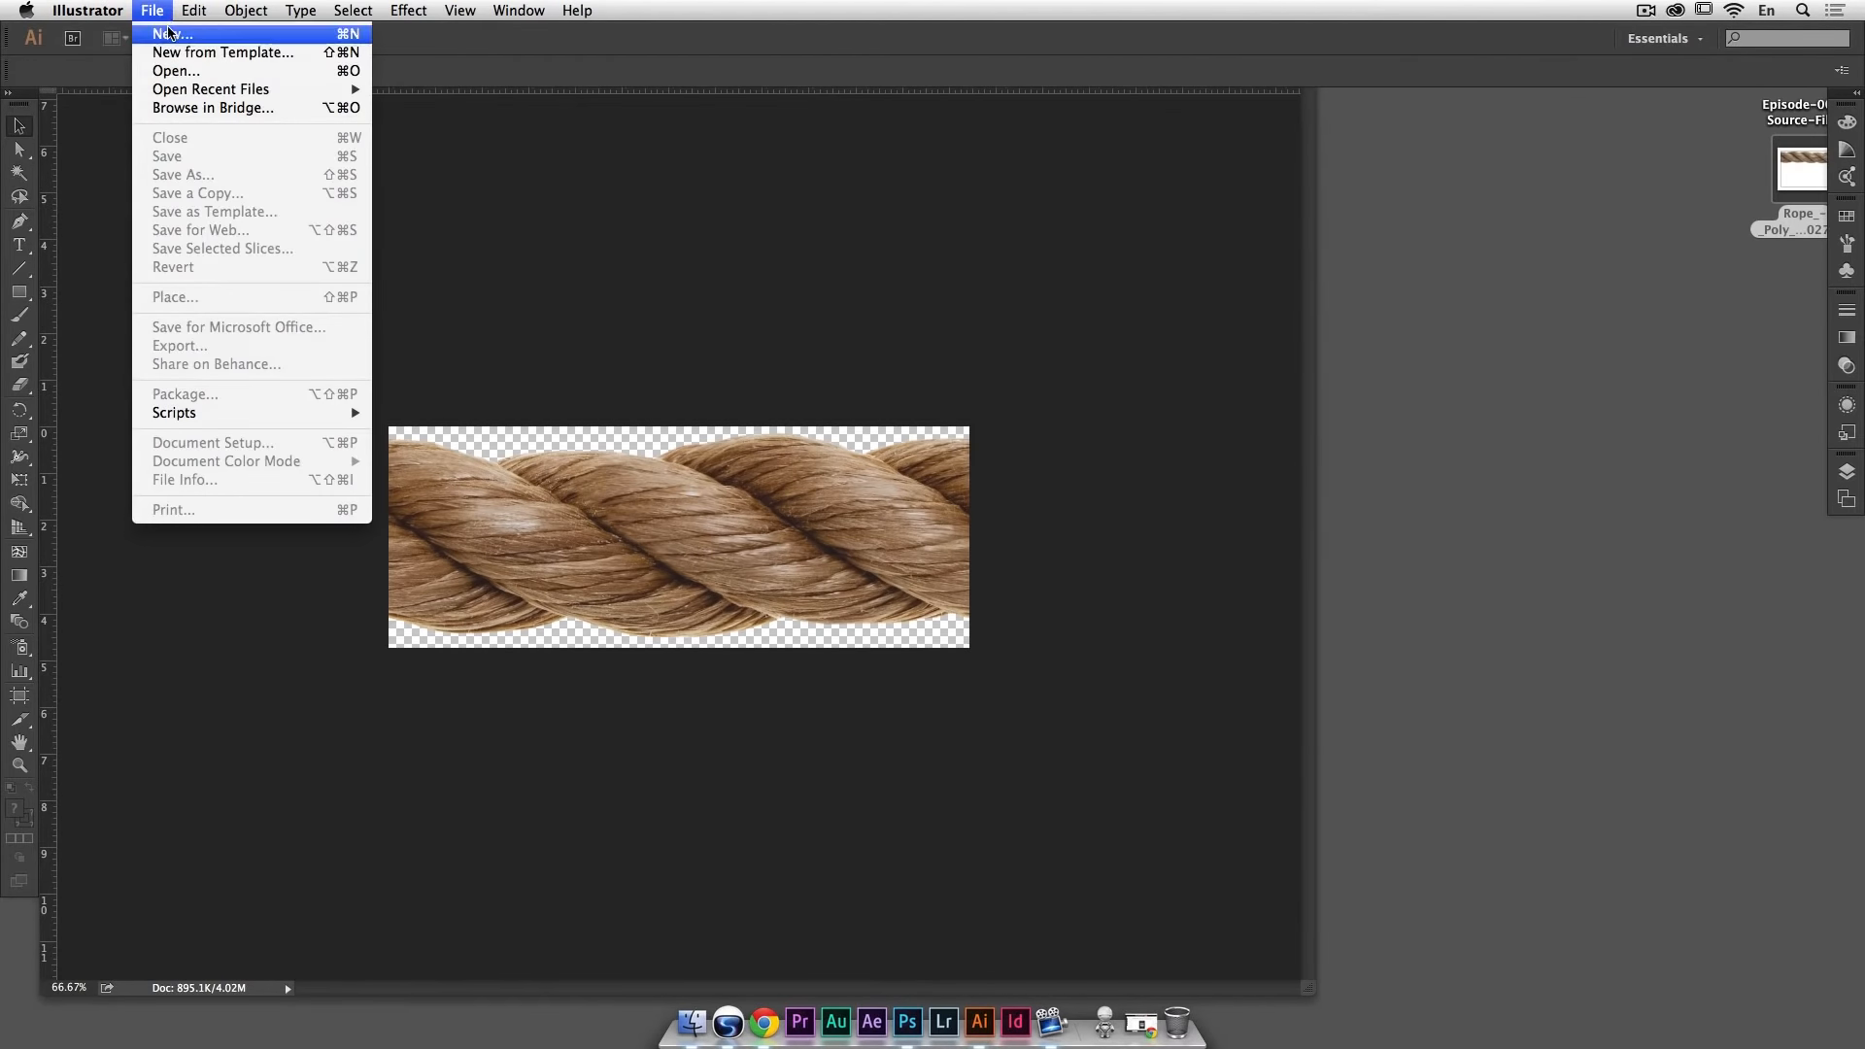
{"action": "left_click", "coordinate": [168, 34]}
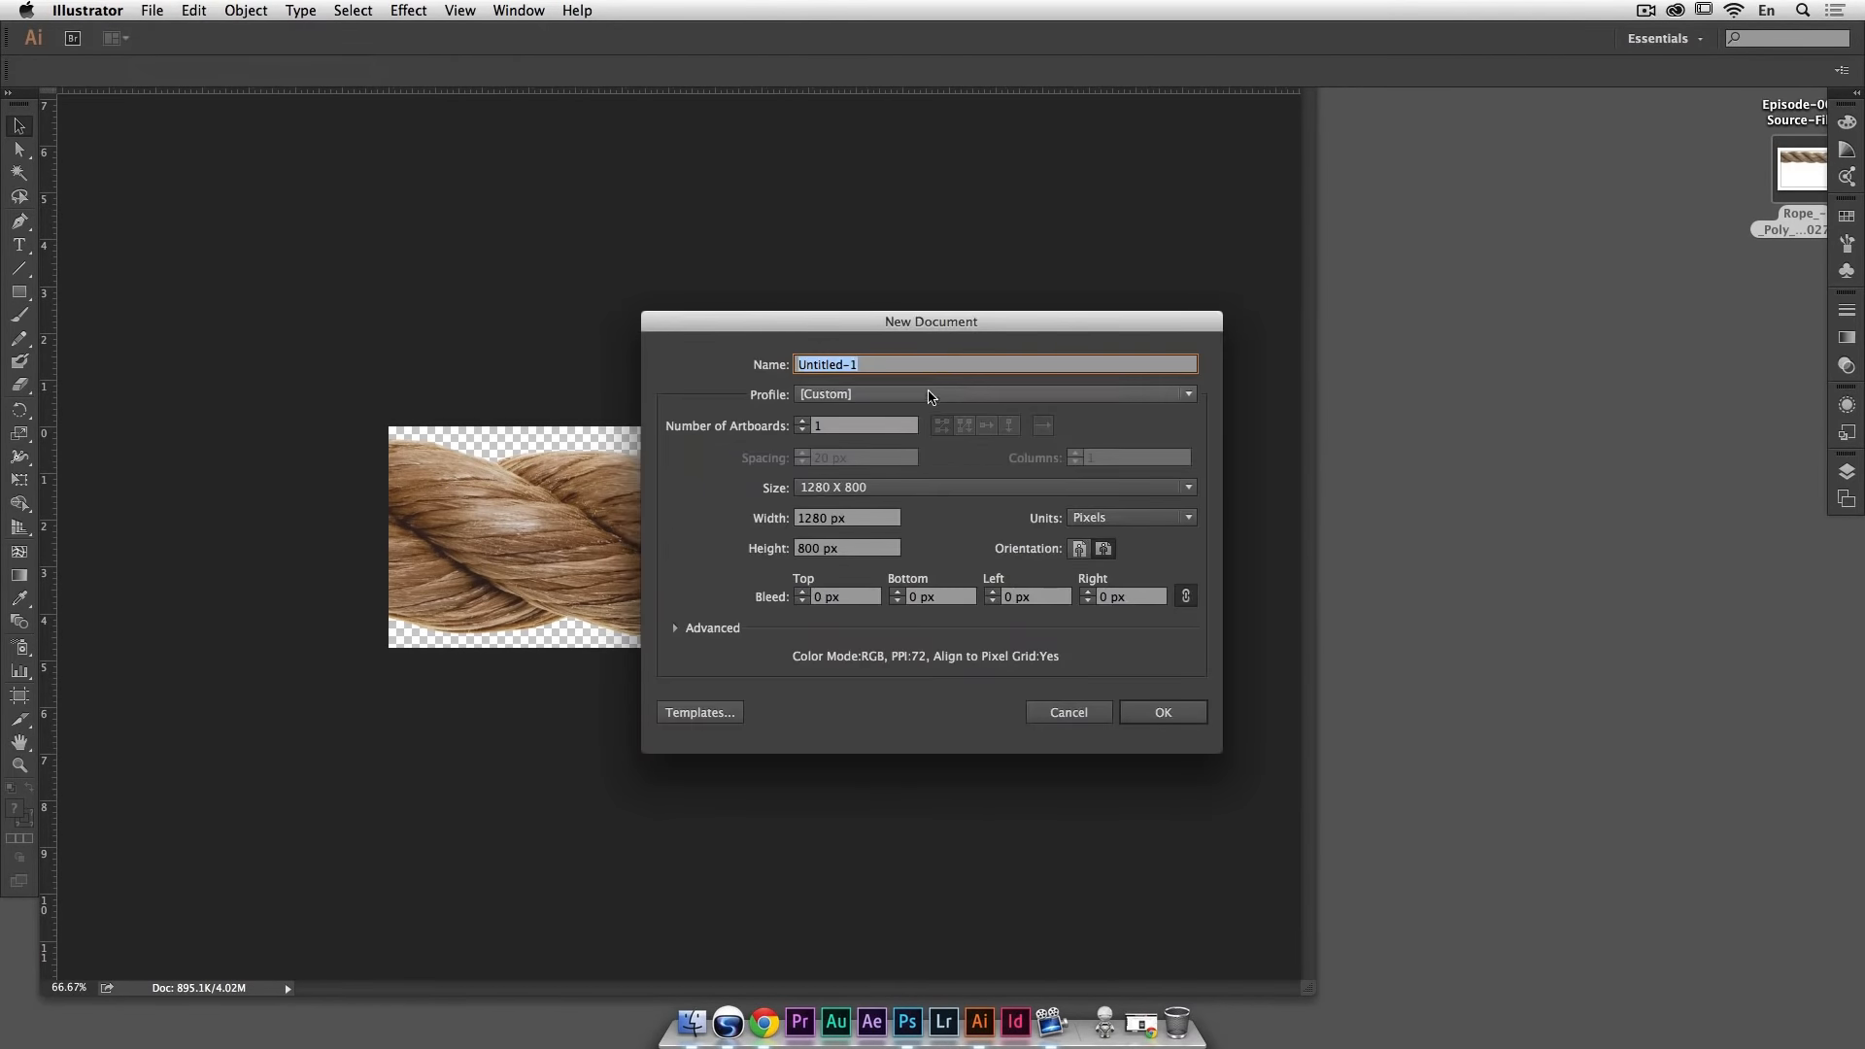
{"action": "left_click", "coordinate": [936, 394]}
{"action": "left_click", "coordinate": [919, 463]}
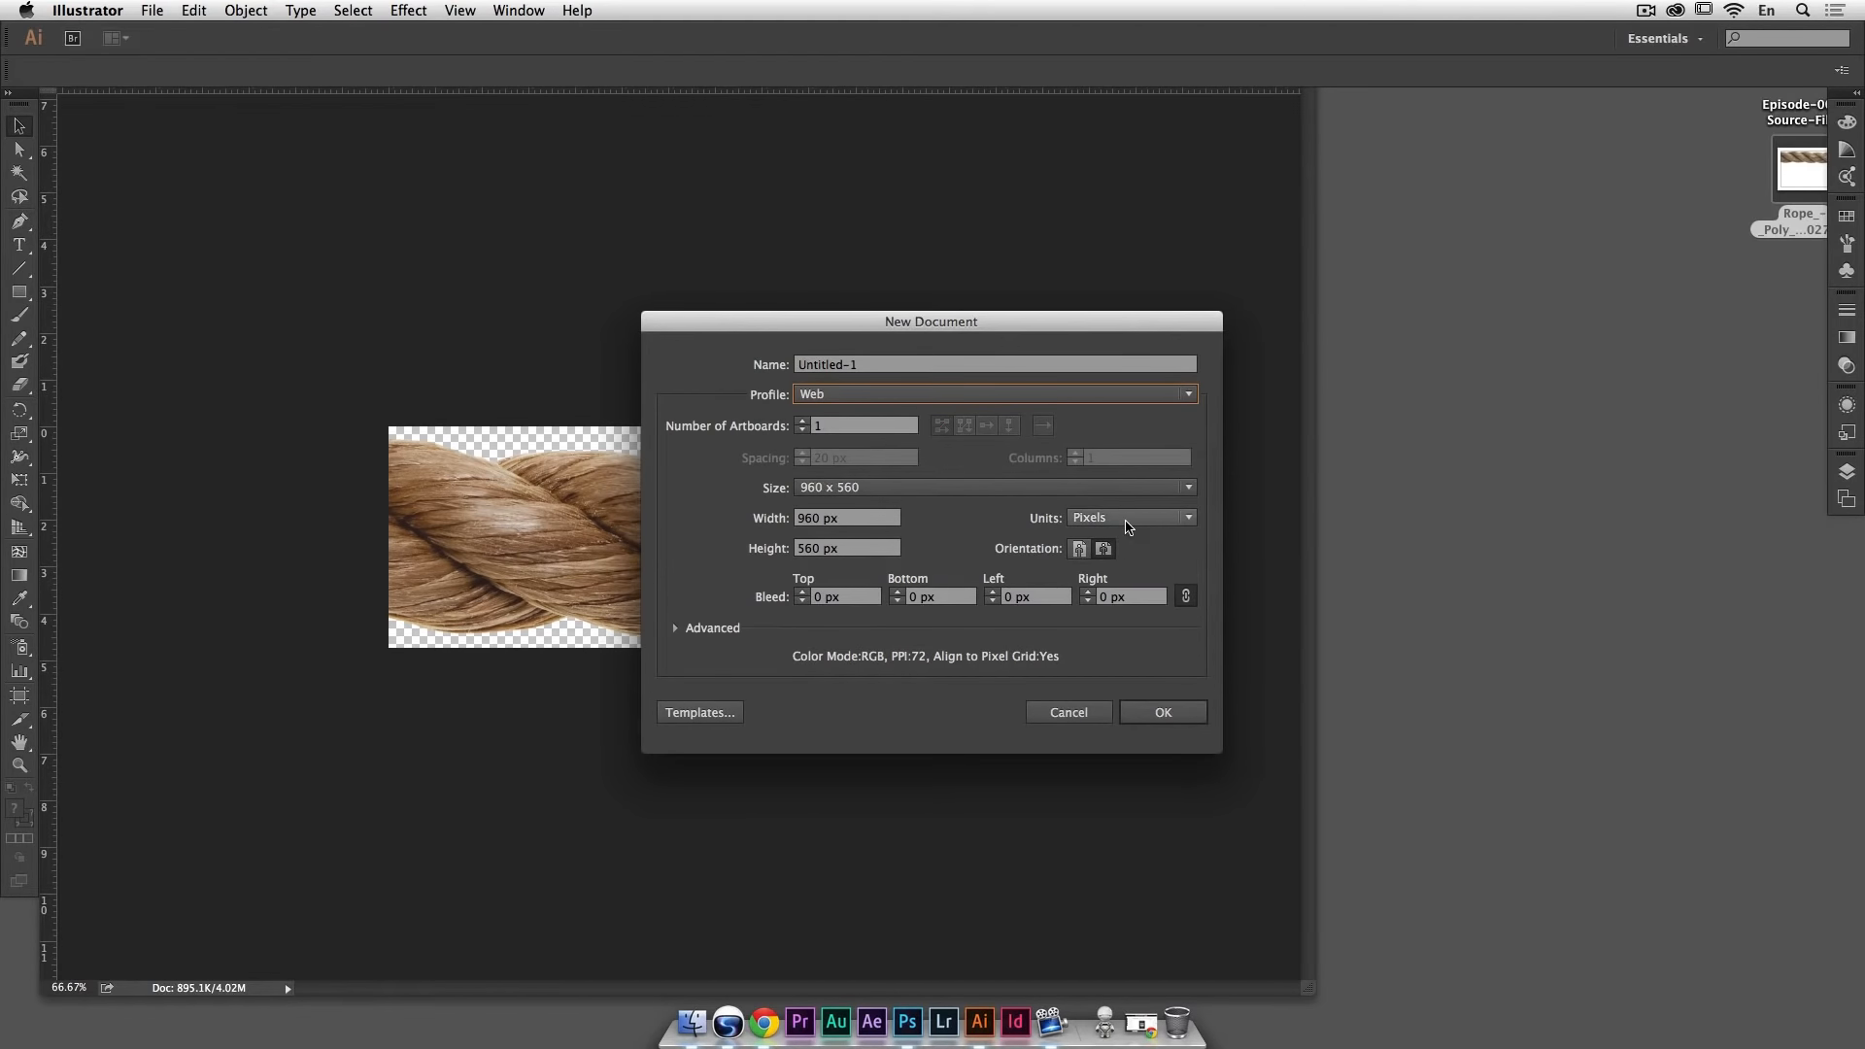
{"action": "left_click", "coordinate": [949, 492]}
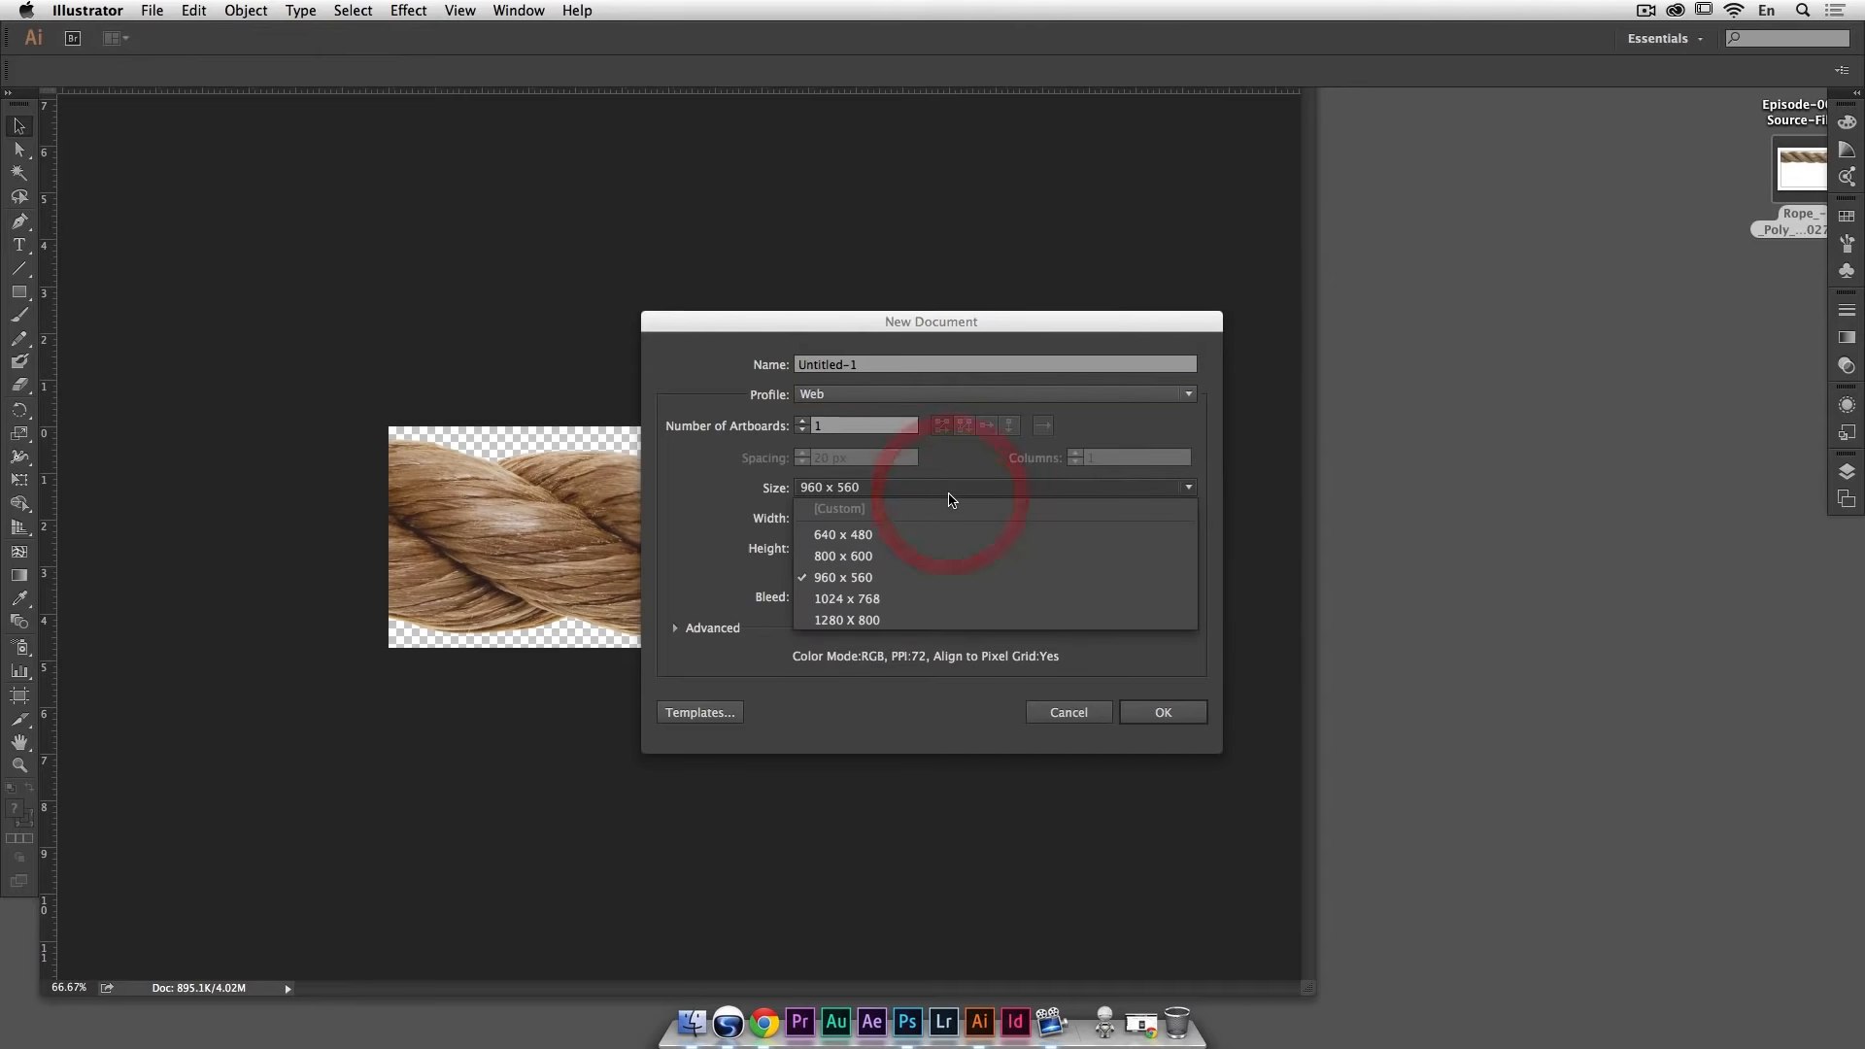
{"action": "left_click", "coordinate": [939, 599]}
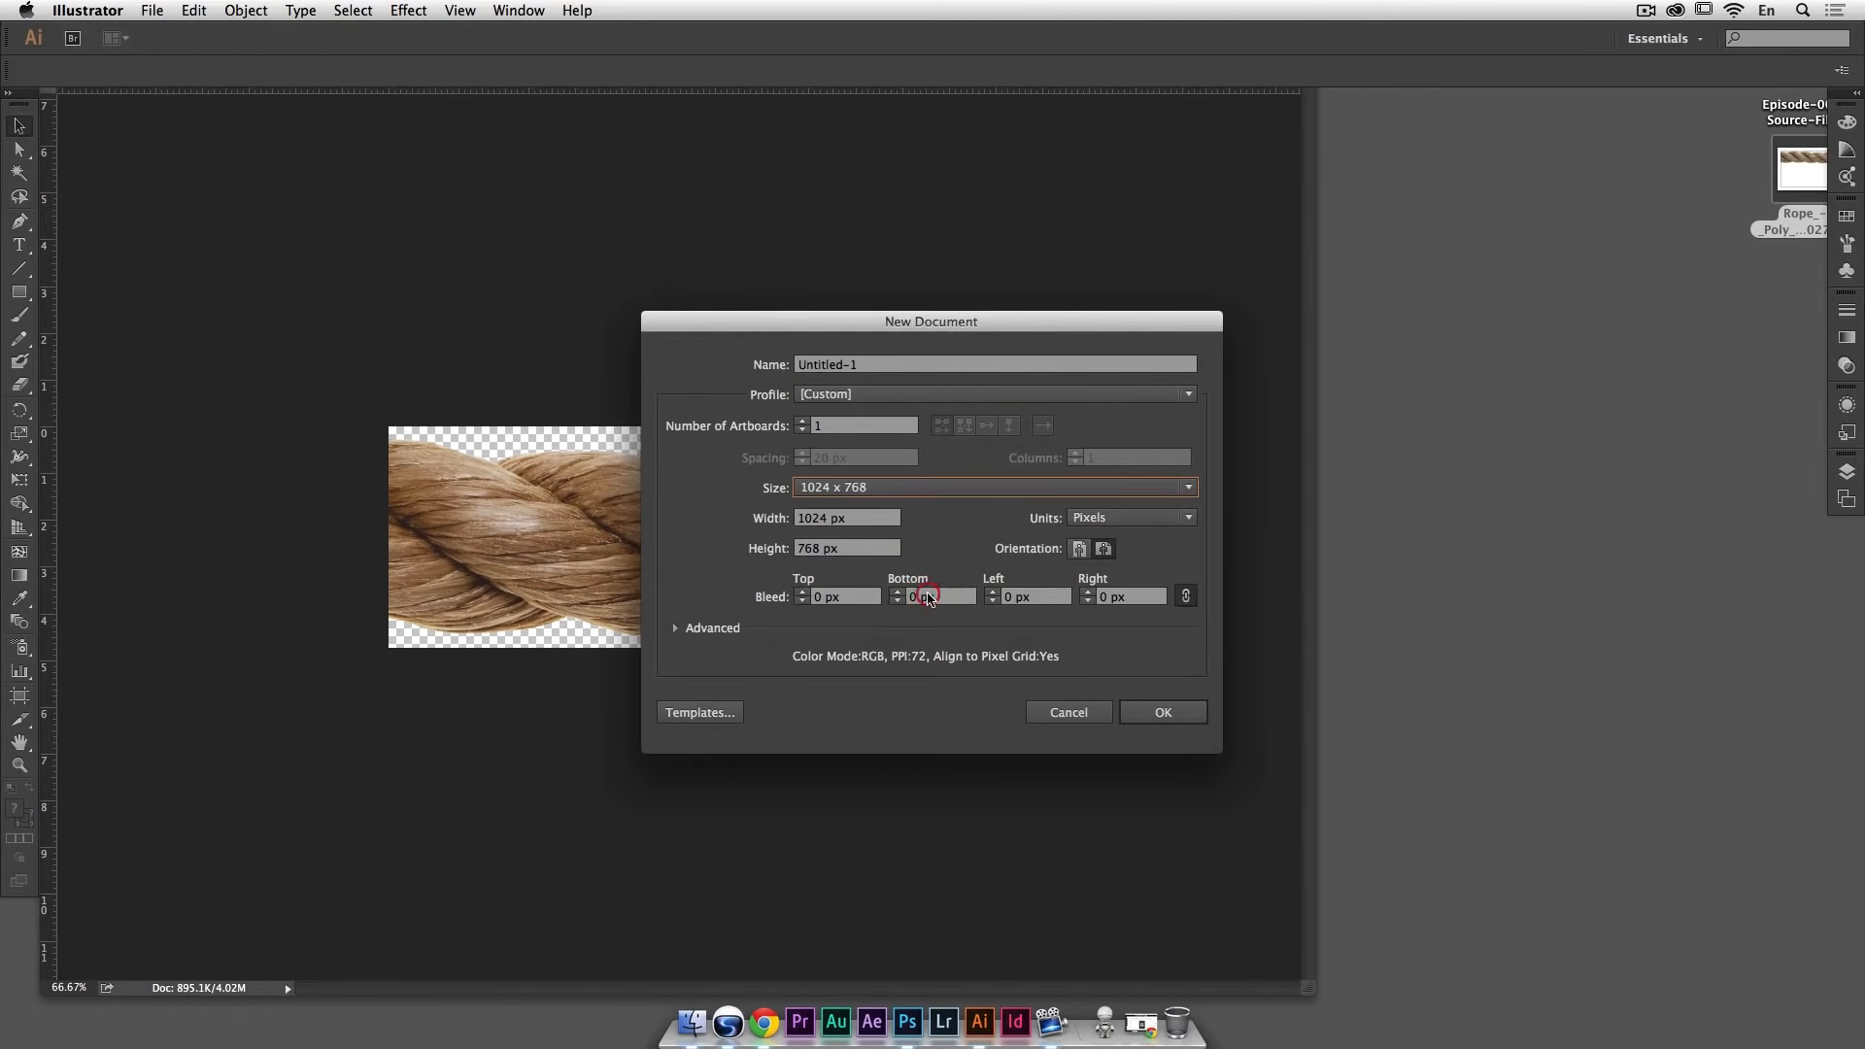
{"action": "left_click", "coordinate": [1156, 712]}
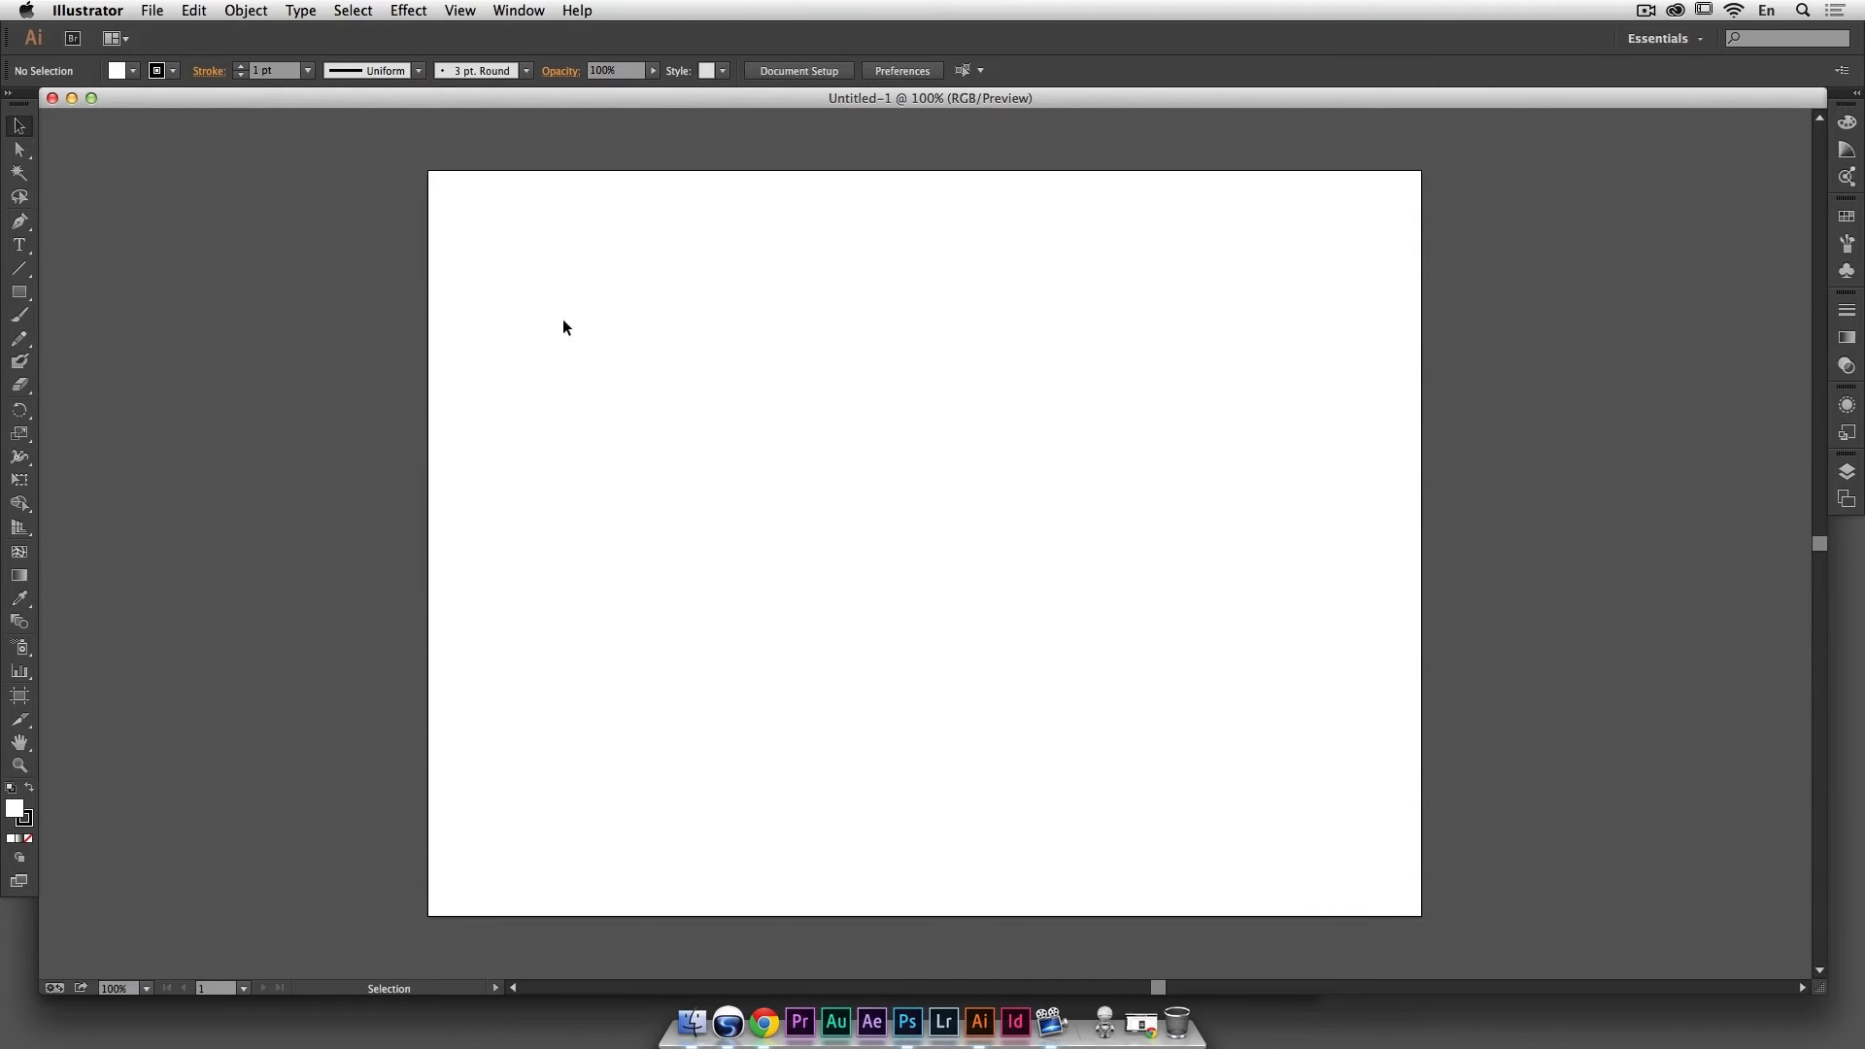
Step: Place Rope.psd from Episode-009-Source-Files as an embedded, unlinked image and move it to about X 45 px, Y 29 px on the artboard
{"action": "left_click", "coordinate": [167, 7]}
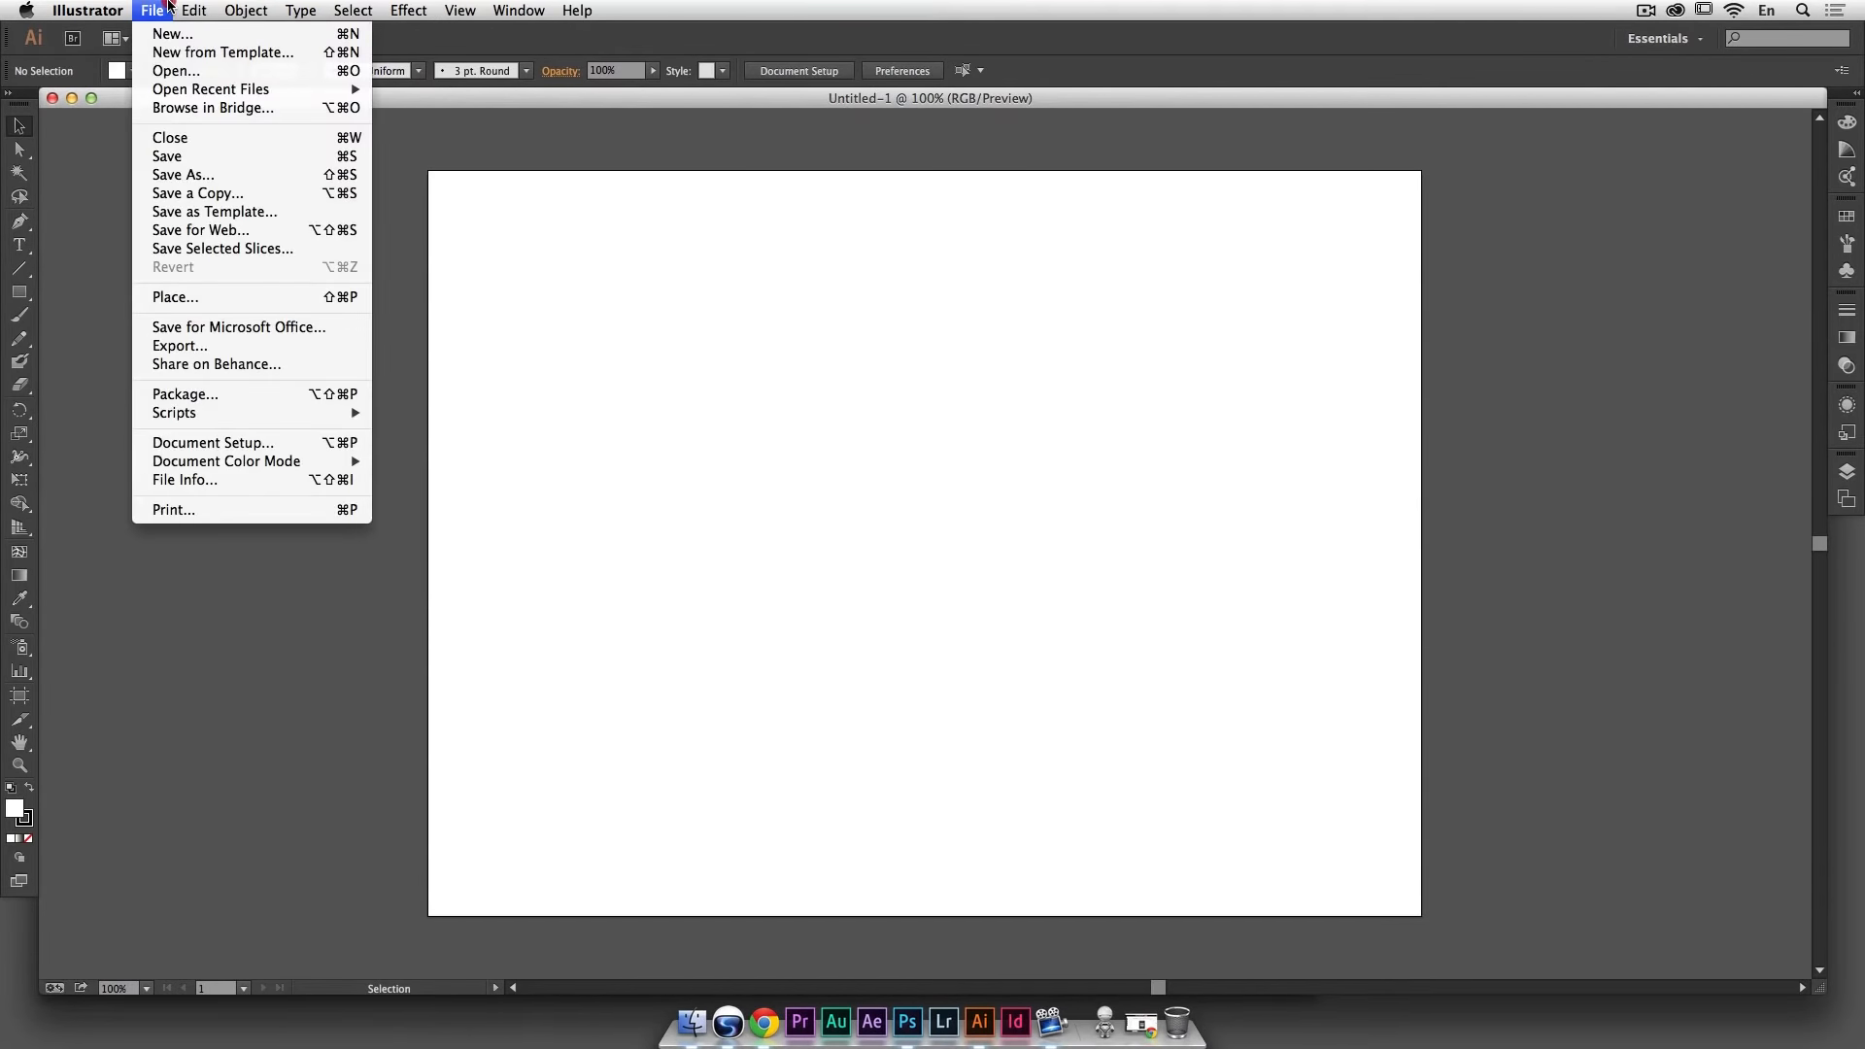
{"action": "left_click", "coordinate": [195, 307]}
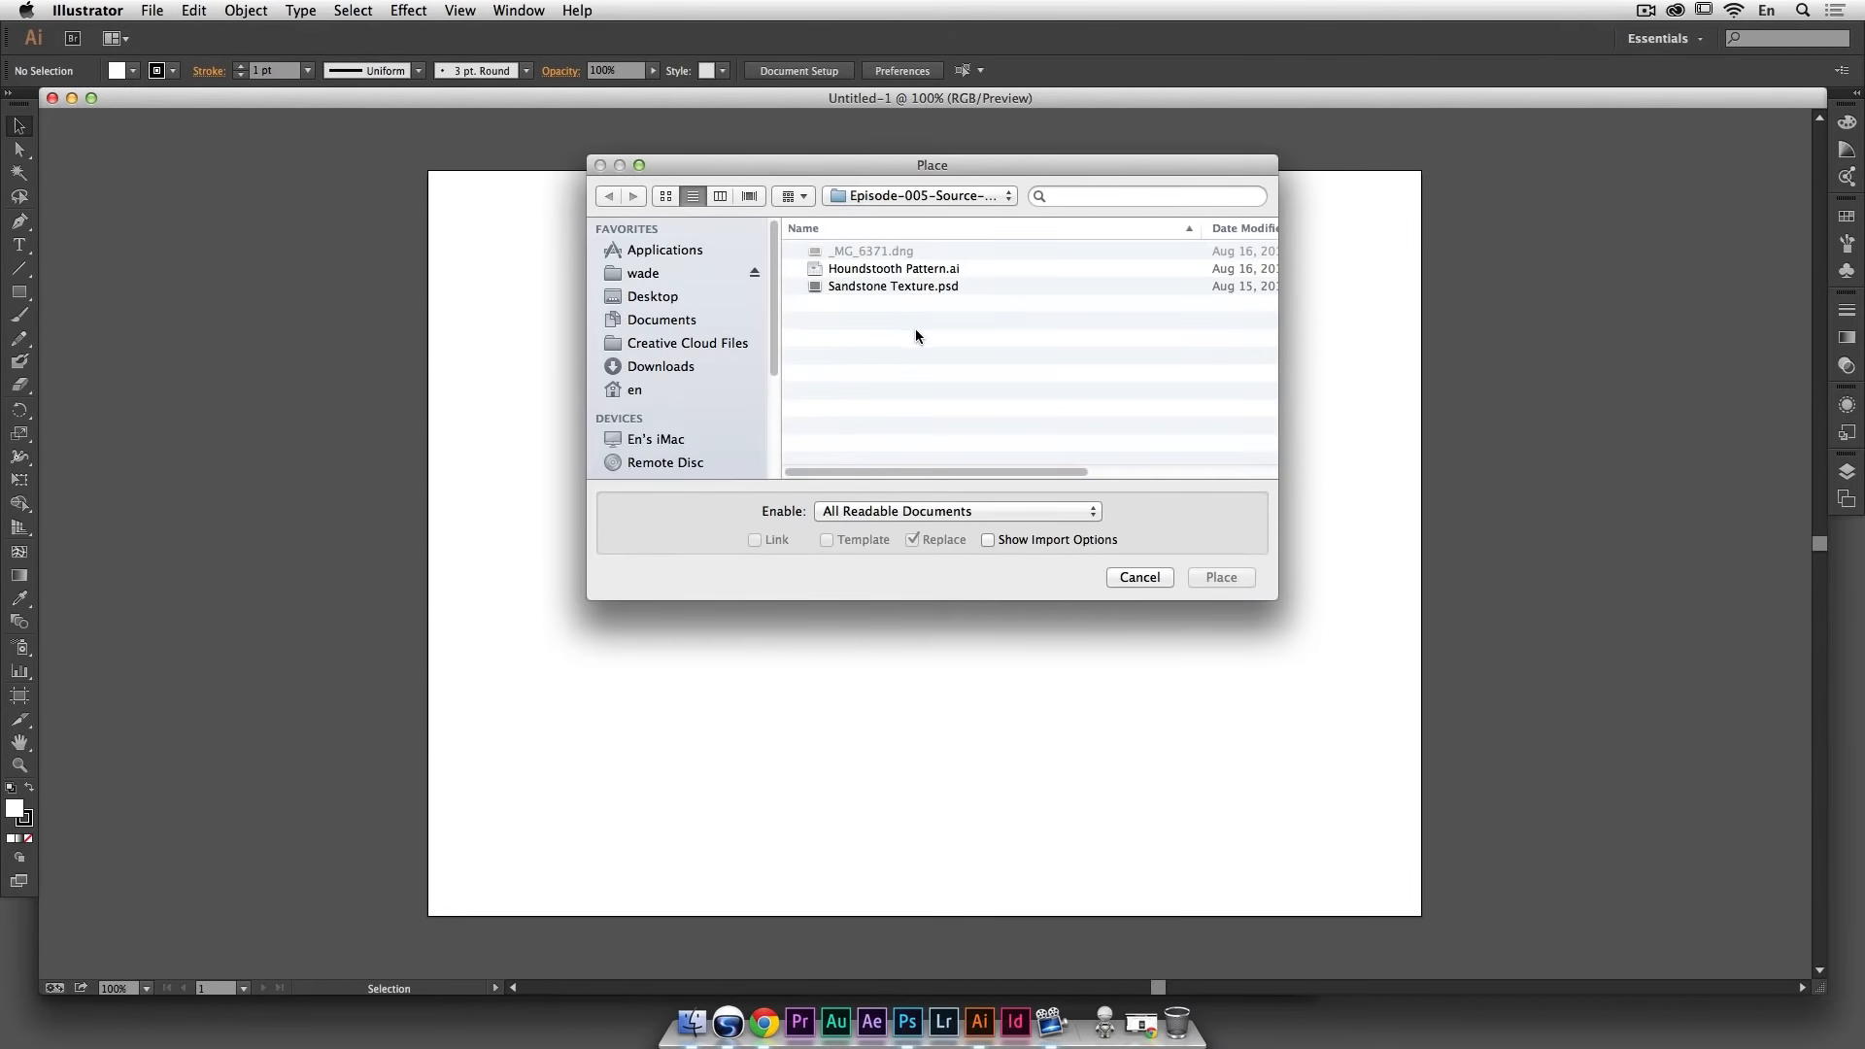
{"action": "key", "text": "super+d"}
{"action": "double_click", "coordinate": [894, 252]}
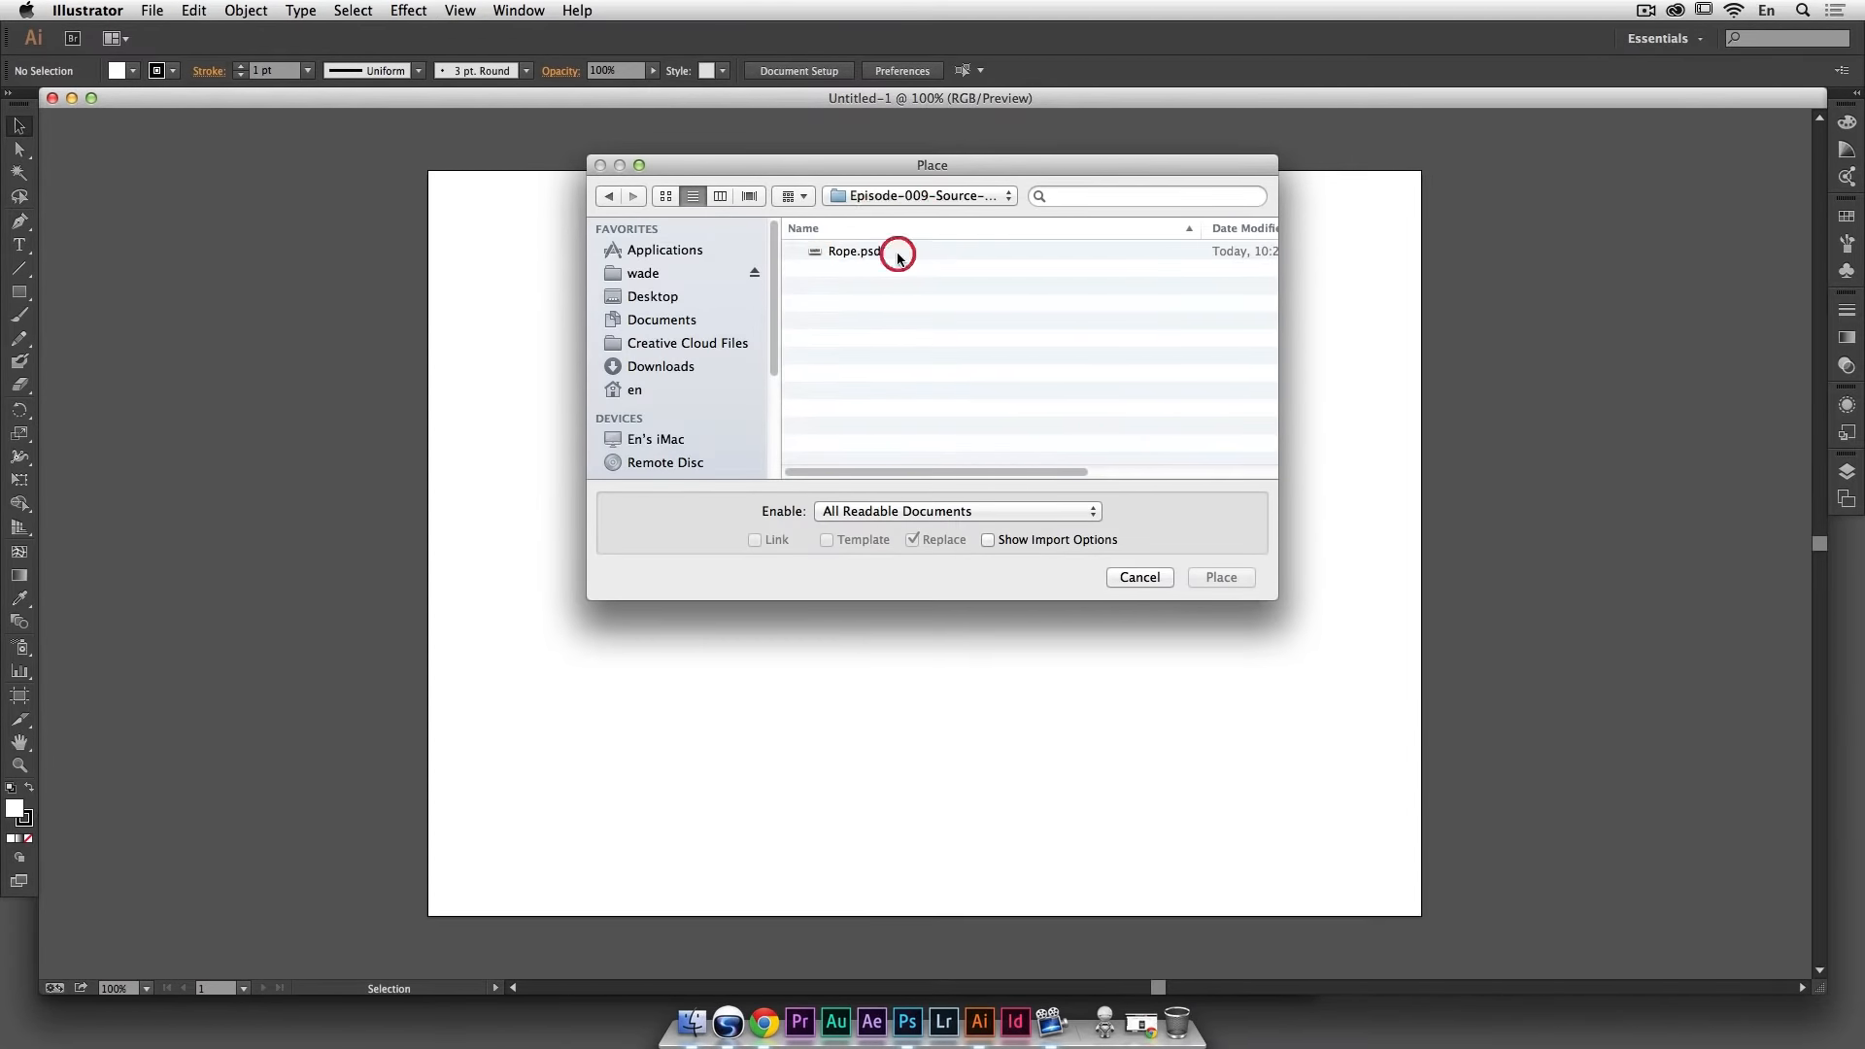
{"action": "left_click", "coordinate": [888, 252]}
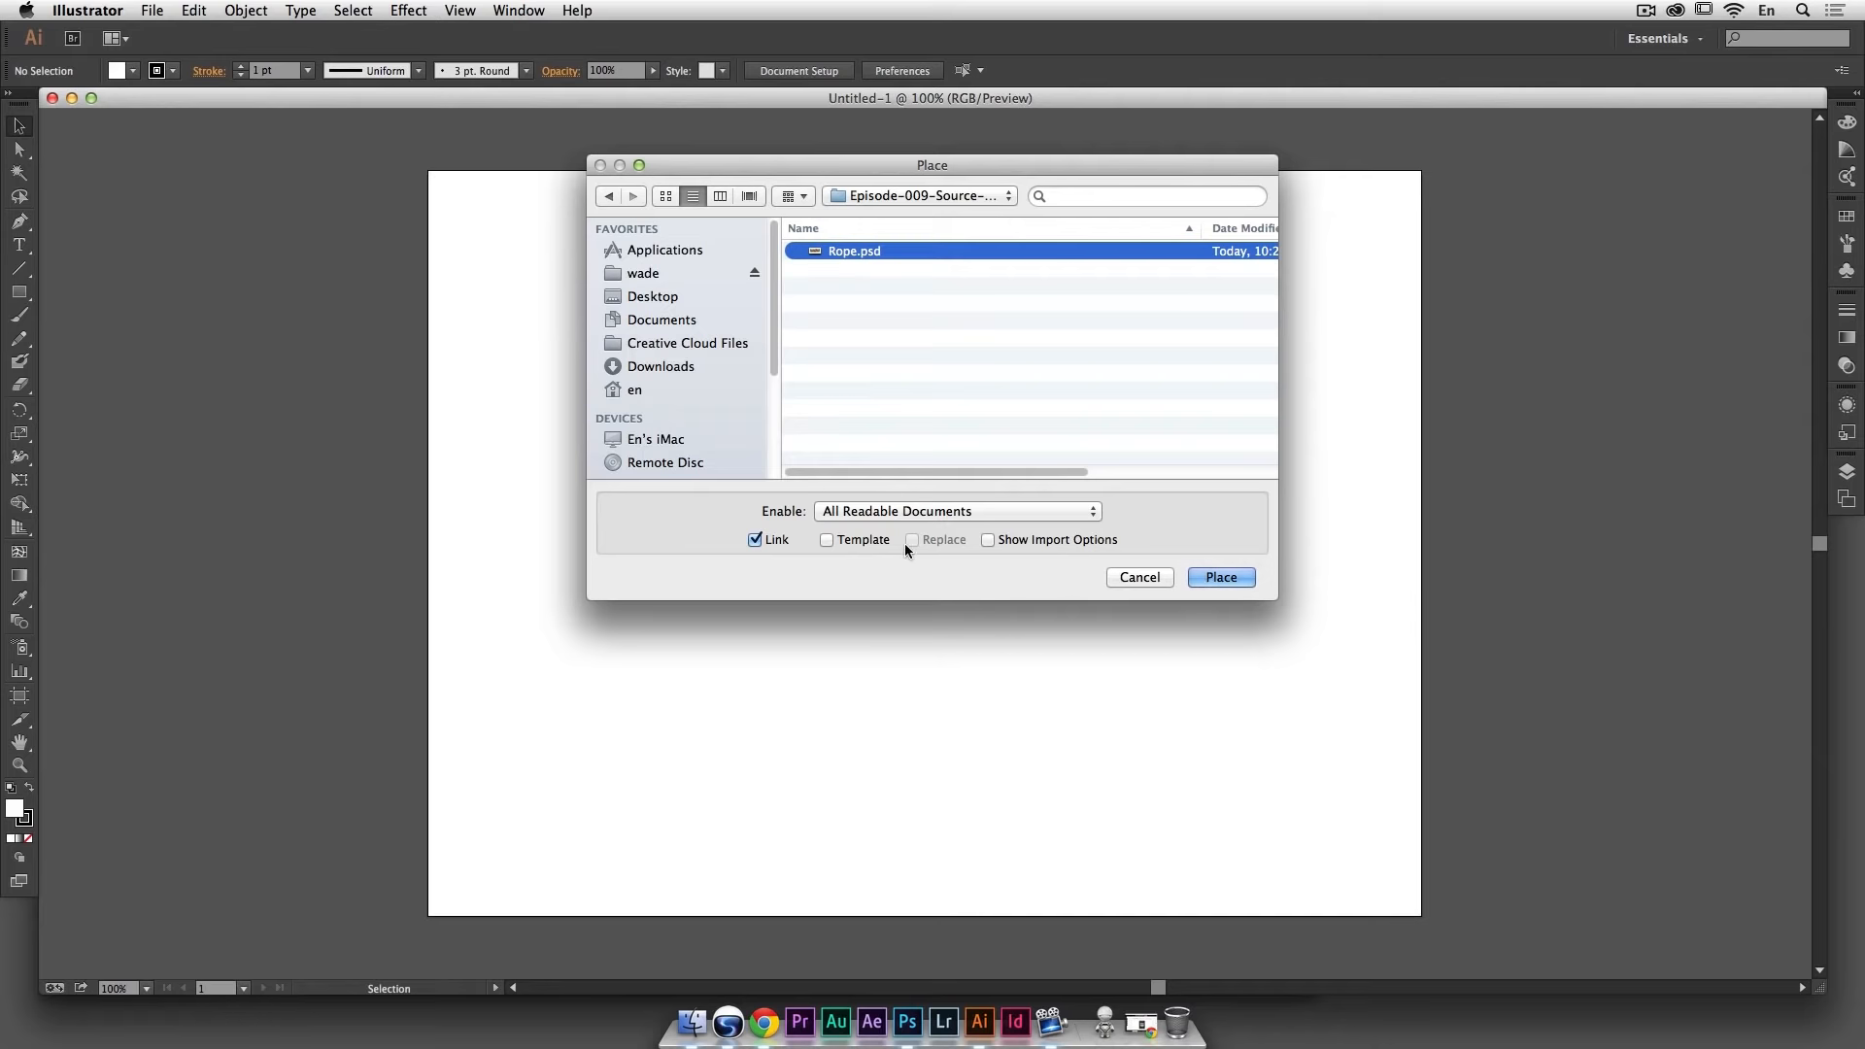
{"action": "left_click", "coordinate": [782, 541]}
{"action": "left_click", "coordinate": [1221, 578]}
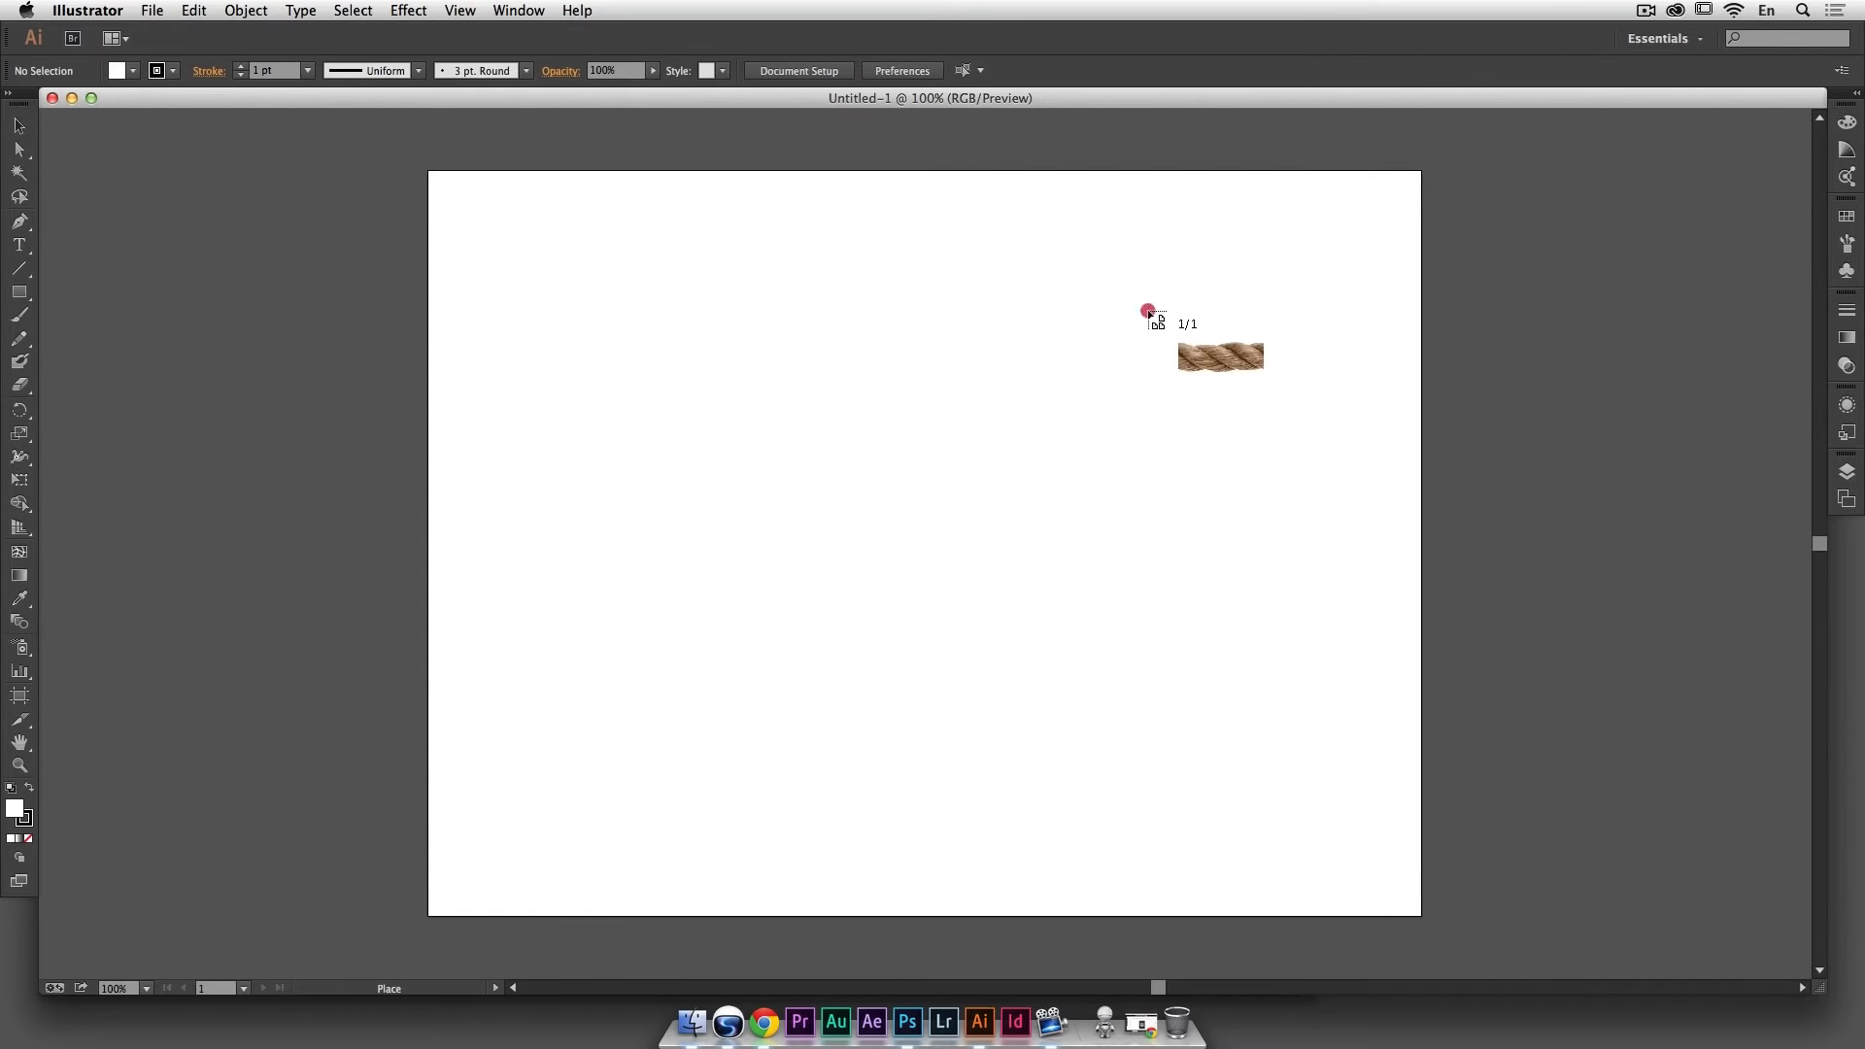
{"action": "left_click", "coordinate": [1147, 310]}
{"action": "left_click_drag", "start_coordinate": [1311, 429], "coordinate": [813, 357]}
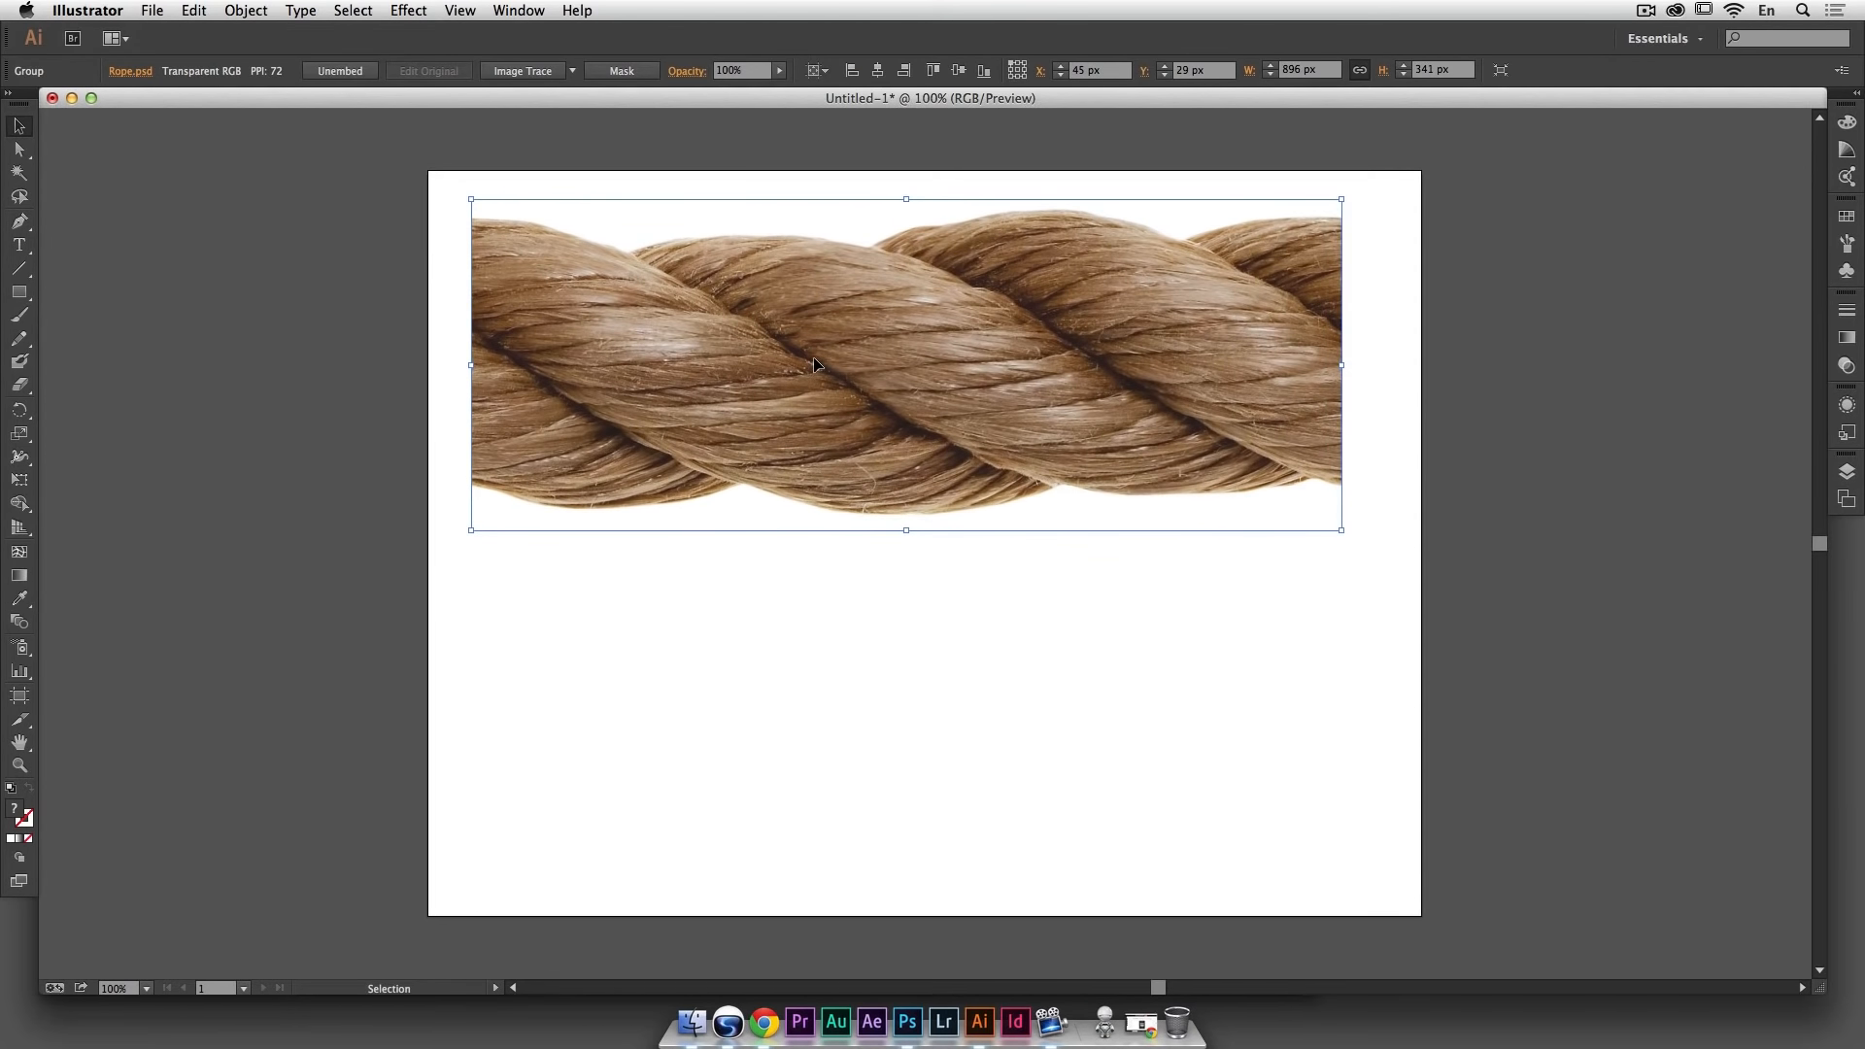
Step: Show the enlarged list of brushes and start a new Pattern Brush from the selected rope image
{"action": "left_click", "coordinate": [521, 8]}
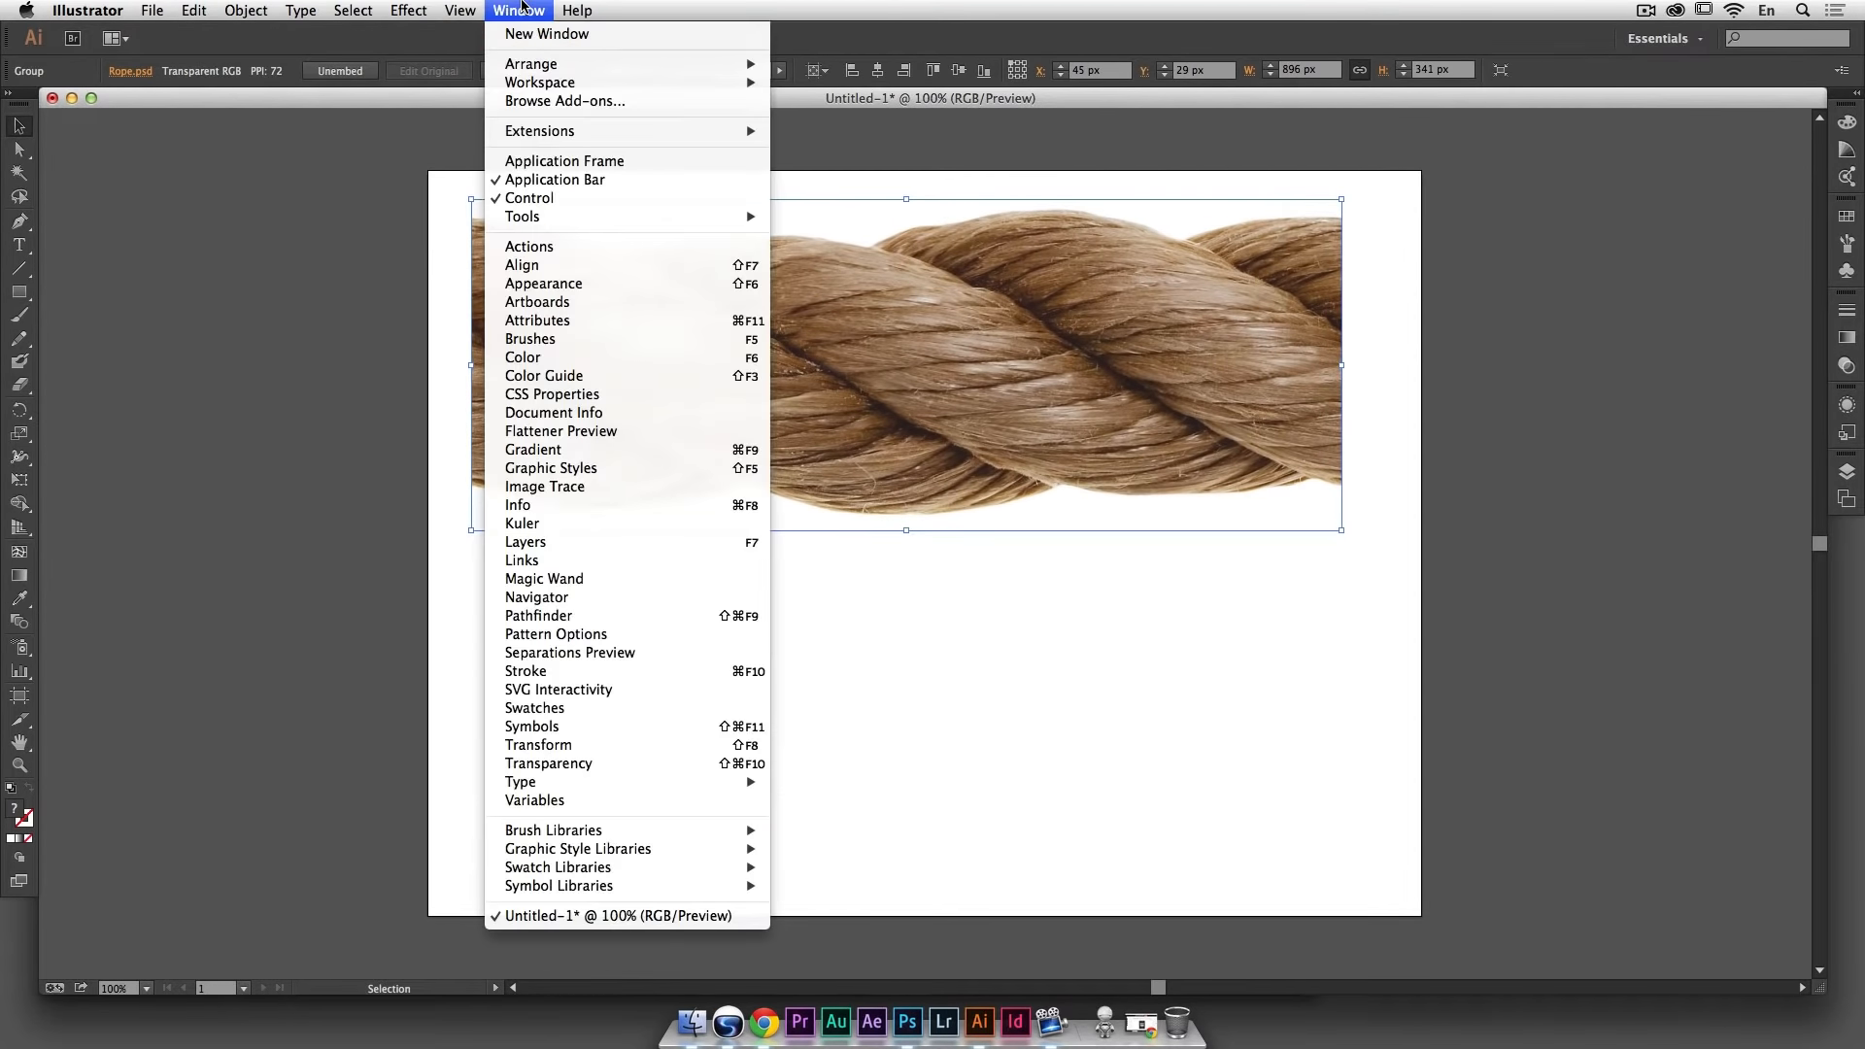
{"action": "left_click", "coordinate": [596, 338]}
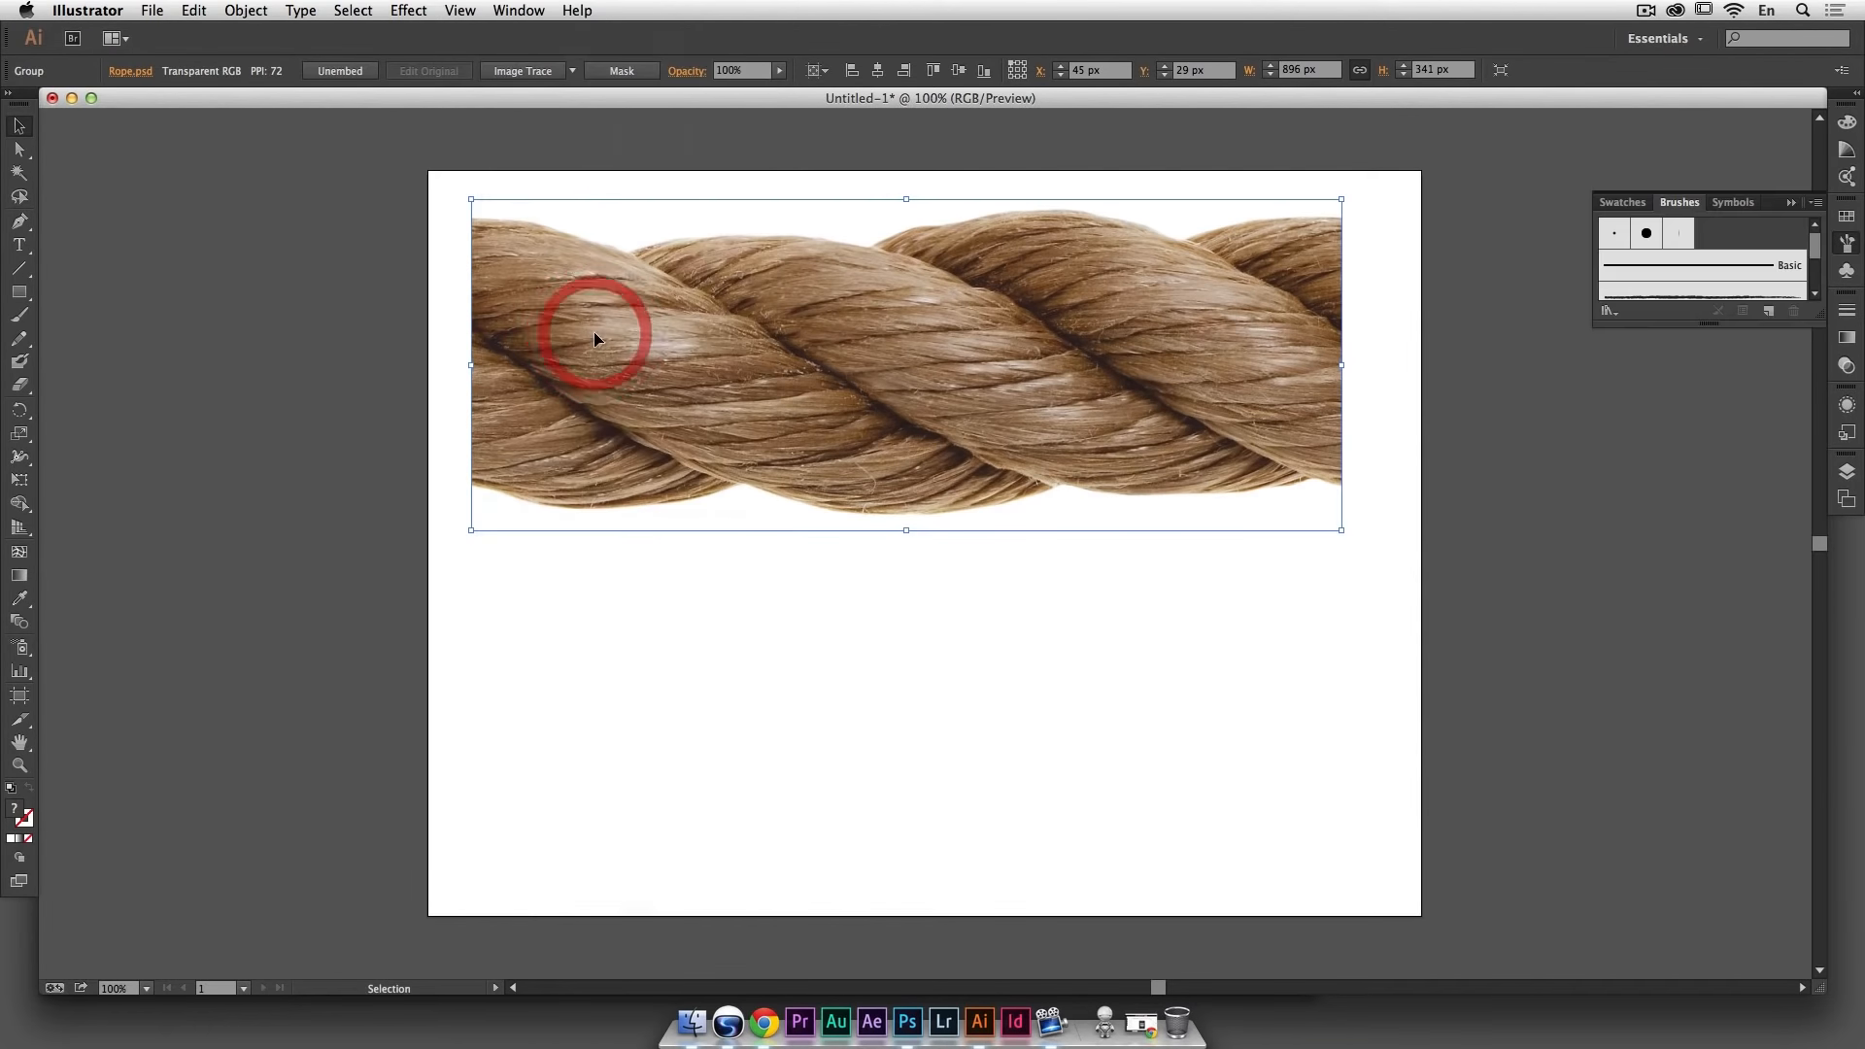
{"action": "left_click_drag", "start_coordinate": [1817, 317], "coordinate": [1818, 612]}
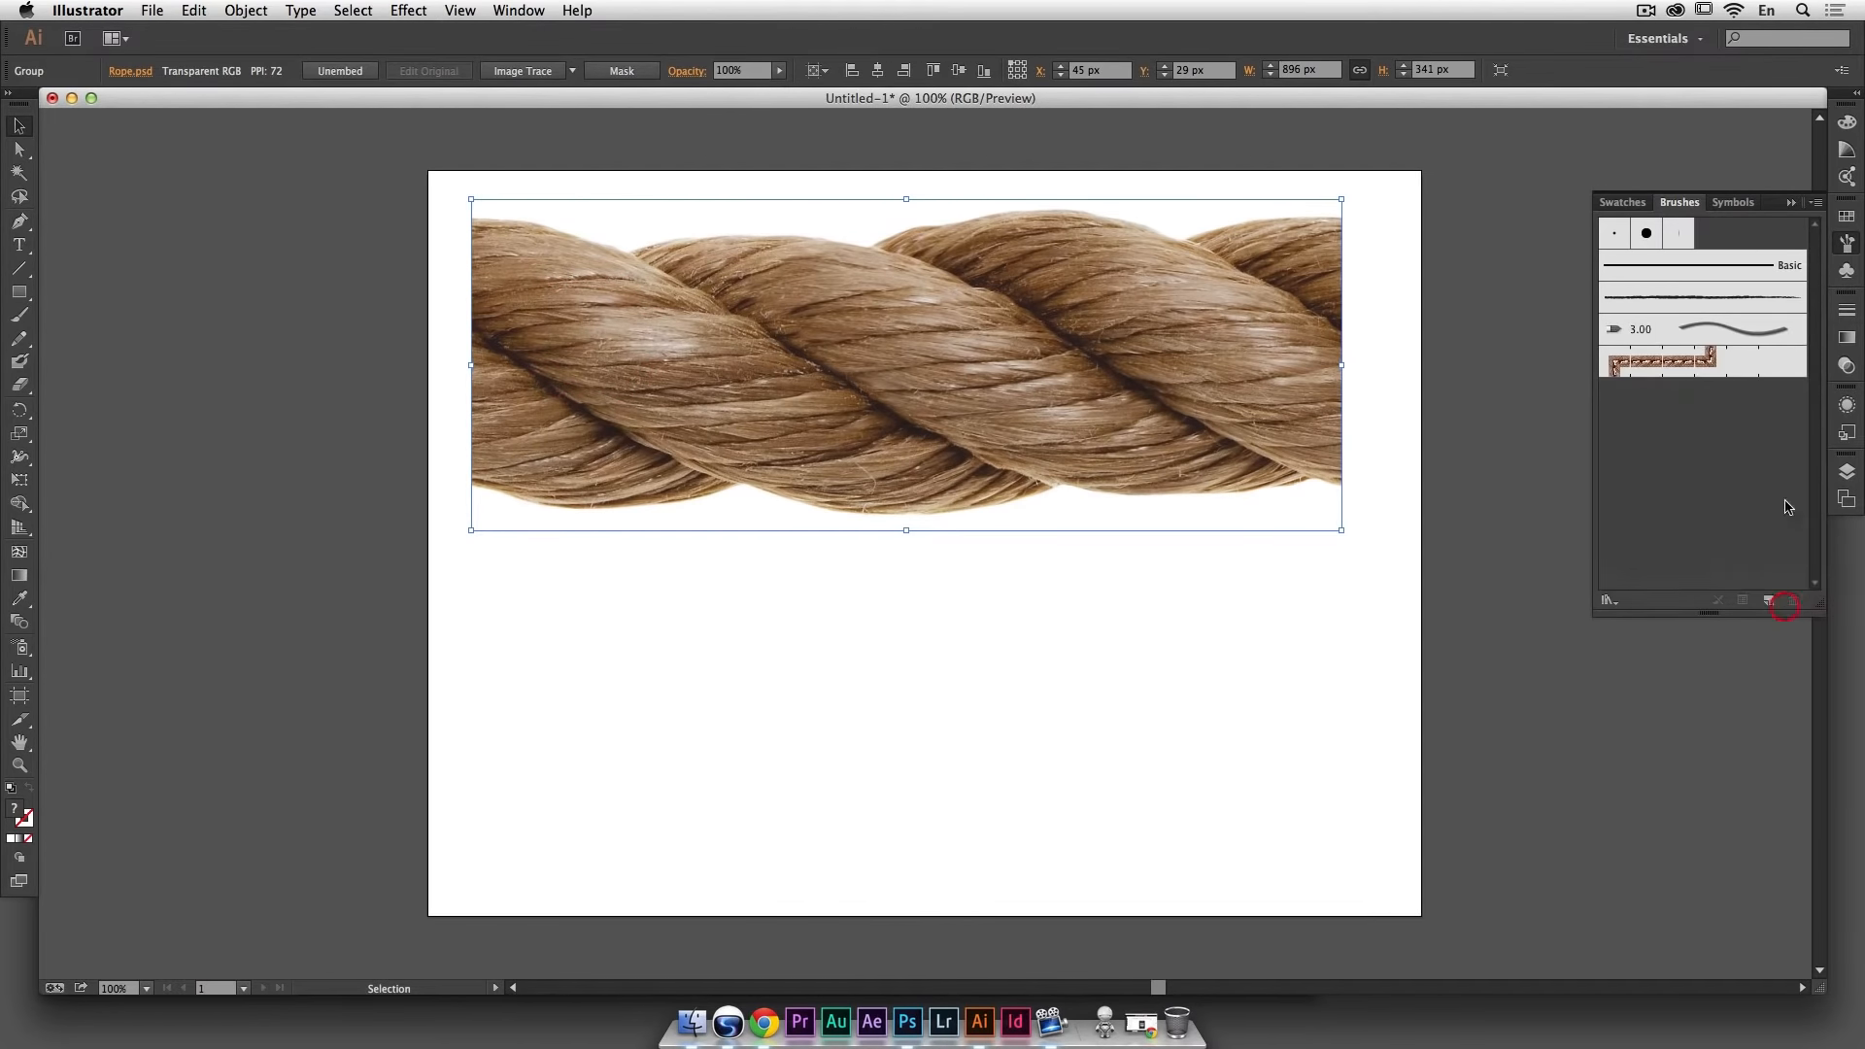
{"action": "left_click", "coordinate": [1814, 203]}
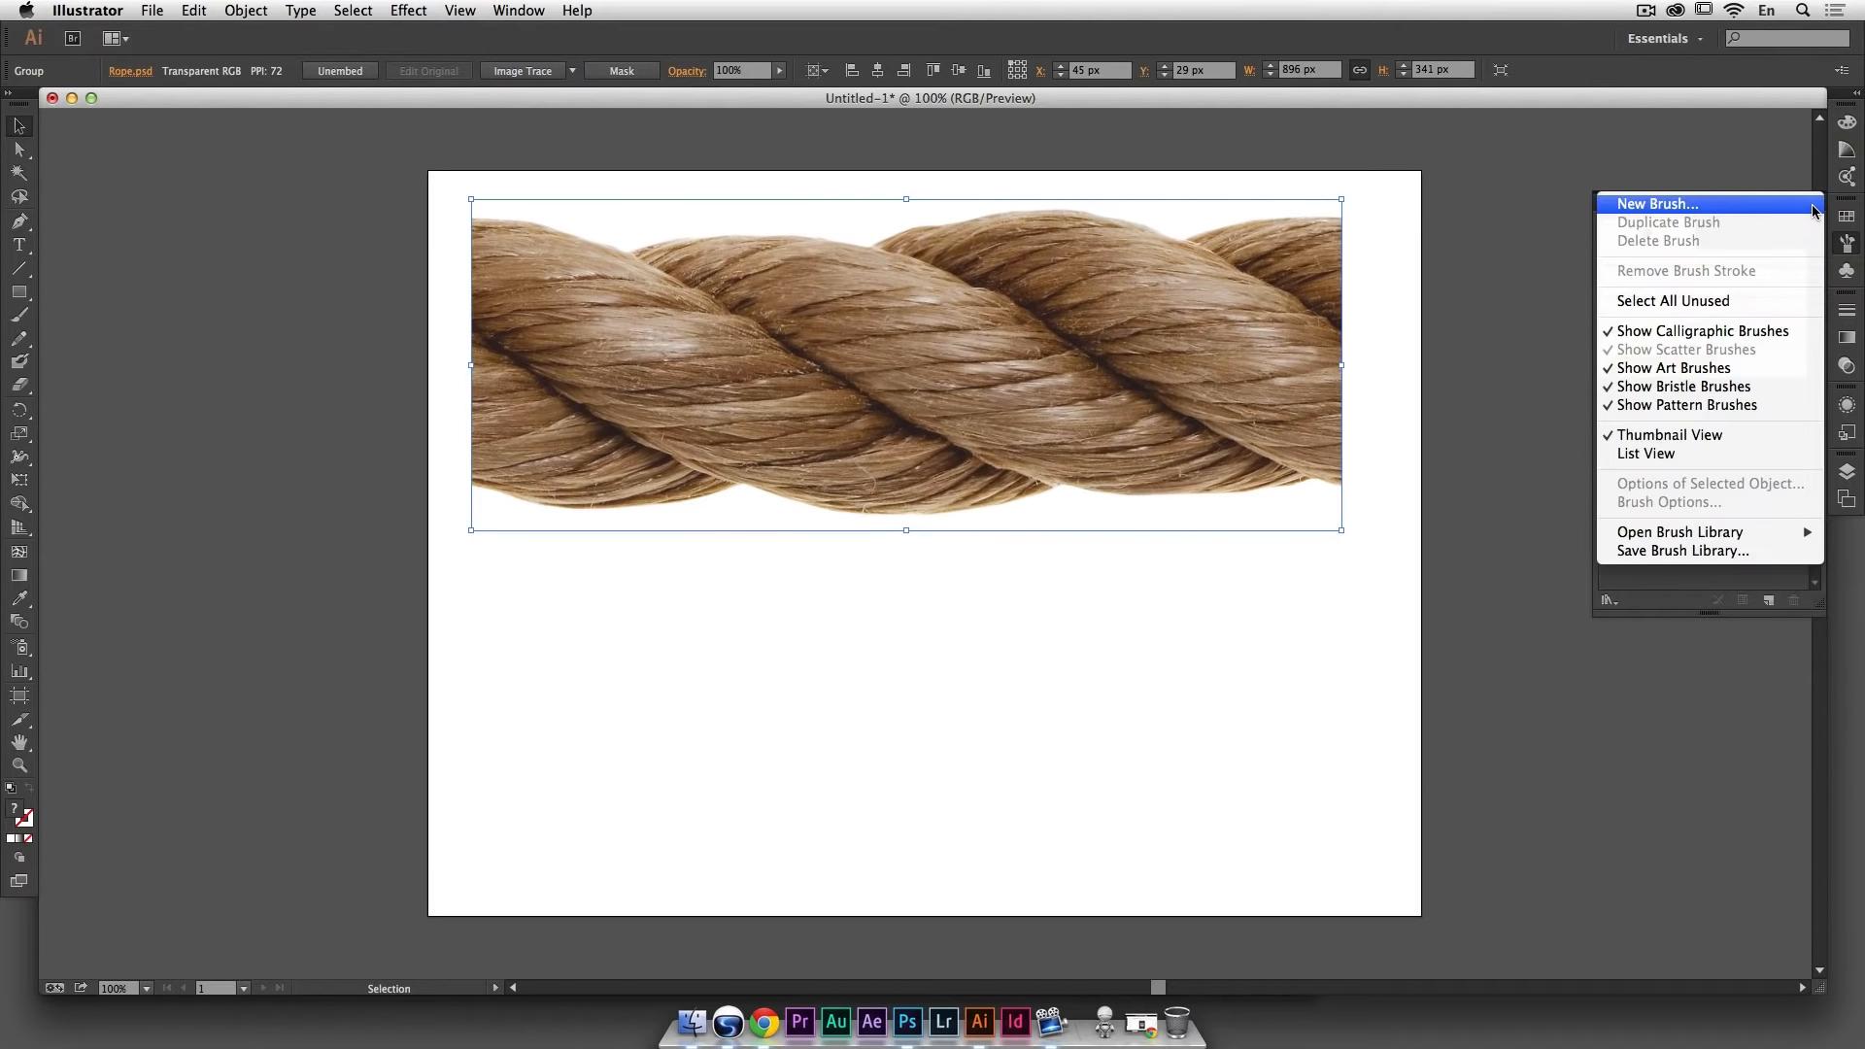
{"action": "left_click", "coordinate": [1807, 204]}
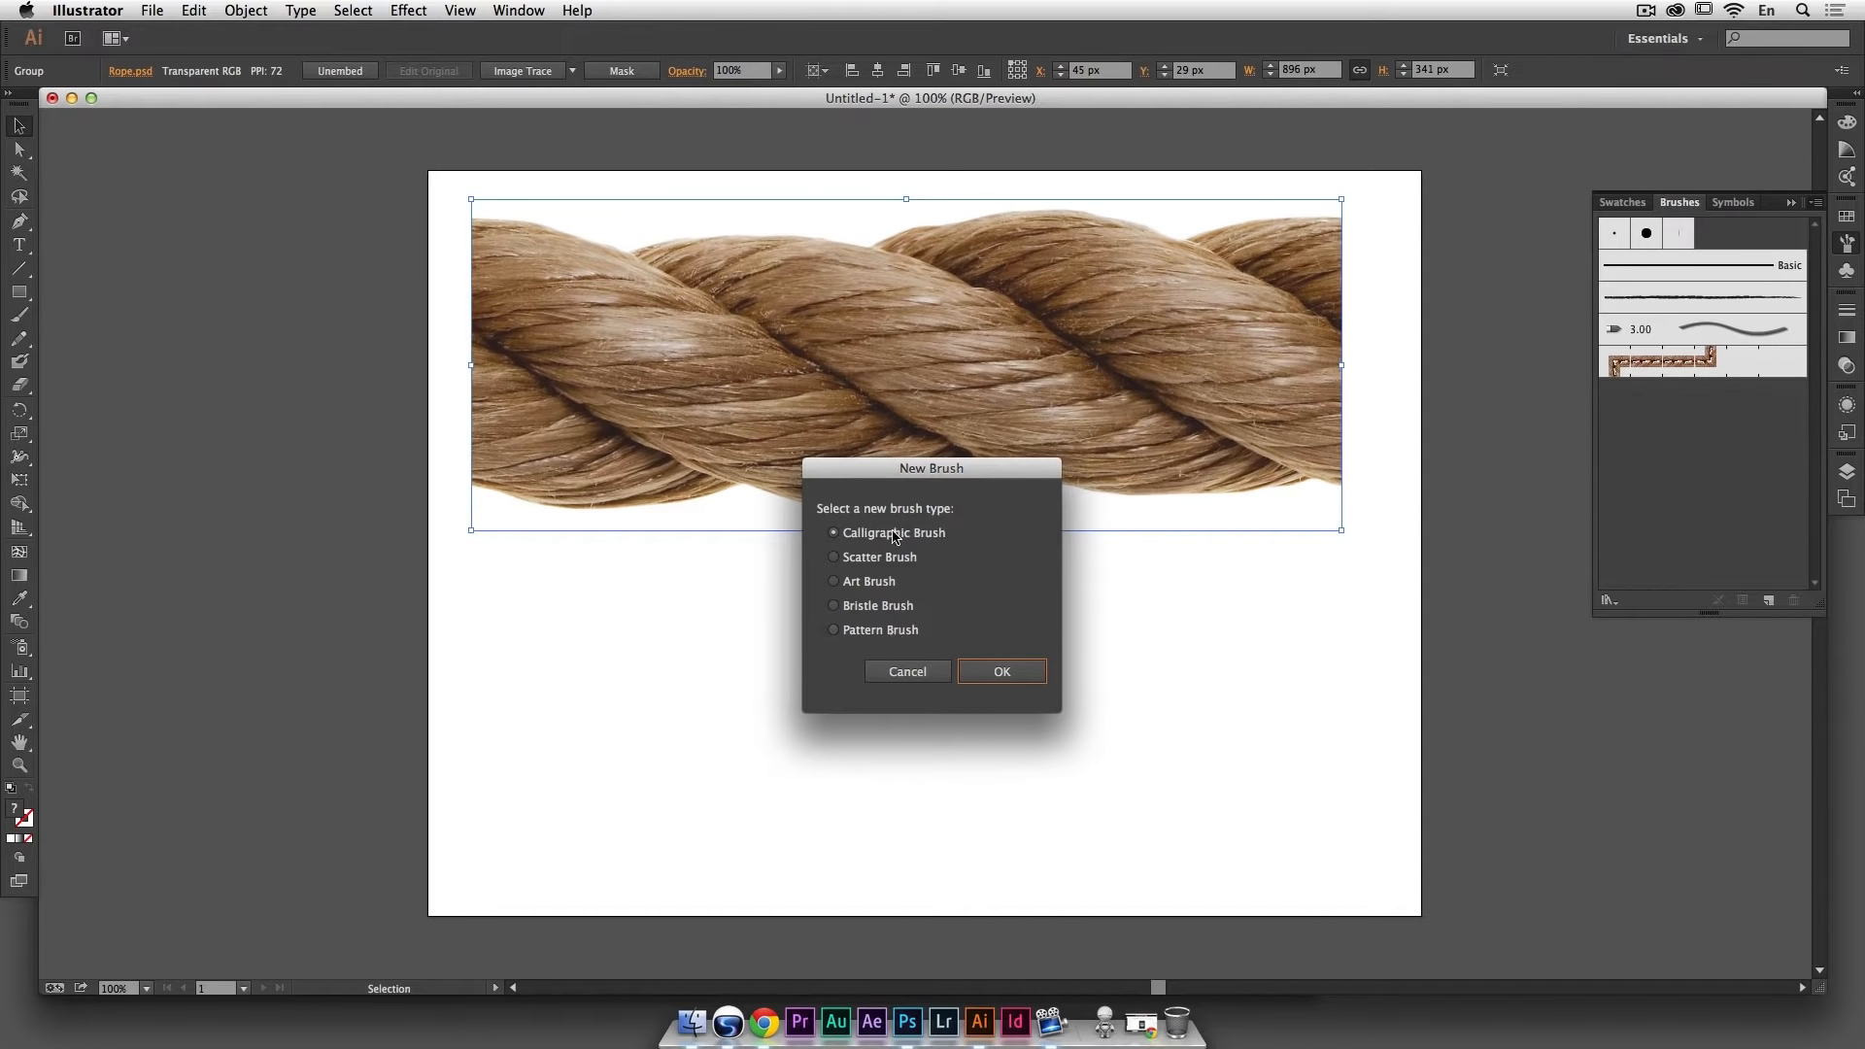
{"action": "left_click", "coordinate": [904, 633]}
{"action": "left_click", "coordinate": [1002, 672]}
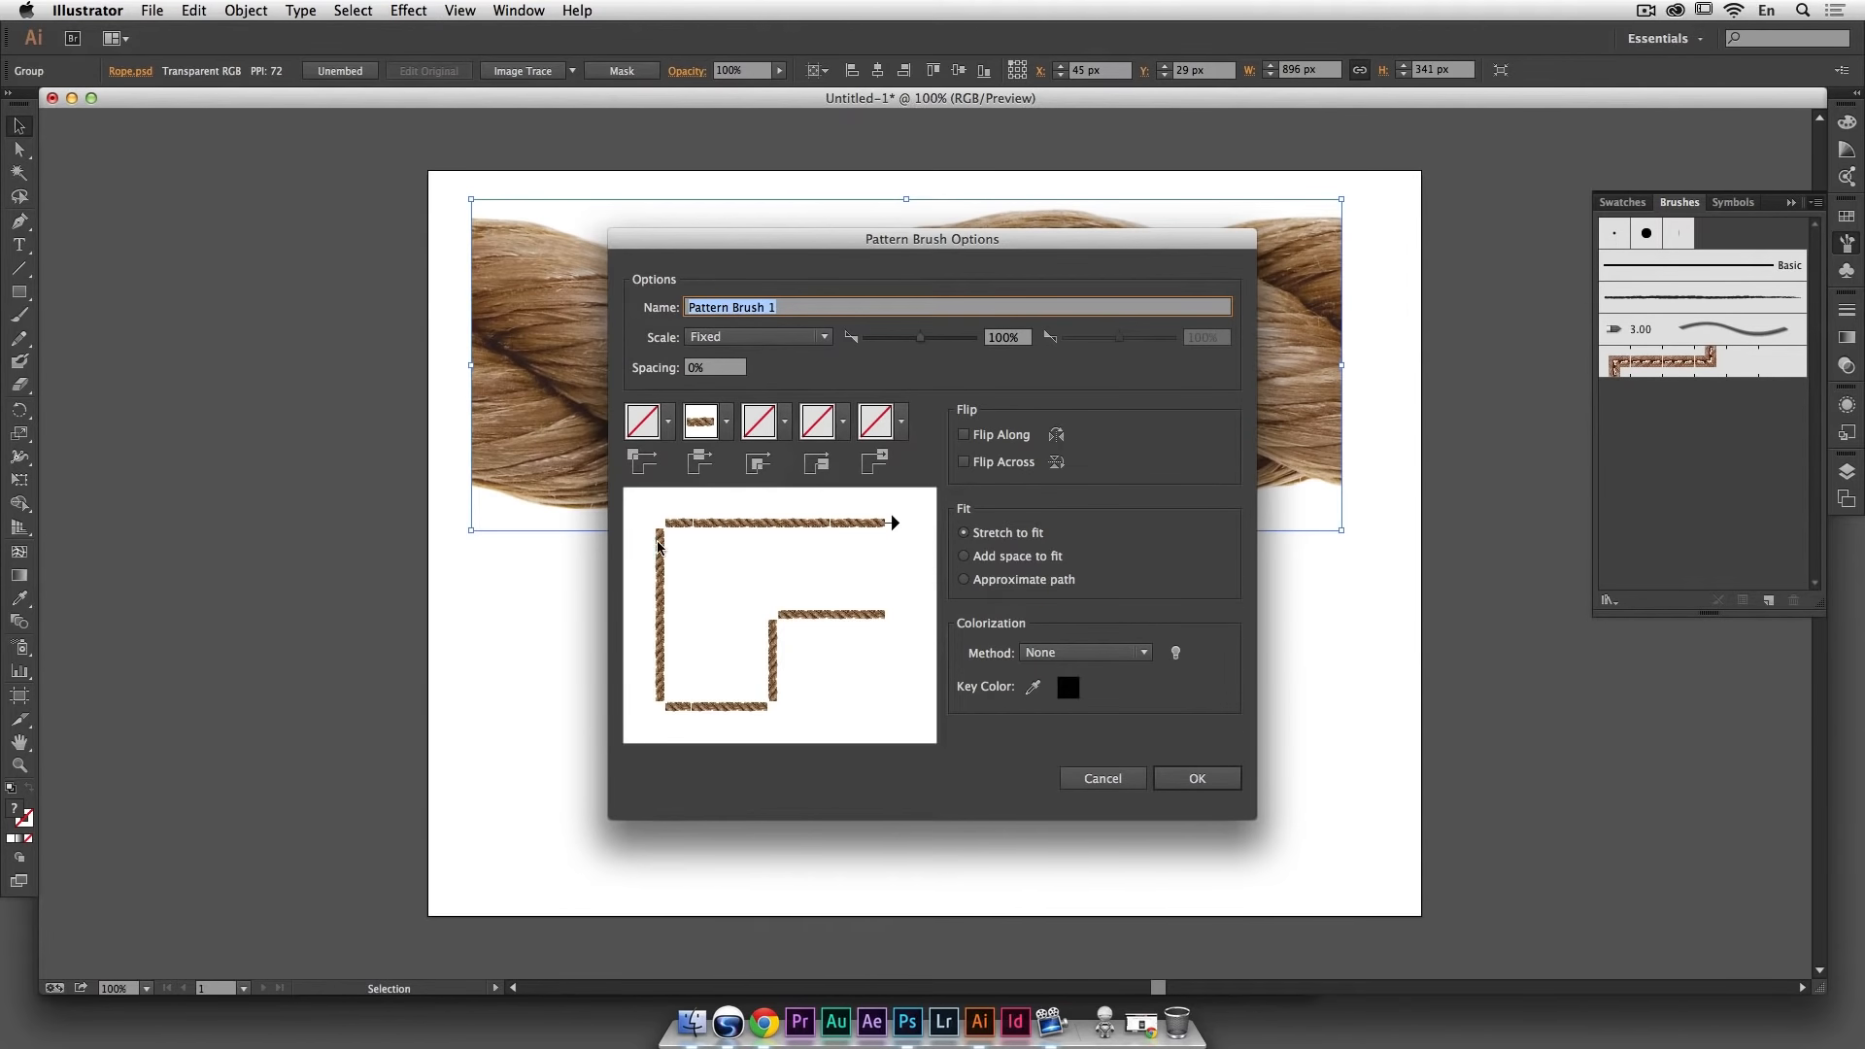
Step: Try the Auto-Sliced outer corner tile for the pattern brush and switch it to Auto-Centered
{"action": "left_click", "coordinate": [669, 423]}
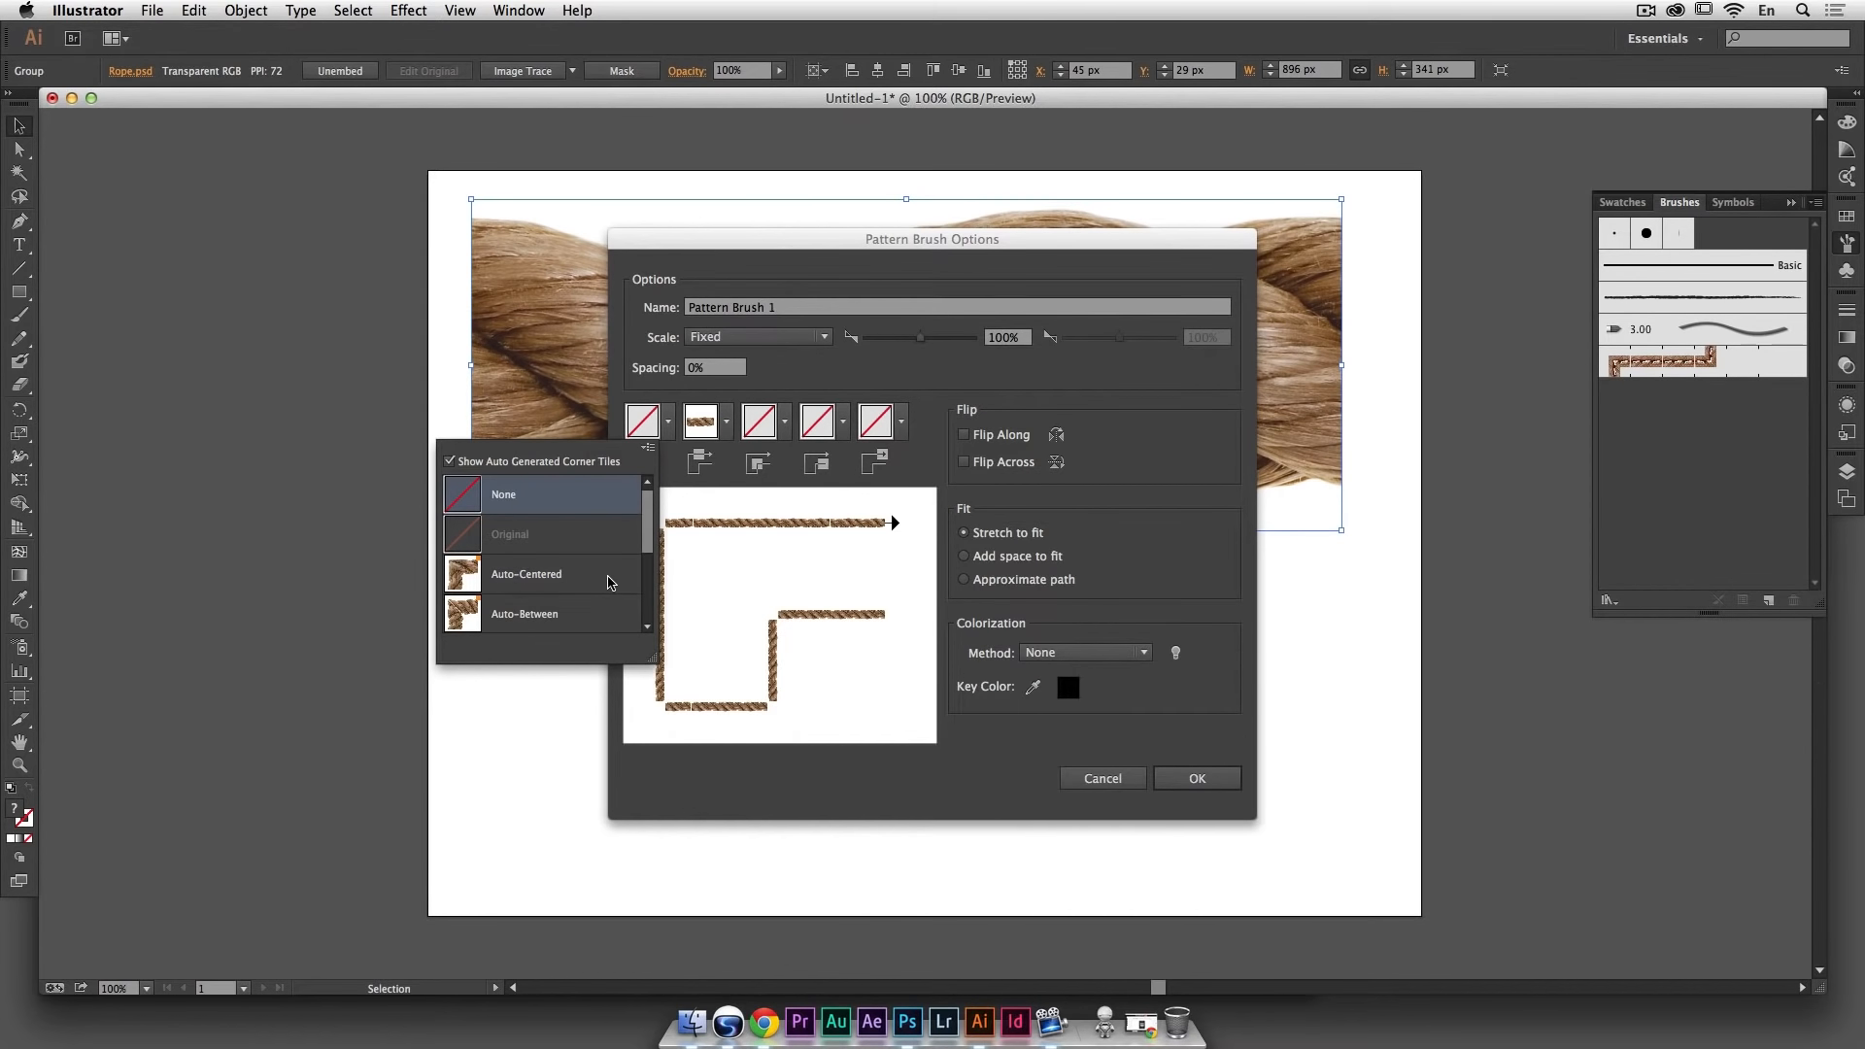
{"action": "left_click", "coordinate": [648, 628]}
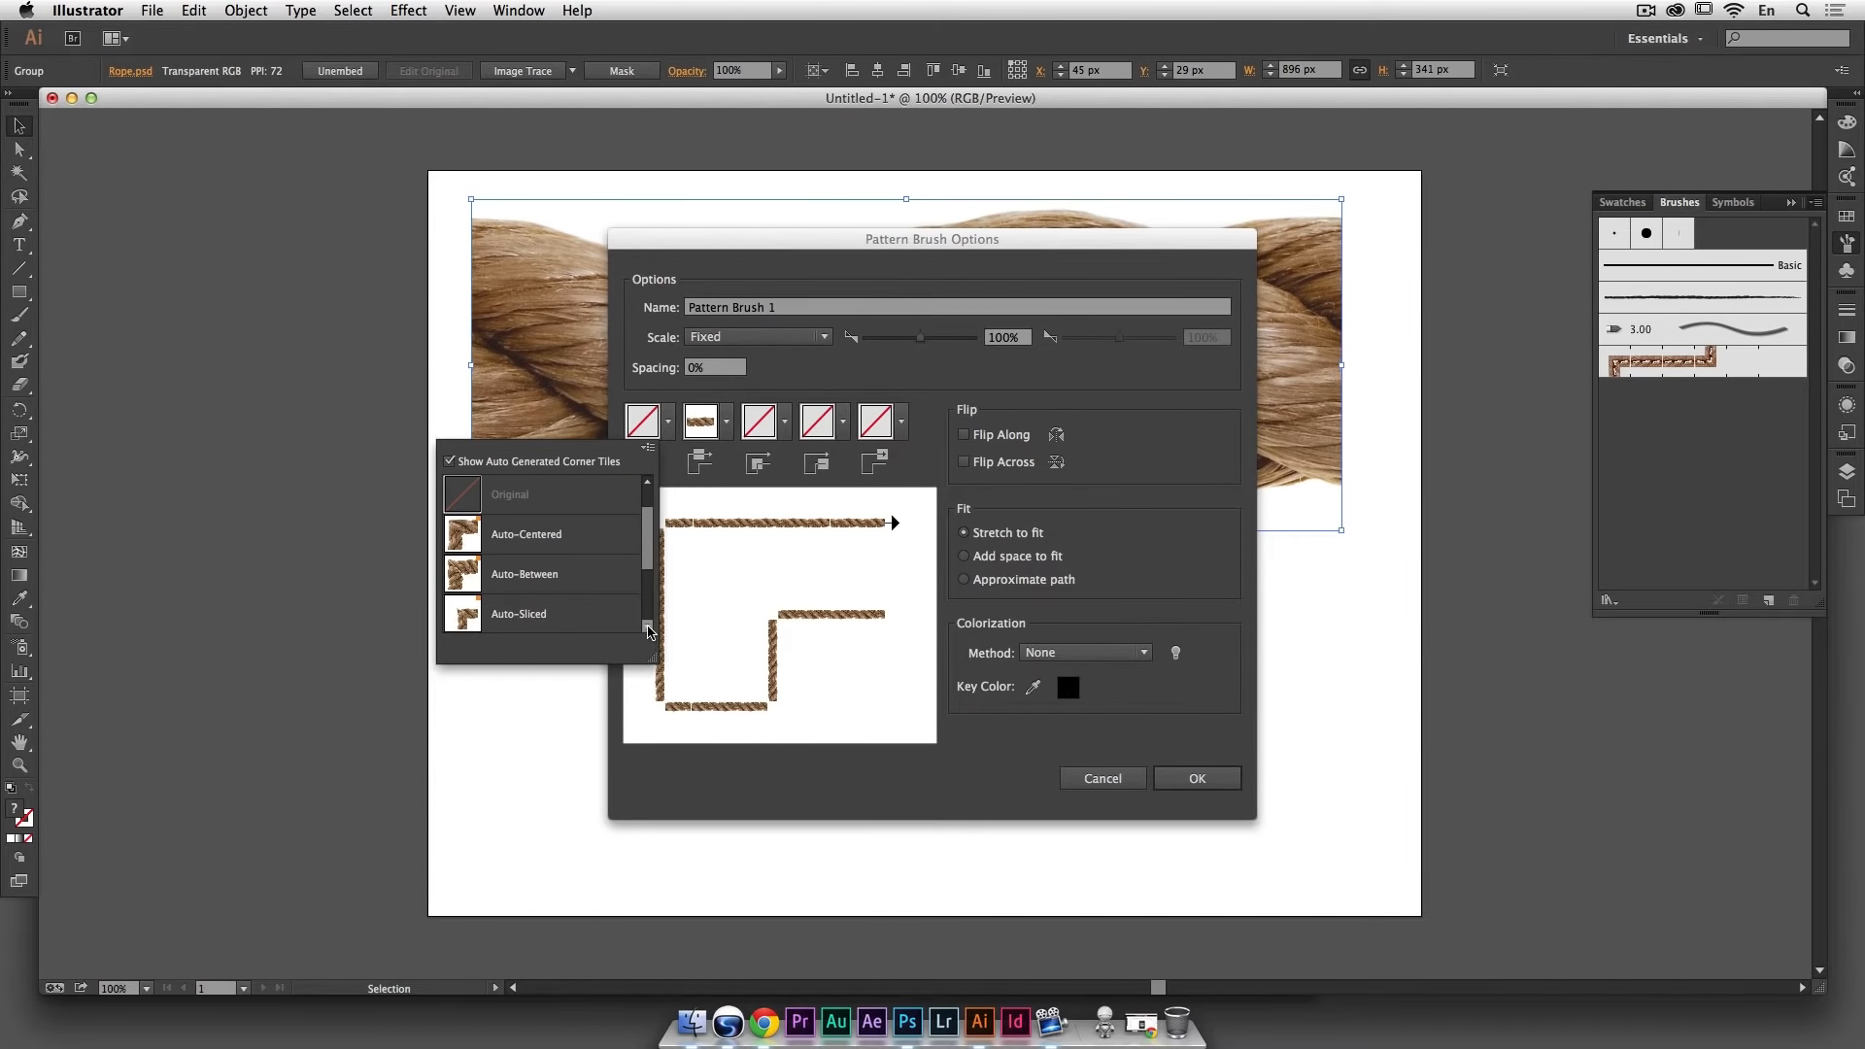
{"action": "left_click", "coordinate": [610, 616]}
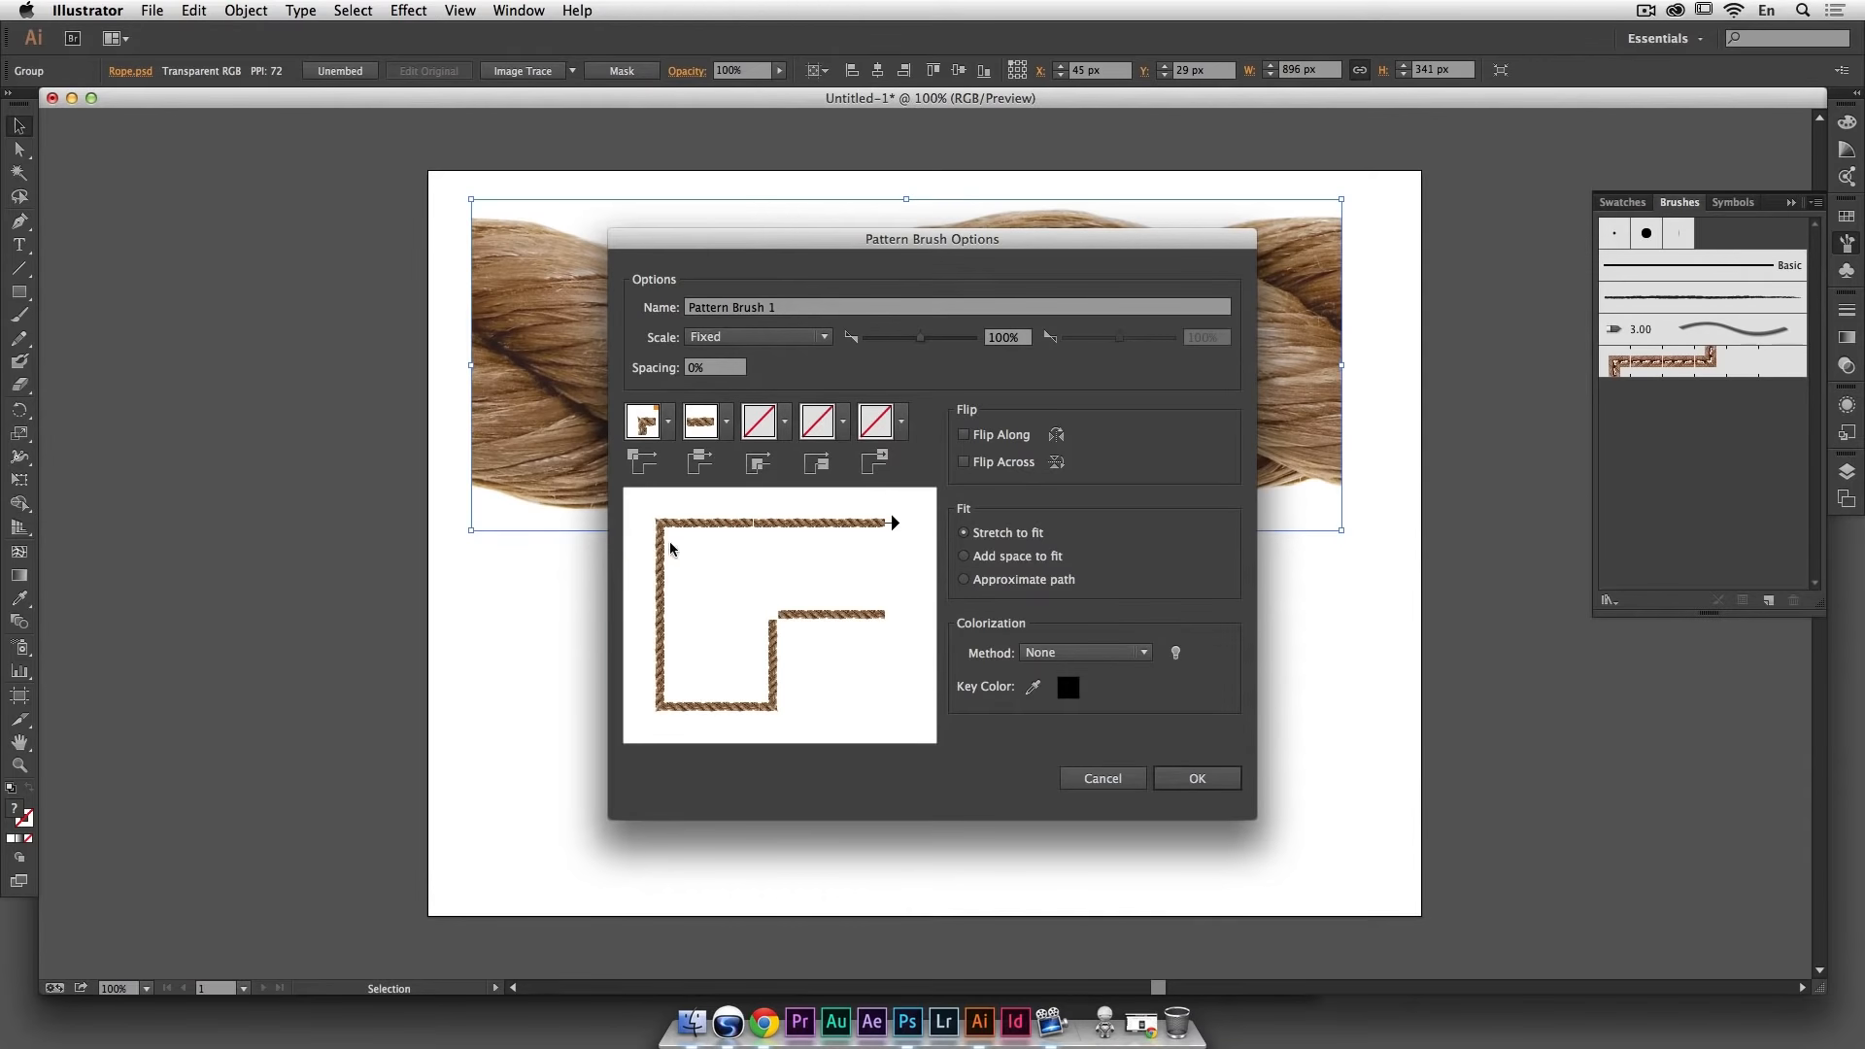
{"action": "left_click", "coordinate": [669, 422]}
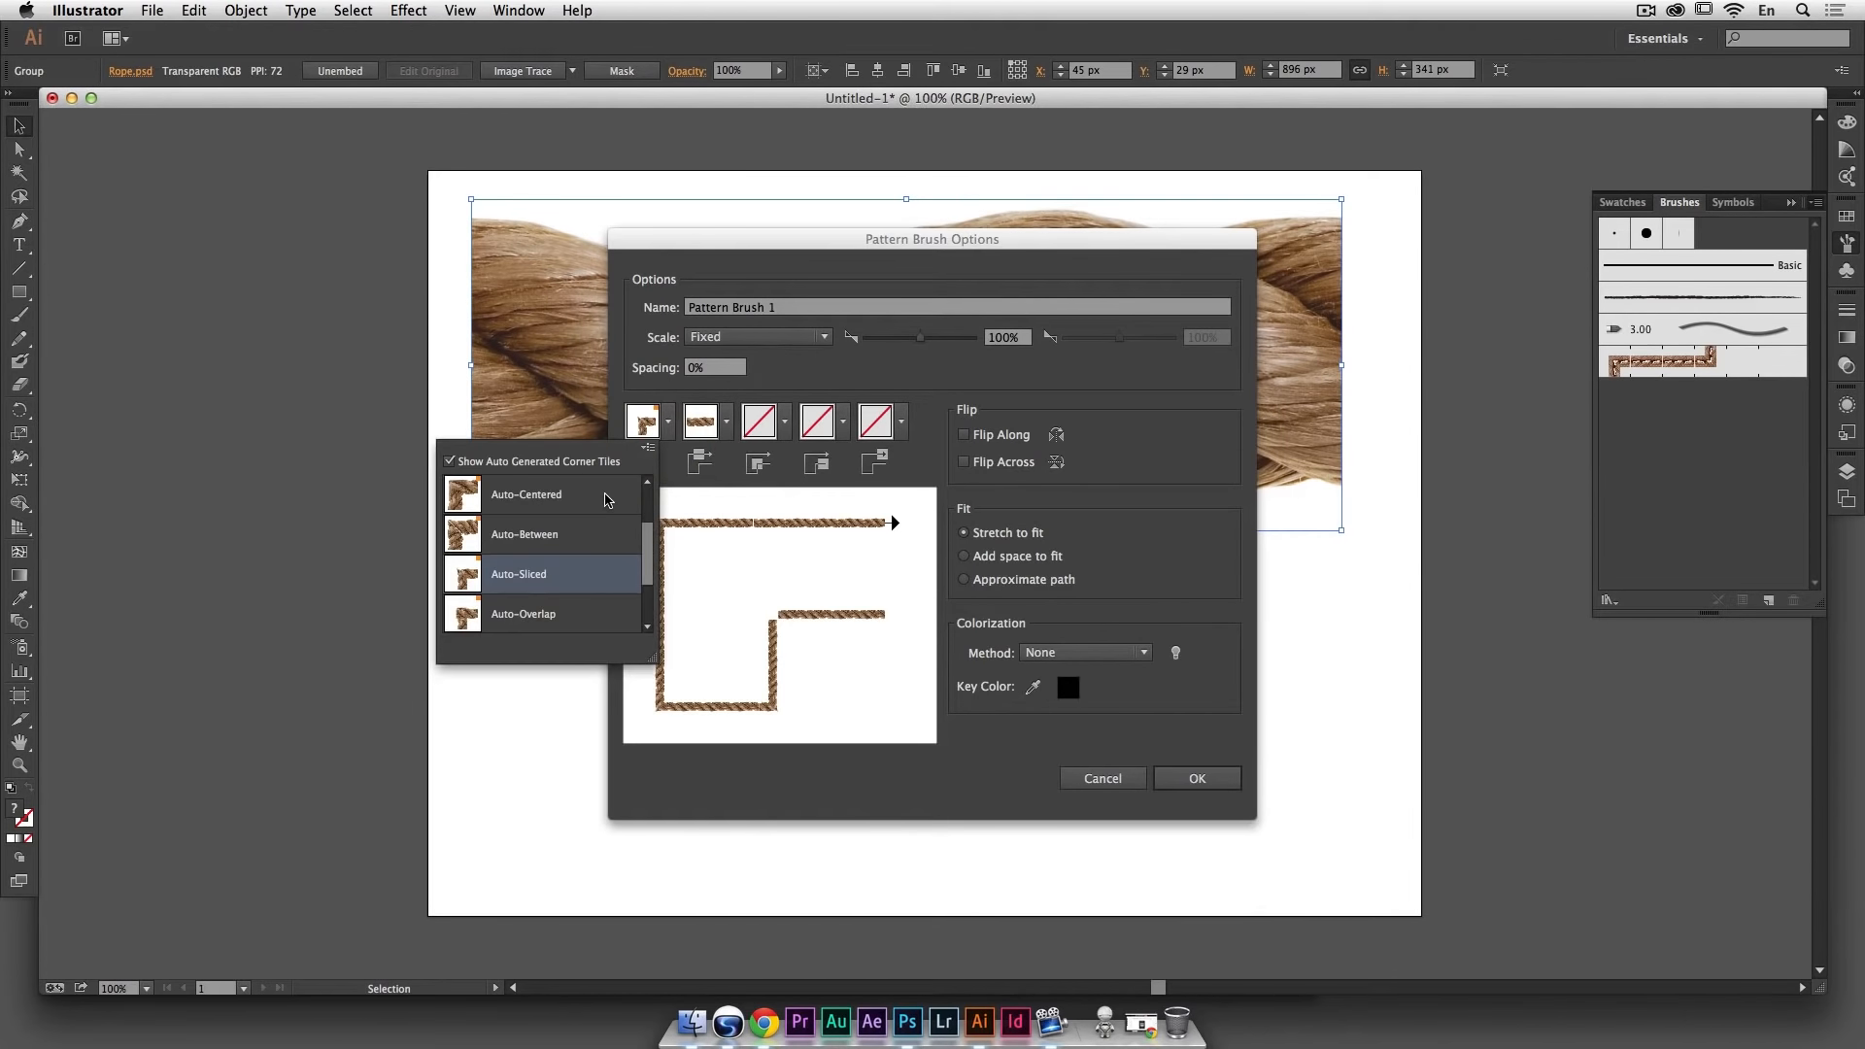
{"action": "left_click", "coordinate": [607, 499]}
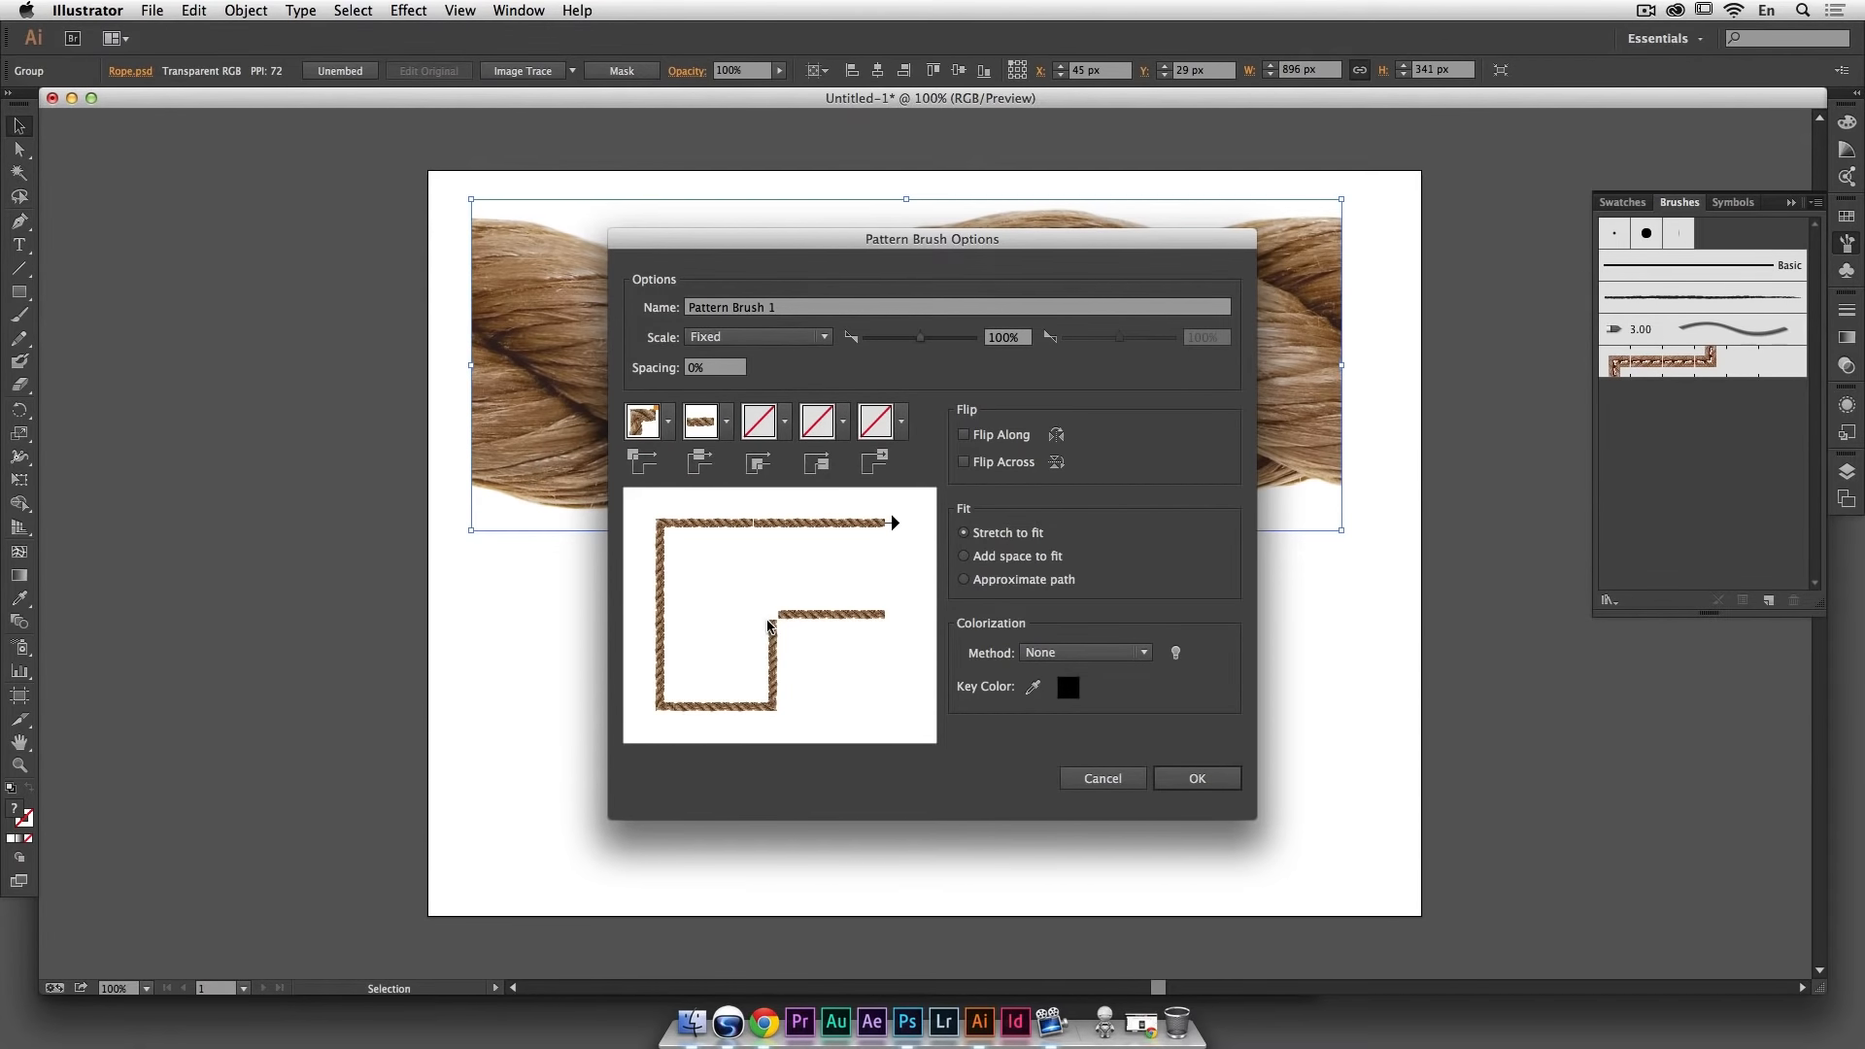
Step: Assign an auto-generated inner corner tile, name the pattern brush Rope and create it
{"action": "left_click", "coordinate": [775, 421]}
{"action": "left_click", "coordinate": [716, 574]}
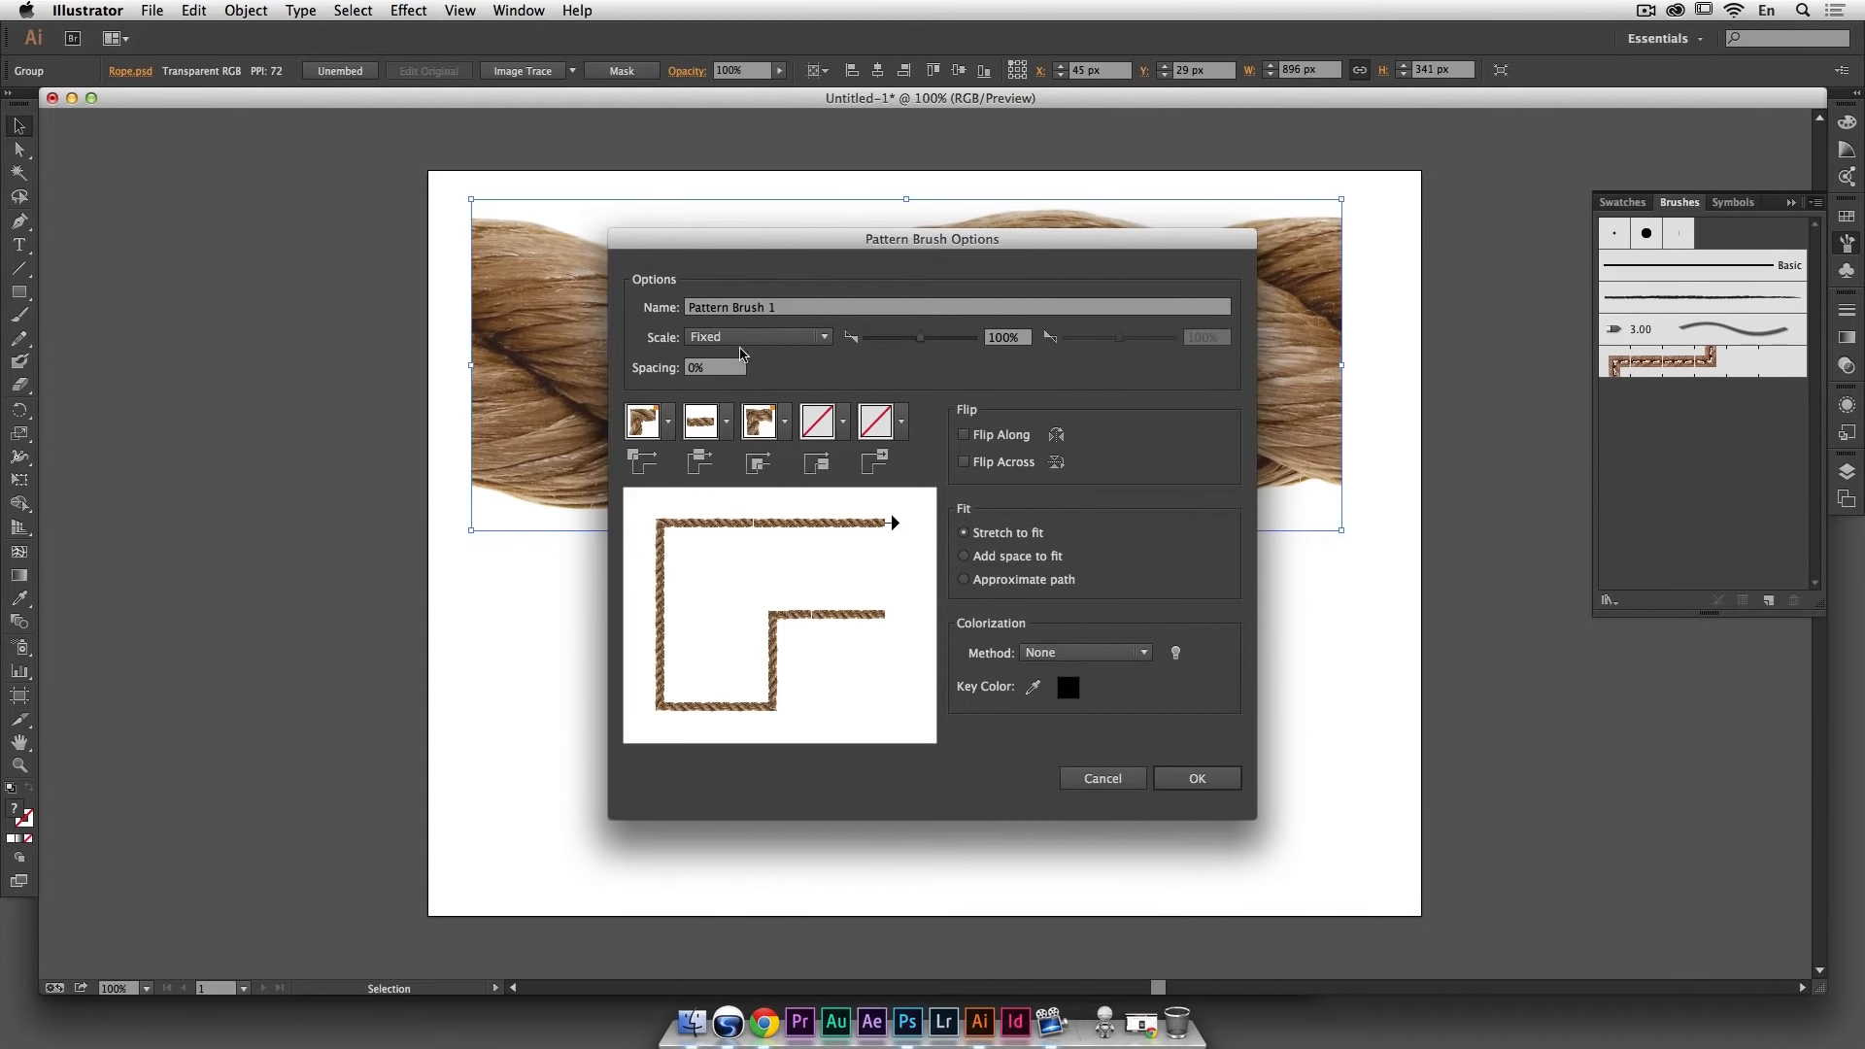
{"action": "triple_click", "coordinate": [782, 309]}
{"action": "type", "text": "Rope"}
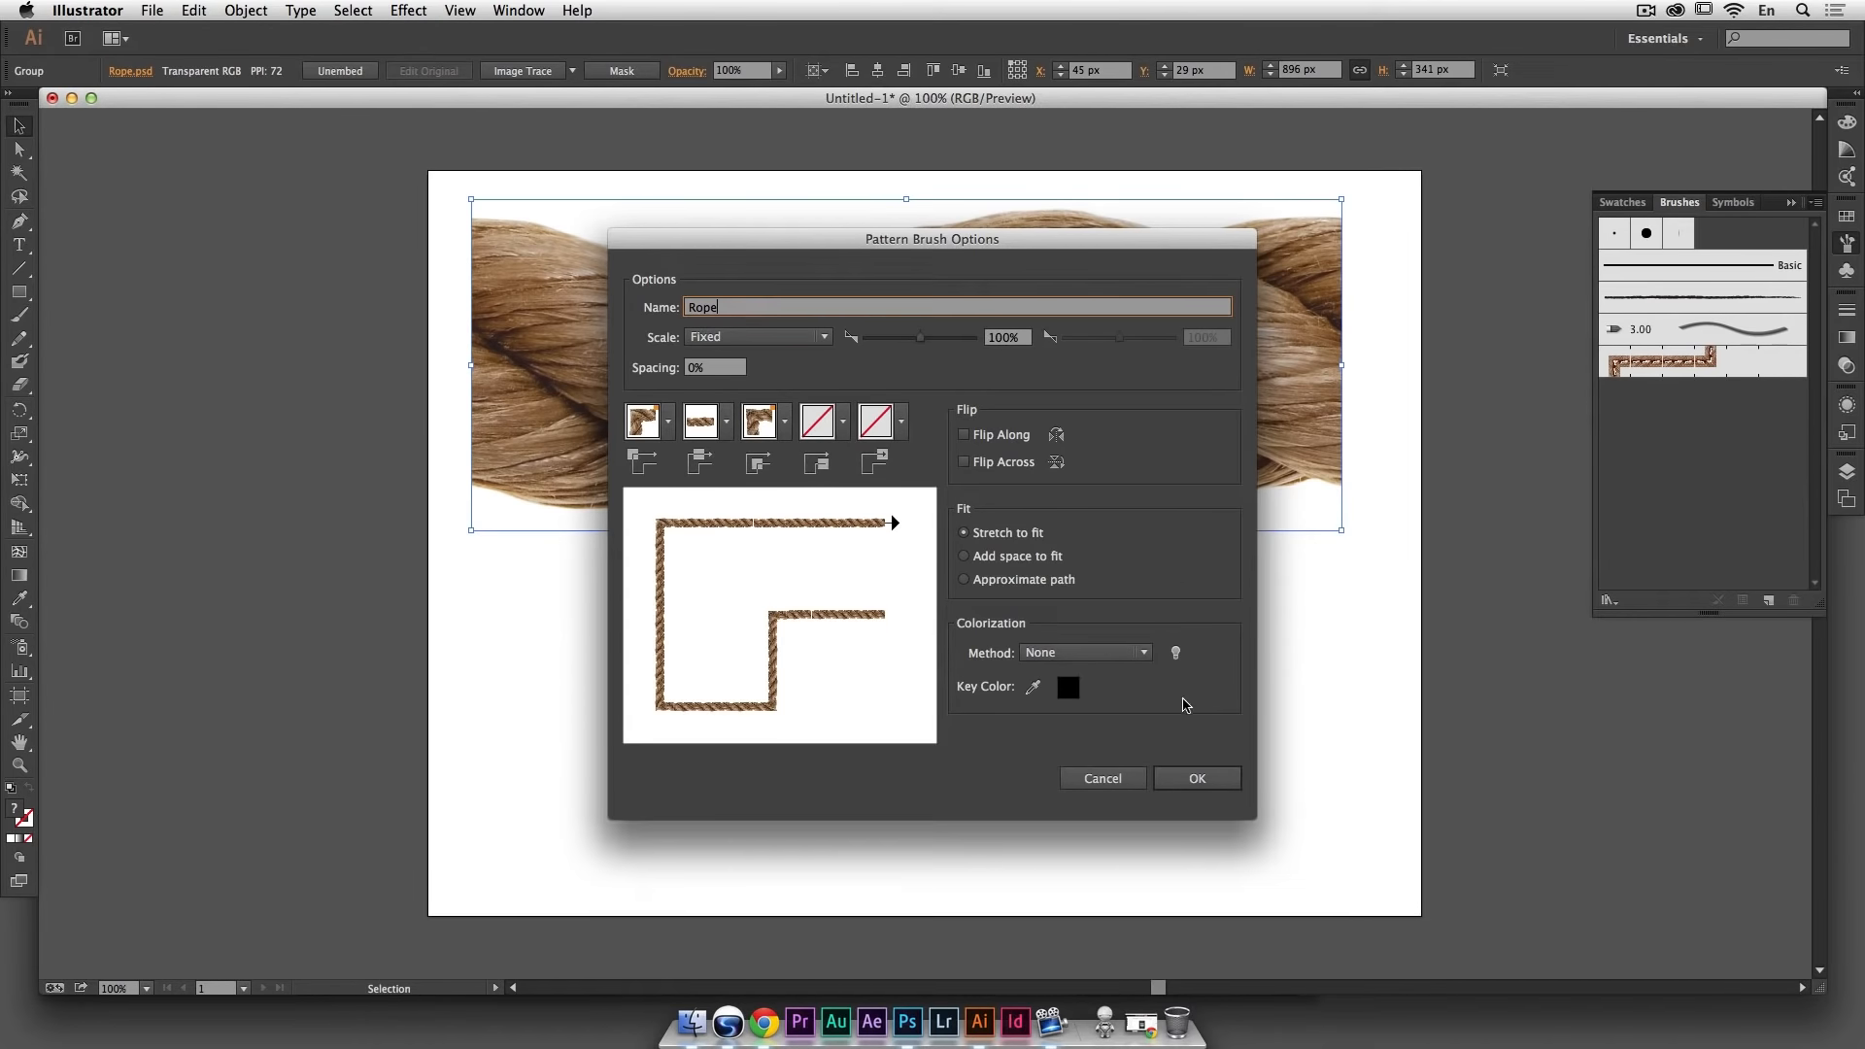
{"action": "left_click", "coordinate": [1196, 779]}
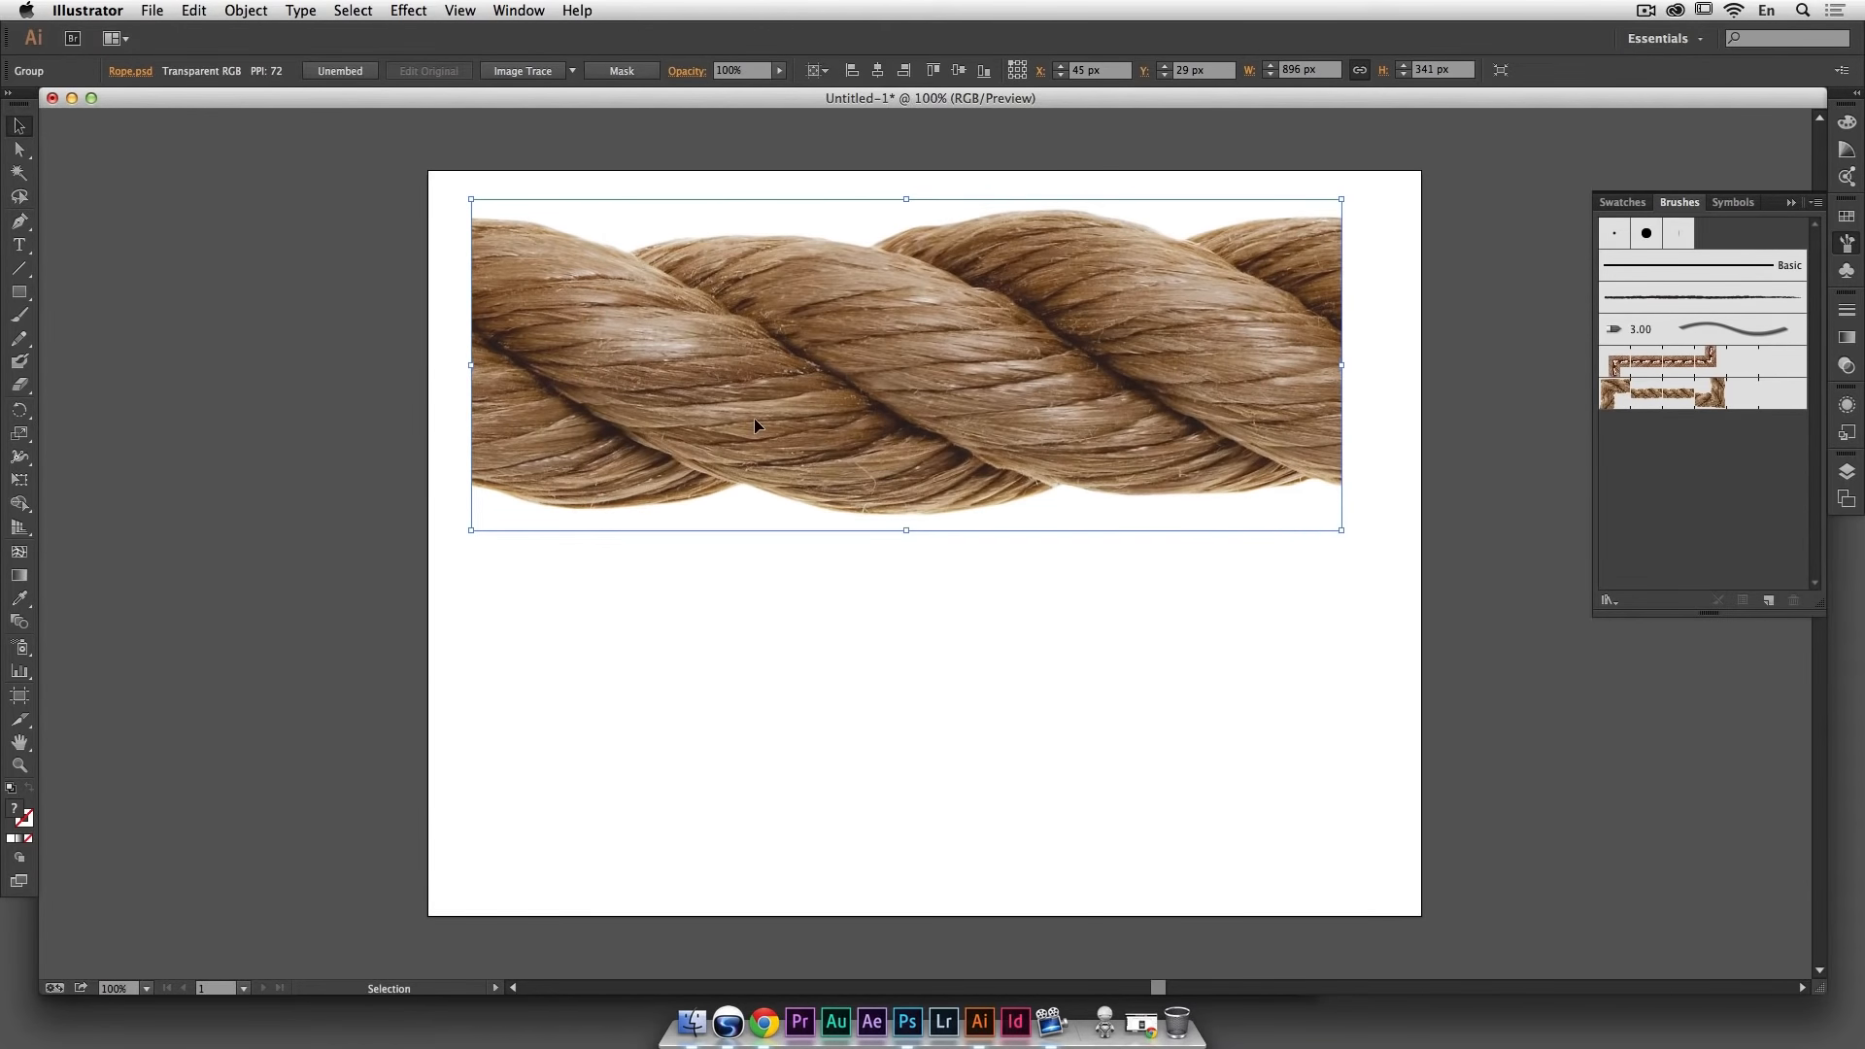
Step: Move the rope image off the artboard to about X 1063 px and draw an open three-point wave path with the Pen tool
{"action": "left_click_drag", "start_coordinate": [644, 460], "coordinate": [1509, 418]}
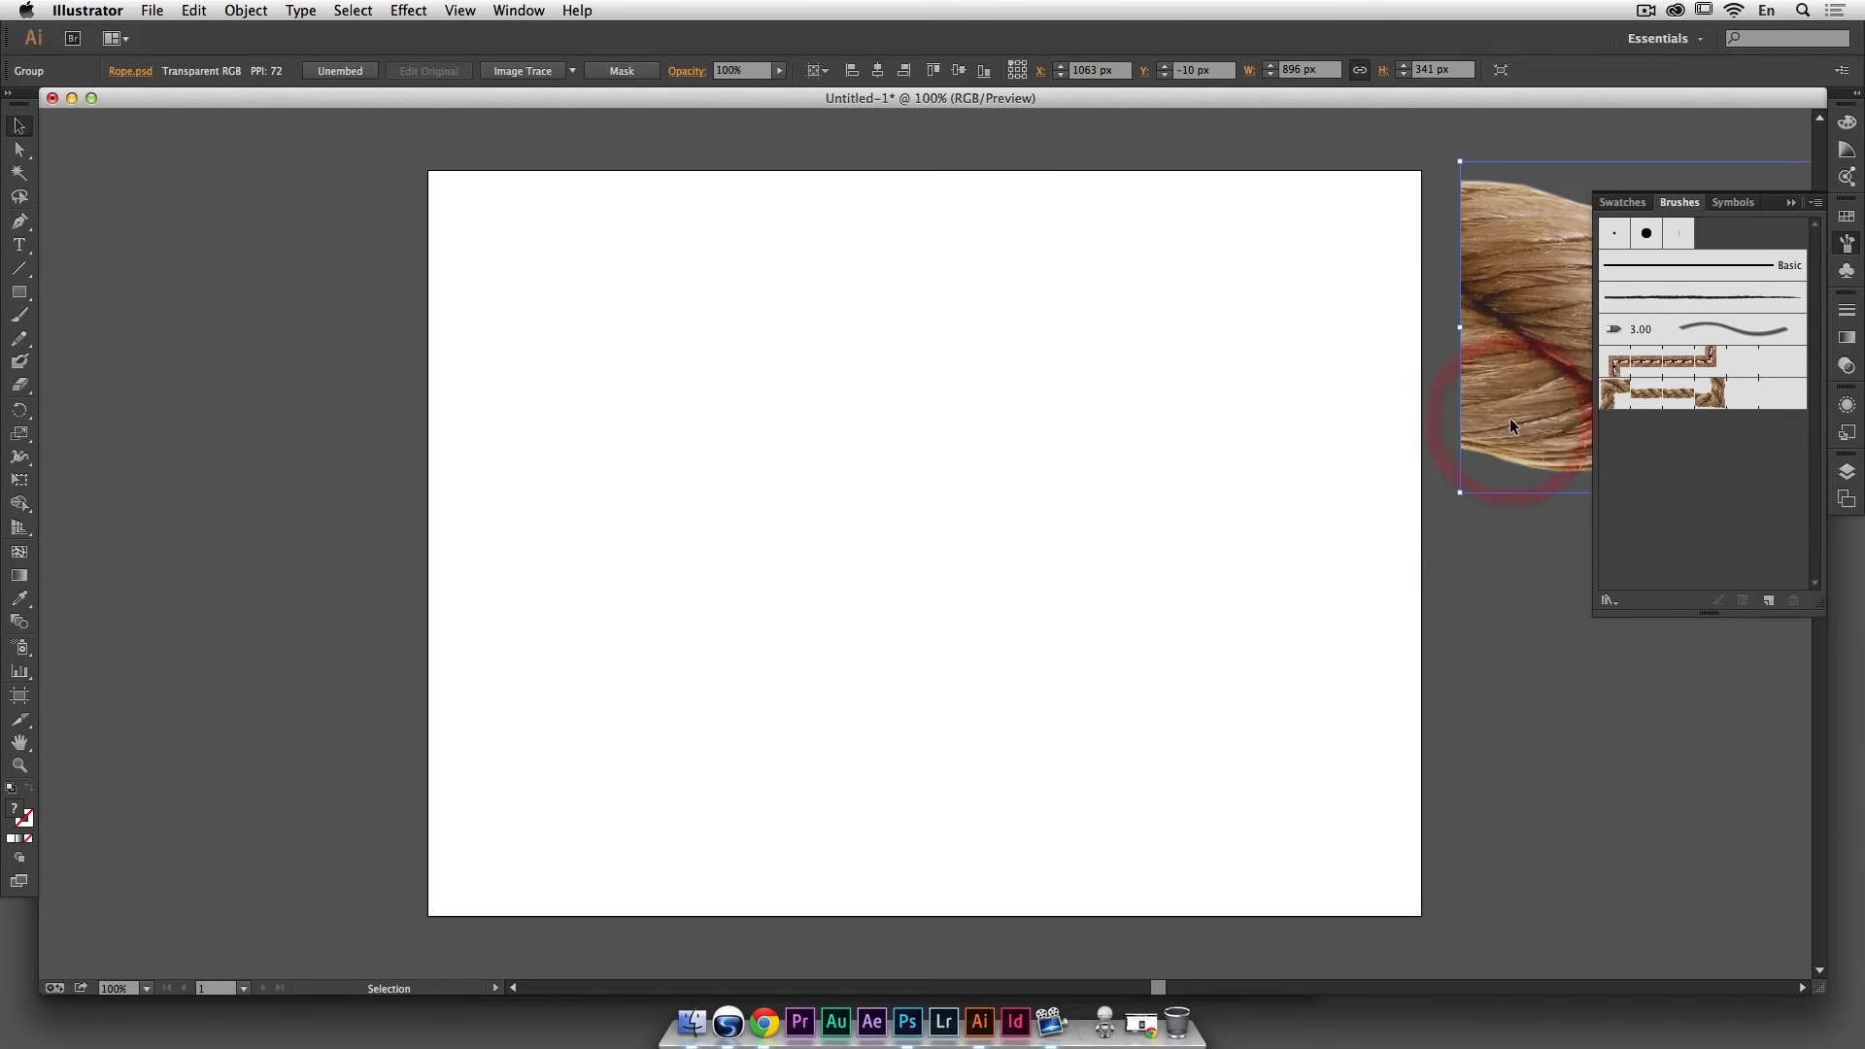
{"action": "left_click", "coordinate": [20, 224]}
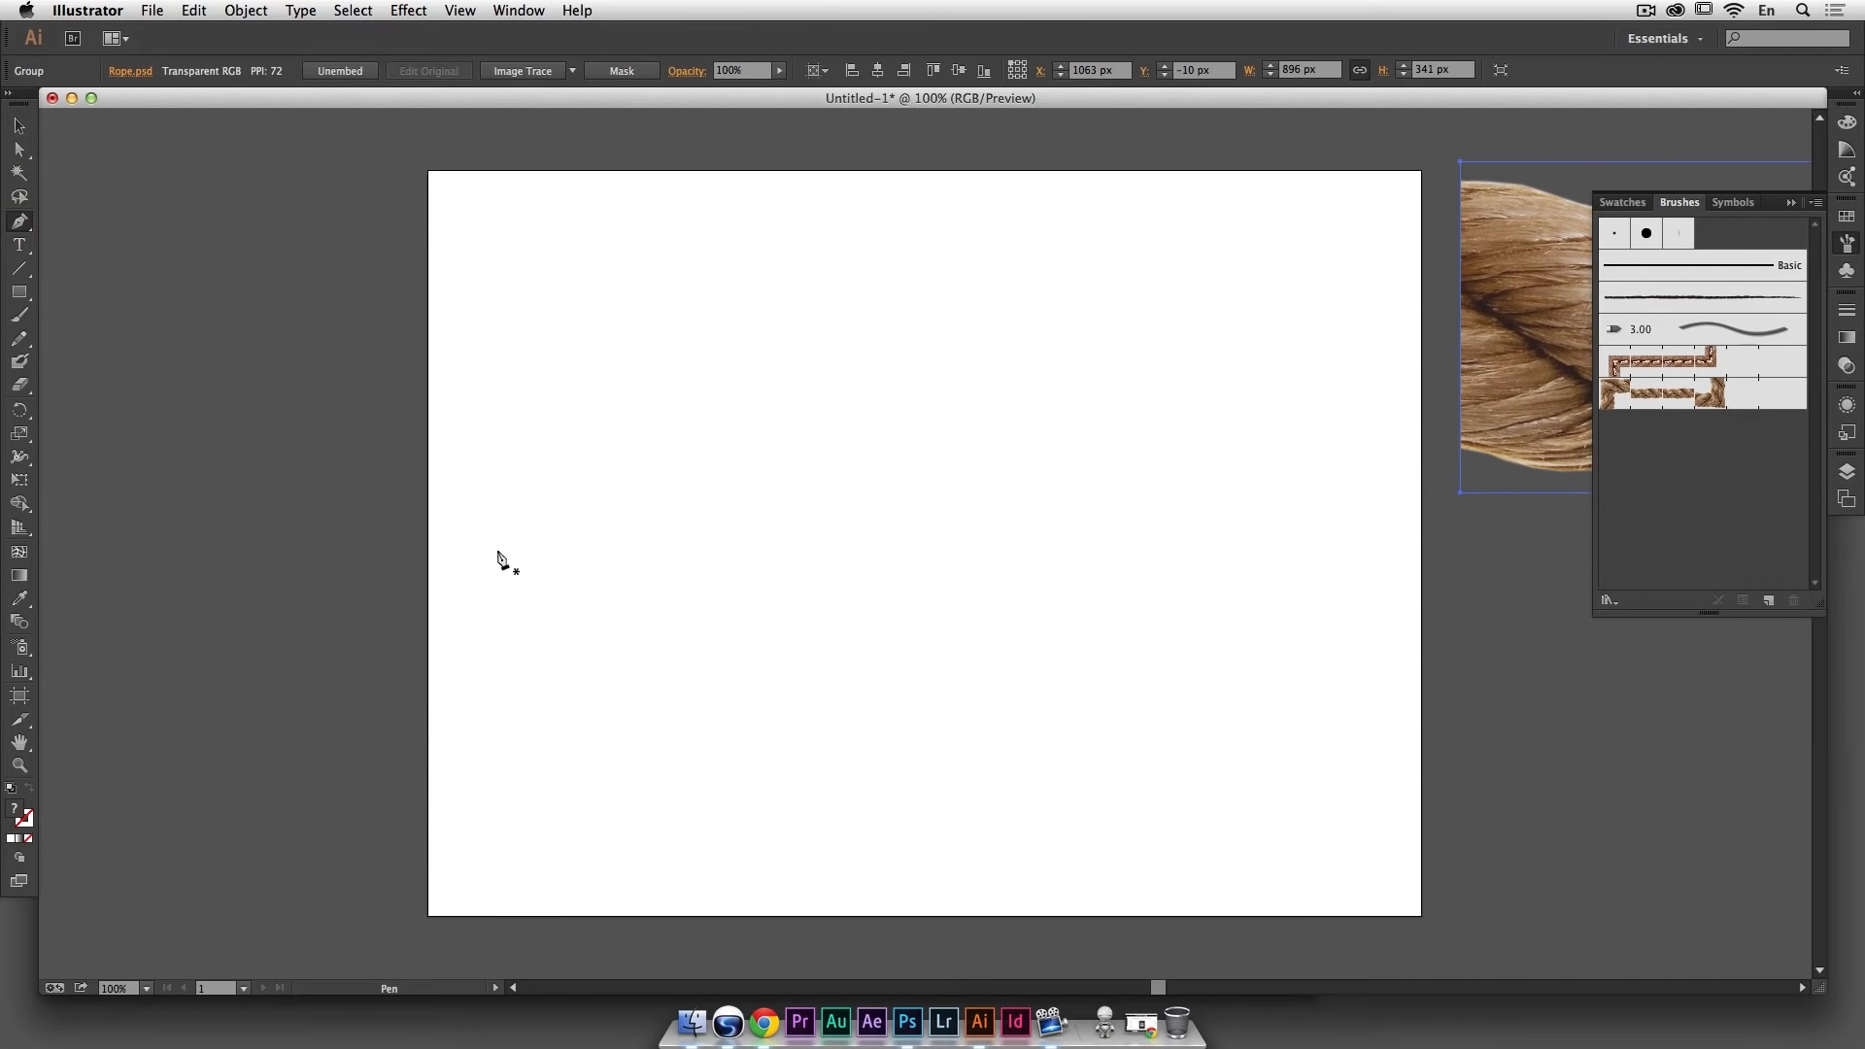
{"action": "left_click_drag", "start_coordinate": [492, 578], "coordinate": [520, 465]}
{"action": "left_click_drag", "start_coordinate": [826, 372], "coordinate": [925, 435]}
{"action": "left_click_drag", "start_coordinate": [1226, 566], "coordinate": [1319, 485]}
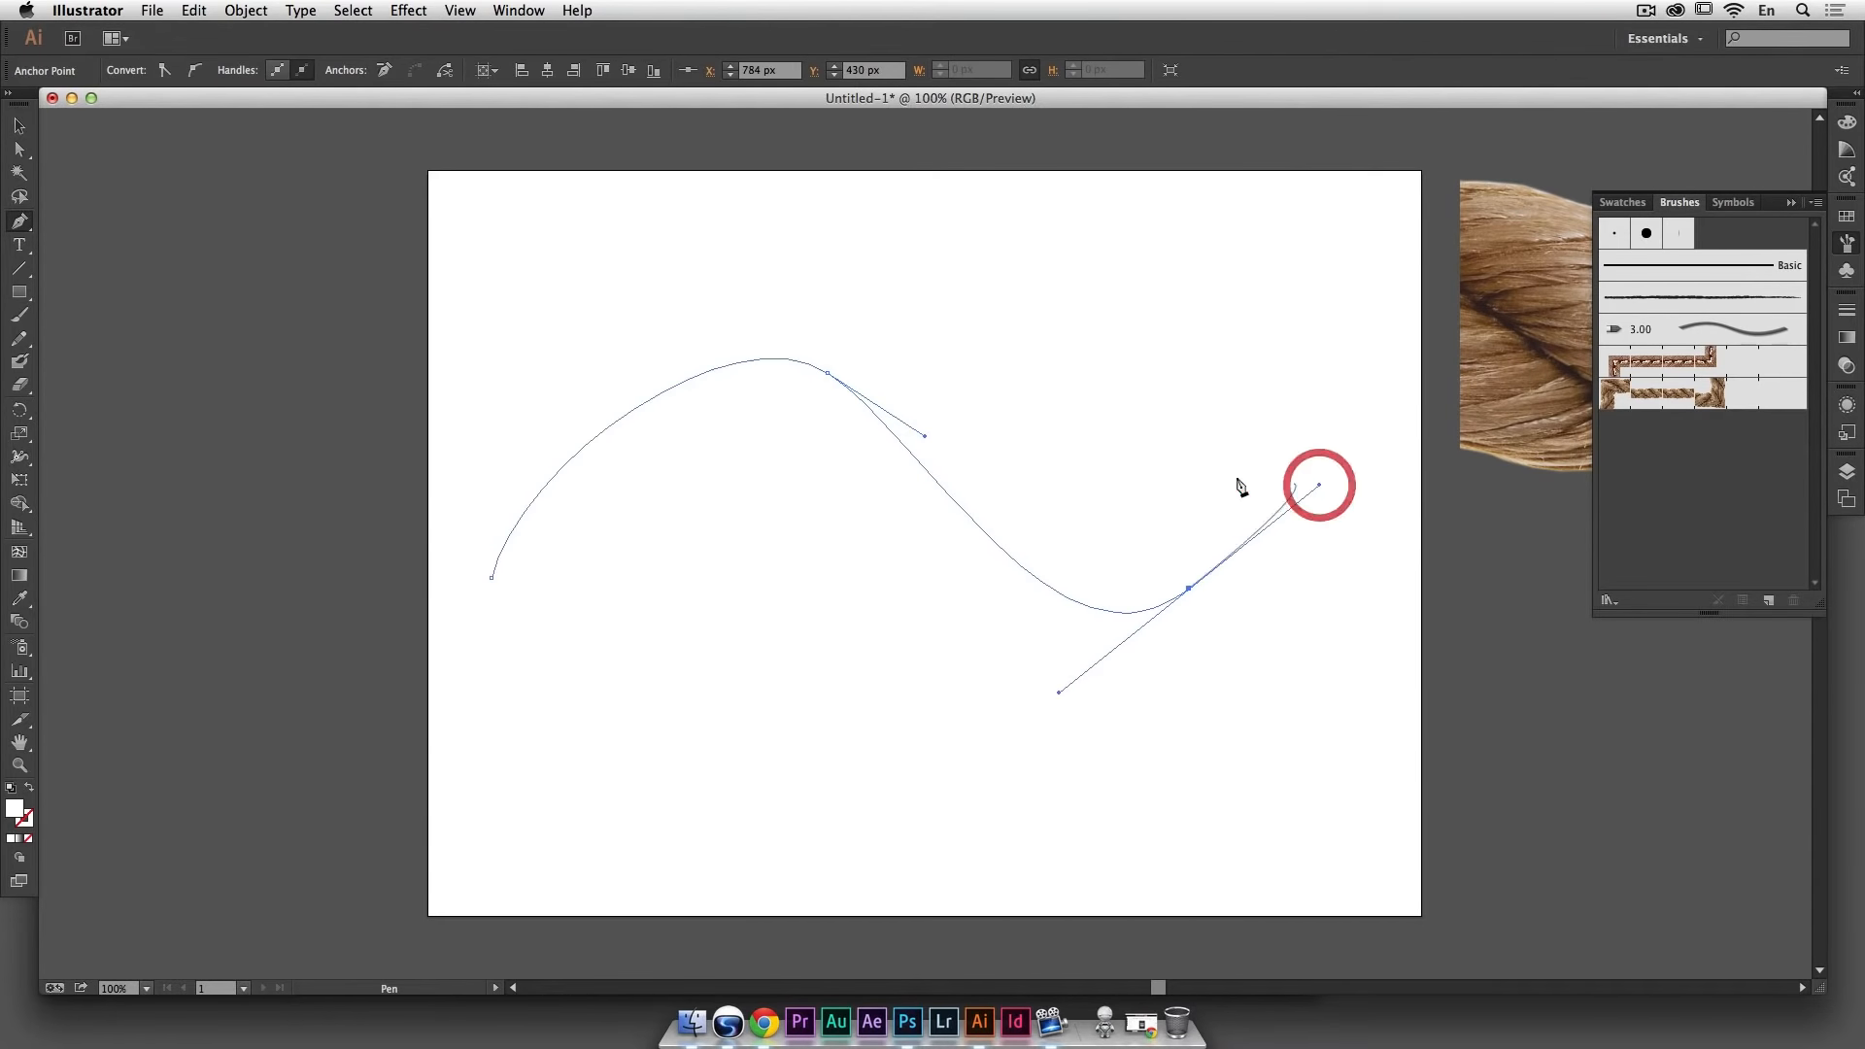
Step: Apply the Rope brush to the wave path
{"action": "left_click", "coordinate": [19, 126]}
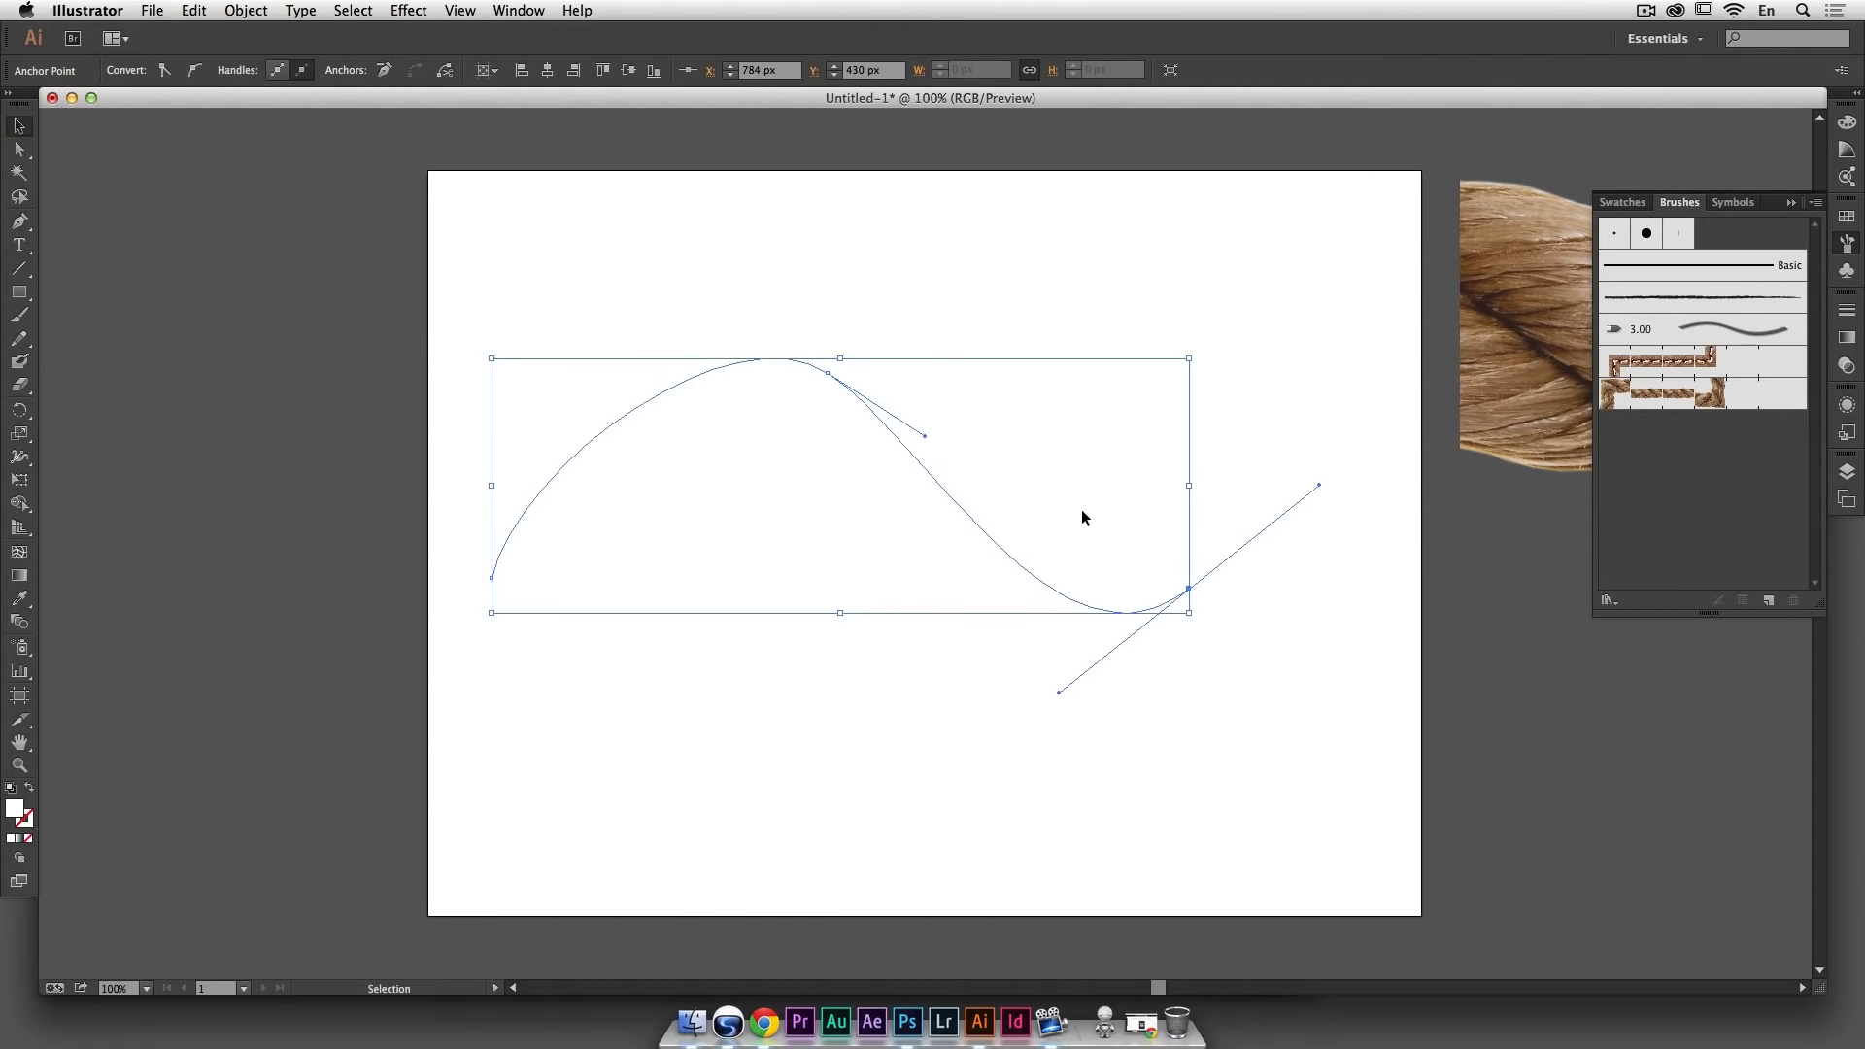
{"action": "left_click", "coordinate": [1701, 396]}
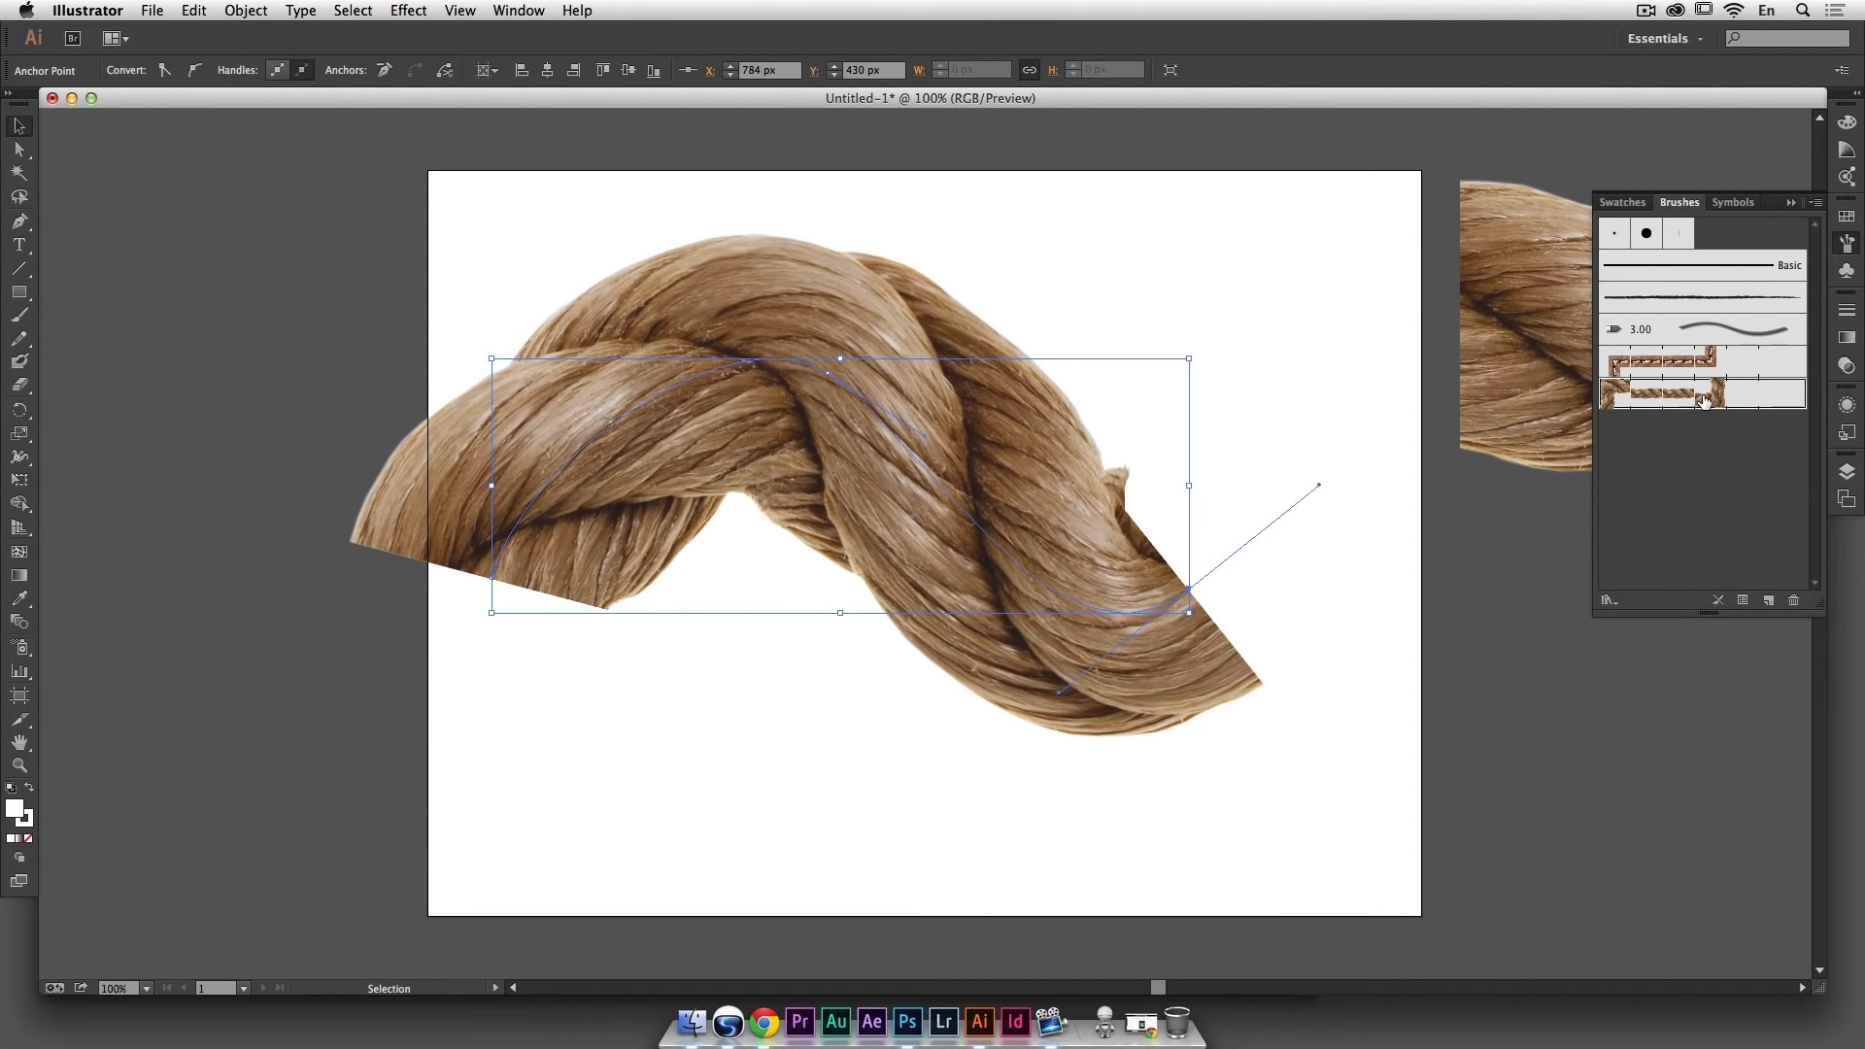
Step: Try a 0.25 pt stroke weight on the rope path and return it to 1 pt
{"action": "left_click", "coordinate": [1844, 313]}
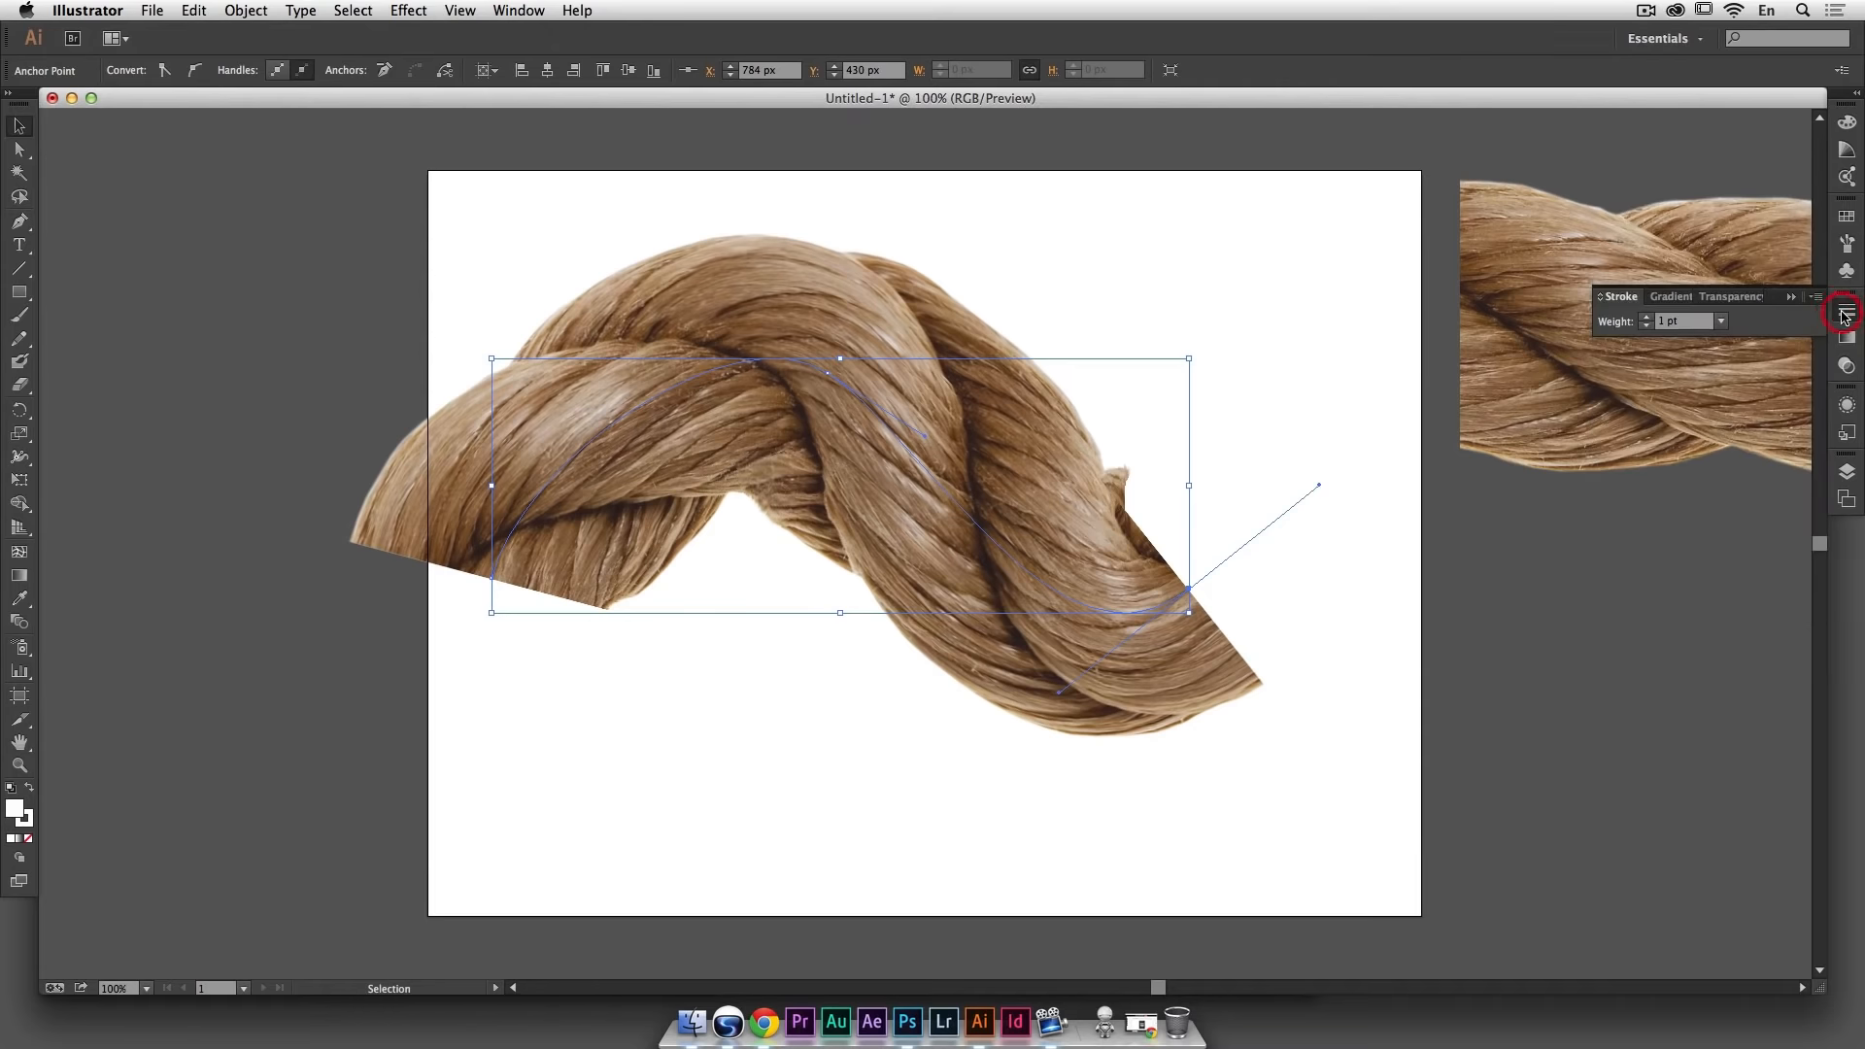
{"action": "left_click", "coordinate": [1720, 321]}
{"action": "left_click", "coordinate": [1733, 339]}
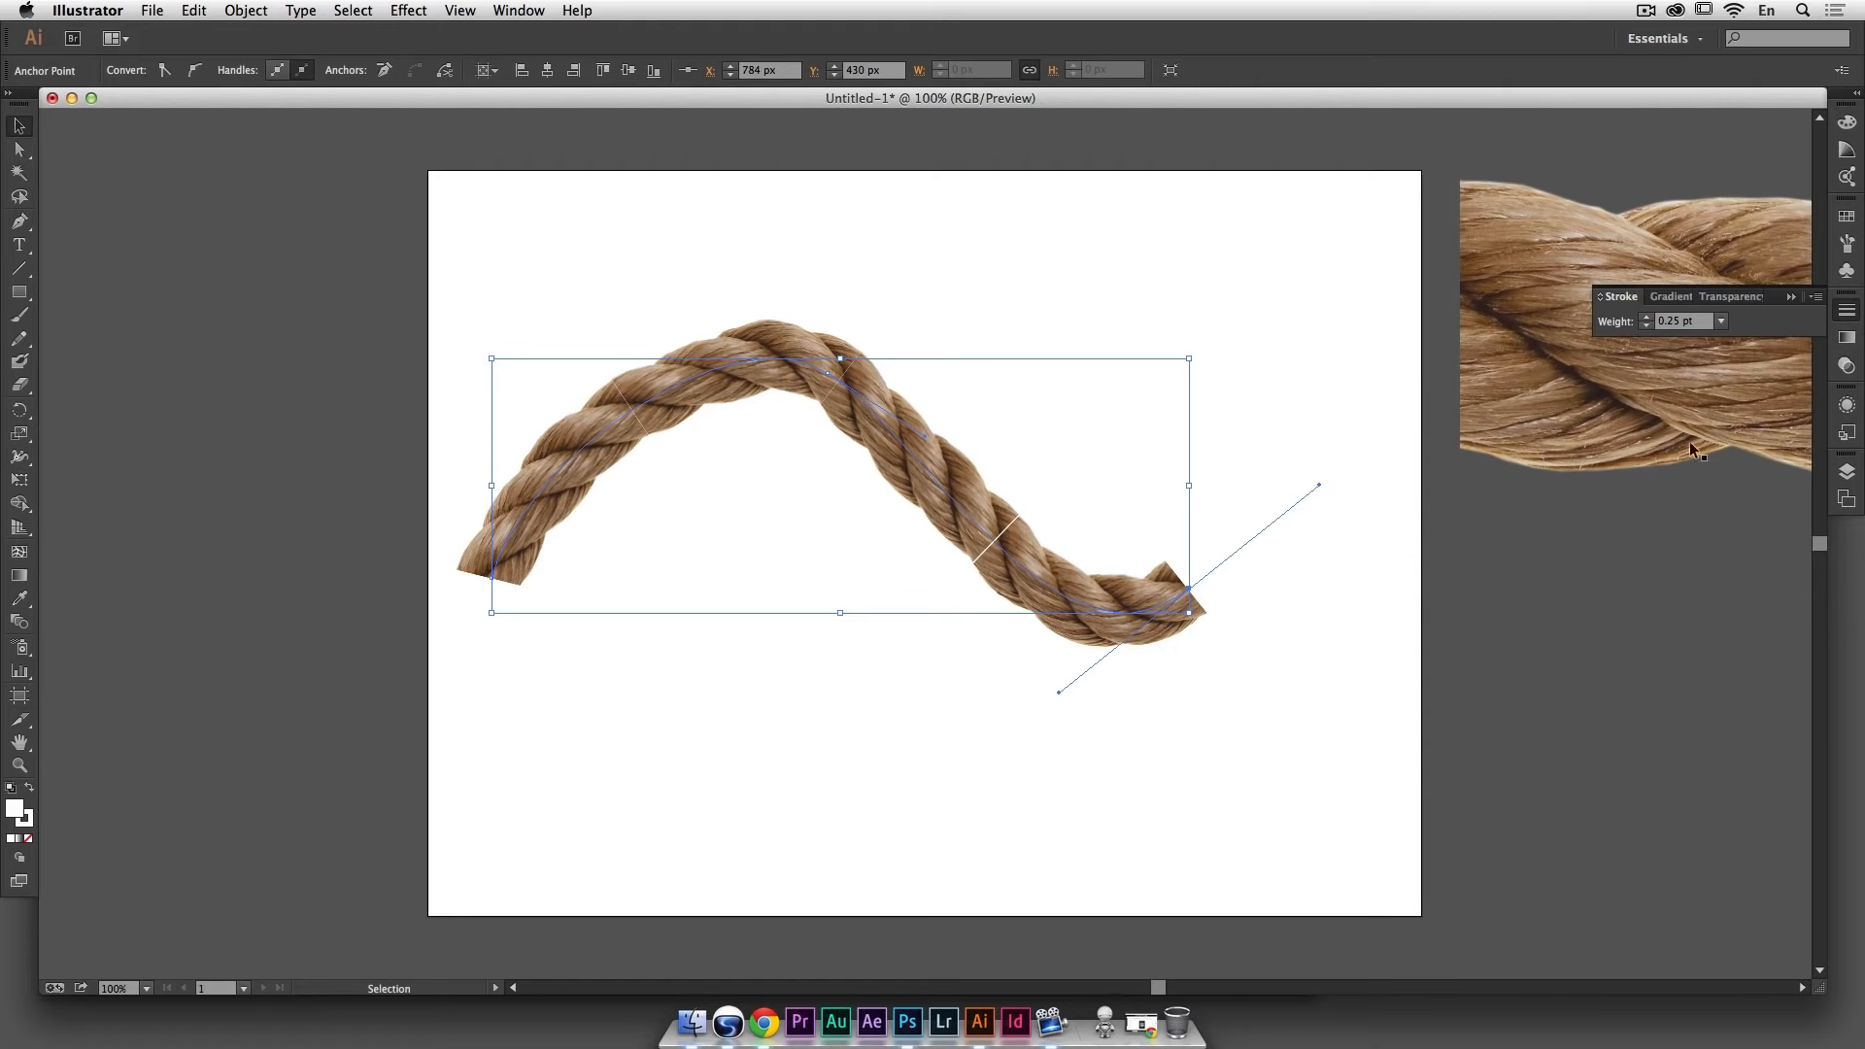
{"action": "left_click", "coordinate": [1721, 322]}
{"action": "left_click", "coordinate": [1737, 408]}
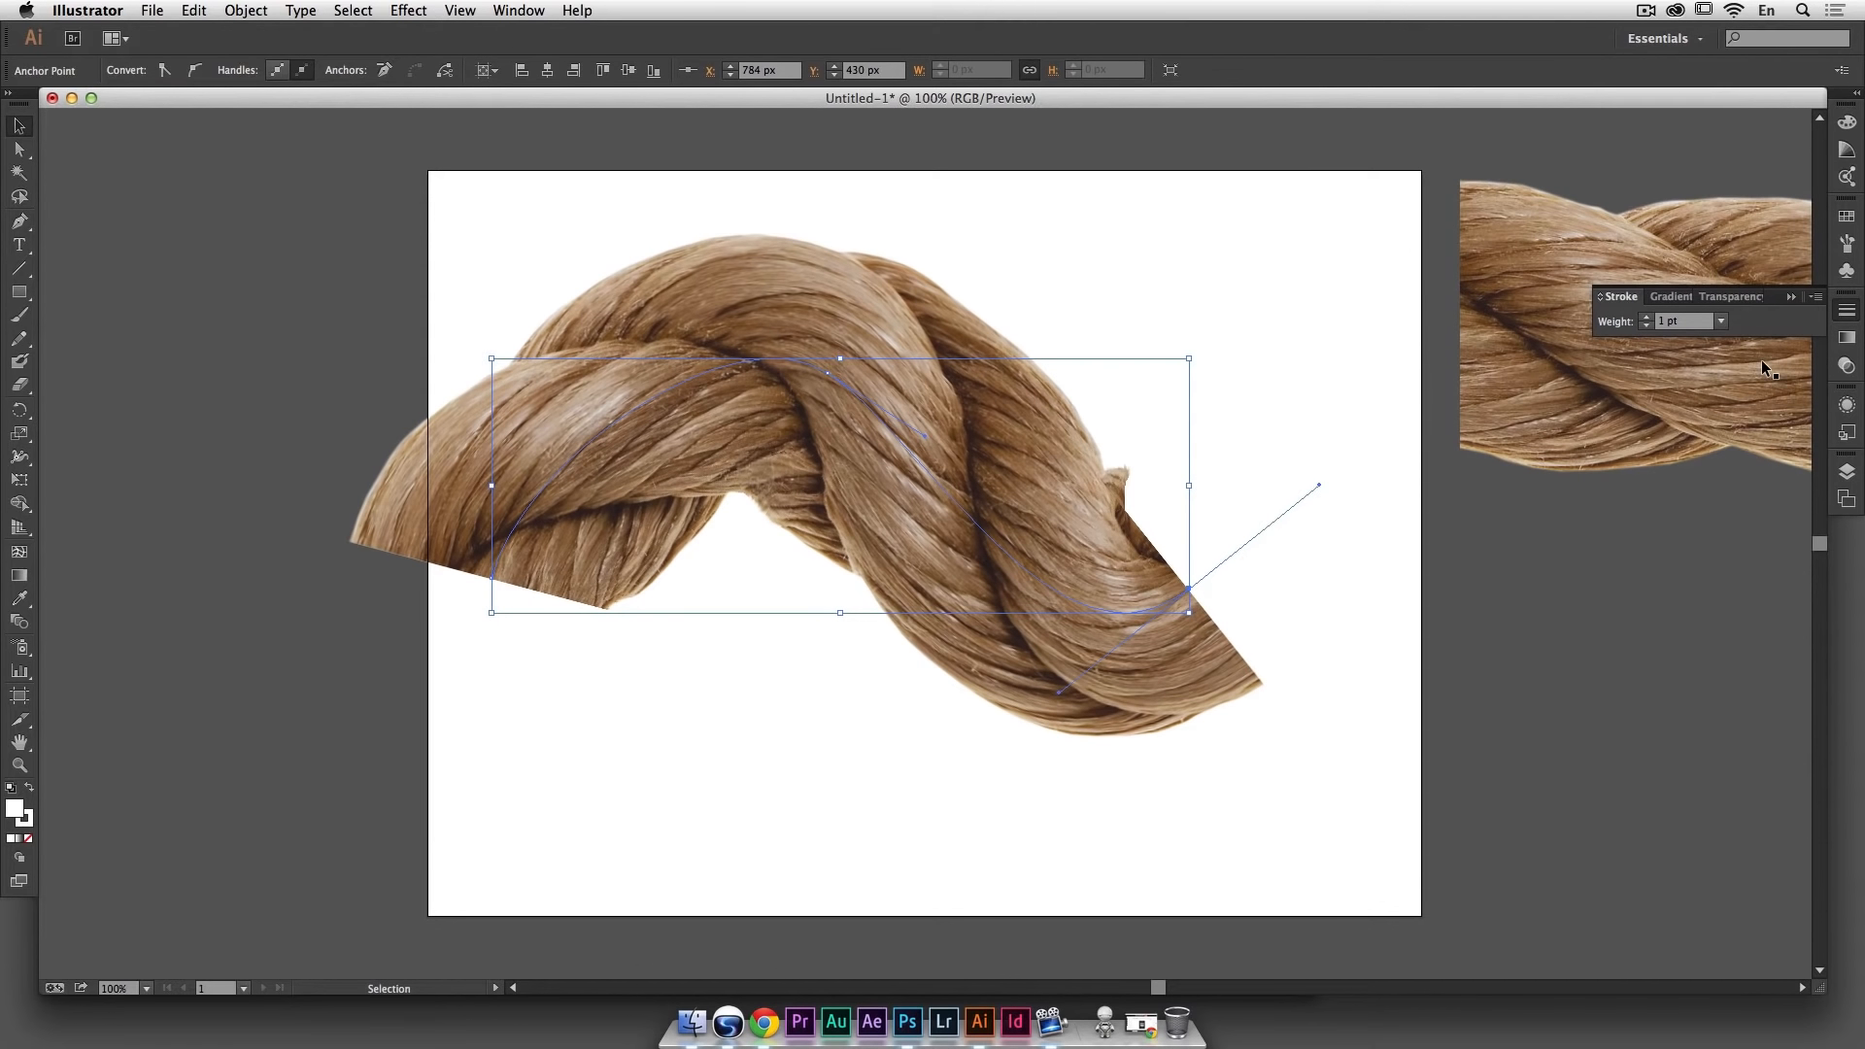
Step: Open the Rope brush's options with Preview enabled, set its scale to 10% and keep the path in view
{"action": "left_click", "coordinate": [530, 11]}
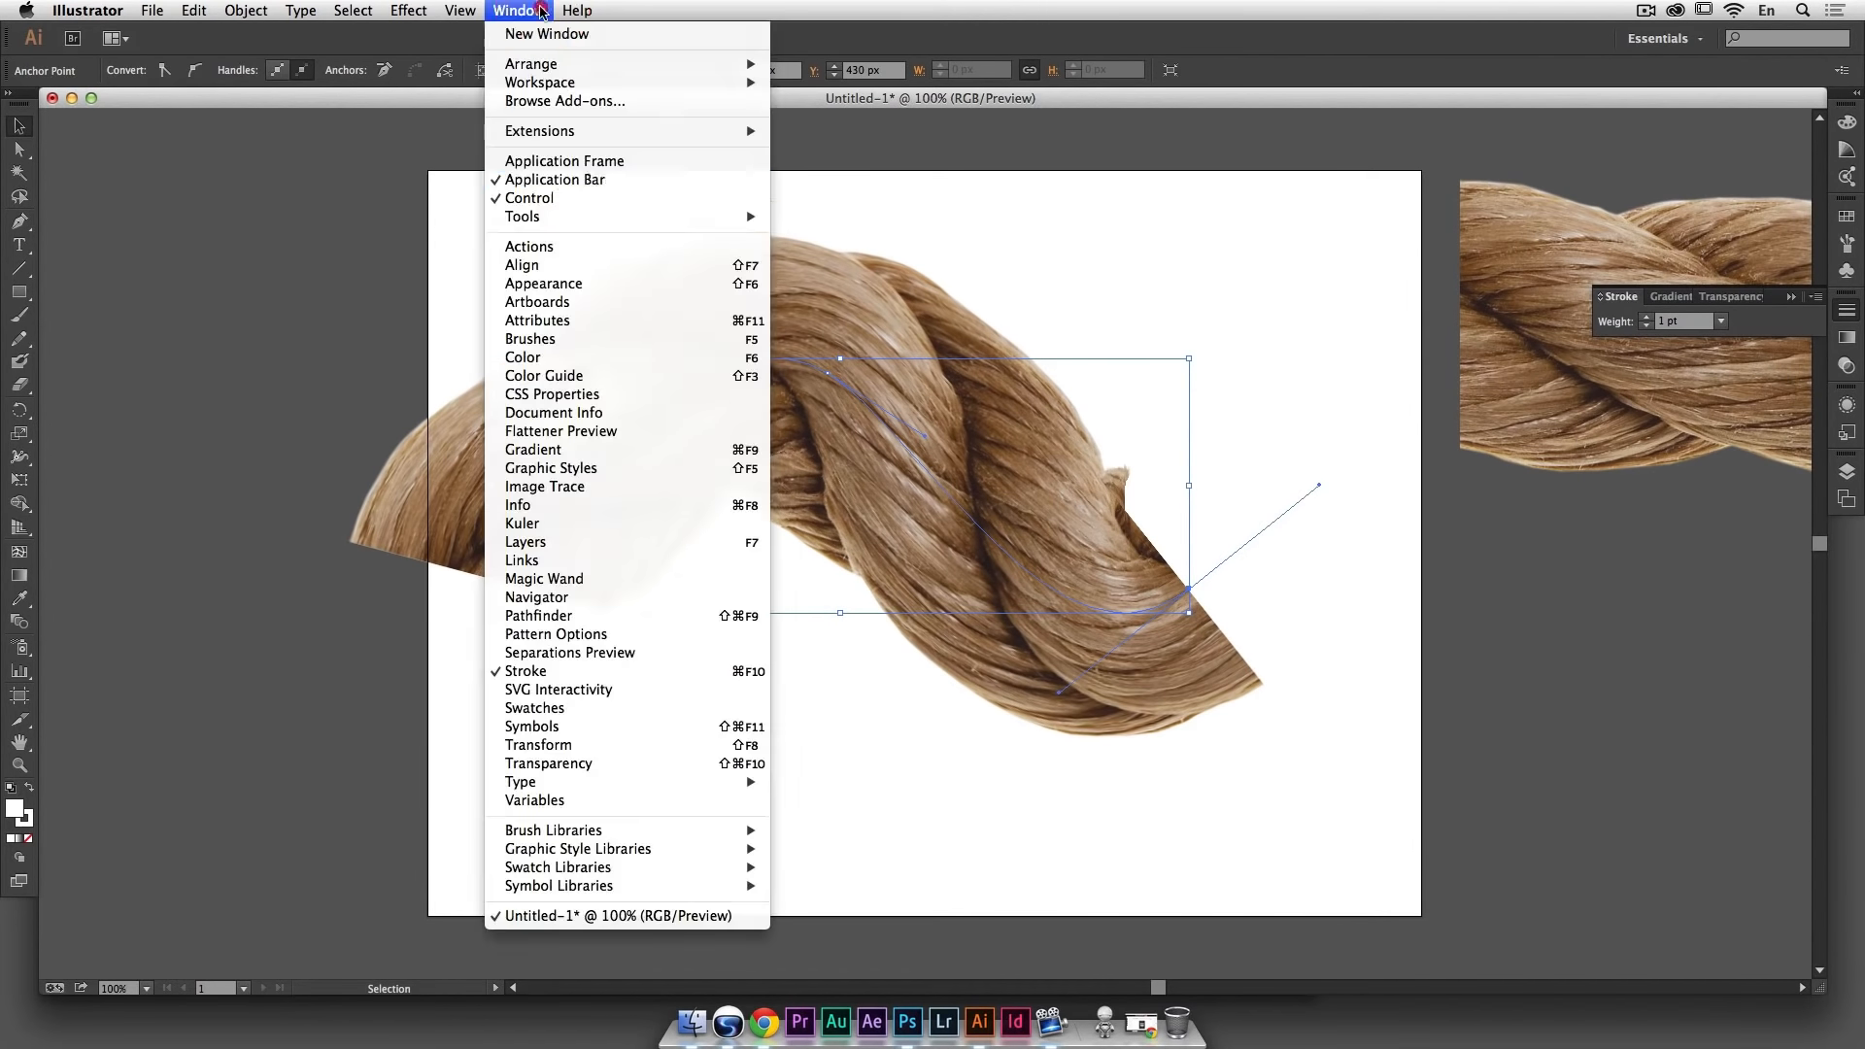
{"action": "left_click", "coordinate": [544, 339]}
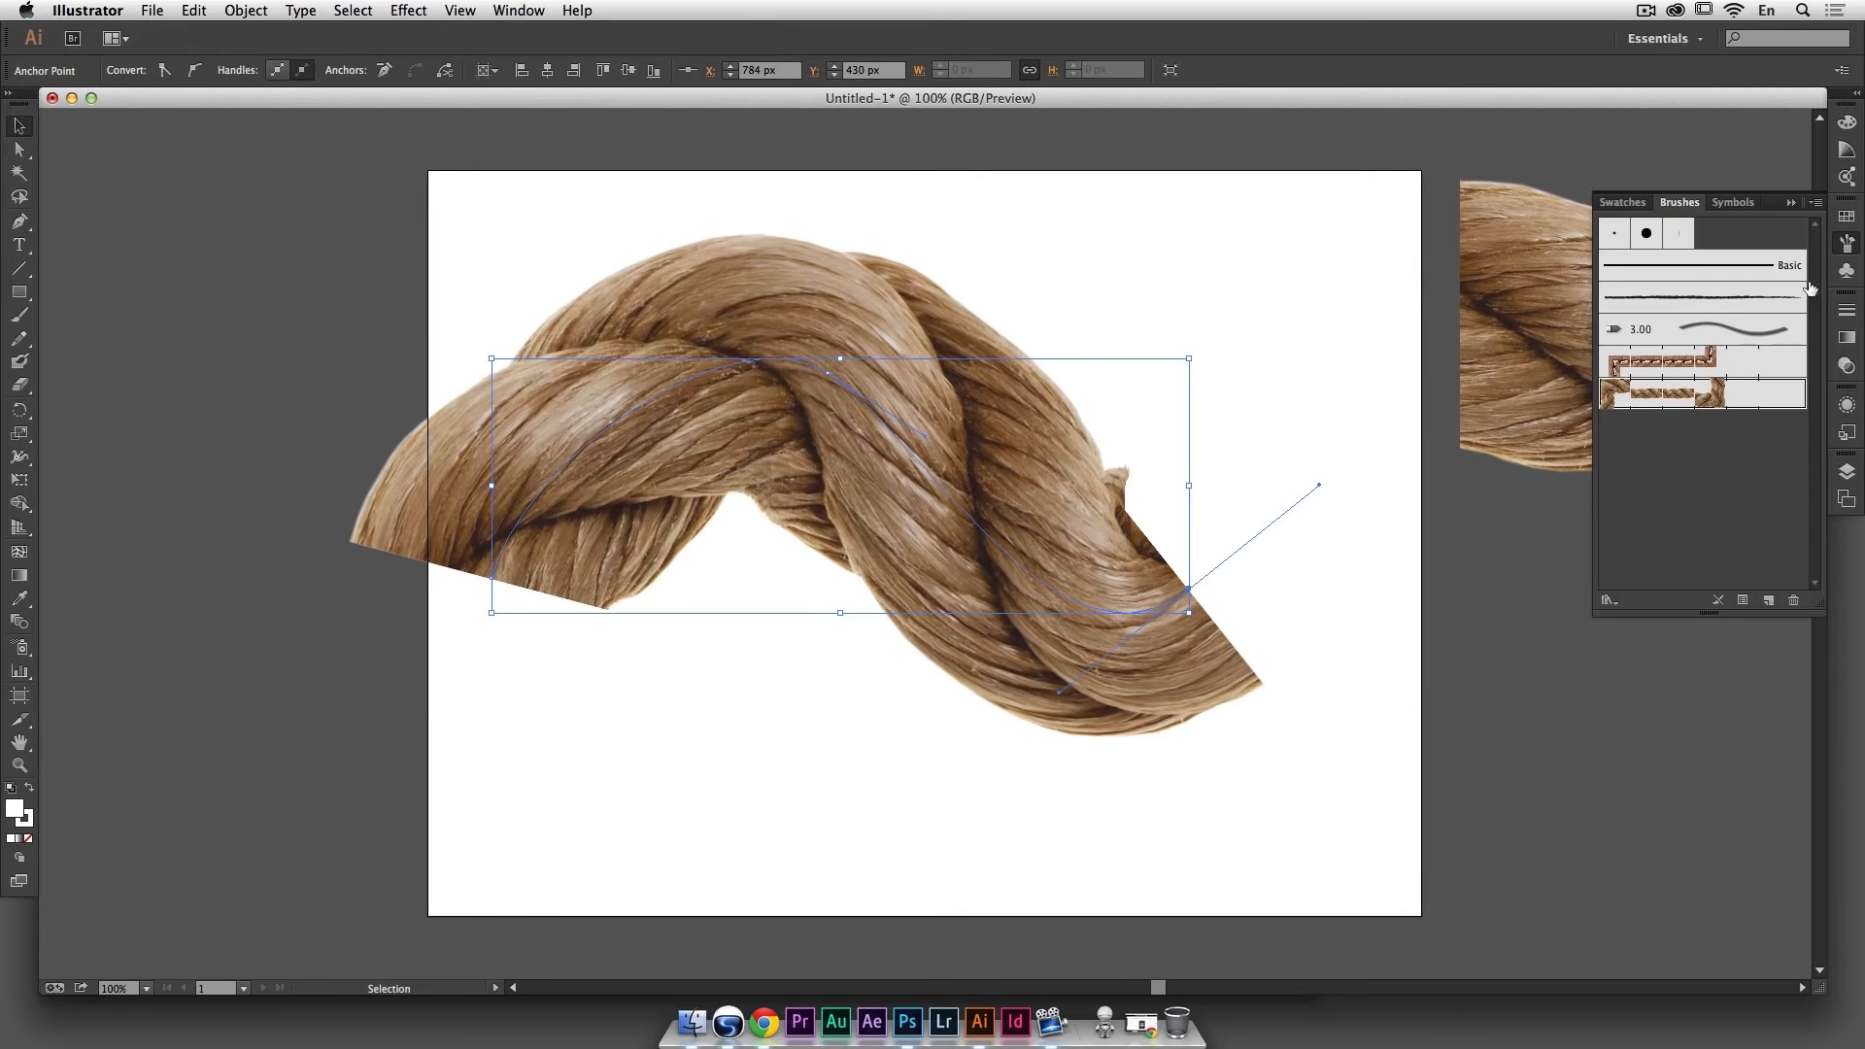
{"action": "double_click", "coordinate": [1727, 394]}
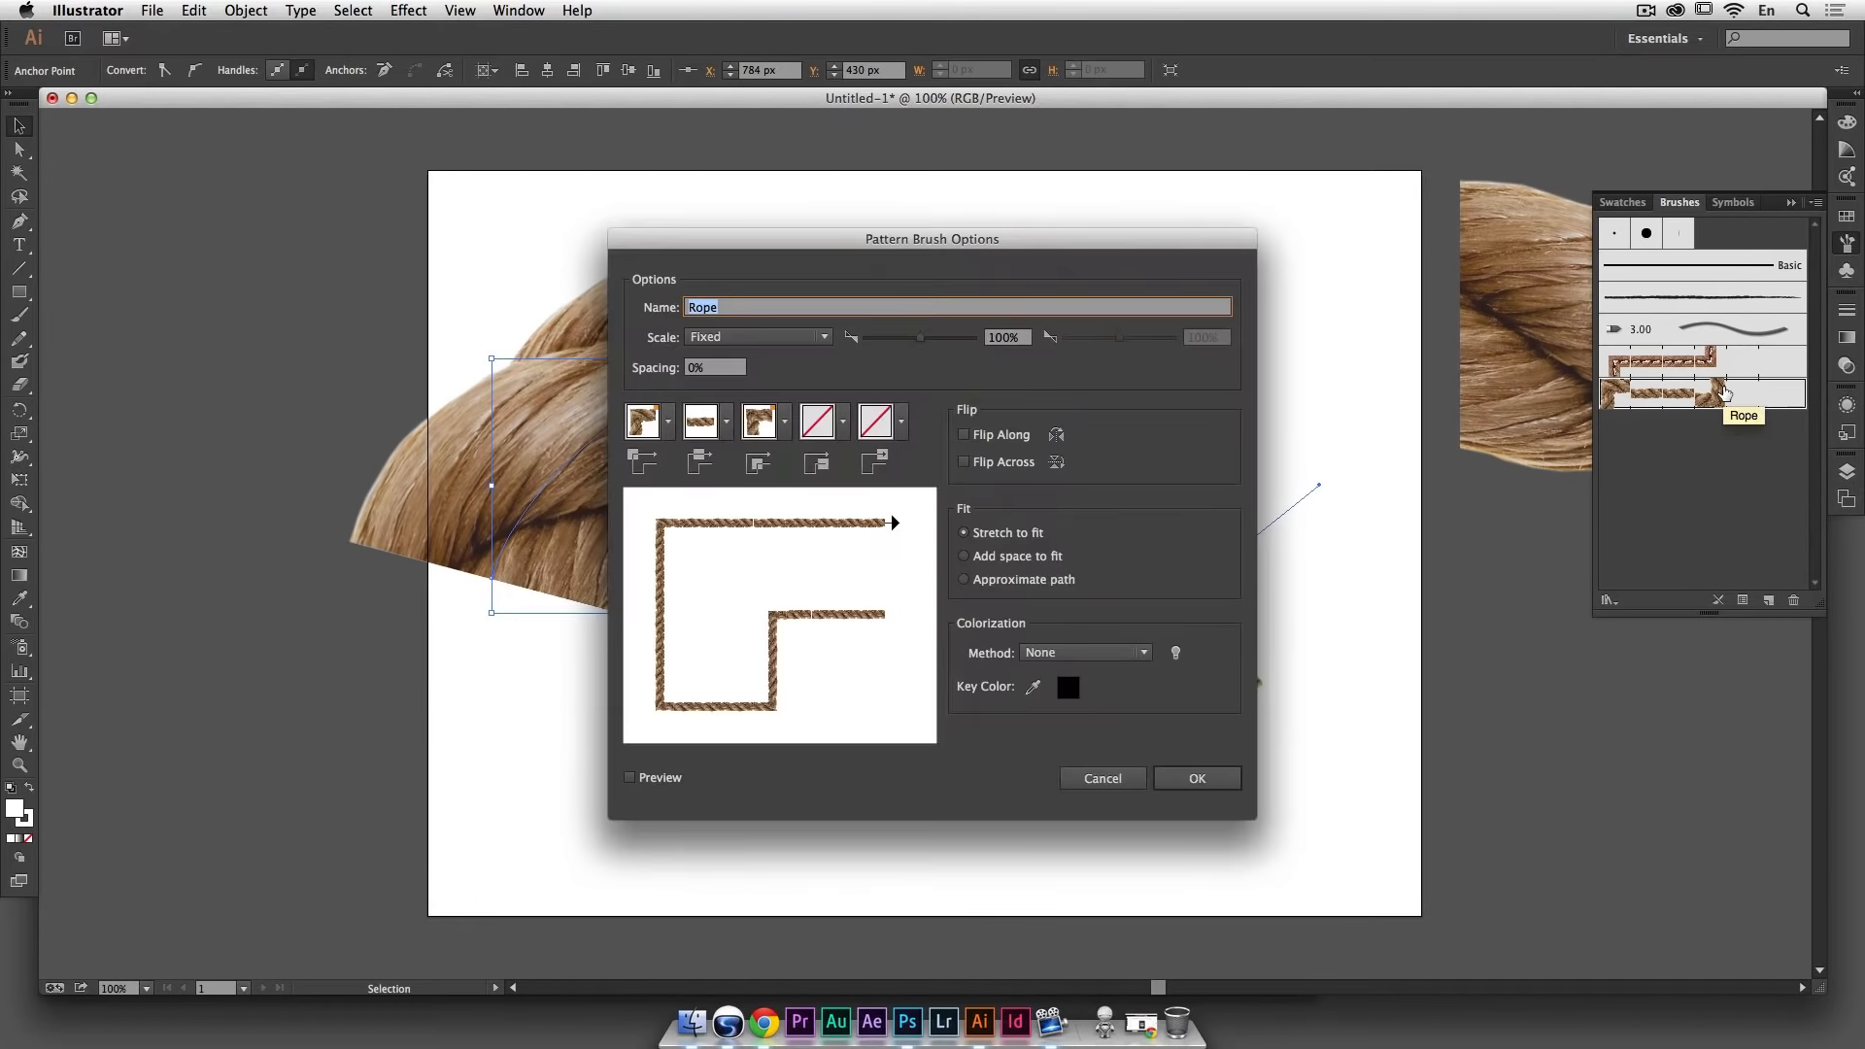
{"action": "left_click", "coordinate": [631, 778]}
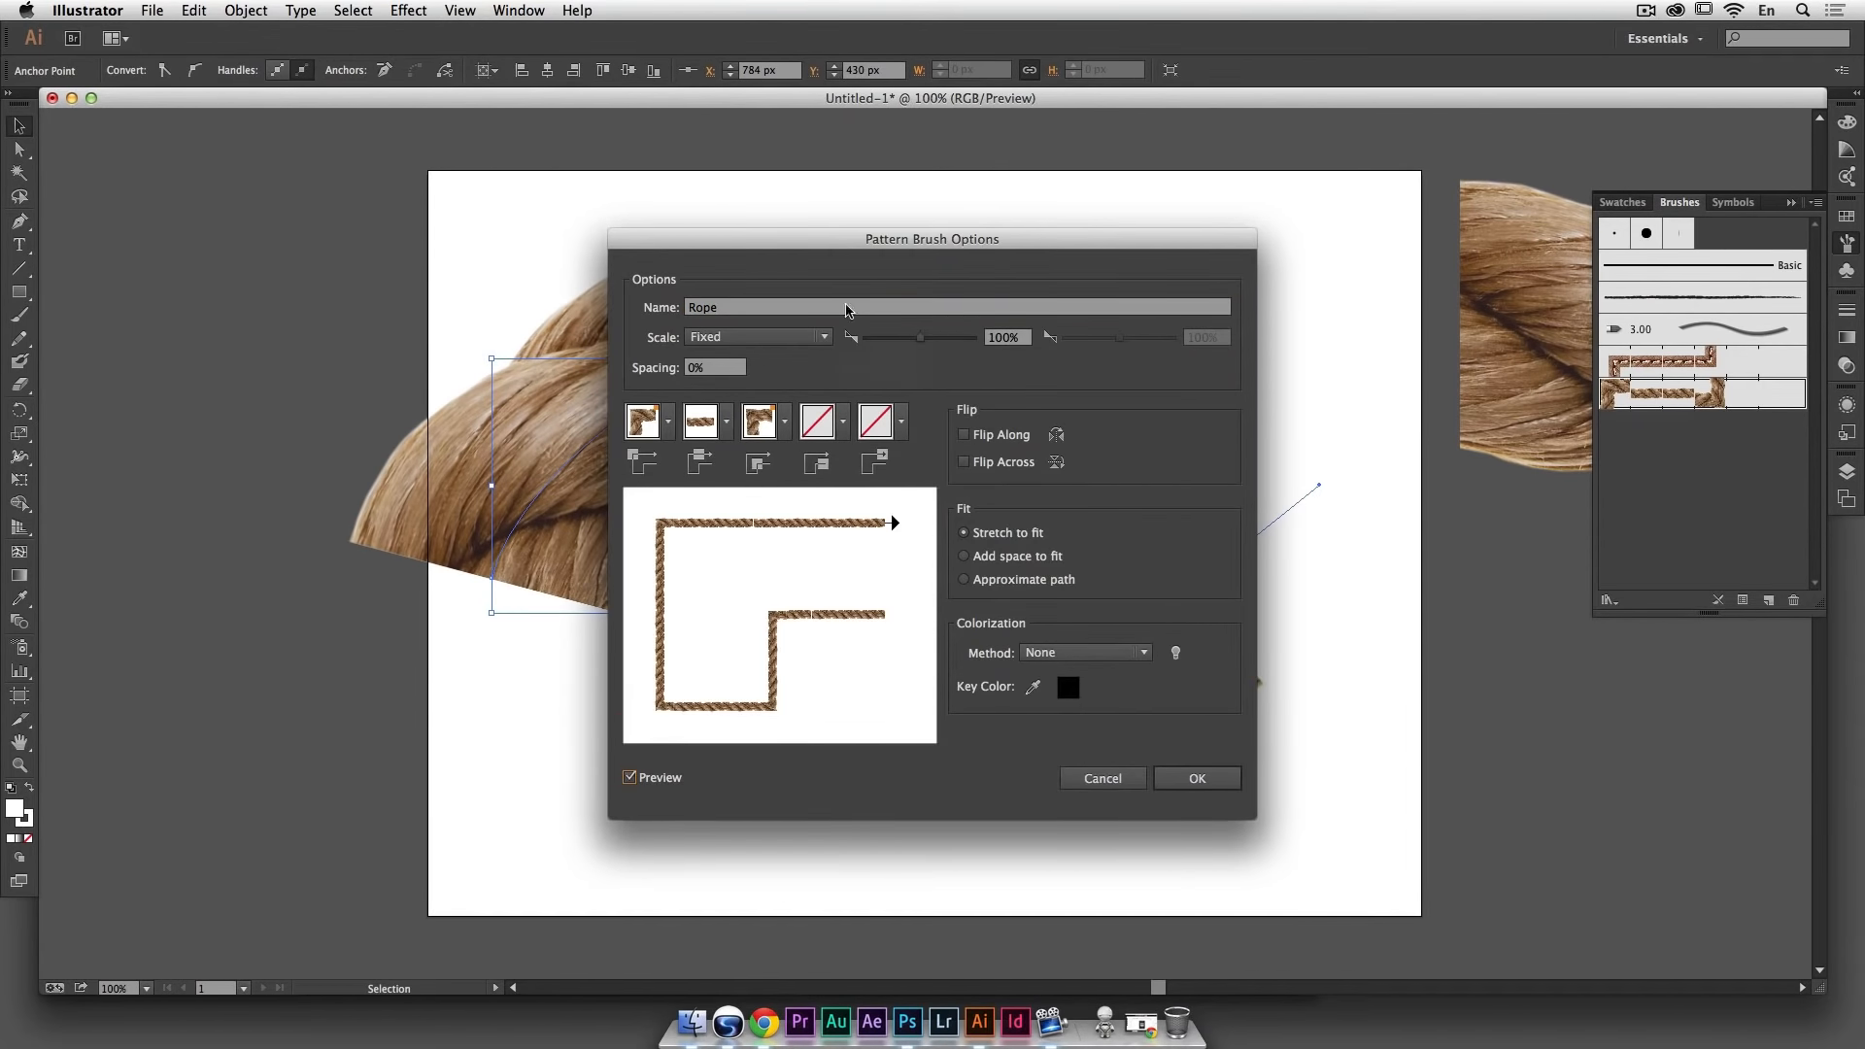
{"action": "left_click_drag", "start_coordinate": [828, 251], "coordinate": [1094, 279]}
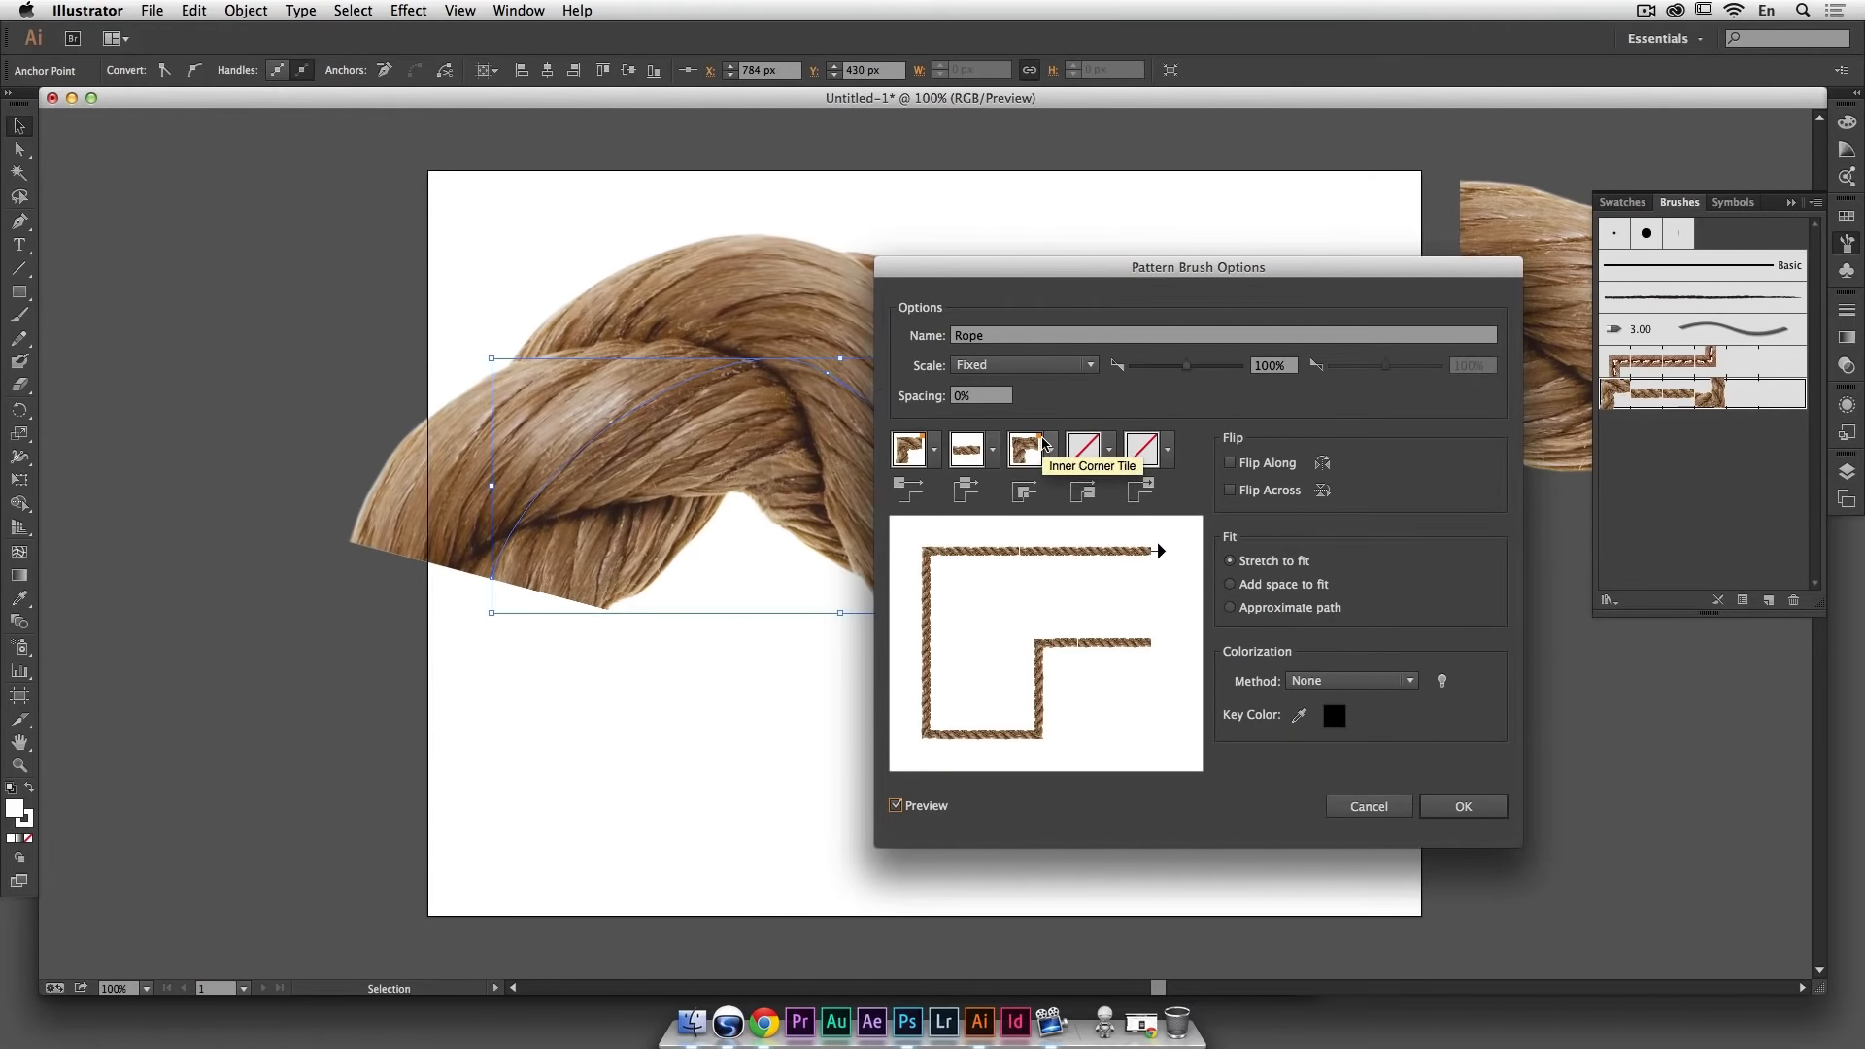
{"action": "left_click_drag", "start_coordinate": [1189, 377], "coordinate": [1142, 374]}
{"action": "mouse_move", "coordinate": [1084, 272]}
{"action": "left_mouse_down"}
{"action": "mouse_move", "coordinate": [1429, 314]}
{"action": "mouse_move", "coordinate": [1324, 231]}
{"action": "left_mouse_up"}
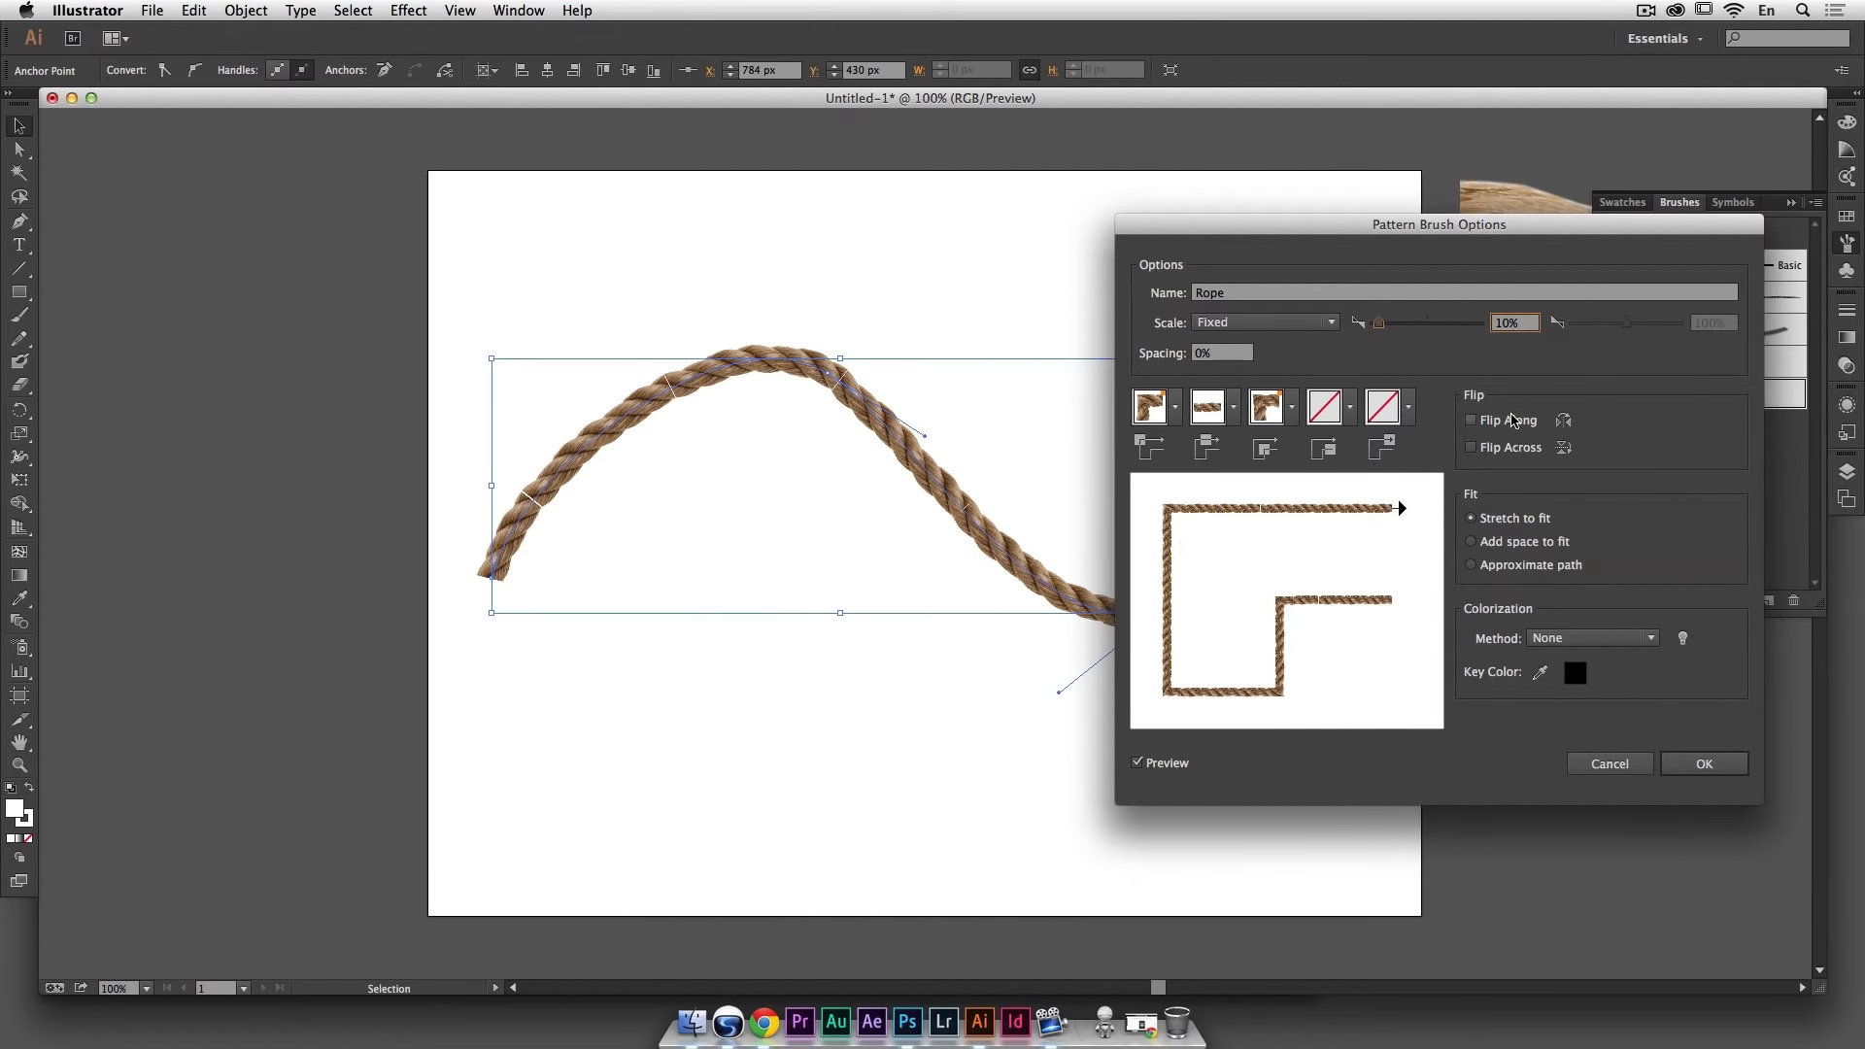
{"action": "mouse_move", "coordinate": [1465, 232]}
{"action": "left_mouse_down"}
{"action": "mouse_move", "coordinate": [1610, 226]}
{"action": "mouse_move", "coordinate": [1321, 190]}
{"action": "mouse_move", "coordinate": [1403, 188]}
{"action": "left_mouse_up"}
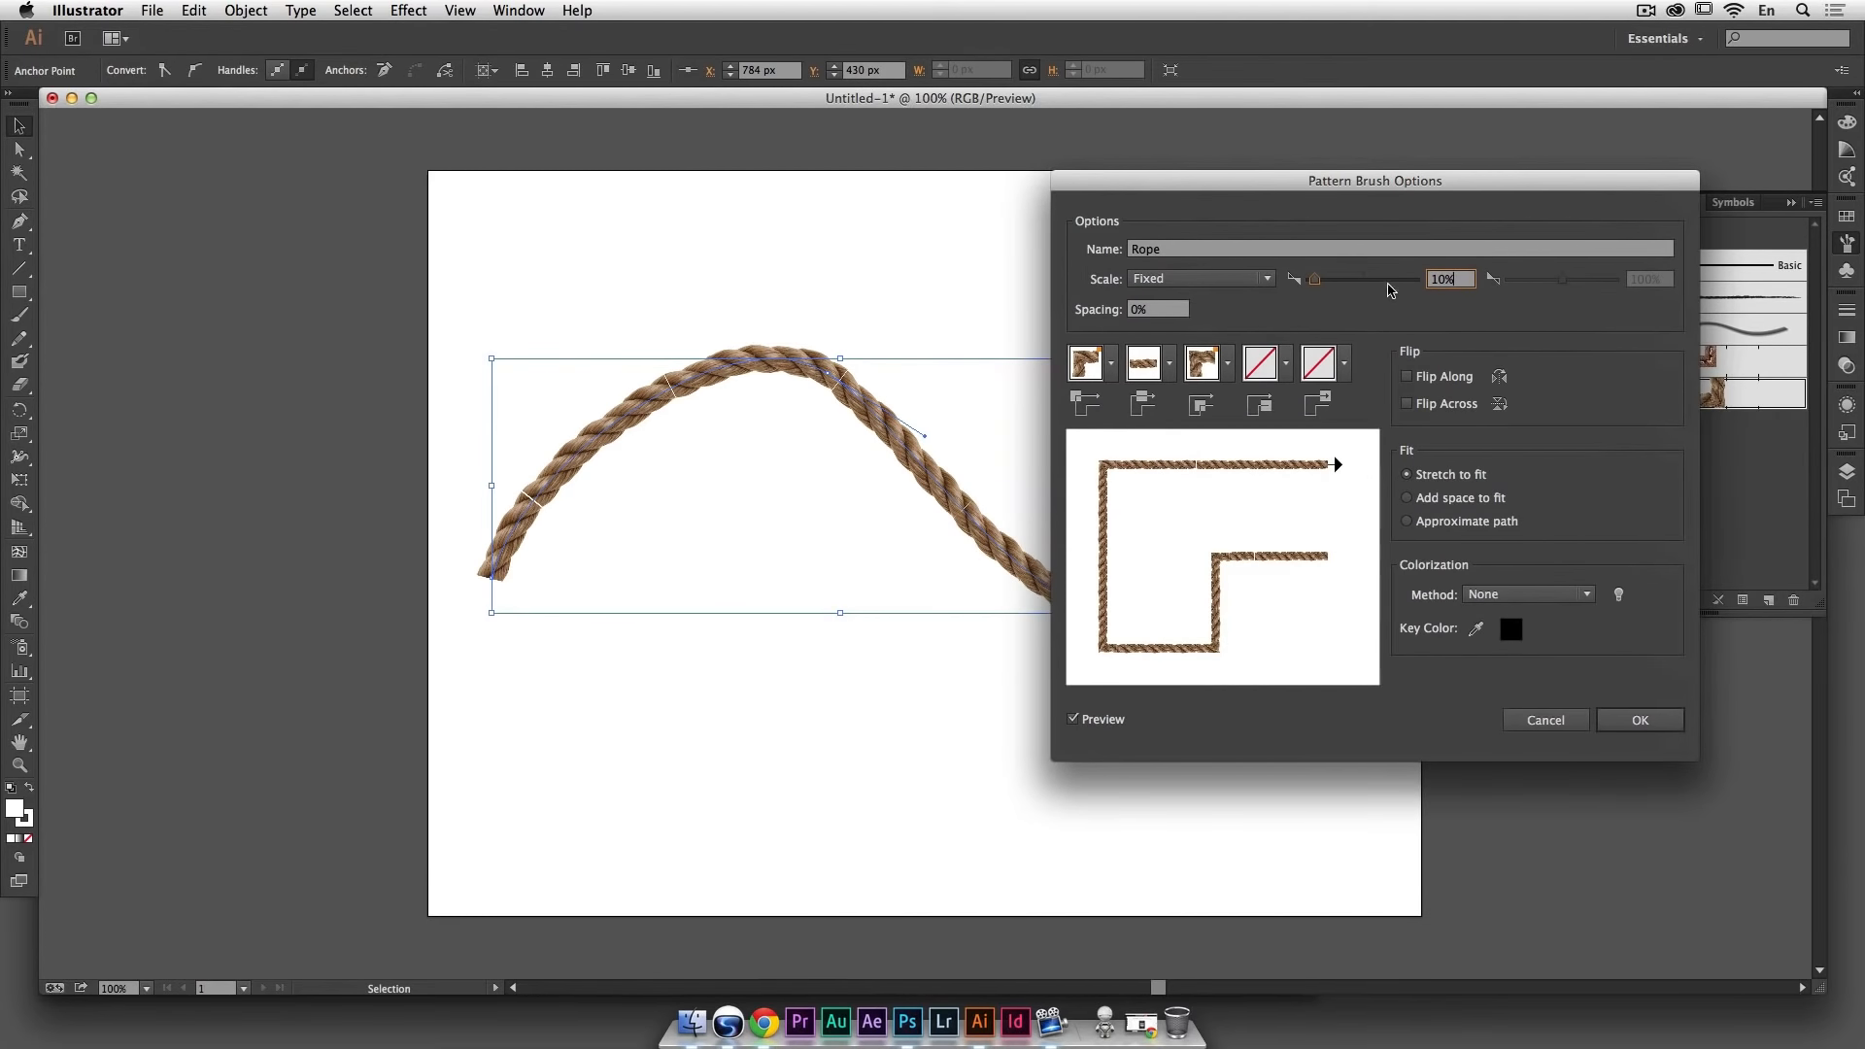
Step: Set the Rope brush's scale to 4%, trying 5% on the way, and apply the change to existing strokes
{"action": "left_click", "coordinate": [1315, 281]}
{"action": "left_click_drag", "start_coordinate": [1312, 281], "coordinate": [1311, 282]}
{"action": "left_click_drag", "start_coordinate": [1313, 282], "coordinate": [1311, 283]}
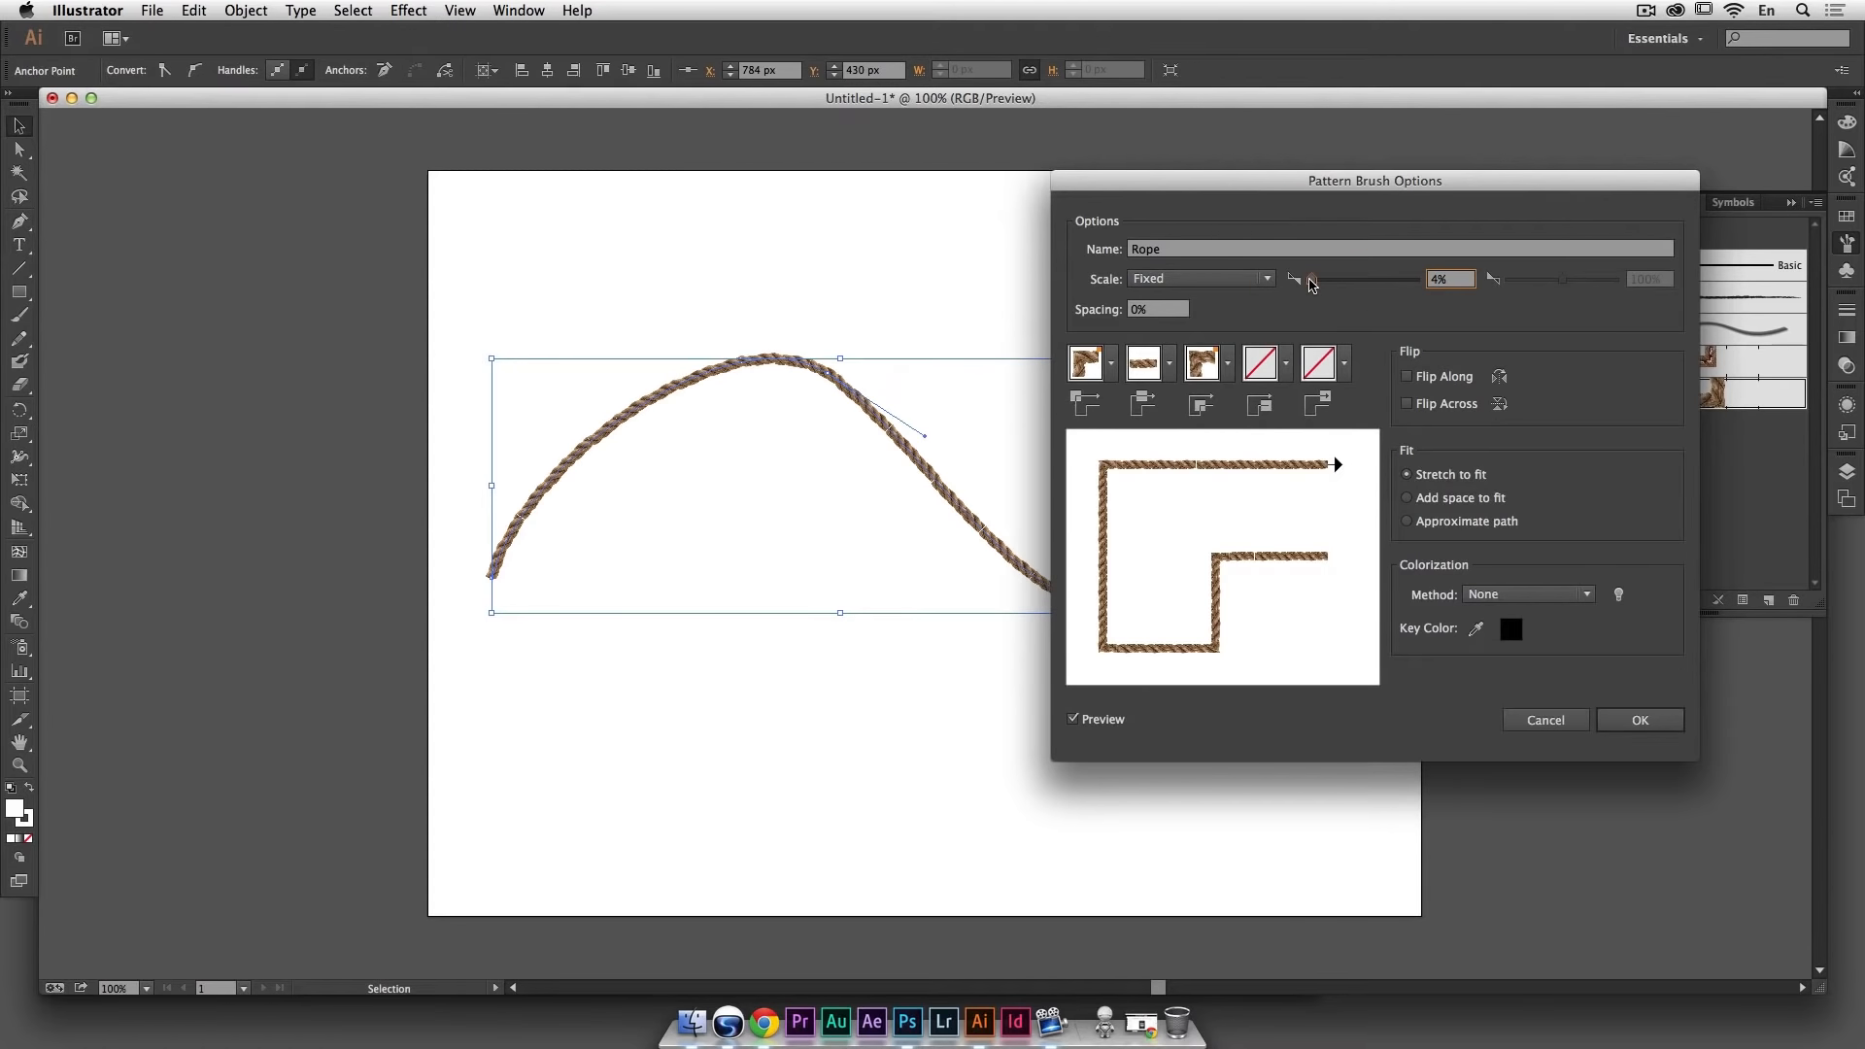
{"action": "left_click", "coordinate": [1468, 280]}
{"action": "type", "text": "5"}
{"action": "key", "text": "Tab"}
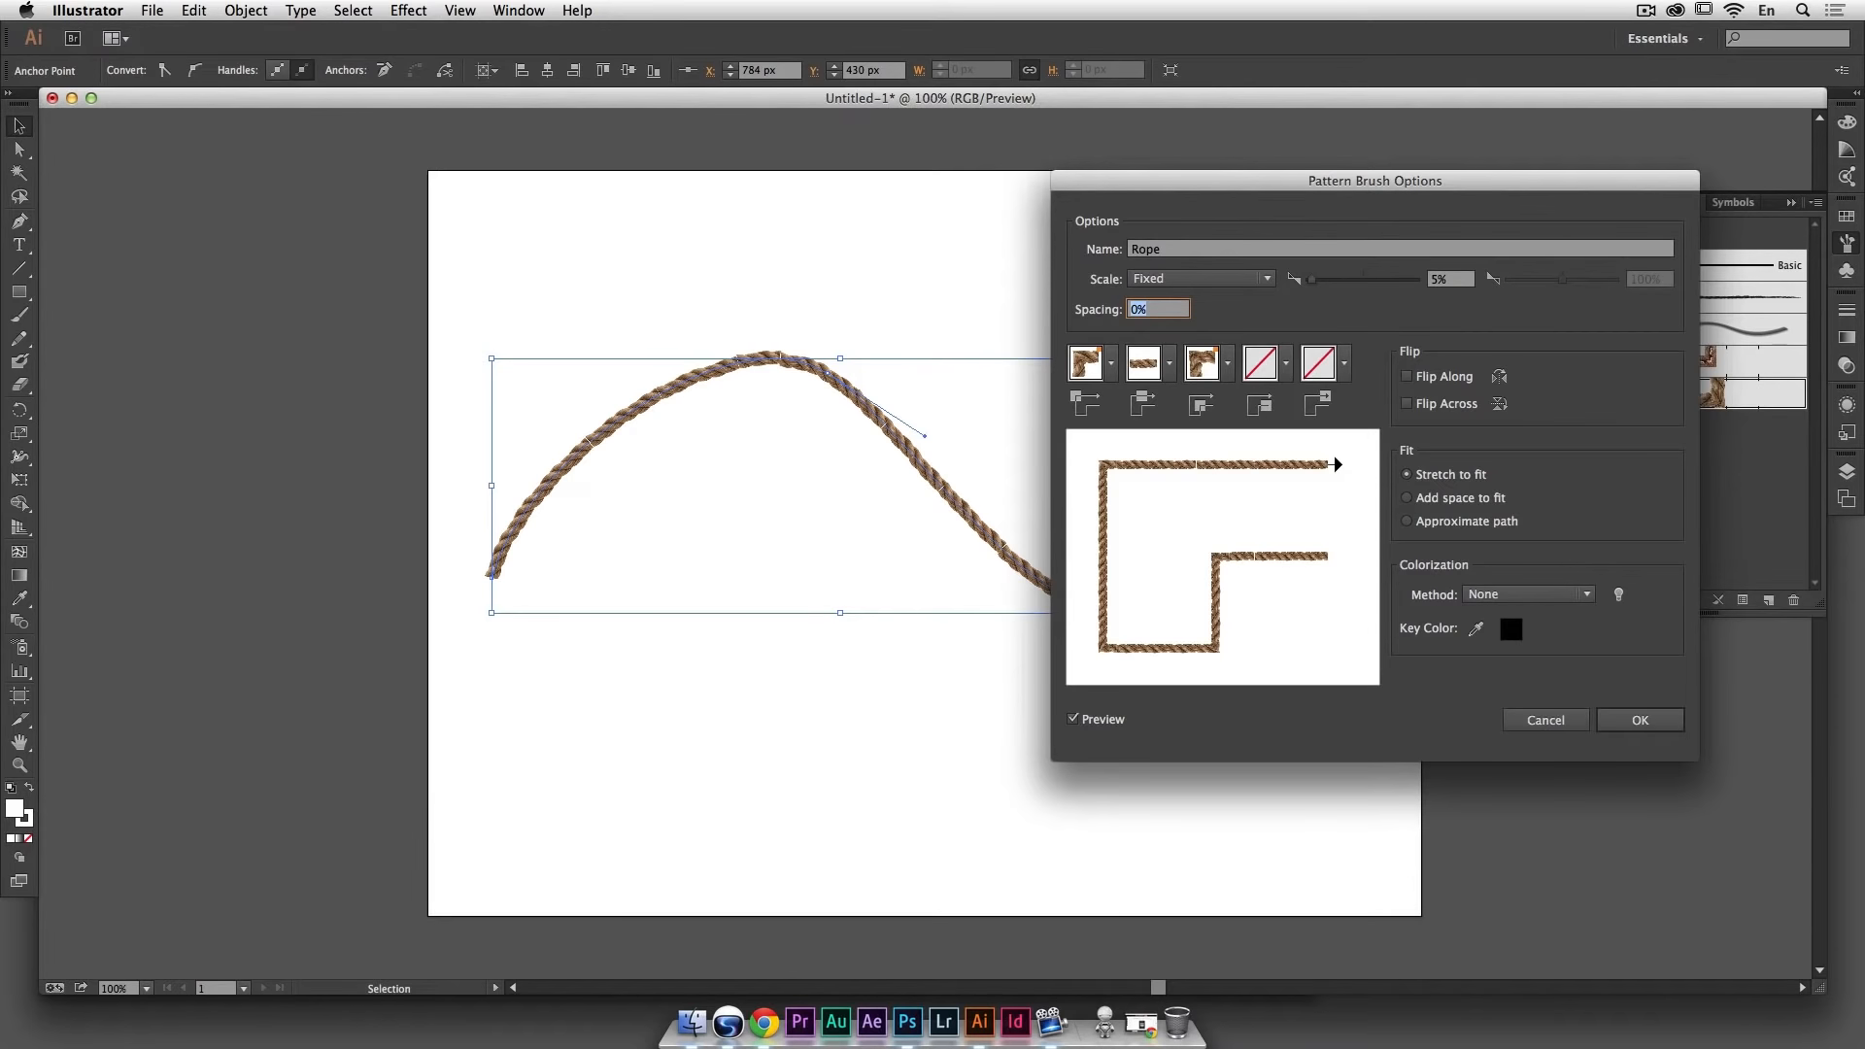
{"action": "left_click", "coordinate": [1462, 280]}
{"action": "type", "text": "4"}
{"action": "key", "text": "Tab"}
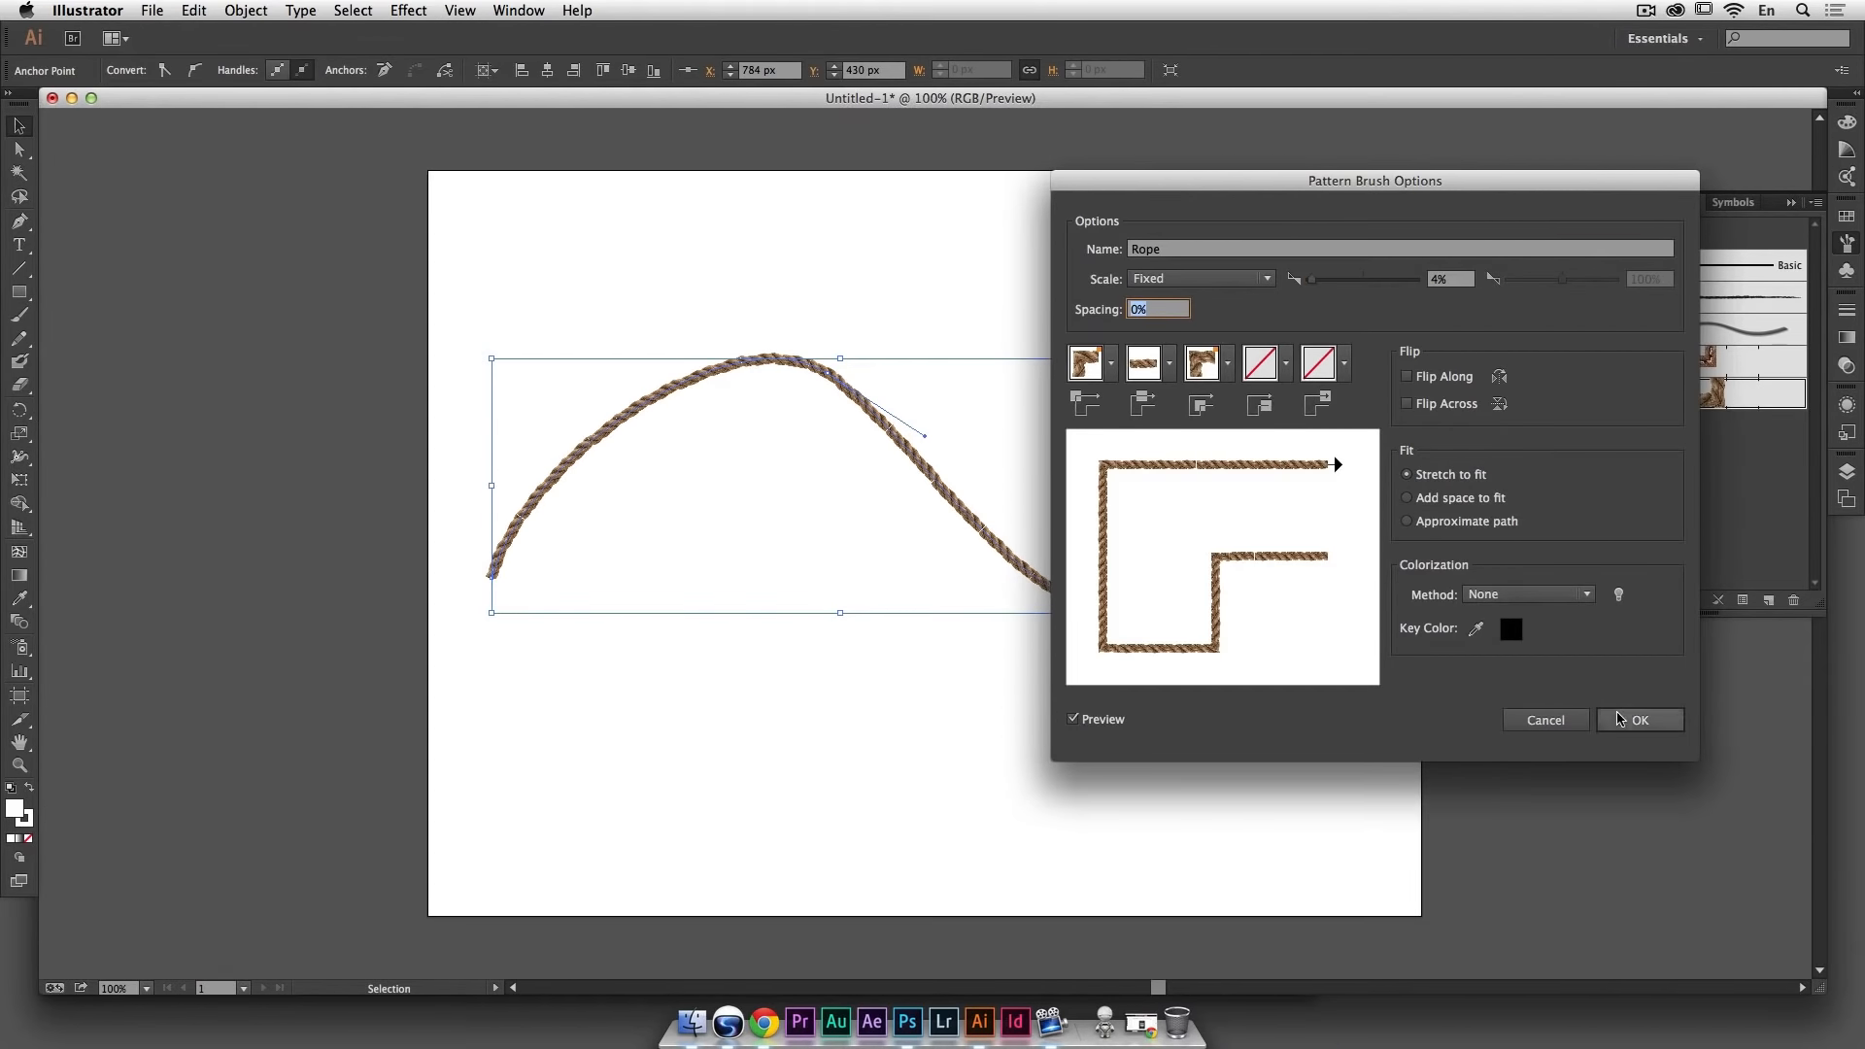
{"action": "left_click", "coordinate": [1640, 720]}
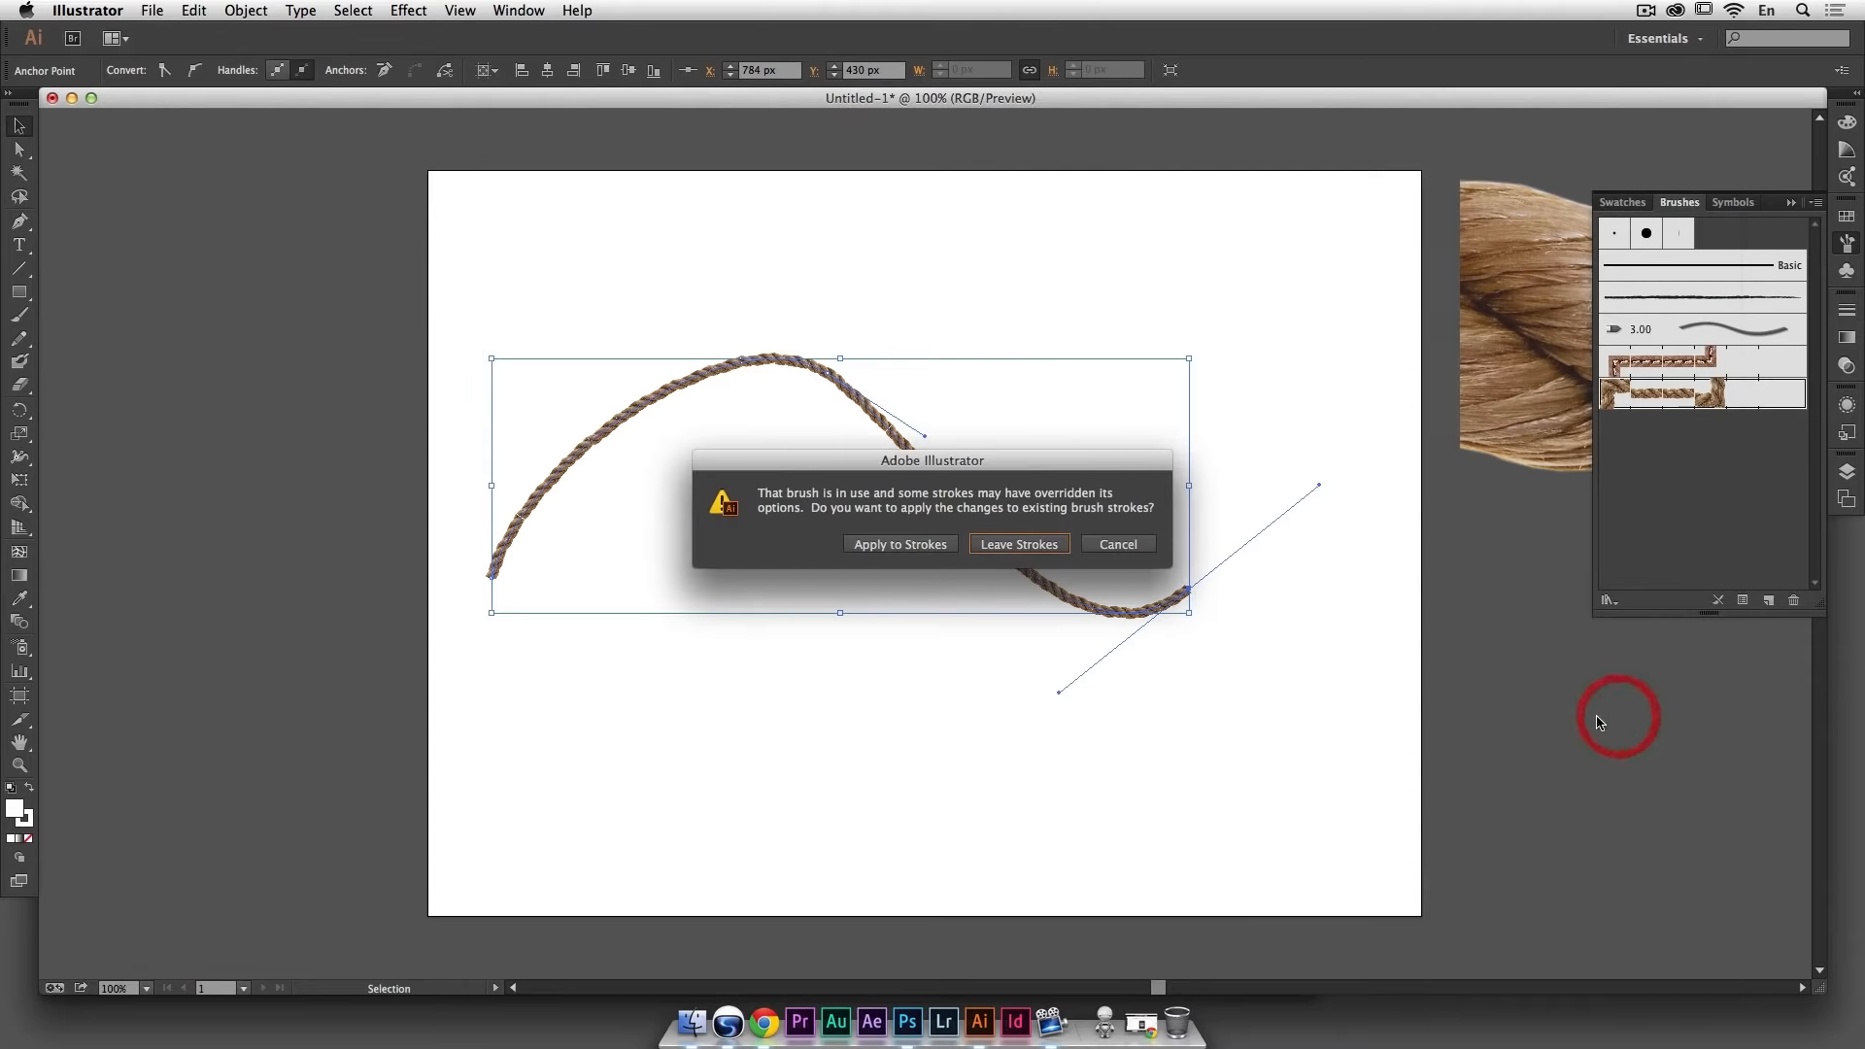
{"action": "left_click", "coordinate": [933, 546]}
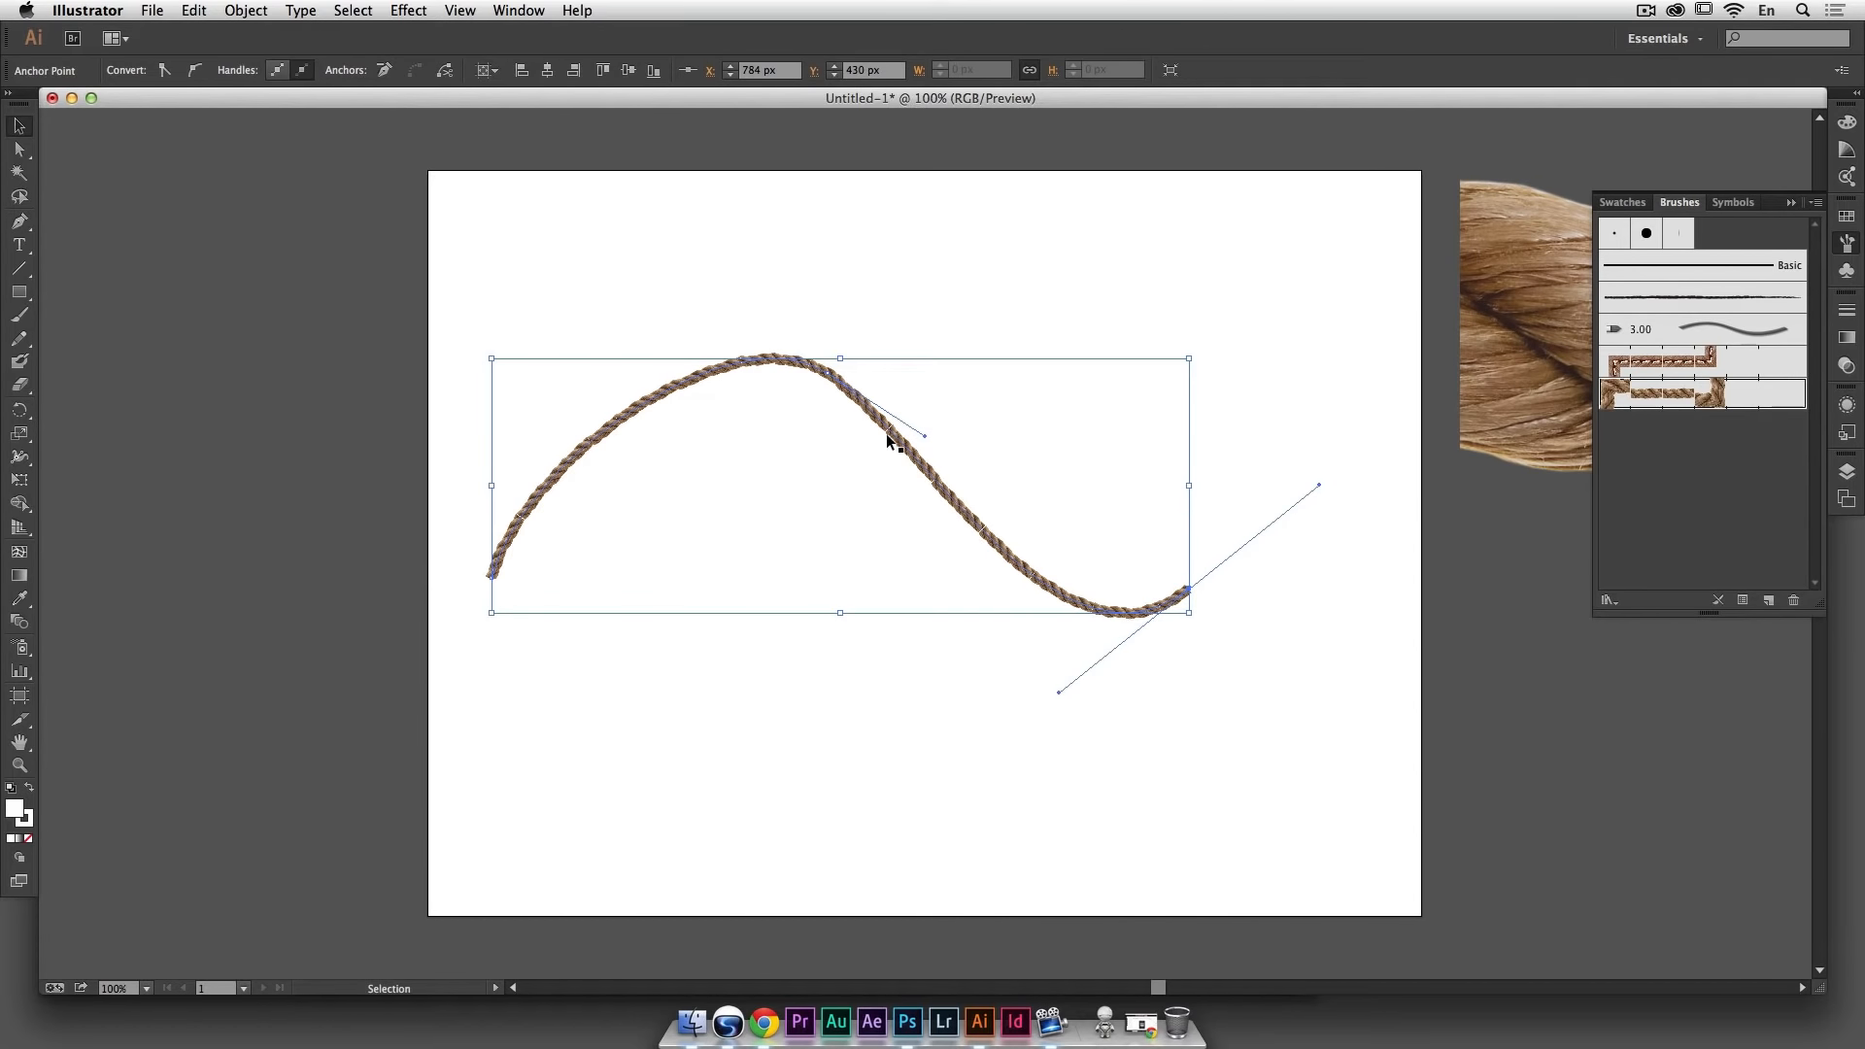
Step: Move the rope path lower on the artboard to about X 212 px, Y 449 px
{"action": "left_click_drag", "start_coordinate": [892, 439], "coordinate": [945, 612]}
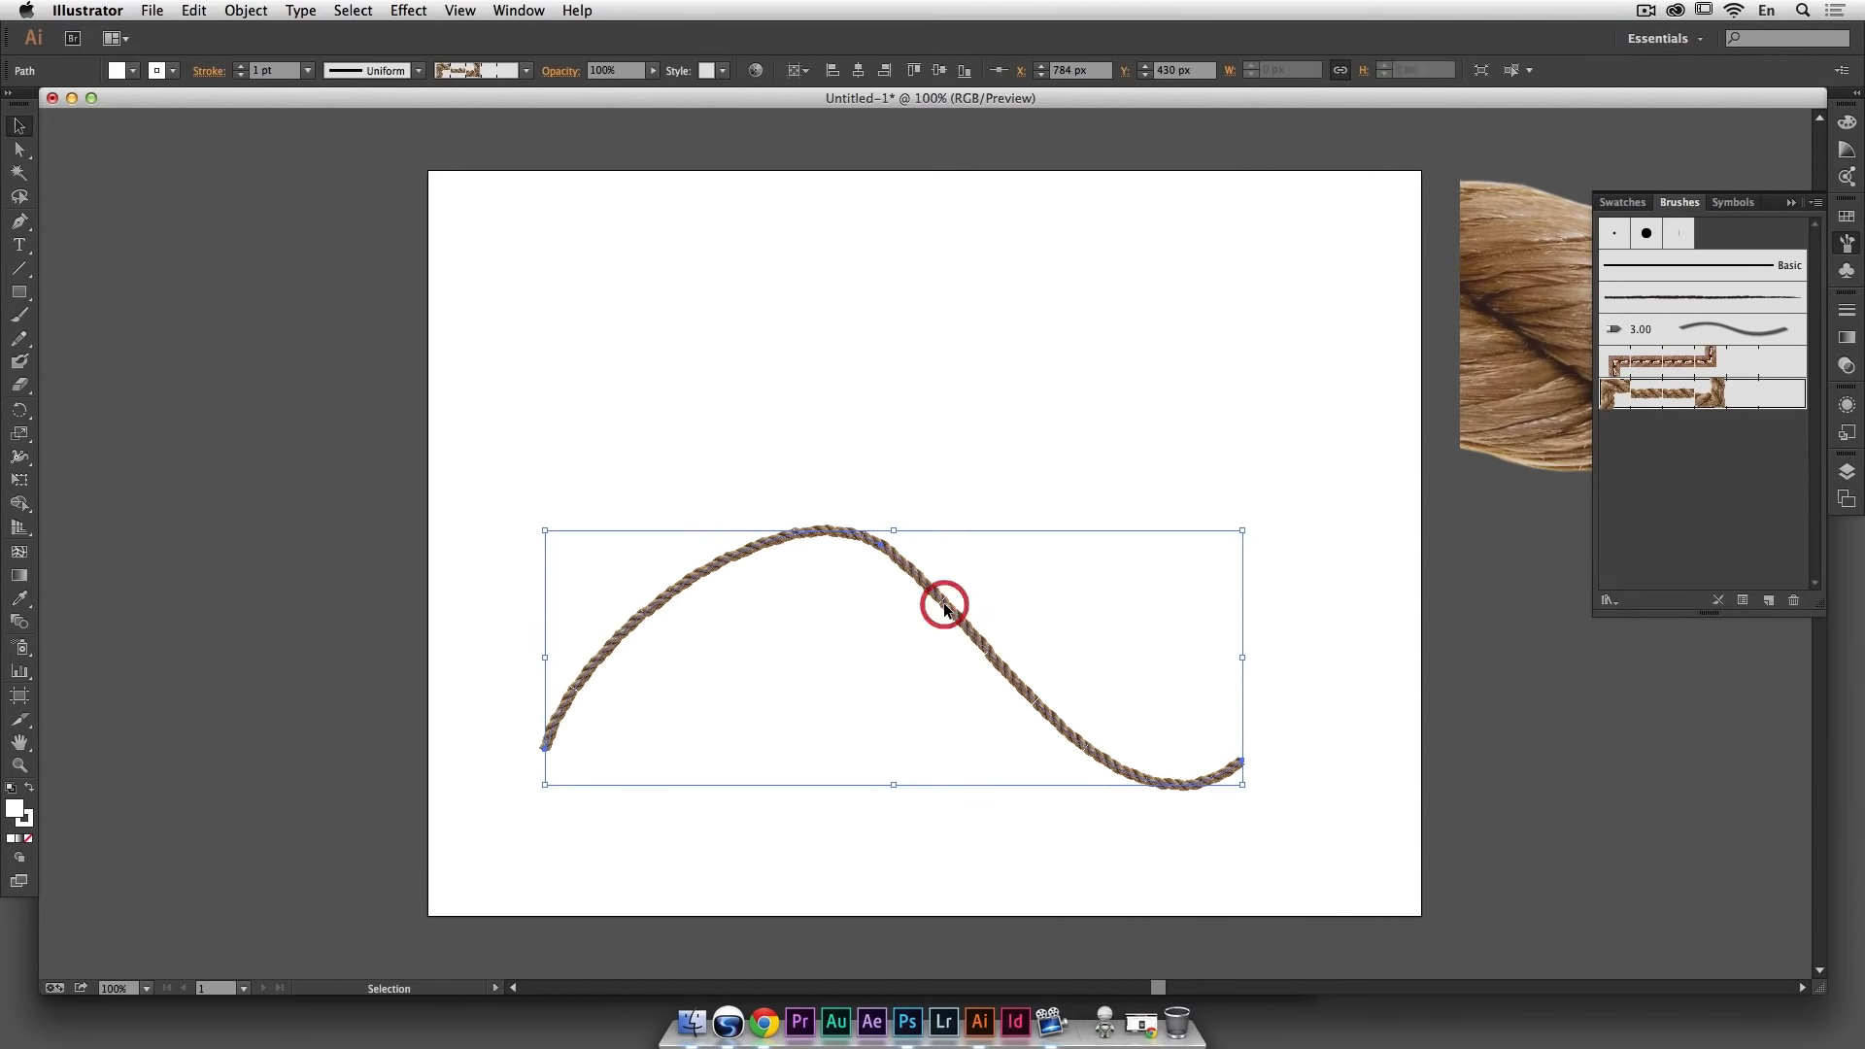
{"action": "left_click", "coordinate": [1459, 731]}
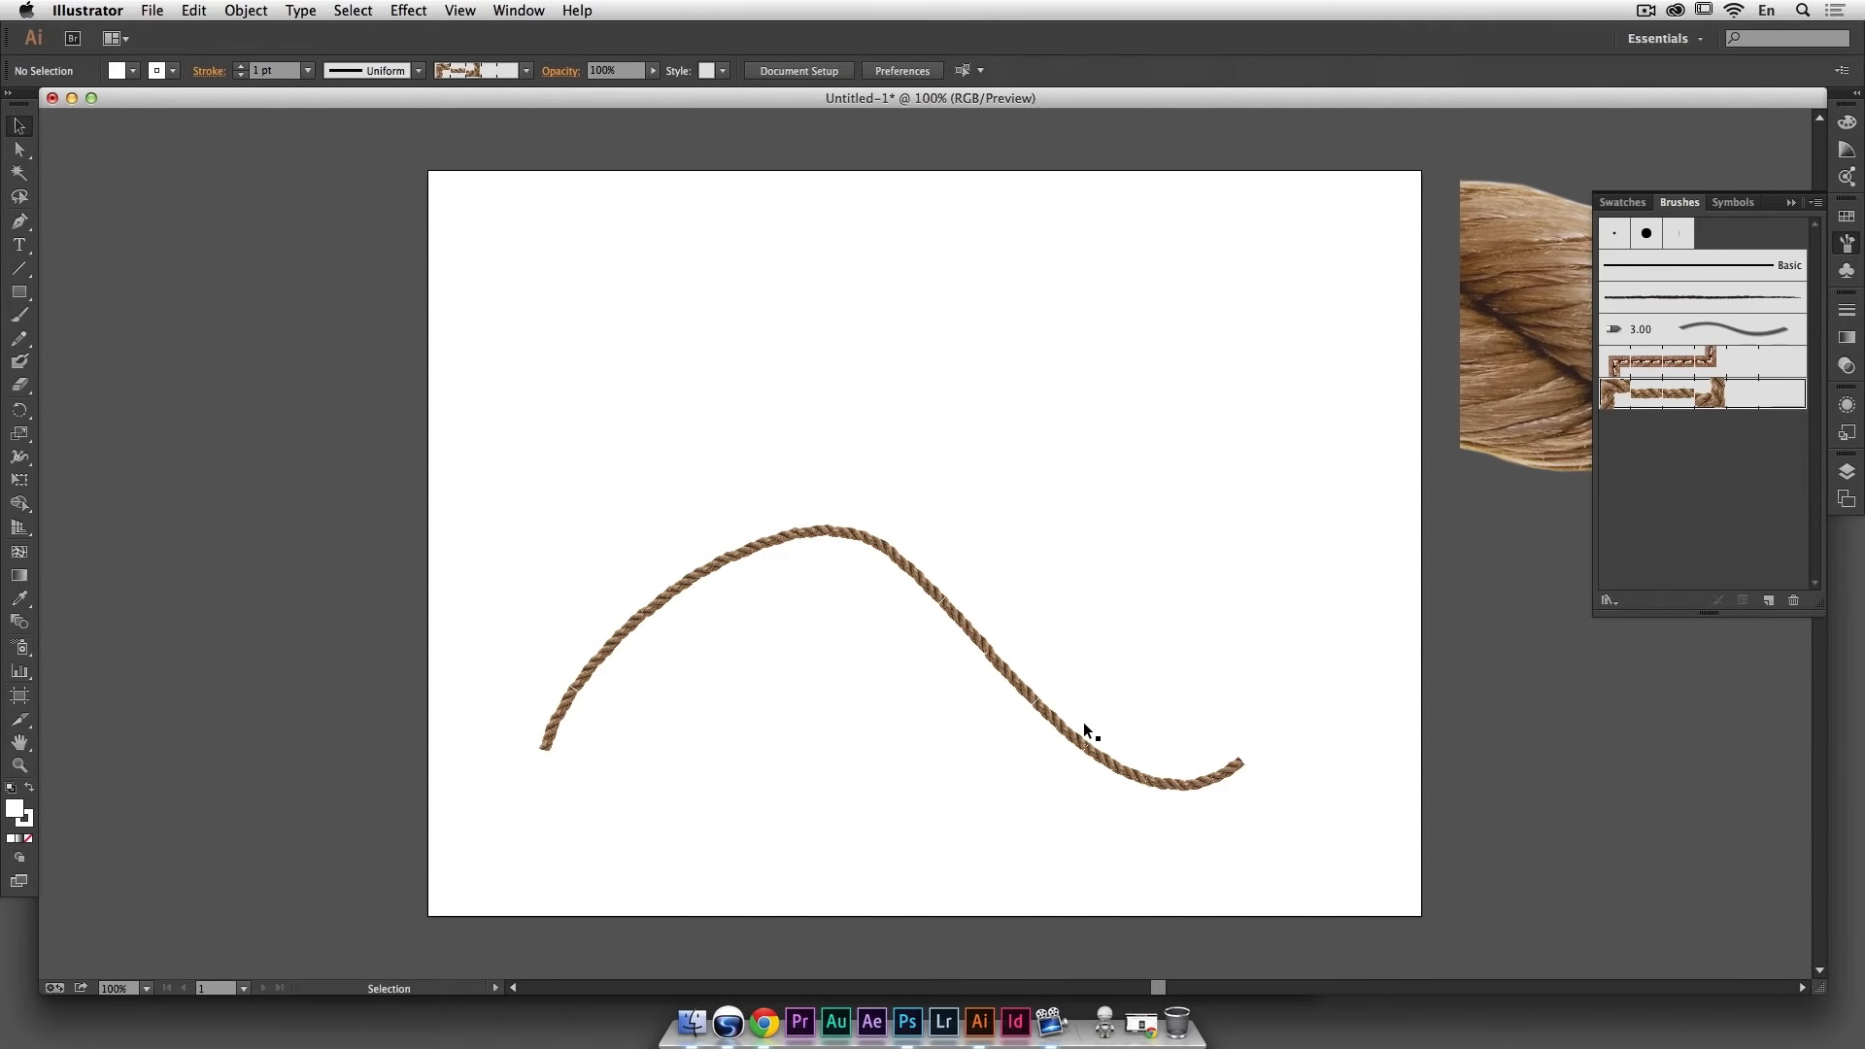
{"action": "left_click_drag", "start_coordinate": [1052, 724], "coordinate": [1137, 798]}
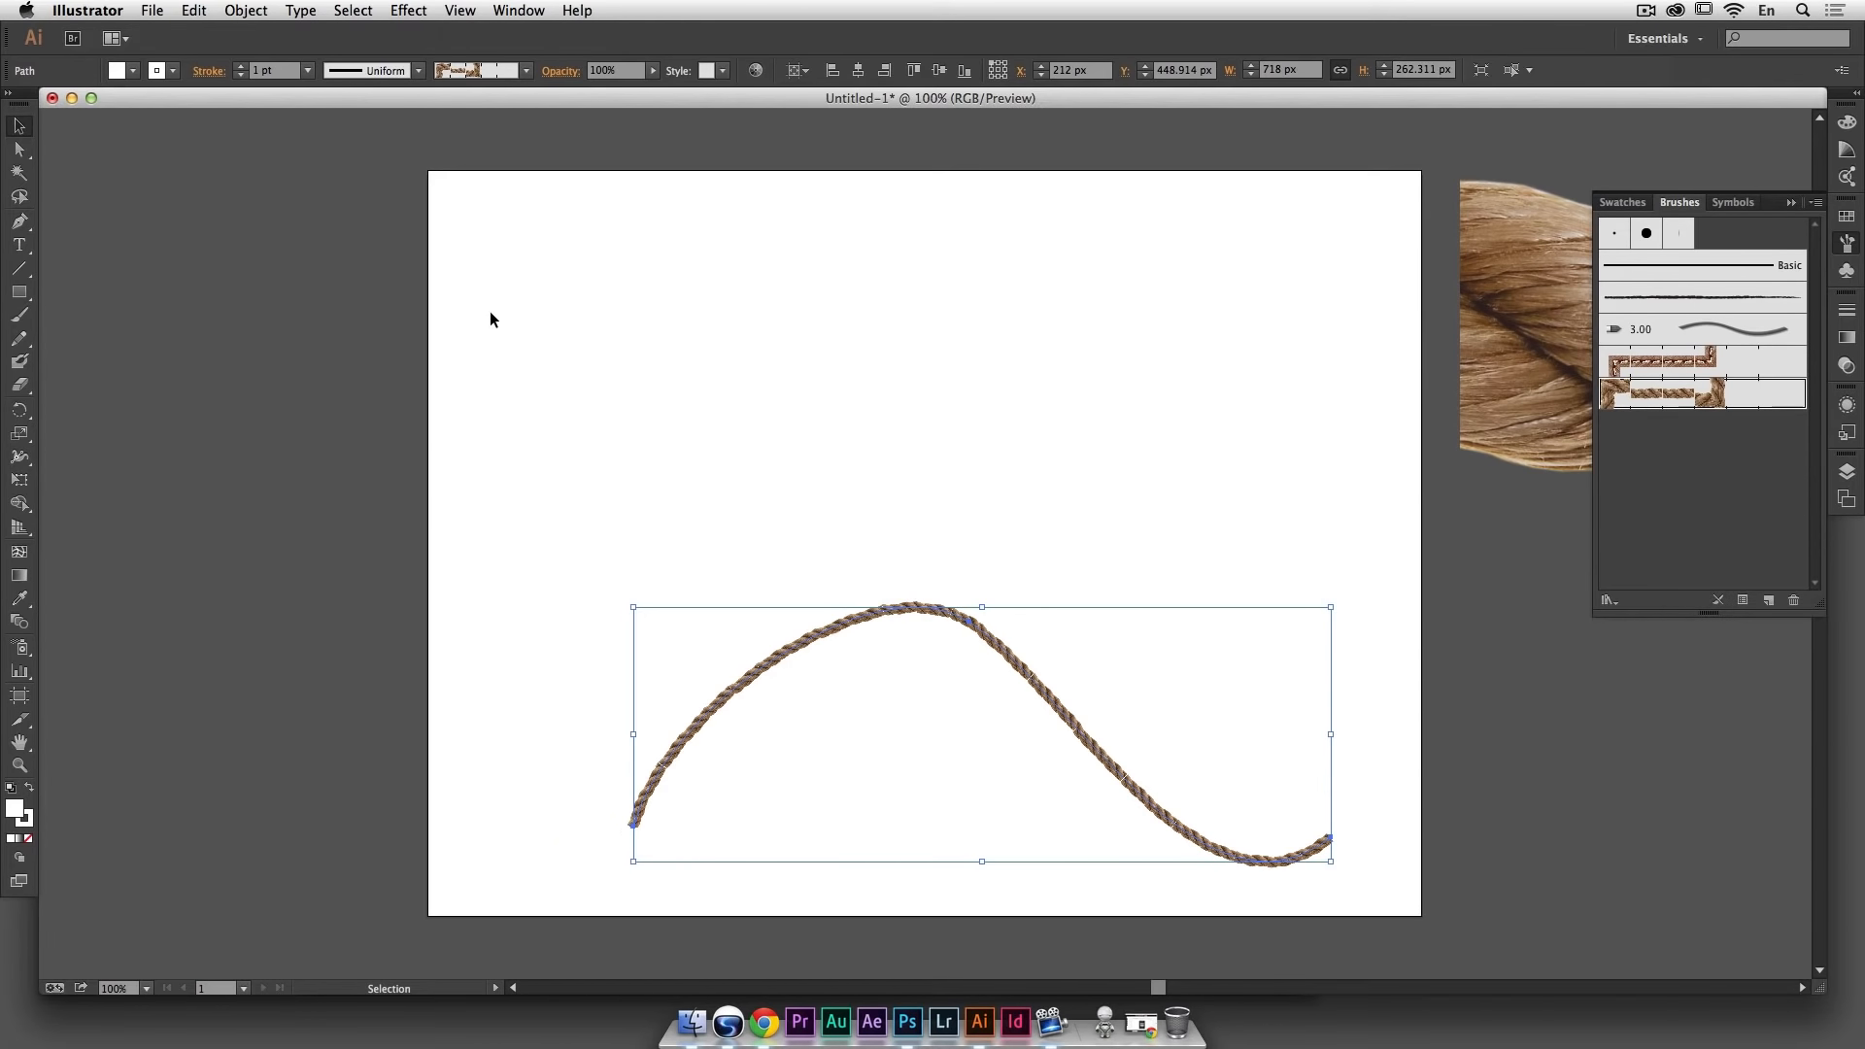
{"action": "left_click", "coordinate": [20, 342]}
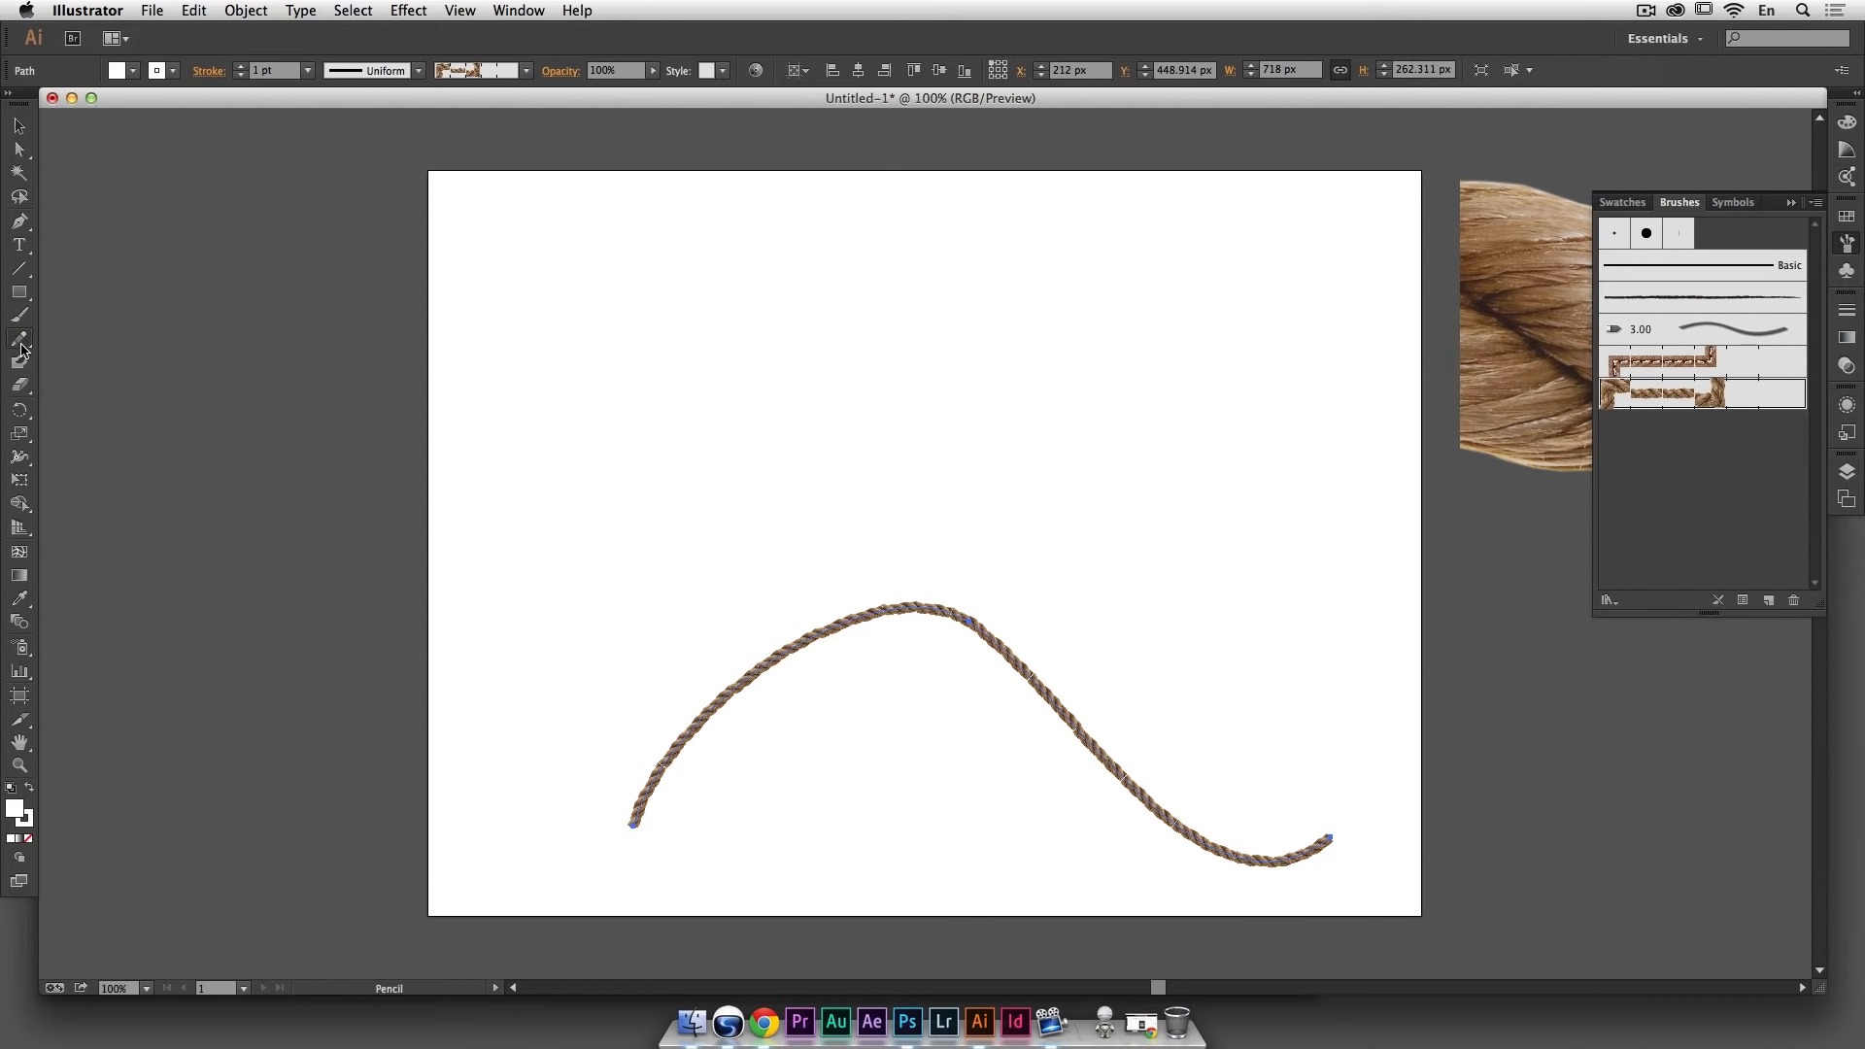
{"action": "left_click", "coordinate": [11, 790]}
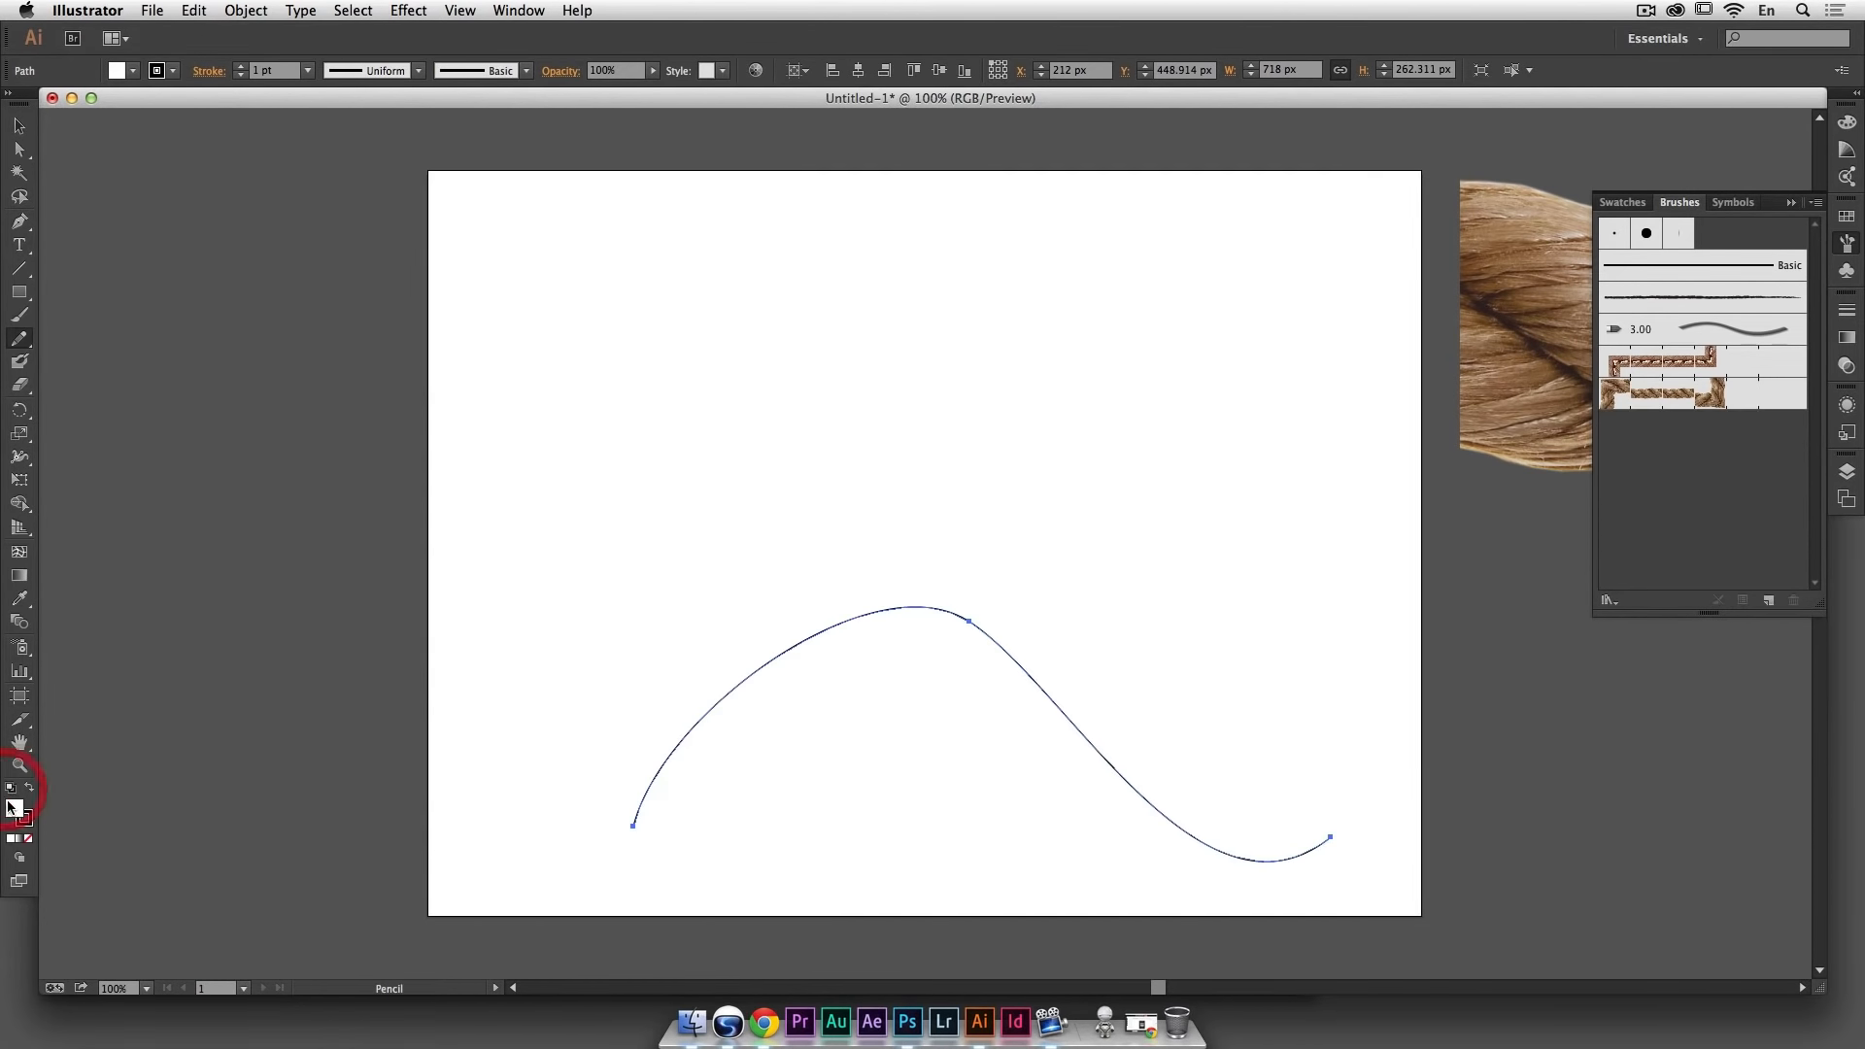
{"action": "left_click", "coordinate": [28, 837]}
{"action": "left_click", "coordinate": [24, 820]}
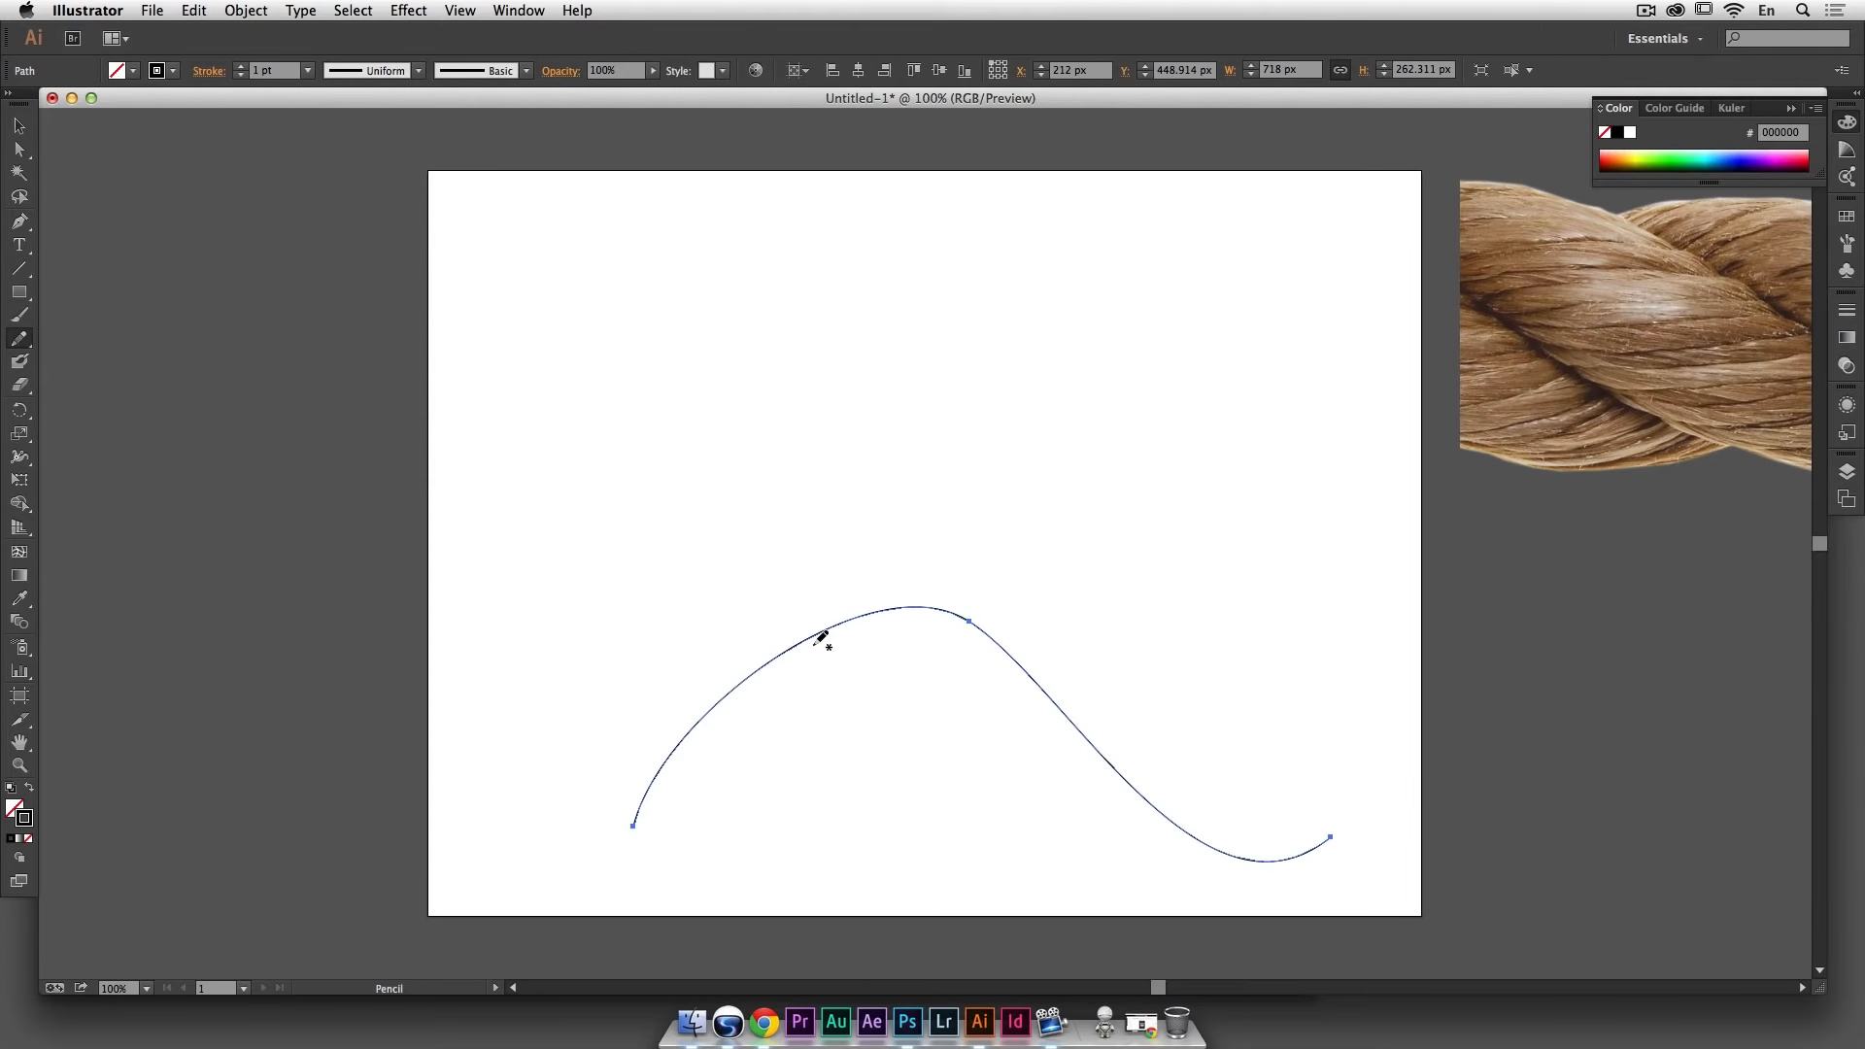
{"action": "key", "text": "super+z"}
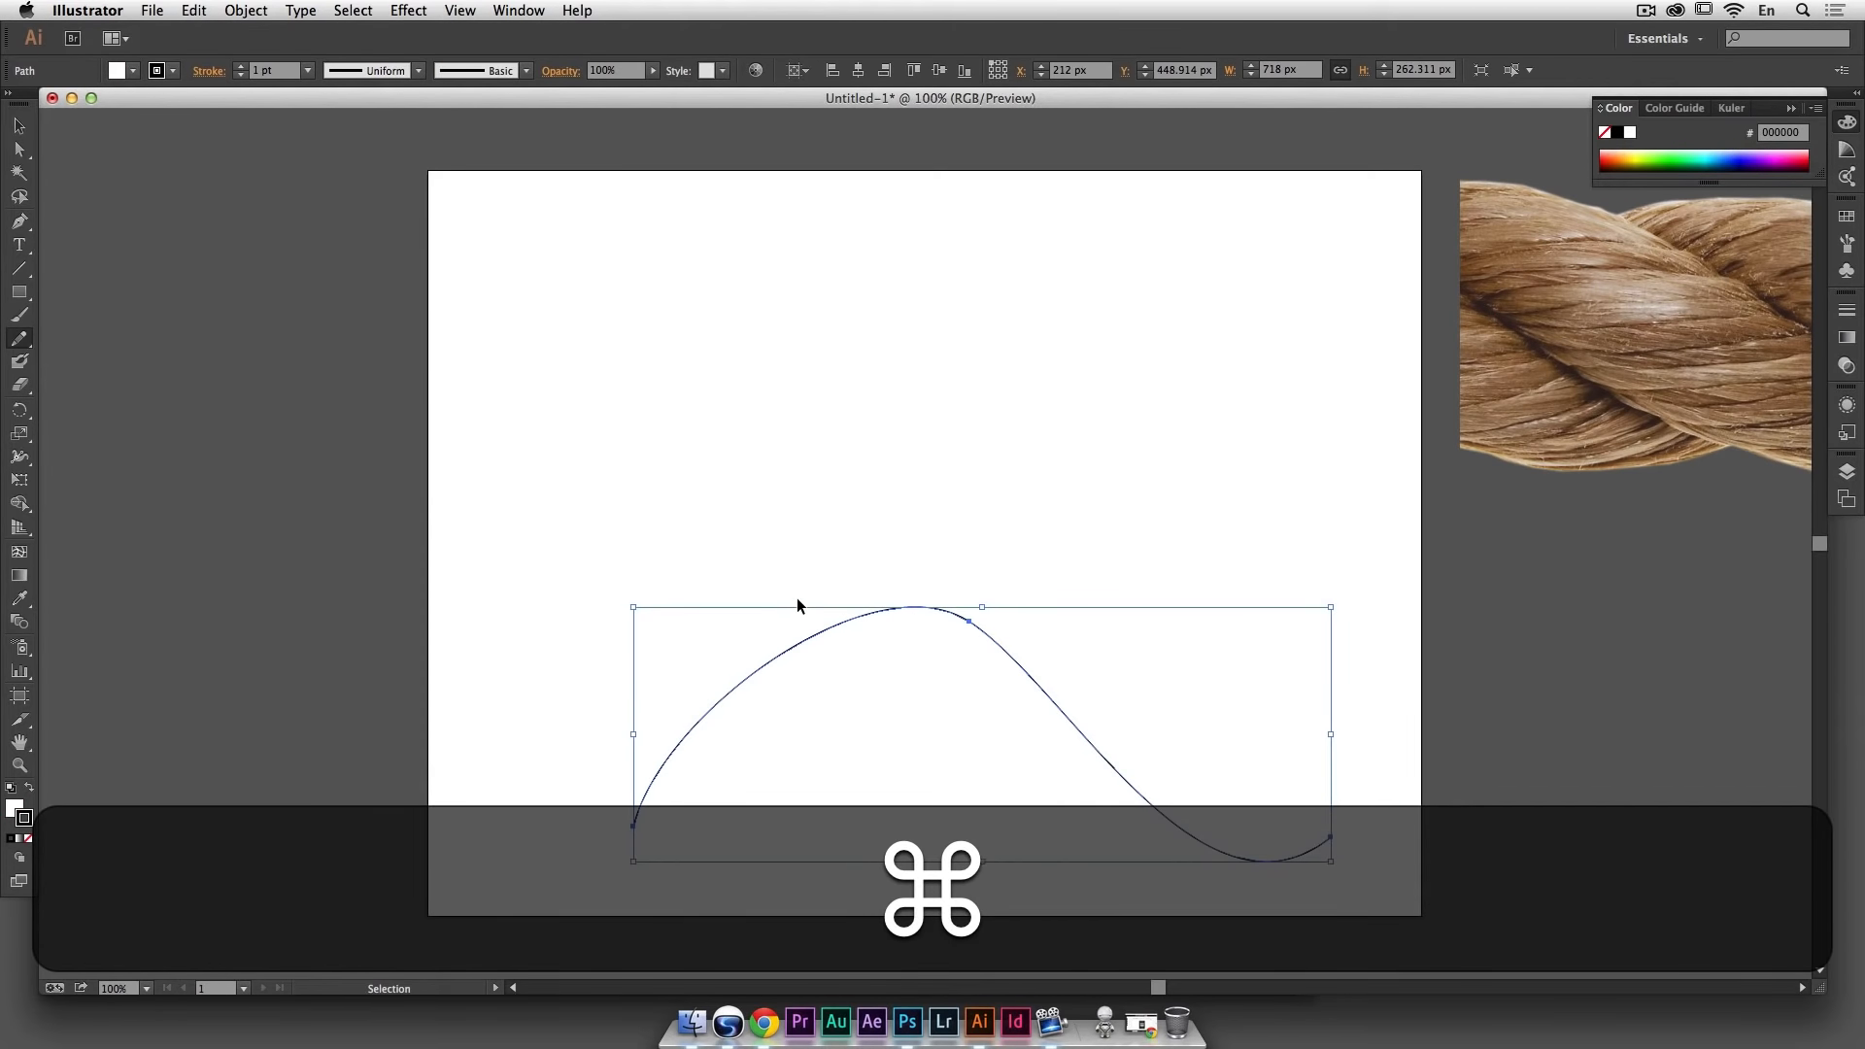
{"action": "key", "text": "super+z"}
Step: Deselect the rope path and set the Pencil tool's drawing colours to no fill and a black stroke
{"action": "left_click", "coordinate": [584, 510], "text": "super"}
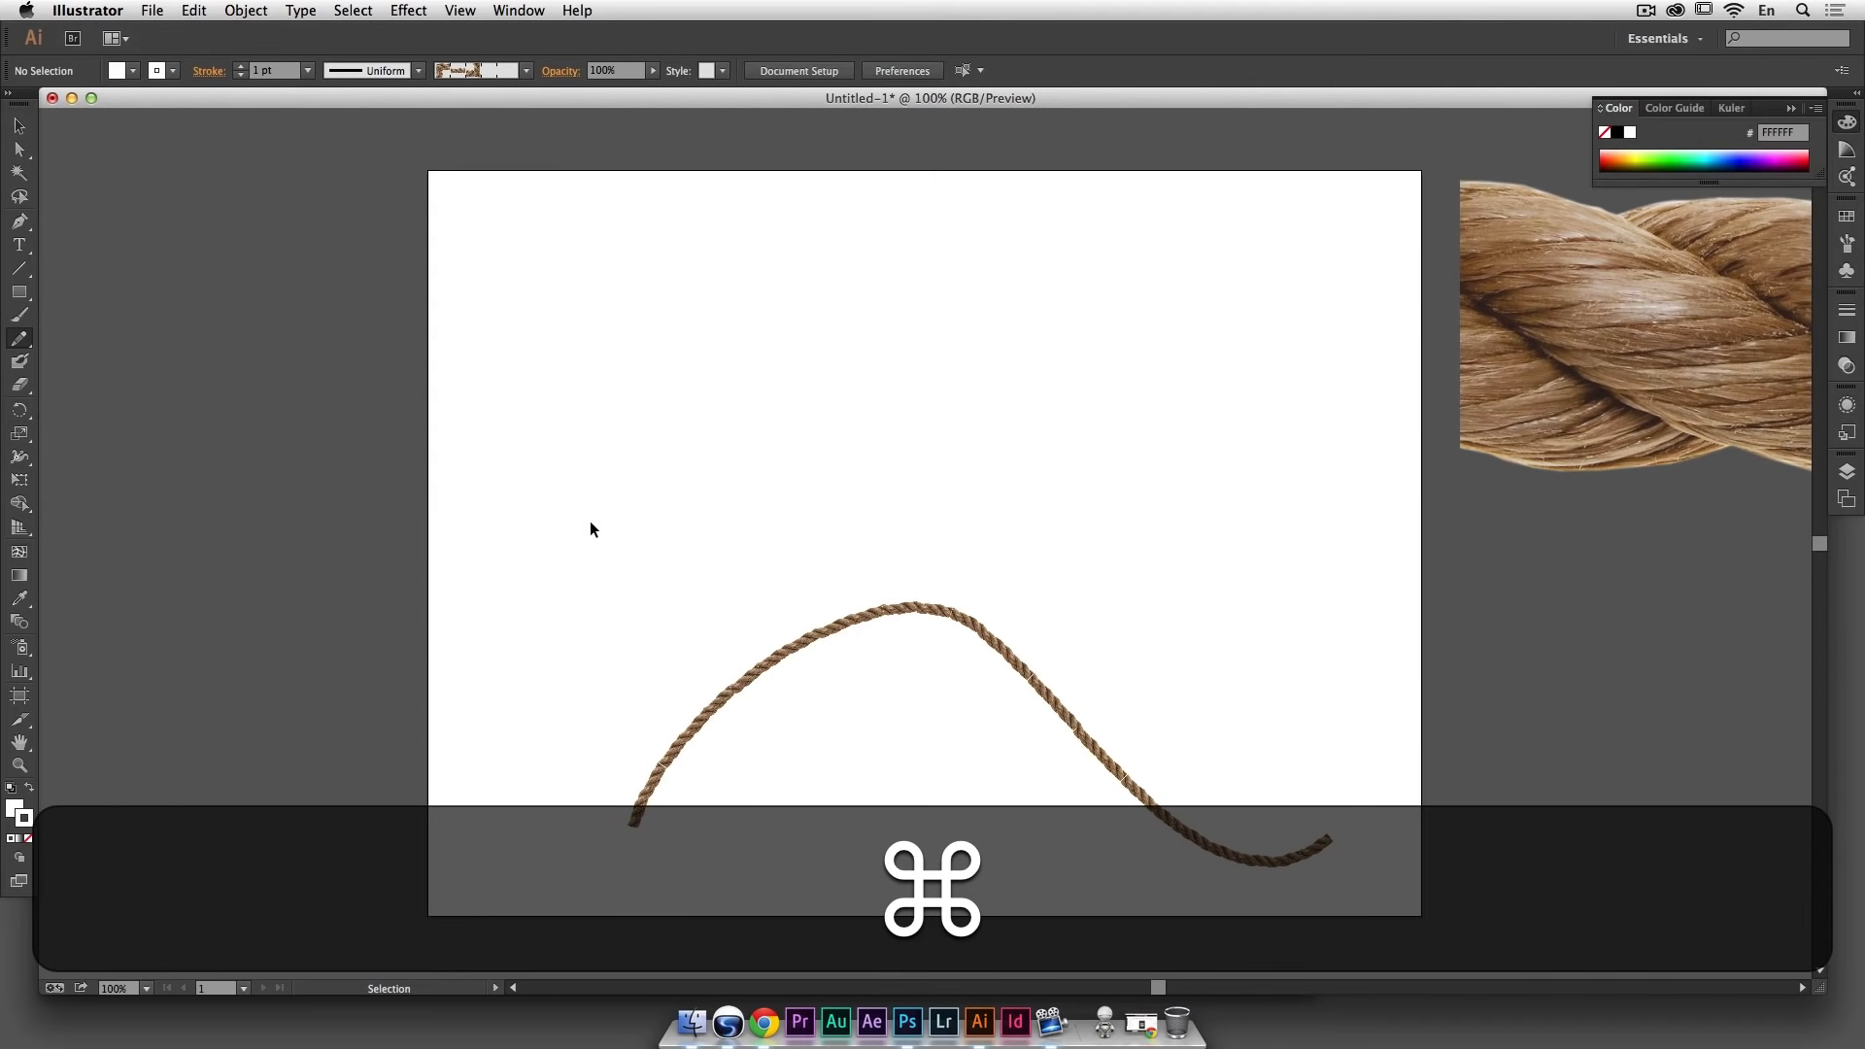
{"action": "left_click", "coordinate": [17, 813]}
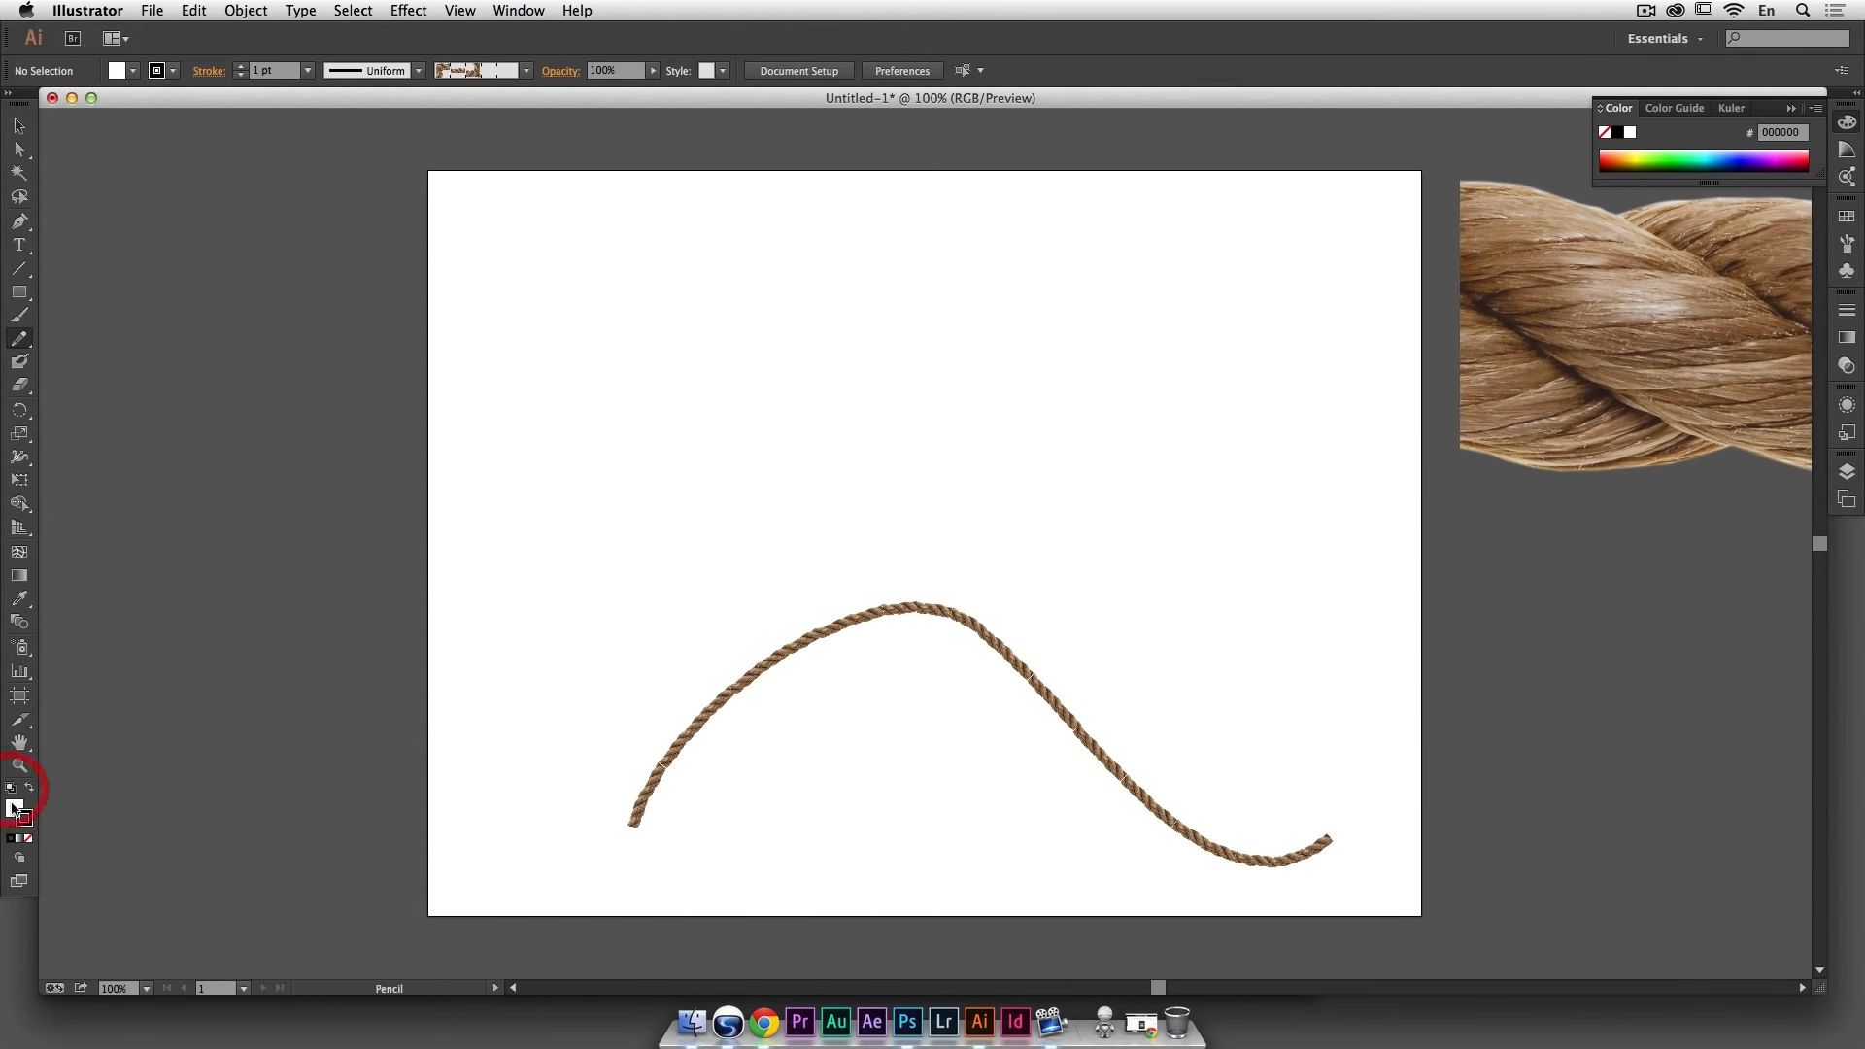
{"action": "left_click", "coordinate": [16, 813]}
{"action": "left_click", "coordinate": [28, 839]}
{"action": "left_click", "coordinate": [24, 820]}
Step: Draw a handwritten first name in two cursive Pencil strokes above the rope path, about 469 px wide and 184 px high
{"action": "left_click", "coordinate": [529, 306], "text": "super"}
{"action": "mouse_move", "coordinate": [571, 244]}
{"action": "left_mouse_down"}
{"action": "mouse_move", "coordinate": [541, 259]}
{"action": "mouse_move", "coordinate": [666, 217]}
{"action": "mouse_move", "coordinate": [550, 346]}
{"action": "left_mouse_up"}
{"action": "mouse_move", "coordinate": [718, 239]}
{"action": "left_mouse_down"}
{"action": "mouse_move", "coordinate": [604, 319]}
{"action": "mouse_move", "coordinate": [659, 394]}
{"action": "mouse_move", "coordinate": [747, 269]}
{"action": "mouse_move", "coordinate": [695, 396]}
{"action": "mouse_move", "coordinate": [805, 334]}
{"action": "mouse_move", "coordinate": [895, 377]}
{"action": "mouse_move", "coordinate": [952, 372]}
{"action": "left_mouse_up"}
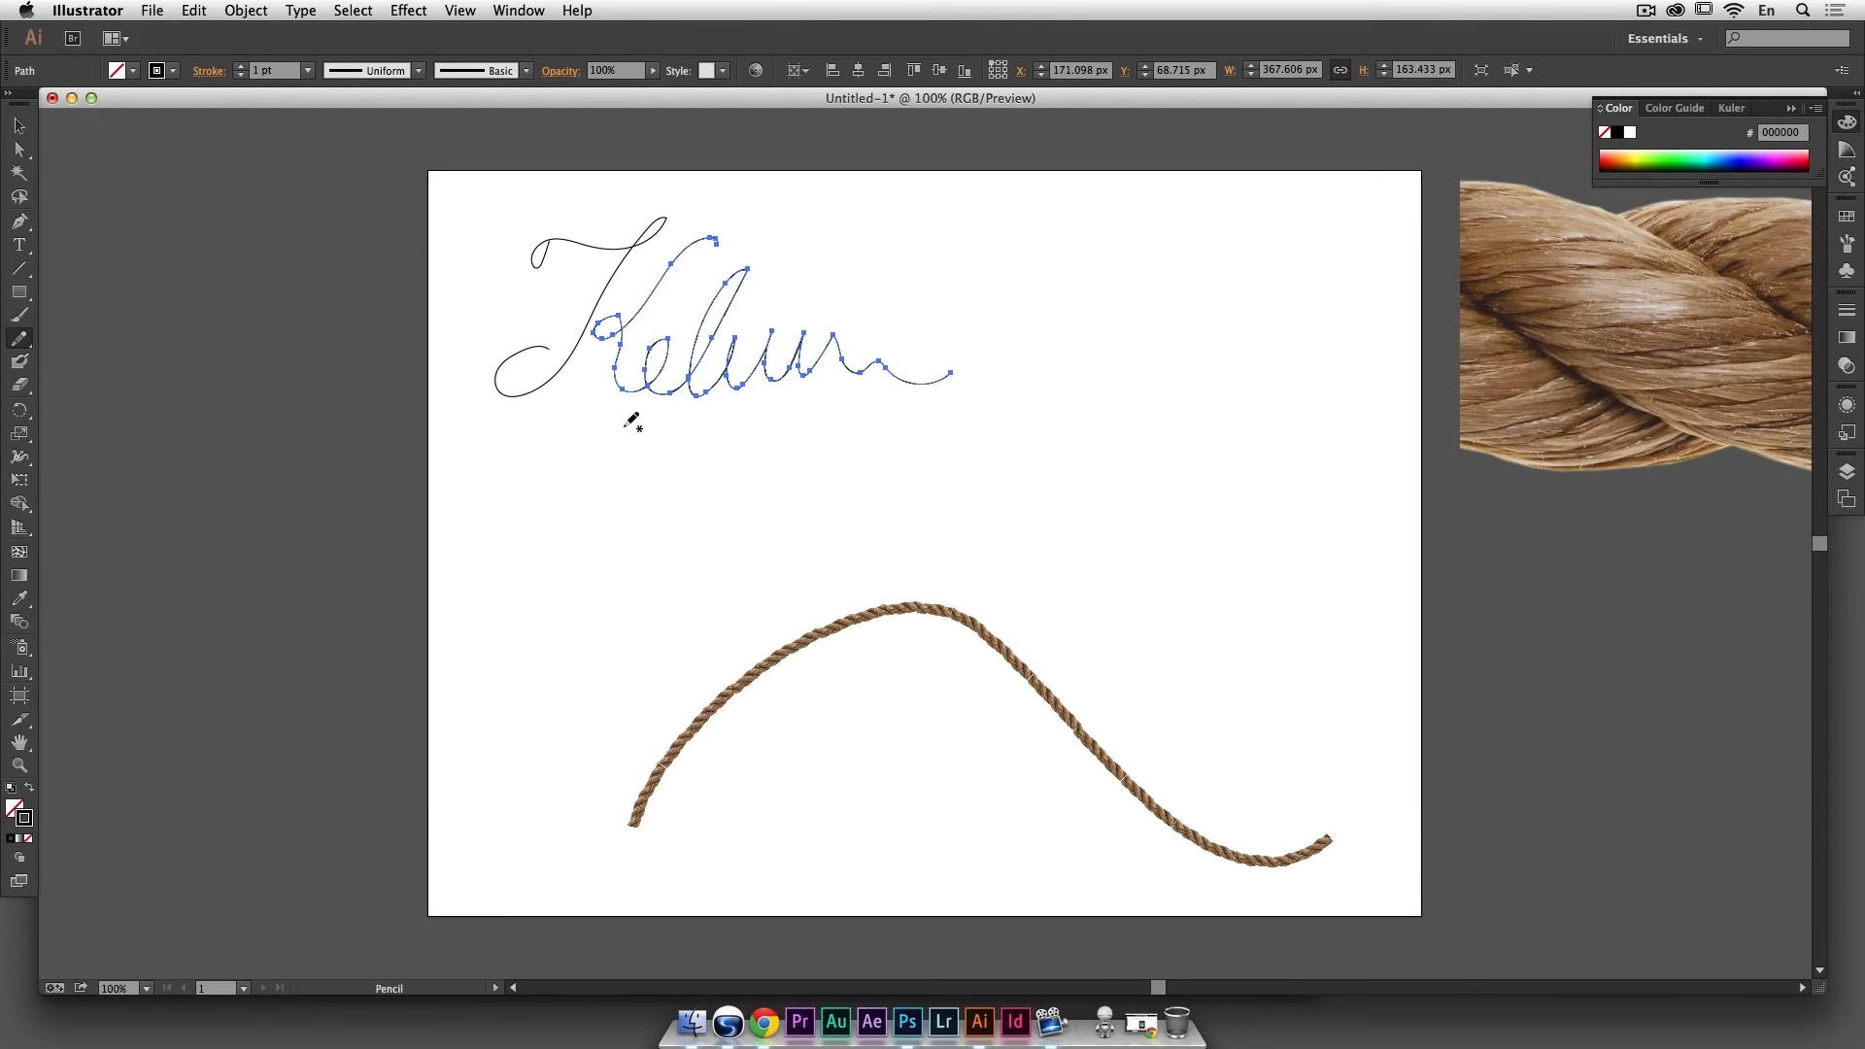
Step: Select both strokes of the handwritten name, apply the Rope brush to them and deselect
{"action": "key", "text": "super"}
{"action": "left_click_drag", "start_coordinate": [821, 442], "coordinate": [544, 306]}
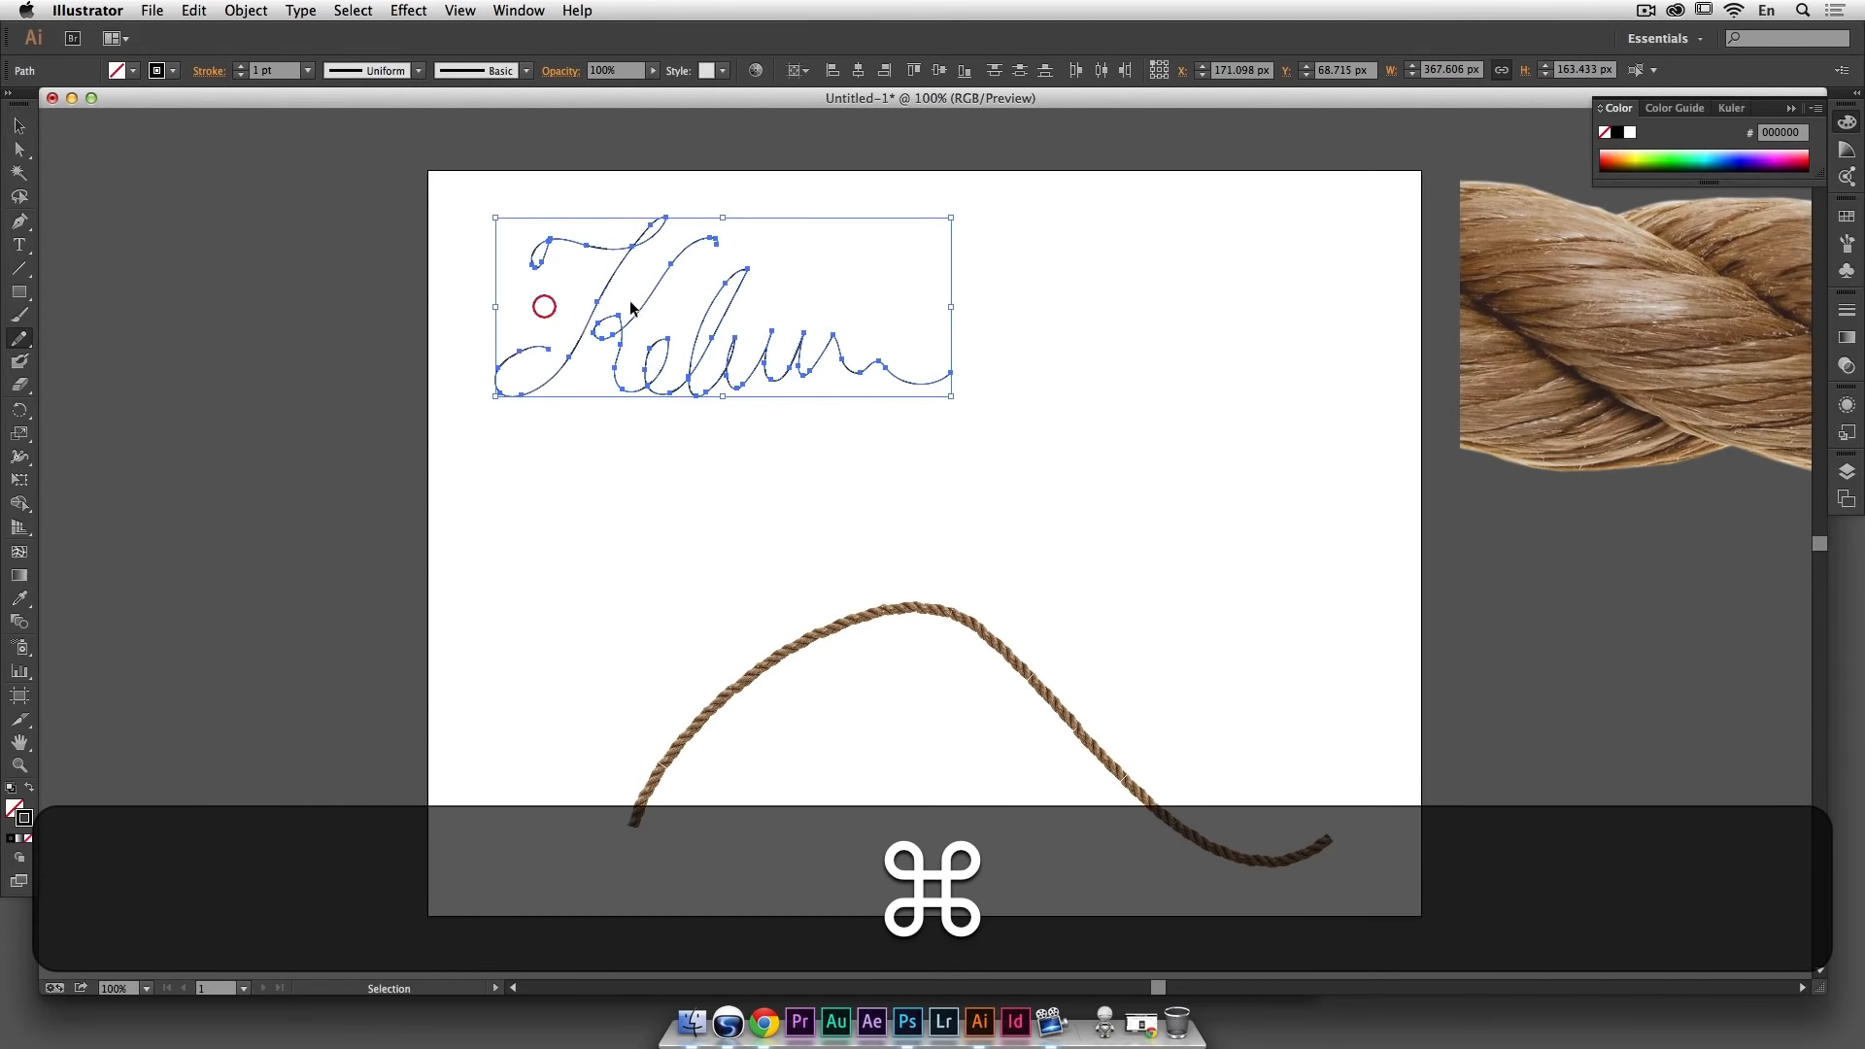
{"action": "left_click", "coordinate": [1850, 242]}
{"action": "left_click", "coordinate": [1687, 399]}
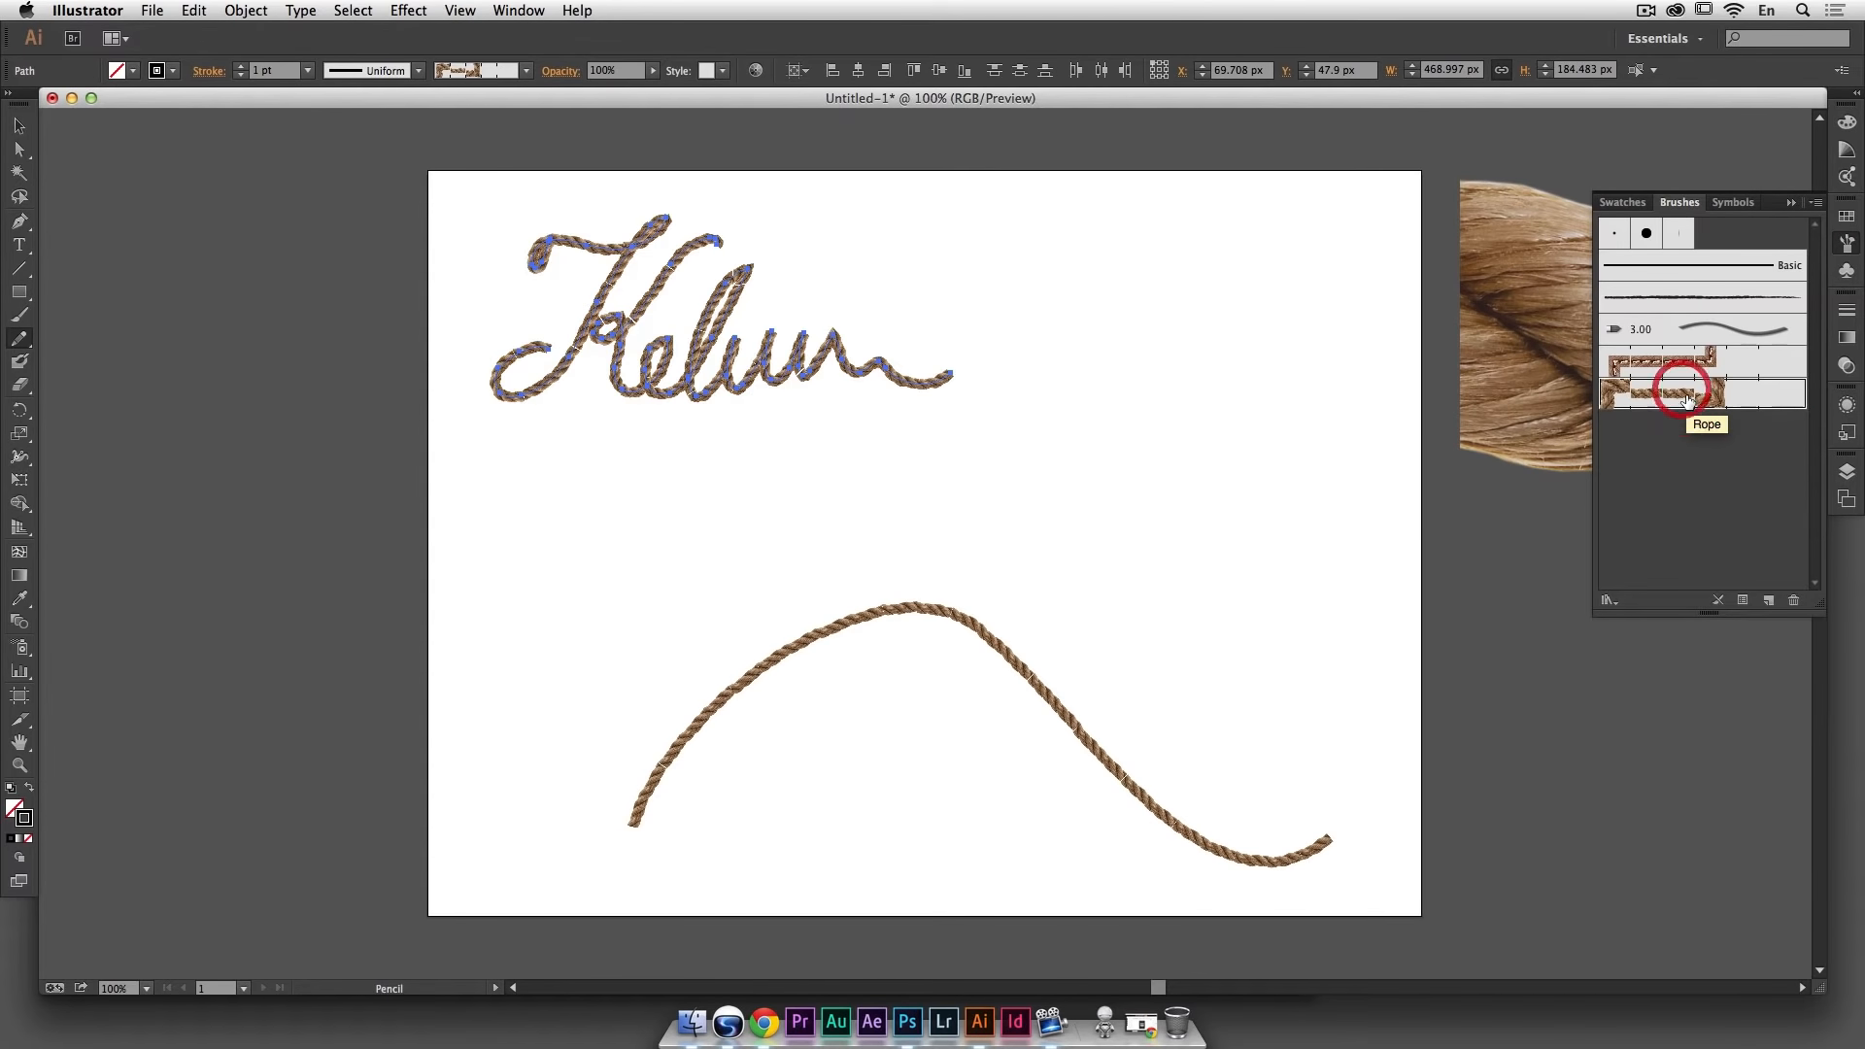
{"action": "left_click", "coordinate": [1276, 343], "text": "super"}
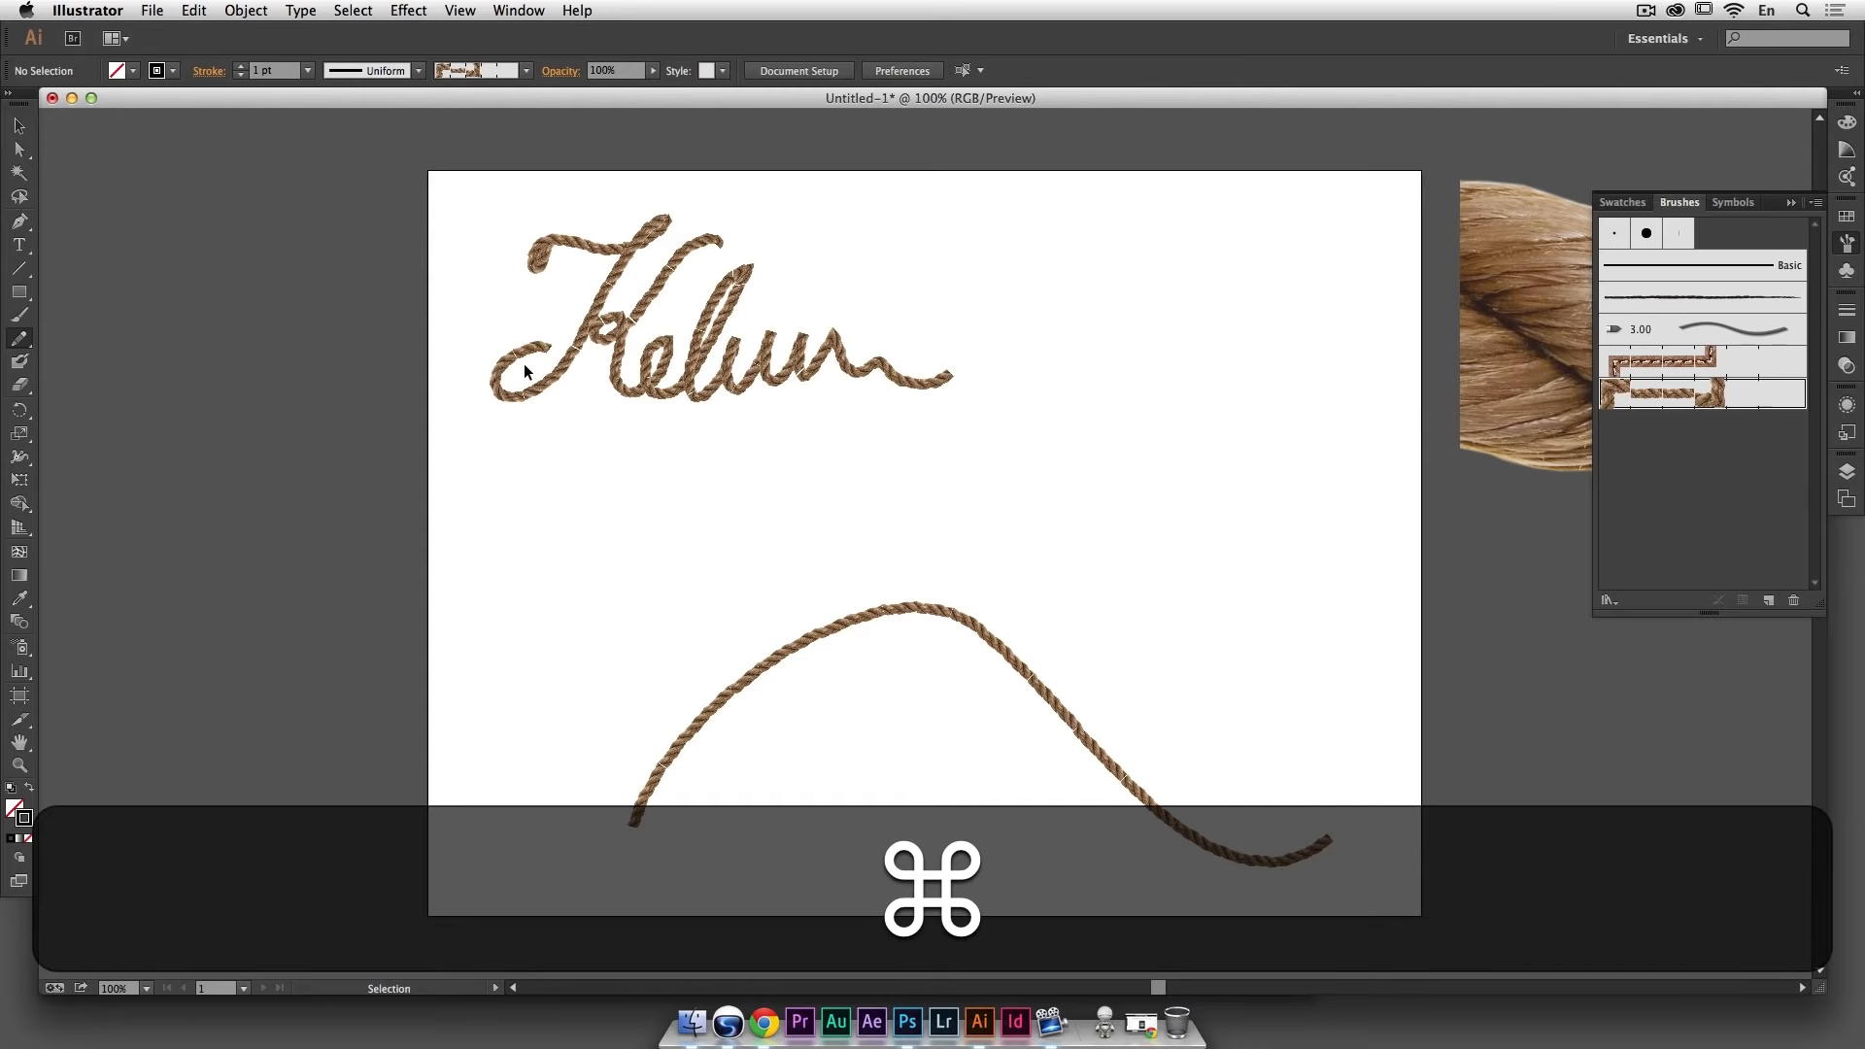
Step: Move the first stroke of the capital K slightly right and down to about X 85 px, Y 53 px
{"action": "left_click", "coordinate": [535, 388], "text": "super"}
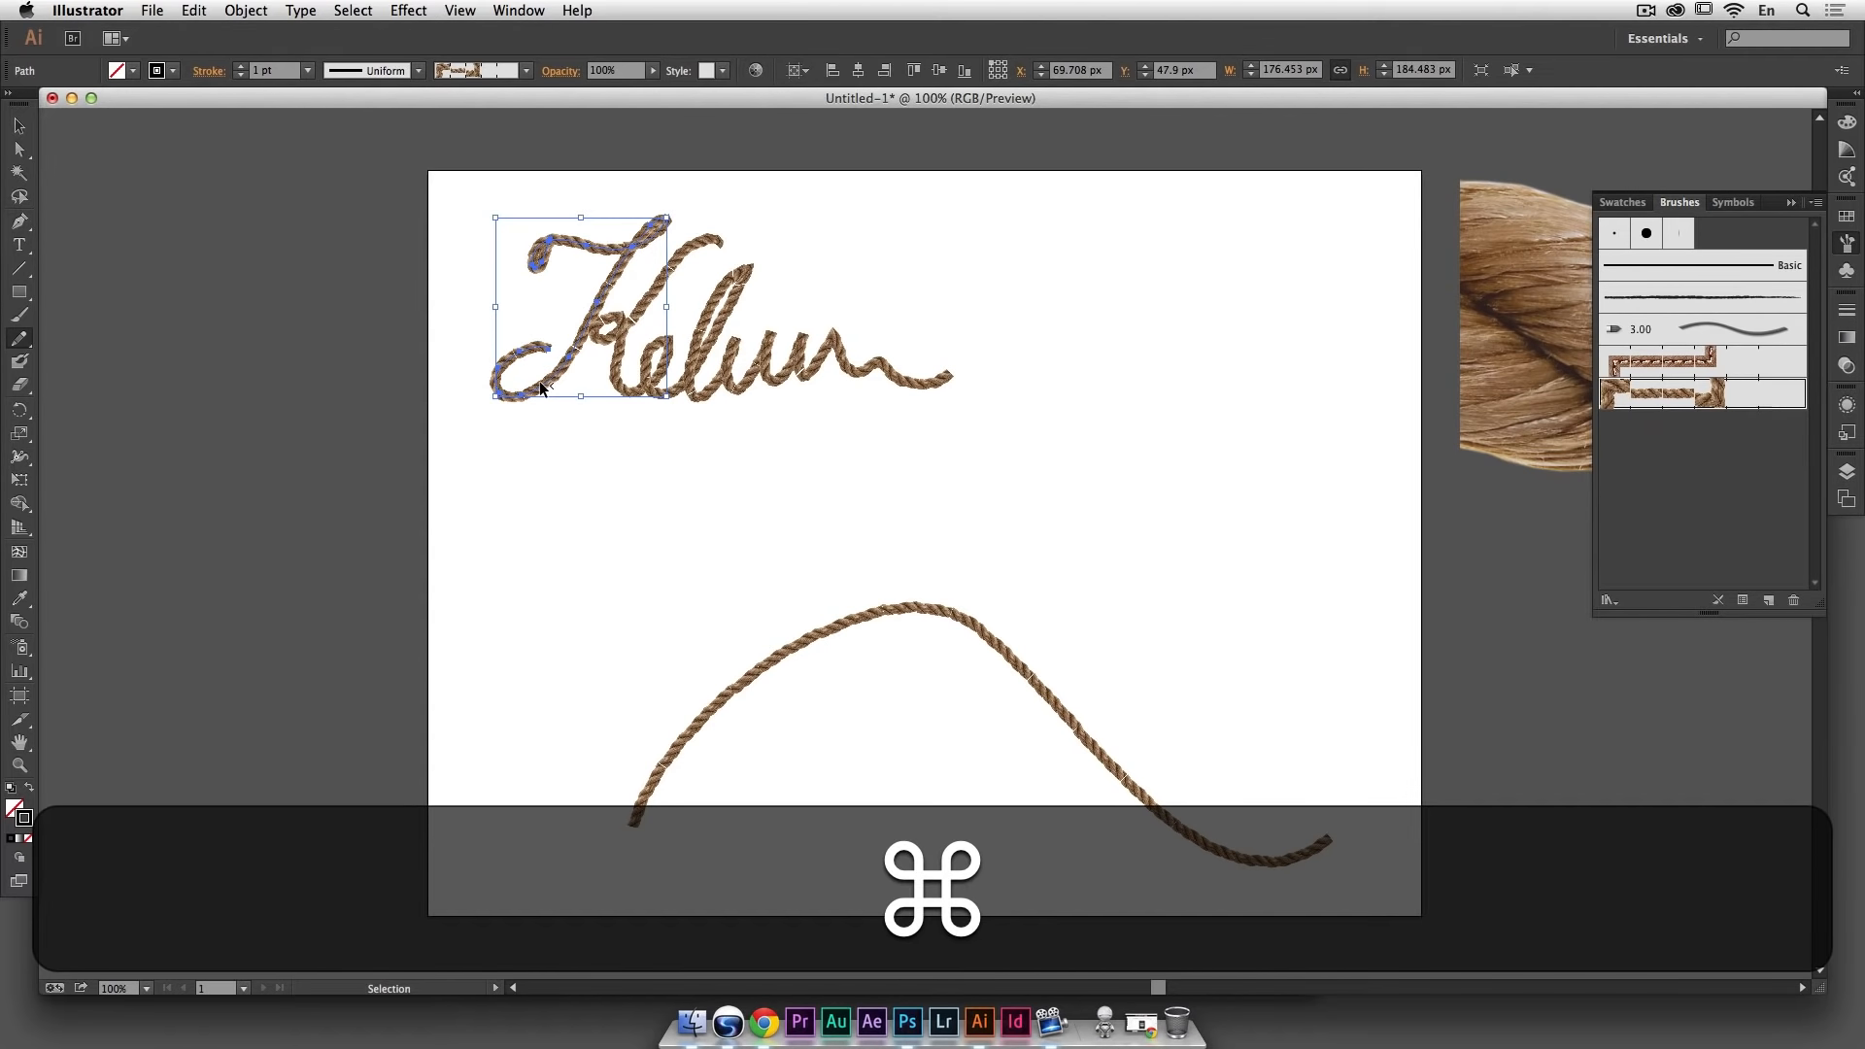
{"action": "left_click_drag", "start_coordinate": [541, 387], "coordinate": [552, 398]}
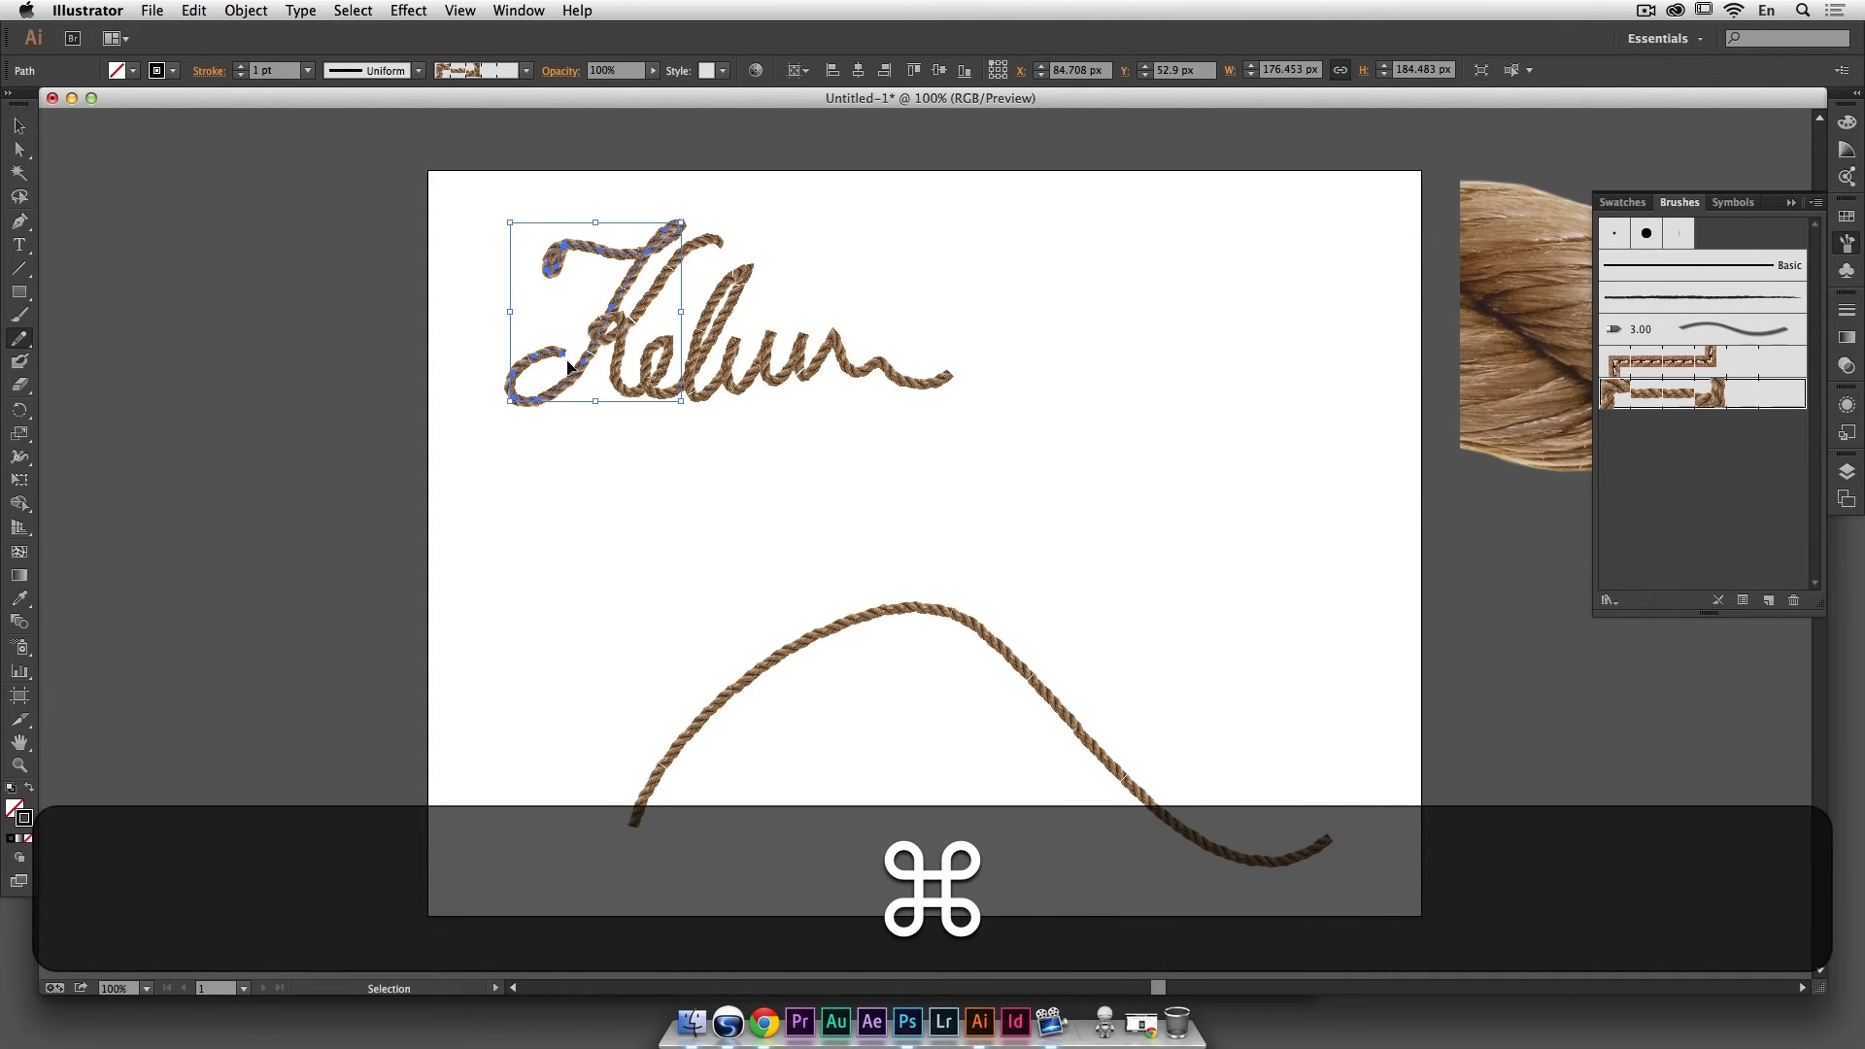
{"action": "left_click", "coordinate": [568, 418], "text": "super"}
Step: Redraw the K's middle loop farther left and round off the top of the l with the Pencil tool
{"action": "left_click", "coordinate": [622, 321], "text": "super"}
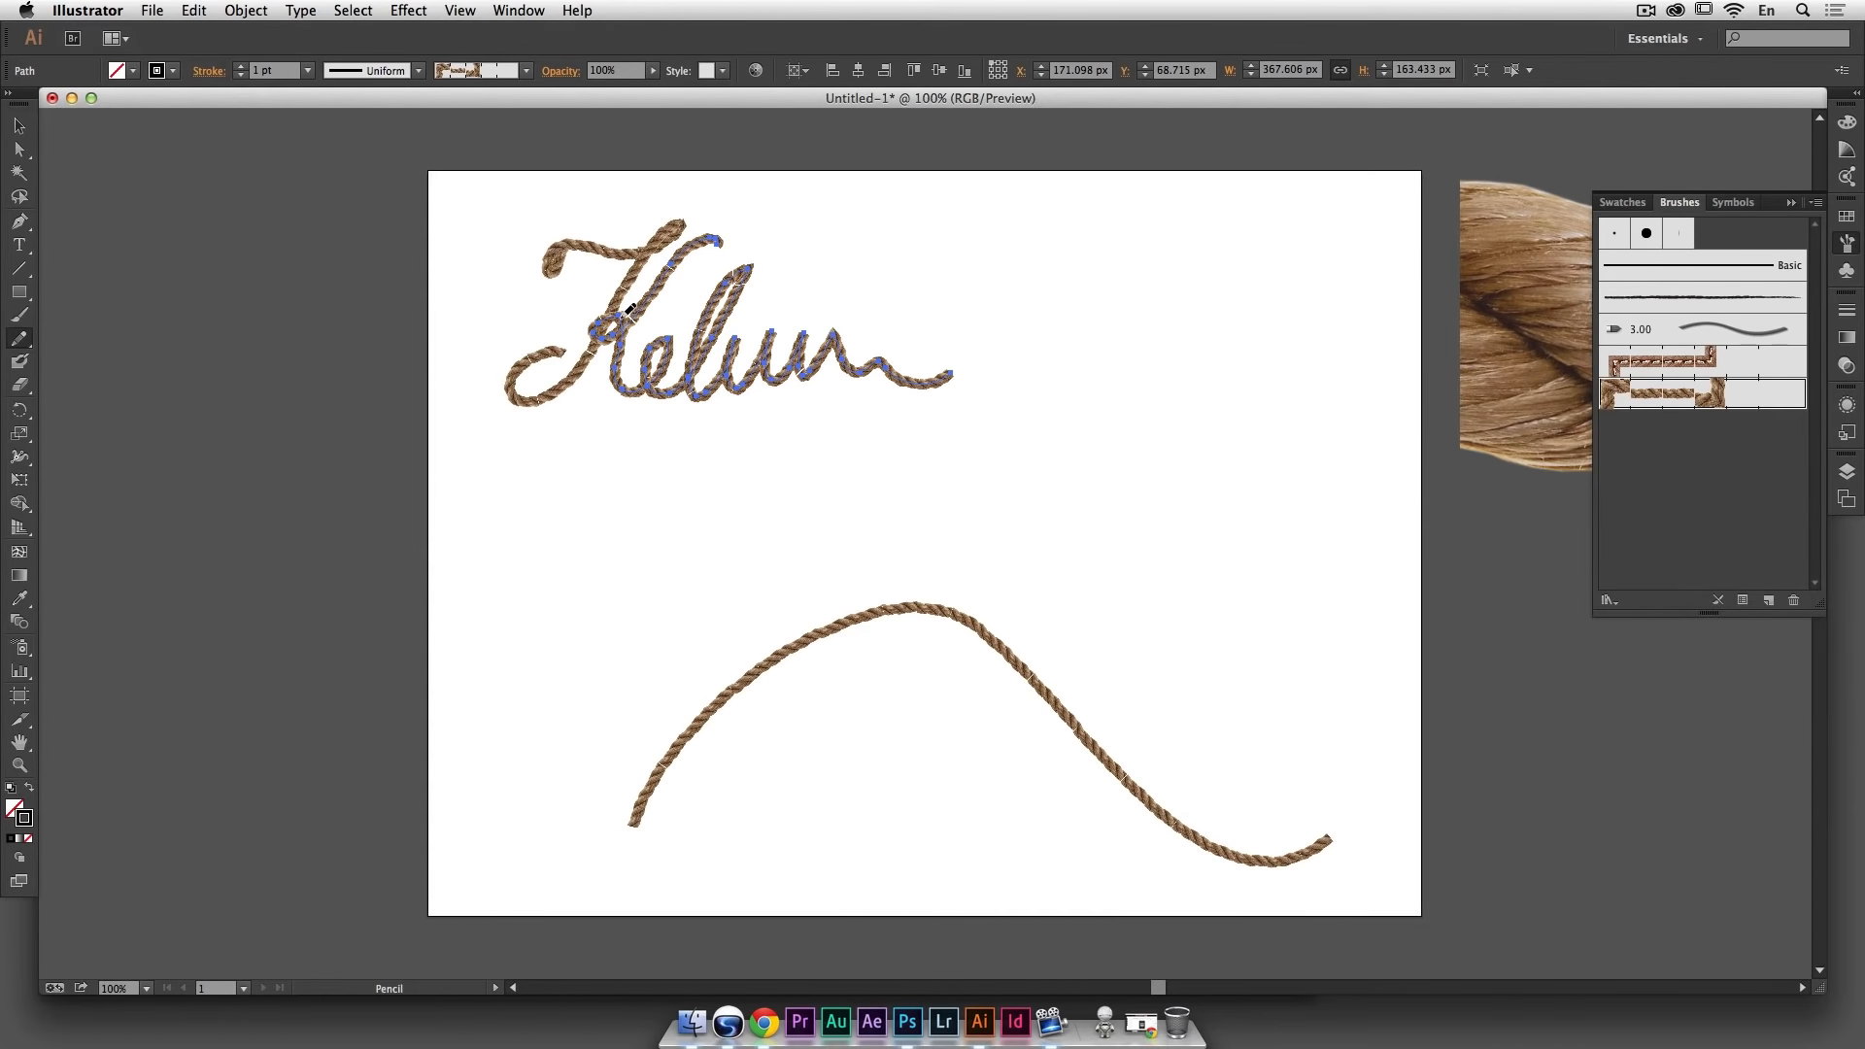
{"action": "mouse_move", "coordinate": [623, 316]}
{"action": "left_mouse_down"}
{"action": "mouse_move", "coordinate": [596, 309]}
{"action": "mouse_move", "coordinate": [600, 342]}
{"action": "left_mouse_up"}
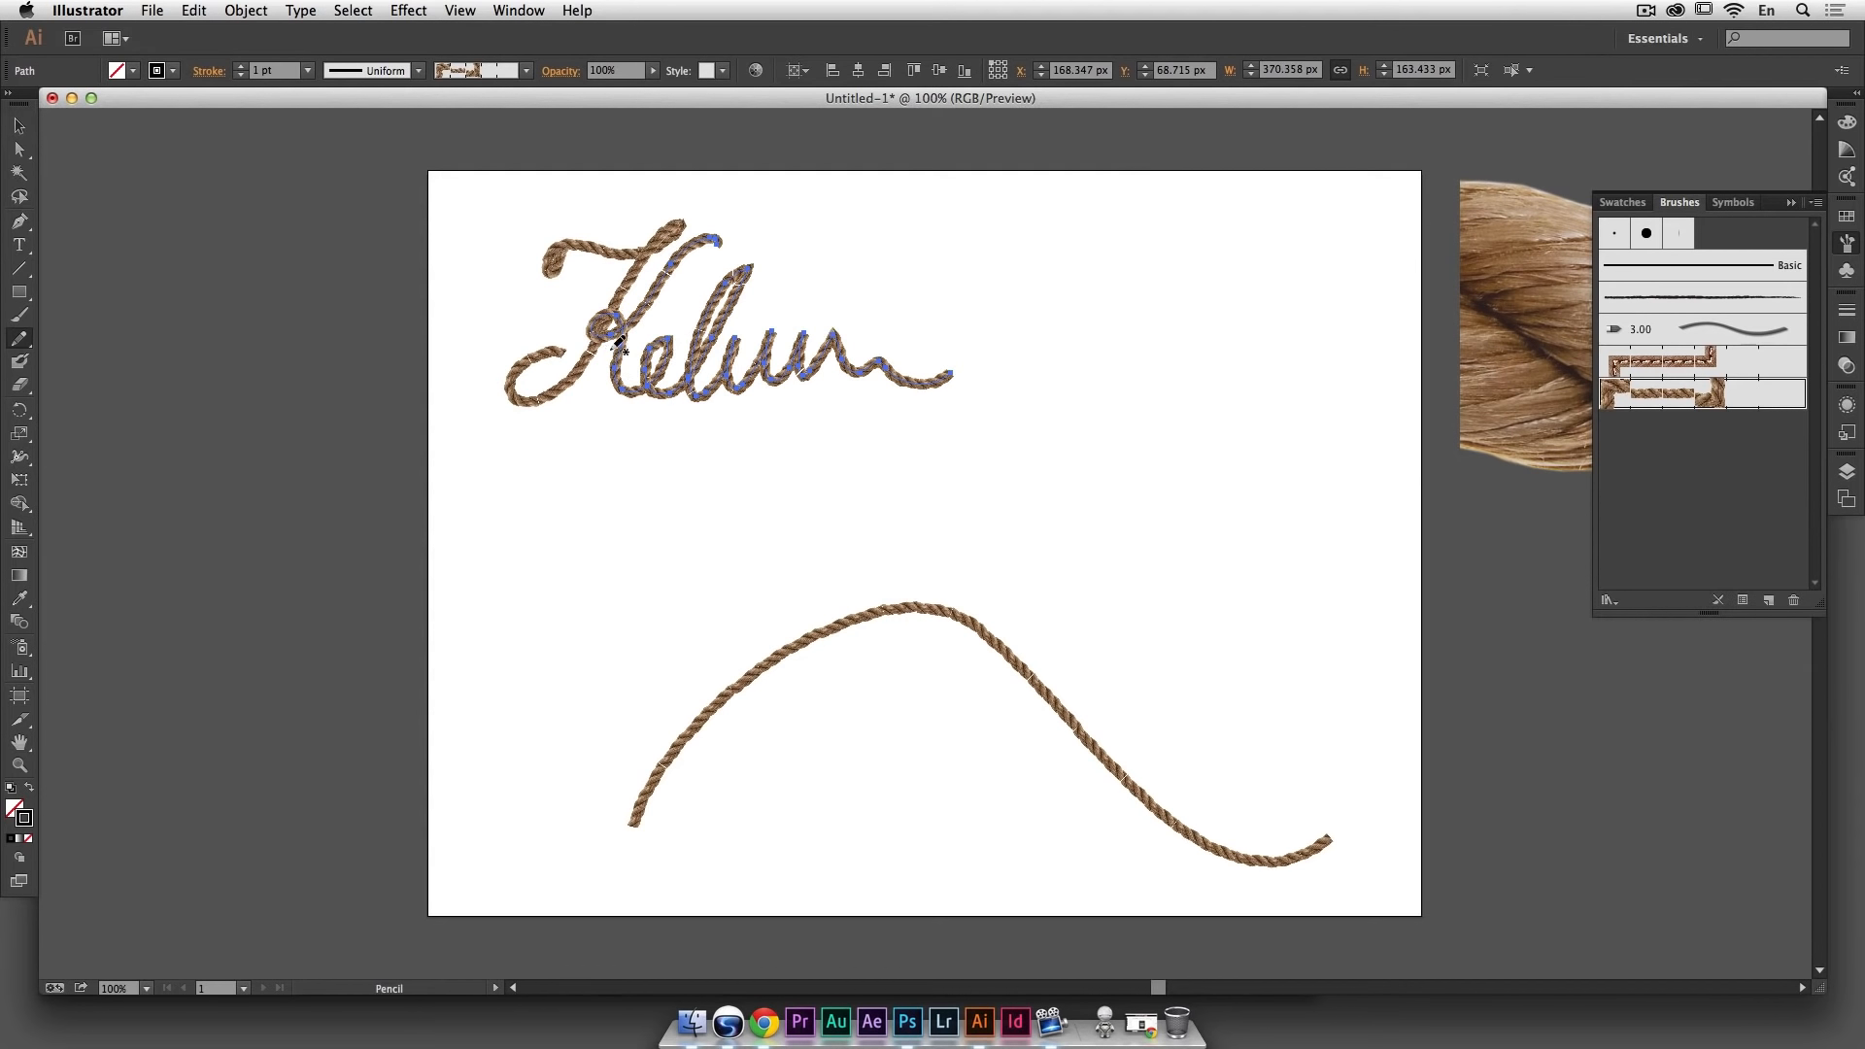
{"action": "left_click", "coordinate": [551, 441], "text": "super"}
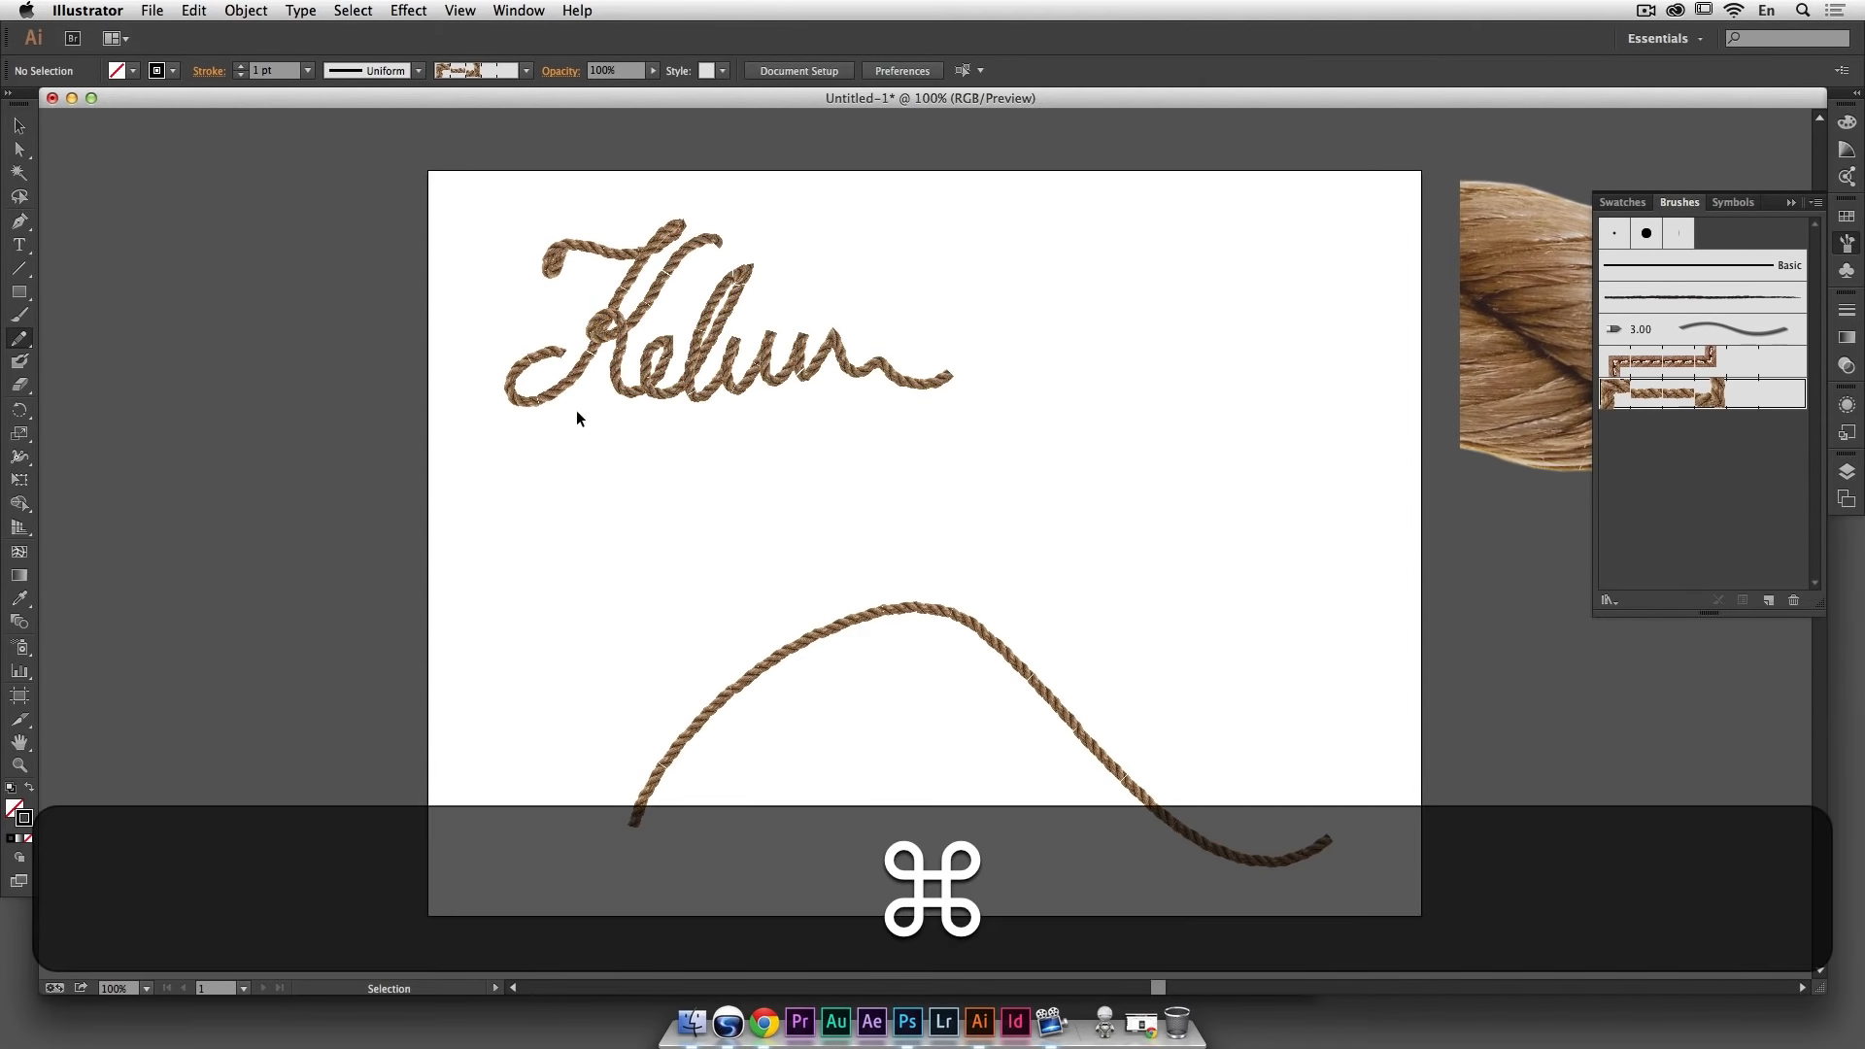
{"action": "left_click", "coordinate": [622, 328], "text": "super"}
{"action": "mouse_move", "coordinate": [620, 314]}
{"action": "left_mouse_down"}
{"action": "mouse_move", "coordinate": [601, 306]}
{"action": "mouse_move", "coordinate": [587, 336]}
{"action": "left_mouse_up"}
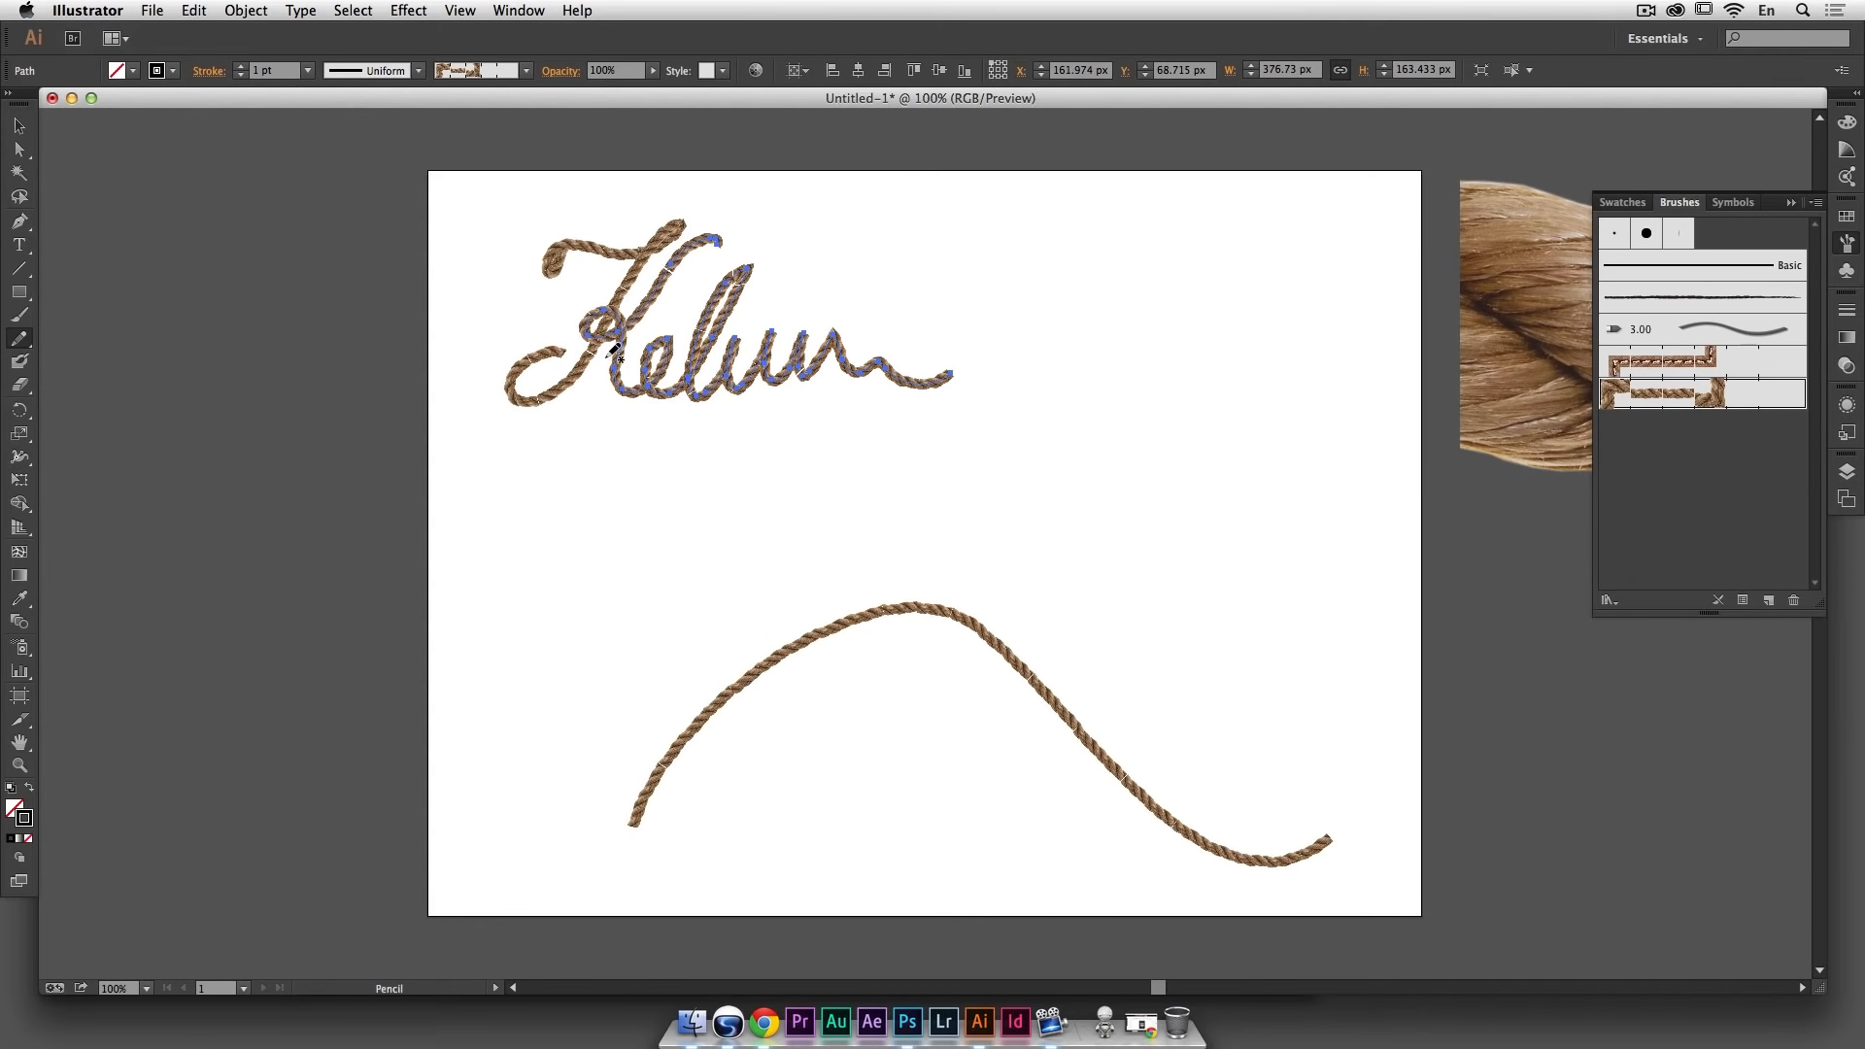
{"action": "left_click", "coordinate": [513, 489], "text": "super"}
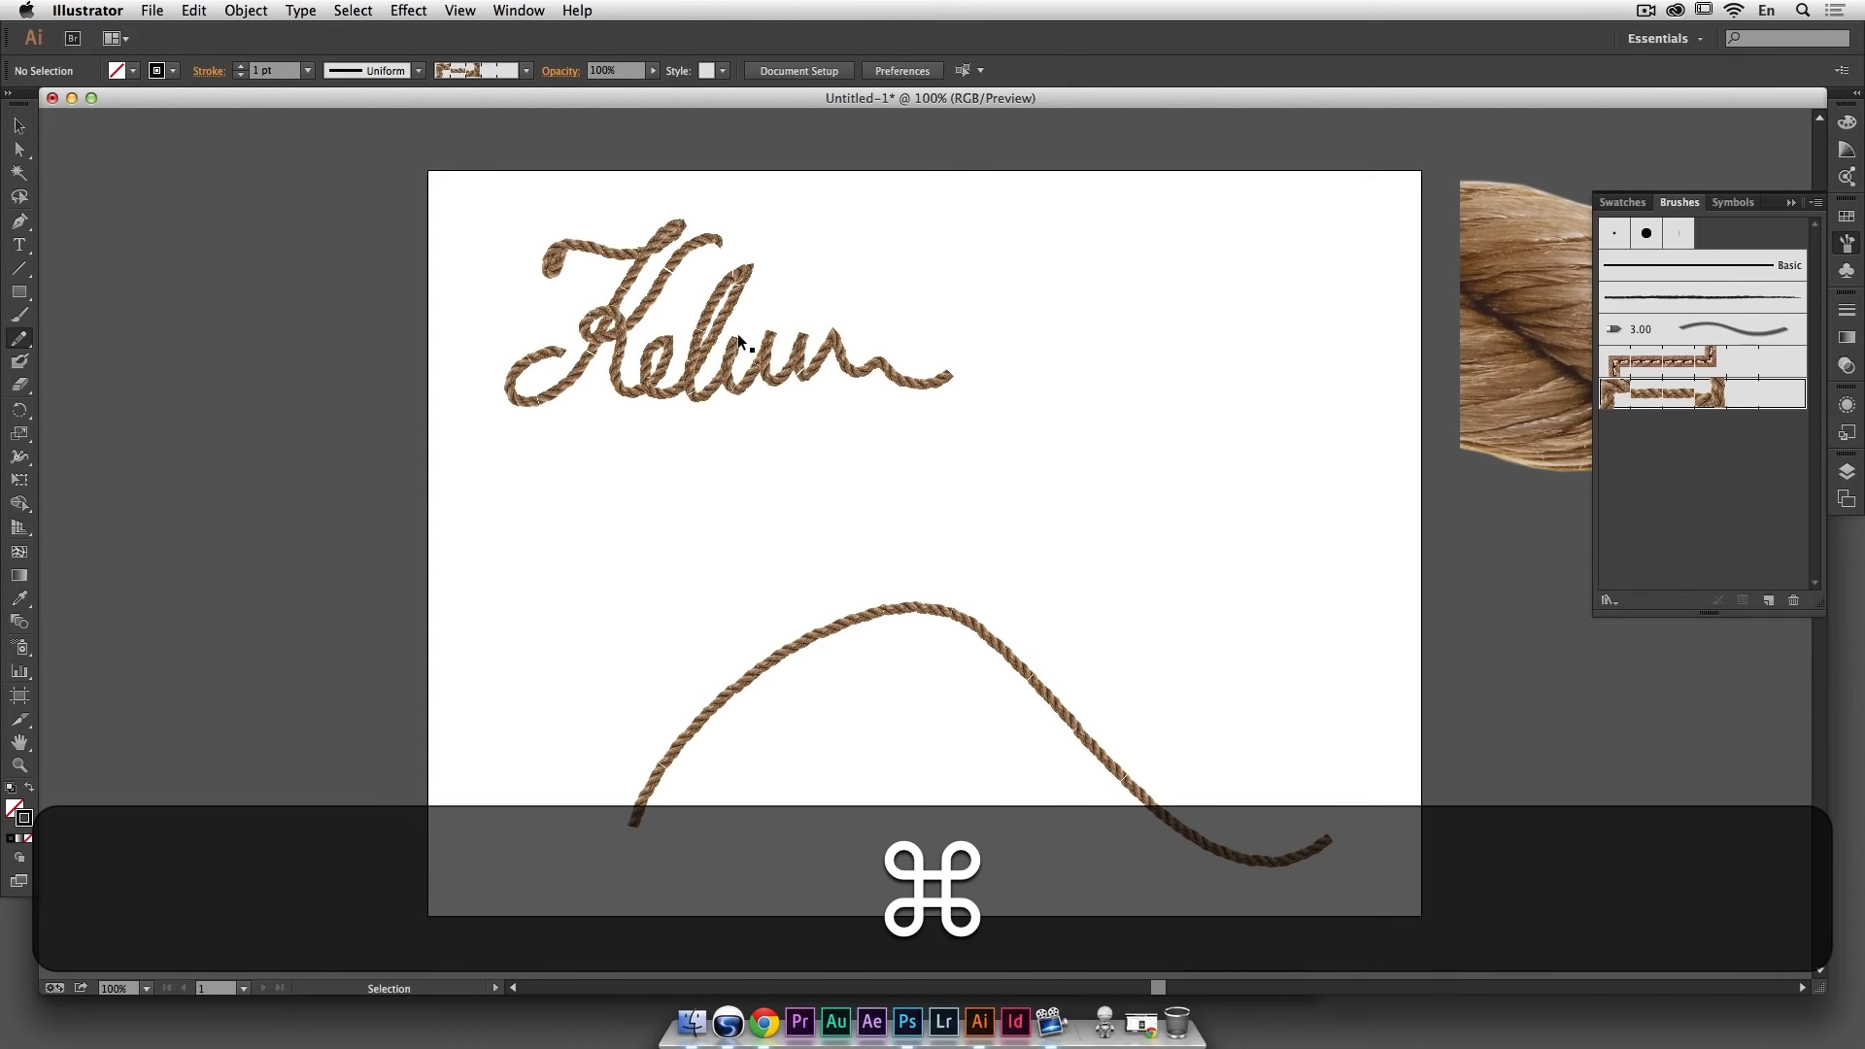
{"action": "left_click", "coordinate": [668, 357], "text": "super"}
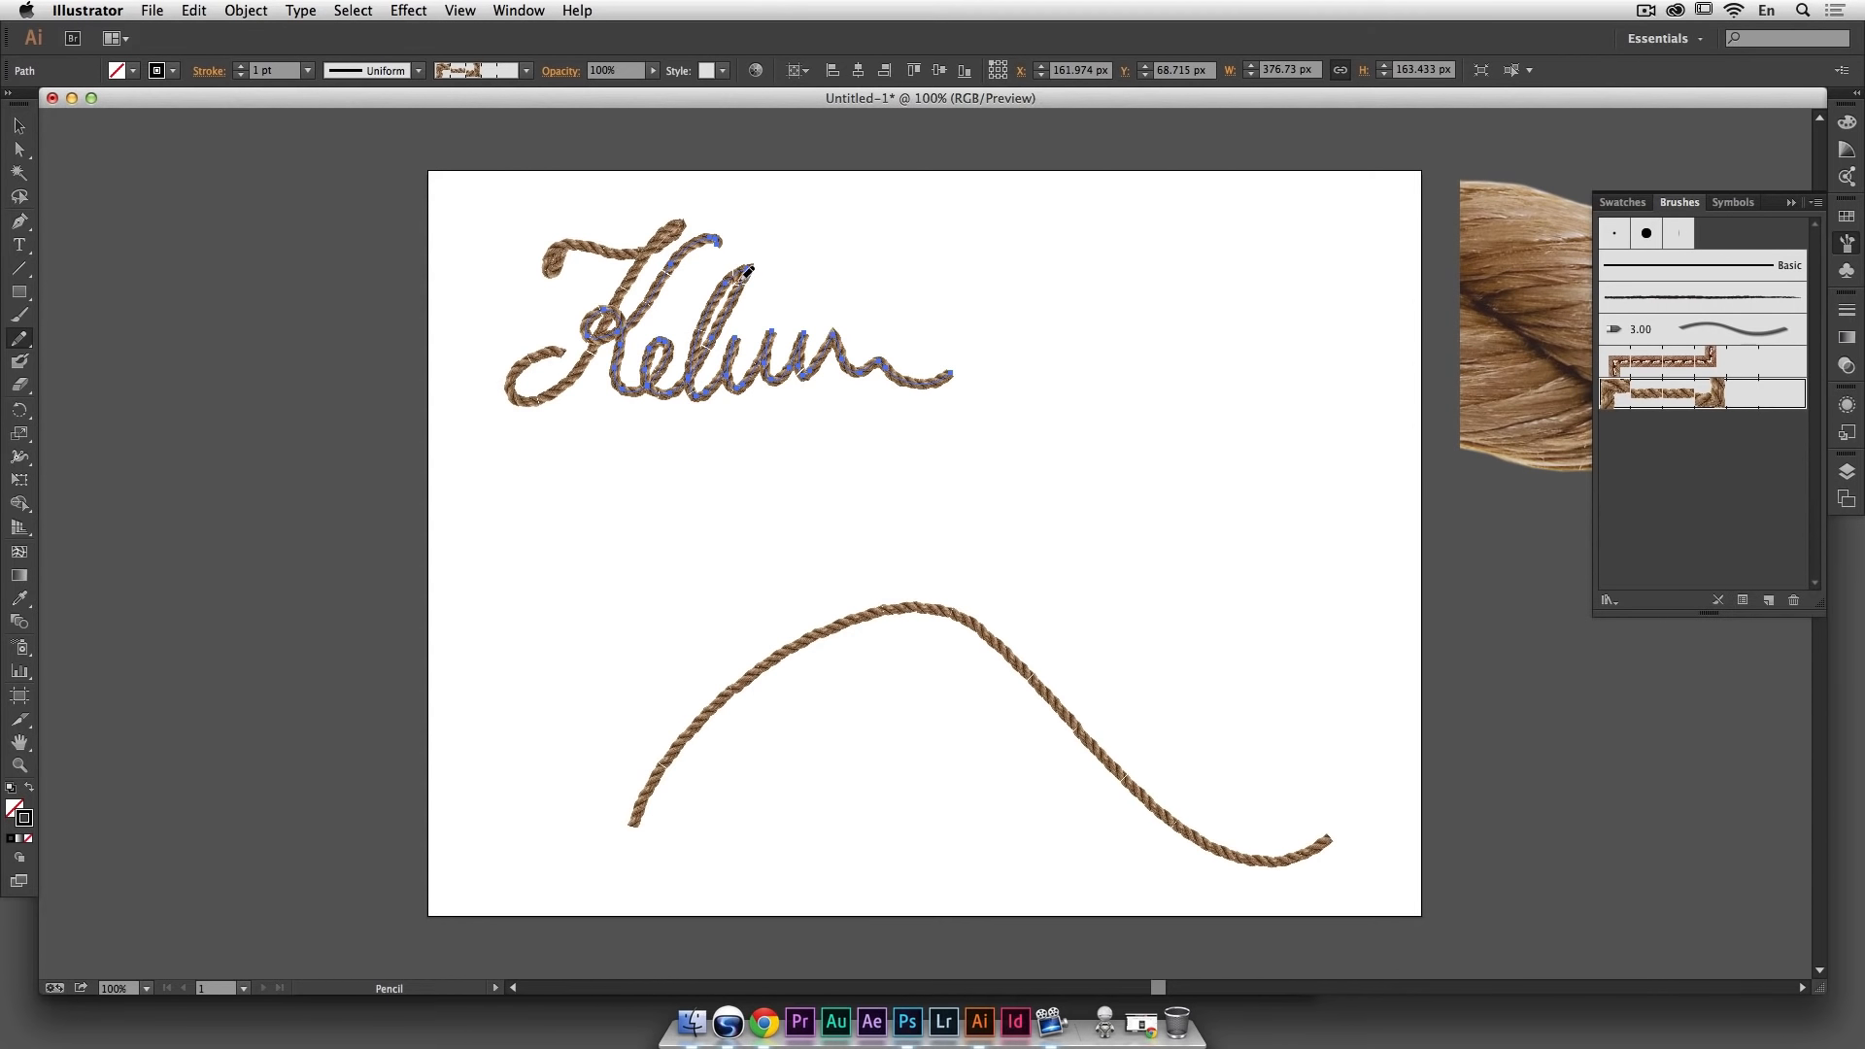
{"action": "mouse_move", "coordinate": [740, 280]}
{"action": "left_mouse_down"}
{"action": "mouse_move", "coordinate": [752, 257]}
{"action": "mouse_move", "coordinate": [722, 297]}
{"action": "left_mouse_up"}
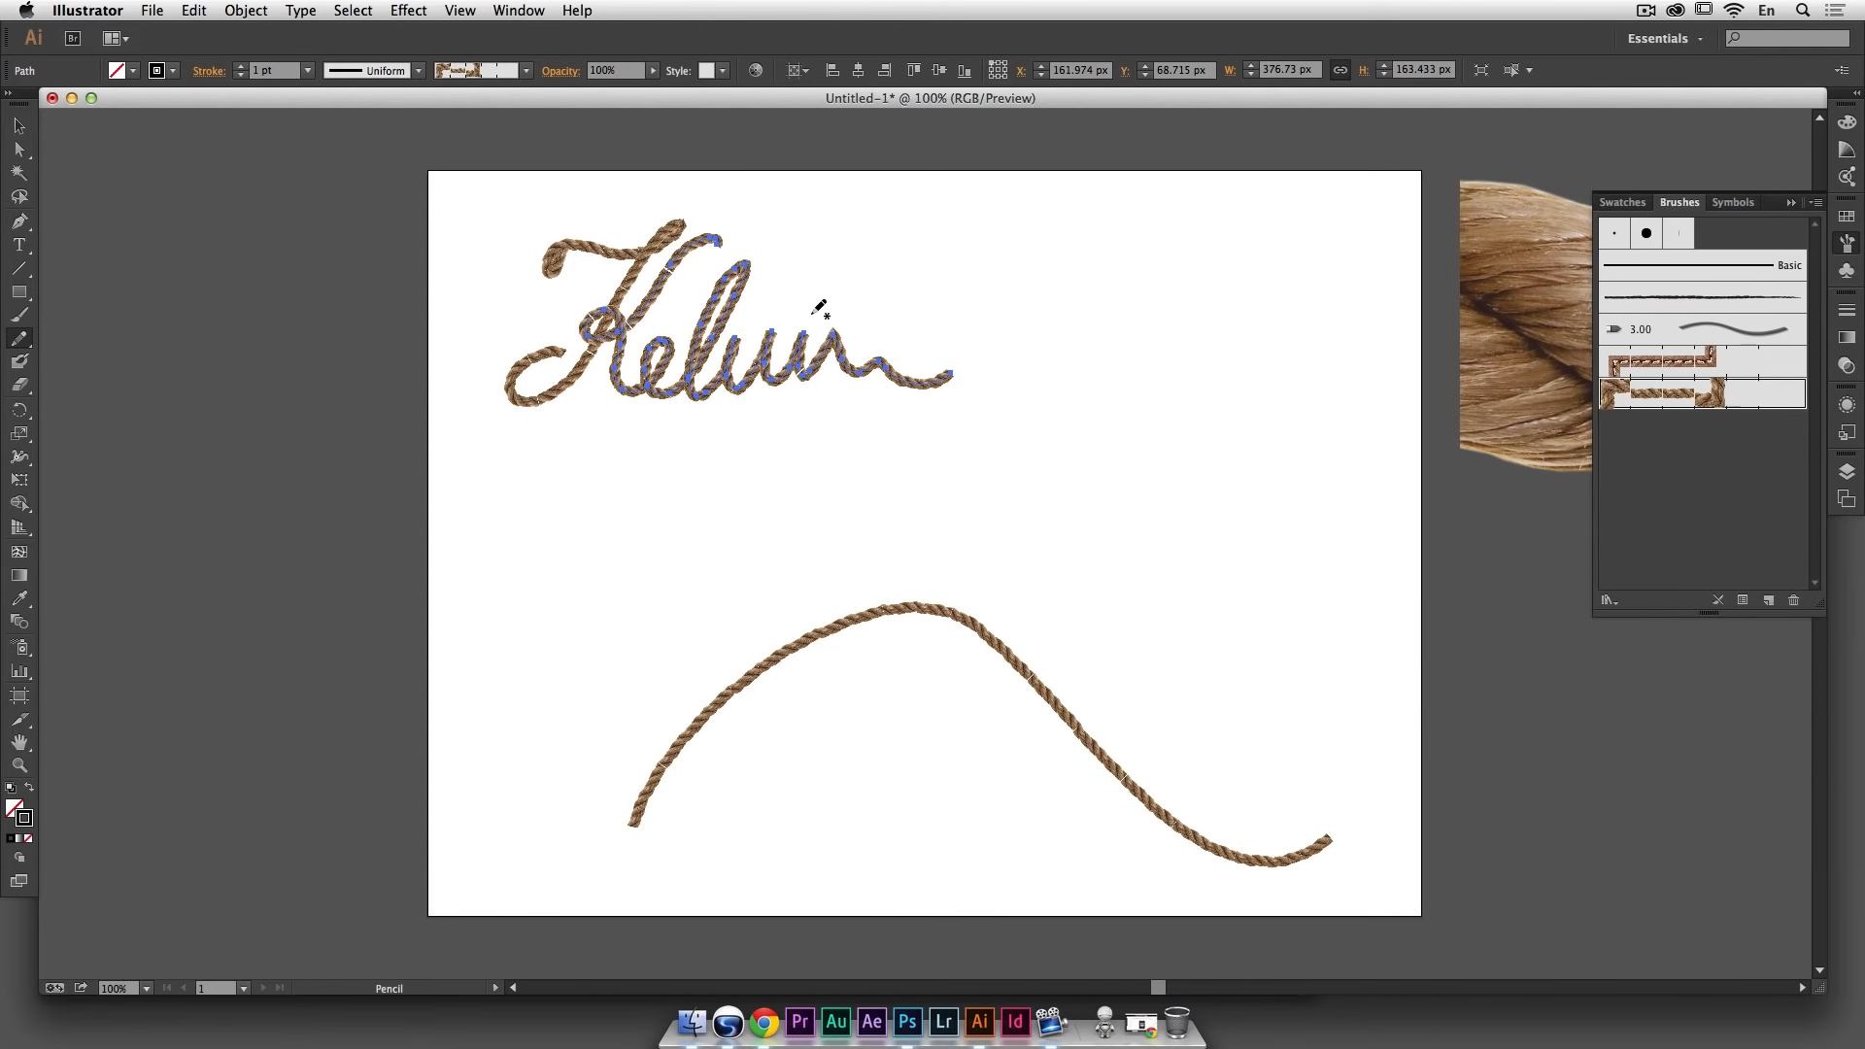
Step: Draw a dot over the i, apply the Rope brush to it and reshape it into a small round loop
{"action": "left_click_drag", "start_coordinate": [802, 312], "coordinate": [811, 306]}
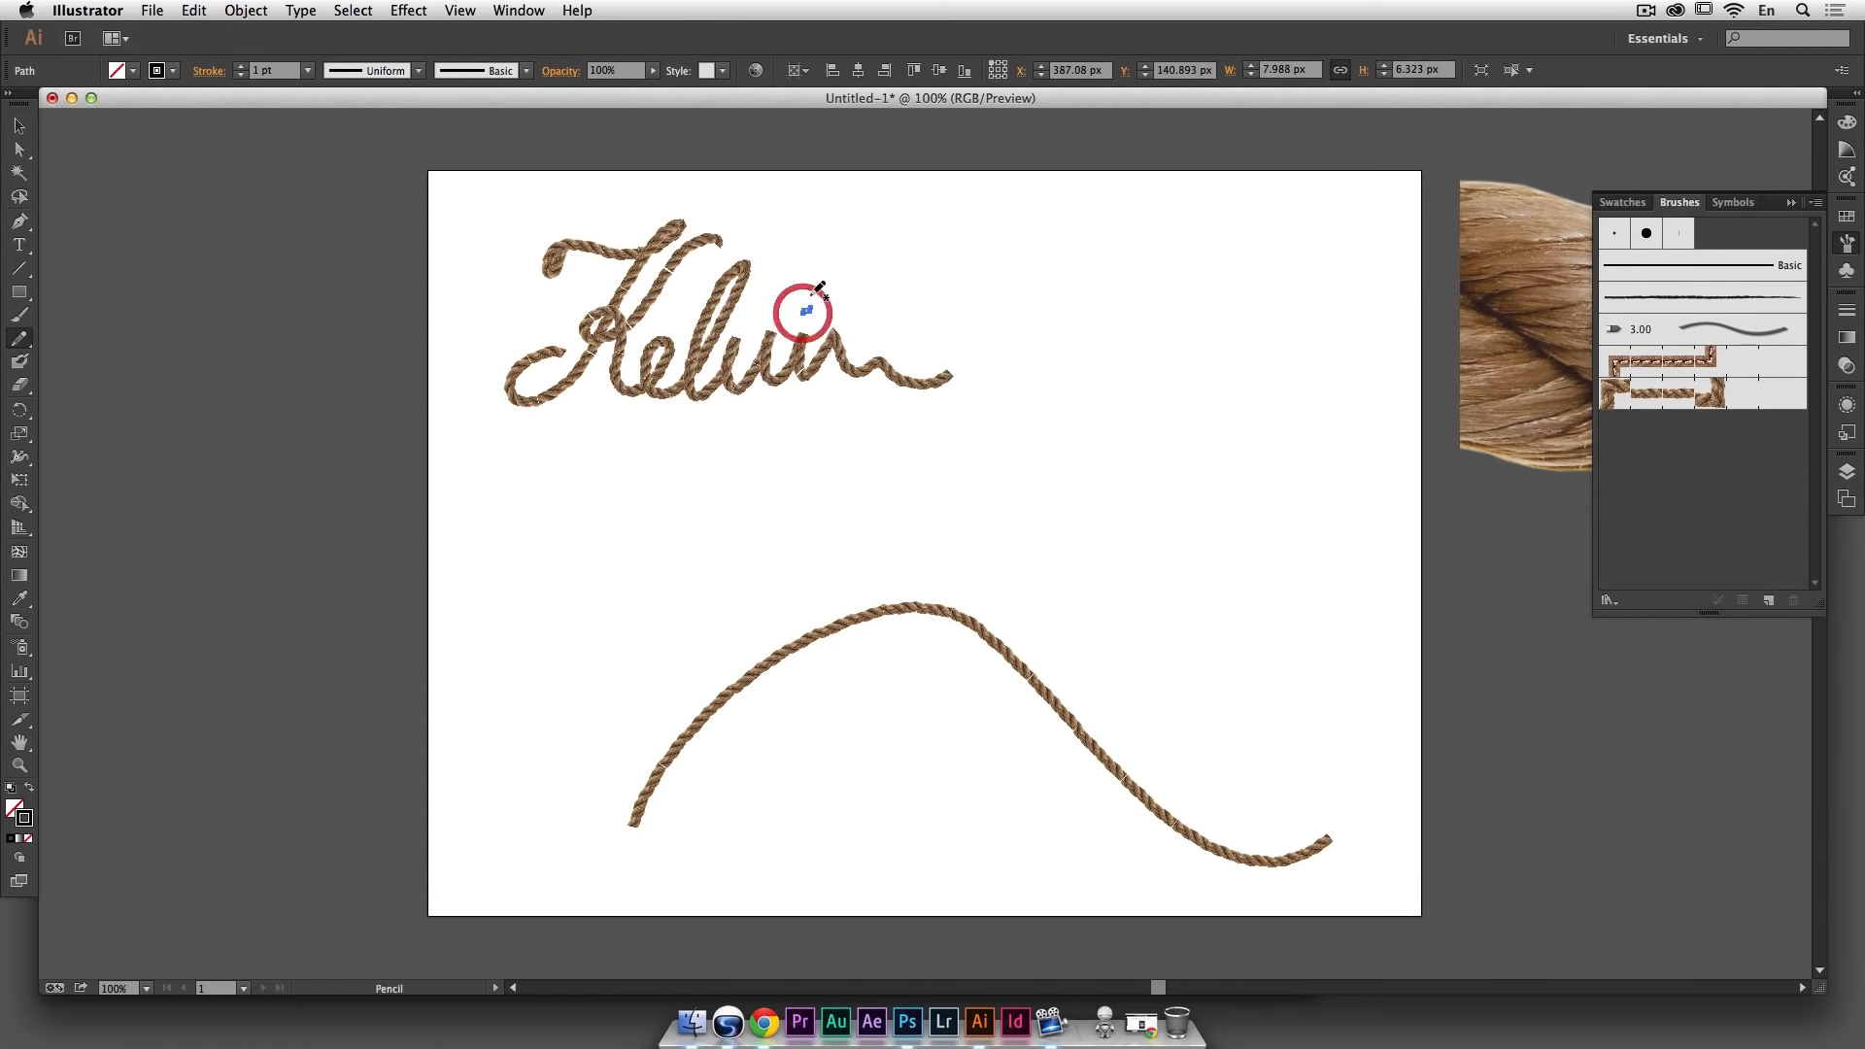
{"action": "left_click", "coordinate": [1651, 393]}
{"action": "left_click", "coordinate": [1078, 350], "text": "super"}
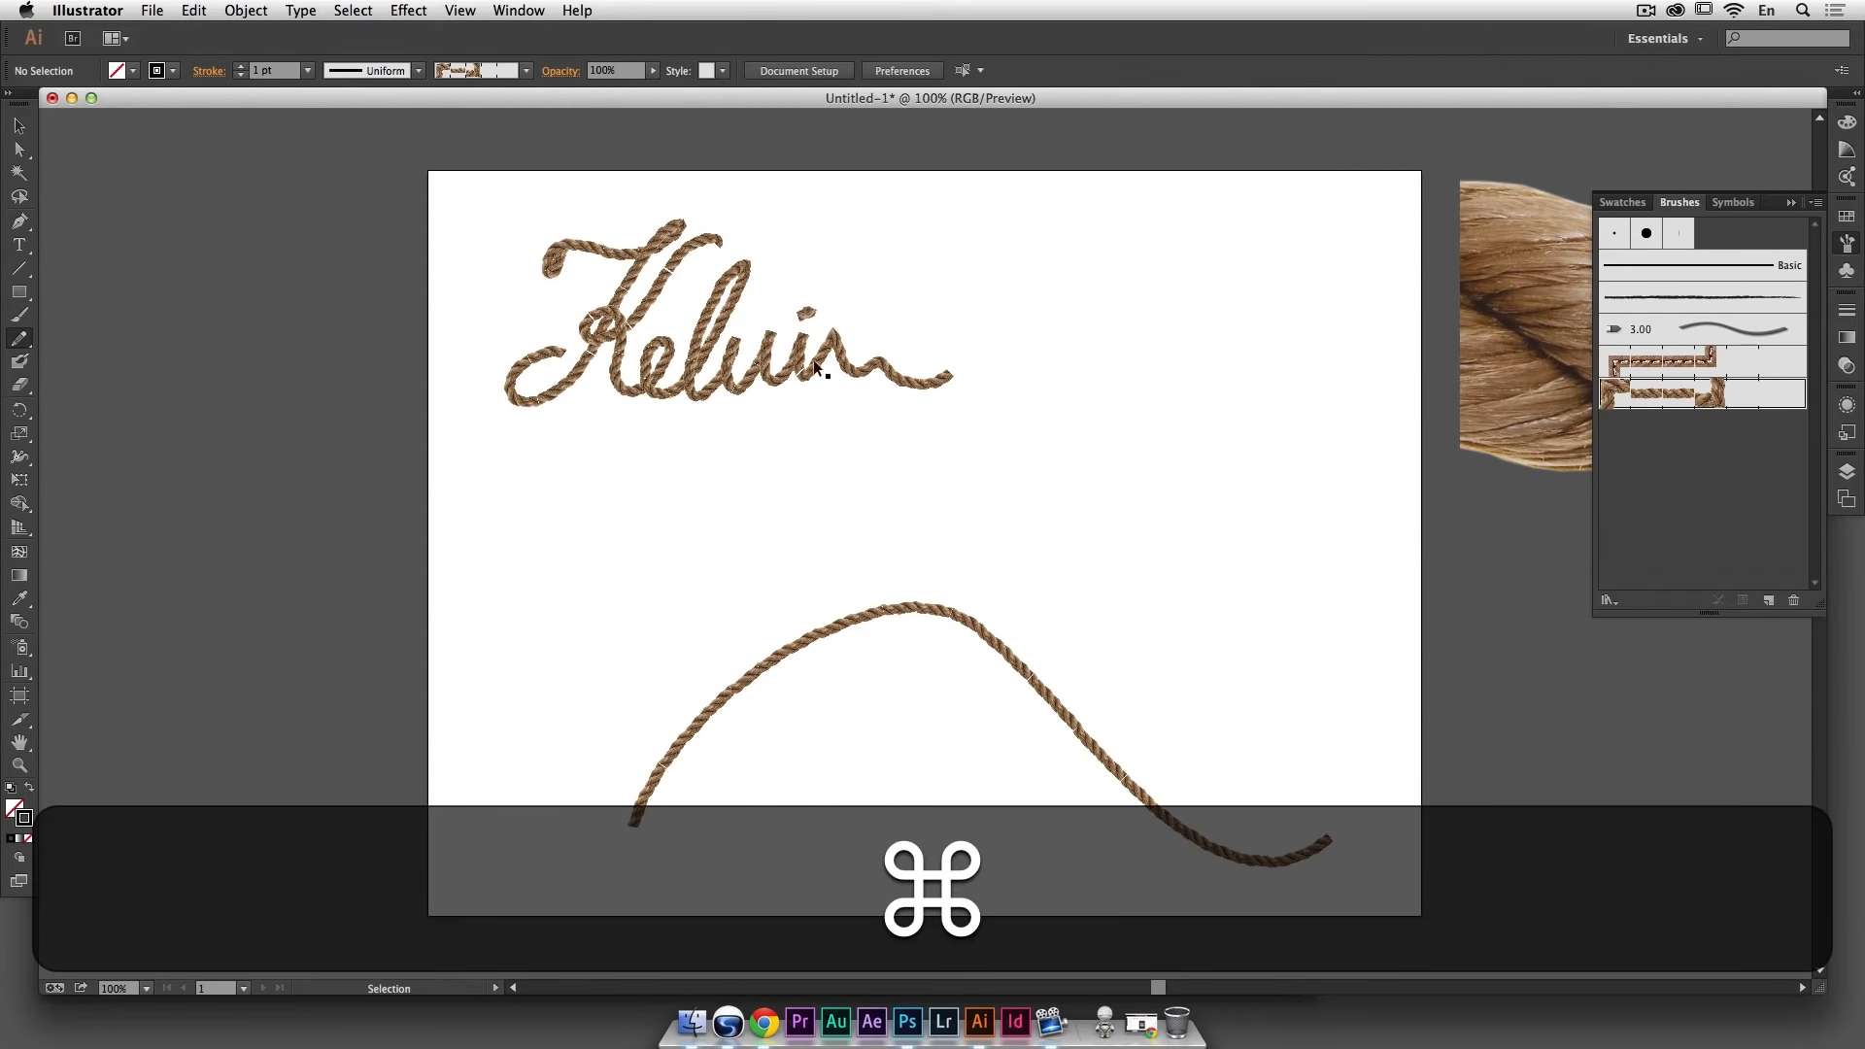
{"action": "left_click", "coordinate": [810, 311], "text": "super"}
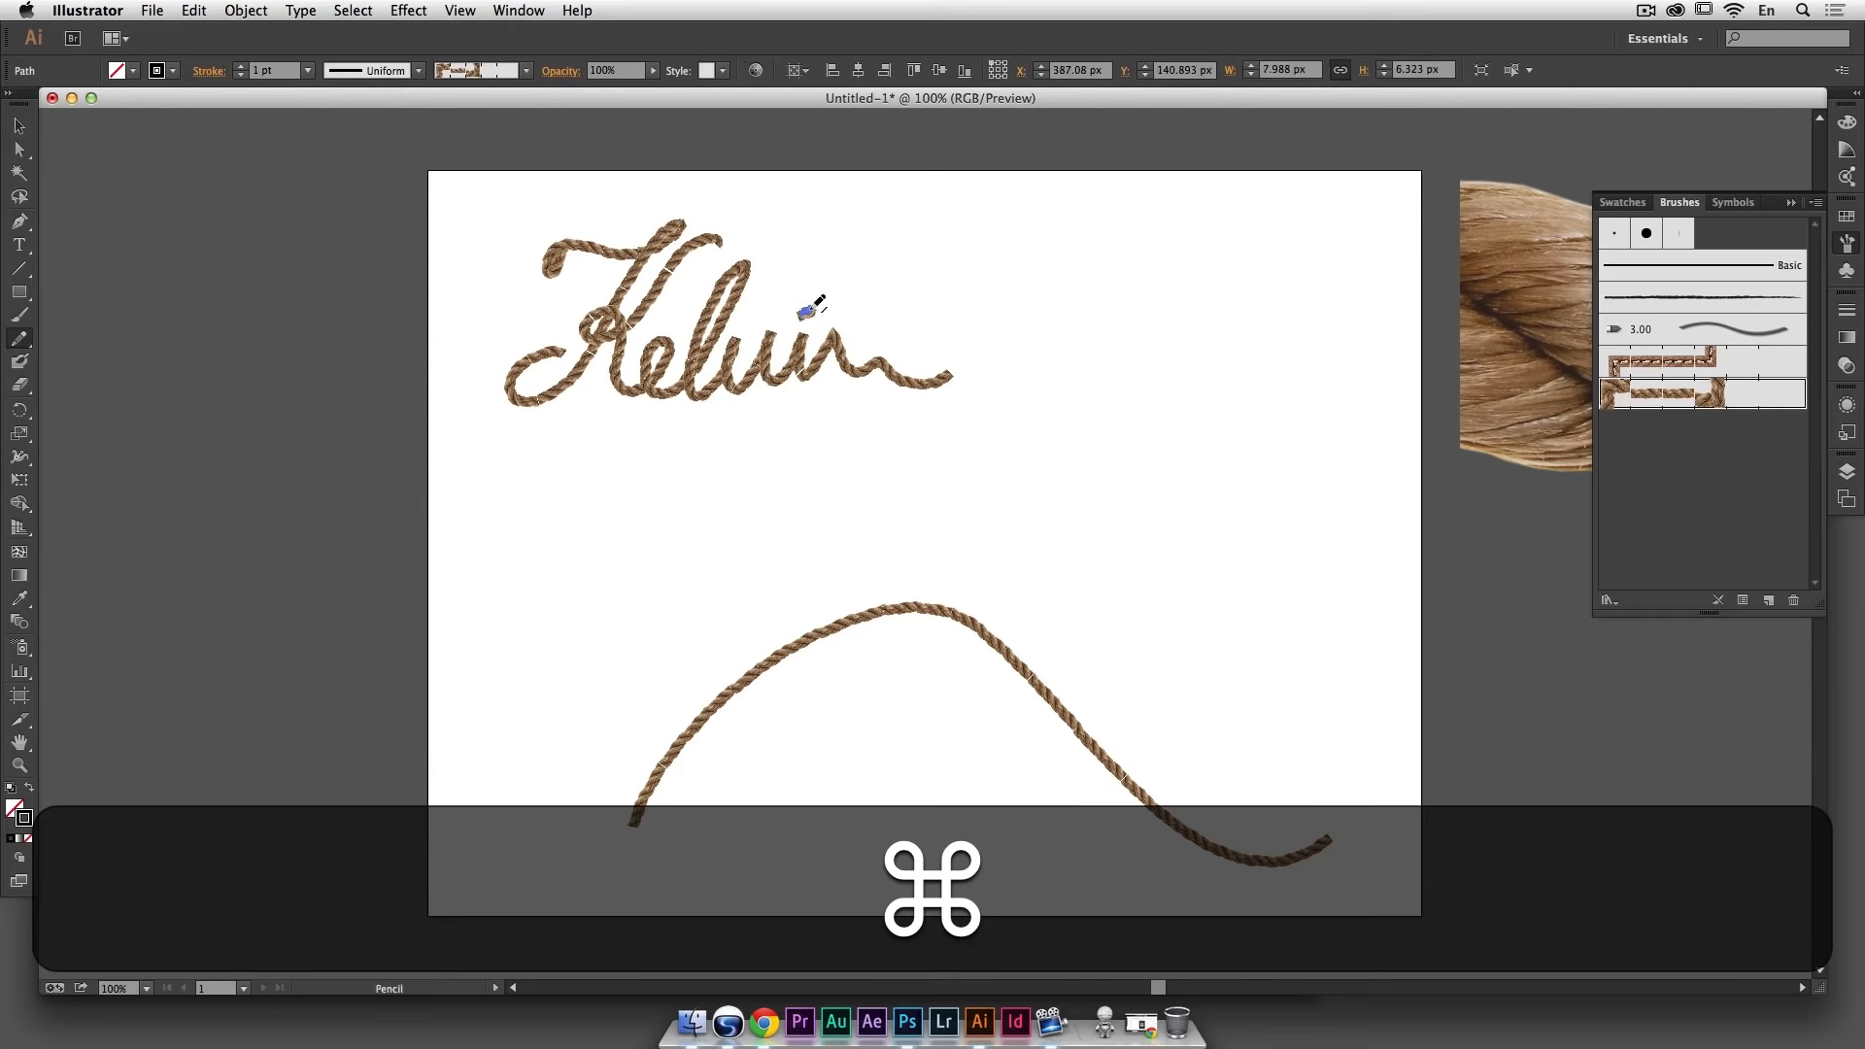
{"action": "mouse_move", "coordinate": [812, 309]}
{"action": "left_mouse_down"}
{"action": "mouse_move", "coordinate": [803, 320]}
{"action": "mouse_move", "coordinate": [829, 316]}
{"action": "left_mouse_up"}
{"action": "left_click", "coordinate": [880, 308], "text": "super"}
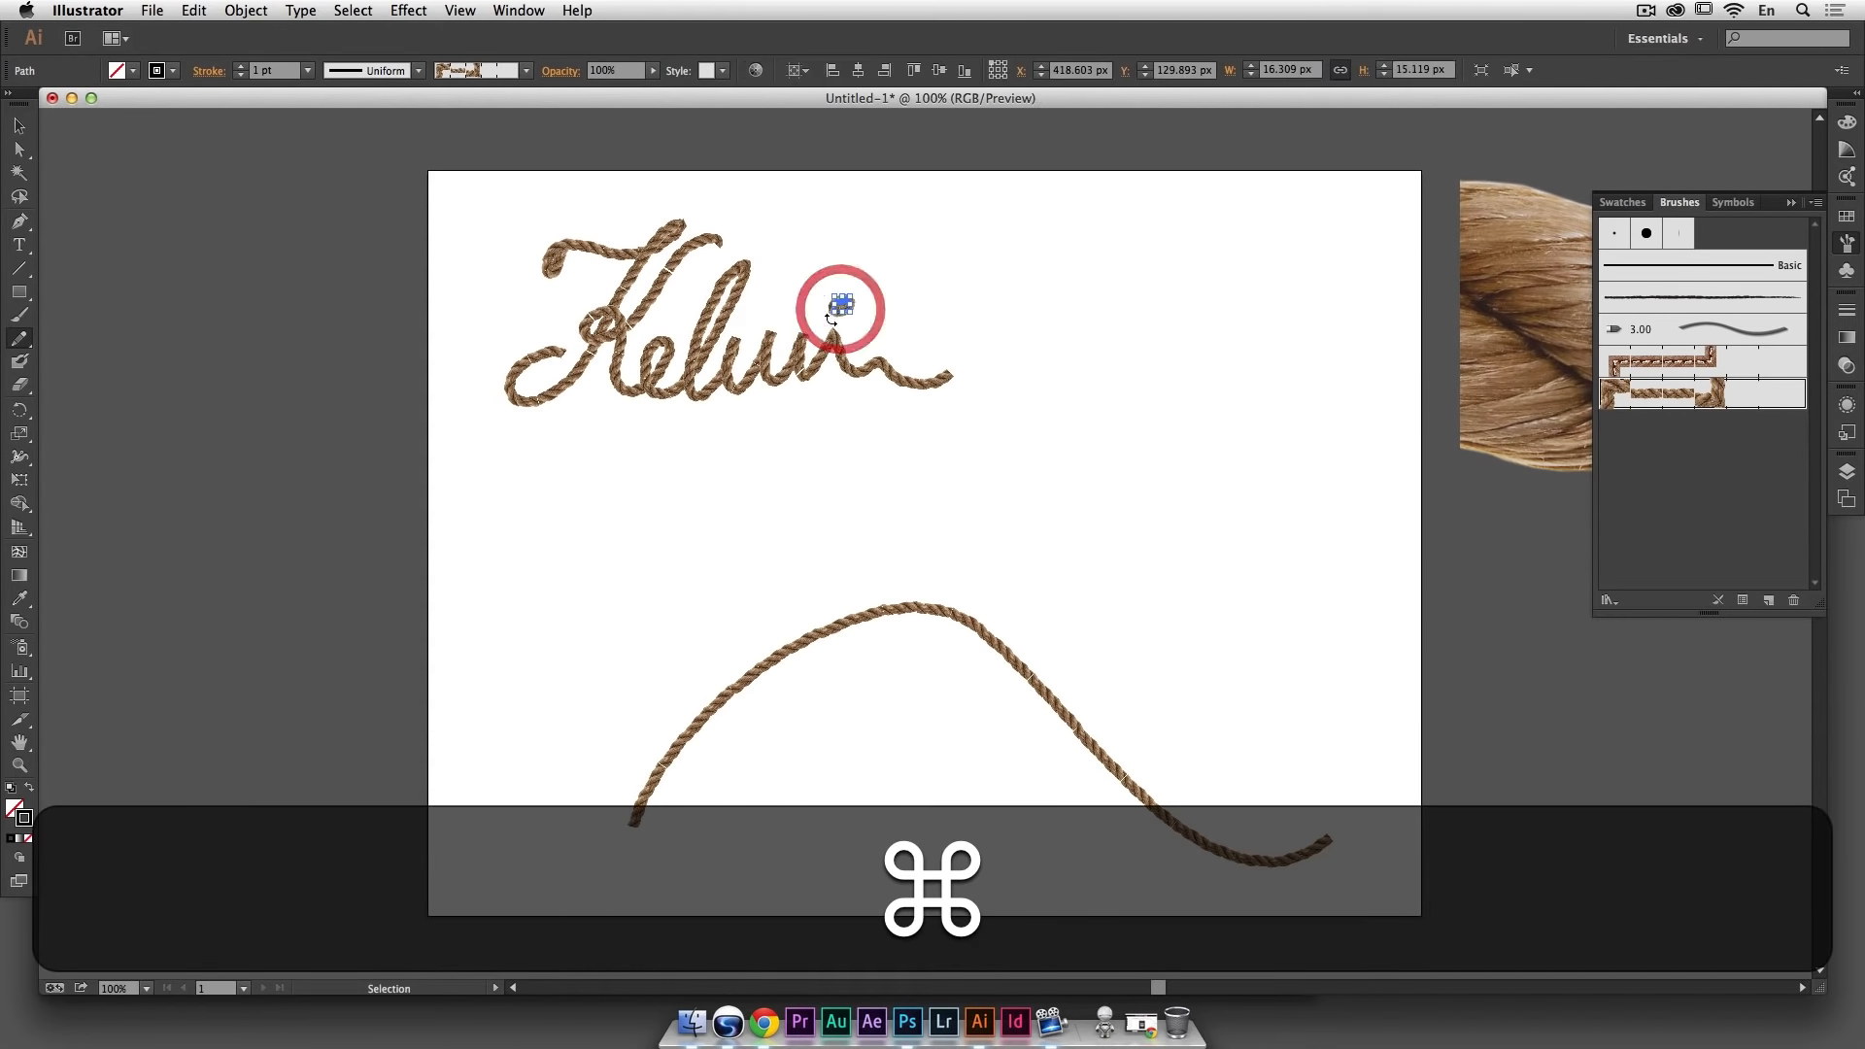
{"action": "key", "text": "super+z"}
{"action": "key", "text": "super+z"}
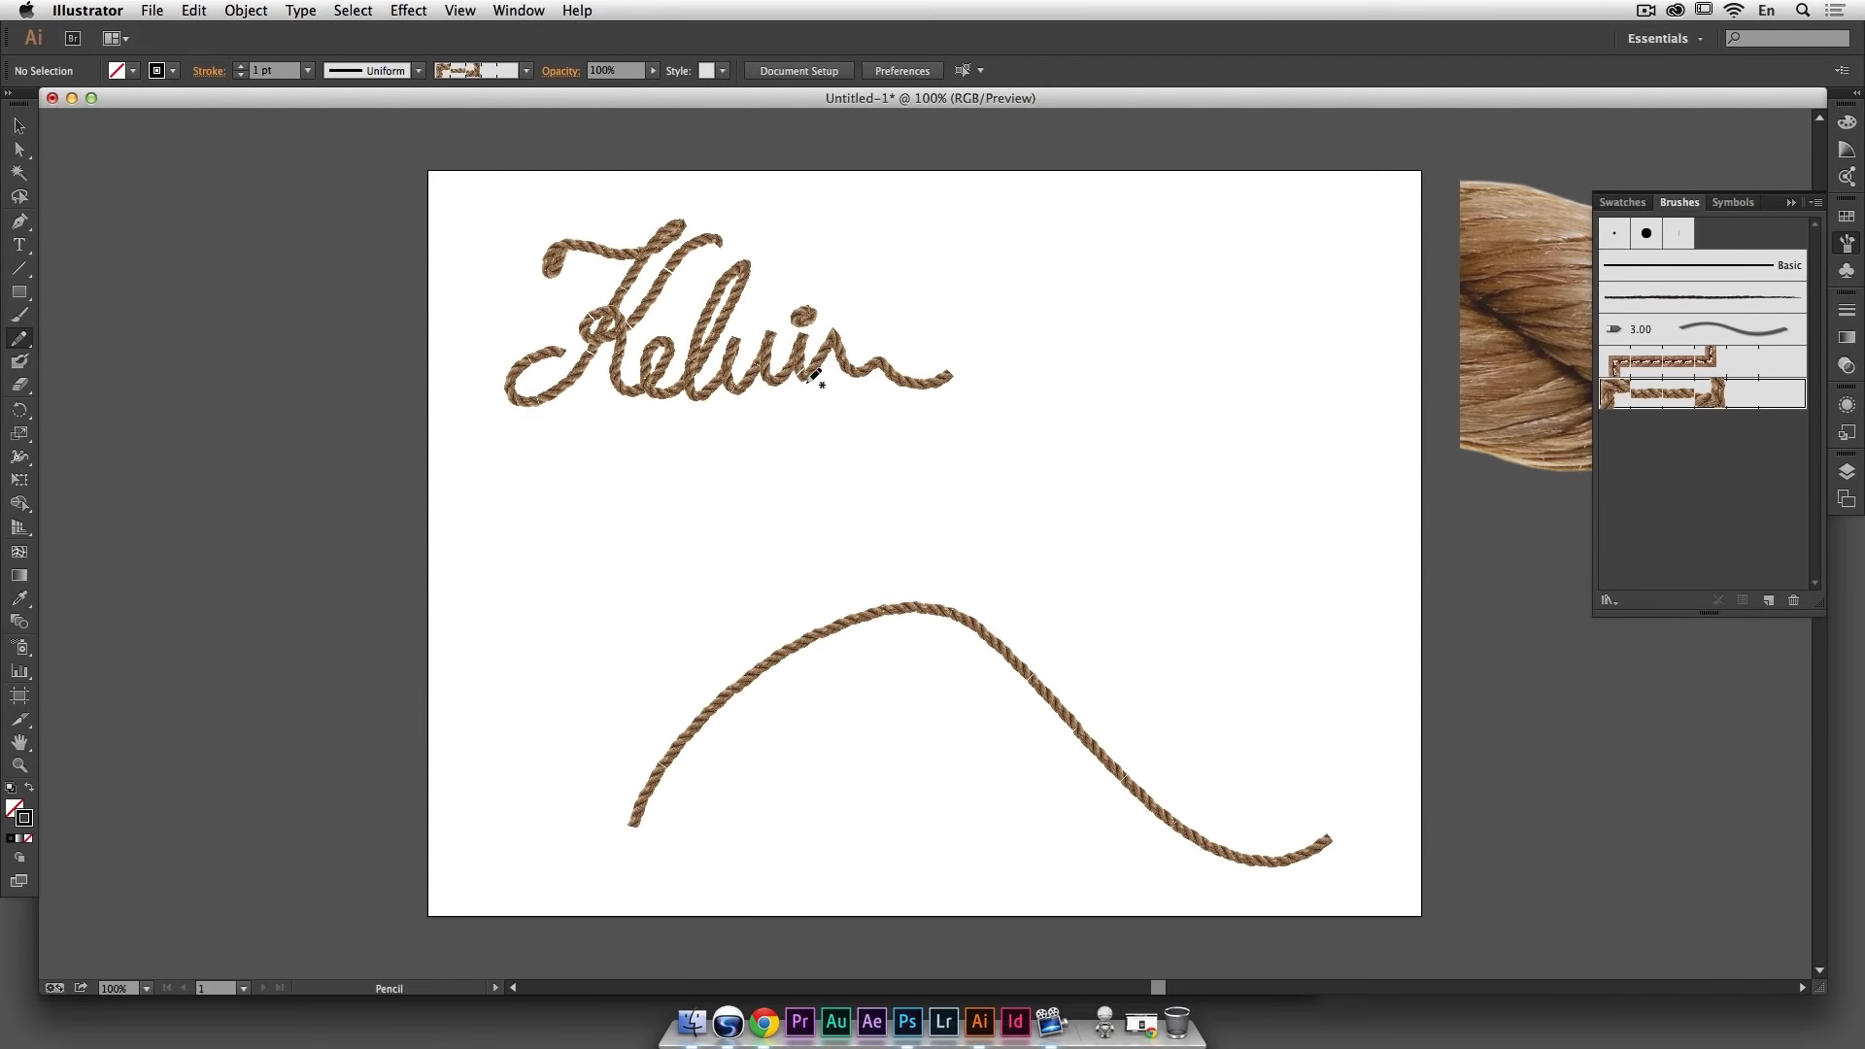
Step: Redraw the final n with a longer upward tail using the Pencil tool and refine the curve of its top
{"action": "left_click", "coordinate": [812, 368], "text": "super"}
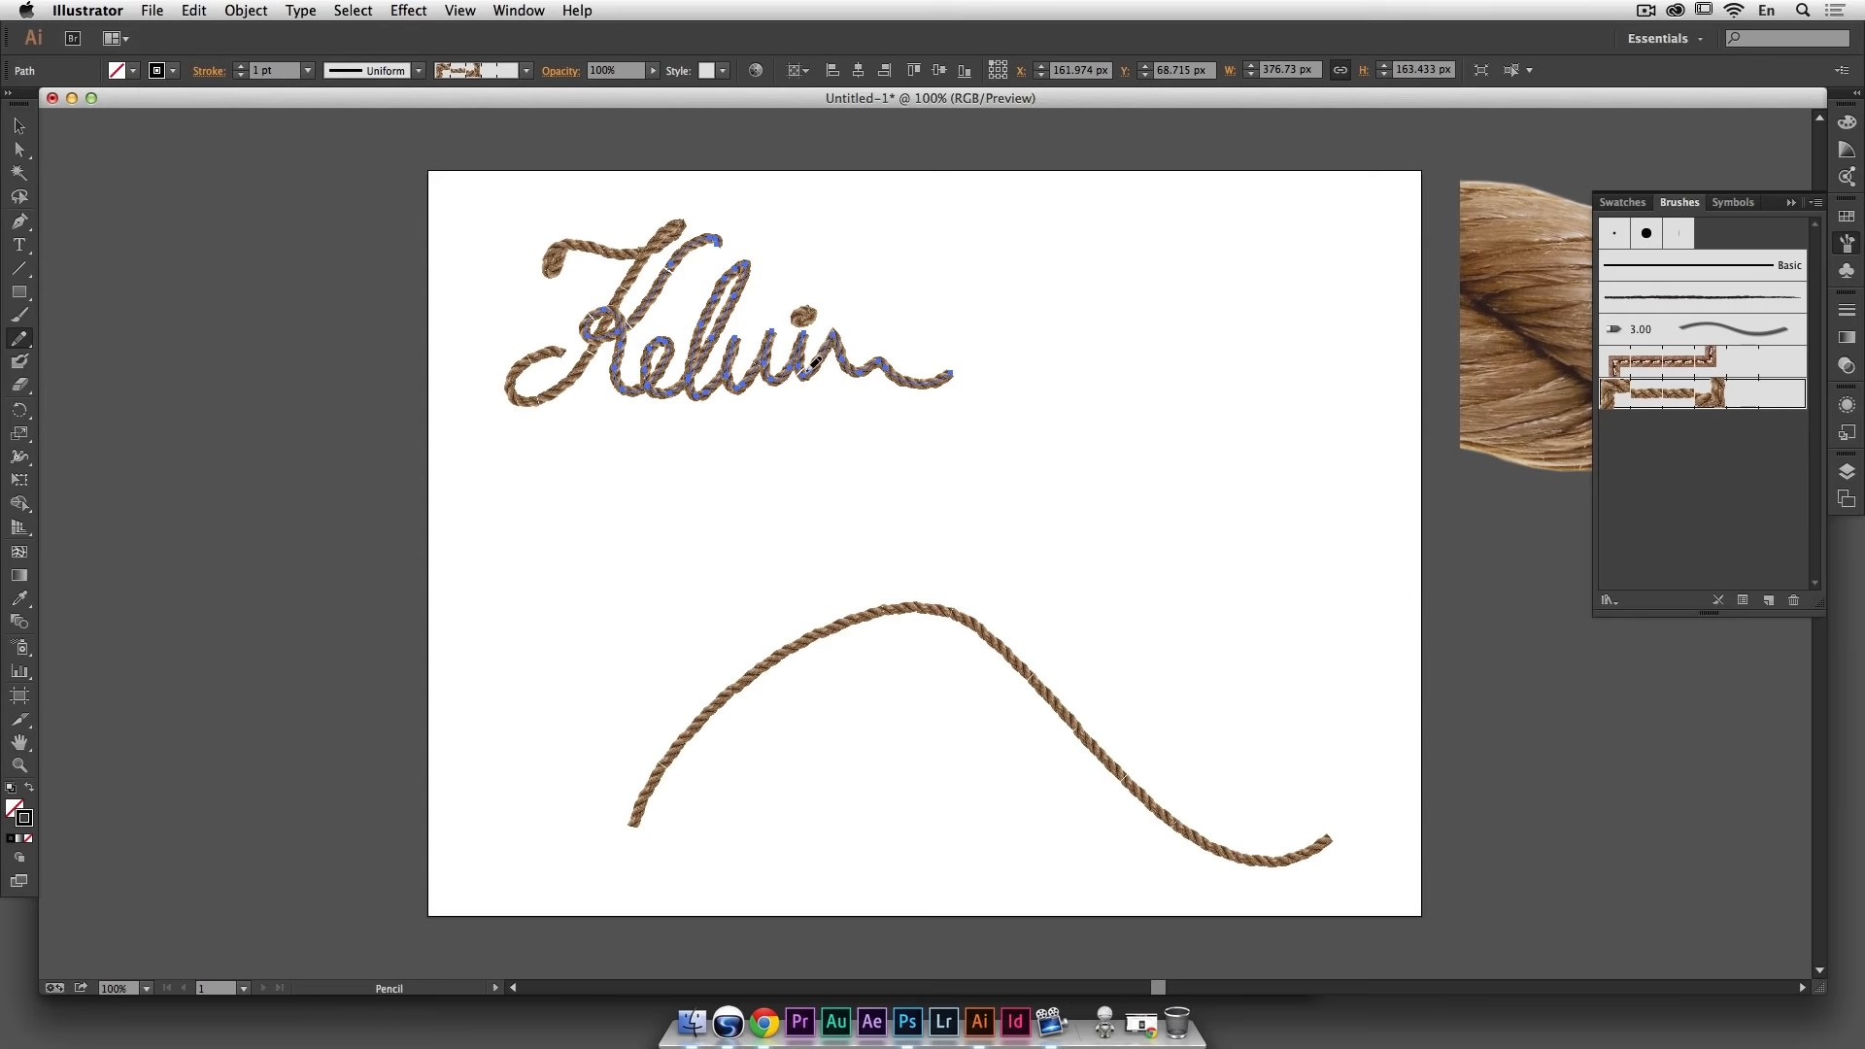
{"action": "mouse_move", "coordinate": [805, 374]}
{"action": "left_mouse_down"}
{"action": "mouse_move", "coordinate": [844, 336]}
{"action": "mouse_move", "coordinate": [832, 380]}
{"action": "mouse_move", "coordinate": [870, 336]}
{"action": "mouse_move", "coordinate": [903, 385]}
{"action": "mouse_move", "coordinate": [981, 364]}
{"action": "left_mouse_up"}
{"action": "left_click", "coordinate": [1005, 413], "text": "super"}
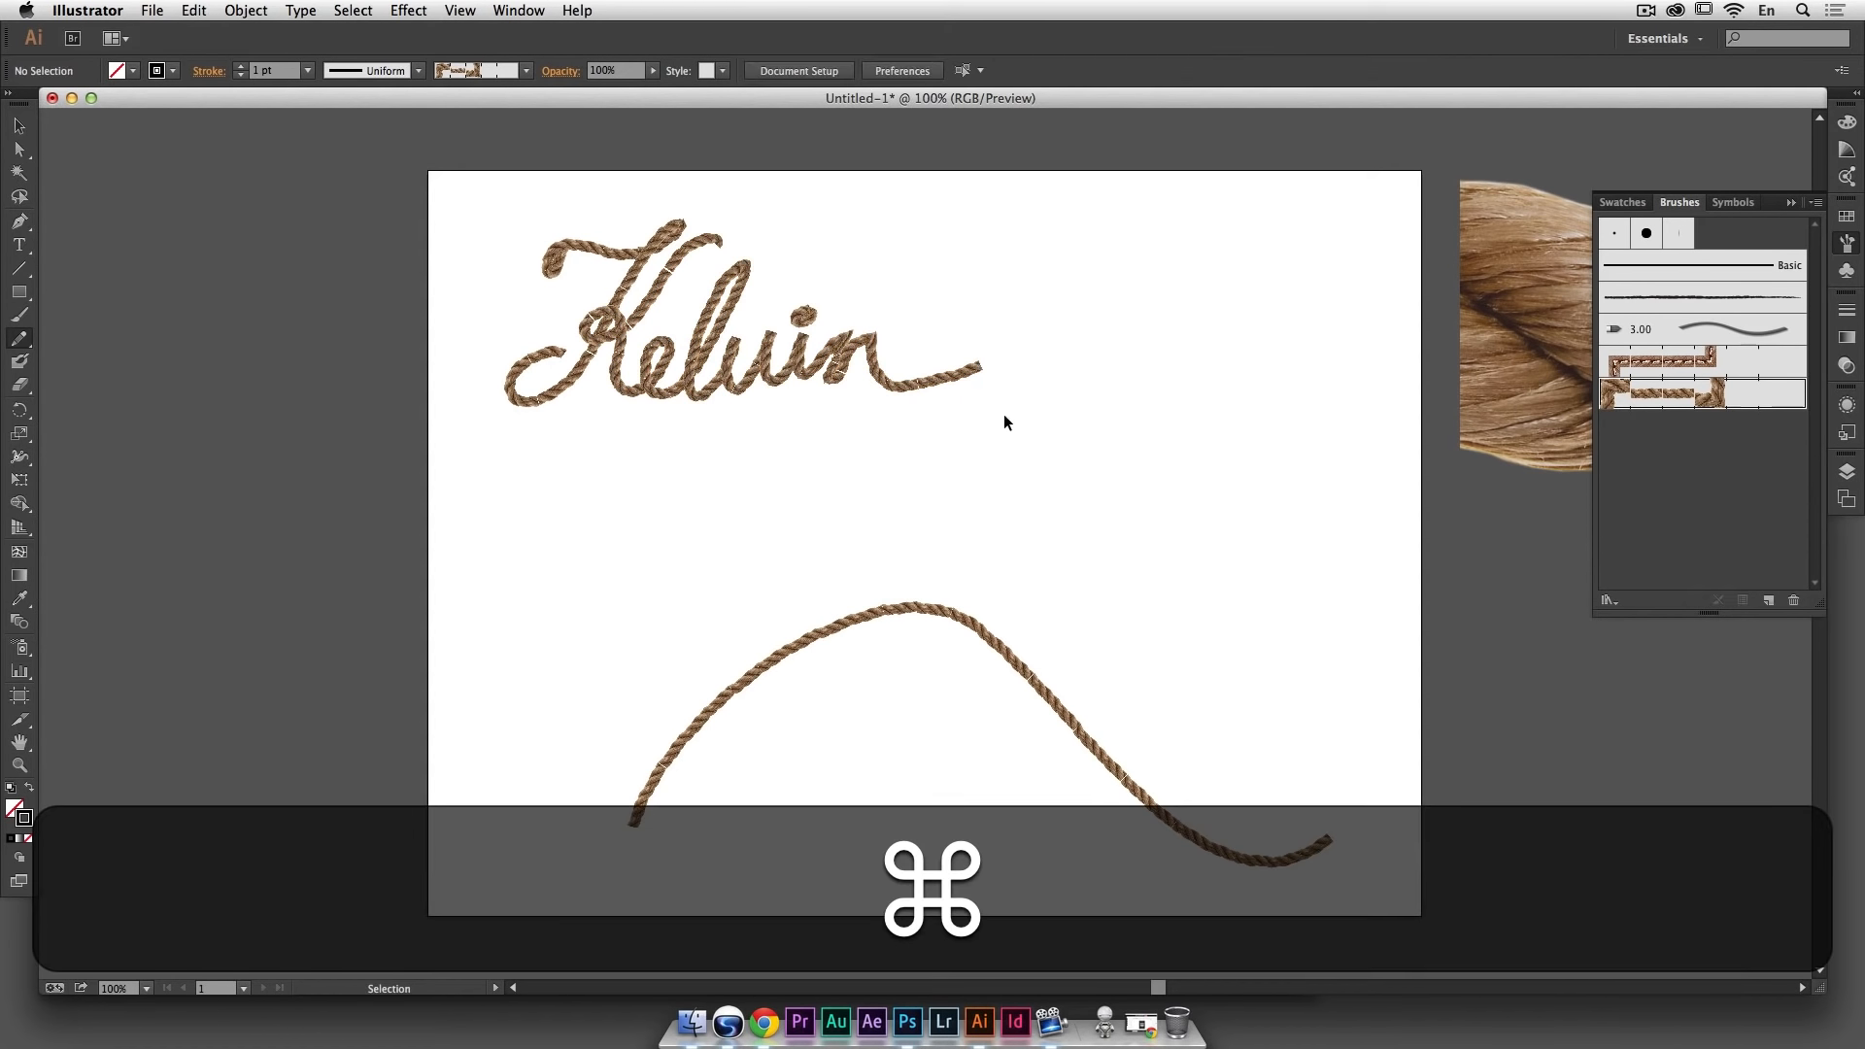
{"action": "left_click", "coordinate": [853, 346], "text": "super"}
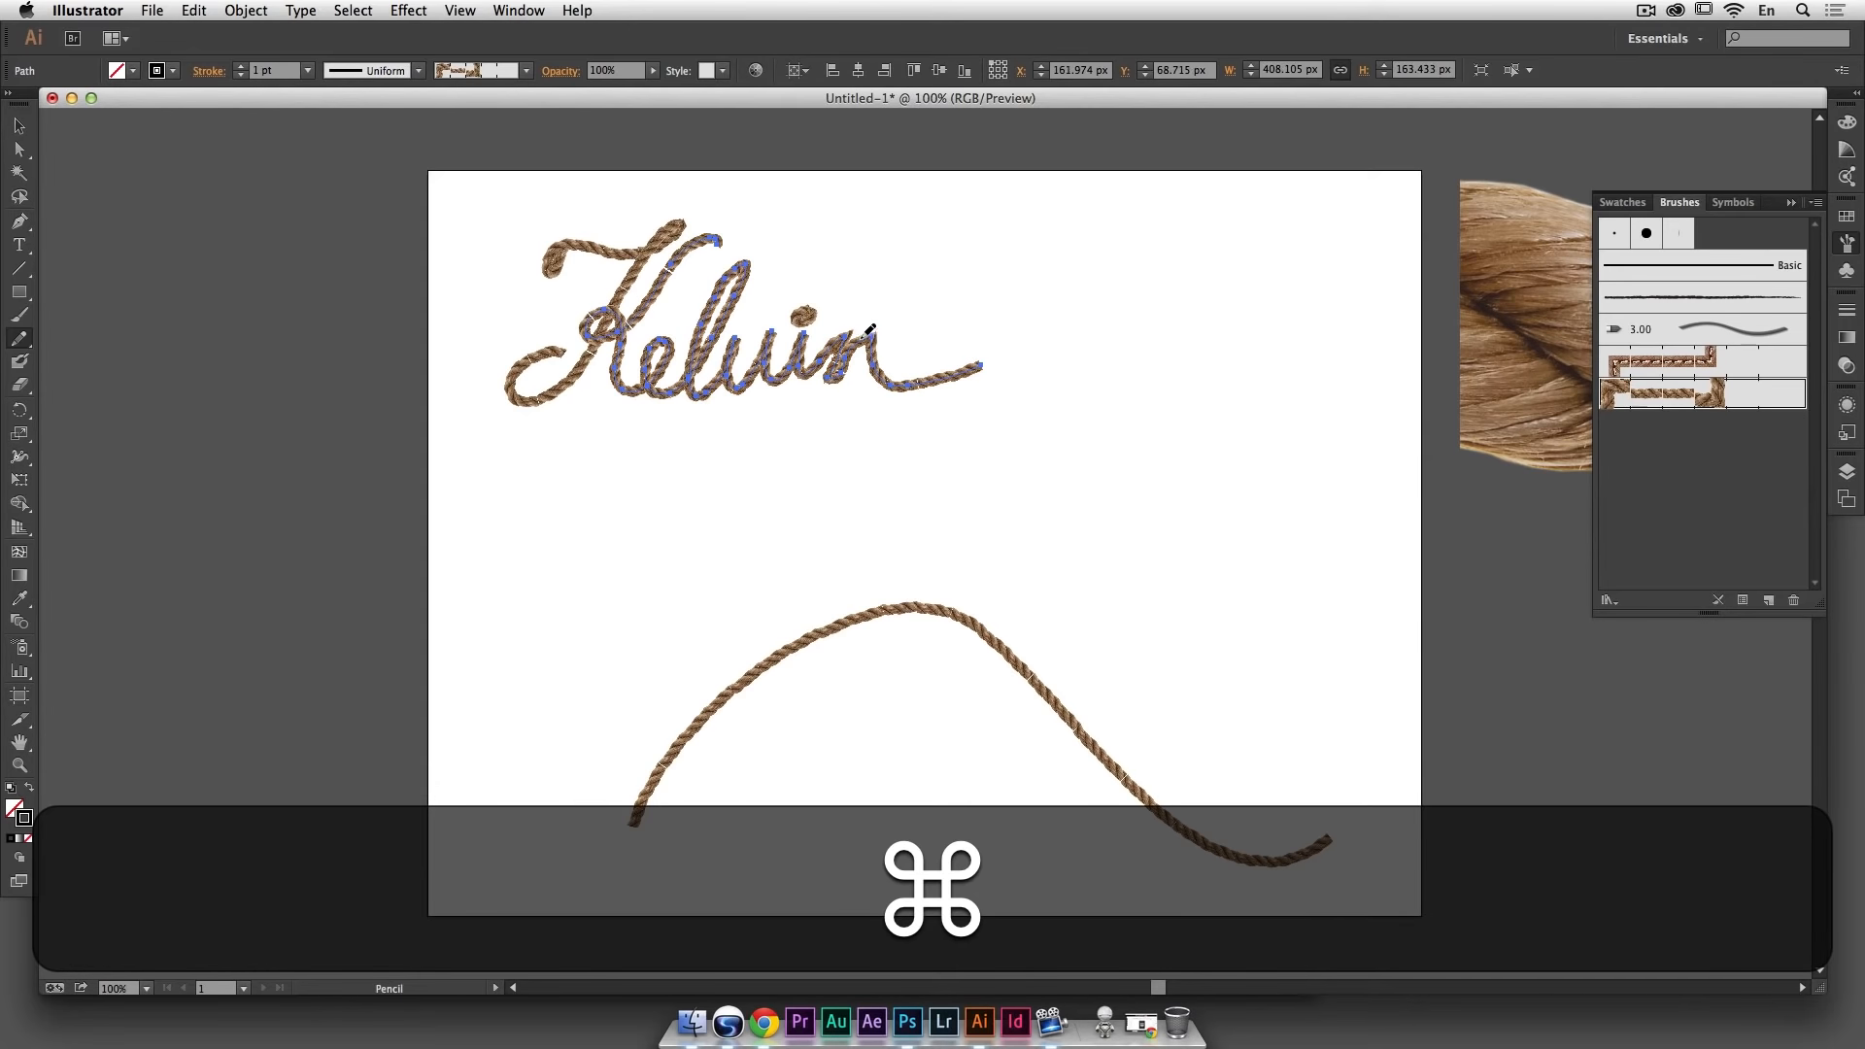
{"action": "left_click_drag", "start_coordinate": [866, 336], "coordinate": [874, 362]}
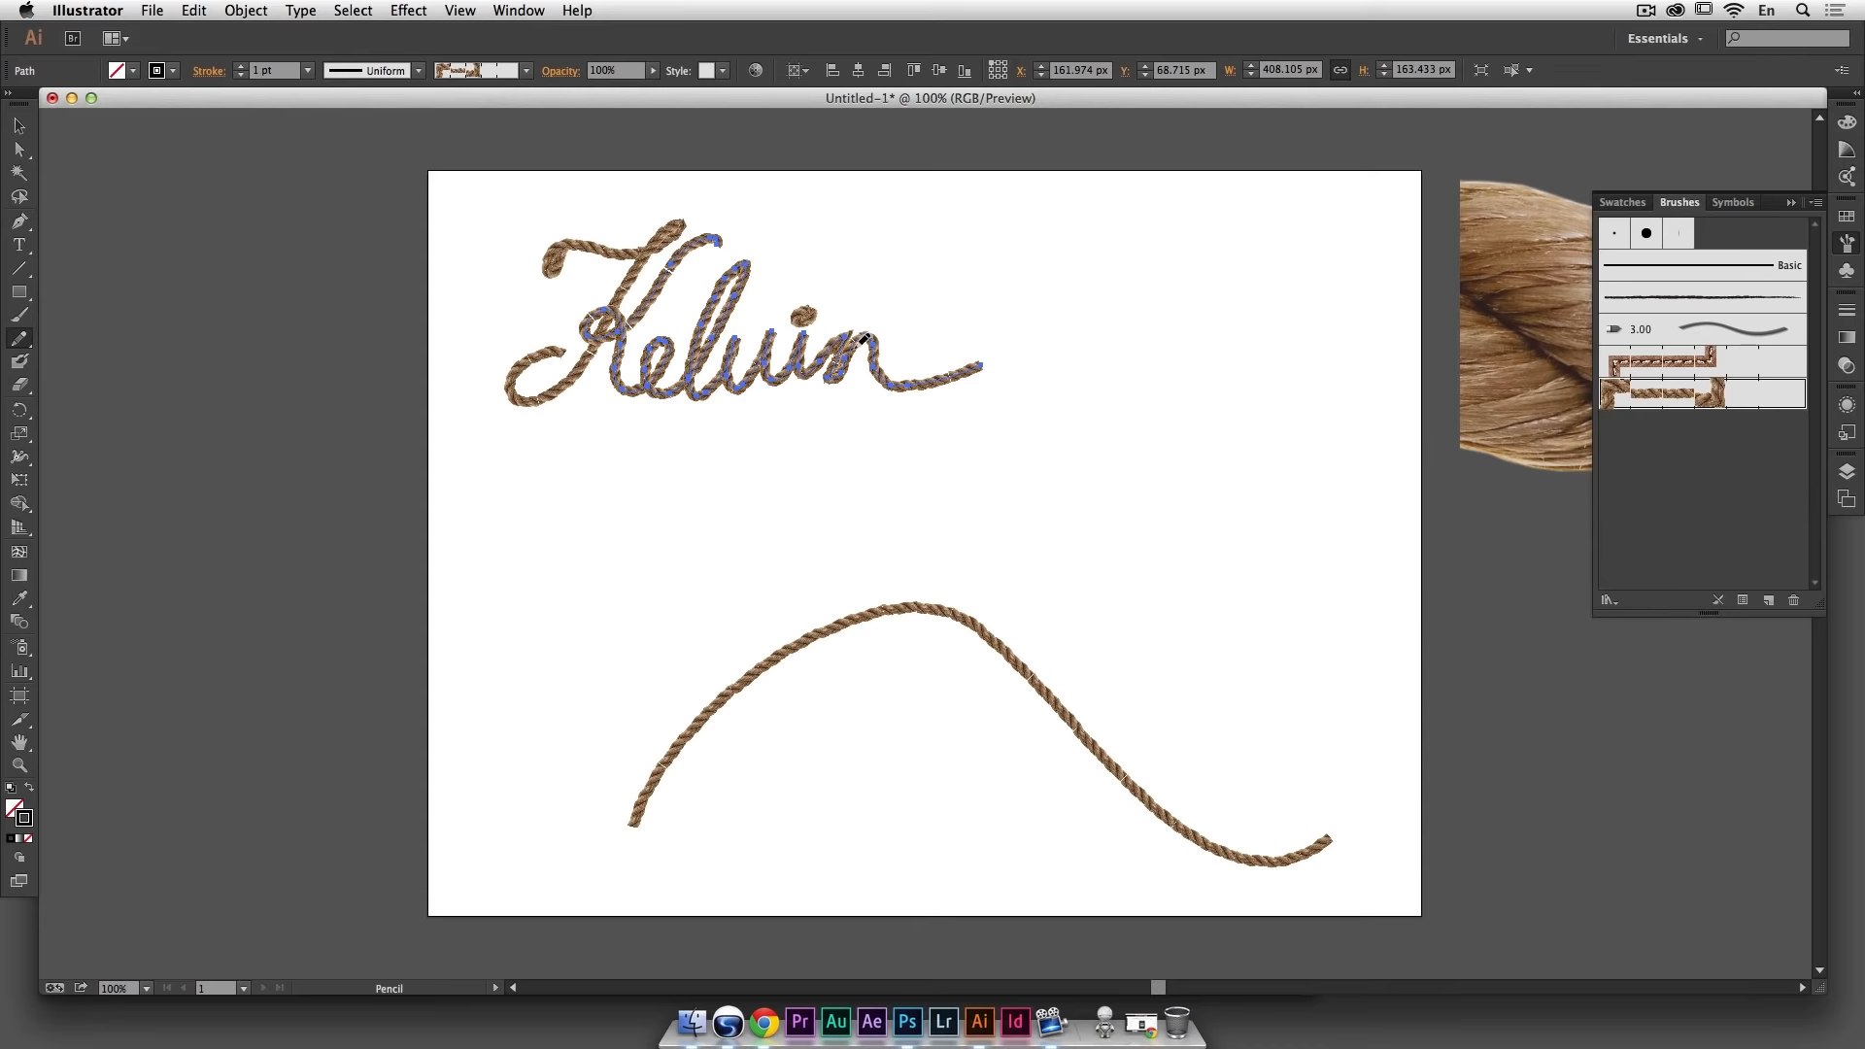
{"action": "key", "text": "super"}
{"action": "left_click", "coordinate": [922, 322], "text": "super"}
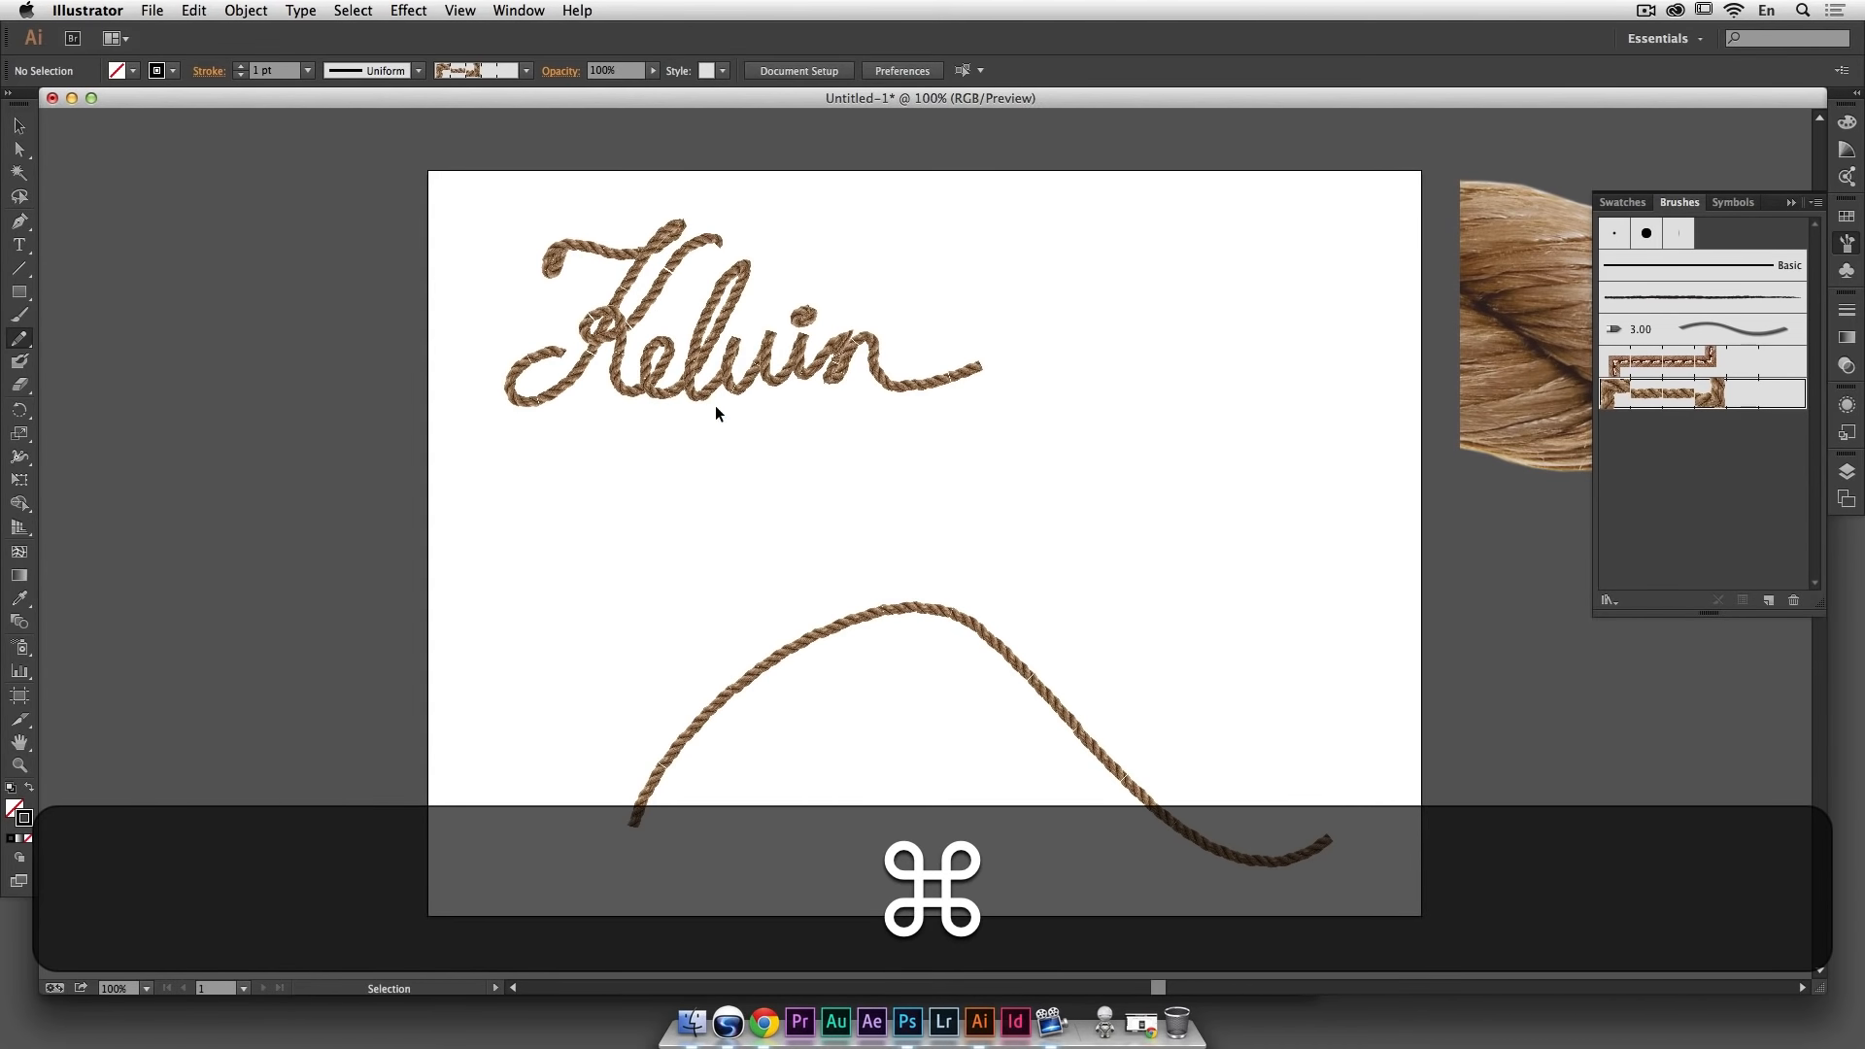
Step: Select the entire rope lettering and enlarge it proportionally across most of the artboard's width
{"action": "left_click_drag", "start_coordinate": [768, 404], "coordinate": [763, 390]}
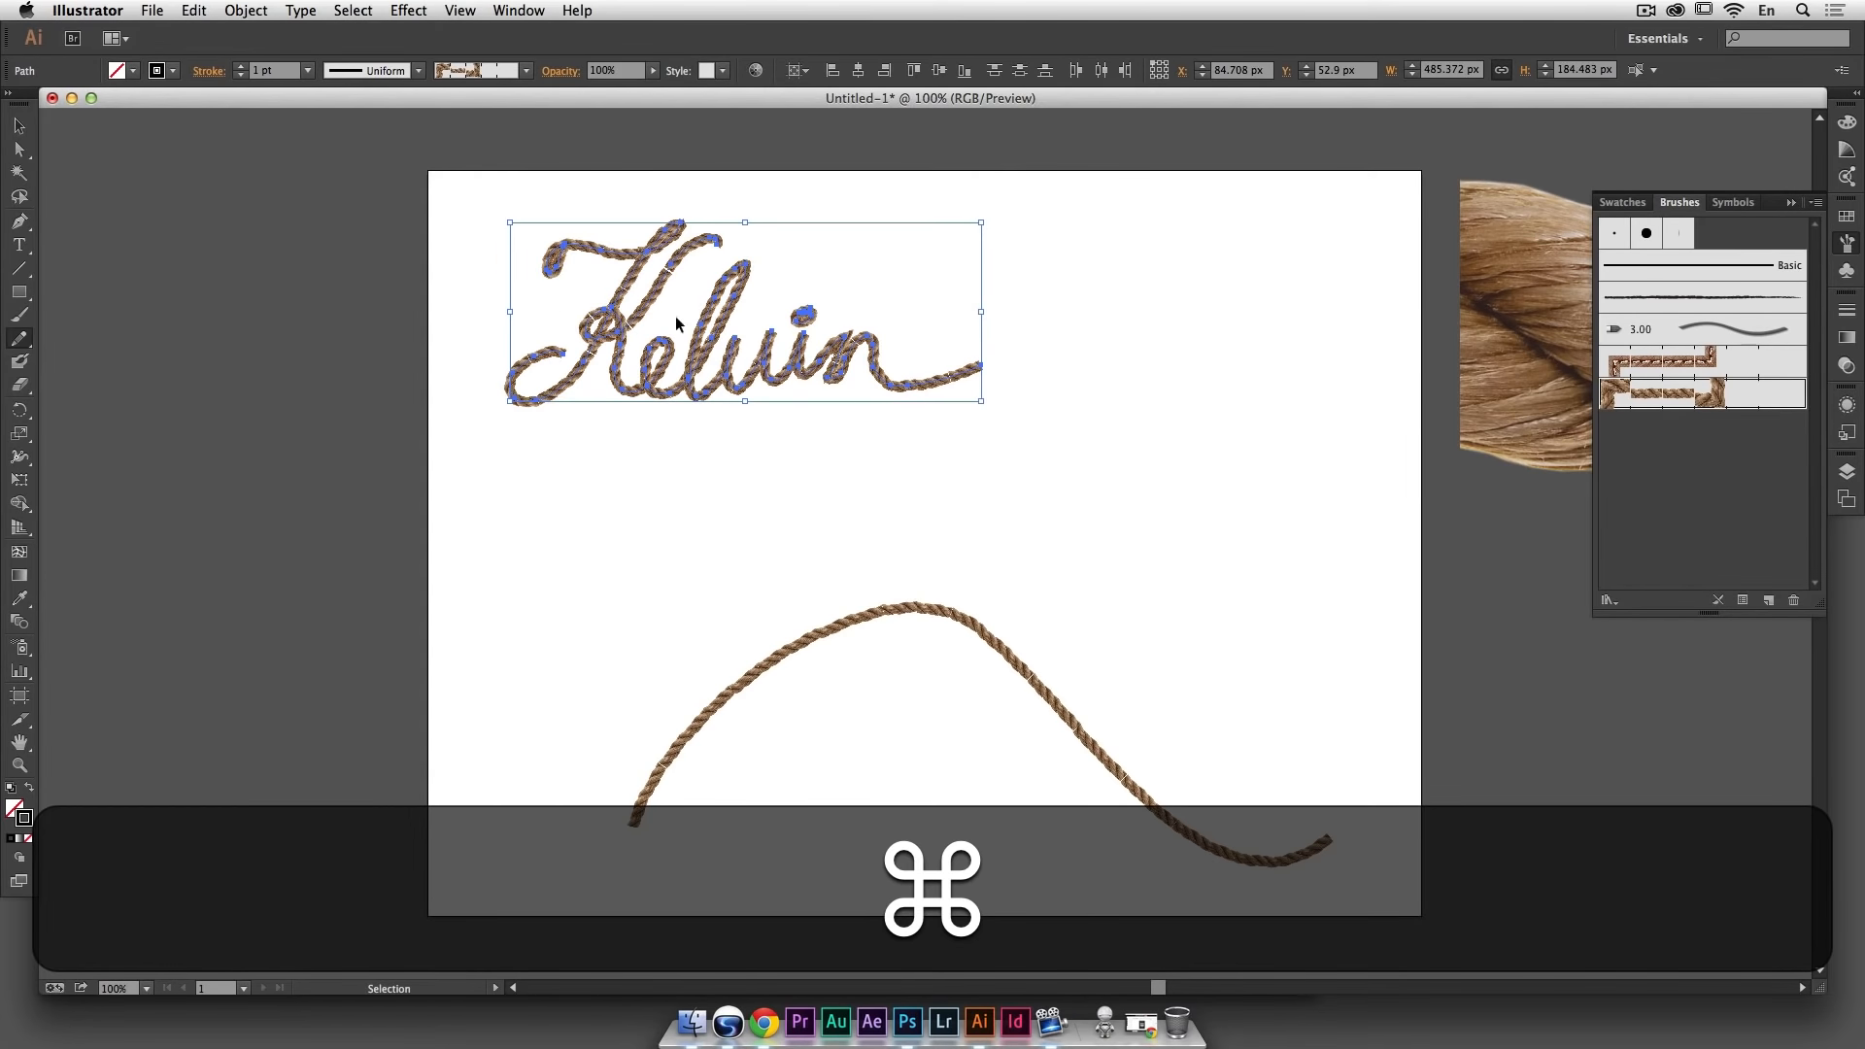
{"action": "key", "text": "v"}
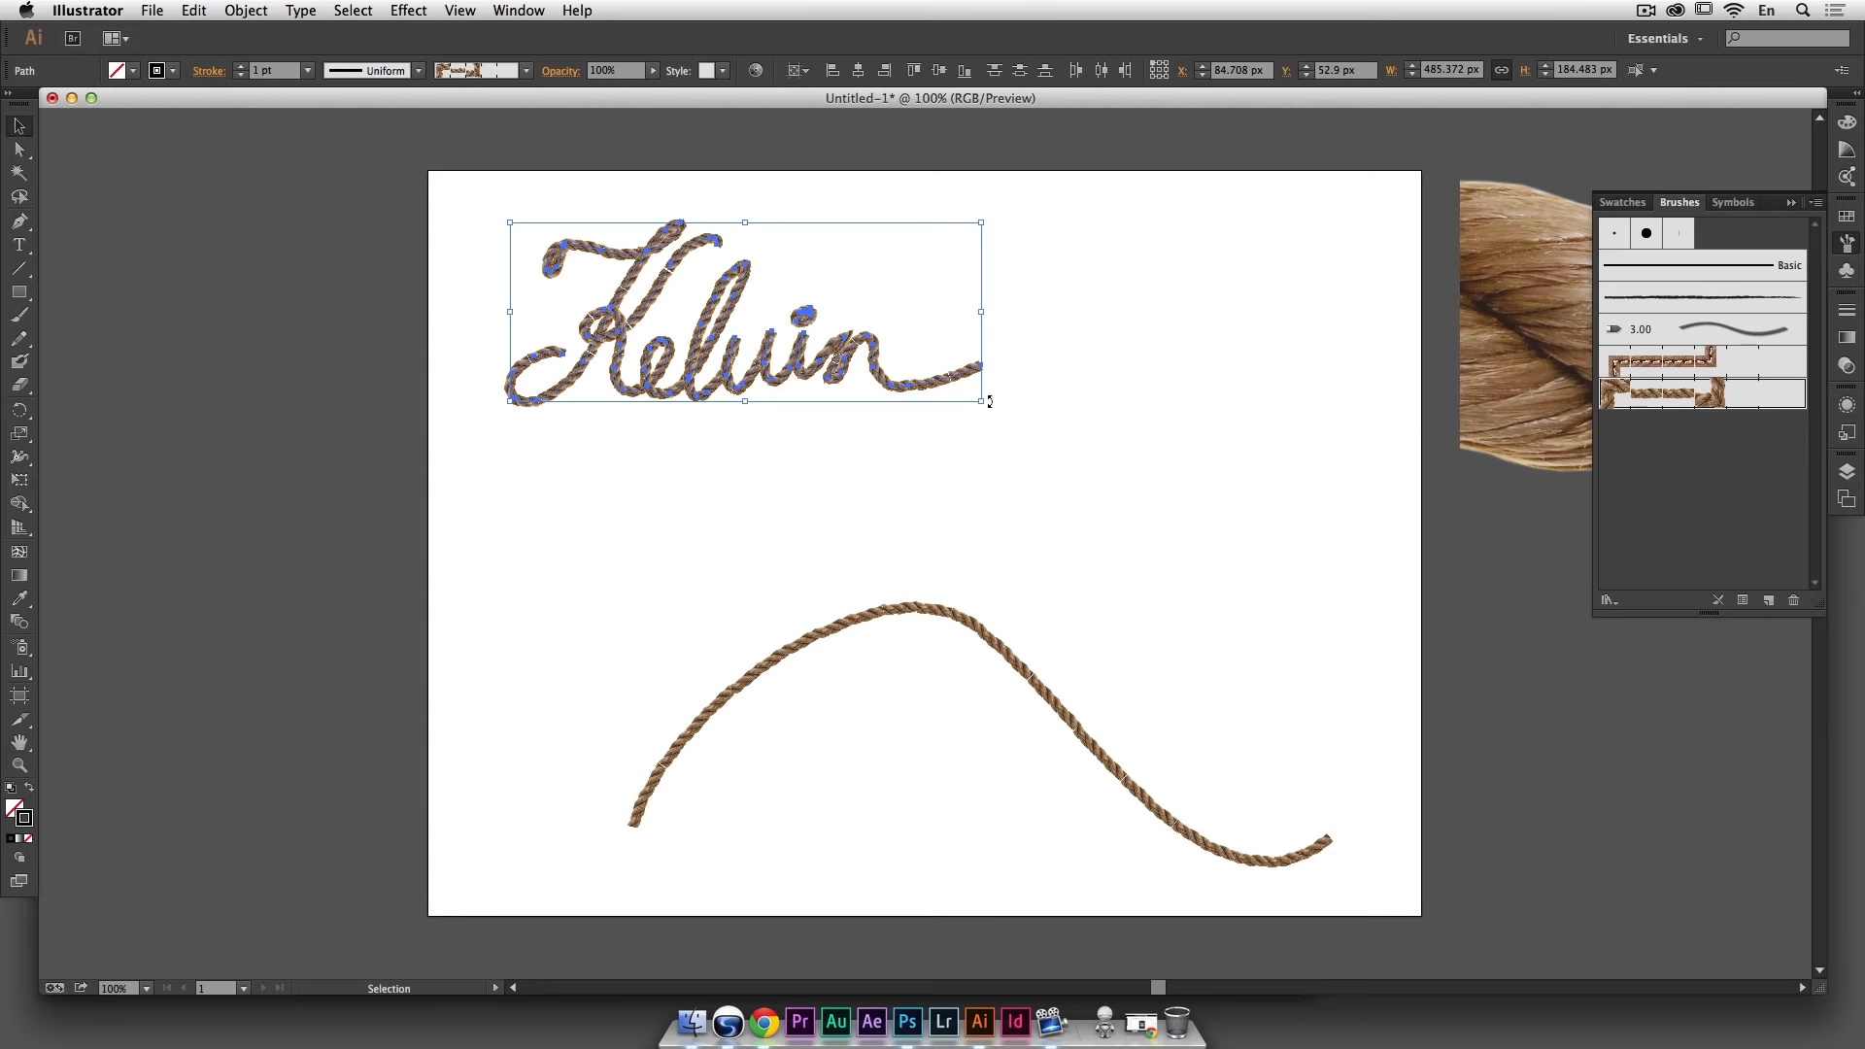
{"action": "left_click_drag", "start_coordinate": [989, 403], "coordinate": [1245, 588]}
{"action": "left_click", "coordinate": [1232, 603]}
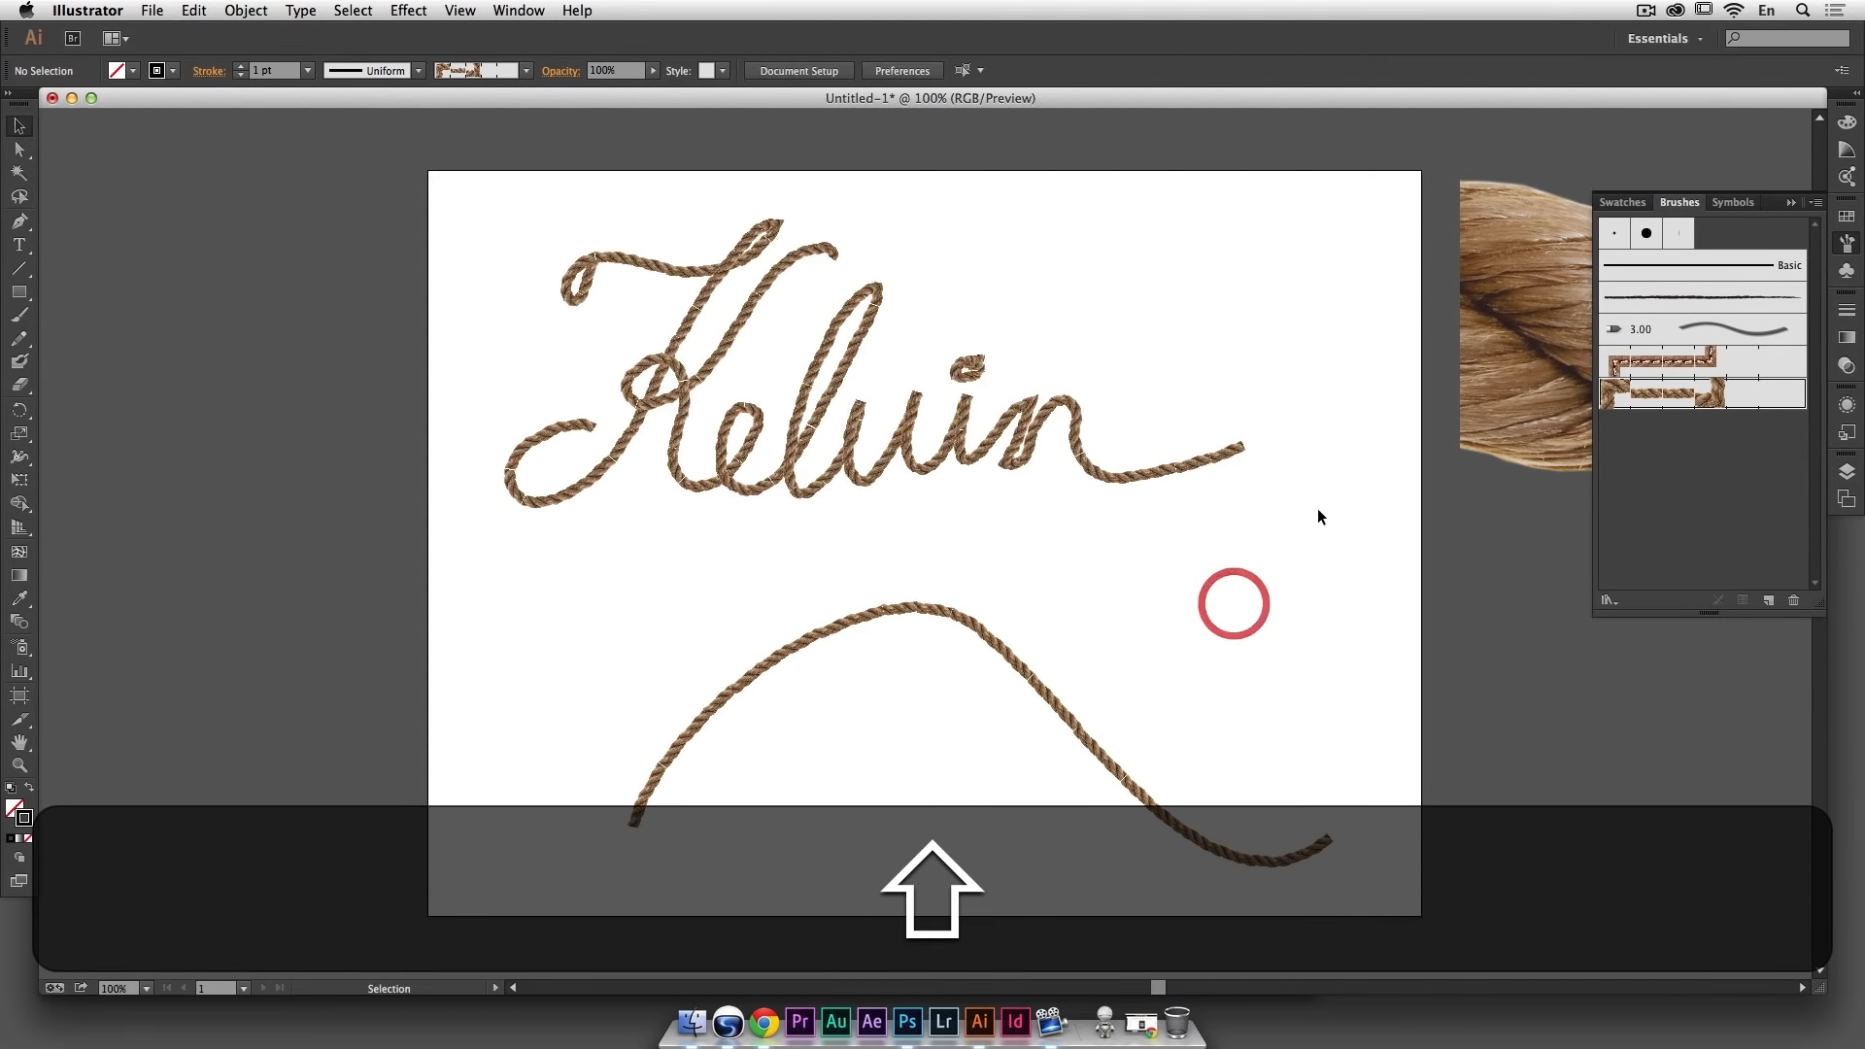
Step: Open the Transform options and turn on Scale Strokes & Effects
{"action": "left_click", "coordinate": [516, 12]}
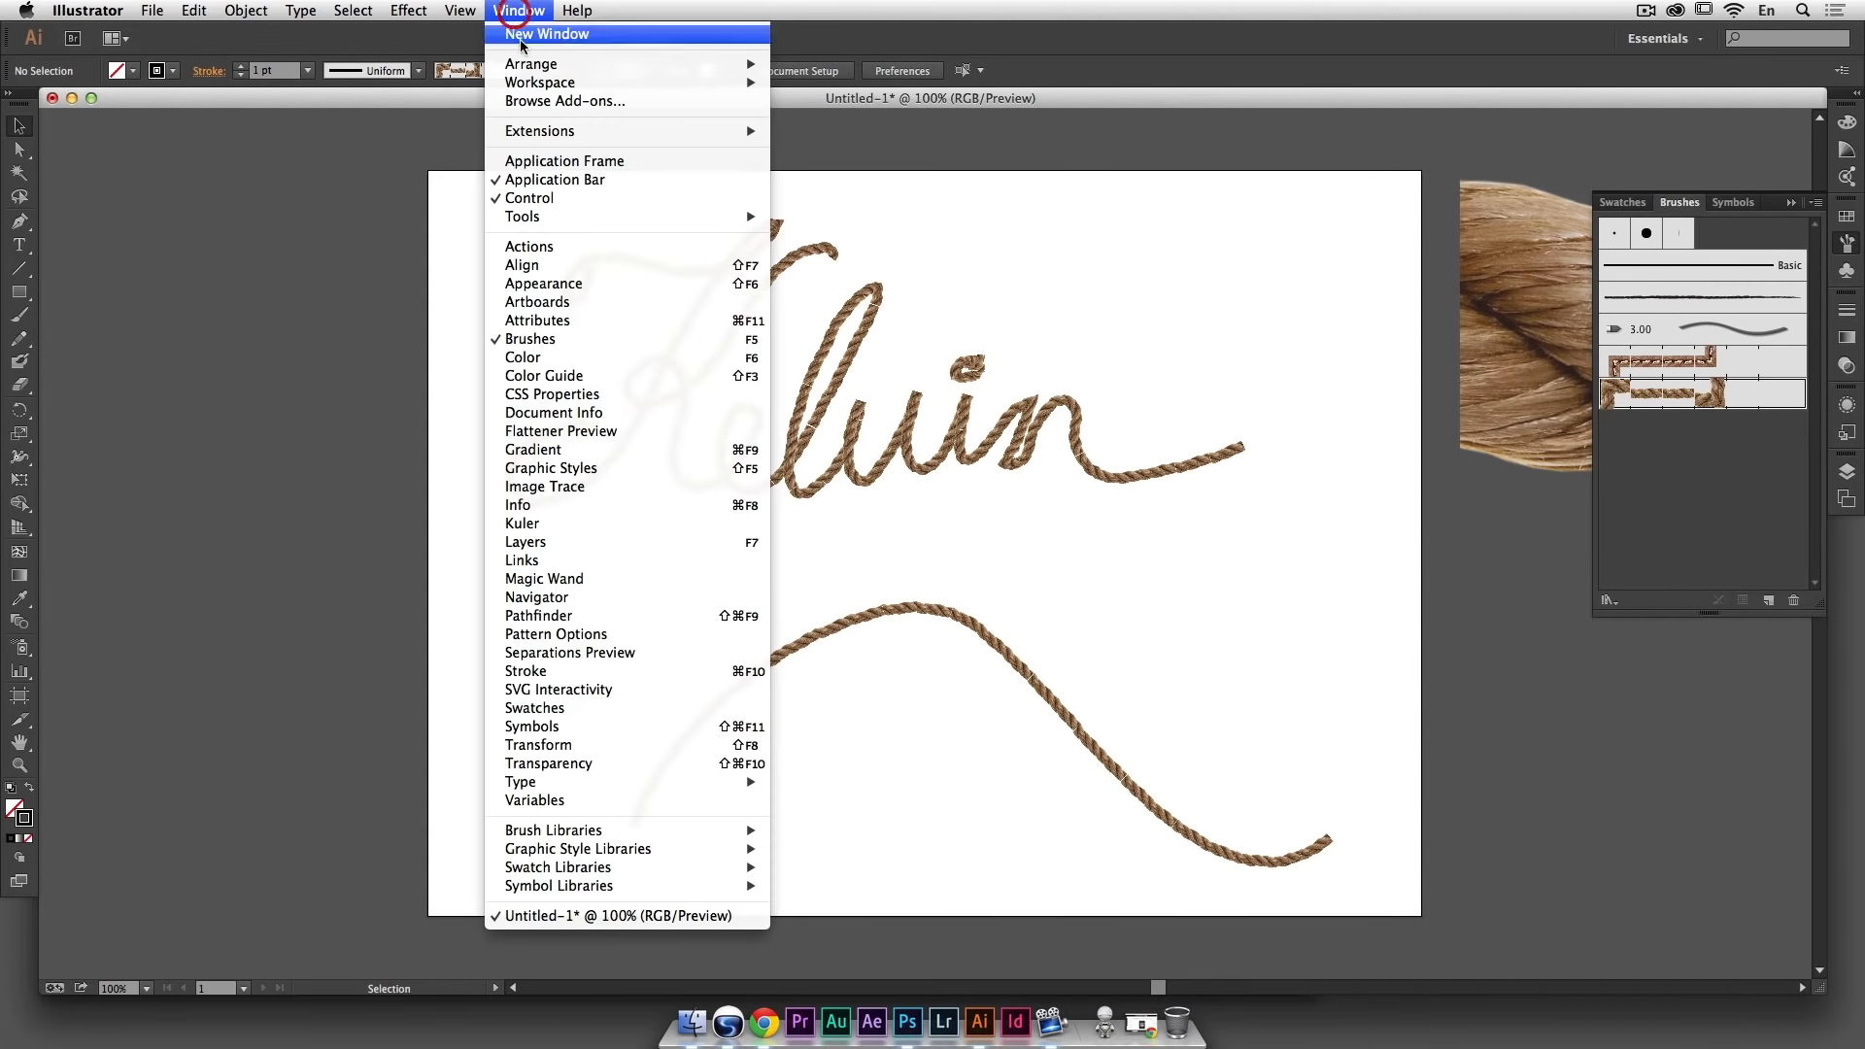
{"action": "left_click", "coordinate": [623, 748]}
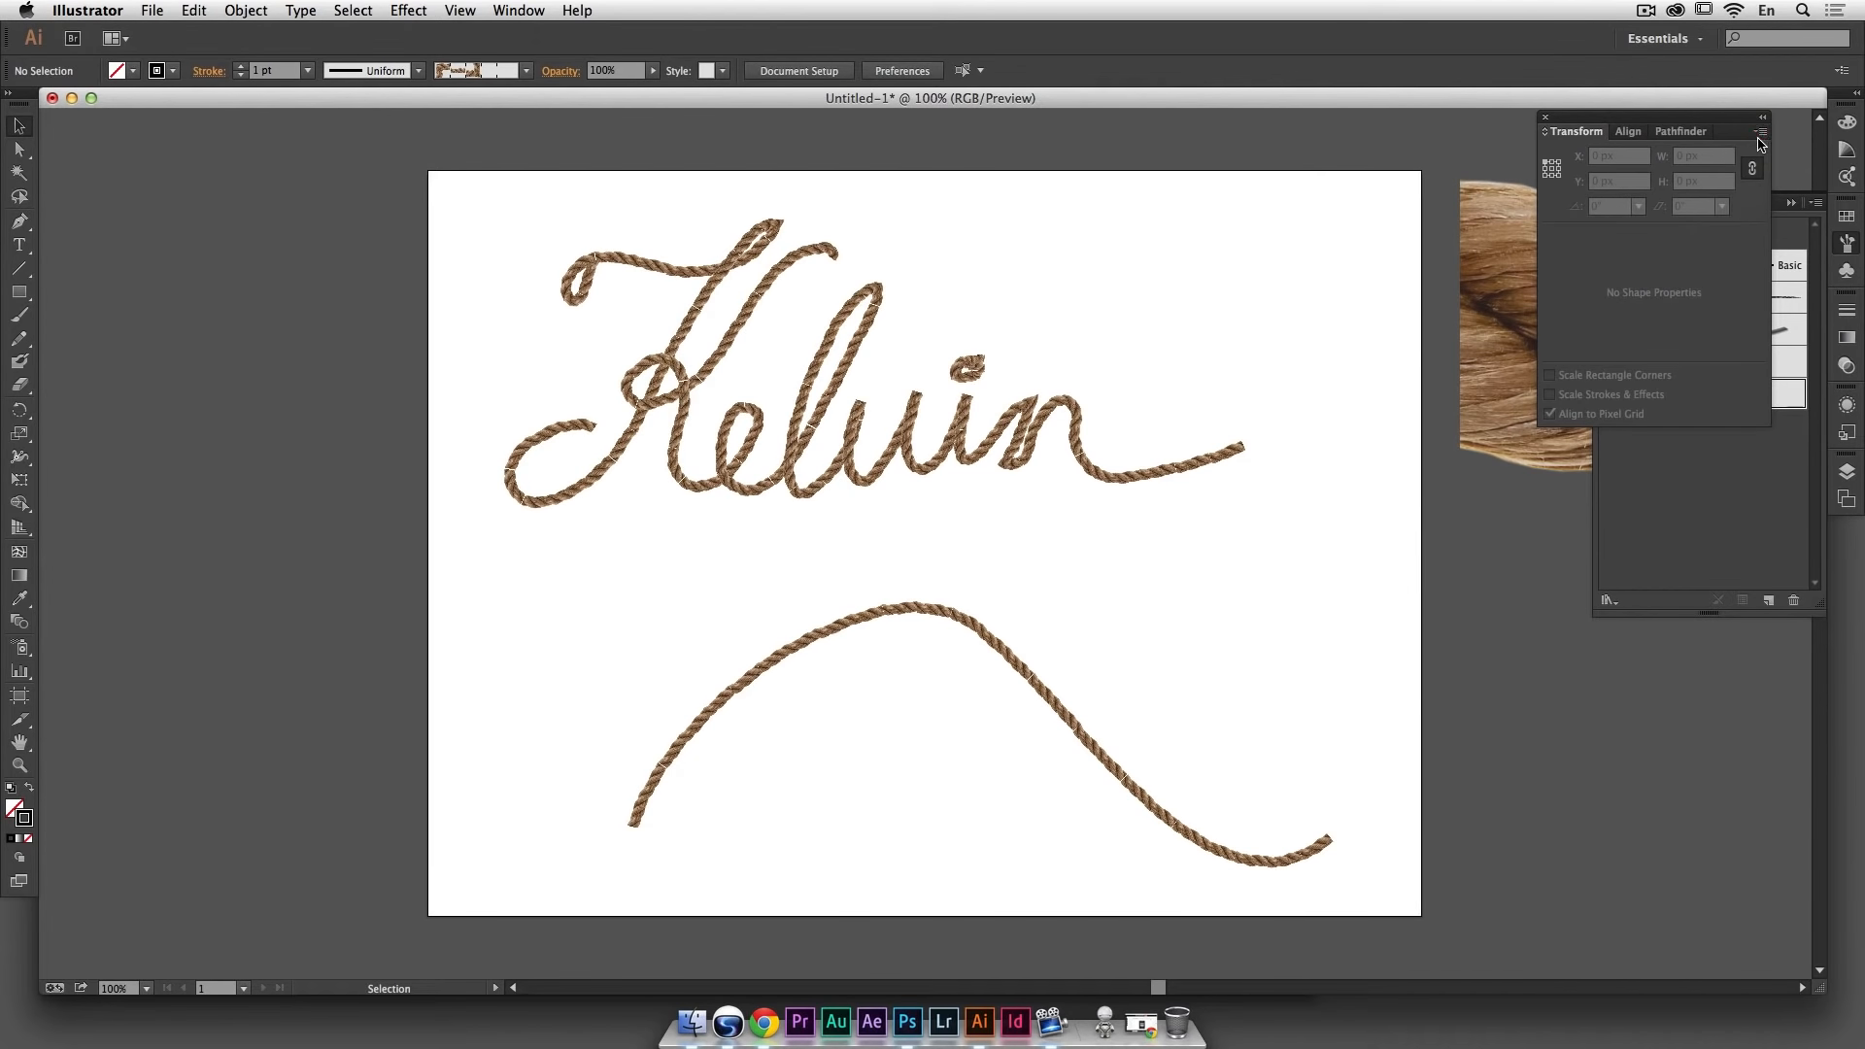
{"action": "left_click", "coordinate": [1761, 138]}
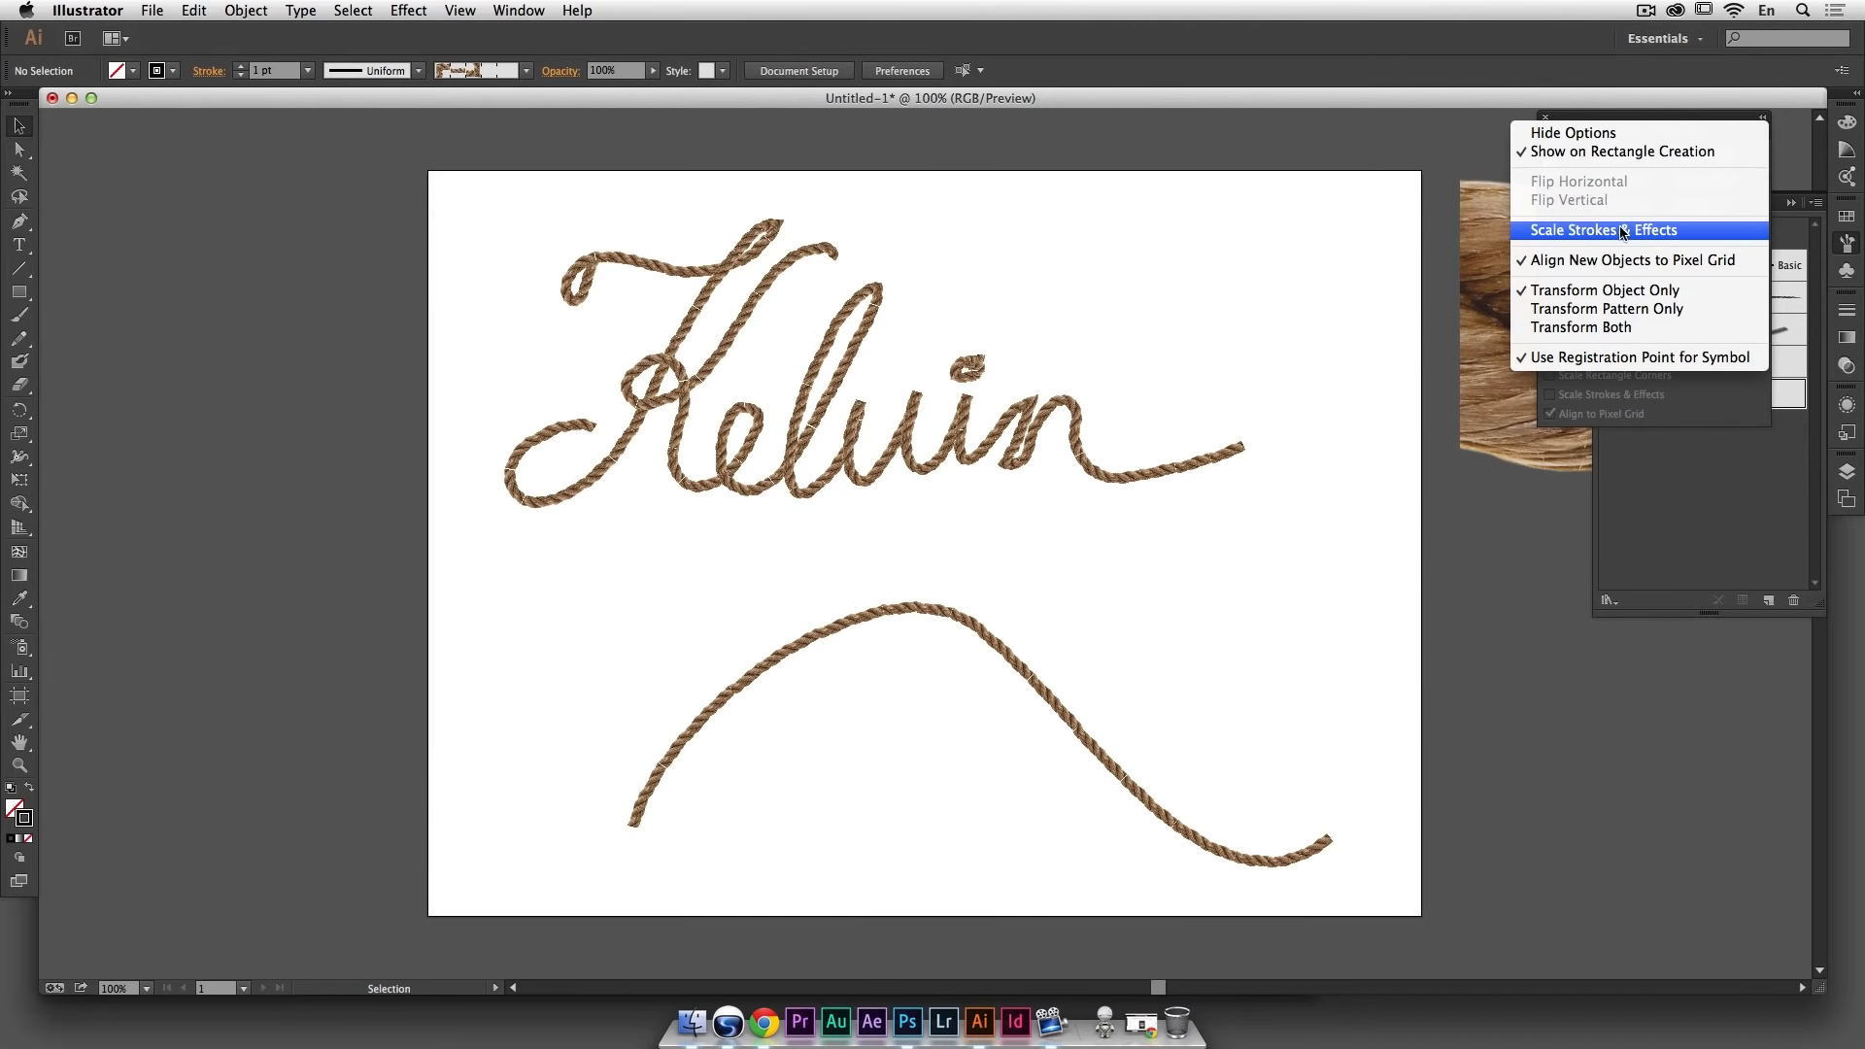
{"action": "left_click", "coordinate": [1578, 233]}
Step: Select the whole rope lettering, try enlarging it proportionally to about 909 px wide, and undo the enlargement
{"action": "left_click_drag", "start_coordinate": [1124, 511], "coordinate": [583, 283]}
{"action": "key", "text": "shift"}
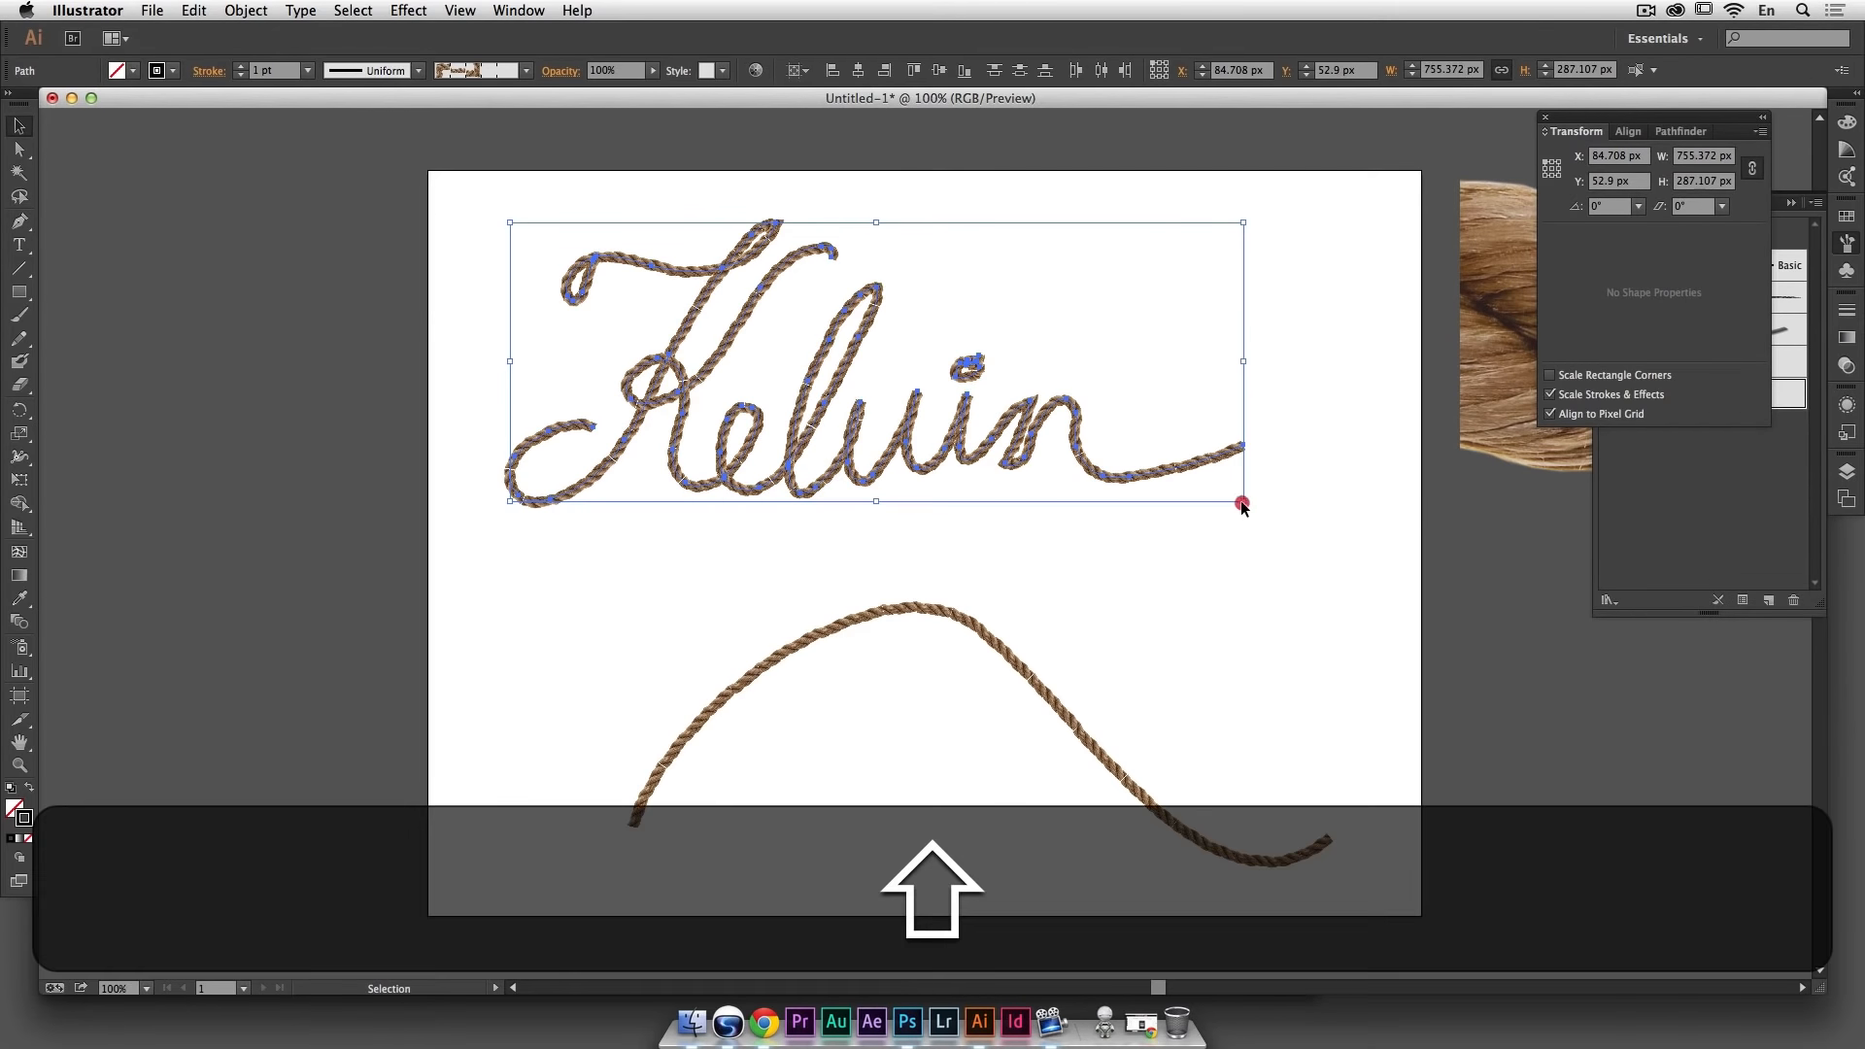
{"action": "key", "text": "shift"}
{"action": "mouse_move", "coordinate": [1244, 499]}
{"action": "left_mouse_down"}
{"action": "mouse_move", "coordinate": [1386, 625]}
{"action": "mouse_move", "coordinate": [1380, 639]}
{"action": "left_mouse_up"}
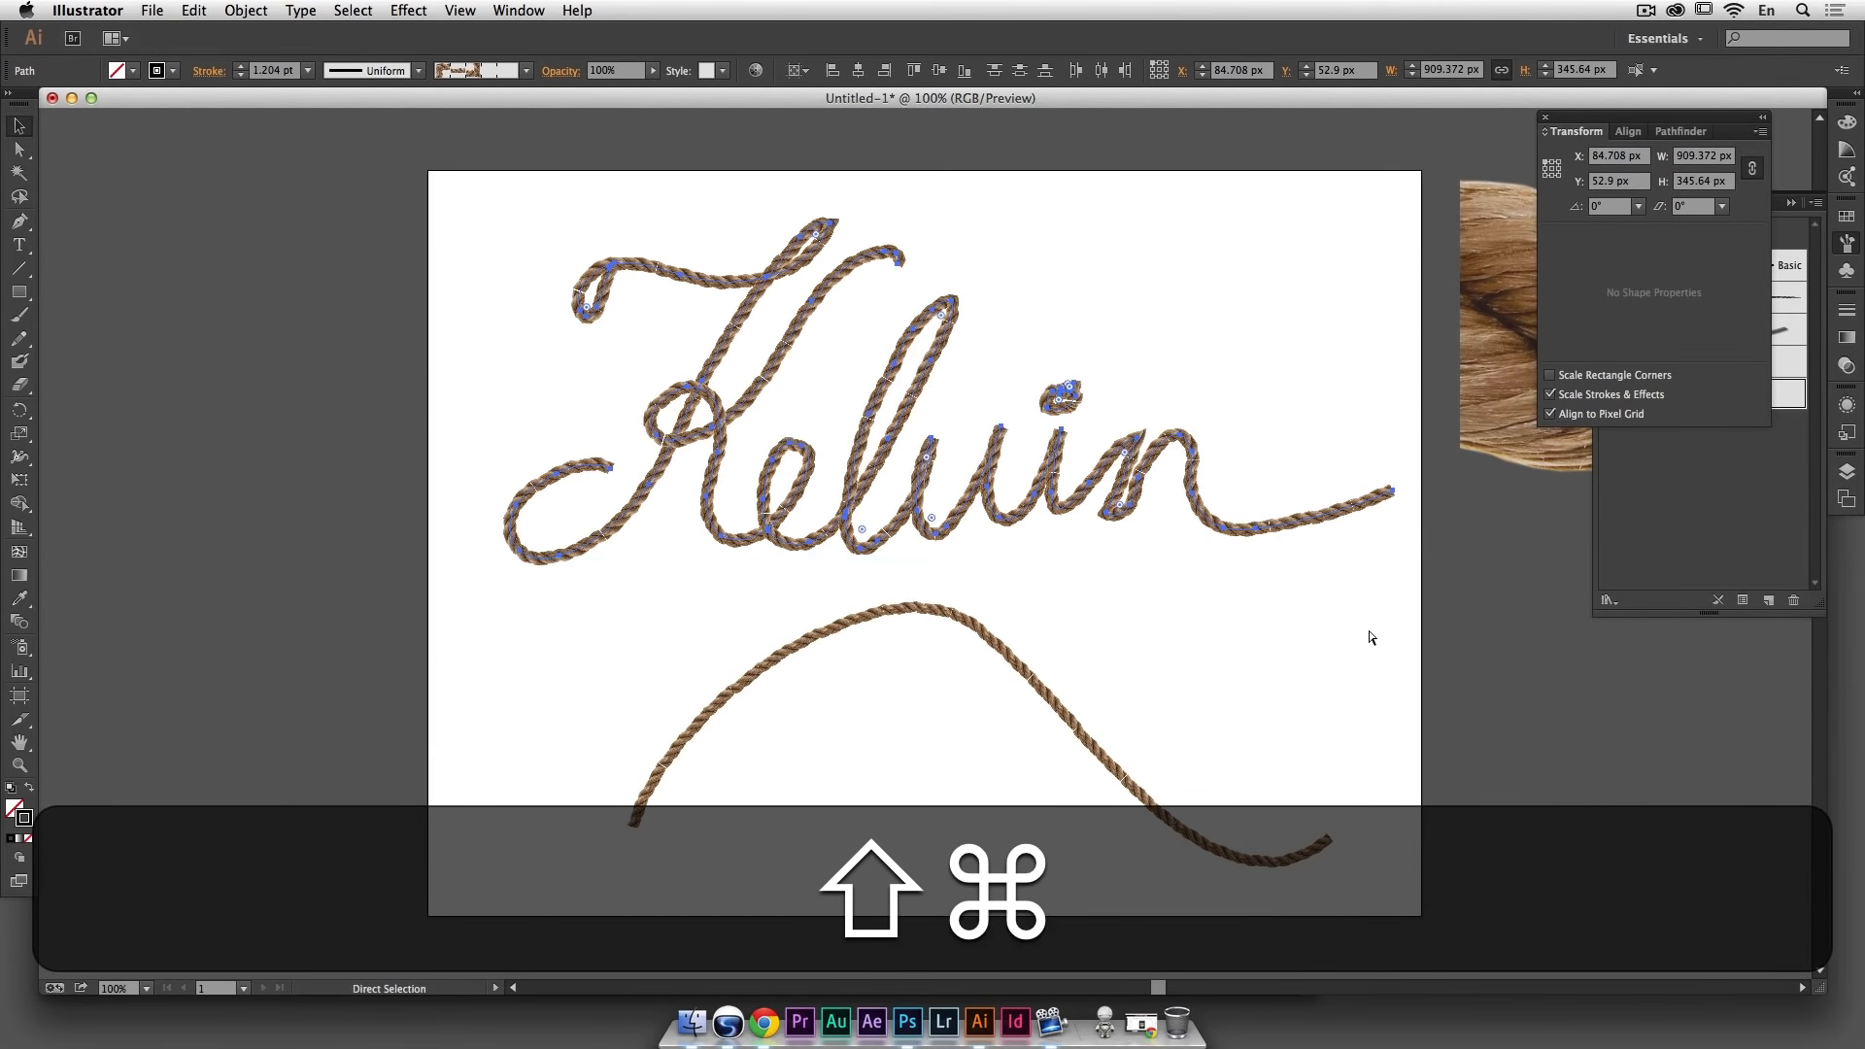
{"action": "key", "text": "super+z"}
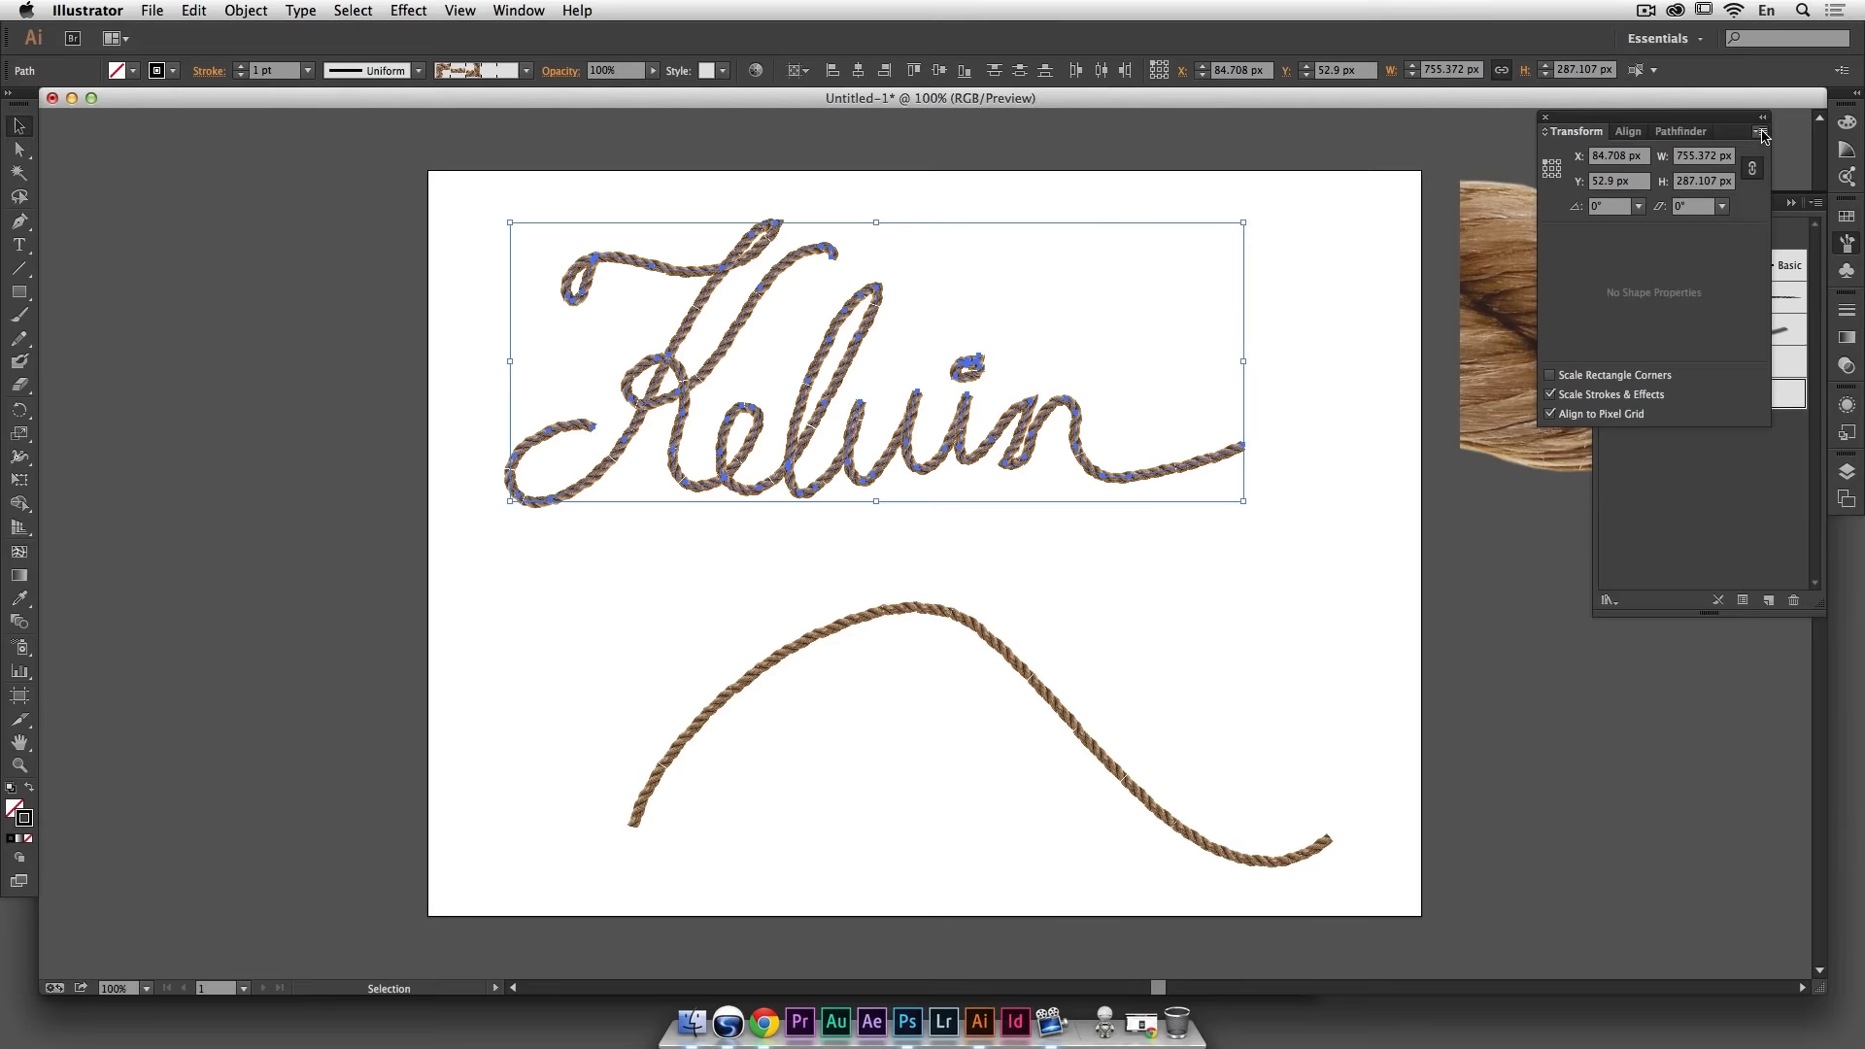
Step: Turn off Scale Strokes & Effects in the Transform options and deselect the lettering
{"action": "left_click", "coordinate": [1759, 131]}
{"action": "left_click", "coordinate": [1681, 231]}
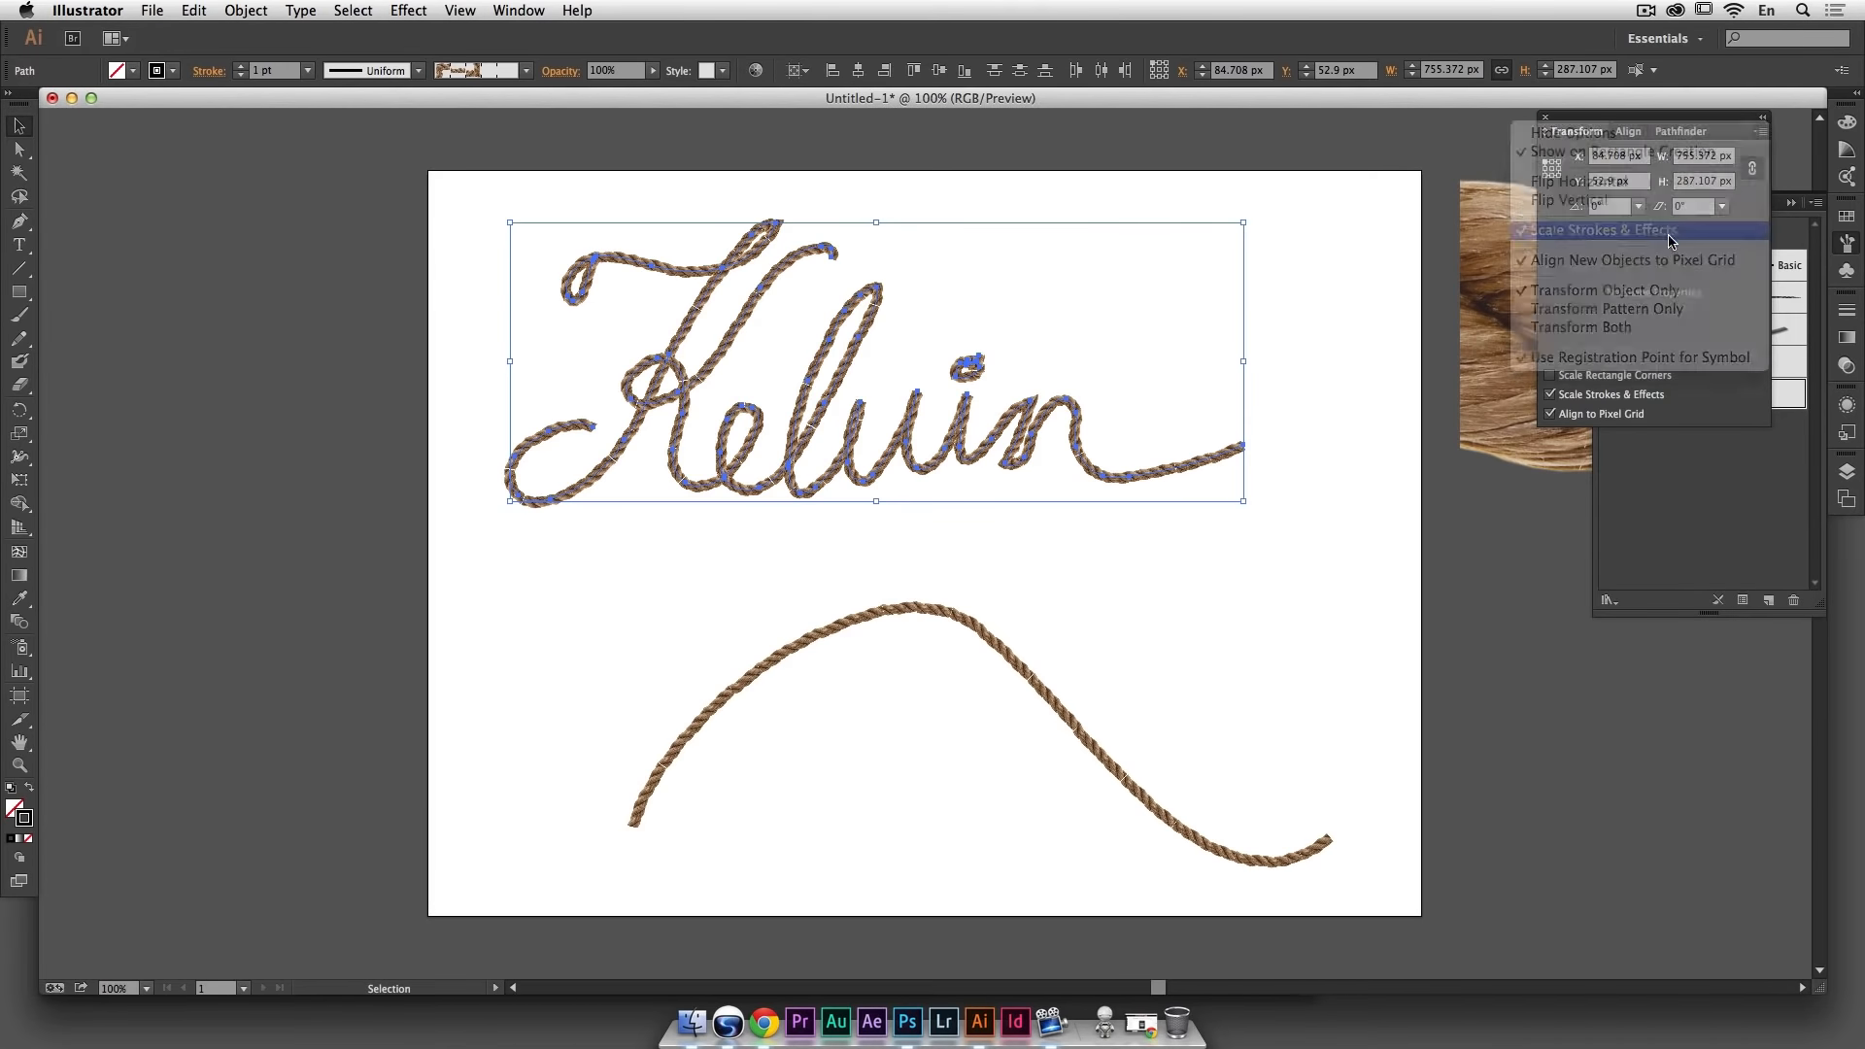
{"action": "left_click", "coordinate": [1302, 258]}
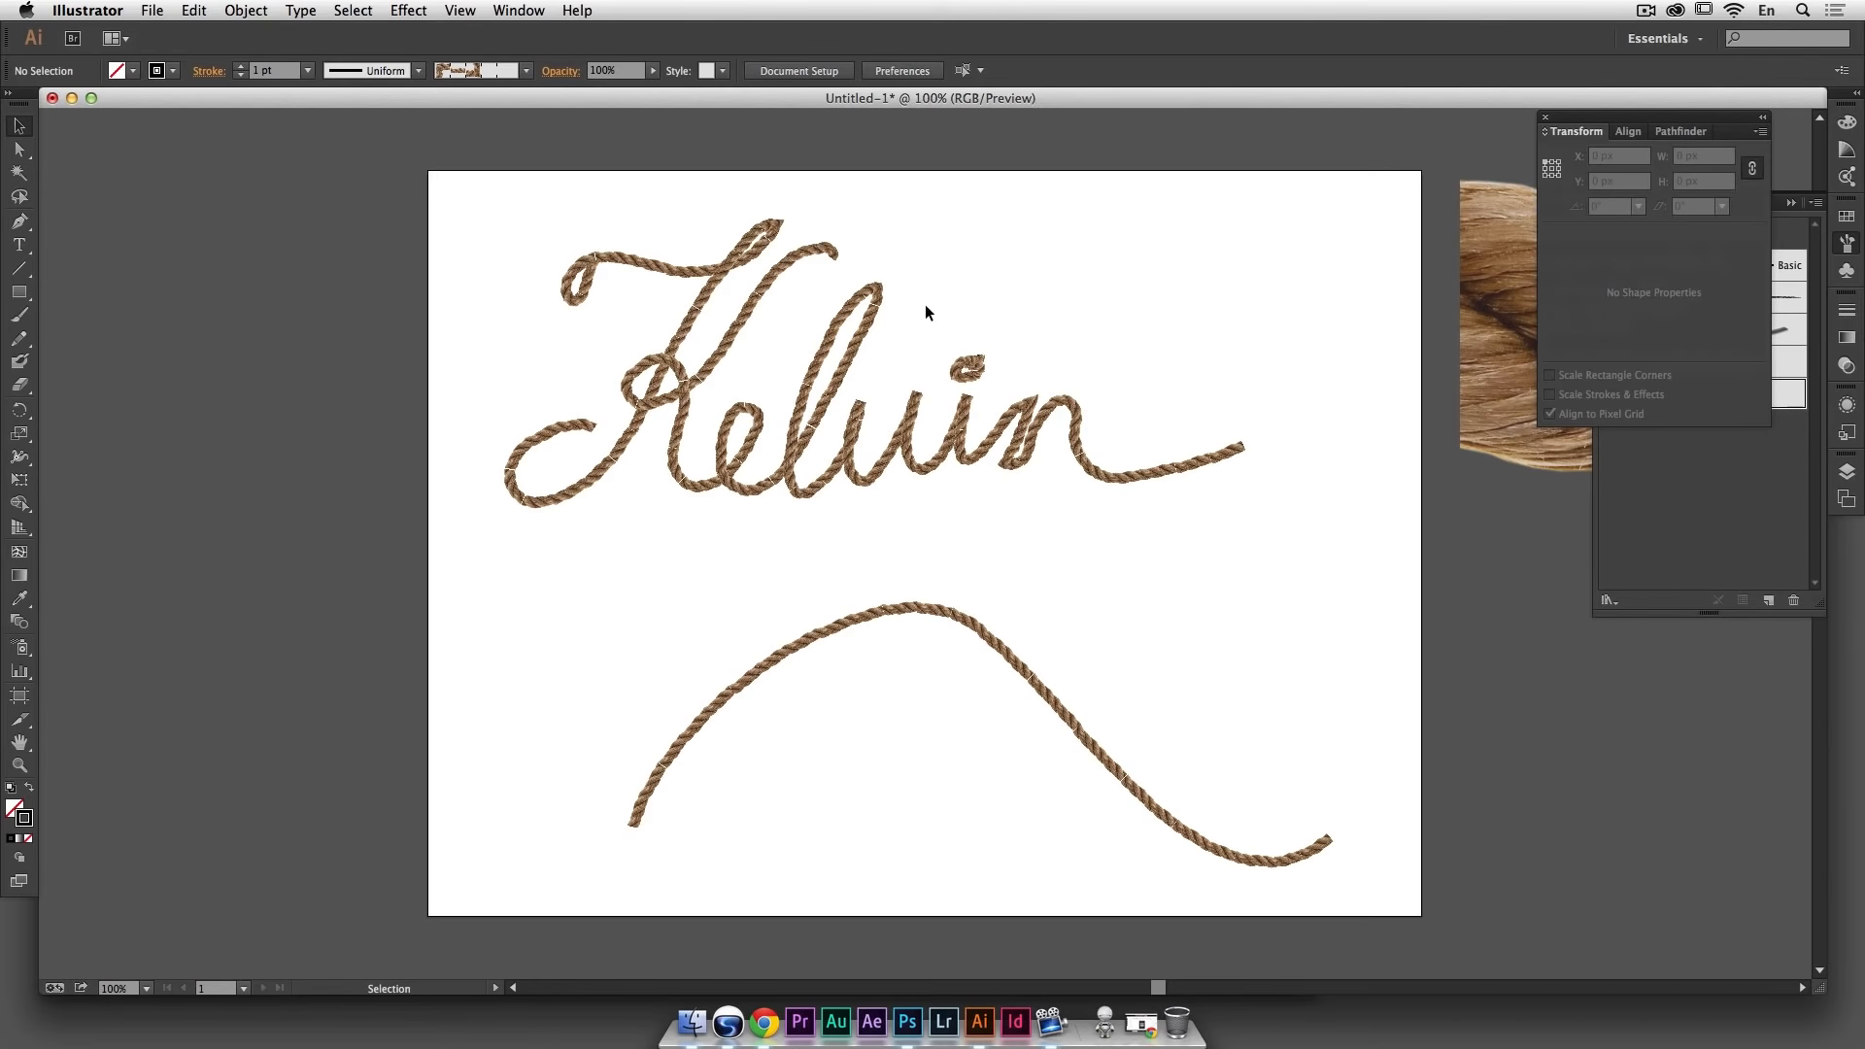
Step: Show the rulers and place a horizontal guide at Y 333 px along the lettering's baseline
{"action": "key", "text": "super+r"}
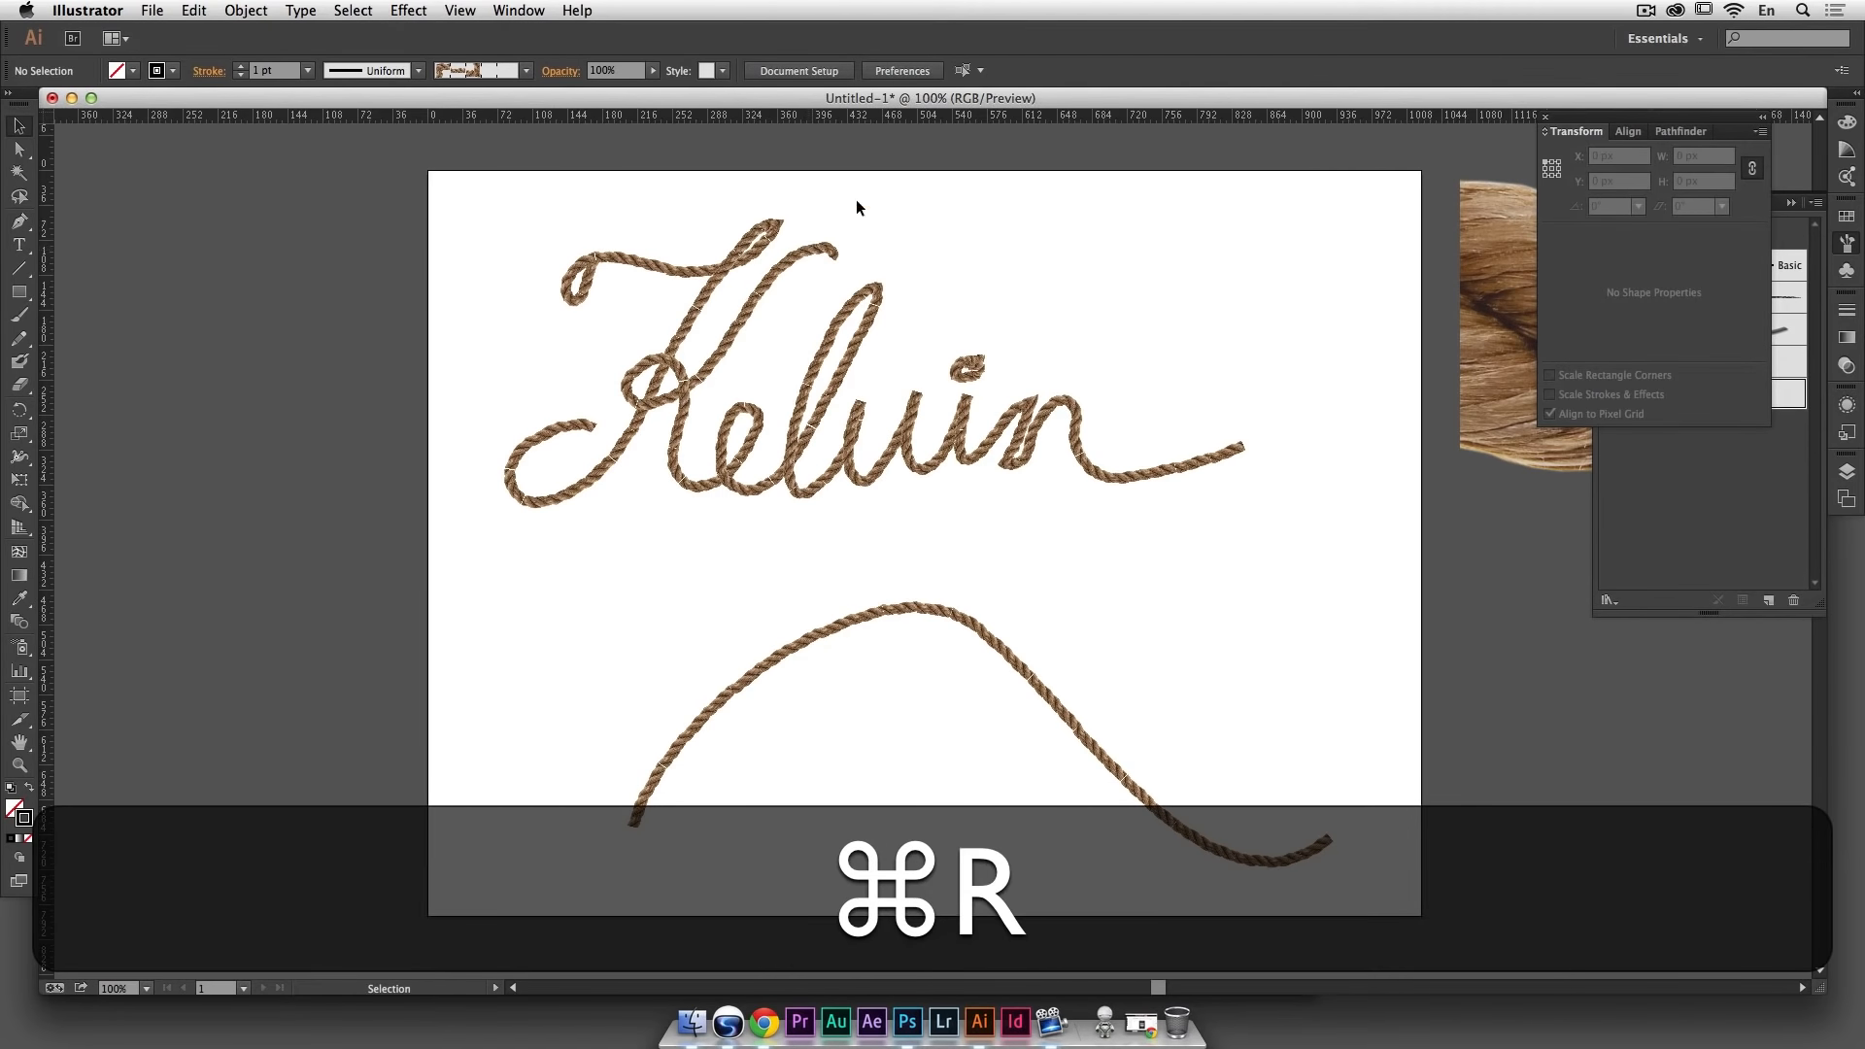
{"action": "left_click_drag", "start_coordinate": [976, 114], "coordinate": [880, 494]}
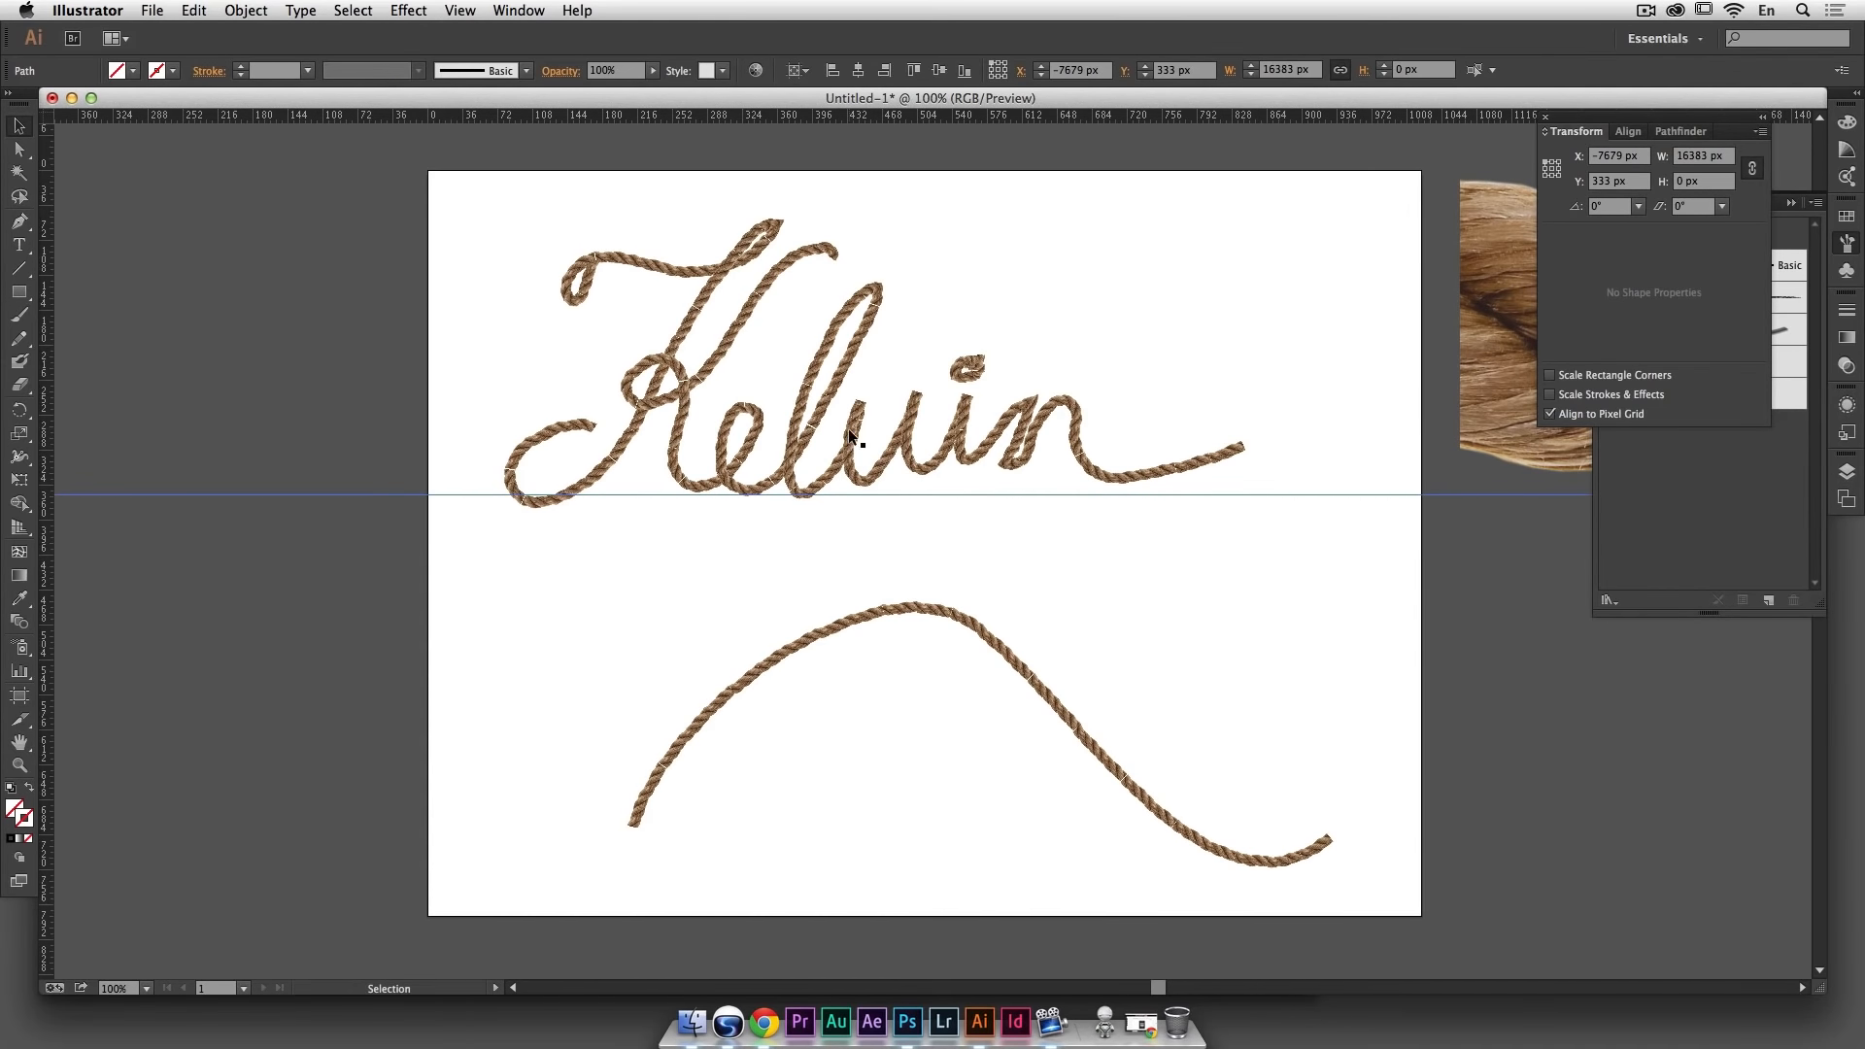
Step: Select only the anchor points of the v, i and n with Direct Selection and nudge those letters down toward the baseline
{"action": "left_click", "coordinate": [19, 150]}
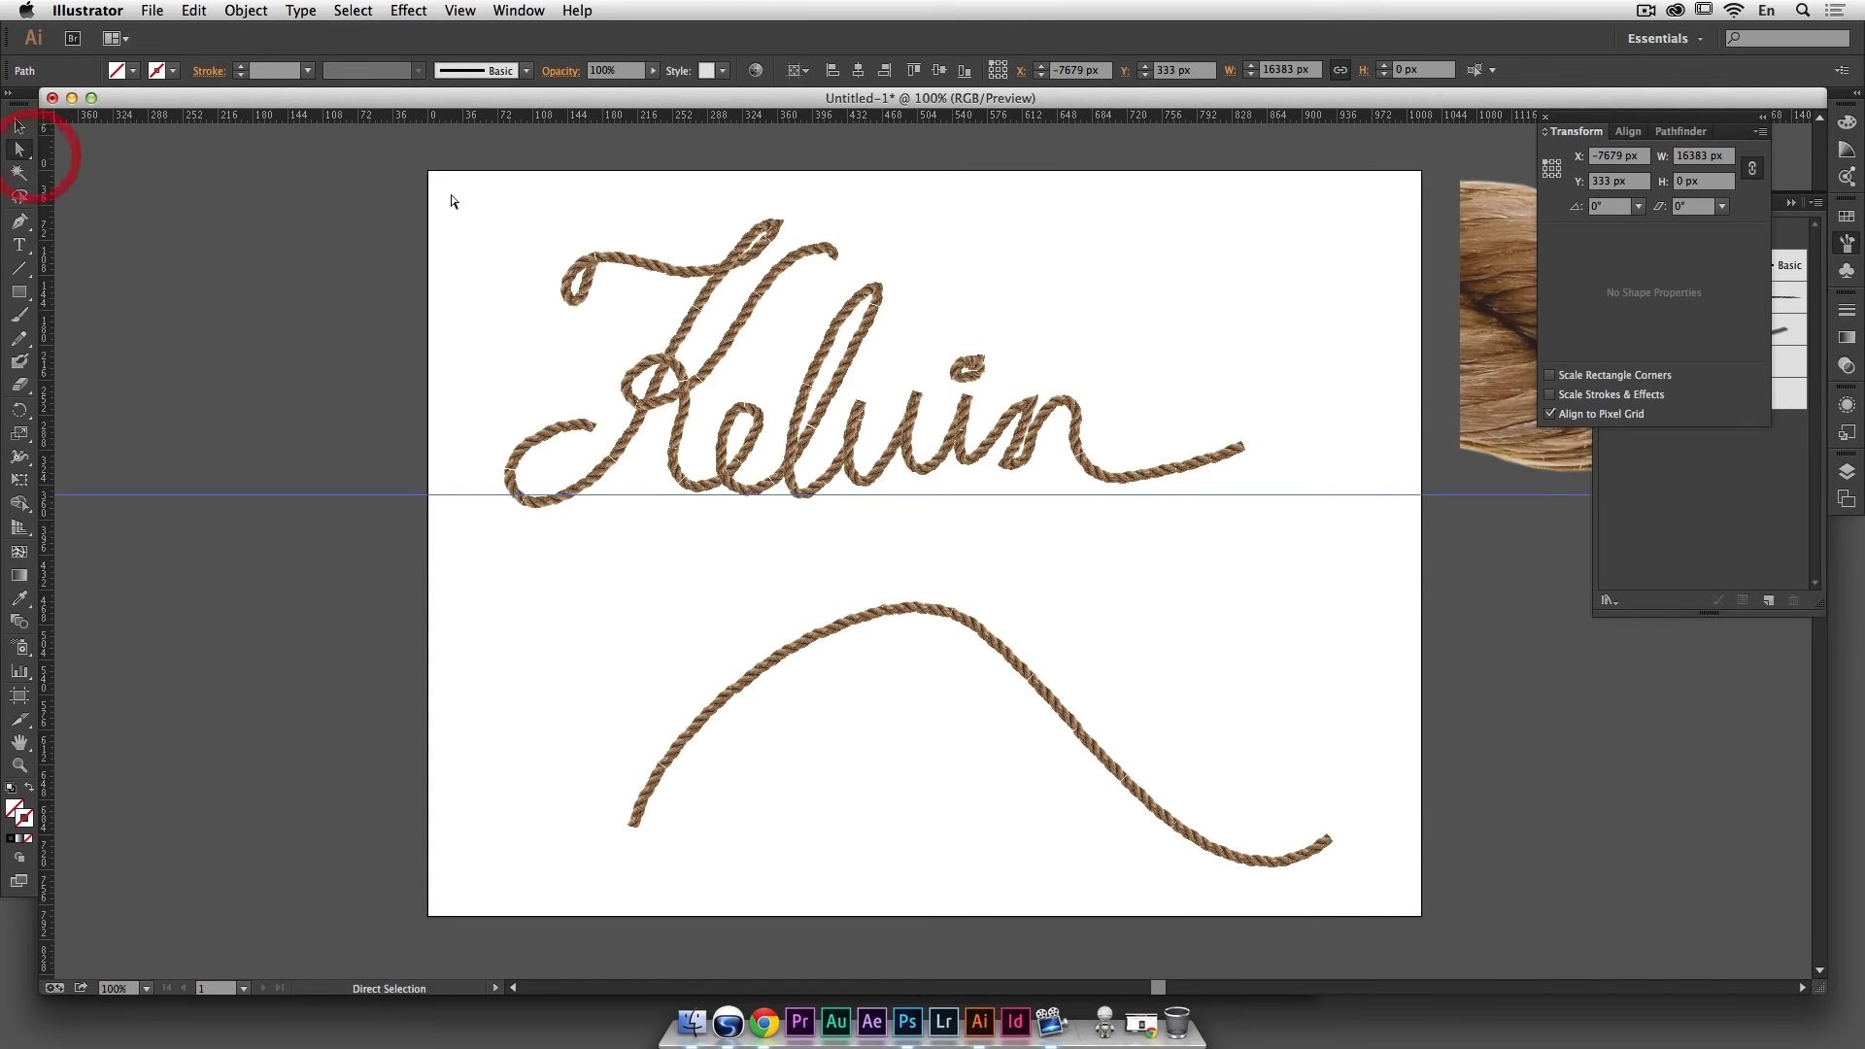
{"action": "left_click", "coordinate": [887, 467]}
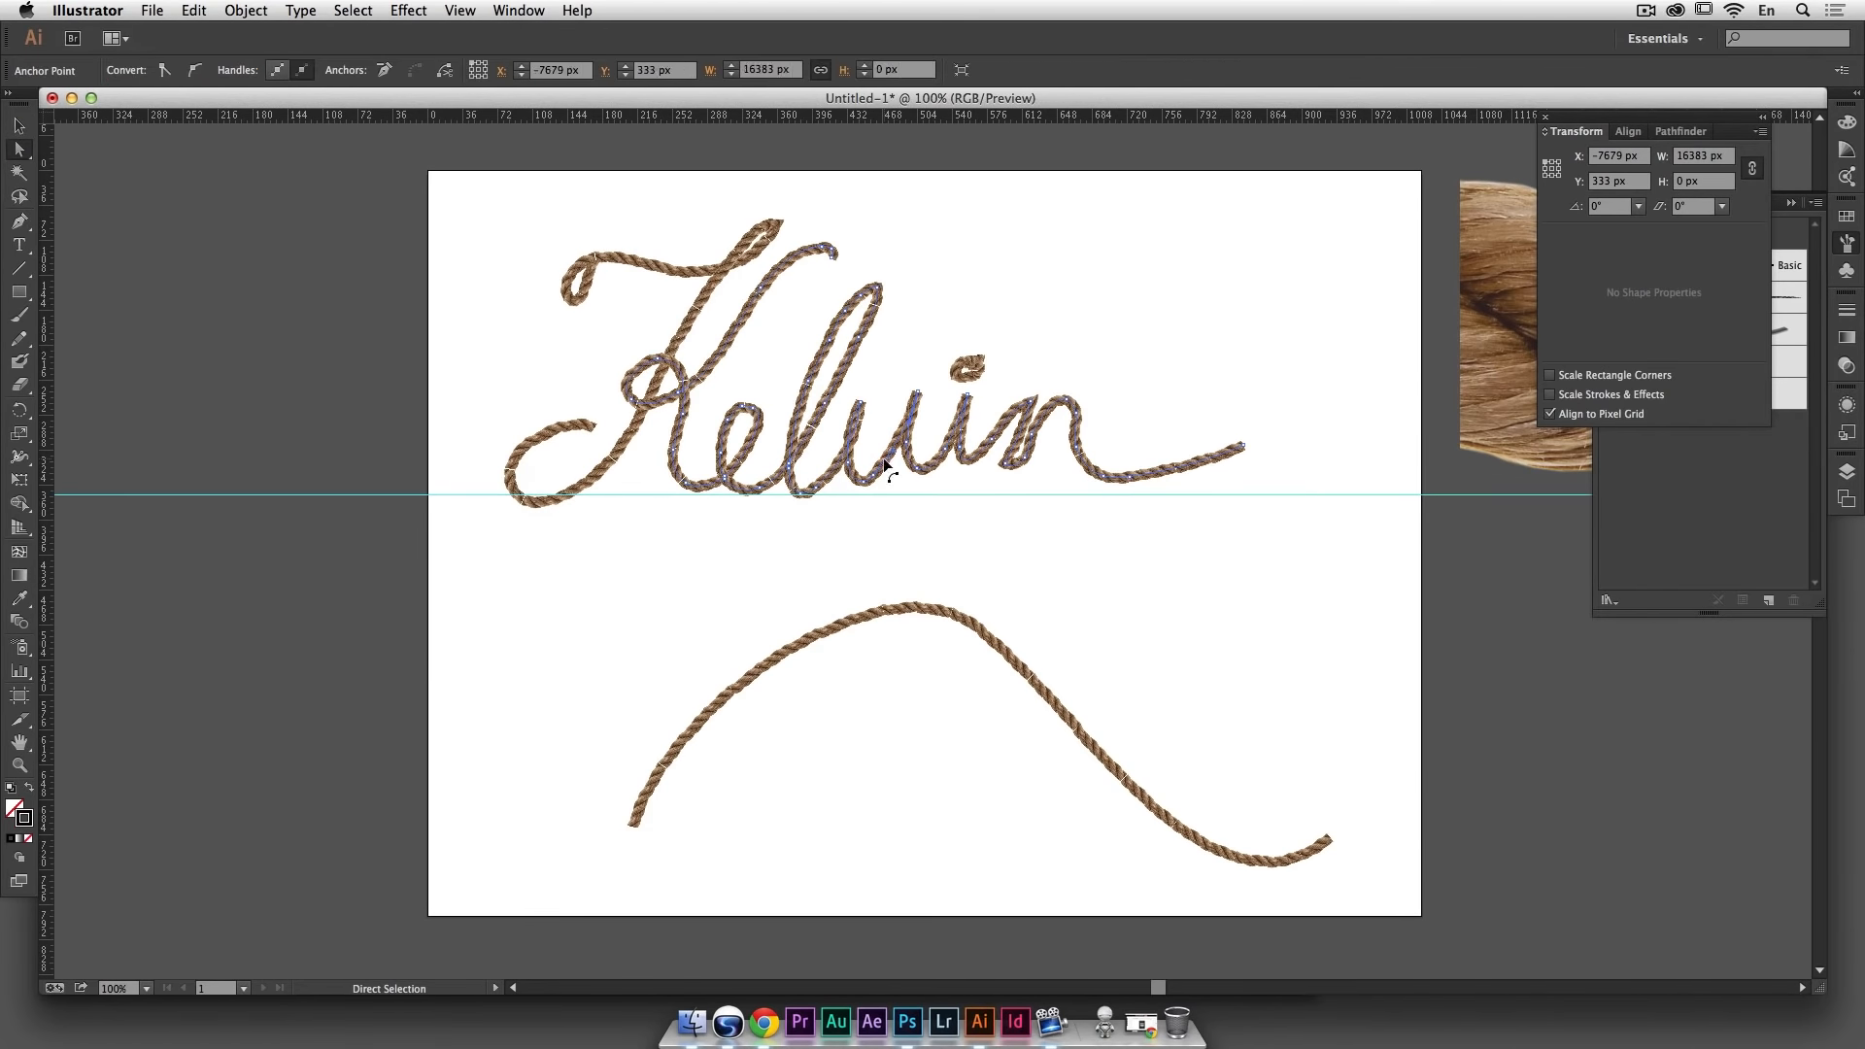
{"action": "left_click_drag", "start_coordinate": [1271, 559], "coordinate": [889, 312]}
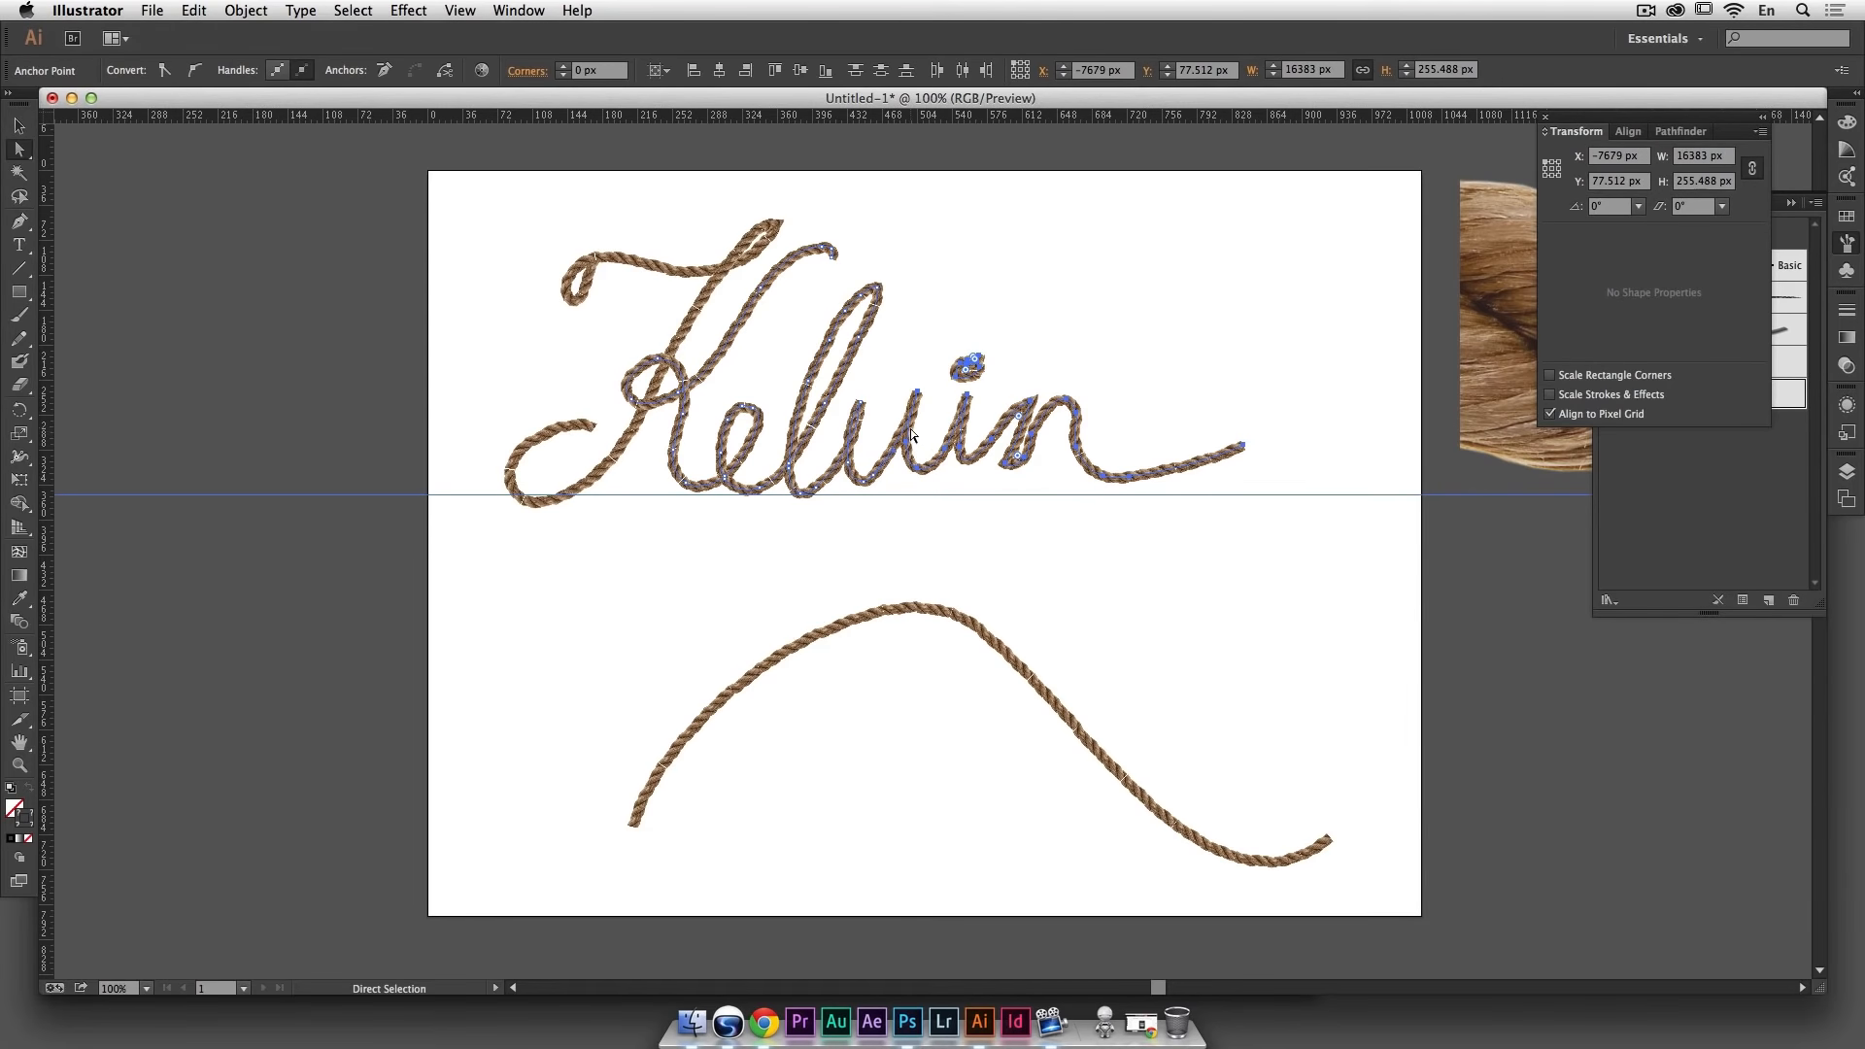
{"action": "key", "text": "Down"}
{"action": "key", "text": "Down"}
{"action": "key", "text": "Down"}
{"action": "key", "text": "Down"}
{"action": "key", "text": "Down"}
{"action": "key", "text": "Down"}
{"action": "key", "text": "Down"}
{"action": "key", "text": "Down"}
{"action": "key", "text": "Down"}
{"action": "key", "text": "Down"}
{"action": "key", "text": "Down"}
{"action": "key", "text": "Down"}
{"action": "key", "text": "Down"}
{"action": "key", "text": "Down"}
{"action": "key", "text": "Down"}
{"action": "key", "text": "Down"}
{"action": "key", "text": "Down"}
{"action": "key", "text": "Down"}
{"action": "key", "text": "Down"}
{"action": "key", "text": "Down"}
{"action": "key", "text": "Down"}
{"action": "key", "text": "Down"}
{"action": "key", "text": "Down"}
{"action": "key", "text": "Down"}
{"action": "key", "text": "Down"}
{"action": "key", "text": "Down"}
{"action": "key", "text": "Down"}
{"action": "key", "text": "Down"}
{"action": "key", "text": "Down"}
Step: Place another horizontal guide at Y 329 px under the letters and lock the guides
{"action": "left_click_drag", "start_coordinate": [1057, 117], "coordinate": [994, 488]}
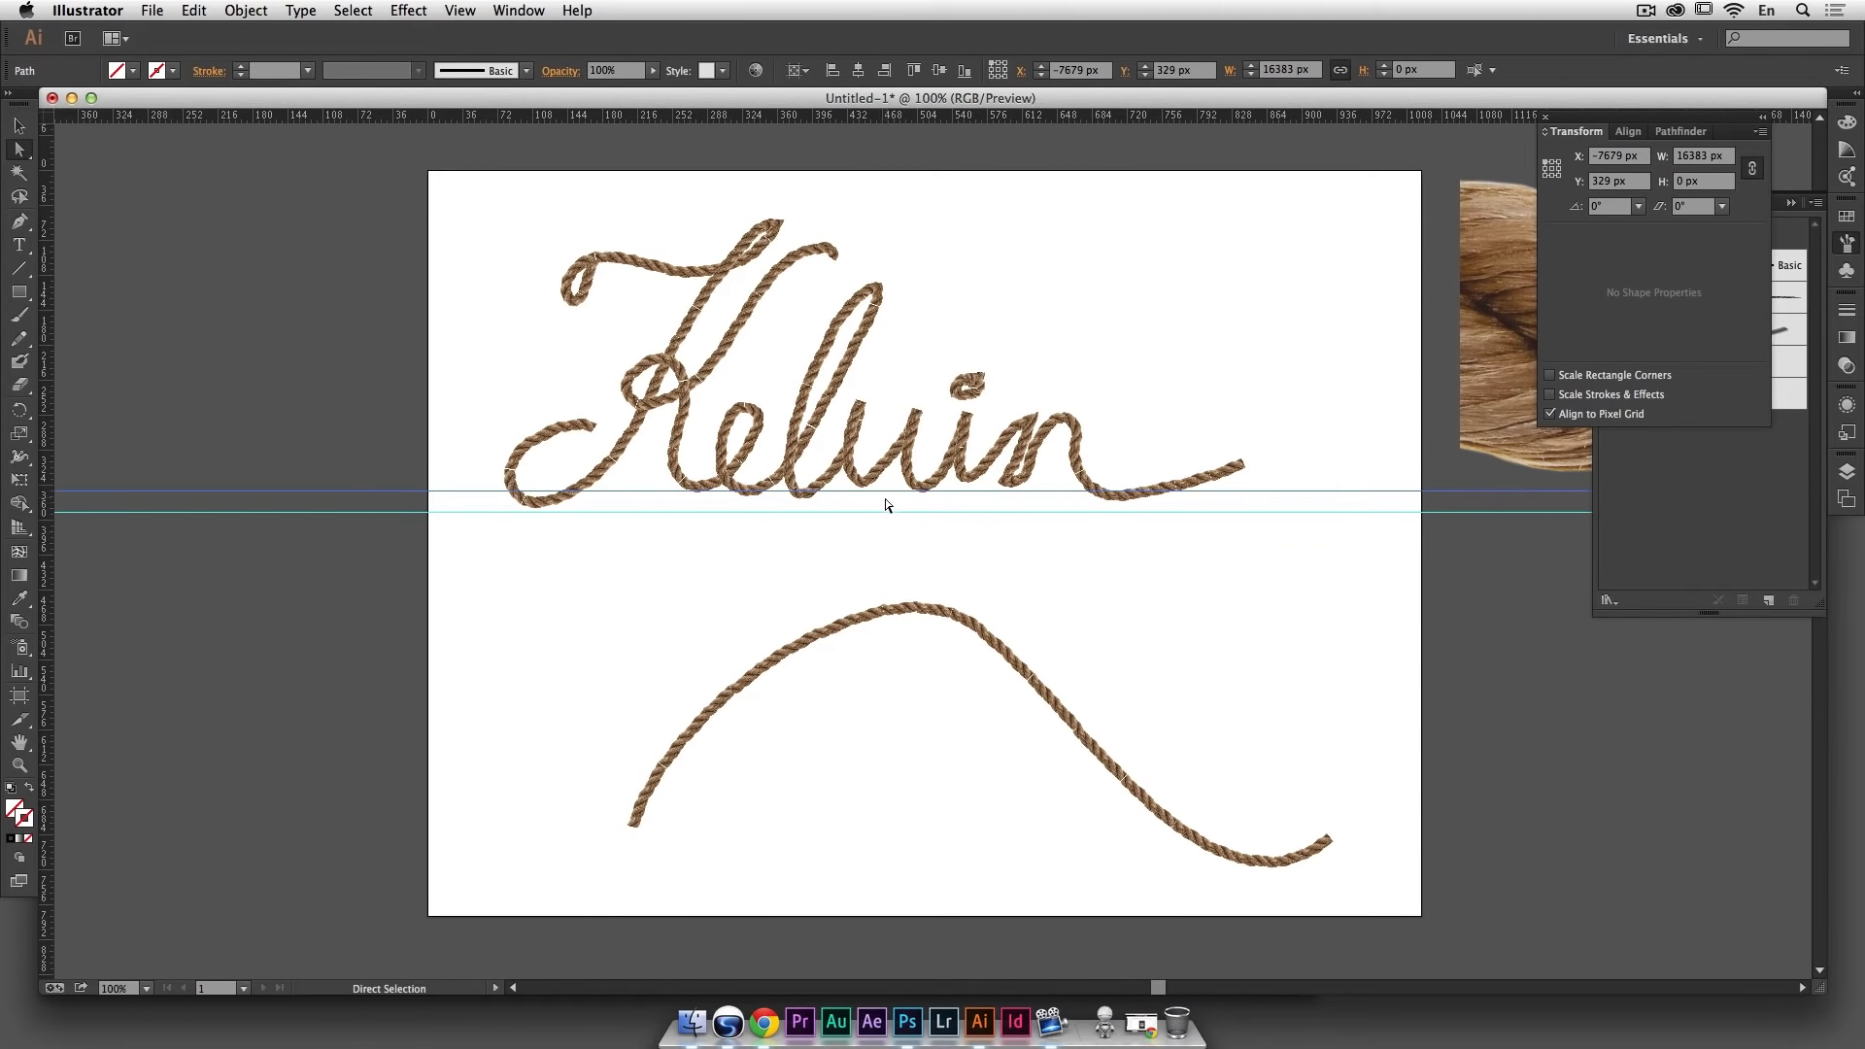
{"action": "left_click", "coordinate": [865, 469]}
{"action": "key", "text": "Down"}
{"action": "key", "text": "Up"}
{"action": "left_click", "coordinate": [900, 542]}
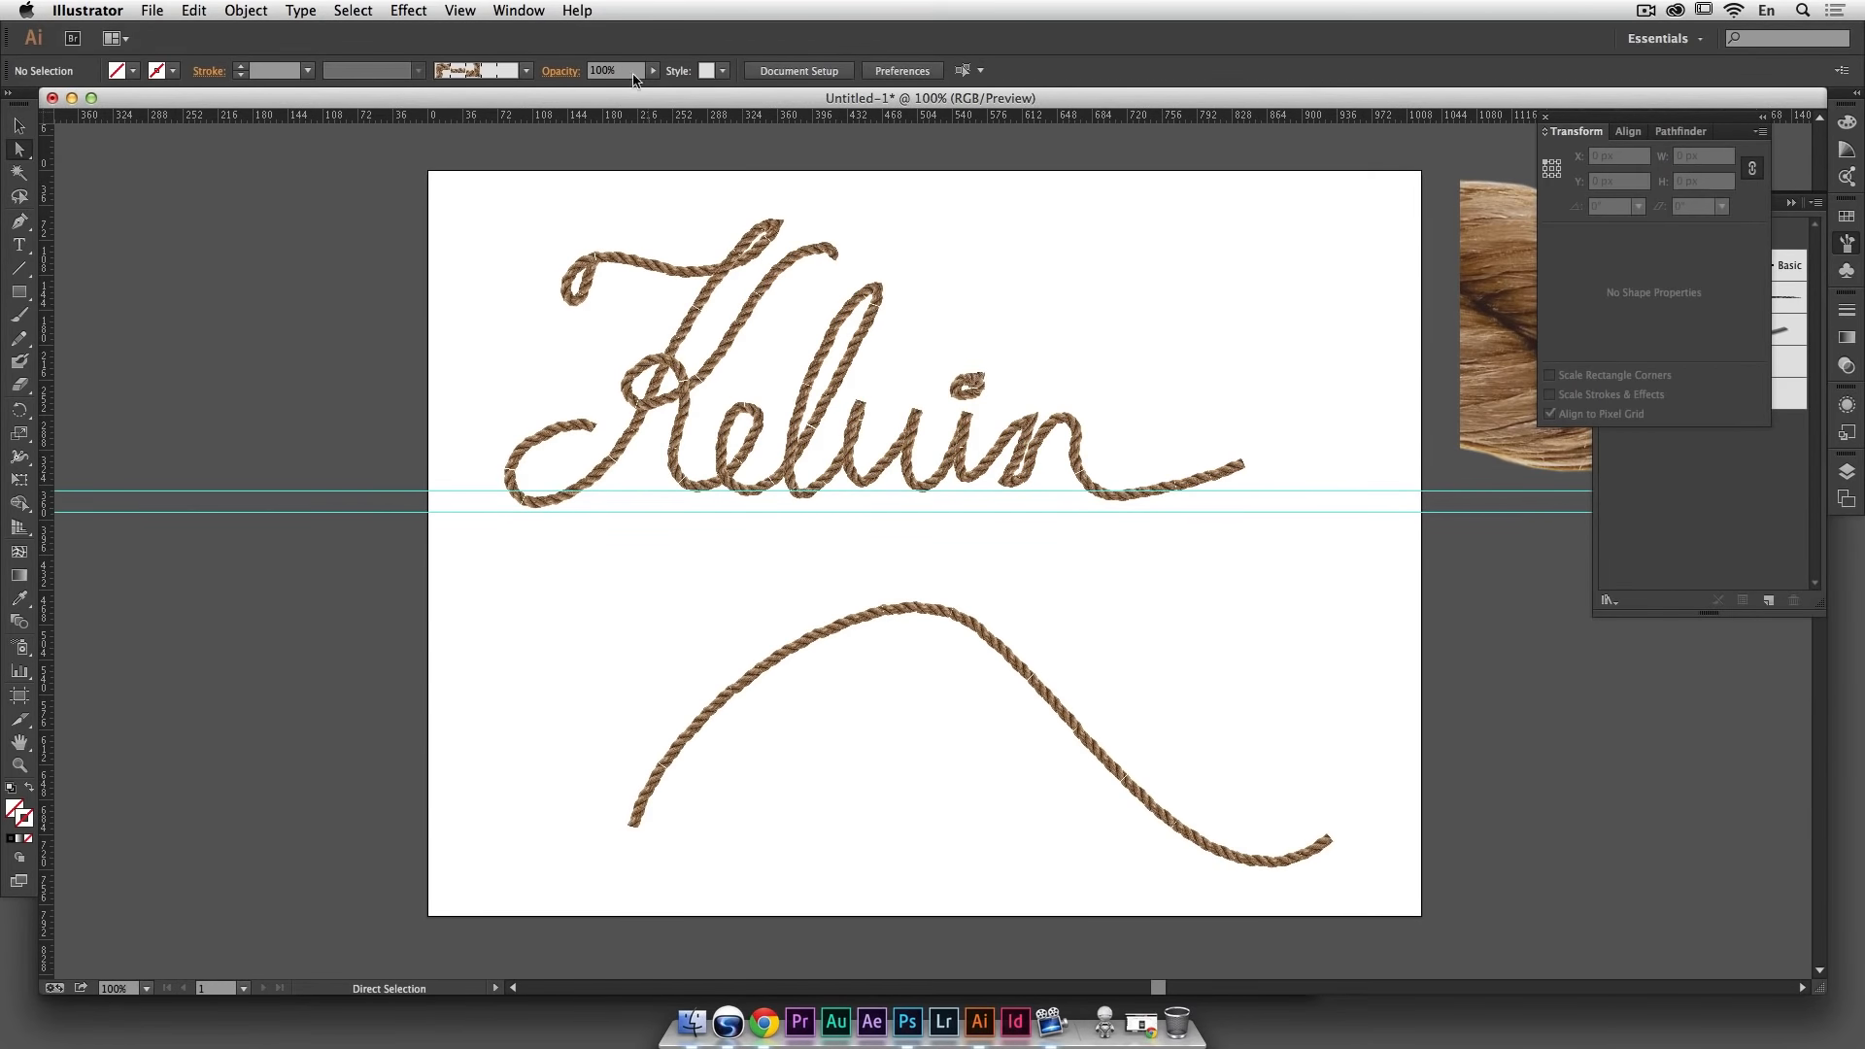
{"action": "left_click", "coordinate": [460, 10]}
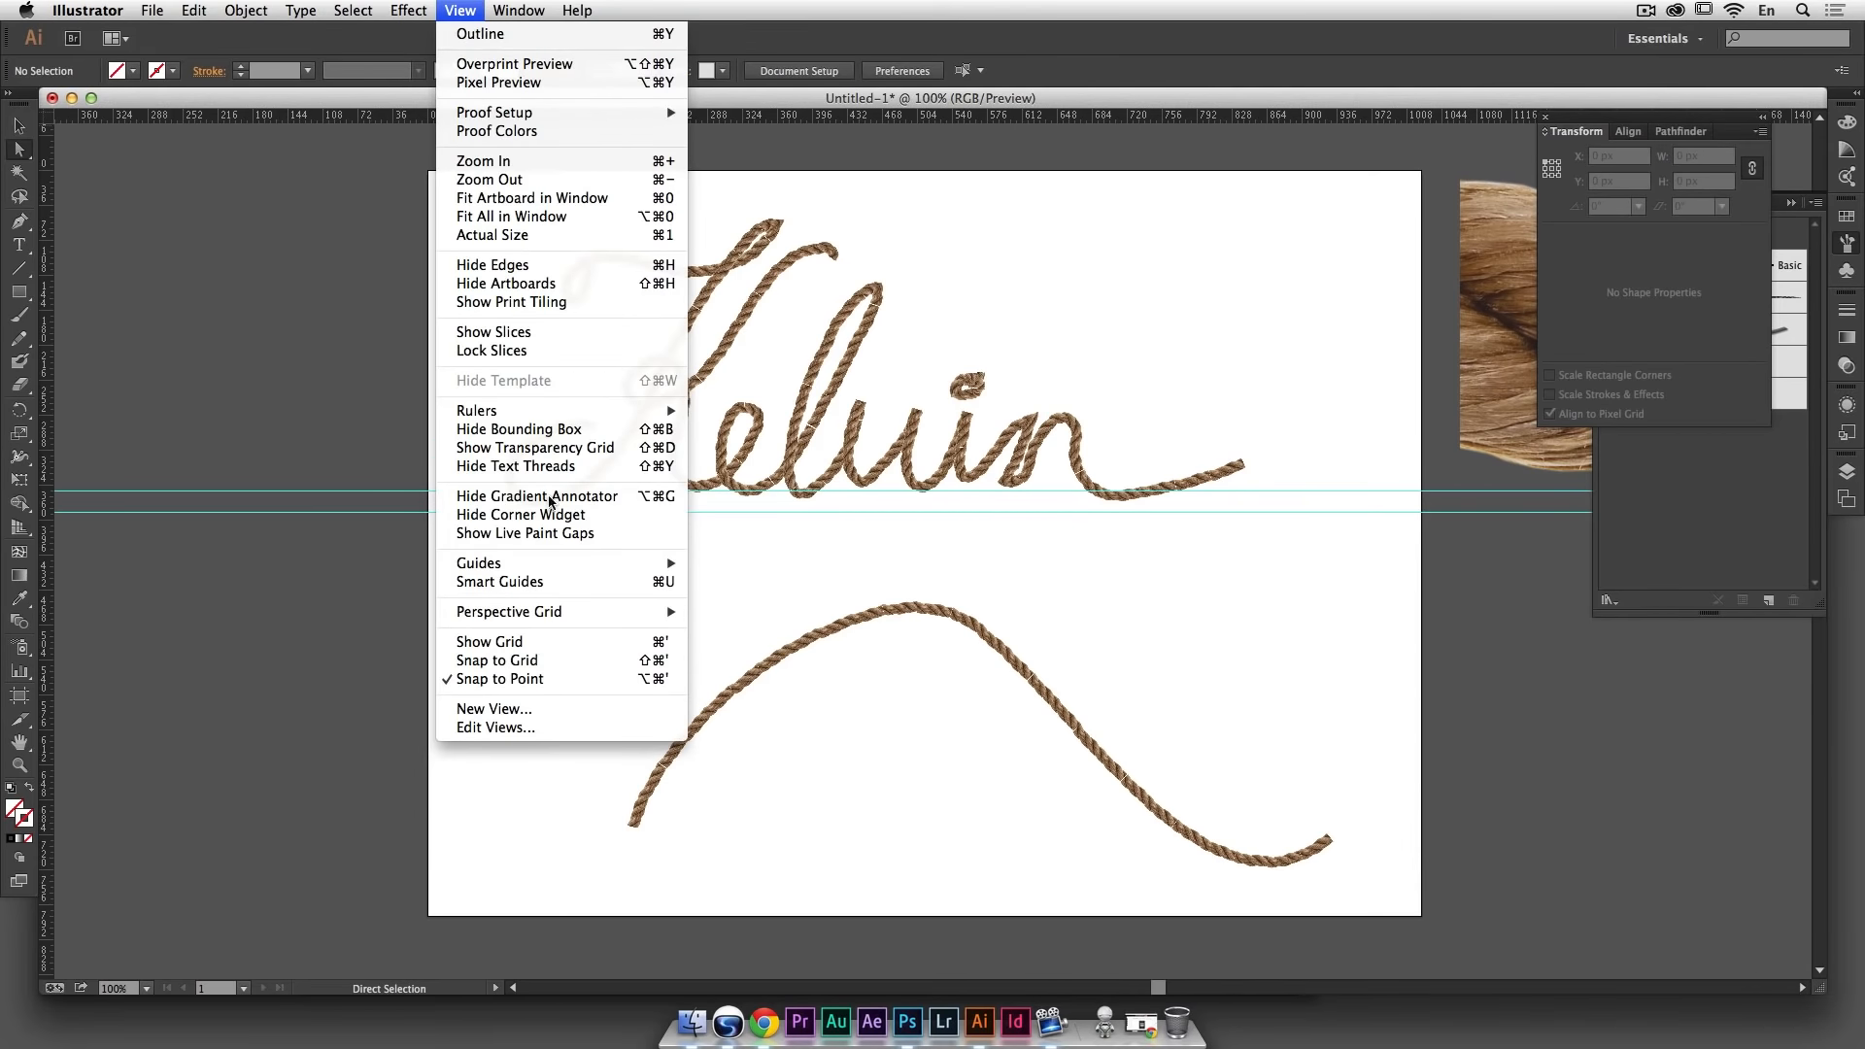
{"action": "mouse_move", "coordinate": [583, 564]}
{"action": "left_click", "coordinate": [785, 583]}
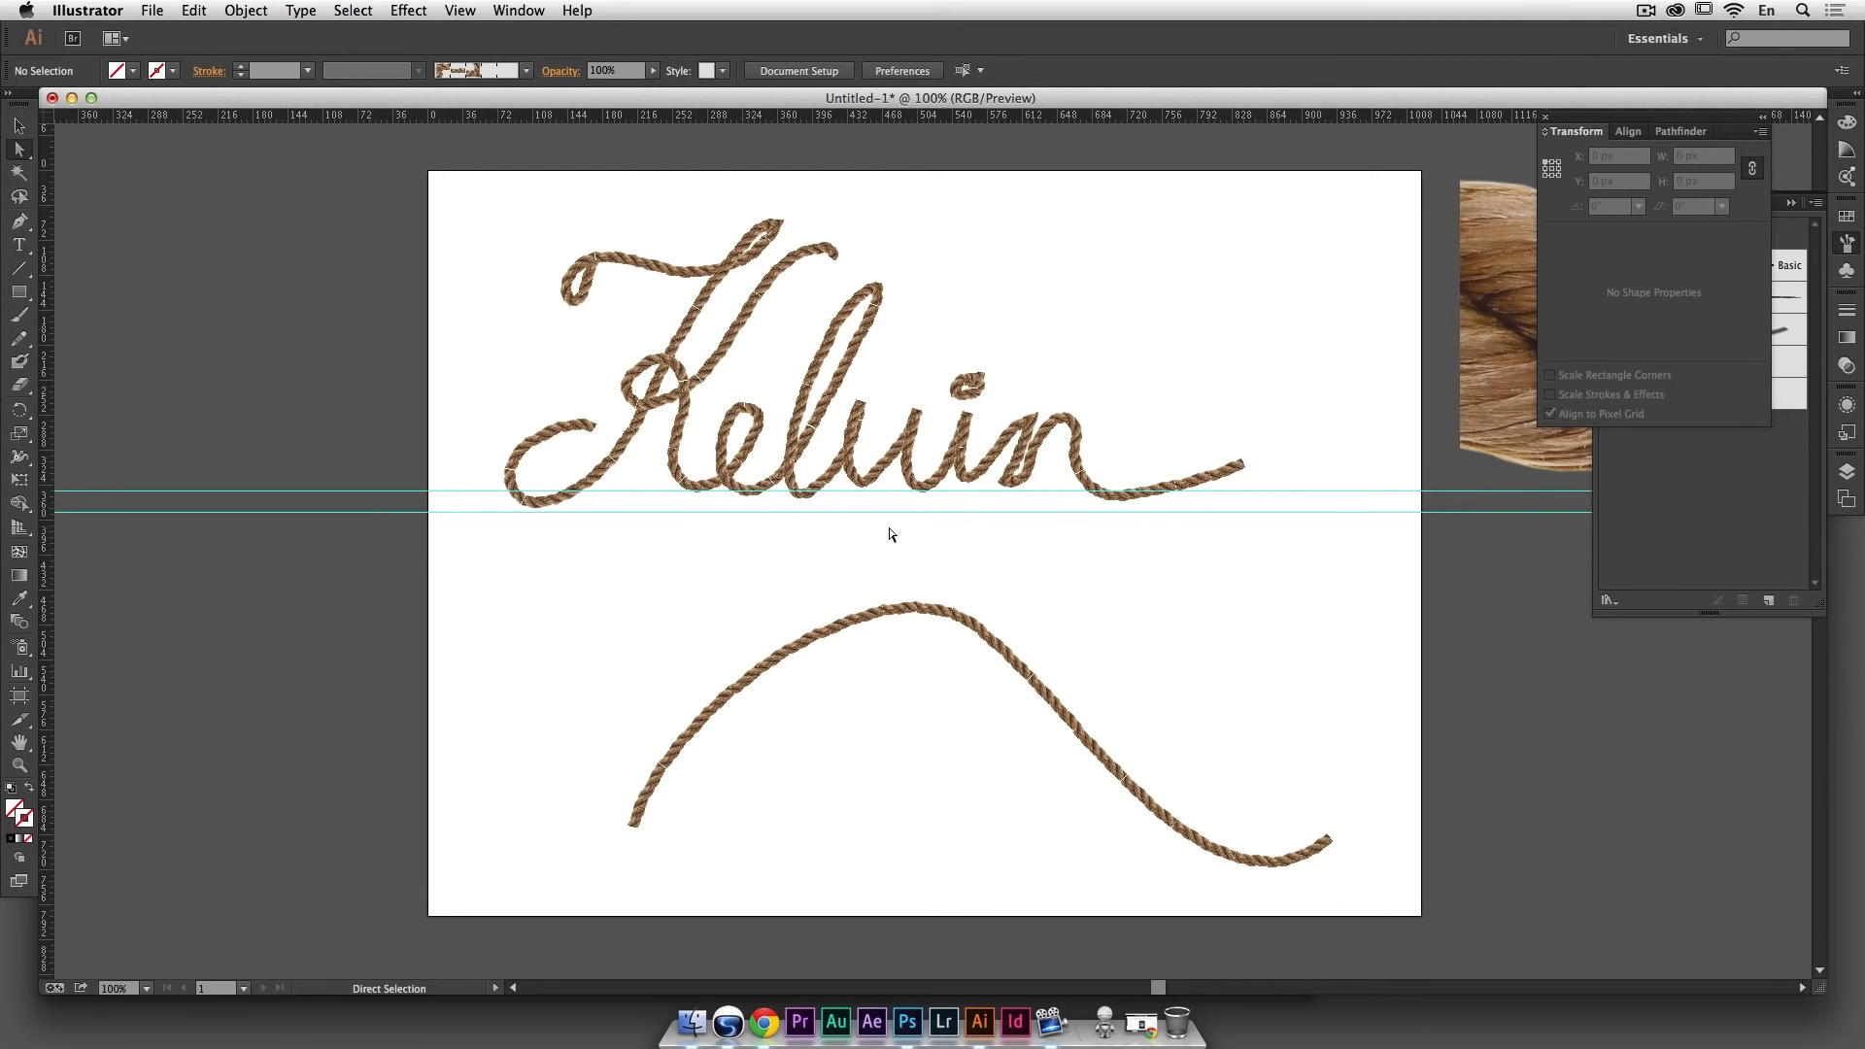
Step: Nudge the anchor point at the bottom of the v down toward the baseline guide
{"action": "left_click_drag", "start_coordinate": [863, 456], "coordinate": [862, 470]}
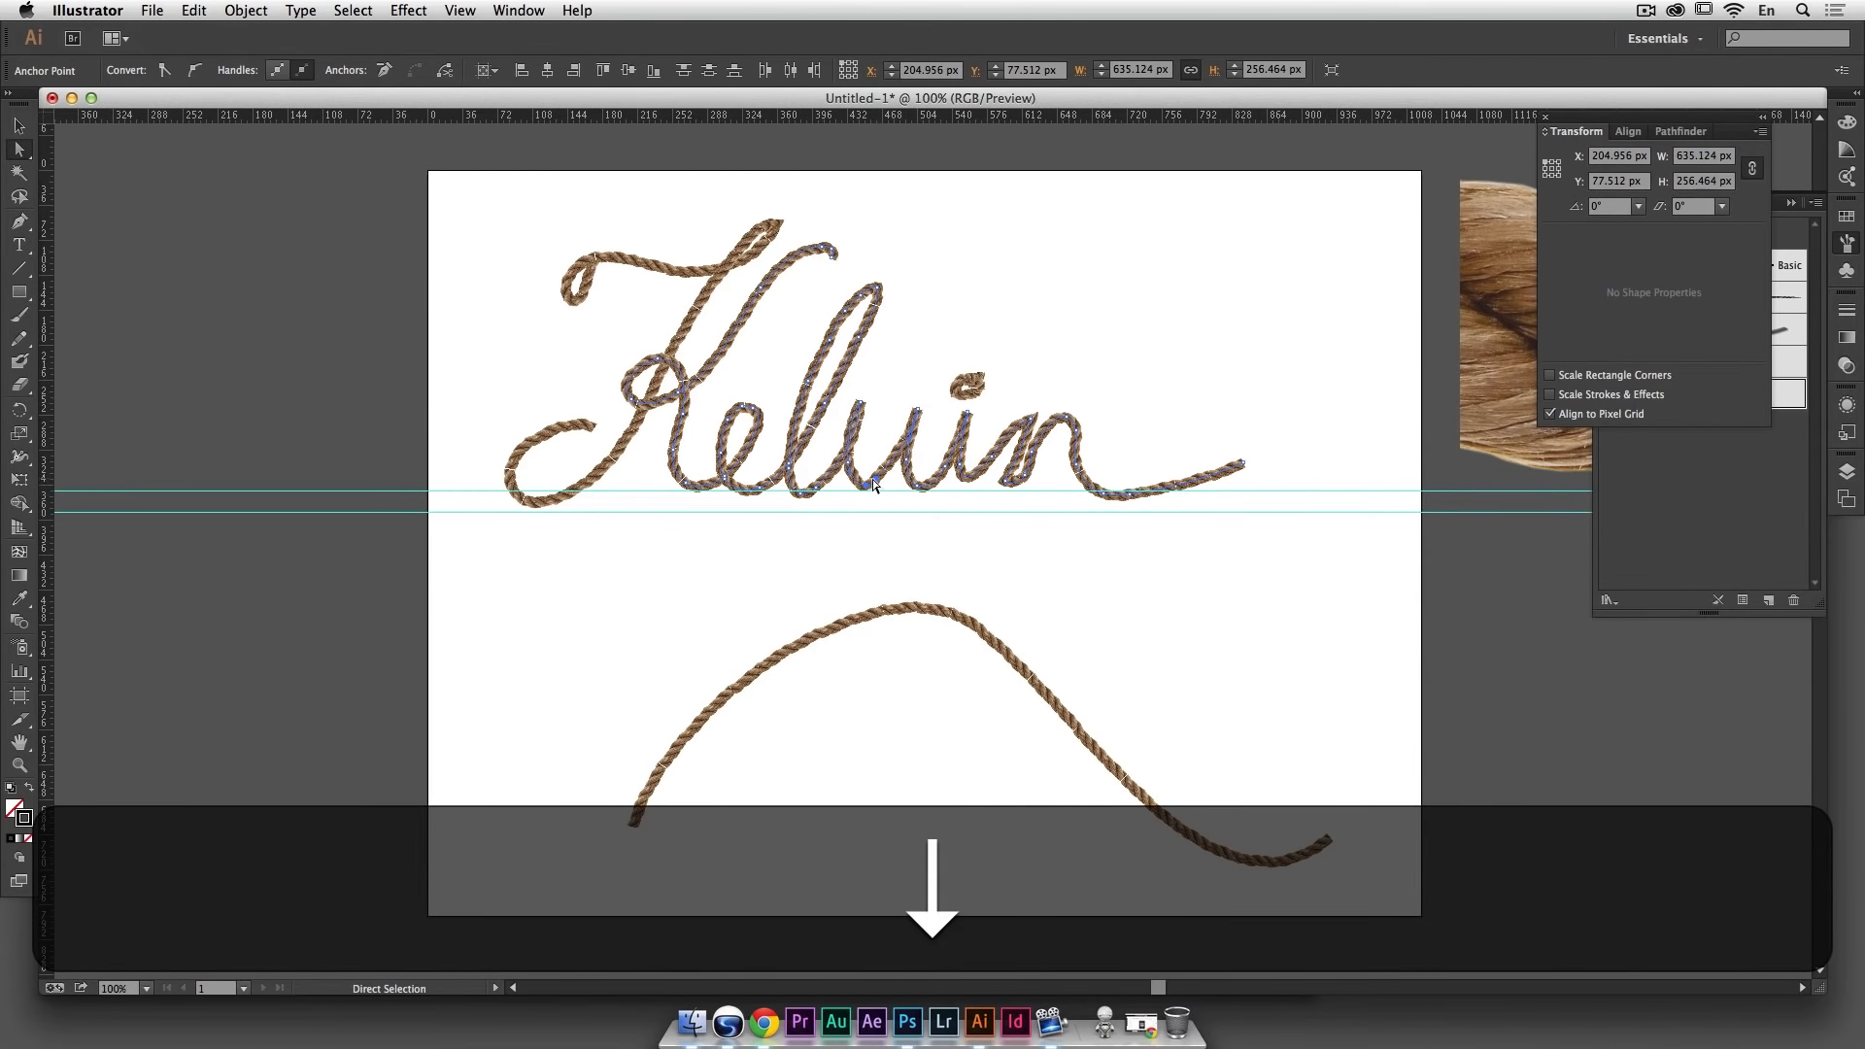
{"action": "left_click", "coordinate": [870, 545]}
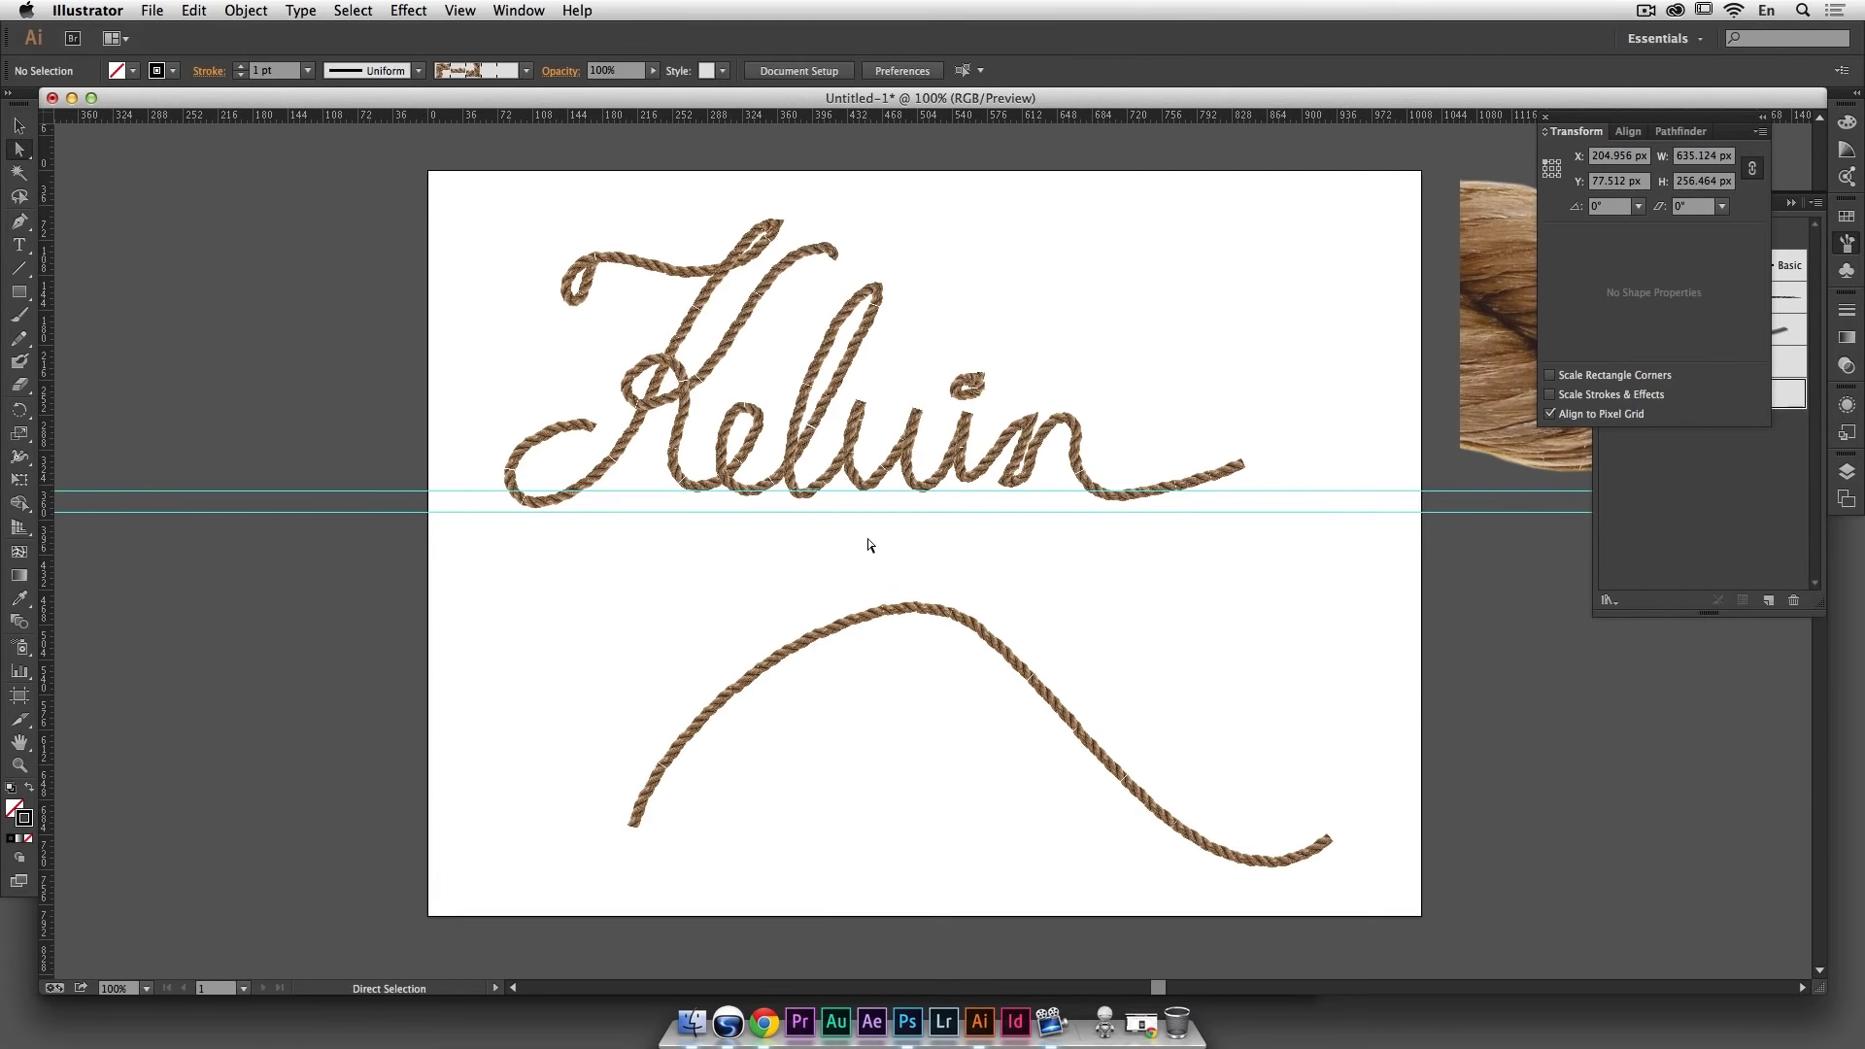
Step: Select anchor points on the v's right stroke and remove the one at its base with the Pen tool
{"action": "left_click", "coordinate": [856, 424]}
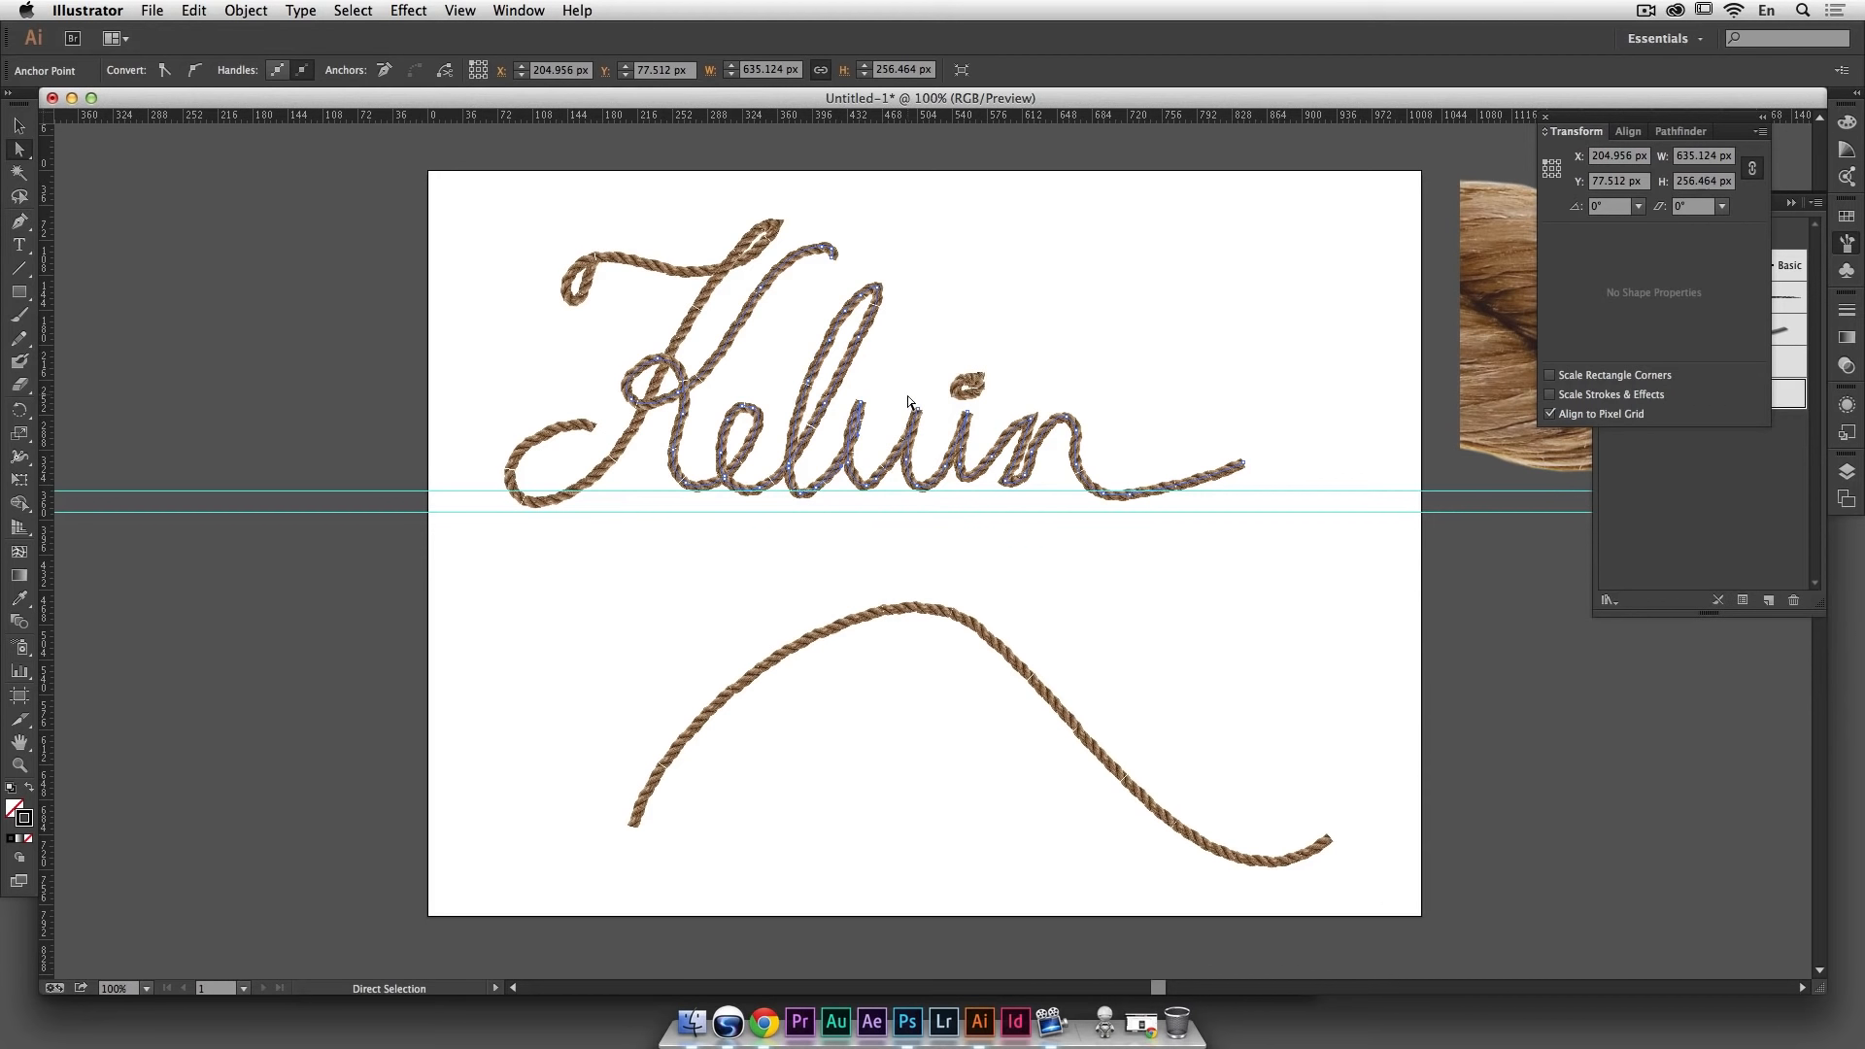
{"action": "left_click_drag", "start_coordinate": [905, 395], "coordinate": [930, 419]}
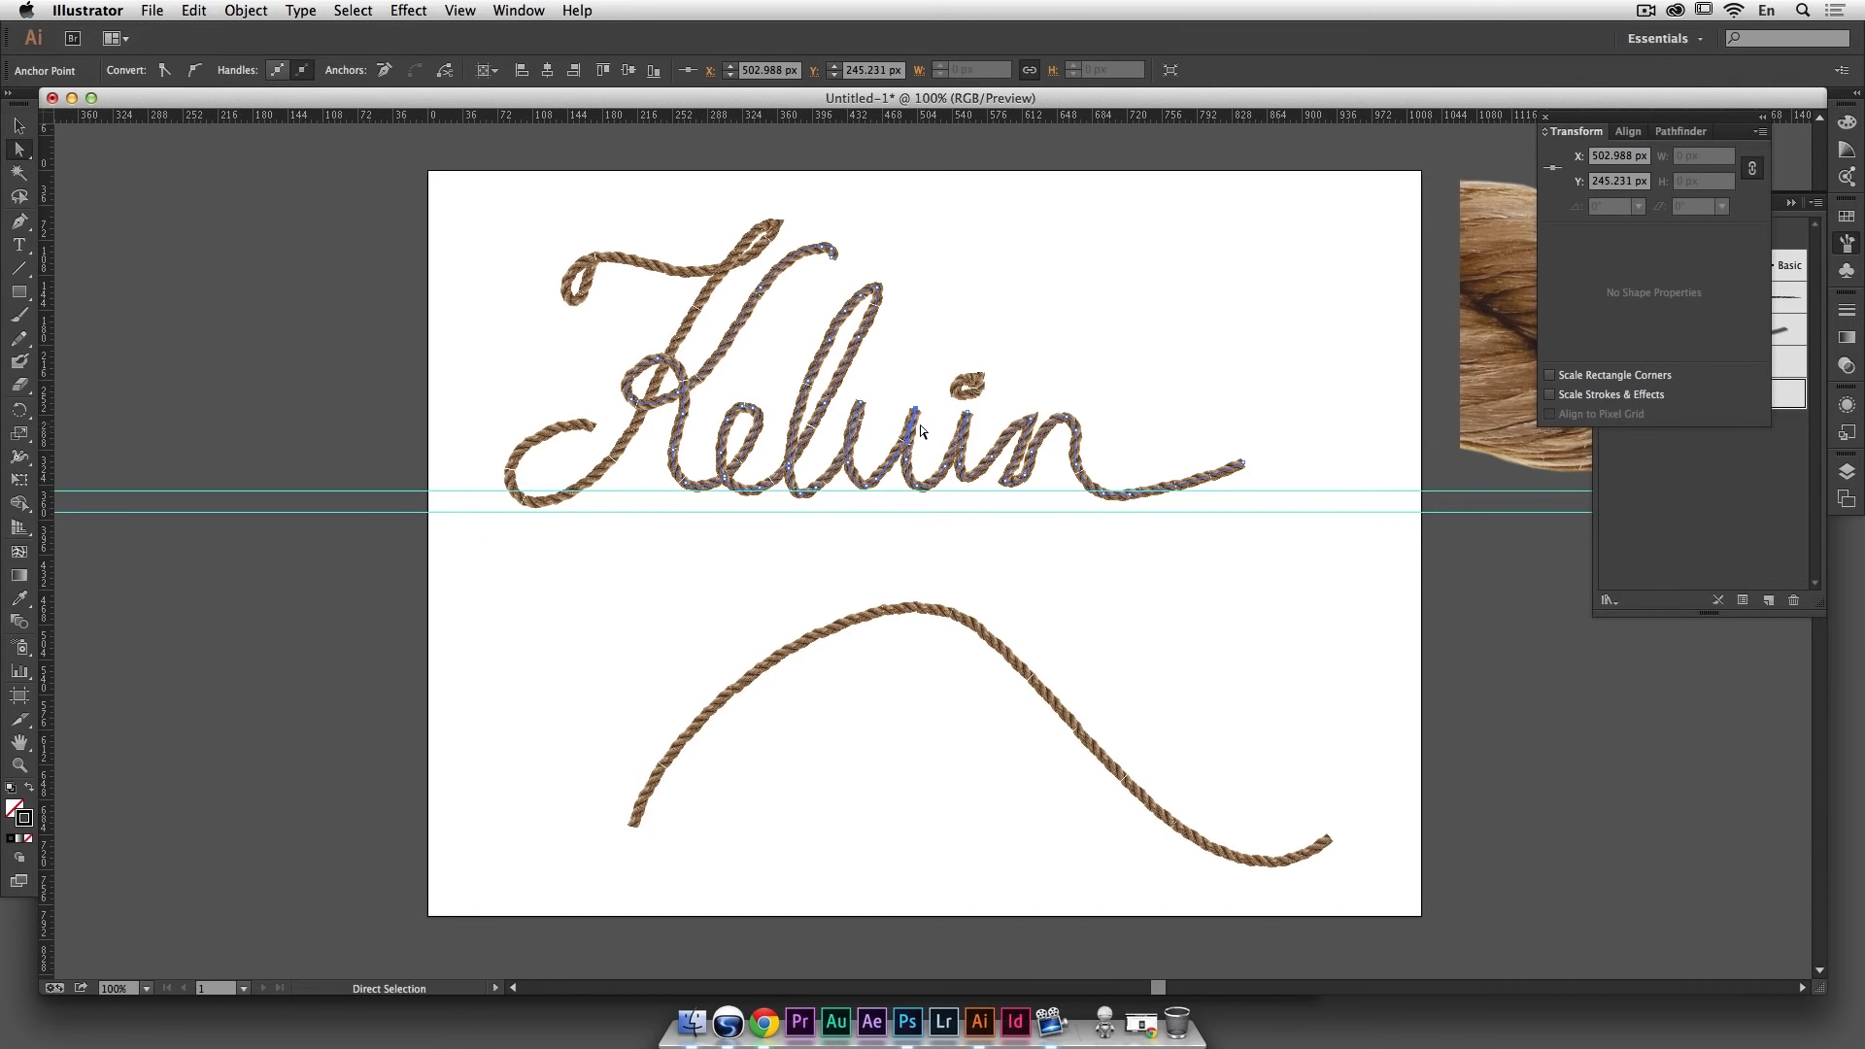
{"action": "left_click", "coordinate": [877, 480]}
{"action": "key", "text": "p"}
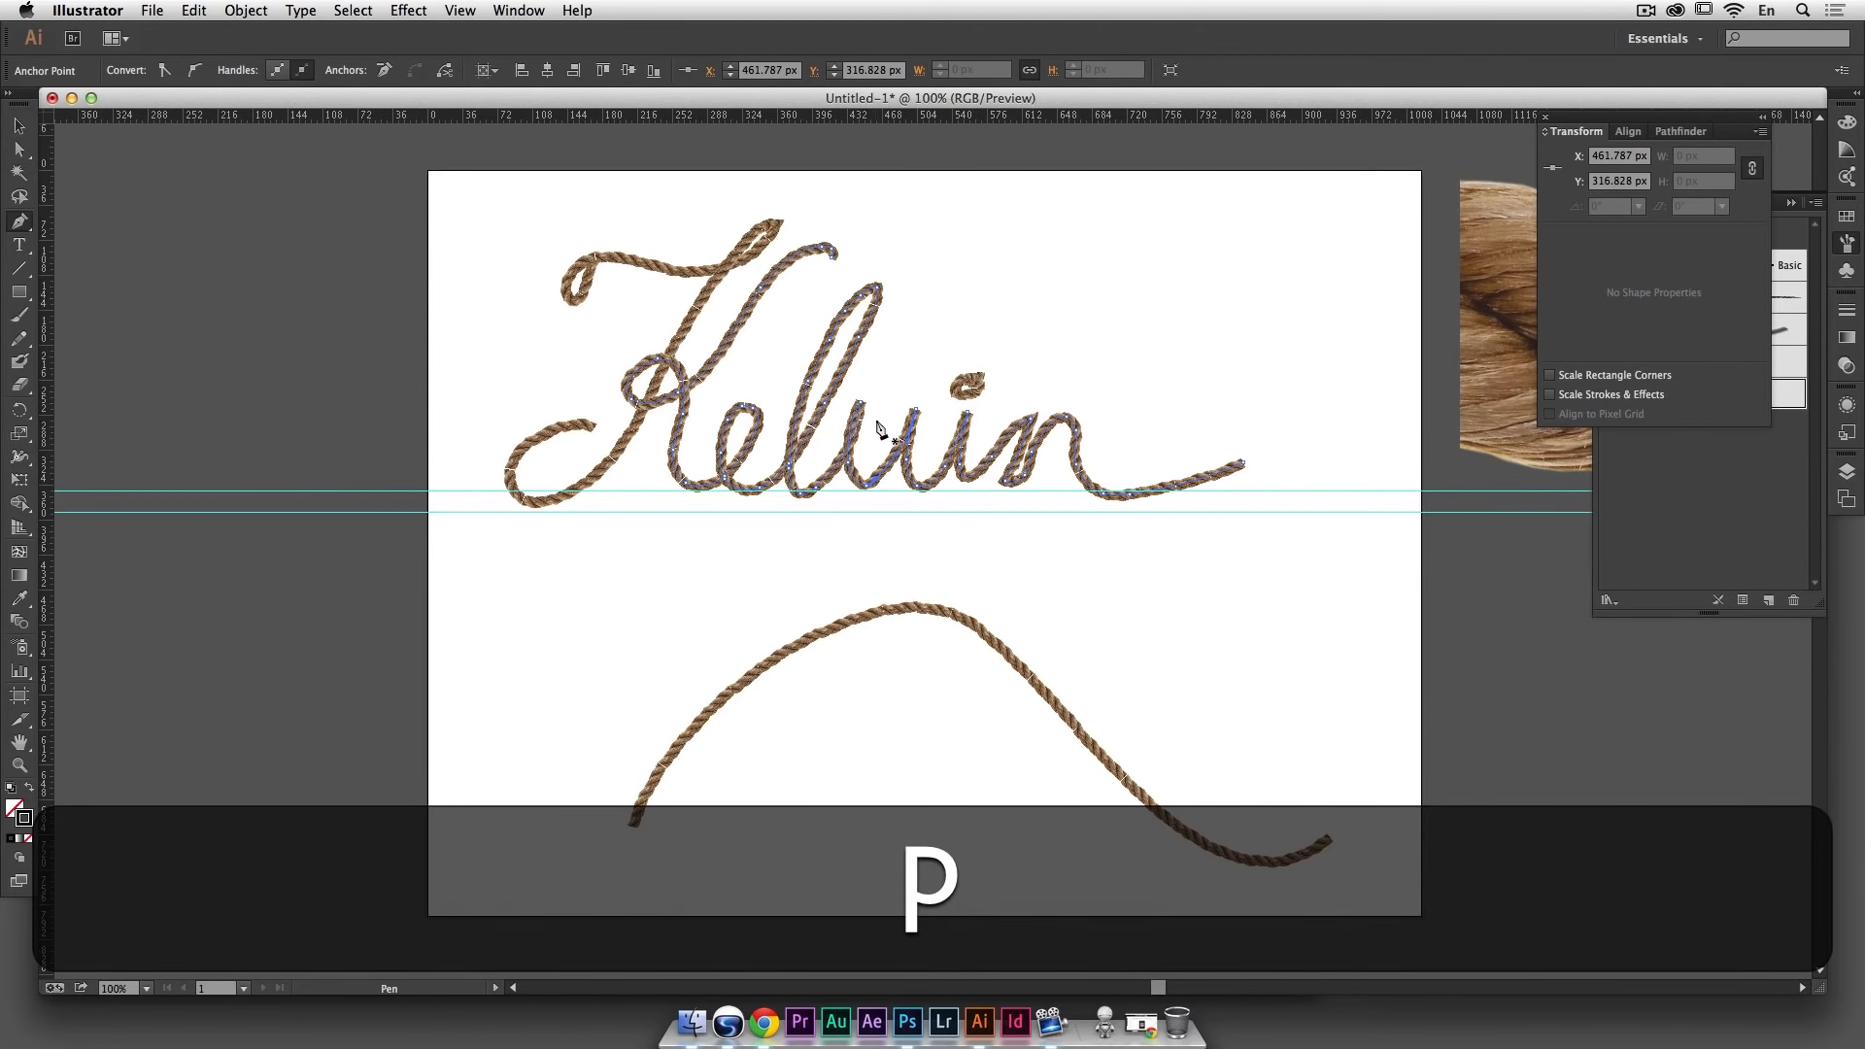
{"action": "left_click", "coordinate": [875, 480]}
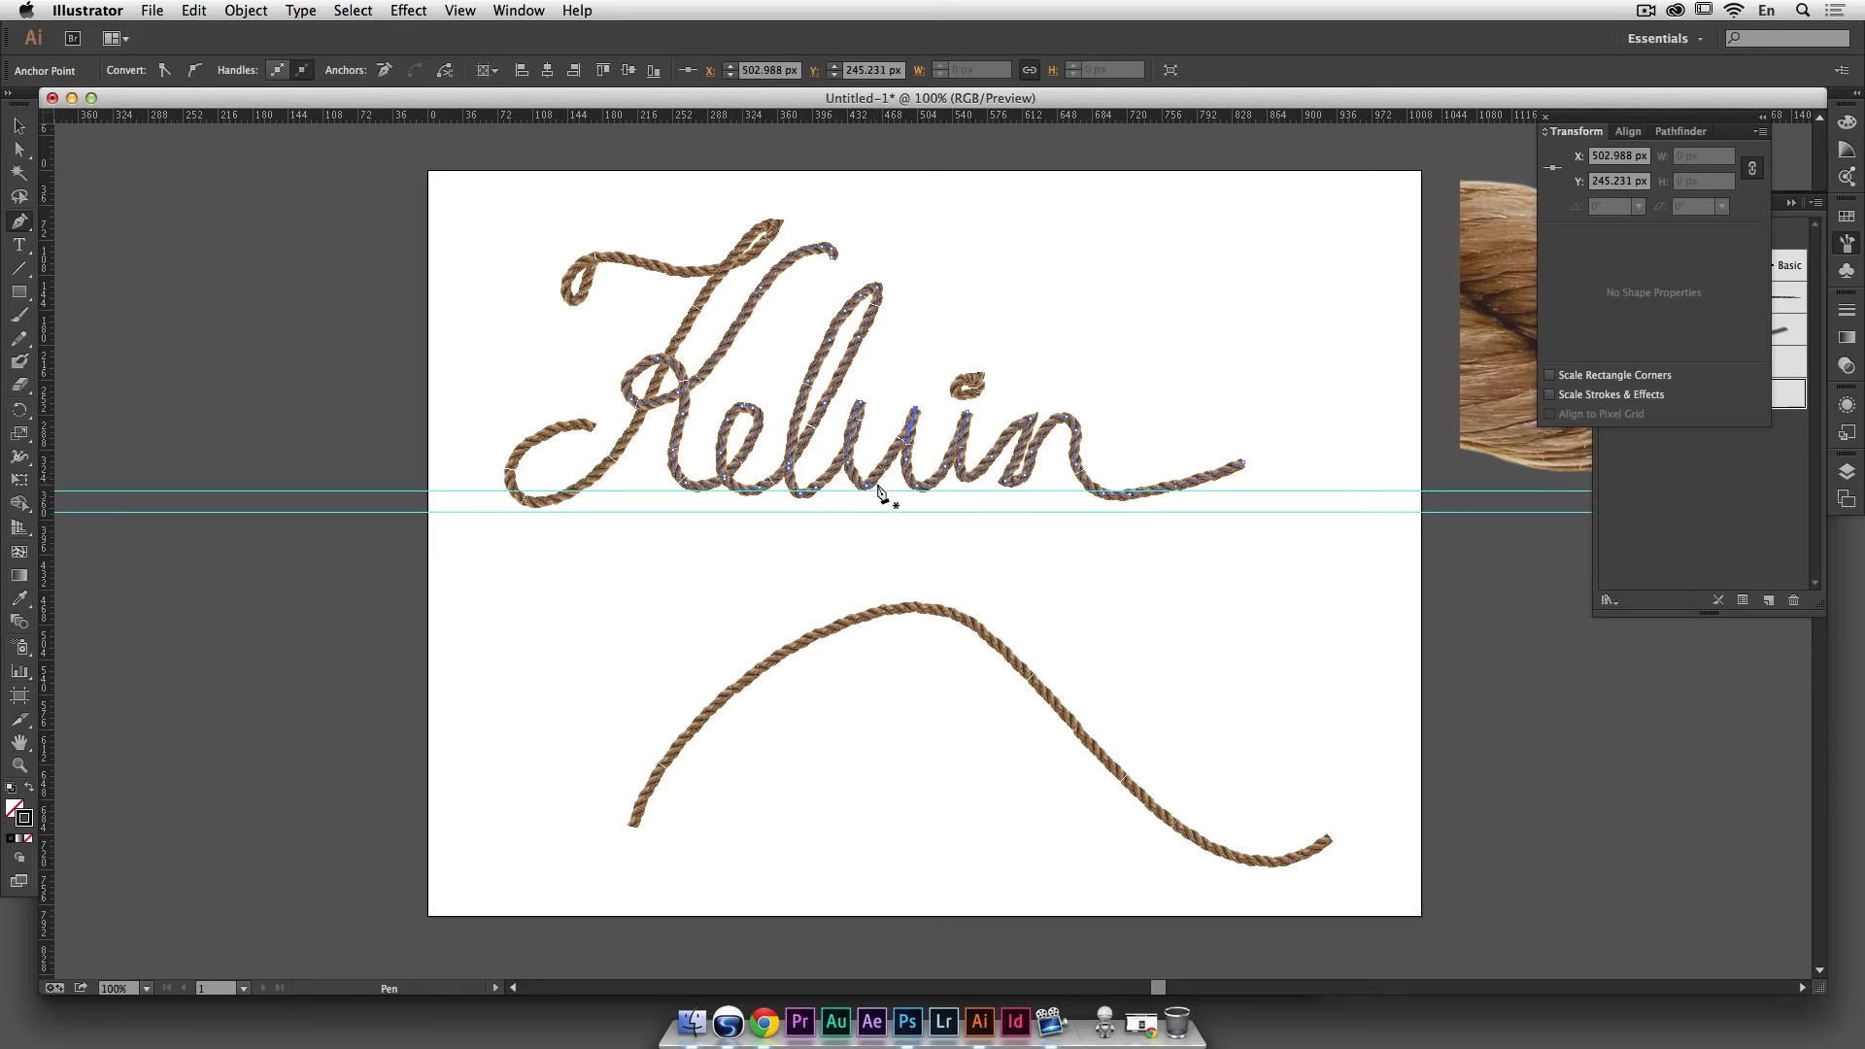
Step: Redraw the bottom of the v into a sharper point with the Pencil tool
{"action": "left_click", "coordinate": [19, 338]}
{"action": "mouse_move", "coordinate": [850, 461]}
{"action": "left_mouse_down"}
{"action": "mouse_move", "coordinate": [861, 491]}
{"action": "mouse_move", "coordinate": [899, 464]}
{"action": "left_mouse_up"}
{"action": "left_click", "coordinate": [863, 561], "text": "super"}
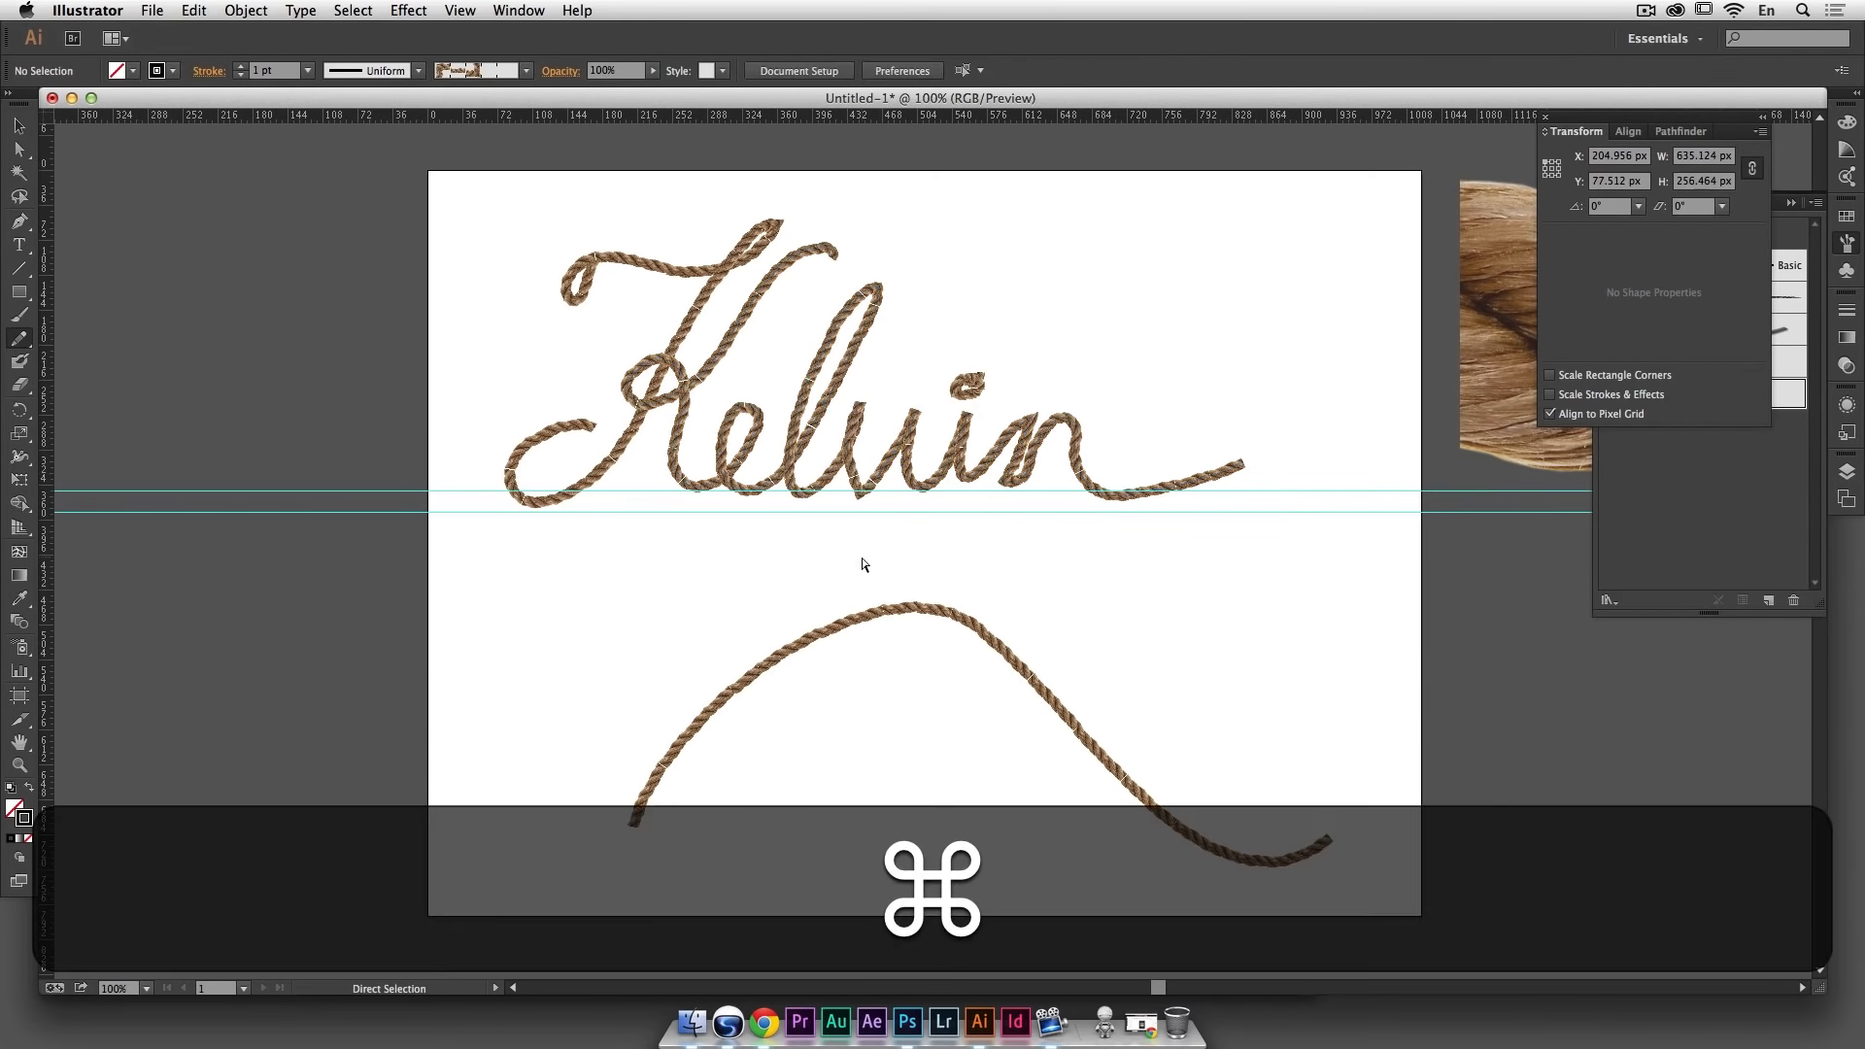
Step: Reselect the lettering path, try another Pencil redraw of the v, and undo that redraw
{"action": "left_click", "coordinate": [859, 447], "text": "super"}
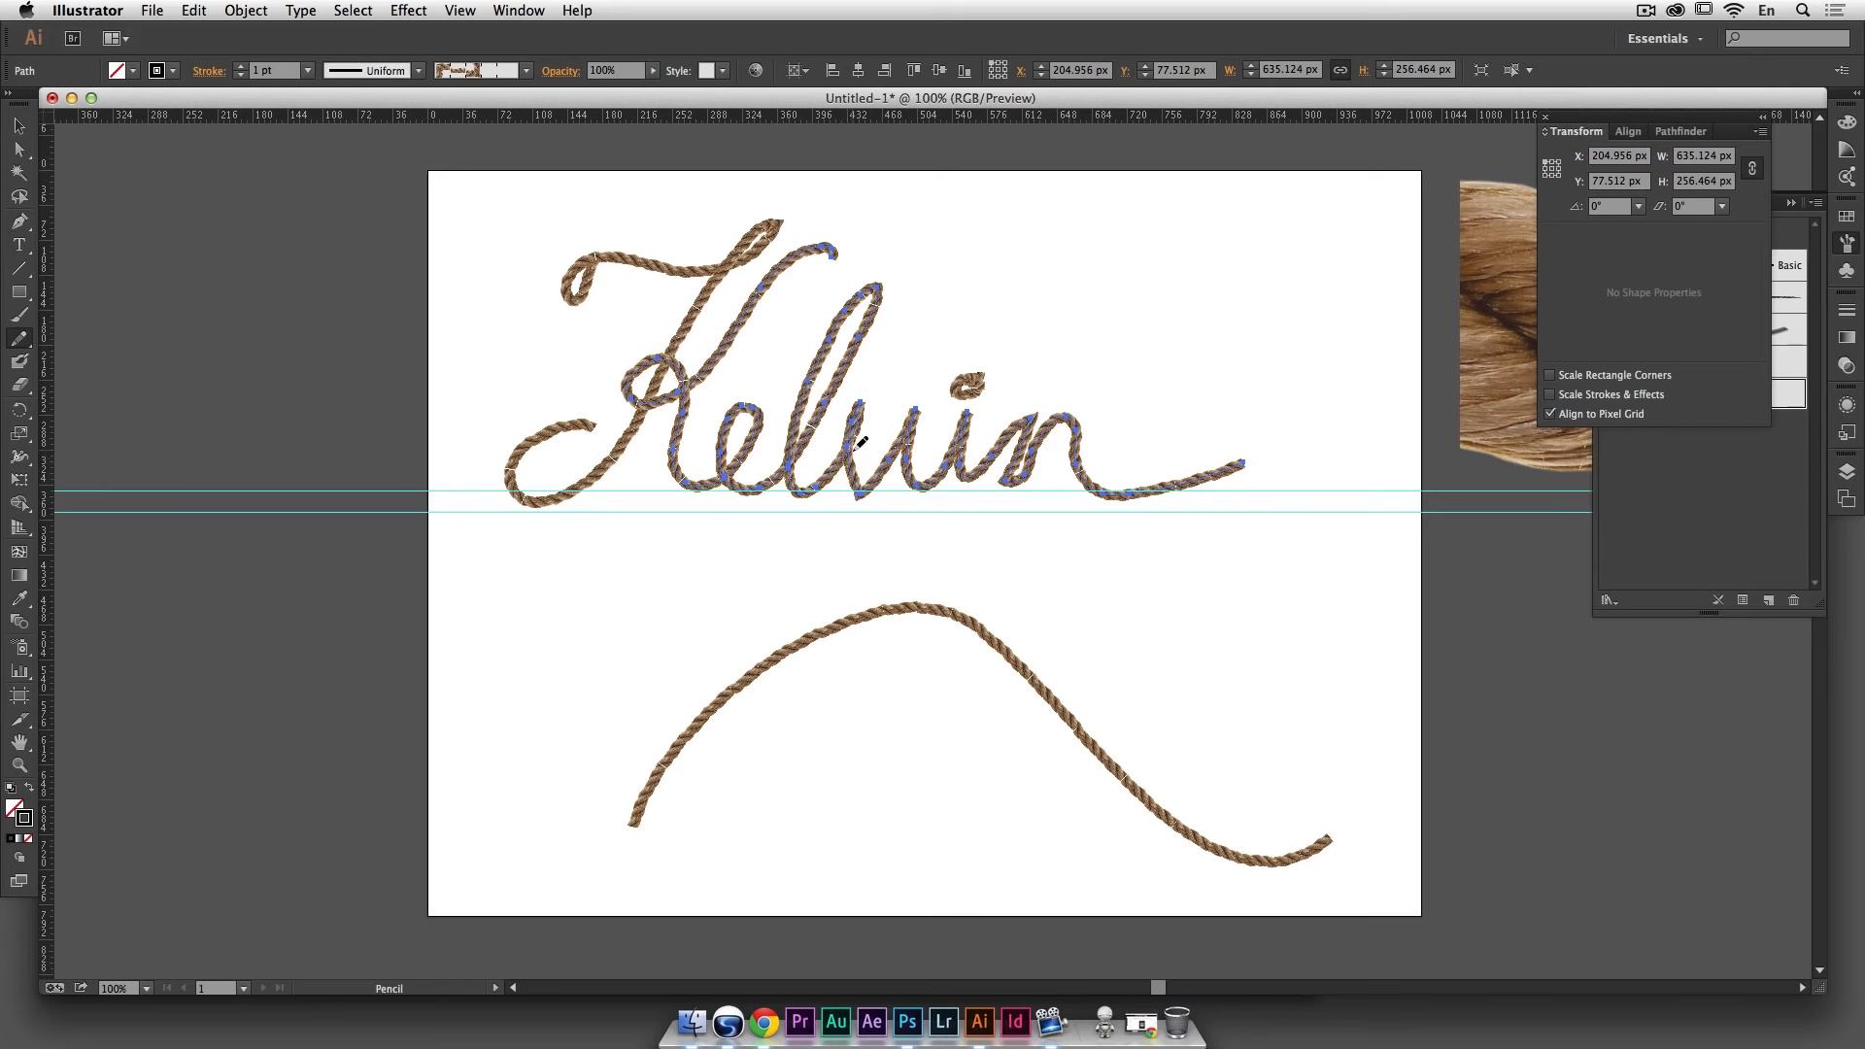
{"action": "mouse_move", "coordinate": [854, 417]}
{"action": "left_mouse_down"}
{"action": "mouse_move", "coordinate": [862, 494]}
{"action": "mouse_move", "coordinate": [904, 442]}
{"action": "mouse_move", "coordinate": [901, 476]}
{"action": "left_mouse_up"}
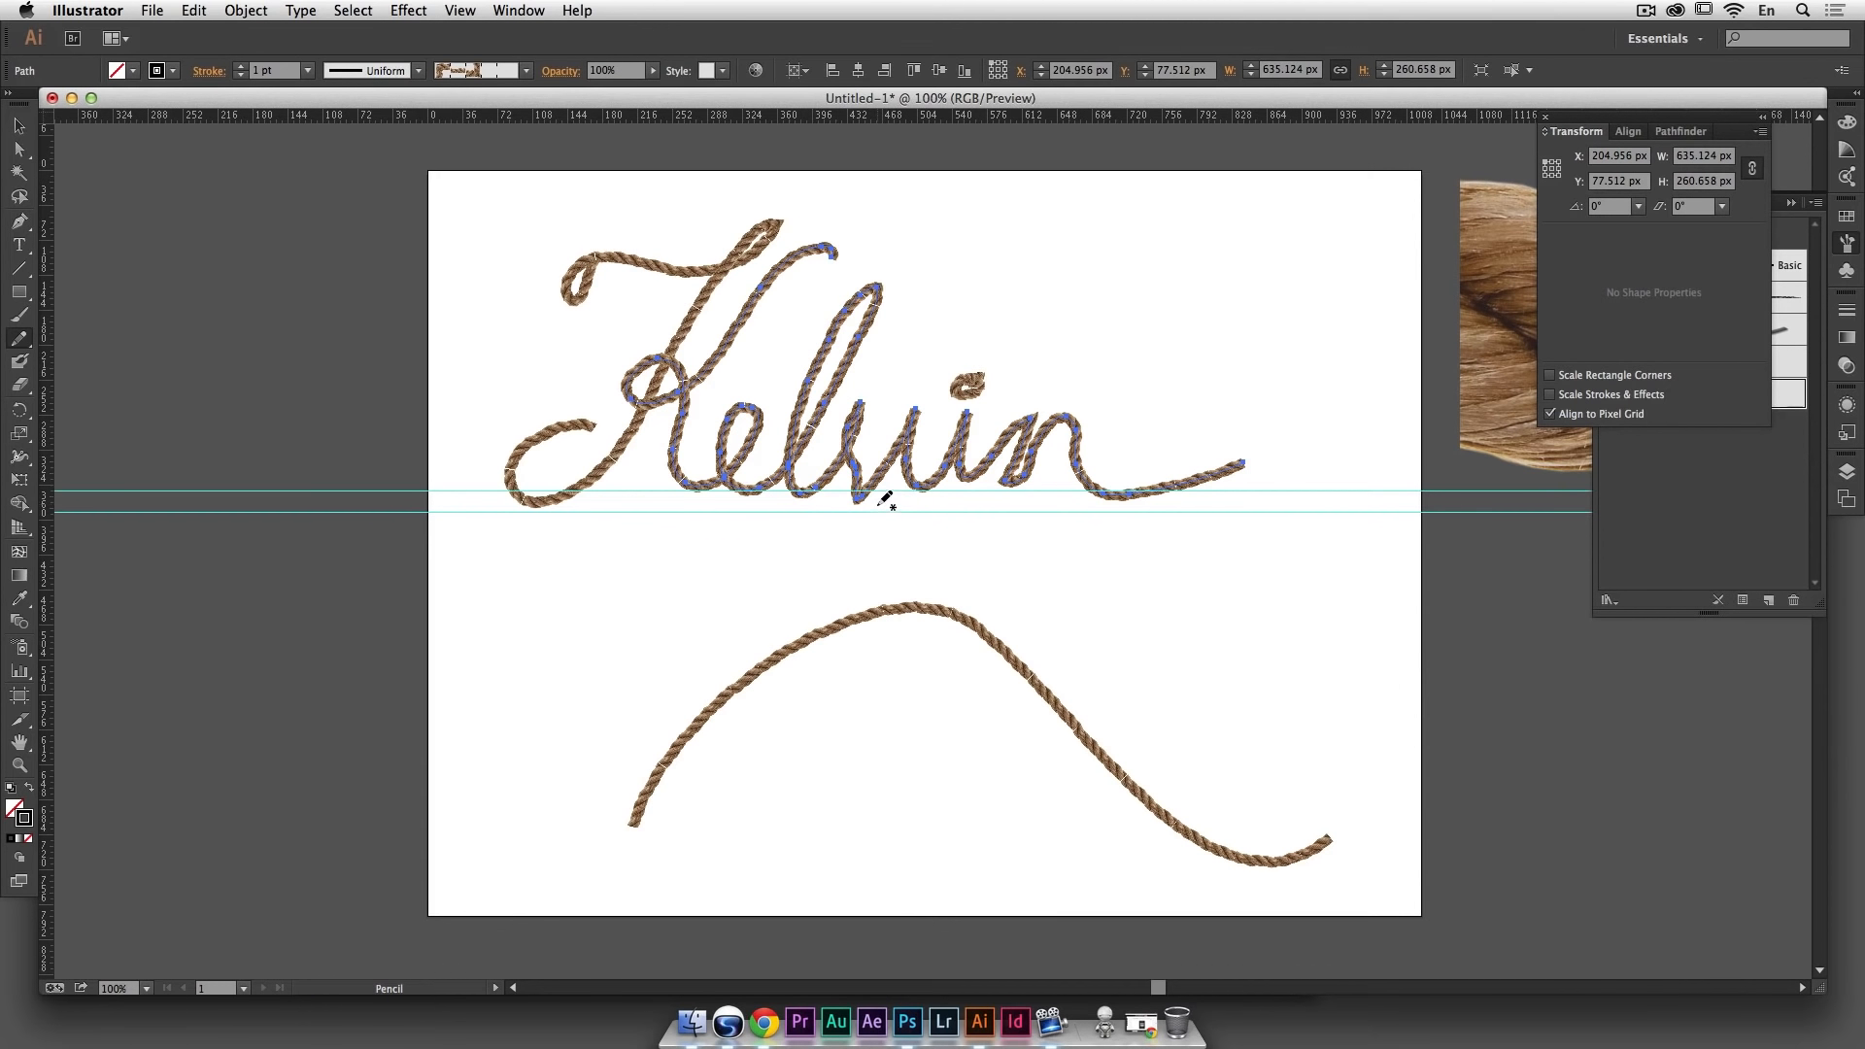
{"action": "key", "text": "super+z"}
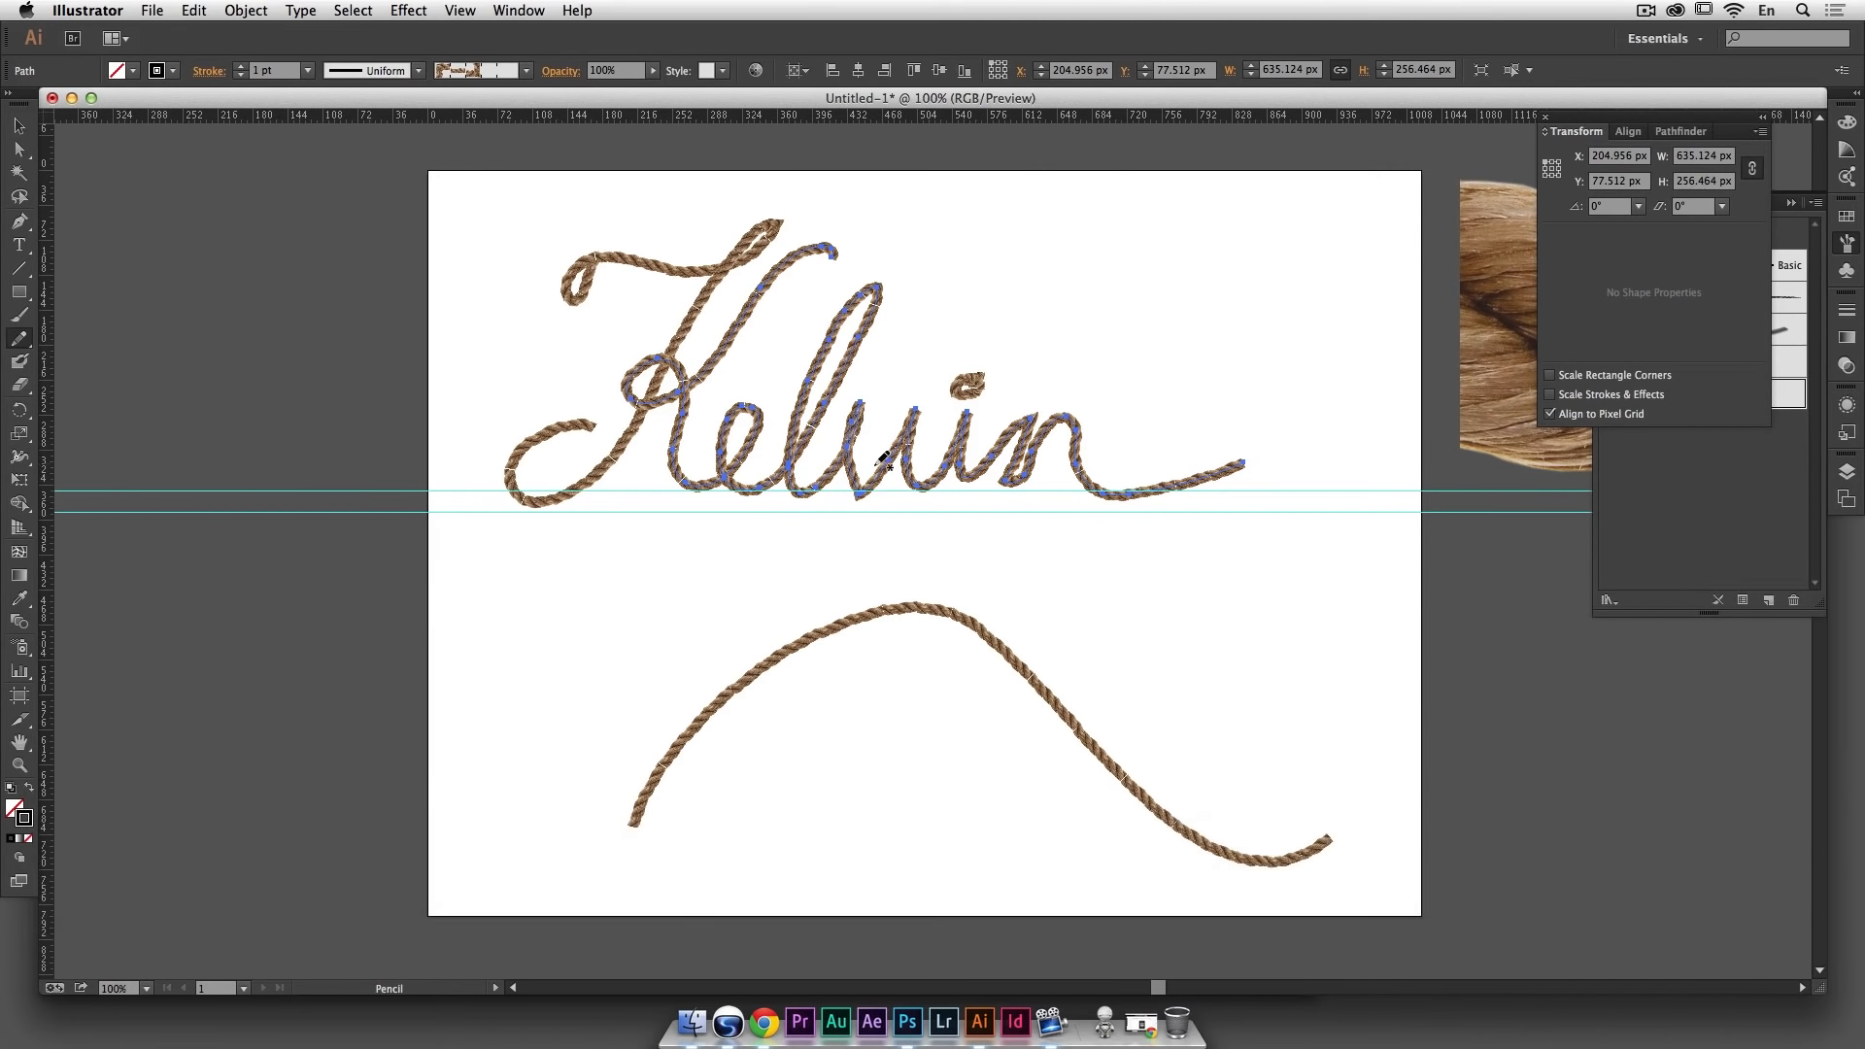
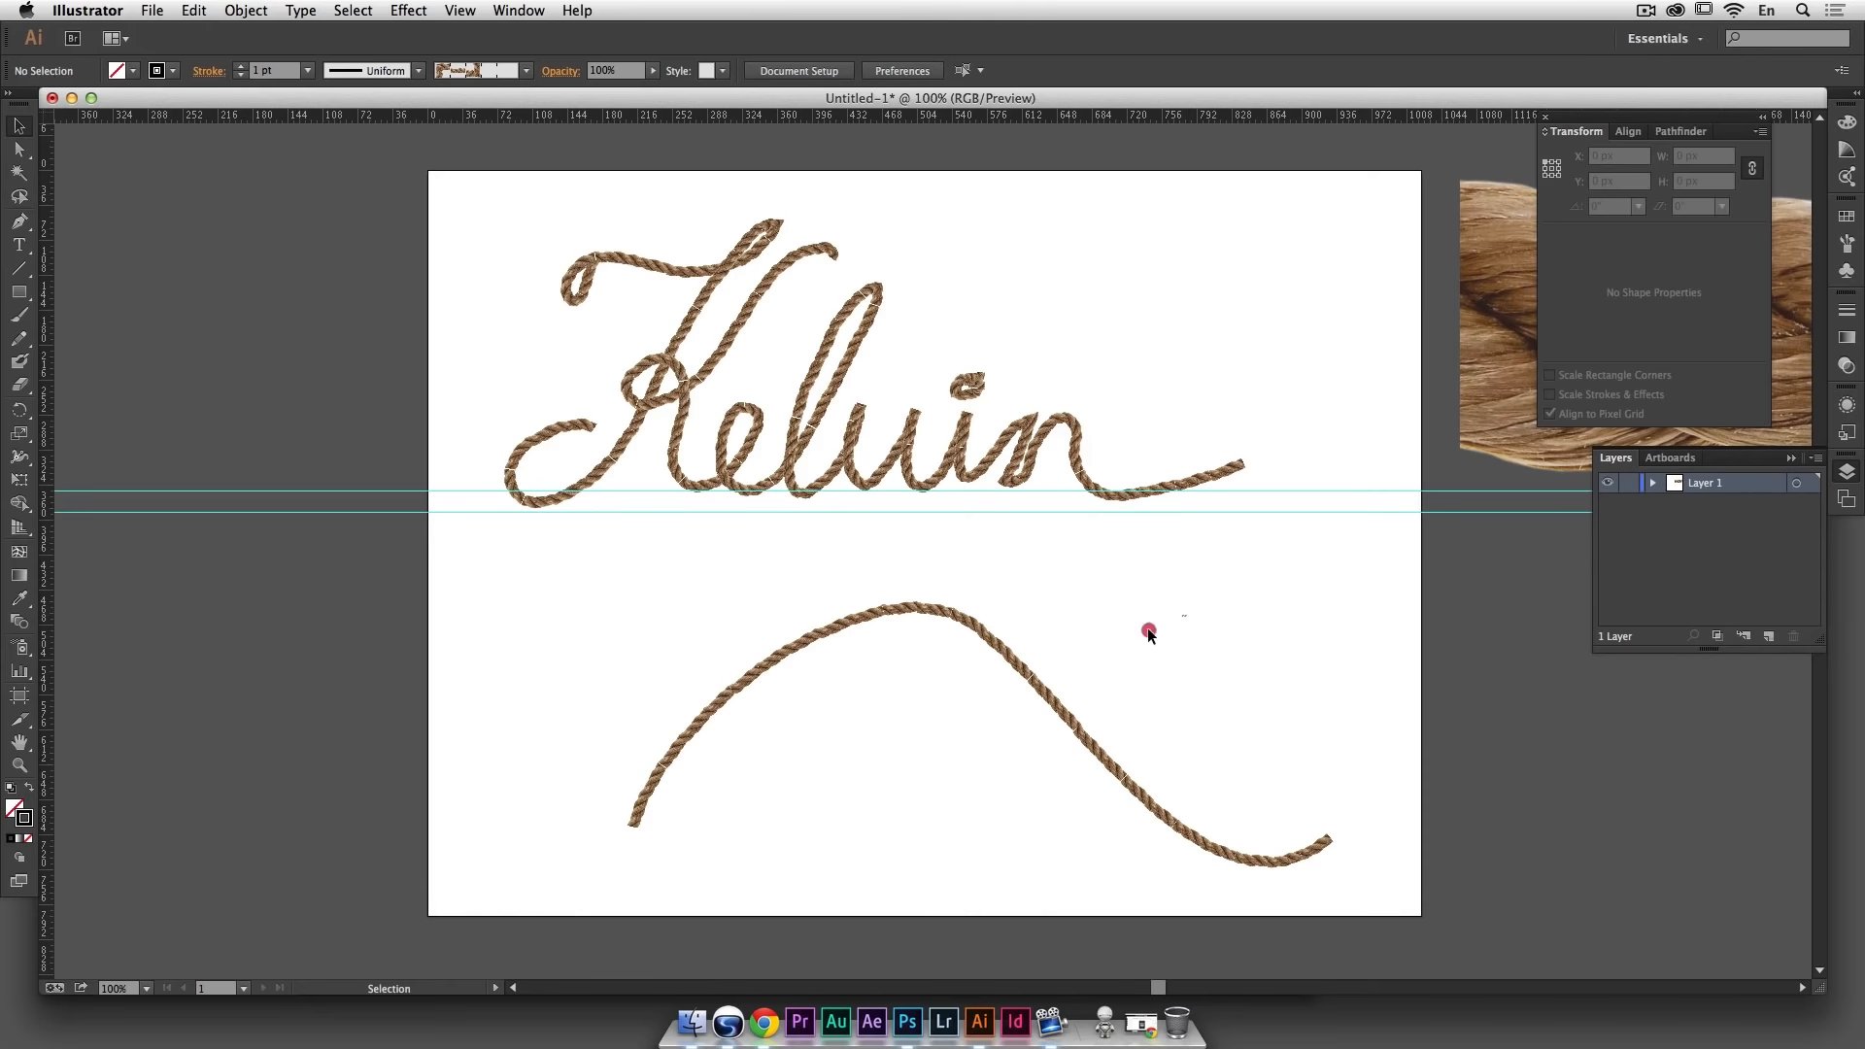
Step: Delete the curved rope path below the lettering and add a new layer above Layer 1
{"action": "key", "text": "BackSpace"}
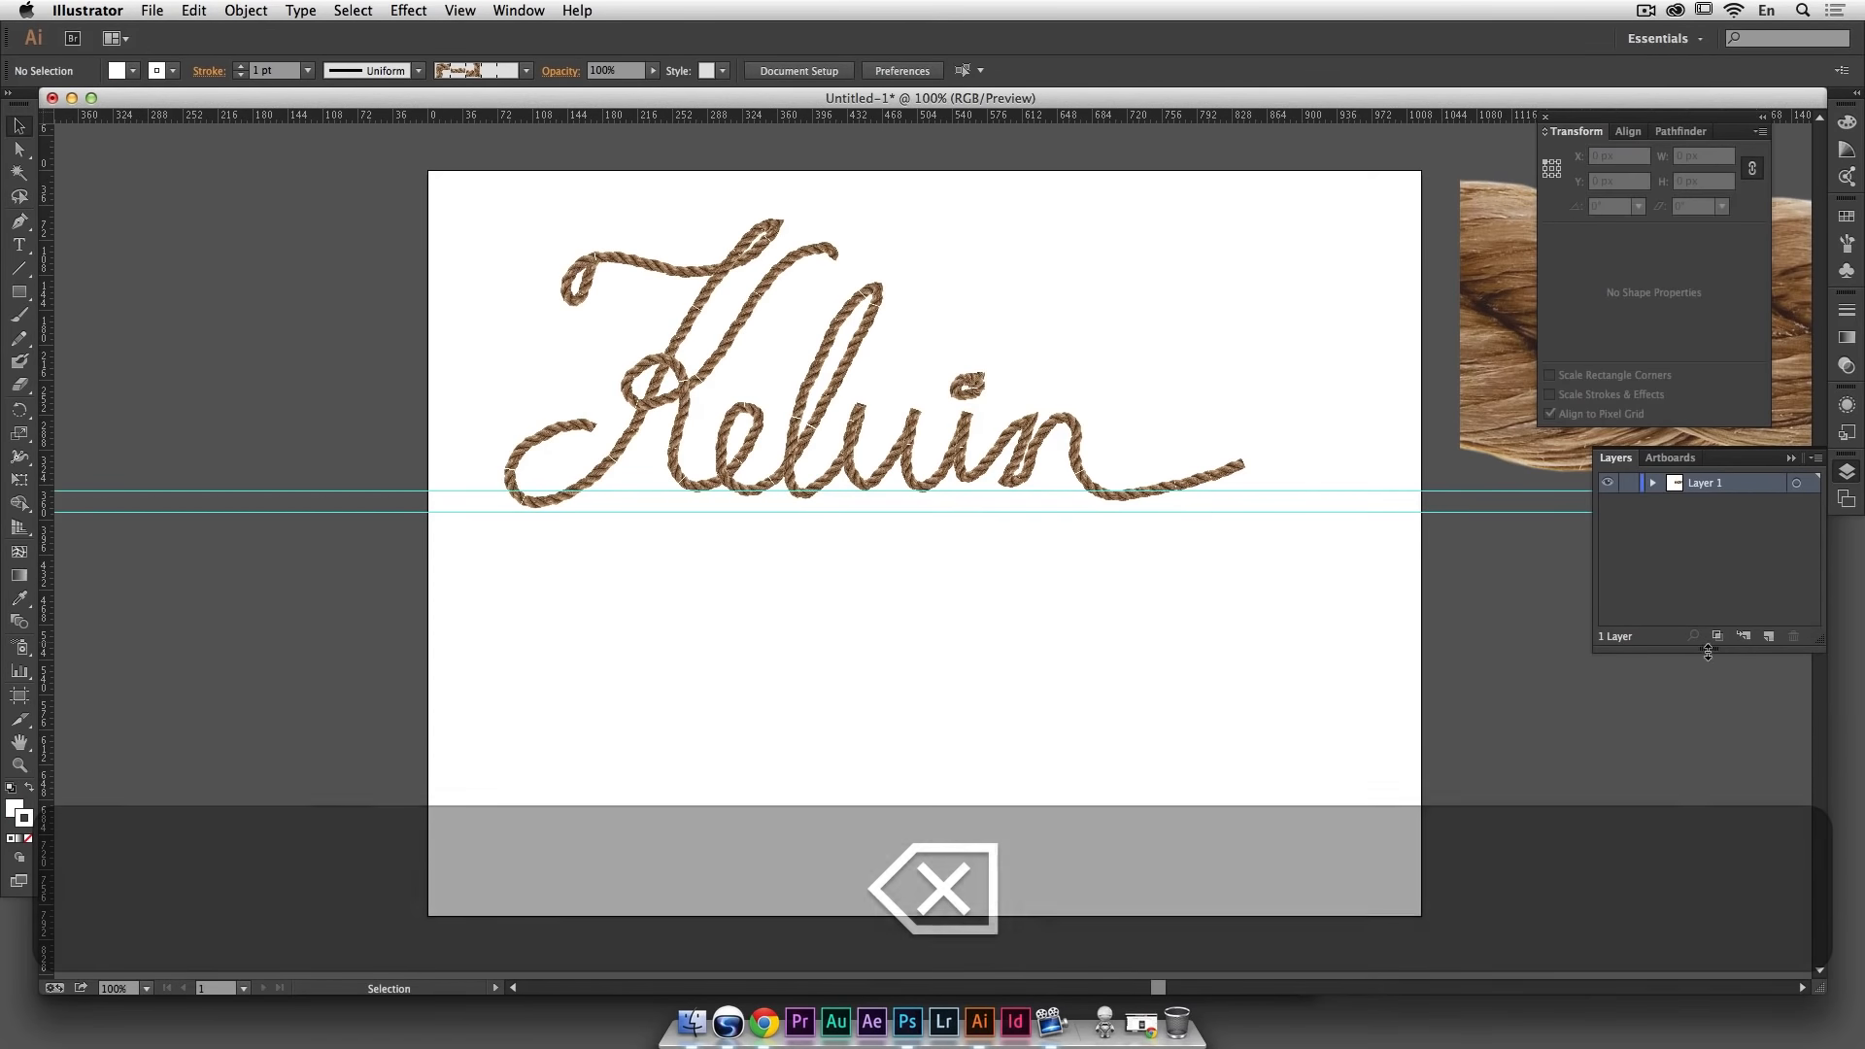
{"action": "left_click", "coordinate": [1767, 639]}
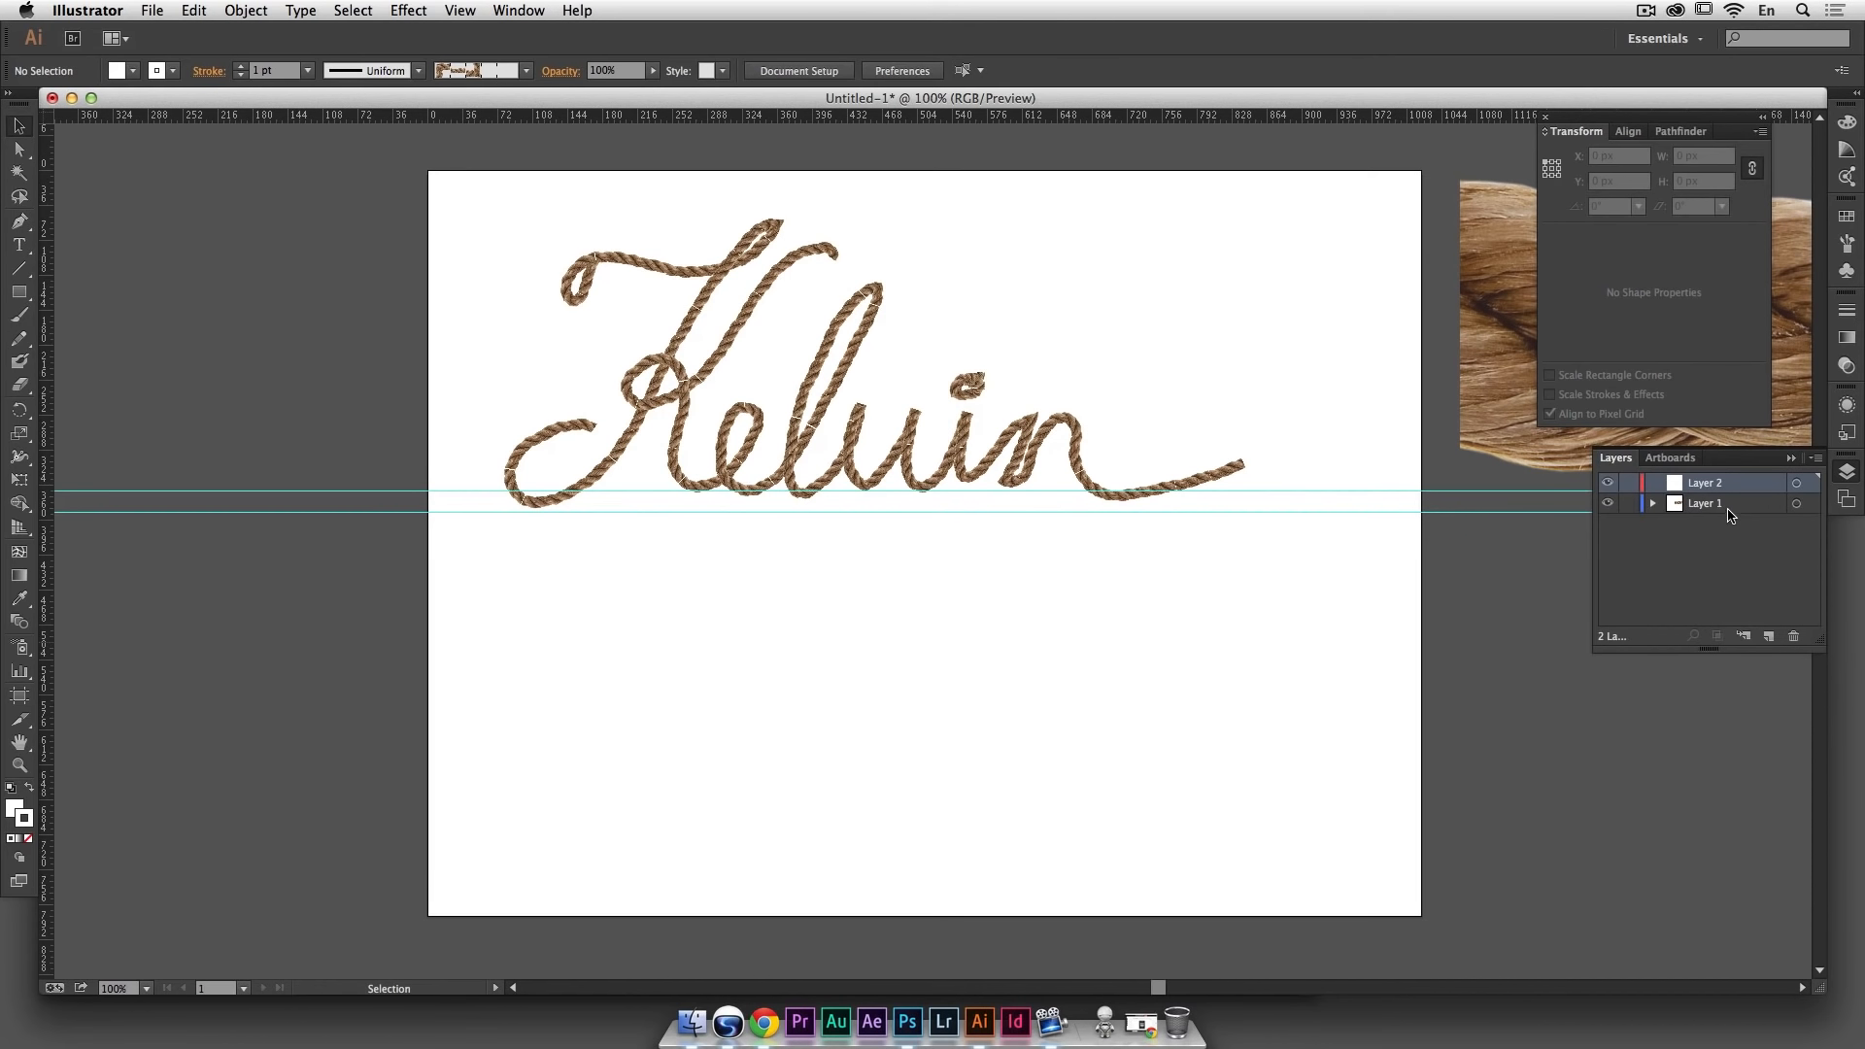
Step: Duplicate the whole rope lettering from Layer 1 onto Layer 2, then hide and show Layer 2 as a check
{"action": "left_click_drag", "start_coordinate": [1222, 620], "coordinate": [544, 289]}
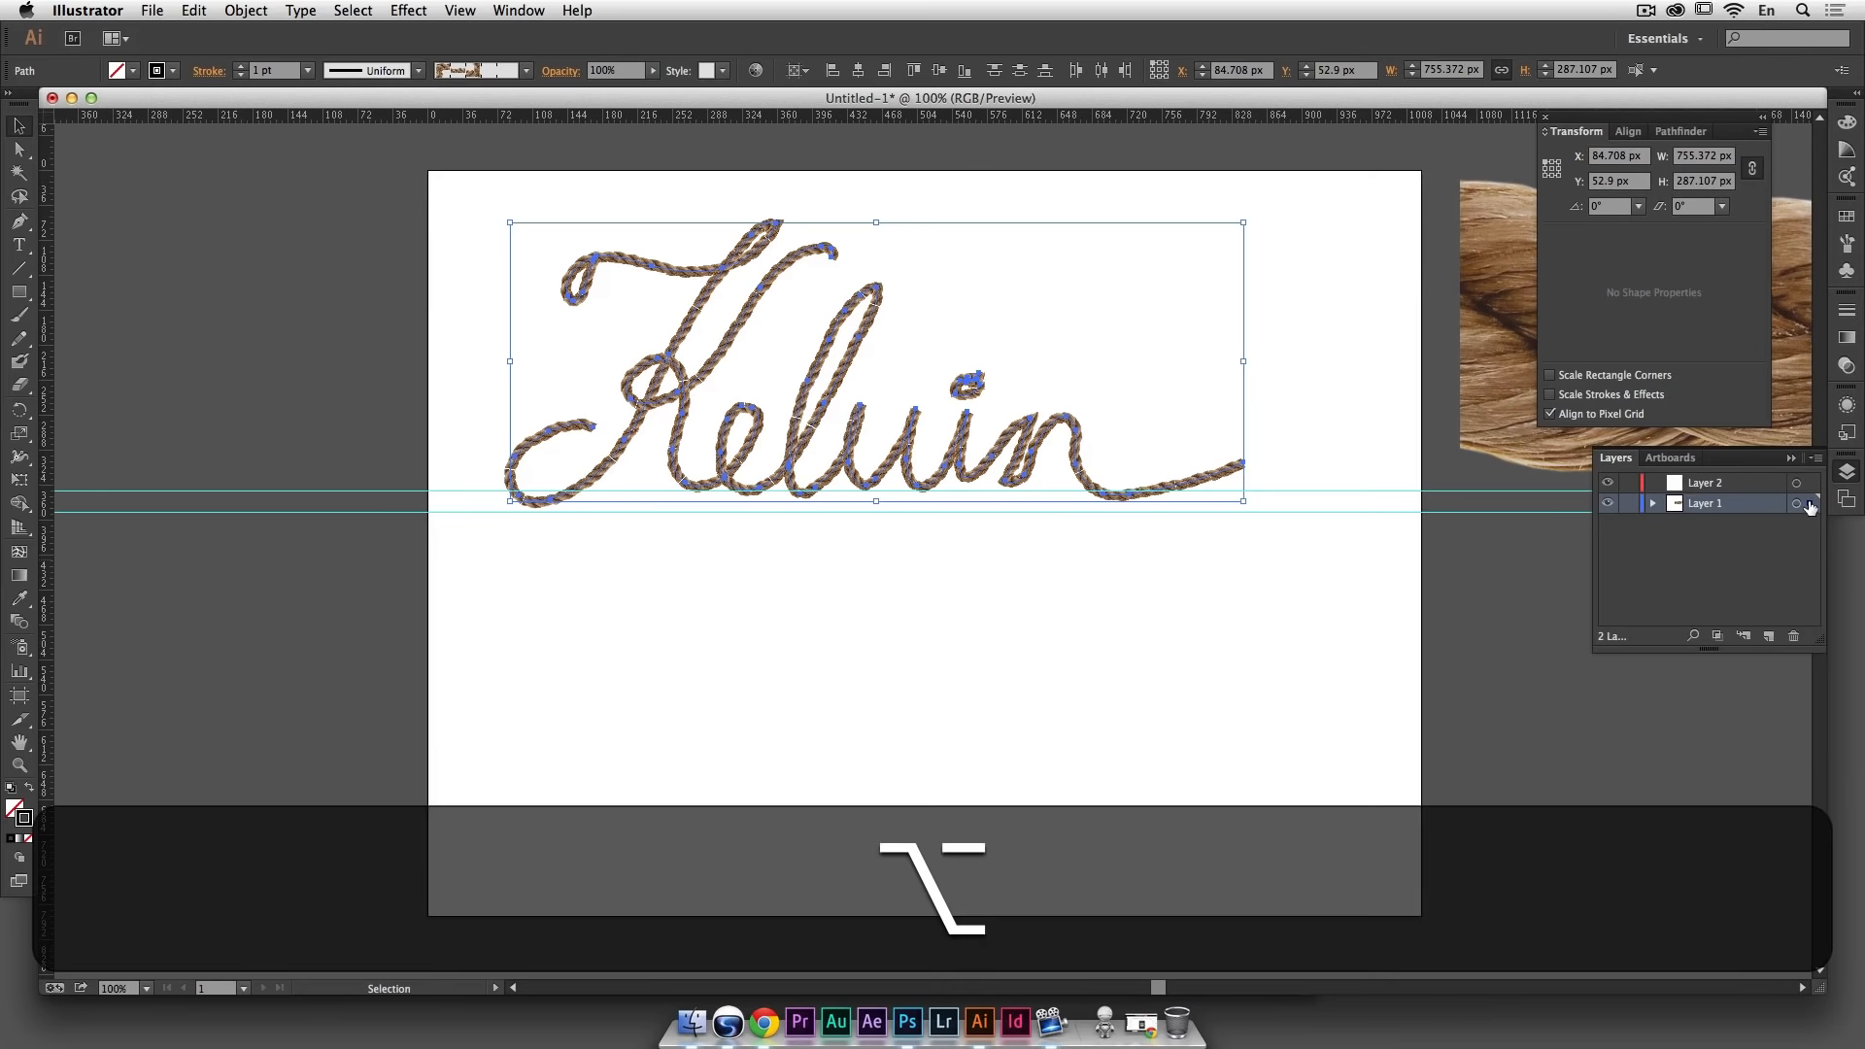
{"action": "left_click_drag", "start_coordinate": [1810, 505], "coordinate": [1813, 485]}
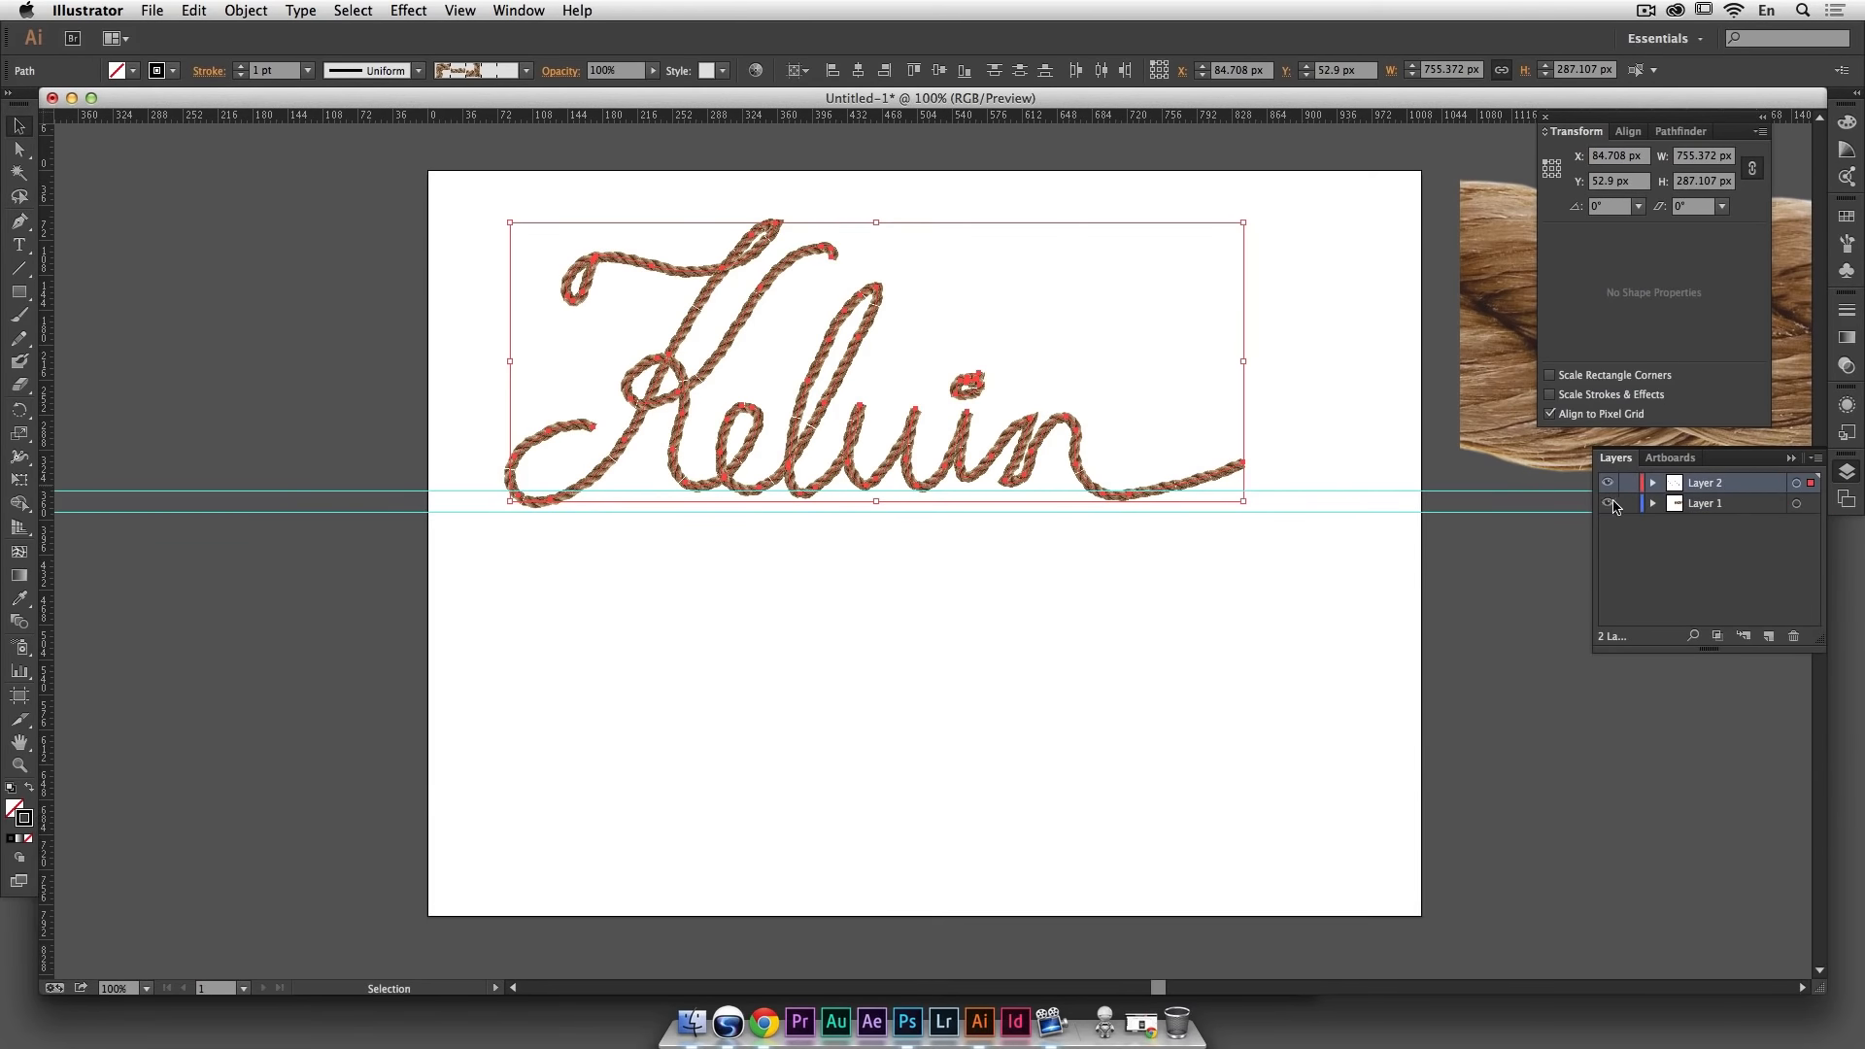
{"action": "left_click", "coordinate": [1612, 483]}
{"action": "left_click", "coordinate": [1613, 483]}
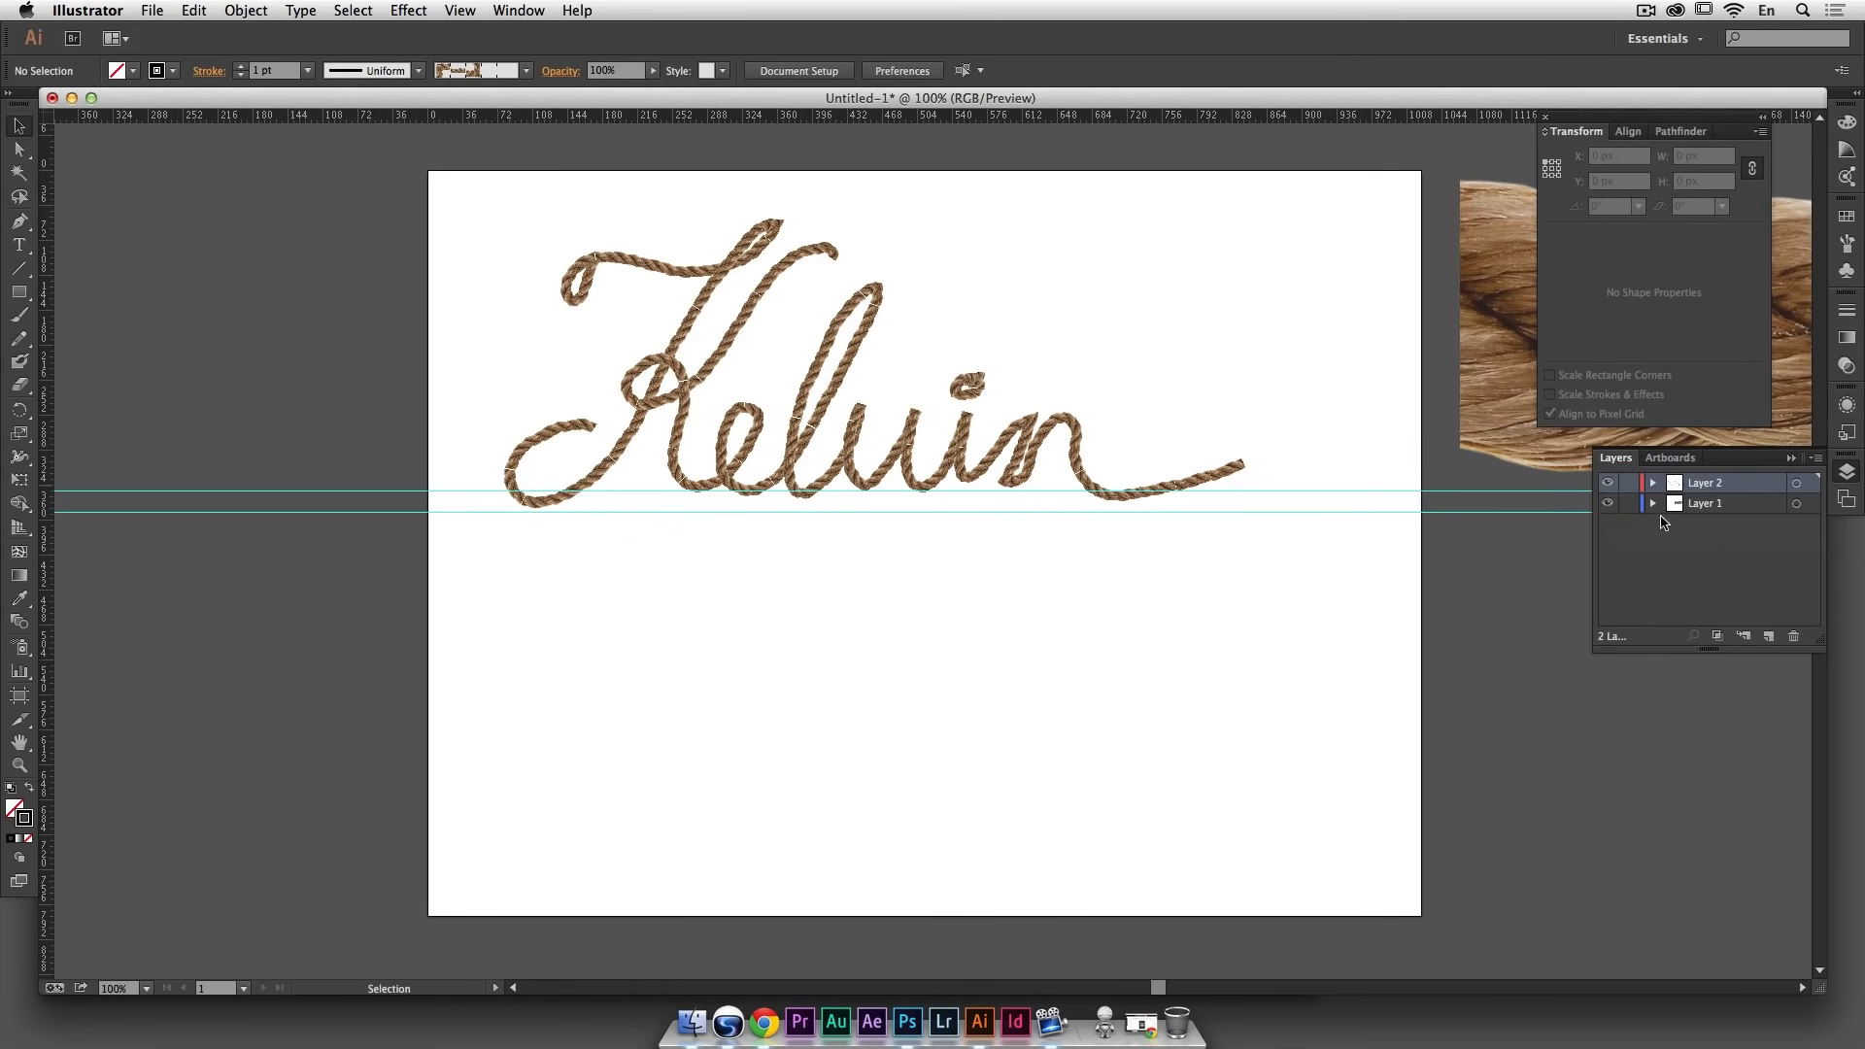
Step: Delete the large rope photo beside the artboard from Layer 1, and leave Layer 1 locked
{"action": "left_click", "coordinate": [1626, 504]}
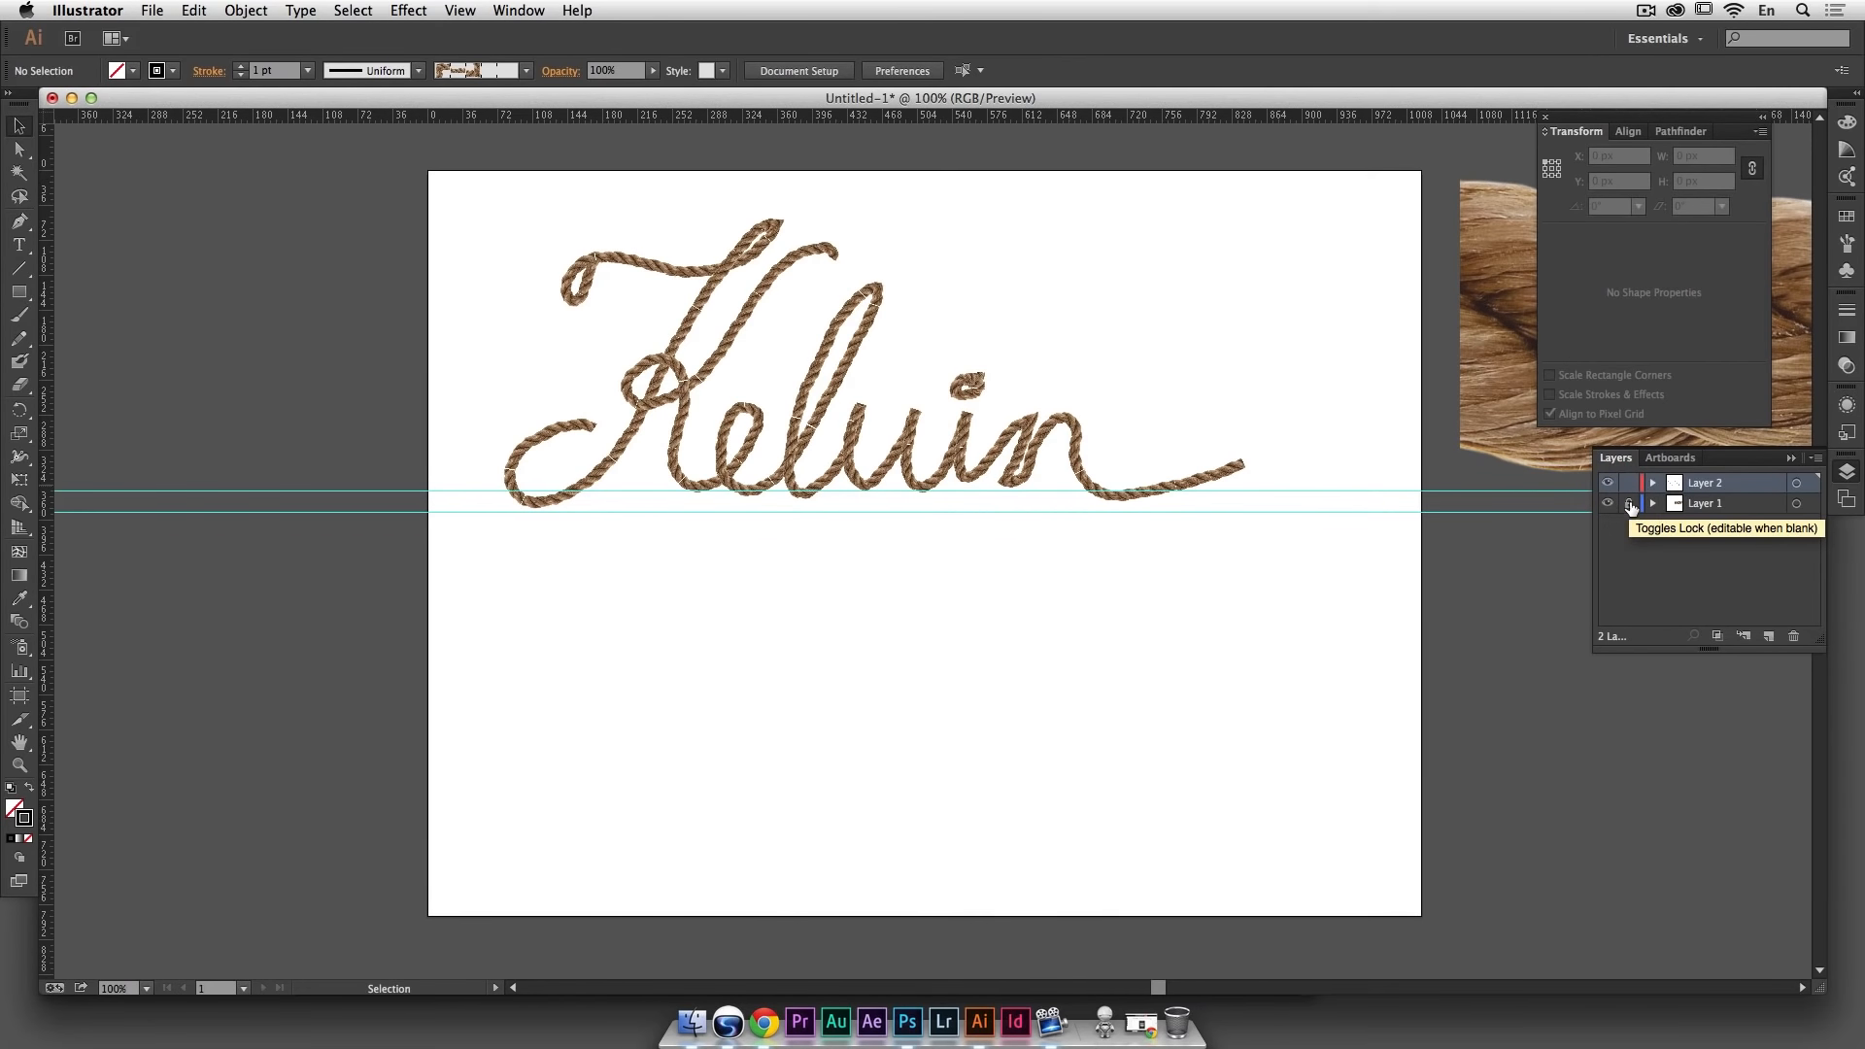
{"action": "left_click", "coordinate": [1627, 504]}
{"action": "left_click", "coordinate": [1511, 397]}
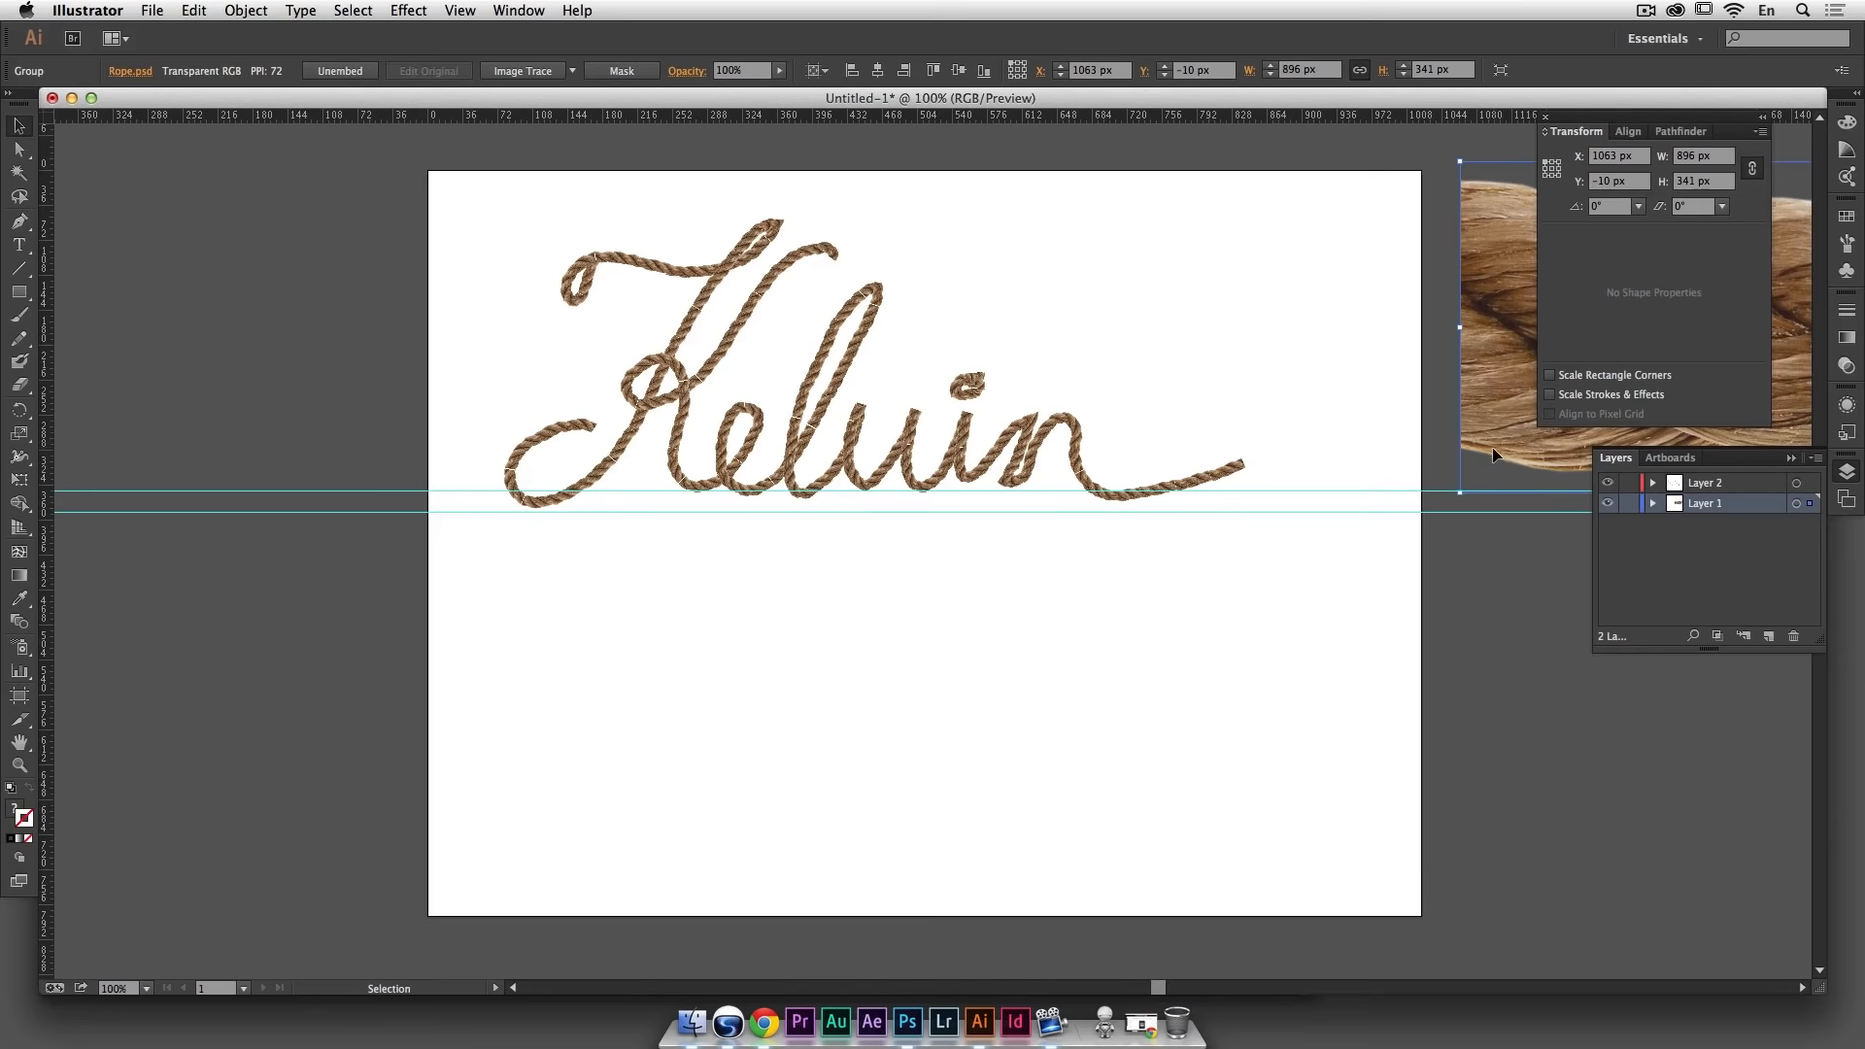
{"action": "key", "text": "BackSpace"}
{"action": "left_click", "coordinate": [1629, 504]}
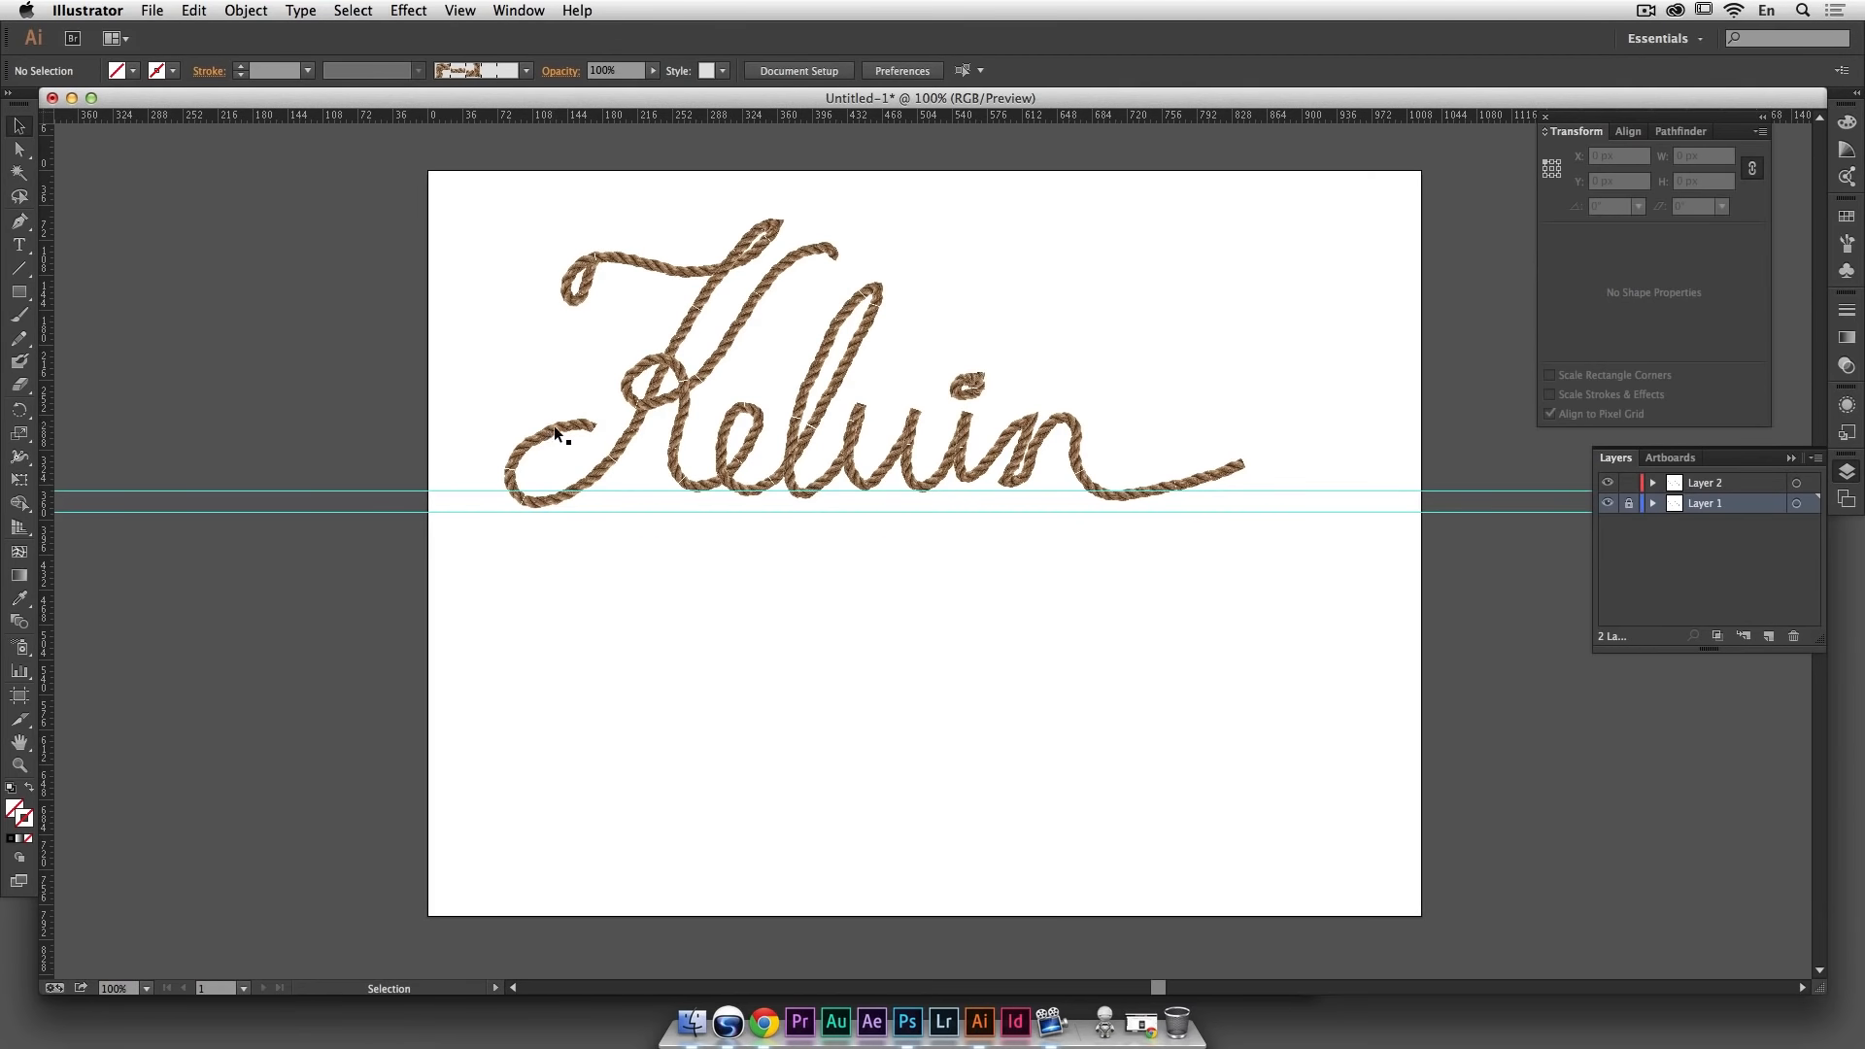
Step: Add an anchor point just before the end of the K's lower tail on Layer 2 with the Pen tool
{"action": "left_click", "coordinate": [586, 428]}
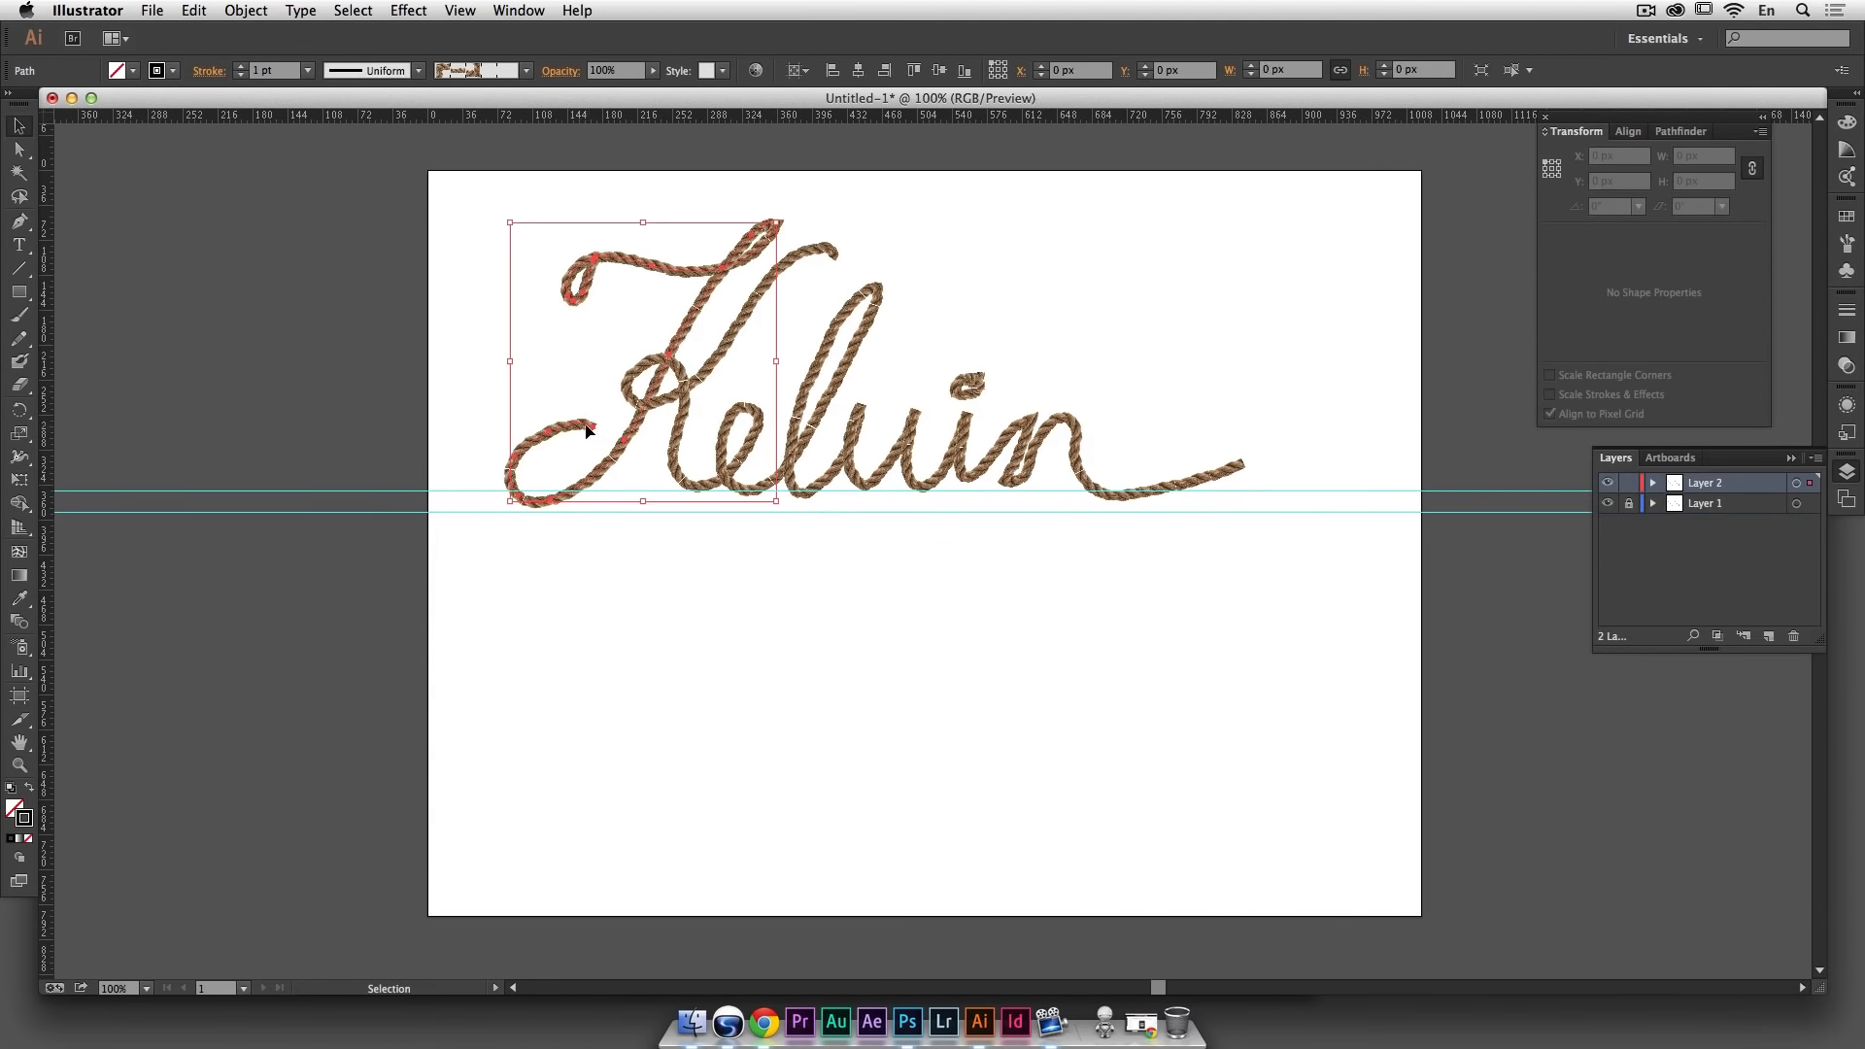
{"action": "key", "text": "p"}
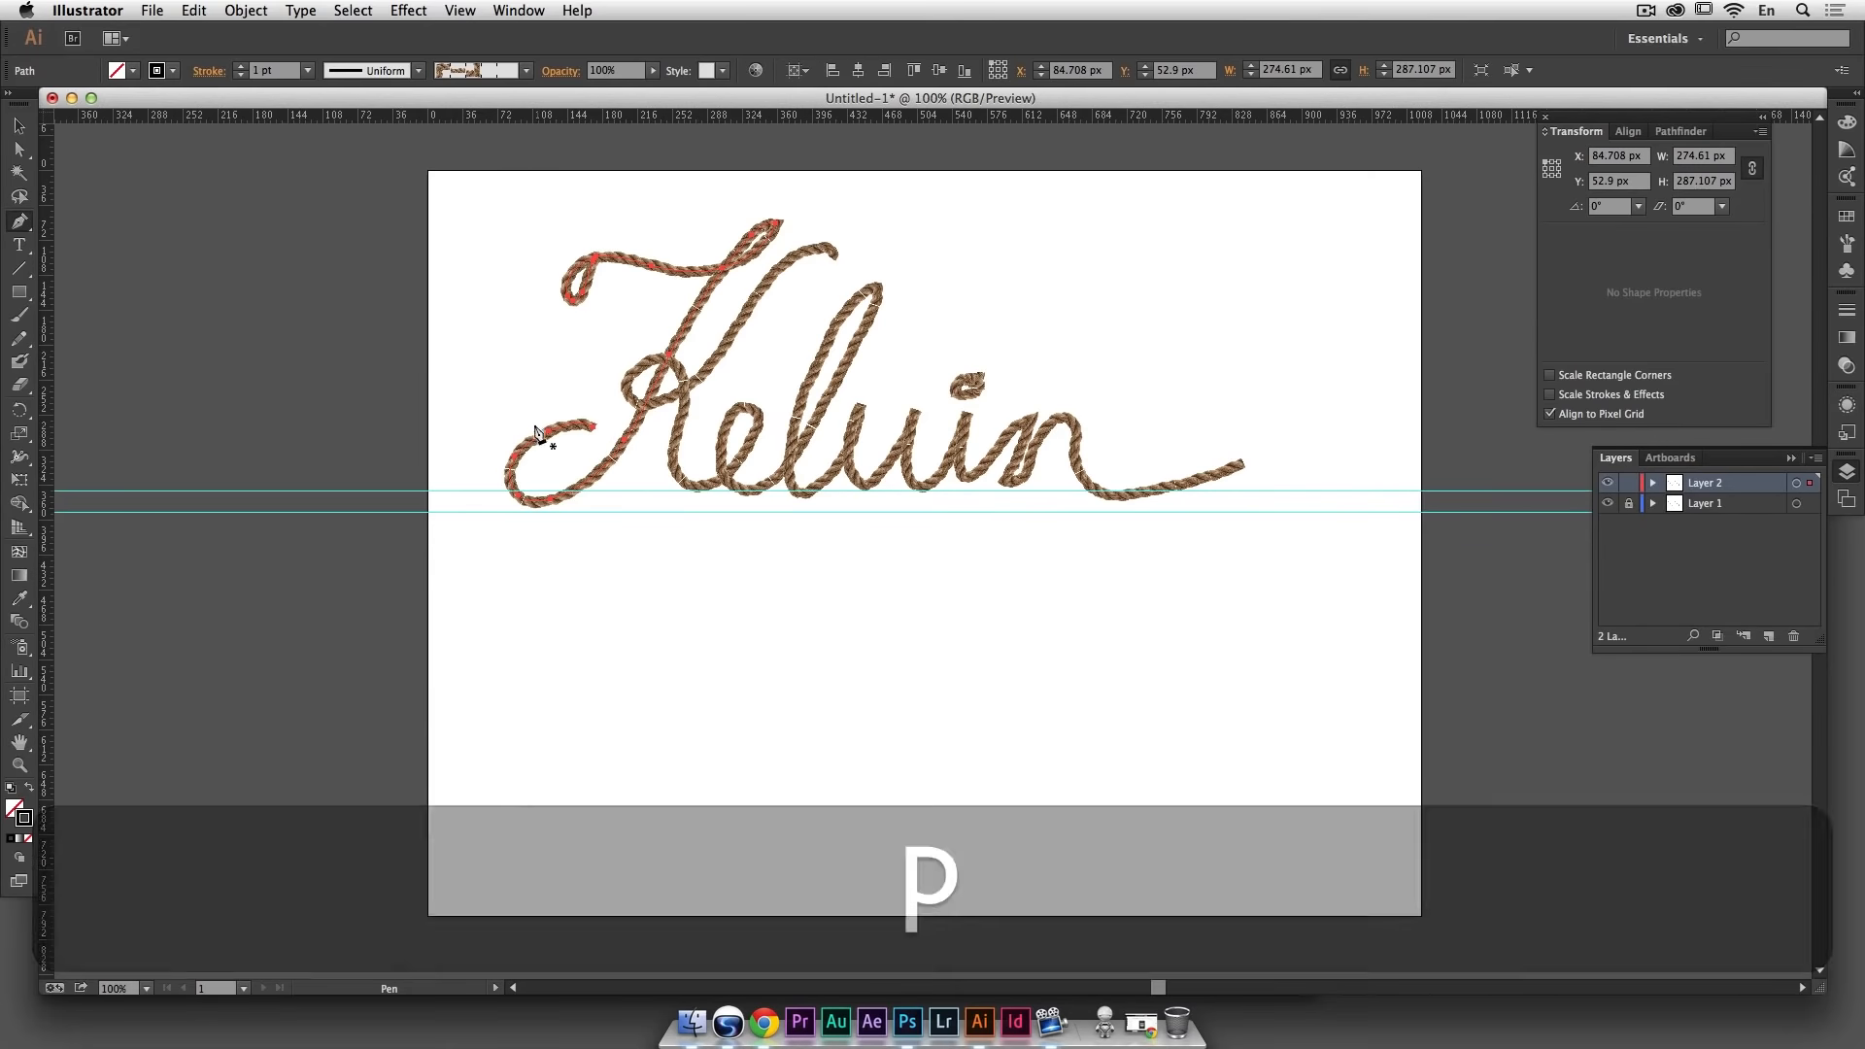
{"action": "key", "text": "super+space"}
{"action": "left_click_drag", "start_coordinate": [434, 204], "coordinate": [976, 596]}
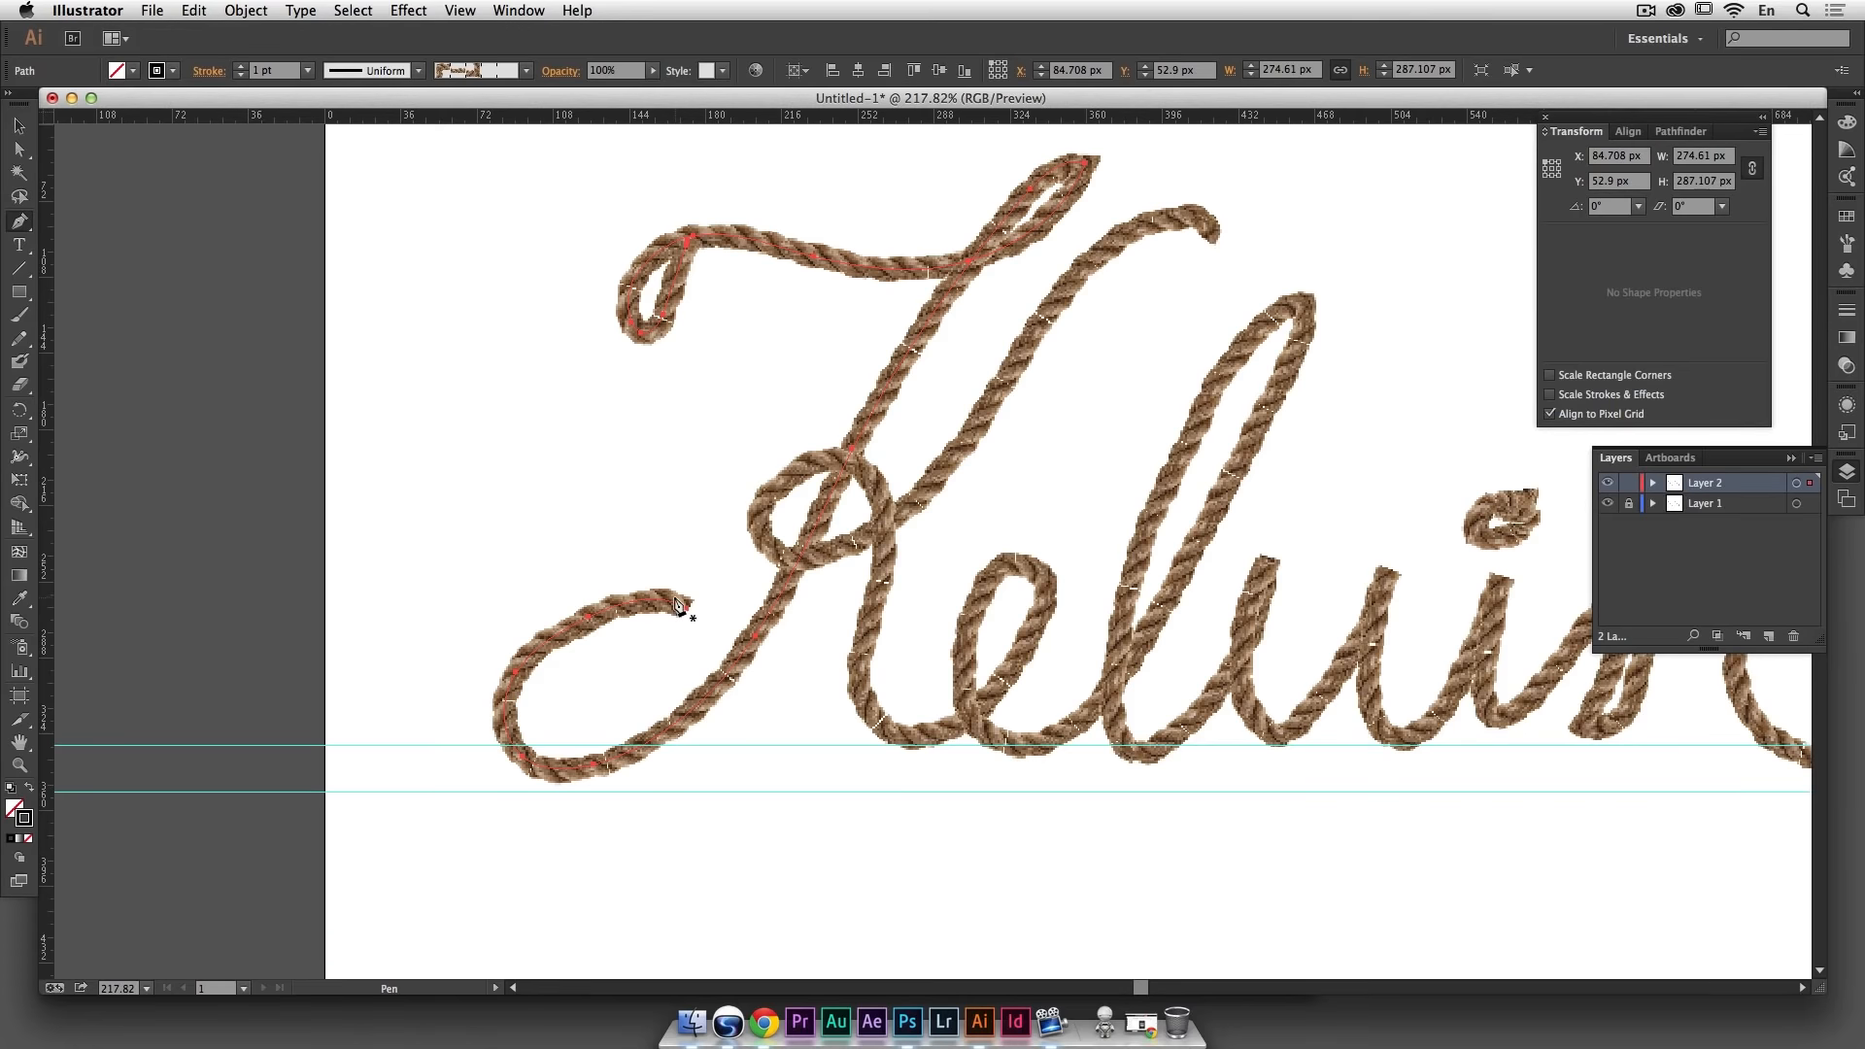
{"action": "left_click_drag", "start_coordinate": [625, 541], "coordinate": [730, 619]}
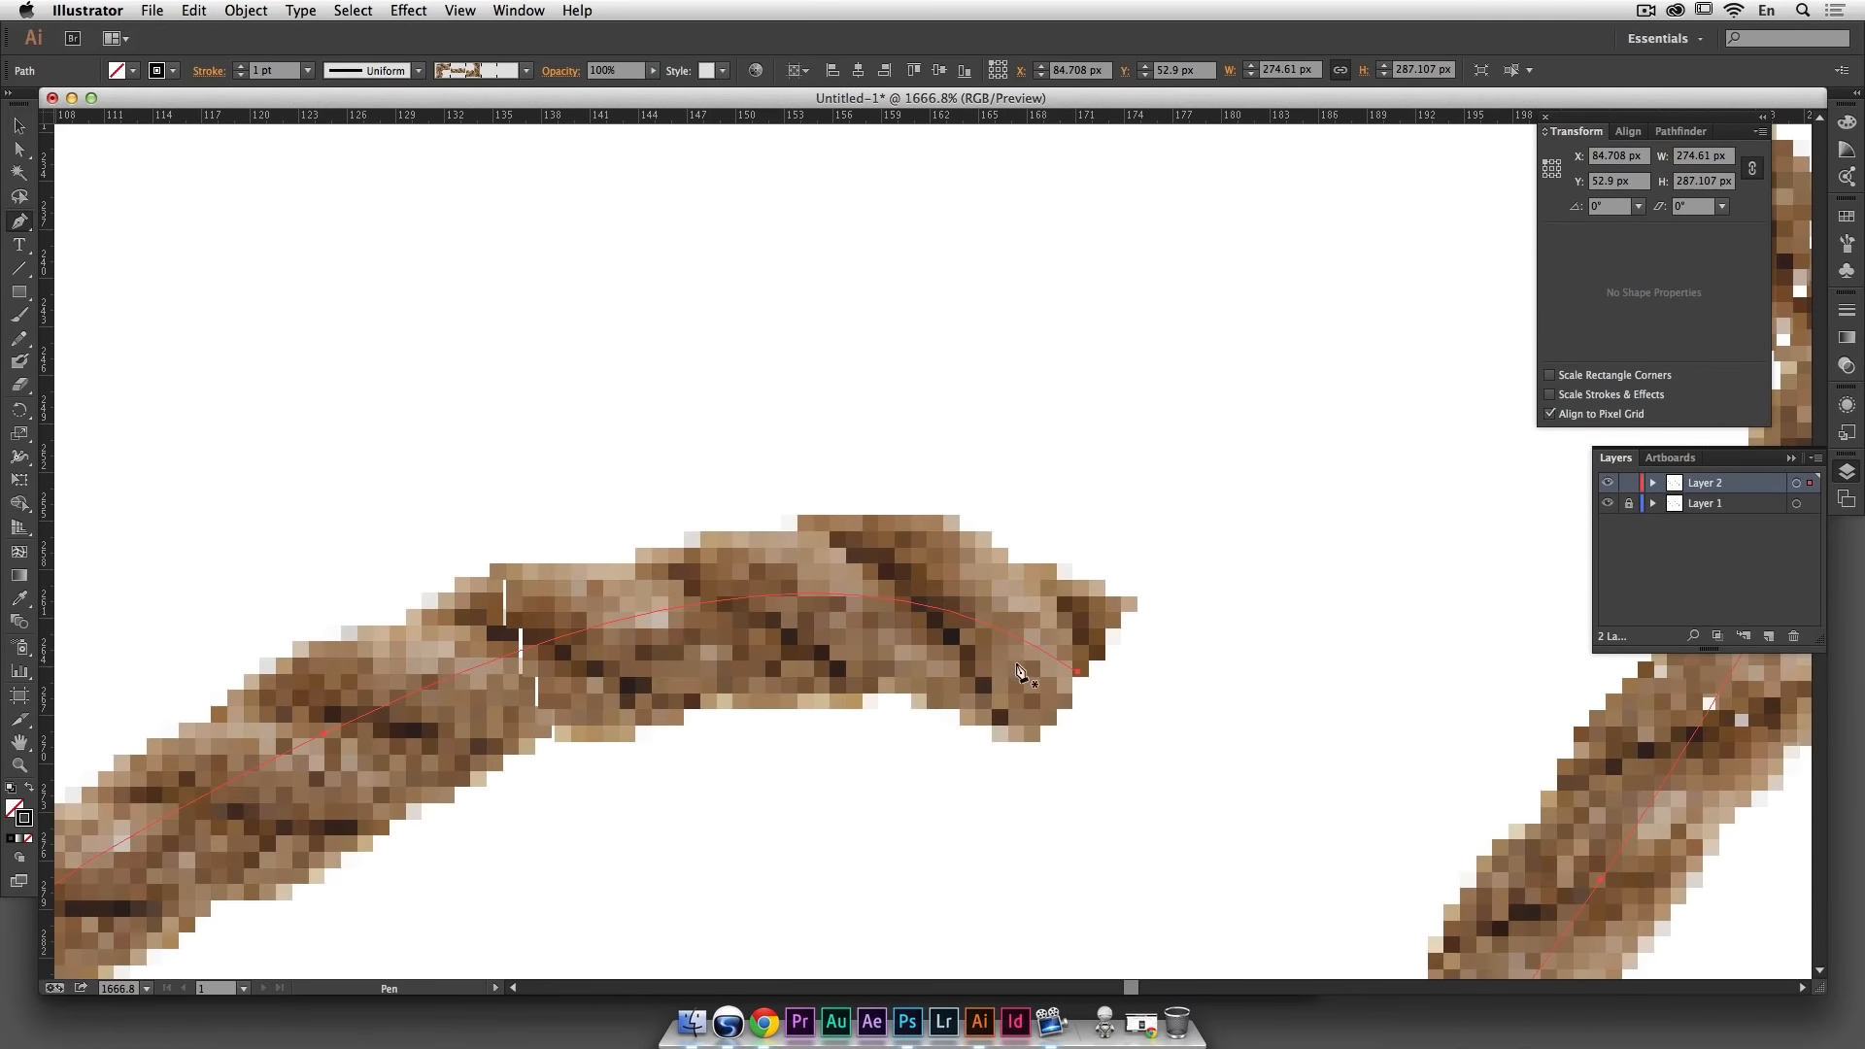
{"action": "left_click", "coordinate": [1044, 653]}
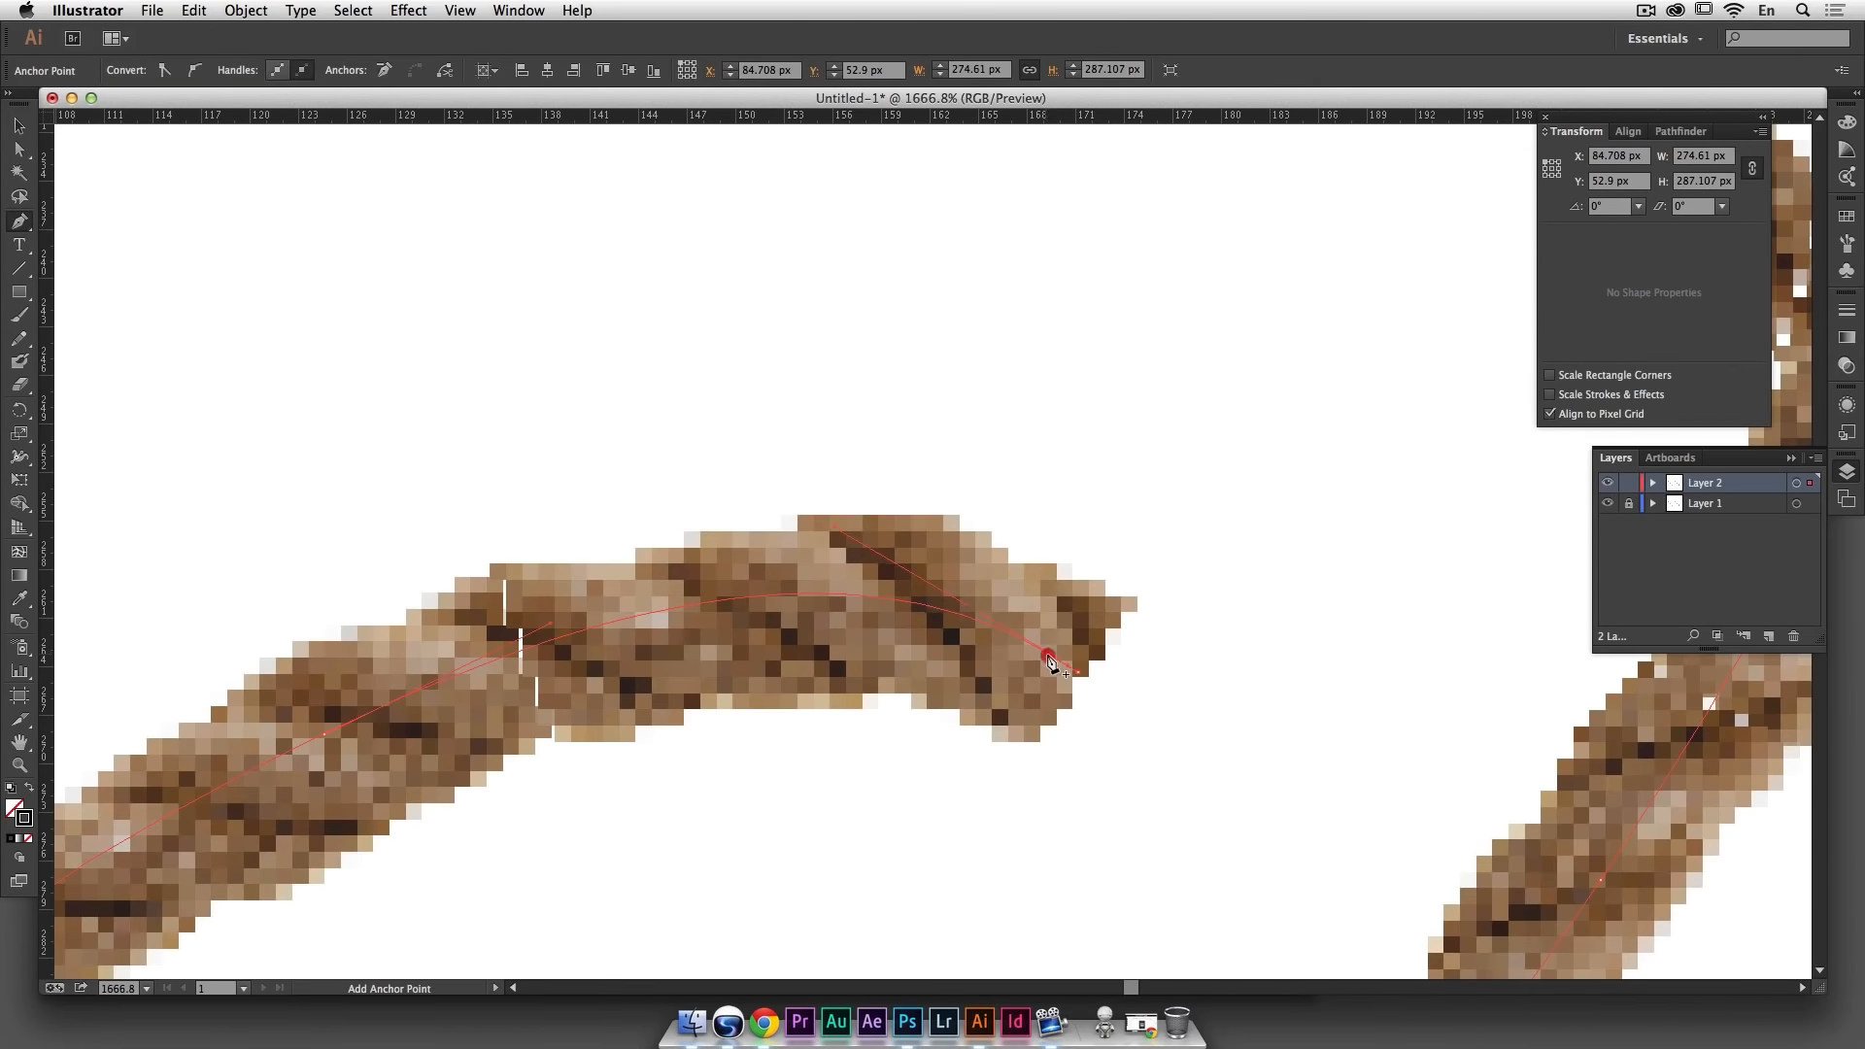
Step: Try to delete the end of the K's lower tail, check by hiding Layer 1, and undo both changes
{"action": "key", "text": "a"}
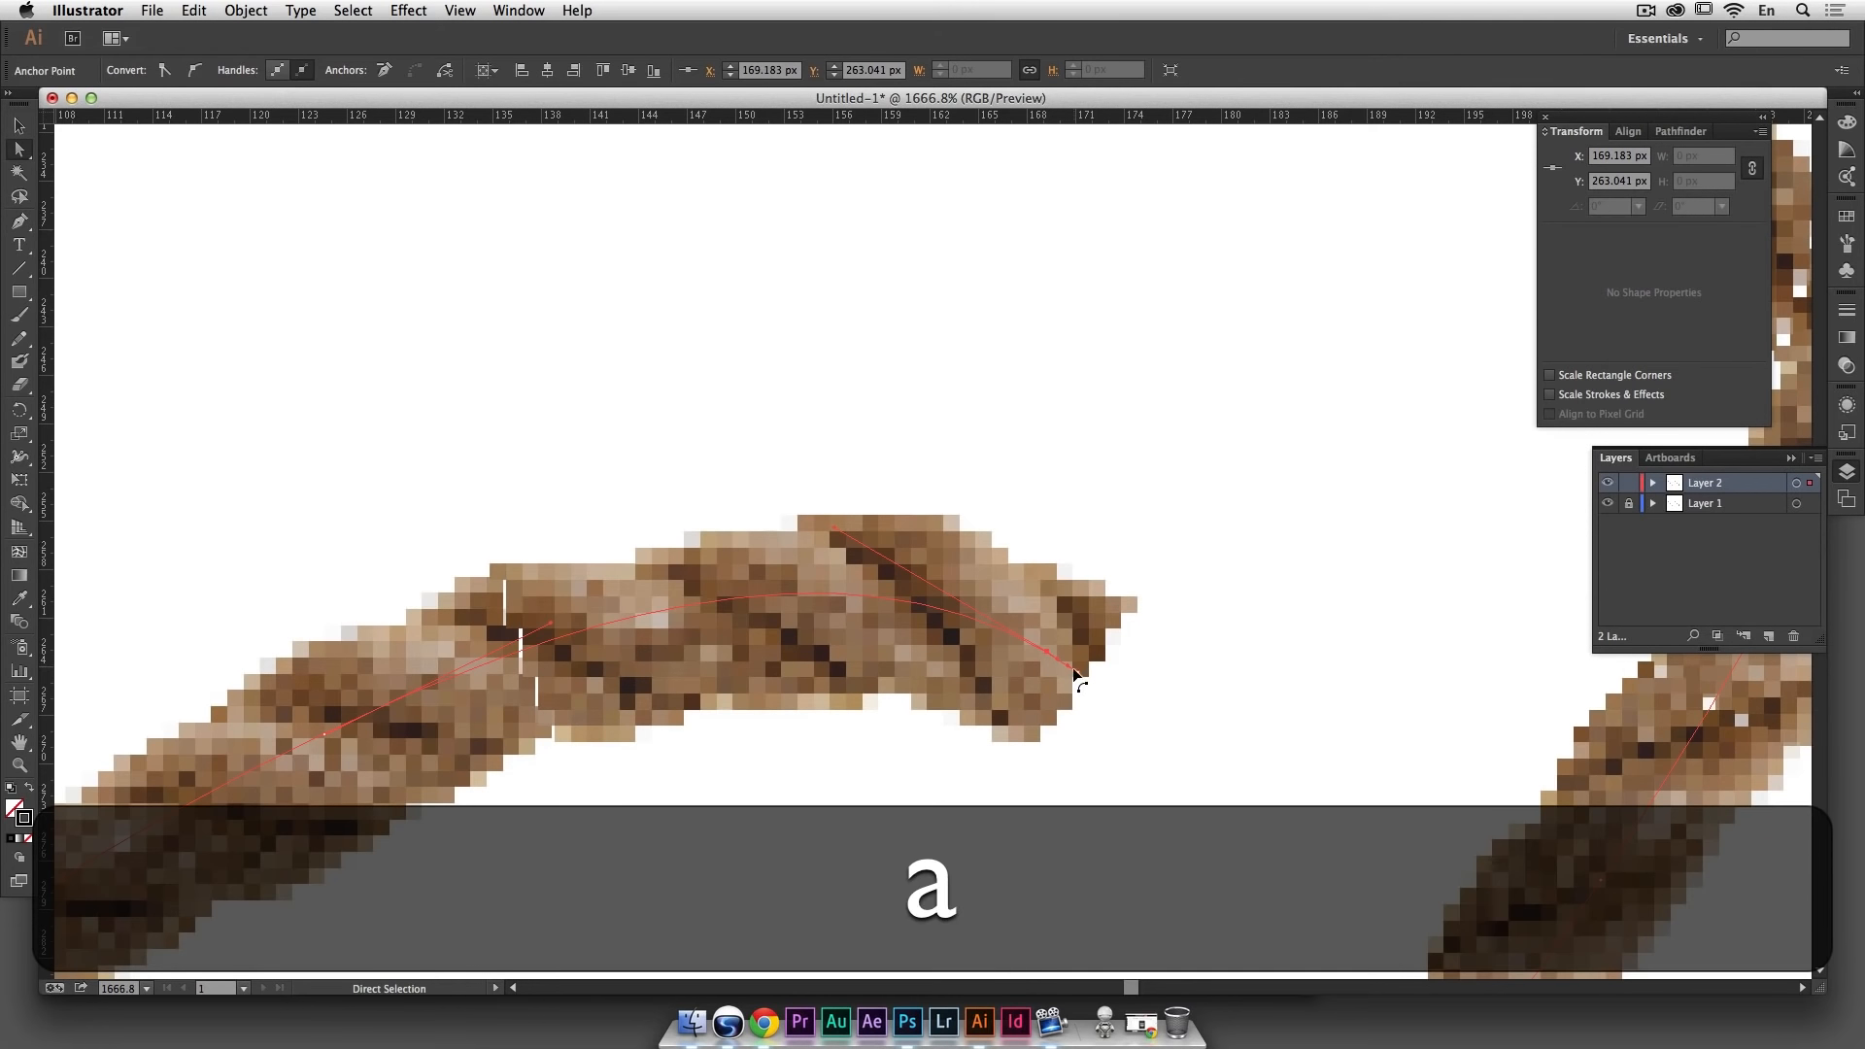
{"action": "left_click", "coordinate": [1079, 677]}
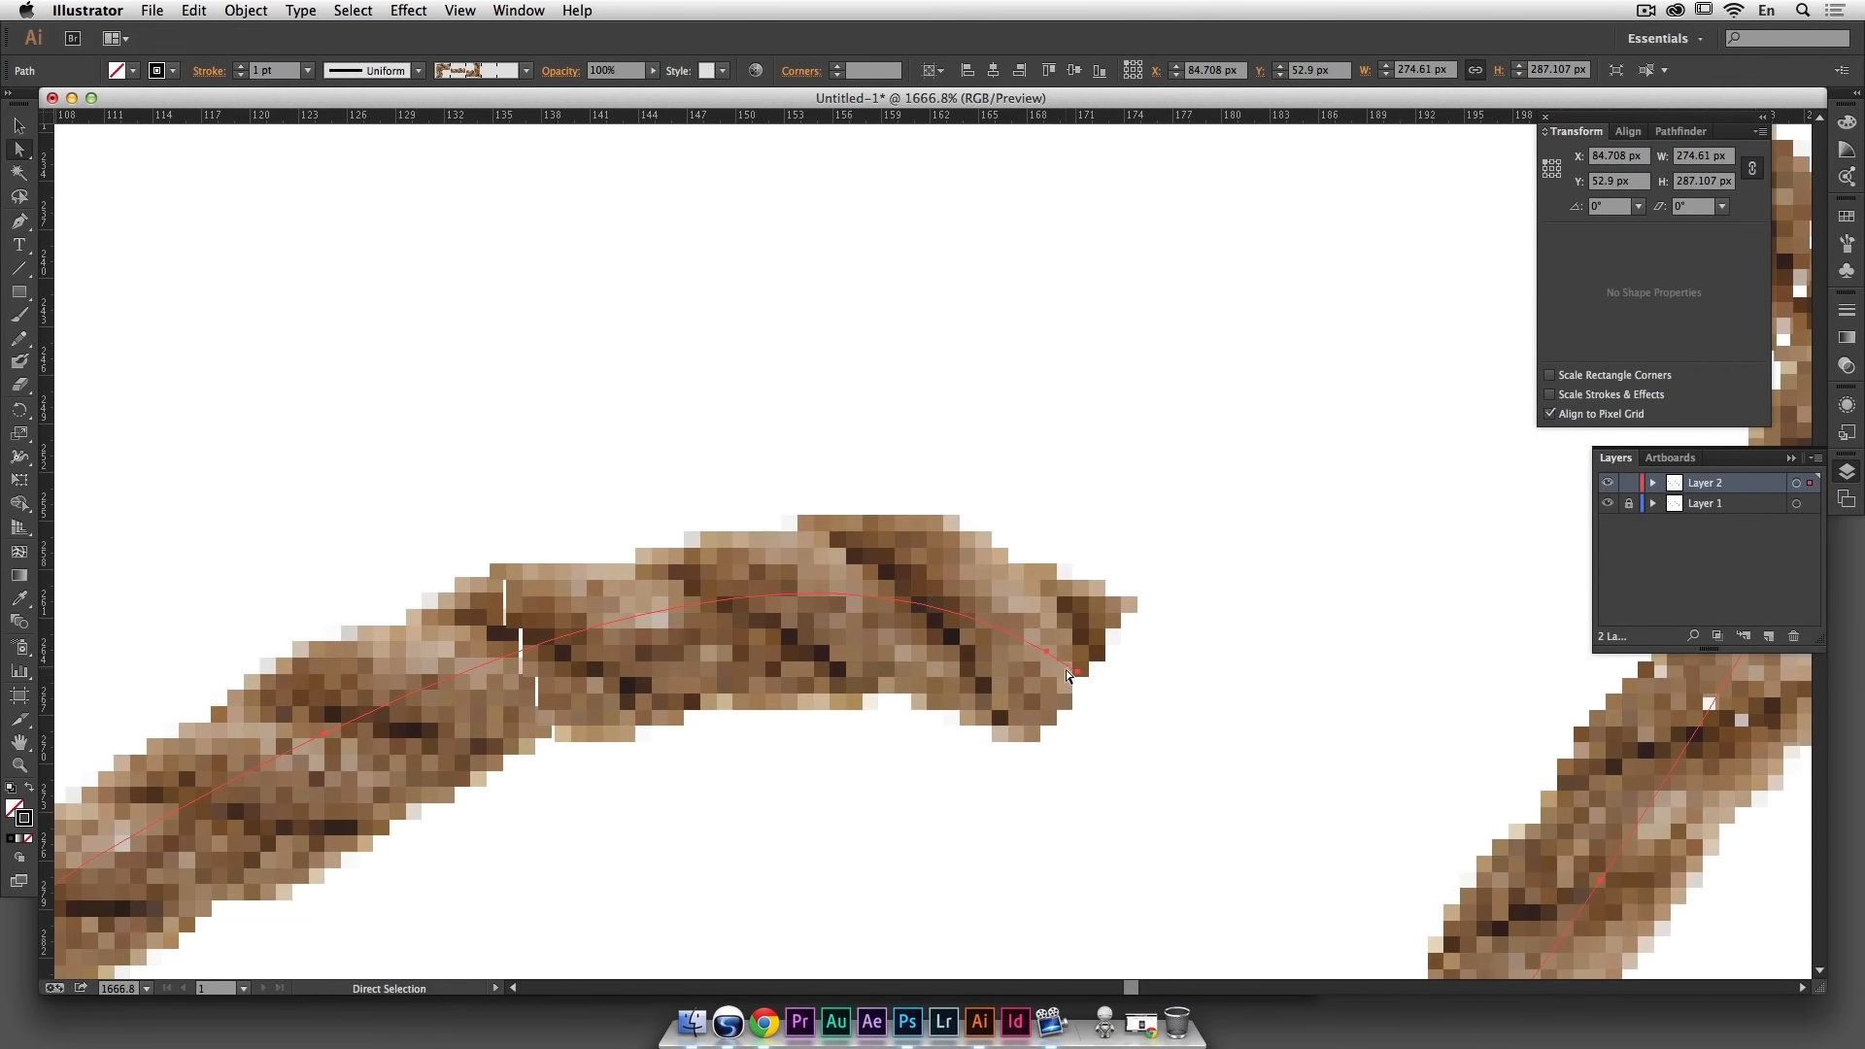
{"action": "key", "text": "BackSpace"}
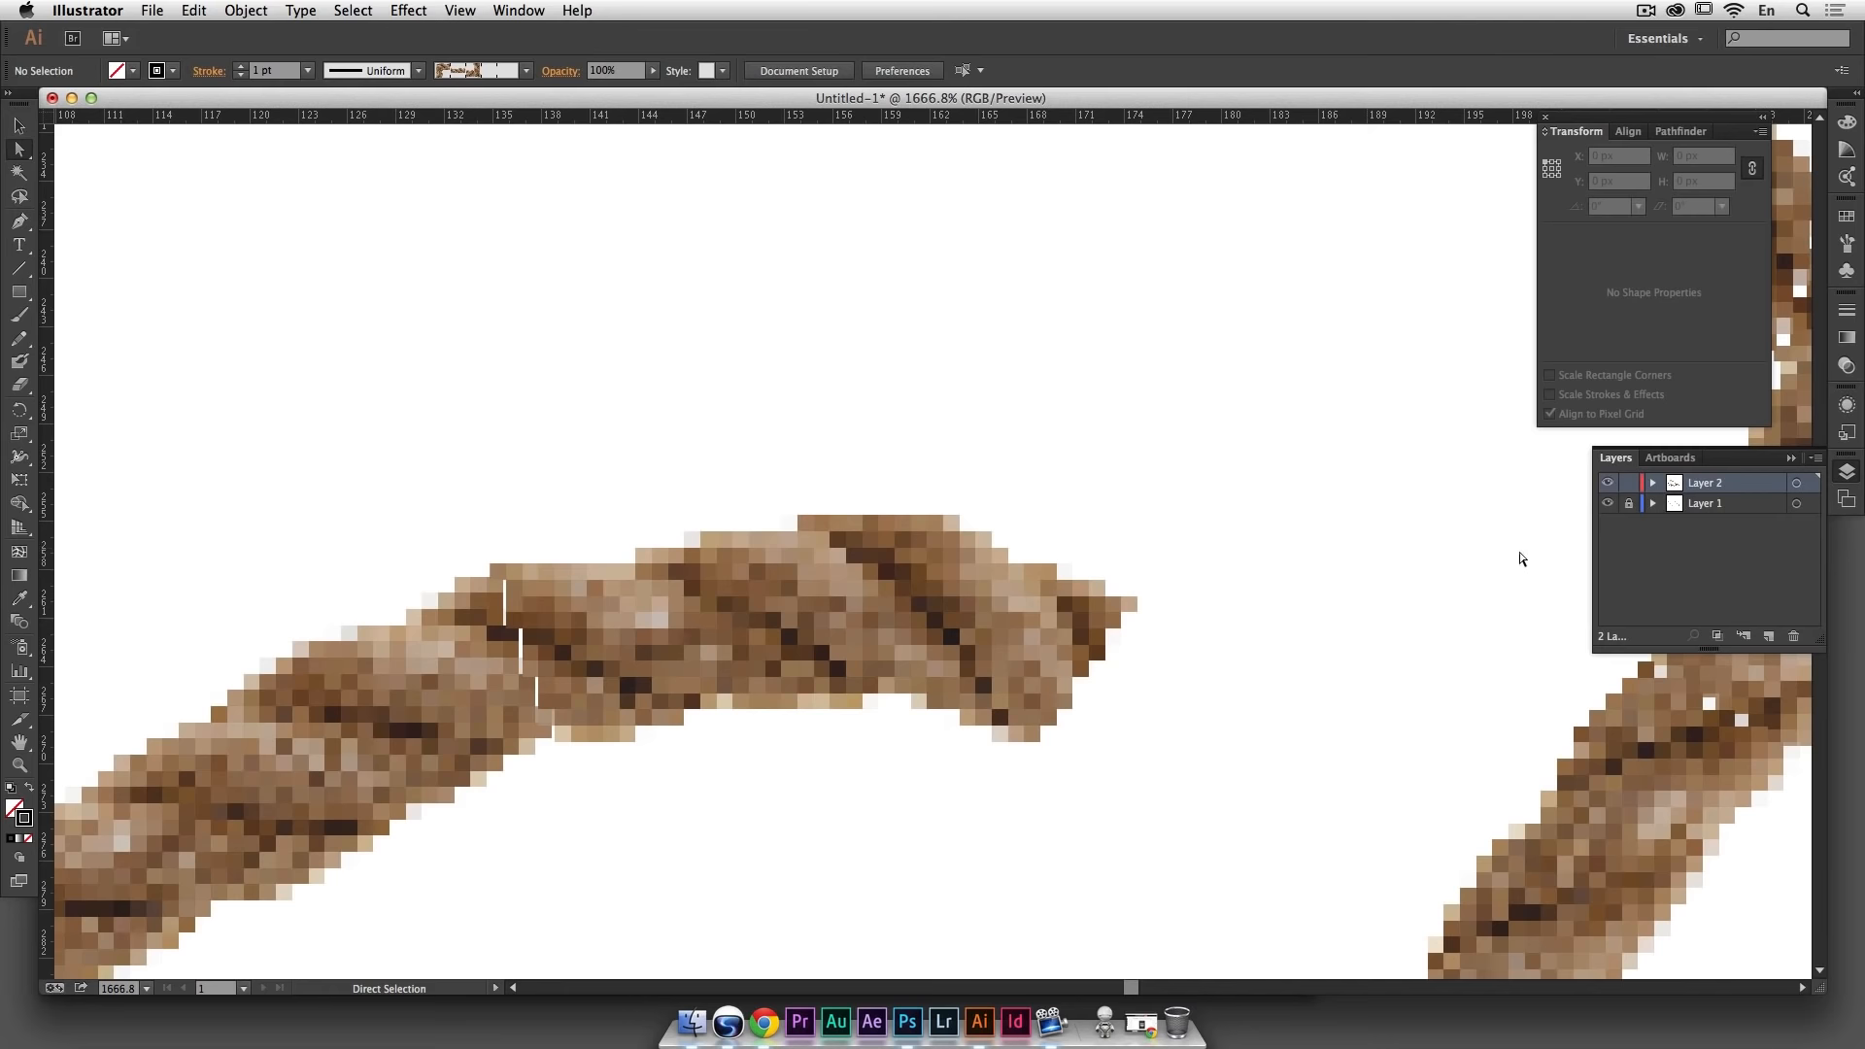
{"action": "left_click", "coordinate": [1608, 503]}
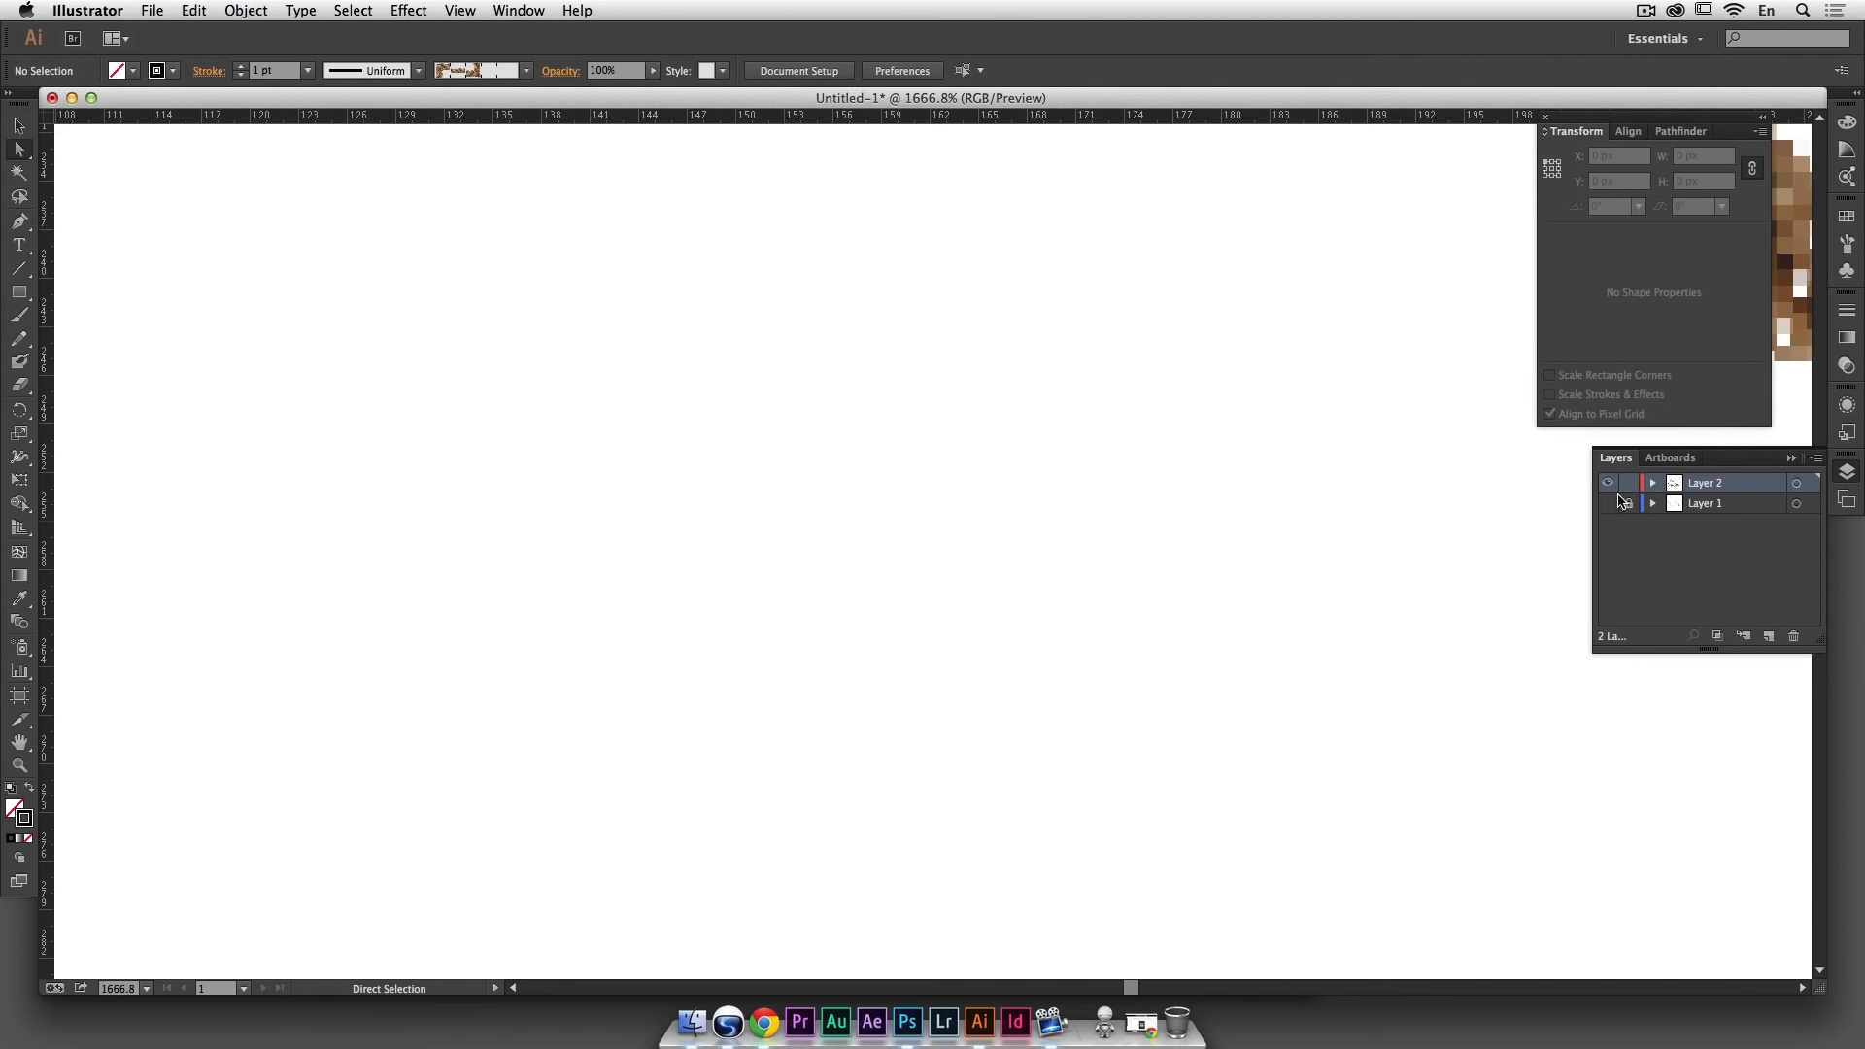
{"action": "key", "text": "super+z"}
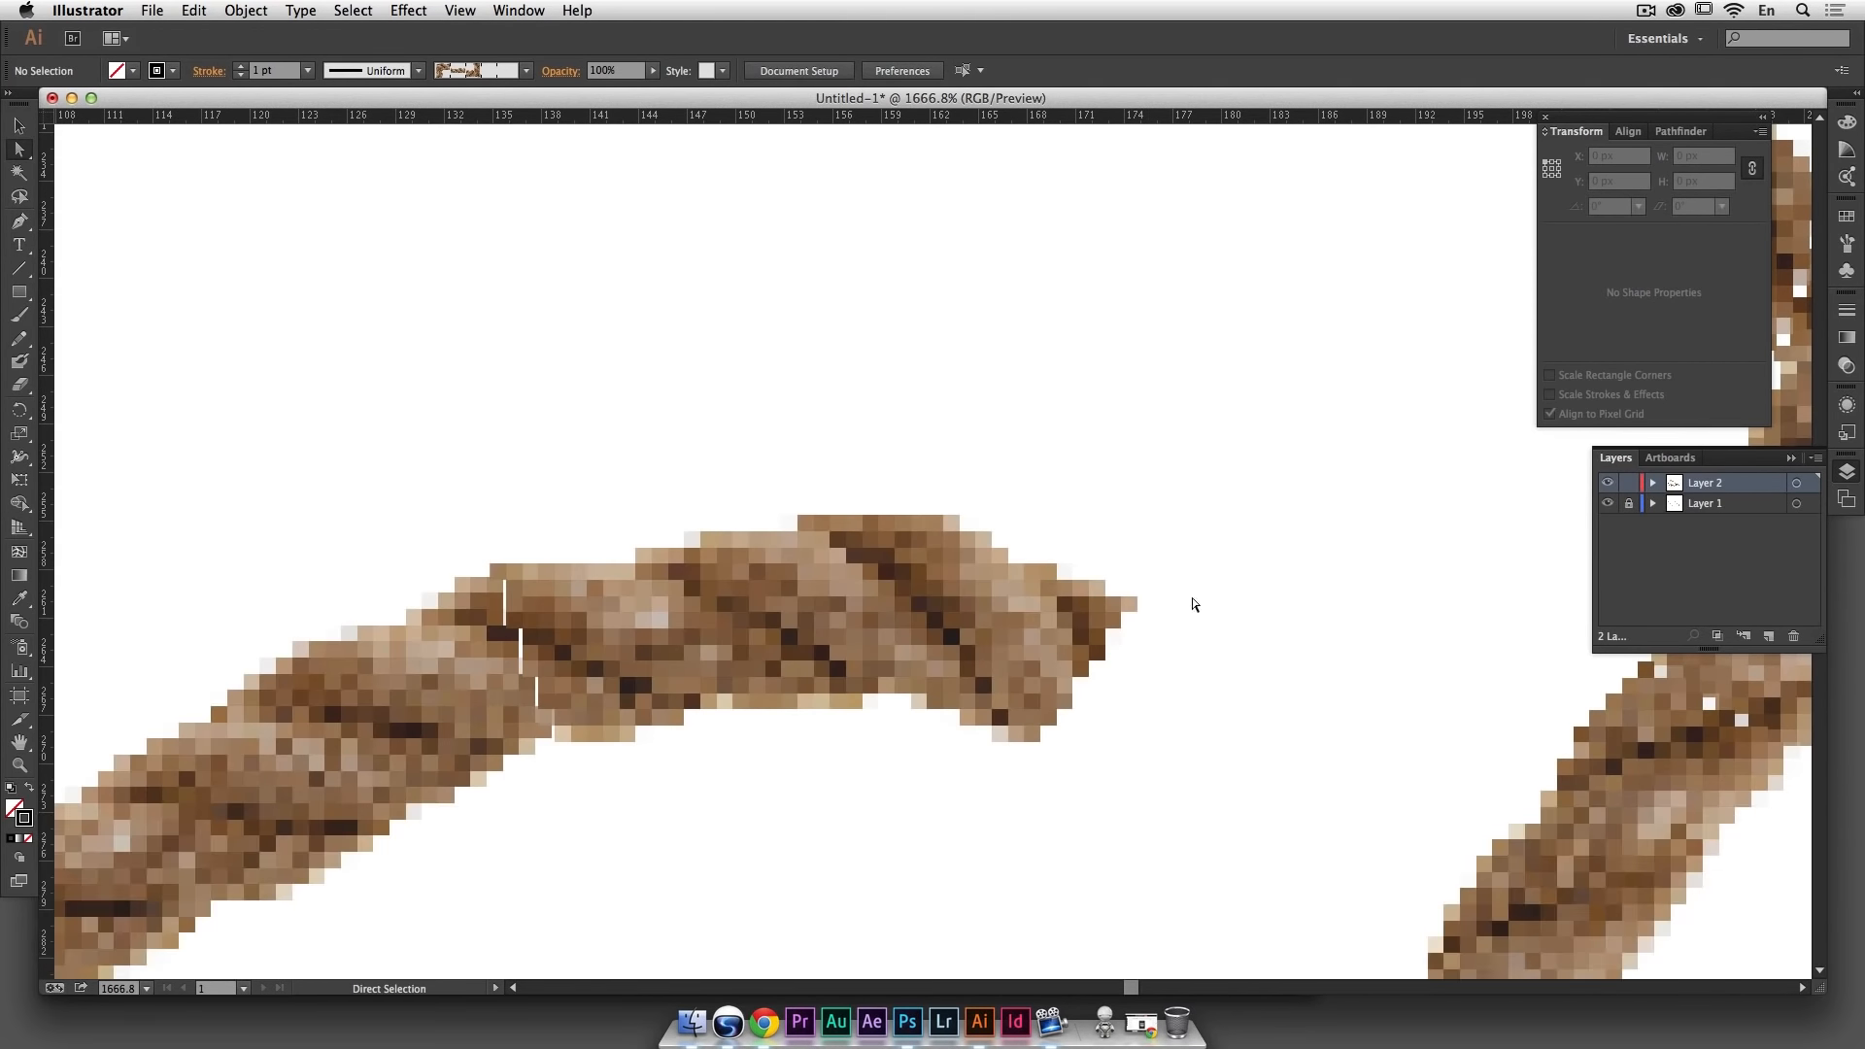
{"action": "left_click_drag", "start_coordinate": [1263, 516], "coordinate": [924, 767]}
{"action": "key", "text": "super+z"}
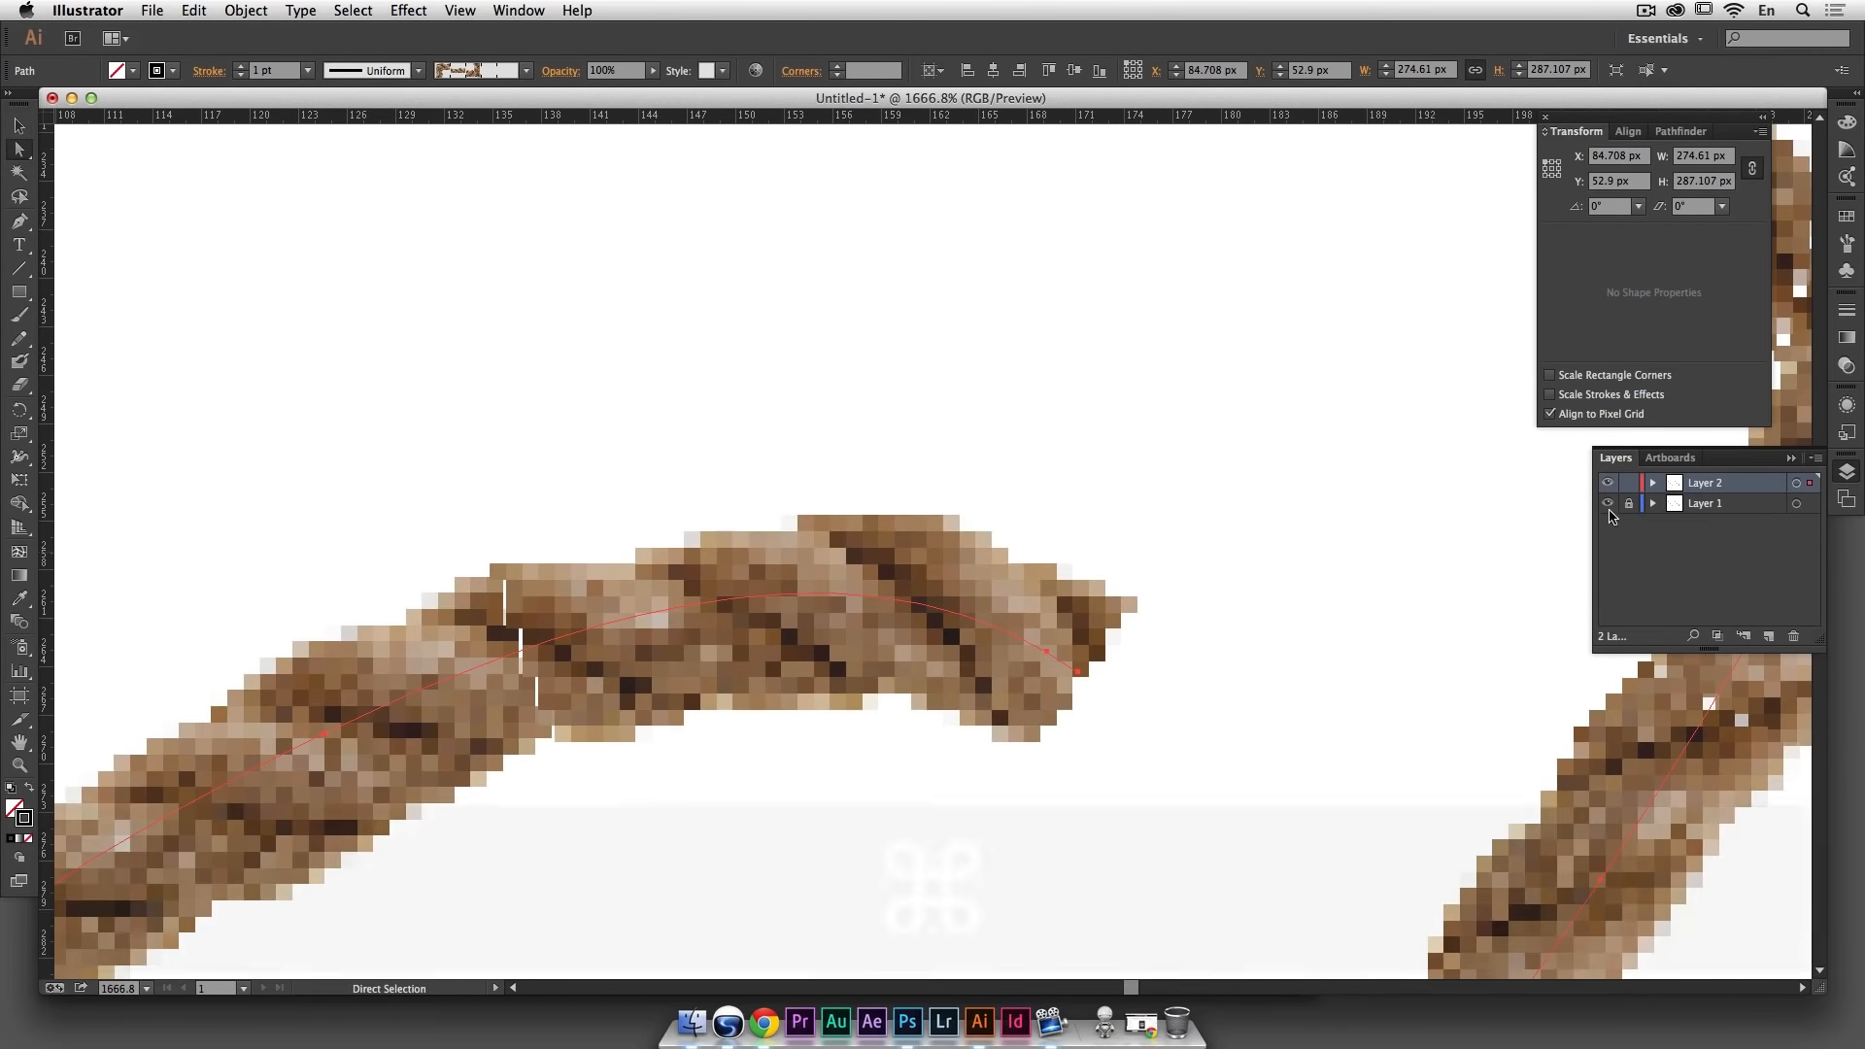
Step: Delete the end anchor point of the K's lower tail and the end anchor point of its upper loop
{"action": "left_click_drag", "start_coordinate": [1163, 659], "coordinate": [1065, 707]}
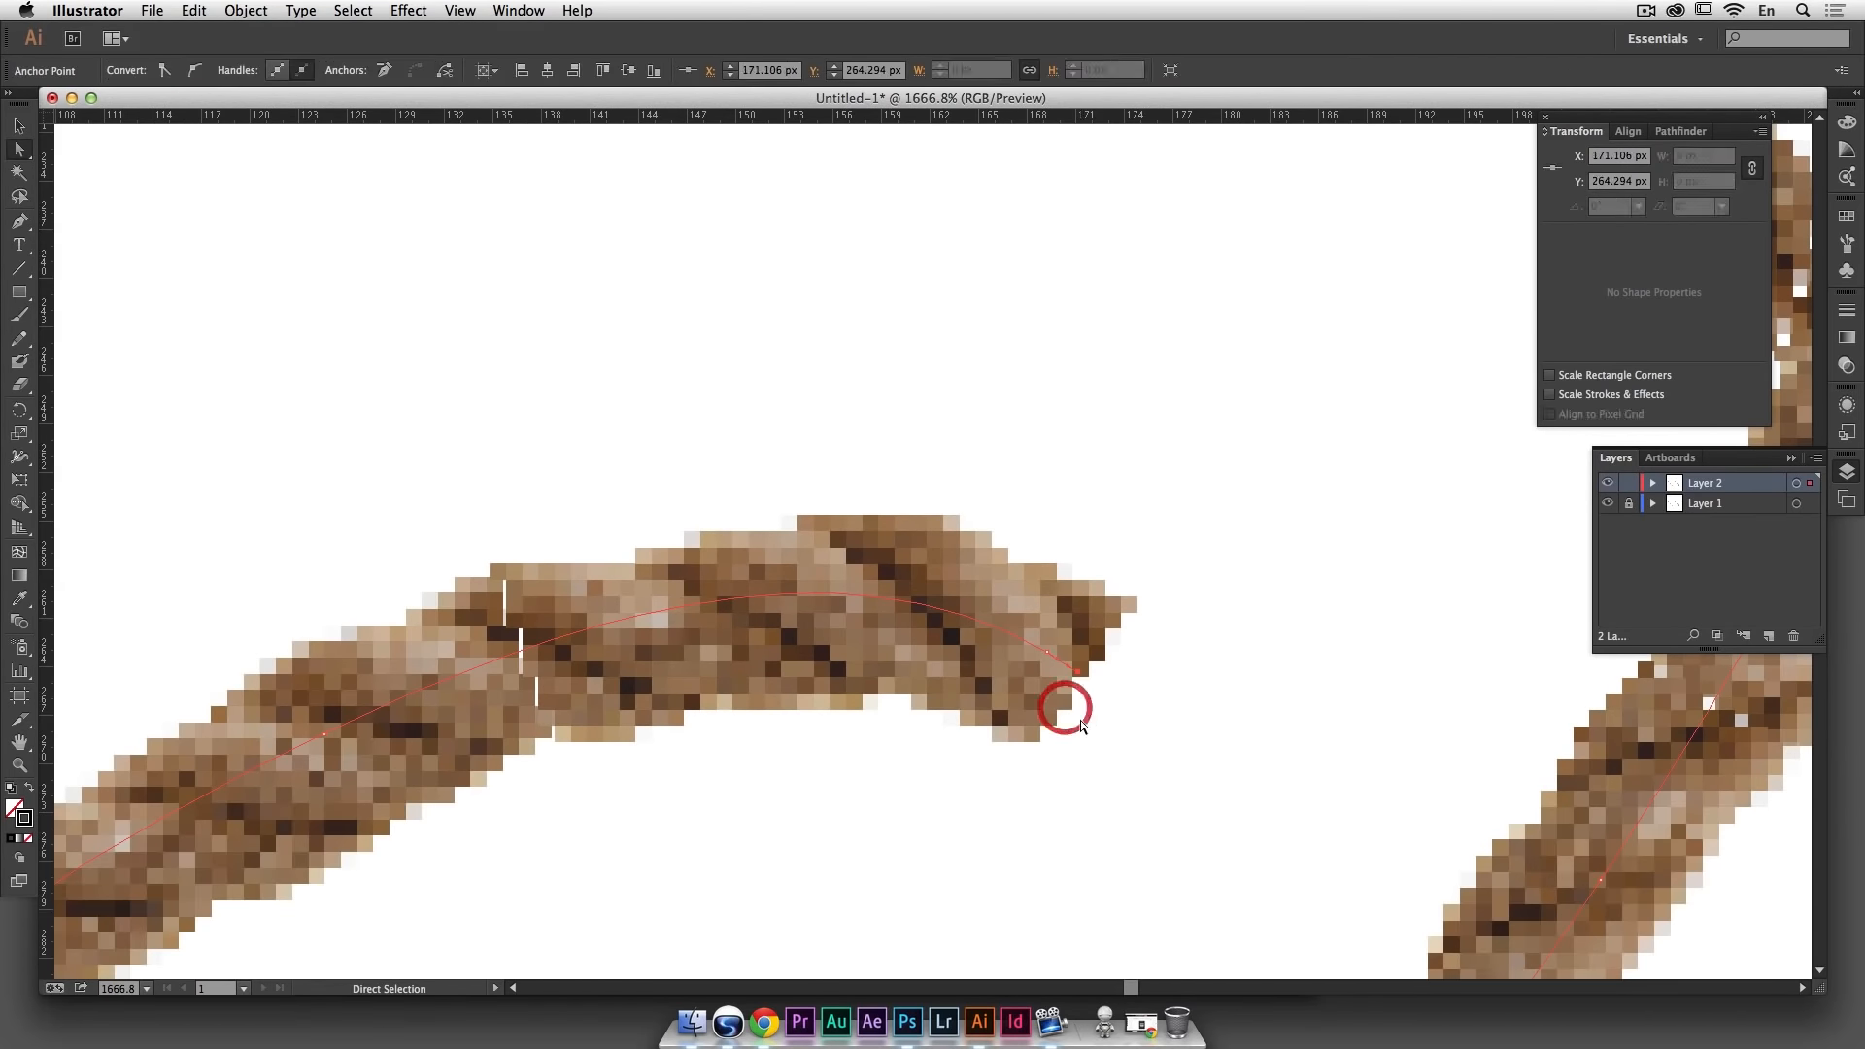
{"action": "key", "text": "BackSpace"}
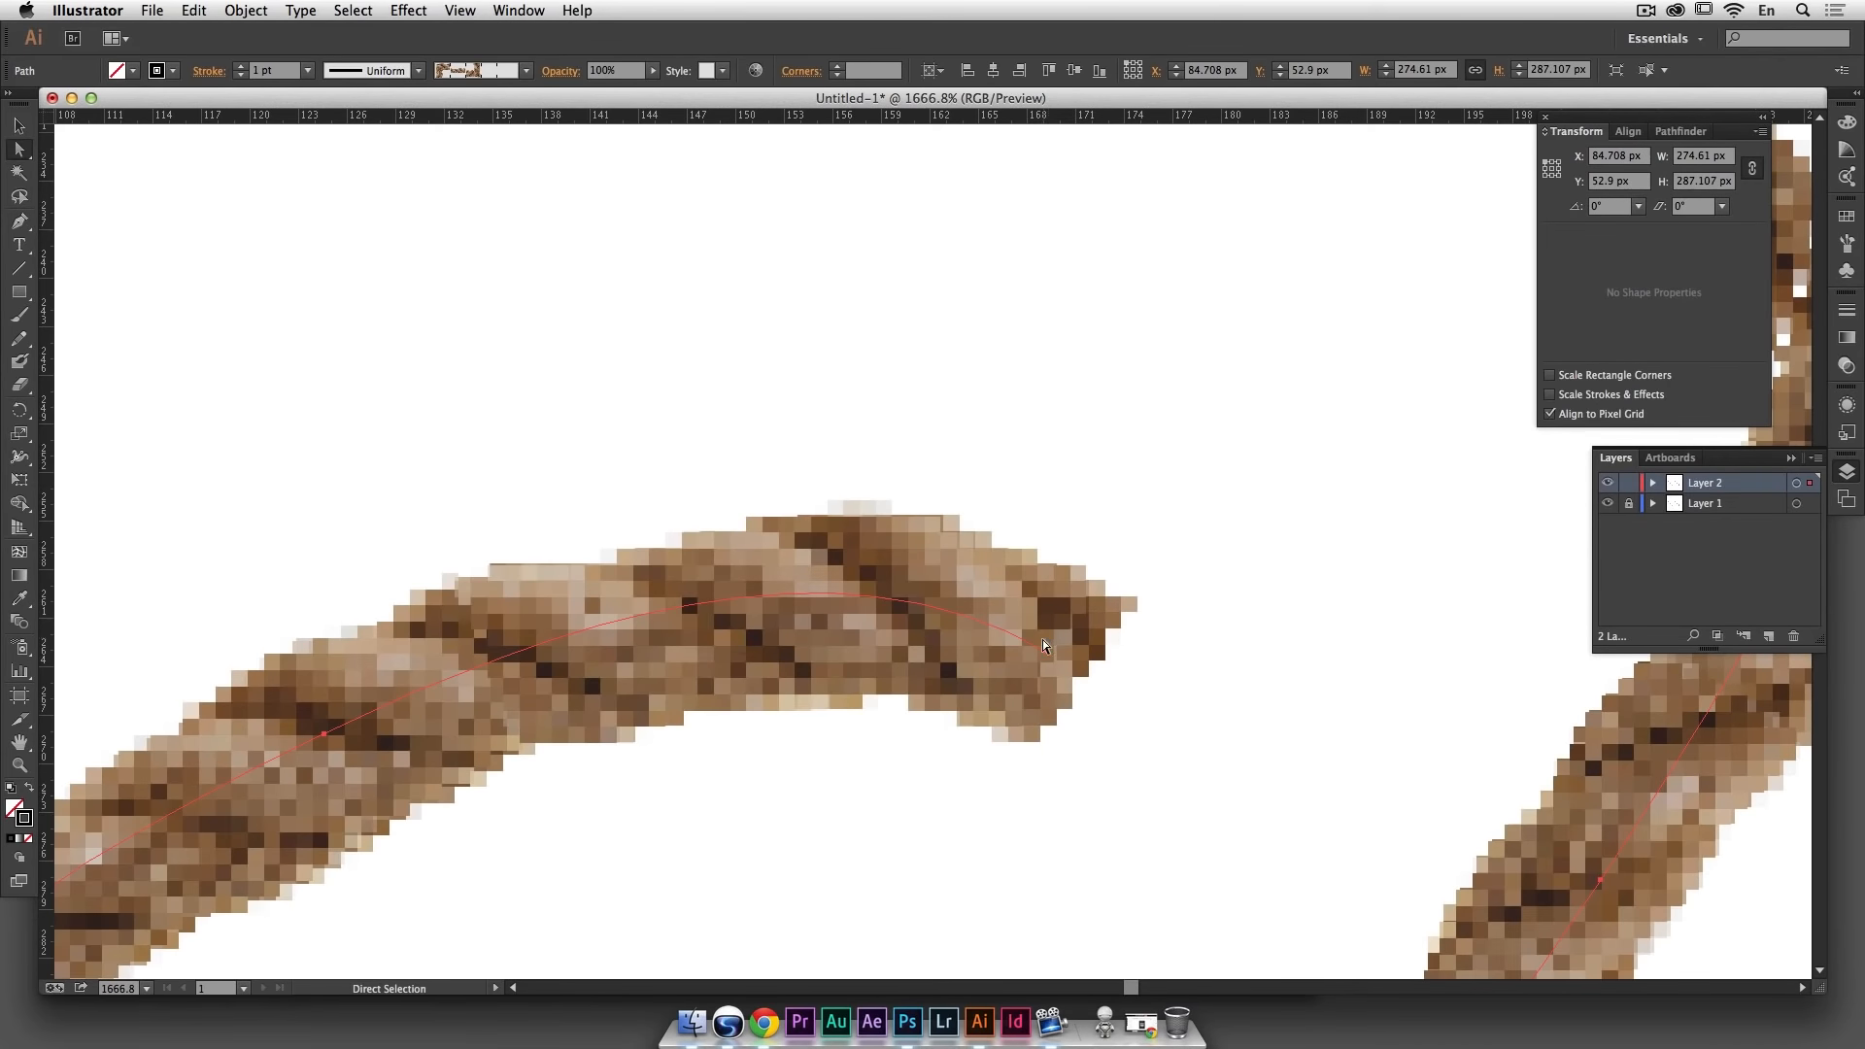
{"action": "key", "text": "super+minus"}
{"action": "key", "text": "super+minus"}
{"action": "key", "text": "super+minus"}
{"action": "key", "text": "super+minus"}
{"action": "key", "text": "super+minus"}
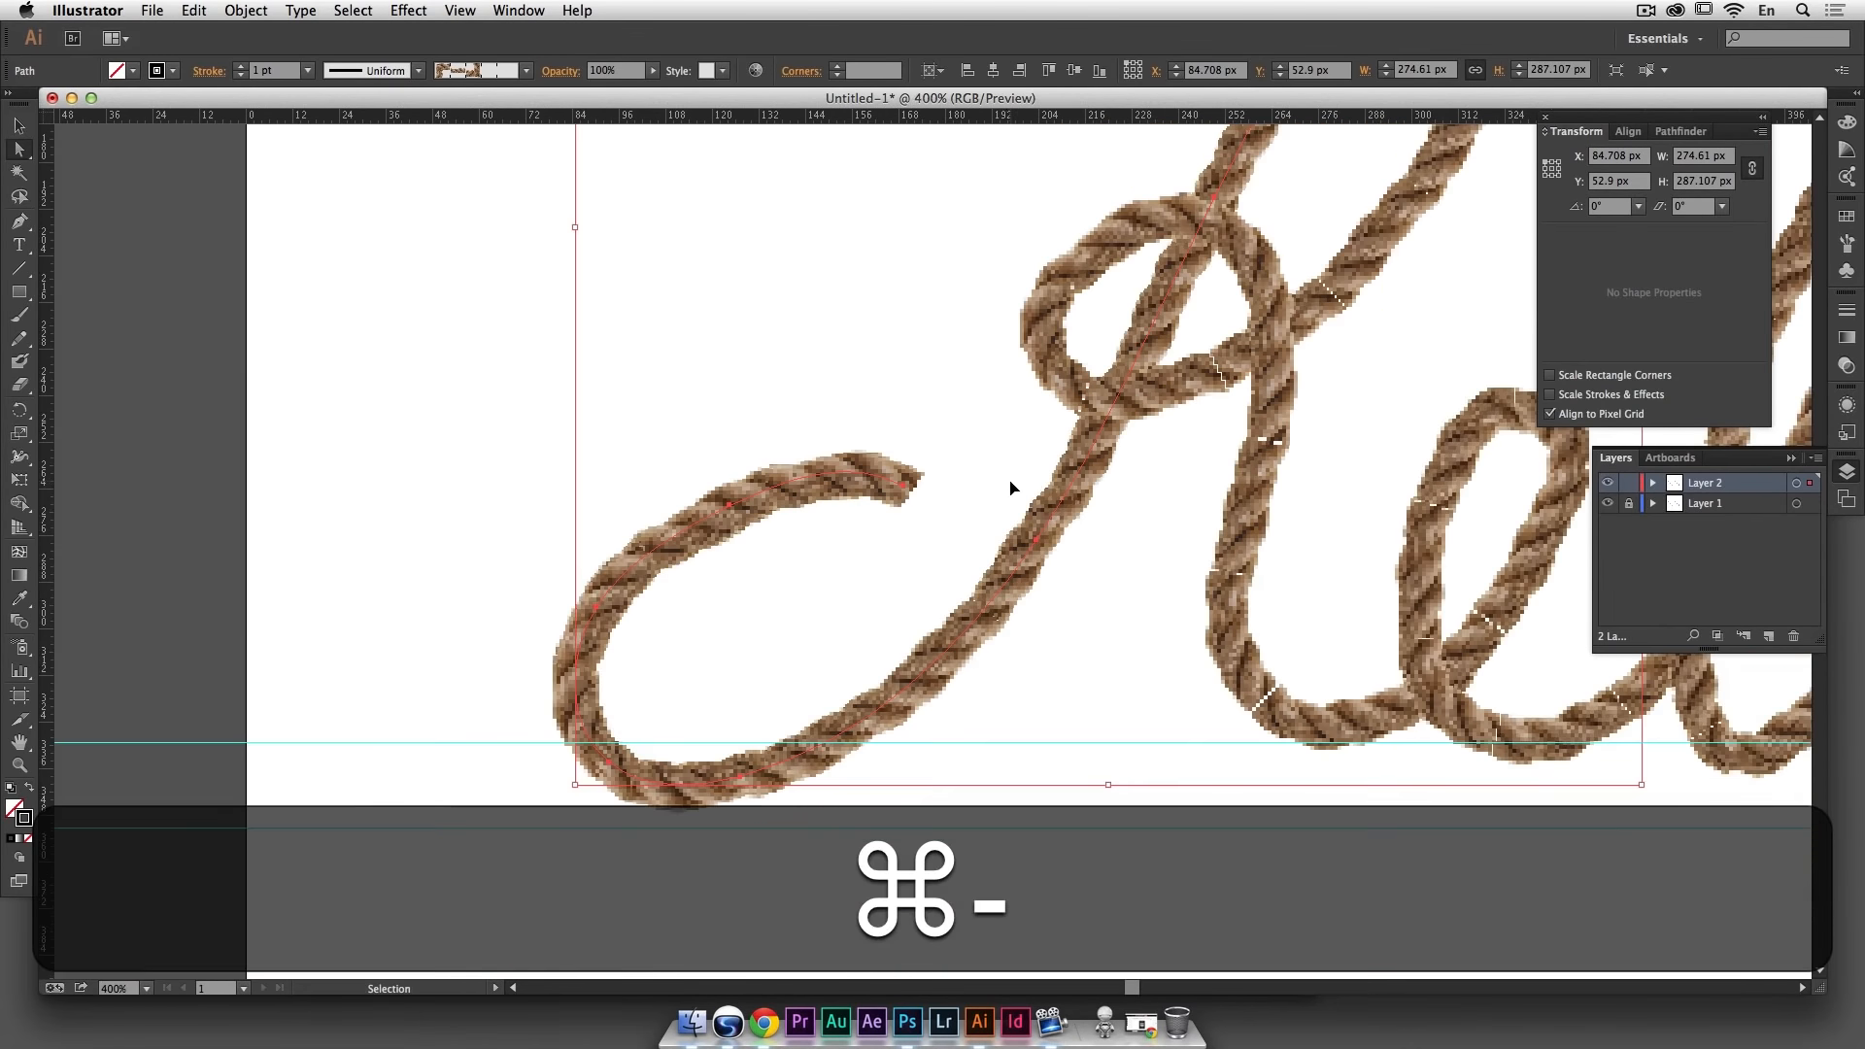
{"action": "key", "text": "space"}
{"action": "left_click_drag", "start_coordinate": [1013, 501], "coordinate": [748, 836]}
{"action": "left_click_drag", "start_coordinate": [1132, 393], "coordinate": [1069, 479]}
{"action": "left_click_drag", "start_coordinate": [688, 344], "coordinate": [823, 449]}
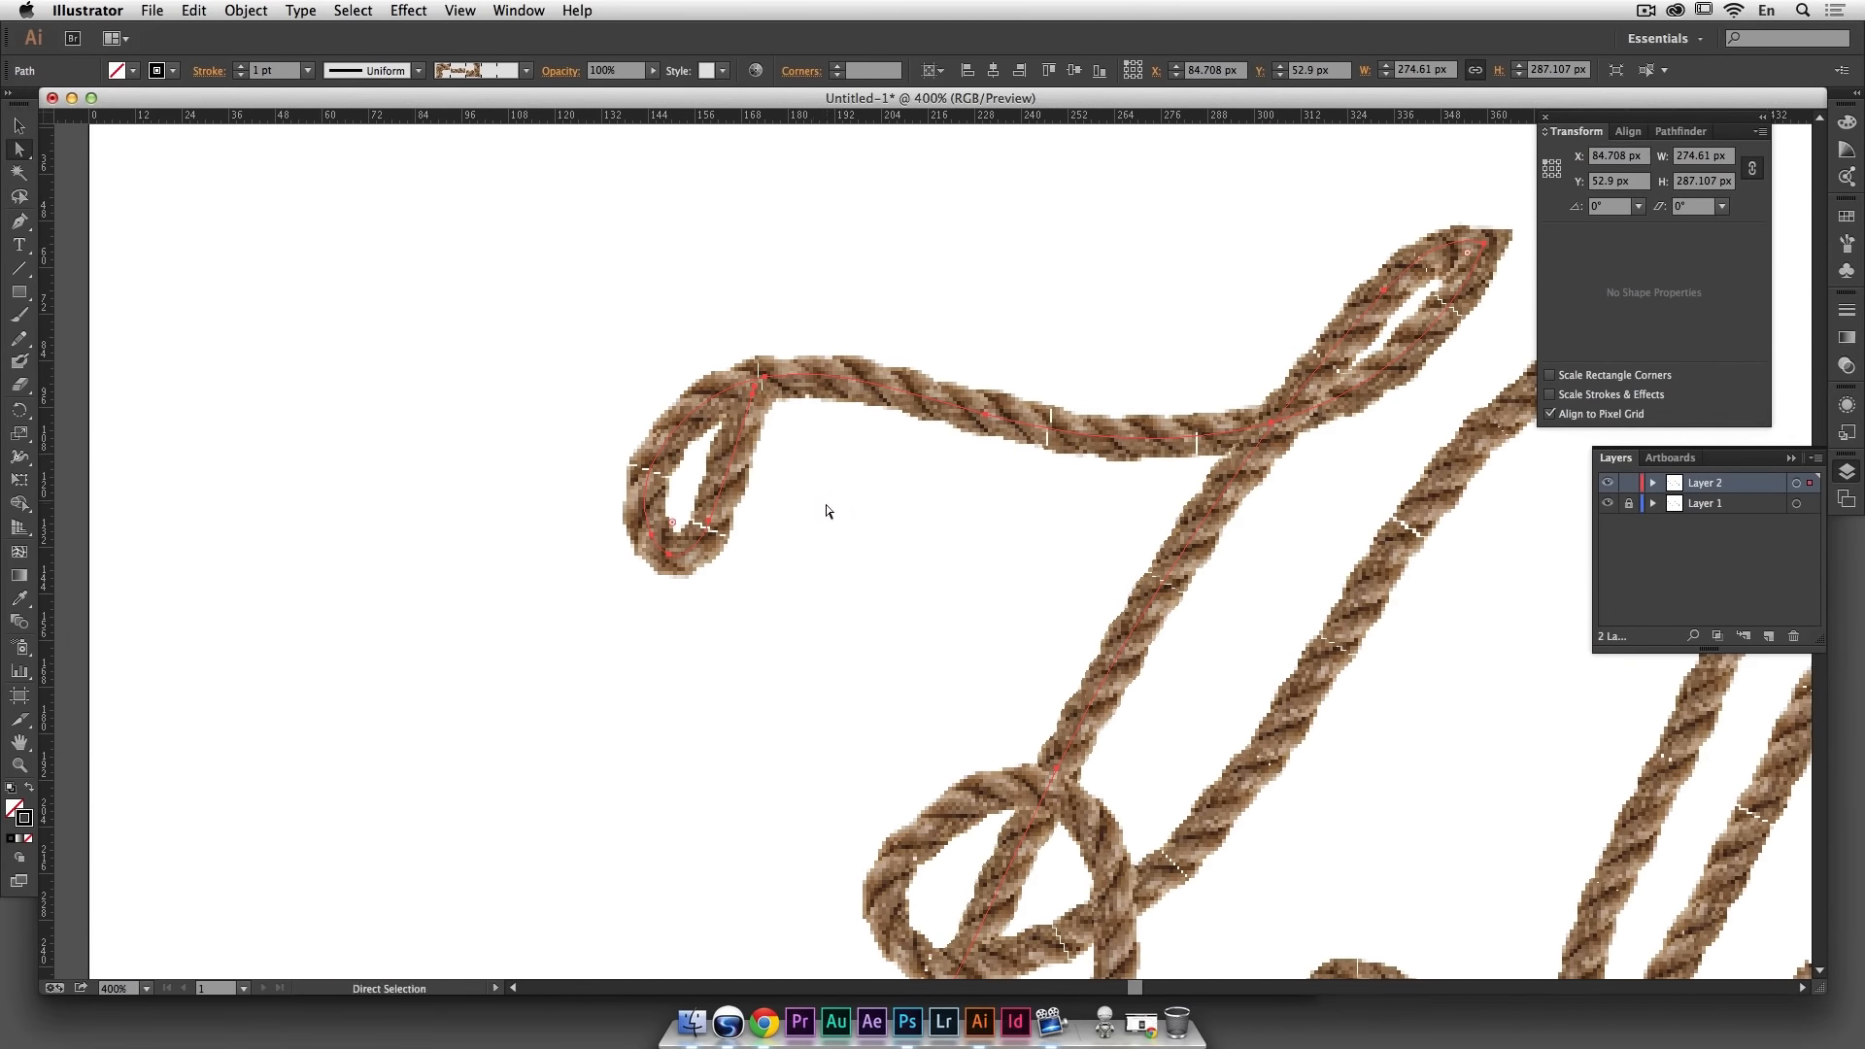
{"action": "key", "text": "super+space"}
{"action": "left_click_drag", "start_coordinate": [654, 333], "coordinate": [865, 534]}
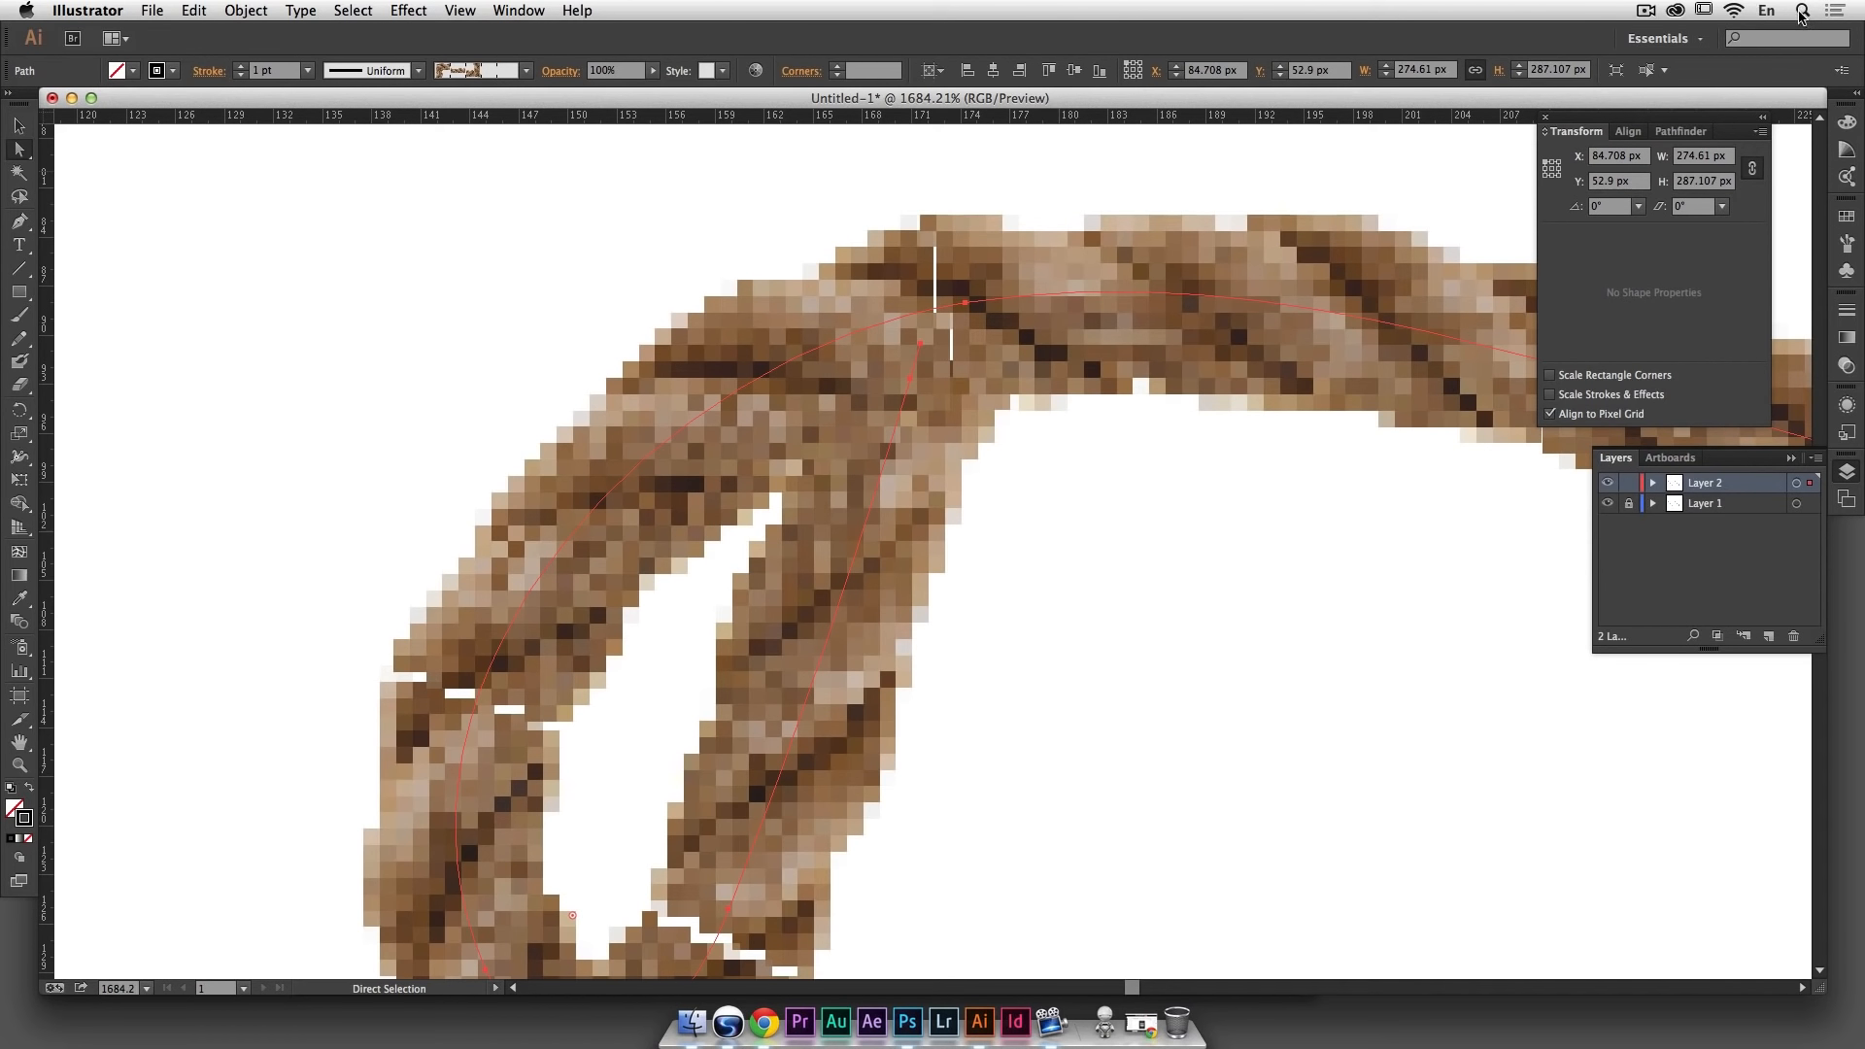
{"action": "left_click", "coordinate": [920, 345]}
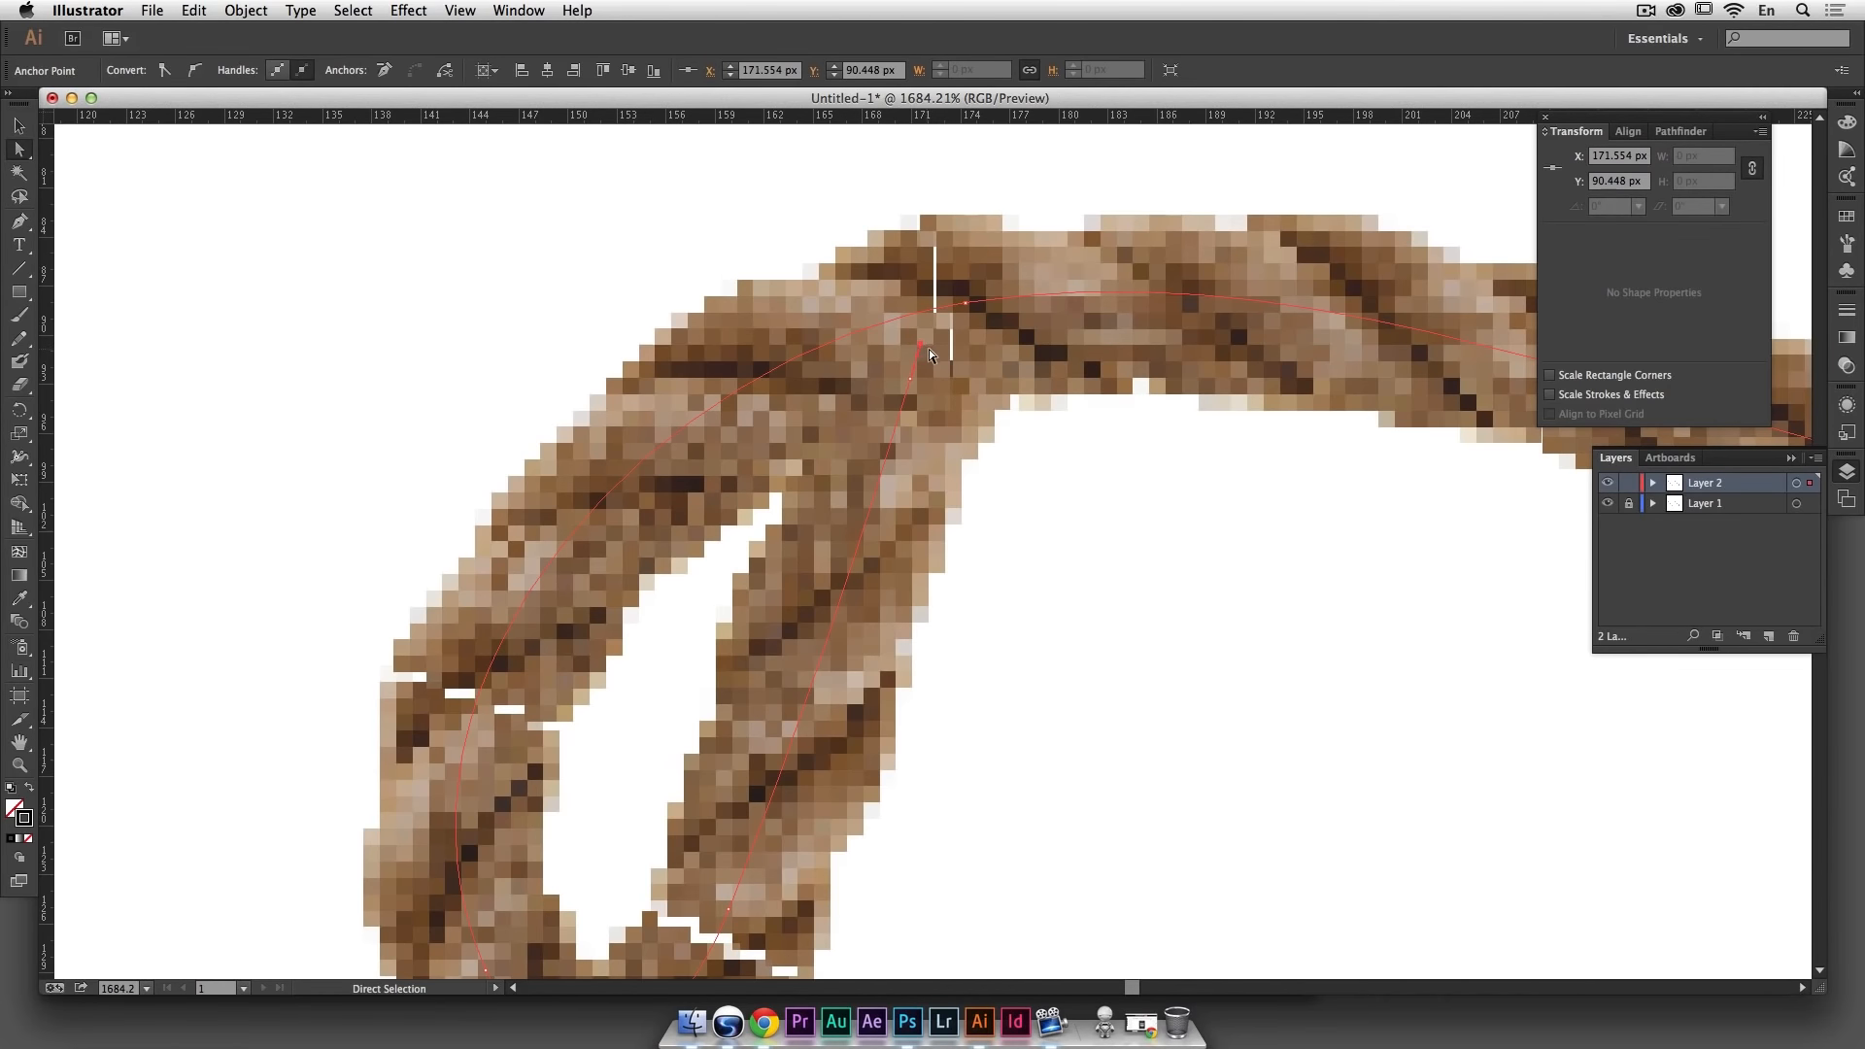
{"action": "key", "text": "BackSpace"}
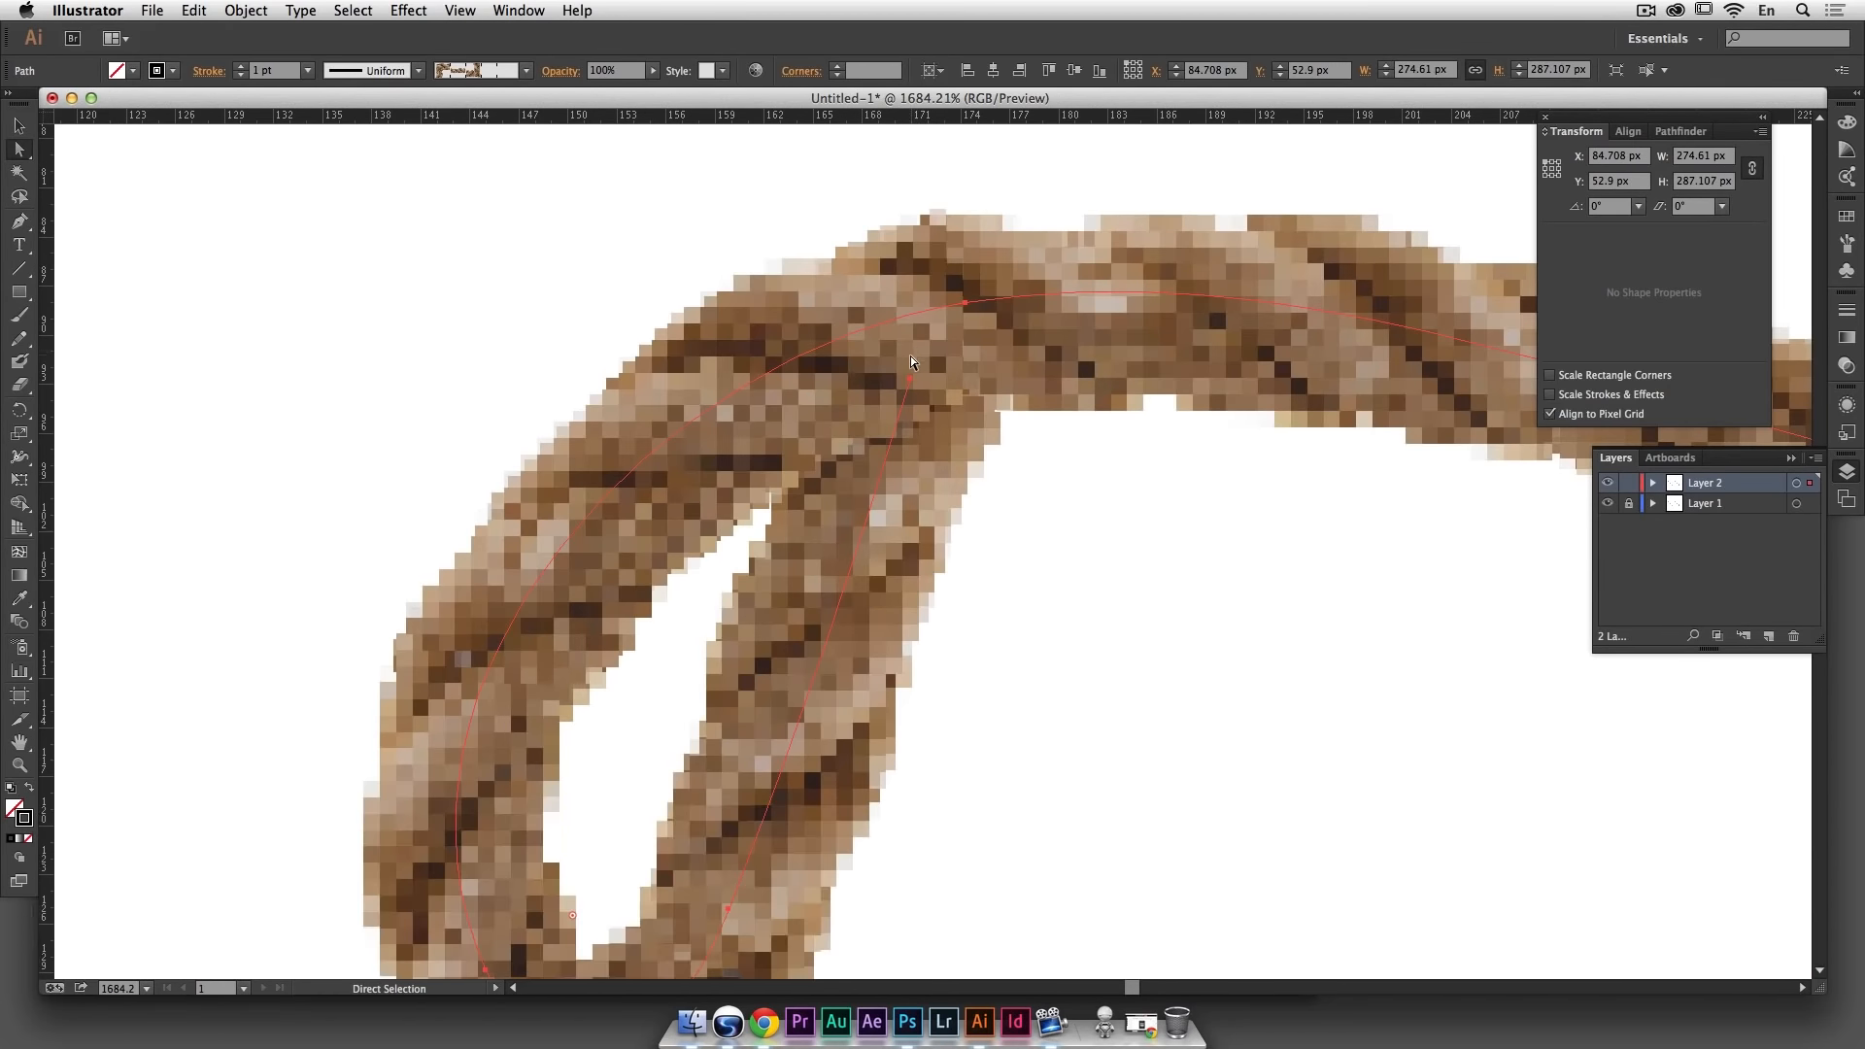
Step: Inspect the K's upper curve, crossings and stem for gaps between the rope pattern tiles
{"action": "key", "text": "super+minus"}
{"action": "key", "text": "super+minus"}
{"action": "key", "text": "super+minus"}
{"action": "left_click_drag", "start_coordinate": [1081, 409], "coordinate": [666, 317]}
{"action": "left_click_drag", "start_coordinate": [1216, 487], "coordinate": [847, 560]}
{"action": "left_click_drag", "start_coordinate": [1059, 408], "coordinate": [1081, 445]}
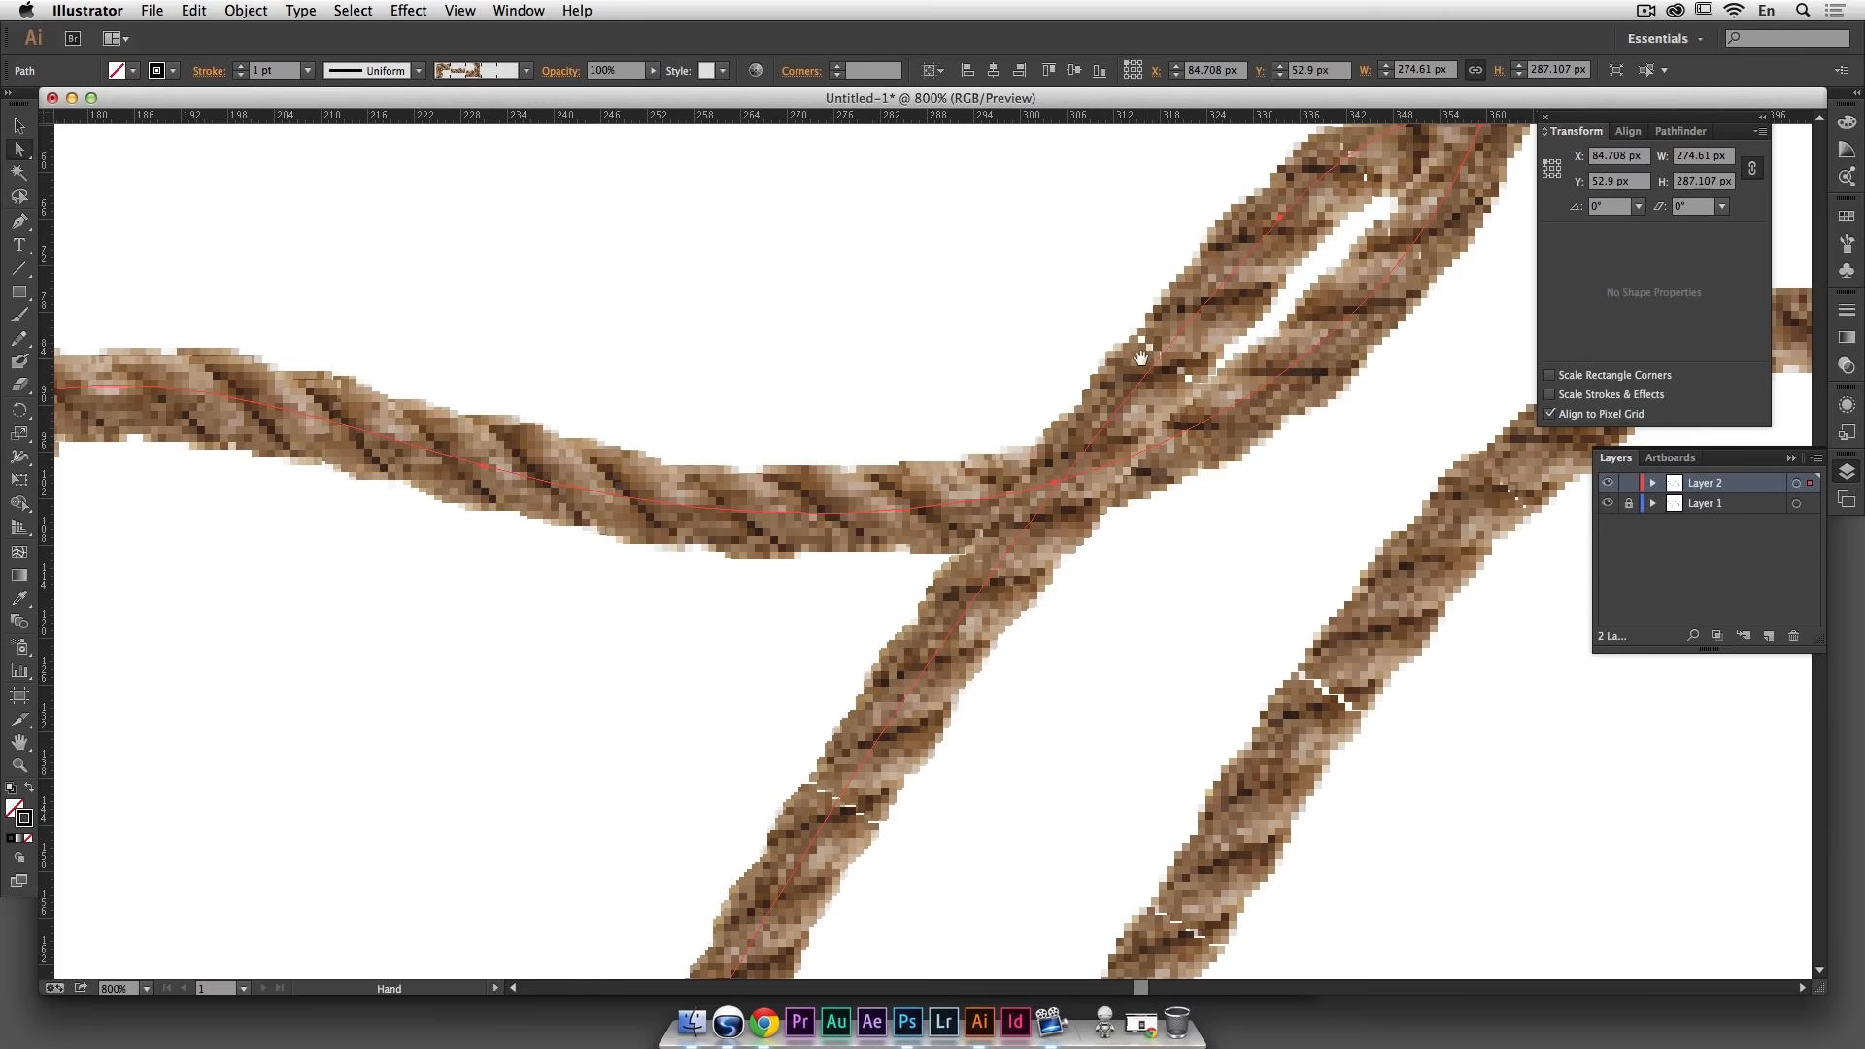
{"action": "left_click_drag", "start_coordinate": [969, 507], "coordinate": [1066, 381]}
{"action": "left_click", "coordinate": [1047, 405]}
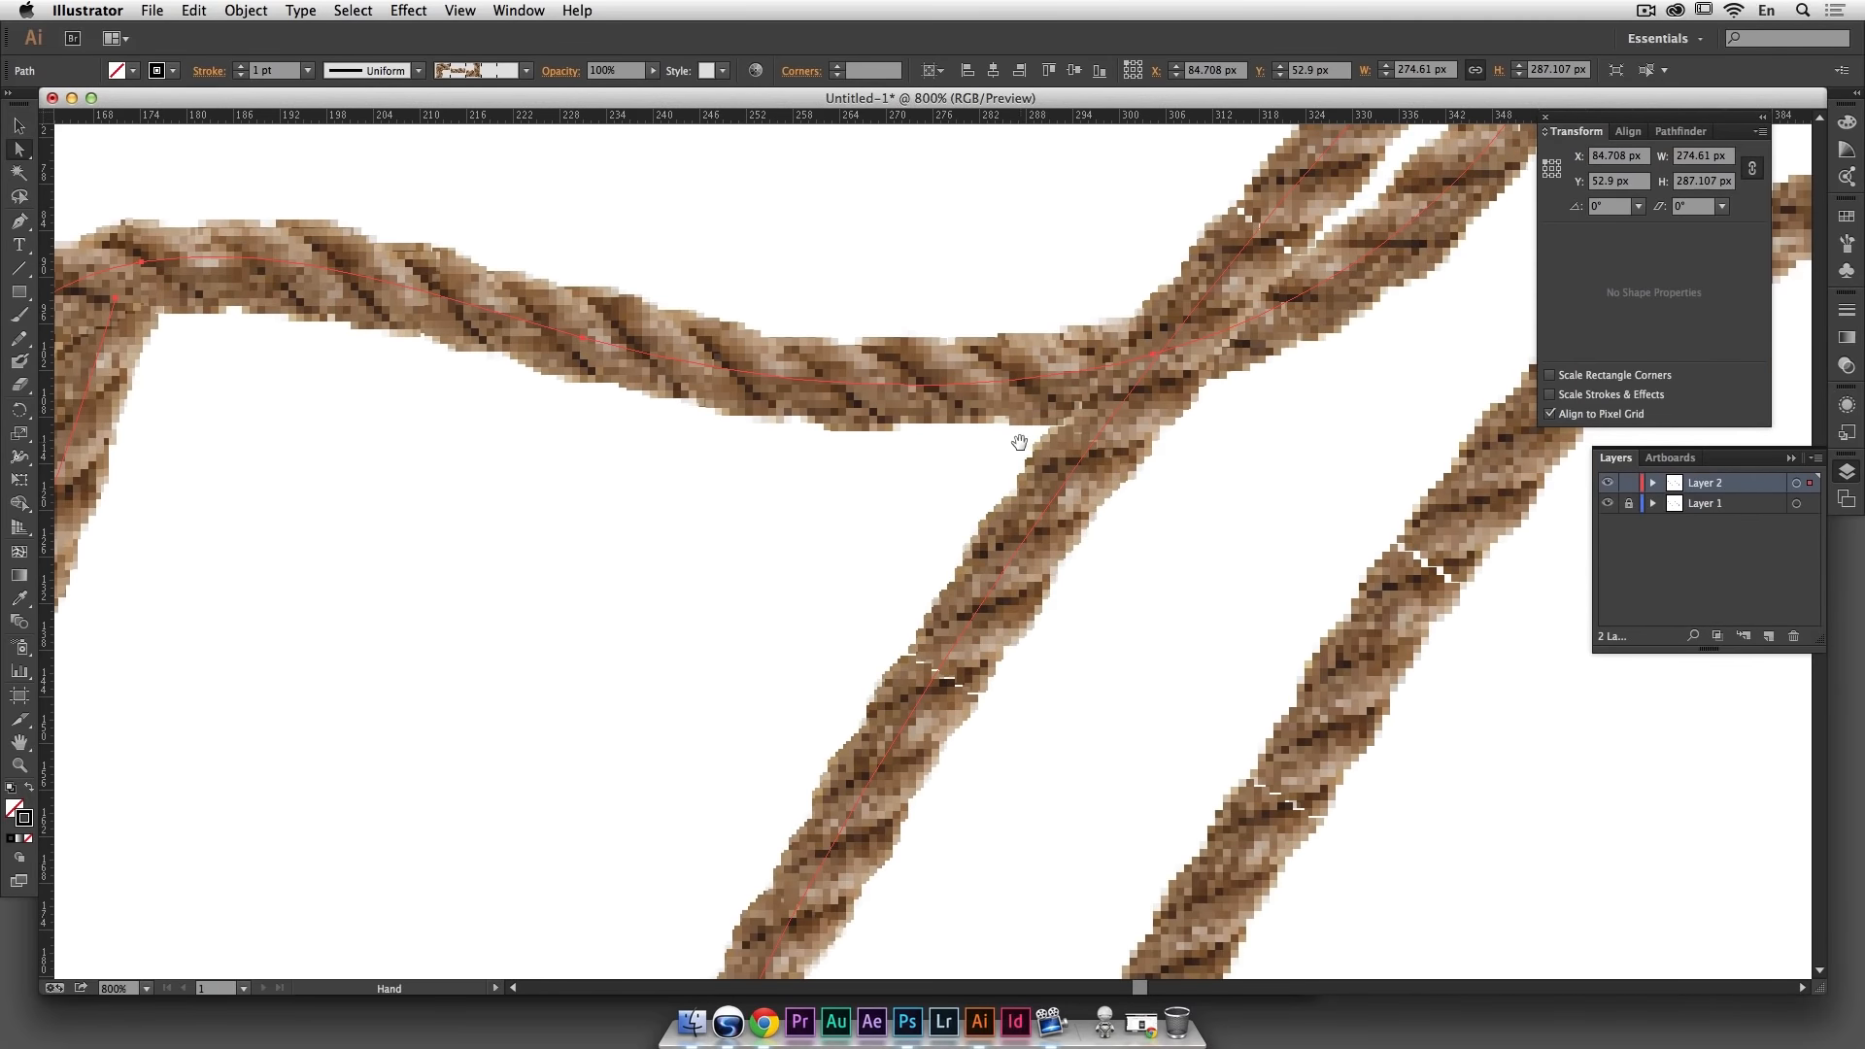
{"action": "left_click_drag", "start_coordinate": [850, 482], "coordinate": [851, 331]}
{"action": "key", "text": "super+minus"}
{"action": "key", "text": "super+minus"}
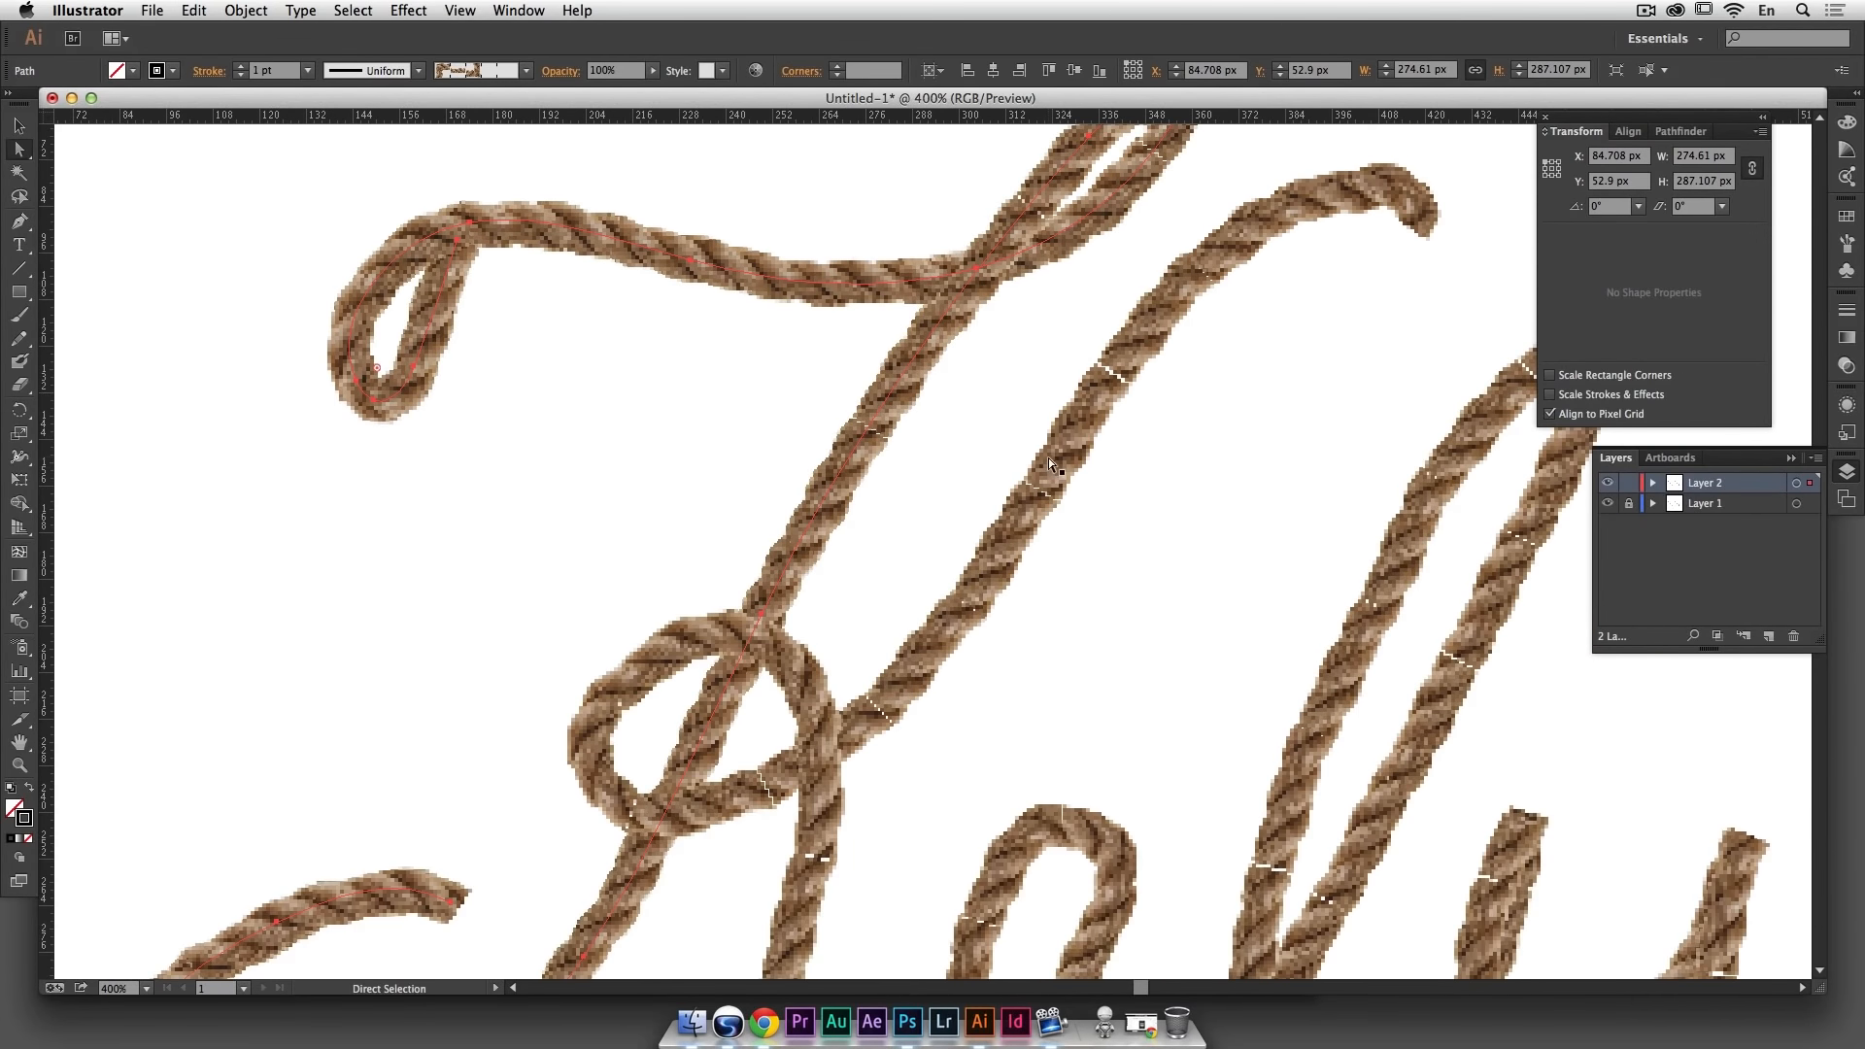
{"action": "key", "text": "super+minus"}
{"action": "left_click_drag", "start_coordinate": [1095, 437], "coordinate": [987, 395]}
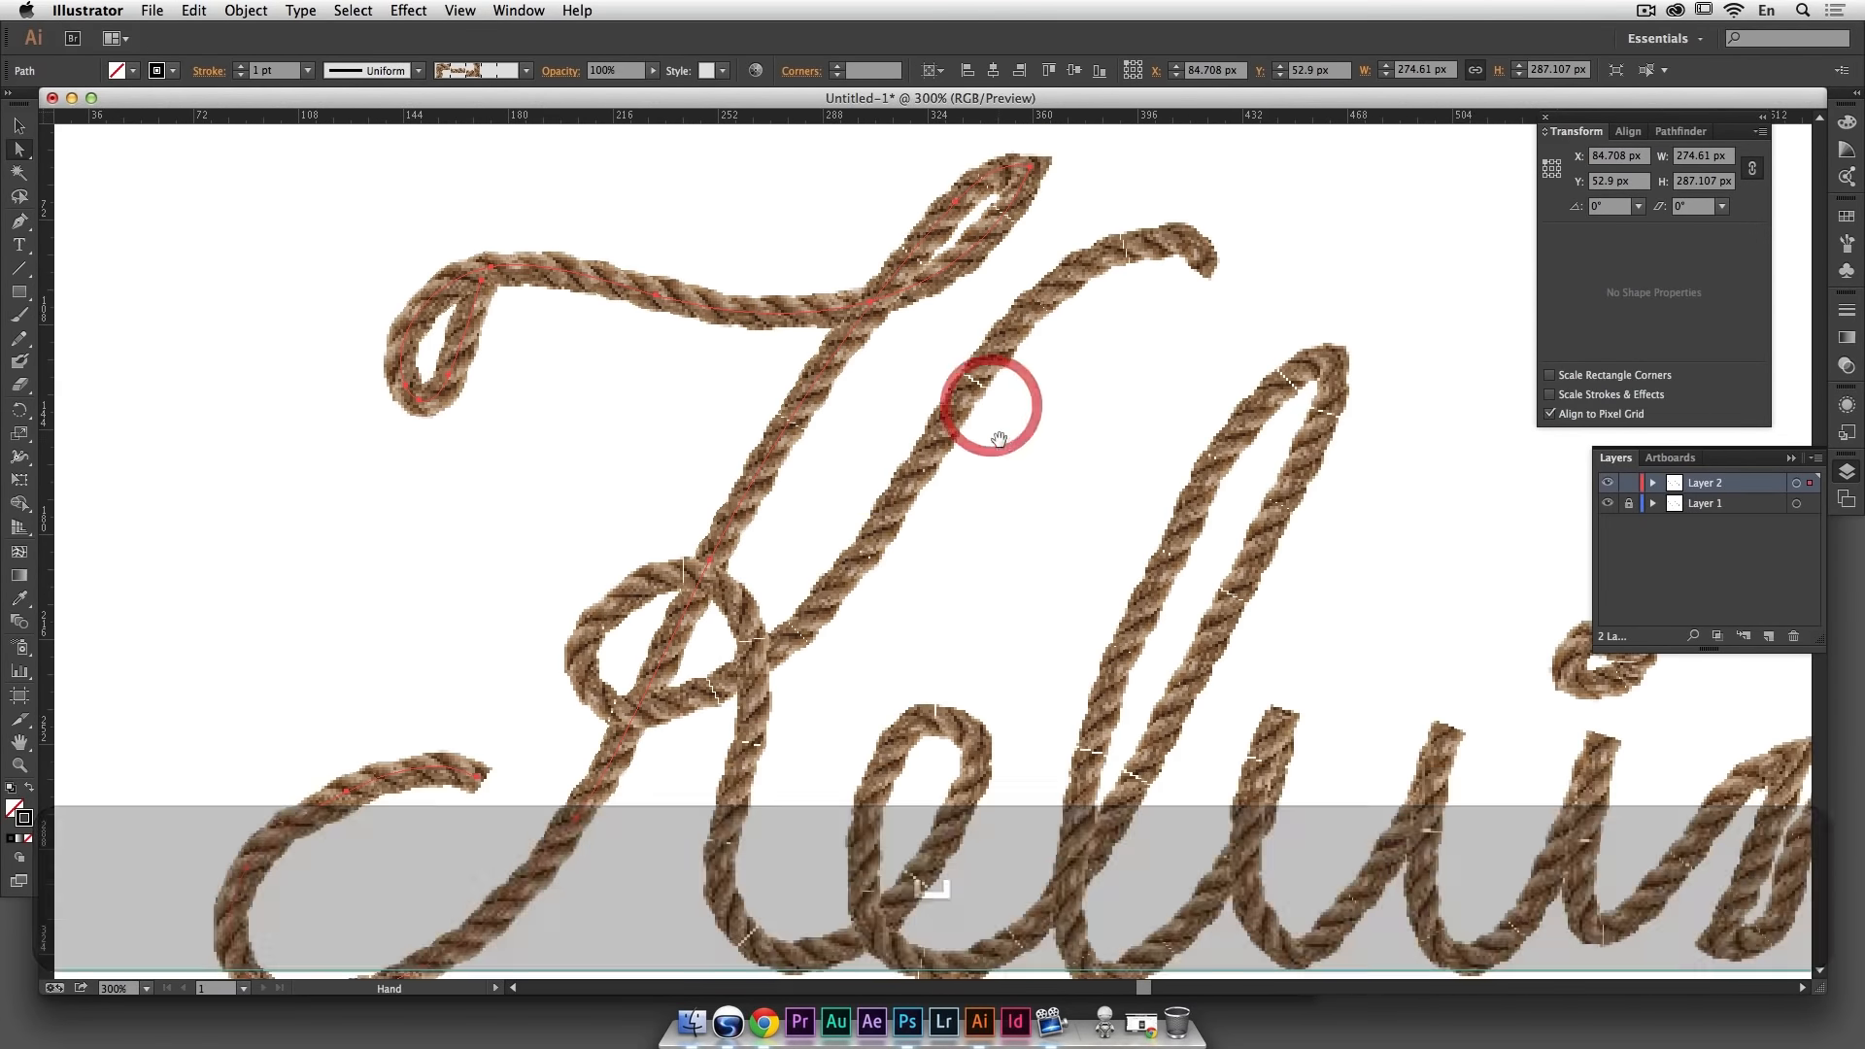
{"action": "left_click_drag", "start_coordinate": [1163, 450], "coordinate": [1034, 383]}
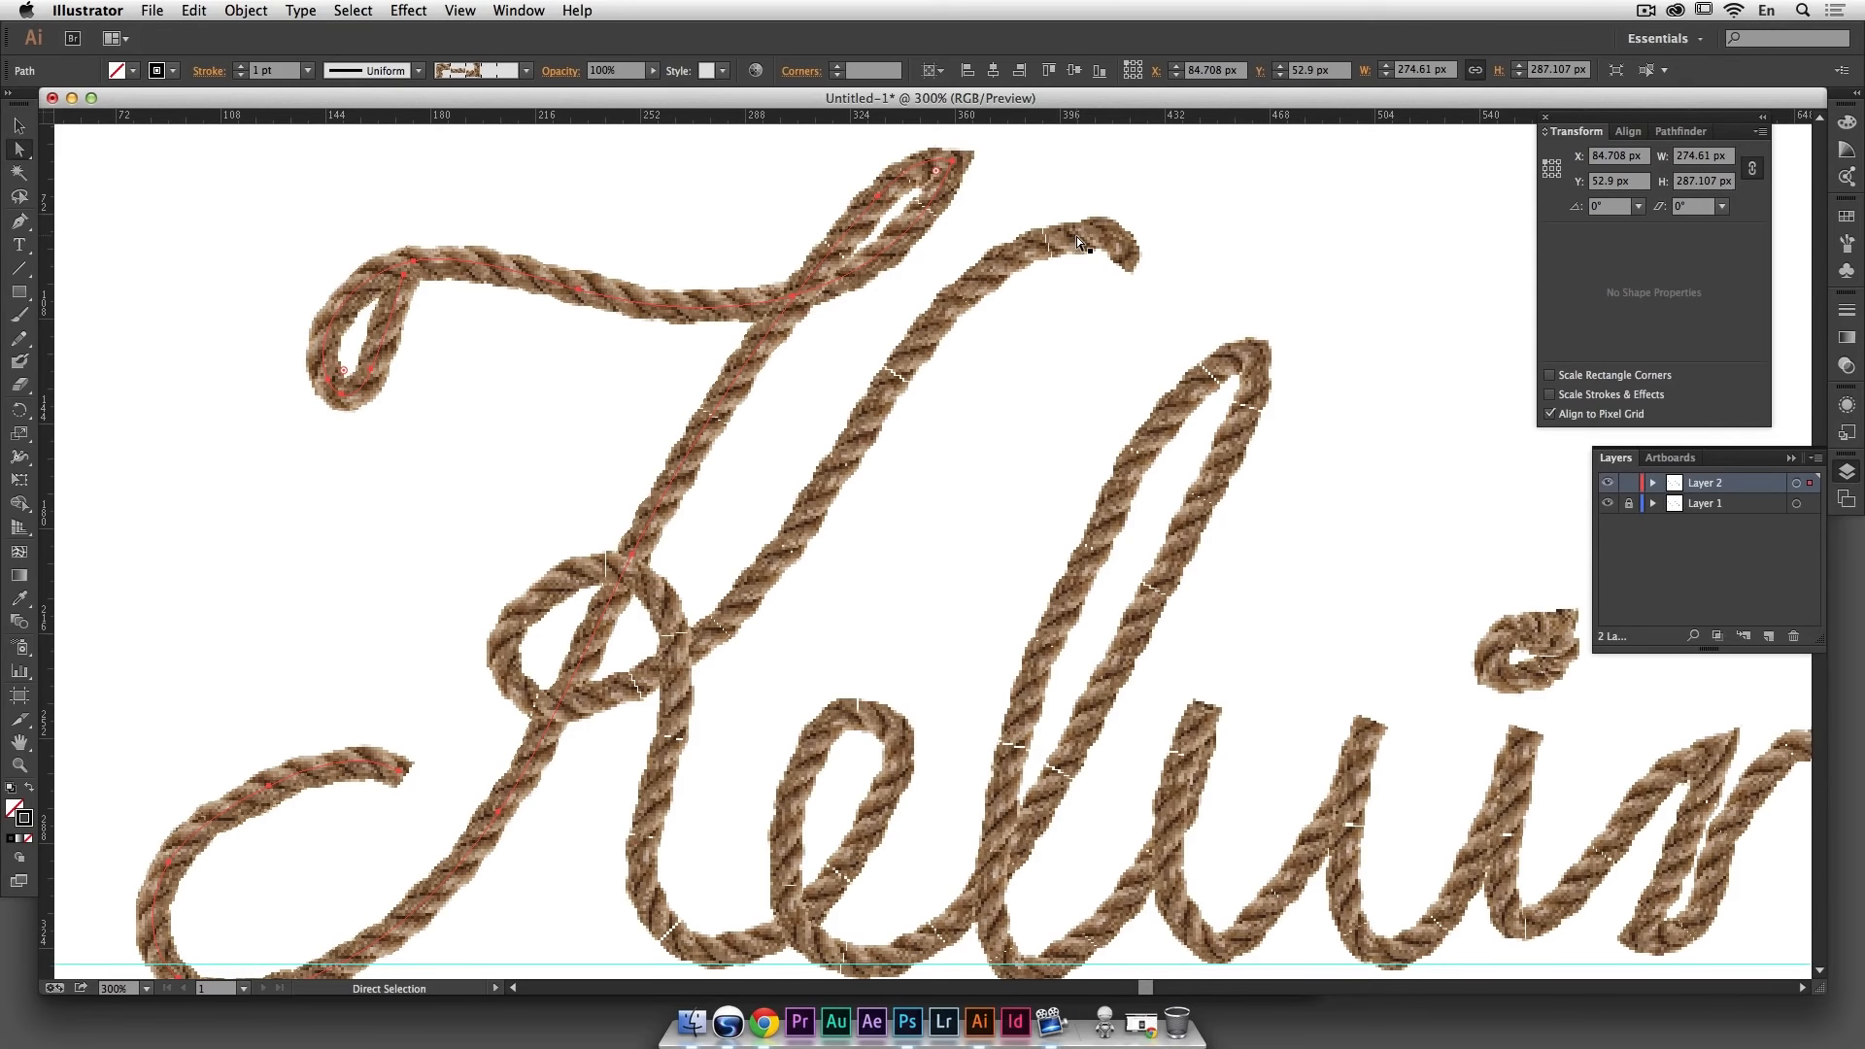
Step: Add an anchor point just before the end of the hook on the K's second stroke with the Pen tool
{"action": "left_click", "coordinate": [1077, 243]}
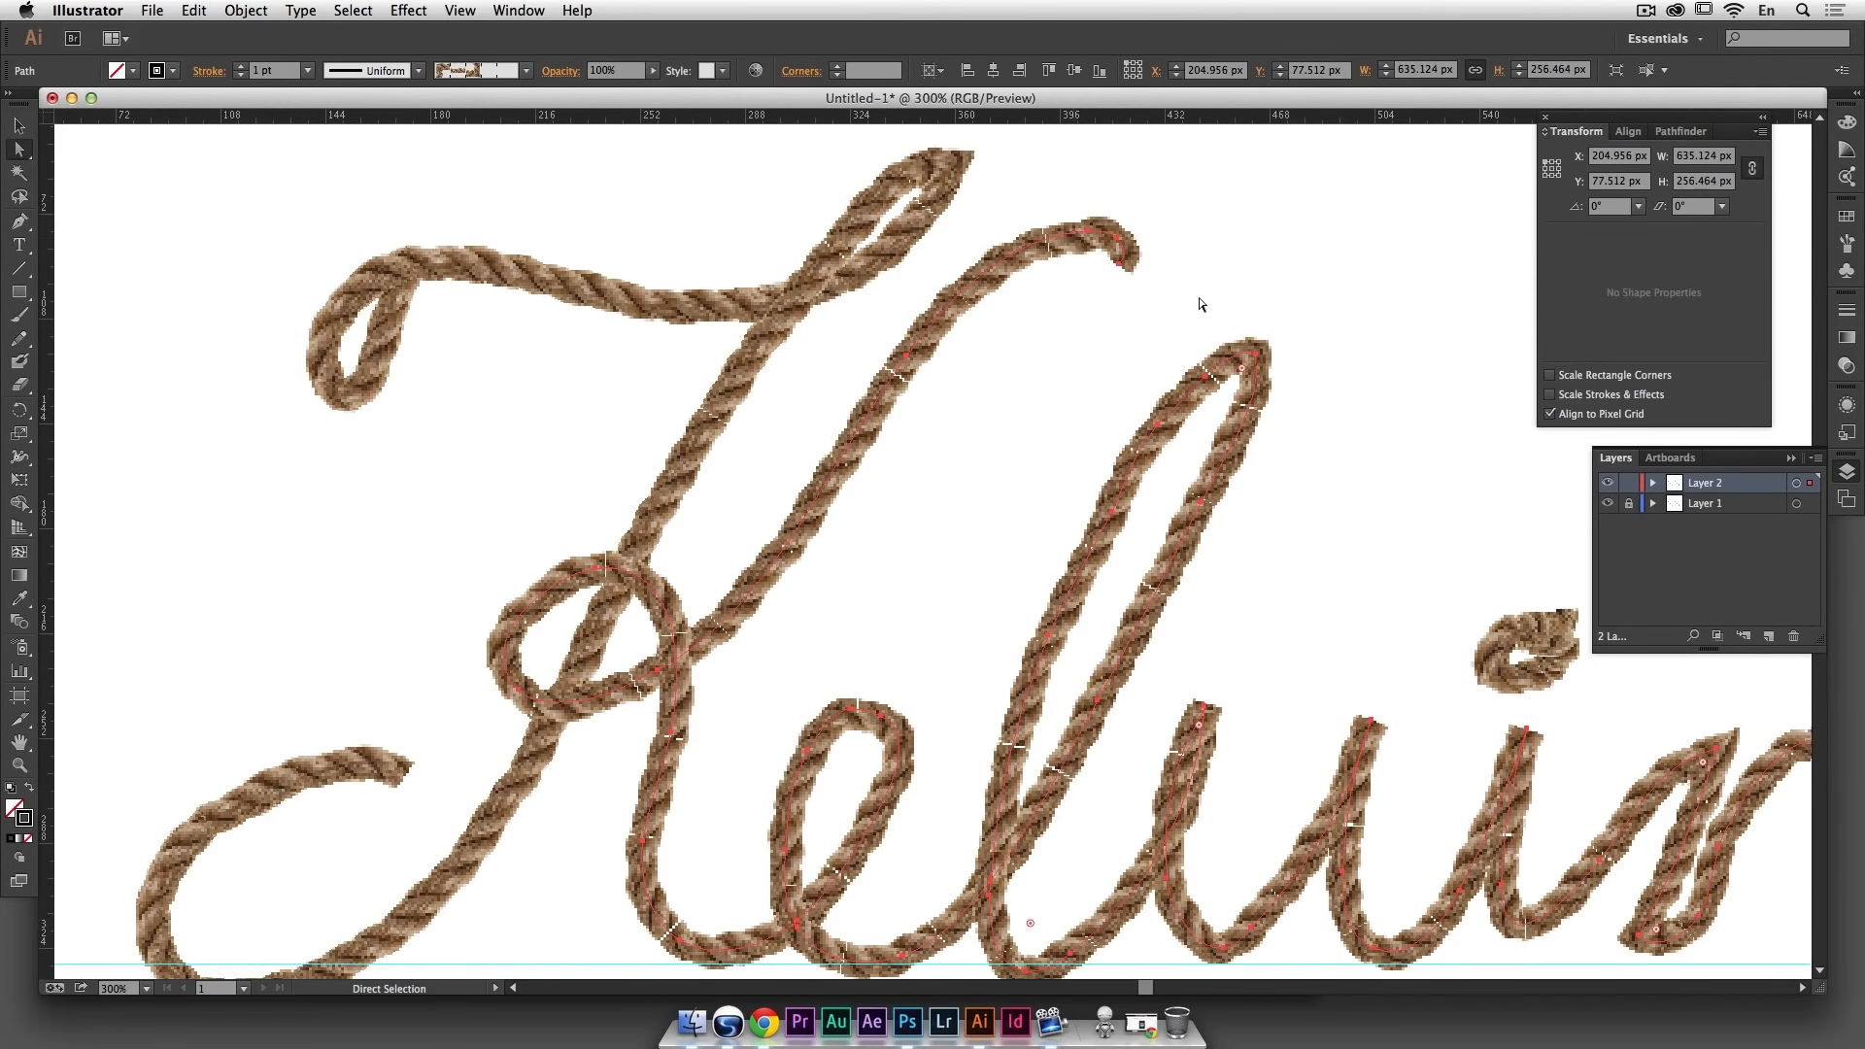
{"action": "left_click", "coordinate": [1067, 289]}
{"action": "left_click_drag", "start_coordinate": [1174, 192], "coordinate": [808, 396]}
{"action": "left_click_drag", "start_coordinate": [1200, 451], "coordinate": [907, 452]}
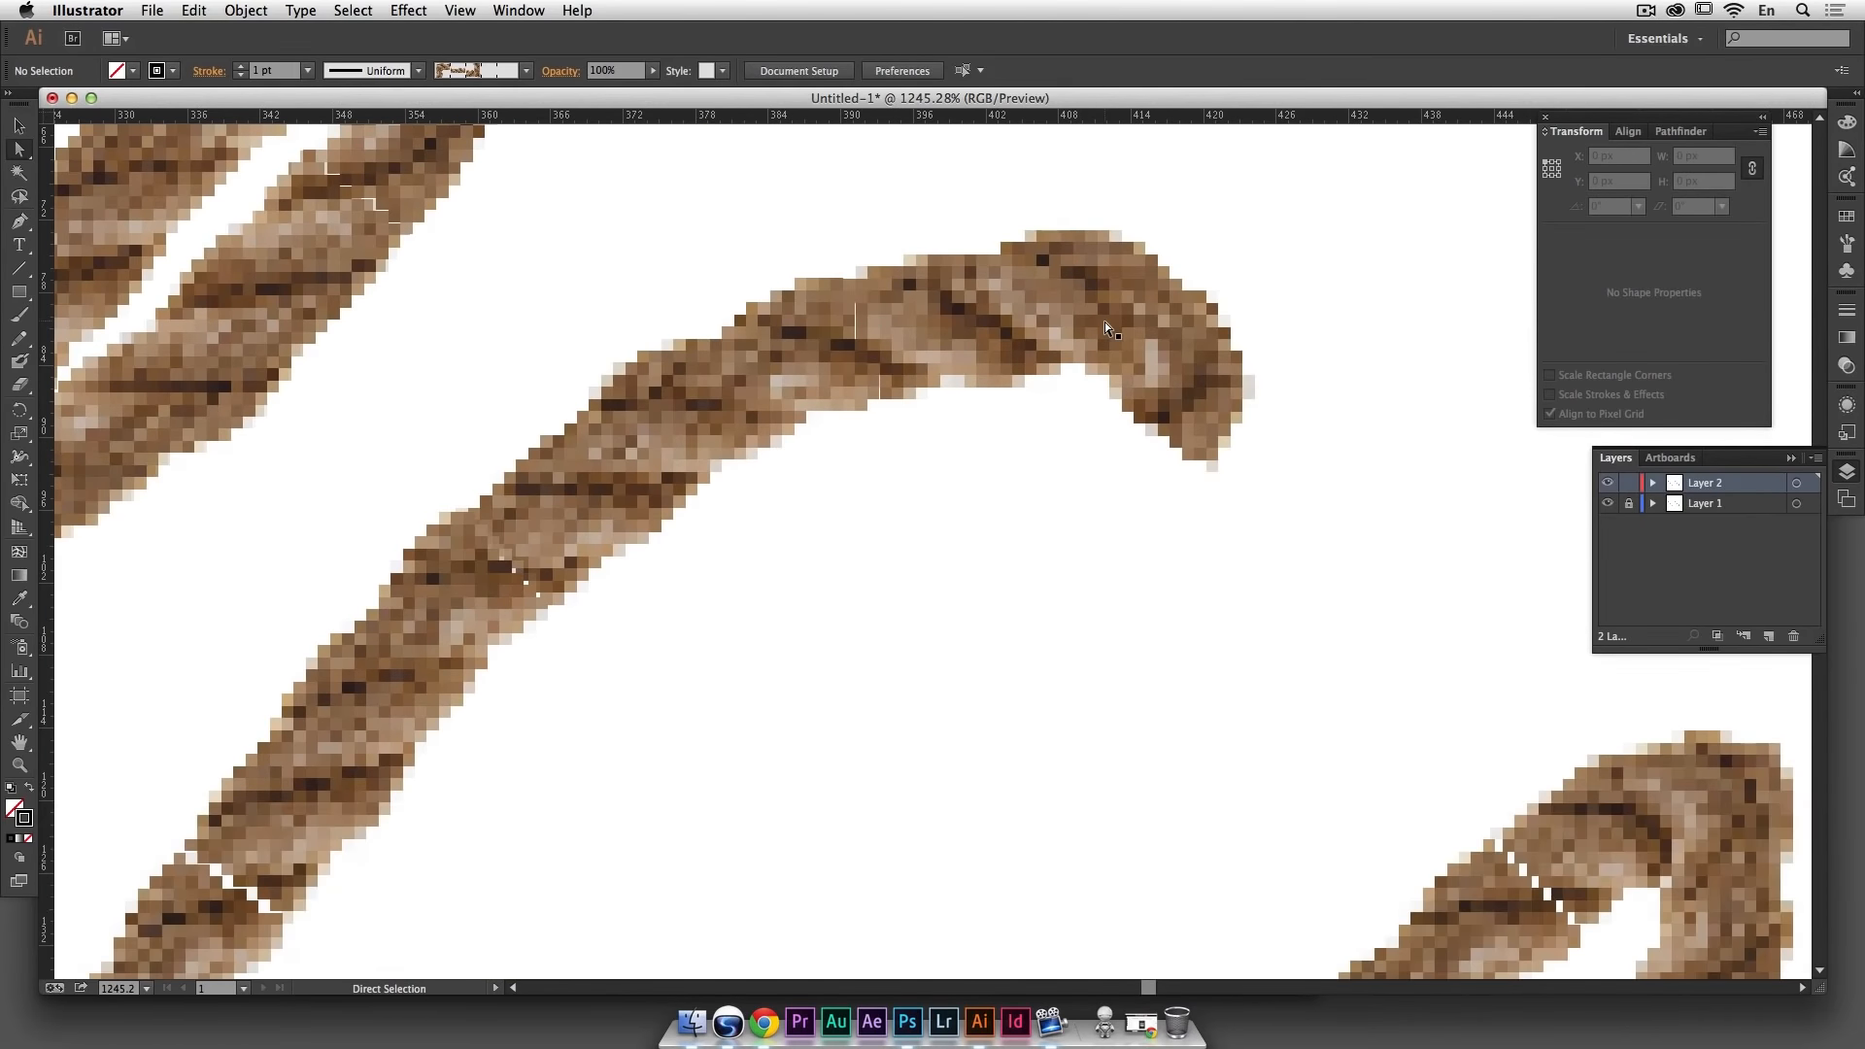
{"action": "left_click", "coordinate": [1105, 323]}
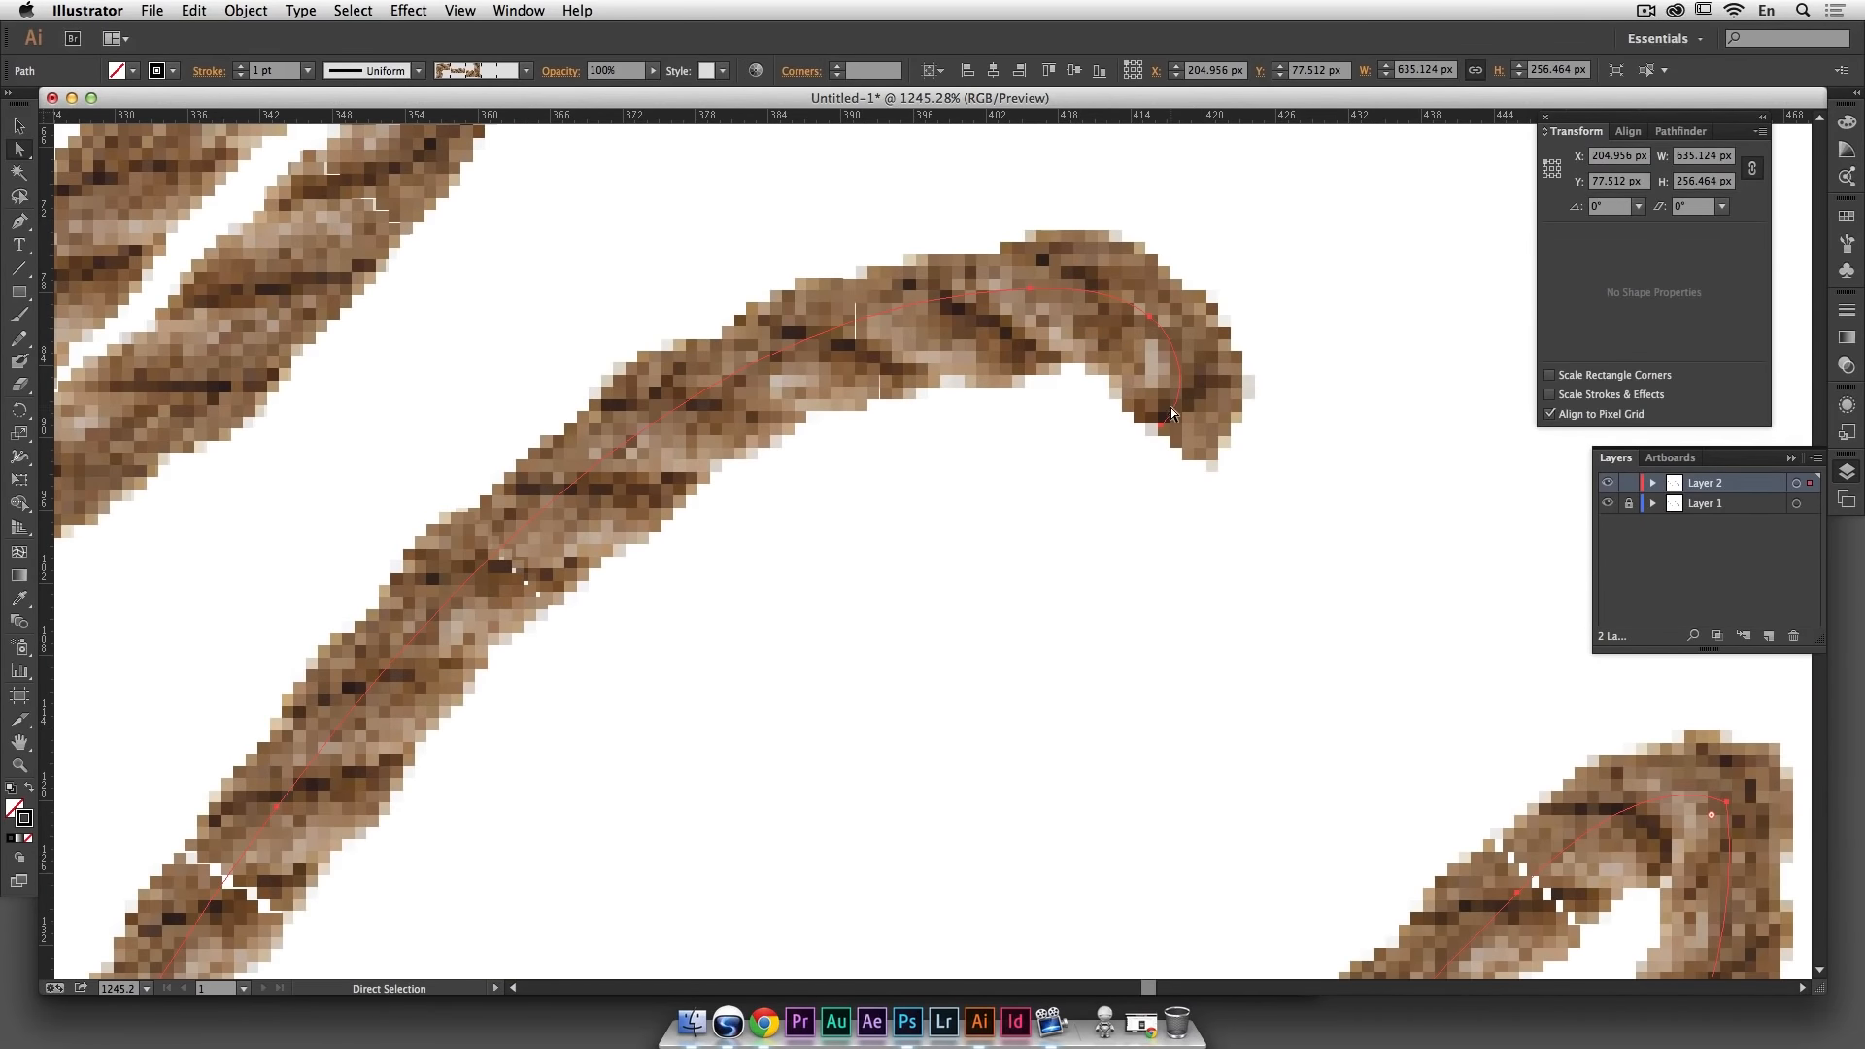
{"action": "key", "text": "p"}
{"action": "left_click", "coordinate": [1178, 401]}
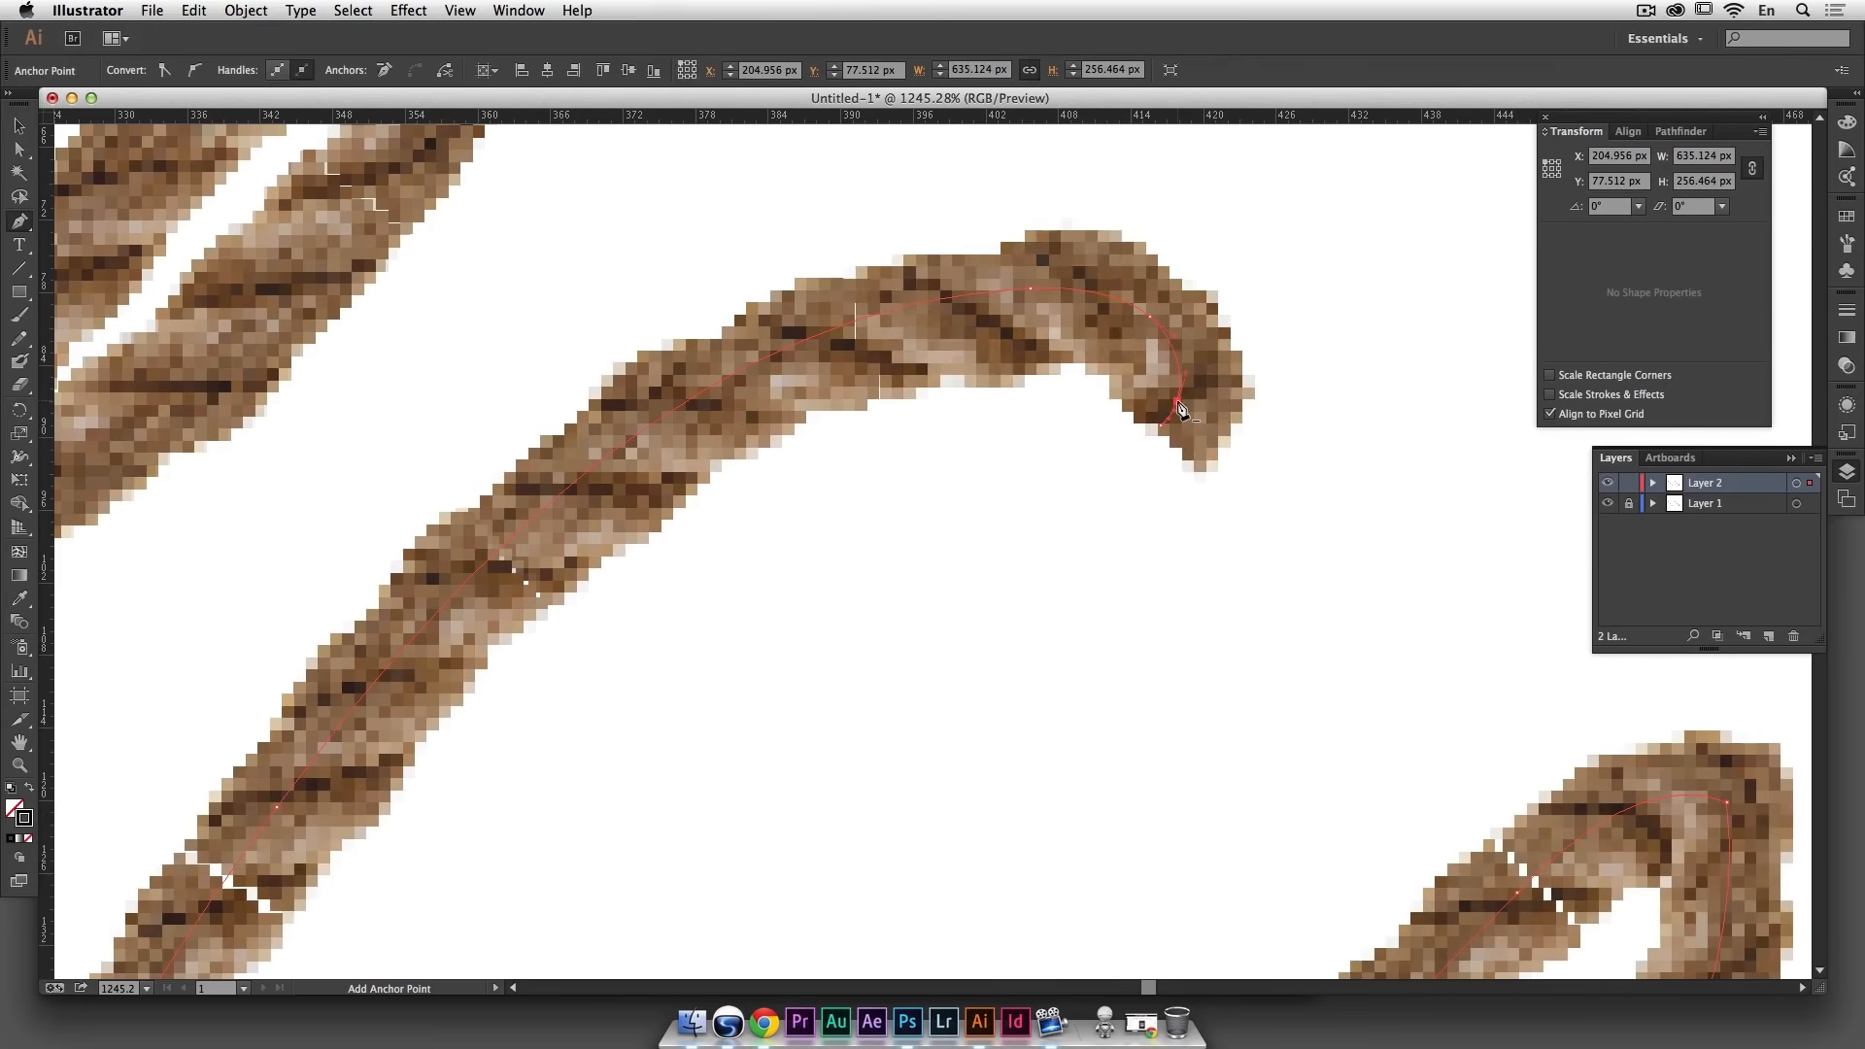
{"action": "left_click", "coordinate": [1179, 402]}
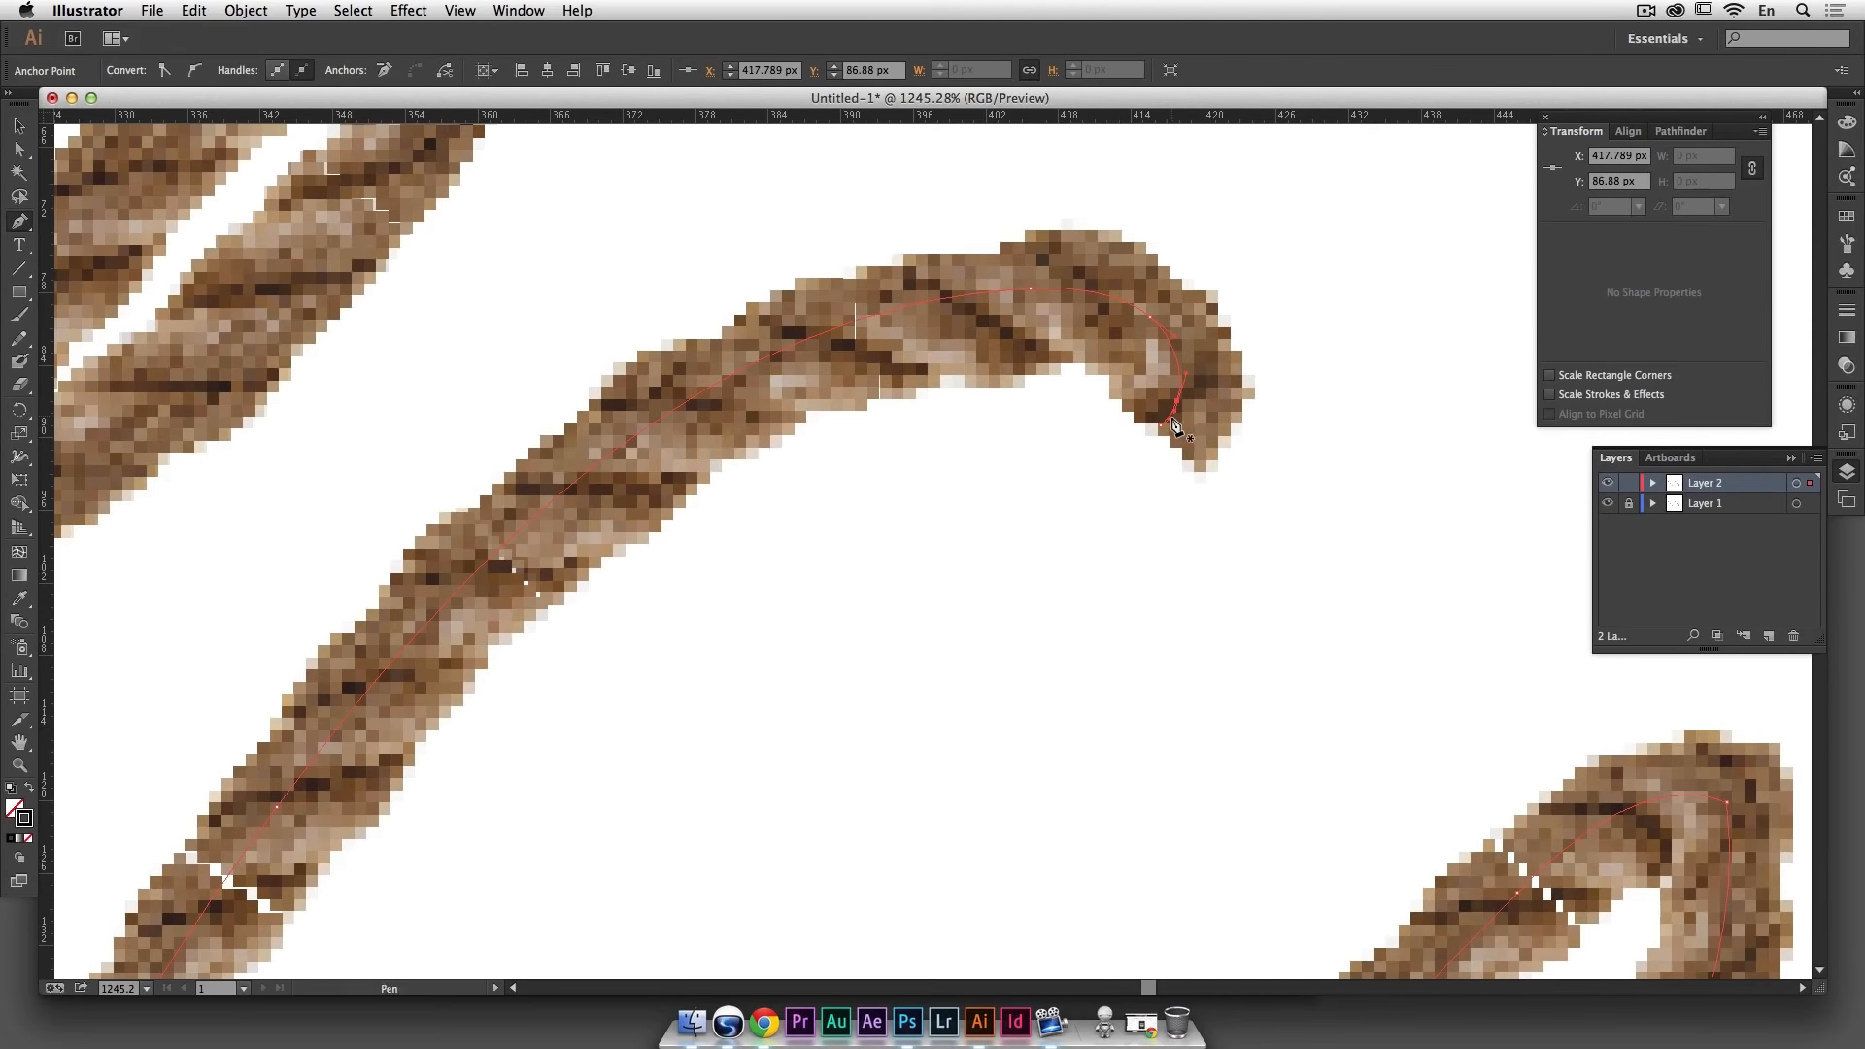
Step: Delete the end anchor point of the hook on the K's second stroke
{"action": "key", "text": "a"}
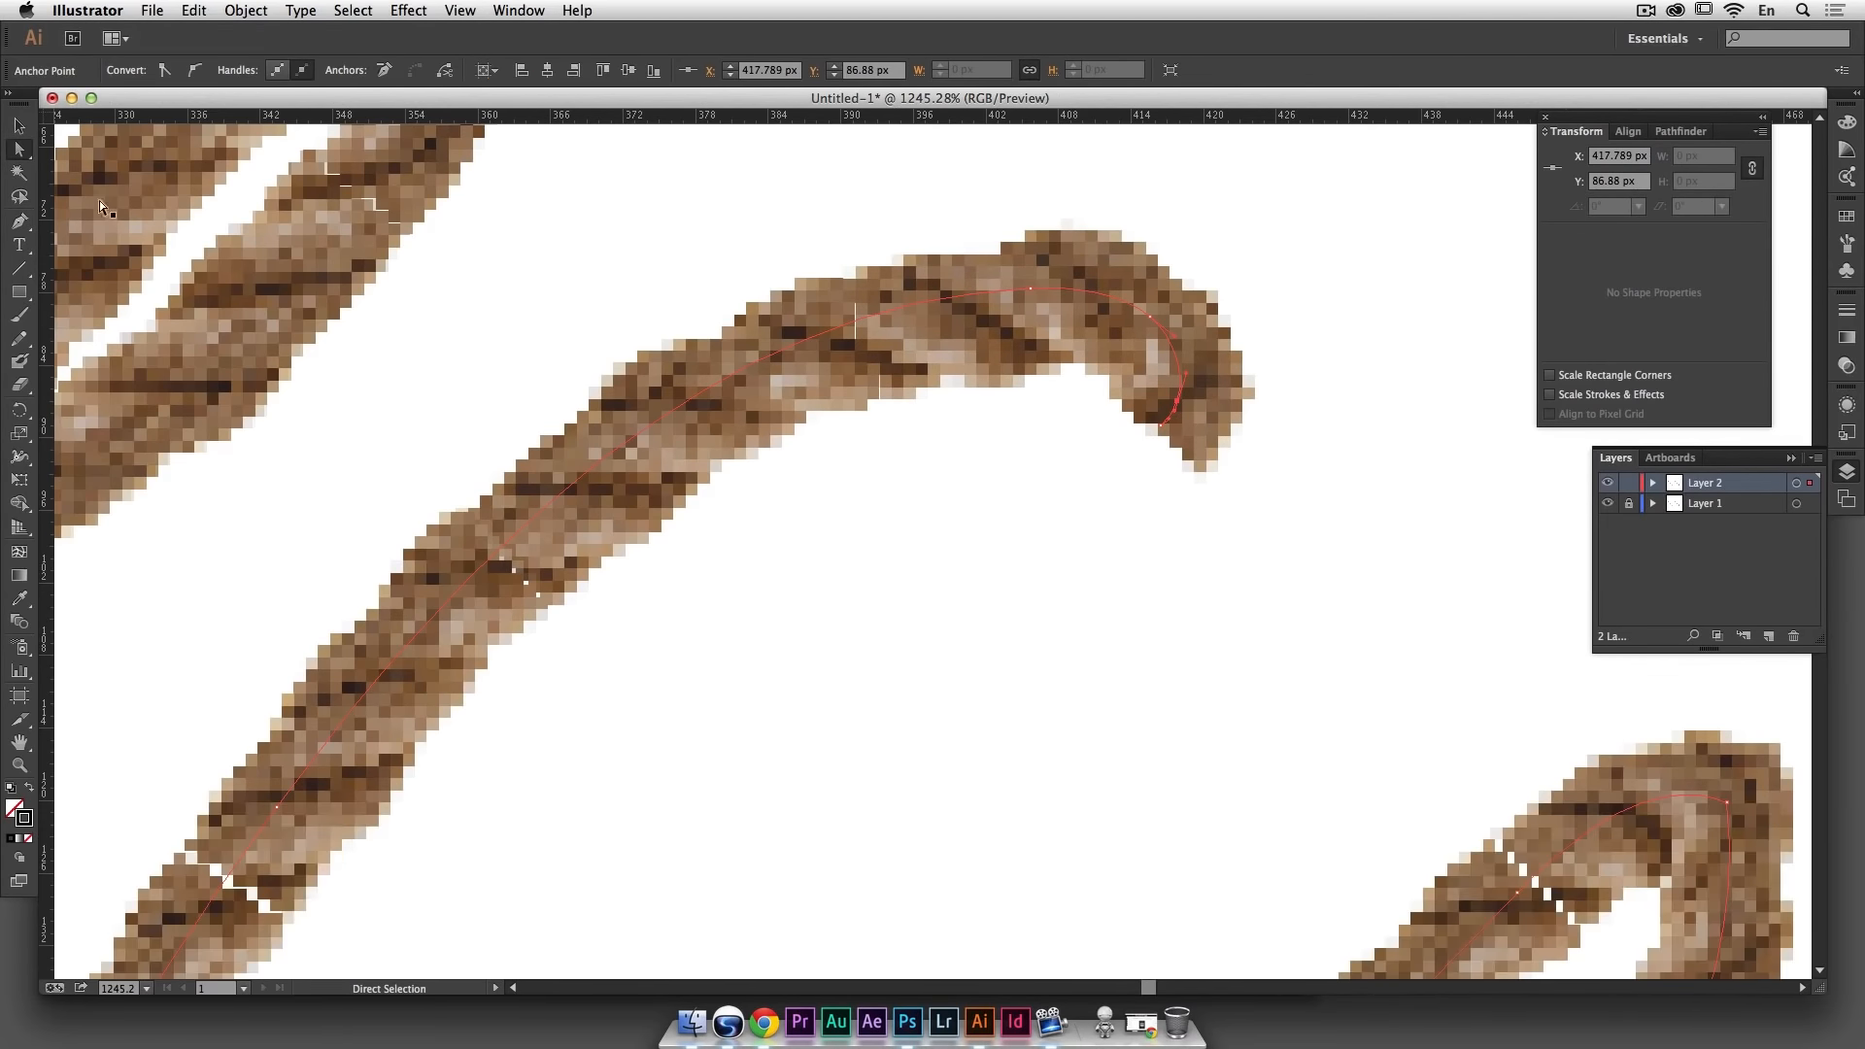
{"action": "left_click", "coordinate": [1159, 428]}
{"action": "key", "text": "BackSpace"}
Step: Add two closely spaced anchor points on the left stroke of the l, just above the pattern gap, with the Pen tool
{"action": "key", "text": "space"}
{"action": "left_click_drag", "start_coordinate": [595, 778], "coordinate": [1107, 362]}
{"action": "key", "text": "super+minus"}
{"action": "key", "text": "super+minus"}
{"action": "key", "text": "super+minus"}
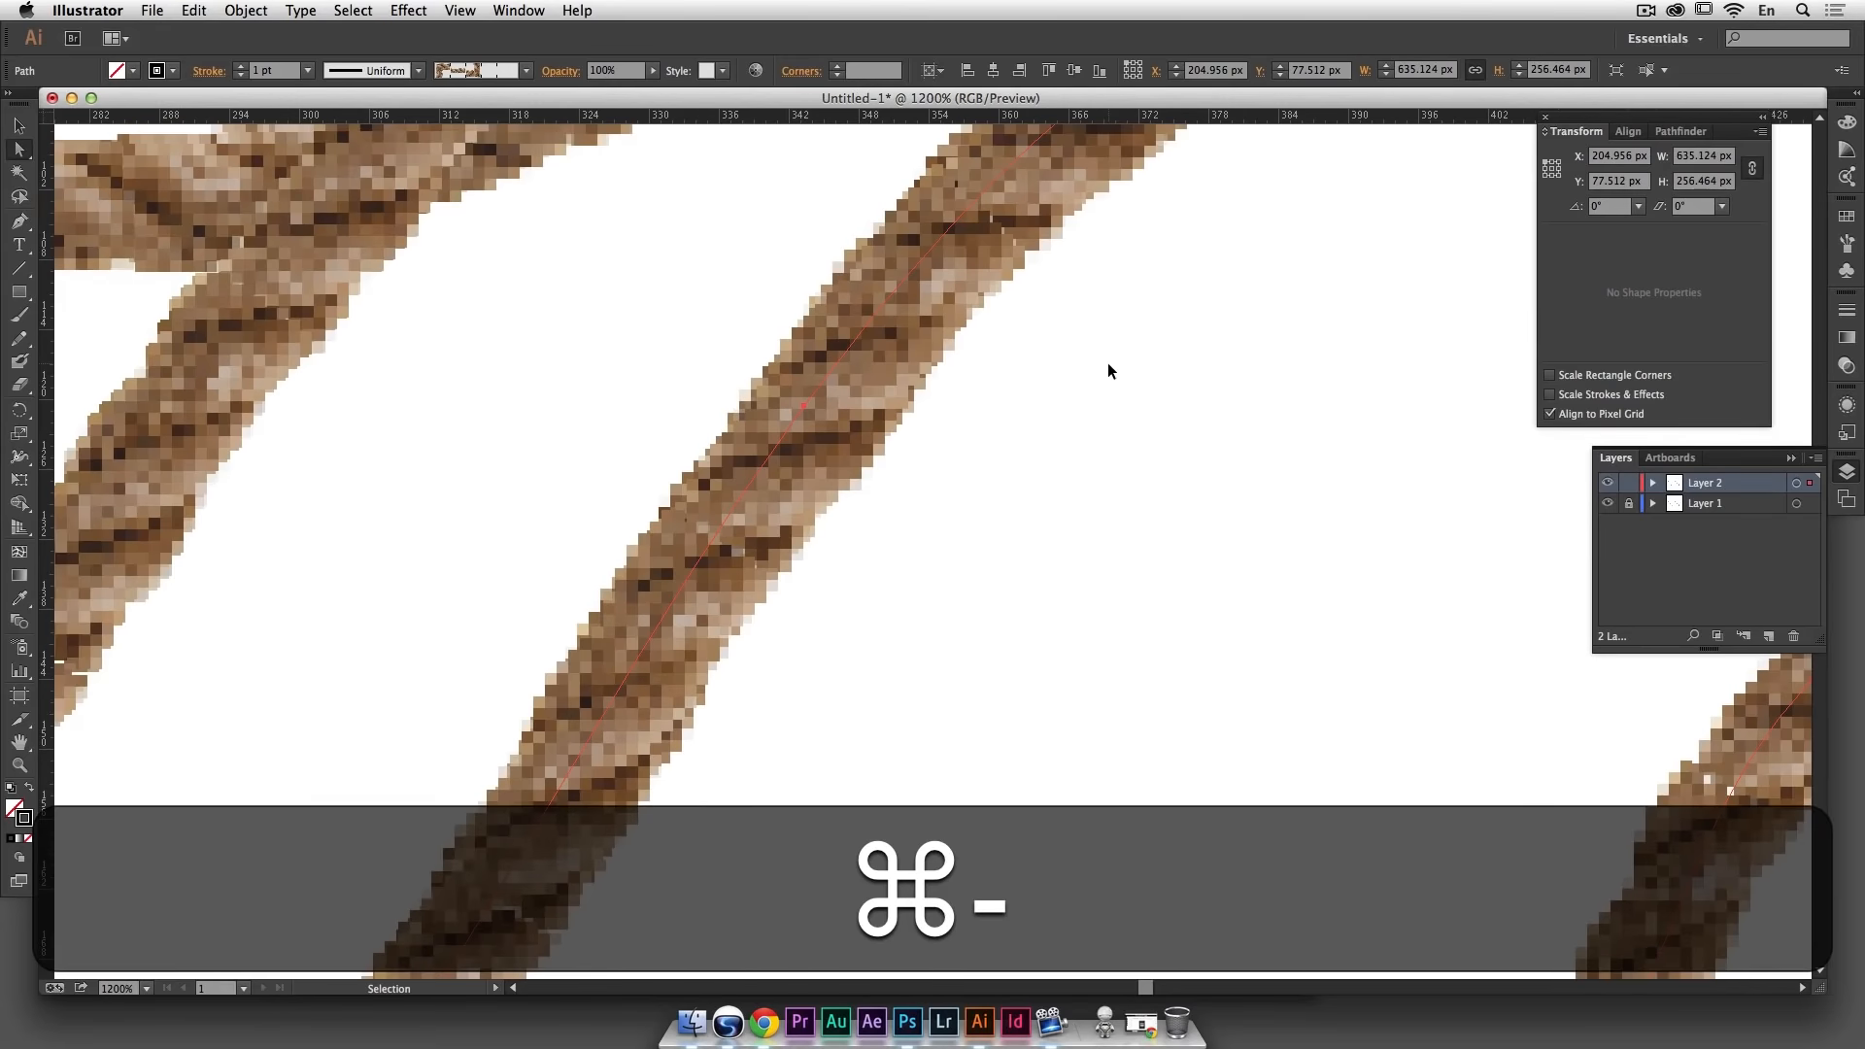
{"action": "key", "text": "space"}
{"action": "left_click_drag", "start_coordinate": [1055, 643], "coordinate": [1153, 349]}
{"action": "left_click_drag", "start_coordinate": [1049, 487], "coordinate": [895, 400]}
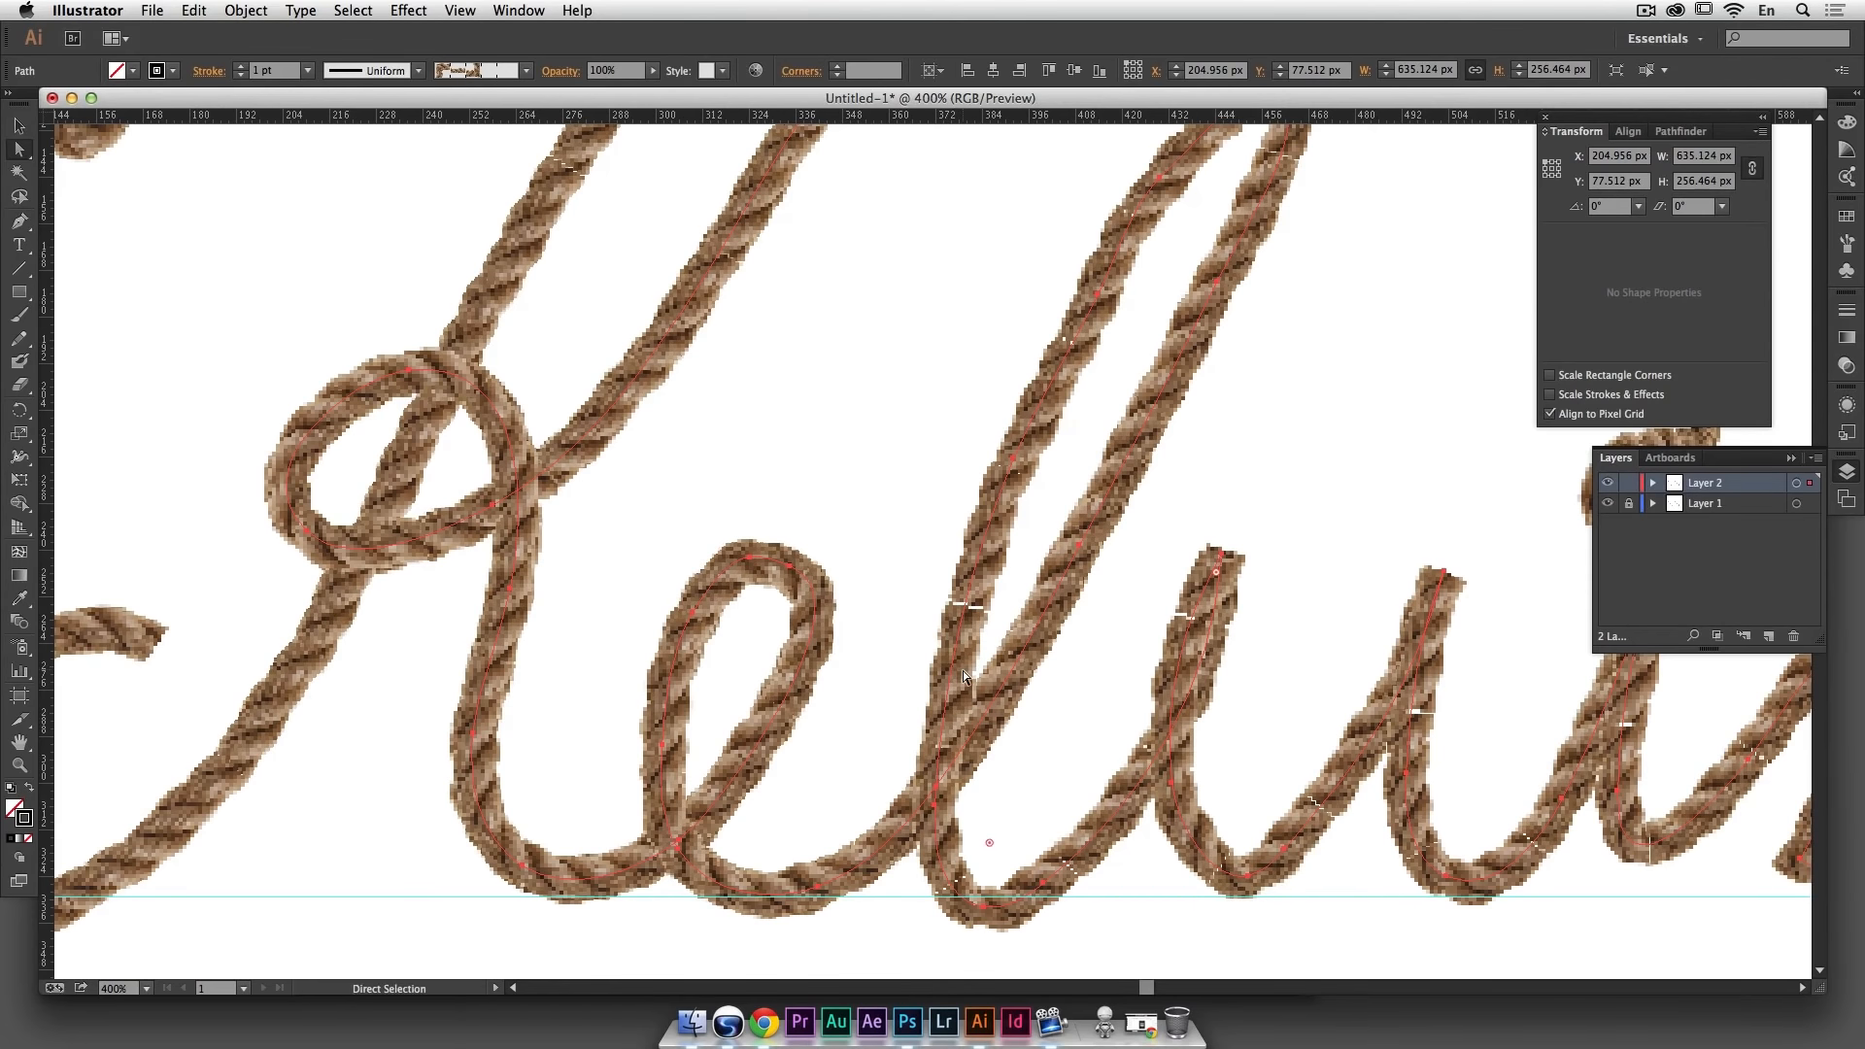
{"action": "key", "text": "p"}
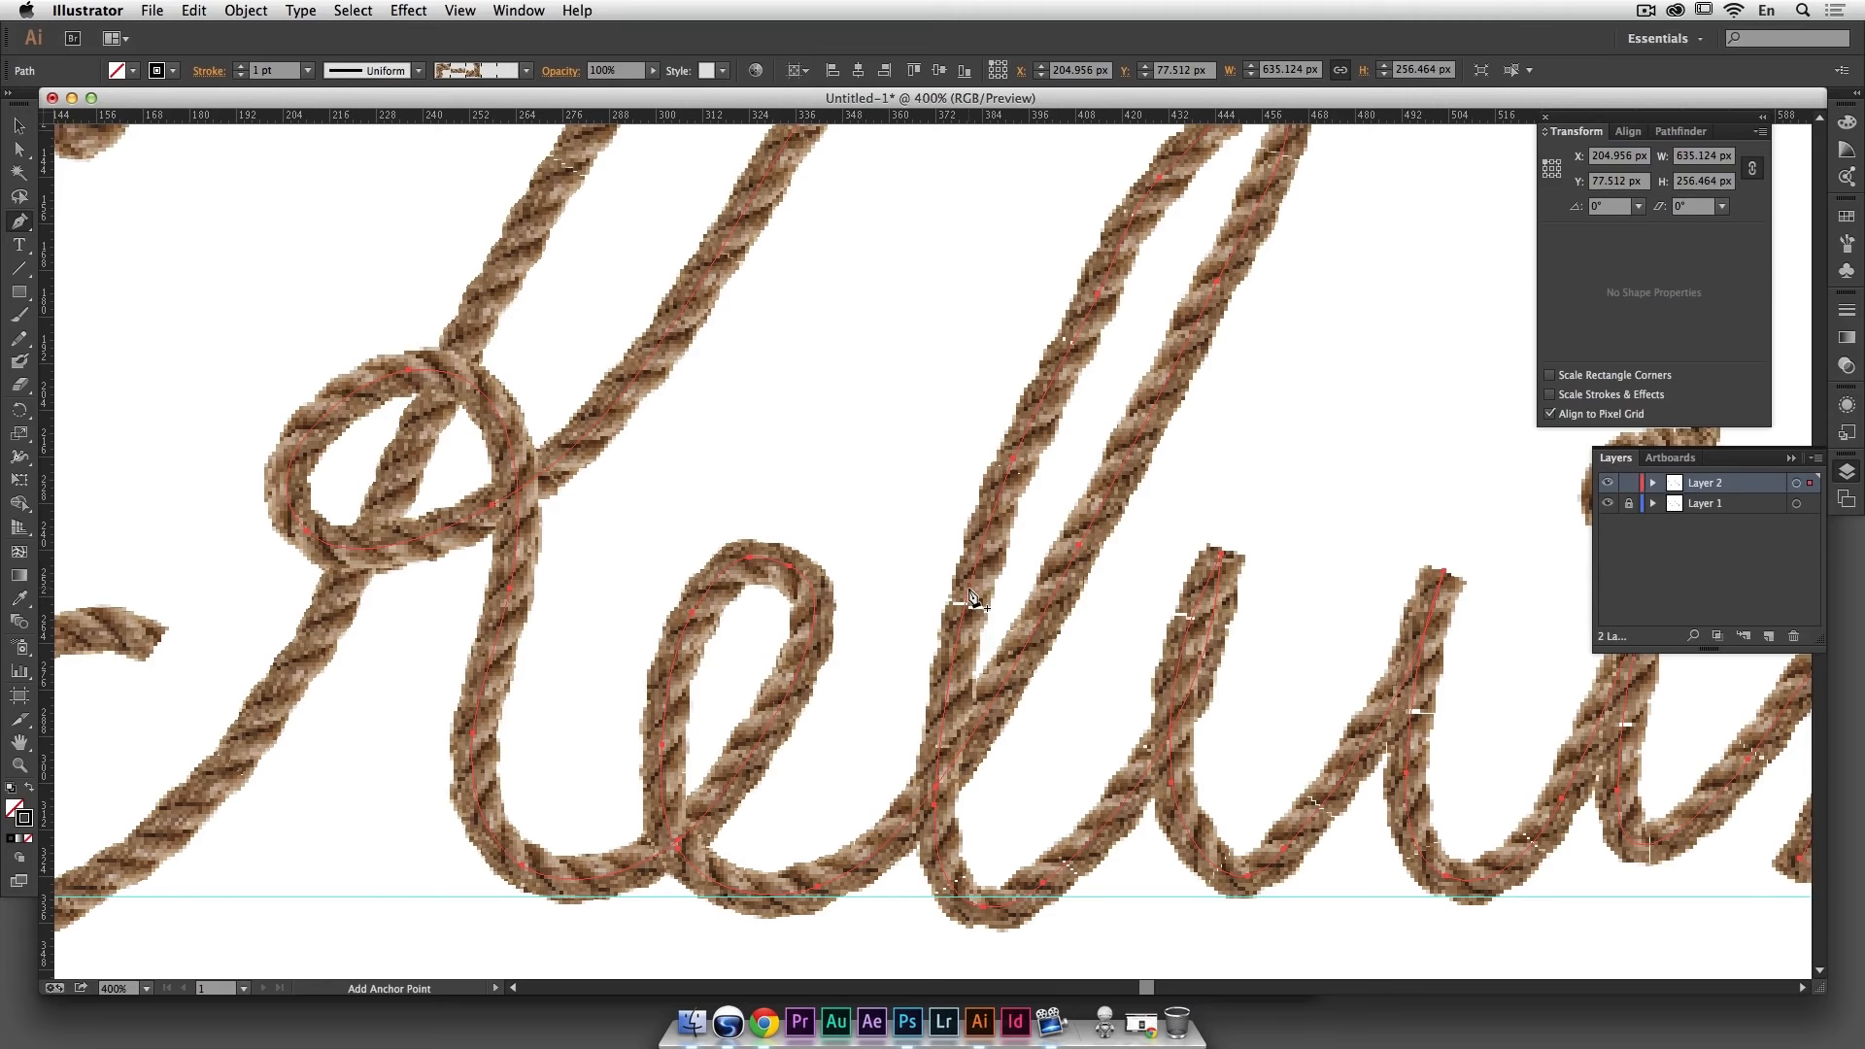
{"action": "left_click", "coordinate": [977, 570]}
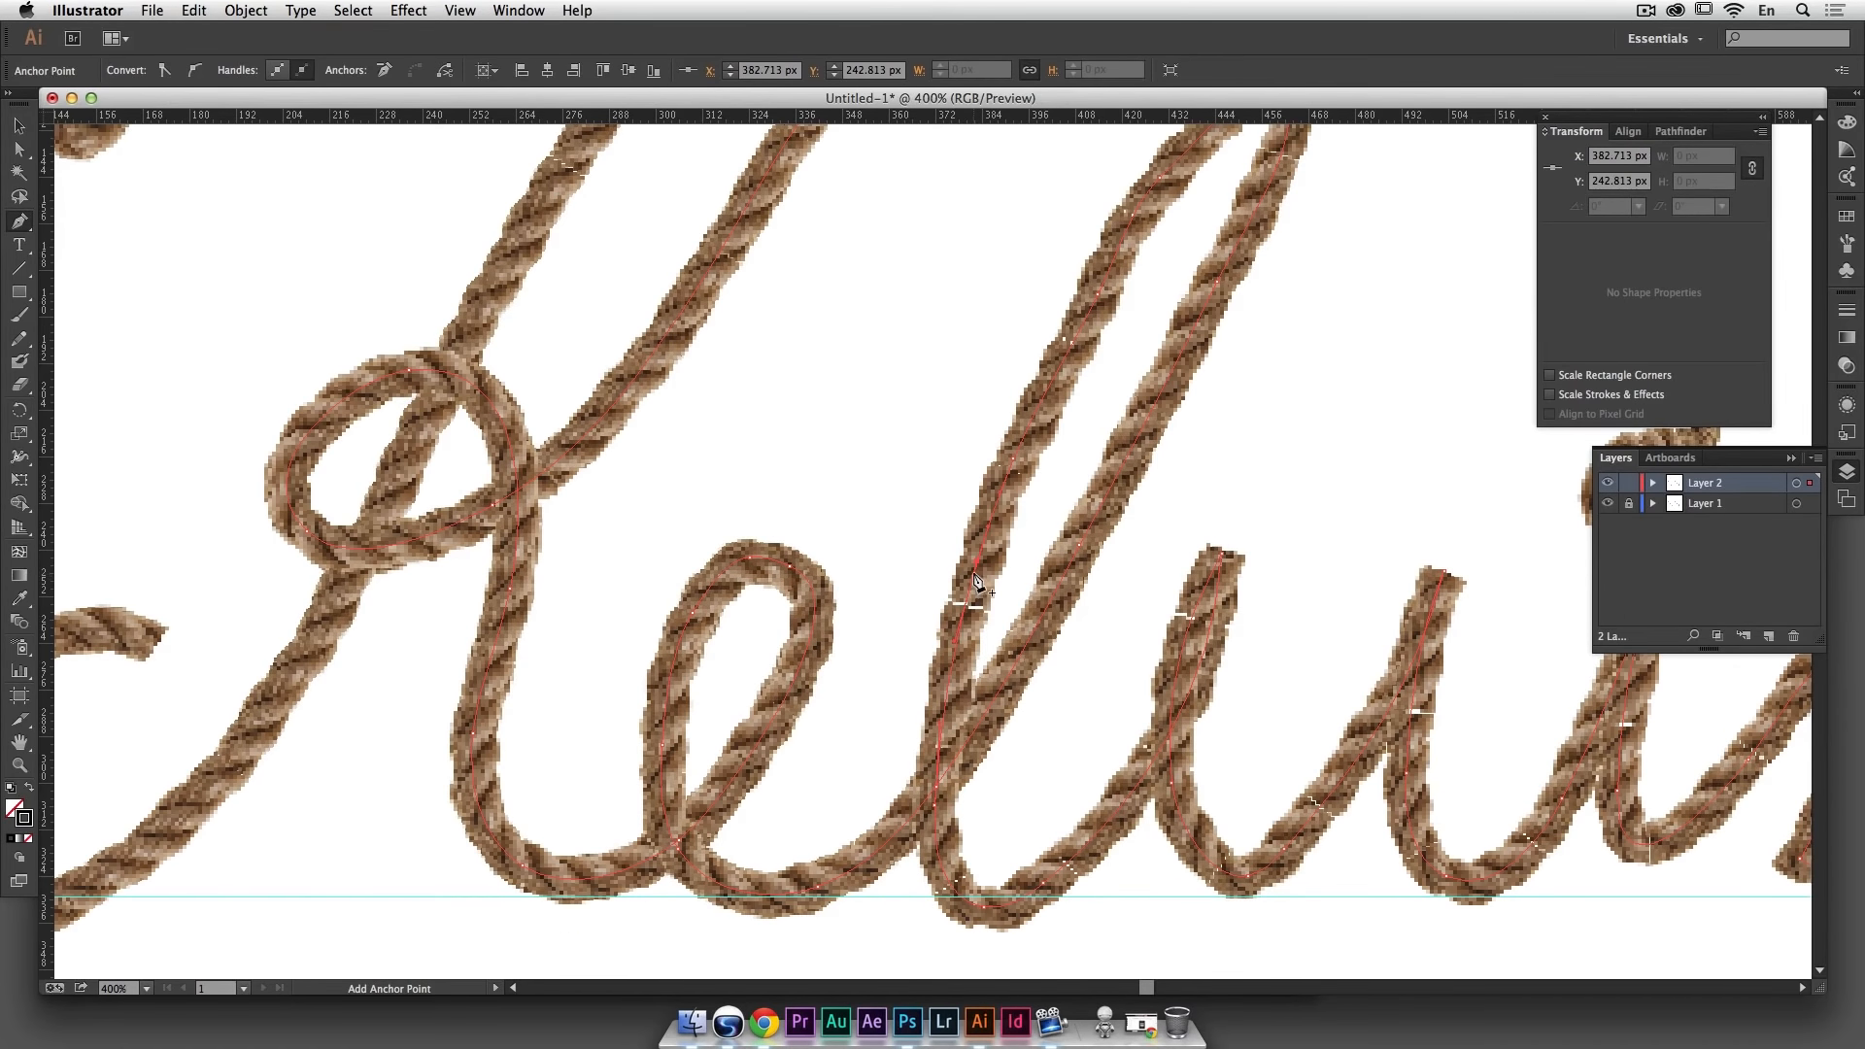
{"action": "left_click", "coordinate": [972, 572]}
Step: Add an anchor point between the two new ones on the l's left stroke and delete it to split the path
{"action": "left_click_drag", "start_coordinate": [915, 510], "coordinate": [1049, 620]}
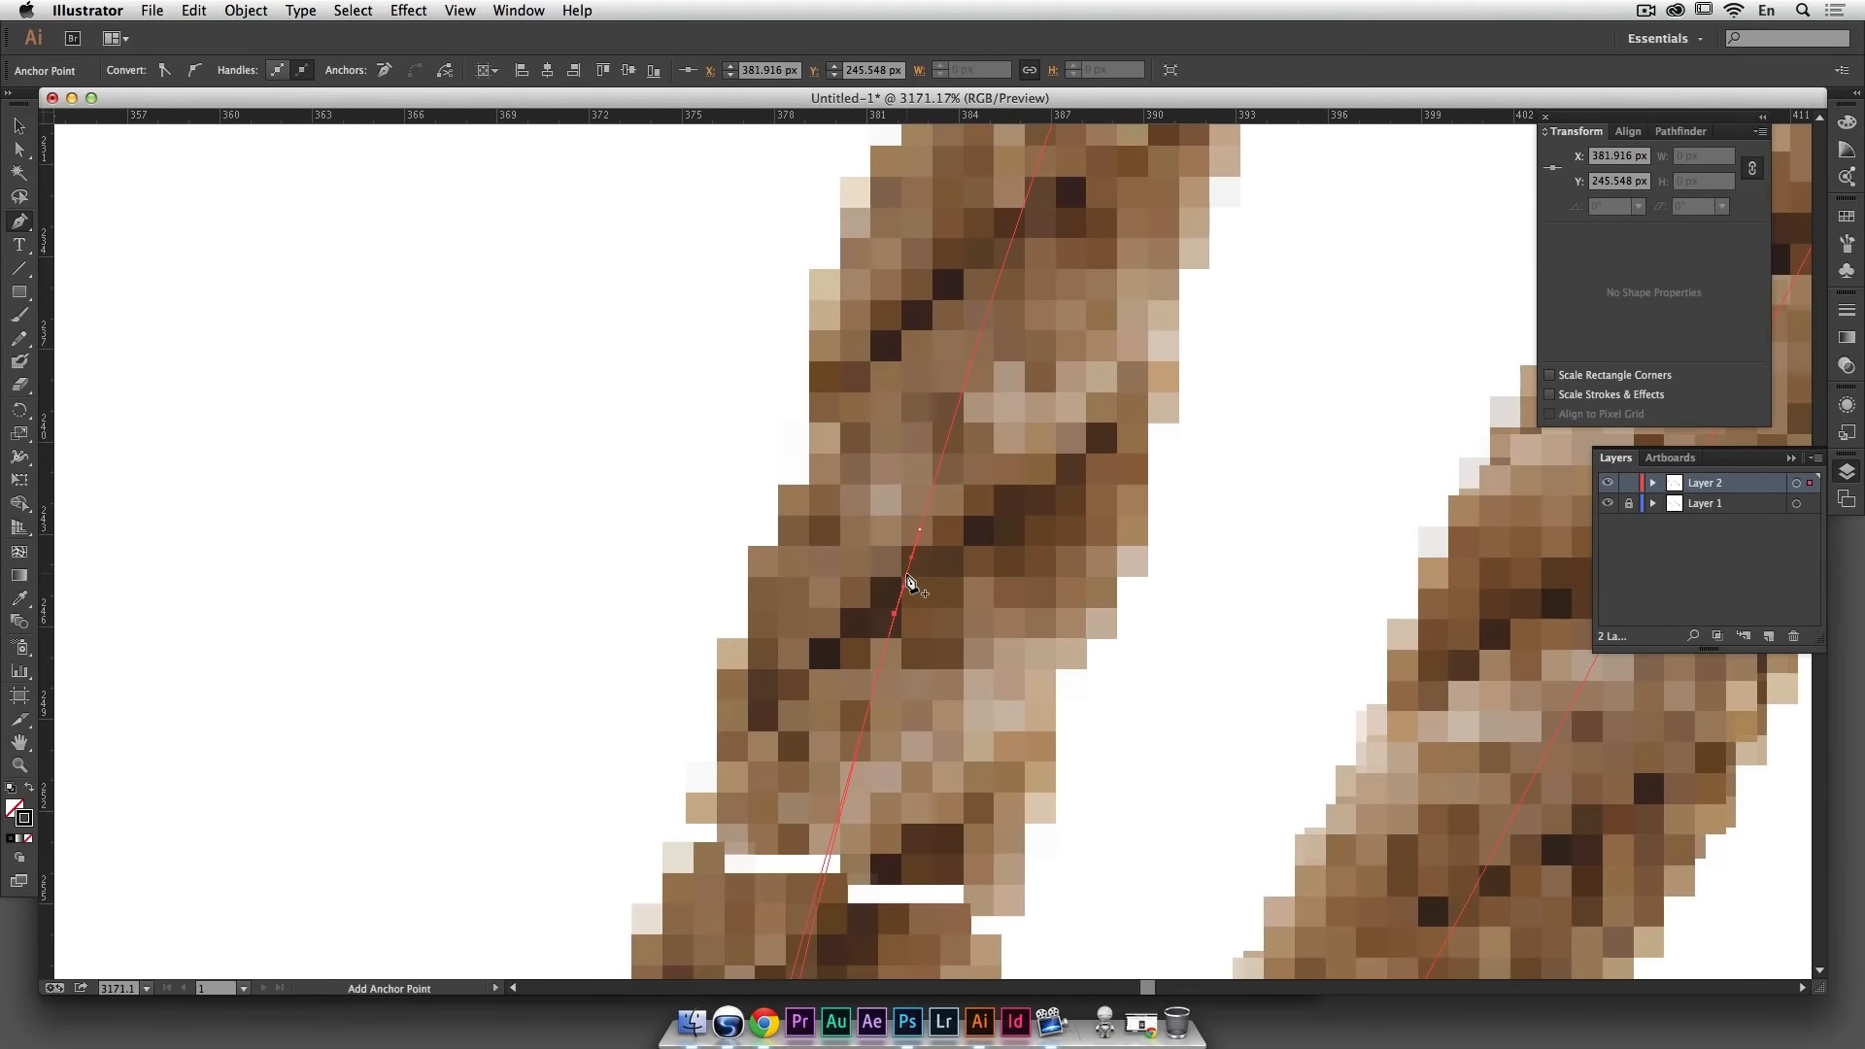
{"action": "left_click", "coordinate": [907, 577]}
{"action": "key", "text": "BackSpace"}
Step: Add an anchor point just below the tip of the l's loop, on its right side
{"action": "key", "text": "super+minus"}
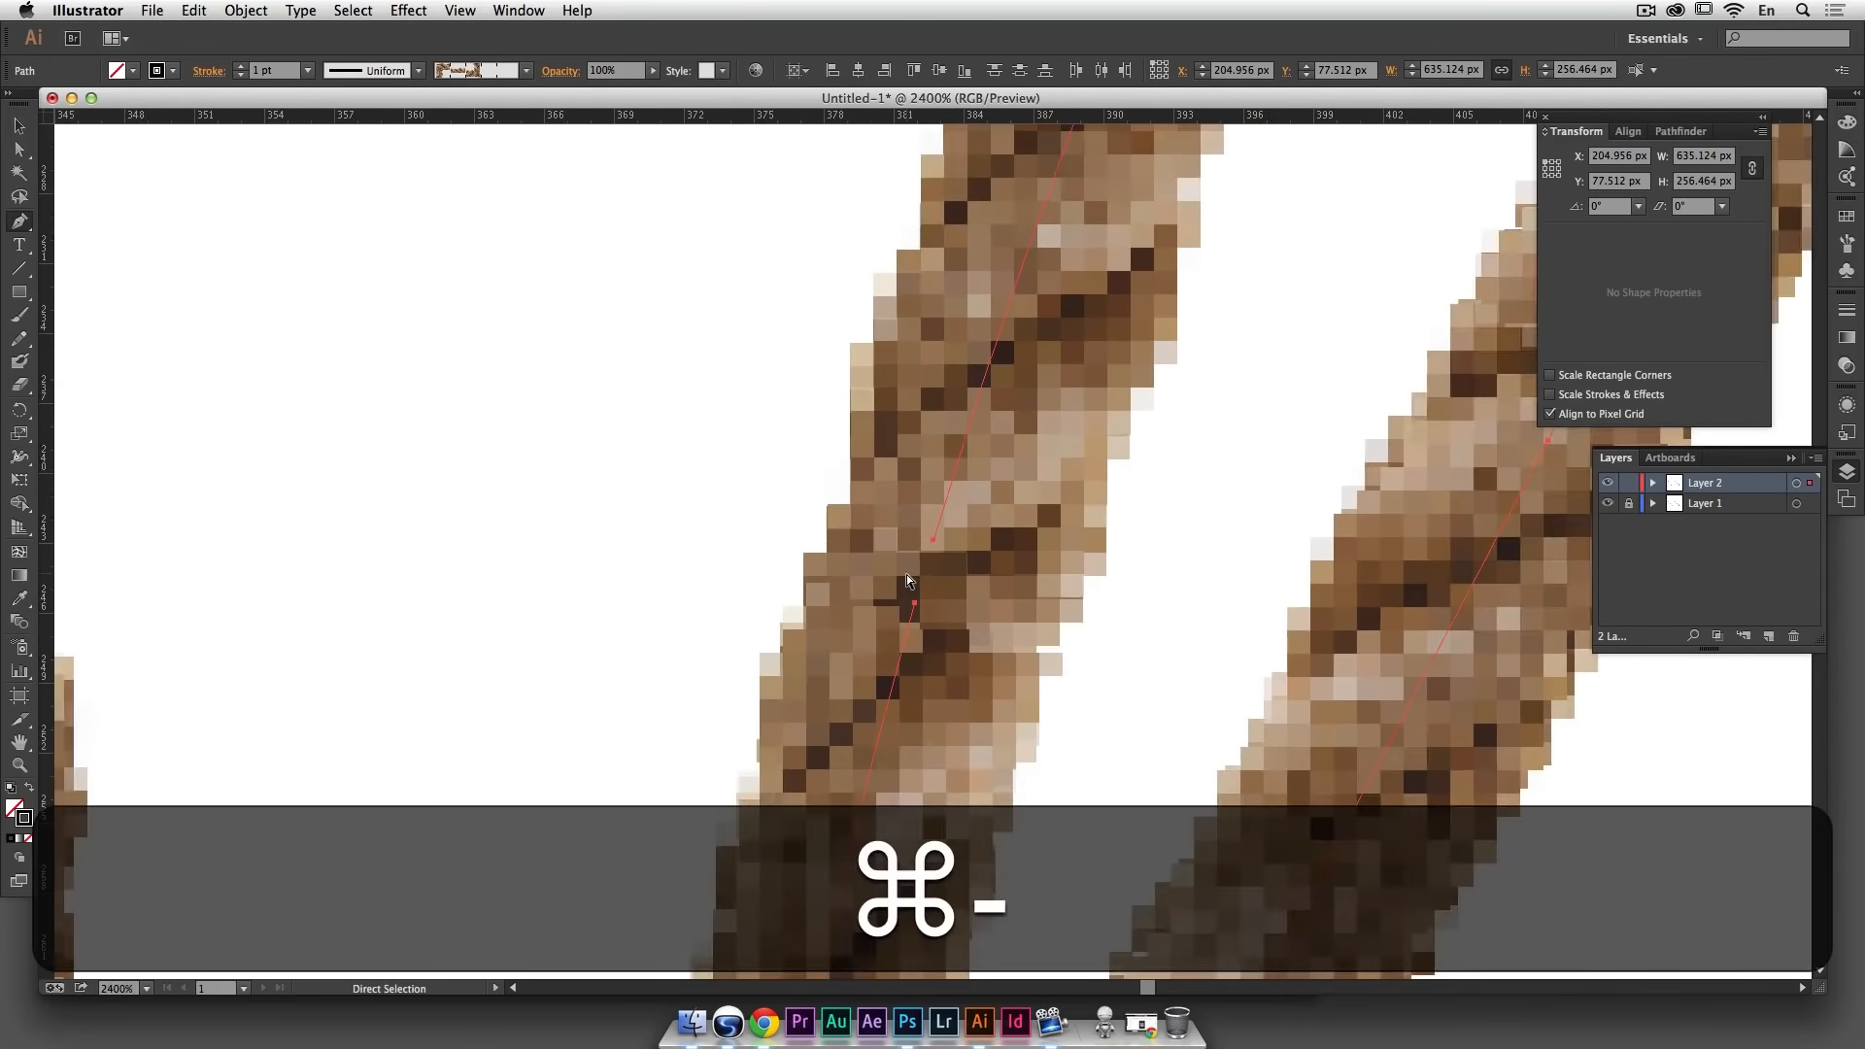
{"action": "key", "text": "super+minus"}
{"action": "key", "text": "super+minus"}
{"action": "key", "text": "super+minus"}
{"action": "key", "text": "super+minus"}
{"action": "key", "text": "super+minus"}
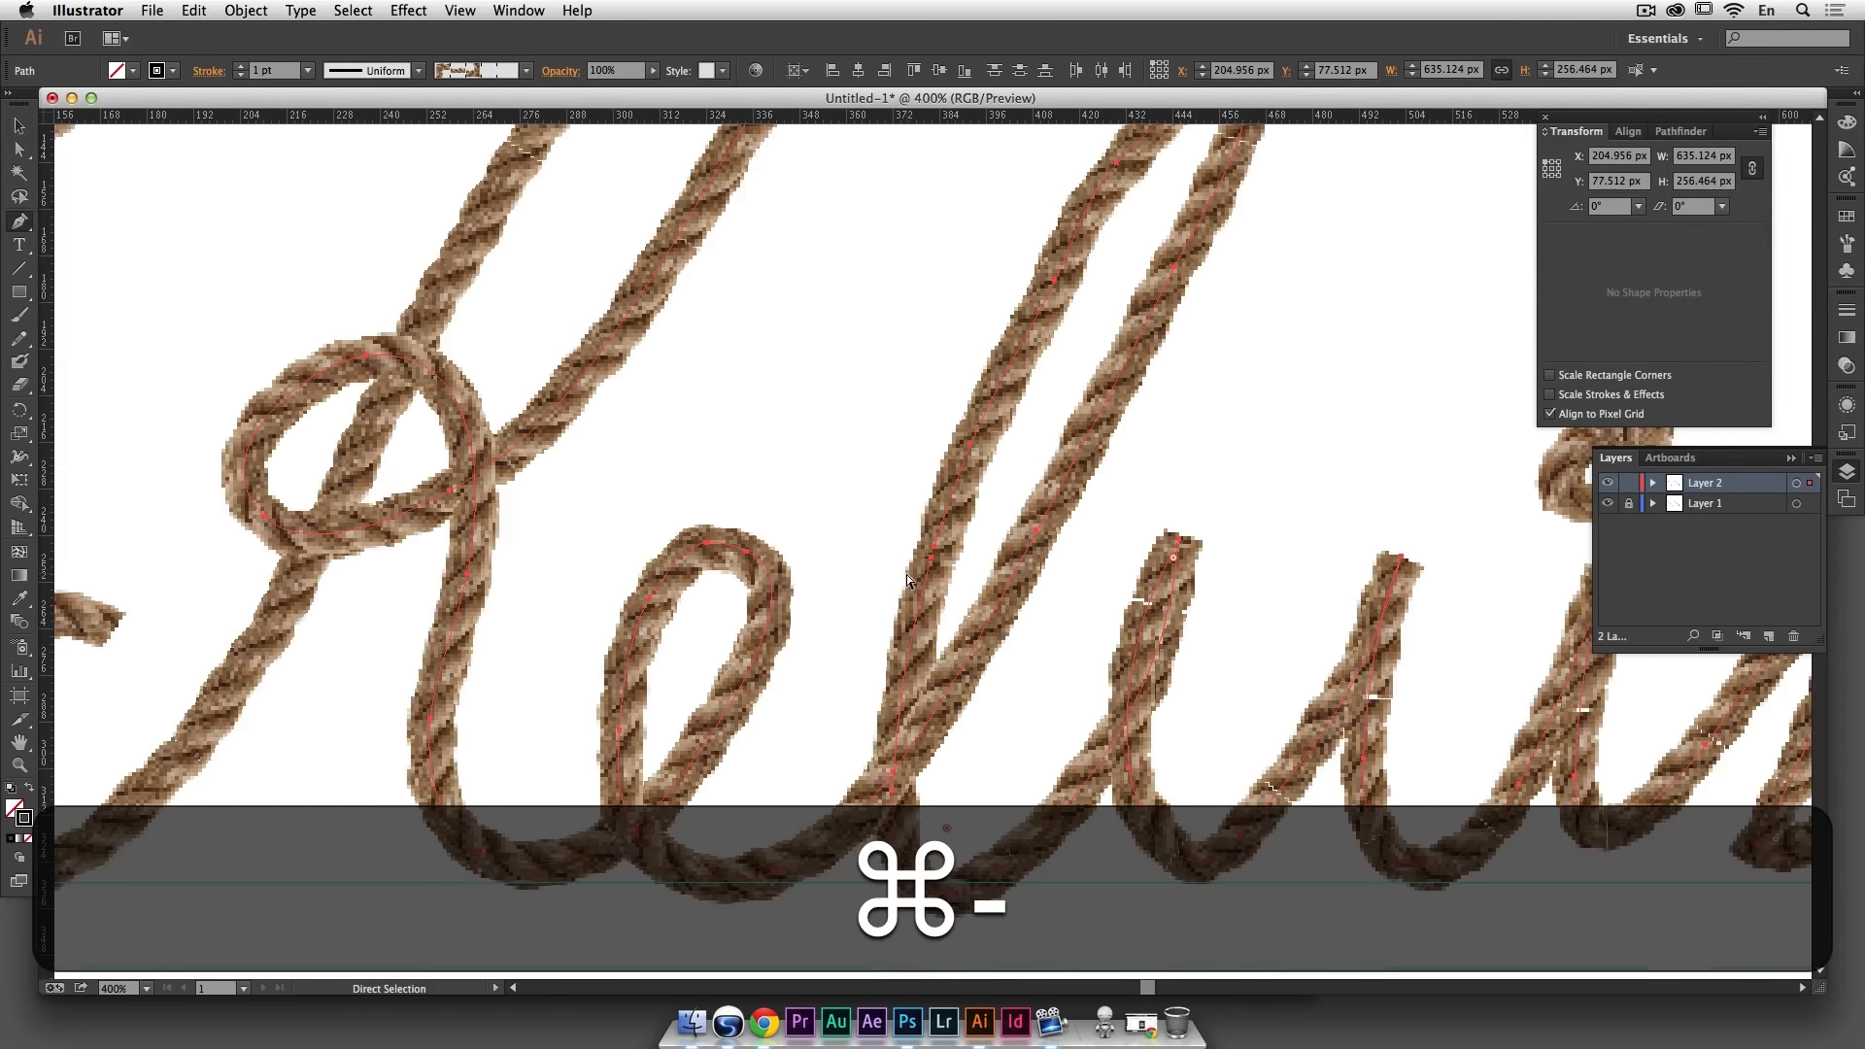
{"action": "key", "text": "super+minus"}
{"action": "left_click_drag", "start_coordinate": [1164, 472], "coordinate": [1081, 478]}
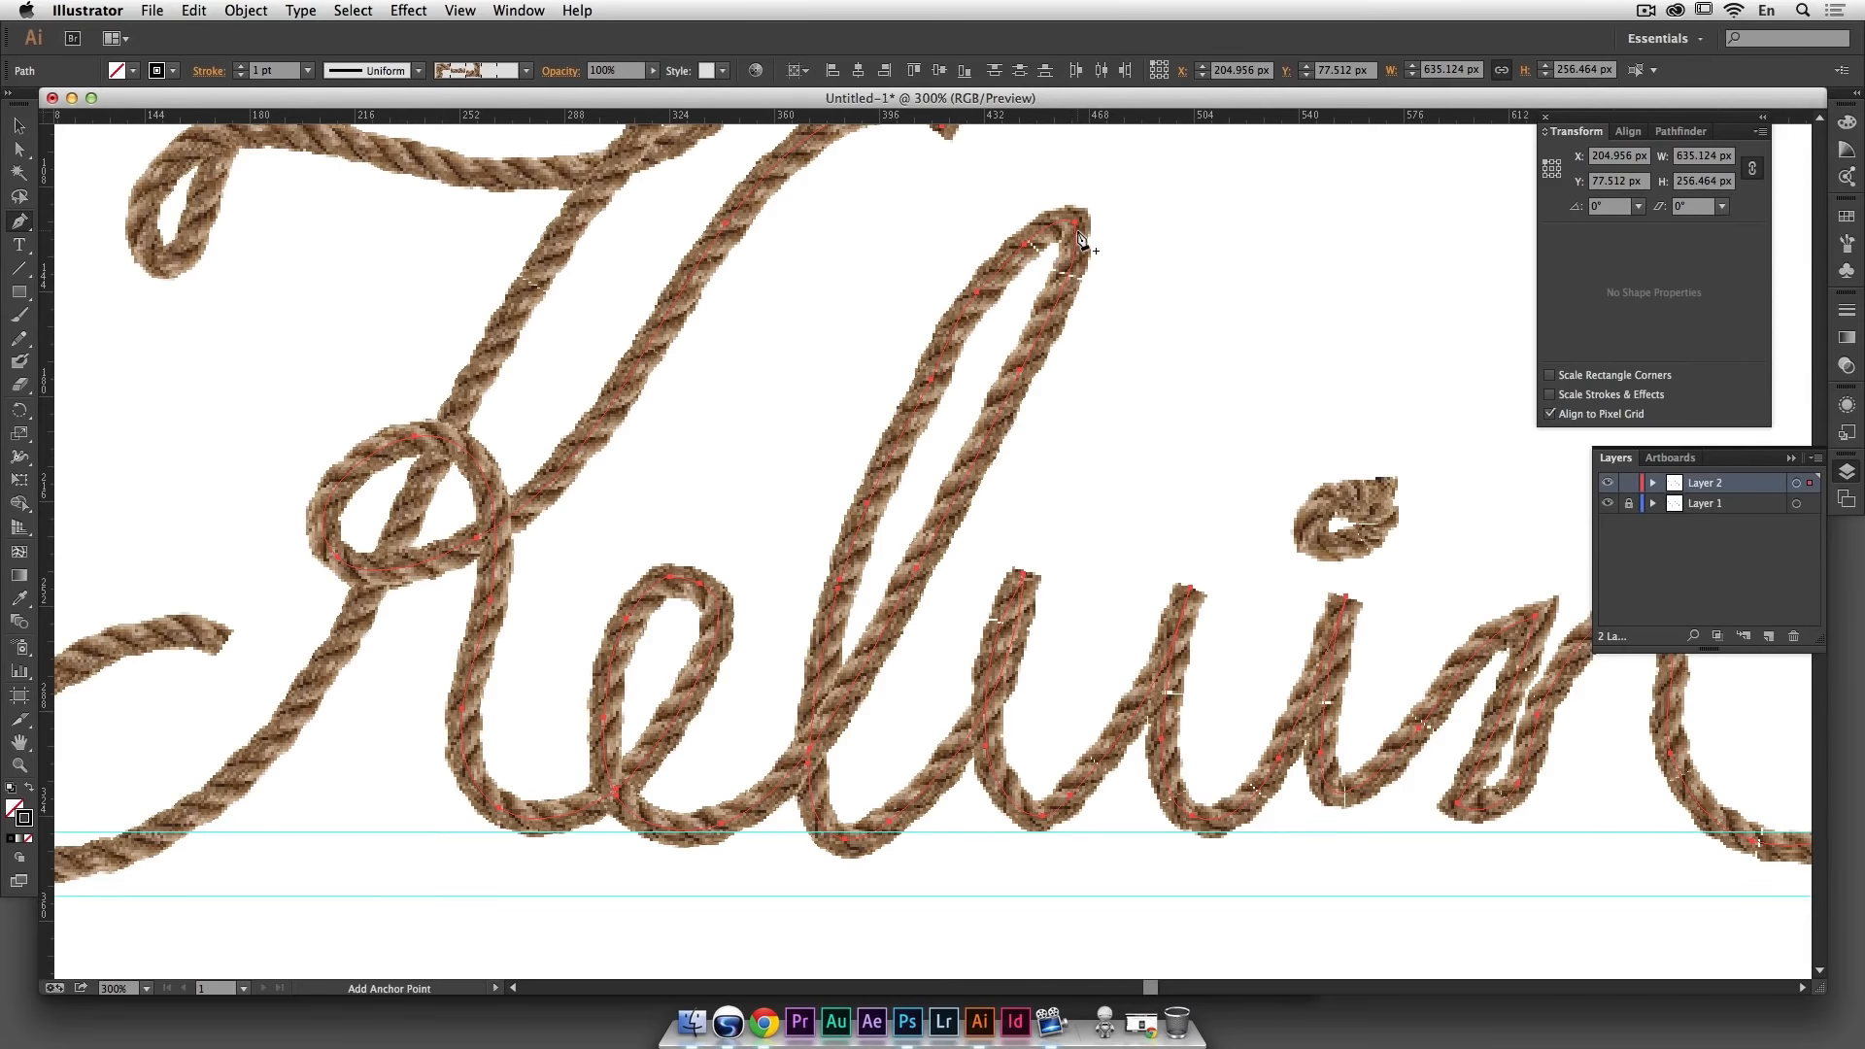
{"action": "key", "text": "super+space"}
{"action": "left_click_drag", "start_coordinate": [1140, 200], "coordinate": [967, 343]}
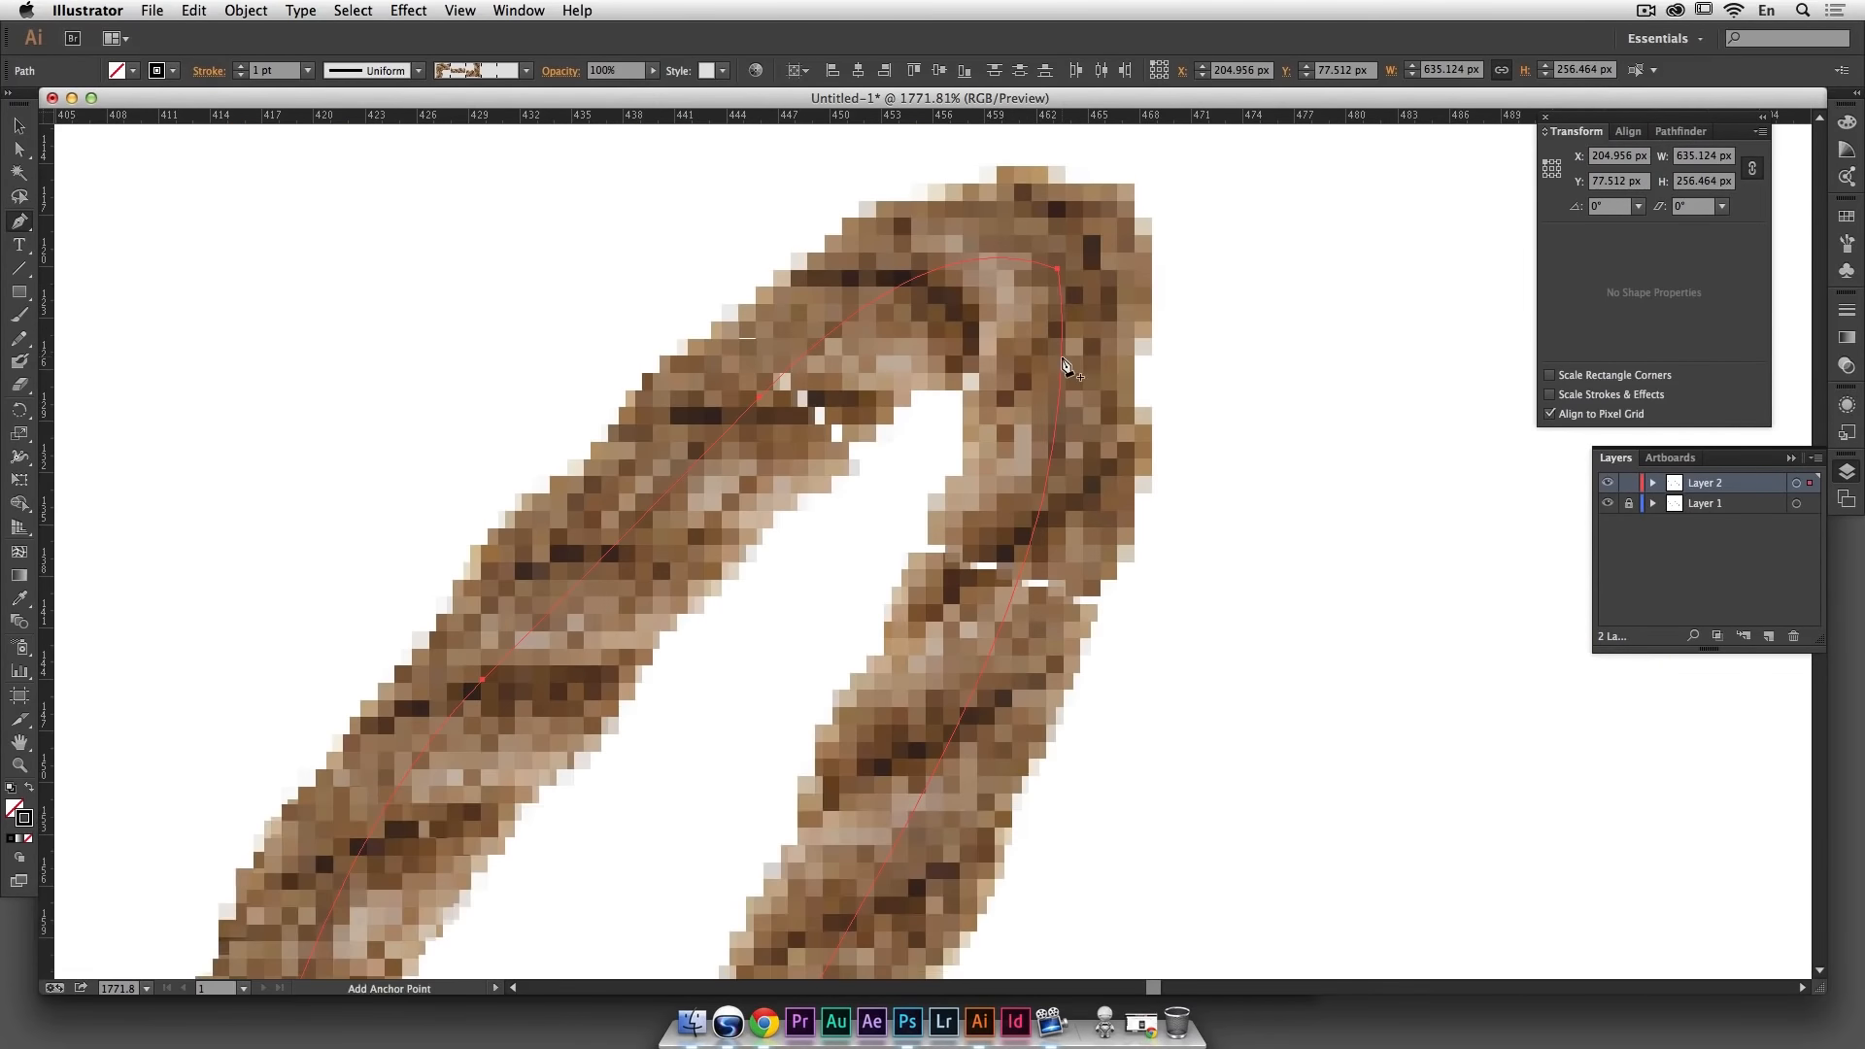
{"action": "left_click", "coordinate": [1061, 290]}
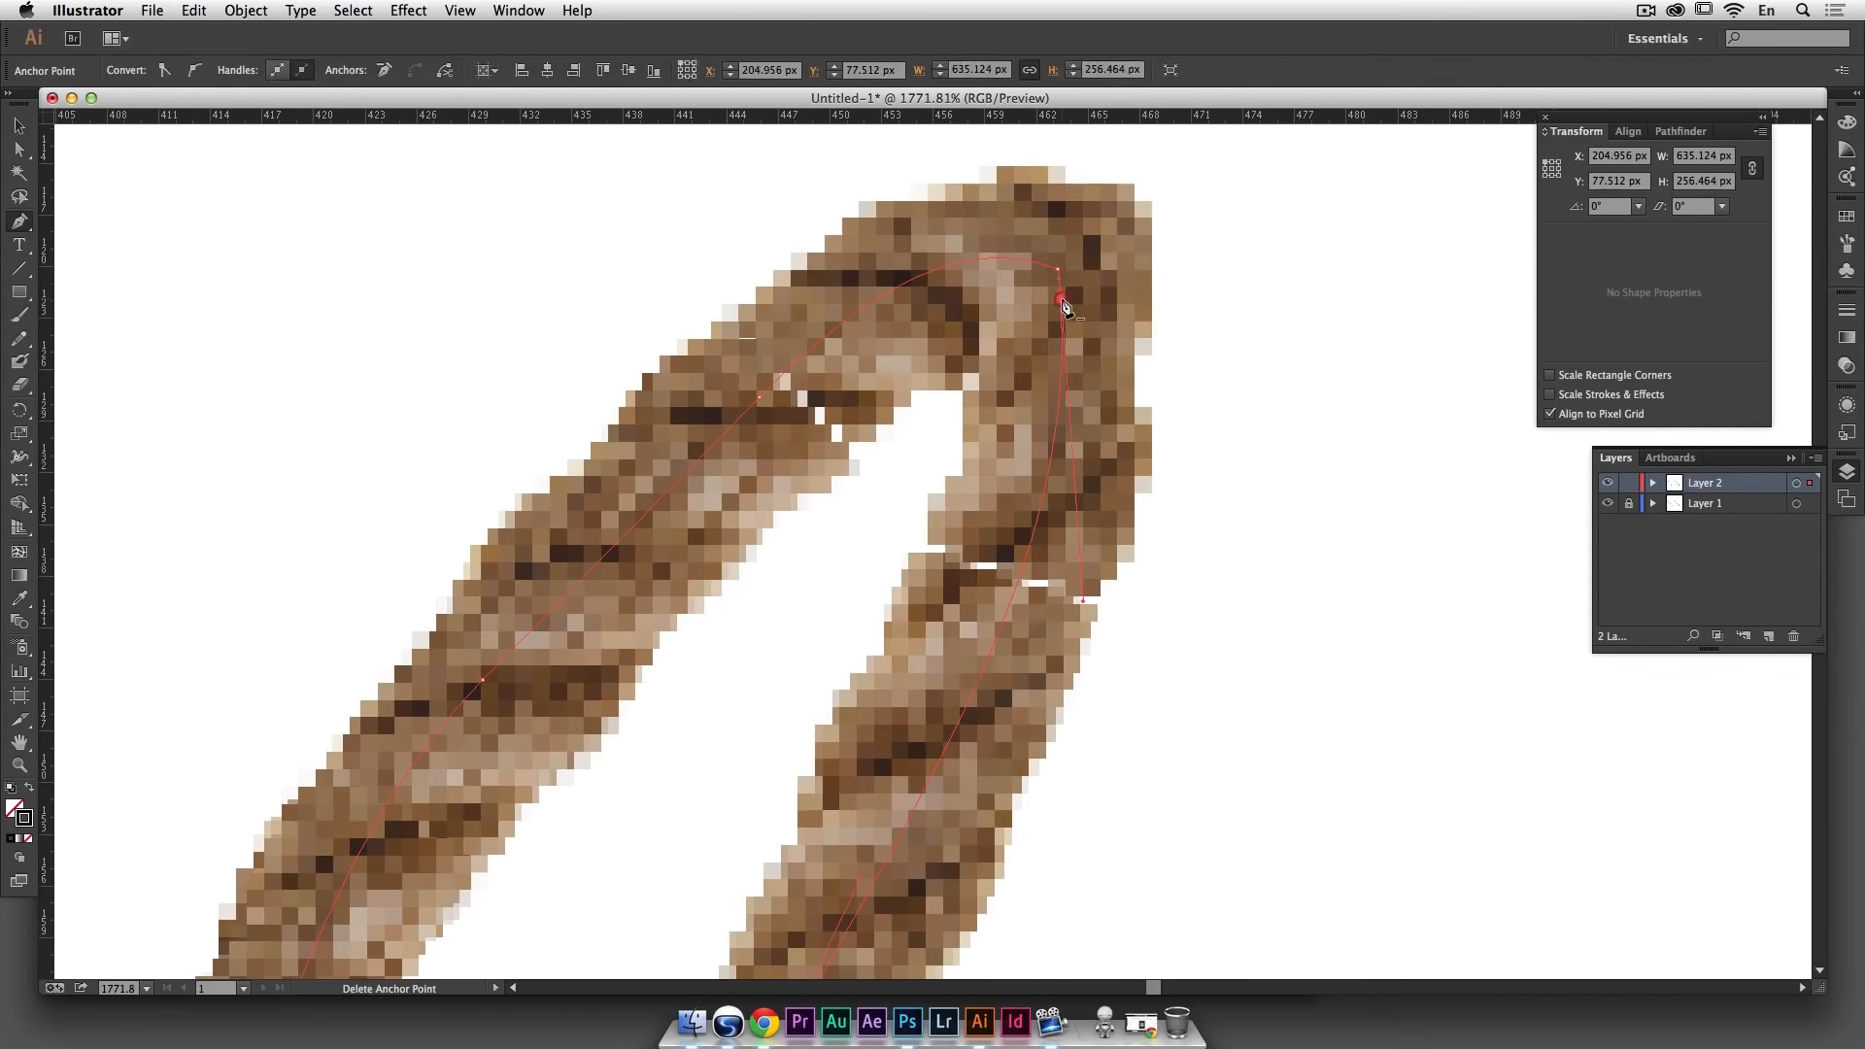
Step: Split the l's path just below the loop tip by adding an anchor point there and deleting it
{"action": "left_click", "coordinate": [1060, 288]}
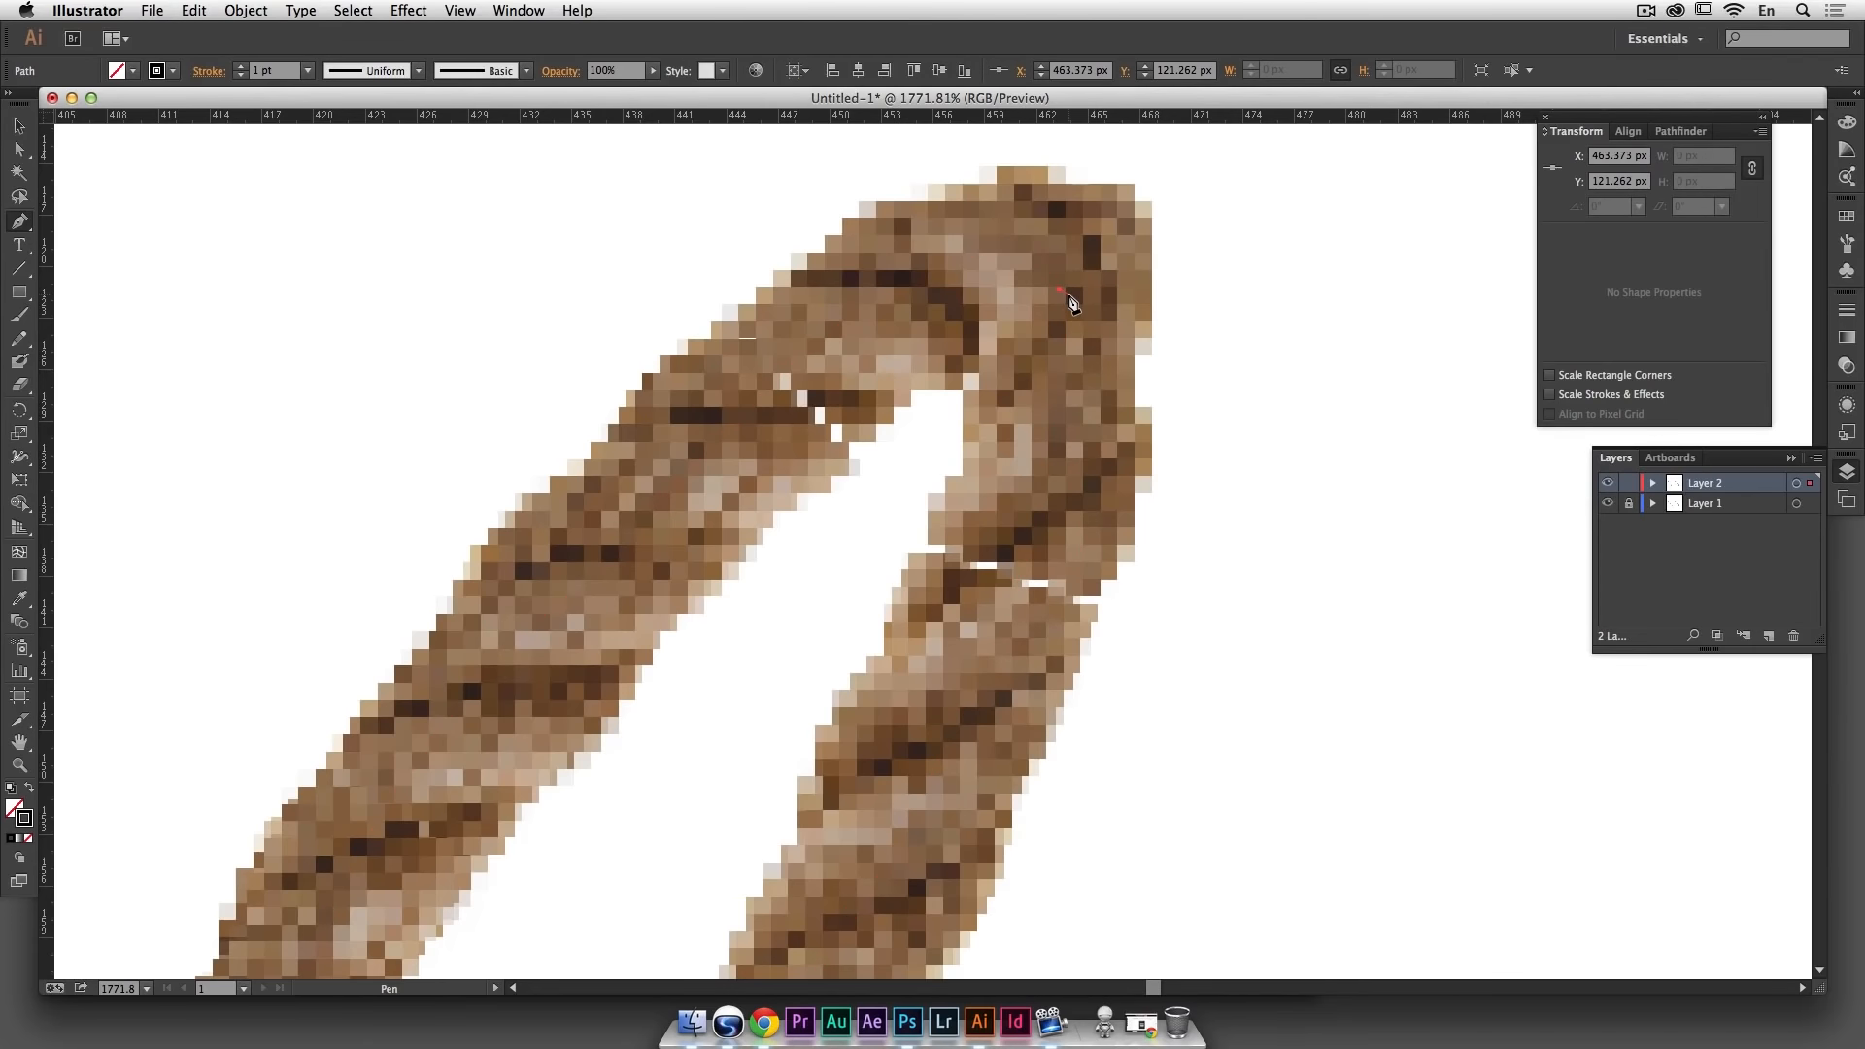
{"action": "key", "text": "super+z"}
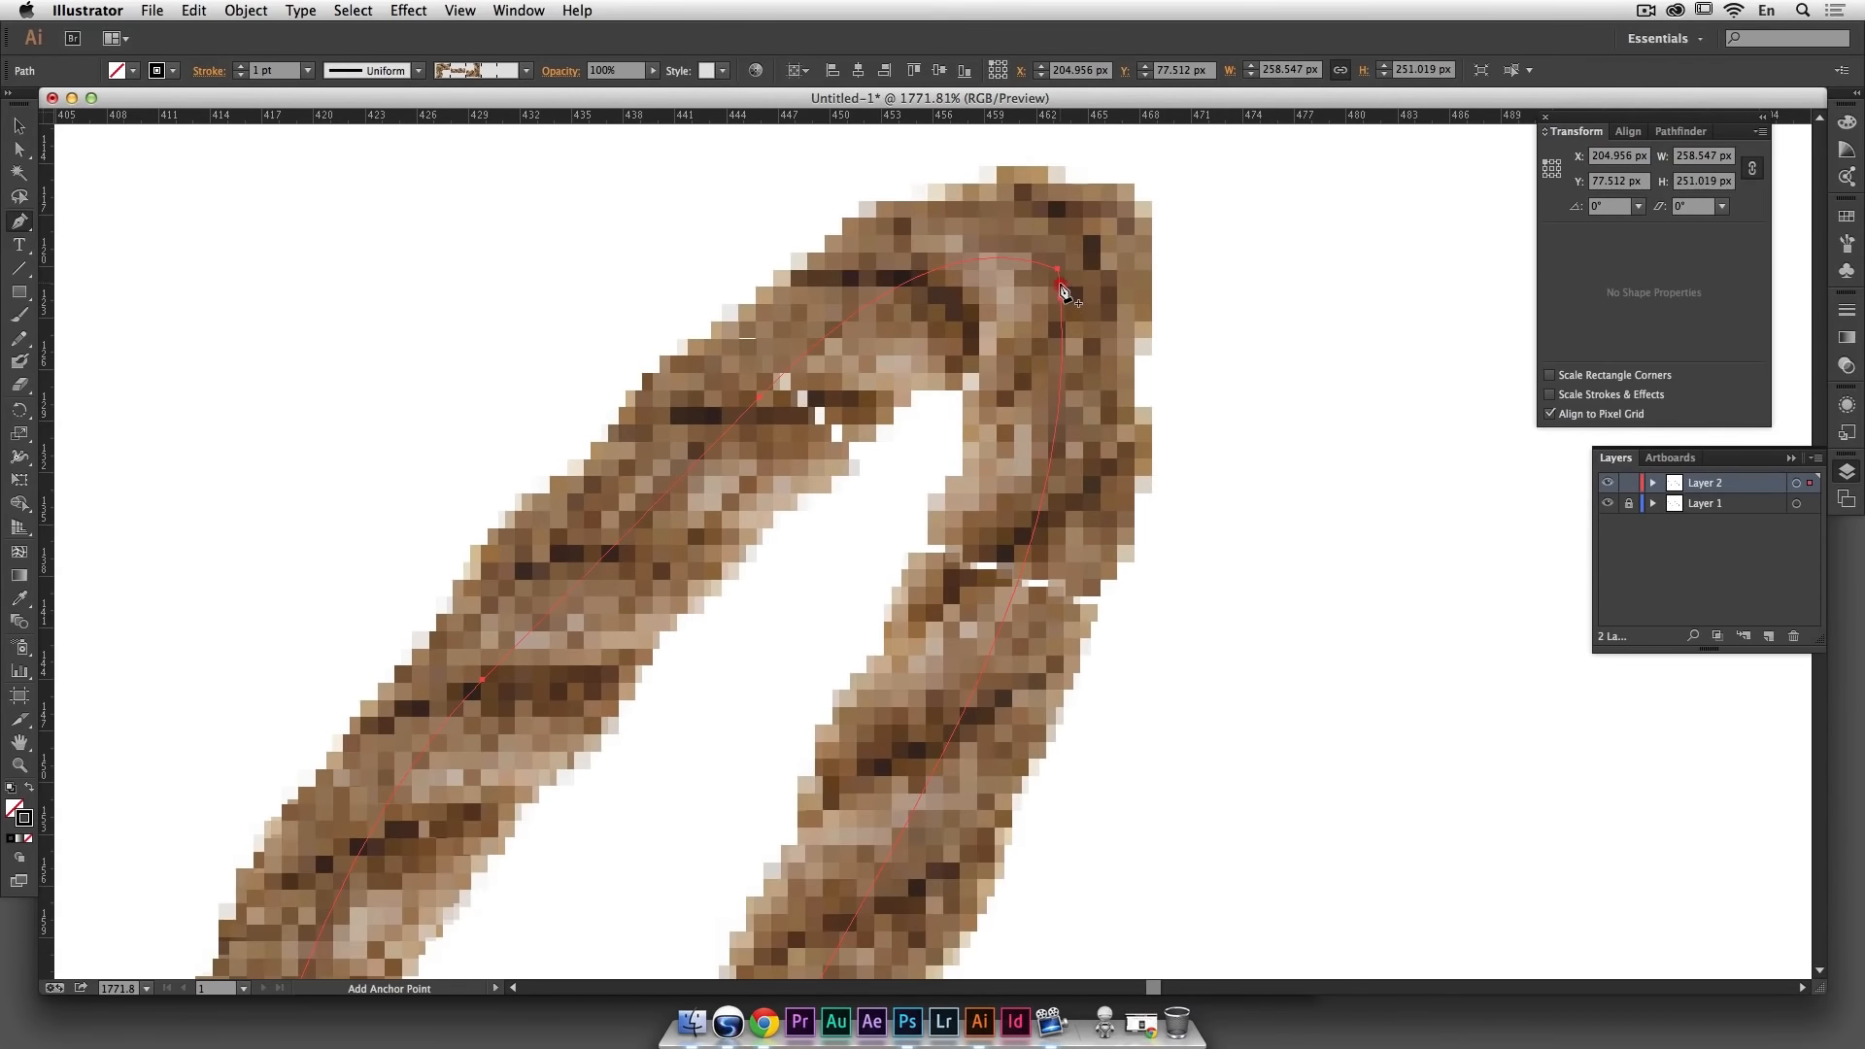
{"action": "left_click", "coordinate": [1061, 288]}
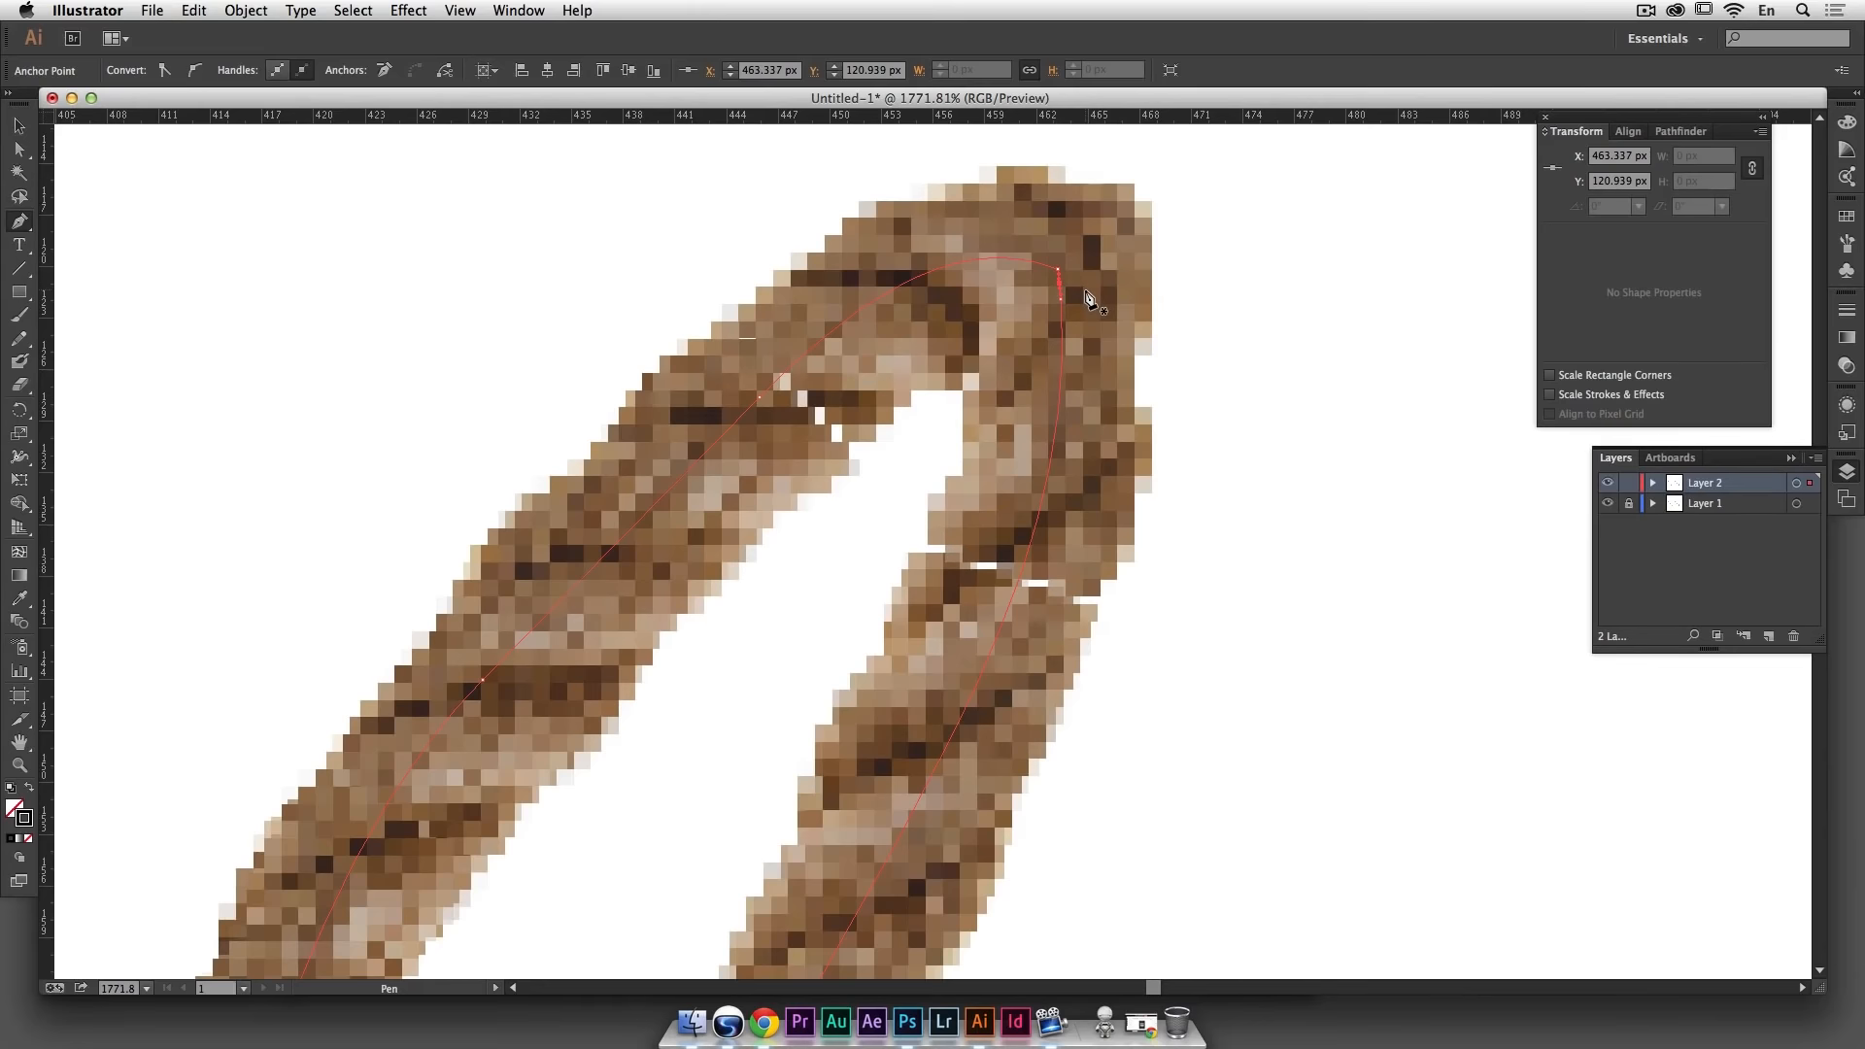
{"action": "key", "text": "BackSpace"}
Step: Select the path through the v and add two adjacent anchor points midway up the v's upstroke
{"action": "key", "text": "super+minus"}
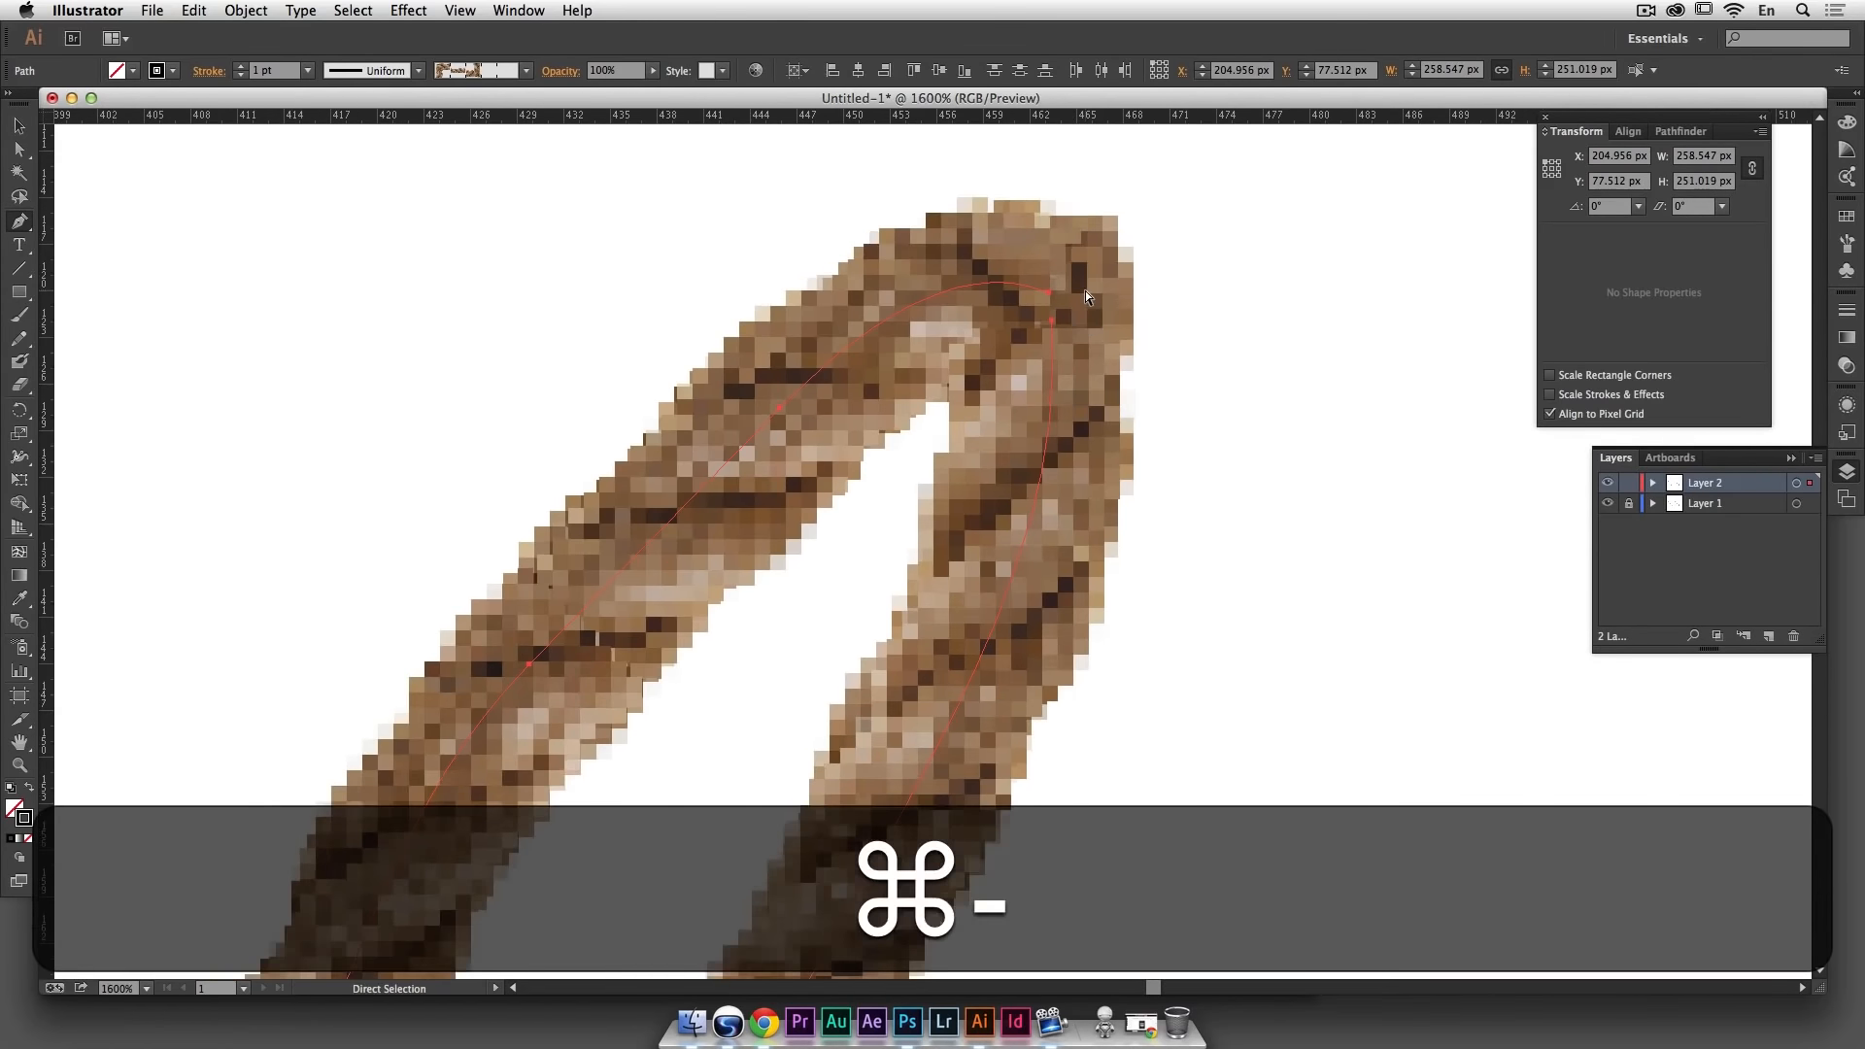
{"action": "key", "text": "super+minus"}
{"action": "key", "text": "super+minus"}
{"action": "left_click_drag", "start_coordinate": [1112, 683], "coordinate": [1291, 271]}
{"action": "left_click_drag", "start_coordinate": [1108, 616], "coordinate": [1298, 159]}
{"action": "left_click_drag", "start_coordinate": [1219, 762], "coordinate": [795, 553]}
{"action": "left_click_drag", "start_coordinate": [923, 559], "coordinate": [853, 525]}
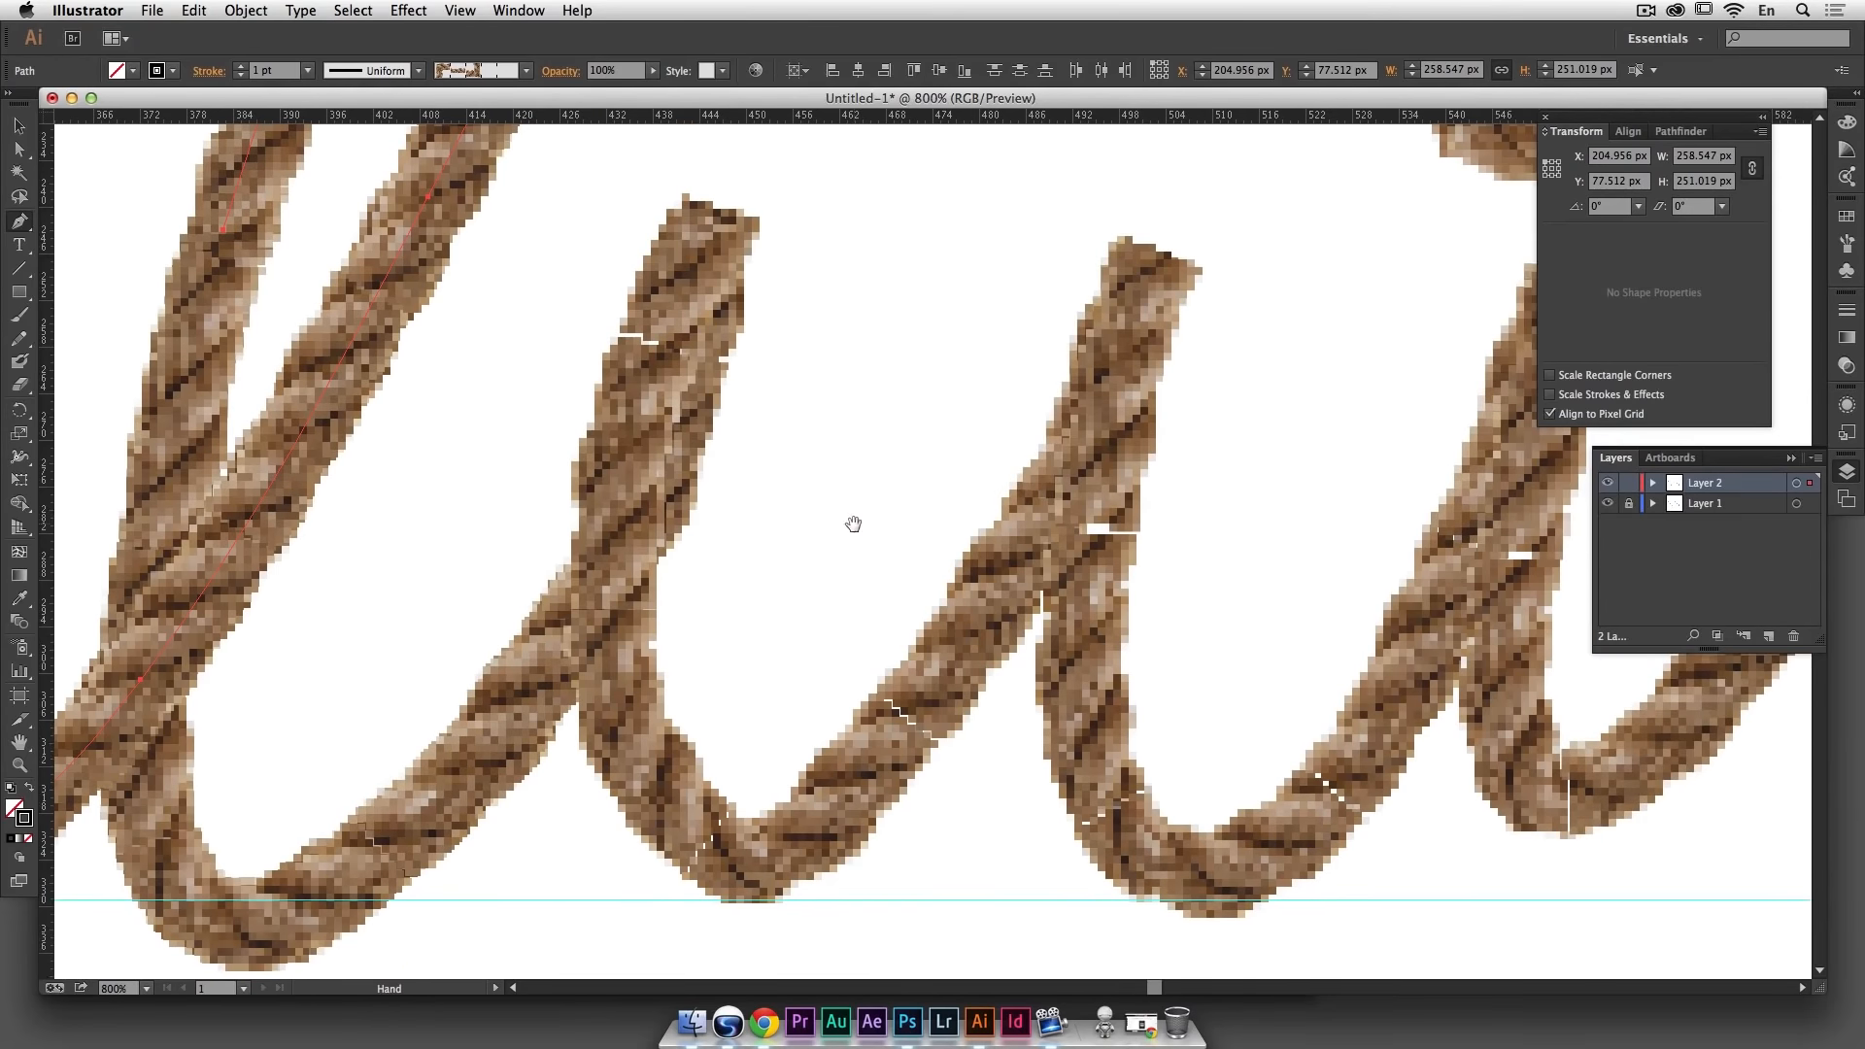
{"action": "left_click", "coordinate": [962, 645], "text": "super"}
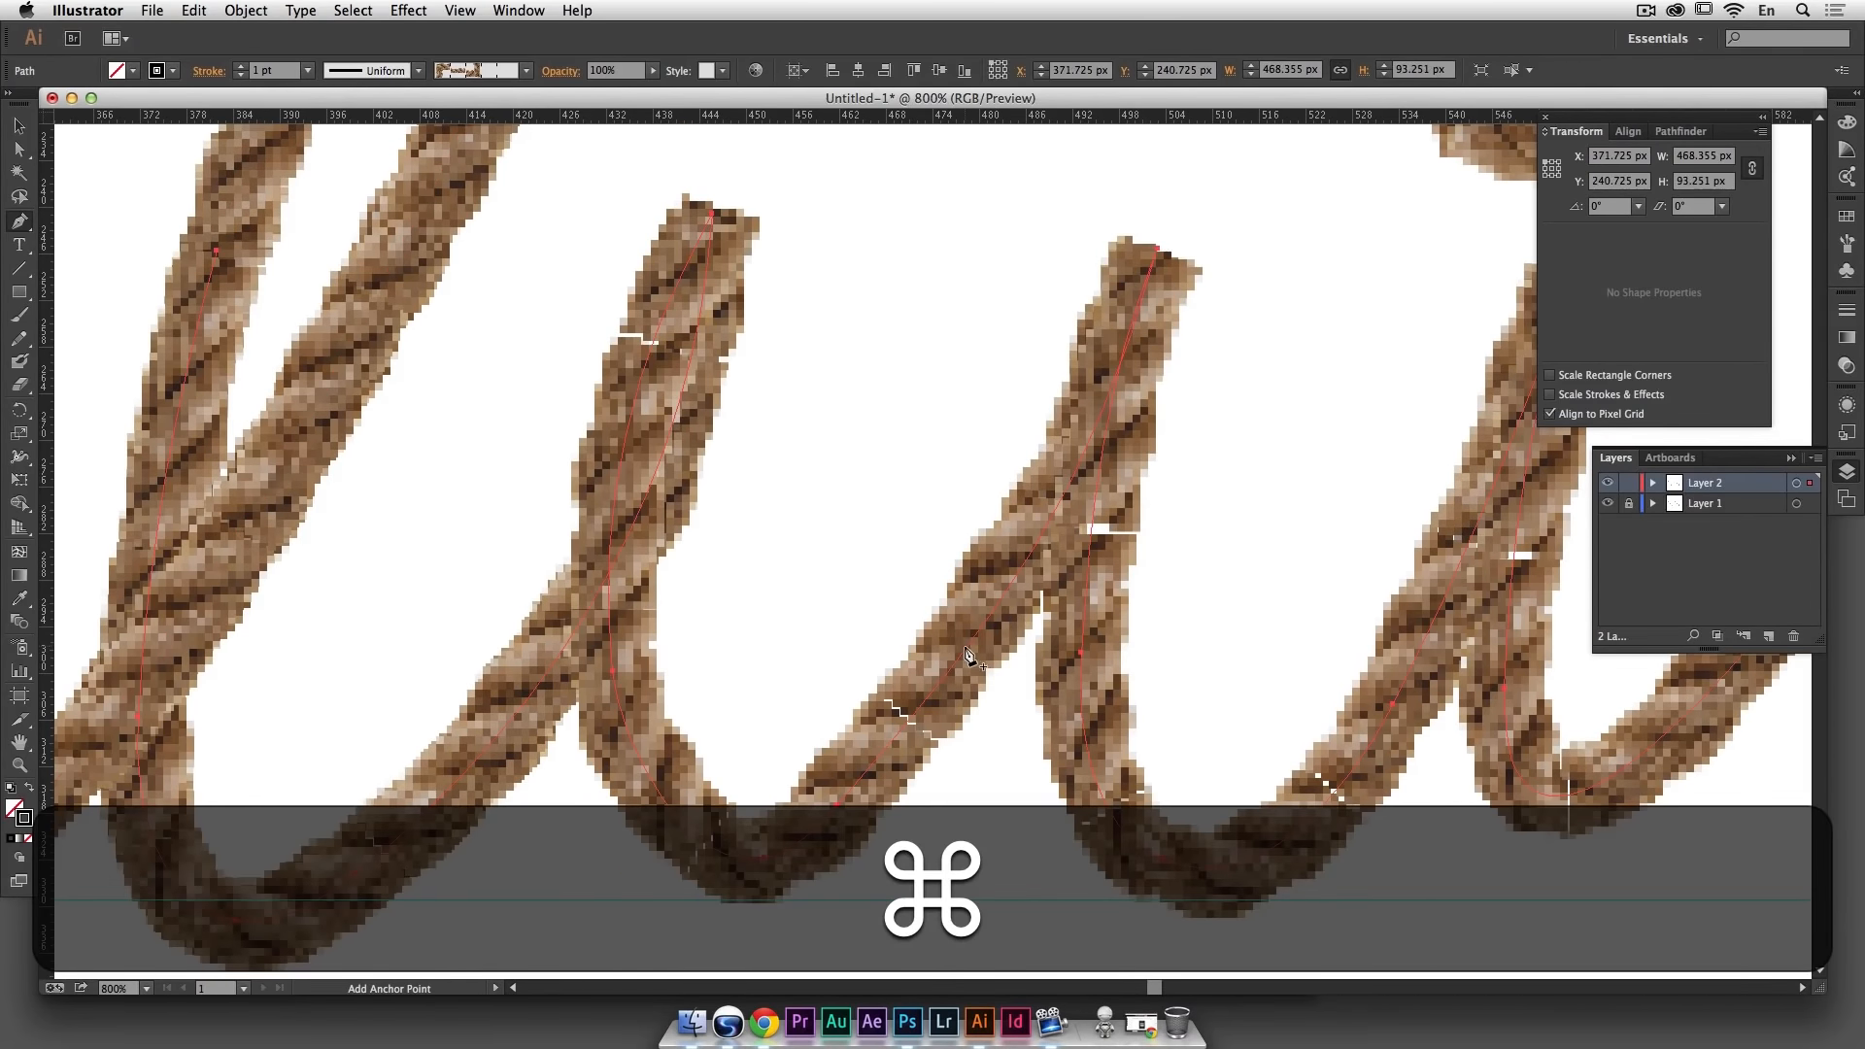
{"action": "left_click", "coordinate": [965, 647]}
{"action": "left_click", "coordinate": [981, 630]}
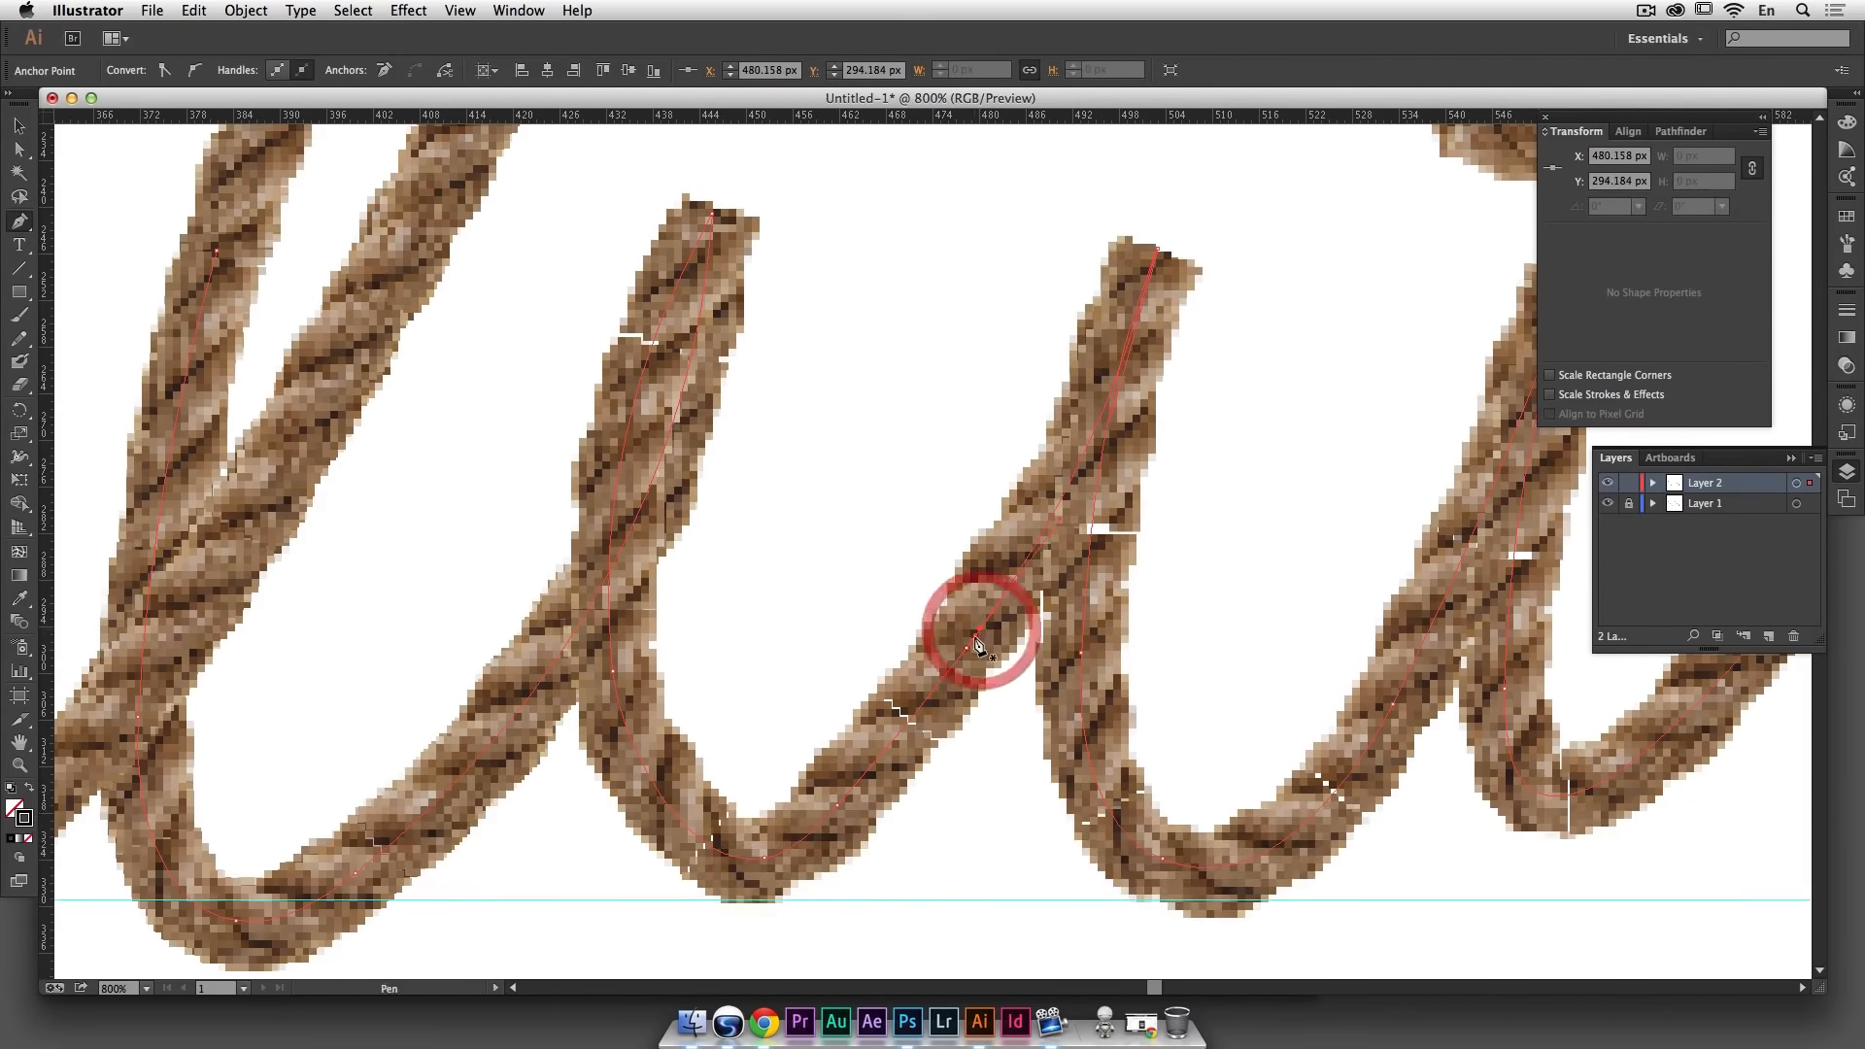
Step: Add an anchor point between the two on the v's upstroke and delete it to split the path
{"action": "left_click", "coordinate": [973, 638]}
{"action": "key", "text": "super+z"}
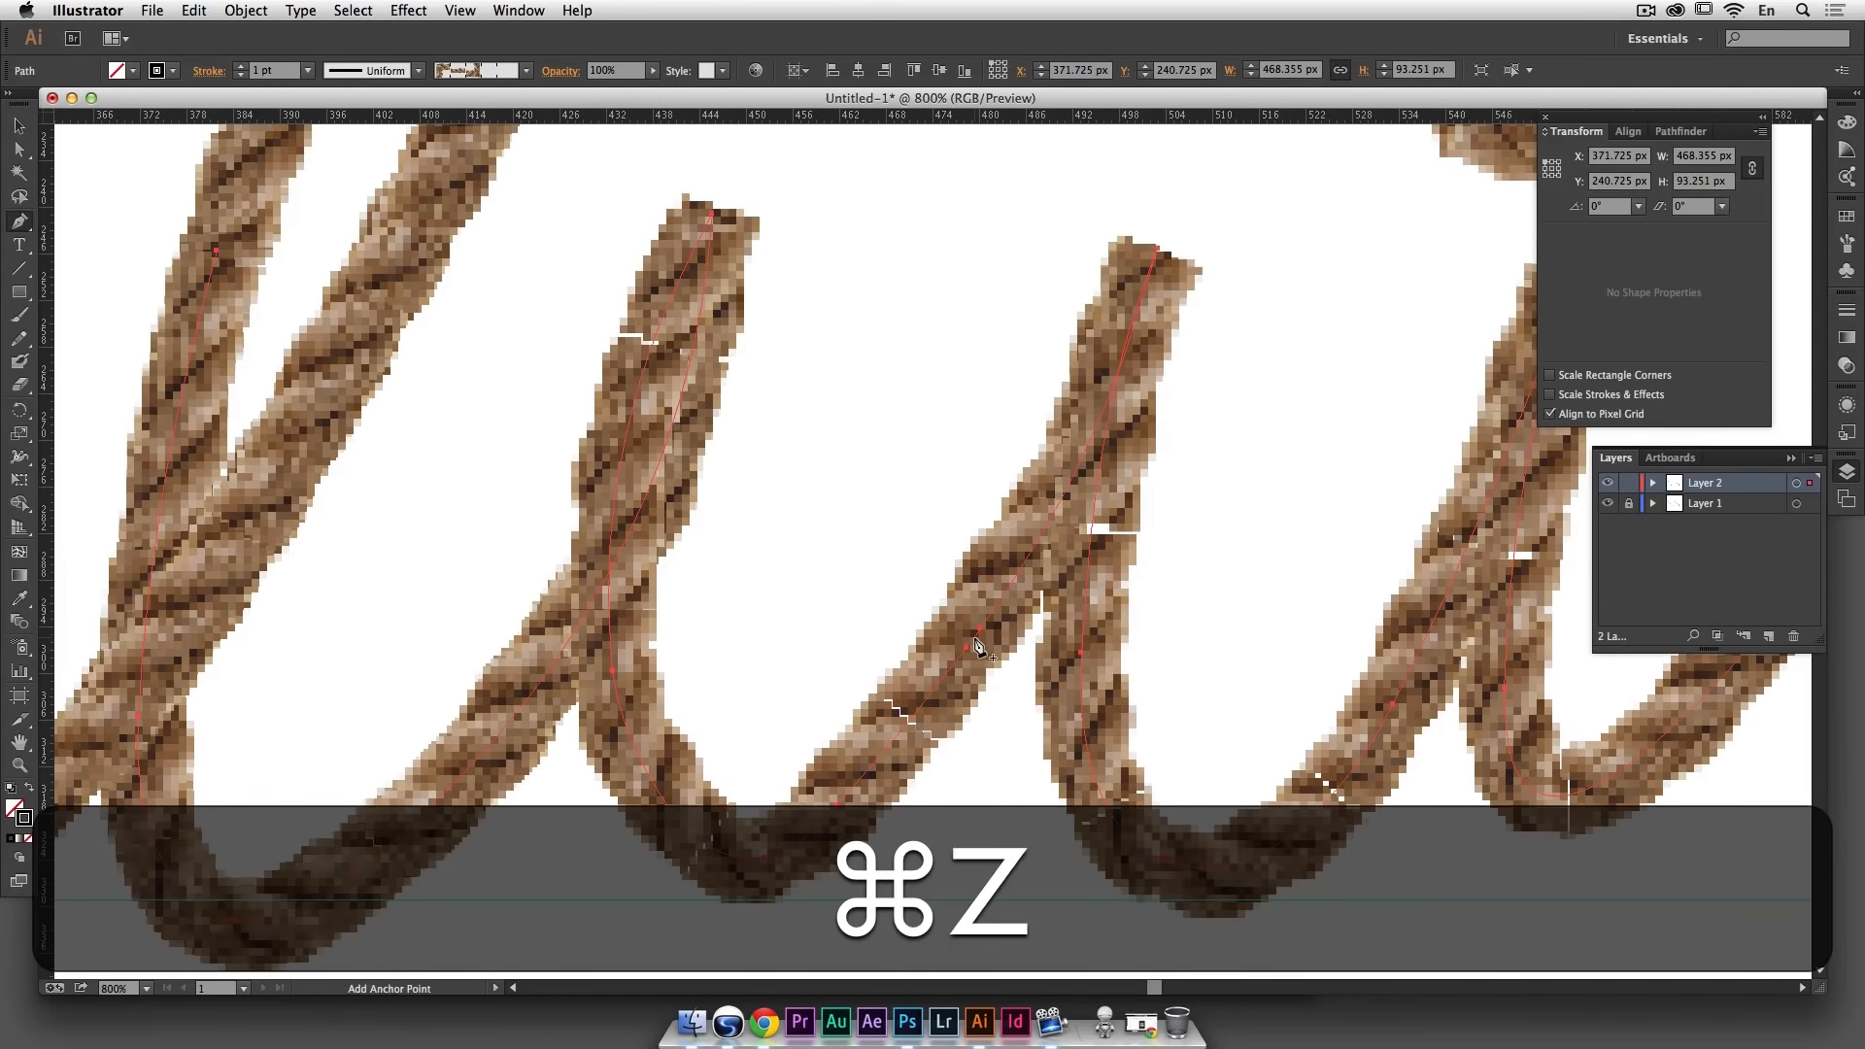
{"action": "left_click", "coordinate": [974, 639]}
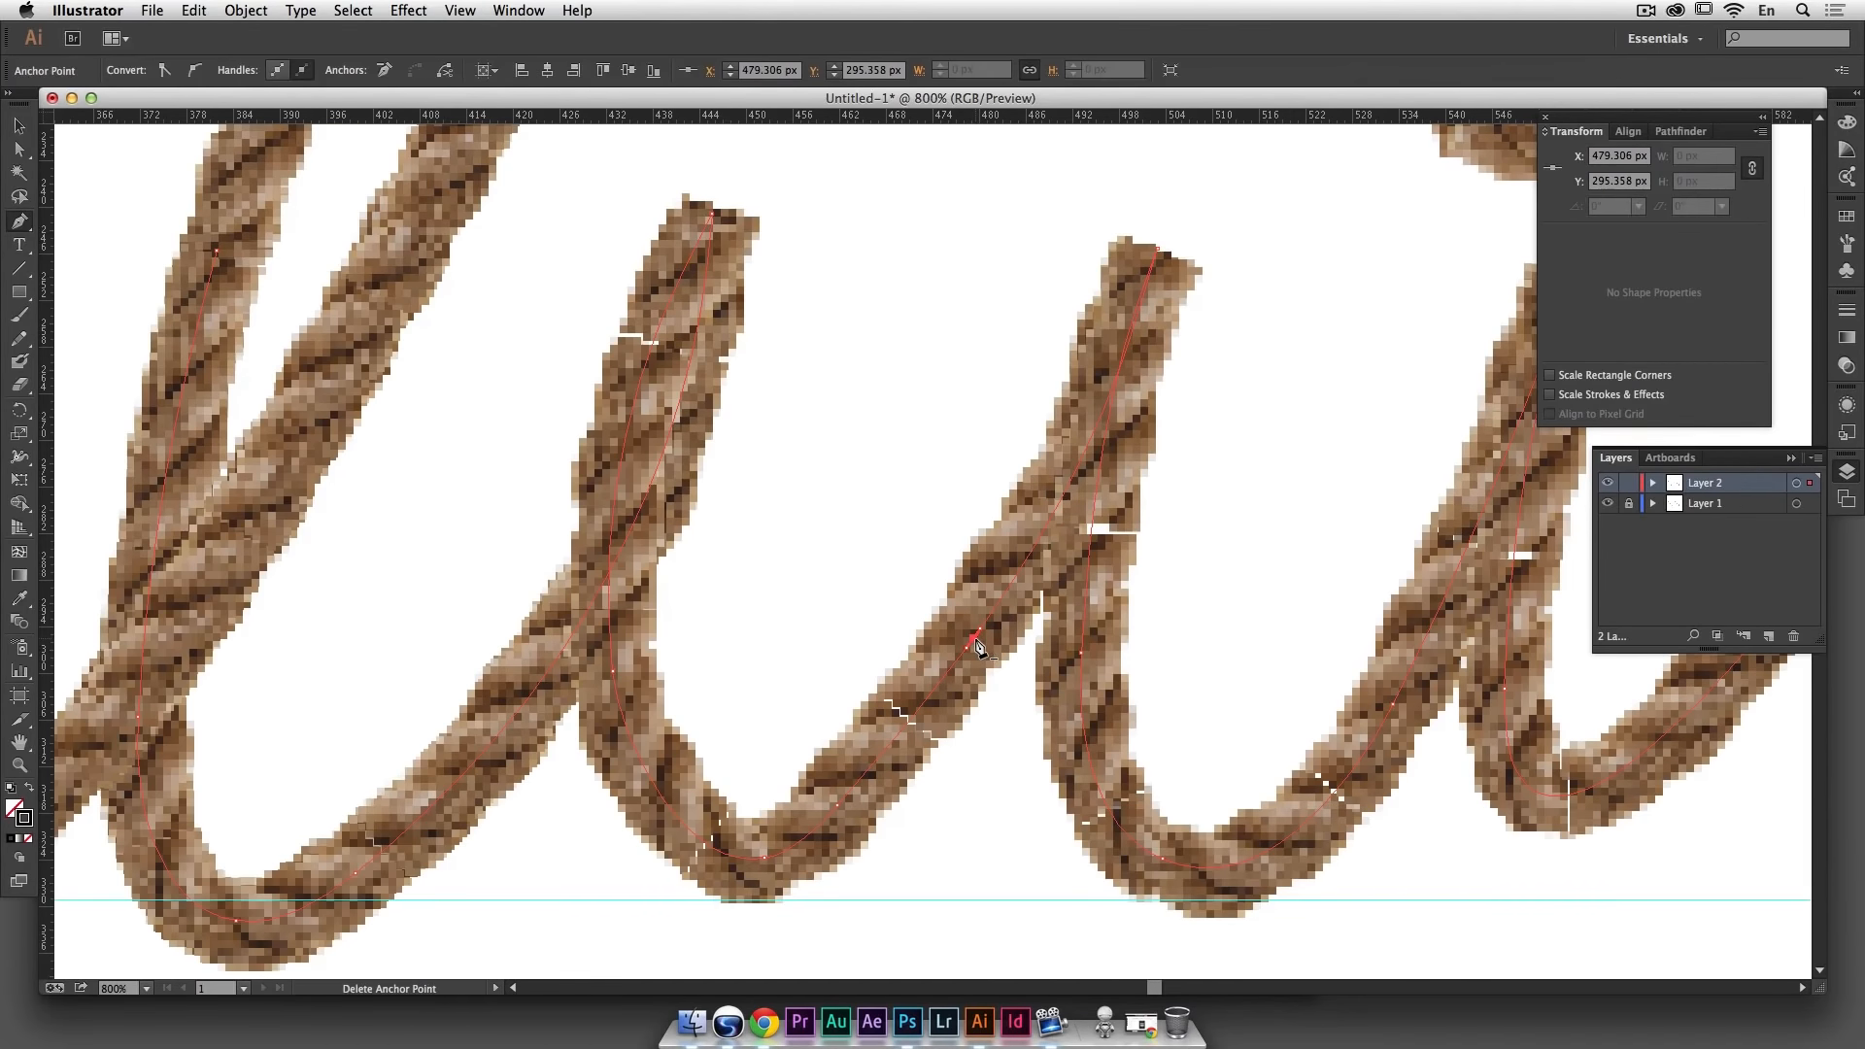
{"action": "key", "text": "BackSpace"}
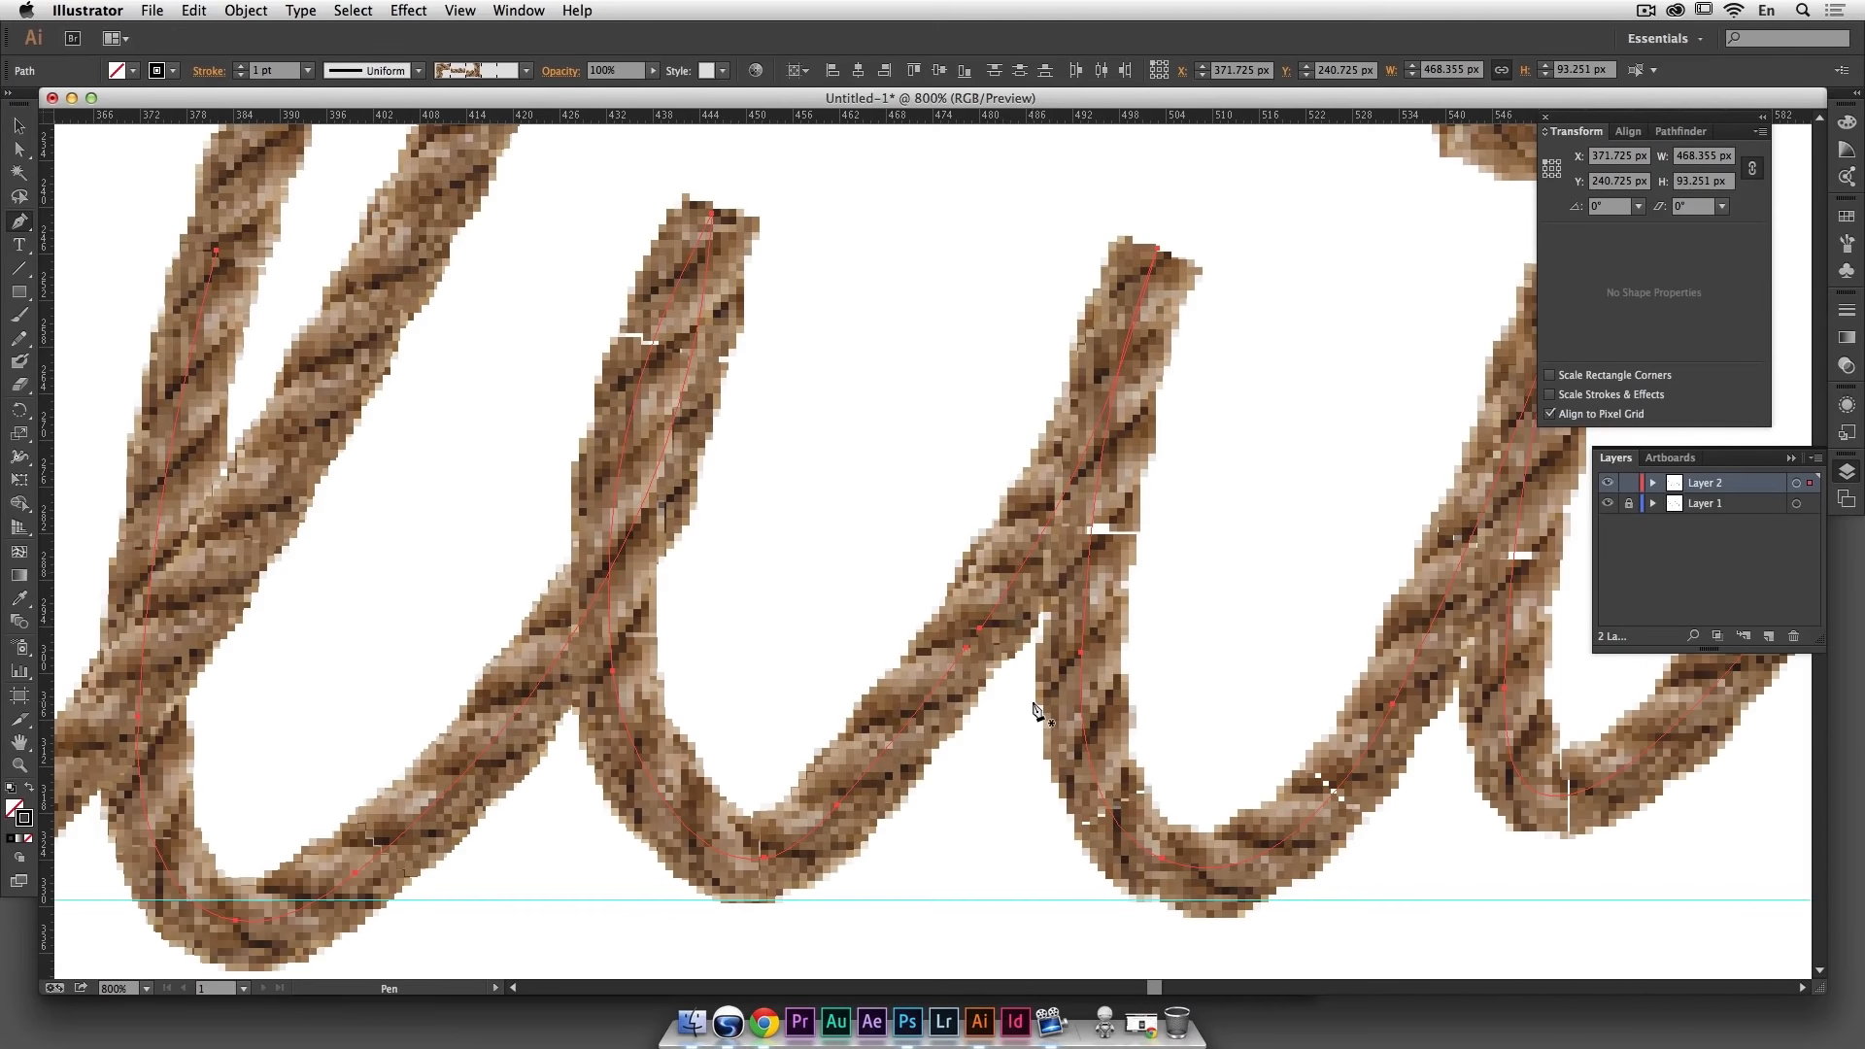
Step: Split the path on the curve joining the v to the i by adding two adjacent anchor points and deleting the last one
{"action": "key", "text": "space"}
{"action": "left_click_drag", "start_coordinate": [1037, 712], "coordinate": [845, 689]}
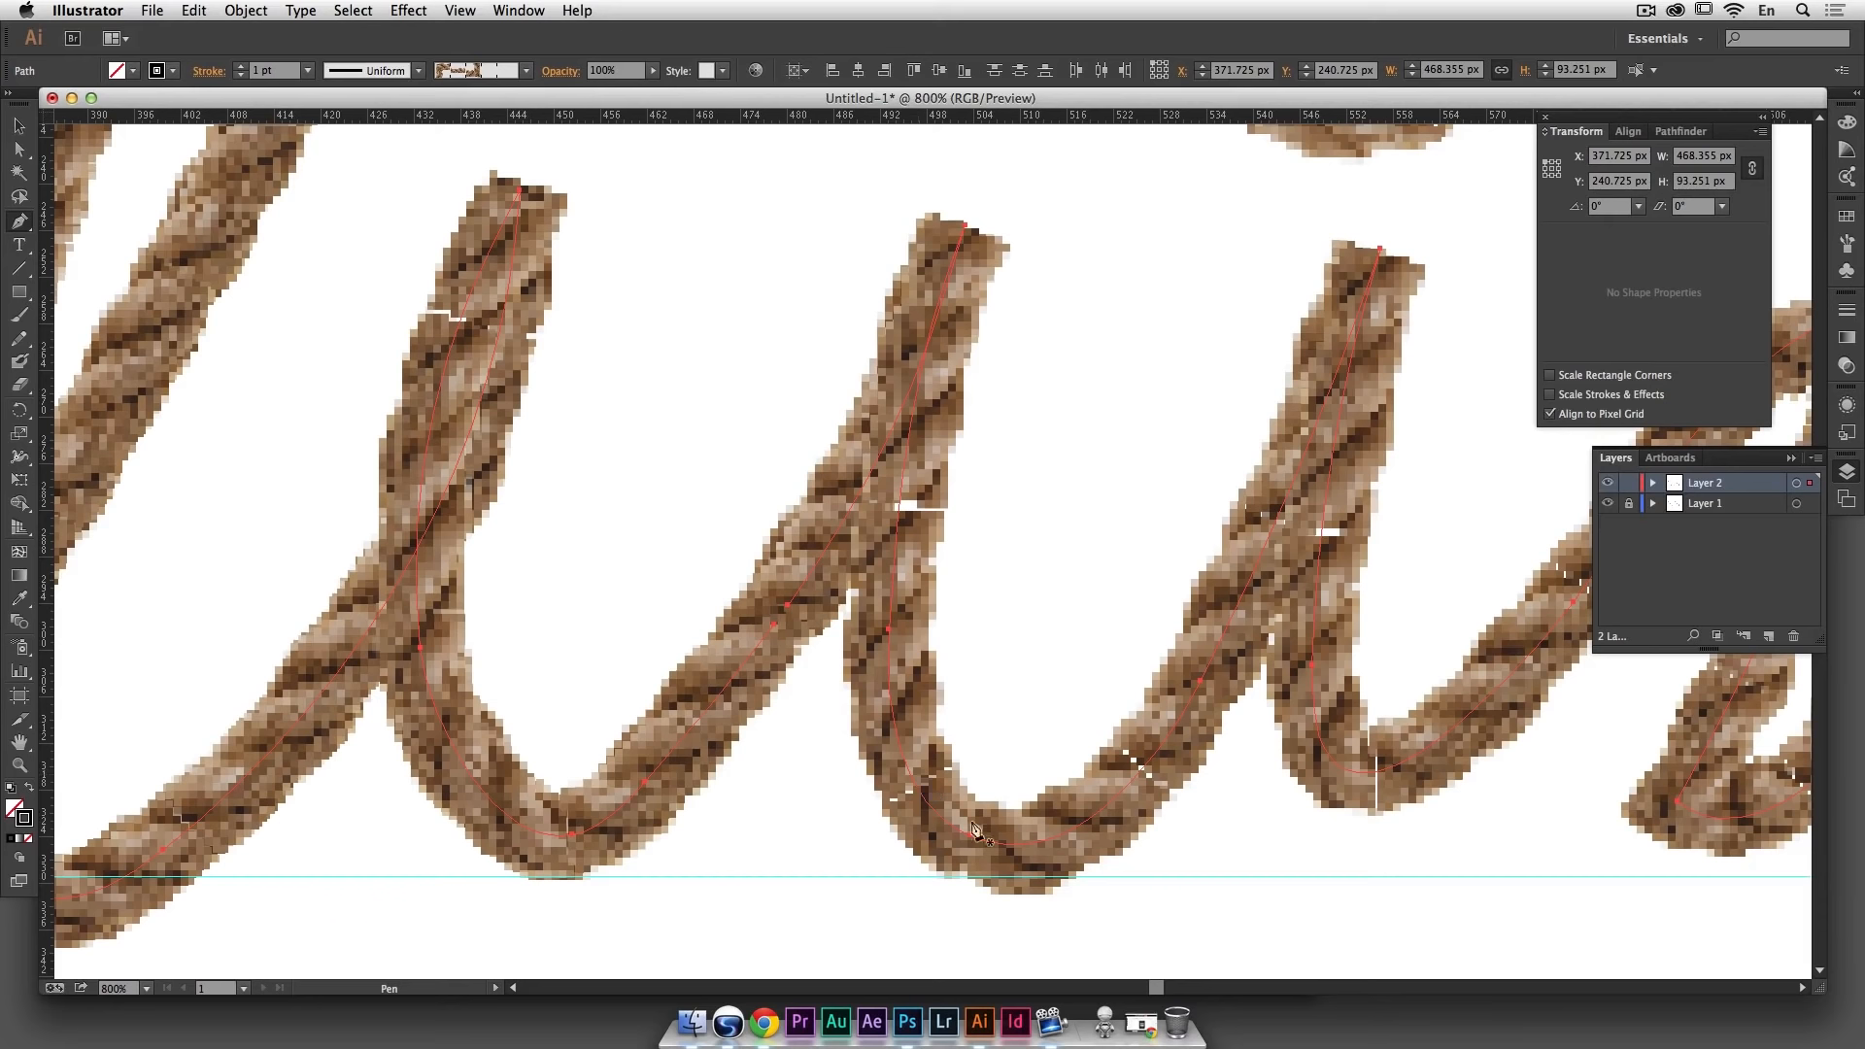
{"action": "left_click", "coordinate": [1112, 804]}
{"action": "left_click", "coordinate": [1095, 820]}
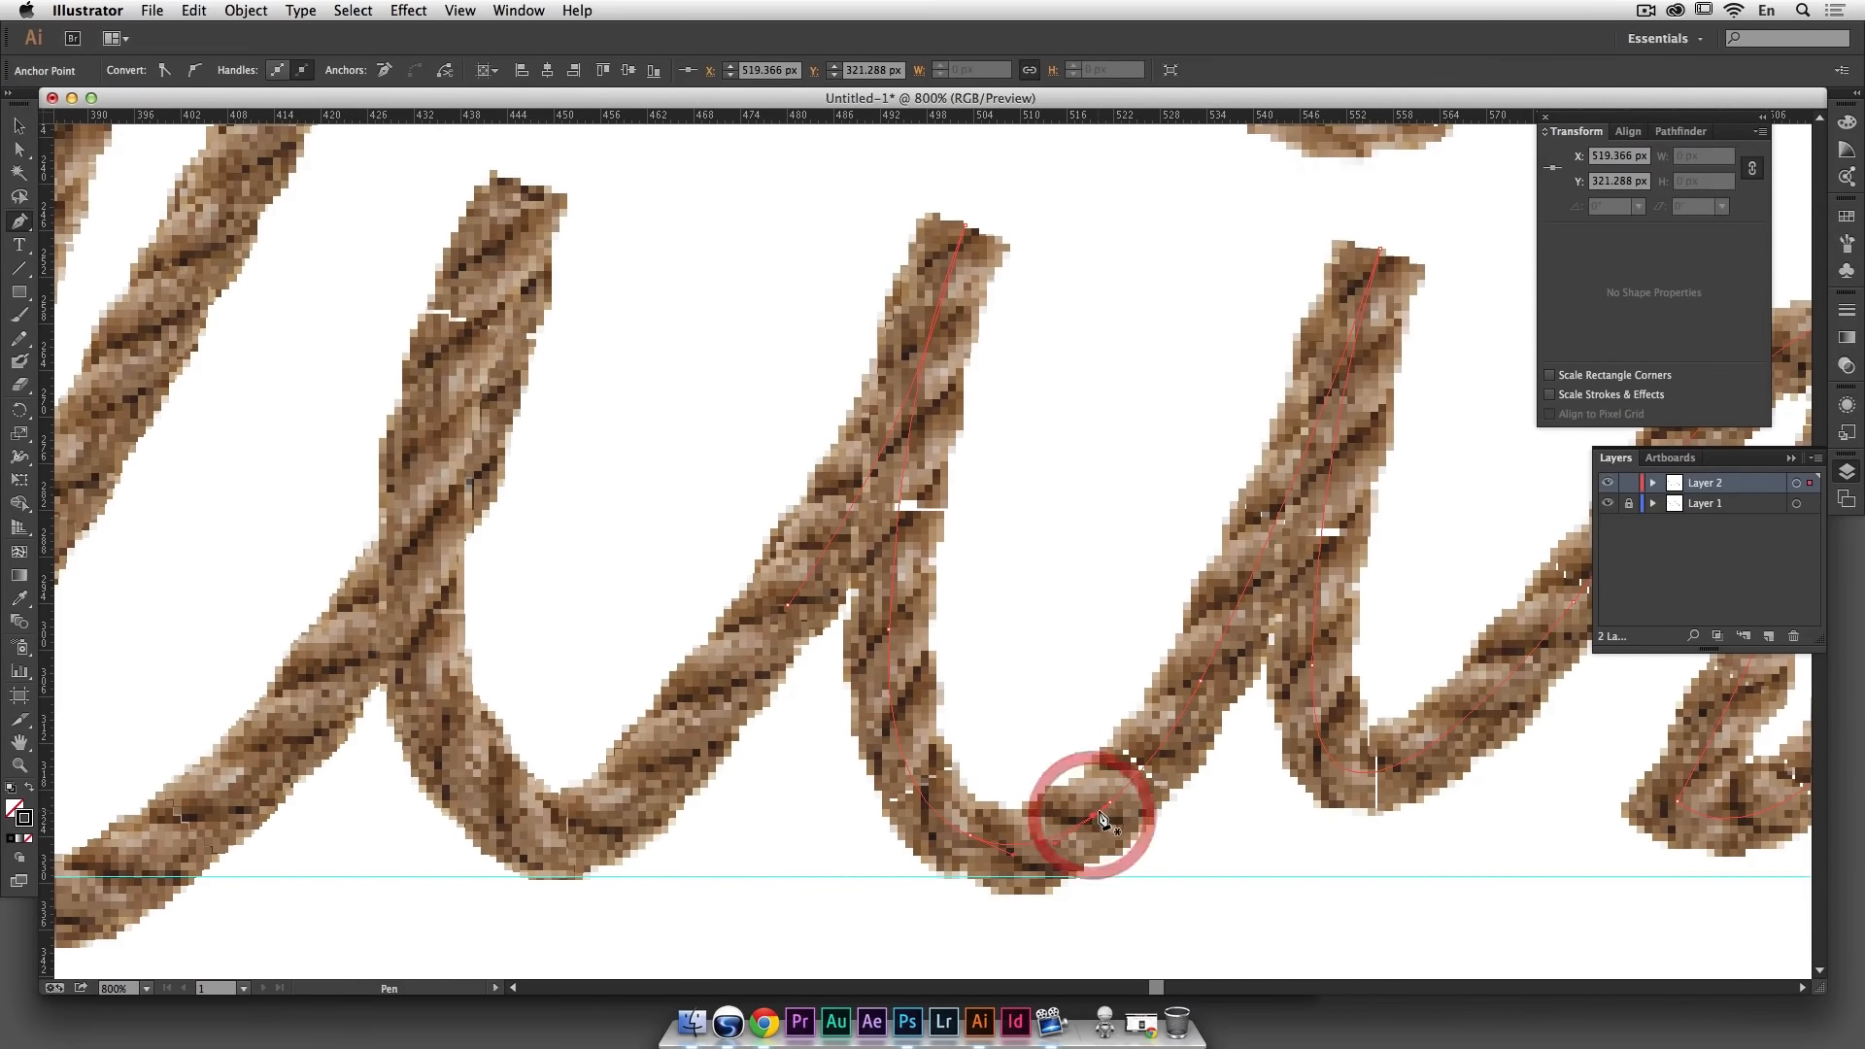
{"action": "key", "text": "BackSpace"}
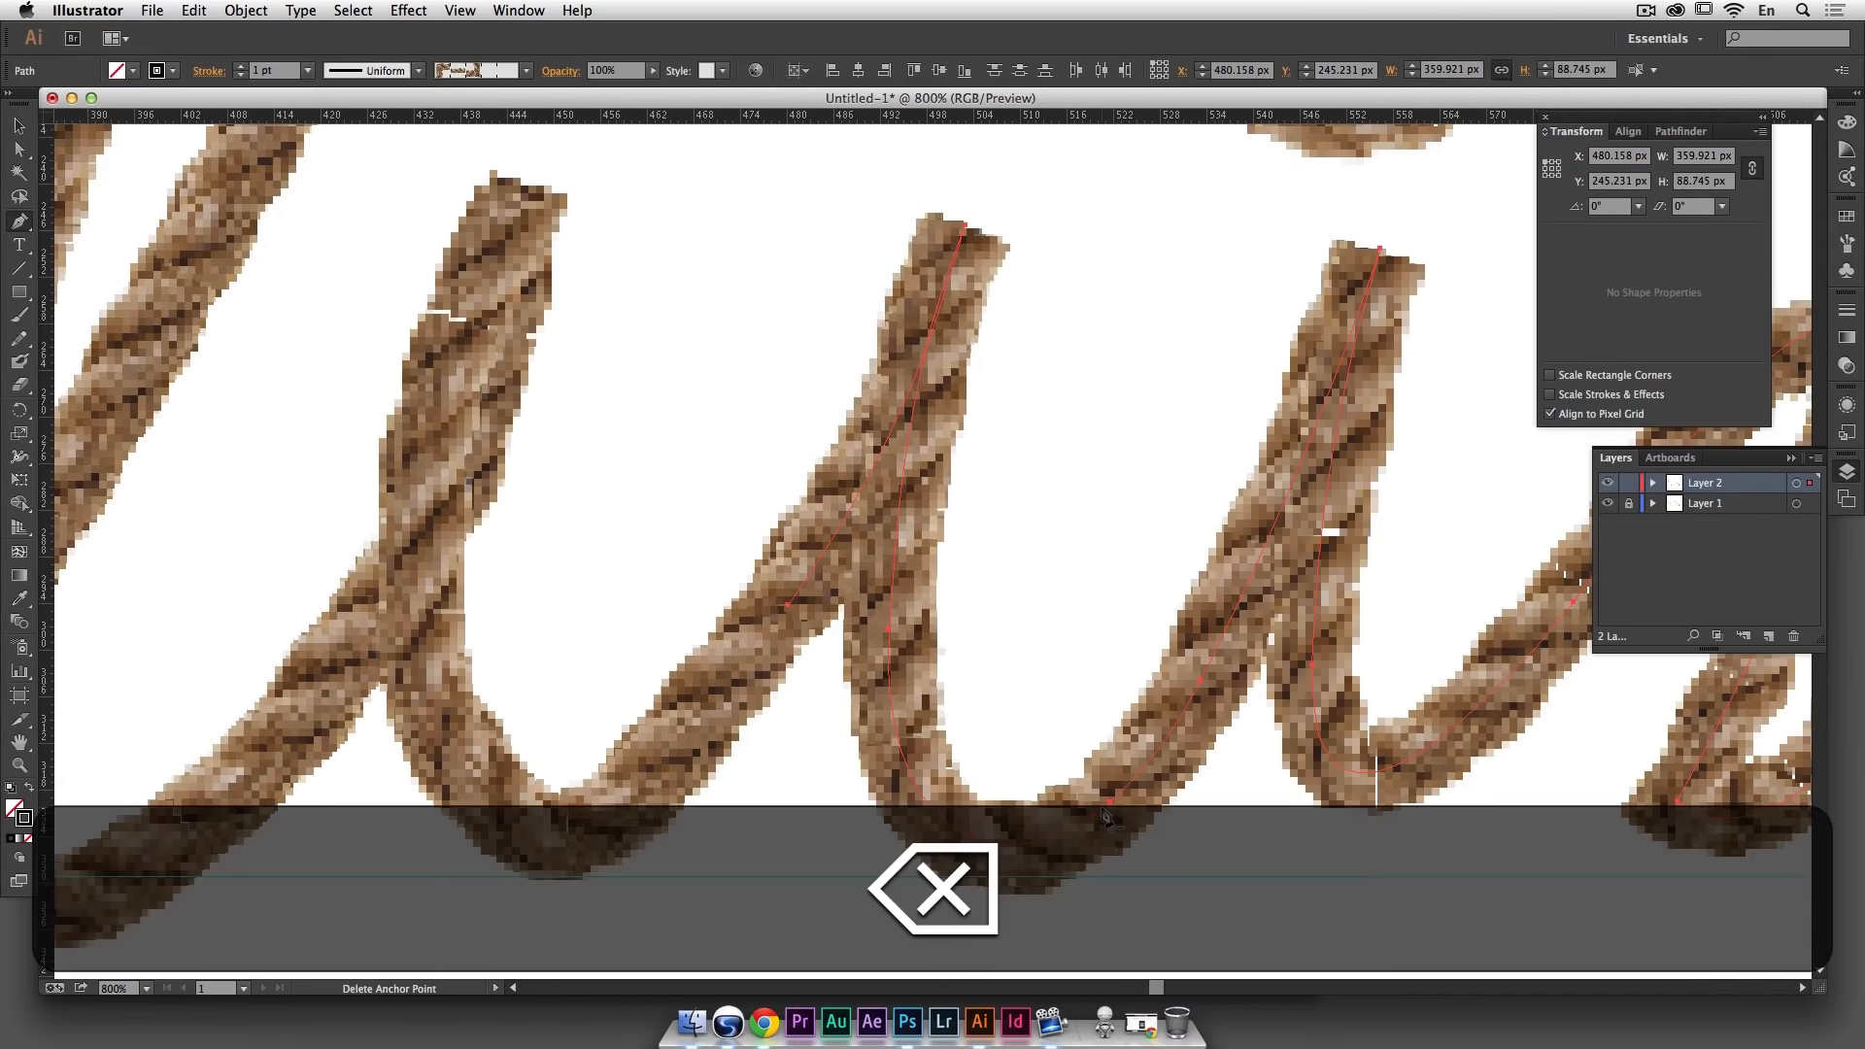
Step: Split the path on the stroke joining the i to the n by adding an anchor point before the gap and deleting it
{"action": "key", "text": "space"}
{"action": "left_click_drag", "start_coordinate": [1195, 777], "coordinate": [812, 762]}
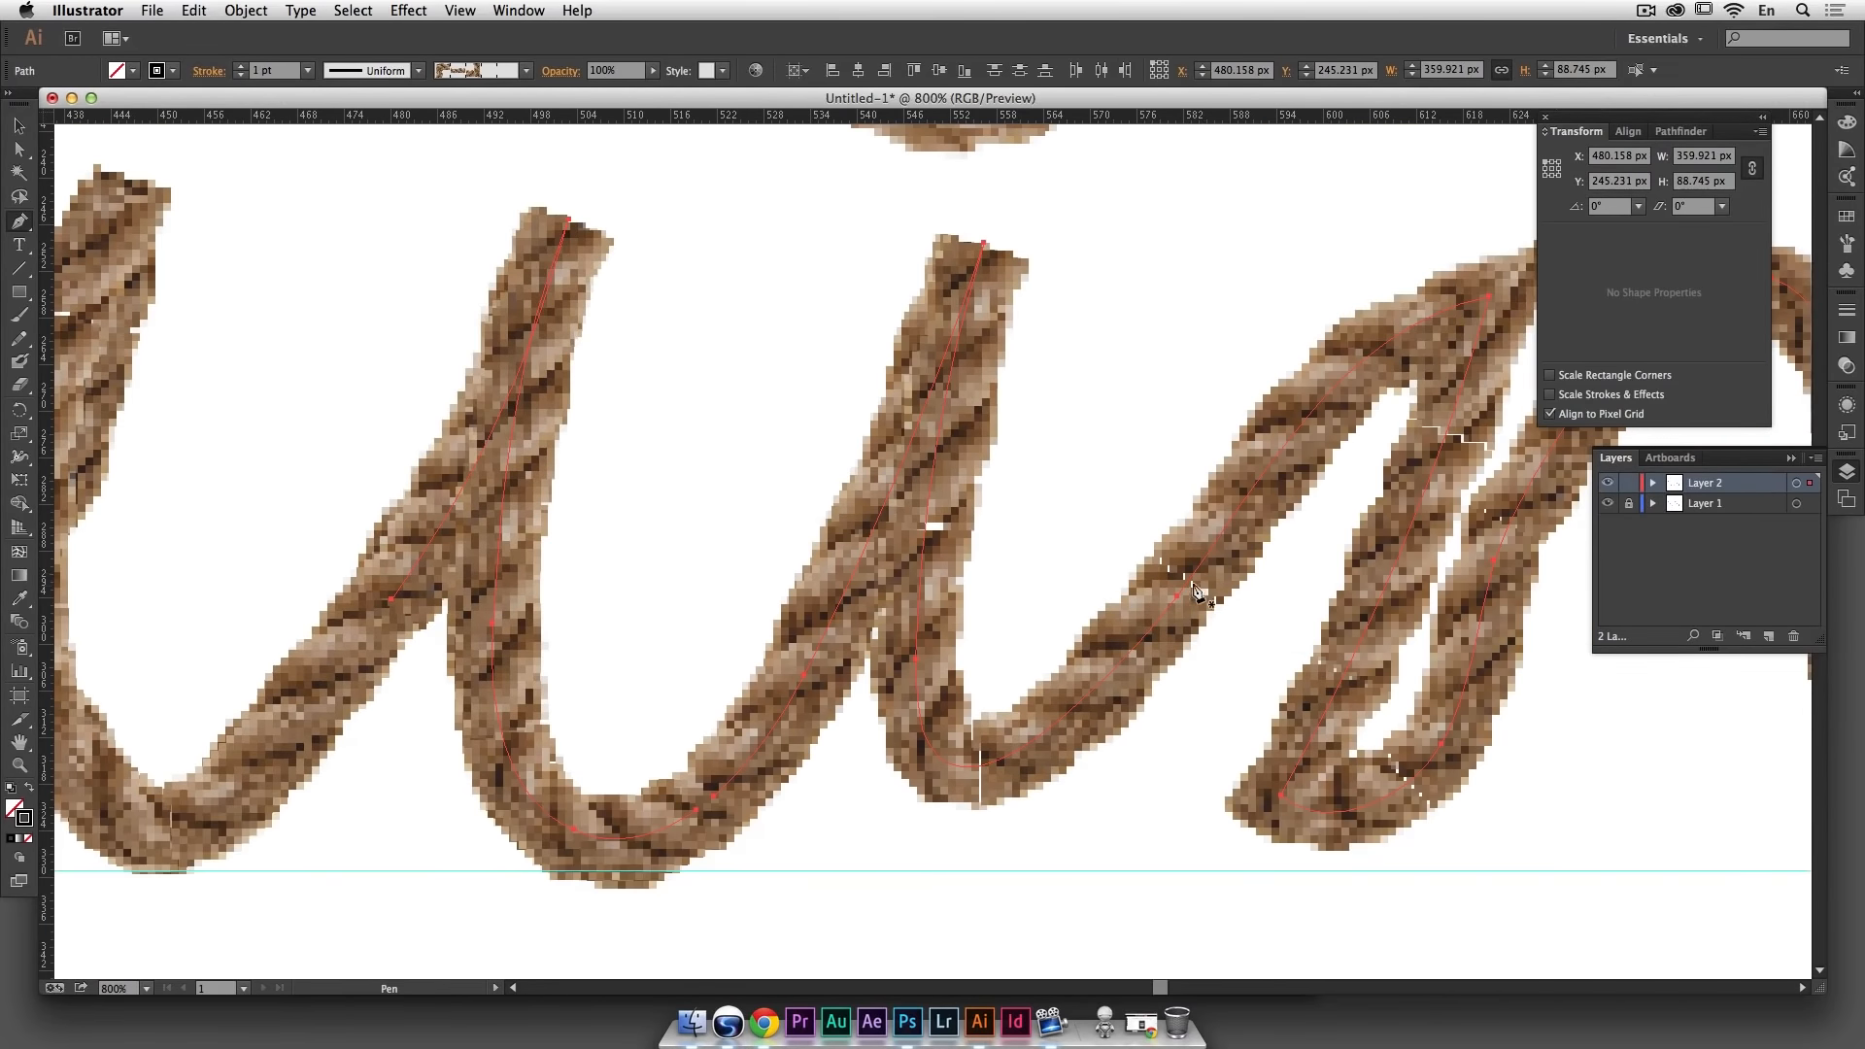
{"action": "left_click", "coordinate": [1138, 651]}
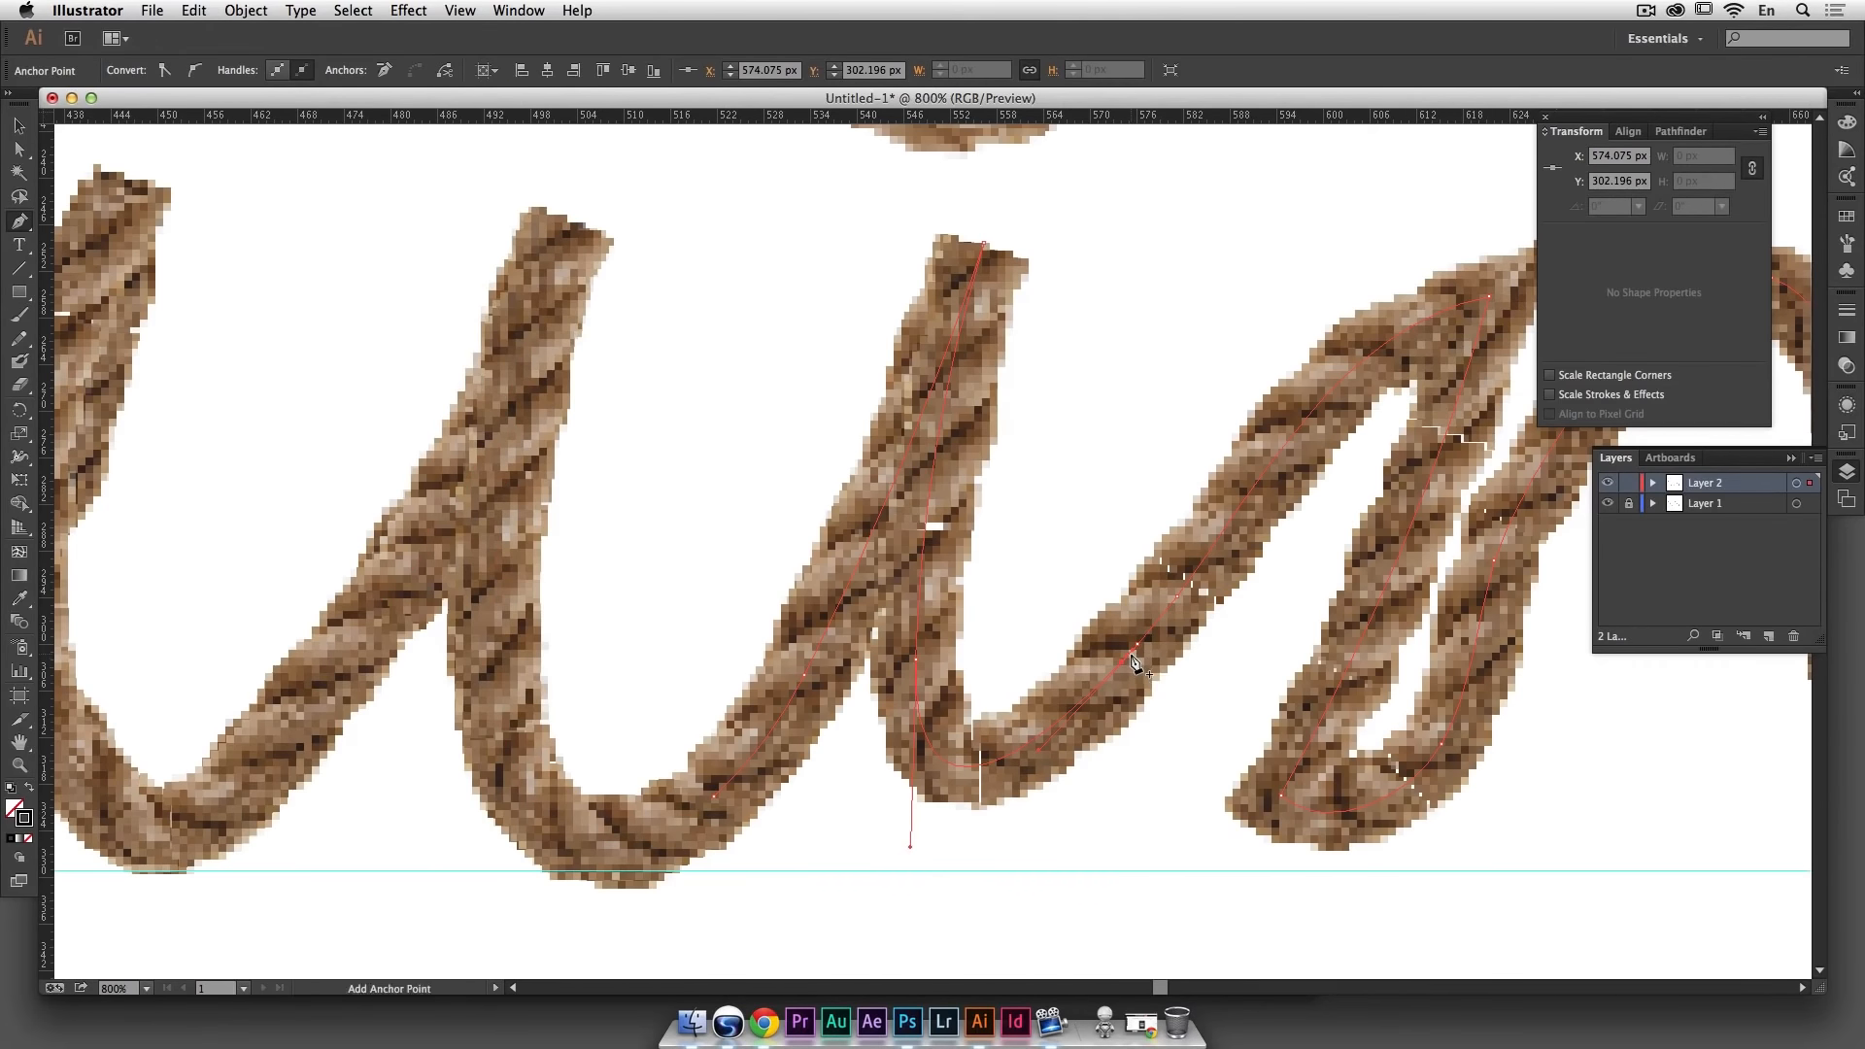
{"action": "key", "text": "super+z"}
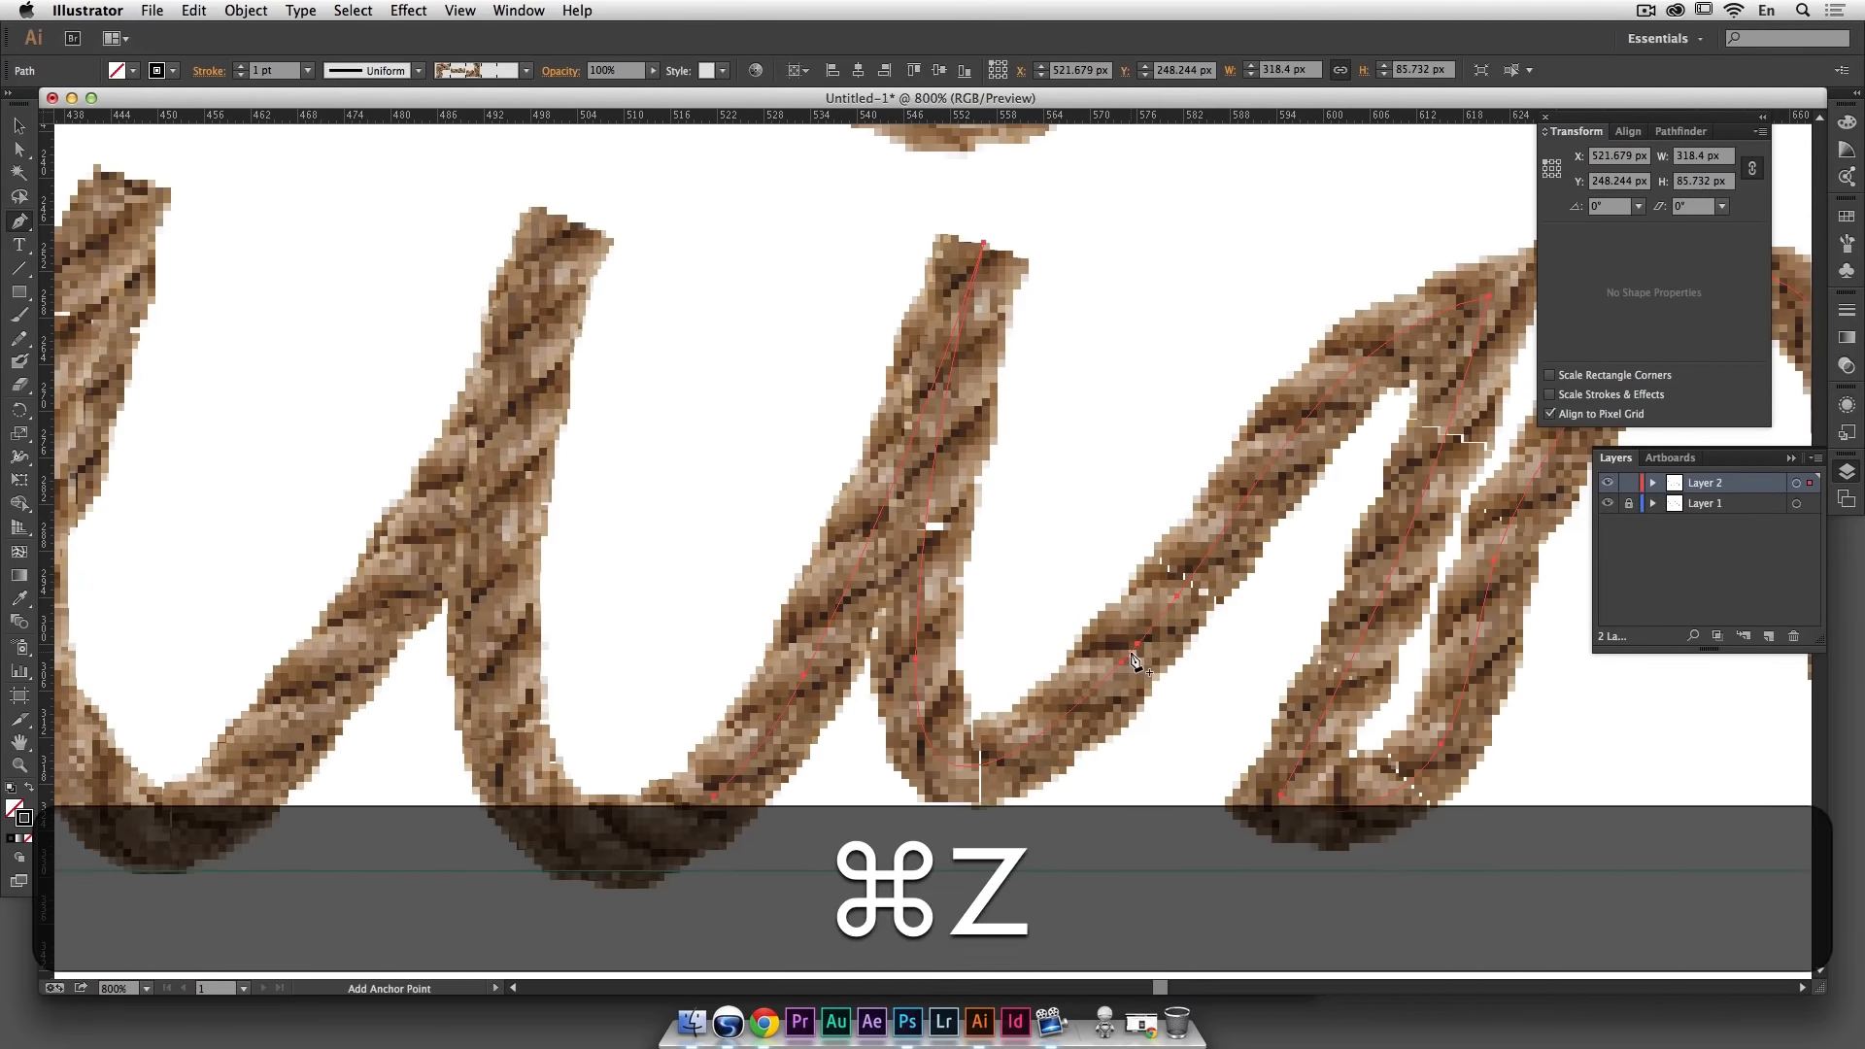
{"action": "left_click", "coordinate": [1130, 651]}
{"action": "key", "text": "BackSpace"}
Step: Split the path midway up the n's arch by adding adjacent anchor points and deleting the one between them
{"action": "key", "text": "space"}
{"action": "left_click_drag", "start_coordinate": [1203, 607], "coordinate": [778, 603]}
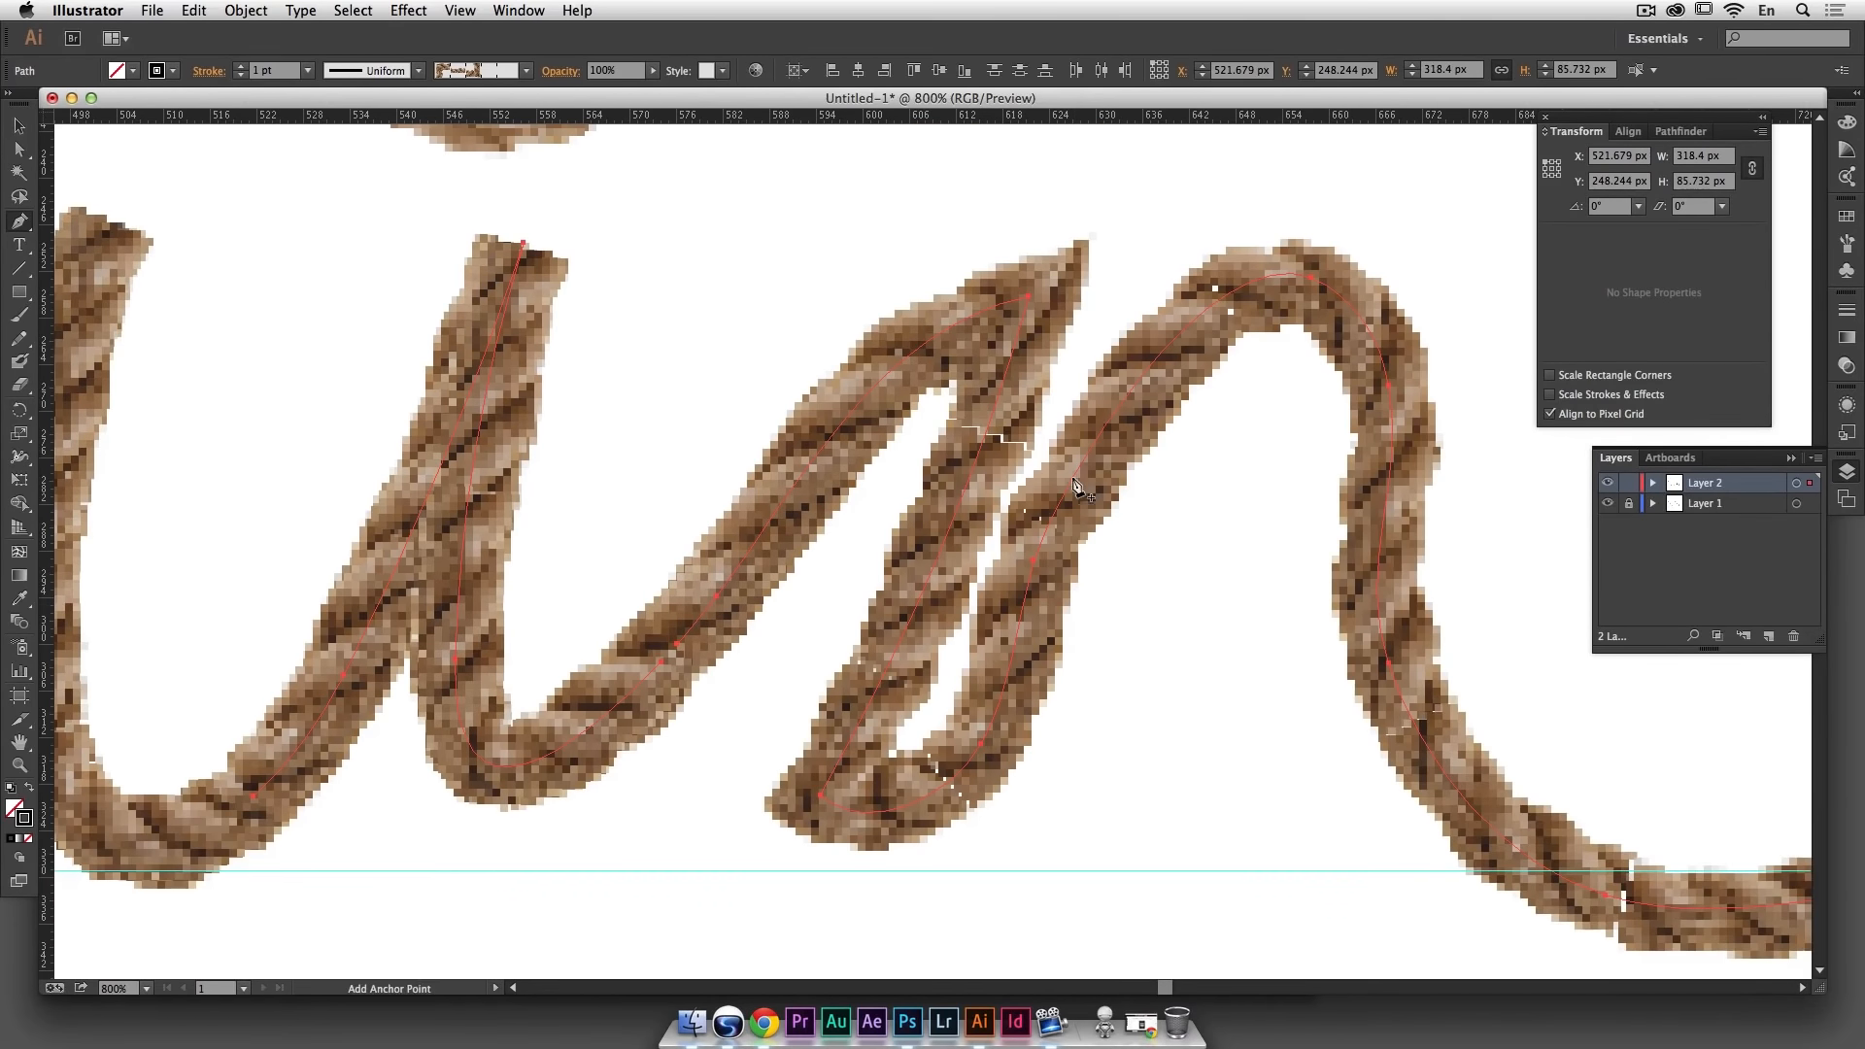
{"action": "left_click", "coordinate": [1088, 455]}
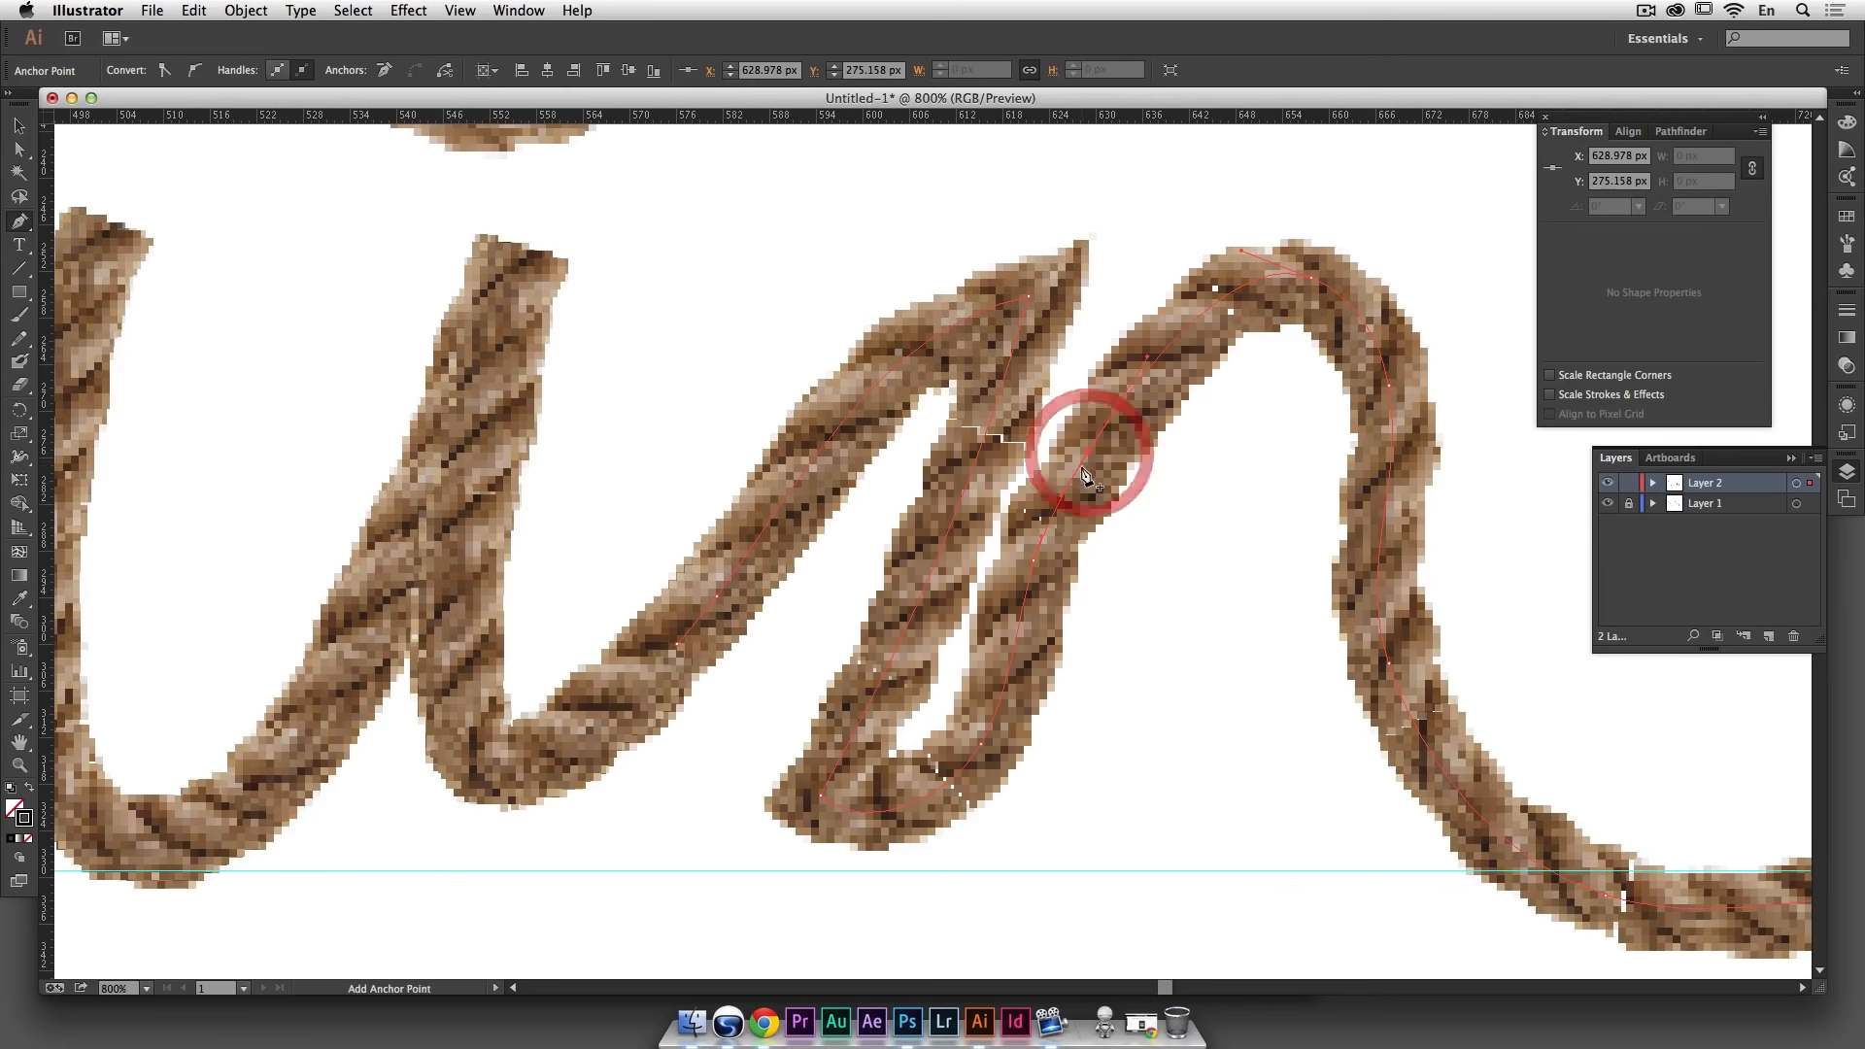
{"action": "left_click", "coordinate": [1078, 470]}
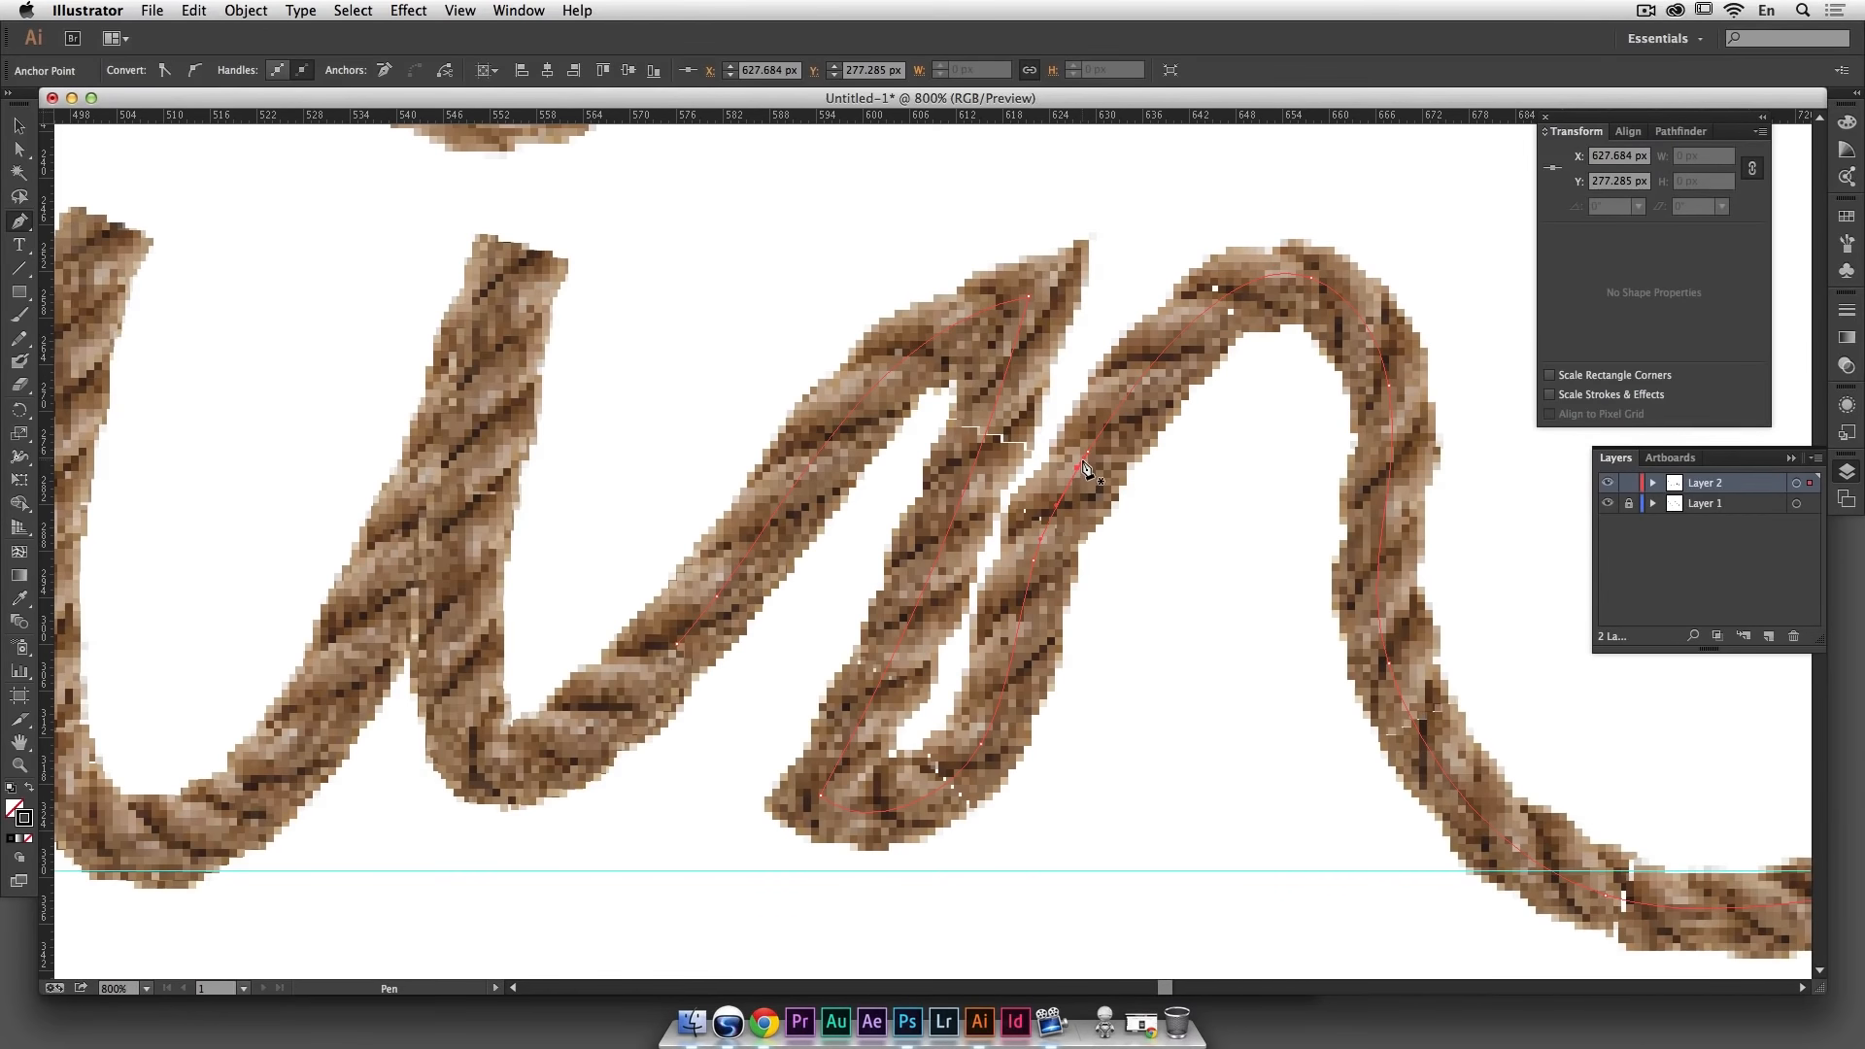
{"action": "key", "text": "super+z"}
{"action": "left_click", "coordinate": [1079, 470]}
{"action": "key", "text": "BackSpace"}
Step: Try to split the path on the n's first downstroke, just below the pattern gap, then undo the split
{"action": "key", "text": "space"}
{"action": "left_click_drag", "start_coordinate": [1217, 508], "coordinate": [1132, 512]}
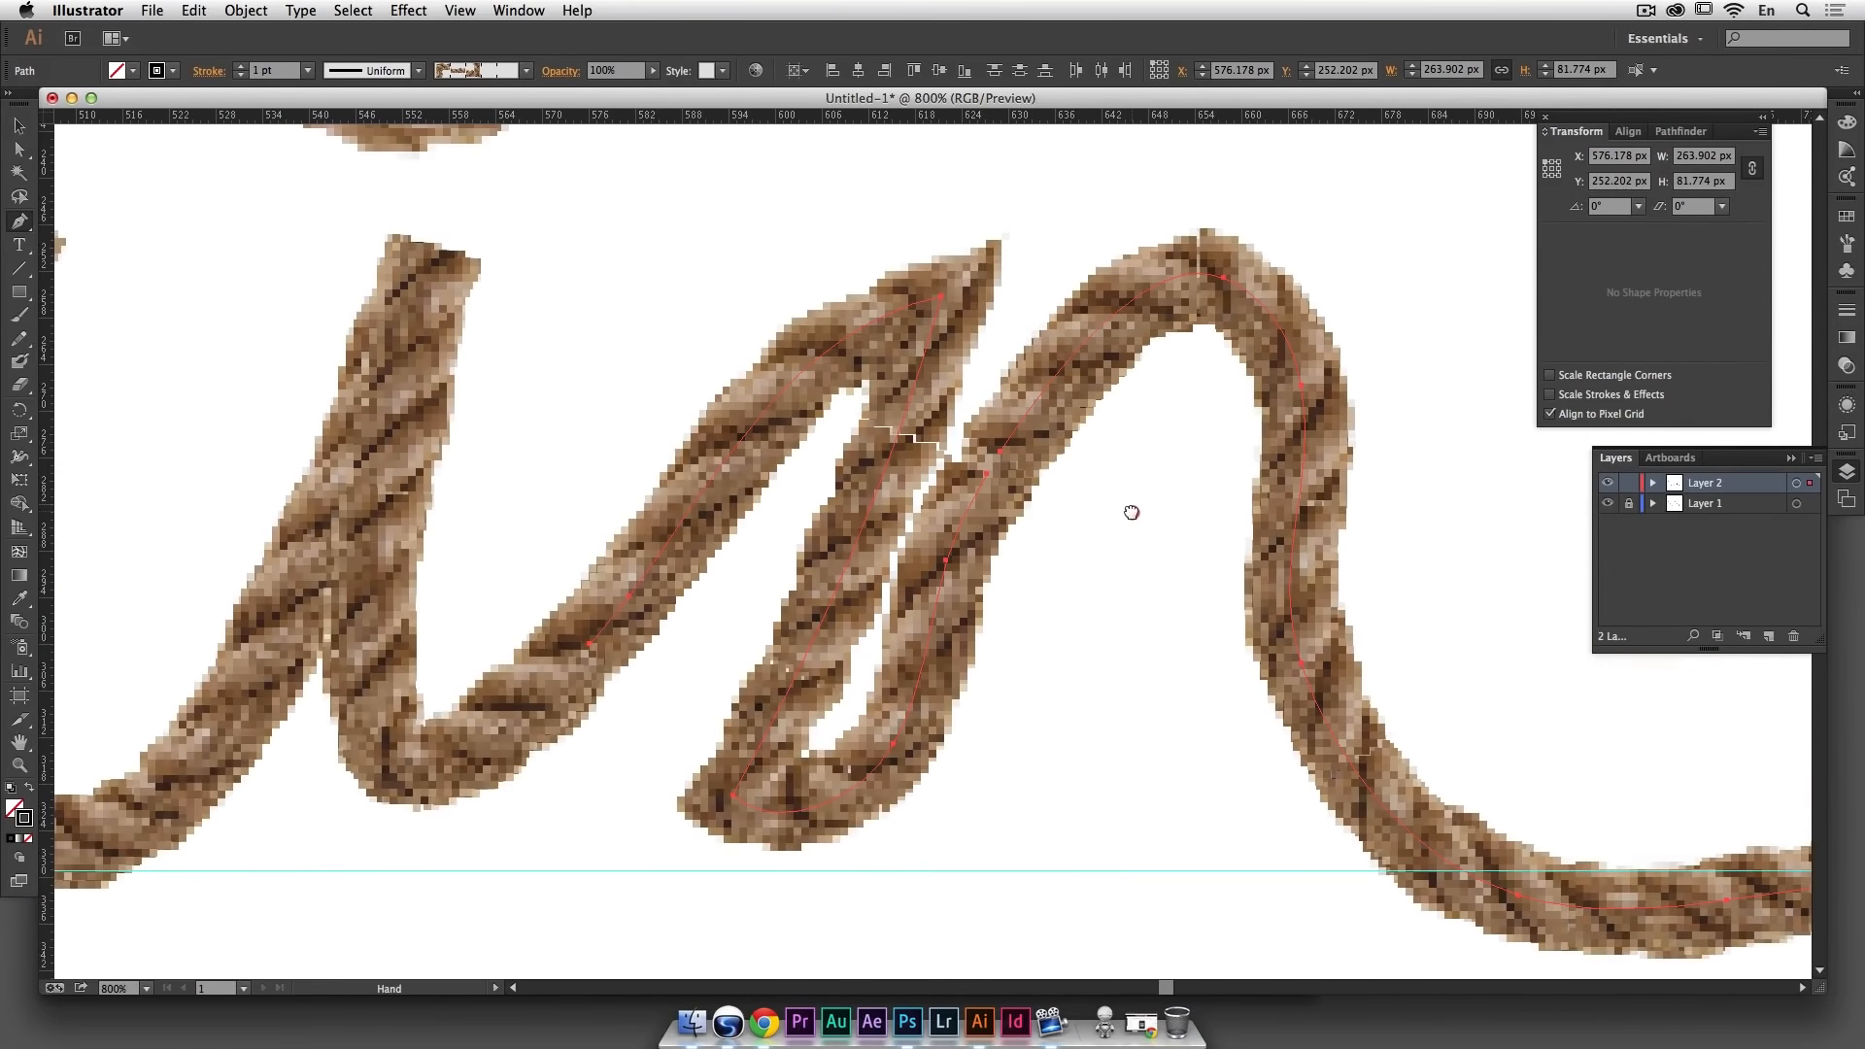
{"action": "left_click", "coordinate": [885, 468]}
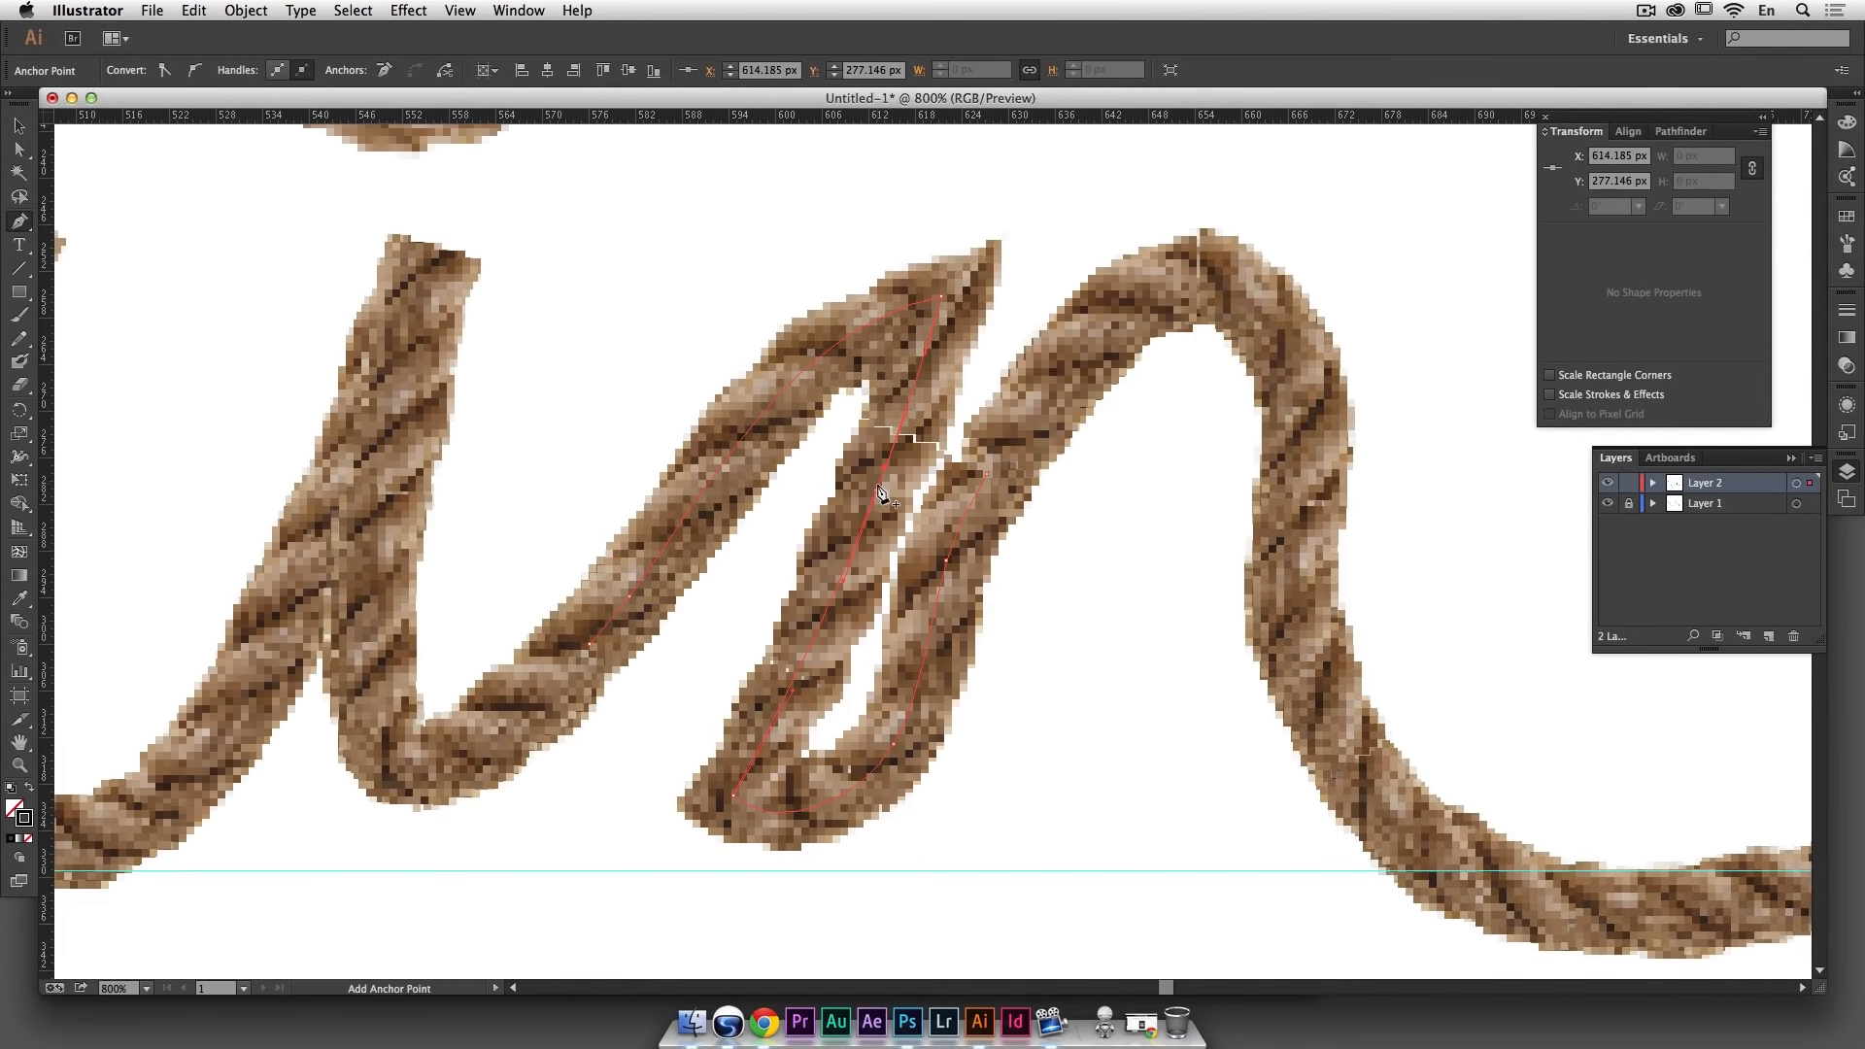
{"action": "left_click", "coordinate": [877, 487]}
{"action": "left_click", "coordinate": [882, 484]}
{"action": "key", "text": "BackSpace"}
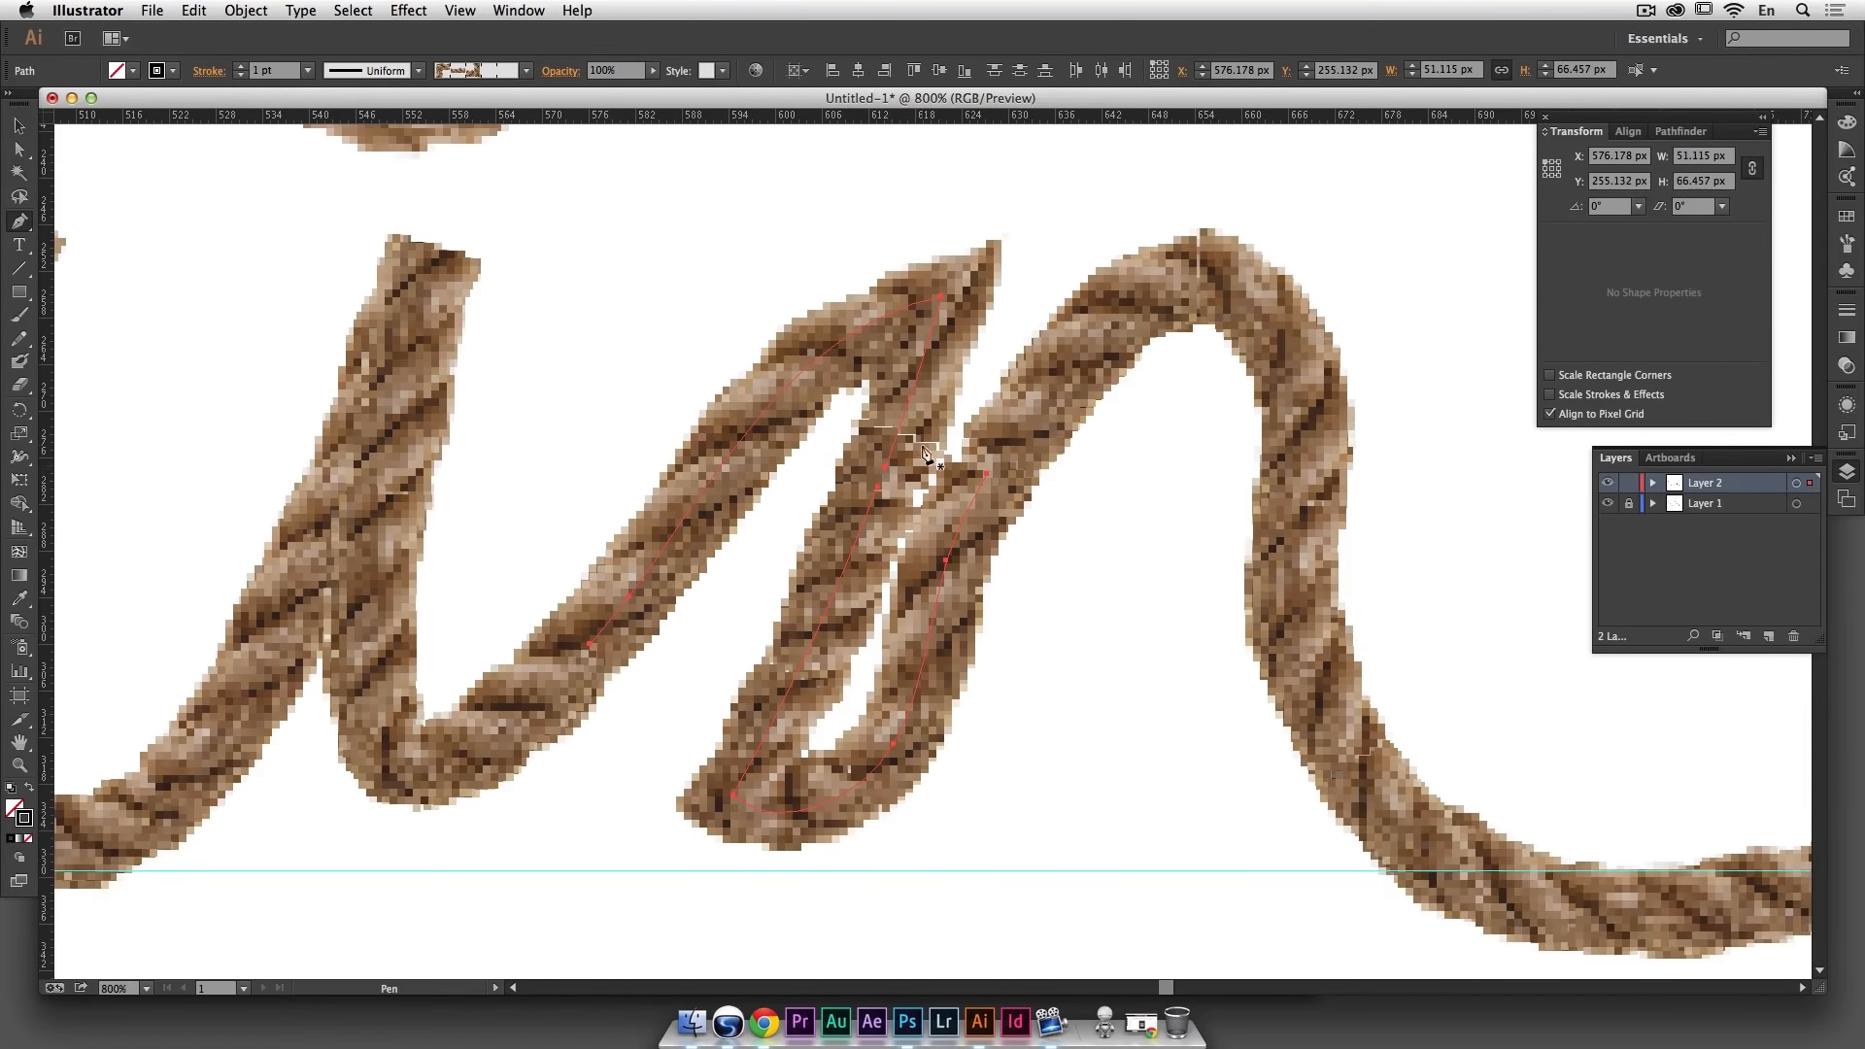
{"action": "key", "text": "super+z"}
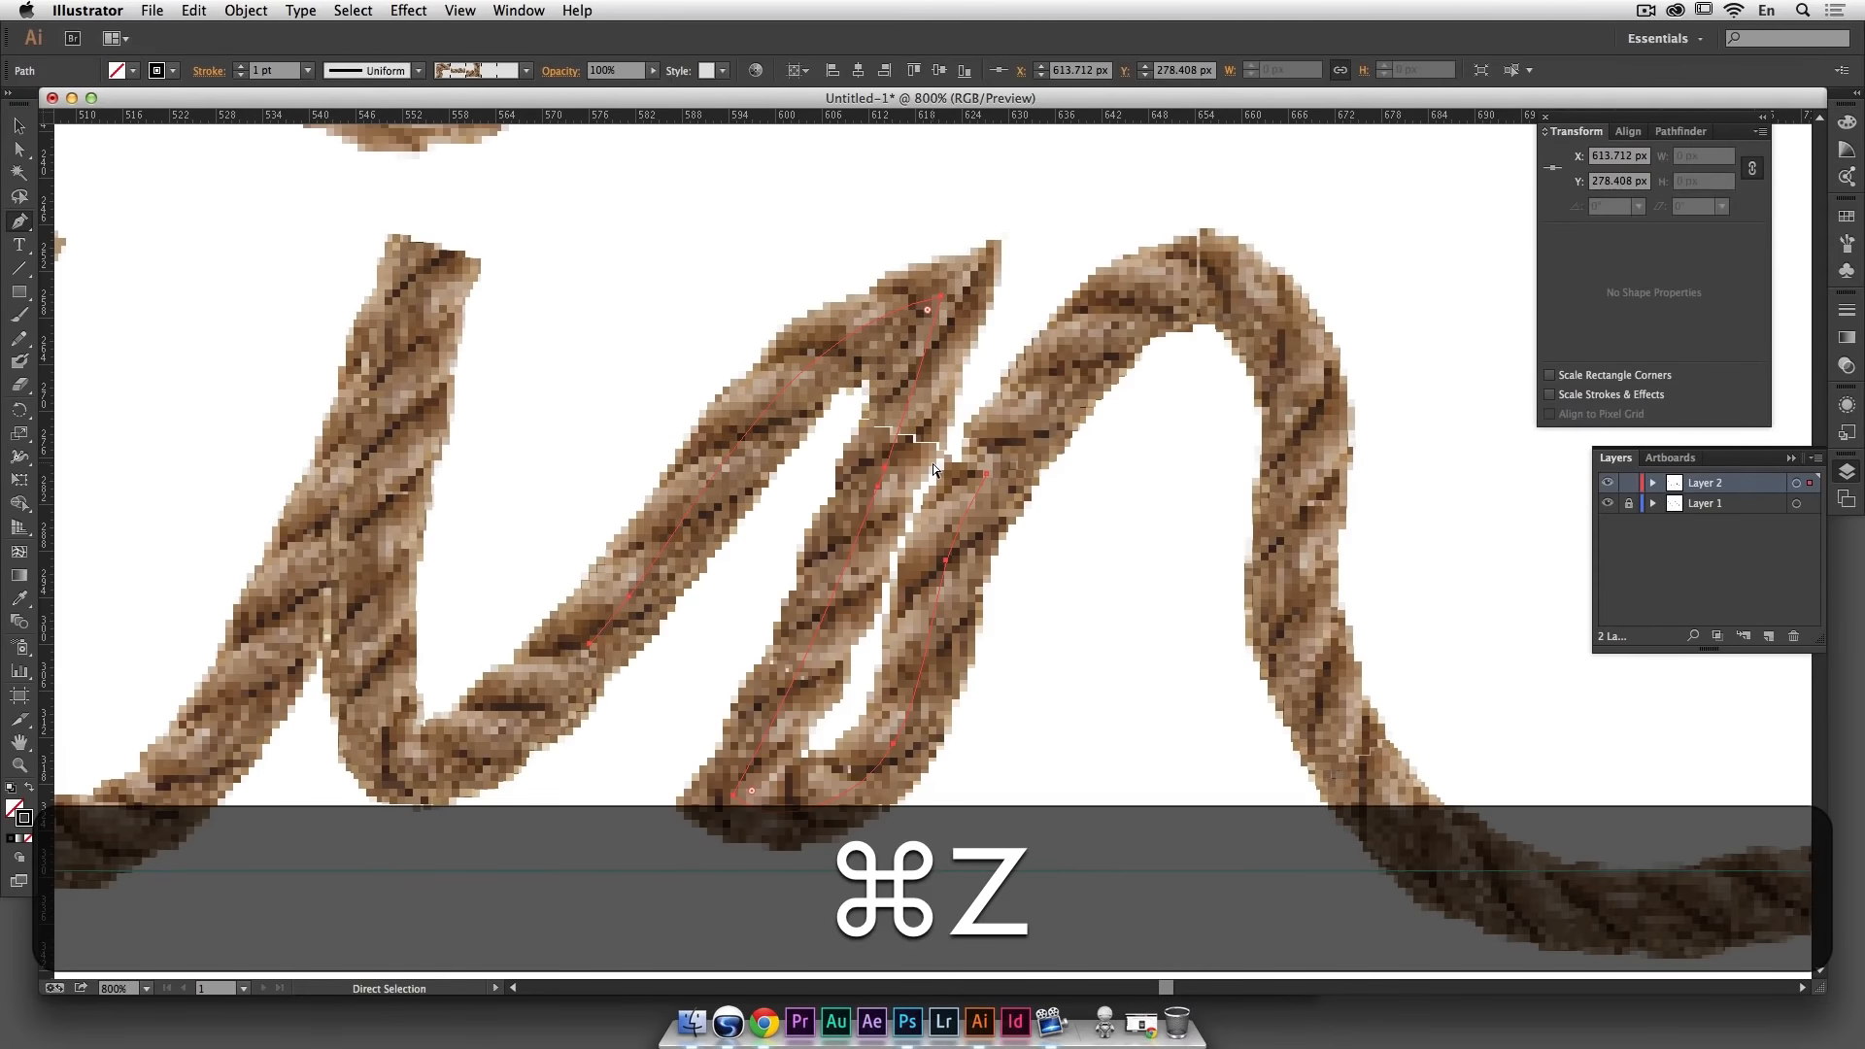
{"action": "key", "text": "super+z"}
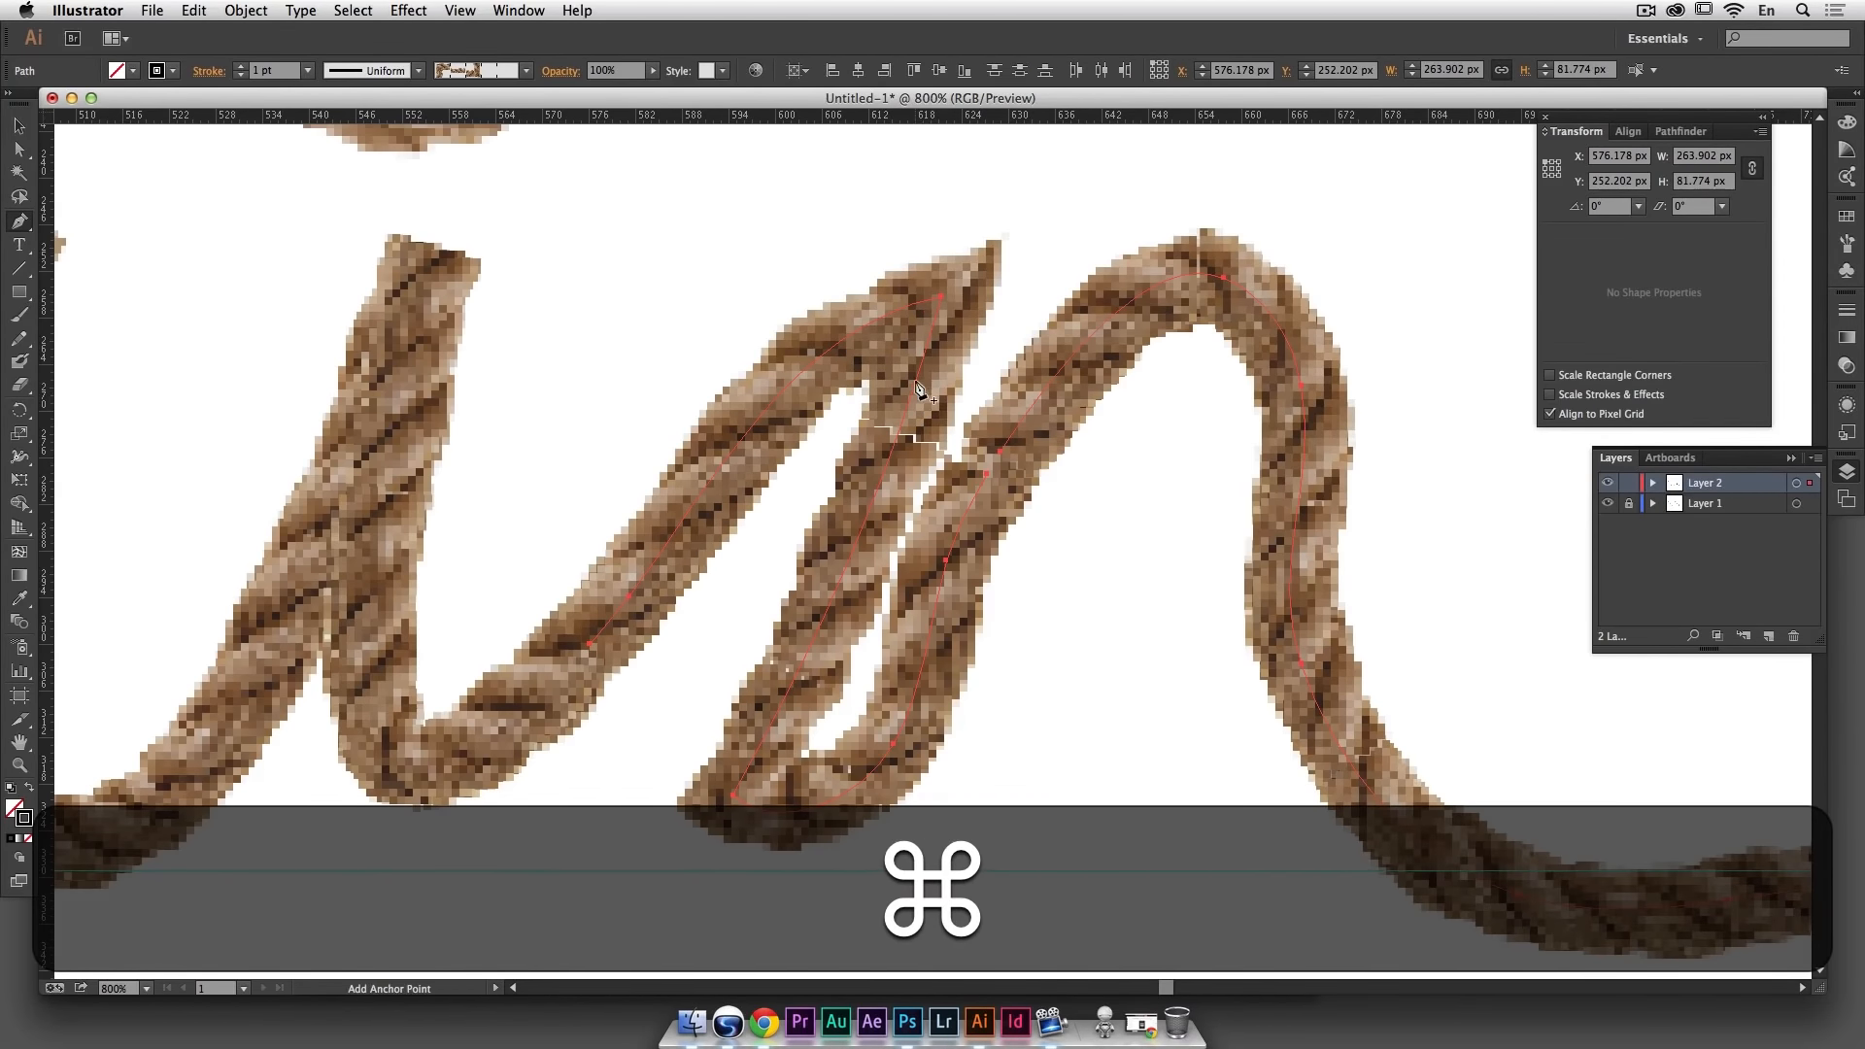
Step: Split the path on the n's first downstroke, above the pattern gap, by adding adjacent anchor points and deleting one
{"action": "left_click", "coordinate": [916, 378]}
{"action": "left_click", "coordinate": [909, 404]}
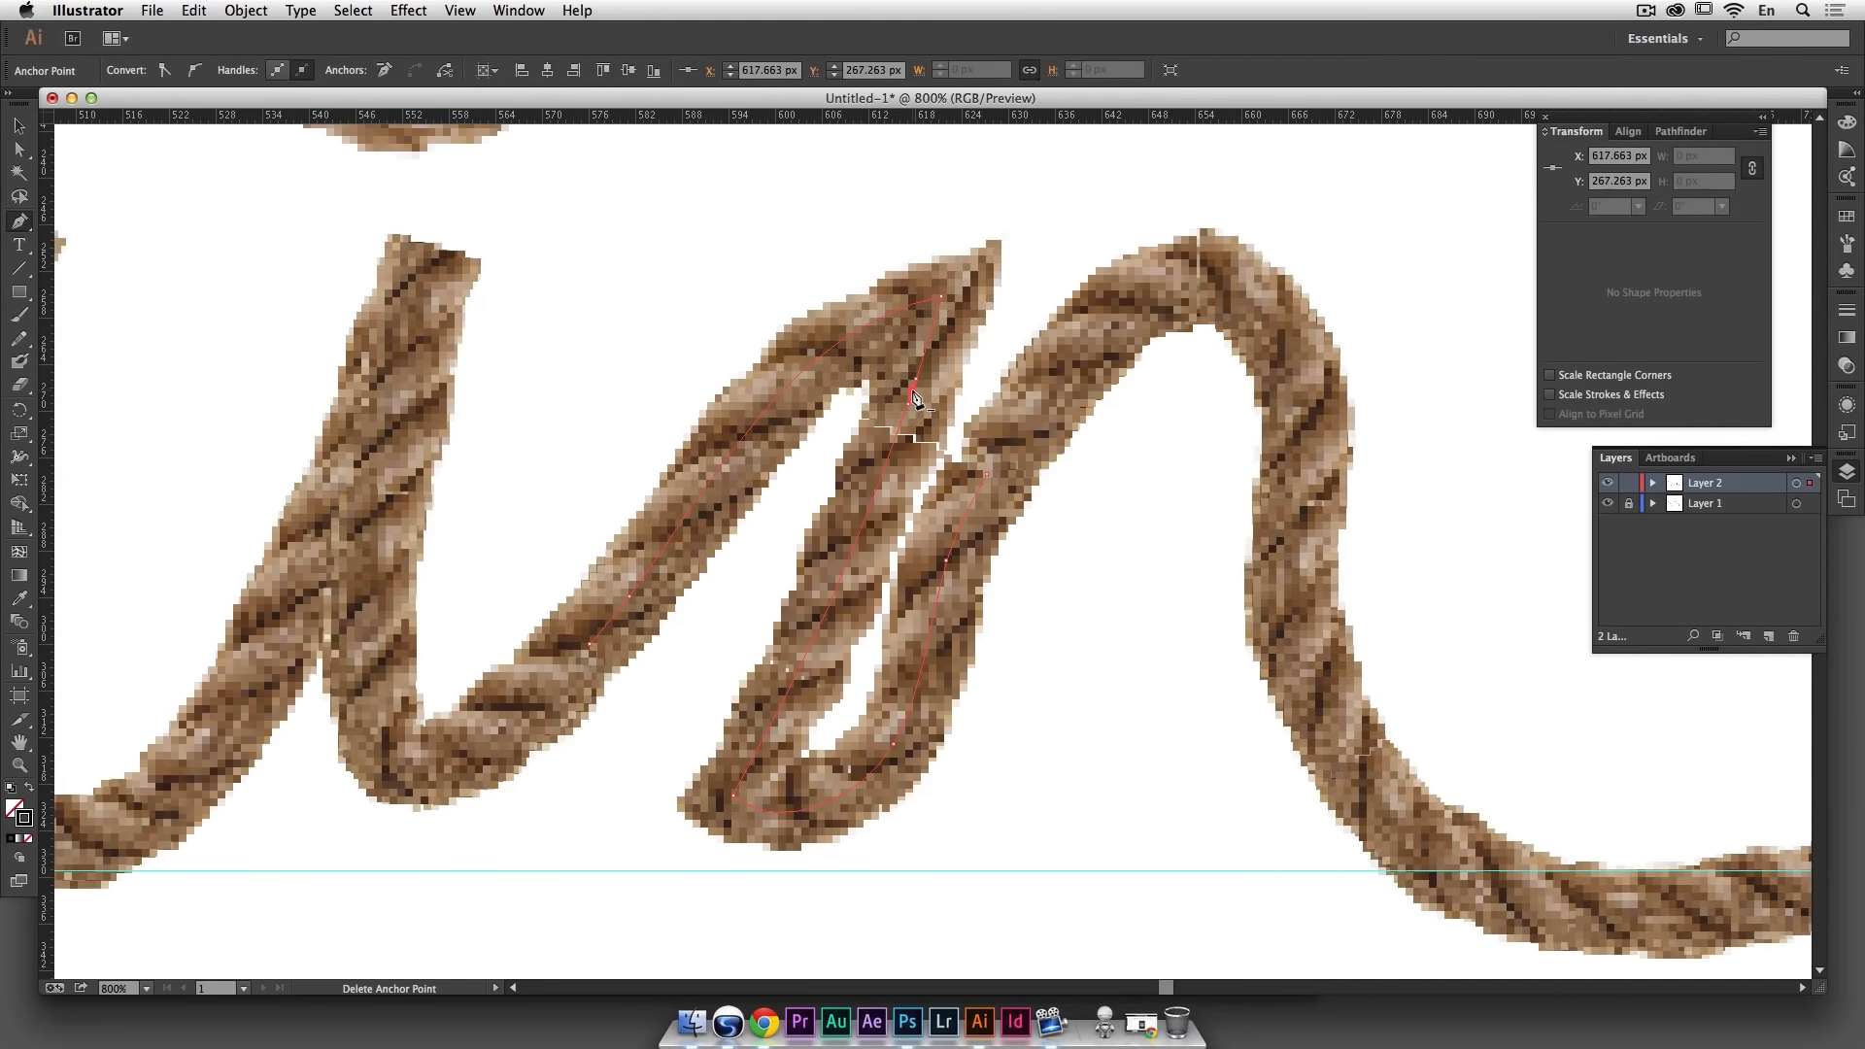
{"action": "key", "text": "BackSpace"}
Step: Split the path near the top of the v's first stroke by adding three adjacent anchor points and deleting the middle one
{"action": "left_click_drag", "start_coordinate": [623, 685], "coordinate": [1415, 601]}
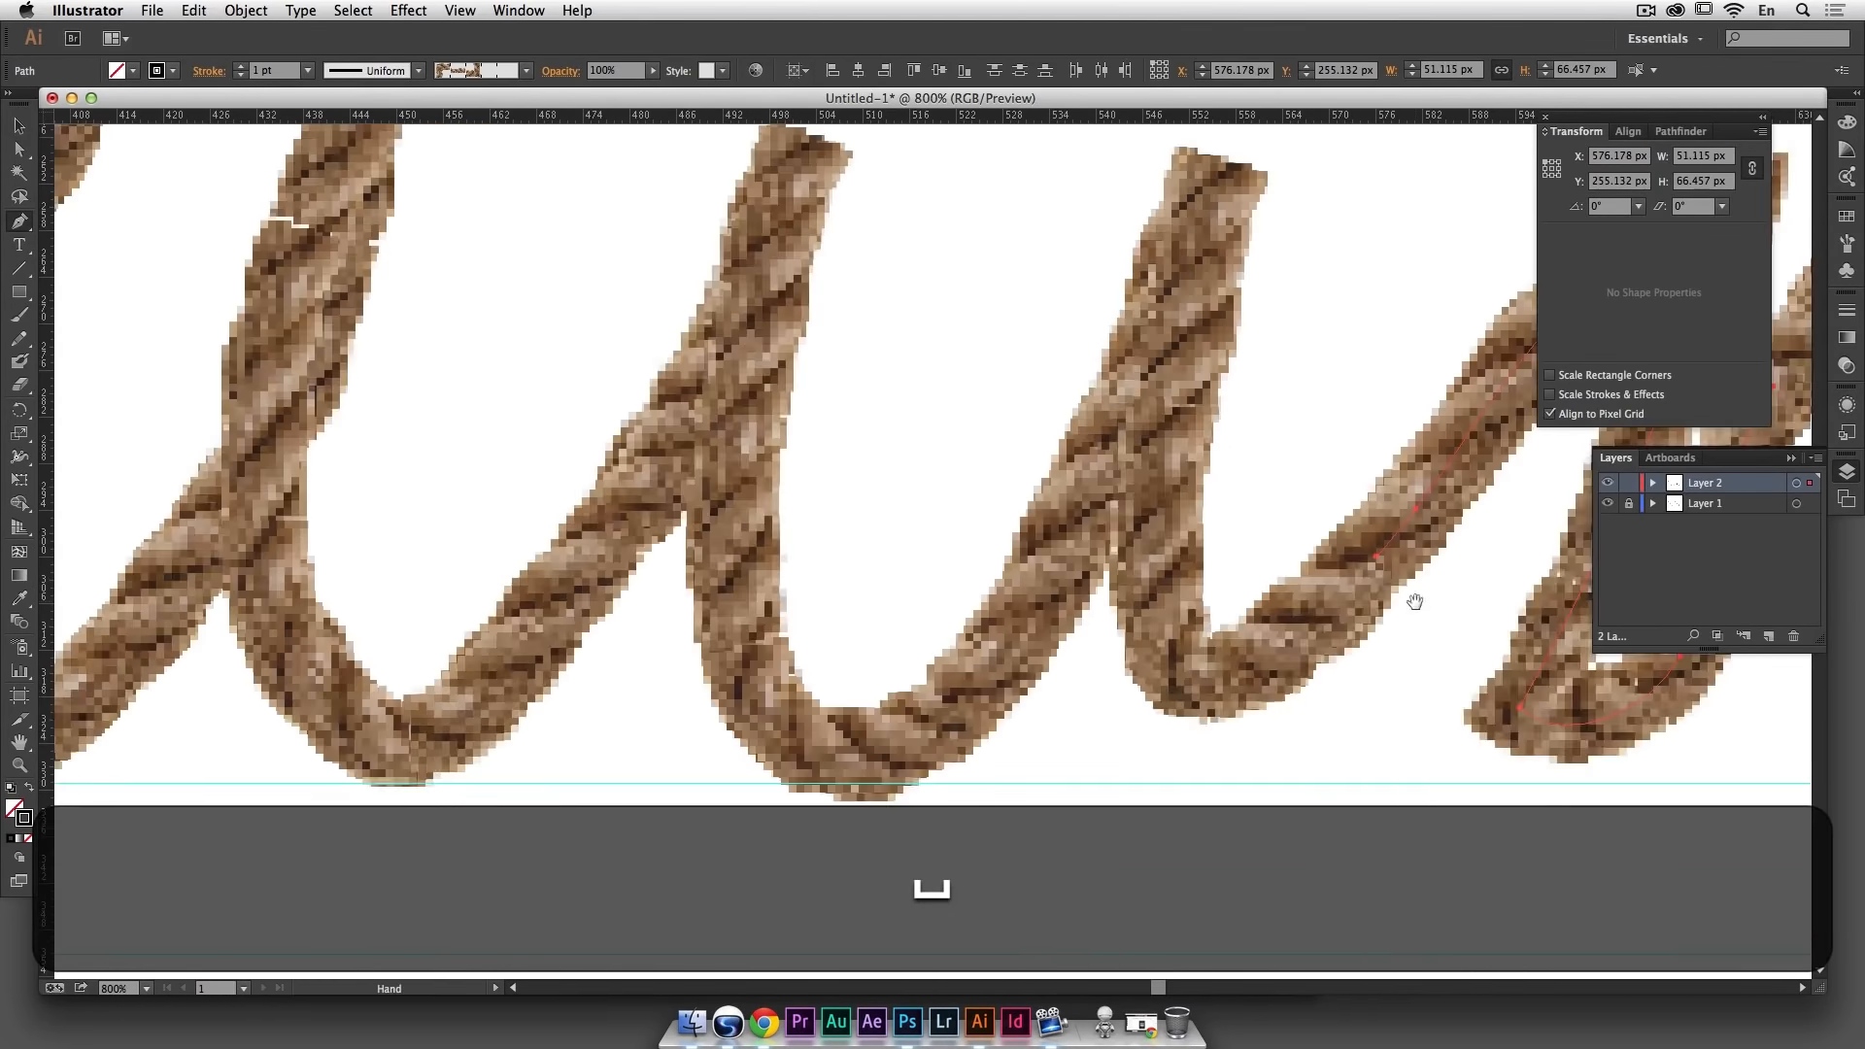
{"action": "left_click_drag", "start_coordinate": [819, 550], "coordinate": [1286, 652]}
{"action": "left_click_drag", "start_coordinate": [1018, 563], "coordinate": [1185, 636]}
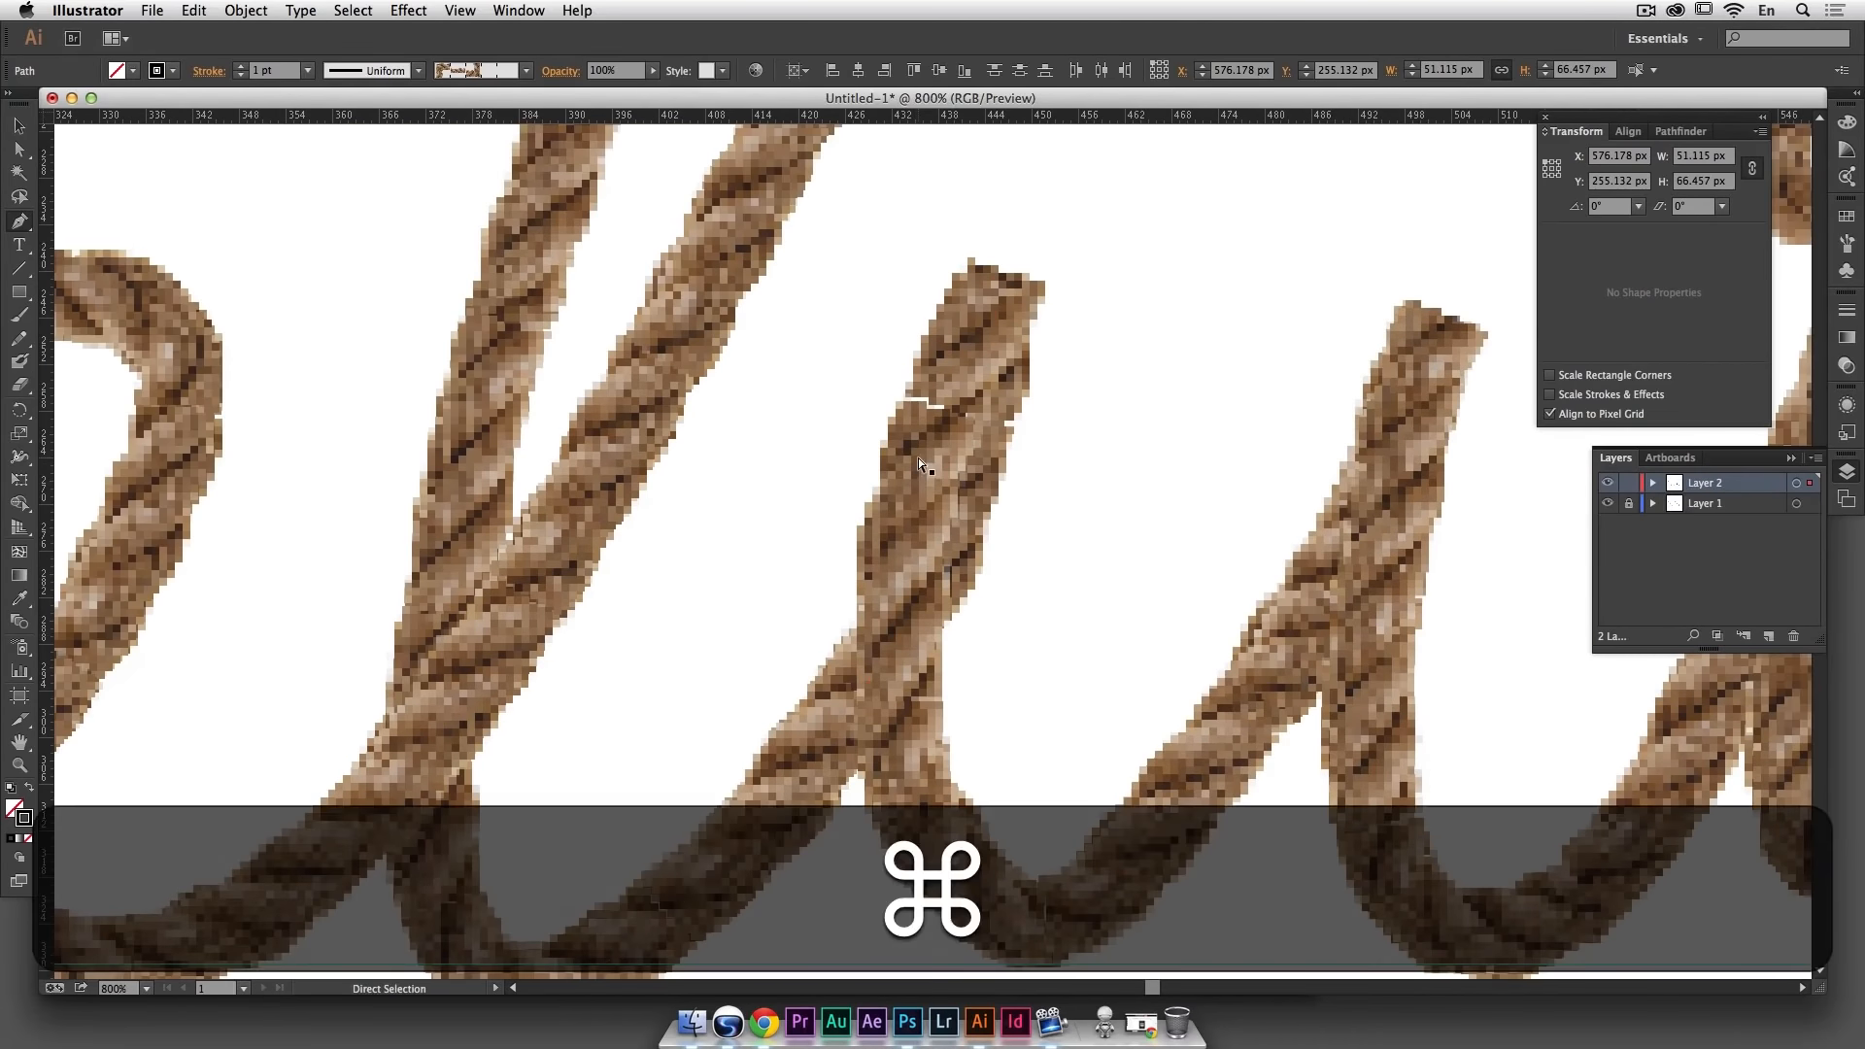
{"action": "left_click", "coordinate": [919, 458], "text": "super"}
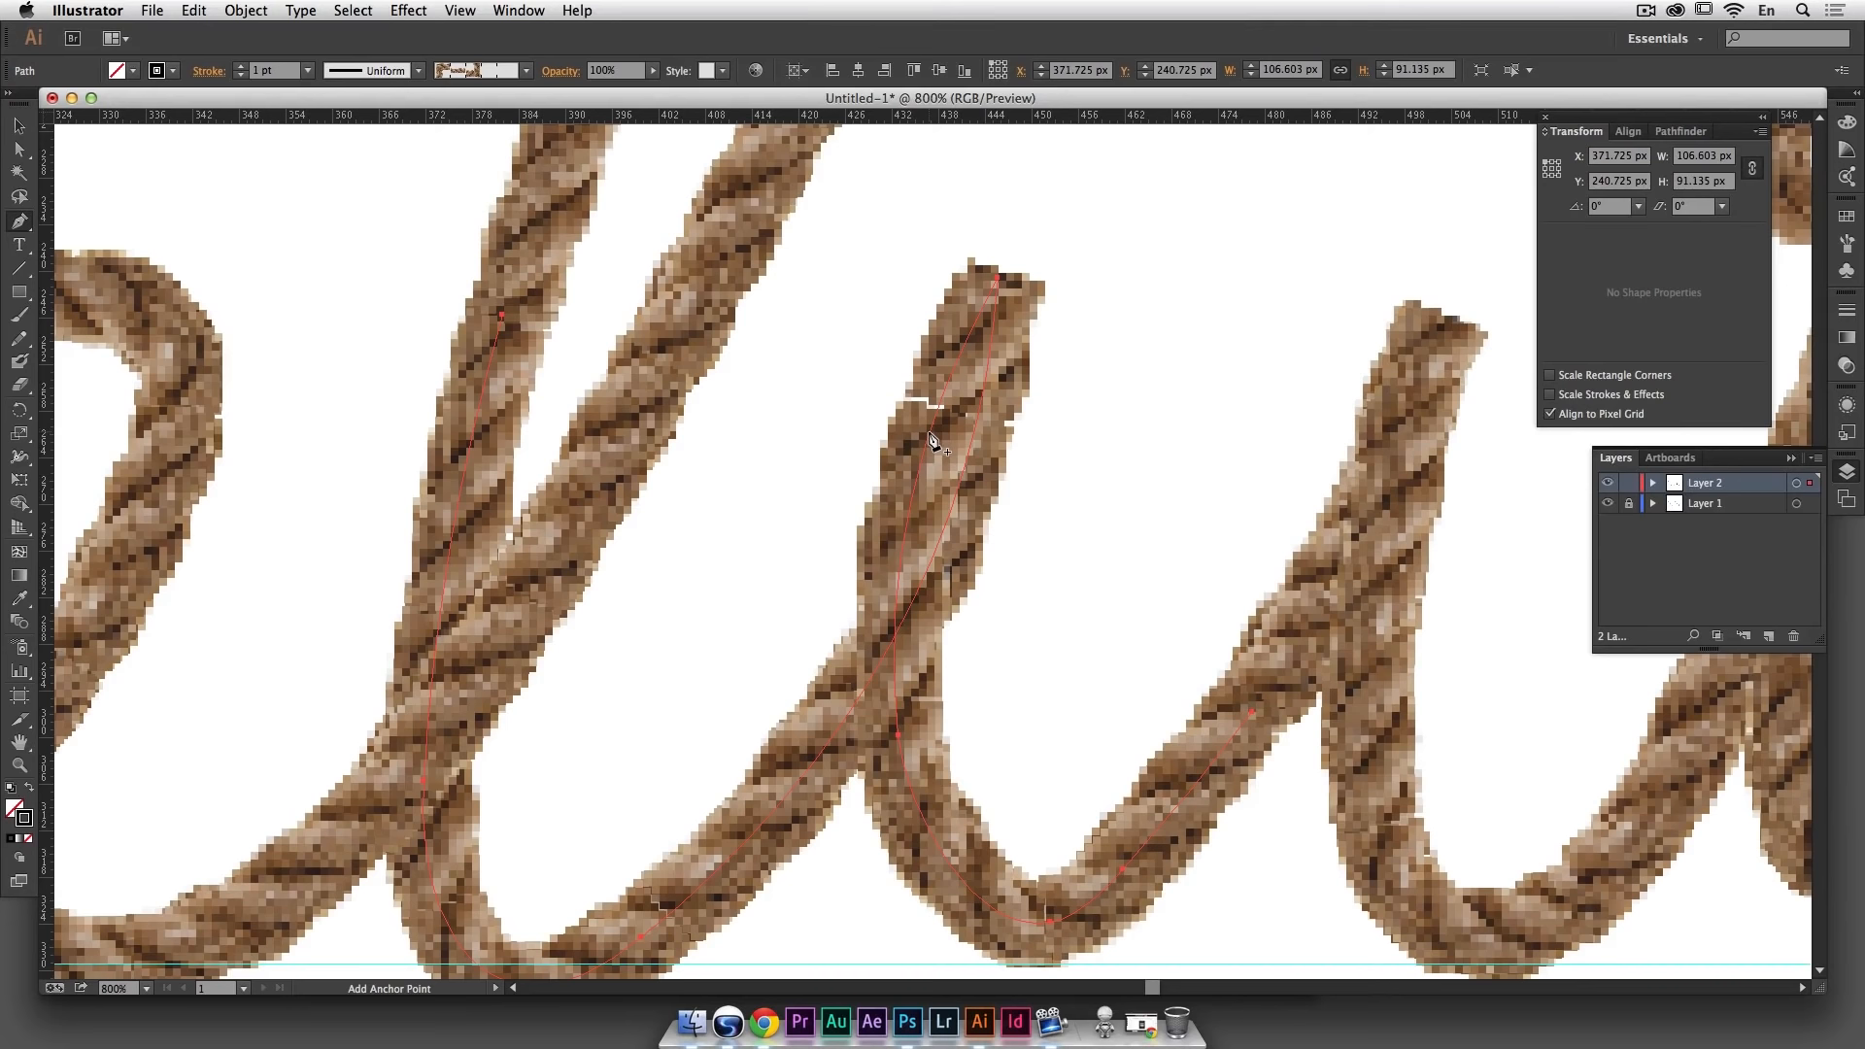
{"action": "left_click", "coordinate": [948, 378]}
{"action": "left_click", "coordinate": [965, 339]}
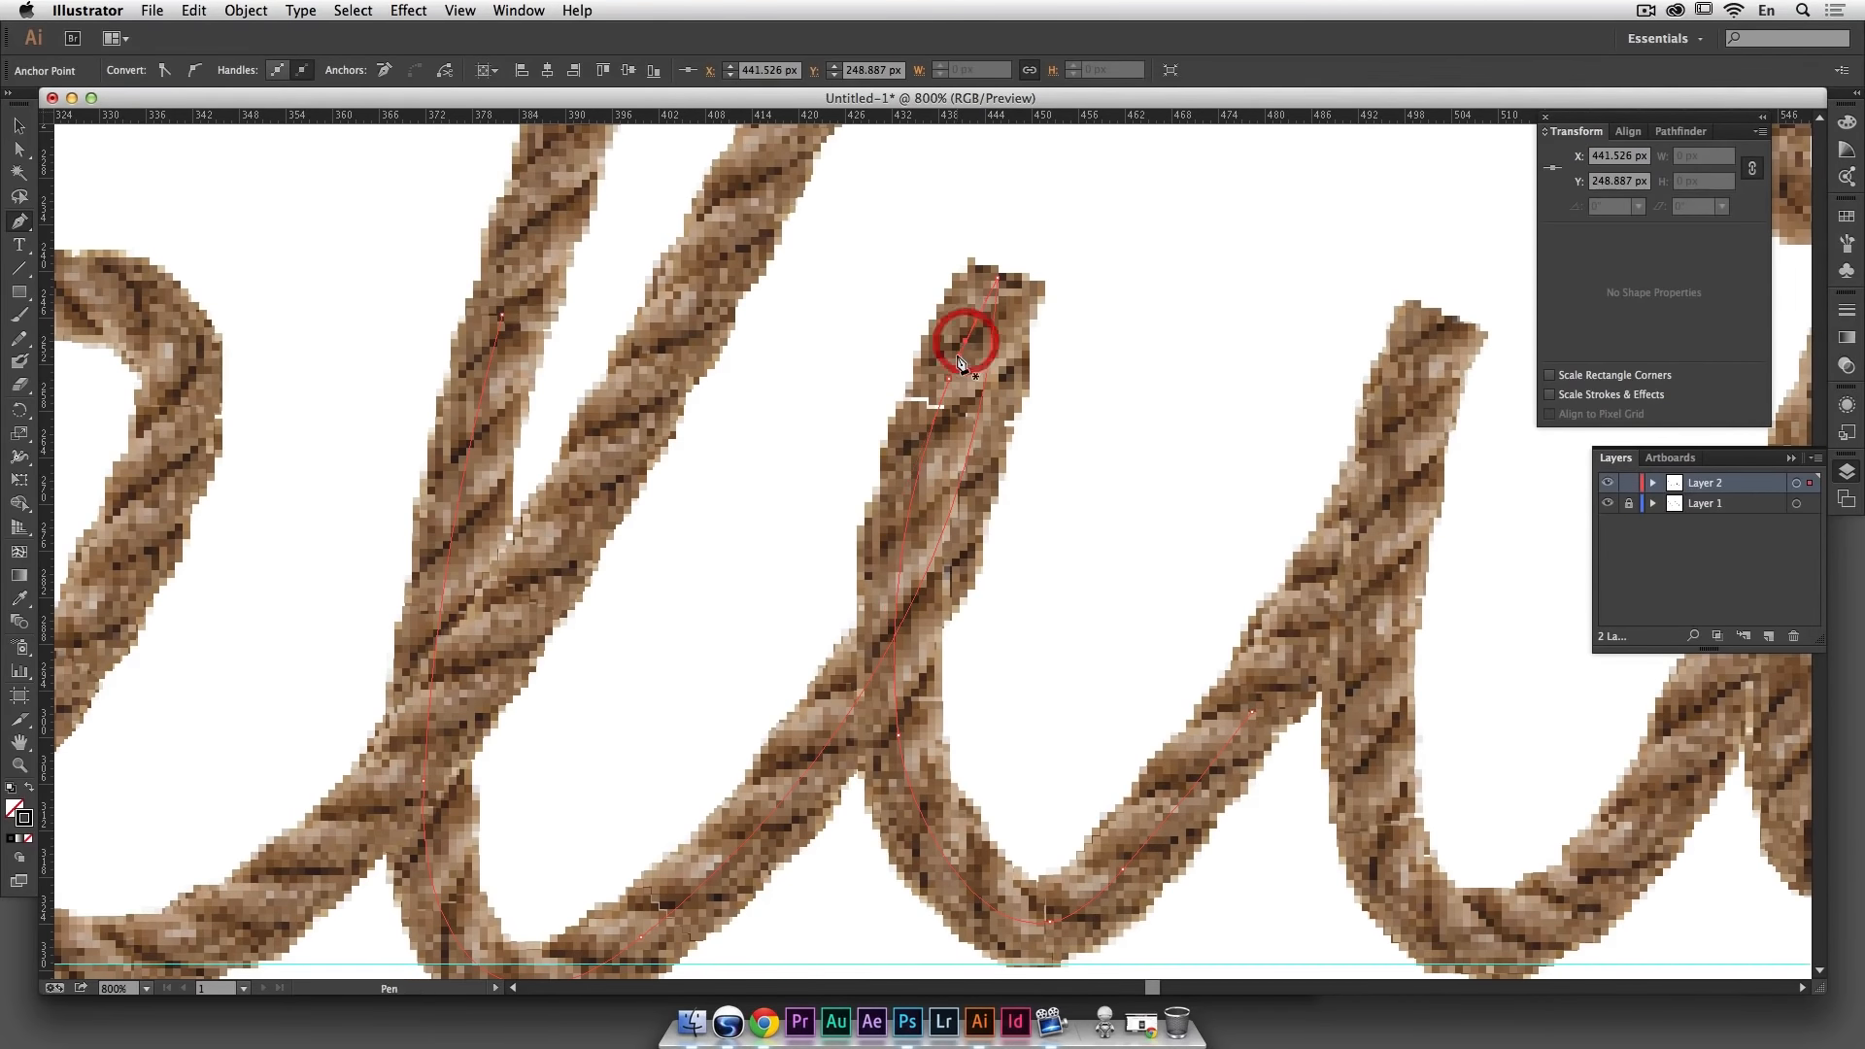
{"action": "left_click", "coordinate": [958, 357]}
{"action": "key", "text": "BackSpace"}
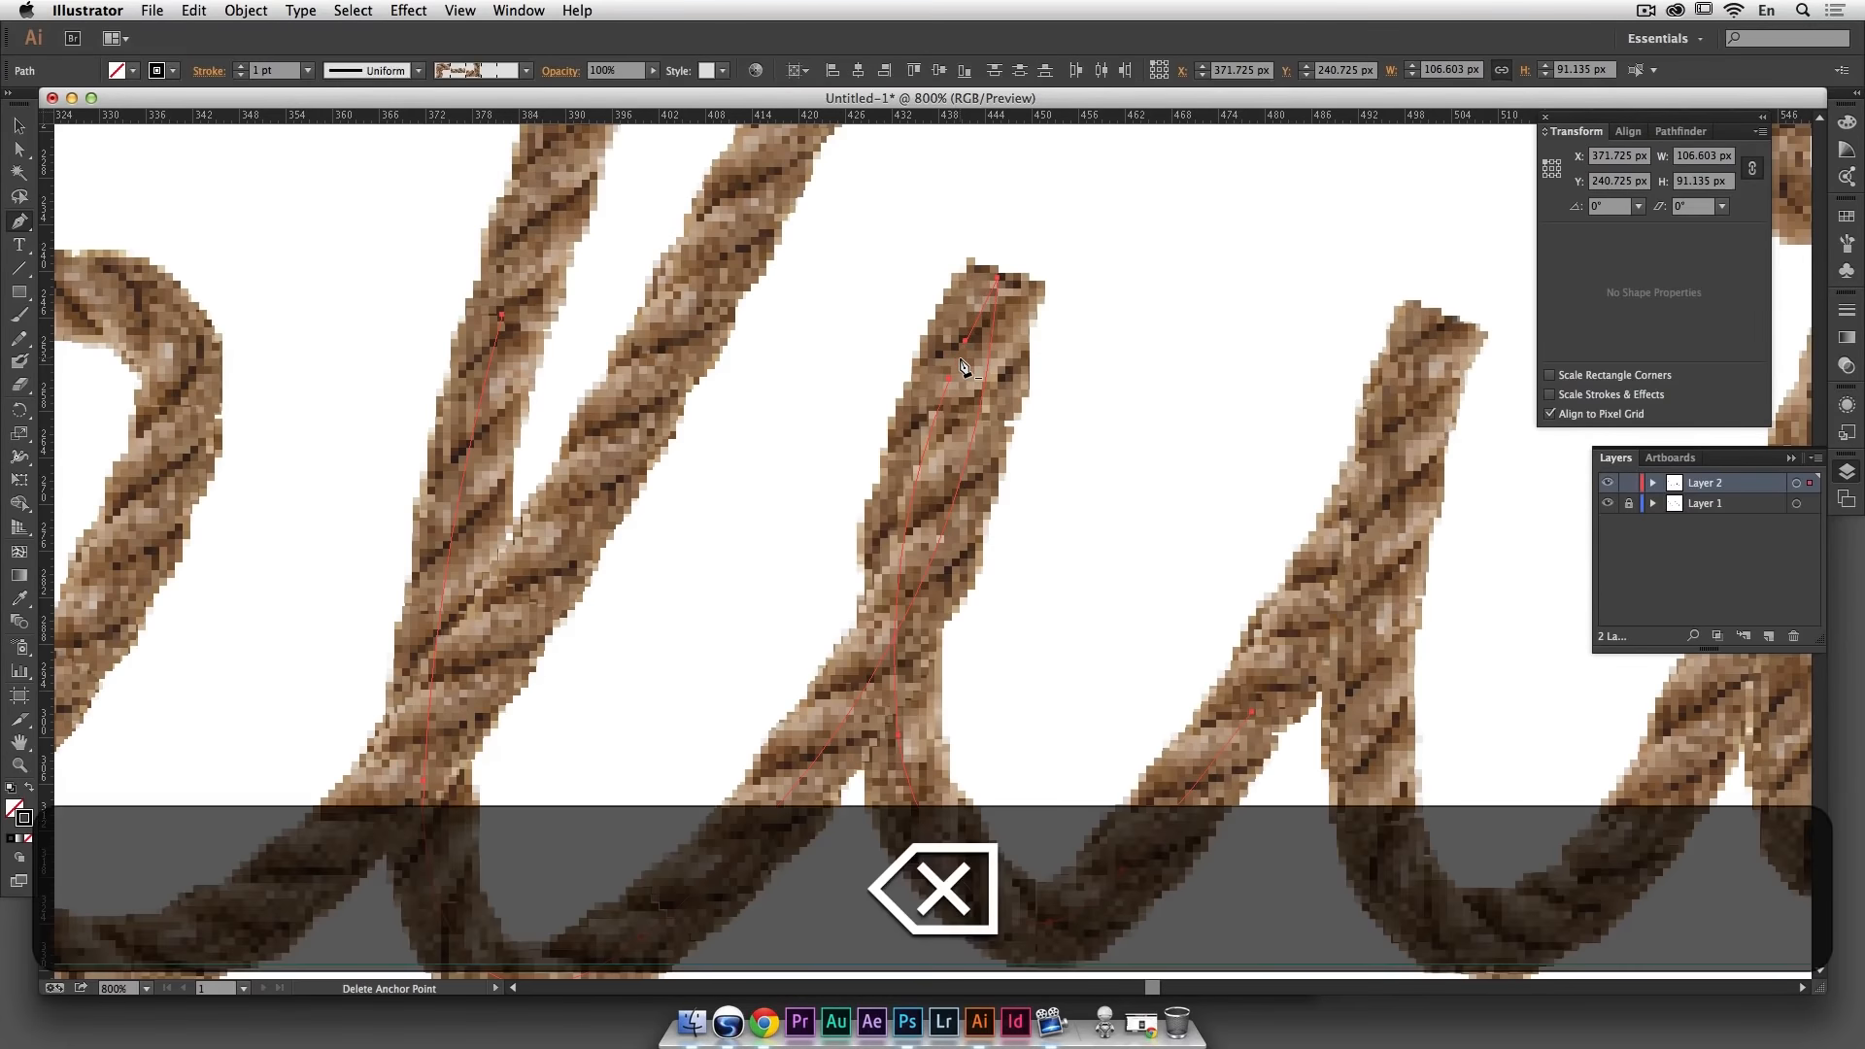
Step: Split the path midway down the K's main stem by adding three close anchor points and deleting the middle one, then deselect
{"action": "key", "text": "space"}
{"action": "left_click_drag", "start_coordinate": [834, 605], "coordinate": [1366, 556]}
{"action": "left_click_drag", "start_coordinate": [1049, 564], "coordinate": [711, 935]}
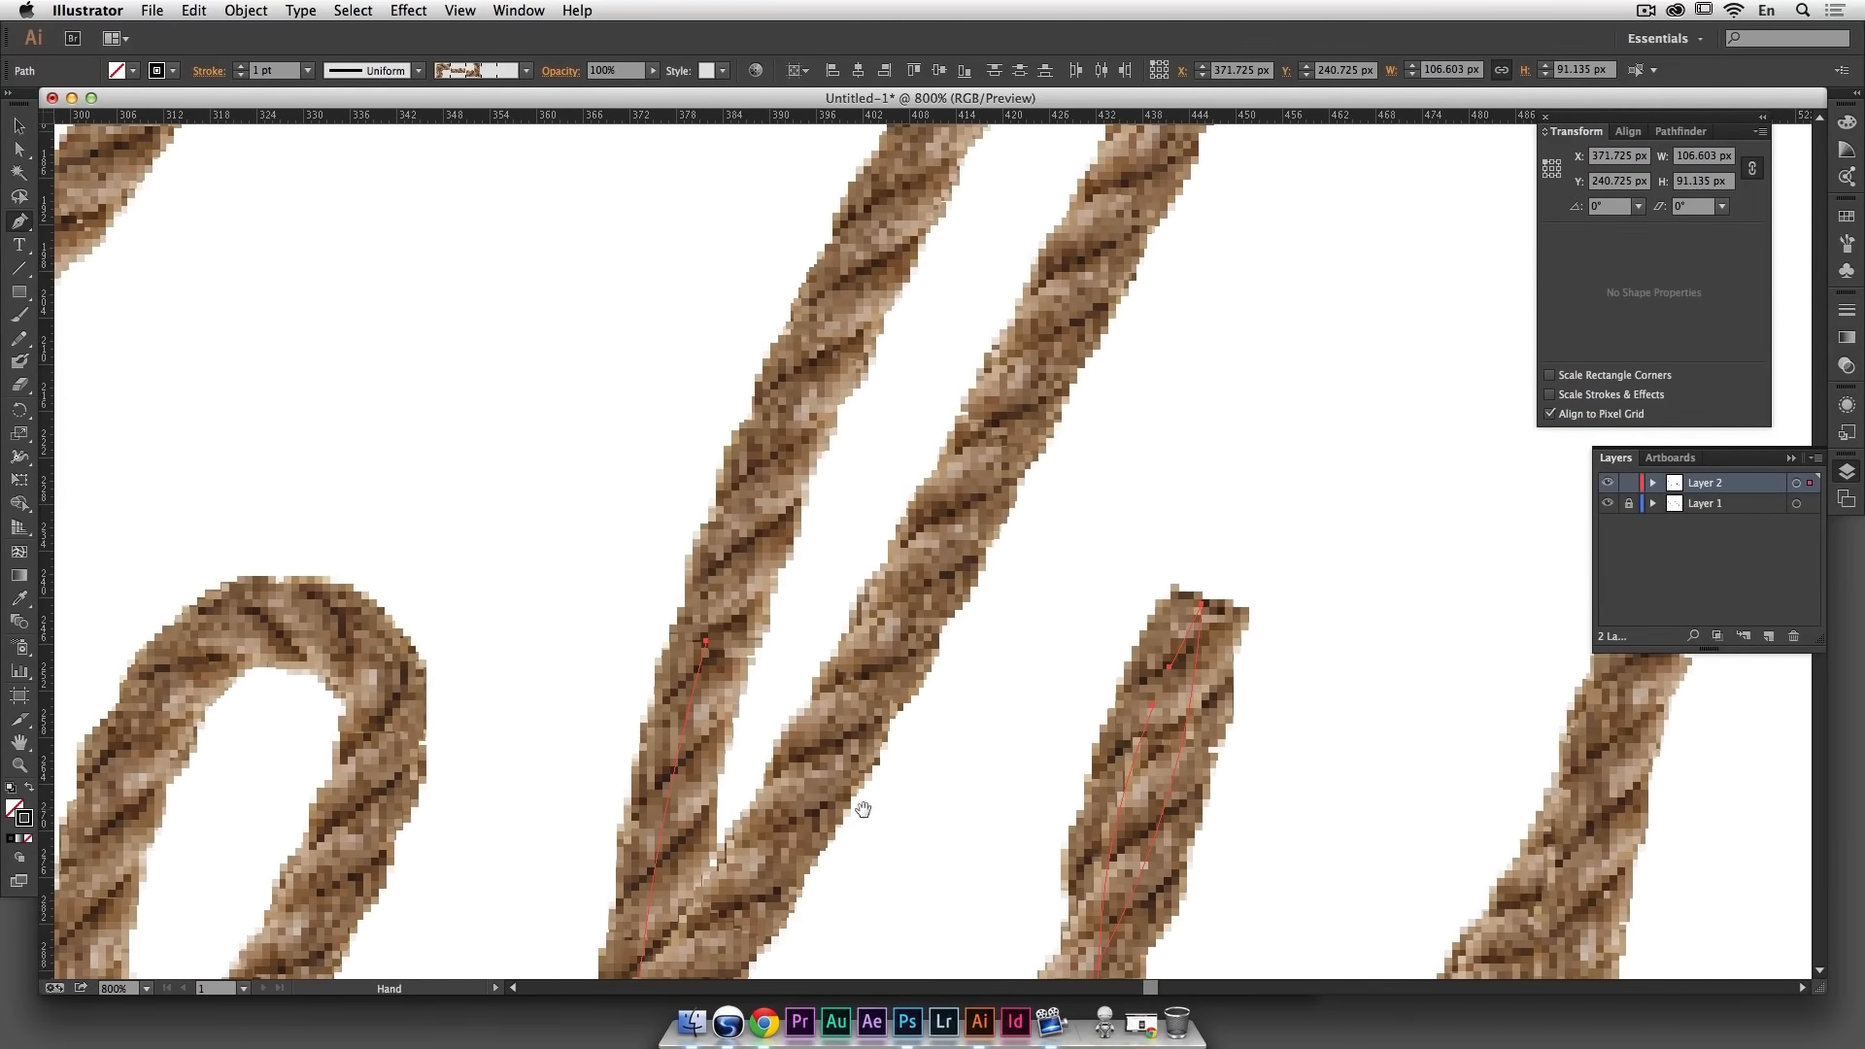
{"action": "key", "text": "super+minus"}
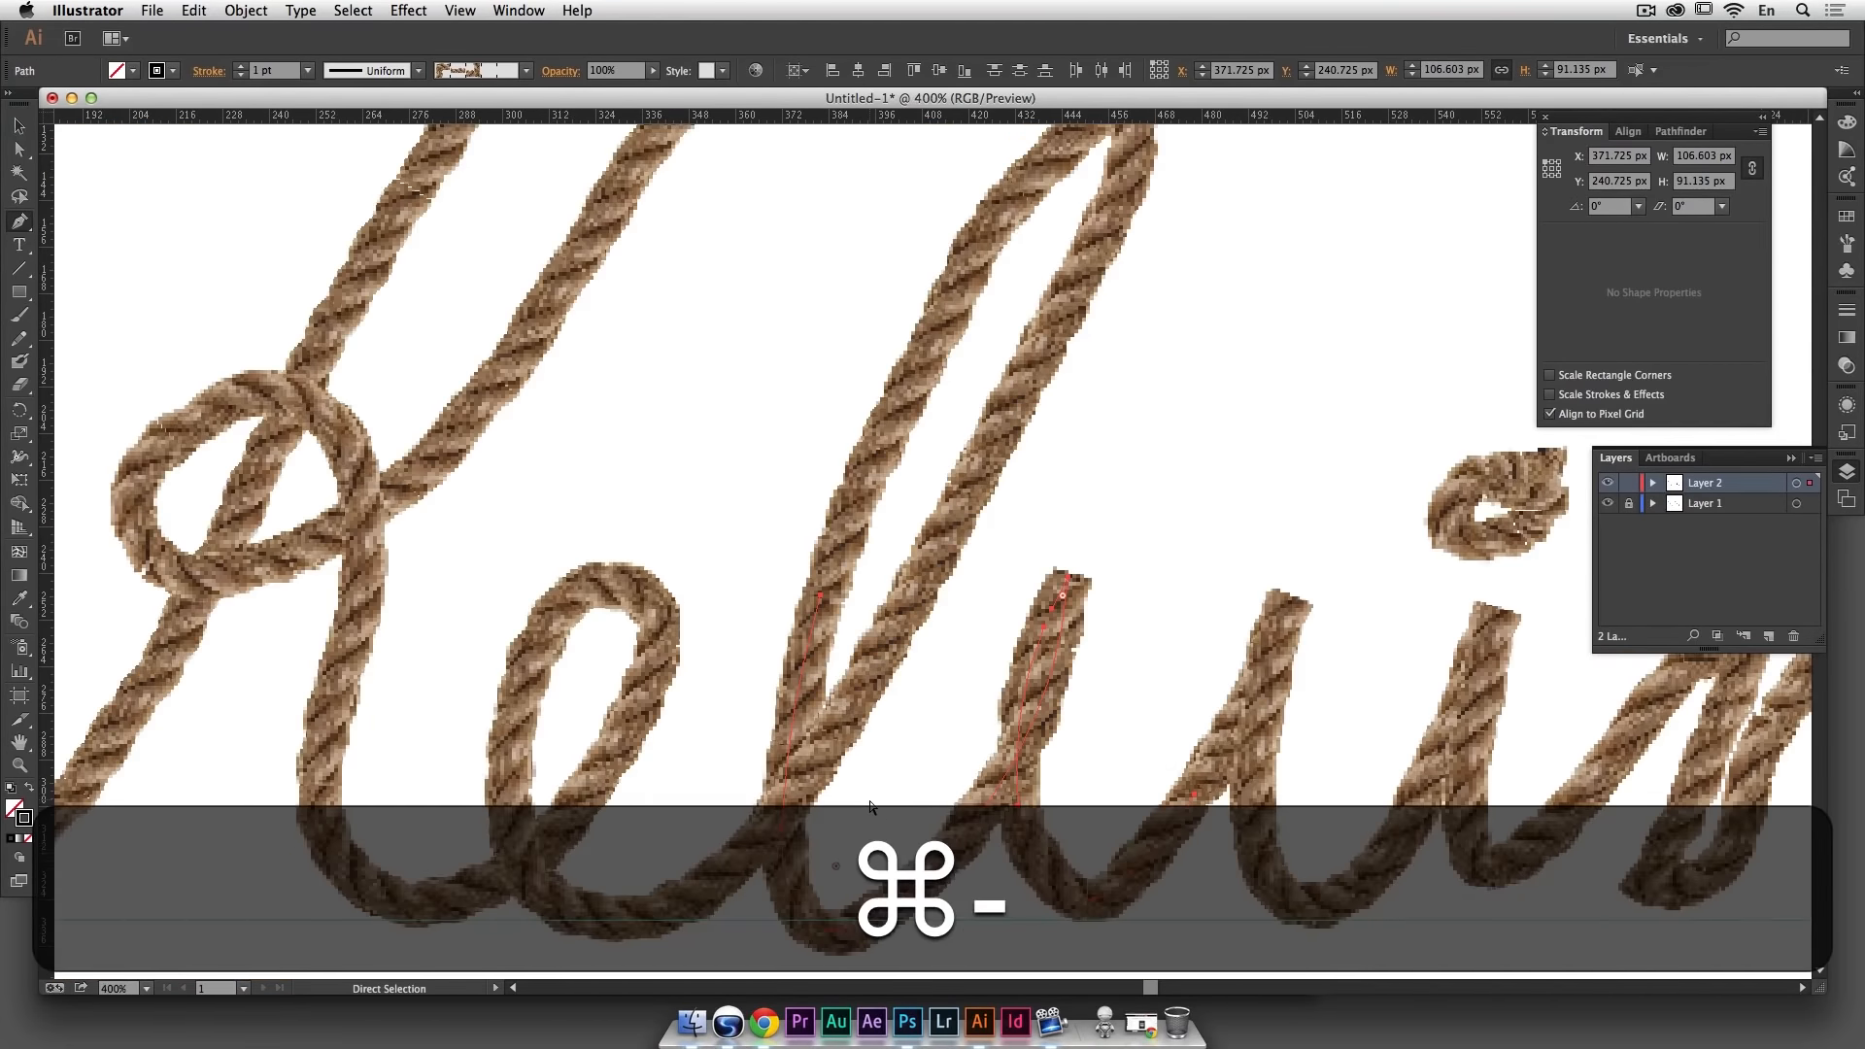
{"action": "key", "text": "super+1"}
{"action": "left_click", "coordinate": [911, 767], "text": "super"}
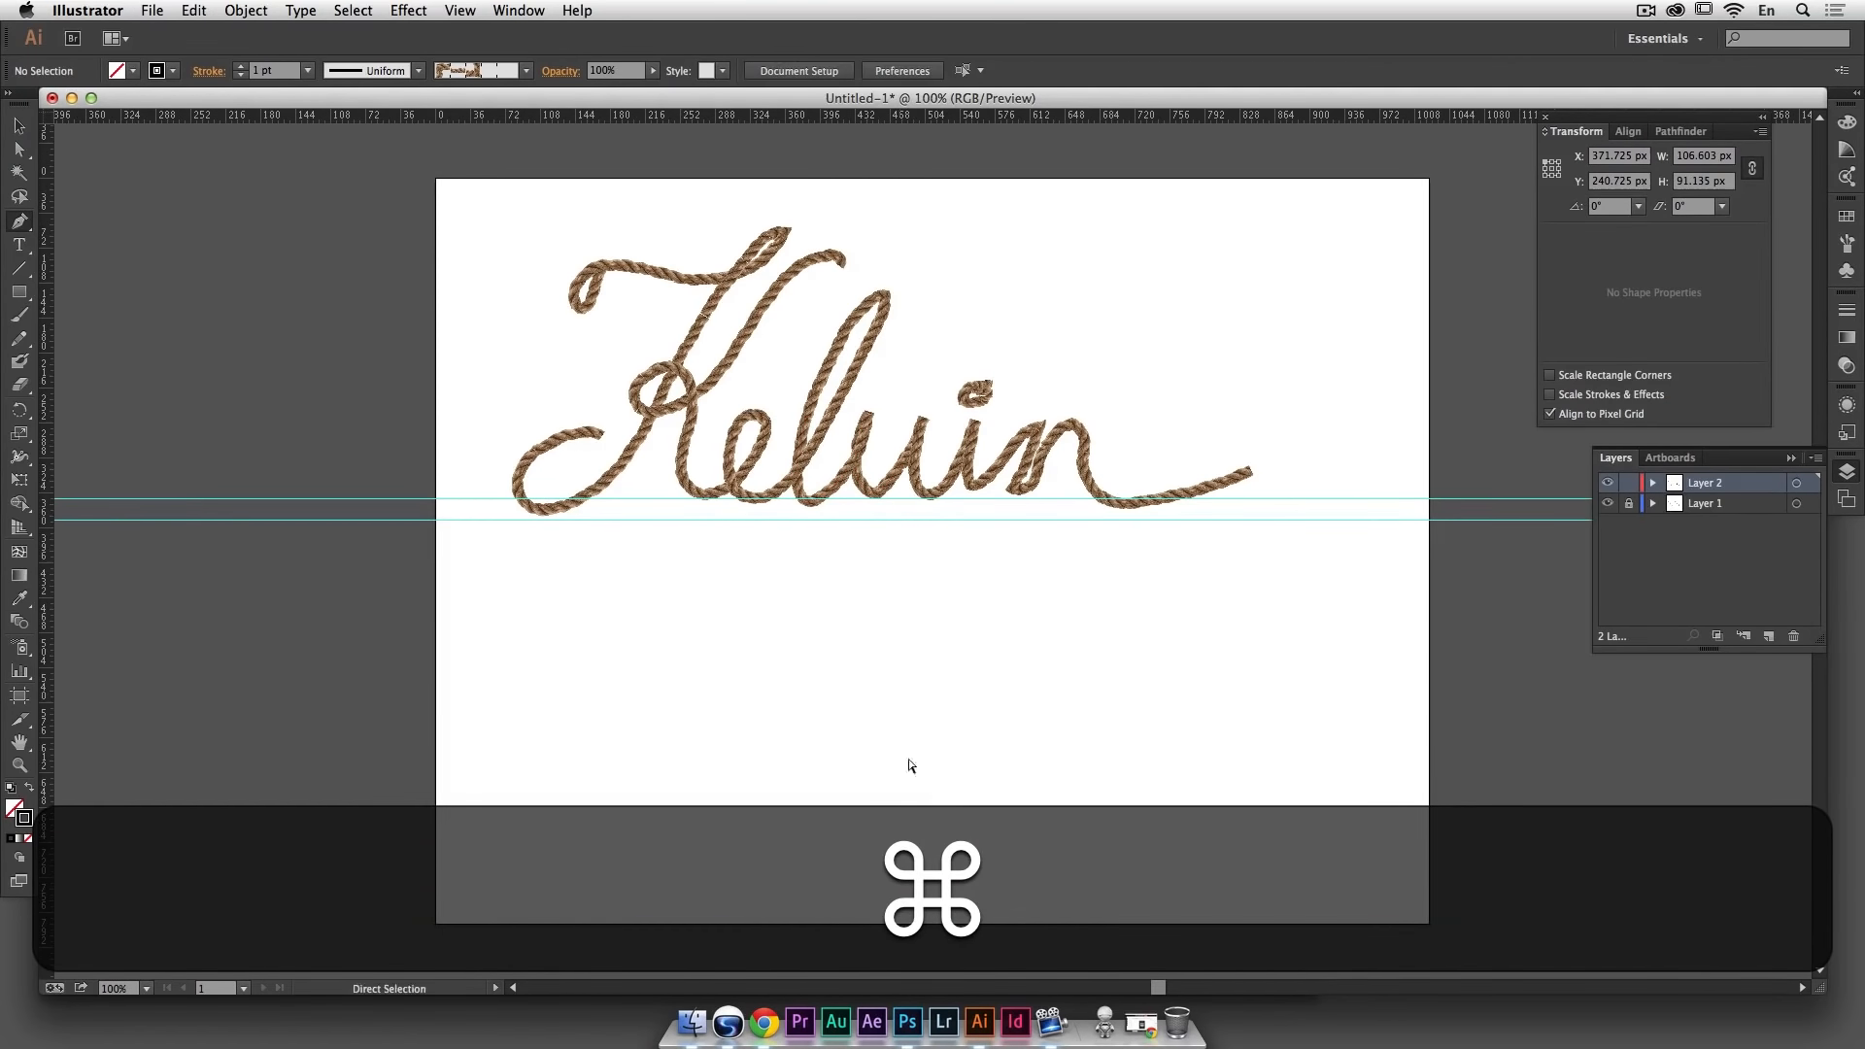
{"action": "left_click", "coordinate": [695, 335], "text": "super"}
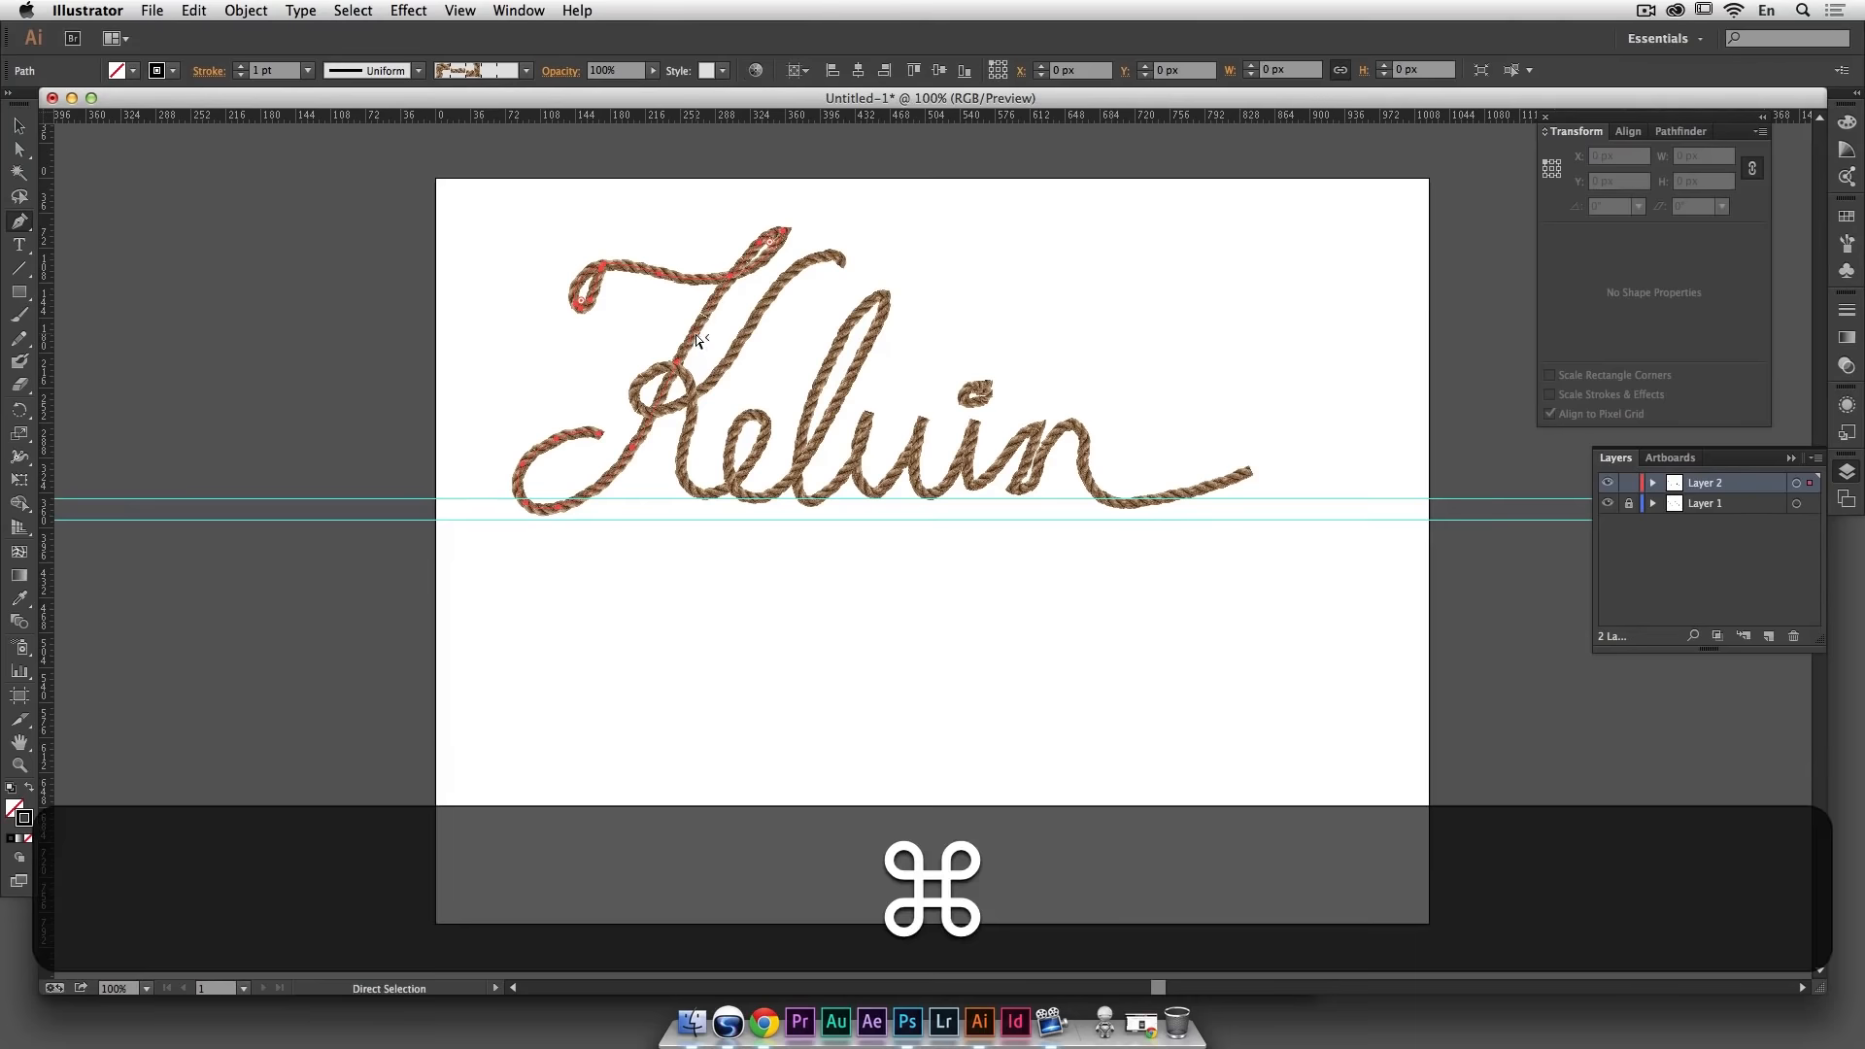
{"action": "key", "text": "super+space"}
{"action": "left_click_drag", "start_coordinate": [819, 210], "coordinate": [408, 412]}
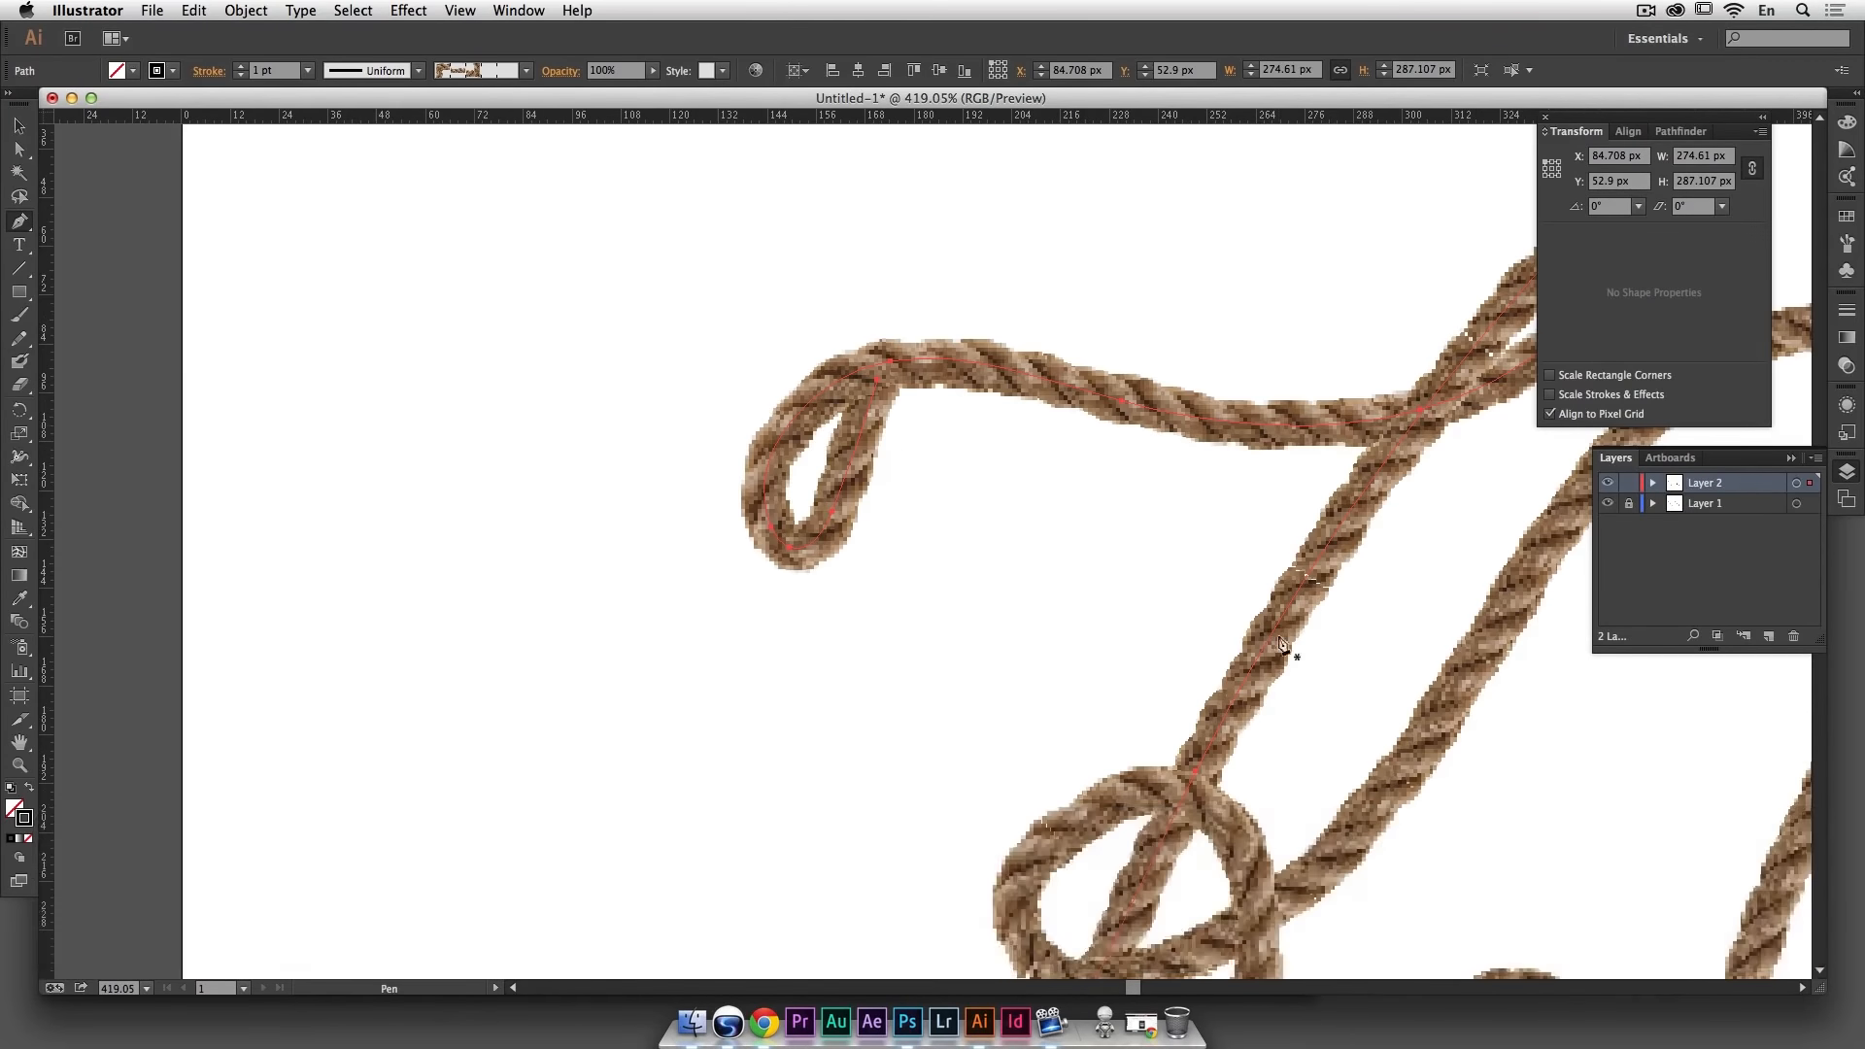
{"action": "left_click_drag", "start_coordinate": [1291, 653], "coordinate": [966, 574]}
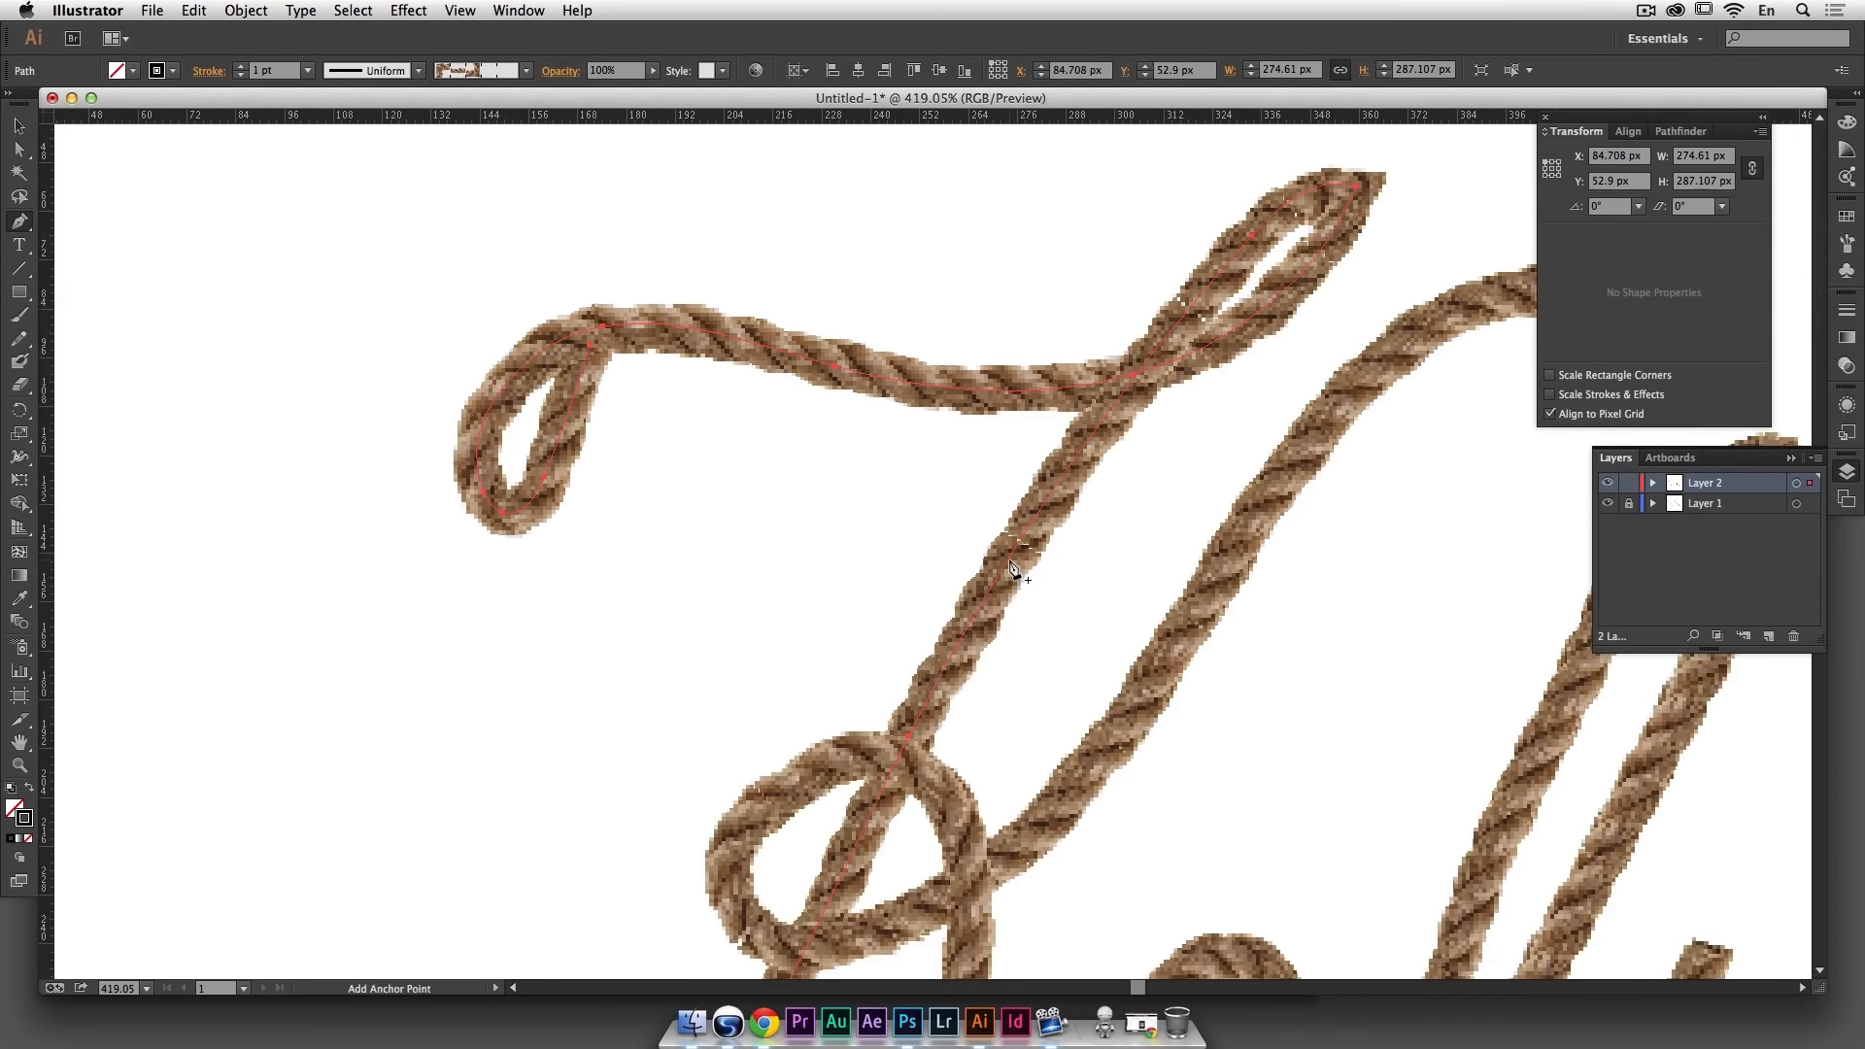
{"action": "left_click", "coordinate": [1009, 561]}
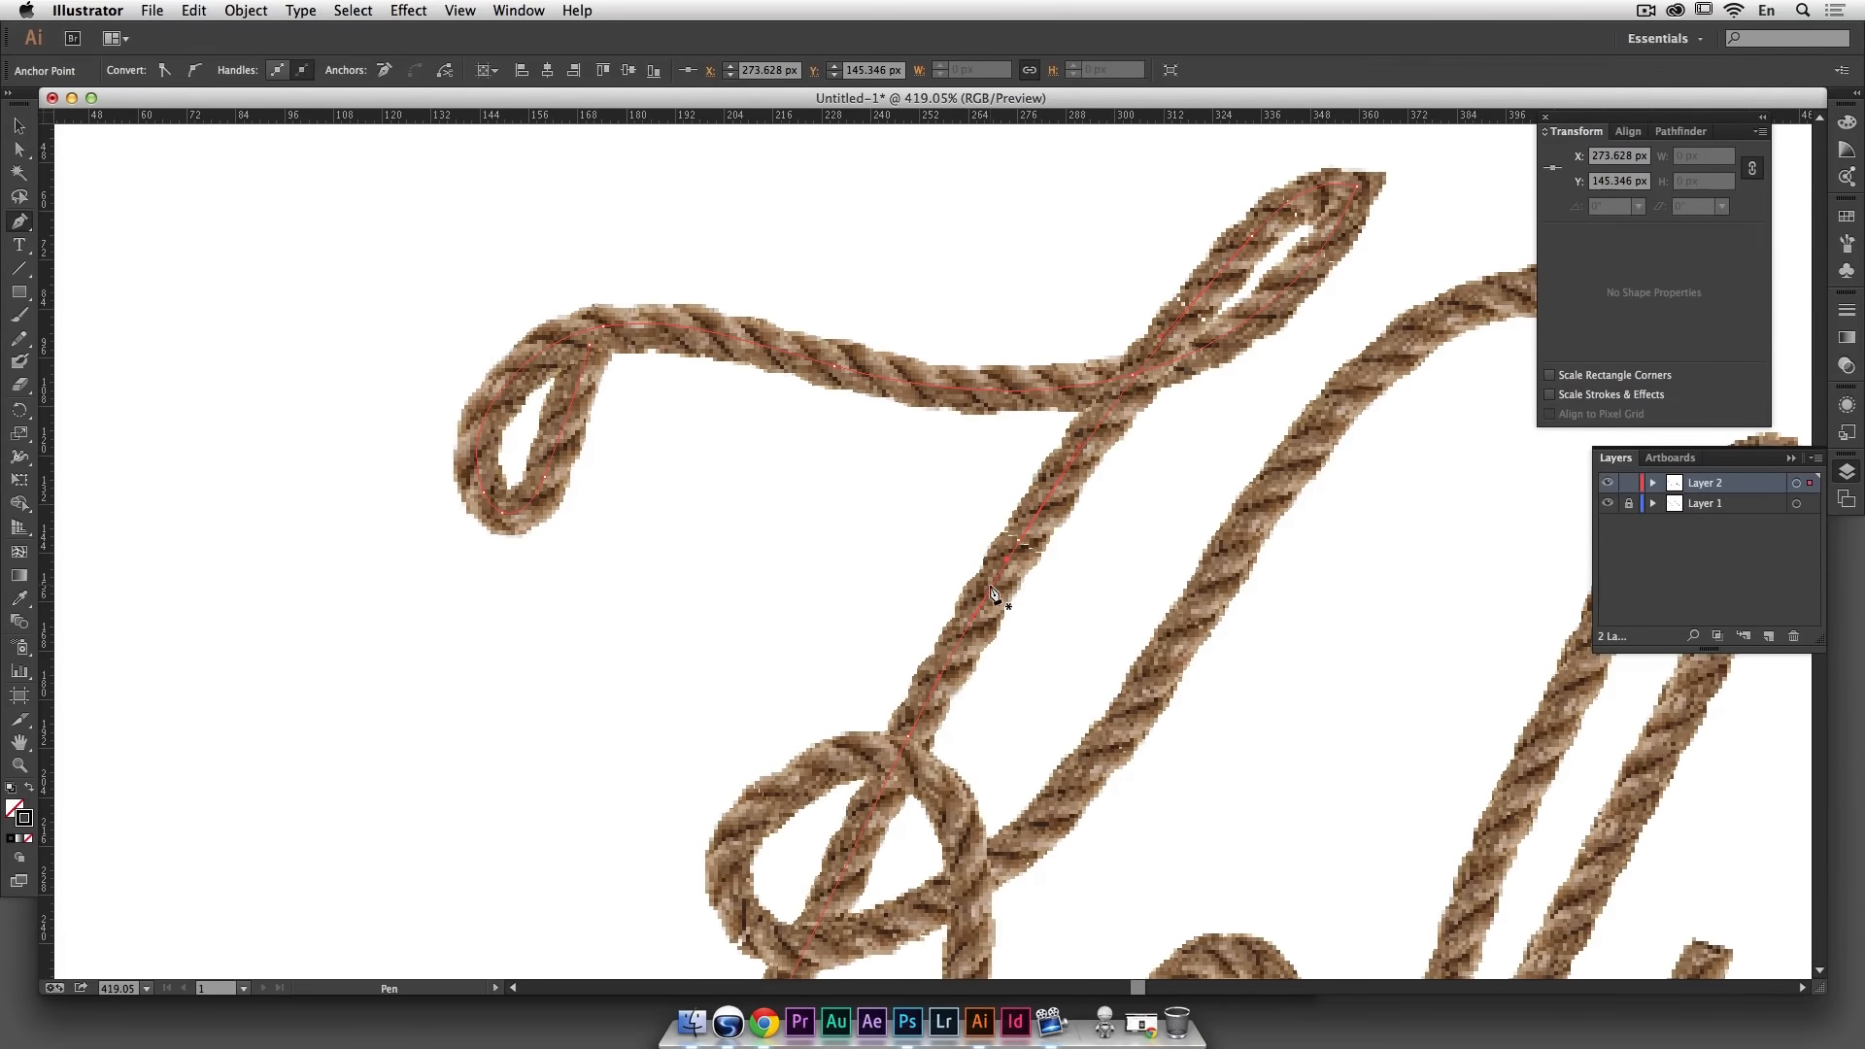
{"action": "left_click", "coordinate": [991, 589]}
{"action": "left_click_drag", "start_coordinate": [991, 589], "coordinate": [1013, 604]}
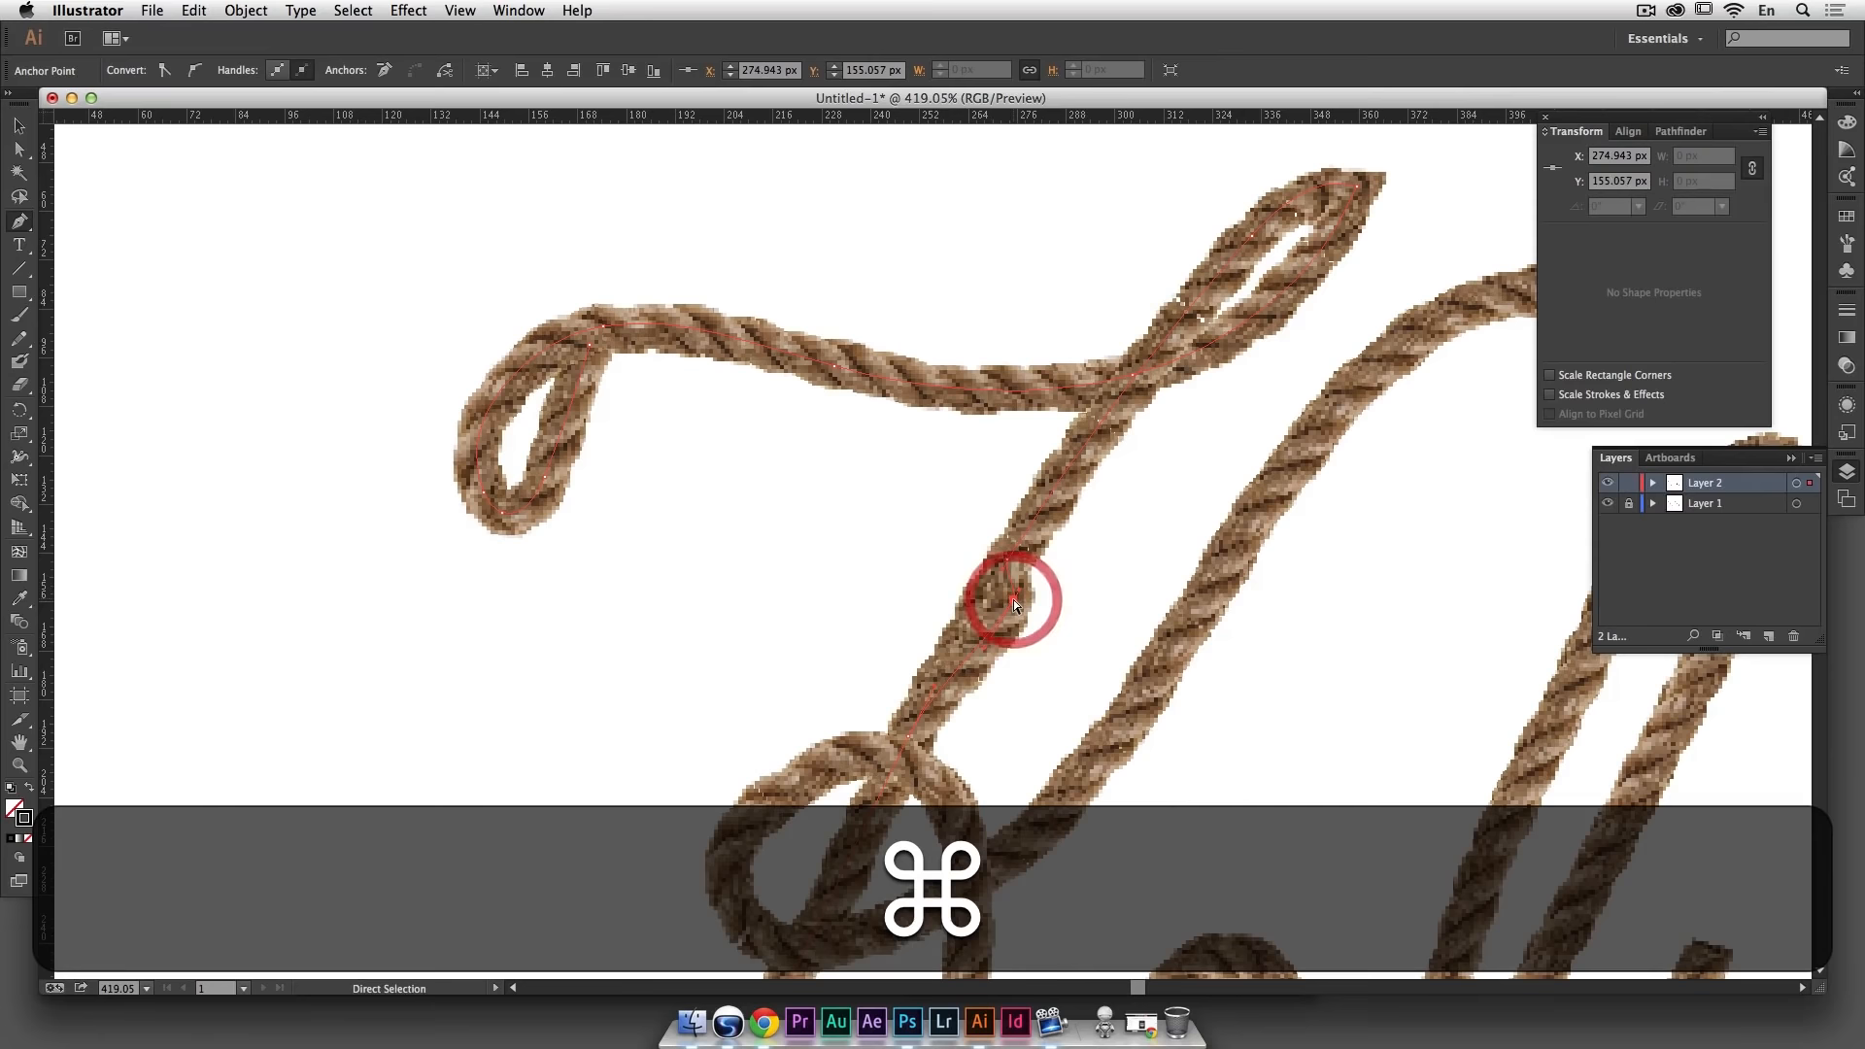
{"action": "key", "text": "super+z"}
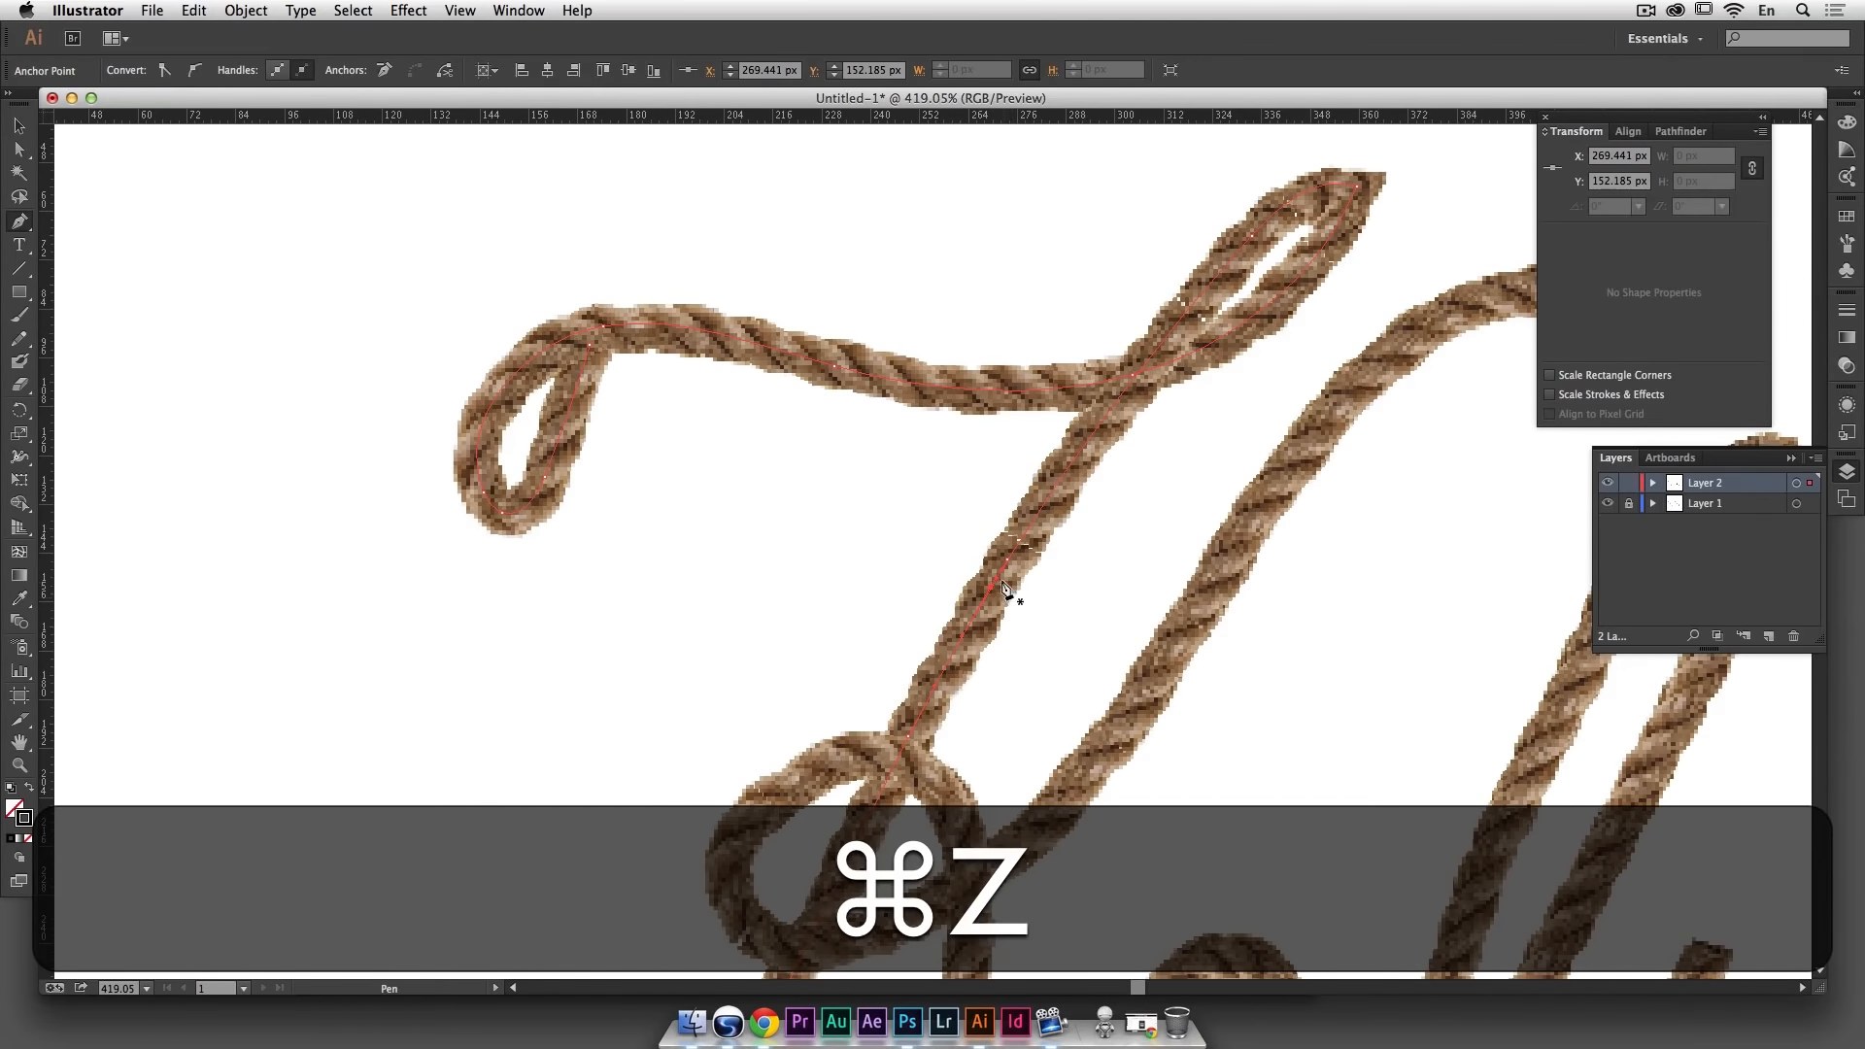
{"action": "left_click", "coordinate": [1004, 583]}
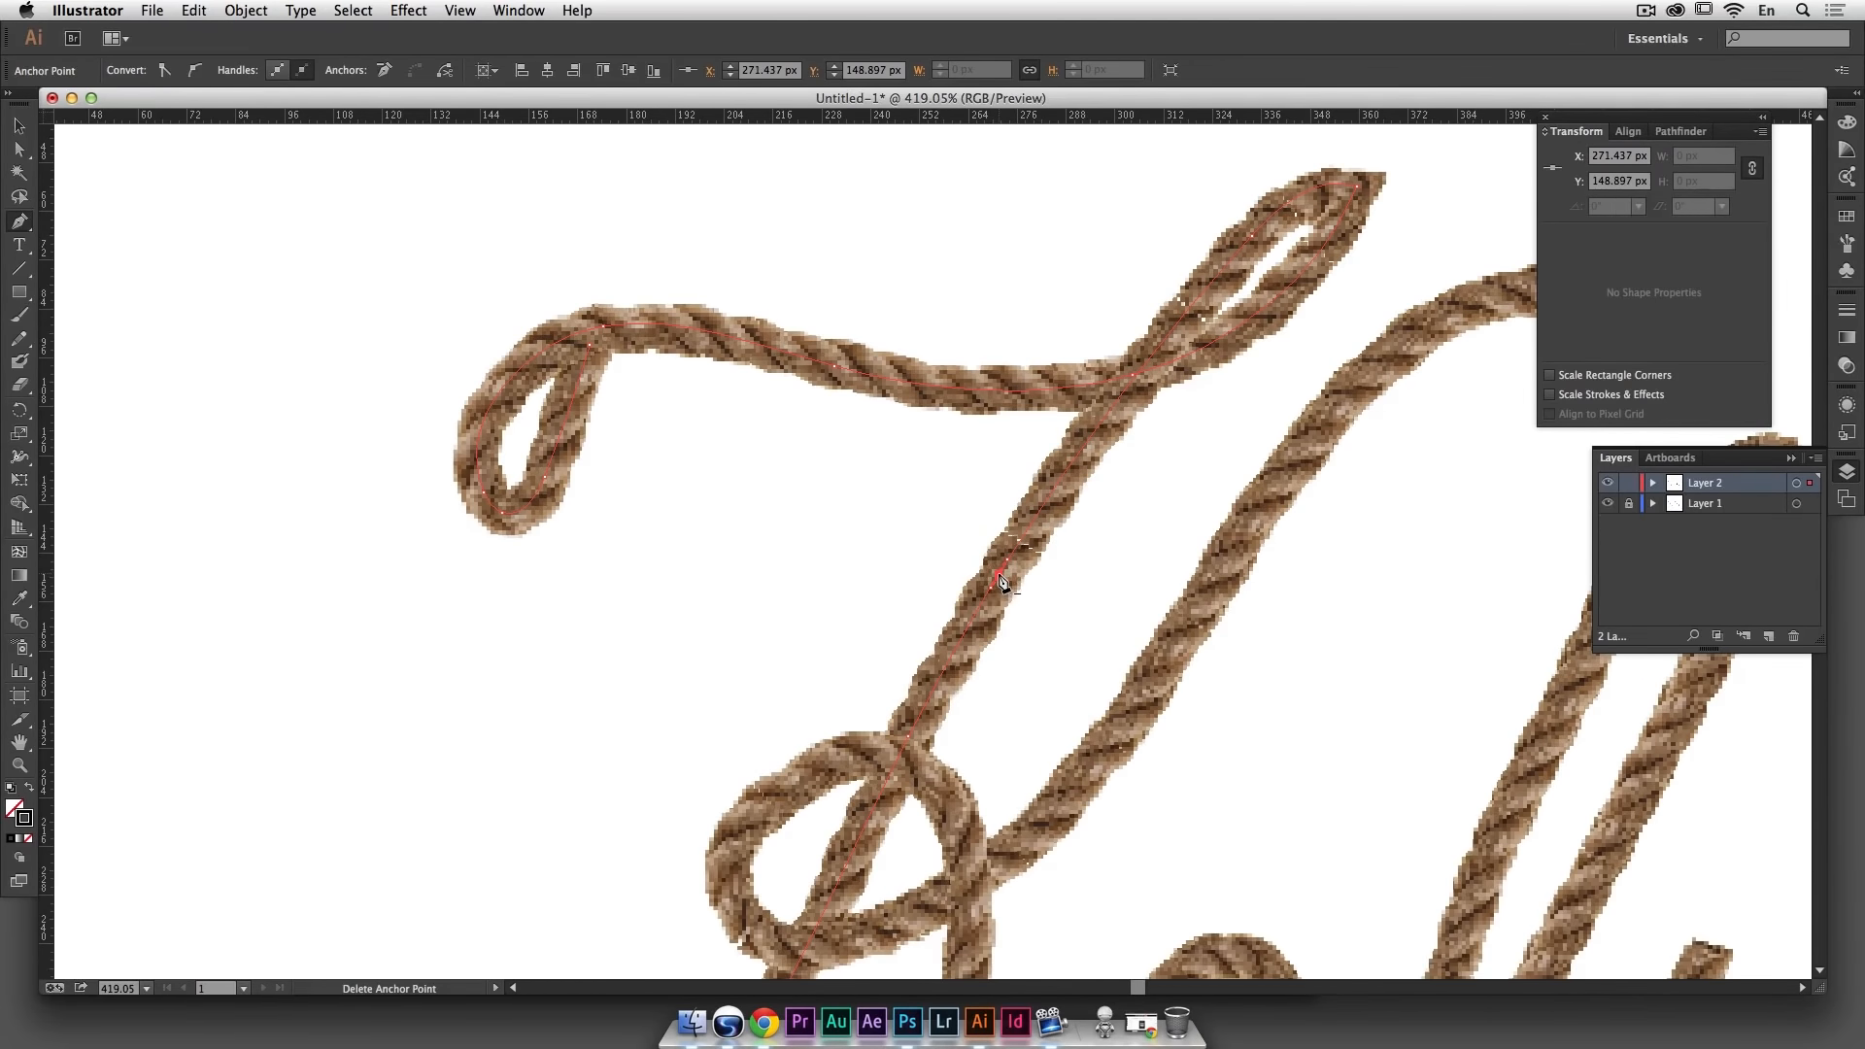
{"action": "key", "text": "BackSpace"}
{"action": "left_click", "coordinate": [841, 510], "text": "super"}
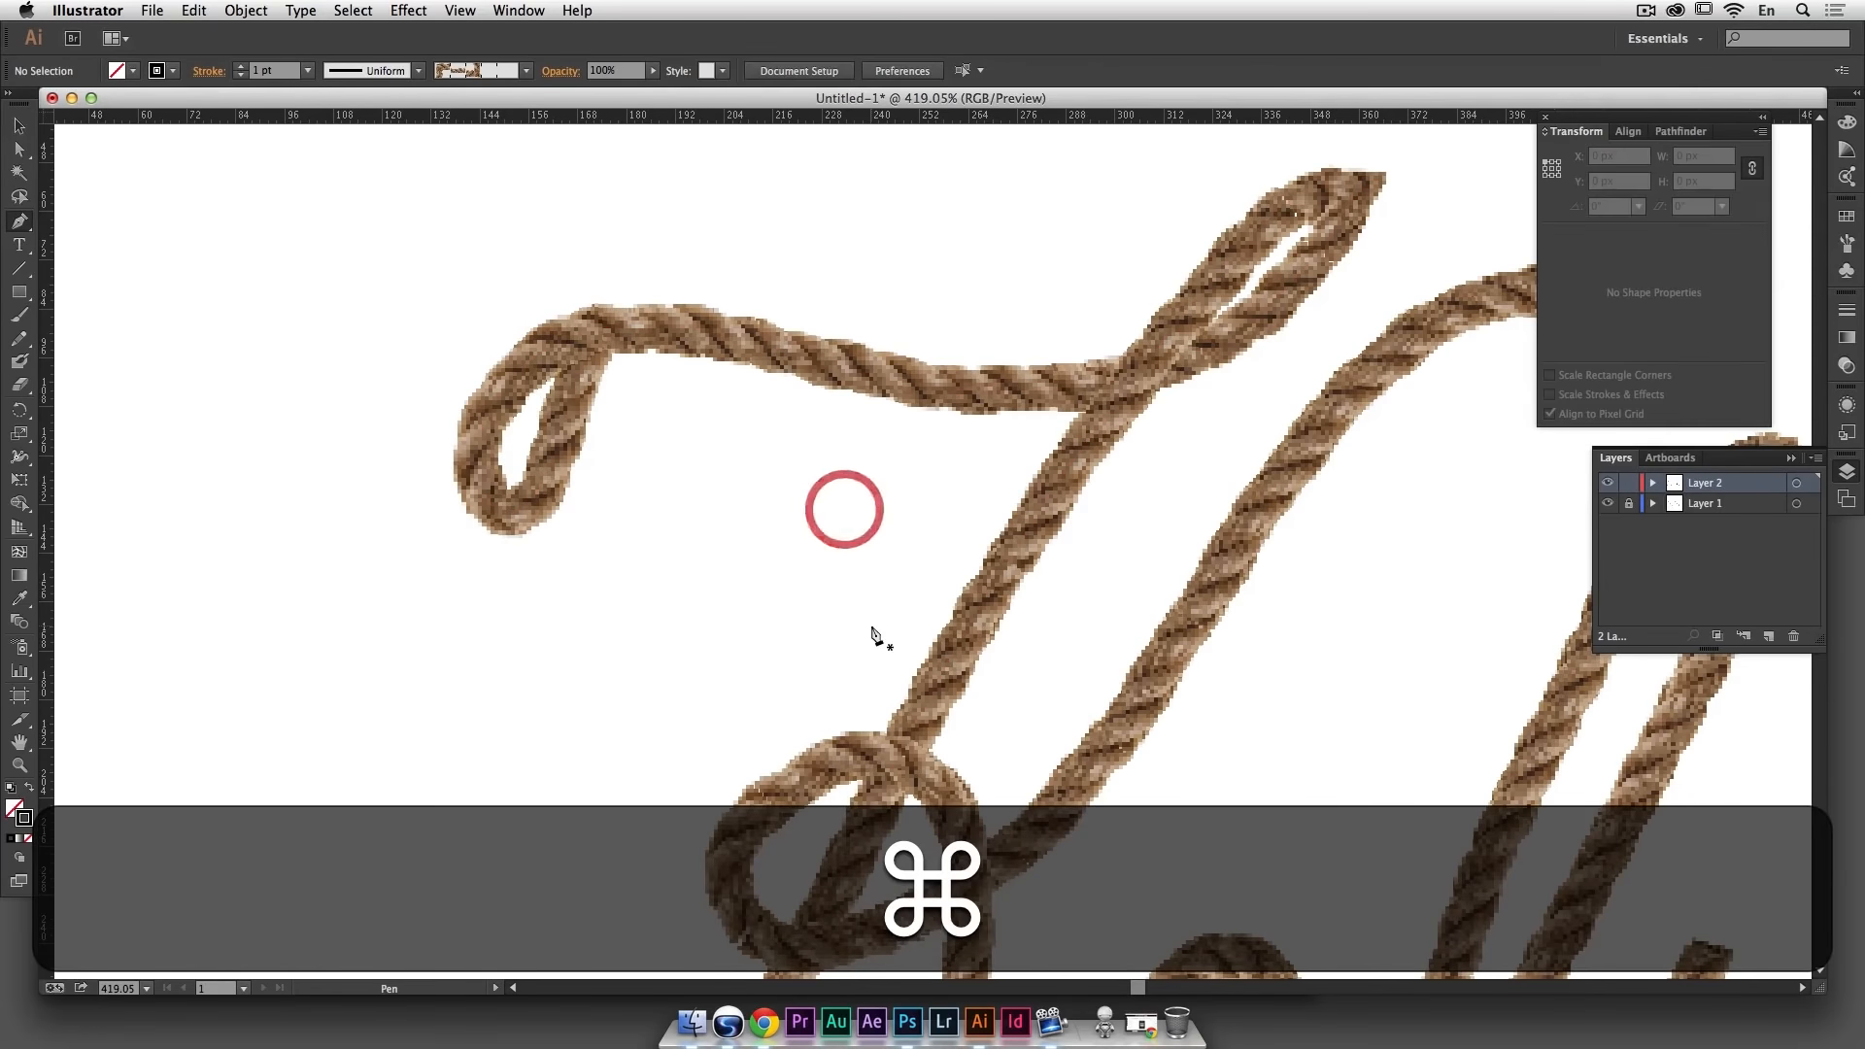
Step: Hide Layer 1 to examine the splits in Layer 2's lettering on their own, then show it again
{"action": "key", "text": "super+minus"}
{"action": "key", "text": "super+minus"}
{"action": "key", "text": "super+minus"}
{"action": "key", "text": "super+minus"}
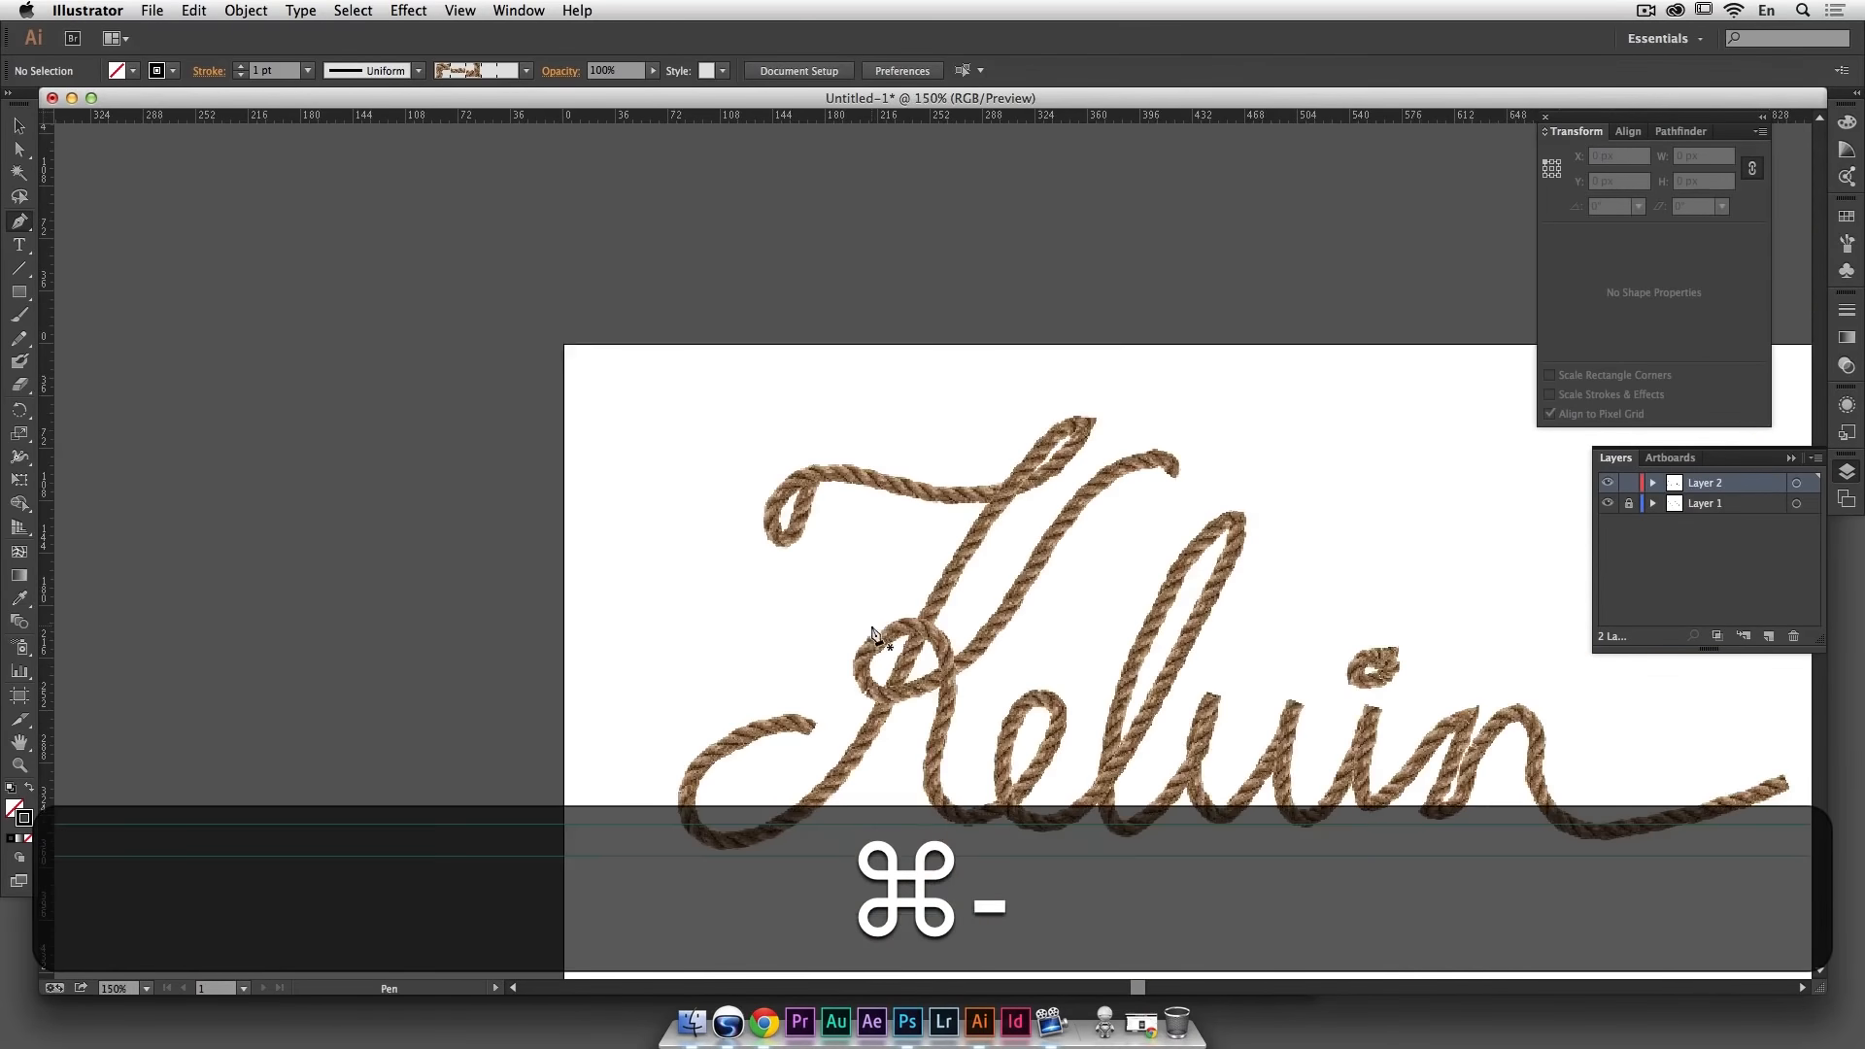
{"action": "left_click_drag", "start_coordinate": [1127, 588], "coordinate": [813, 508]}
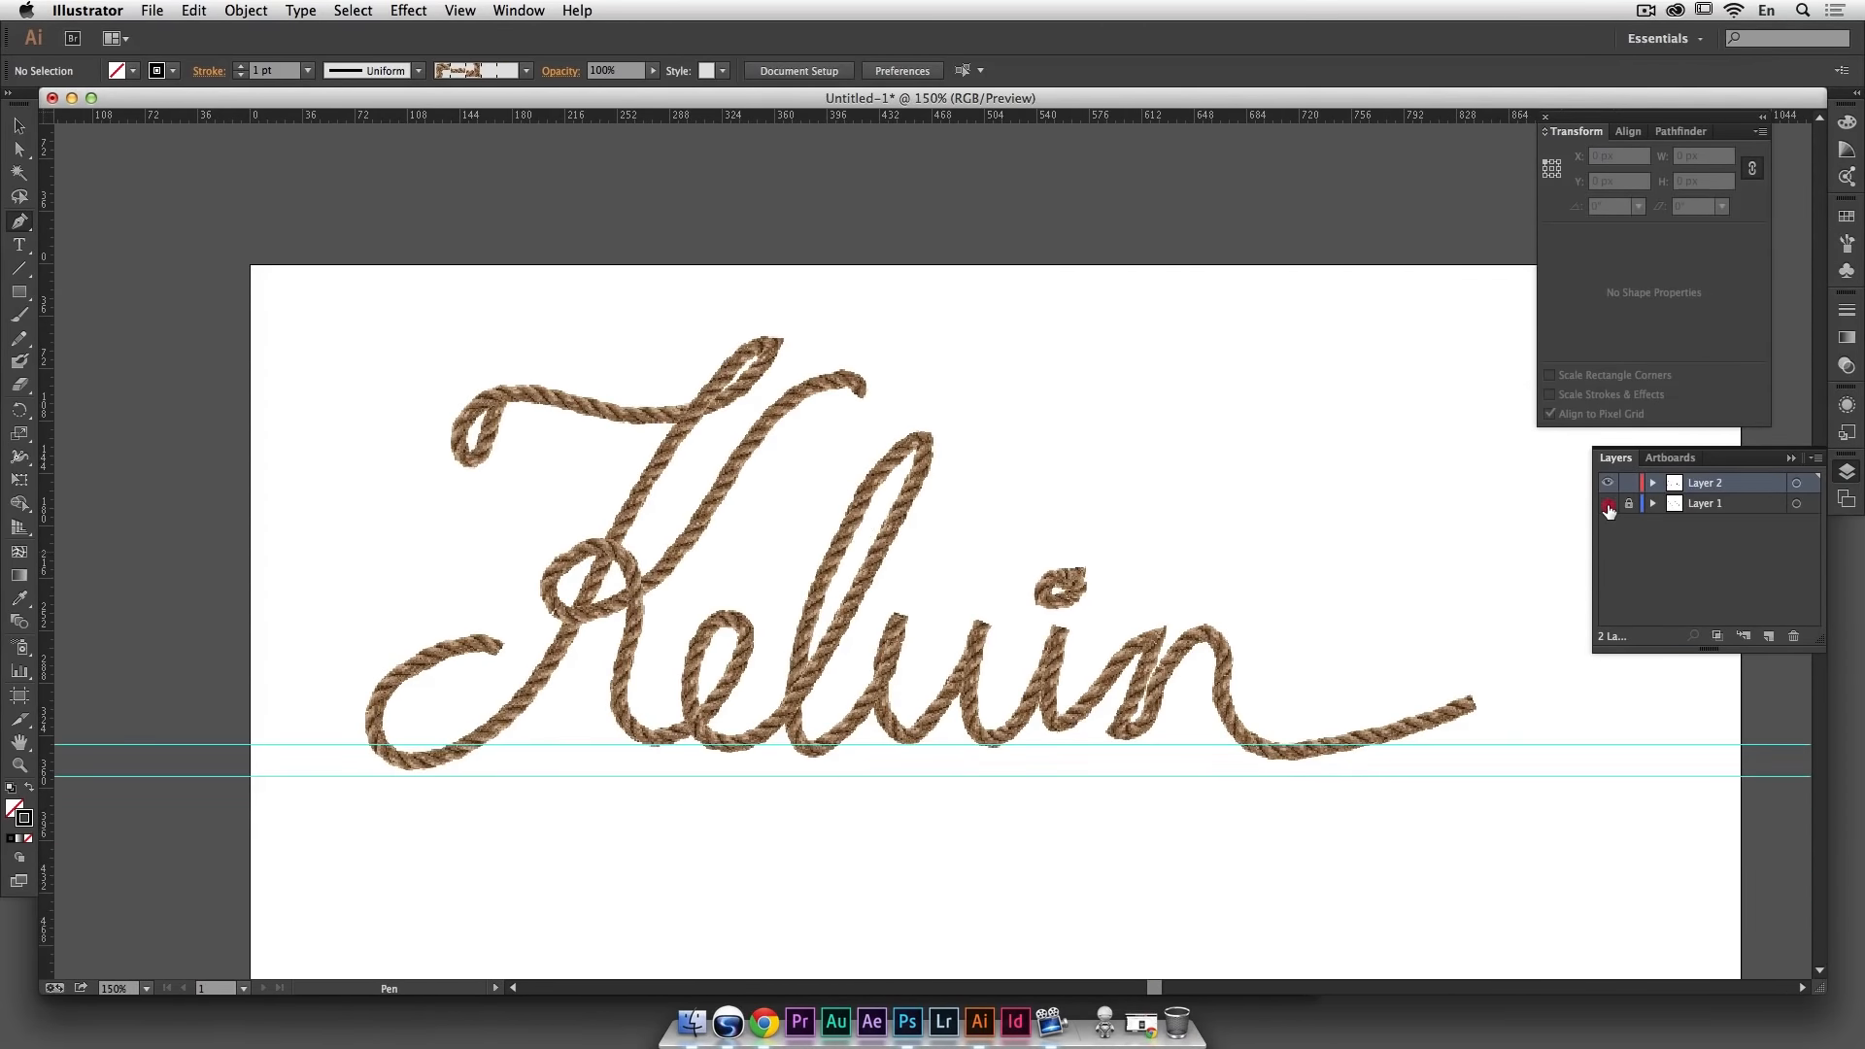
{"action": "left_click", "coordinate": [1608, 505]}
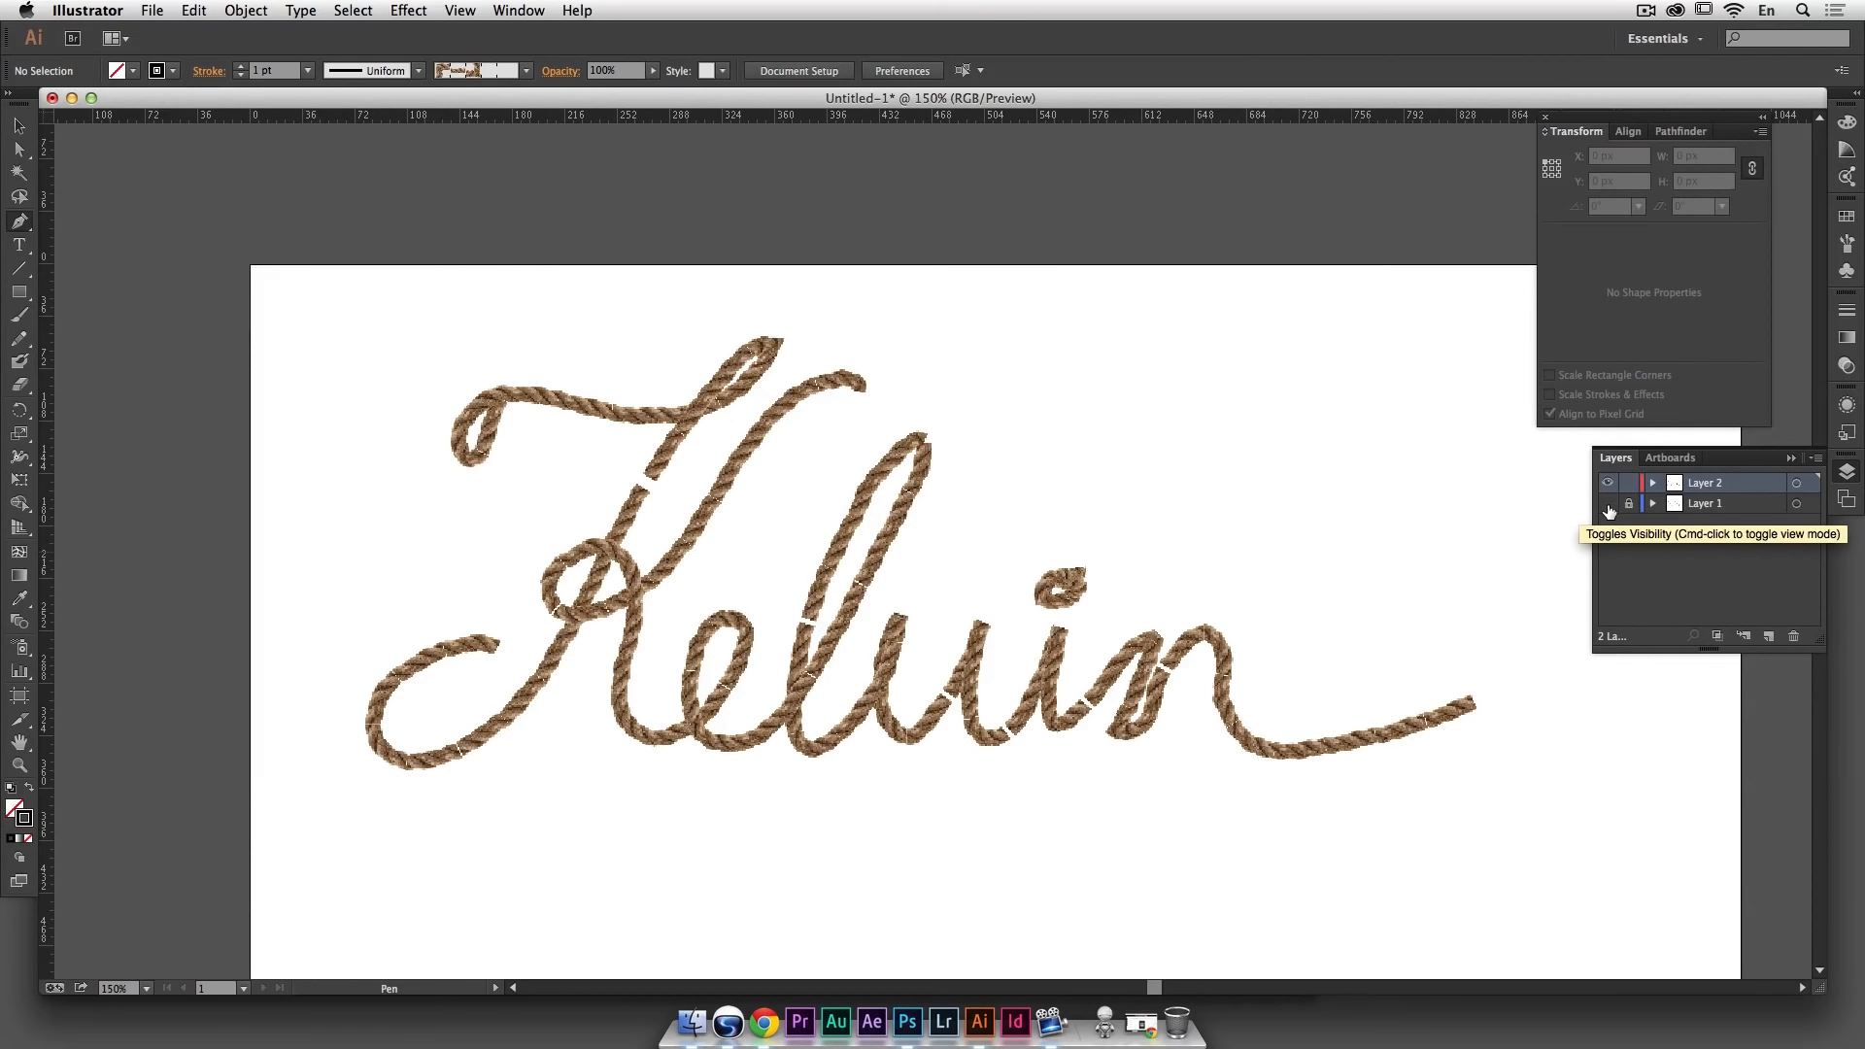
{"action": "left_click", "coordinate": [1608, 503]}
Step: Move Layer 1 above Layer 2 in the stacking order and check the result by toggling Layer 2's visibility
{"action": "left_click_drag", "start_coordinate": [1706, 501], "coordinate": [1707, 511]}
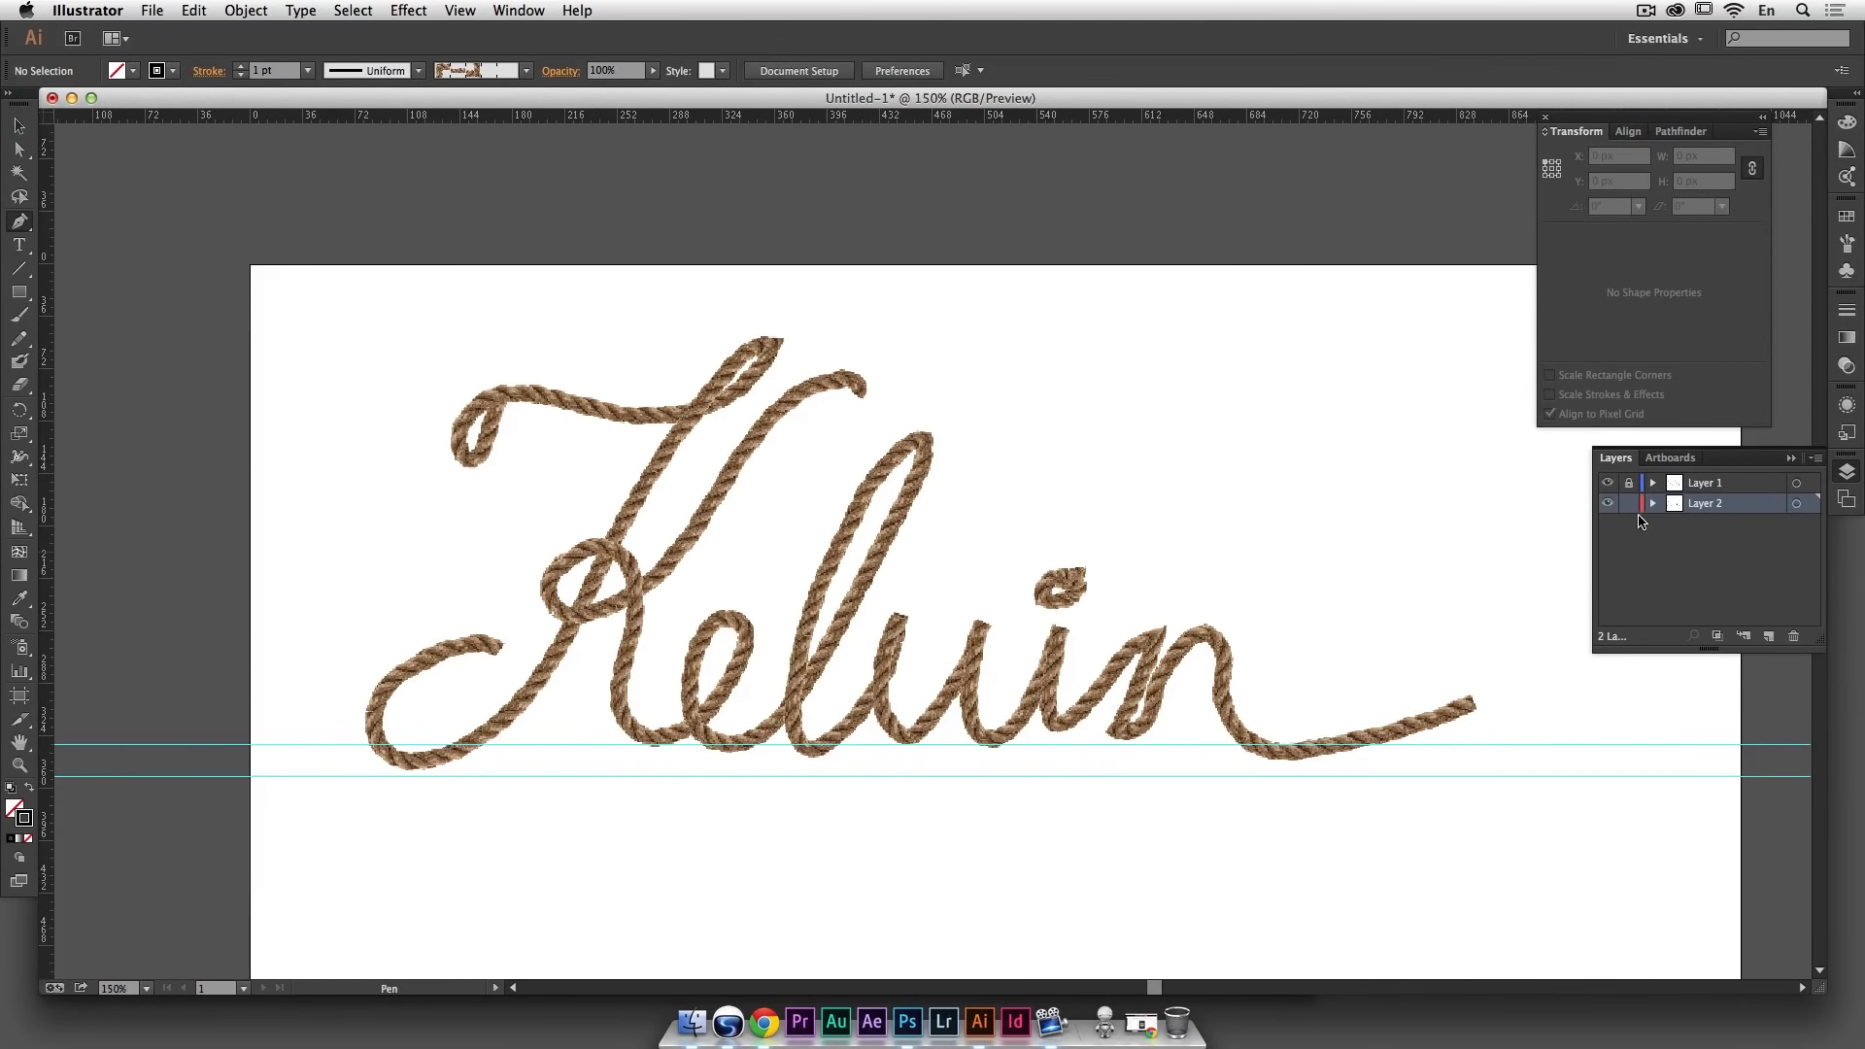
{"action": "left_click", "coordinate": [1609, 505]}
{"action": "left_click", "coordinate": [1610, 505]}
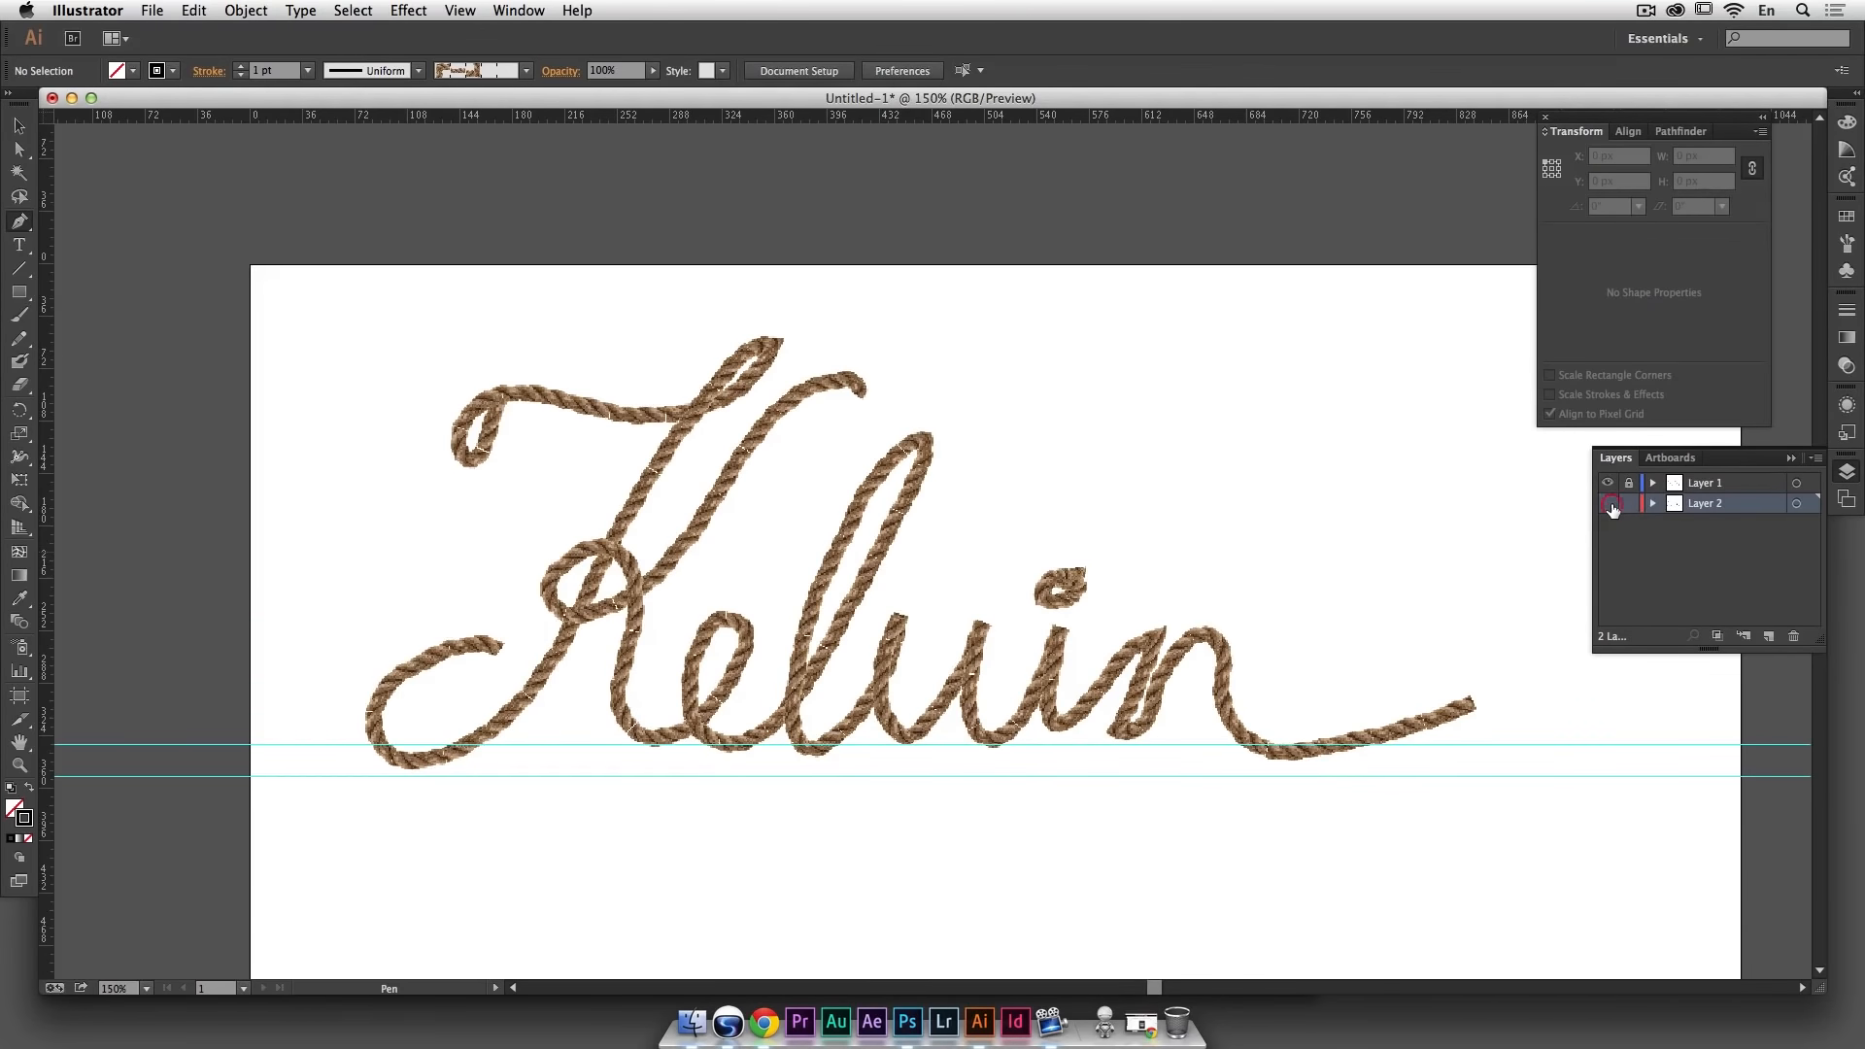
{"action": "left_click", "coordinate": [1609, 505]}
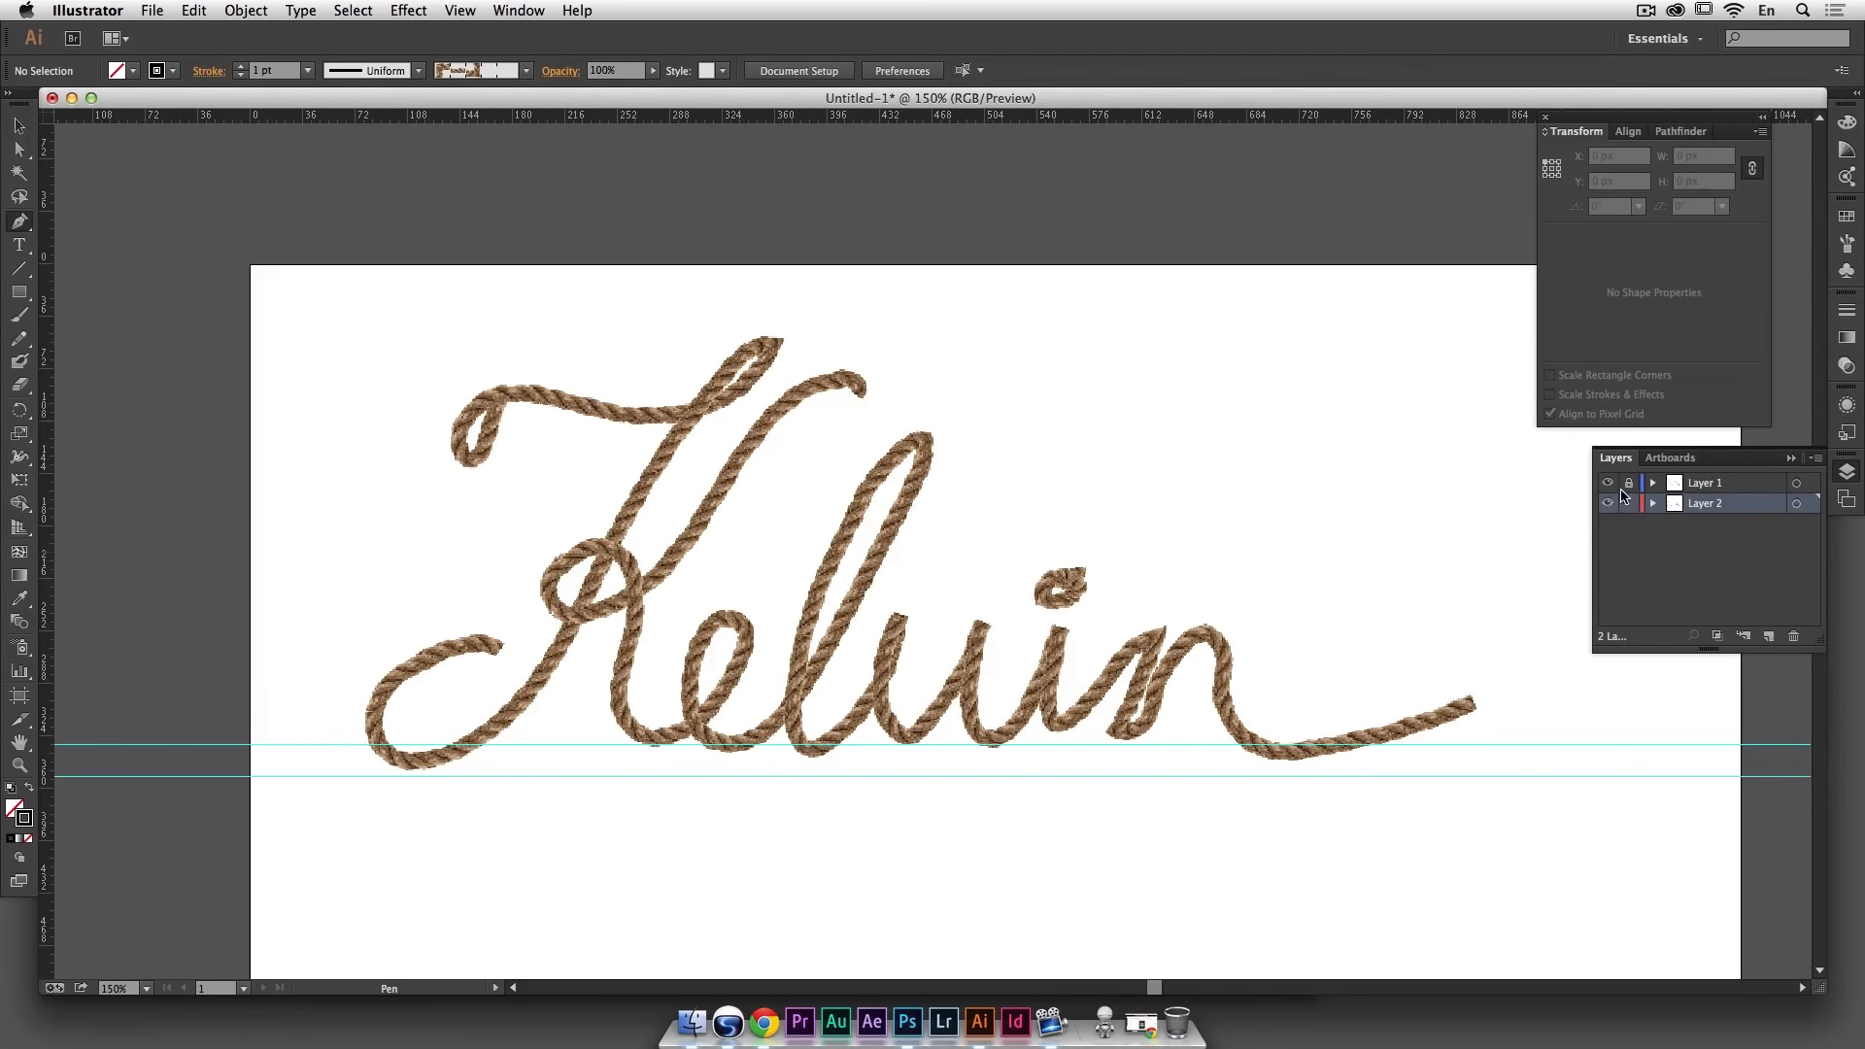
Step: Hide the guides and lock both Layer 1 and Layer 2
{"action": "left_click", "coordinate": [1630, 485]}
{"action": "key", "text": "super+semicolon"}
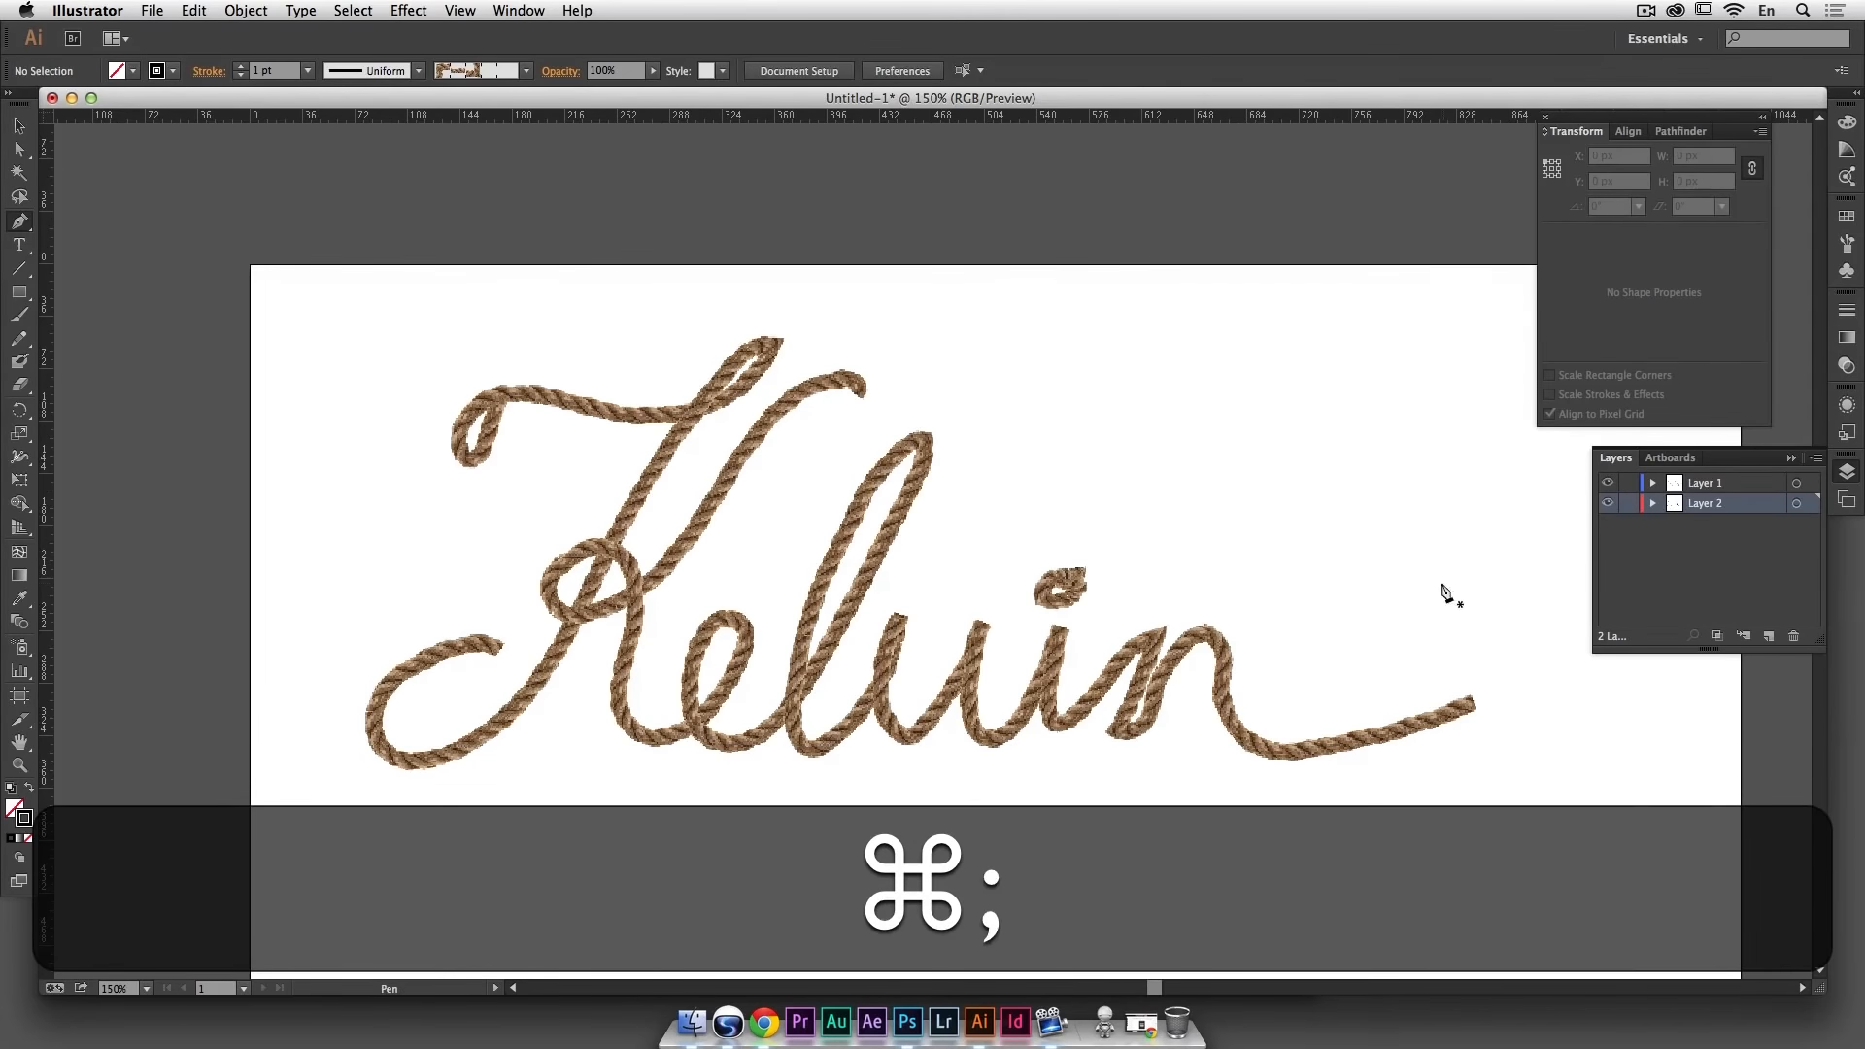
{"action": "key", "text": "super+minus"}
{"action": "left_click", "coordinate": [1222, 499], "text": "super"}
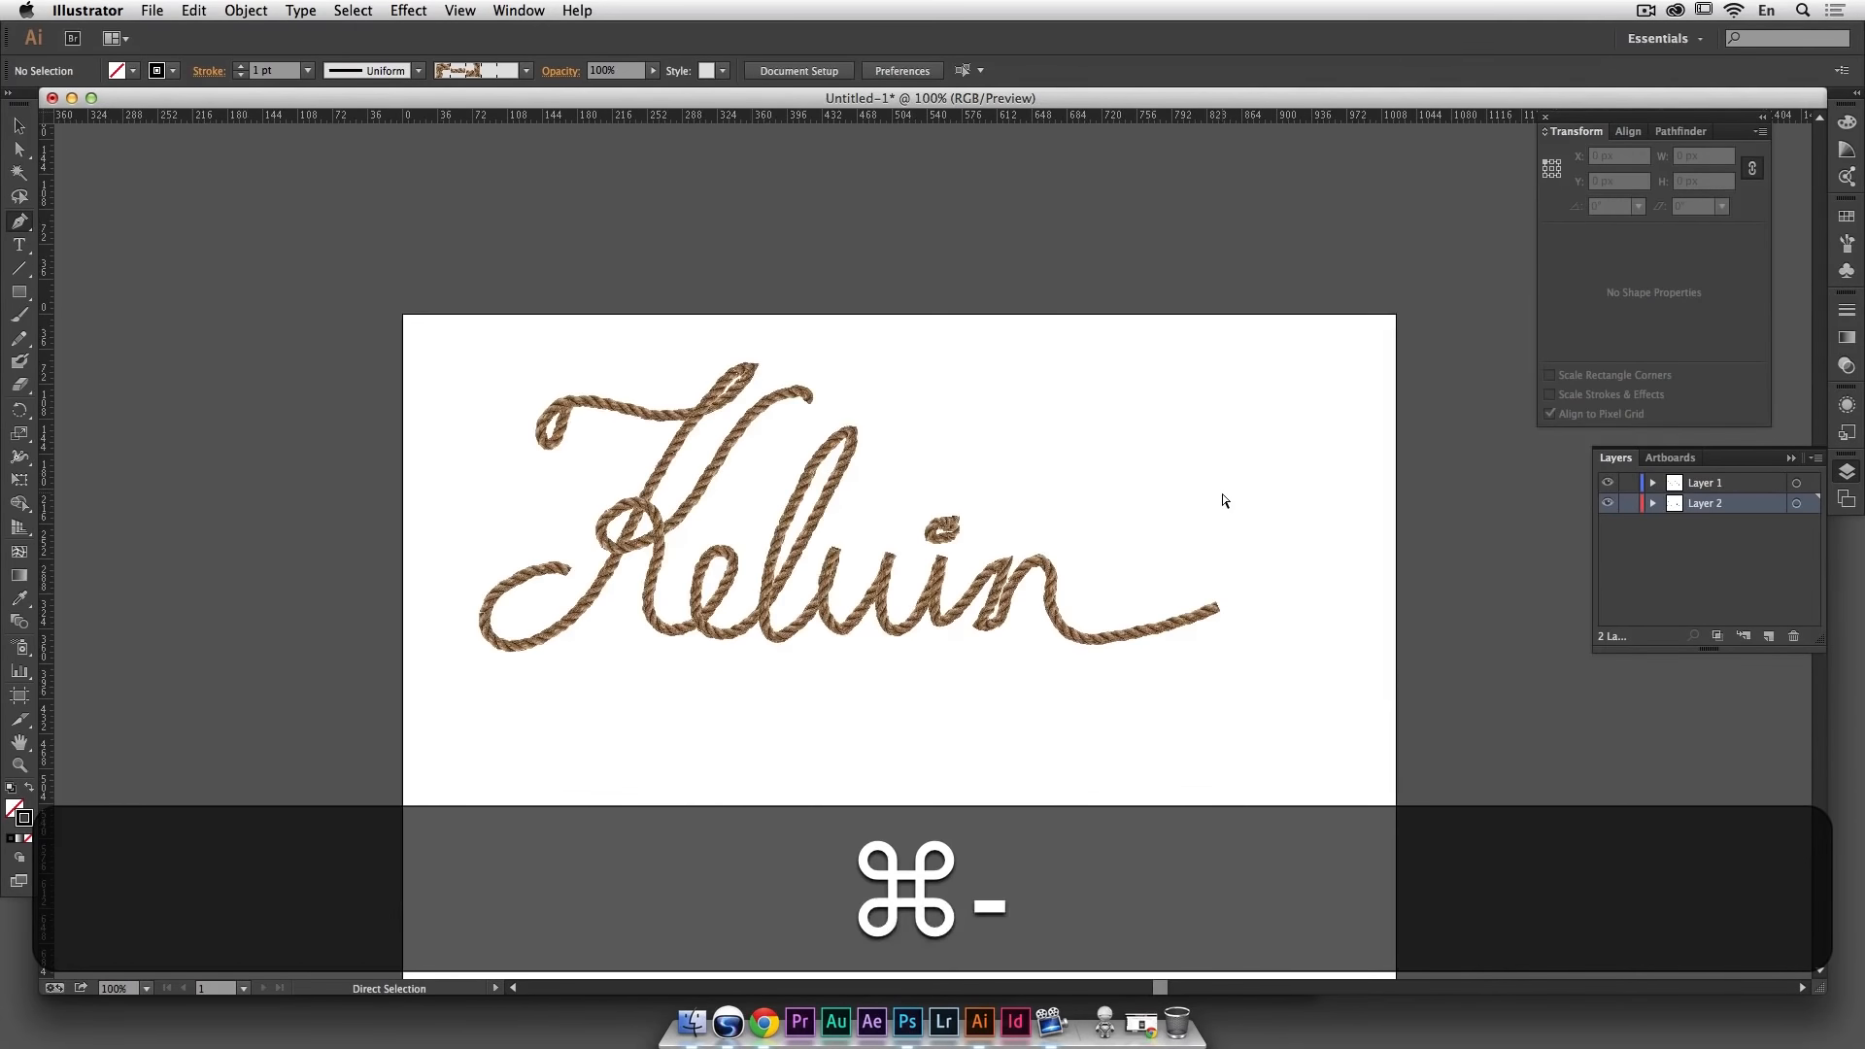
{"action": "left_click_drag", "start_coordinate": [1211, 487], "coordinate": [1150, 450]}
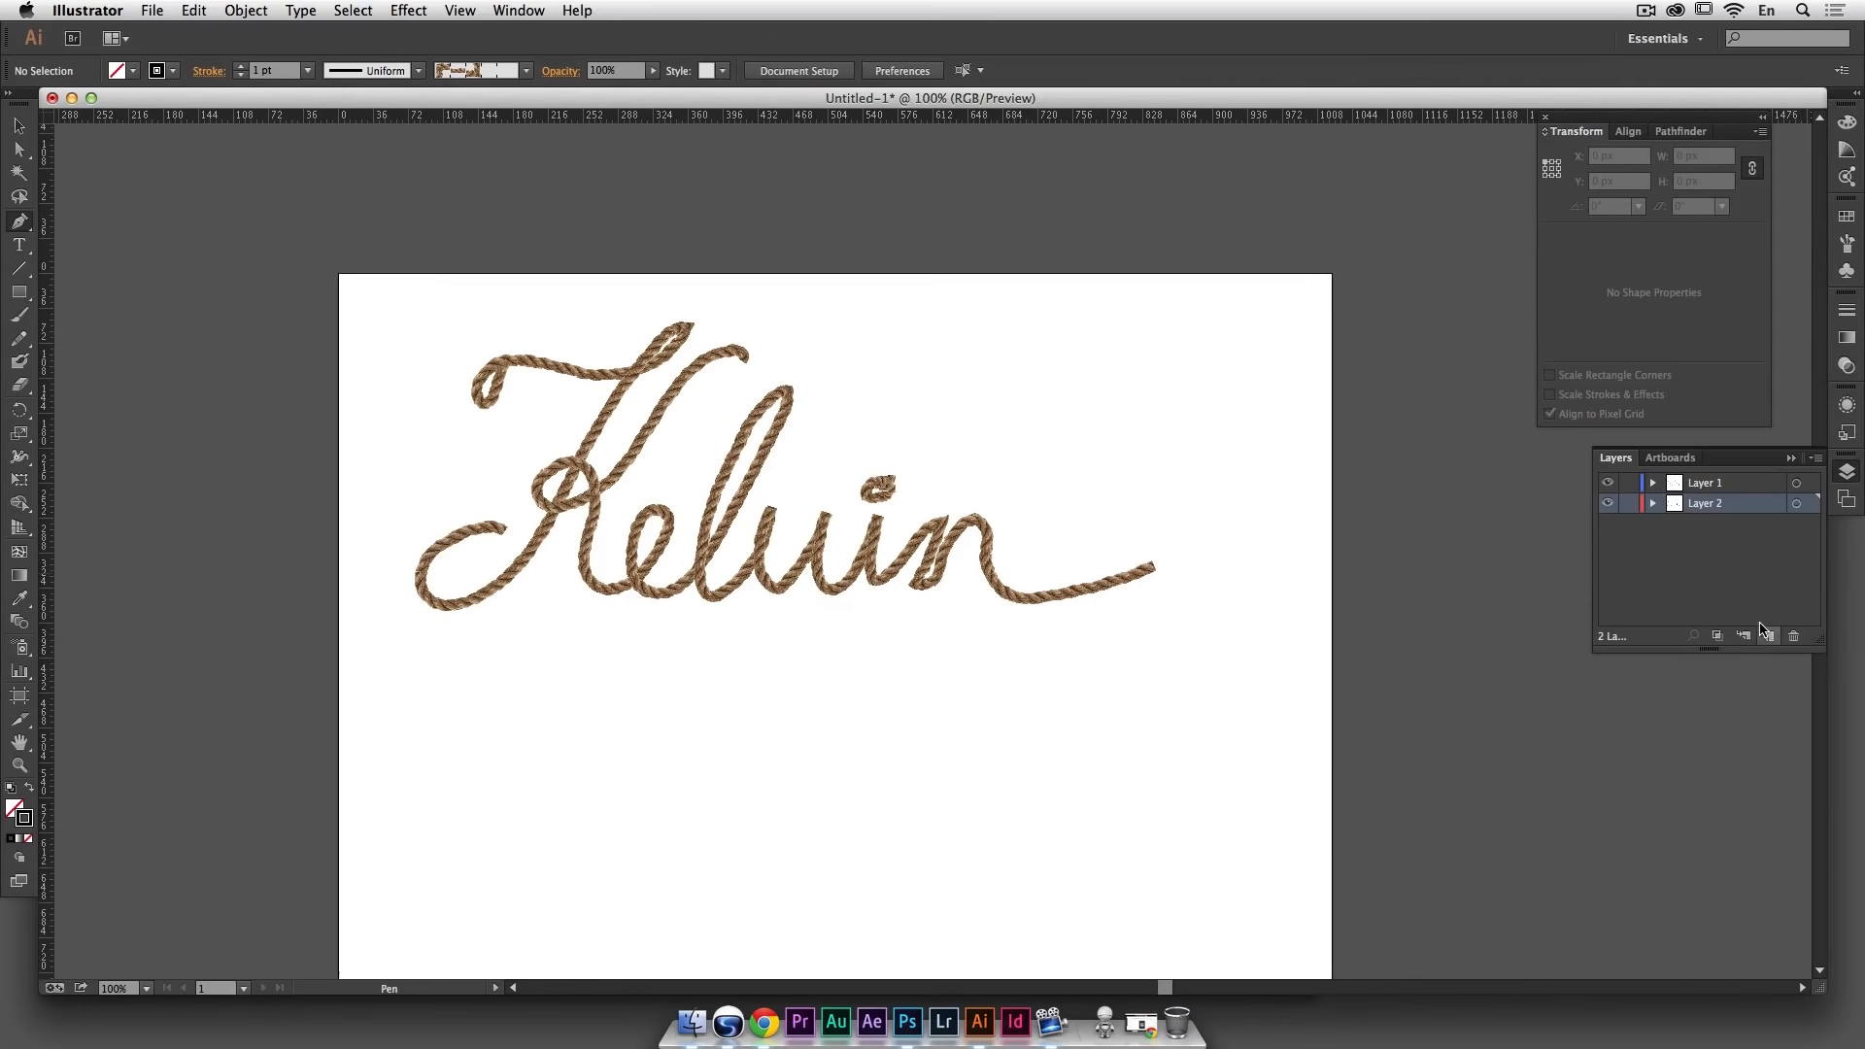
{"action": "left_click", "coordinate": [1630, 504]}
Step: Rename Layer 1 as "Rope" followed by the name written in the lettering
{"action": "double_click", "coordinate": [1705, 485]}
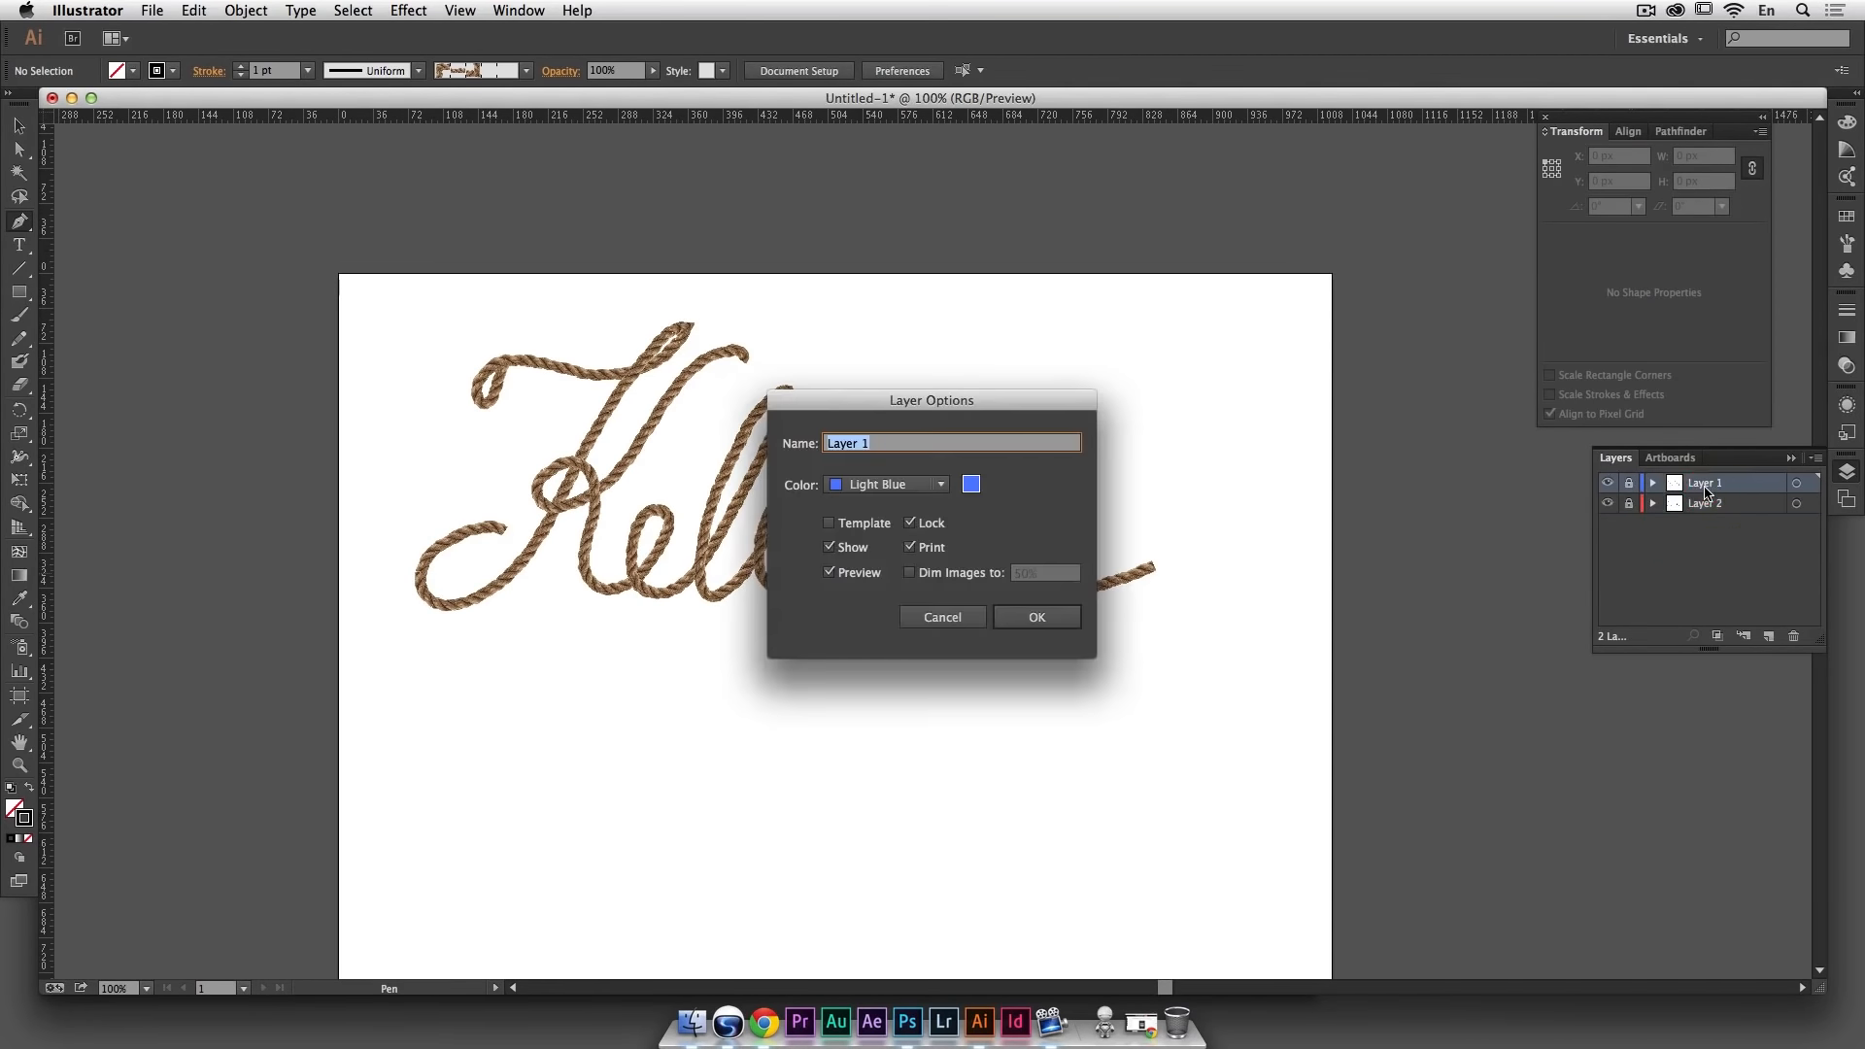
{"action": "type", "text": "Rope Lev"}
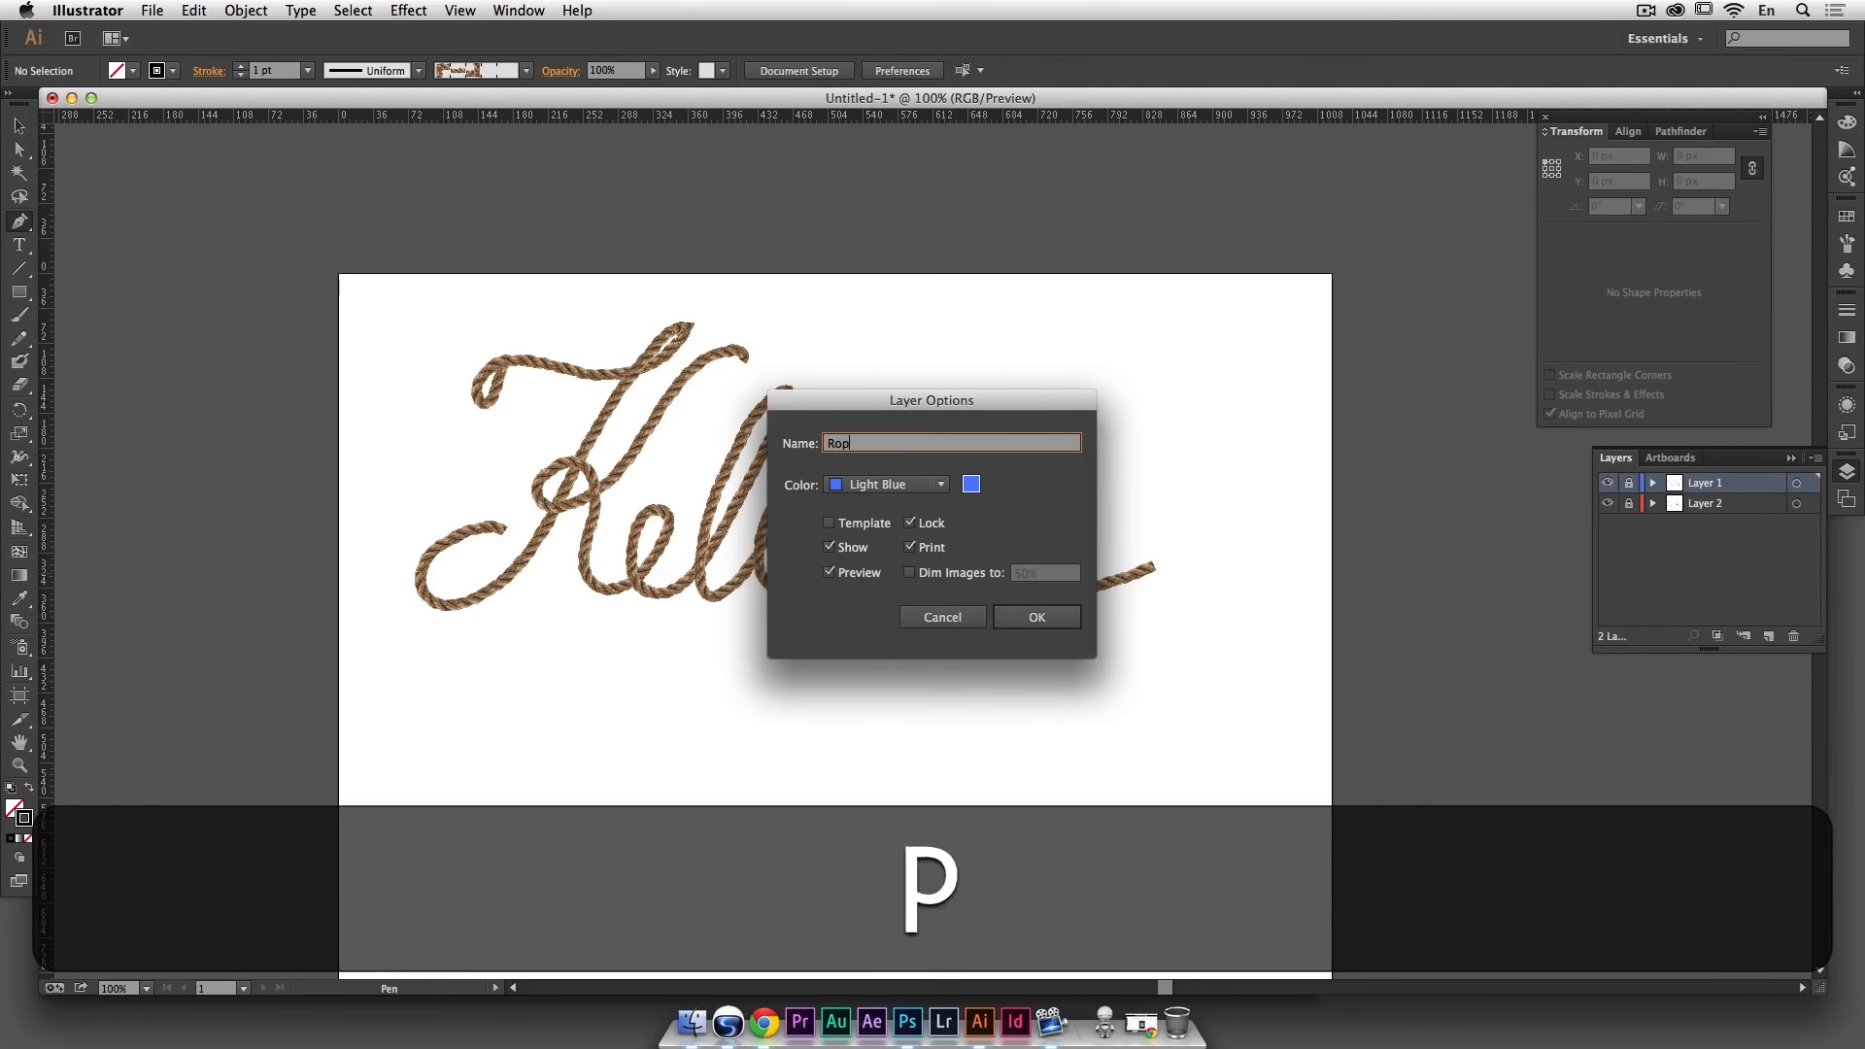
{"action": "key", "text": "BackSpace"}
{"action": "key", "text": "BackSpace"}
{"action": "key", "text": "BackSpace"}
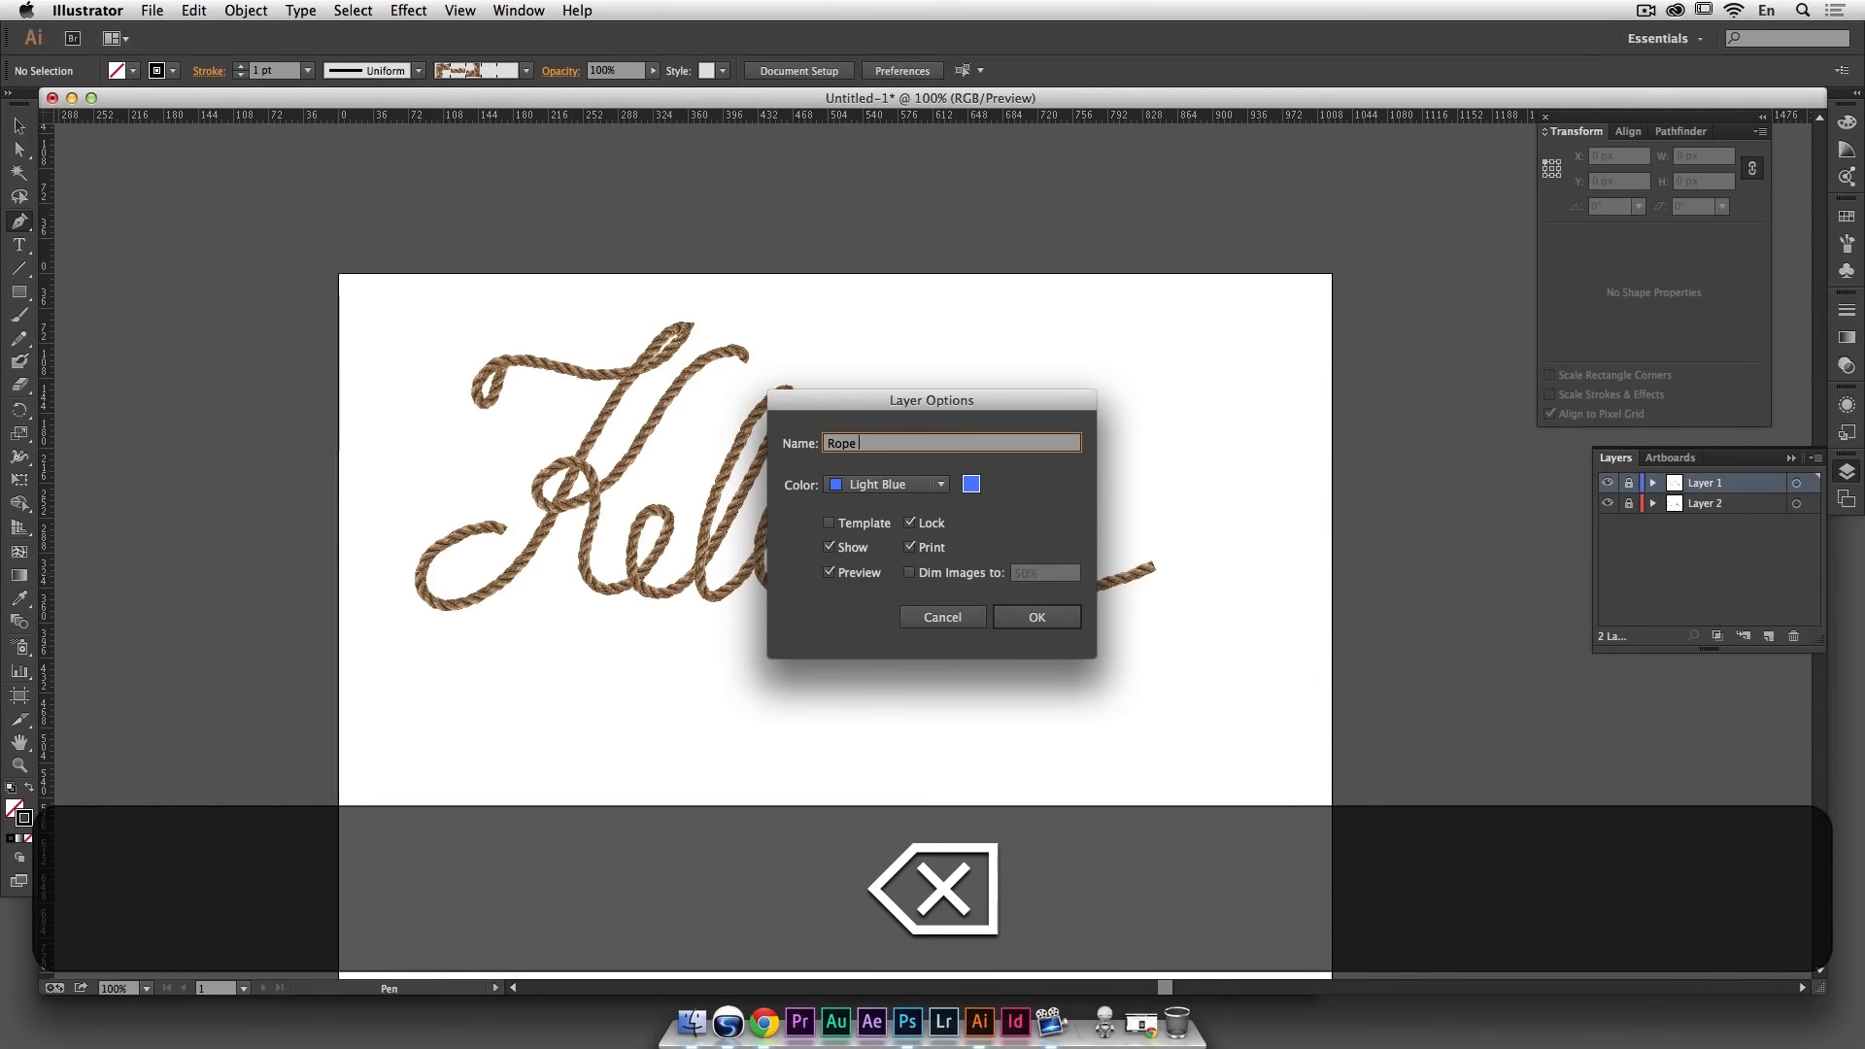
{"action": "type", "text": "Kelvin"}
{"action": "key", "text": "Return"}
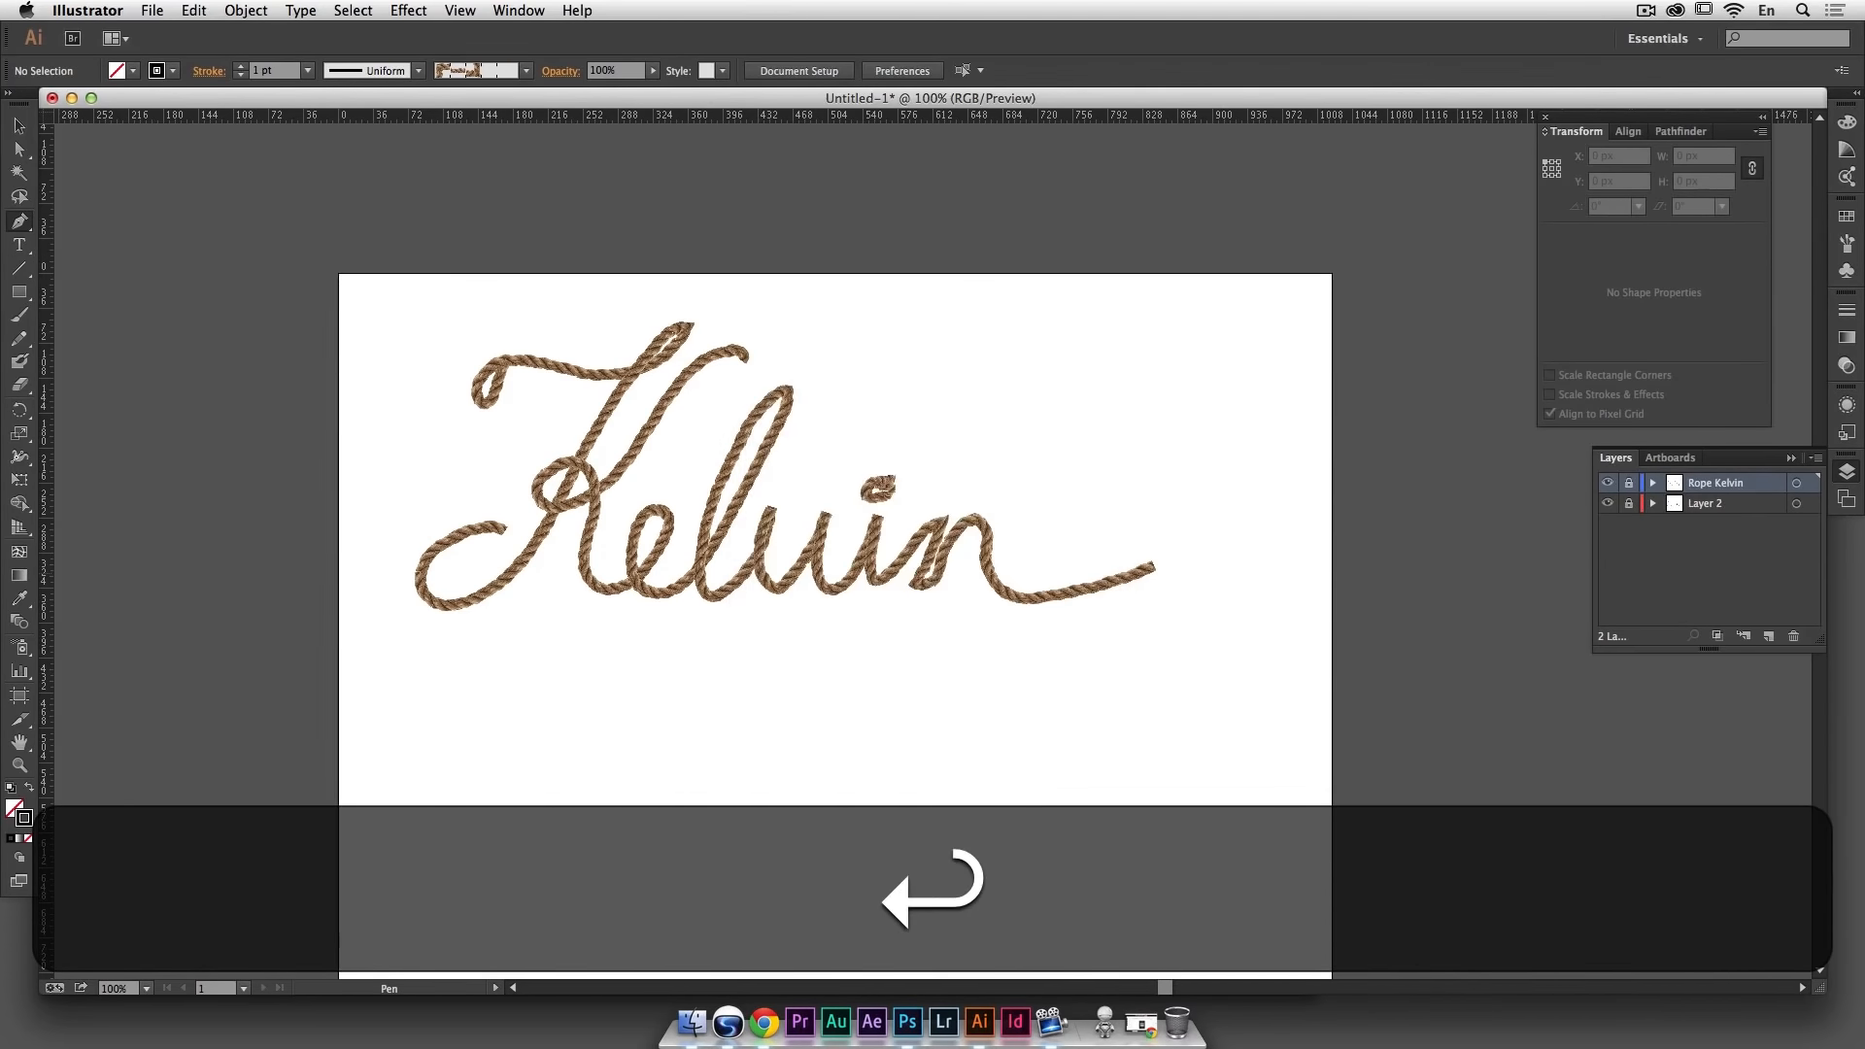
Step: Rename Layer 2 as "Rope Filler"
{"action": "double_click", "coordinate": [1712, 504]}
{"action": "type", "text": "Rope Filler"}
{"action": "key", "text": "Return"}
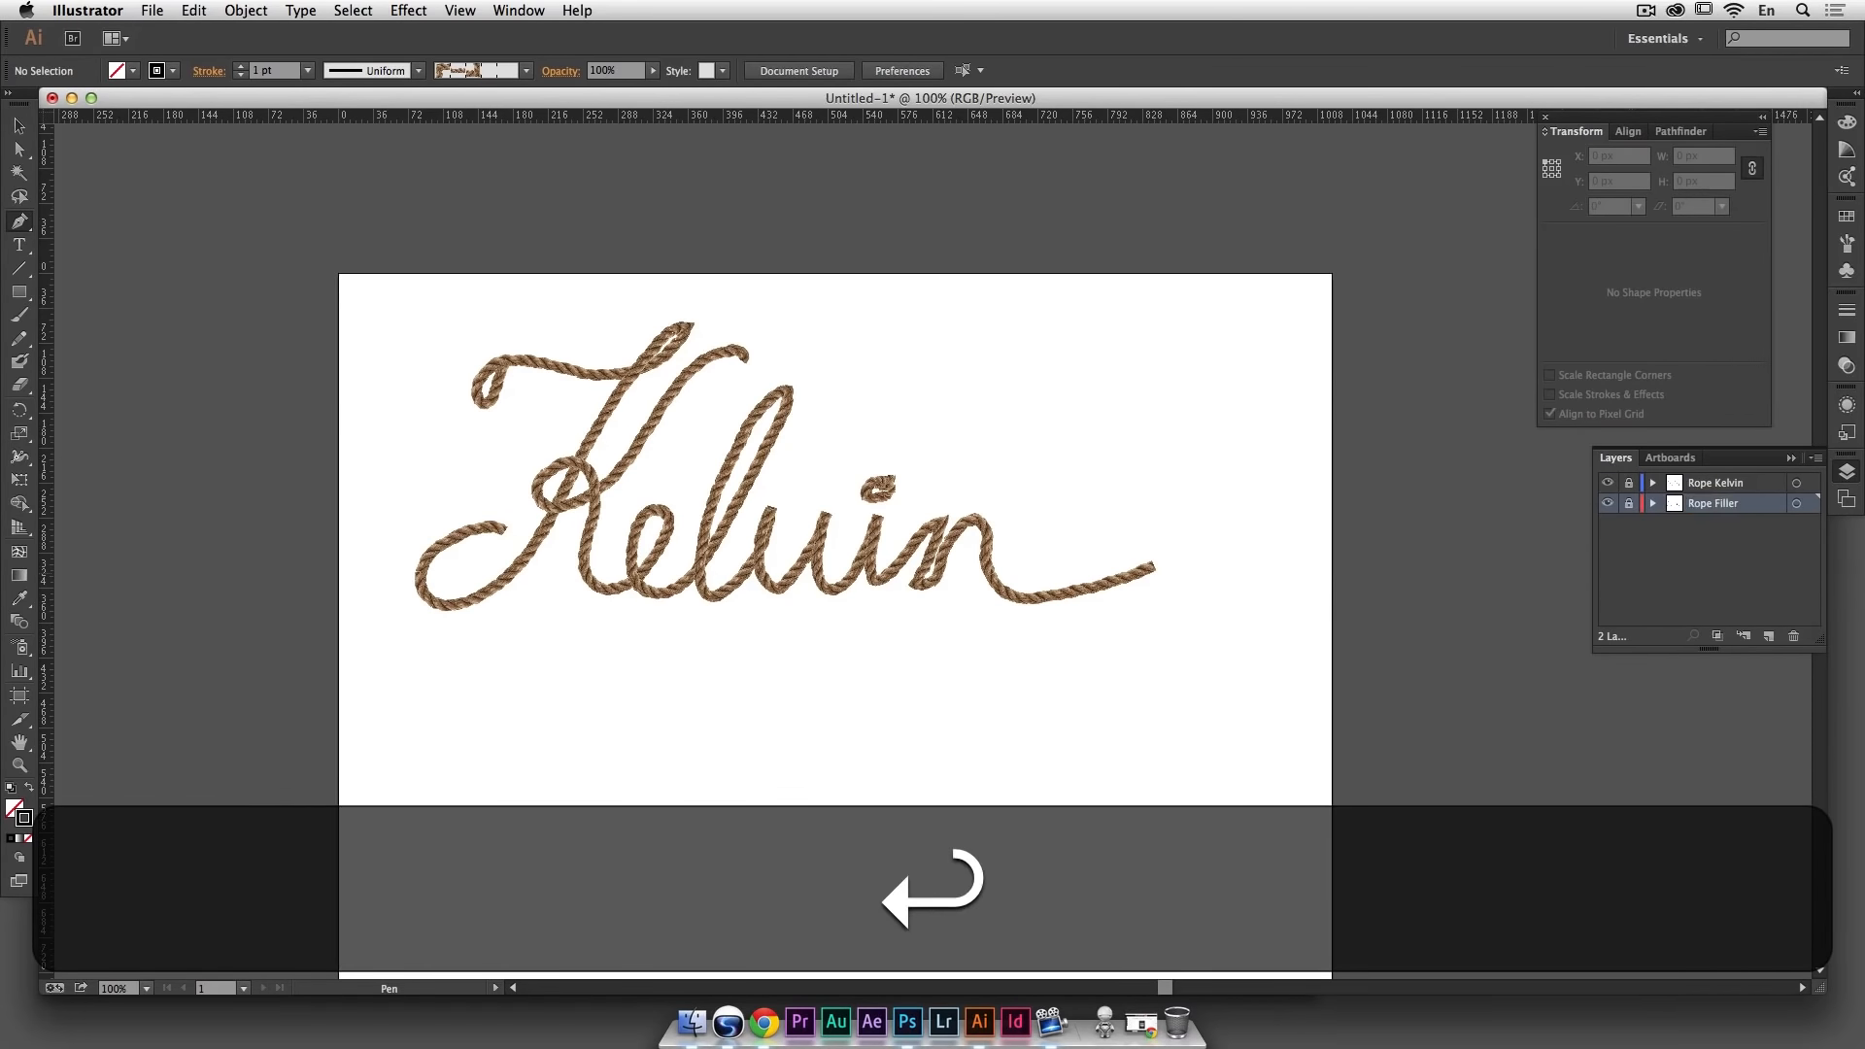
Step: Create a new layer below the Rope Filler layer and name it "Background"
{"action": "left_click", "coordinate": [1770, 637]}
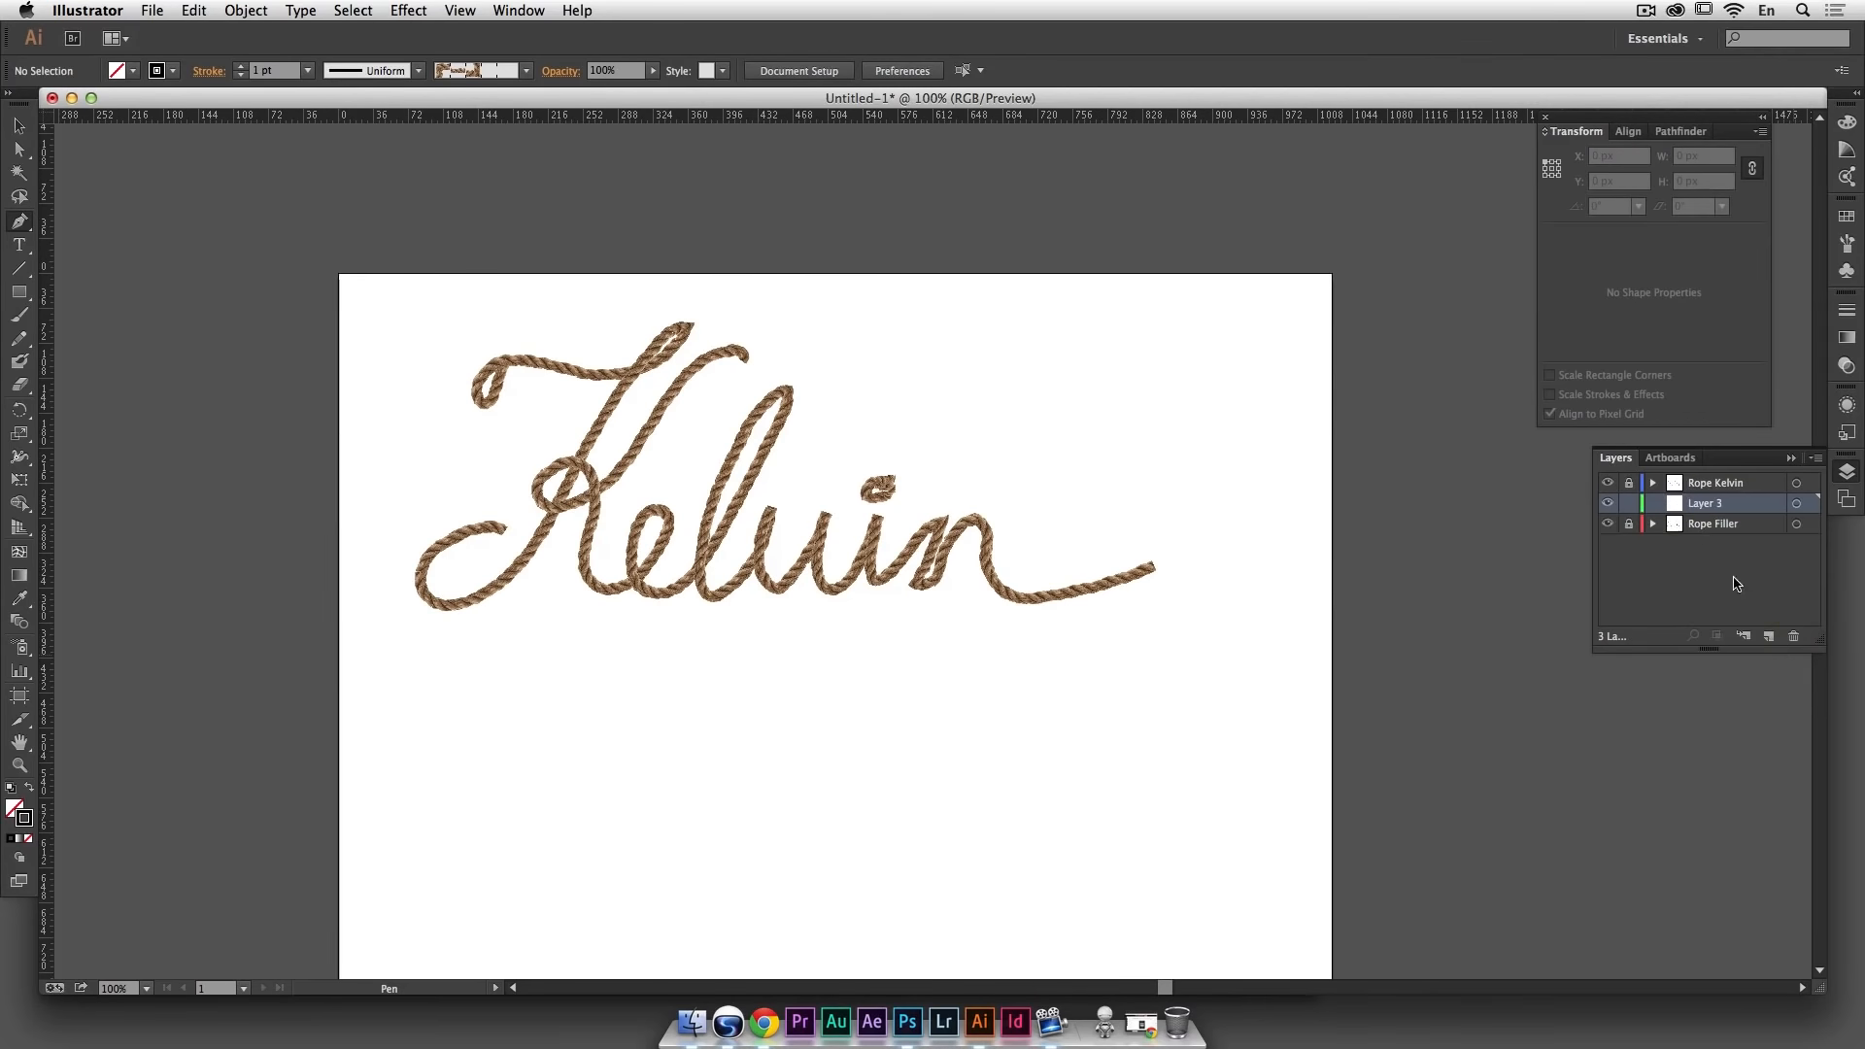
{"action": "left_click_drag", "start_coordinate": [1710, 512], "coordinate": [1710, 534]}
{"action": "double_click", "coordinate": [1710, 535]}
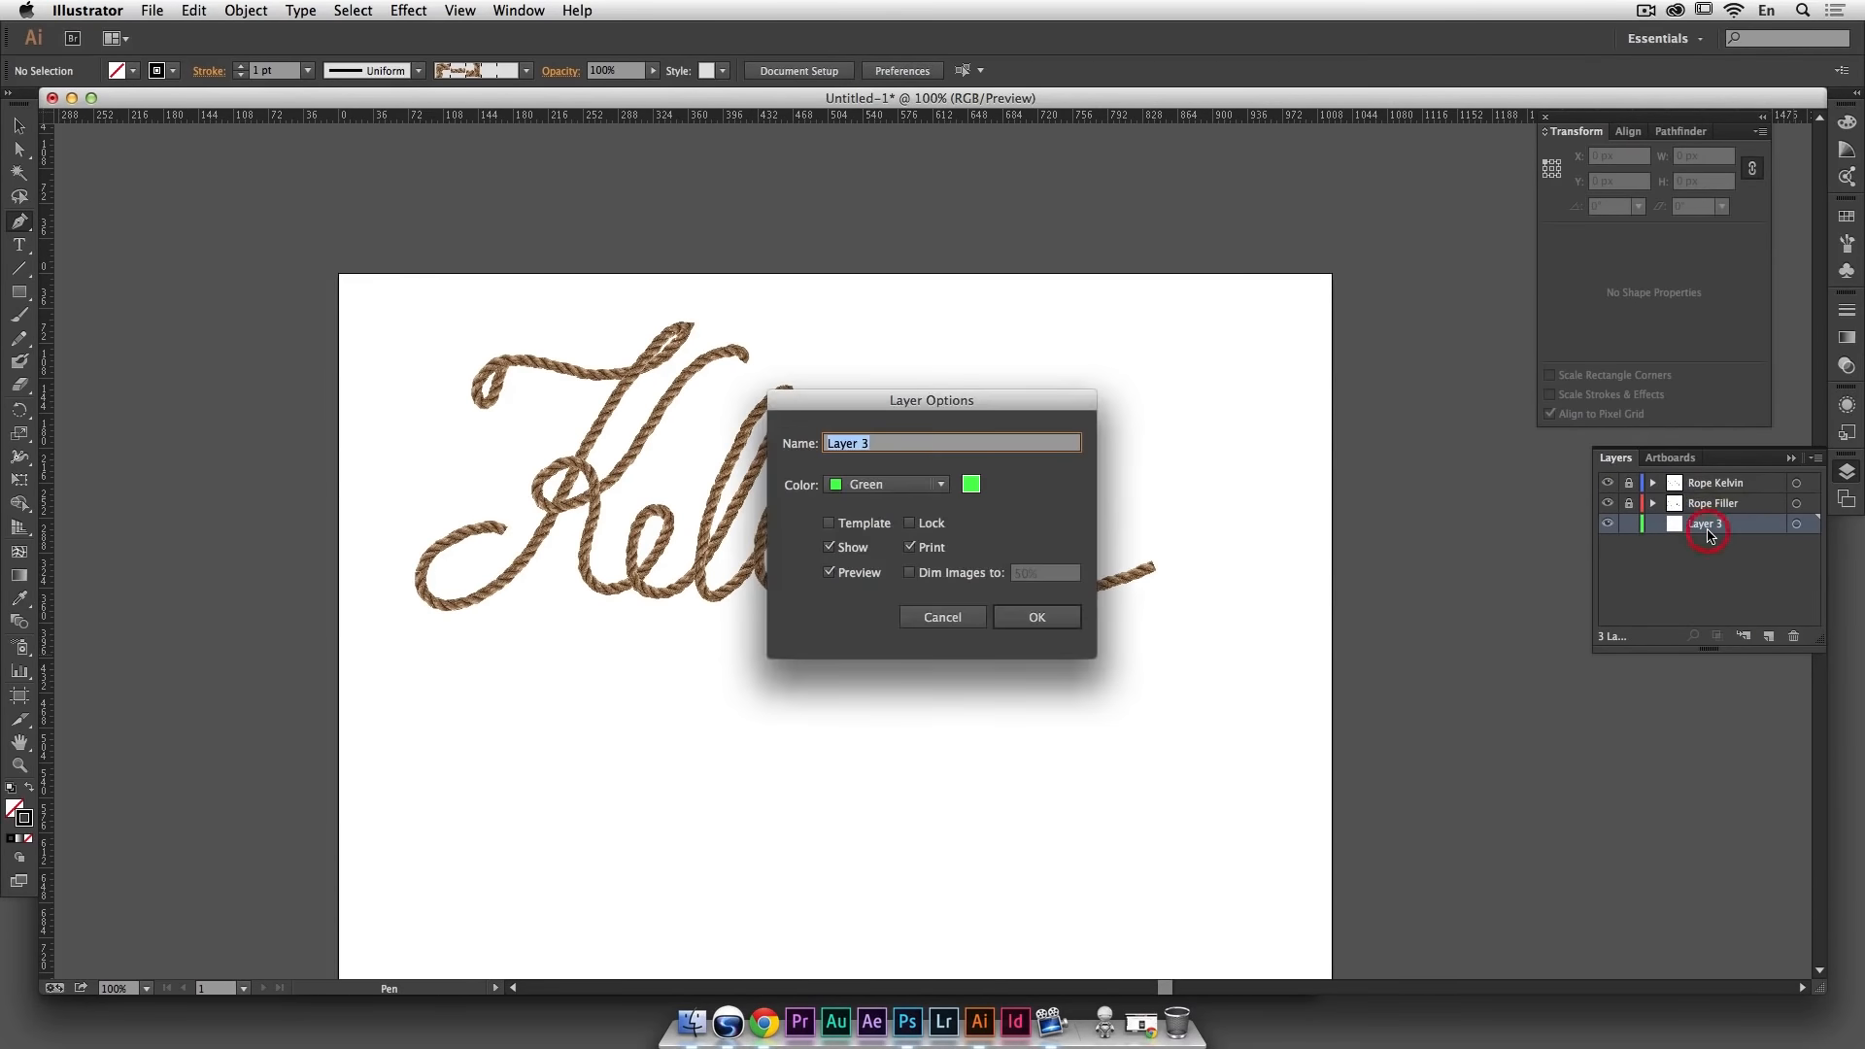
{"action": "type", "text": "Background"}
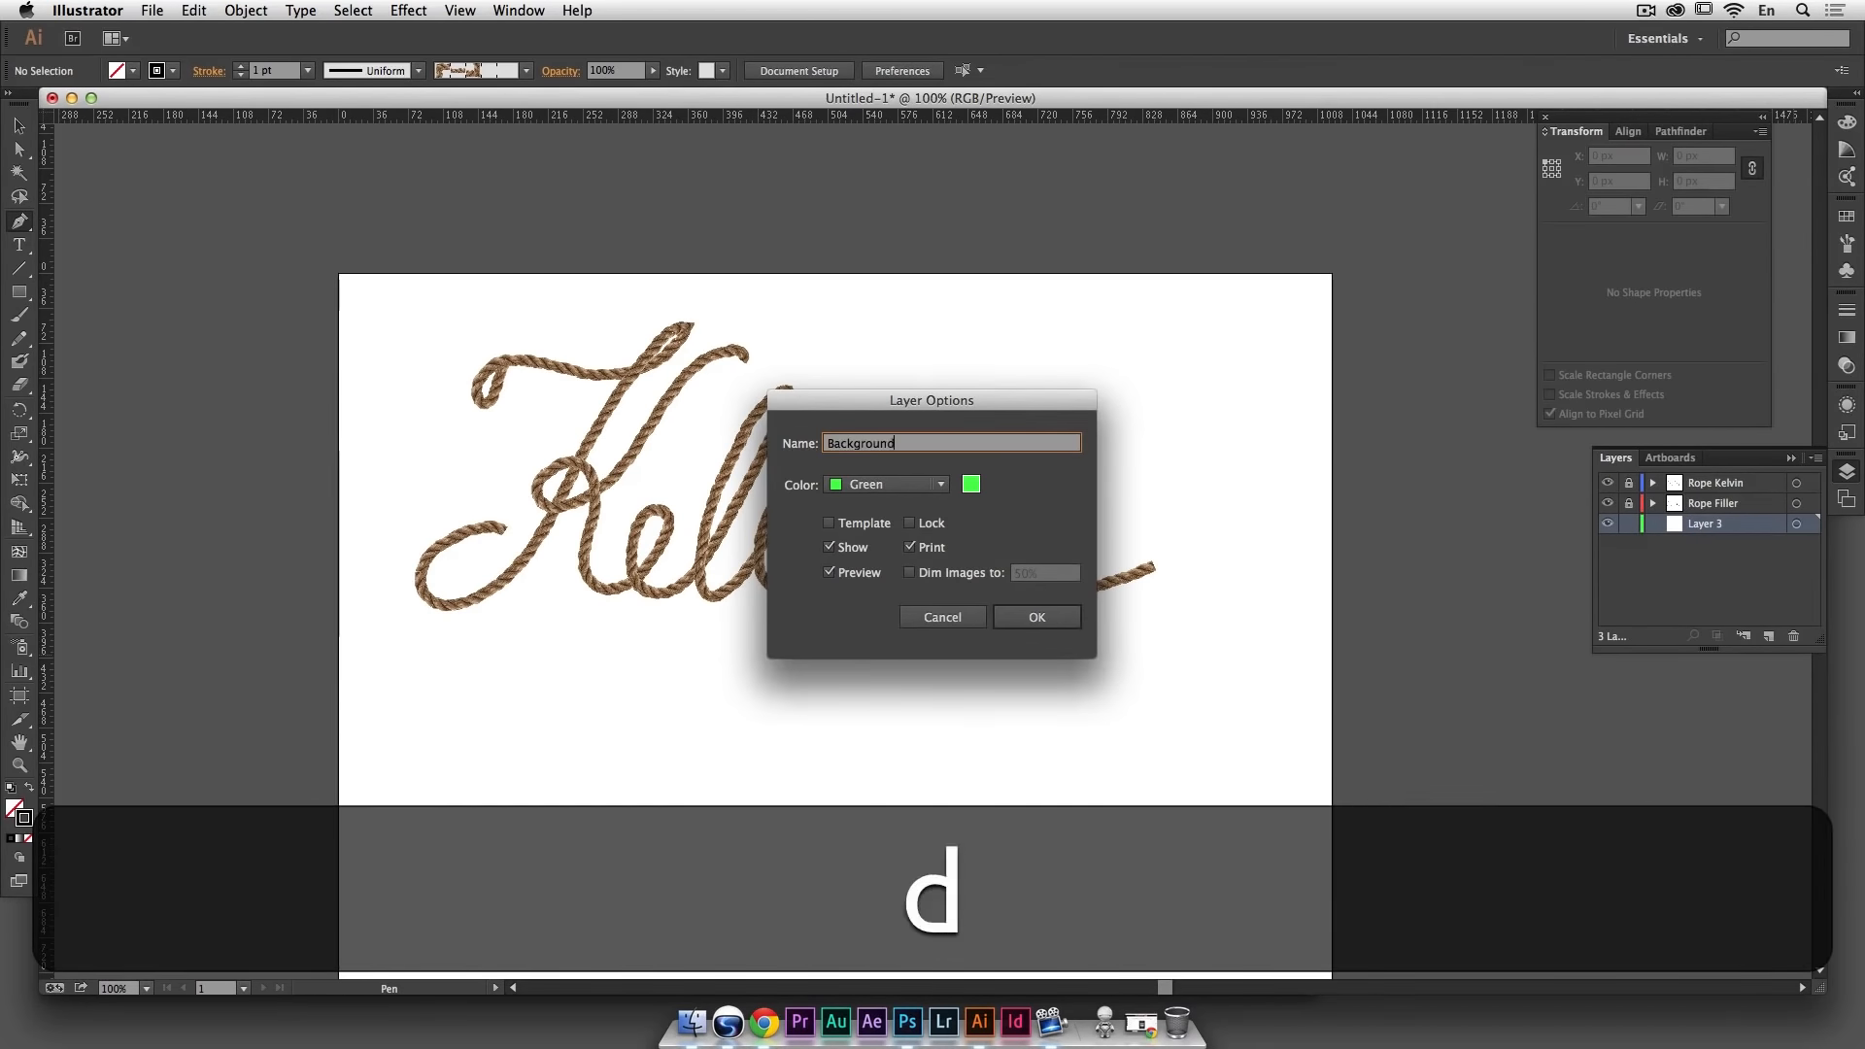
{"action": "key", "text": "Return"}
Step: Draw a rectangle about 977 by 420 px behind the lettering on the Background layer, with black fill and no stroke
{"action": "left_click", "coordinate": [18, 292]}
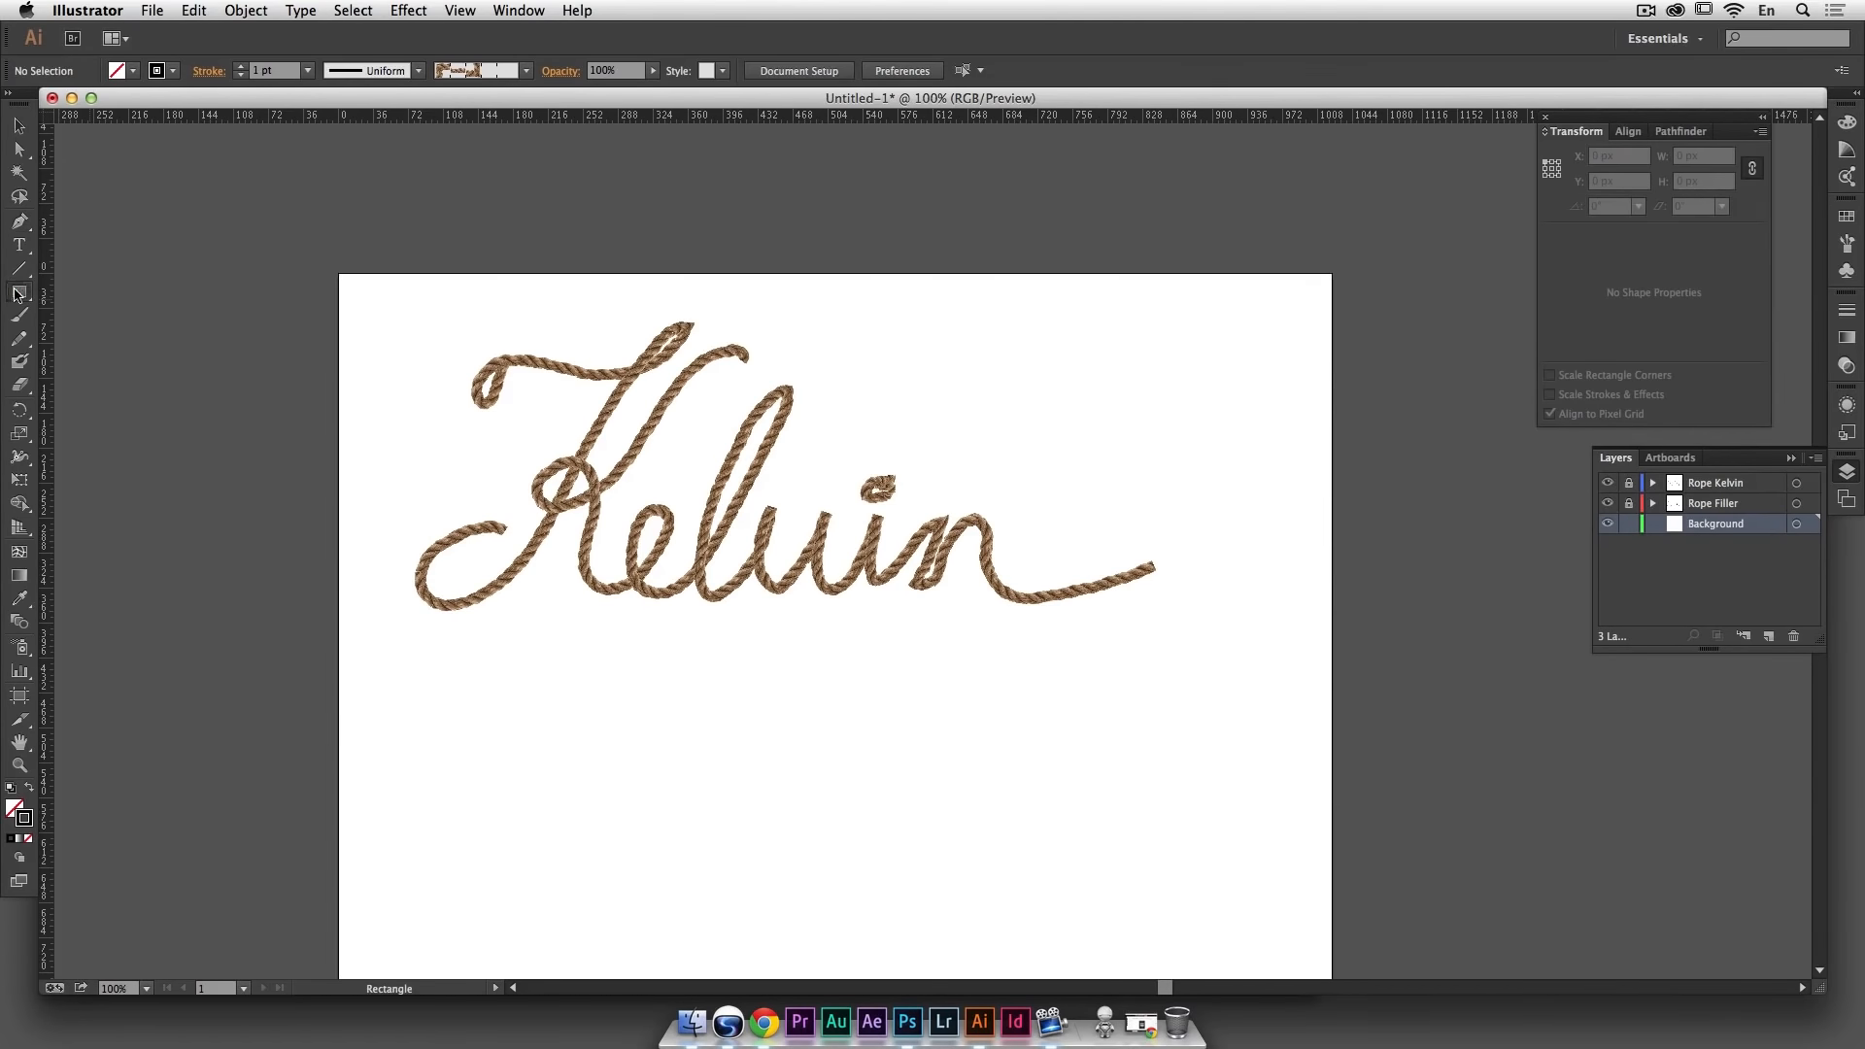
{"action": "mouse_move", "coordinate": [342, 278]}
{"action": "left_mouse_down"}
{"action": "mouse_move", "coordinate": [1033, 541]}
{"action": "mouse_move", "coordinate": [1291, 685]}
{"action": "left_mouse_up"}
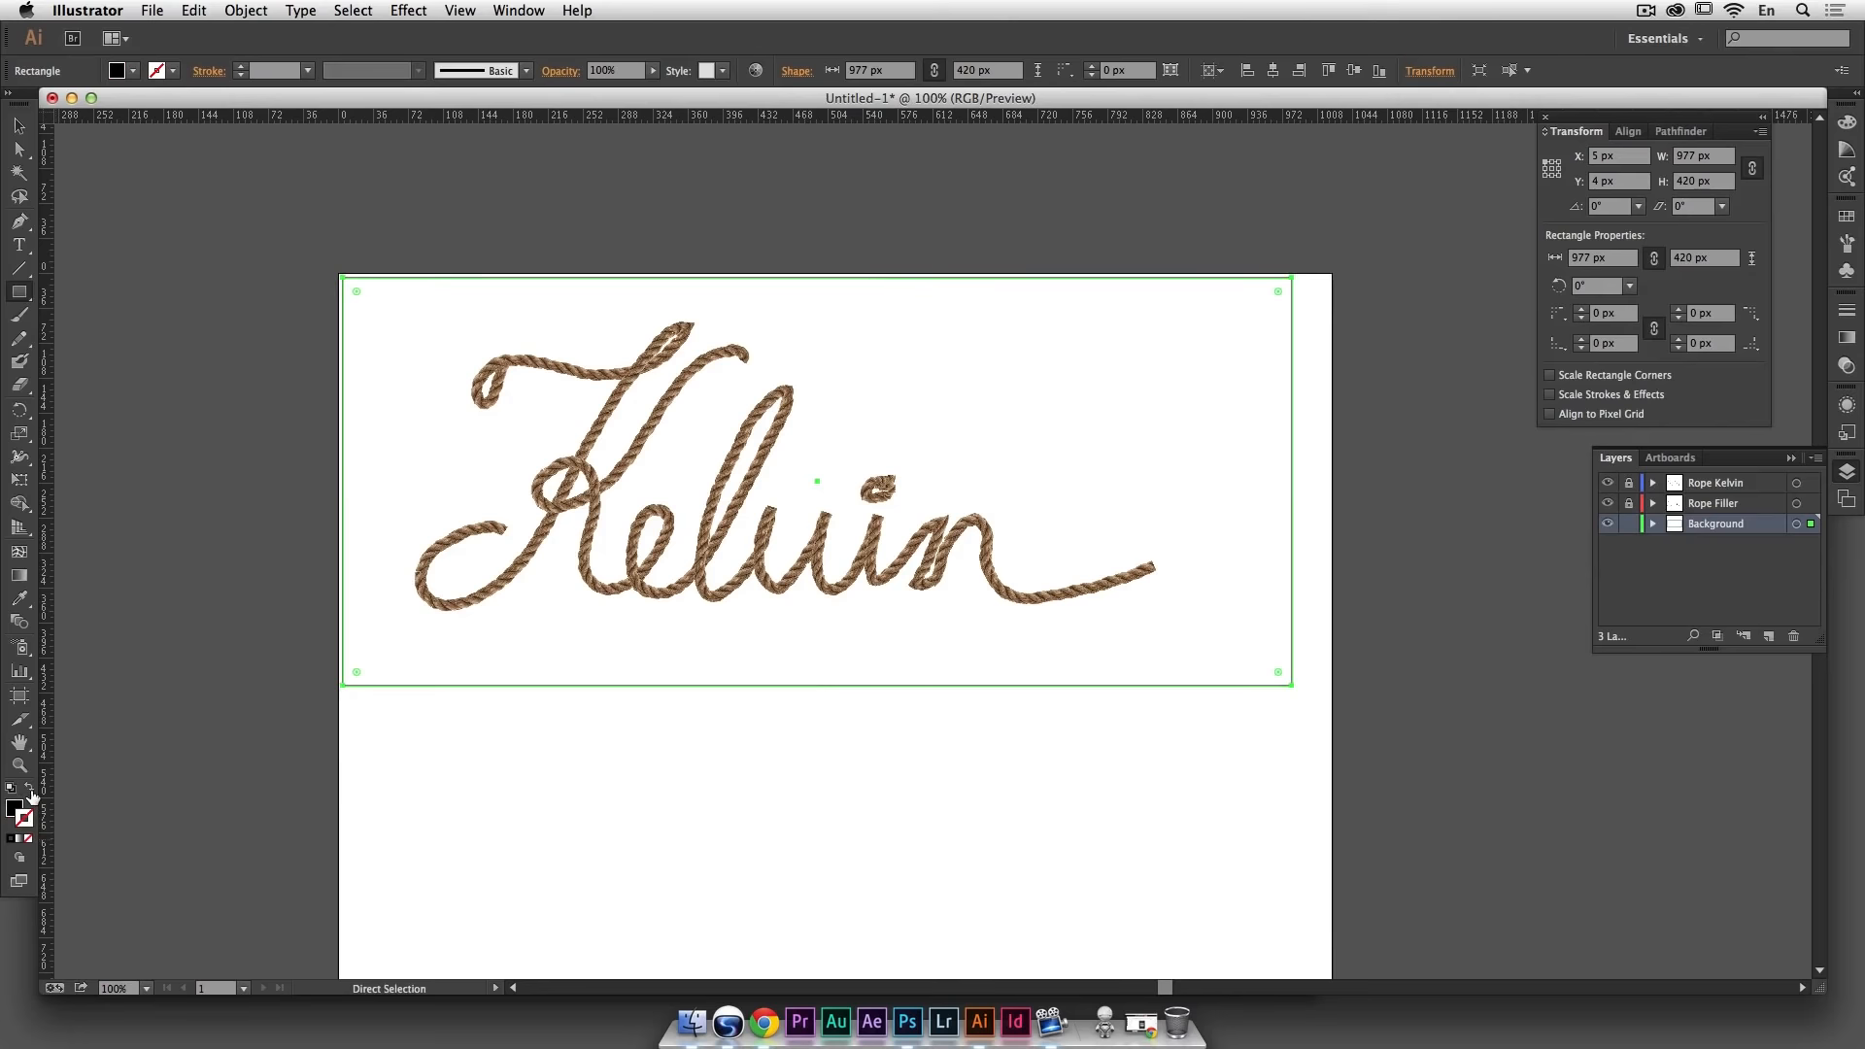
{"action": "left_click", "coordinate": [30, 790]}
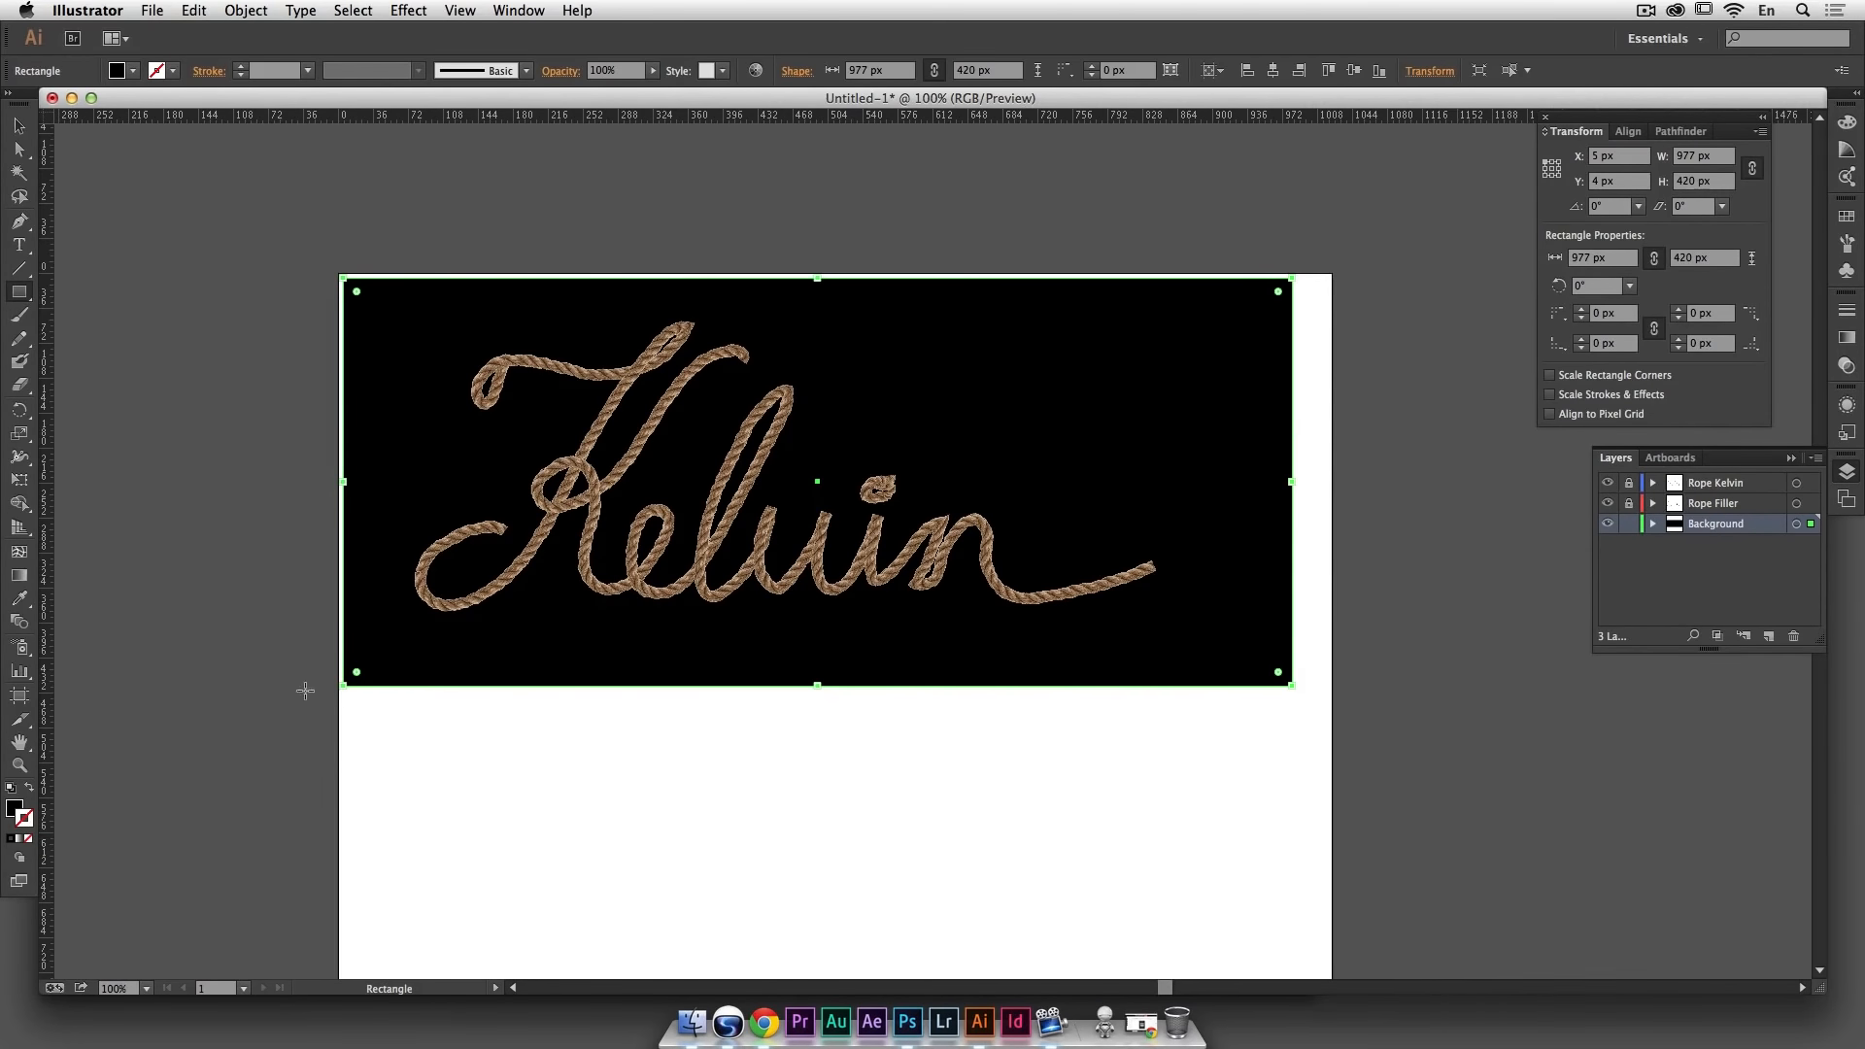
{"action": "left_click", "coordinate": [19, 127]}
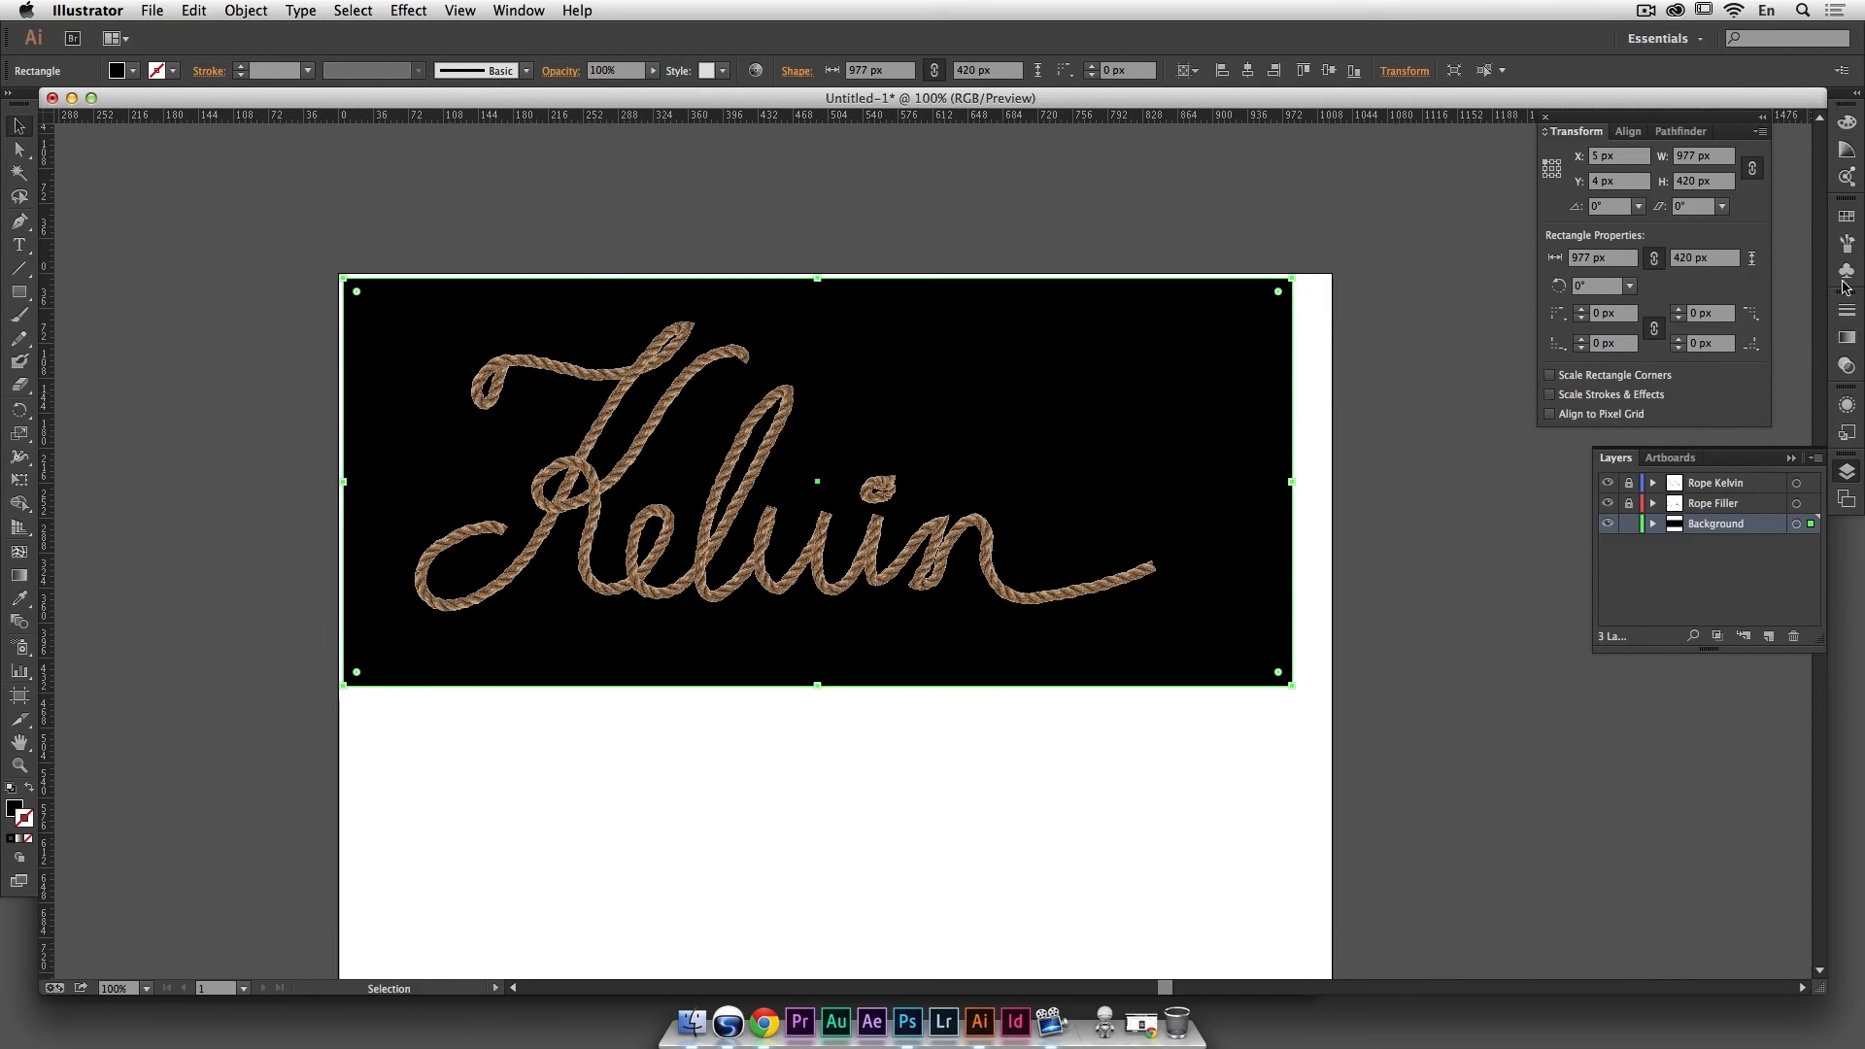
Step: Fill the background rectangle with the Sky gradient swatch, keeping its stroke at none
{"action": "left_click", "coordinate": [1839, 222]}
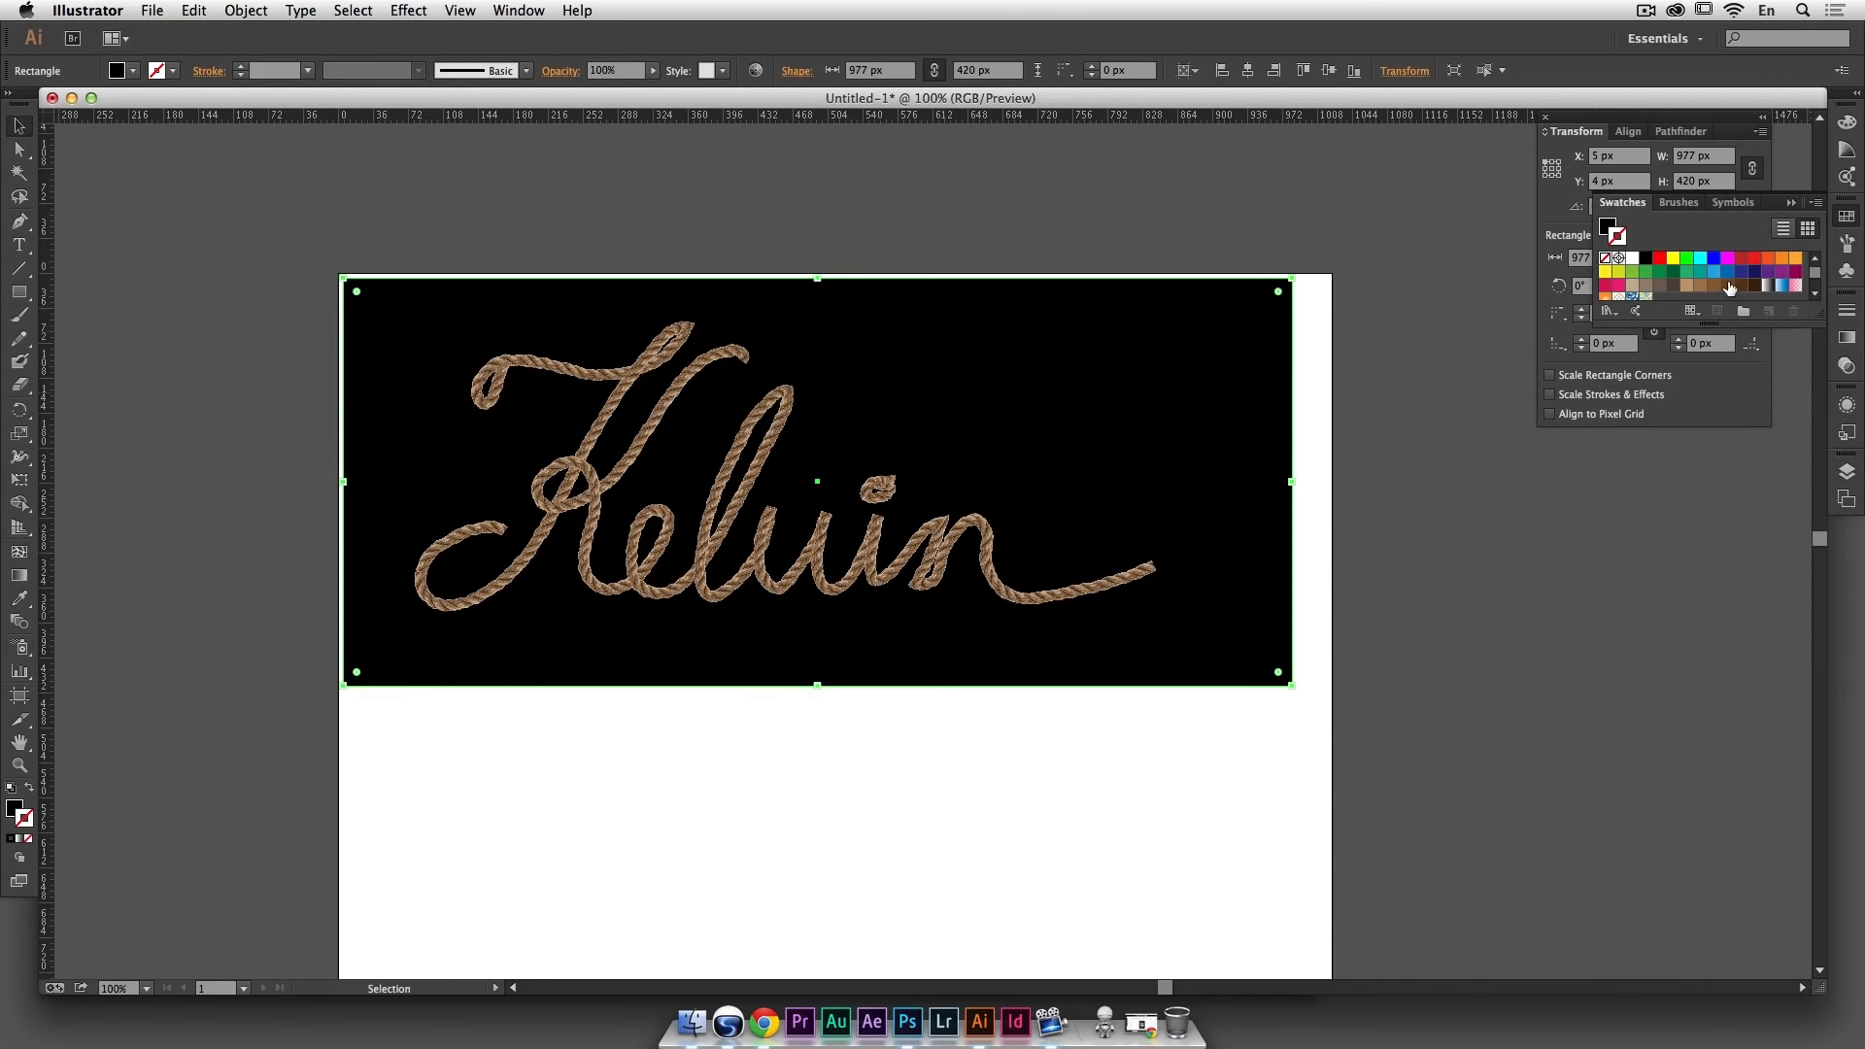
{"action": "scroll", "coordinate": [1730, 287], "scroll_direction": "down", "scroll_amount": 1}
{"action": "left_click", "coordinate": [1783, 269]}
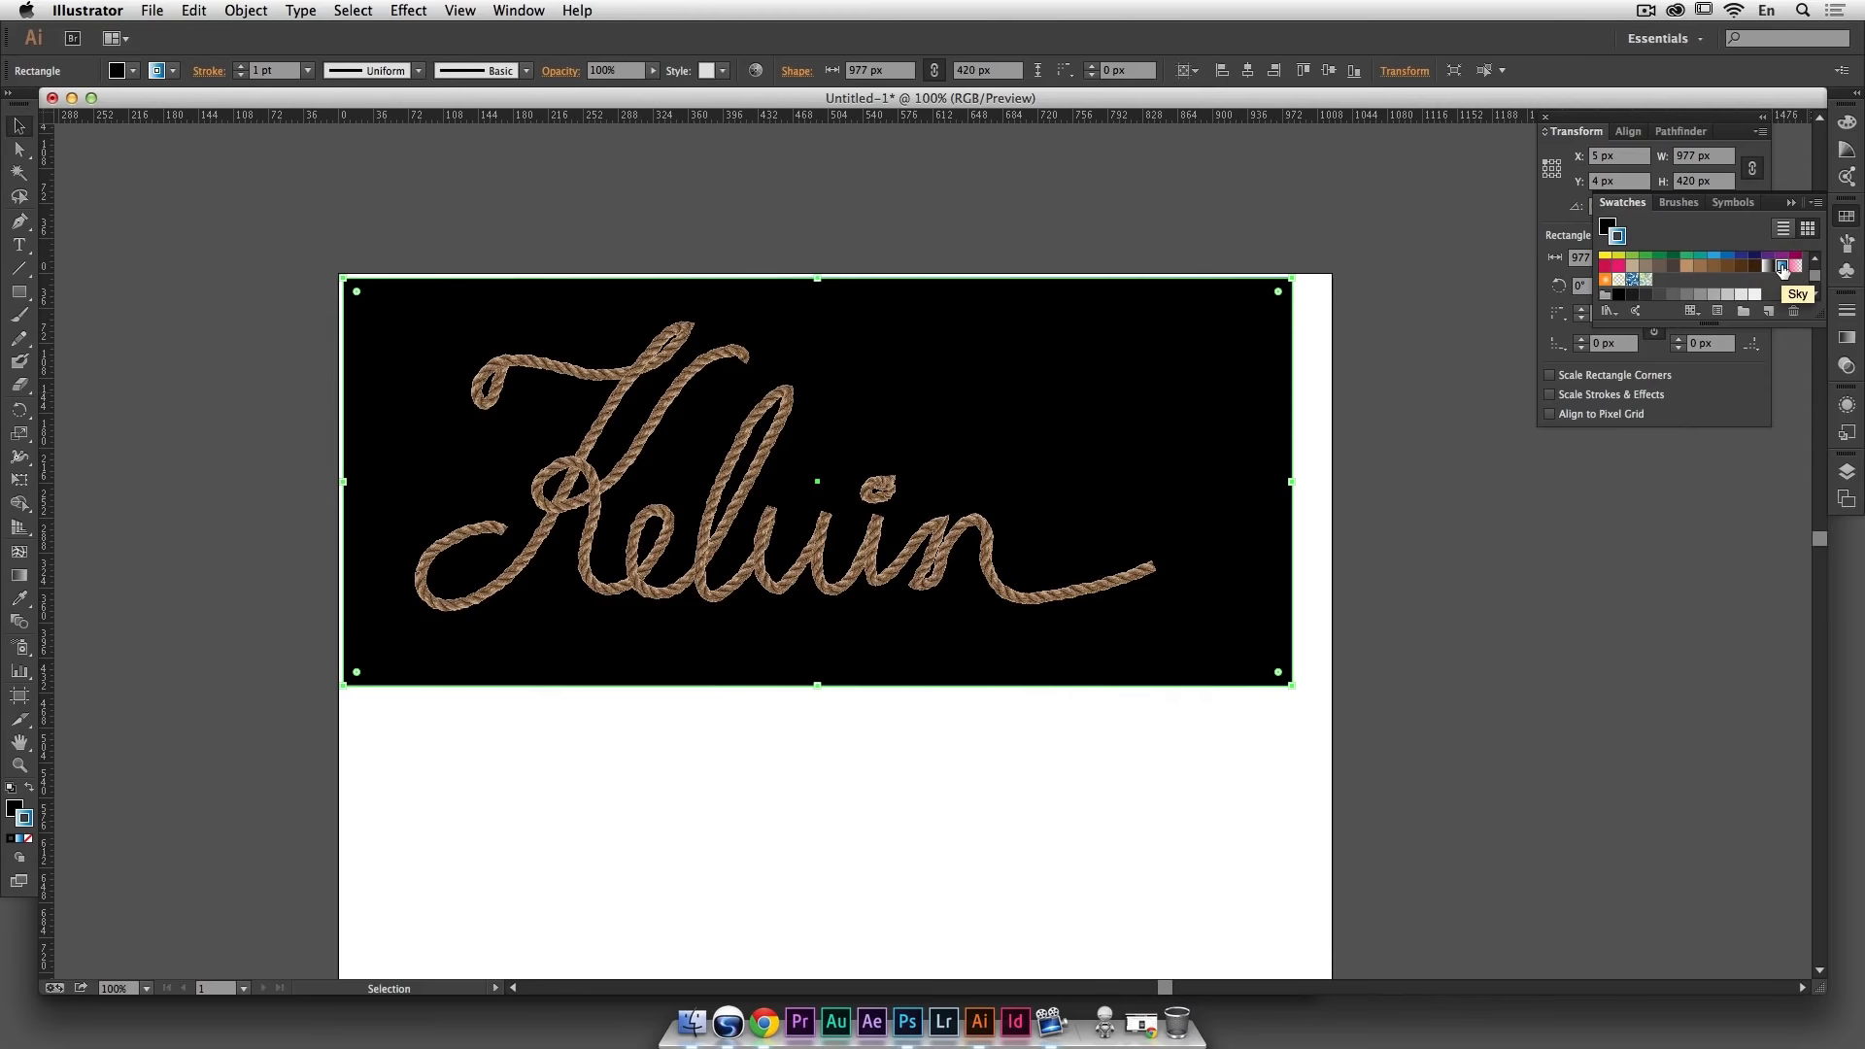
{"action": "key", "text": "super+z"}
{"action": "key", "text": "x"}
{"action": "left_click", "coordinate": [1783, 271]}
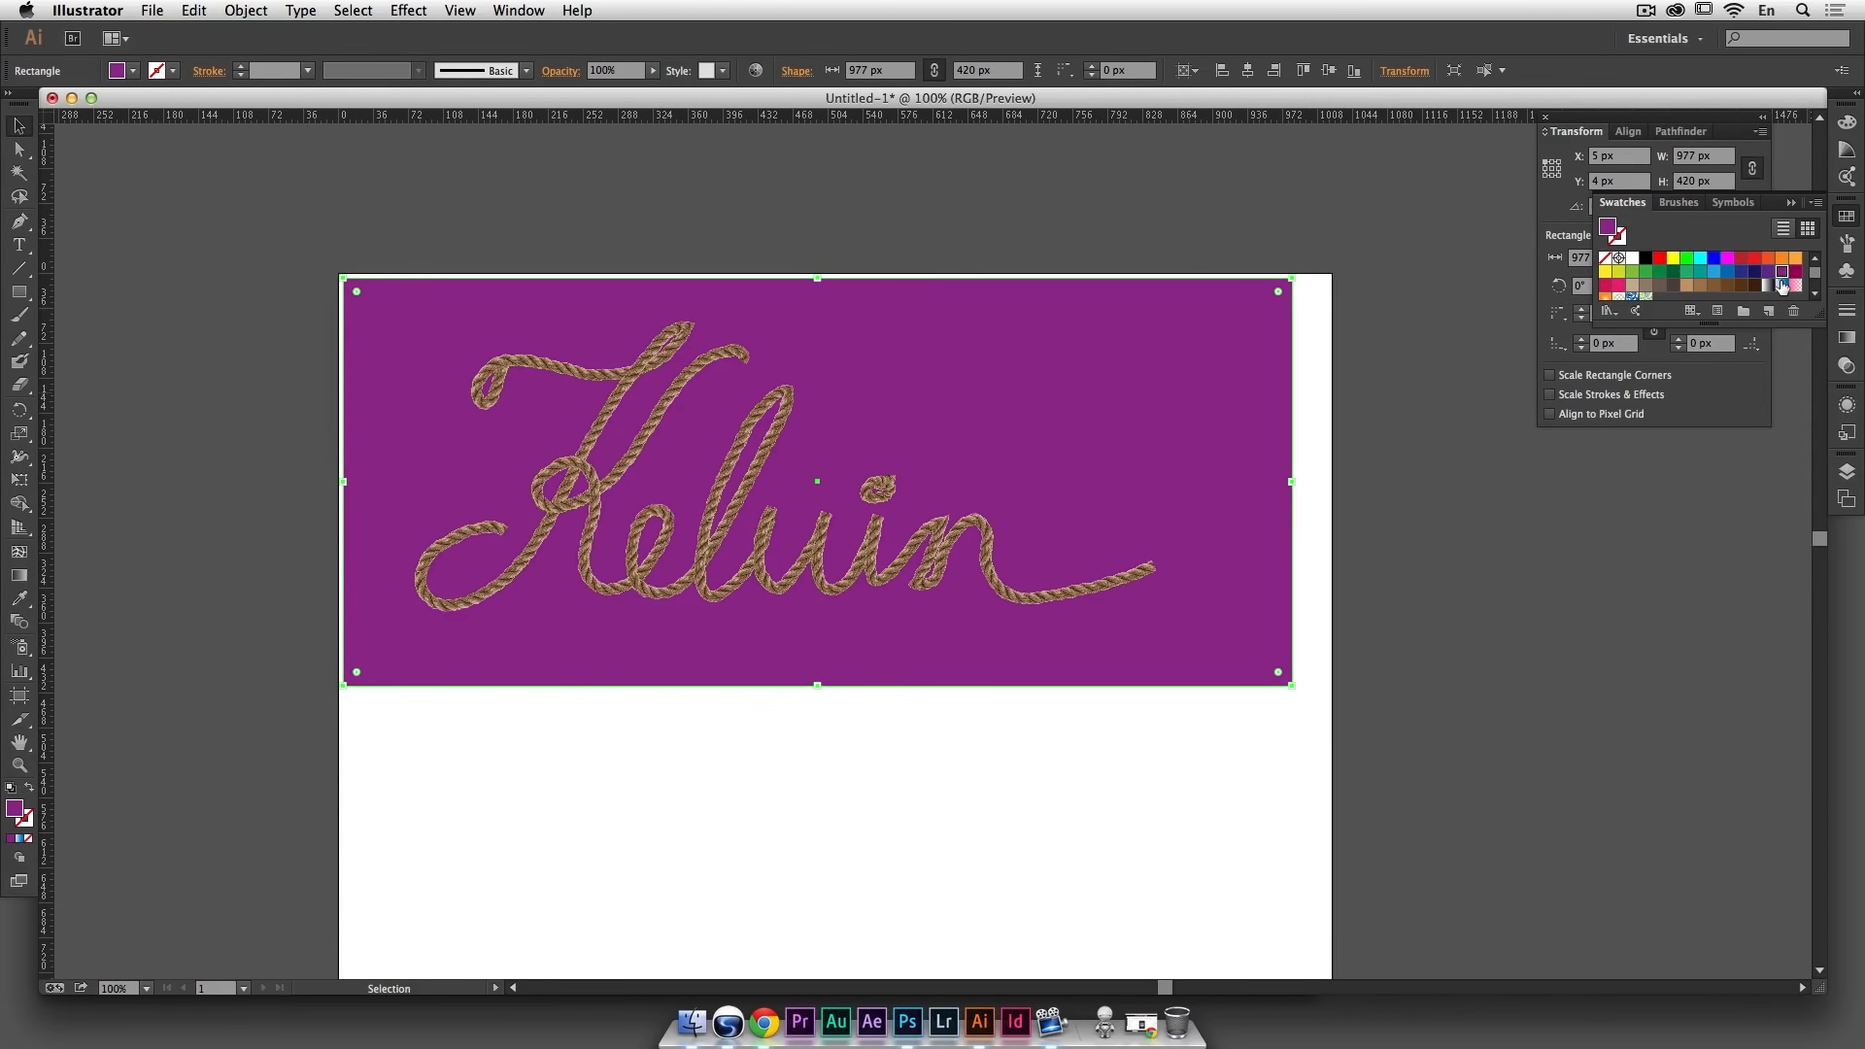
{"action": "left_click", "coordinate": [1783, 285]}
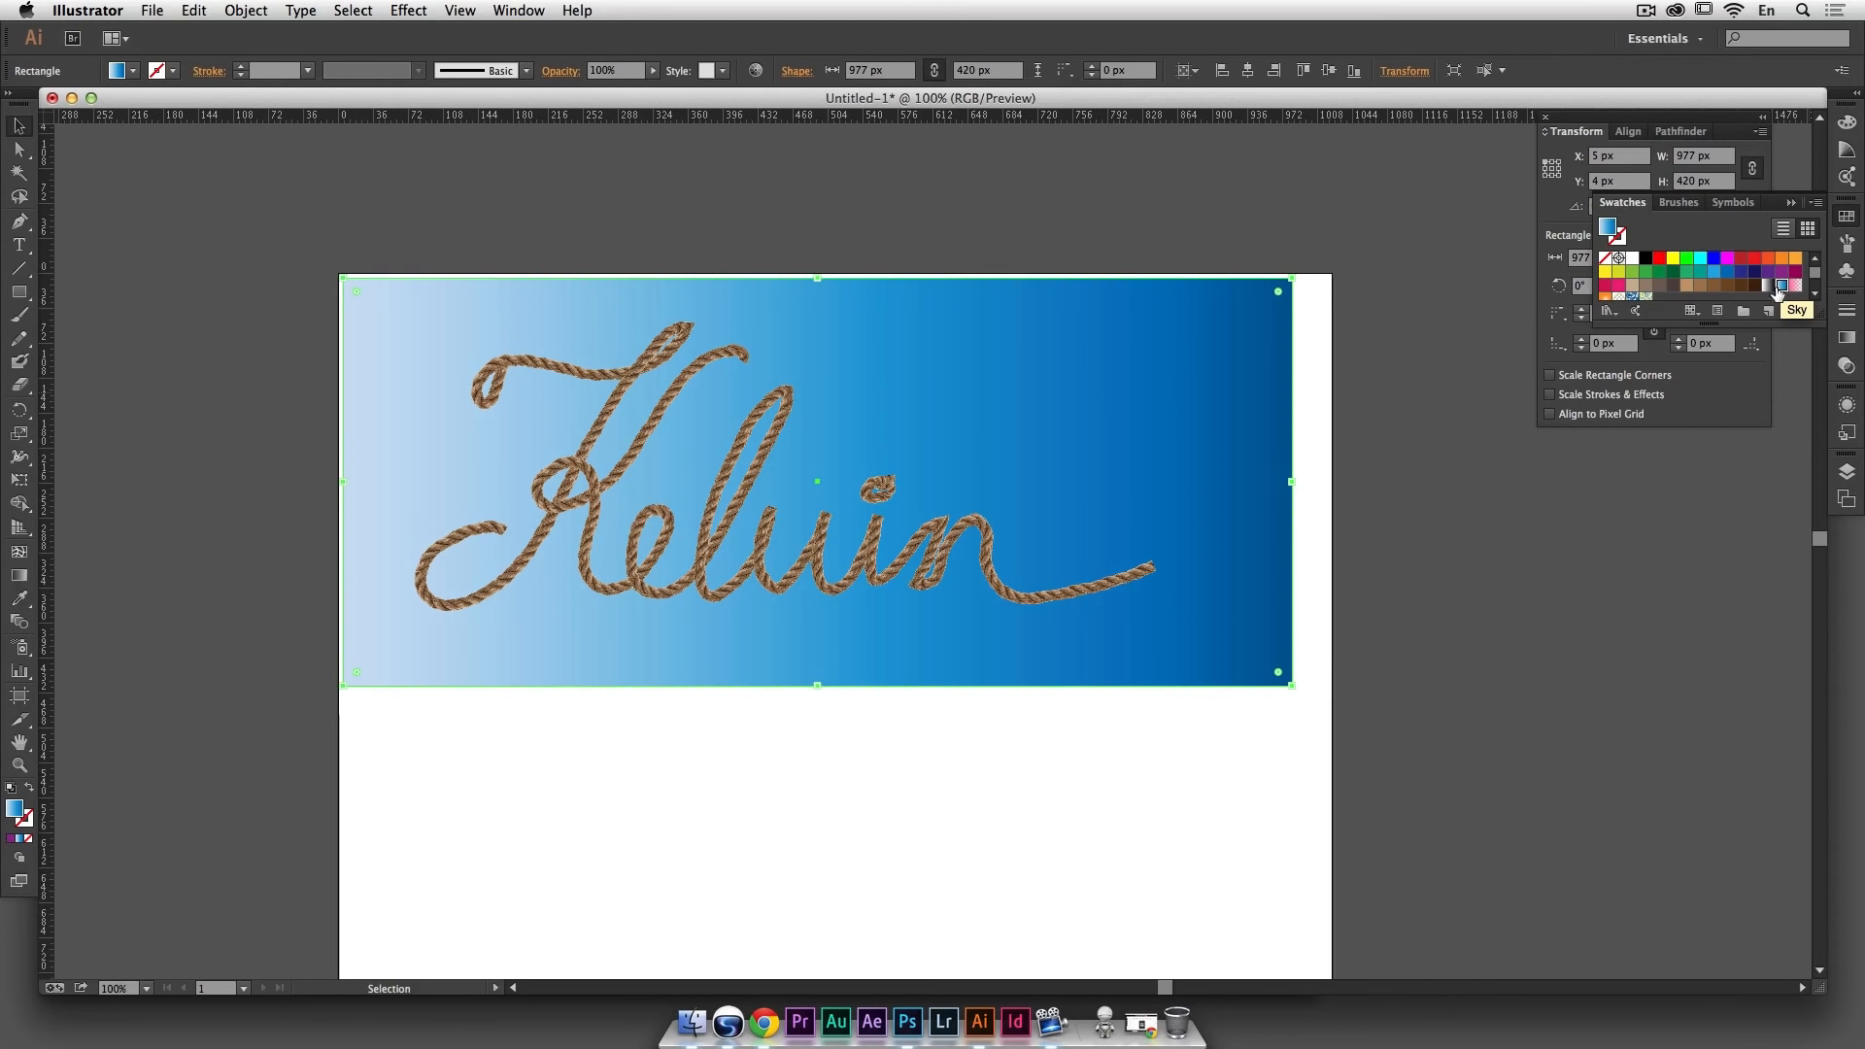
Step: Try brown, camouflage-like pattern, blue swirl pattern, orange radial gradient, dark brown and grey-brown swatches as the background rectangle's fill
{"action": "left_click", "coordinate": [1700, 286]}
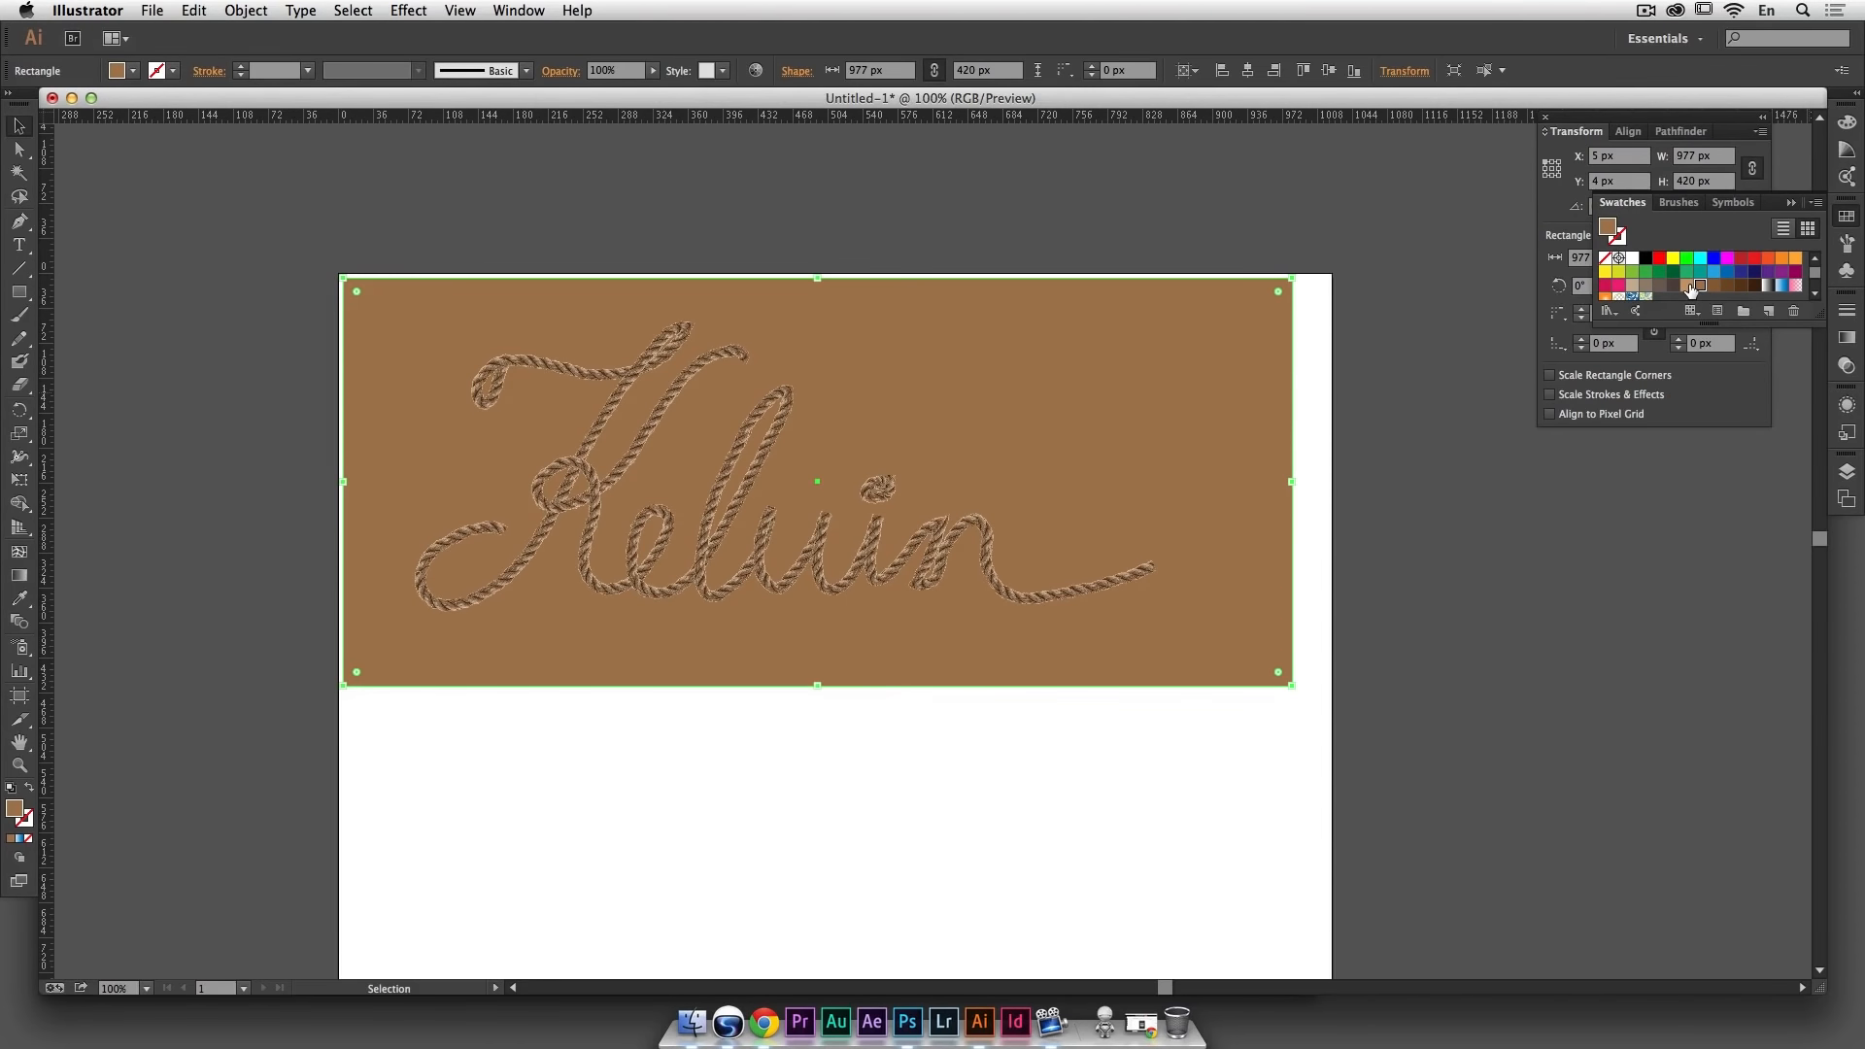
{"action": "left_click", "coordinate": [1646, 297]}
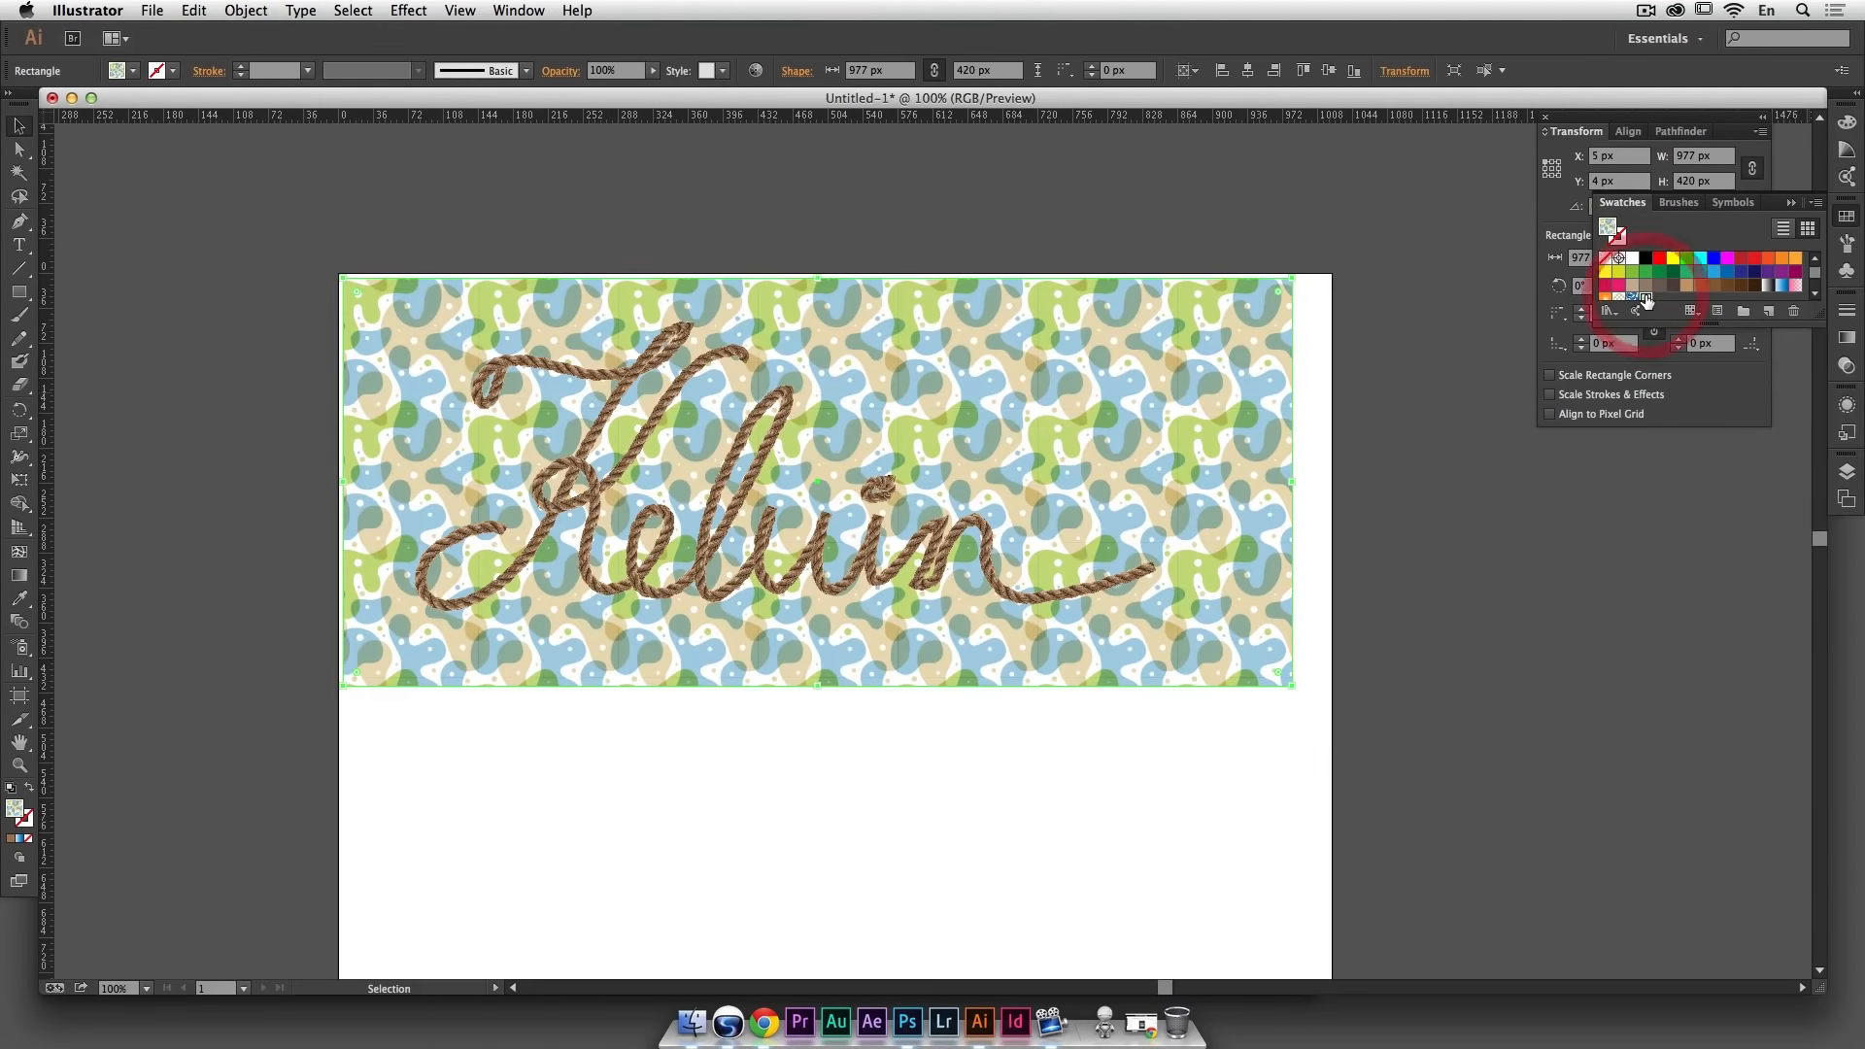
{"action": "left_click", "coordinate": [1632, 297]}
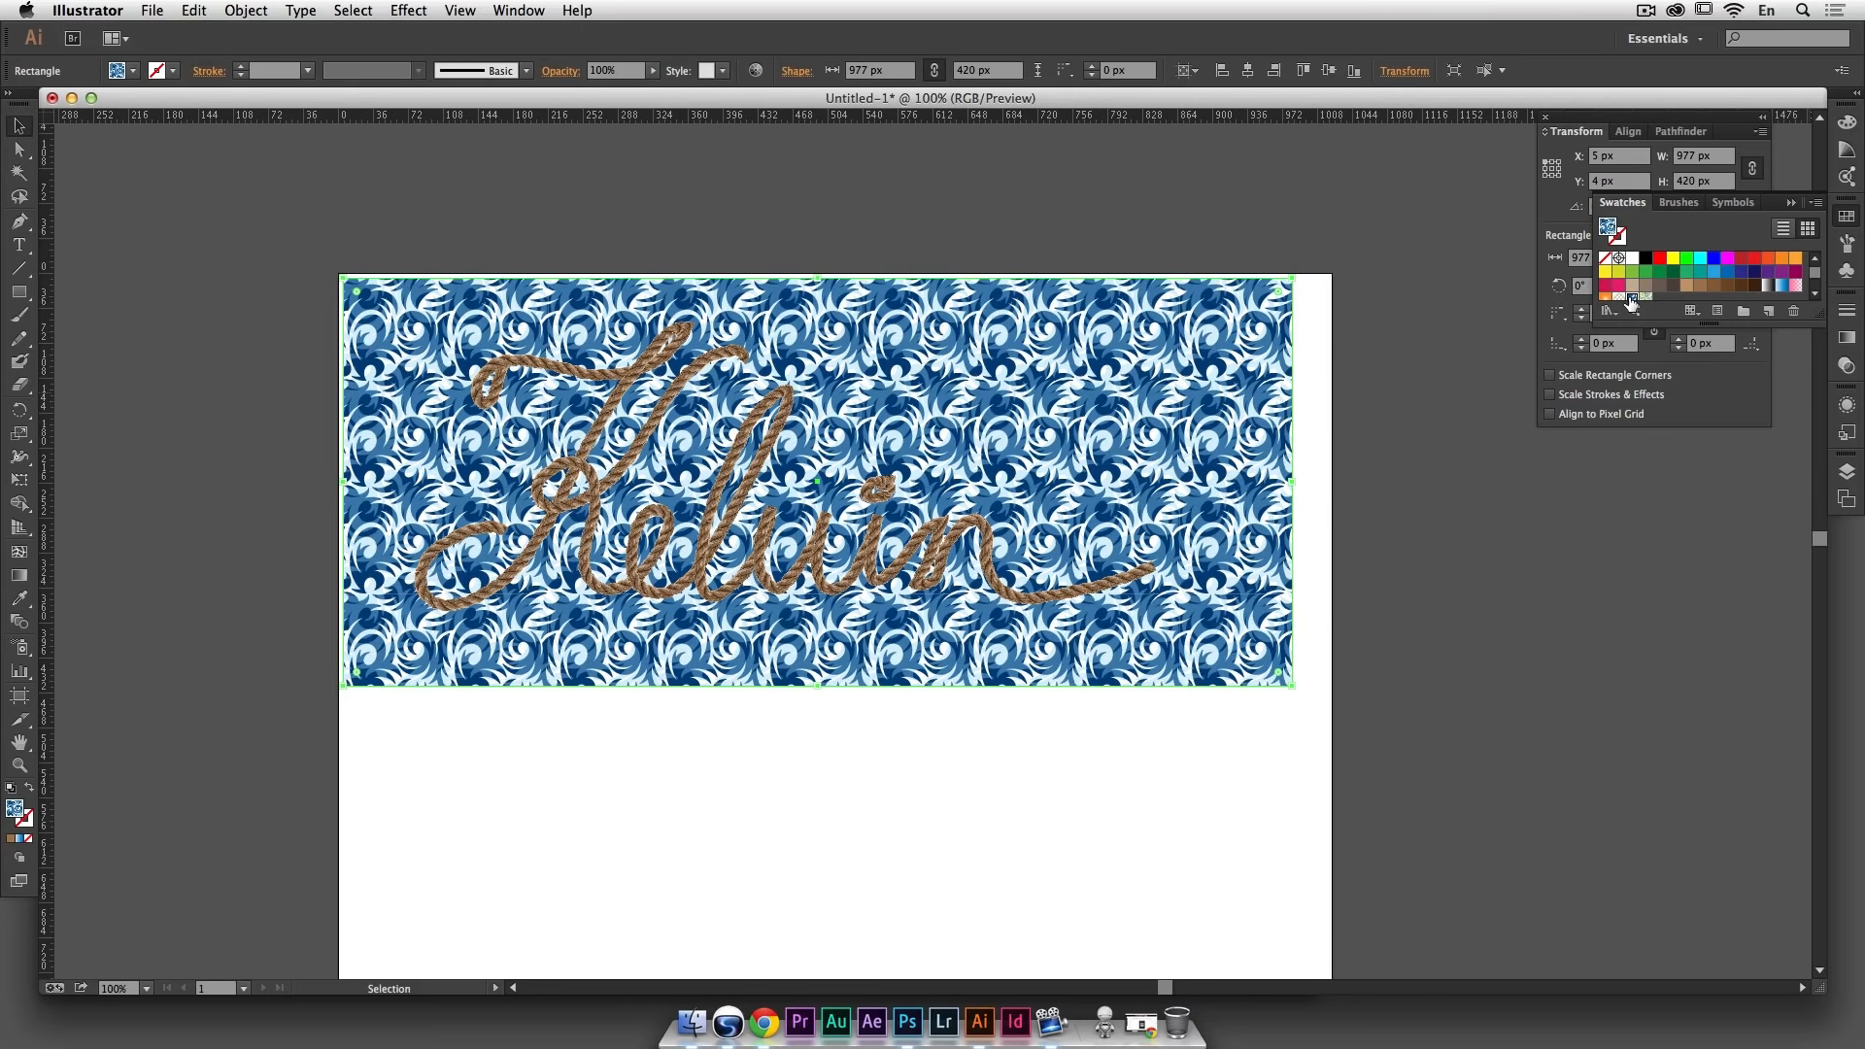
{"action": "left_click", "coordinate": [1606, 297]}
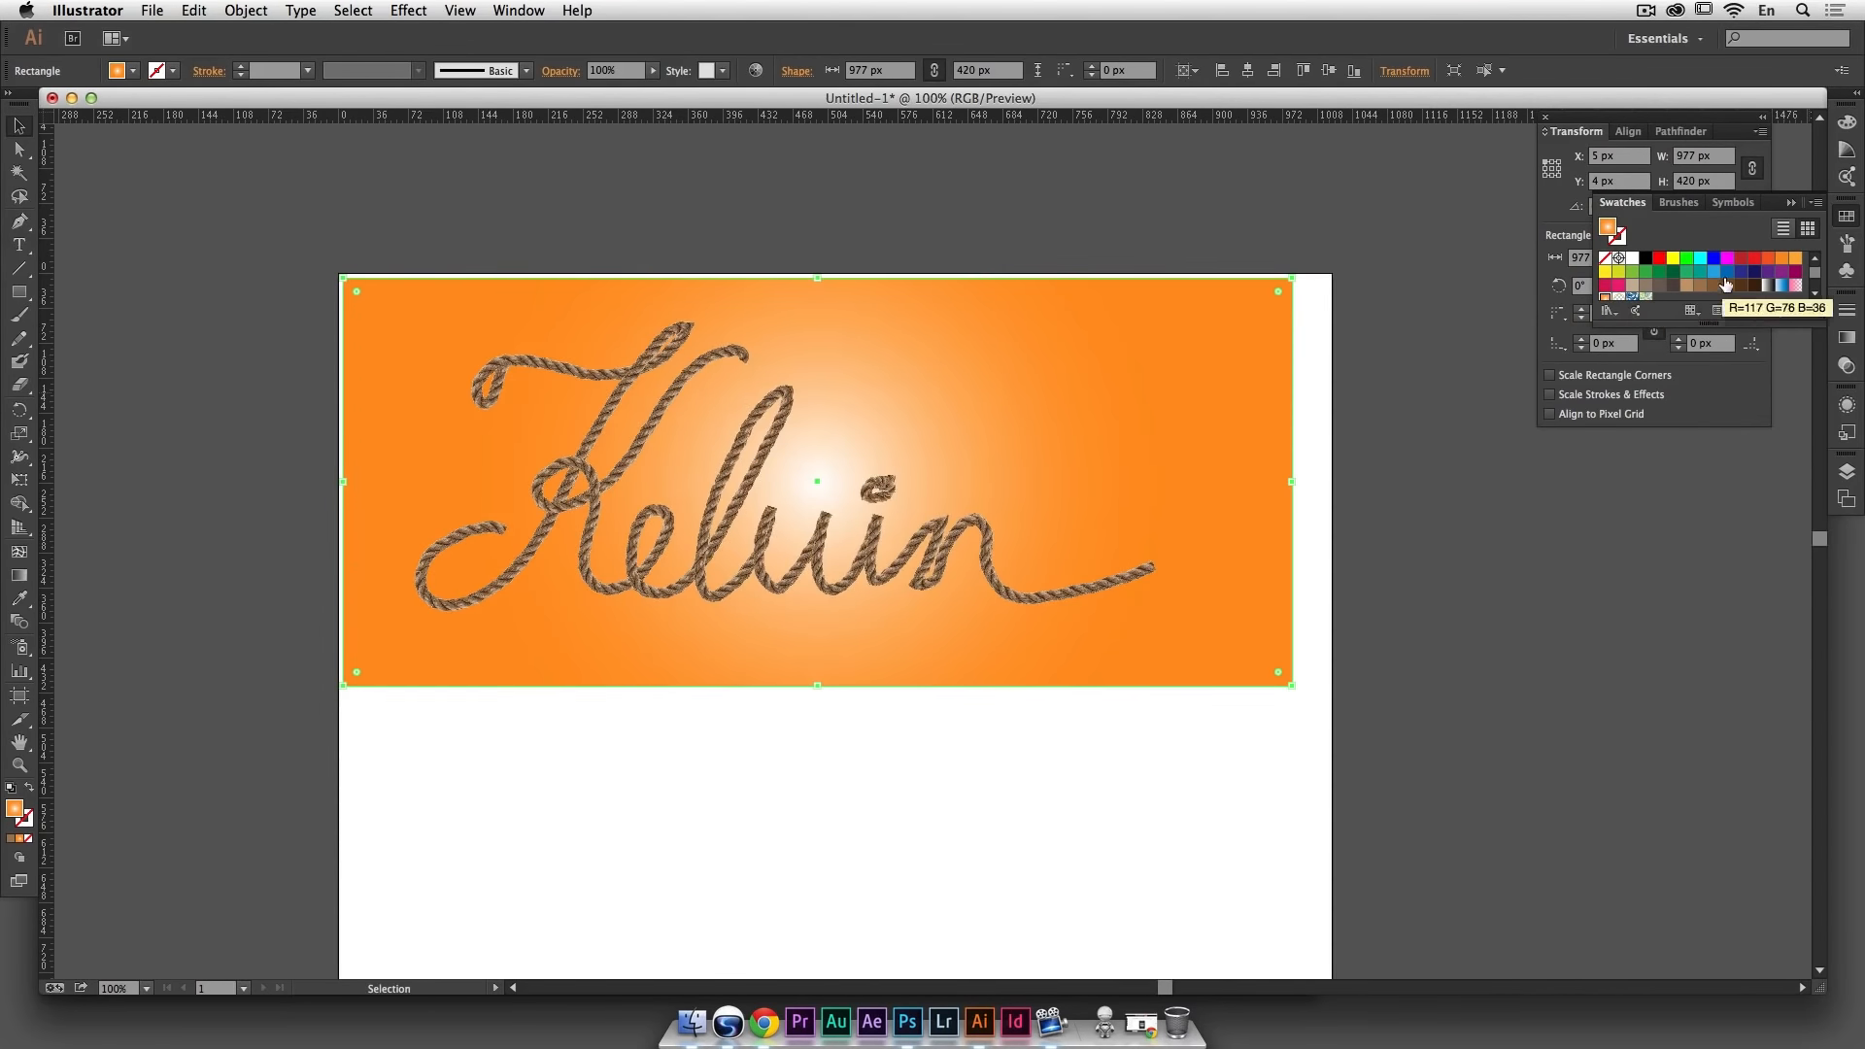
{"action": "left_click", "coordinate": [1675, 287]}
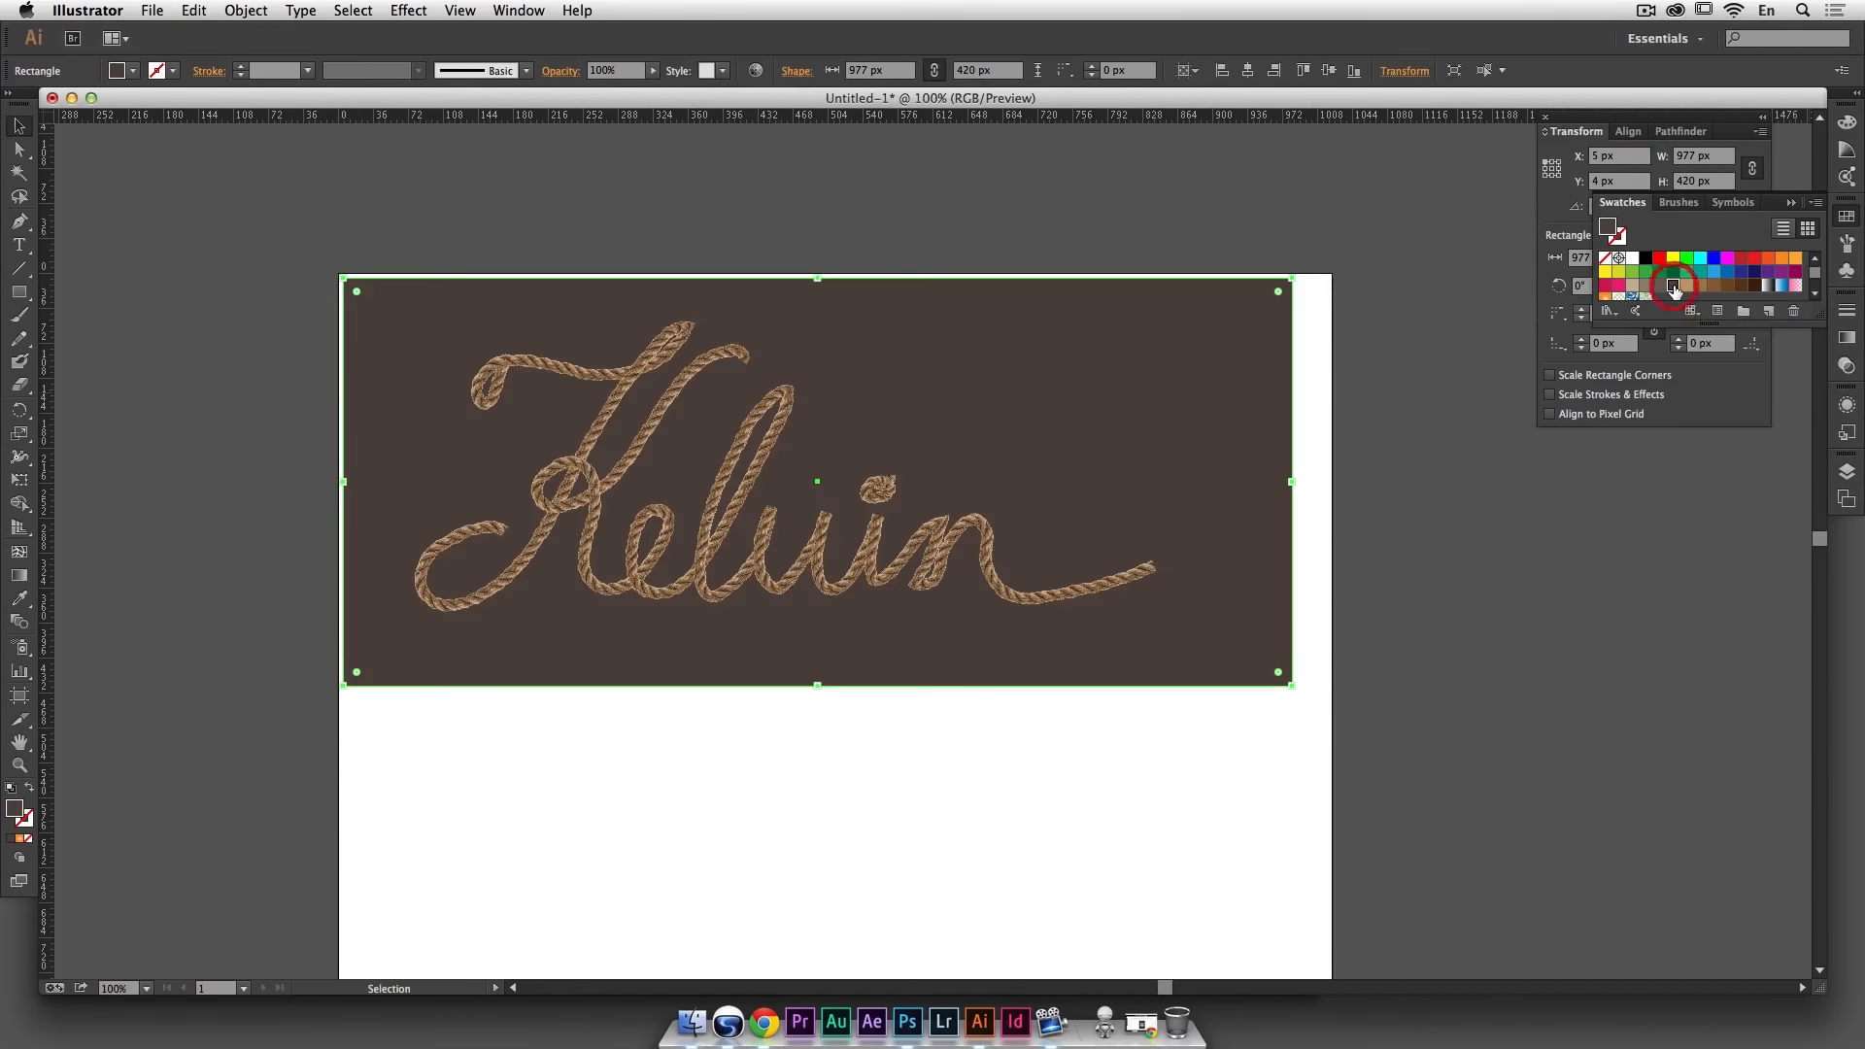
{"action": "left_click", "coordinate": [1661, 288]}
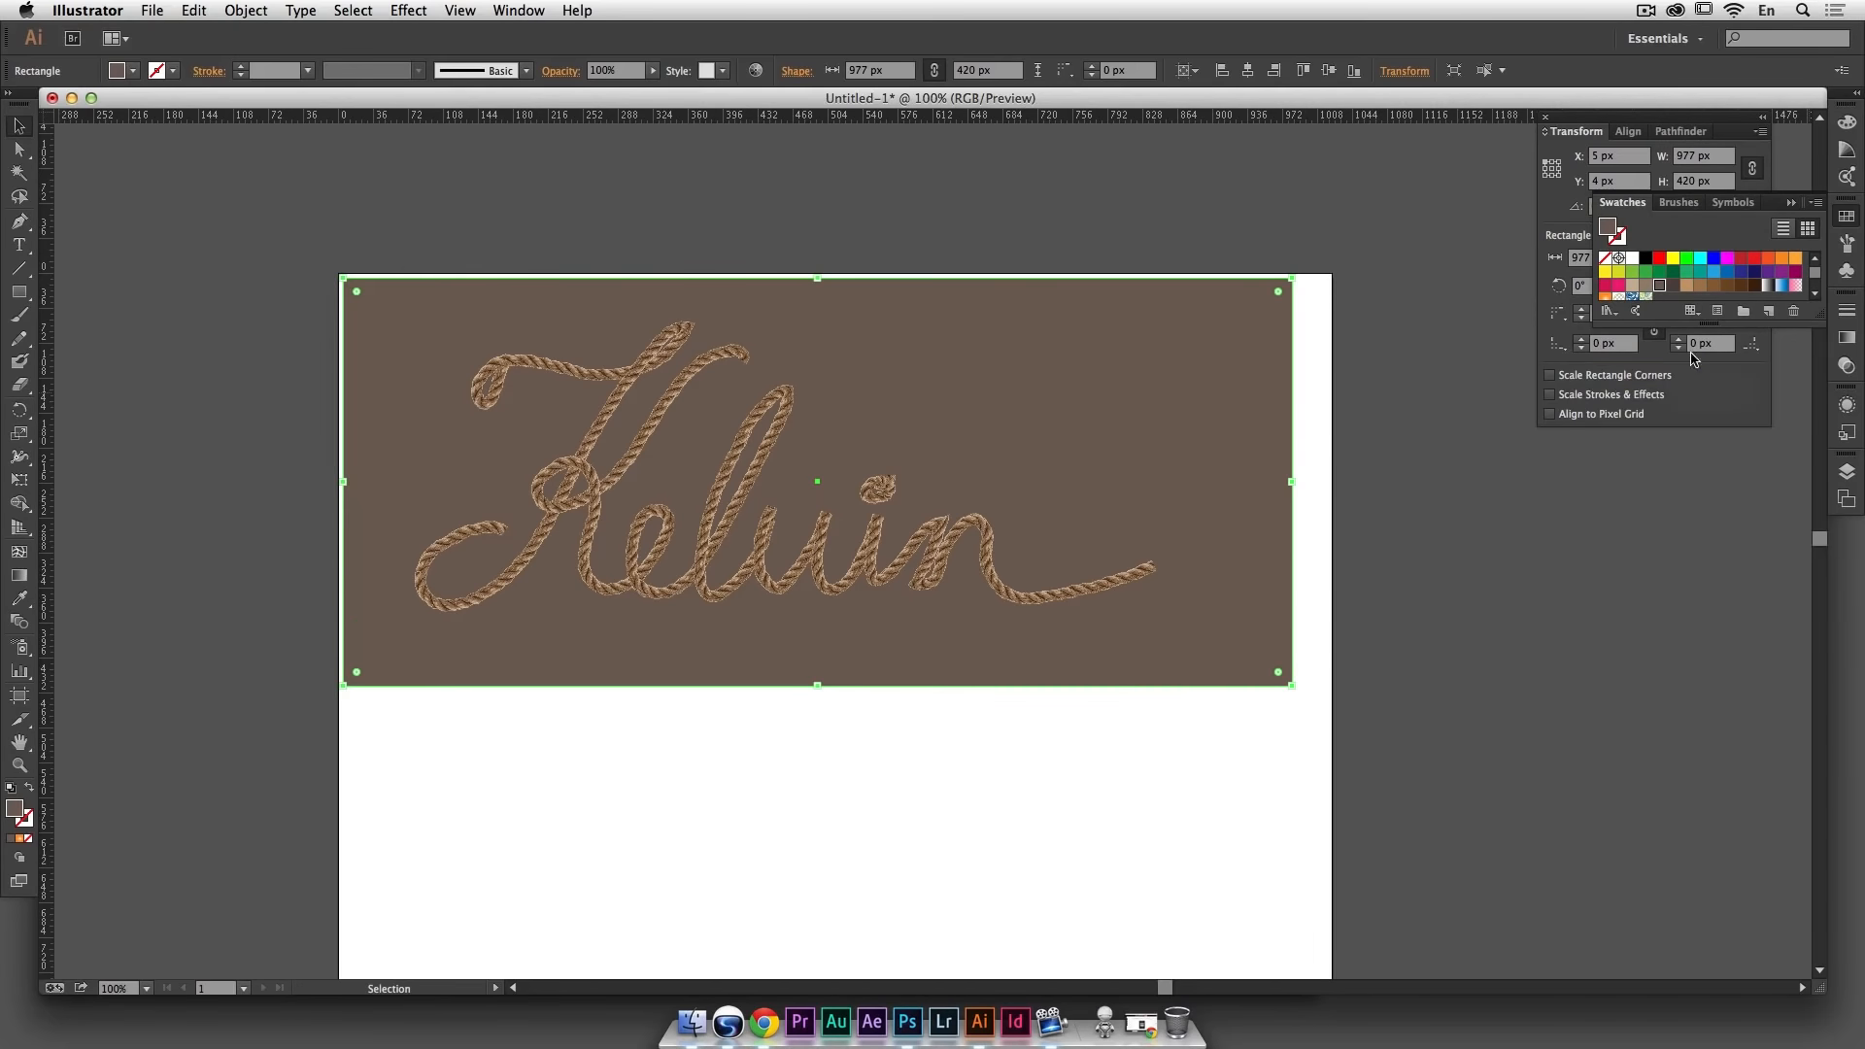
Step: Delete the Background layer together with its rectangle
{"action": "left_click", "coordinate": [1847, 471]}
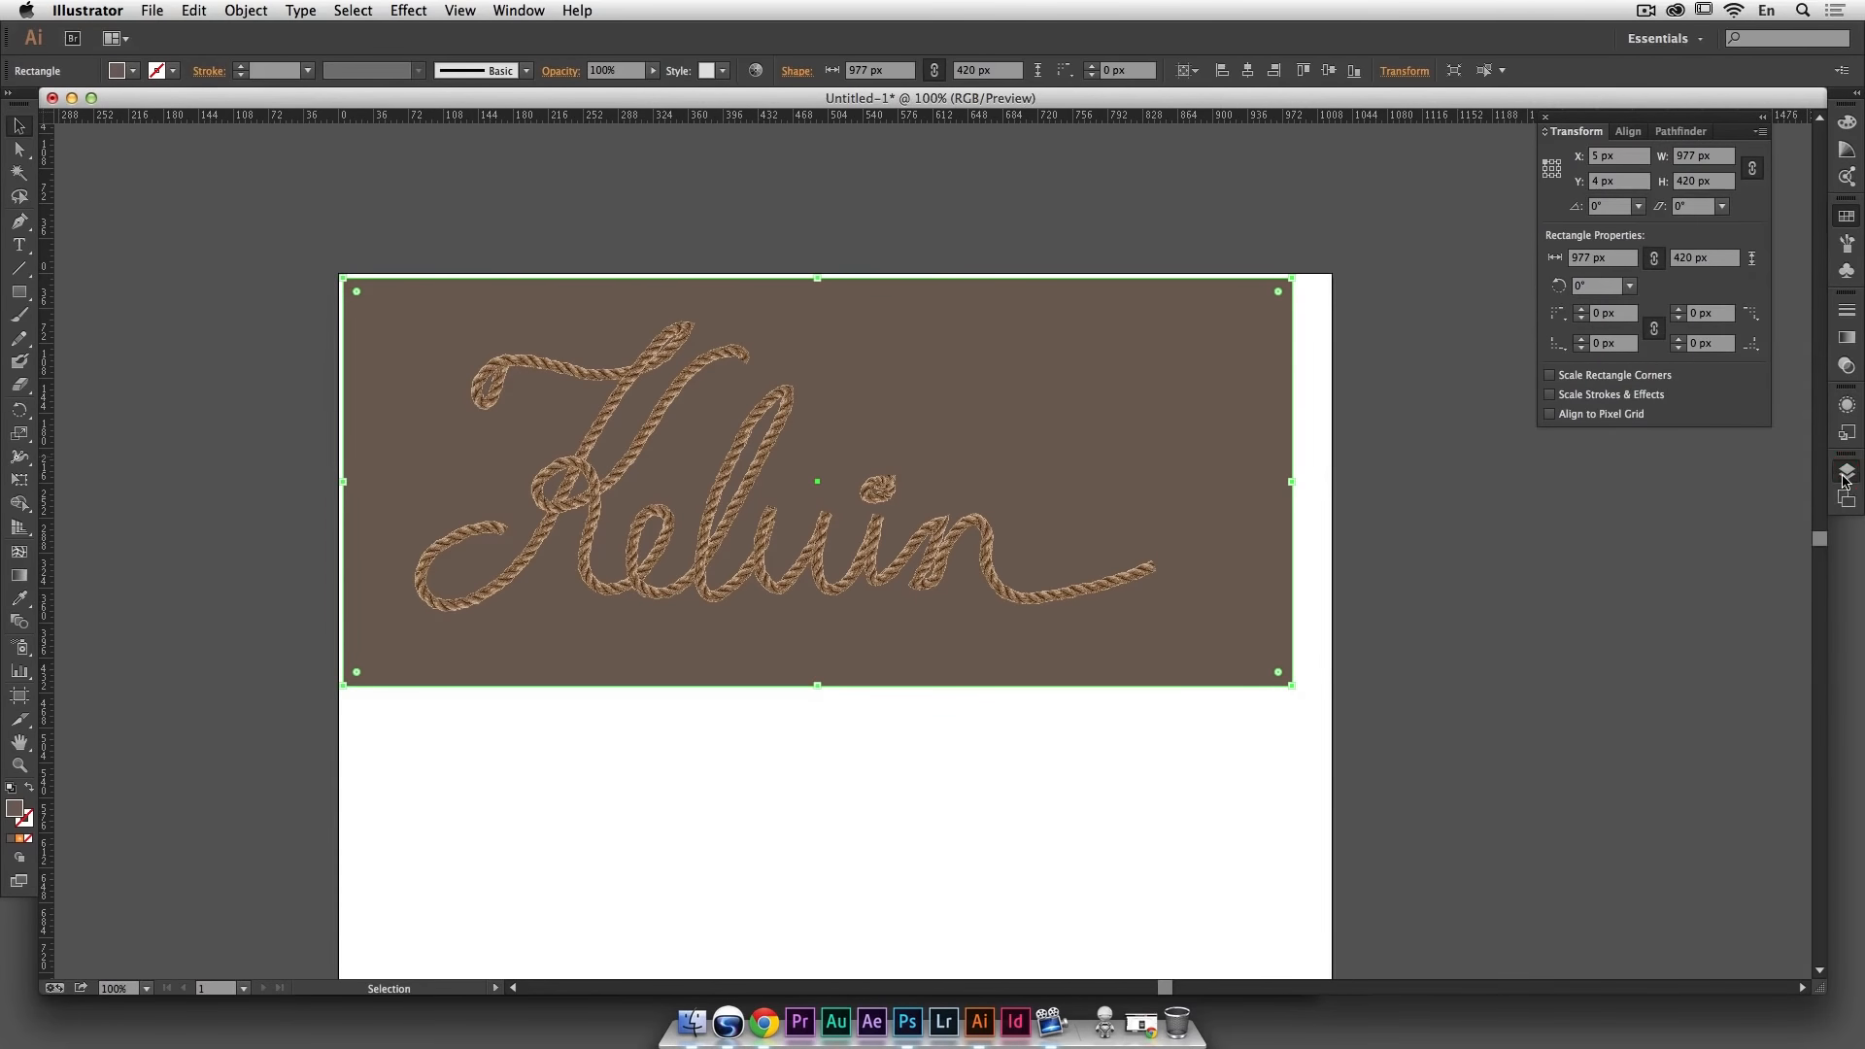
{"action": "left_click_drag", "start_coordinate": [1765, 524], "coordinate": [1791, 639]}
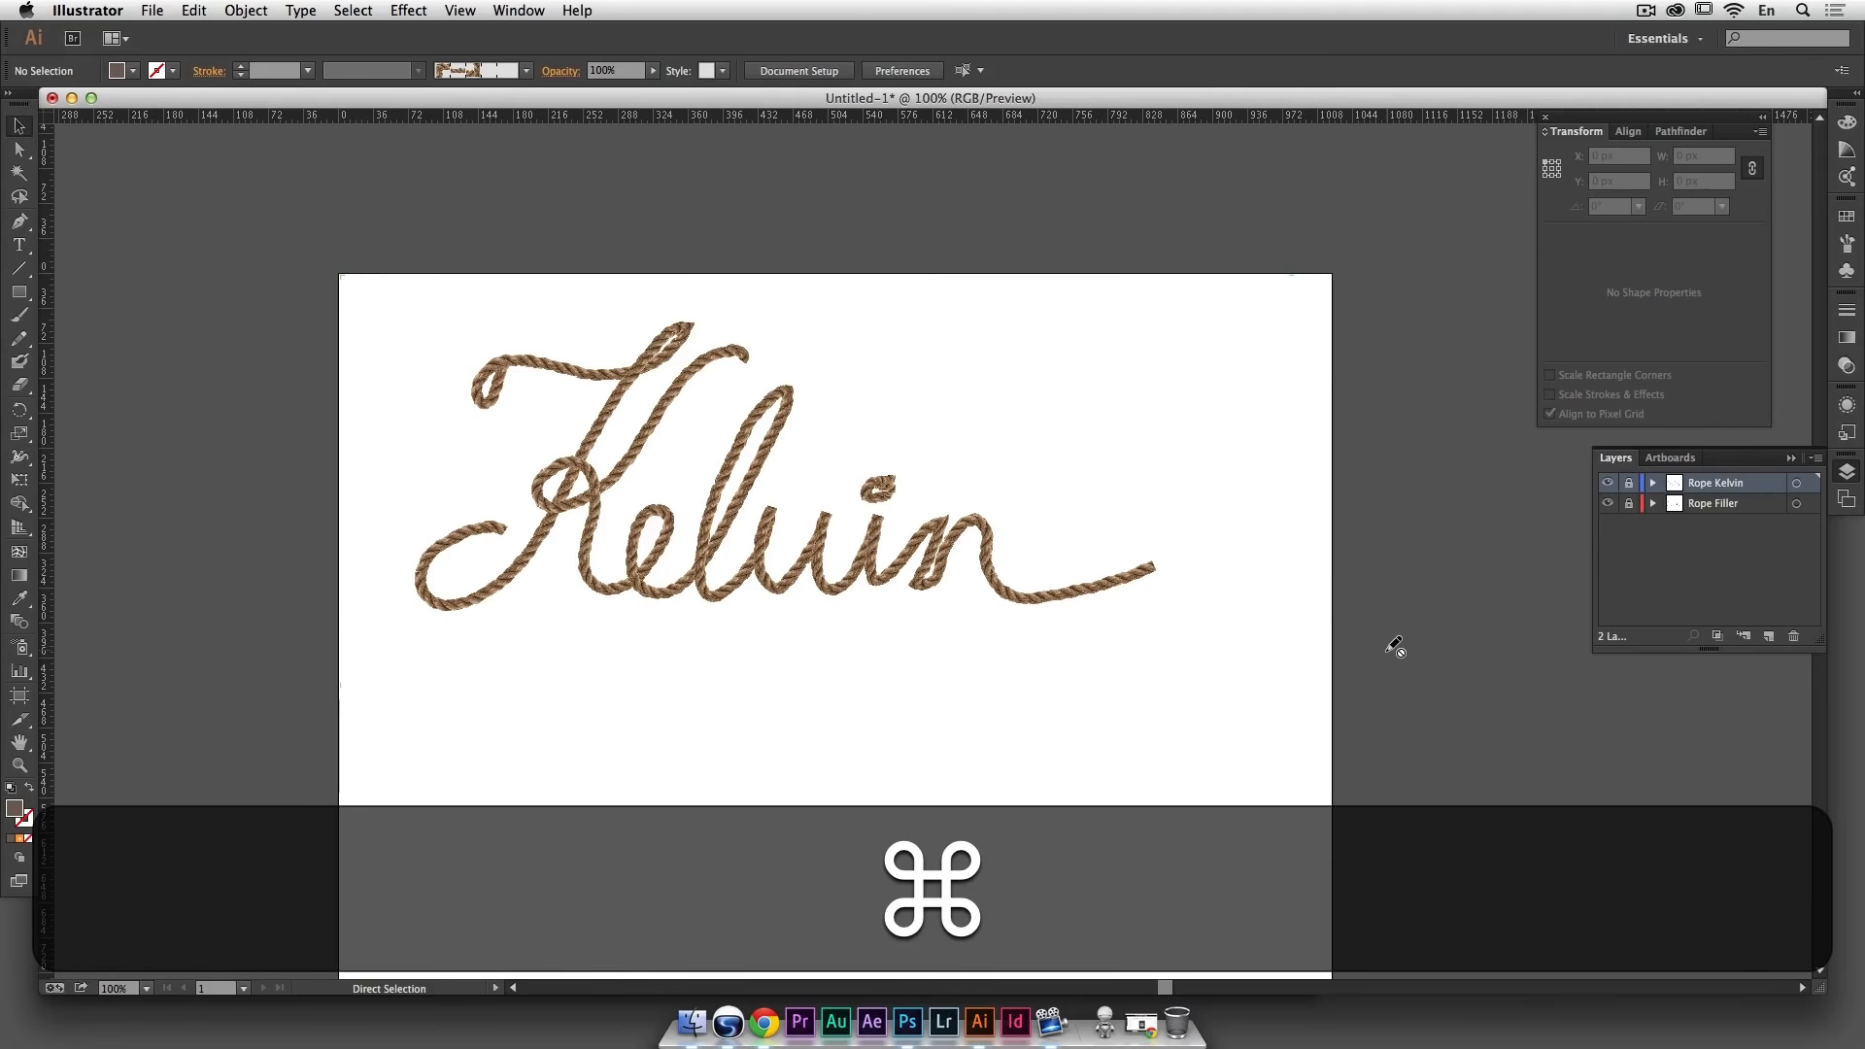
Step: Save the document in Illustrator CC format, named "Rope-" followed by the name in the lettering, accepting the existing save options
{"action": "key", "text": "super+s"}
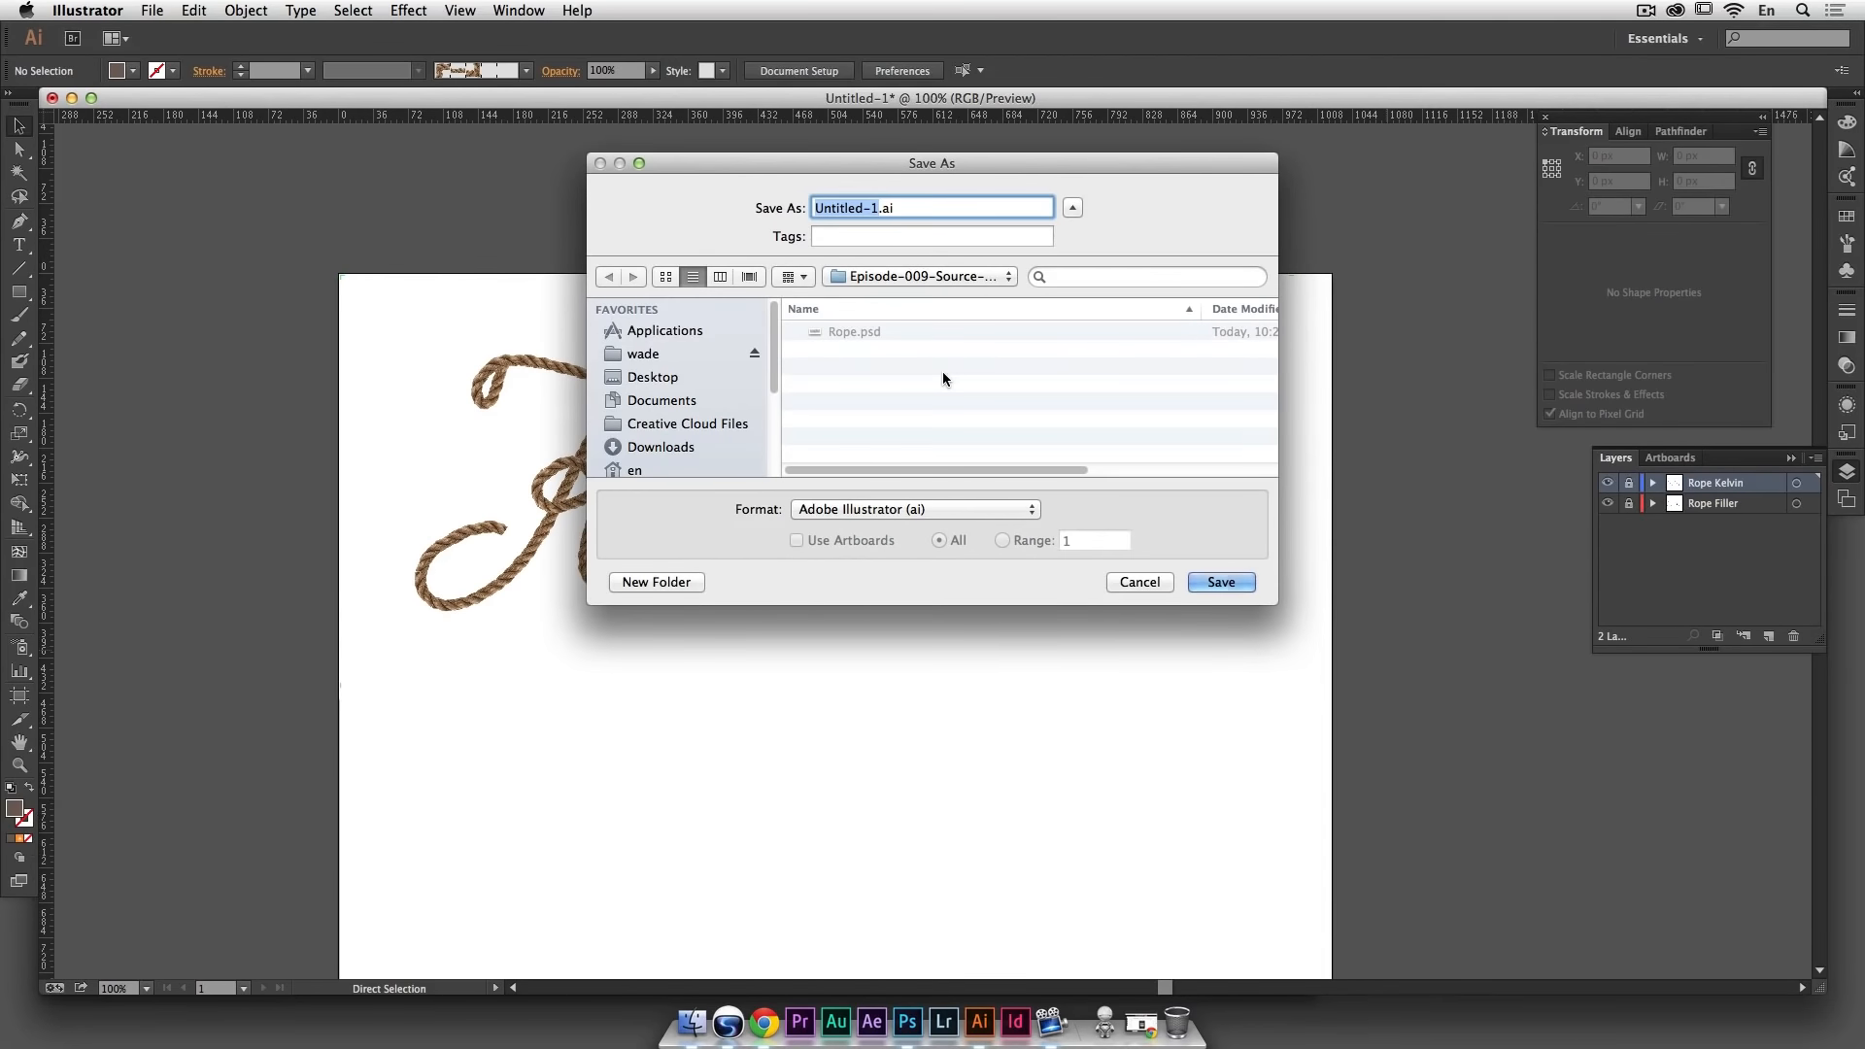
{"action": "type", "text": "Rope"}
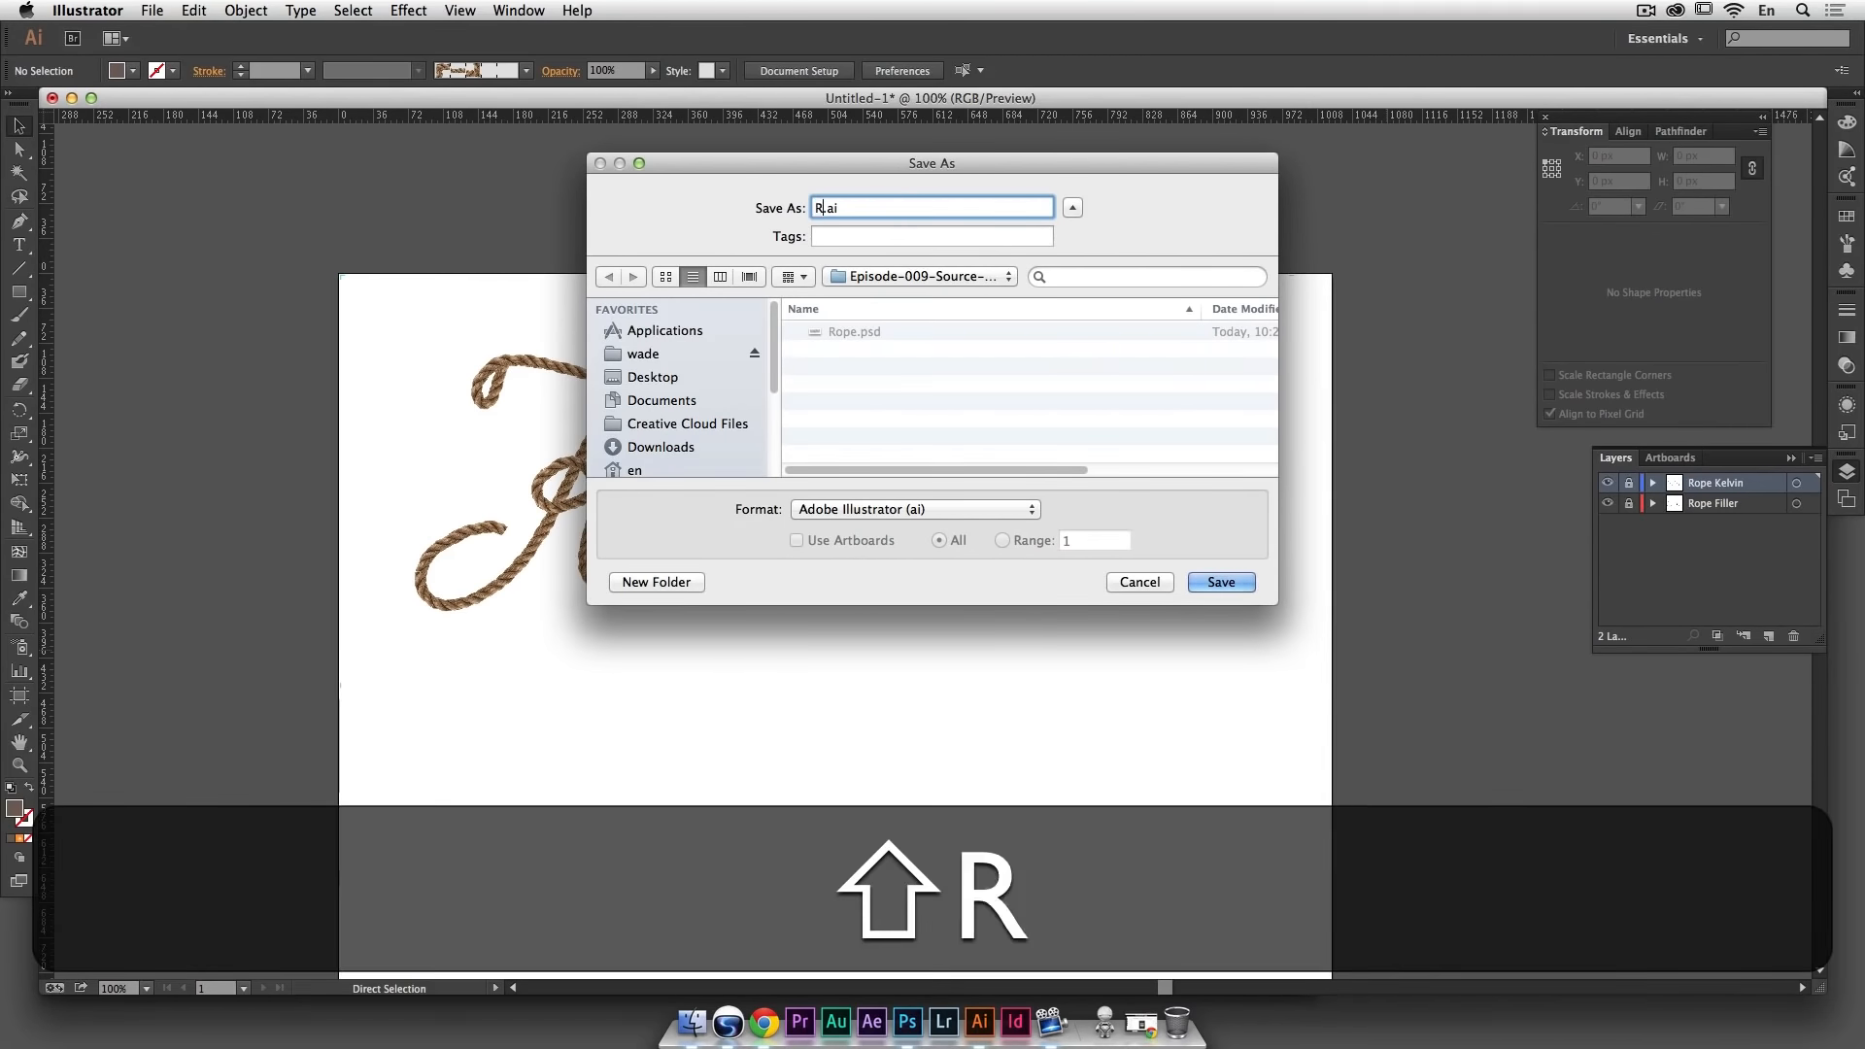
{"action": "type", "text": "-Kelvin"}
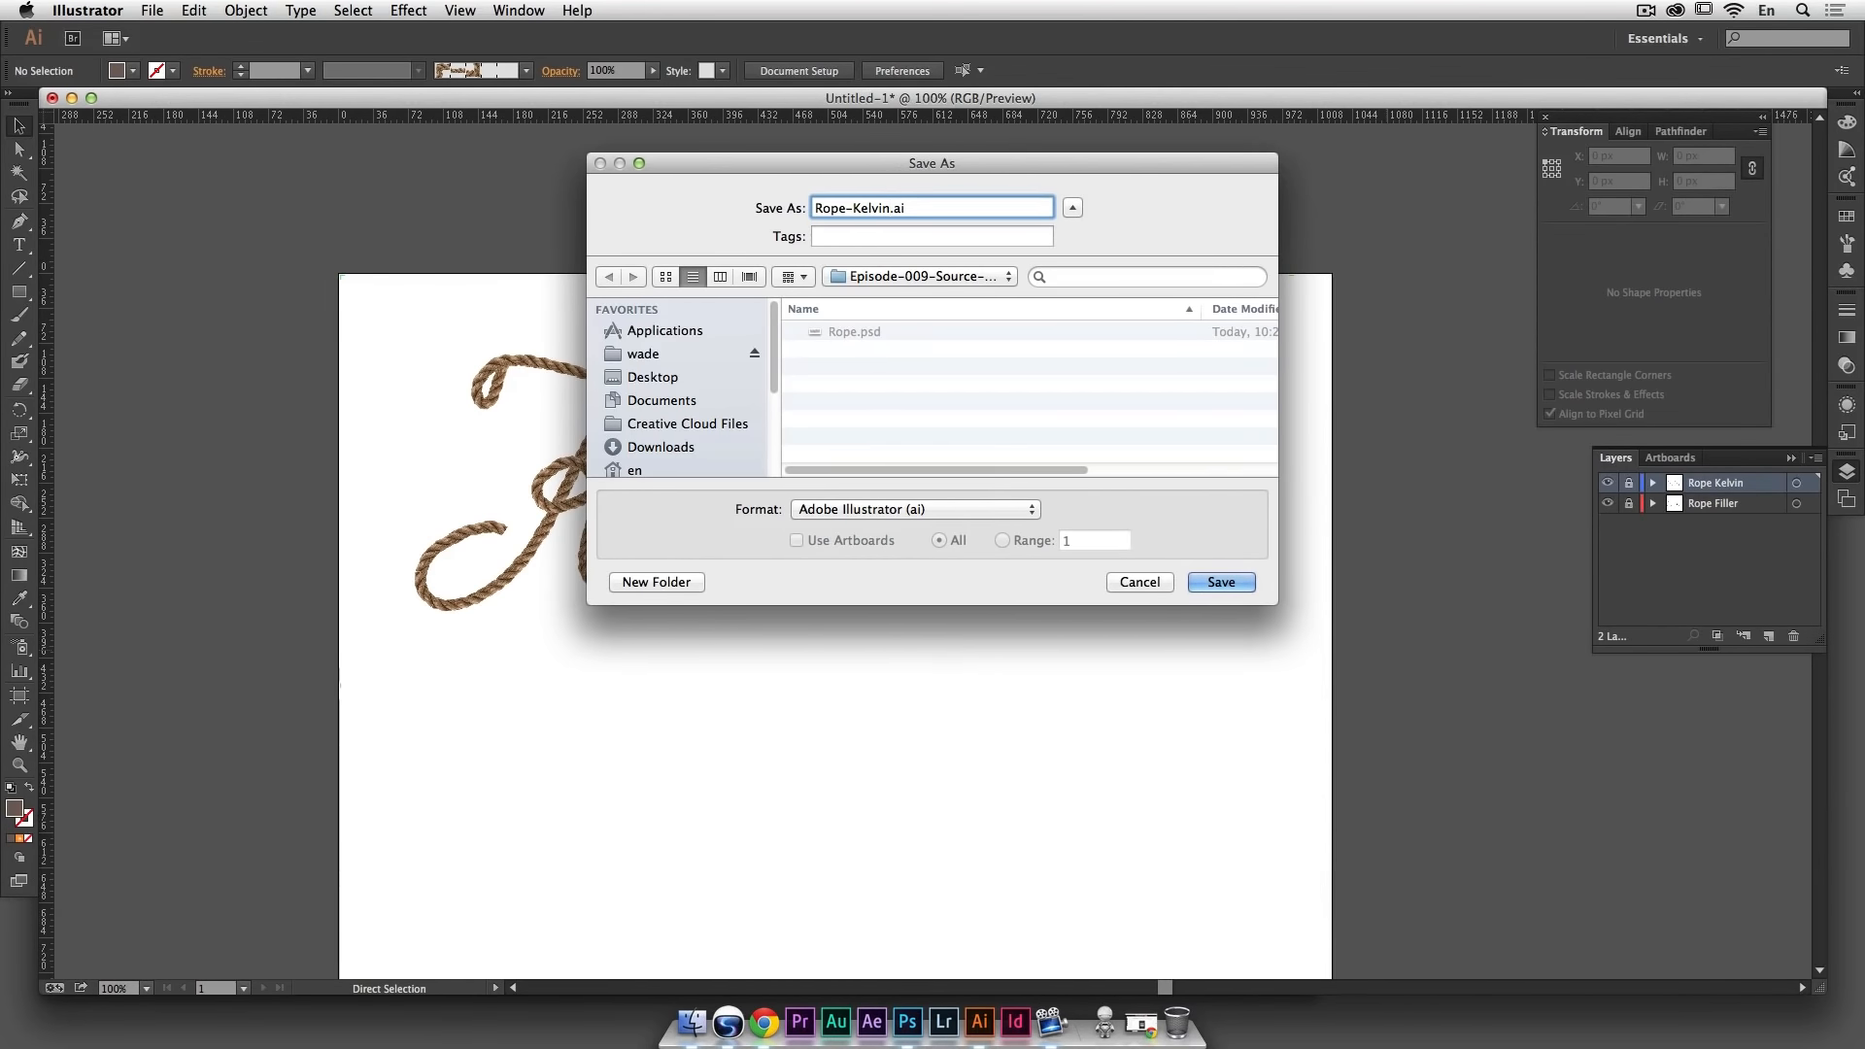
{"action": "key", "text": "Return"}
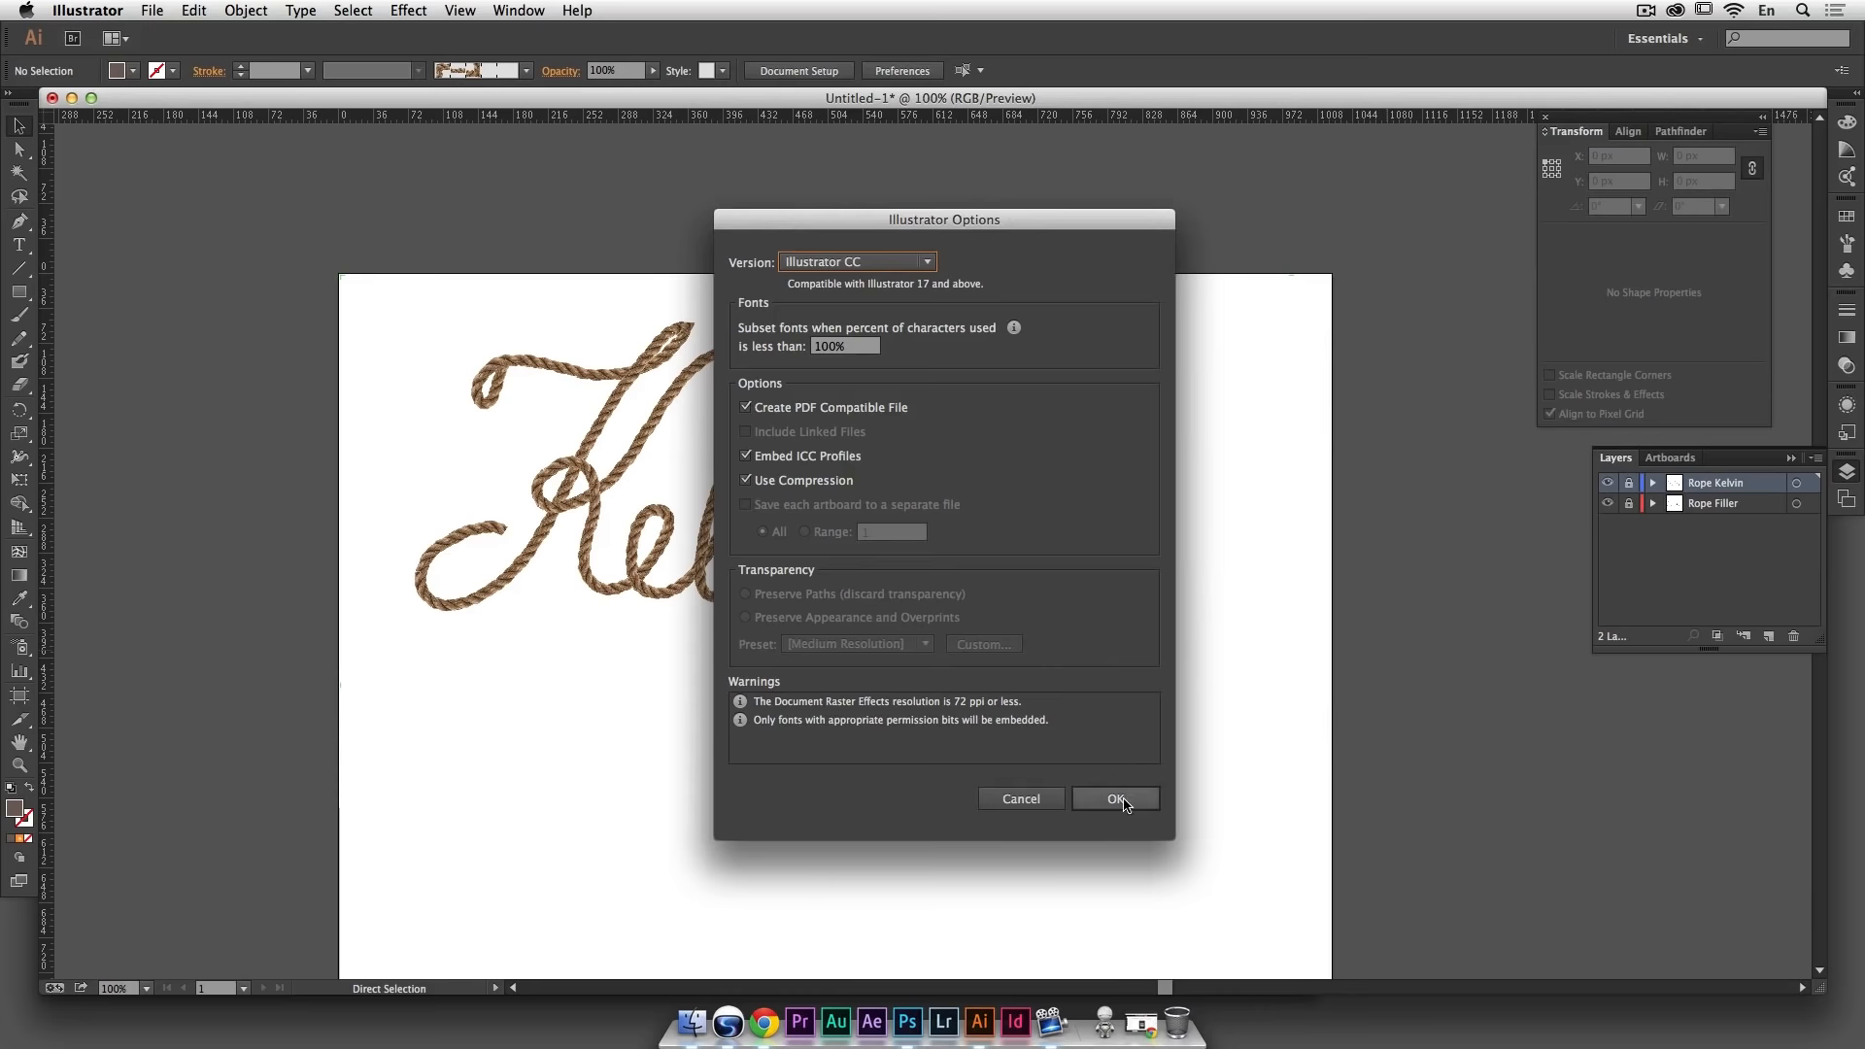
{"action": "left_click", "coordinate": [1113, 799]}
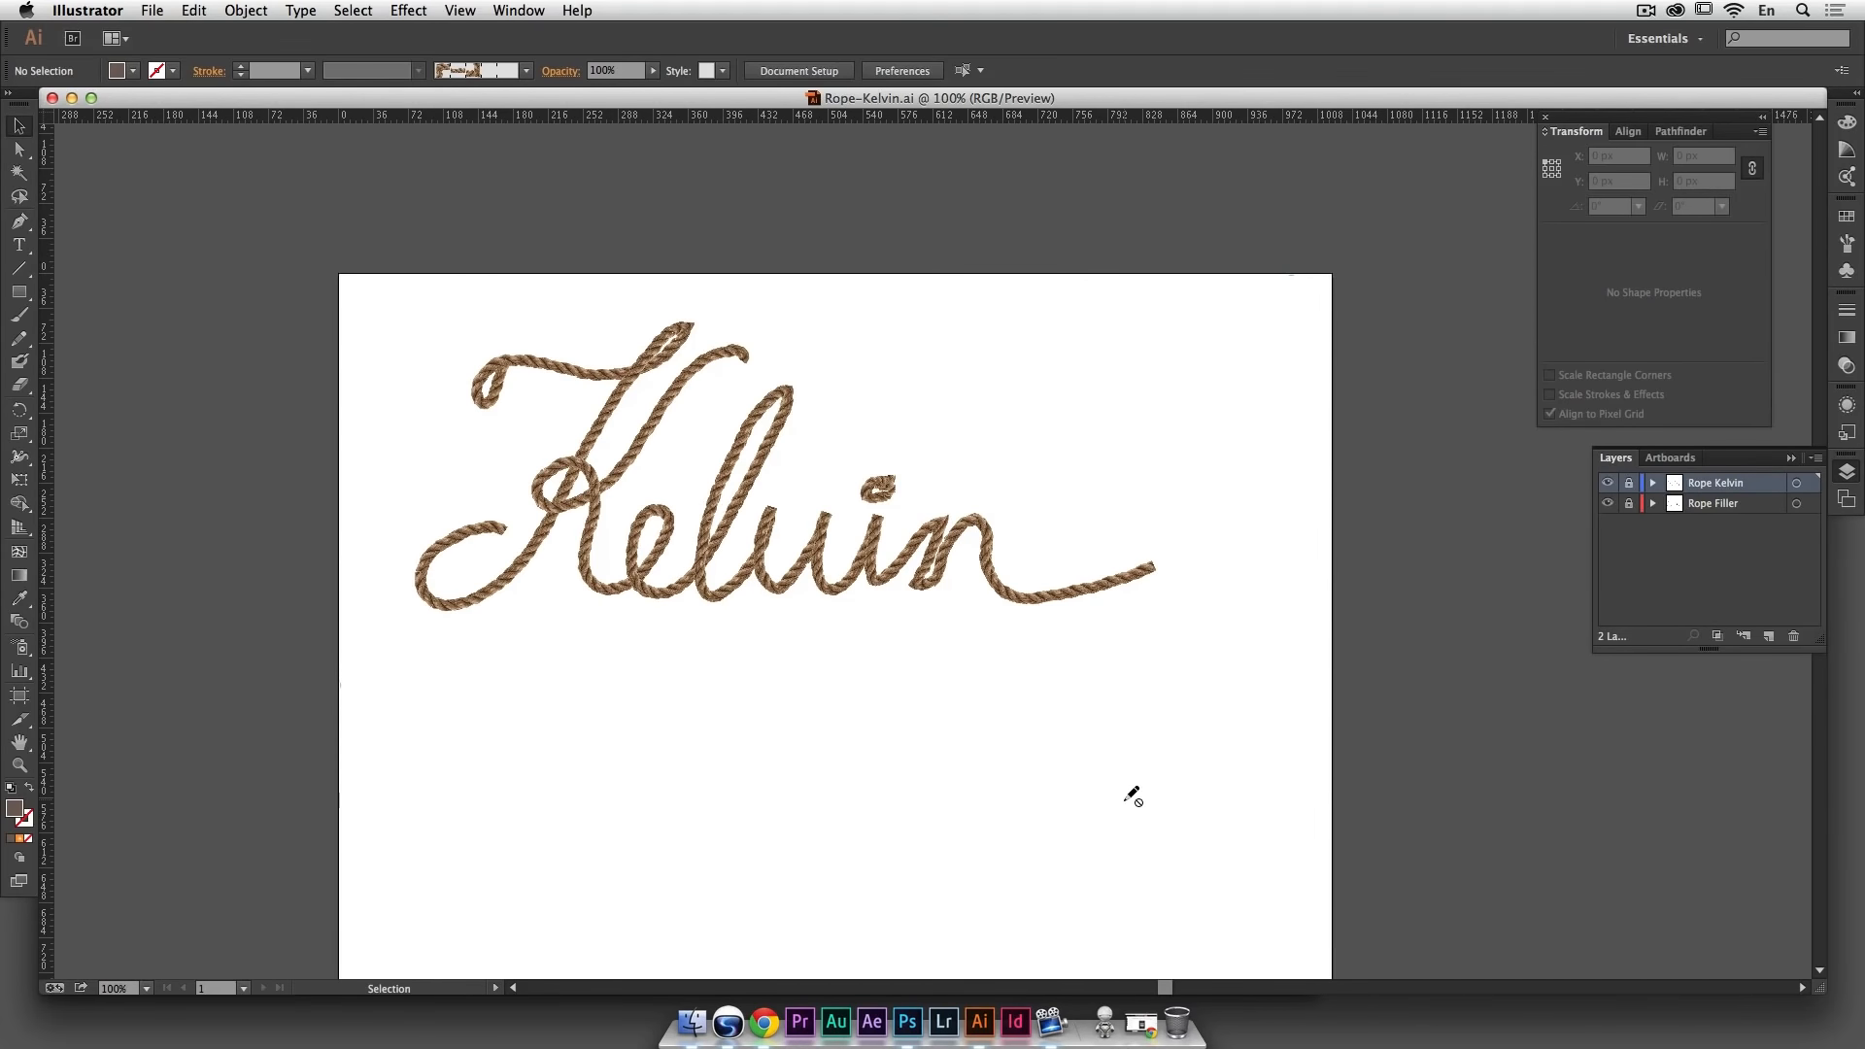